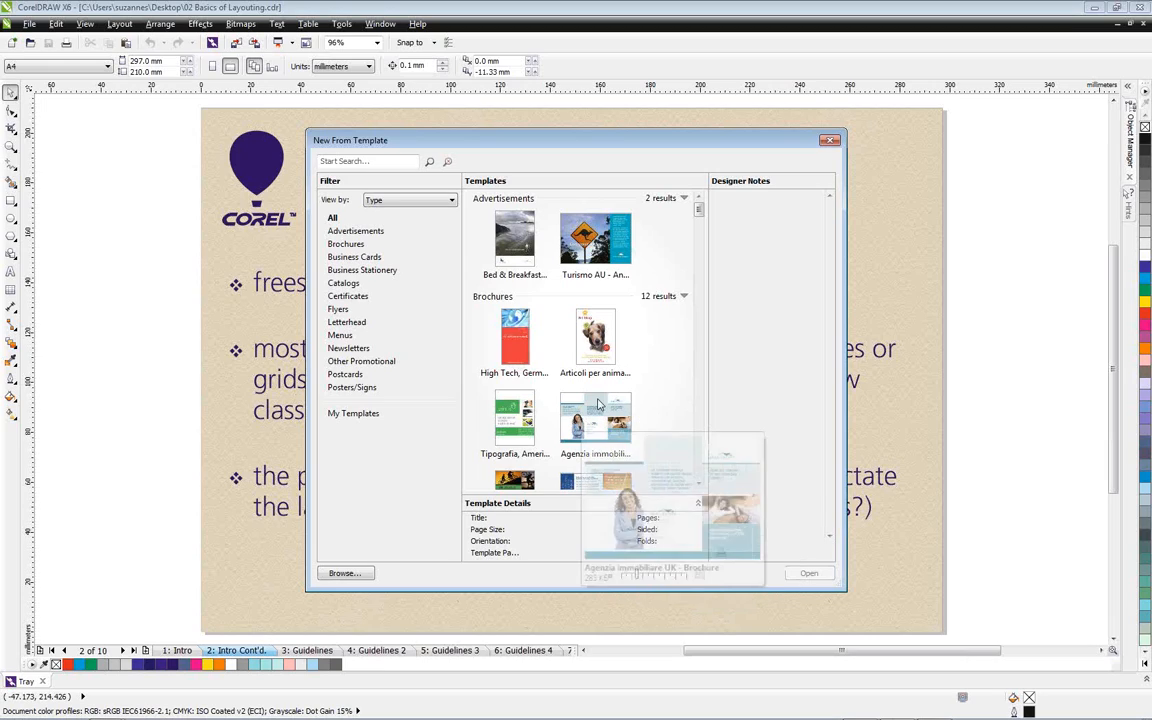
Close the New From Template window without opening a template and go to page 3, Guidelines
{"action": "mouse_move", "coordinate": [610, 420]}
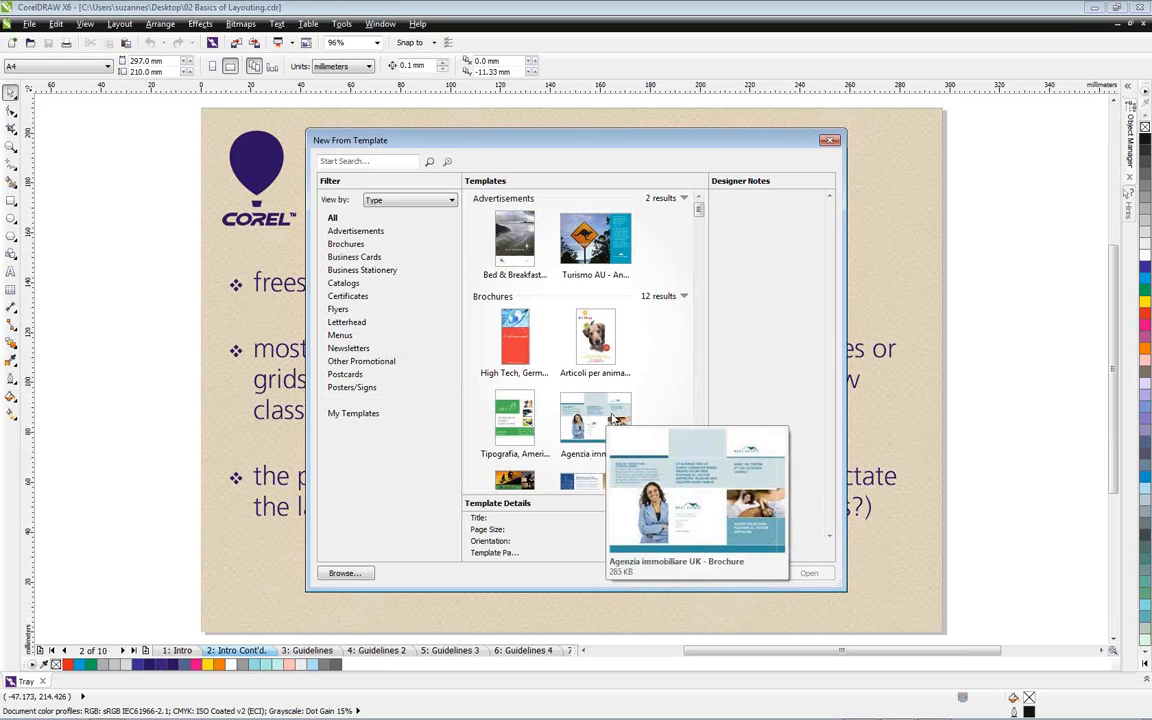
{"action": "left_click", "coordinate": [829, 140]}
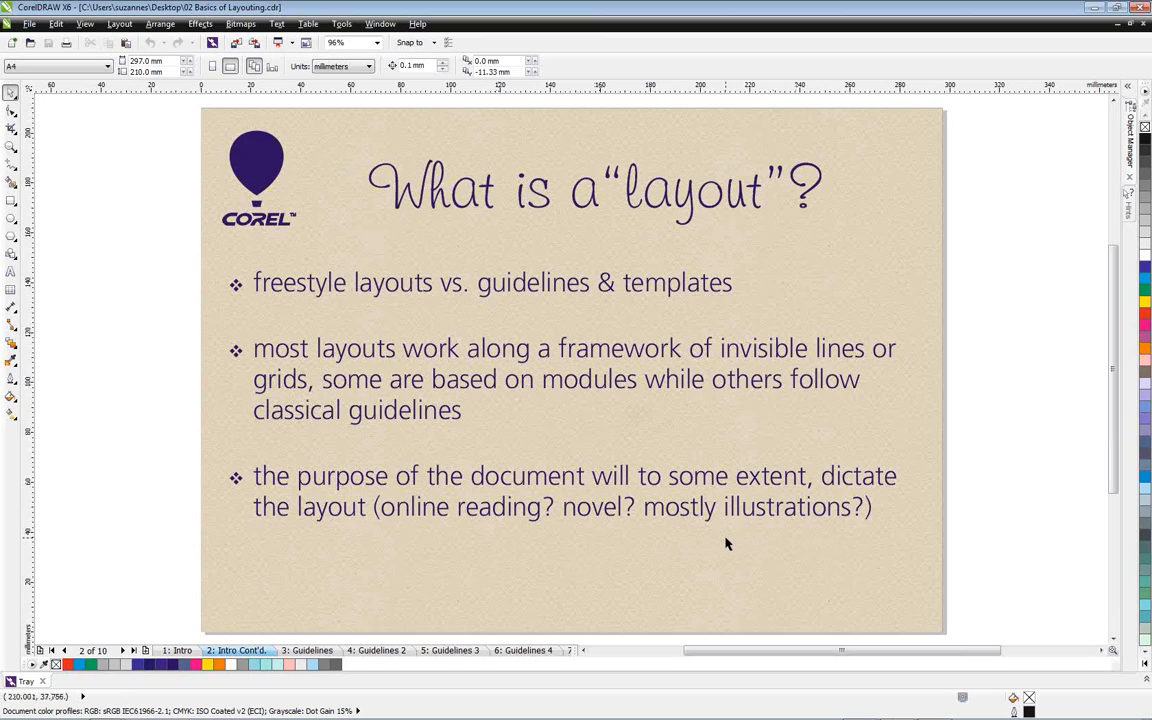
{"action": "left_click", "coordinate": [320, 651]}
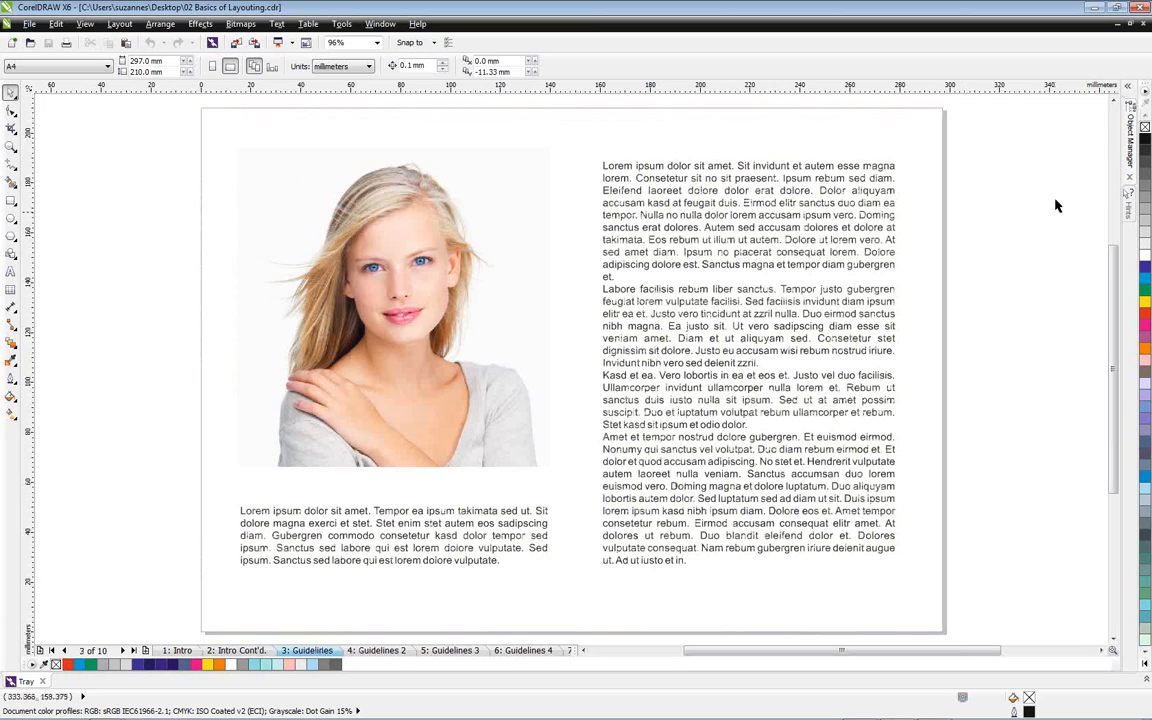
Open the Object Manager and hide the image layer of the Guidelines page
{"action": "left_click", "coordinate": [1131, 130]}
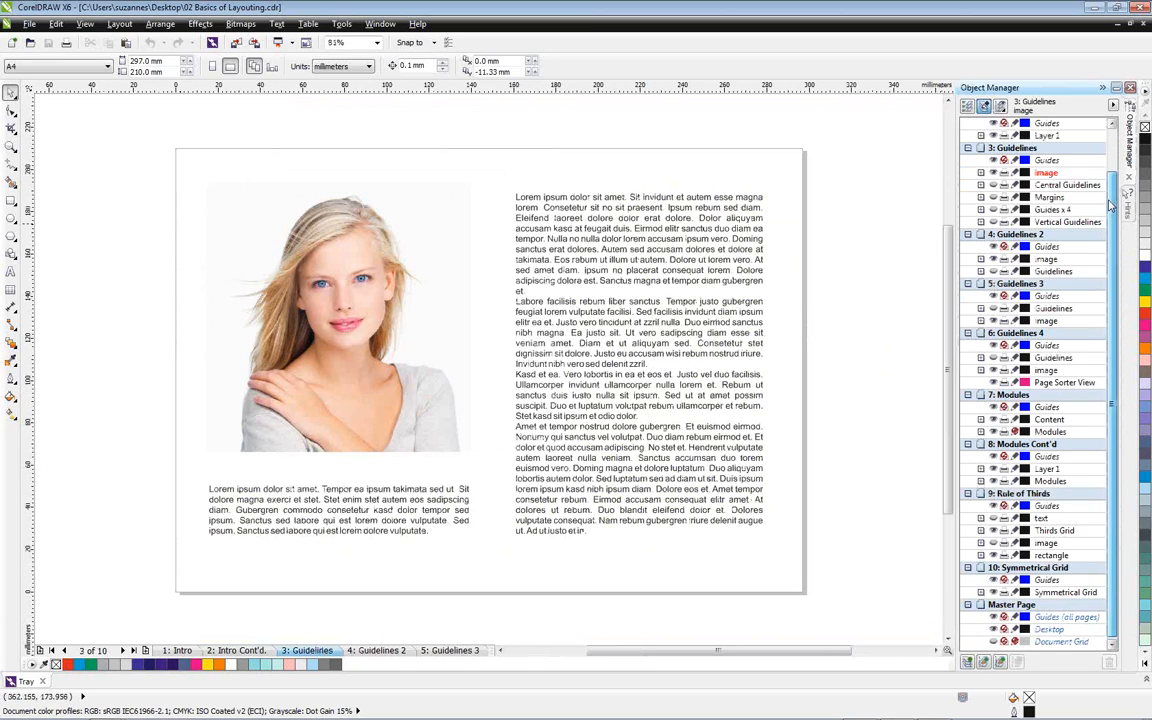
{"action": "scroll", "coordinate": [1105, 212], "scroll_direction": "up", "scroll_amount": 2}
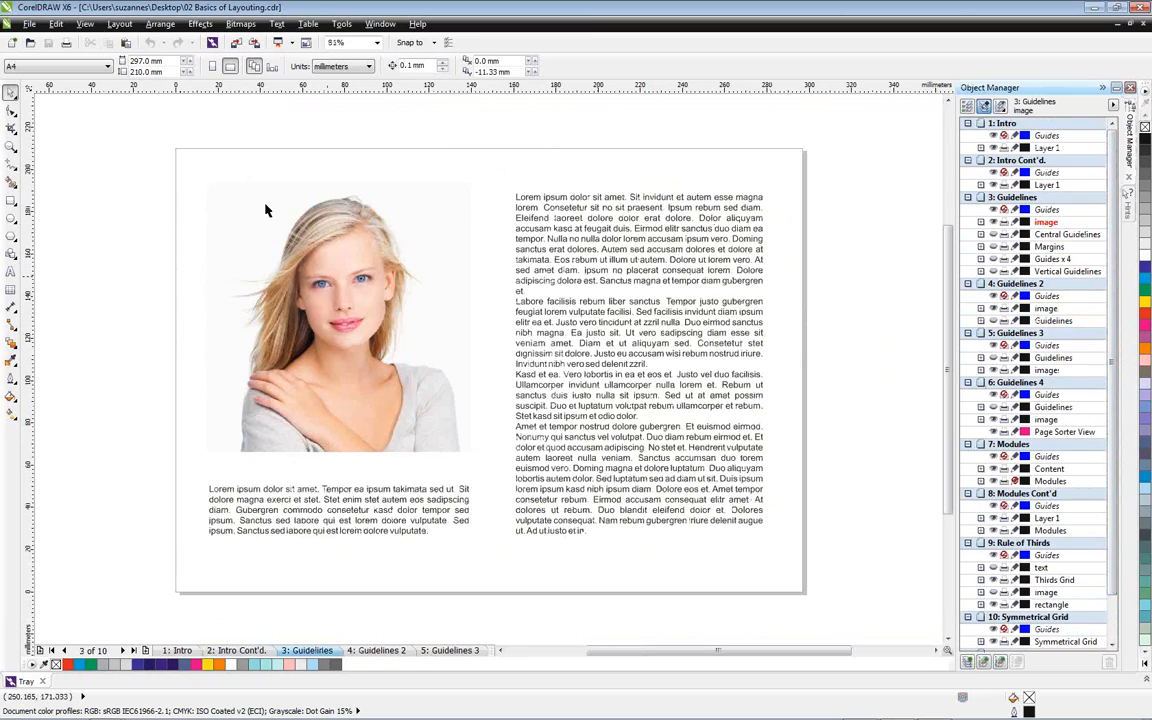
{"action": "left_click", "coordinate": [993, 221]}
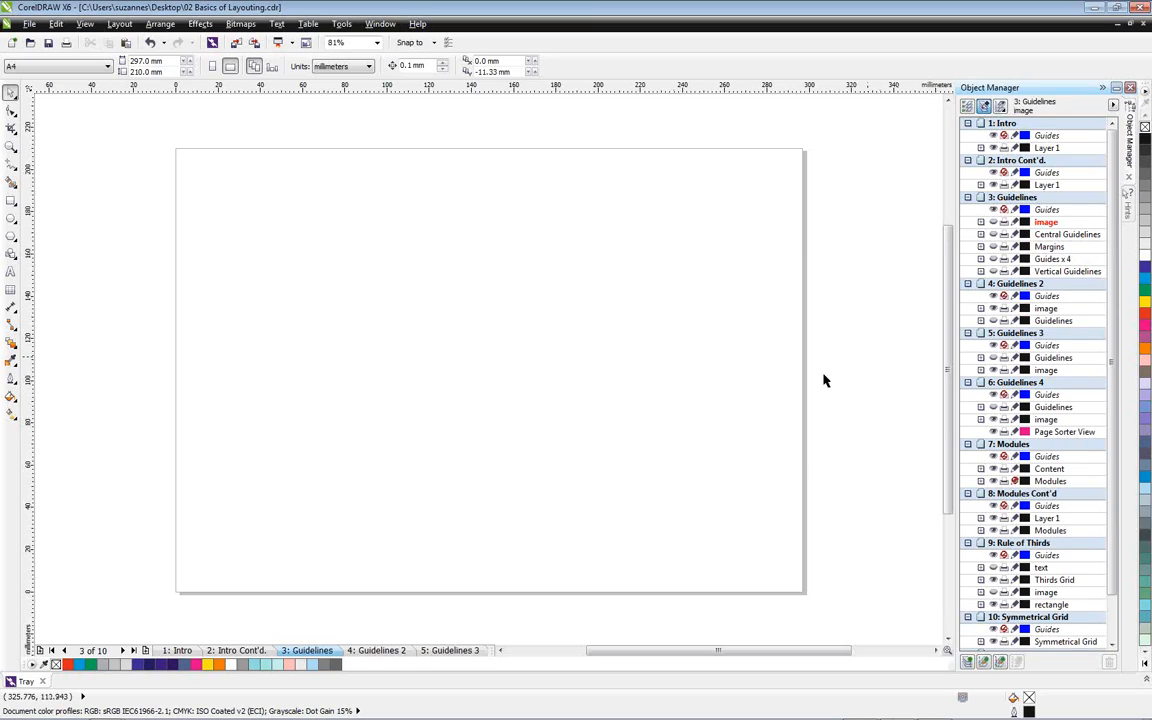
Add one horizontal and one vertical guideline and center each of them on the page
{"action": "left_click_drag", "start_coordinate": [625, 91], "coordinate": [612, 263]}
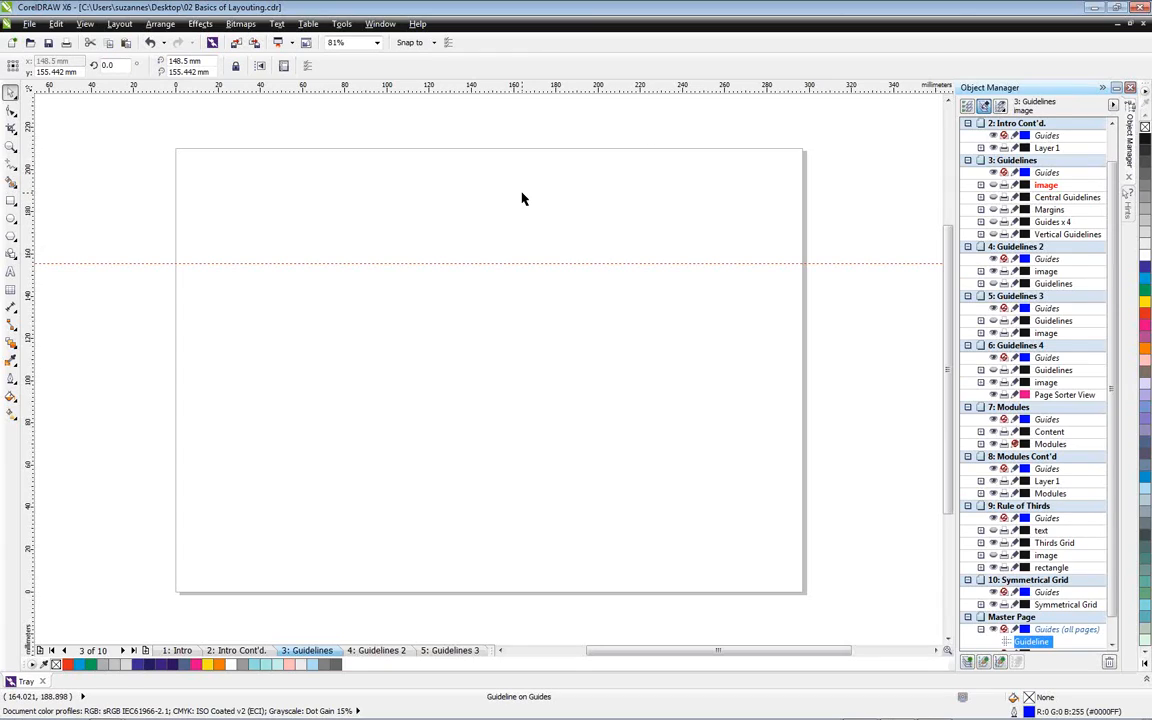
{"action": "key", "text": "p"}
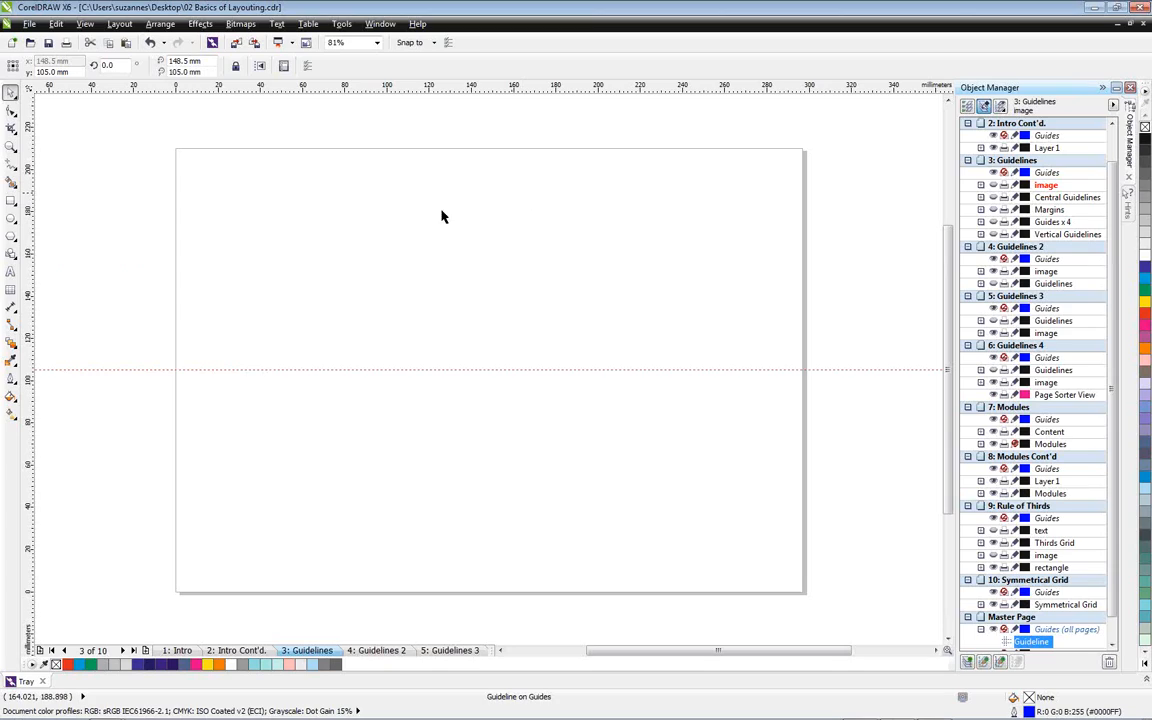
{"action": "left_click_drag", "start_coordinate": [27, 194], "coordinate": [310, 246]}
{"action": "key", "text": "p"}
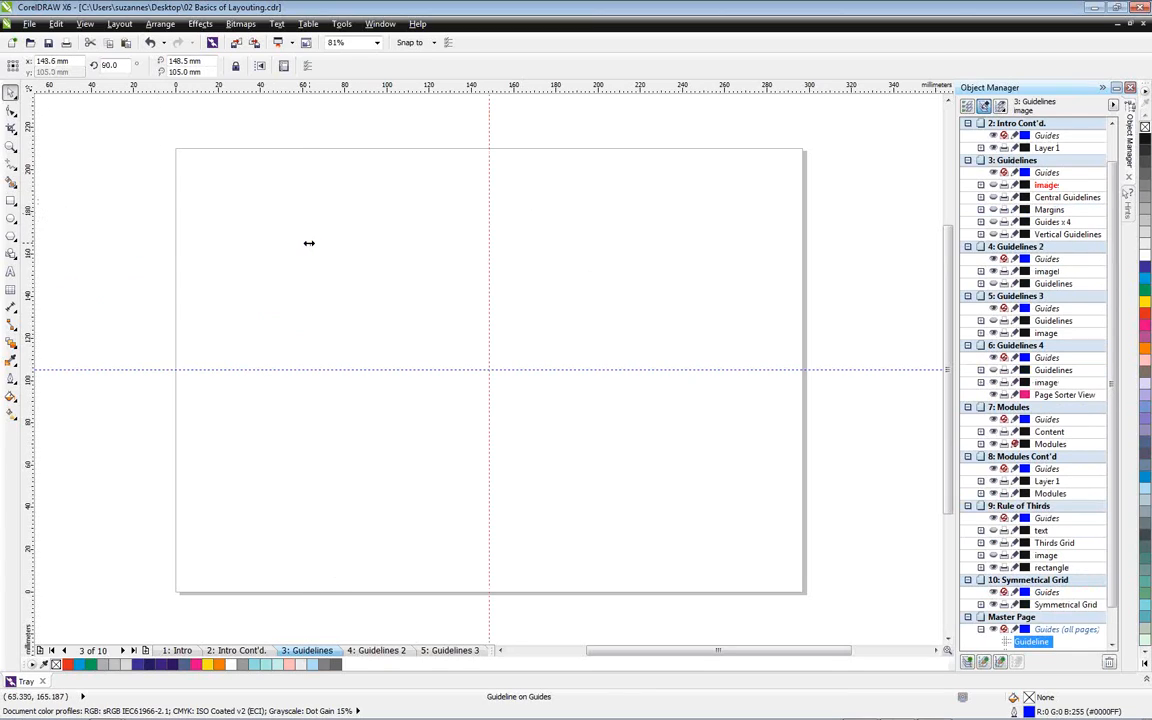
Undo the placement of the horizontal and vertical guidelines
{"action": "left_click", "coordinate": [148, 42]}
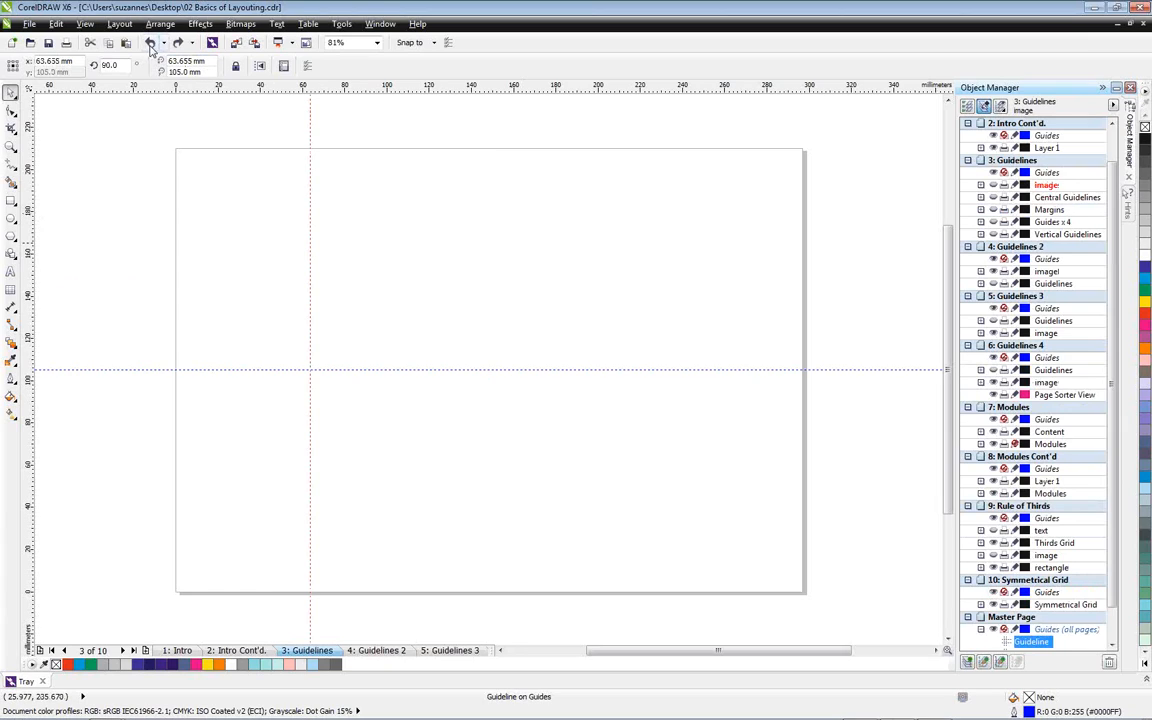
{"action": "left_click", "coordinate": [149, 42]}
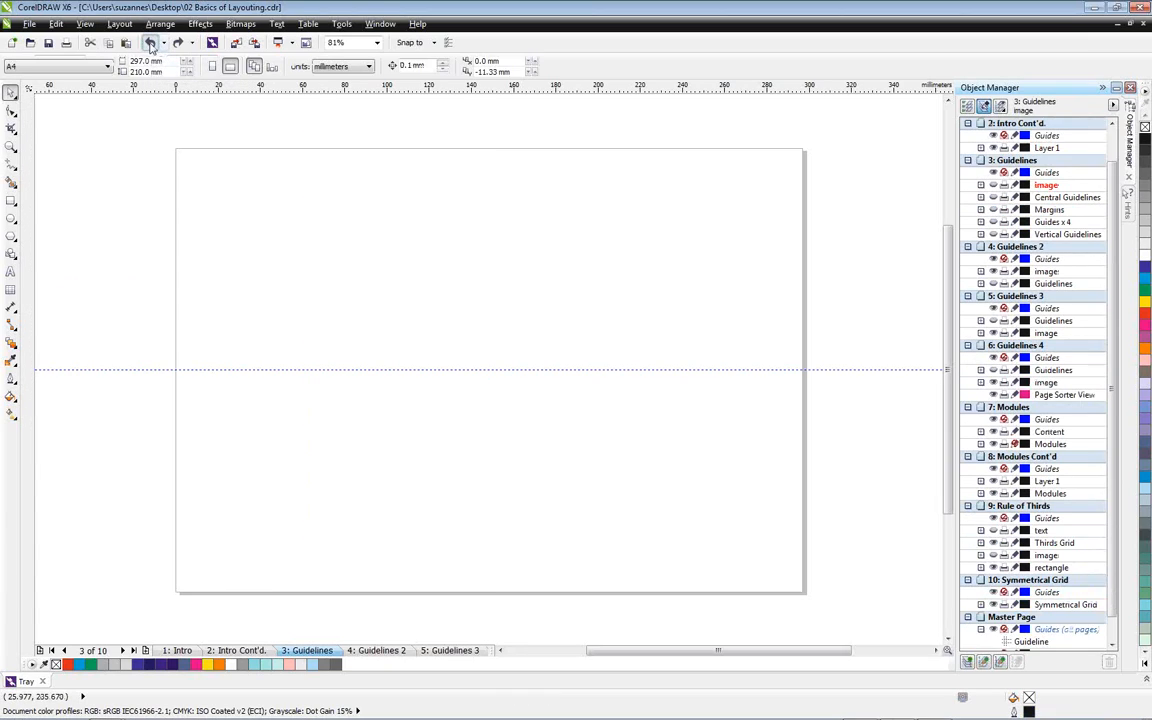
{"action": "left_click", "coordinate": [149, 42]}
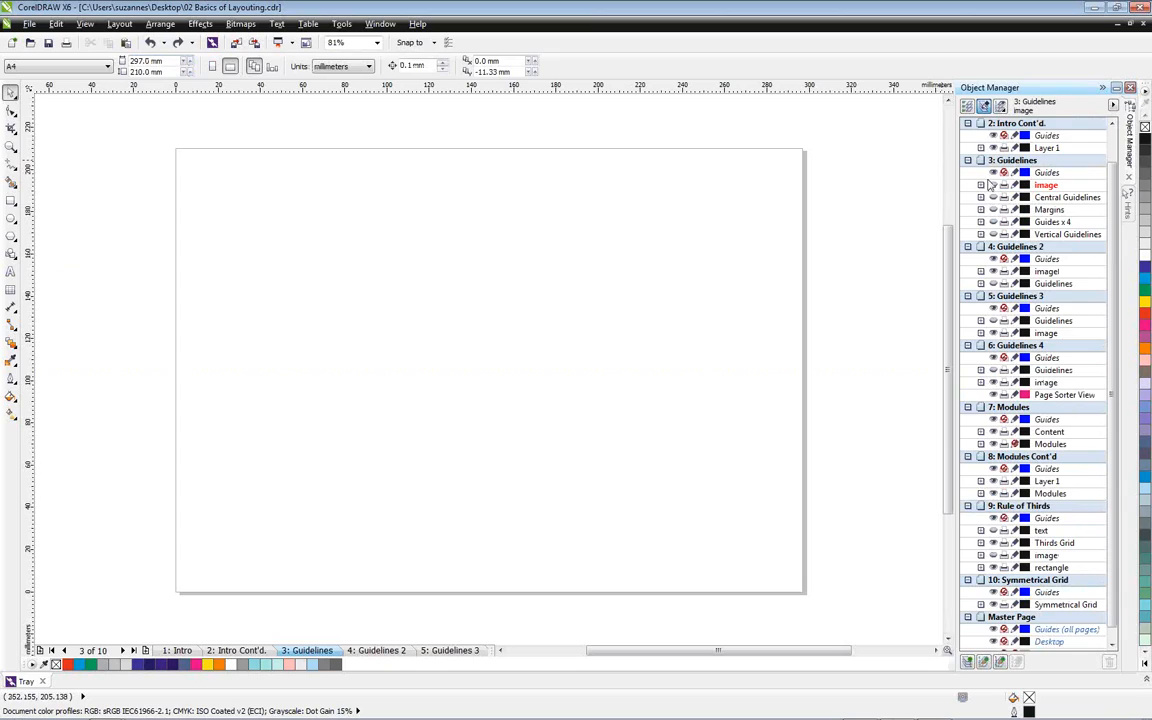
Show the Central Guidelines, Margins, Guides x 4, Vertical Guidelines and image layers of the Guidelines page
{"action": "left_click", "coordinate": [994, 198]}
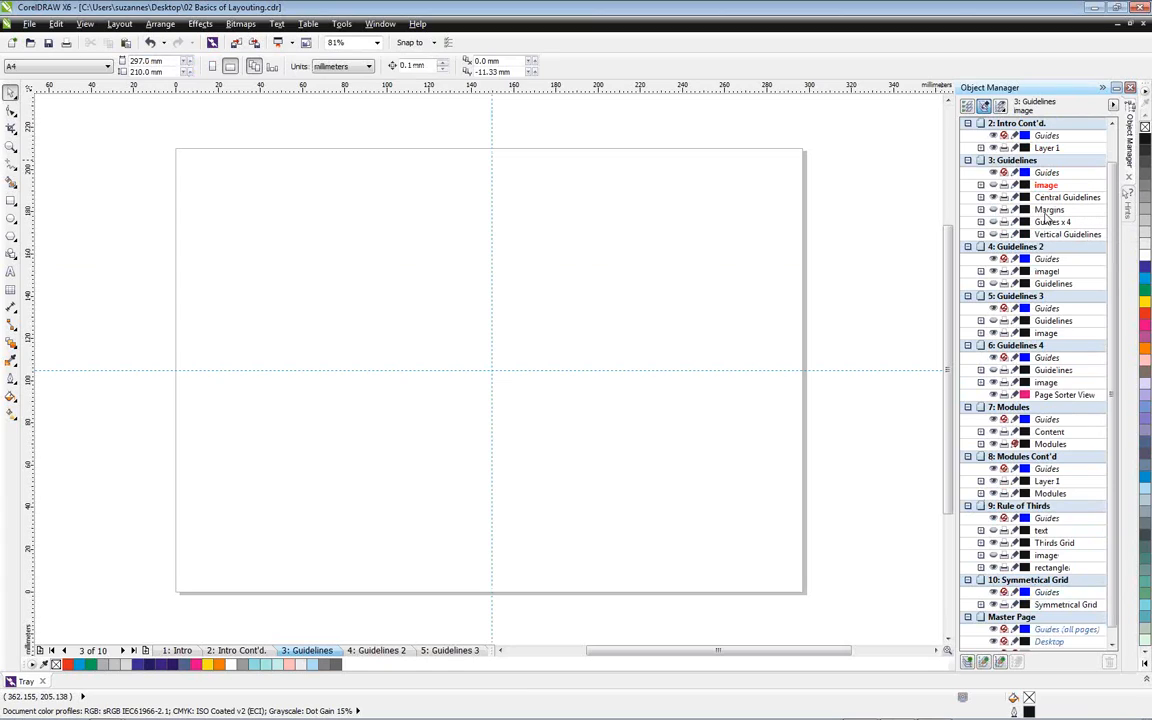
{"action": "left_click", "coordinate": [994, 211]}
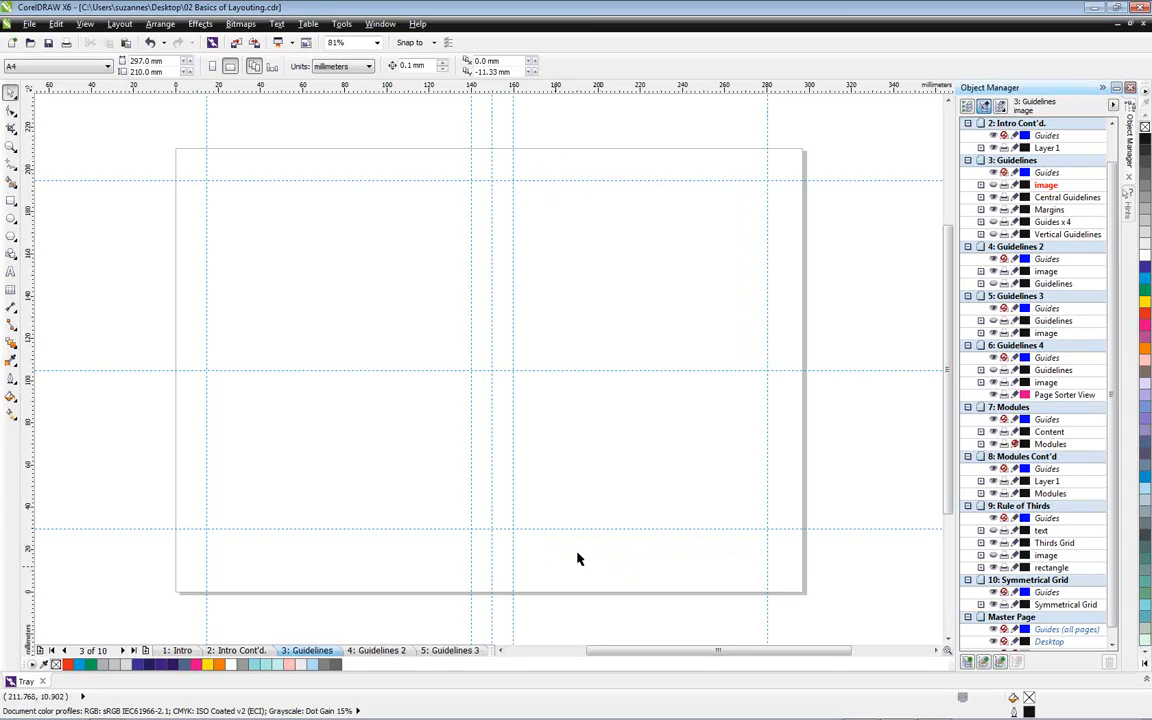
{"action": "left_click", "coordinate": [993, 222]}
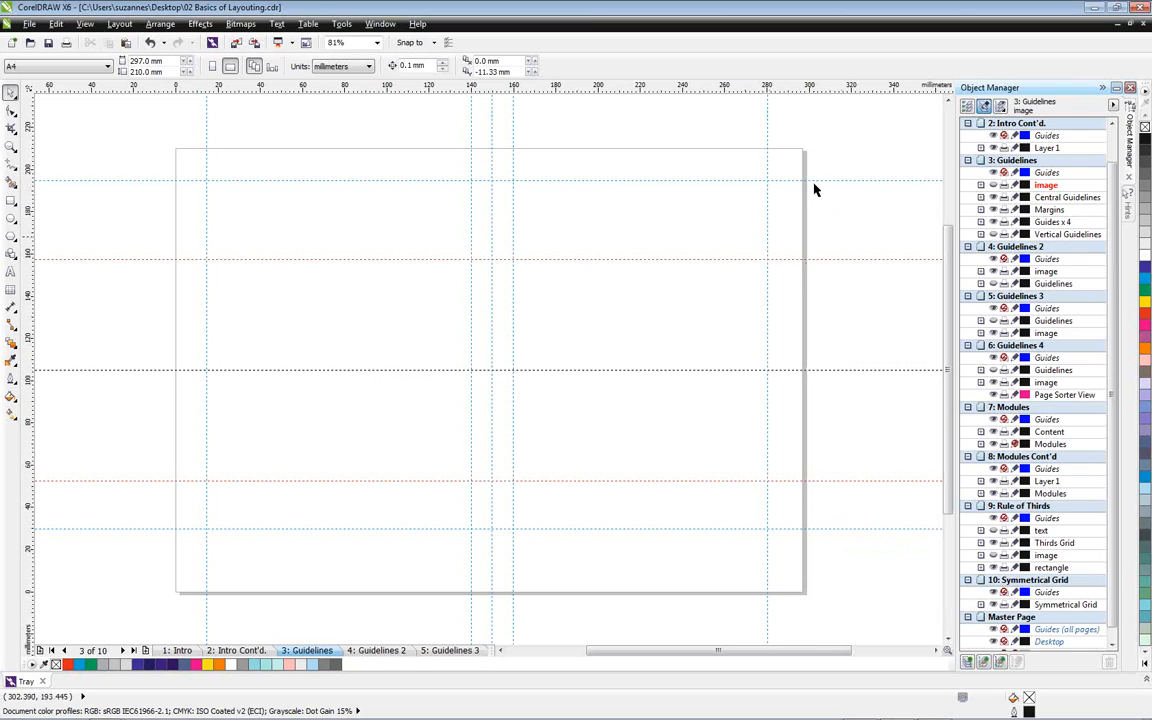
{"action": "left_click", "coordinate": [993, 234]}
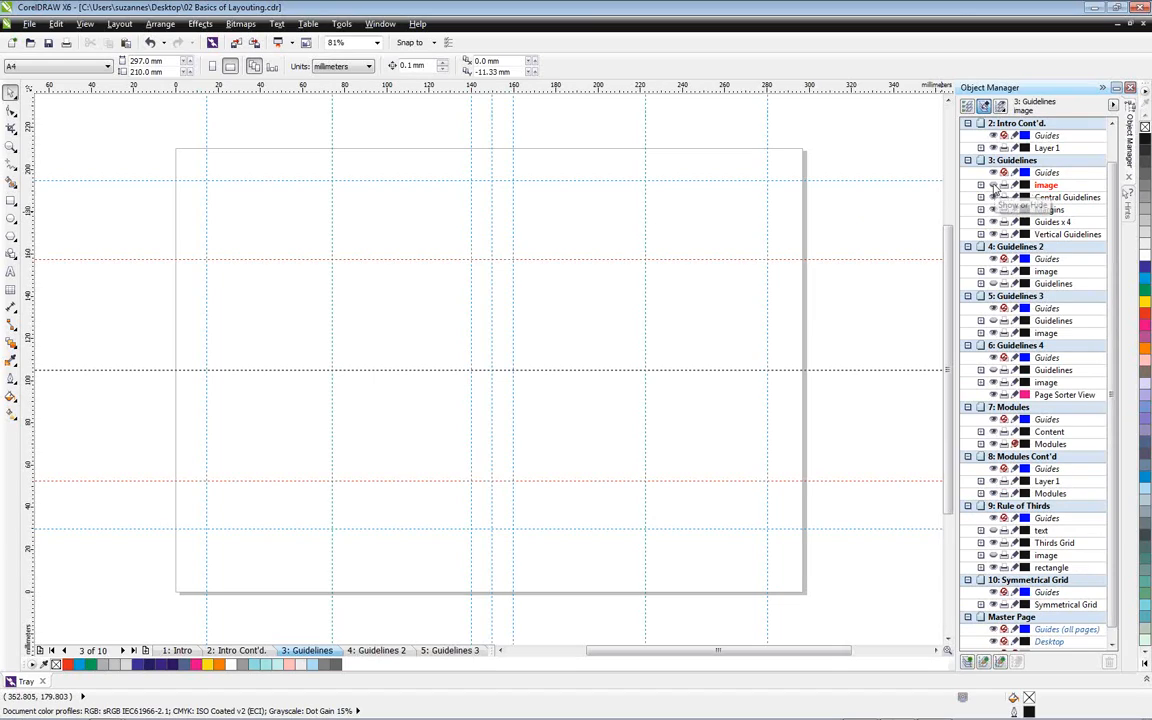
{"action": "left_click", "coordinate": [993, 186]}
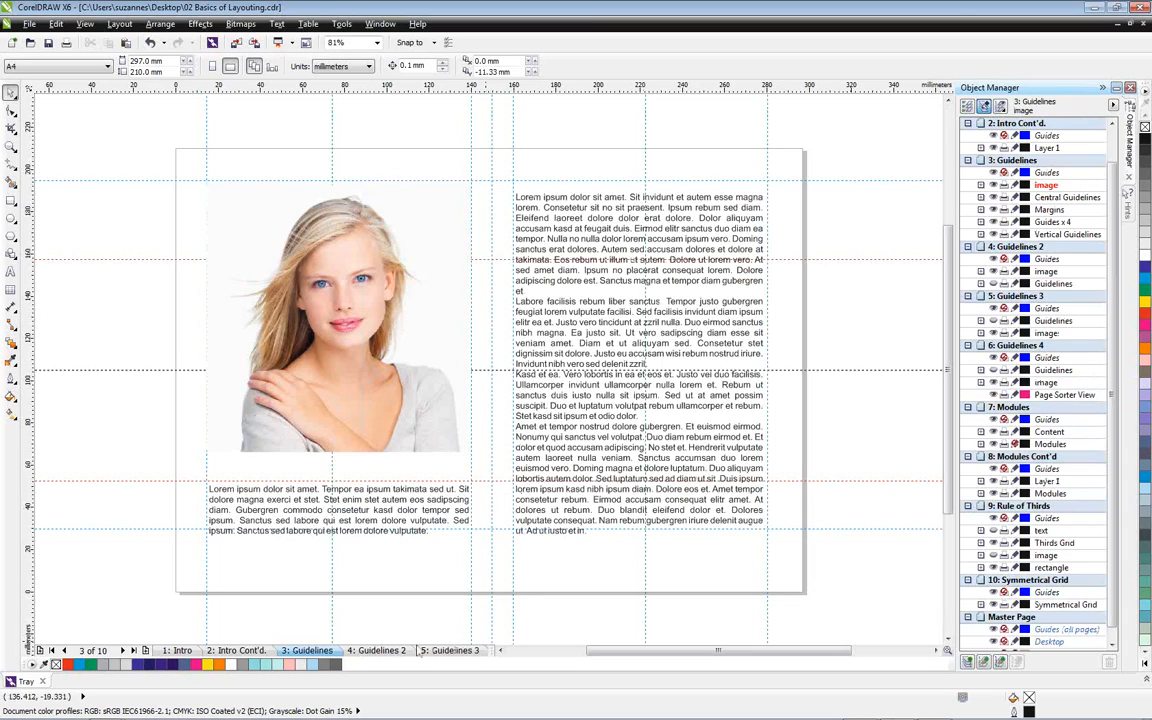
Show the Guidelines layer on the Guidelines 2 page and on the Guidelines 3 page
{"action": "left_click", "coordinate": [370, 651]}
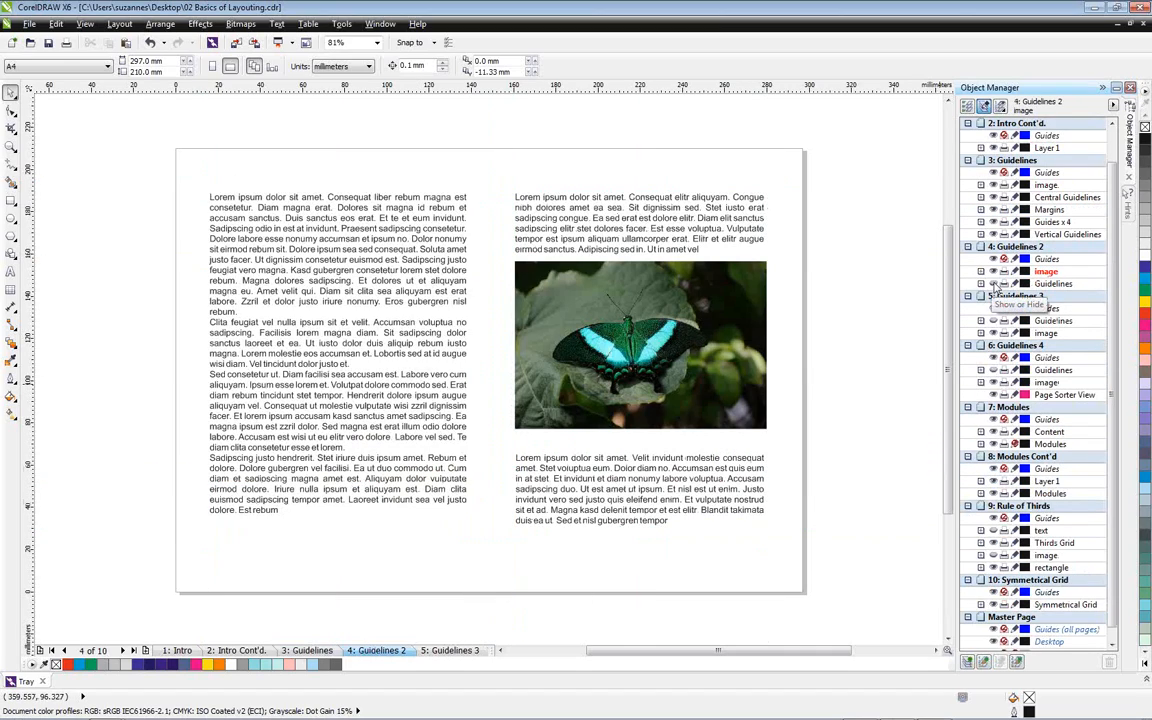
{"action": "left_click", "coordinate": [993, 284]}
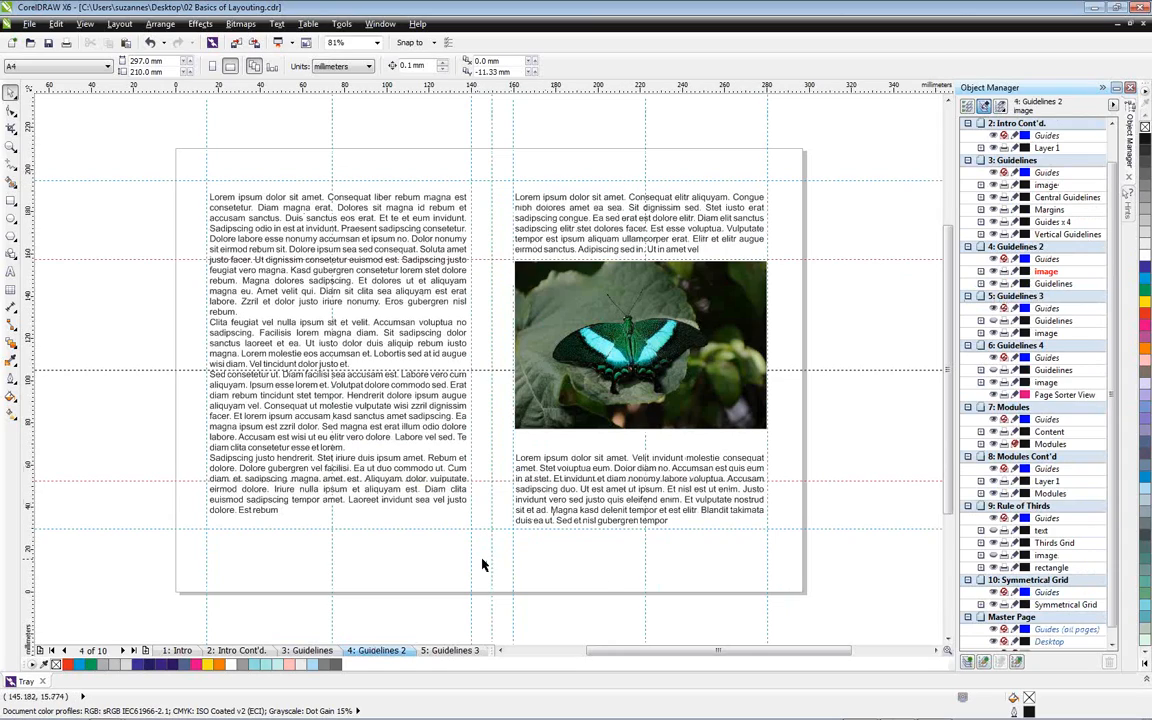
{"action": "left_click", "coordinate": [437, 651]}
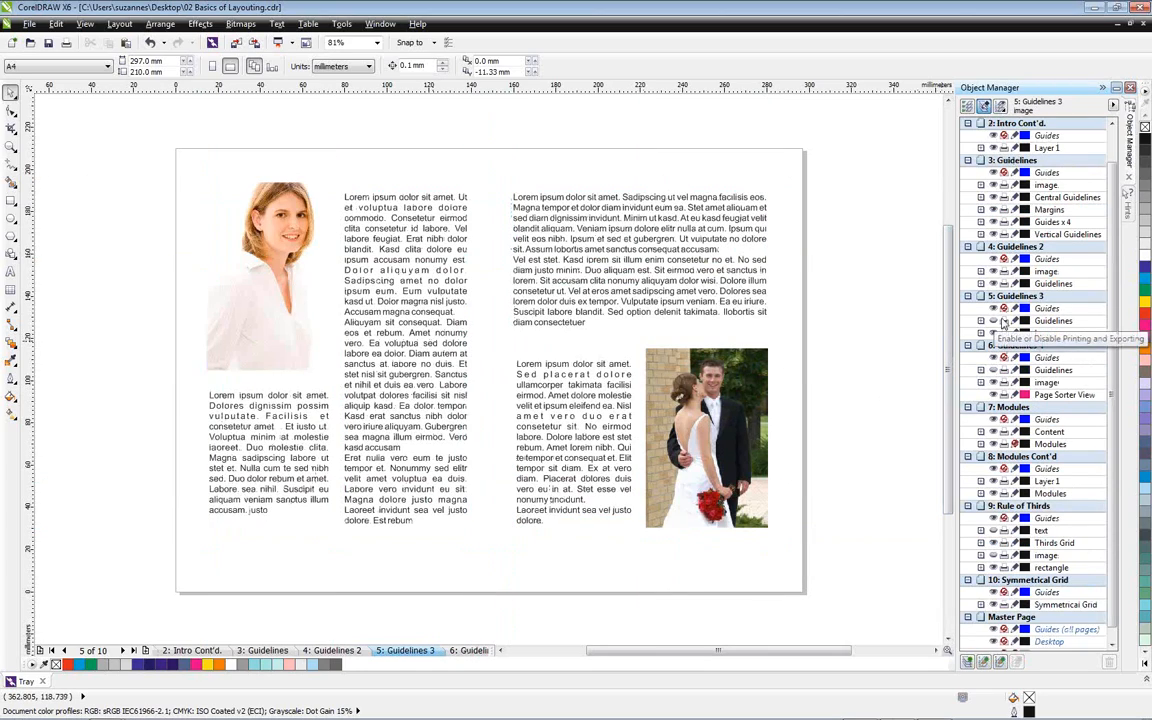
{"action": "left_click", "coordinate": [993, 322]}
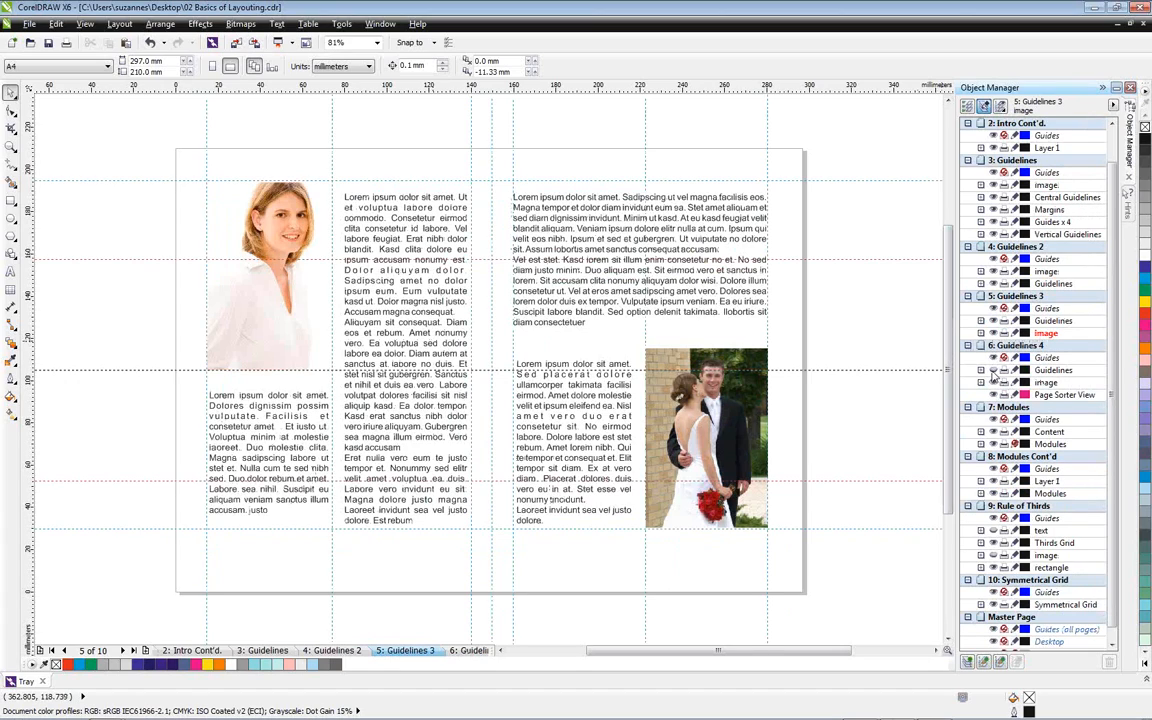
Go to the Guidelines 4 page, look over all pages in Page Sorter View and return to the single-page view
{"action": "left_click", "coordinate": [466, 650]}
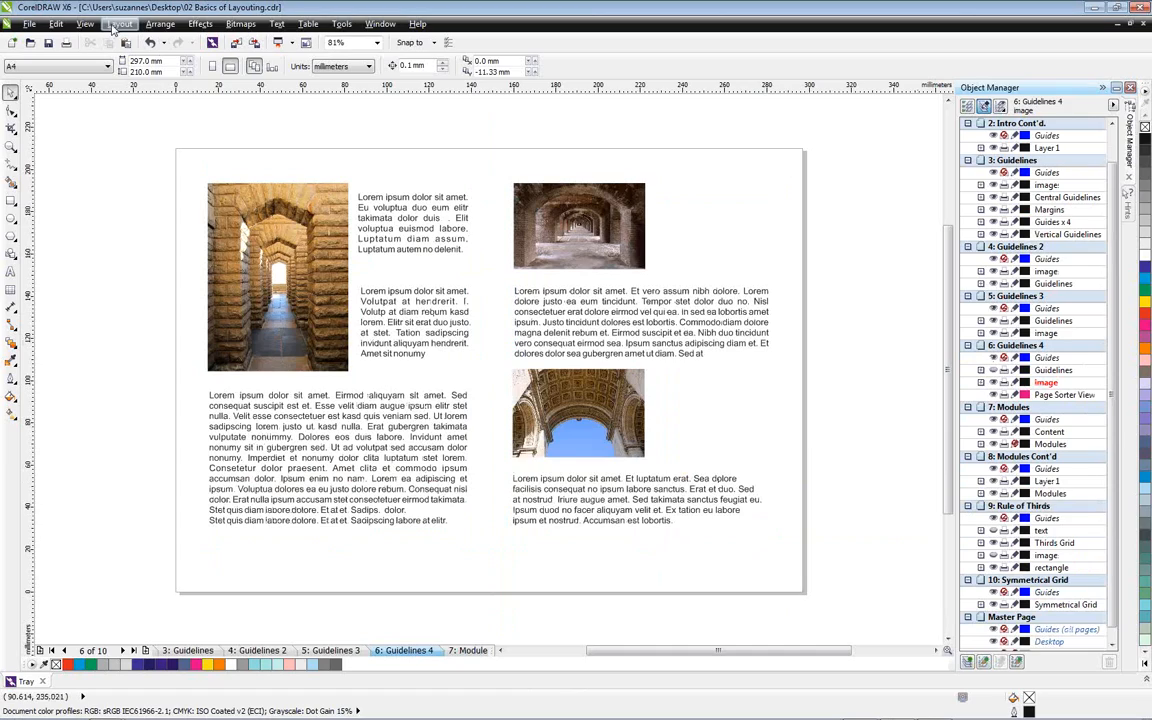
{"action": "left_click", "coordinate": [85, 23]}
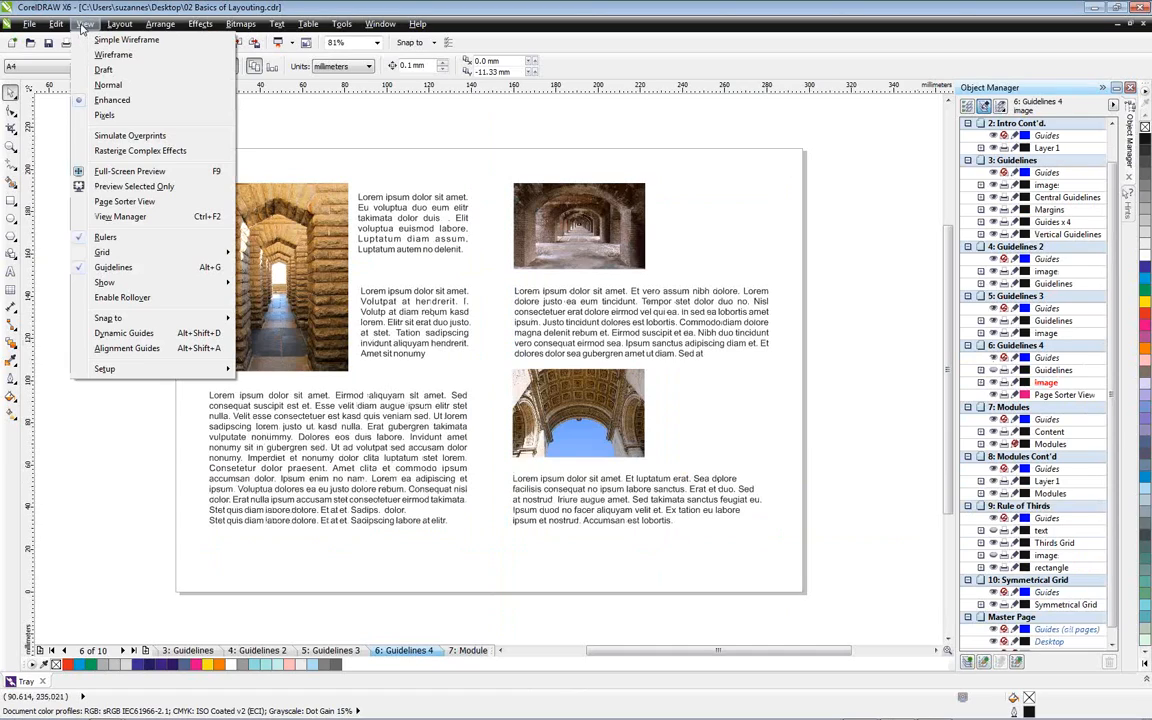
{"action": "left_click", "coordinate": [160, 203]}
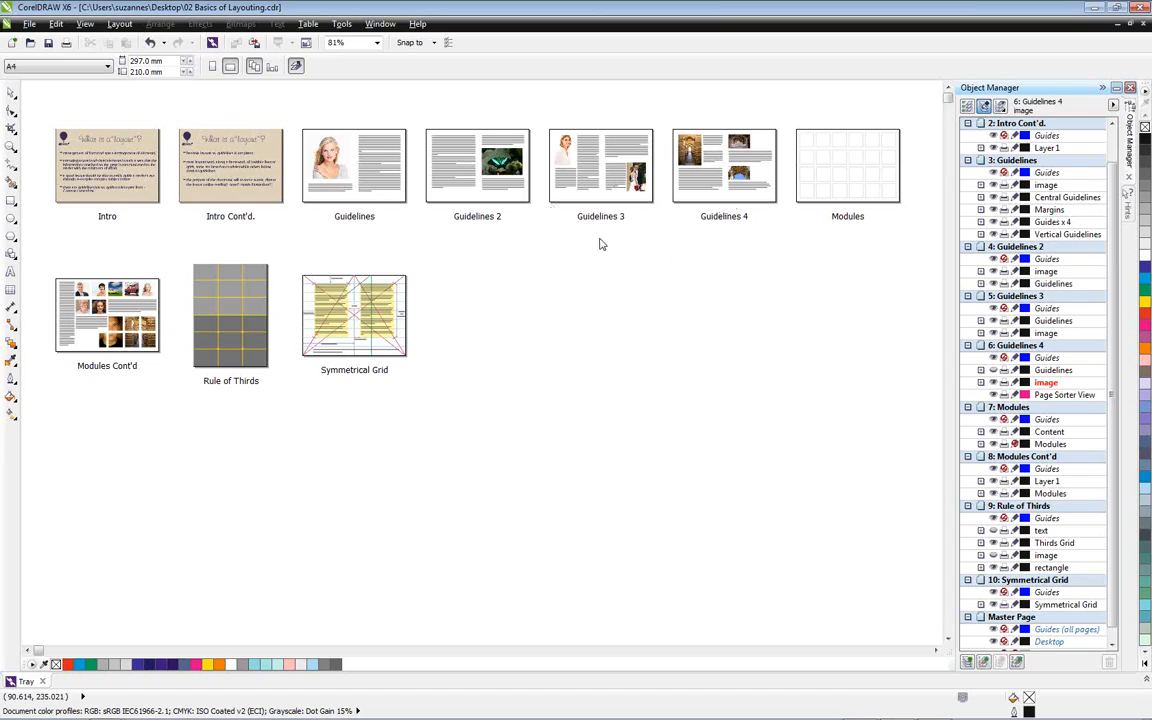
{"action": "left_click", "coordinate": [85, 24]}
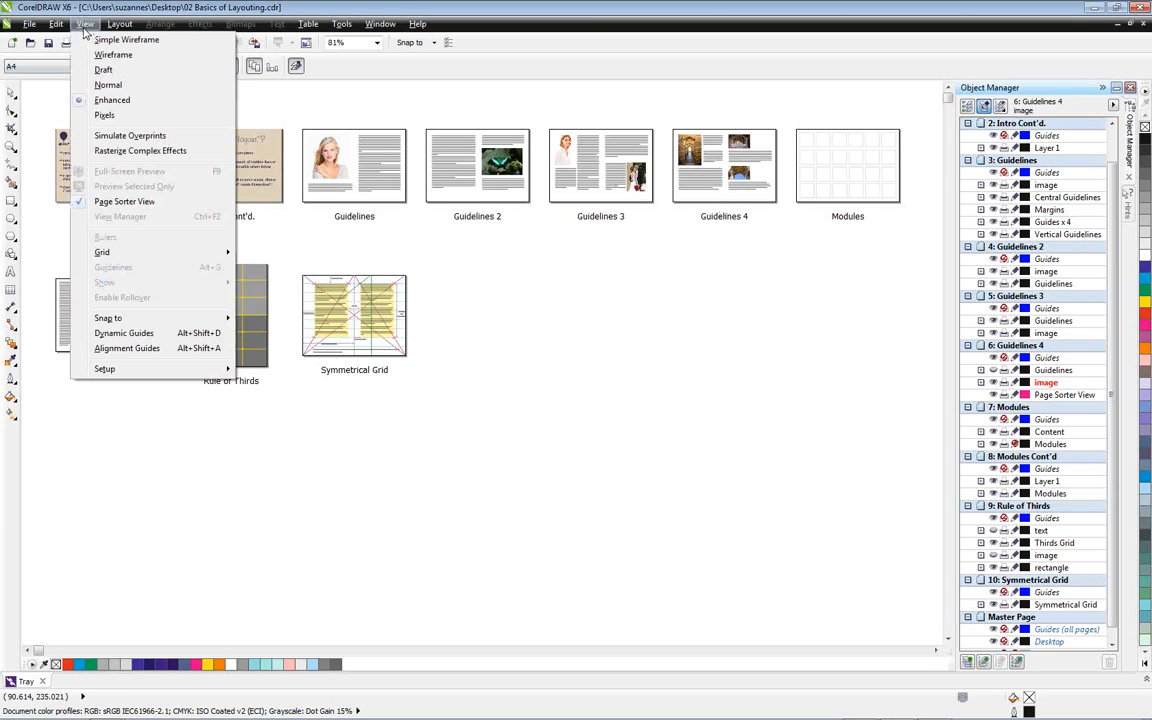
{"action": "left_click", "coordinate": [118, 202]}
View the Modules, Modules Cont'd and Rule of Thirds pages in turn
{"action": "left_click", "coordinate": [403, 651]}
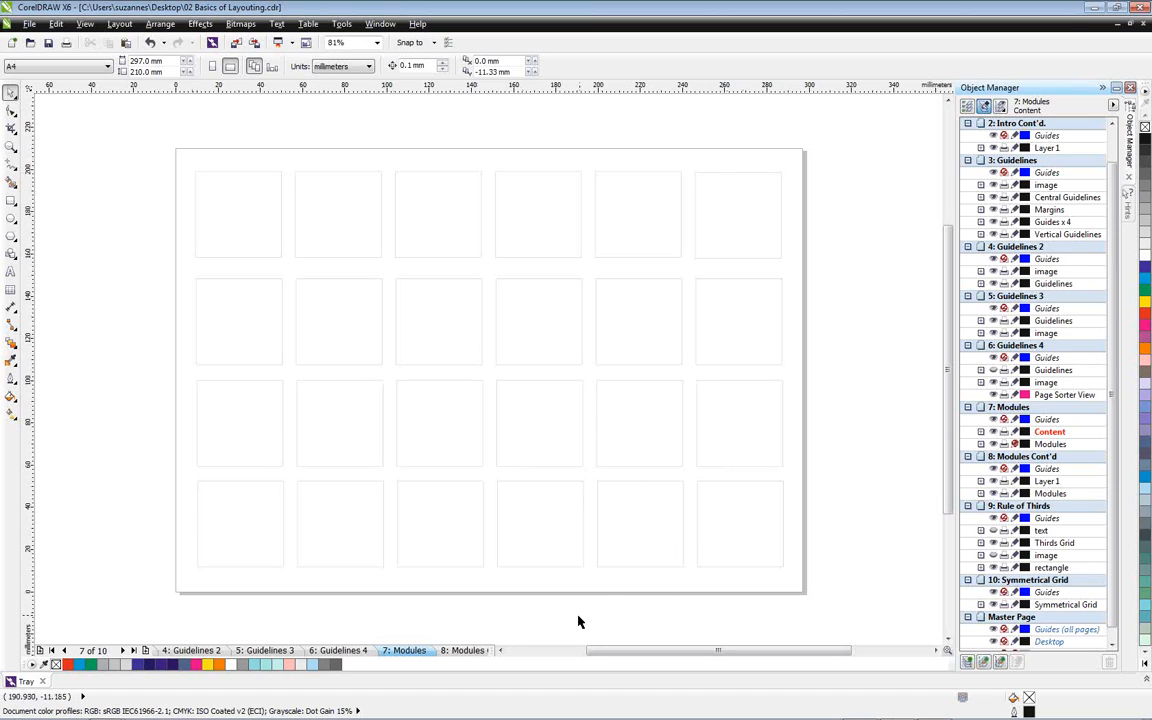
{"action": "left_click", "coordinate": [462, 651]}
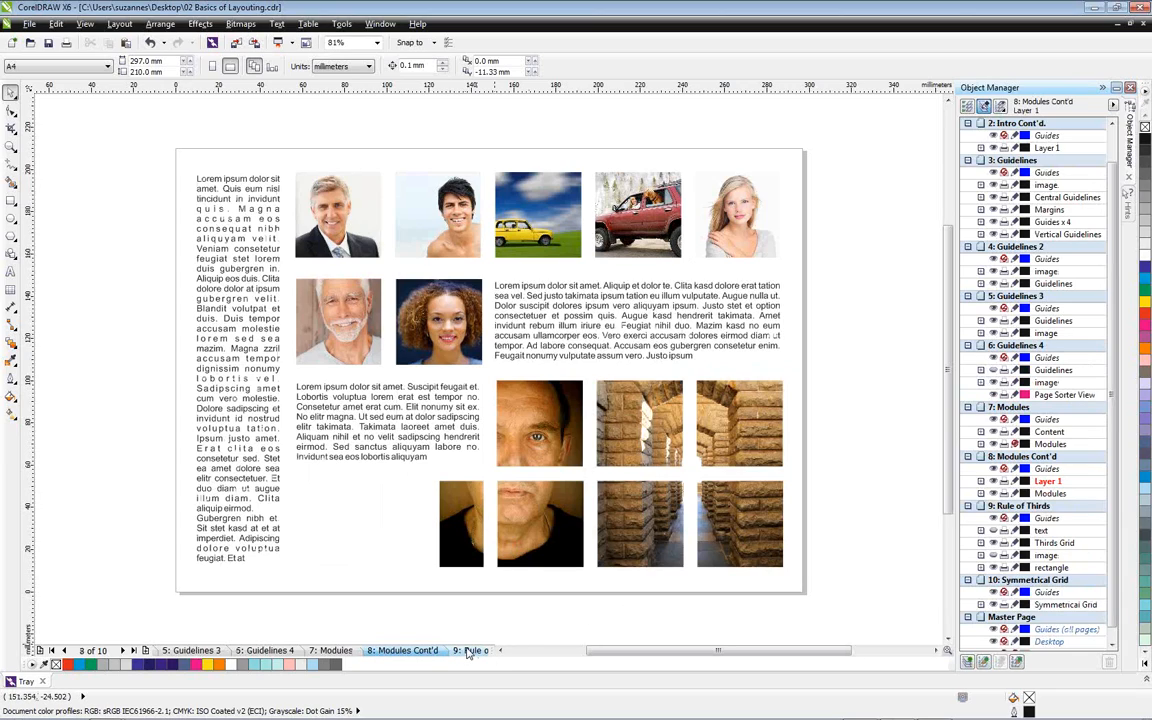
{"action": "left_click", "coordinate": [467, 651]}
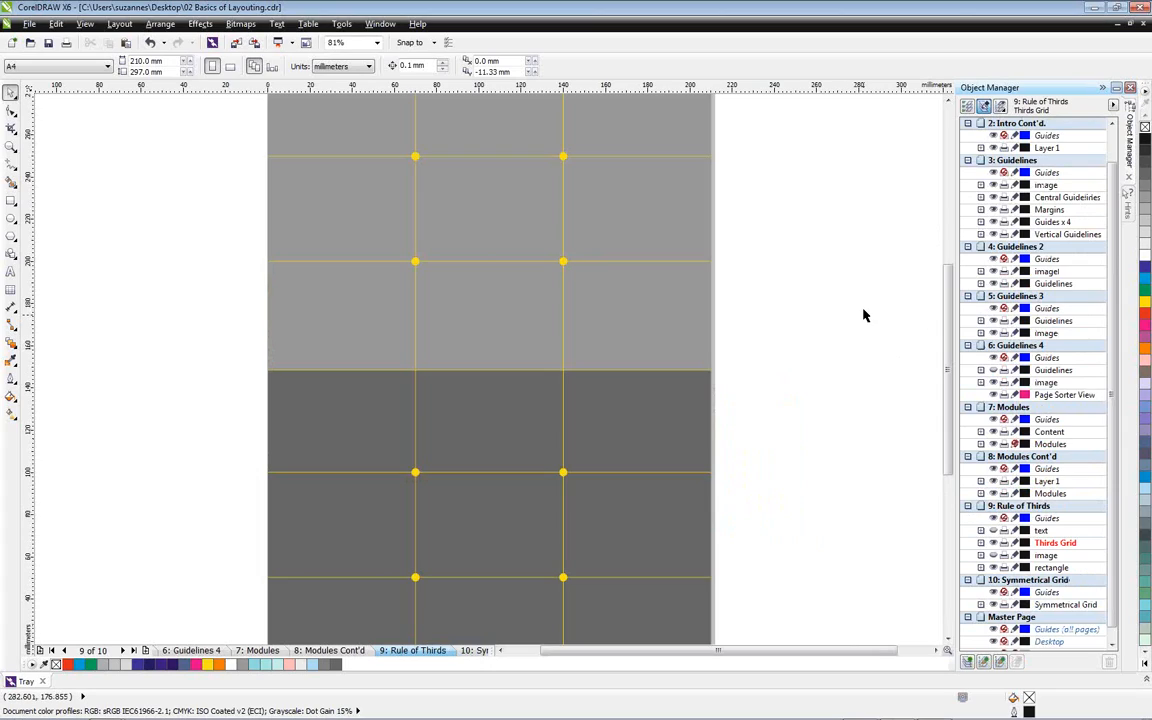
Show the text and image layers of the Rule of Thirds page
{"action": "key", "text": "shift+F4"}
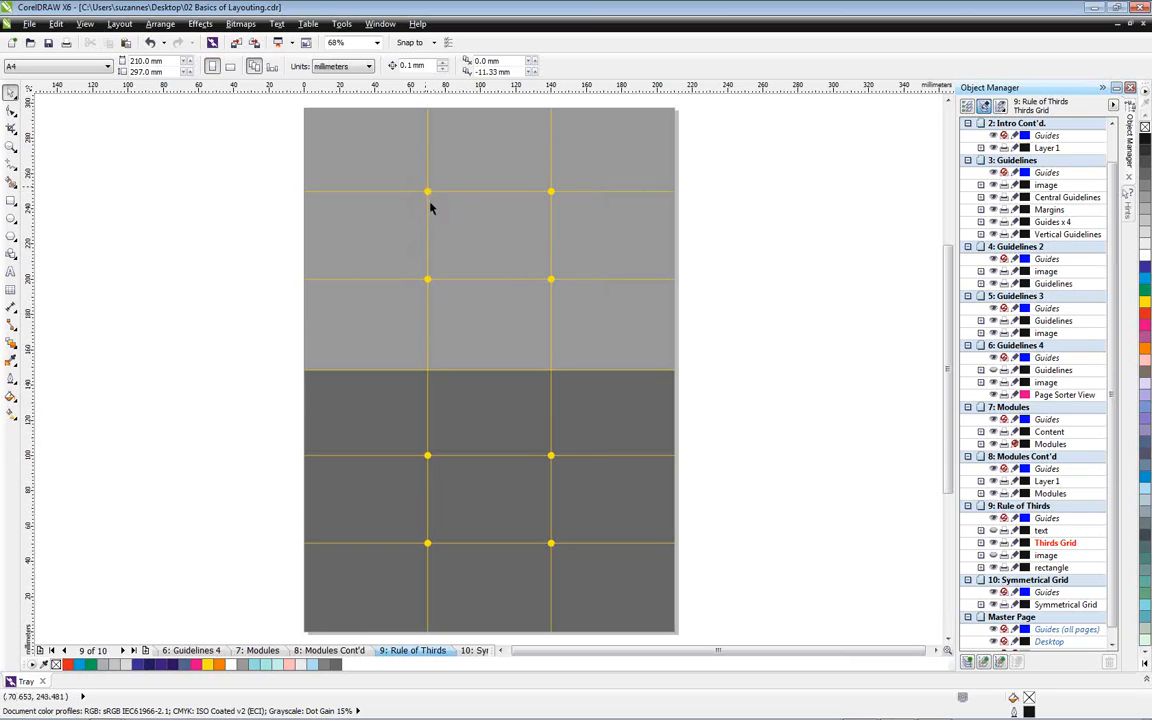
{"action": "scroll", "coordinate": [995, 533], "scroll_direction": "down", "scroll_amount": 1}
{"action": "scroll", "coordinate": [995, 533], "scroll_direction": "up", "scroll_amount": 1}
{"action": "left_click", "coordinate": [993, 530]}
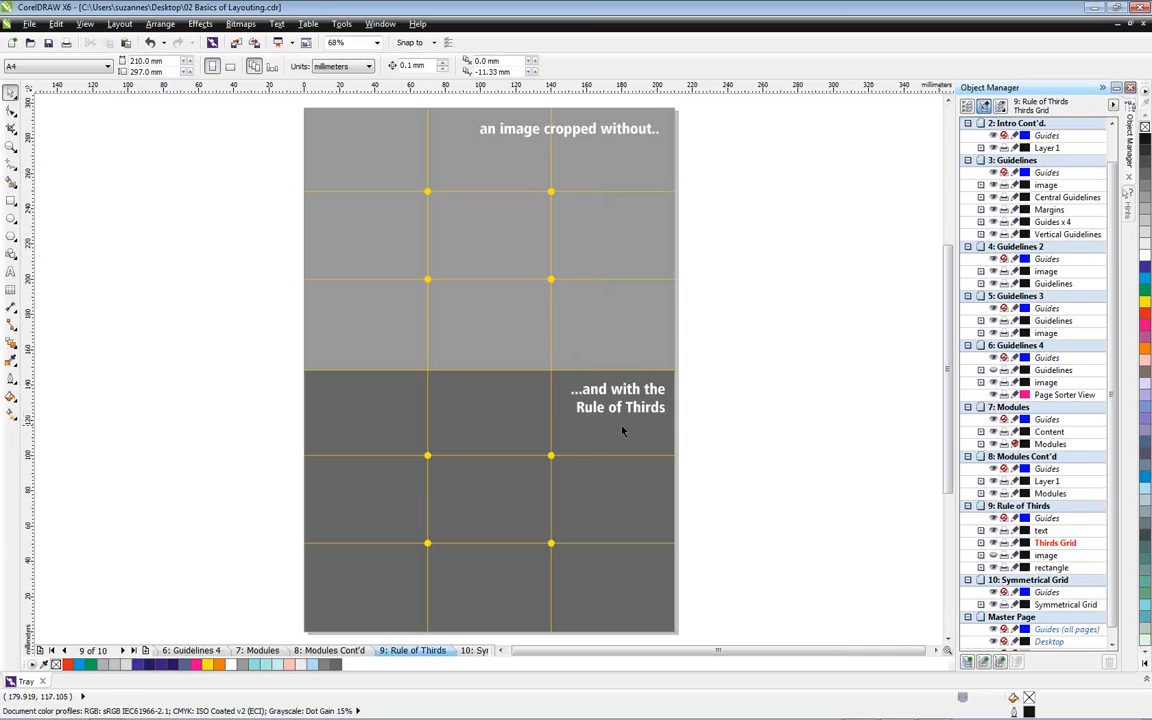
{"action": "left_click", "coordinate": [992, 555]}
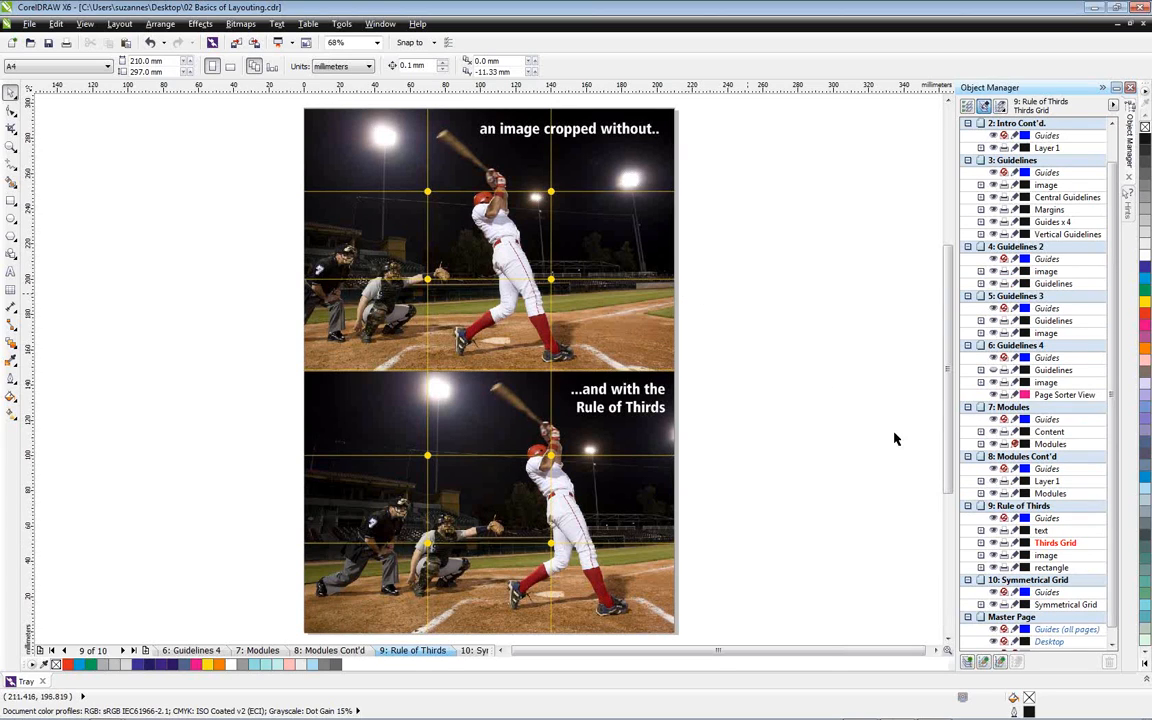
Hide the Thirds Grid and text layers to compare the upper and lower baseball photos up close
{"action": "left_click_drag", "start_coordinate": [944, 397], "coordinate": [944, 375]}
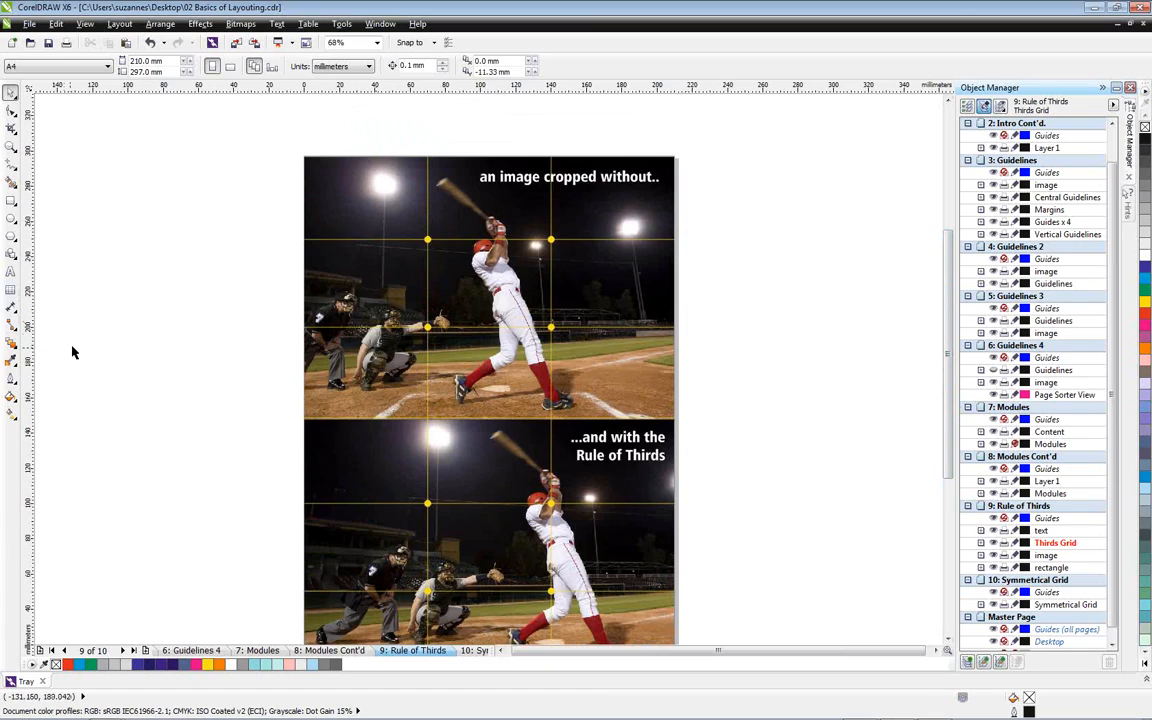
{"action": "key", "text": "z"}
{"action": "left_click_drag", "start_coordinate": [277, 145], "coordinate": [699, 416]}
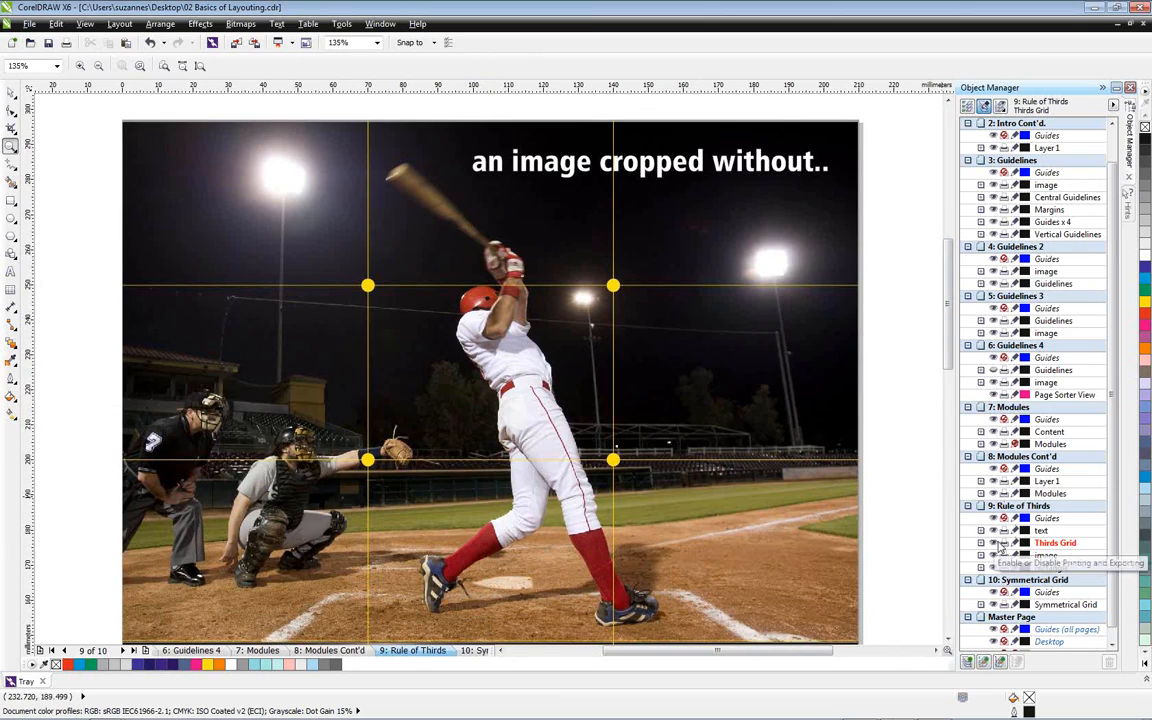
{"action": "left_click", "coordinate": [997, 545]}
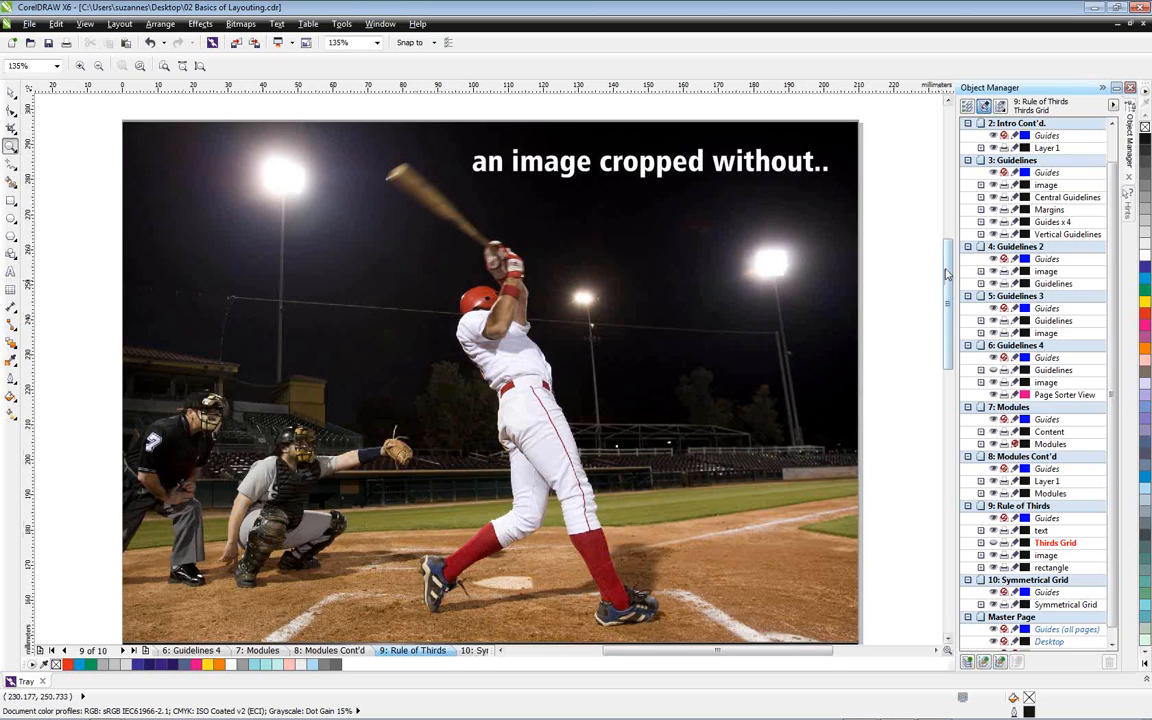
{"action": "left_click_drag", "start_coordinate": [951, 270], "coordinate": [926, 403]}
{"action": "left_click", "coordinate": [993, 530]}
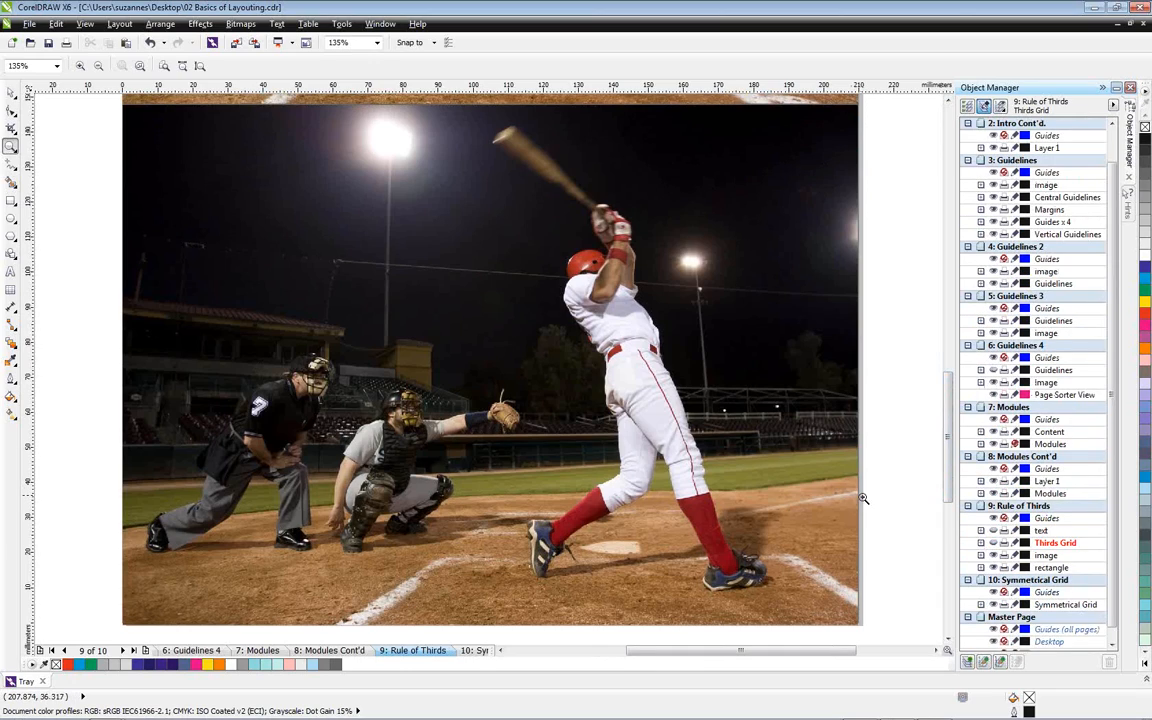
Show the Thirds Grid and text layers of the Rule of Thirds page, and hide both again along with its Guides layer
{"action": "left_click", "coordinate": [993, 542]}
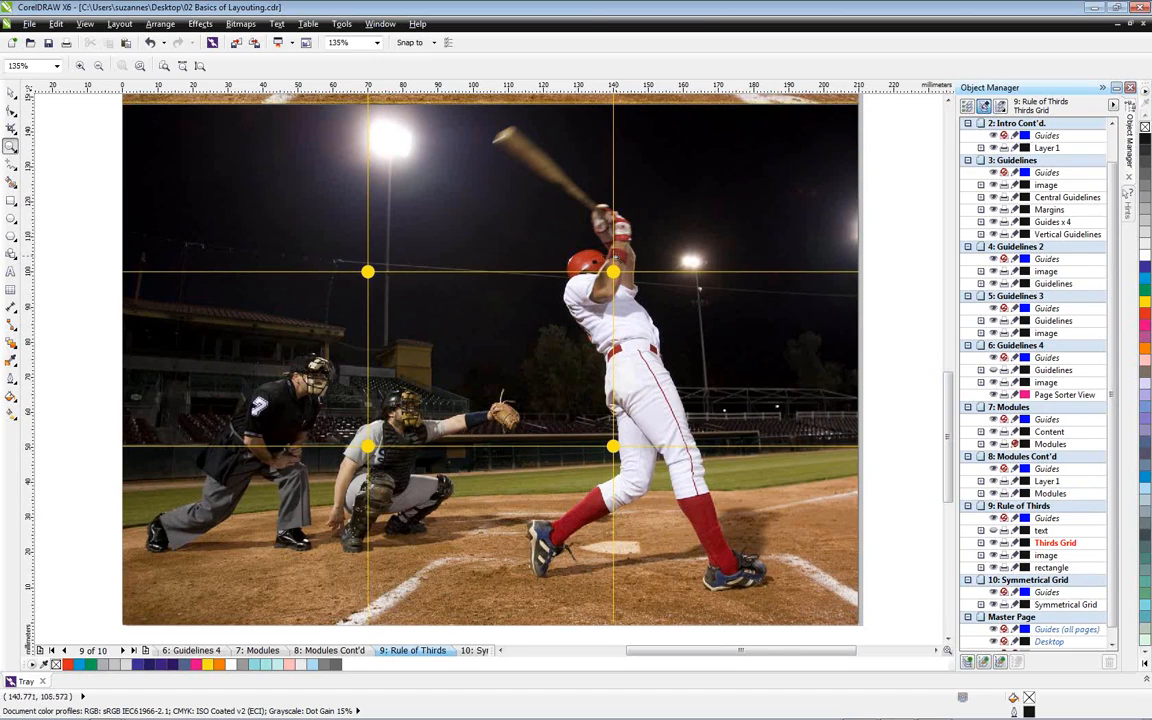
{"action": "left_click", "coordinate": [994, 532]}
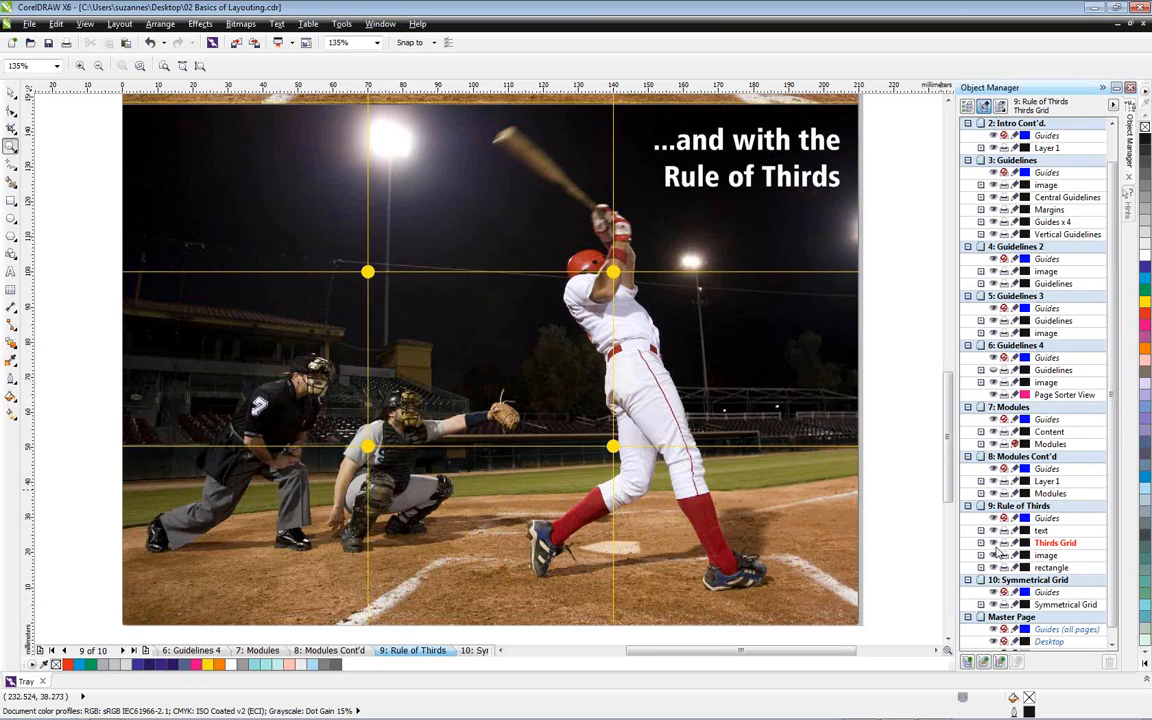
{"action": "left_click", "coordinate": [994, 530]}
{"action": "left_click", "coordinate": [994, 518]}
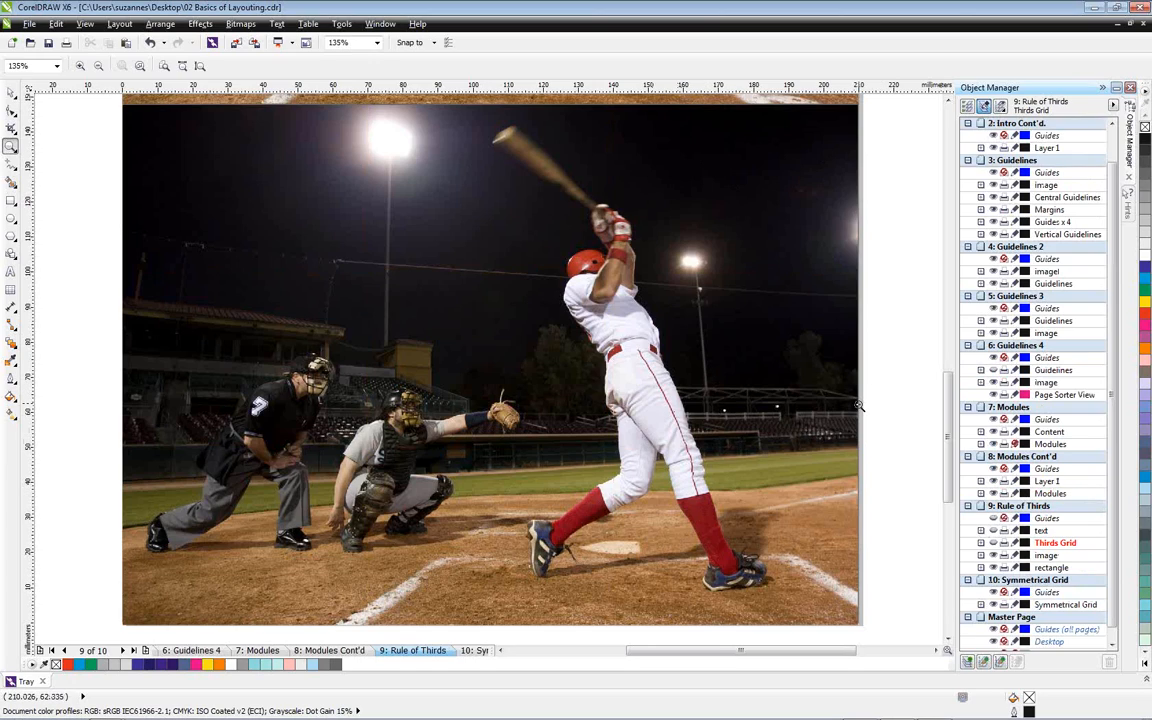
{"action": "key", "text": "shift+F4"}
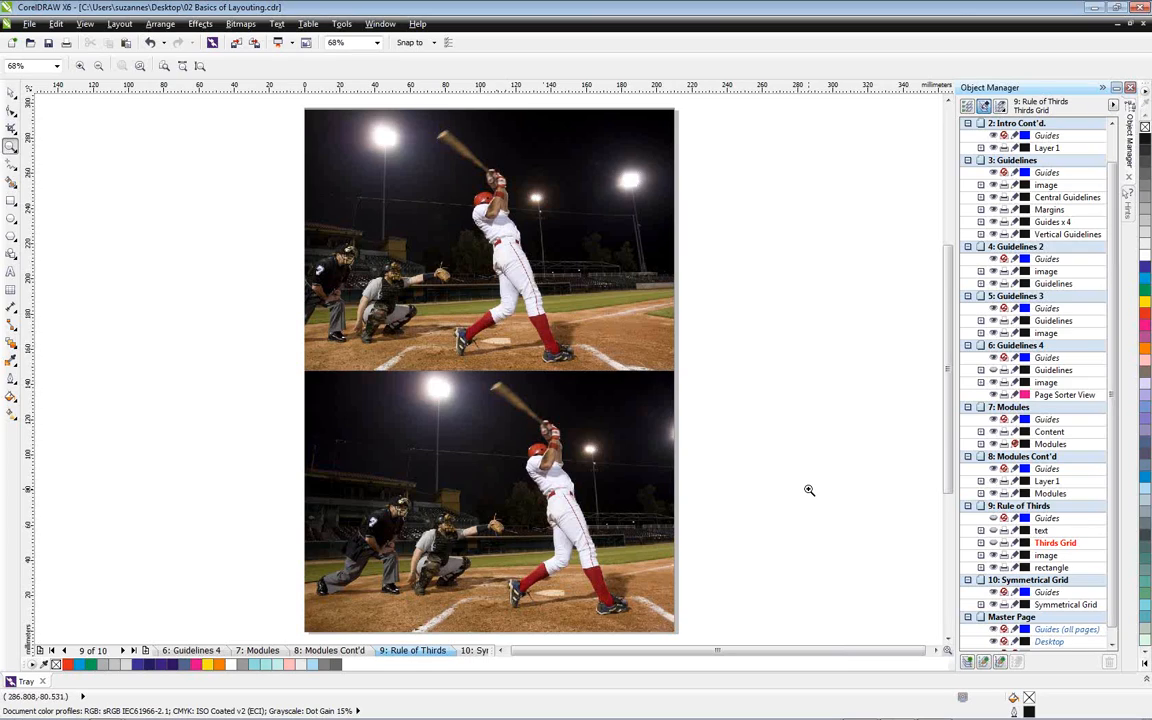
View the whole Symmetrical Grid page up close and return to the Pick tool
{"action": "left_click", "coordinate": [467, 651]}
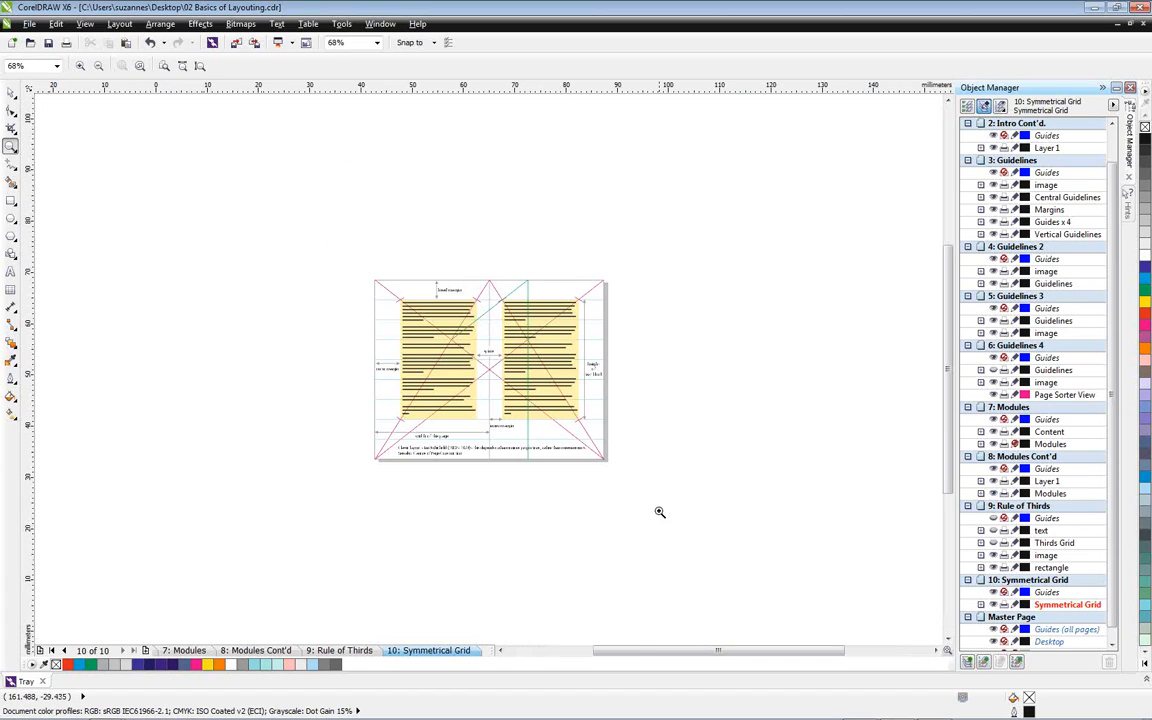
{"action": "key", "text": "shift+F4"}
{"action": "left_click", "coordinate": [12, 93]}
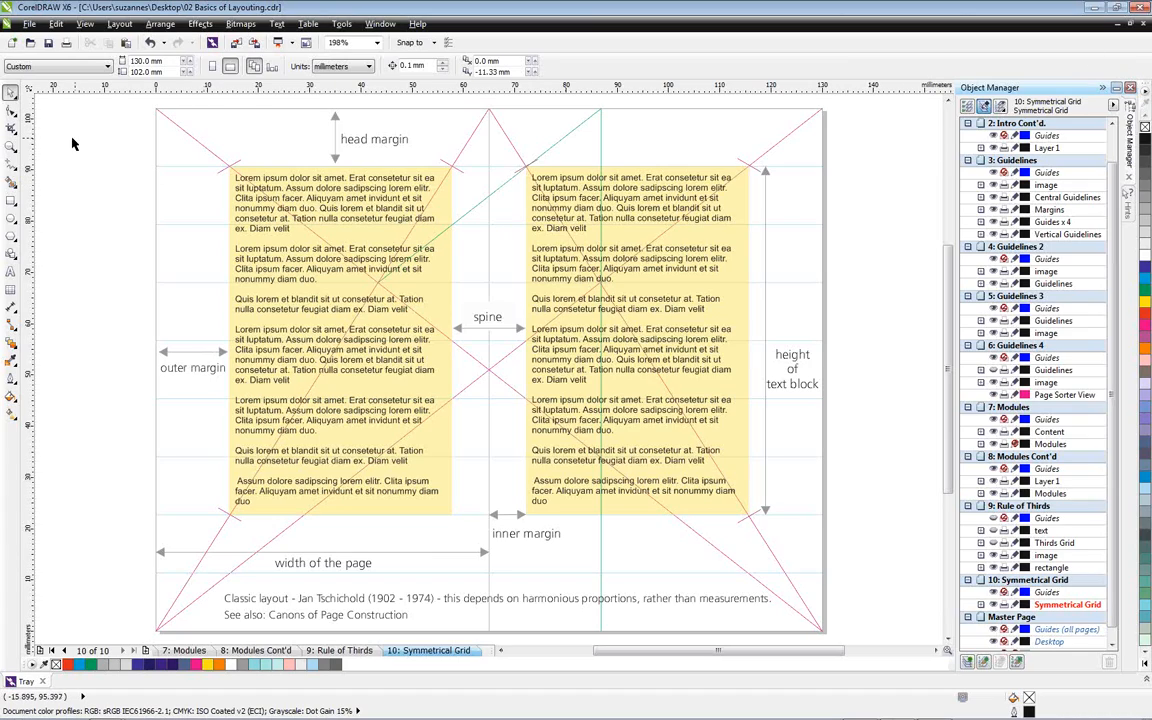
Close the 02 Basics of Layouting document
{"action": "left_click", "coordinate": [29, 23]}
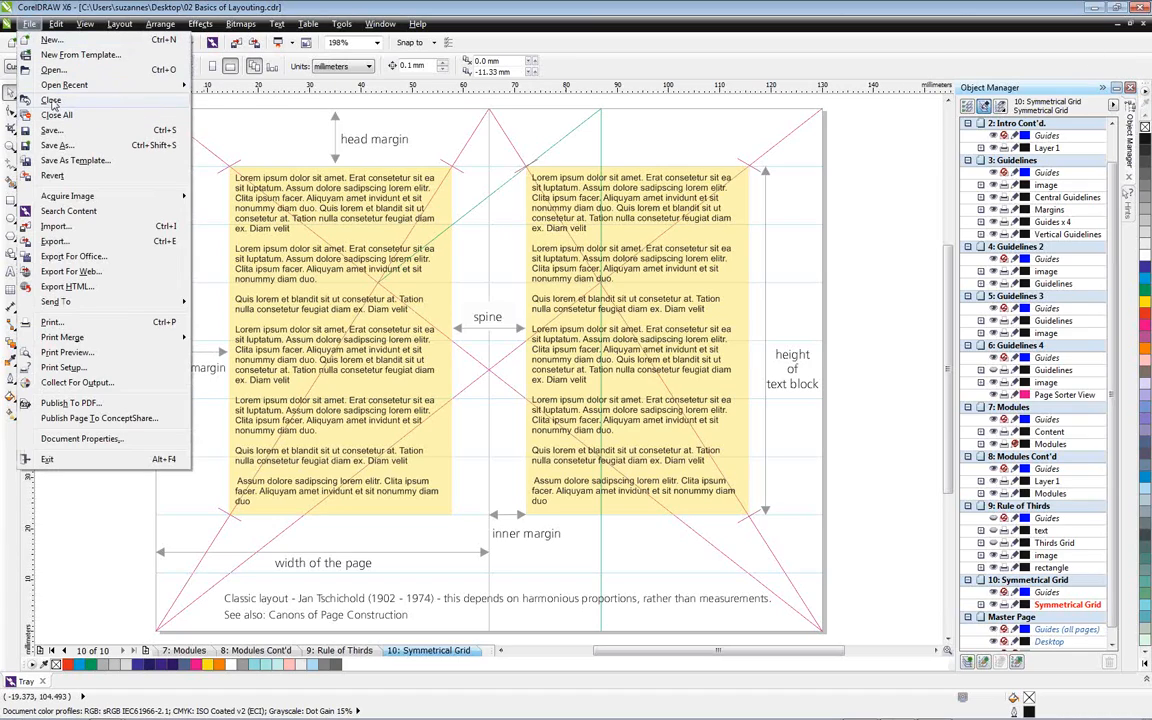
{"action": "left_click", "coordinate": [52, 102]}
{"action": "left_click", "coordinate": [534, 361]}
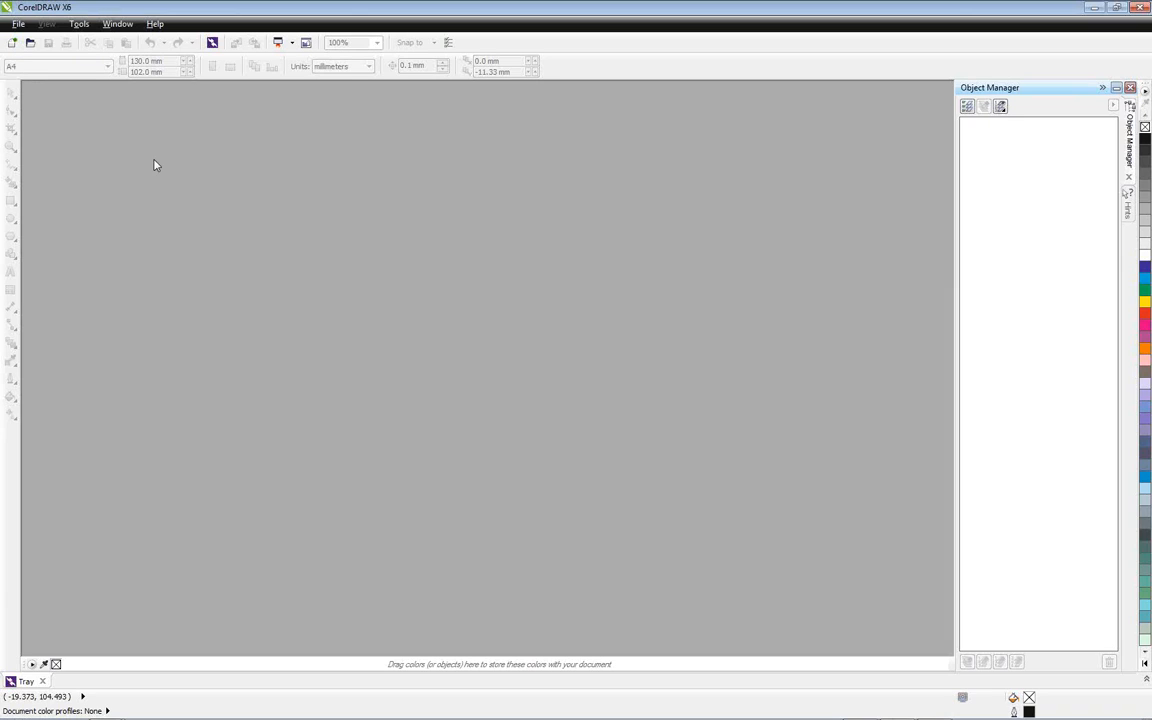
Create a new portrait A4 document with four pages and CMYK as the primary color mode
{"action": "left_click", "coordinate": [13, 45]}
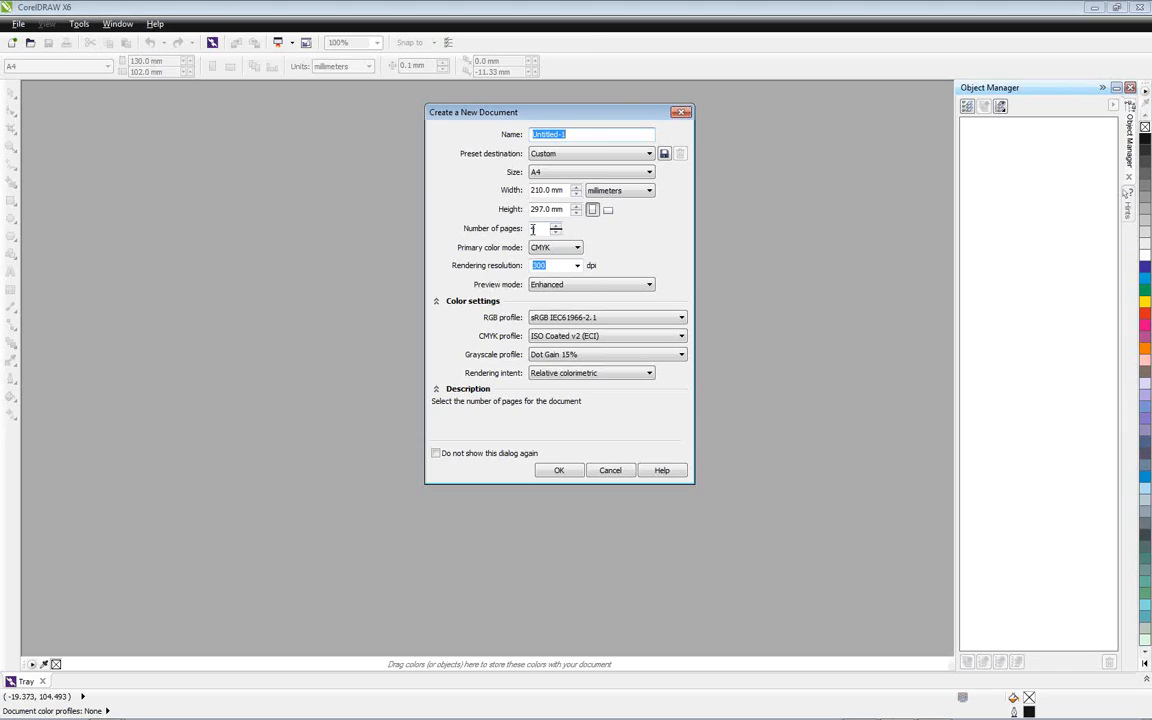
{"action": "left_click", "coordinate": [561, 470]}
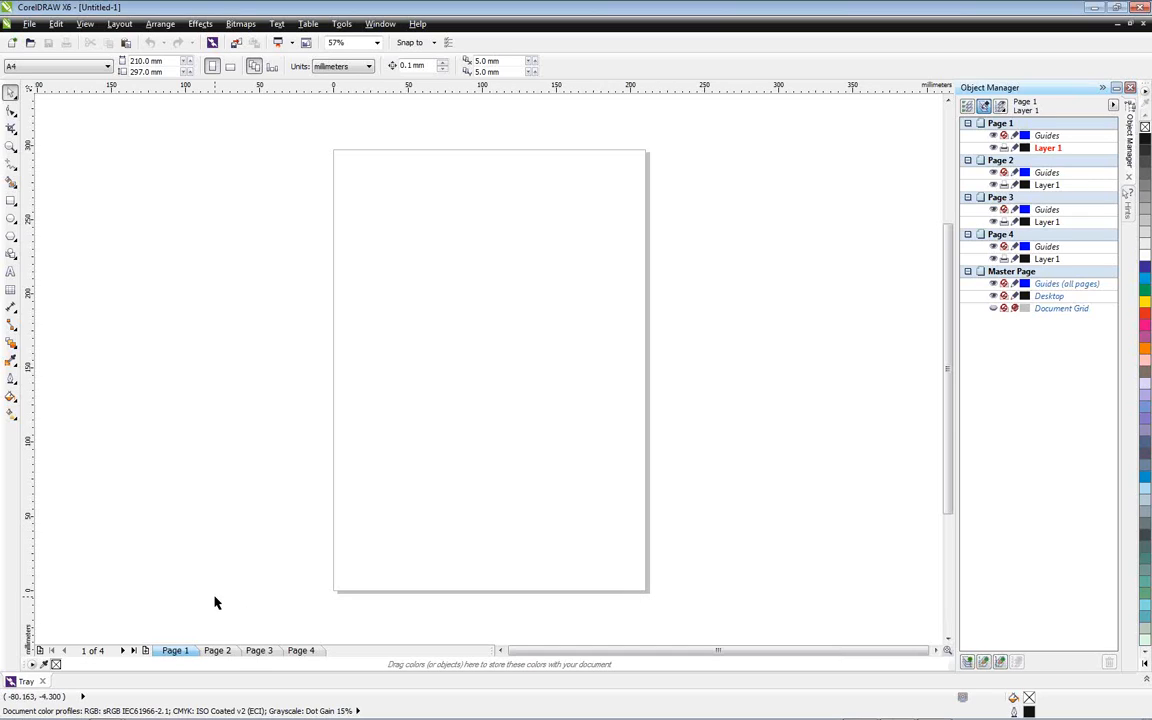
Rename the first page as Menu Cover
{"action": "right_click", "coordinate": [175, 651]}
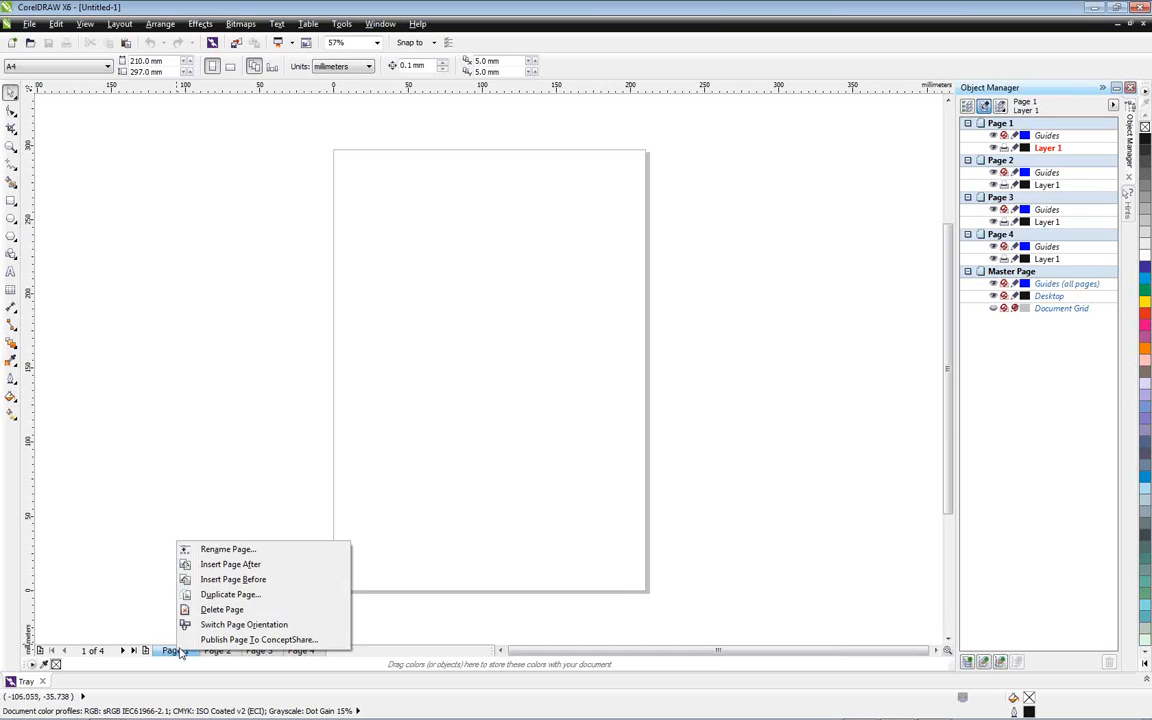
{"action": "left_click", "coordinate": [230, 550]}
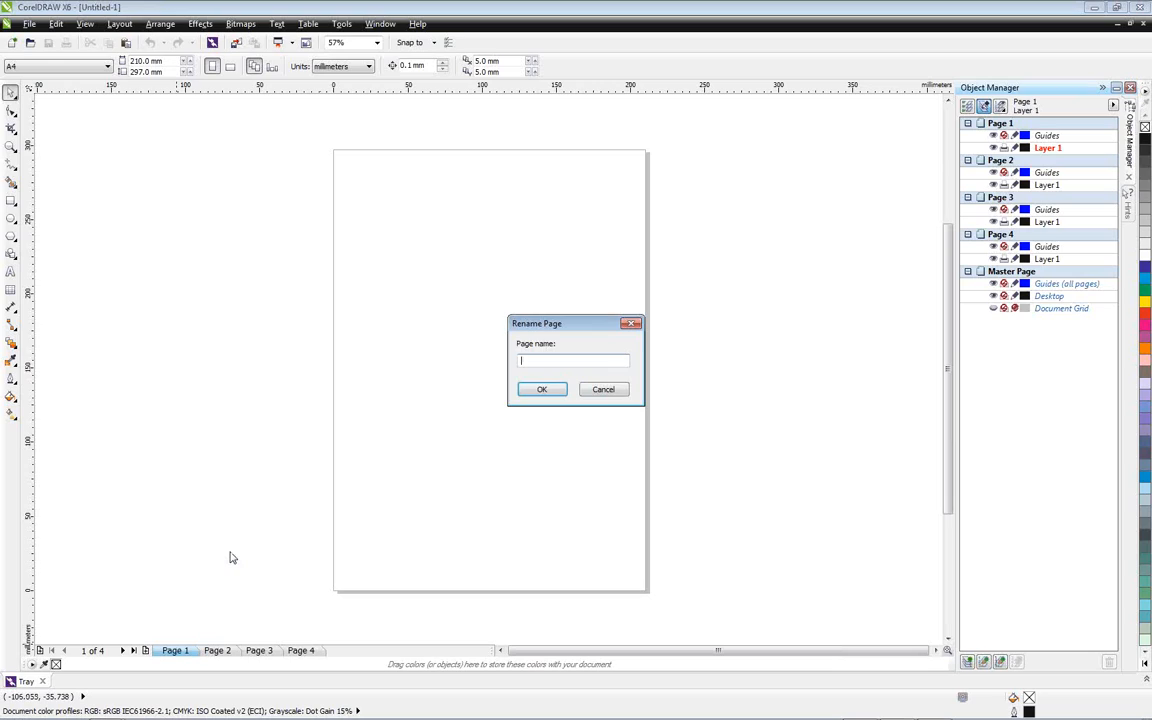
{"action": "type", "text": "Menú "}
{"action": "type", "text": "Cover"}
{"action": "left_click", "coordinate": [541, 390]}
Rename the second page as Main Dishes
{"action": "right_click", "coordinate": [253, 653]}
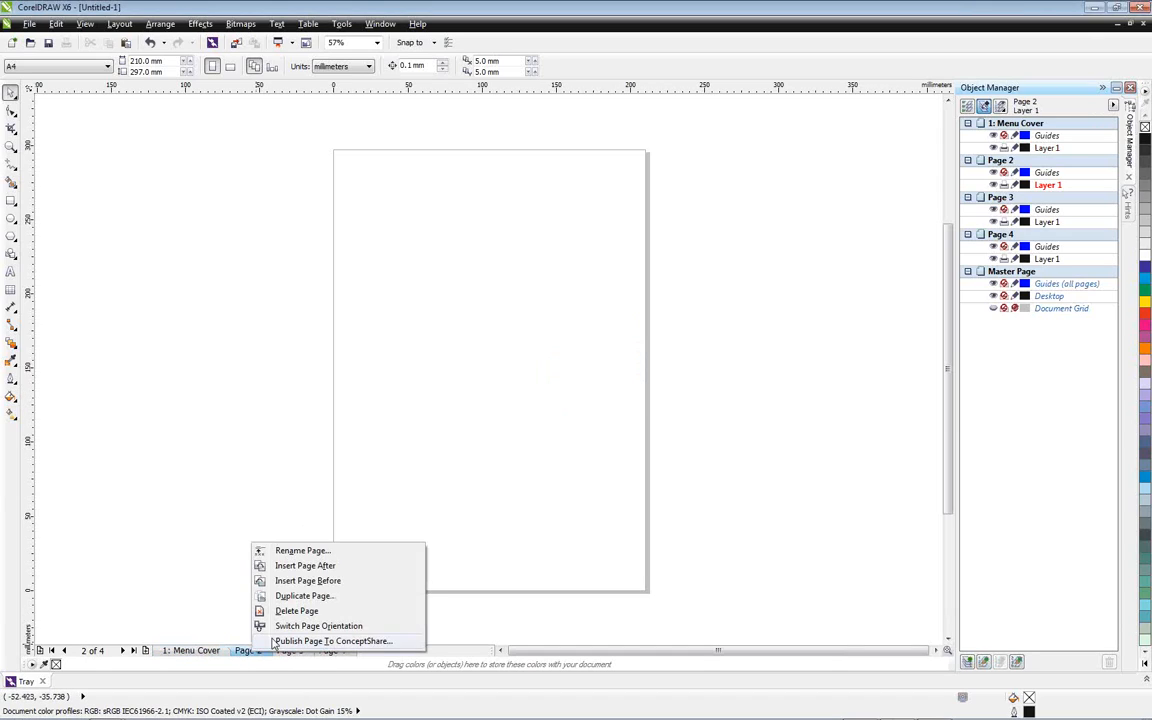
{"action": "left_click", "coordinate": [268, 551]}
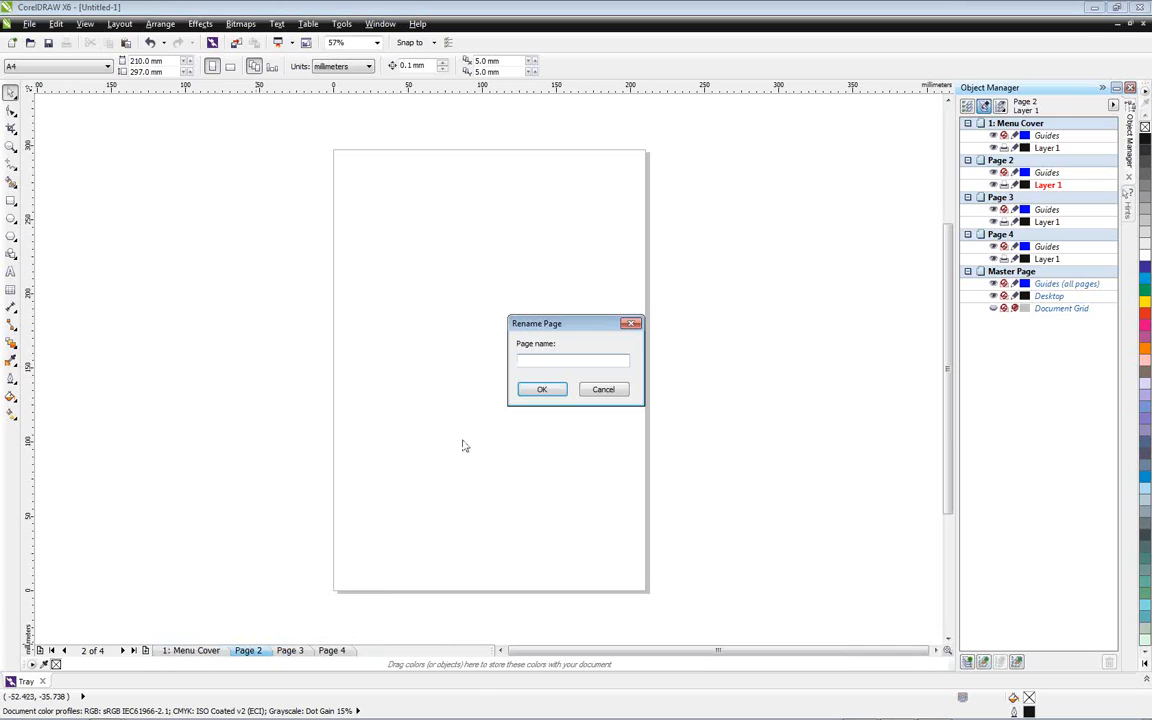
{"action": "type", "text": "Main Dishes"}
{"action": "left_click", "coordinate": [541, 391]}
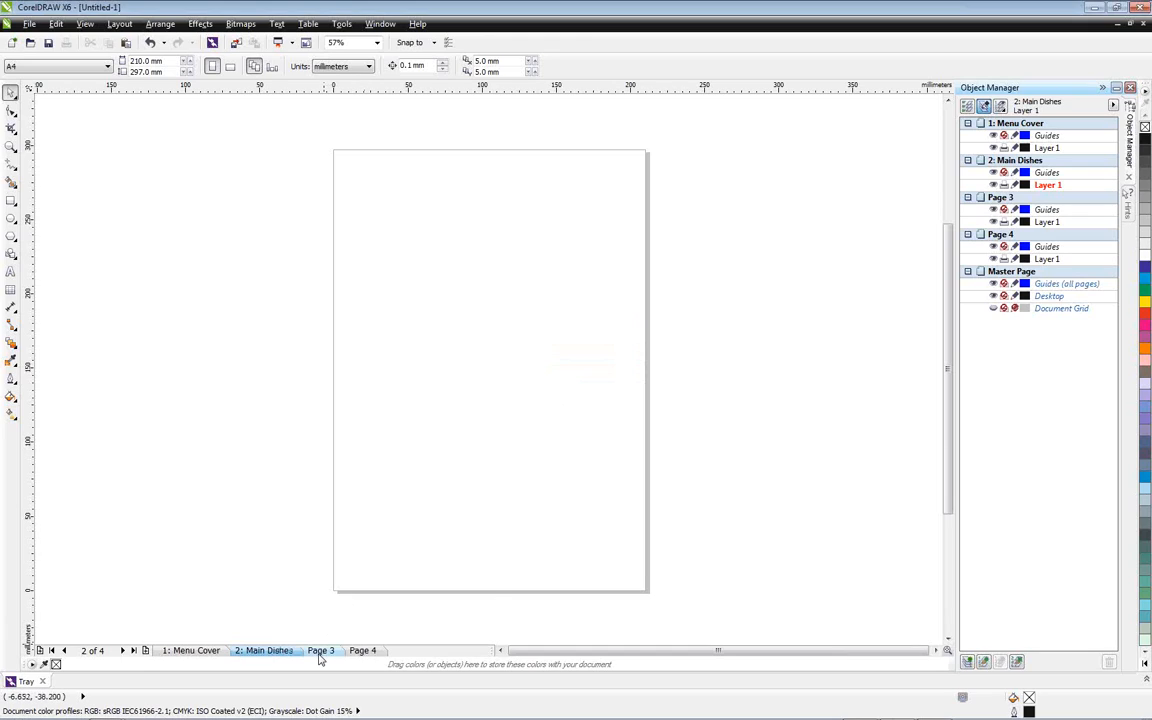
Rename the third page as Wines & Spirits
{"action": "right_click", "coordinate": [319, 650]}
{"action": "left_click", "coordinate": [370, 553]}
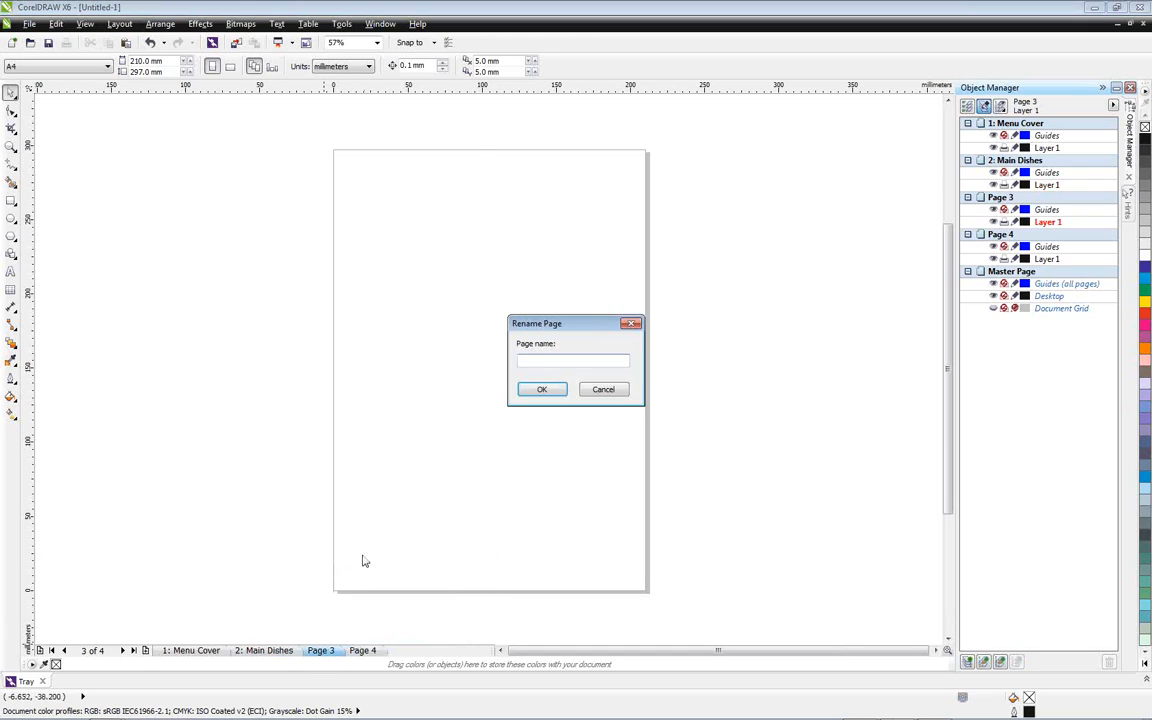
{"action": "type", "text": "Wines & Spirits"}
{"action": "left_click", "coordinate": [540, 389]}
Rename the fourth page as Beverages
{"action": "right_click", "coordinate": [412, 650]}
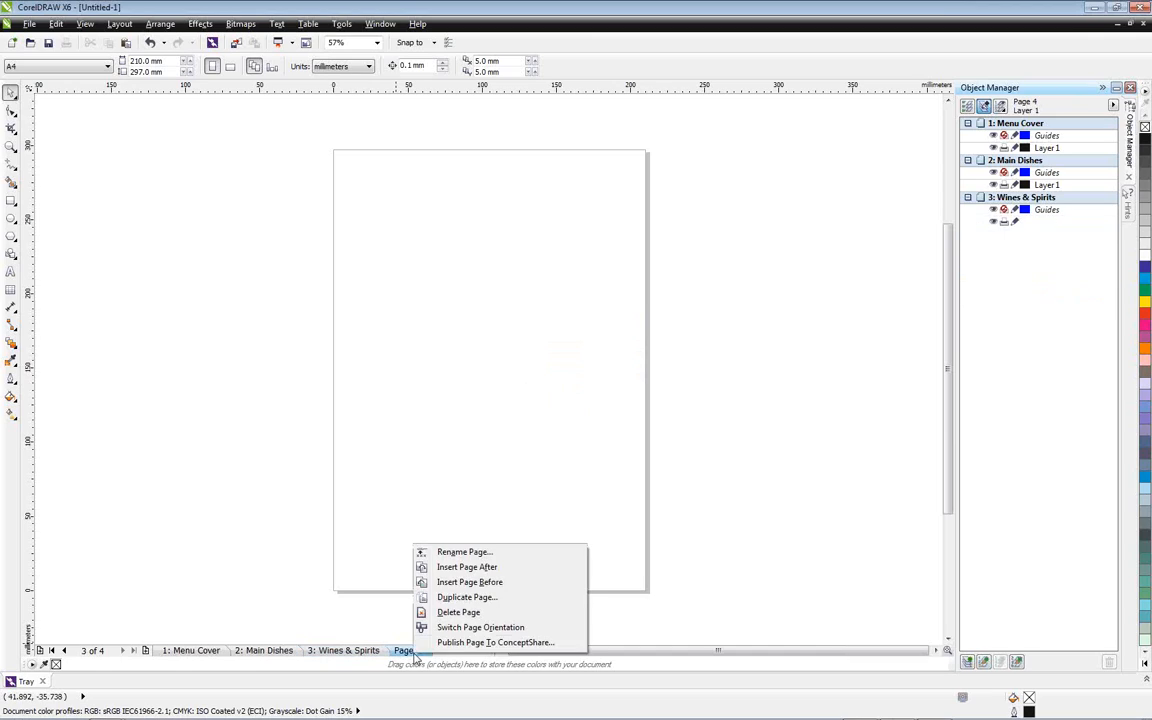
{"action": "left_click", "coordinate": [465, 552]}
{"action": "type", "text": "Beverages"}
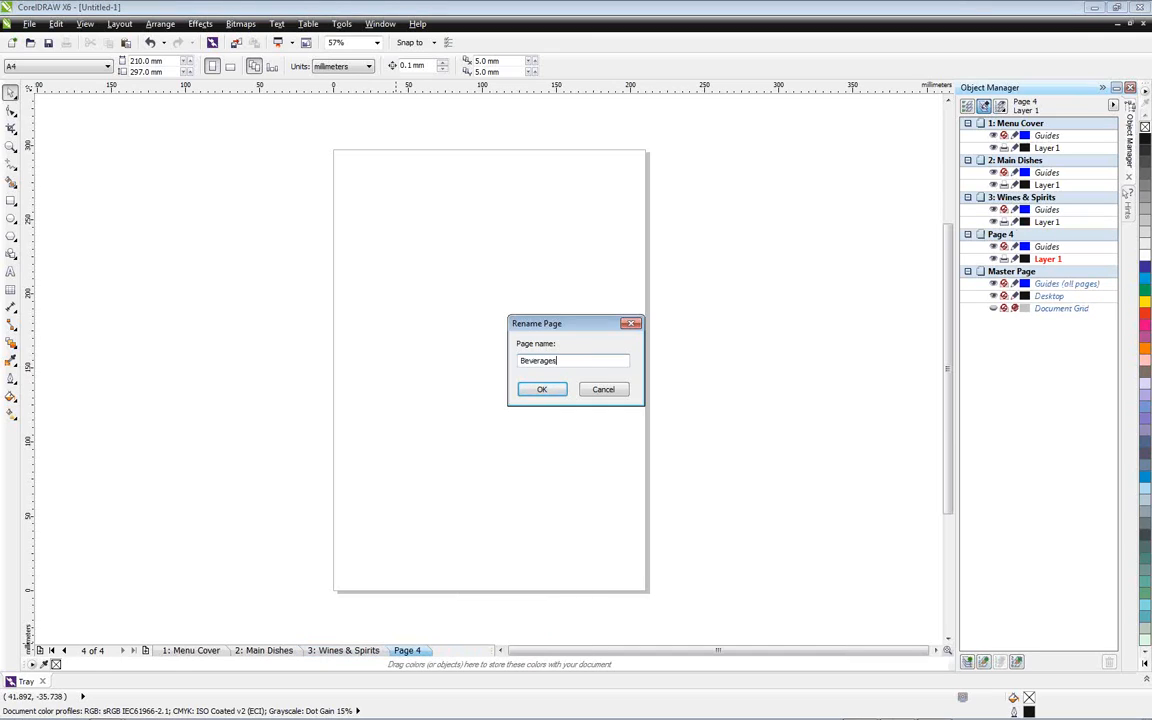
{"action": "left_click", "coordinate": [553, 391]}
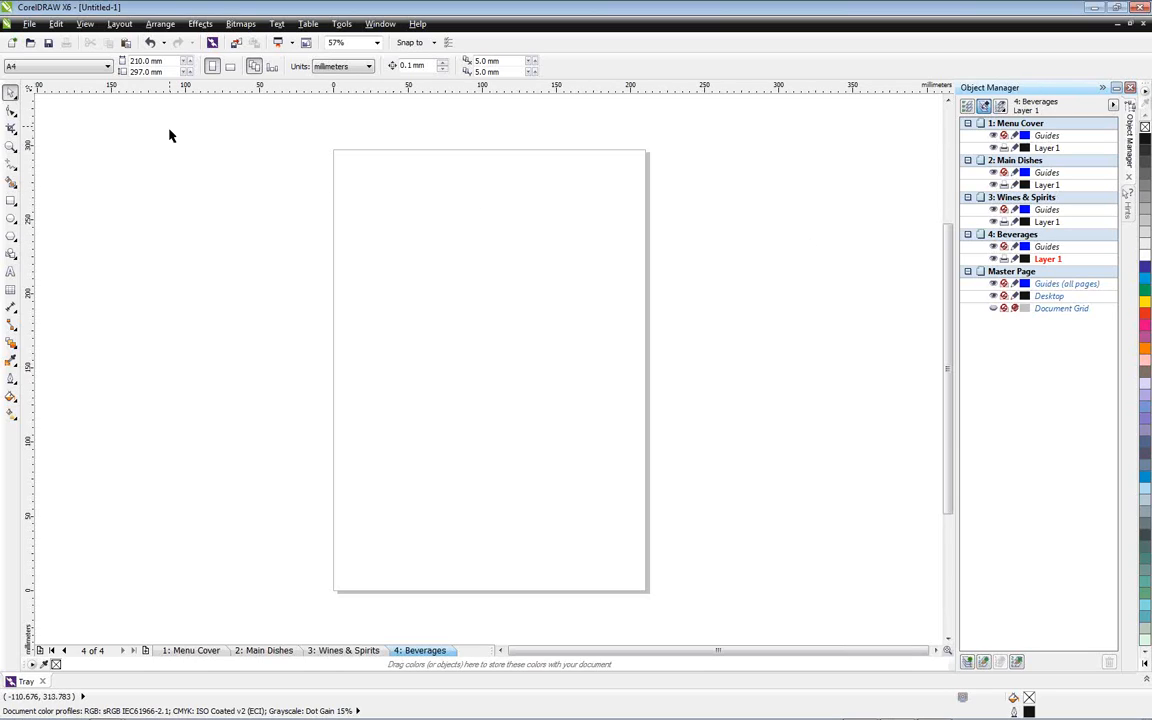
{"action": "left_click", "coordinate": [120, 24]}
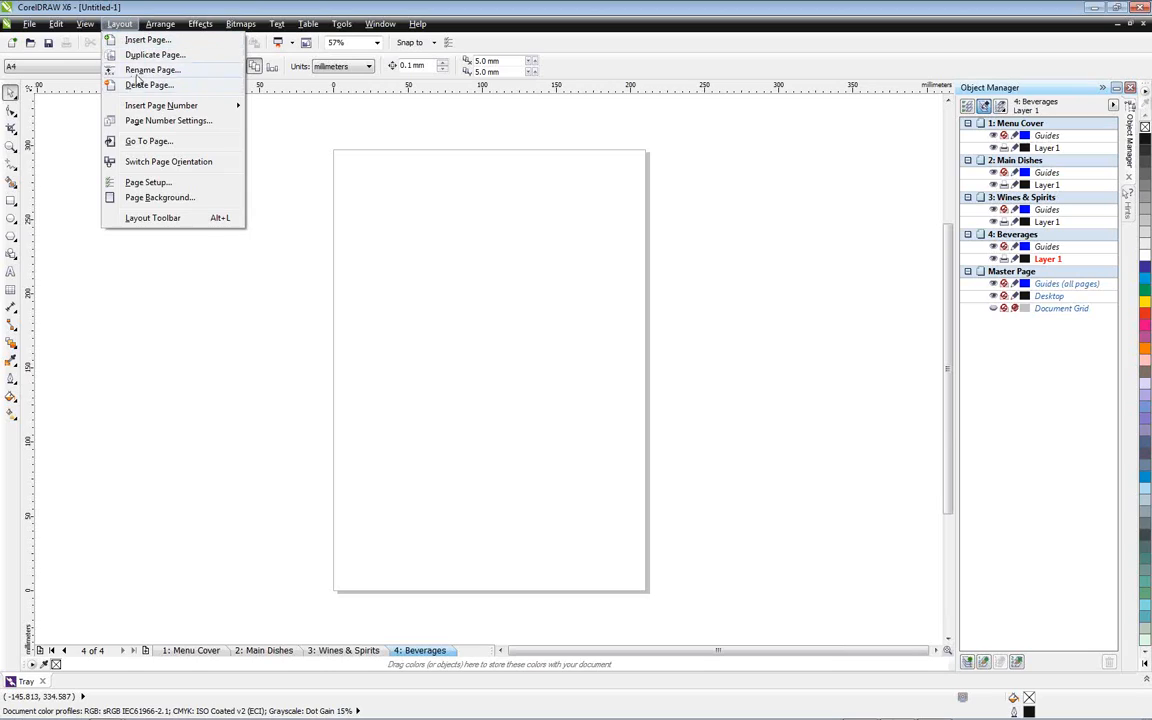
{"action": "left_click", "coordinate": [160, 431]}
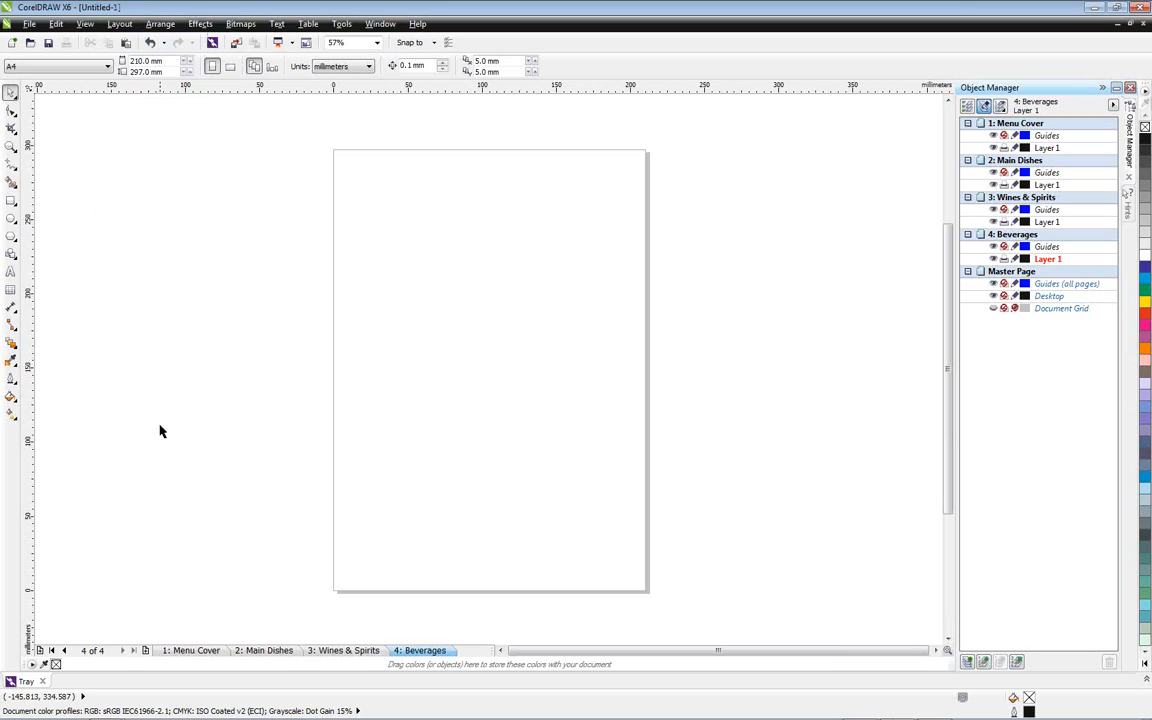
{"action": "right_click", "coordinate": [192, 651]}
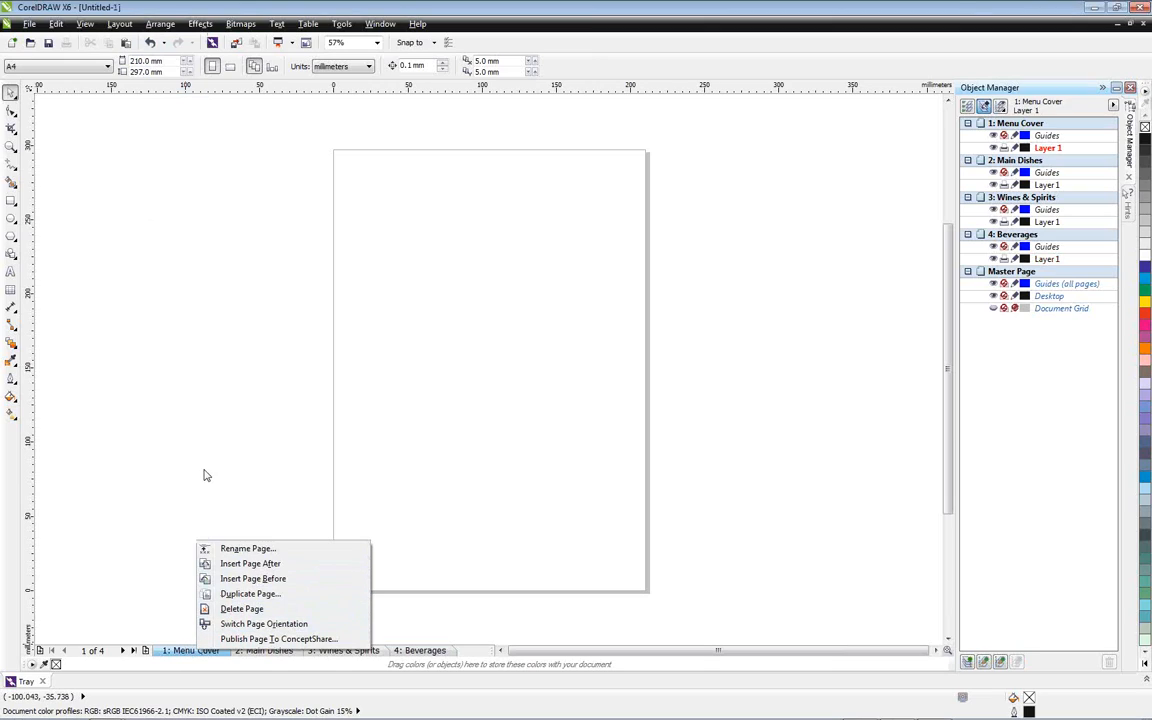
{"action": "left_click", "coordinate": [183, 423]}
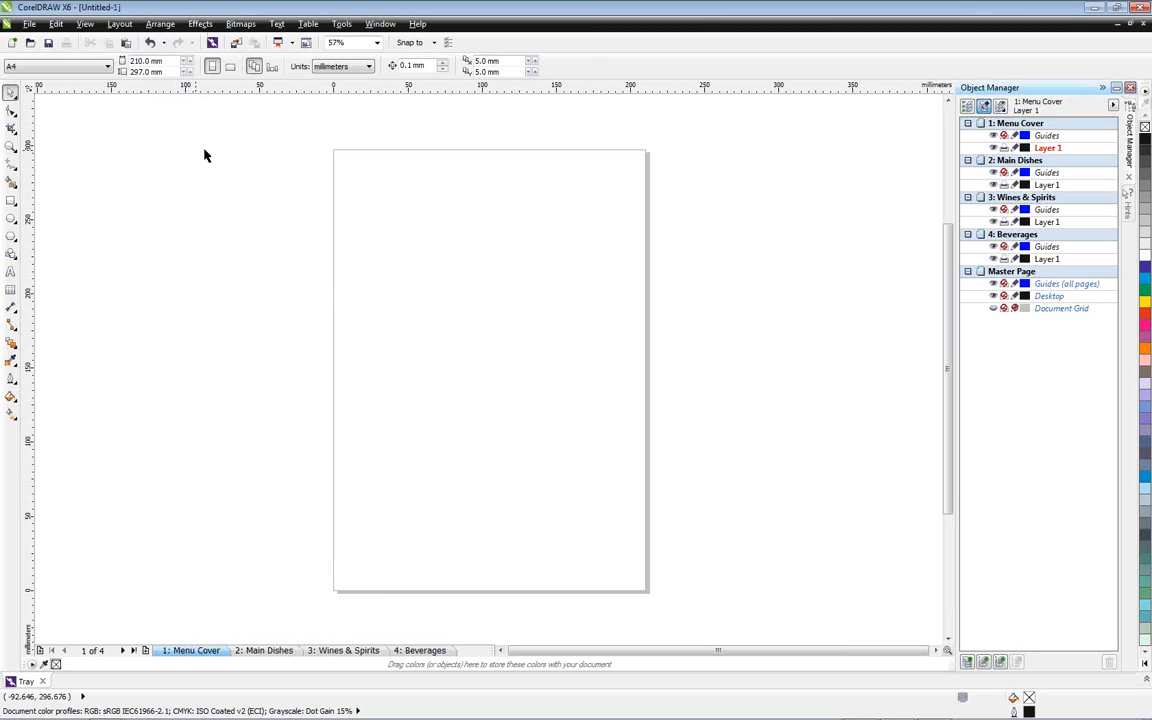
Highlight the features that are new since version X4, and turn the highlighting off again
{"action": "left_click", "coordinate": [422, 25]}
{"action": "mouse_move", "coordinate": [455, 165]}
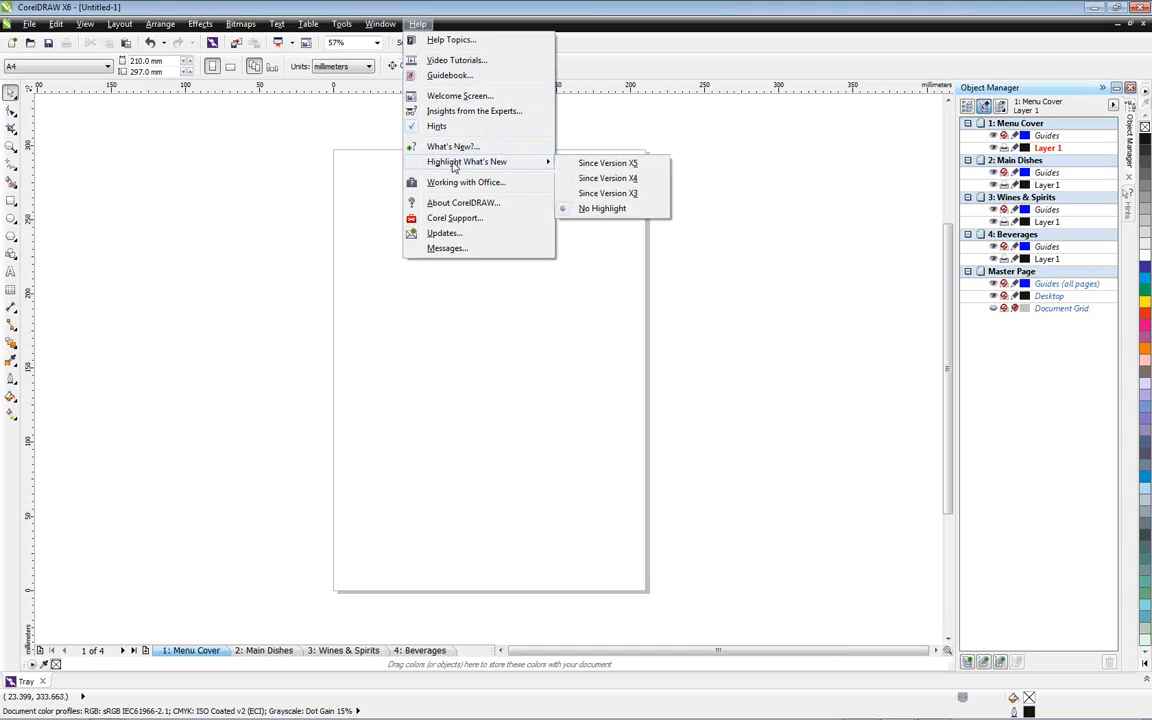
{"action": "left_click", "coordinate": [631, 181]}
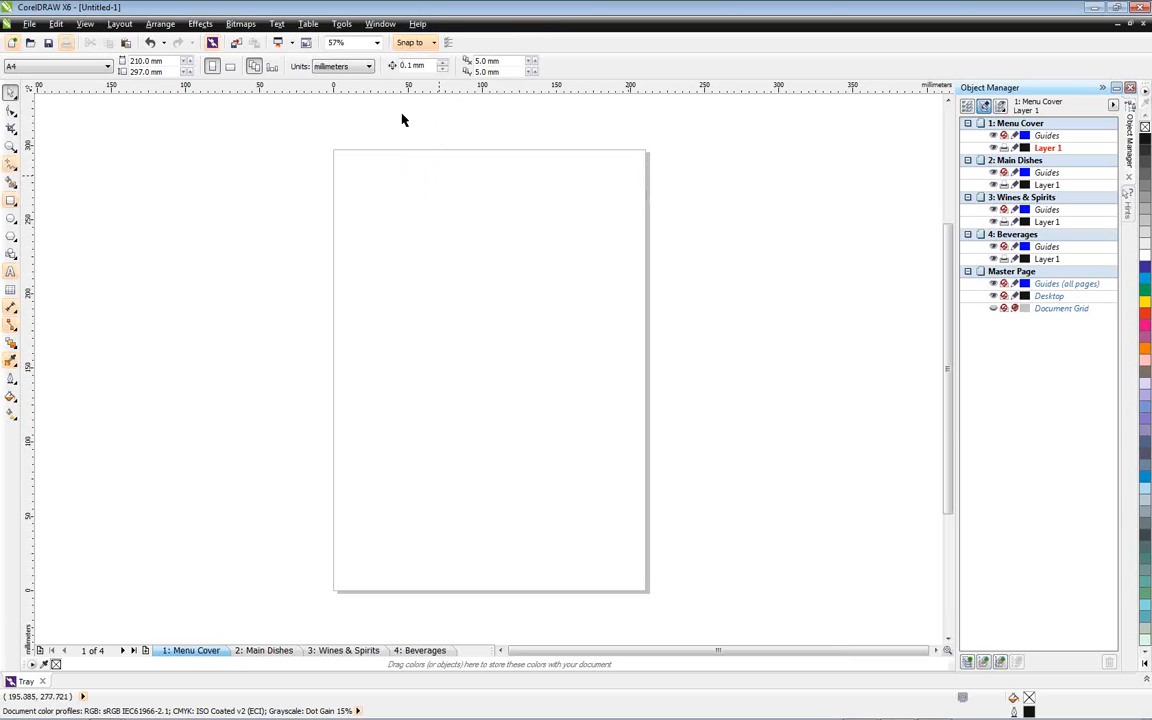
{"action": "left_click", "coordinate": [418, 24]}
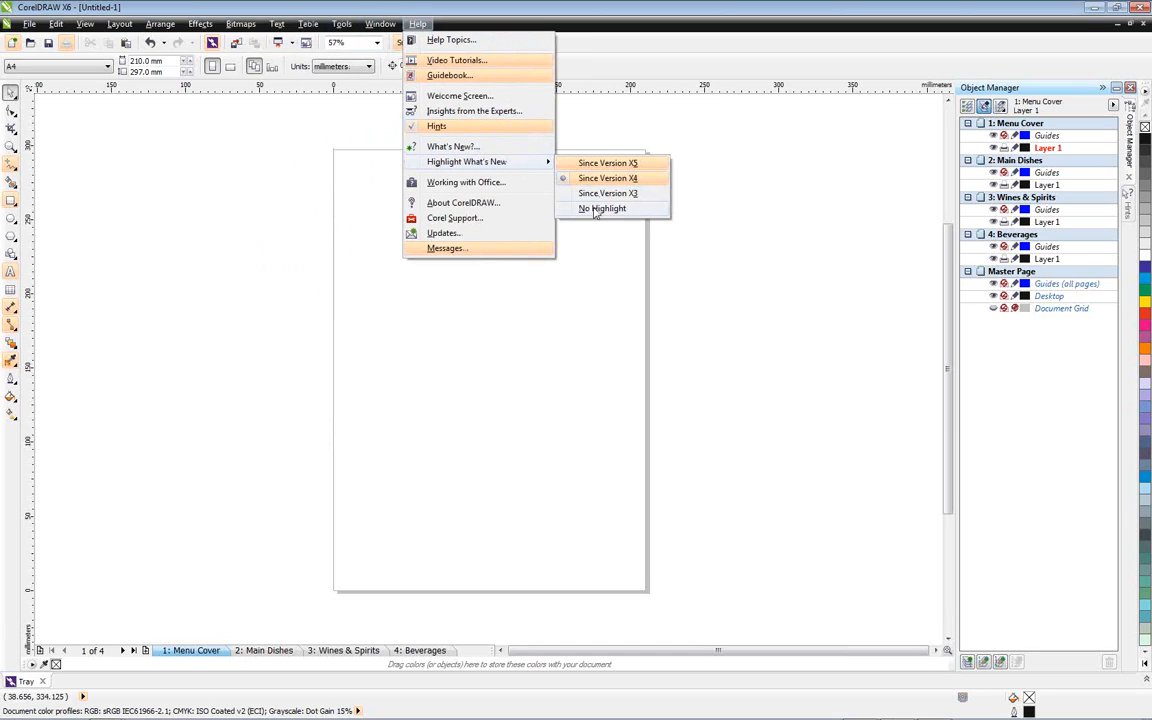
{"action": "left_click", "coordinate": [600, 208]}
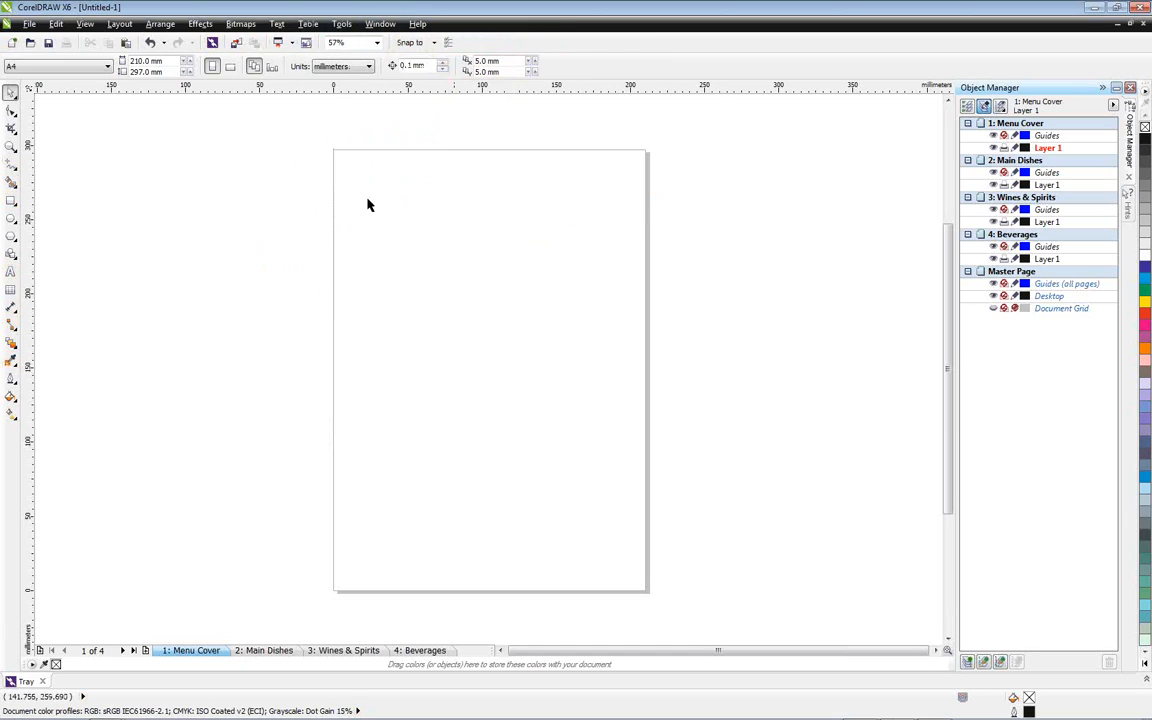
Give the document's pages a solid olive-green background that is included in printing and export
{"action": "left_click", "coordinate": [121, 24]}
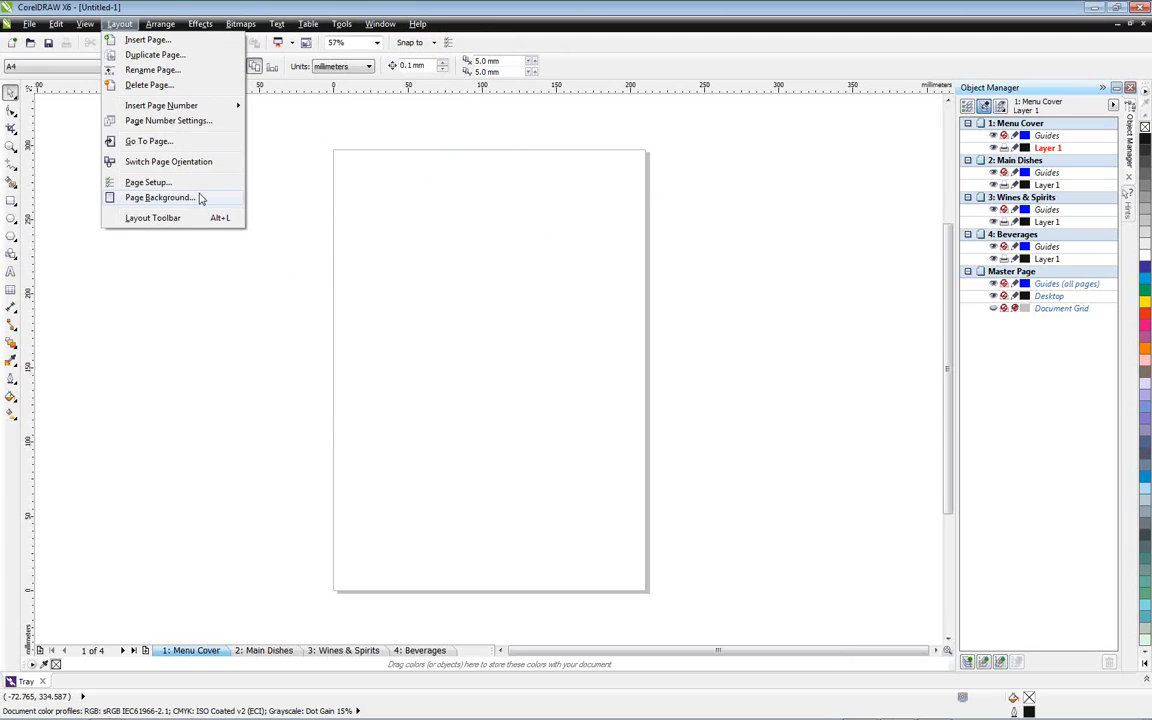
{"action": "left_click", "coordinate": [160, 197]}
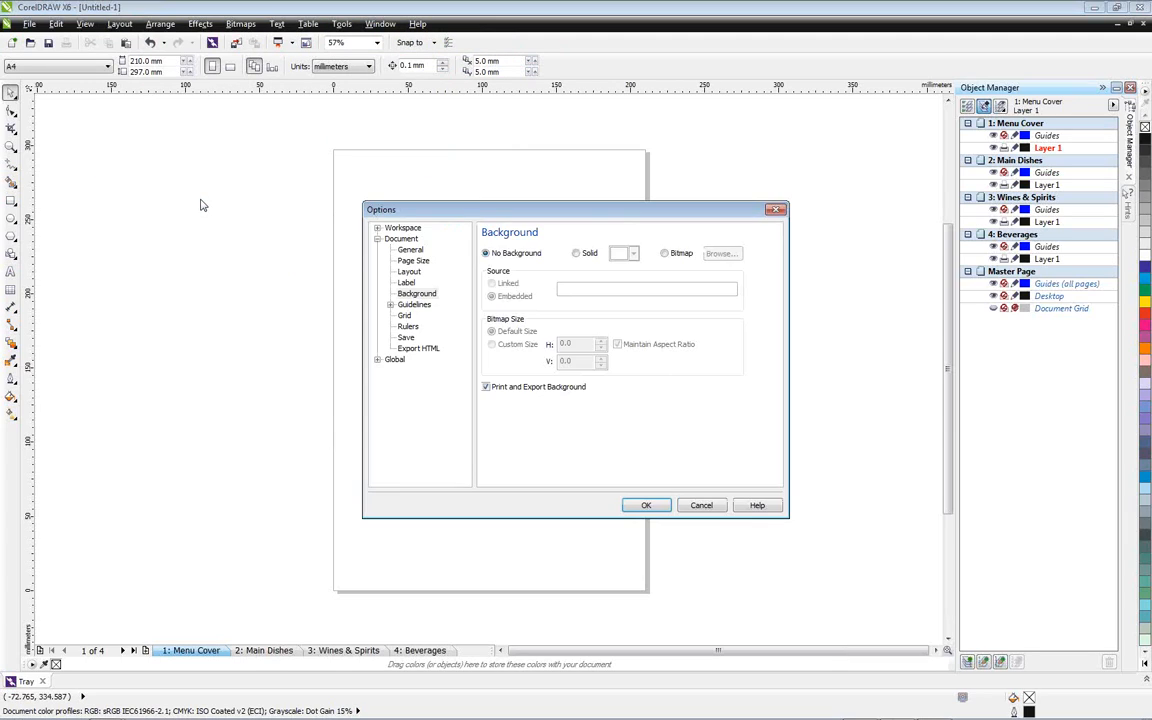
{"action": "left_click", "coordinate": [578, 253]}
{"action": "left_click", "coordinate": [633, 255]}
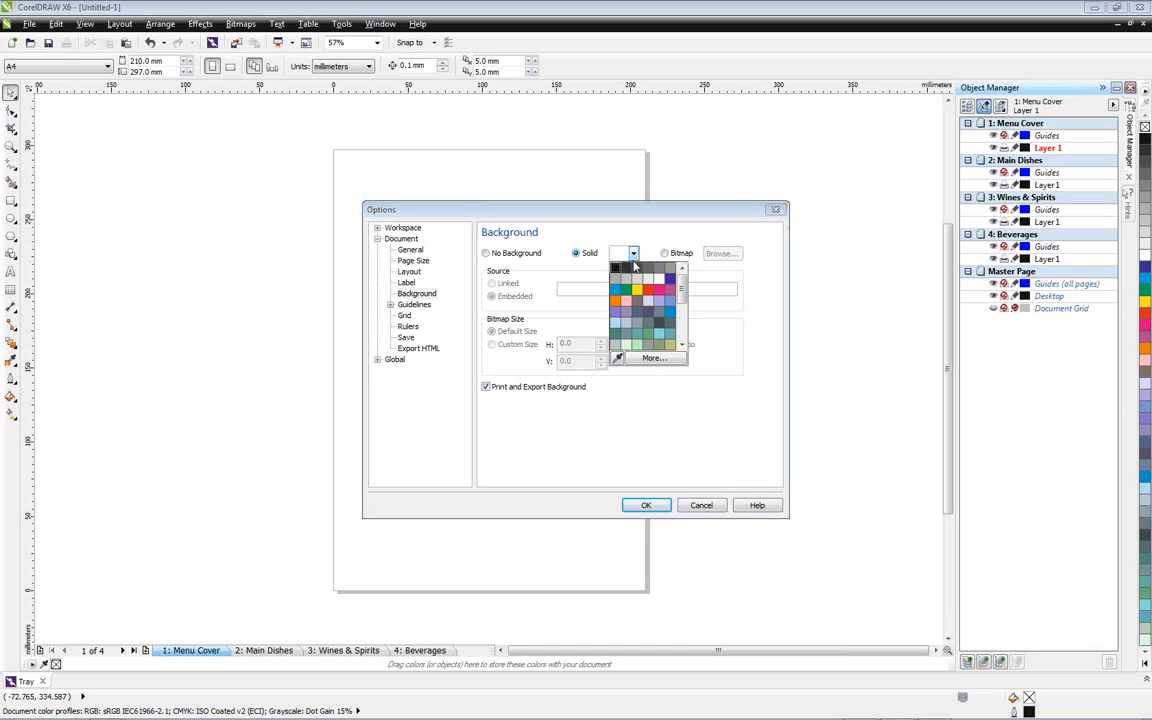
{"action": "left_click", "coordinate": [660, 347]}
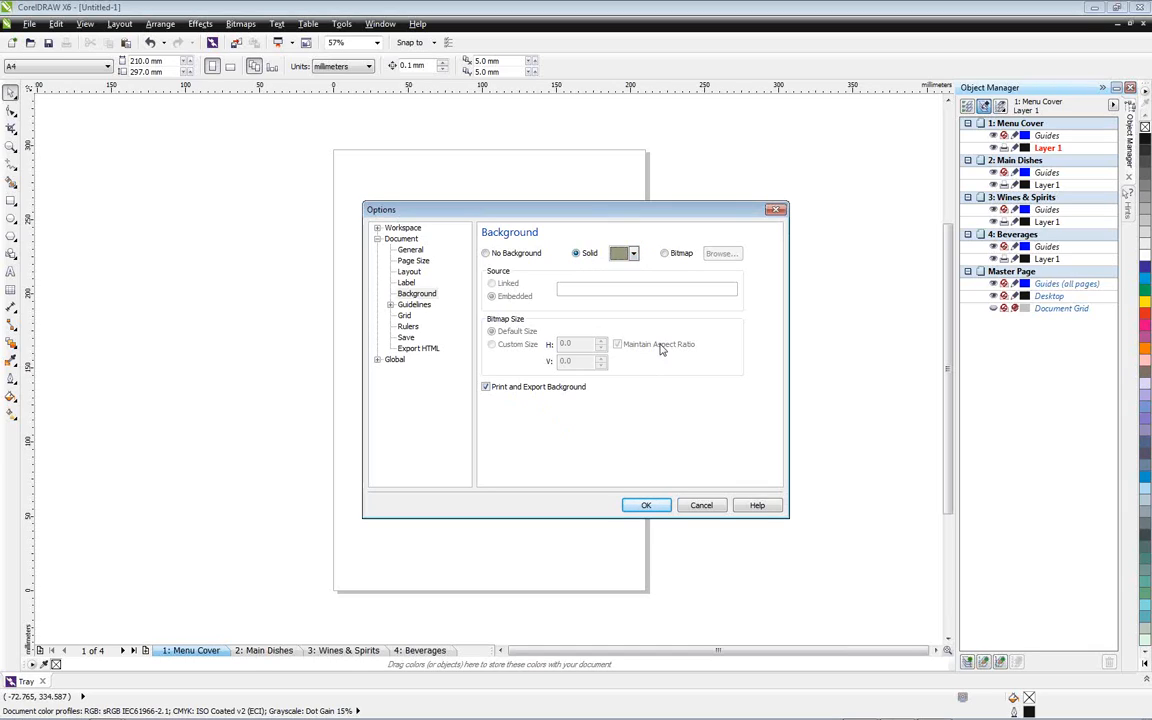
{"action": "left_click", "coordinate": [646, 506]}
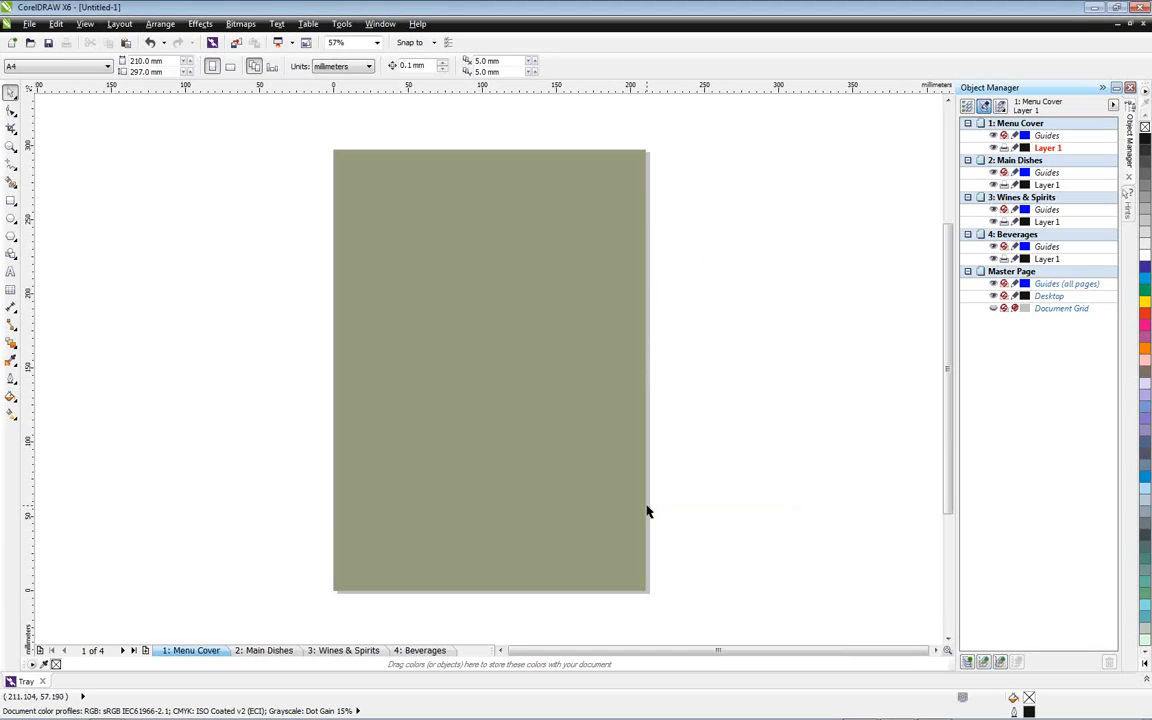
Check the background on the Main Dishes, Wines & Spirits and Beverages pages and return to the Menu Cover page
{"action": "left_click", "coordinate": [297, 651]}
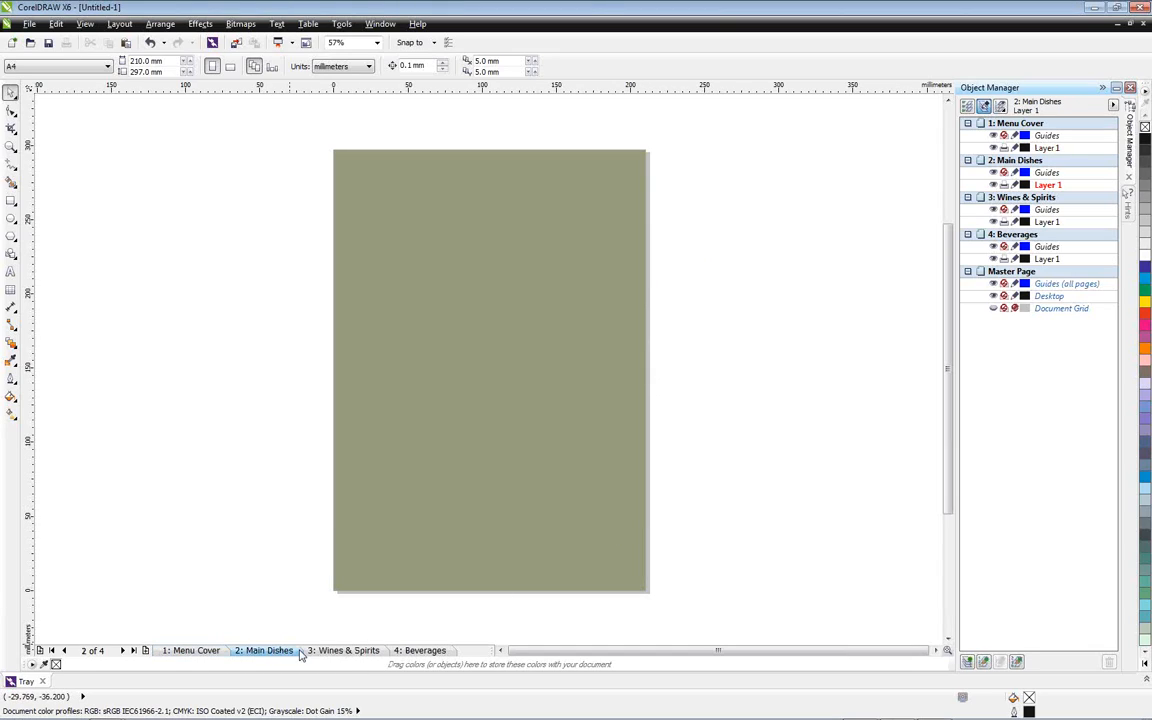
{"action": "left_click", "coordinate": [334, 653]}
{"action": "left_click", "coordinate": [408, 654]}
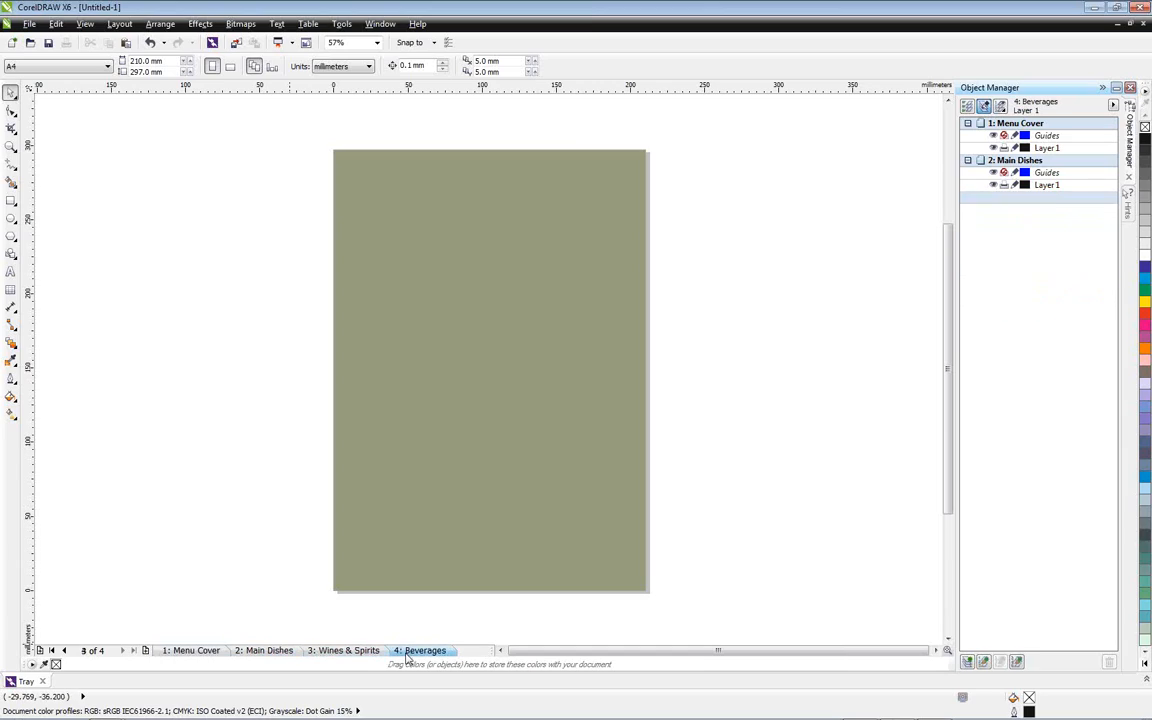
{"action": "left_click", "coordinate": [210, 652]}
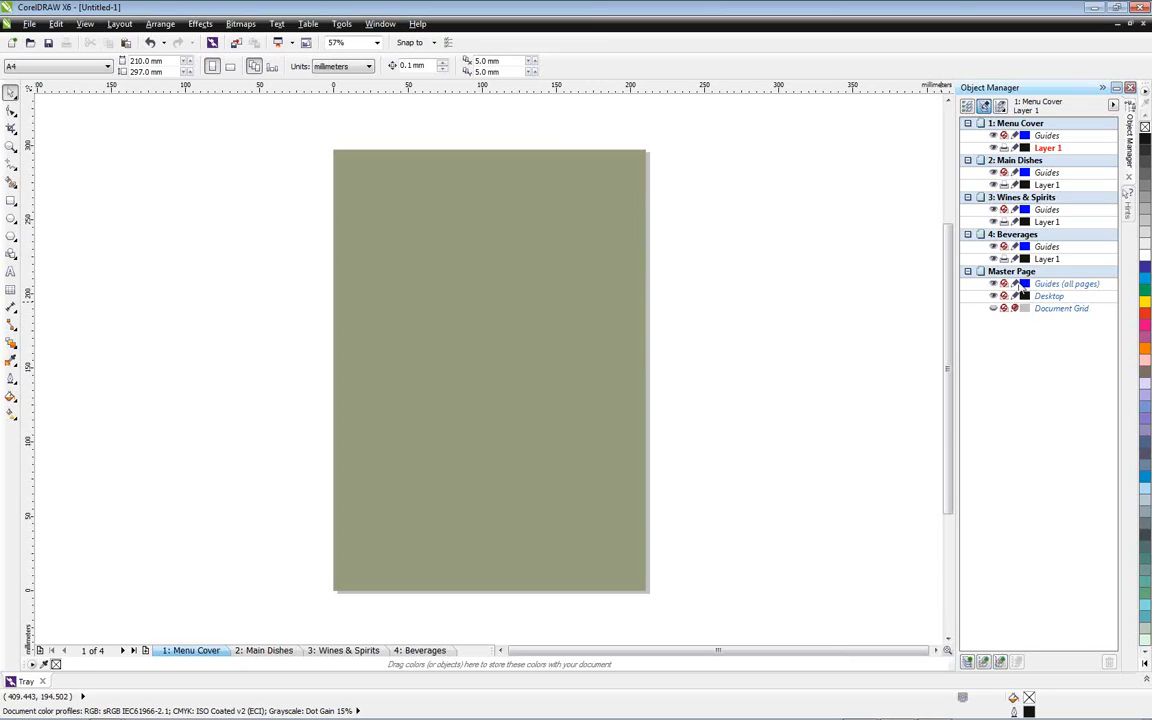
On the all-pages guides layer, add horizontal and vertical guidelines centred on the page, with the ruler origin at the page's upper-left corner
{"action": "left_click", "coordinate": [1048, 287]}
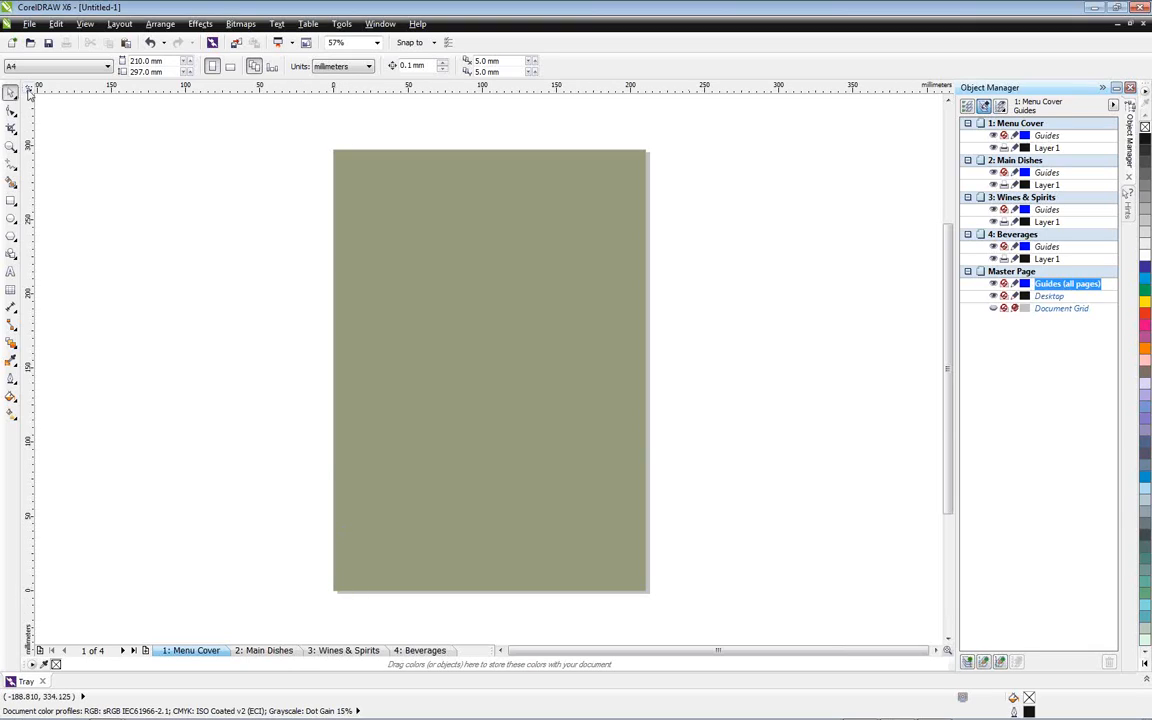
{"action": "left_click_drag", "start_coordinate": [29, 88], "coordinate": [333, 150]}
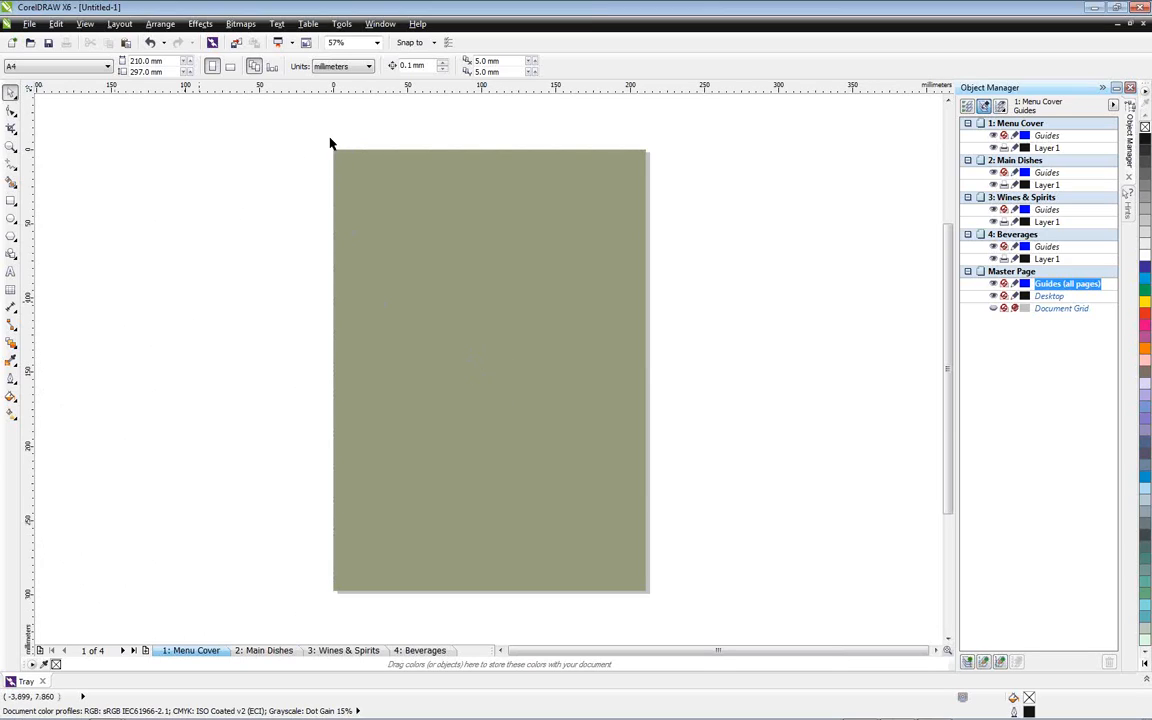
{"action": "left_click_drag", "start_coordinate": [450, 91], "coordinate": [447, 205]}
{"action": "key", "text": "p"}
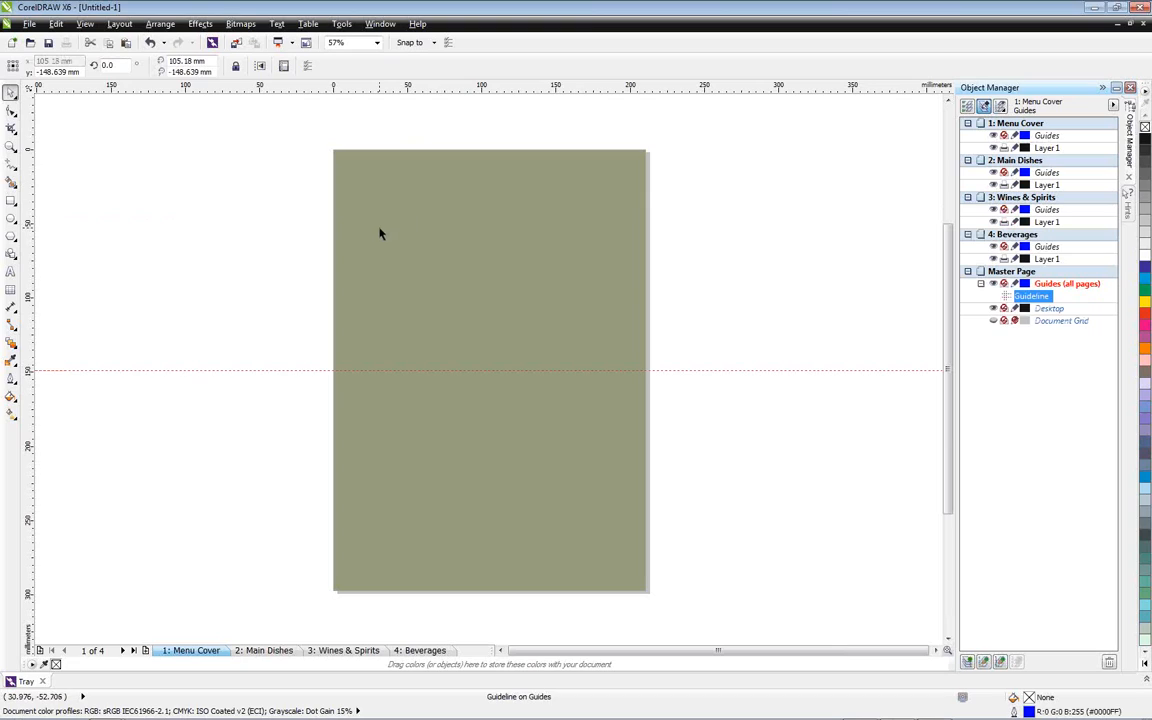
{"action": "left_click_drag", "start_coordinate": [32, 245], "coordinate": [178, 270]}
{"action": "key", "text": "p"}
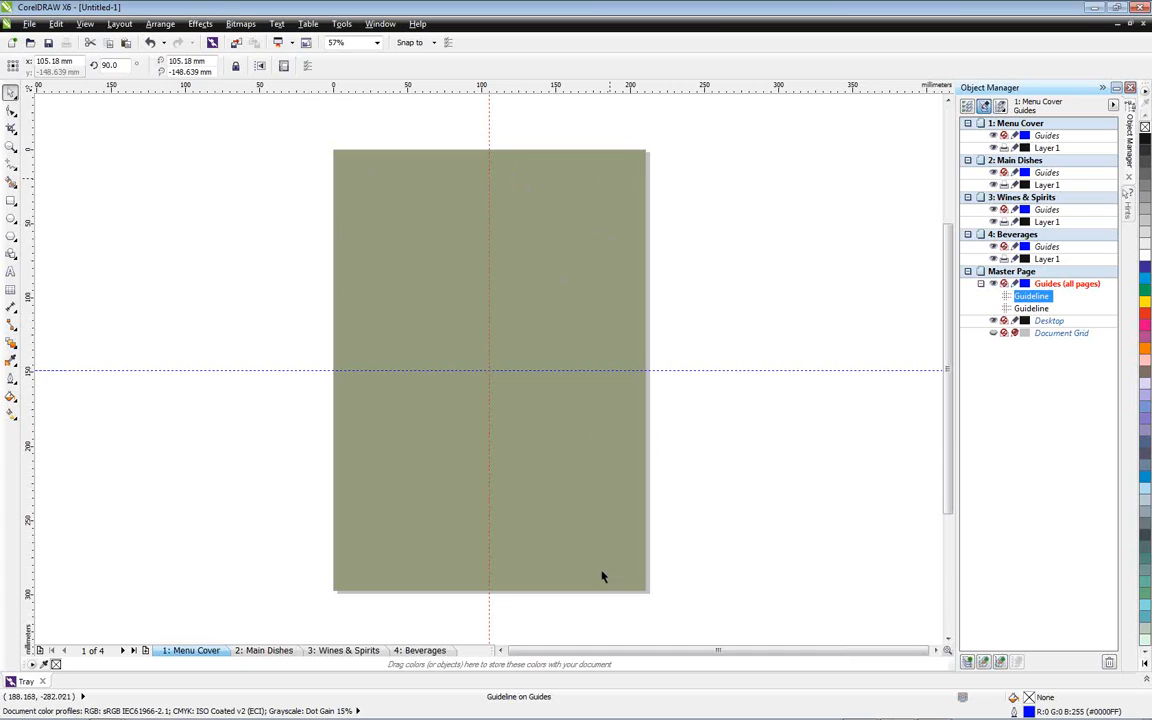
Add horizontal guidelines at -280 mm and -10 mm
{"action": "double_click", "coordinate": [617, 91]}
{"action": "left_click_drag", "start_coordinate": [596, 216], "coordinate": [644, 147]}
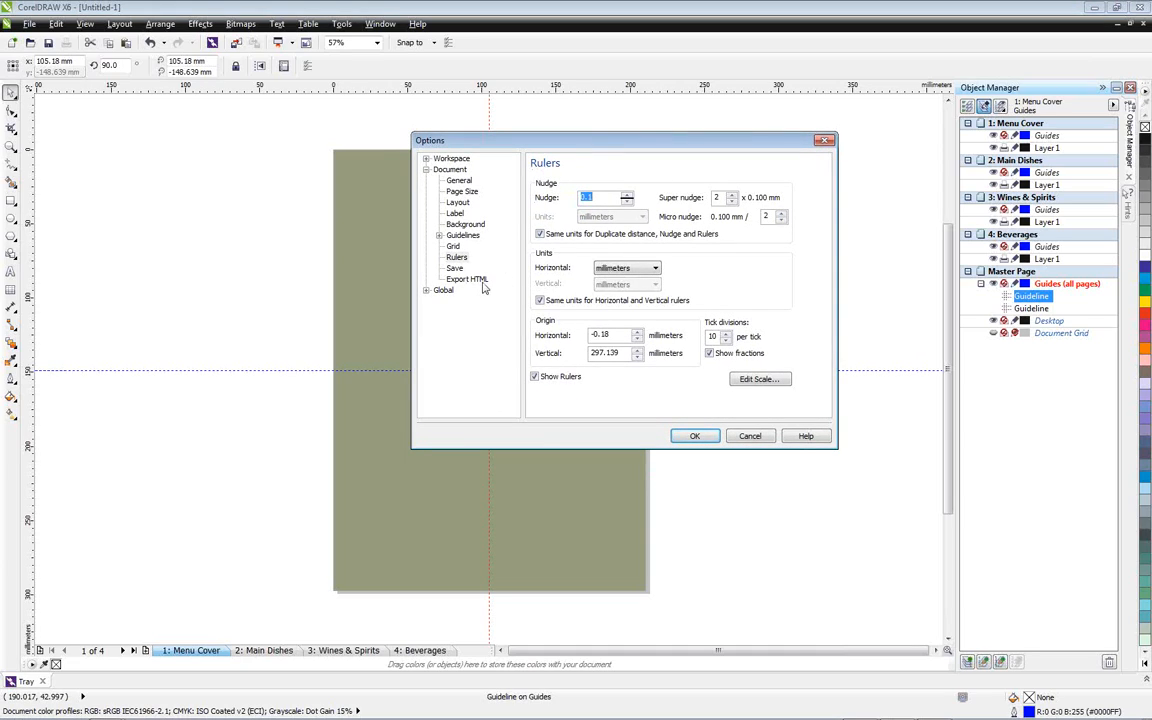
{"action": "left_click", "coordinate": [439, 235]}
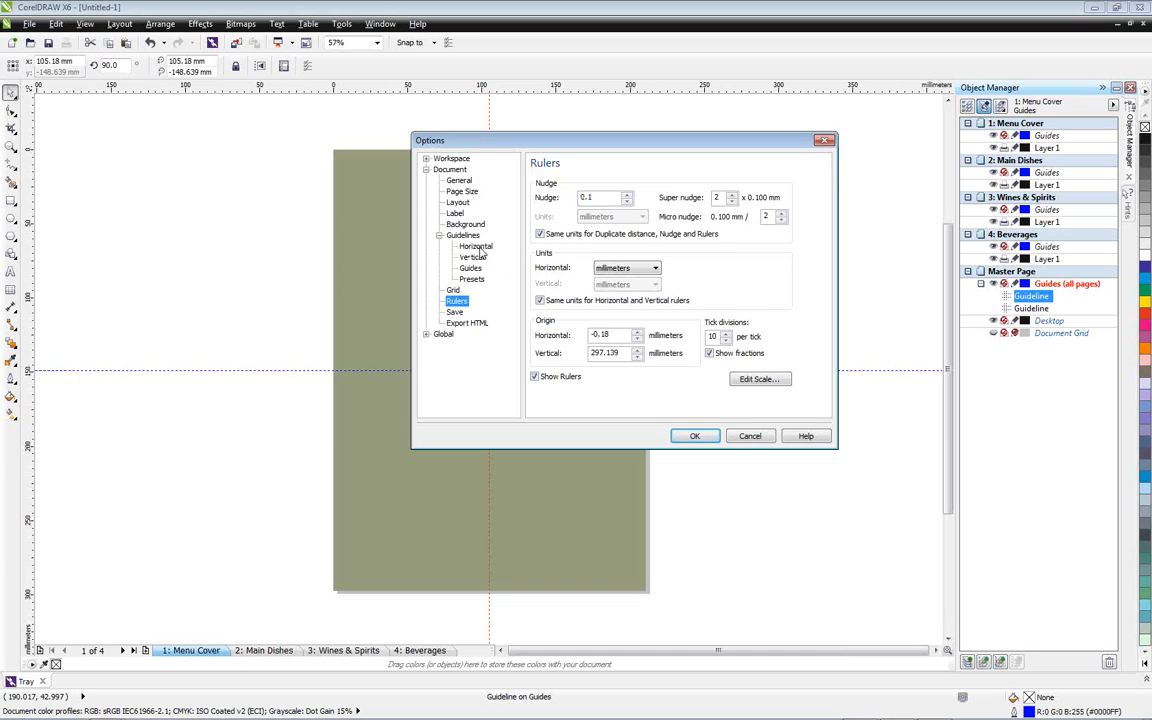
{"action": "left_click", "coordinate": [477, 247]}
{"action": "left_click_drag", "start_coordinate": [593, 146], "coordinate": [707, 132]}
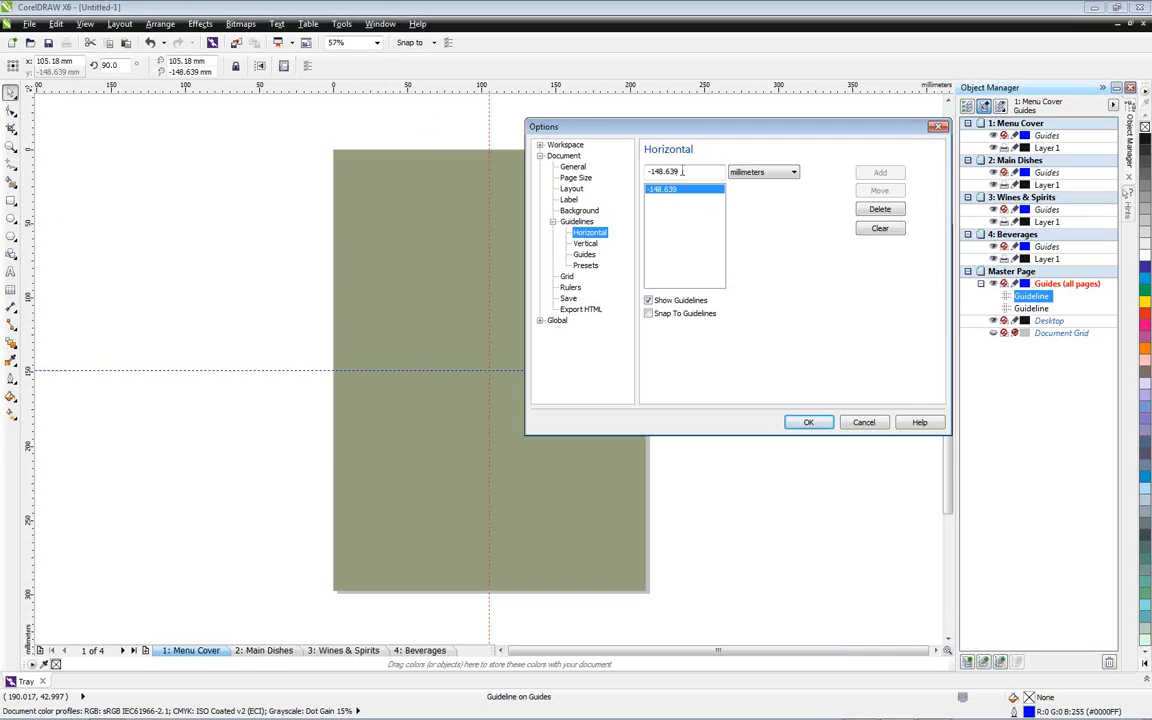
{"action": "left_click_drag", "start_coordinate": [683, 171], "coordinate": [645, 170]}
{"action": "type", "text": "-280"}
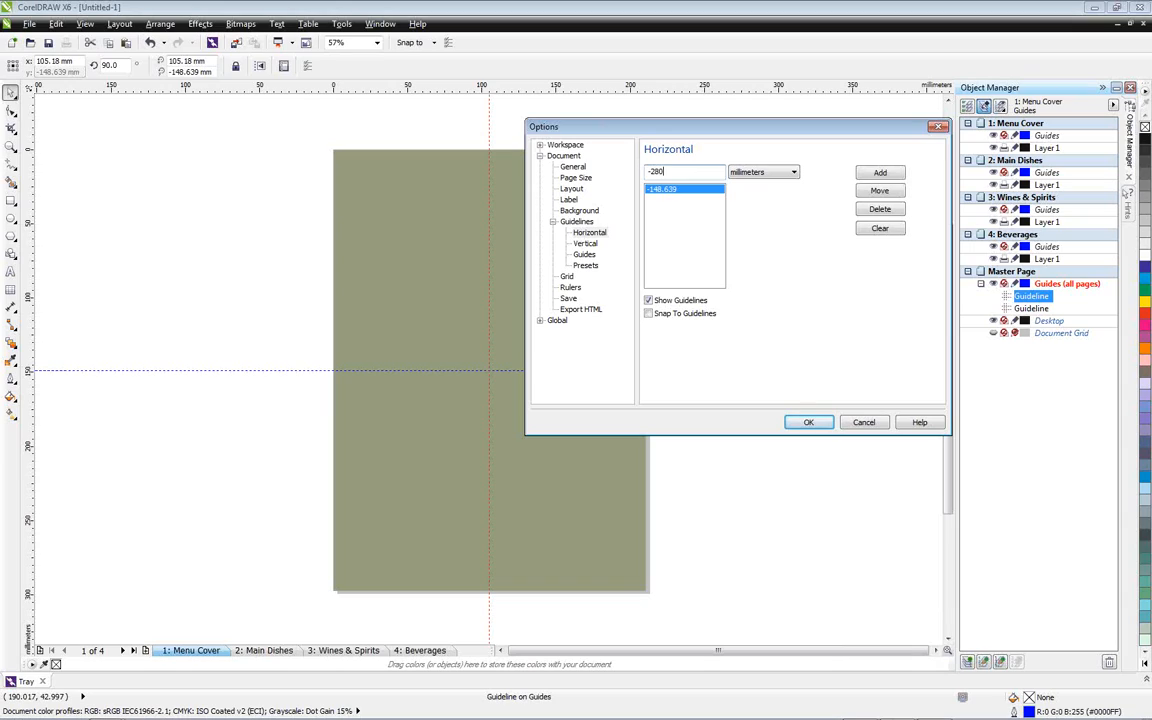
{"action": "left_click", "coordinate": [880, 174]}
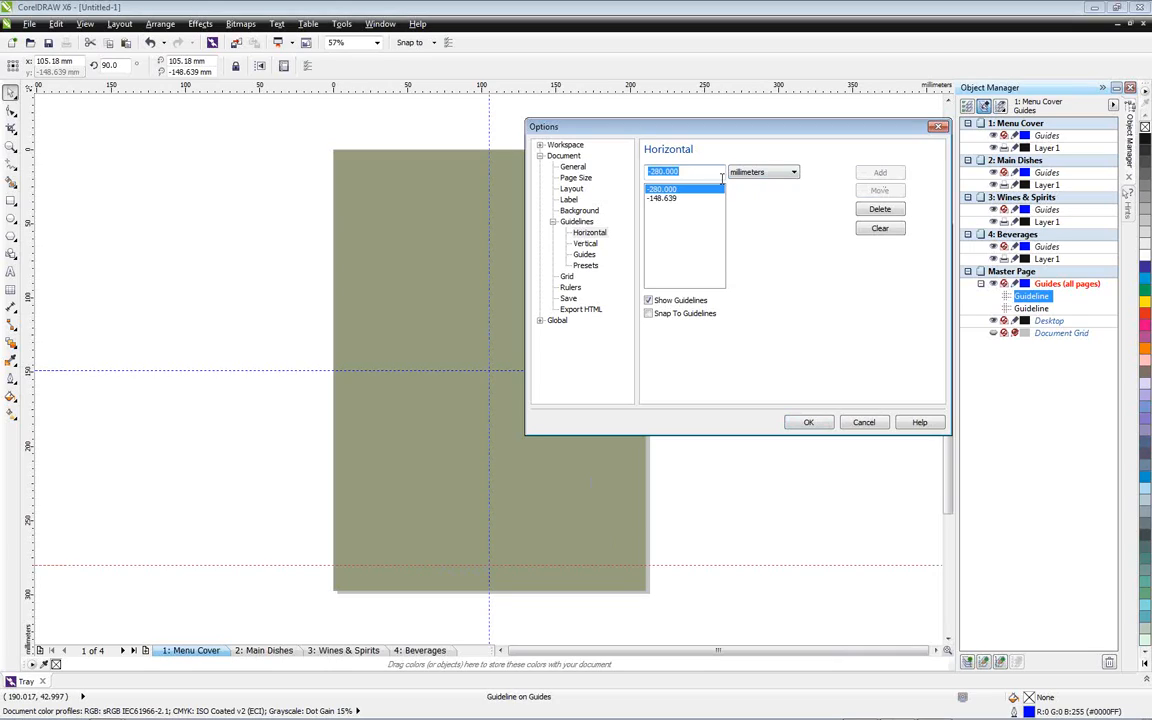
{"action": "left_click", "coordinate": [683, 171]}
{"action": "left_click_drag", "start_coordinate": [683, 171], "coordinate": [645, 171]}
{"action": "type", "text": "-10"}
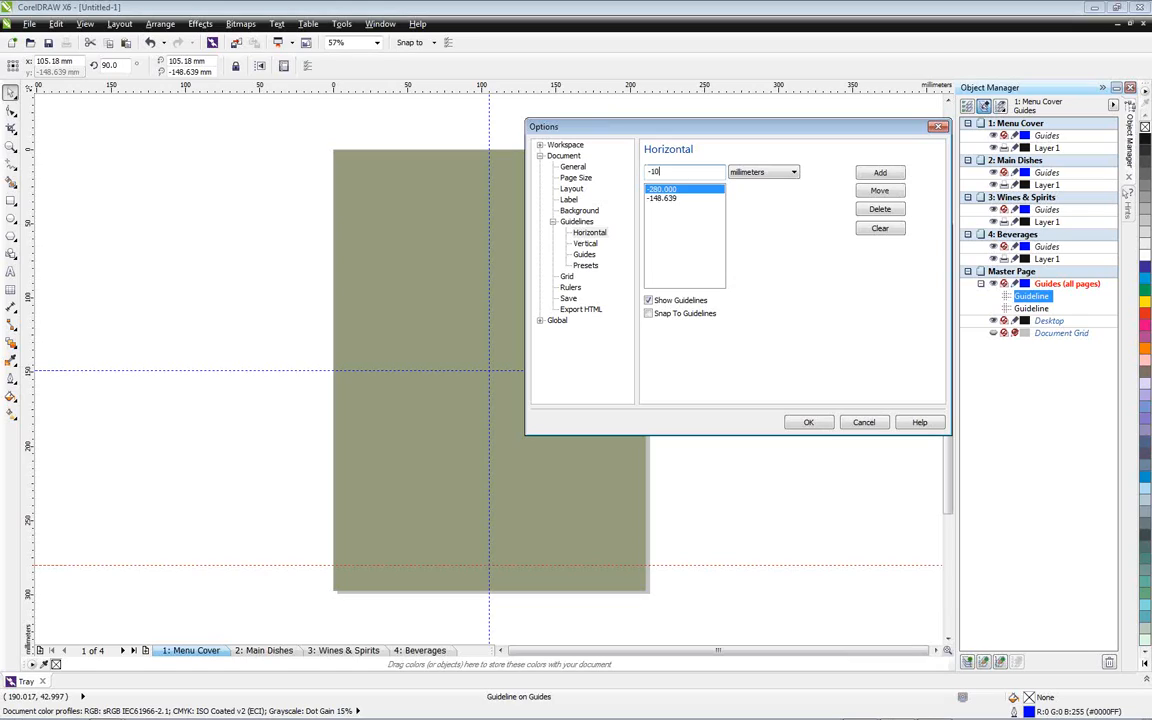
{"action": "left_click", "coordinate": [880, 172]}
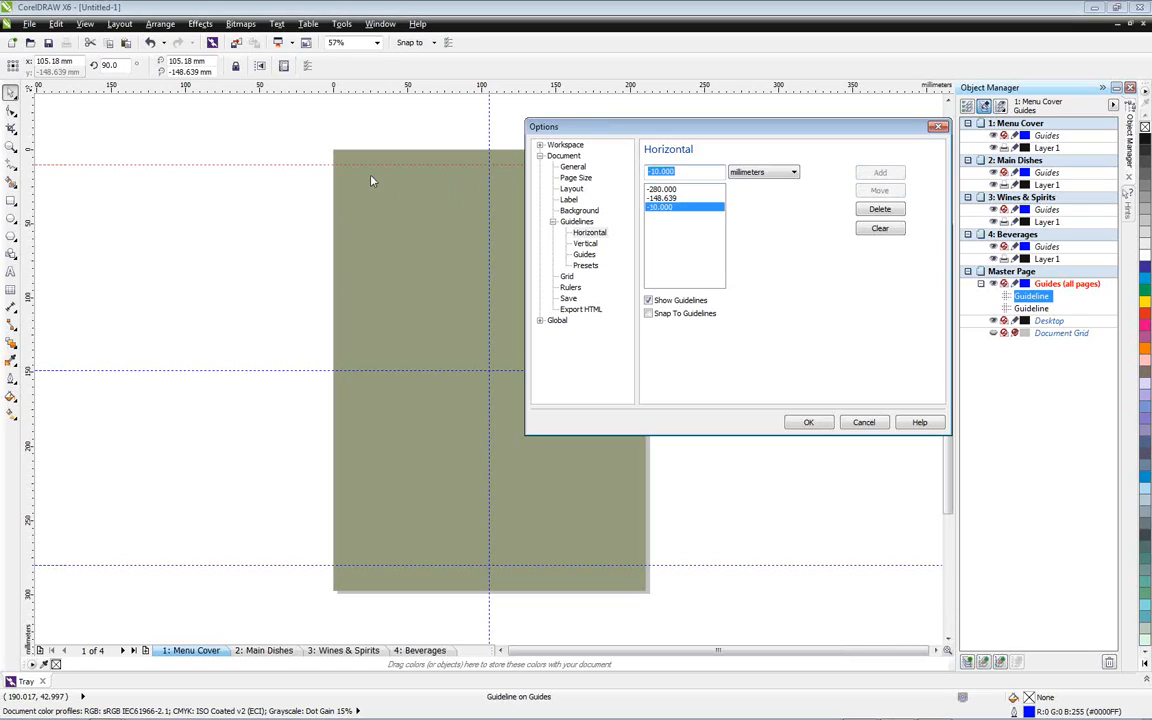
Add vertical guidelines at 20 mm and 190 mm and apply the guideline settings
{"action": "left_click", "coordinate": [587, 244]}
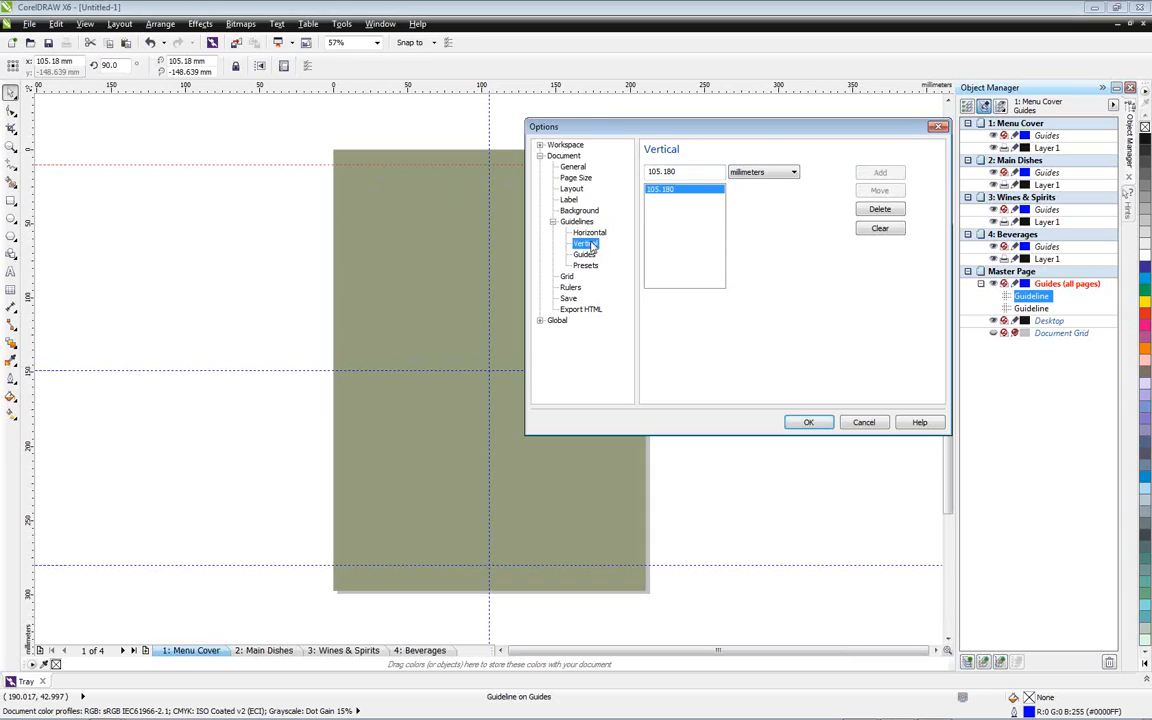
{"action": "left_click_drag", "start_coordinate": [678, 171], "coordinate": [638, 171]}
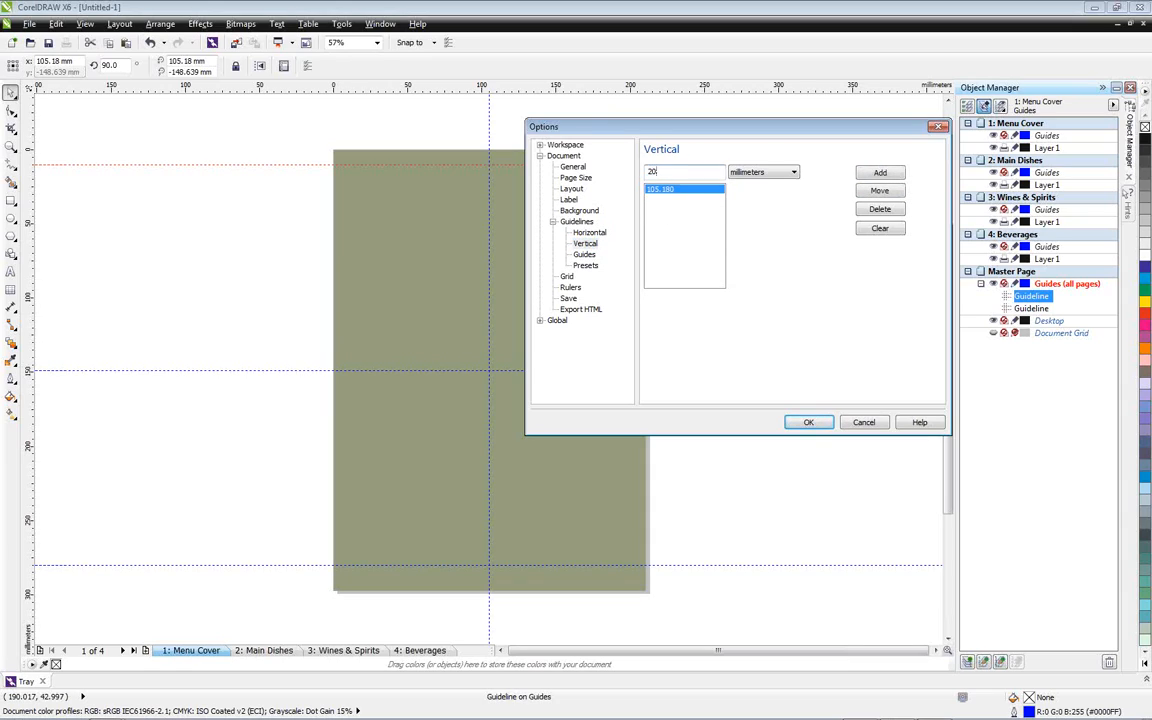
{"action": "key", "text": "Return"}
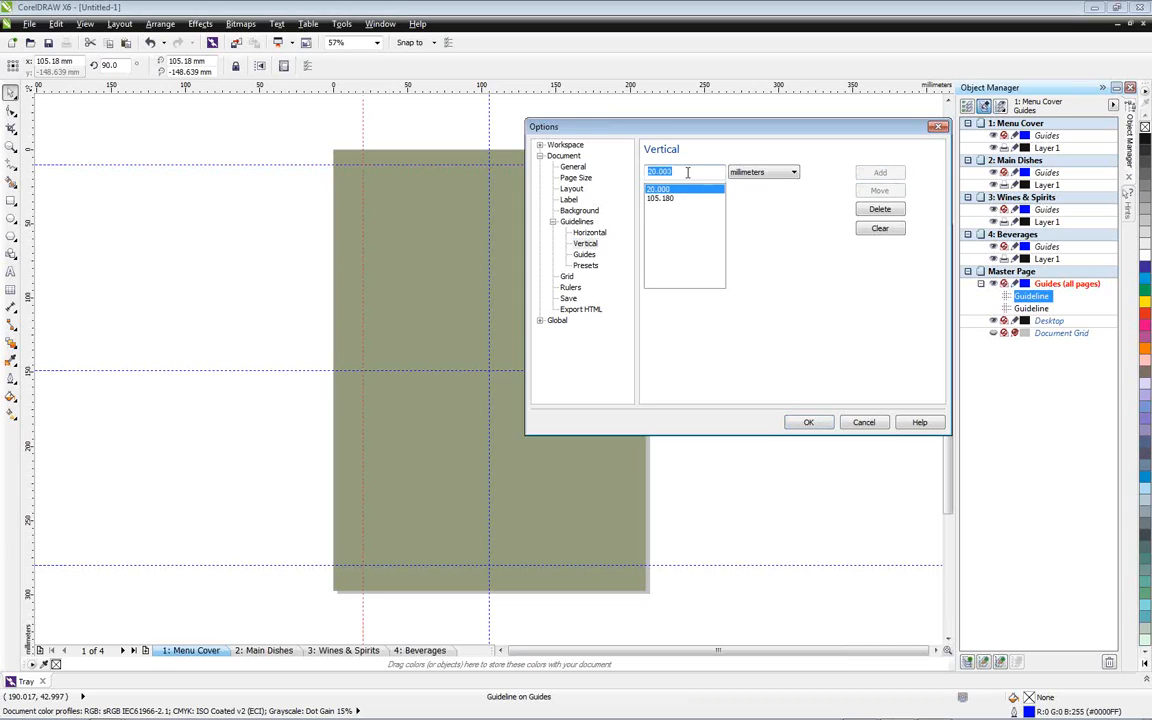
{"action": "type", "text": "190"}
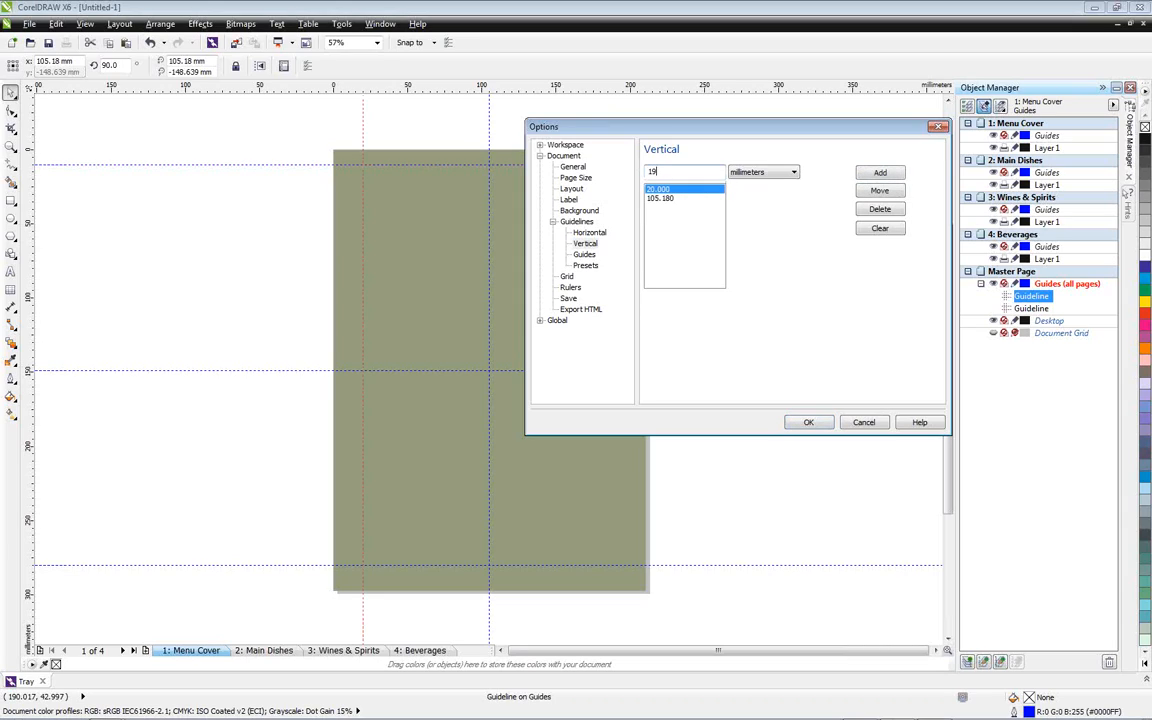
{"action": "left_click", "coordinate": [880, 172]}
{"action": "left_click", "coordinate": [818, 422]}
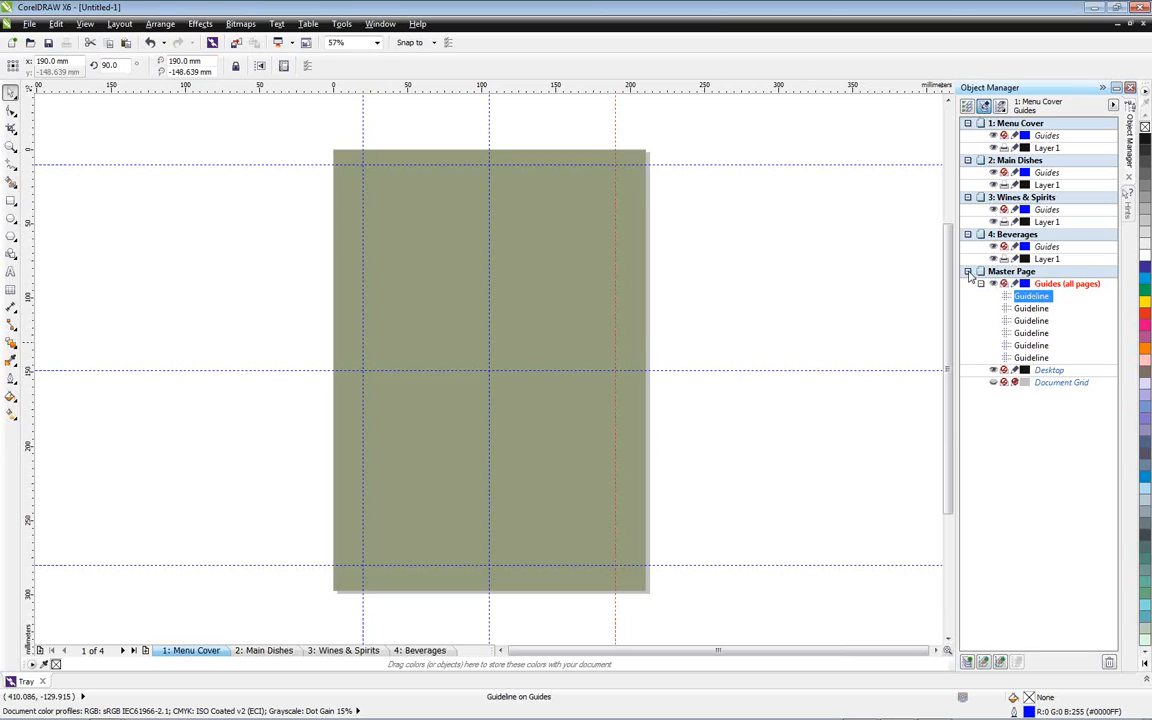
Collapse the master guidelines list and check the guidelines on the Main Dishes, Wines & Spirits and Beverages pages, returning to Menu Cover
{"action": "left_click", "coordinate": [979, 284]}
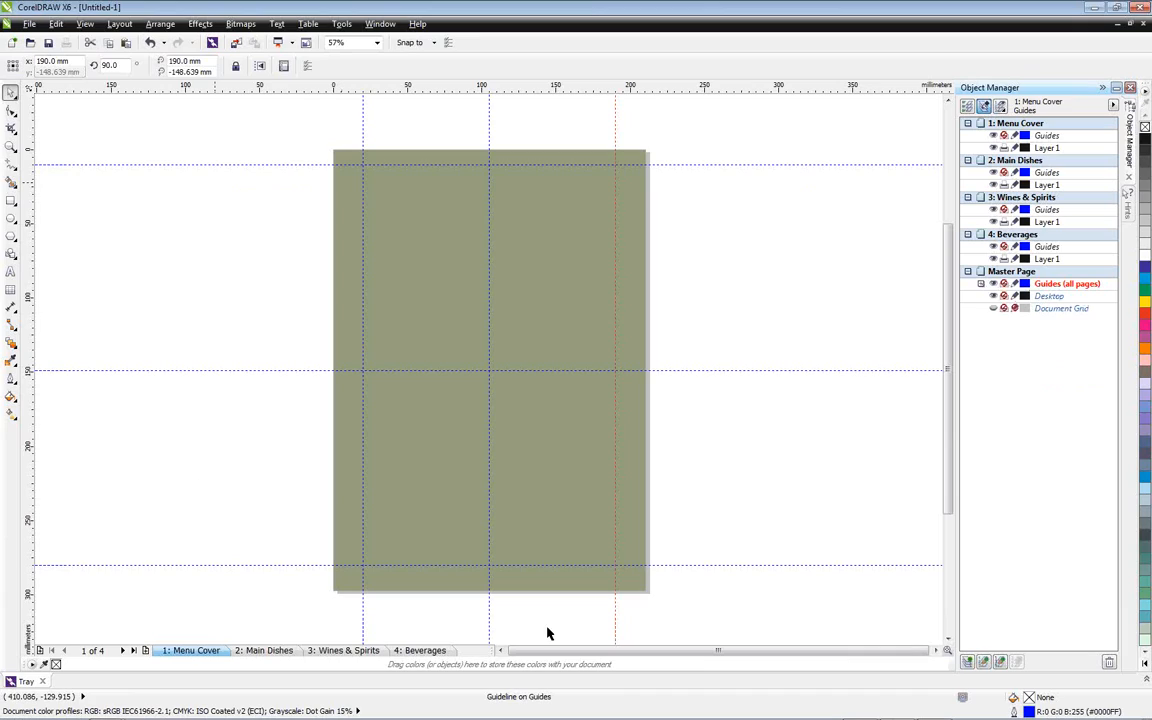
{"action": "left_click", "coordinate": [263, 652]}
{"action": "left_click", "coordinate": [343, 651]}
{"action": "left_click", "coordinate": [417, 651]}
{"action": "left_click", "coordinate": [191, 651]}
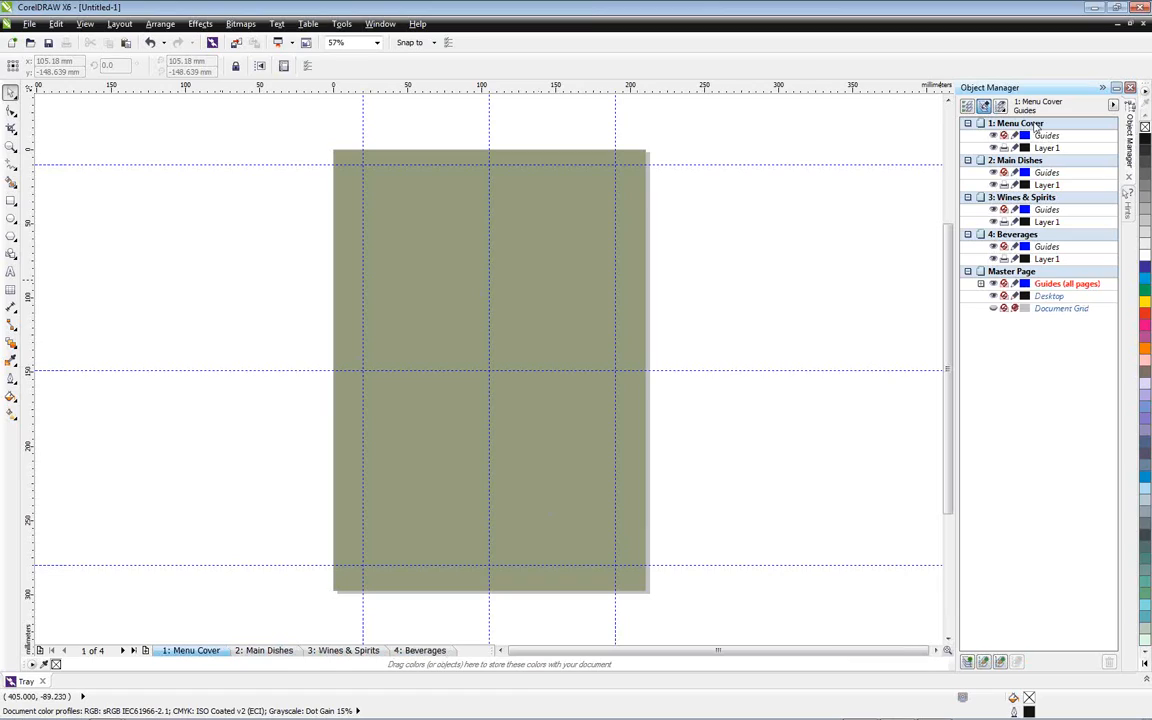
Create a page-sized rectangle on Layer 1 of the Menu Cover page and fill it with black
{"action": "left_click", "coordinate": [1055, 150]}
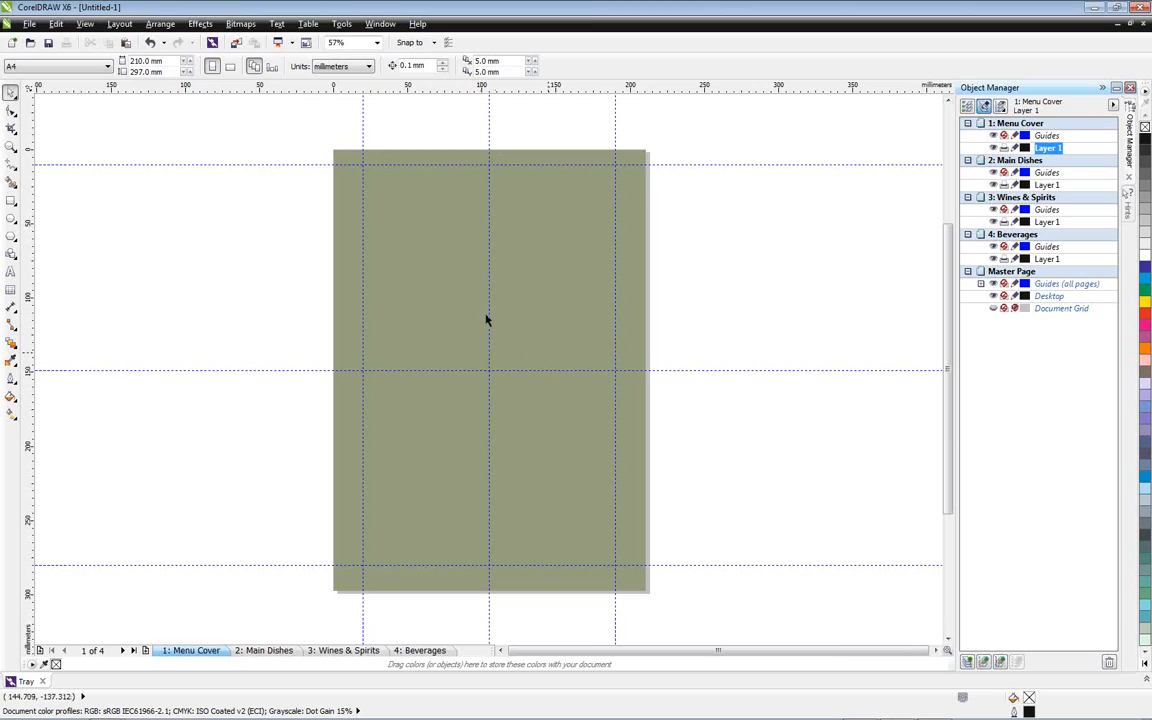
{"action": "double_click", "coordinate": [11, 202]}
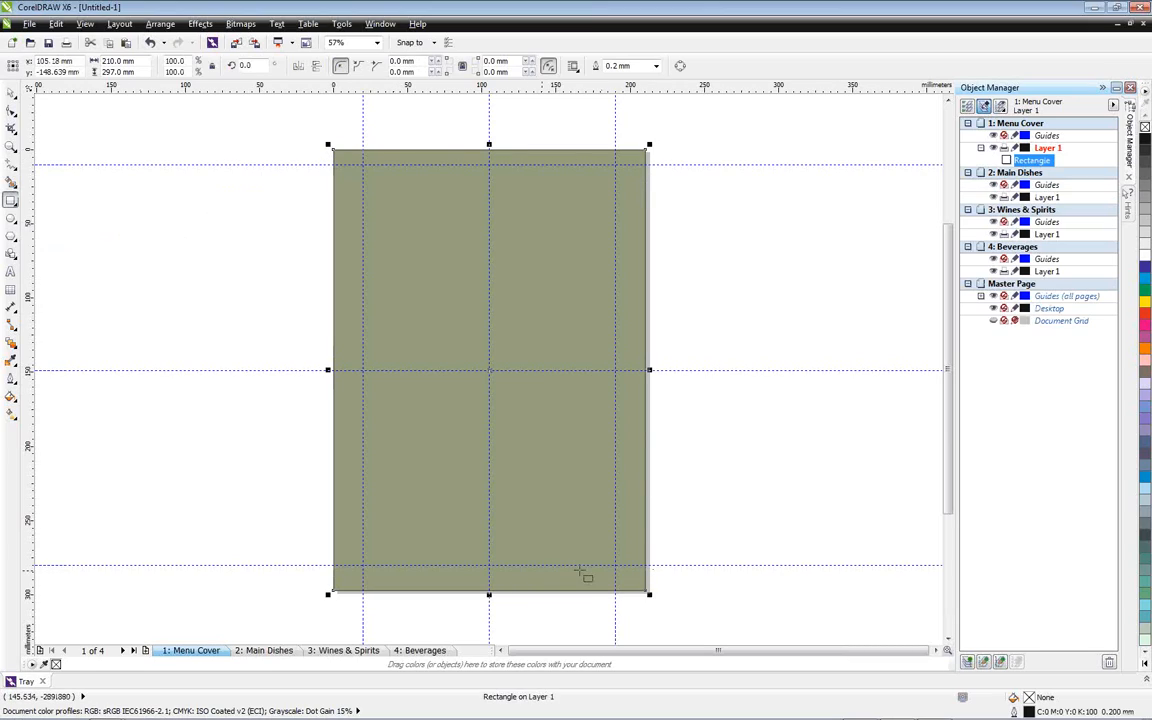
{"action": "left_click", "coordinate": [1145, 141]}
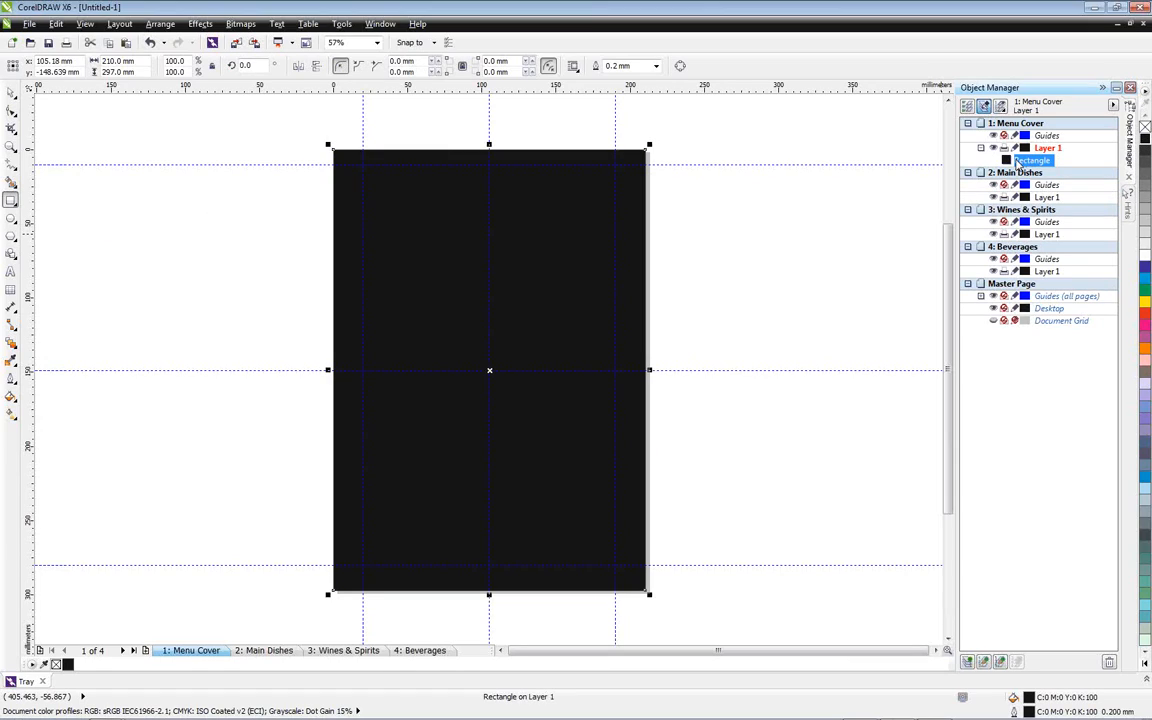
{"action": "left_click", "coordinate": [12, 93]}
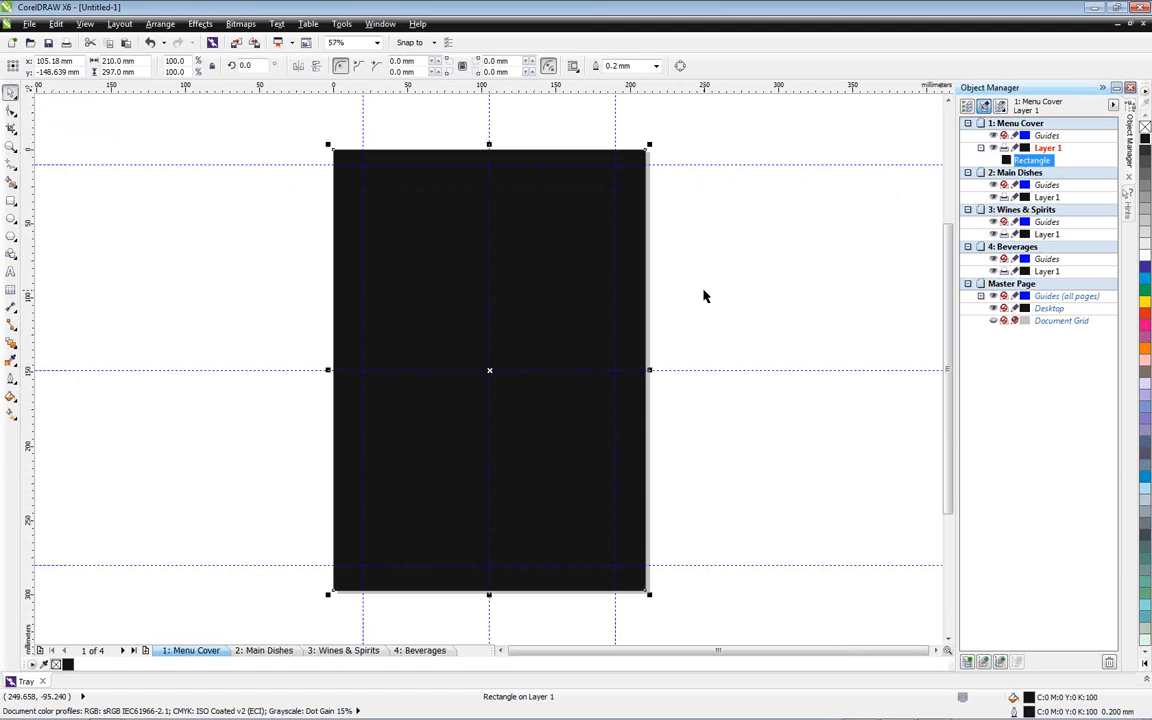
Duplicate the black rectangle in place, fill the copy with white and scale it about its centre to about 92.2%
{"action": "key", "text": "ctrl+c"}
{"action": "key", "text": "ctrl+v"}
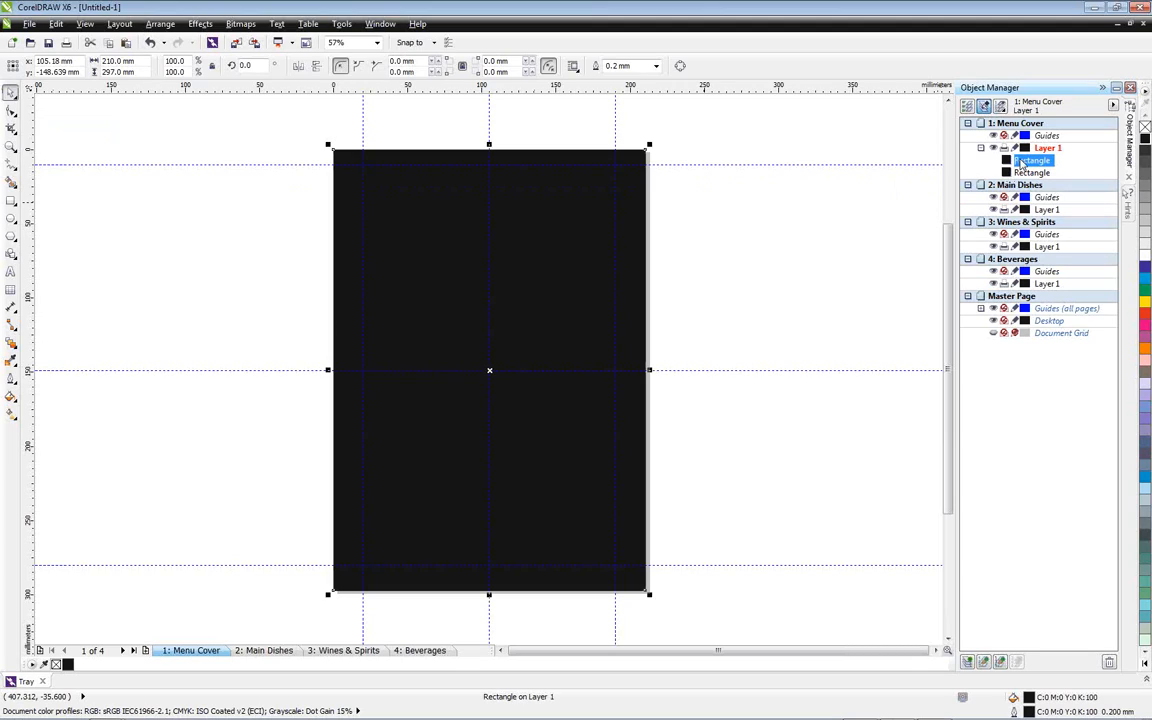
{"action": "left_click", "coordinate": [1145, 256]}
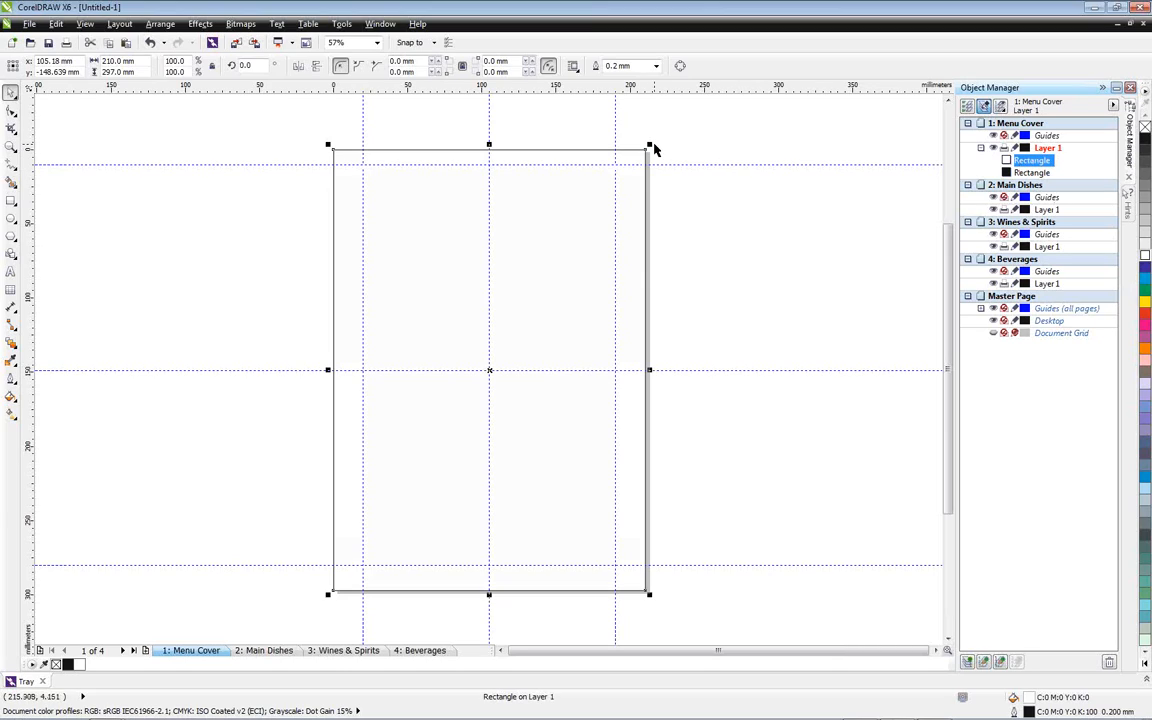
{"action": "mouse_move", "coordinate": [651, 144]}
{"action": "left_mouse_down"}
{"action": "mouse_move", "coordinate": [630, 152]}
{"action": "mouse_move", "coordinate": [640, 150]}
{"action": "left_mouse_up"}
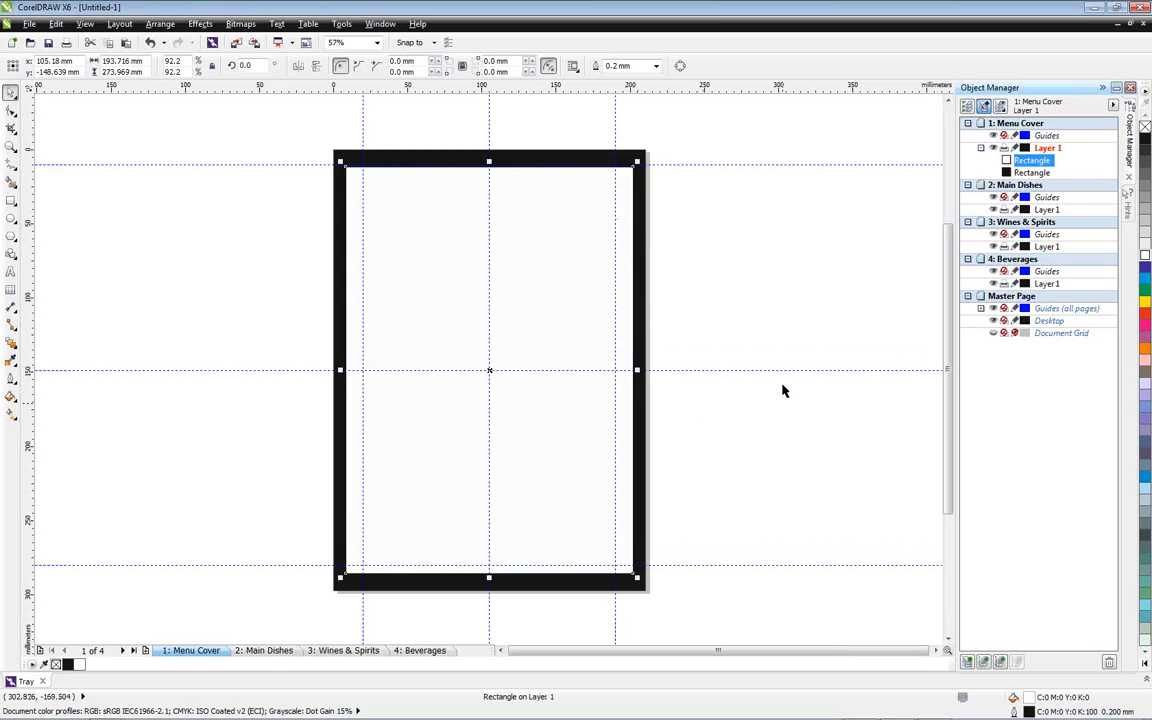
Trim the black rectangle with the white one using Simplify, and delete the white rectangle to leave a border
{"action": "left_click", "coordinate": [1031, 173], "text": "ctrl"}
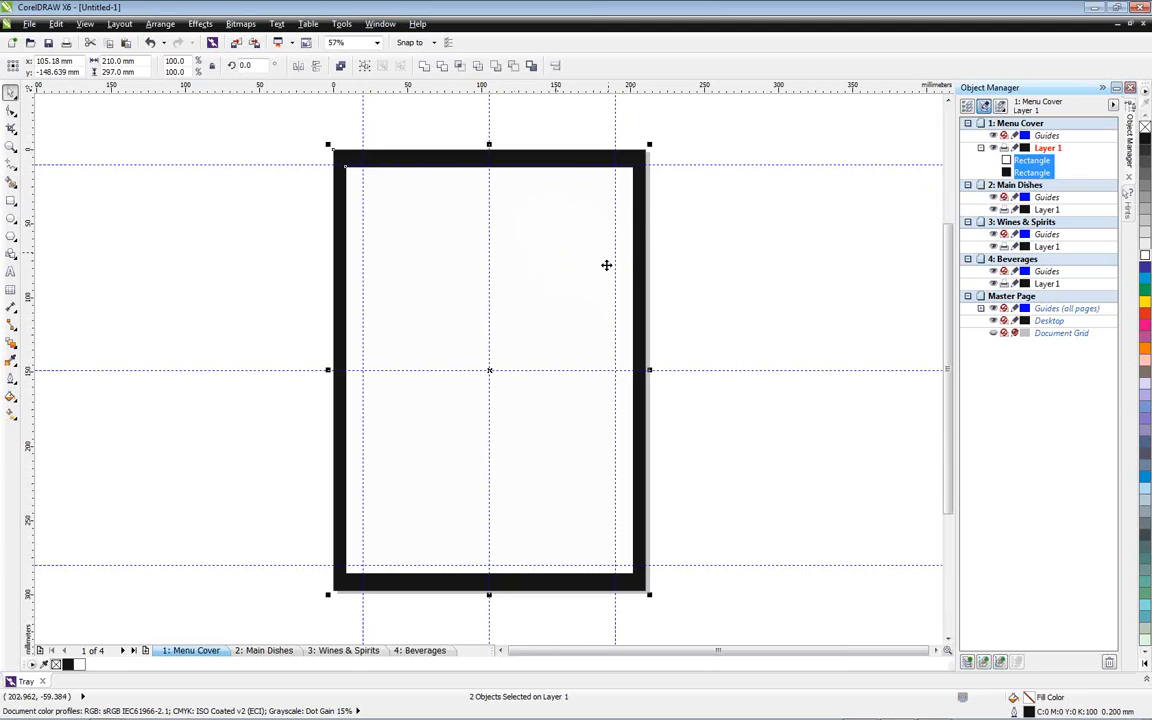
{"action": "left_click", "coordinate": [479, 67]}
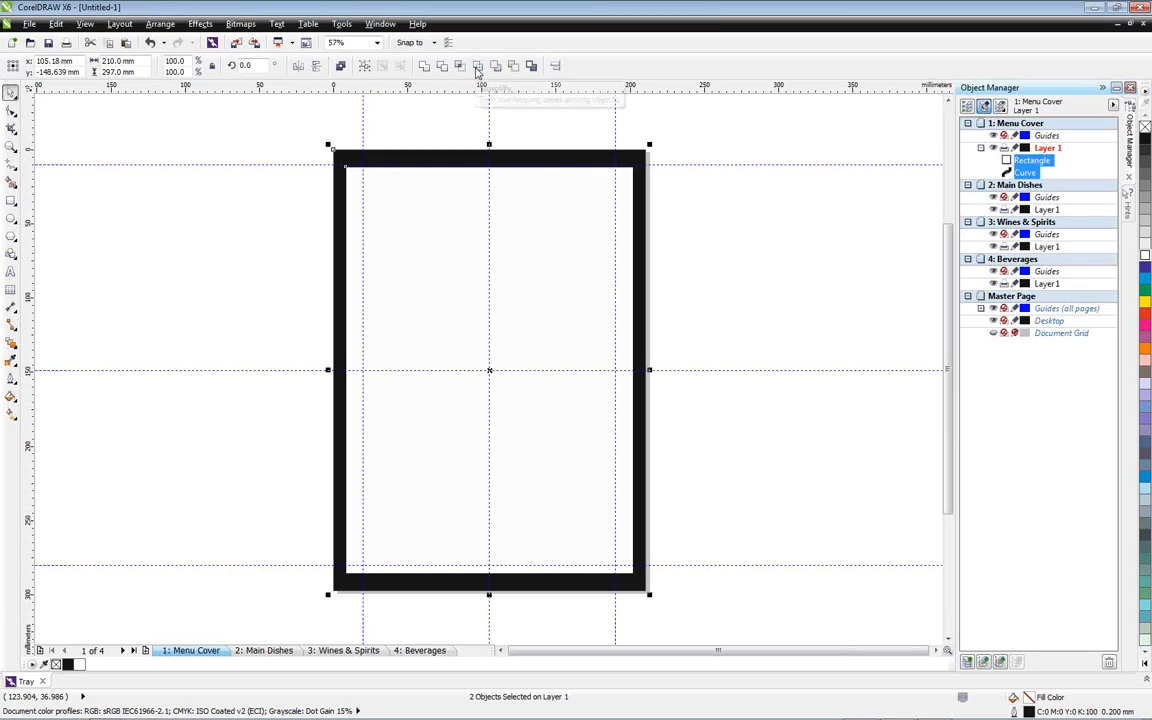
{"action": "left_click", "coordinate": [800, 198]}
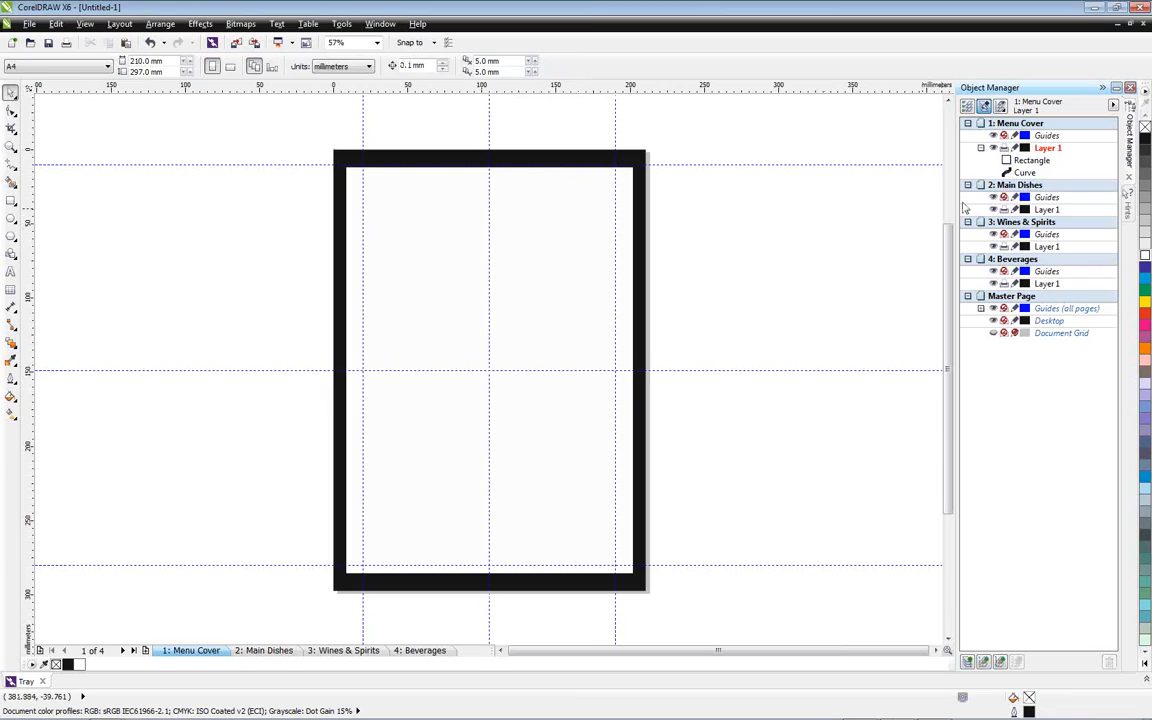
{"action": "left_click", "coordinate": [1032, 161]}
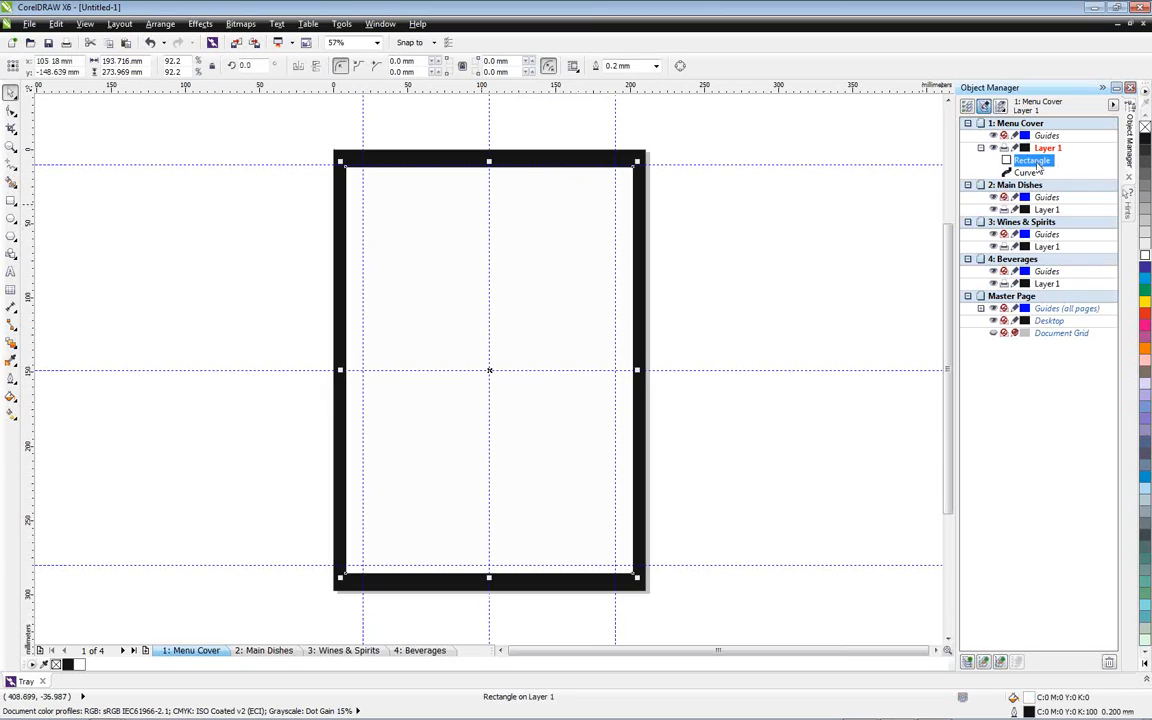
{"action": "key", "text": "Delete"}
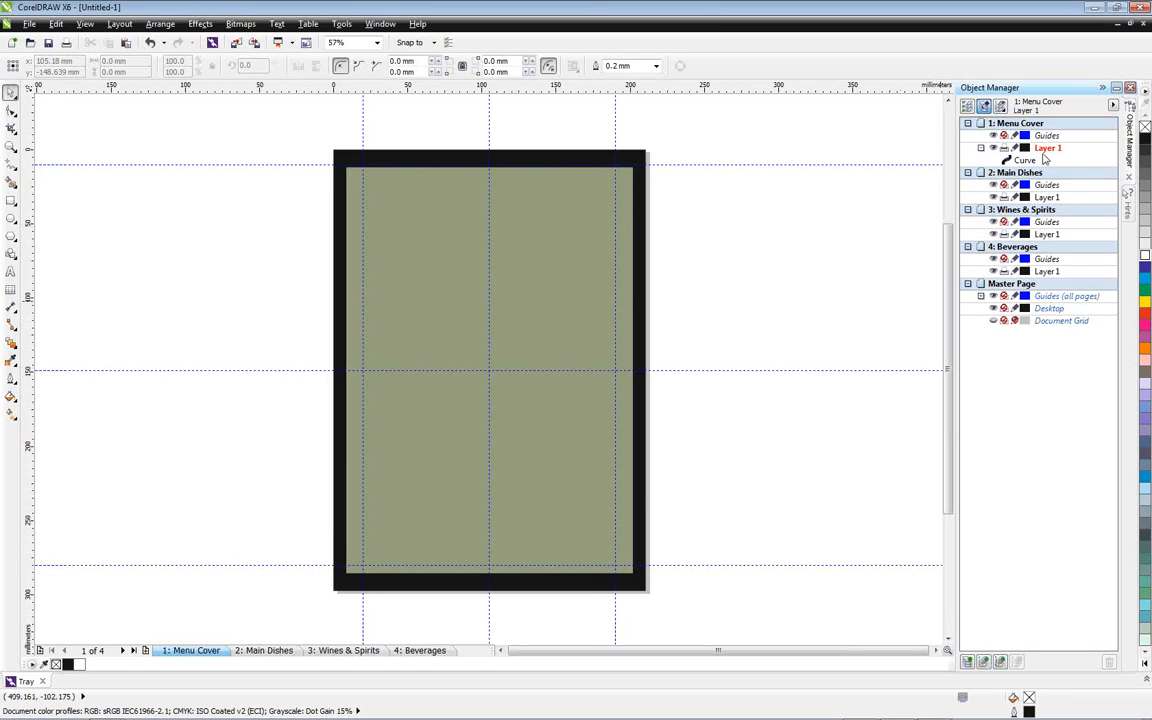
Rename the black border curve on the Menu Cover page as frame
{"action": "left_click", "coordinate": [1025, 161]}
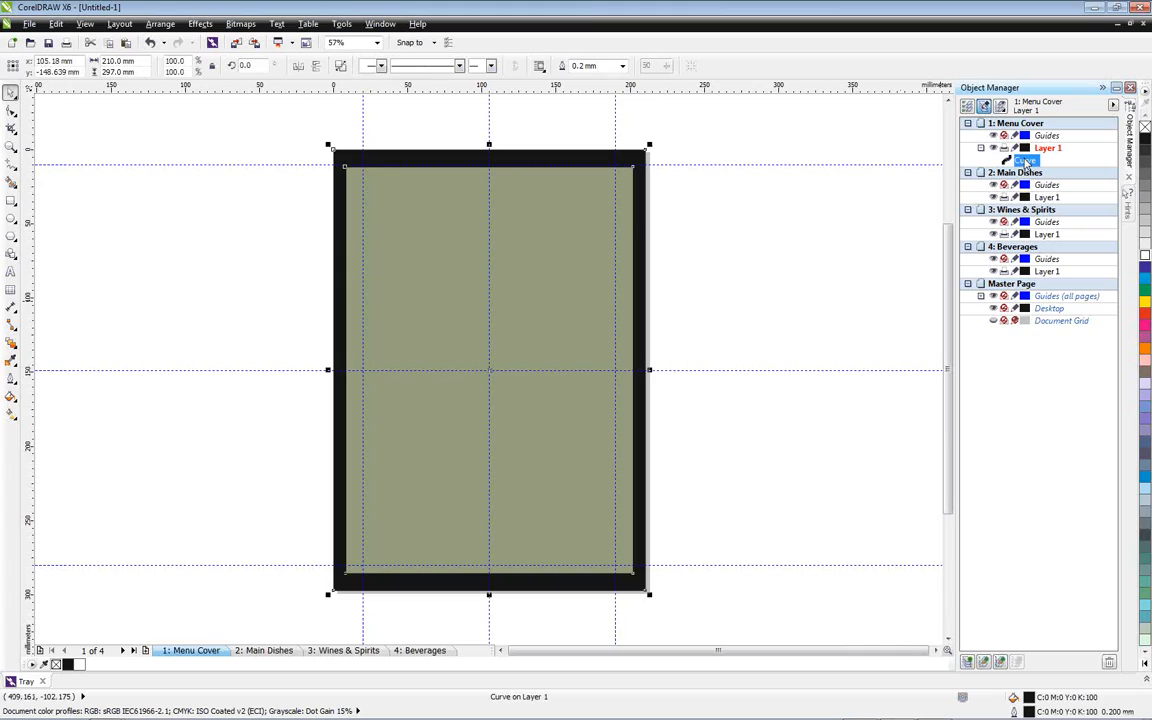
{"action": "left_click", "coordinate": [1025, 161]}
{"action": "type", "text": "frame"}
{"action": "left_click", "coordinate": [925, 147]}
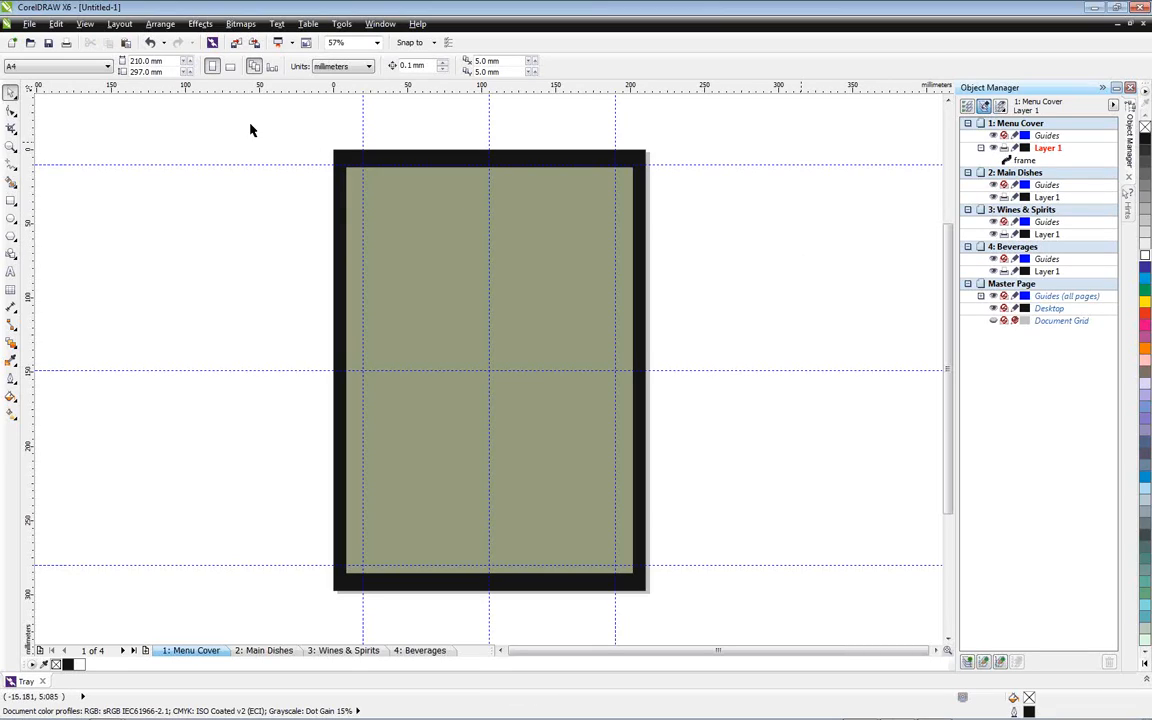
Examine the command customization options and the shortcut key settings for the Collect For Output command
{"action": "left_click", "coordinate": [86, 24]}
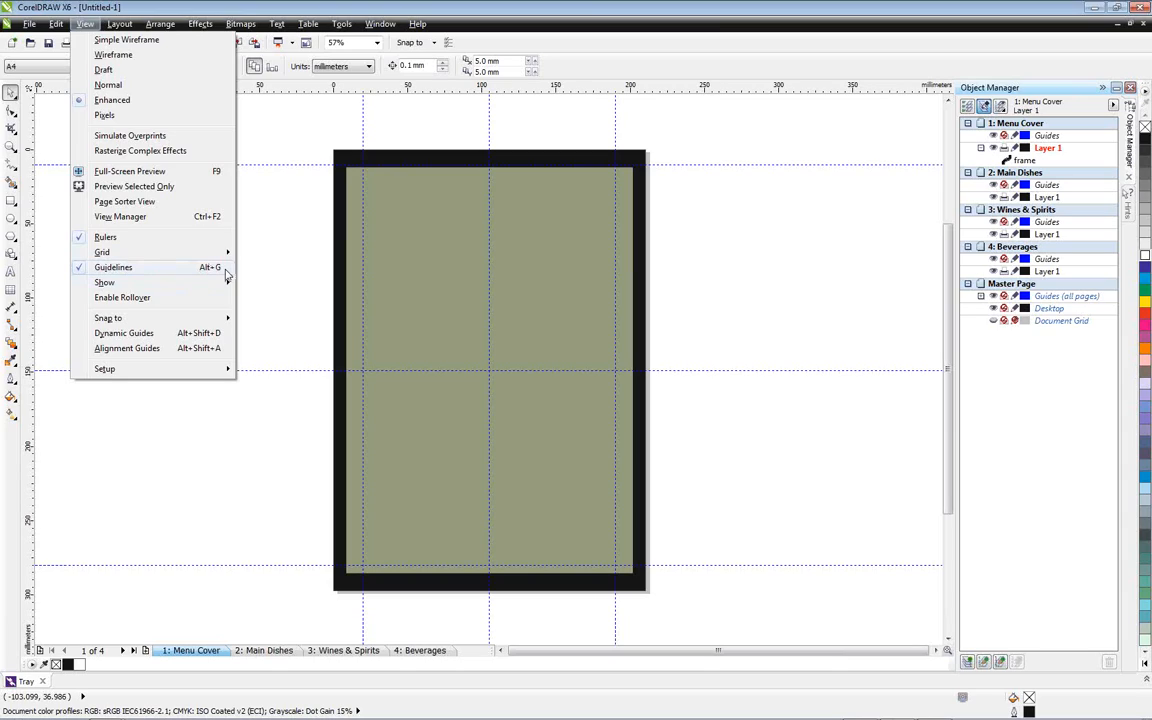
{"action": "left_click", "coordinate": [280, 249]}
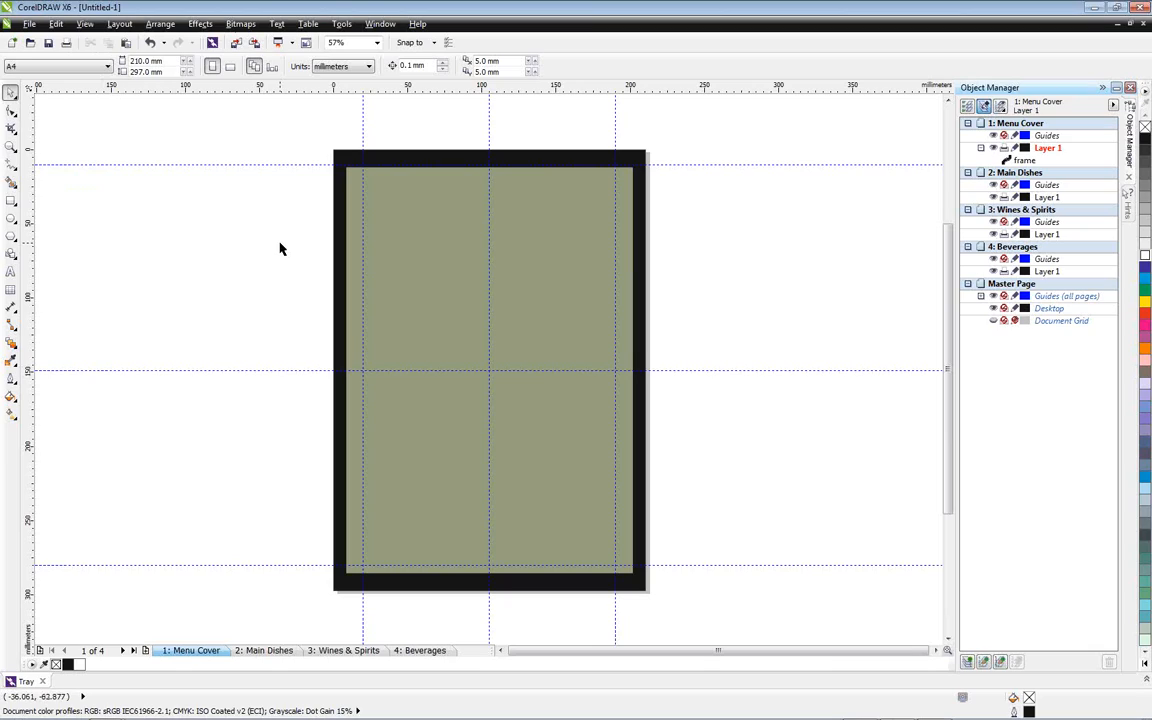
{"action": "left_click", "coordinate": [342, 24]}
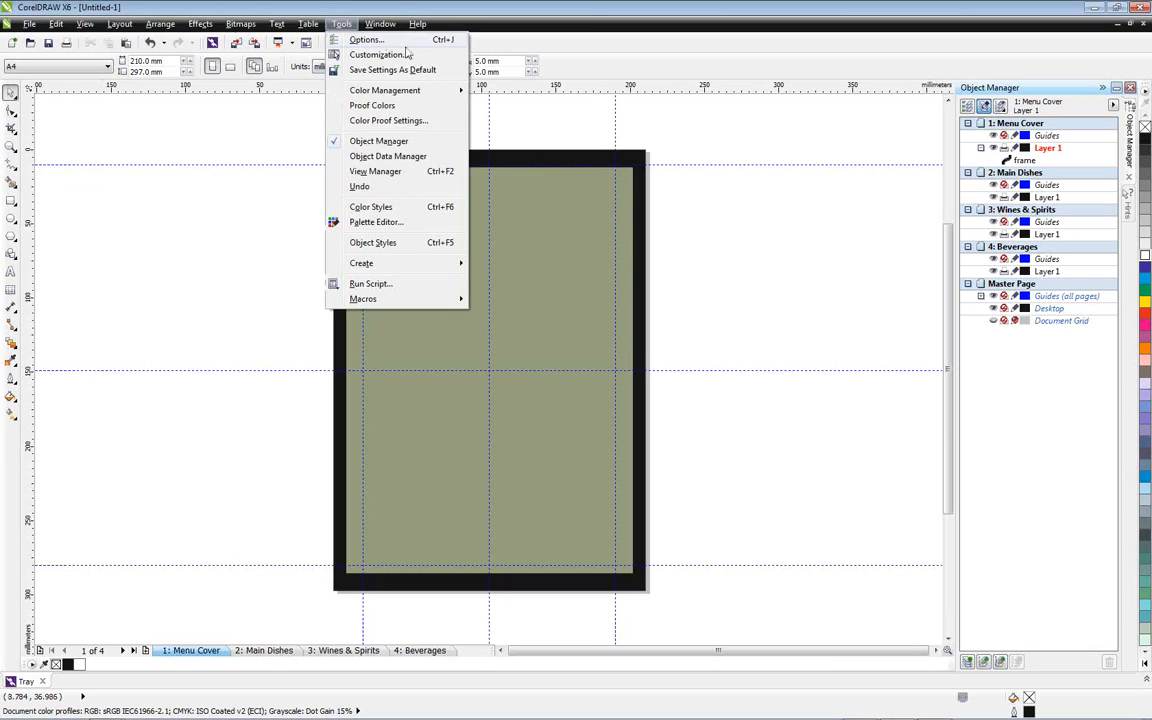
{"action": "left_click", "coordinate": [420, 57]}
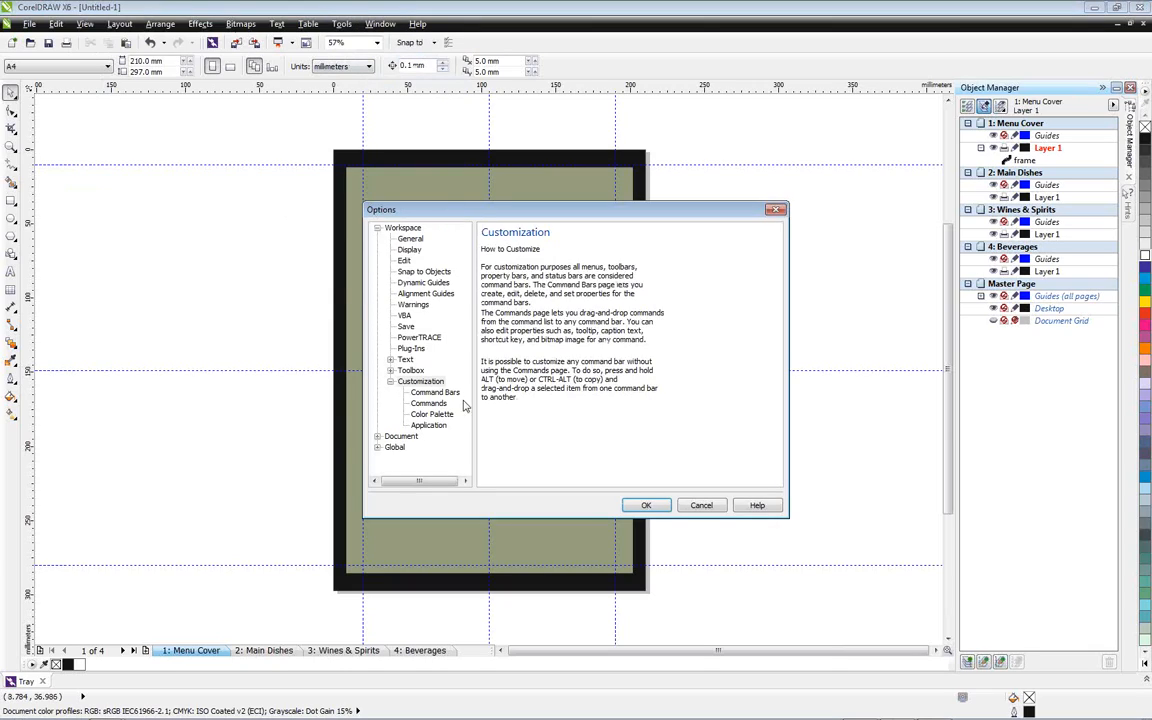
{"action": "left_click", "coordinate": [440, 404]}
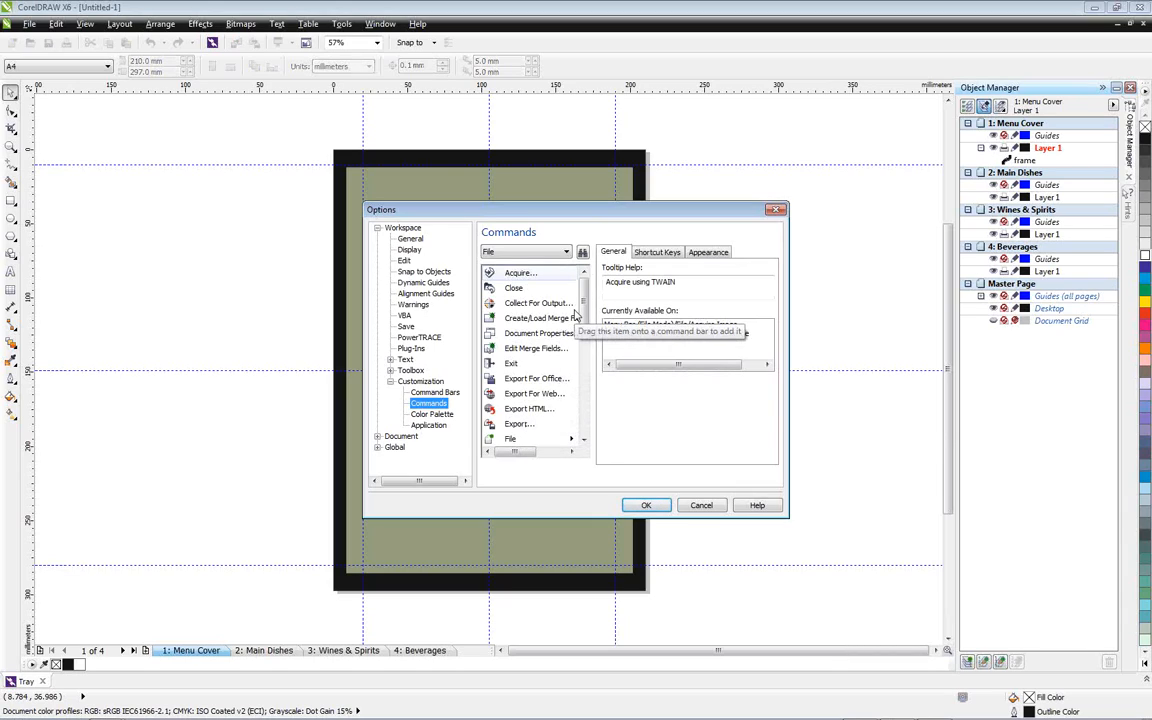
{"action": "left_click", "coordinate": [501, 253]}
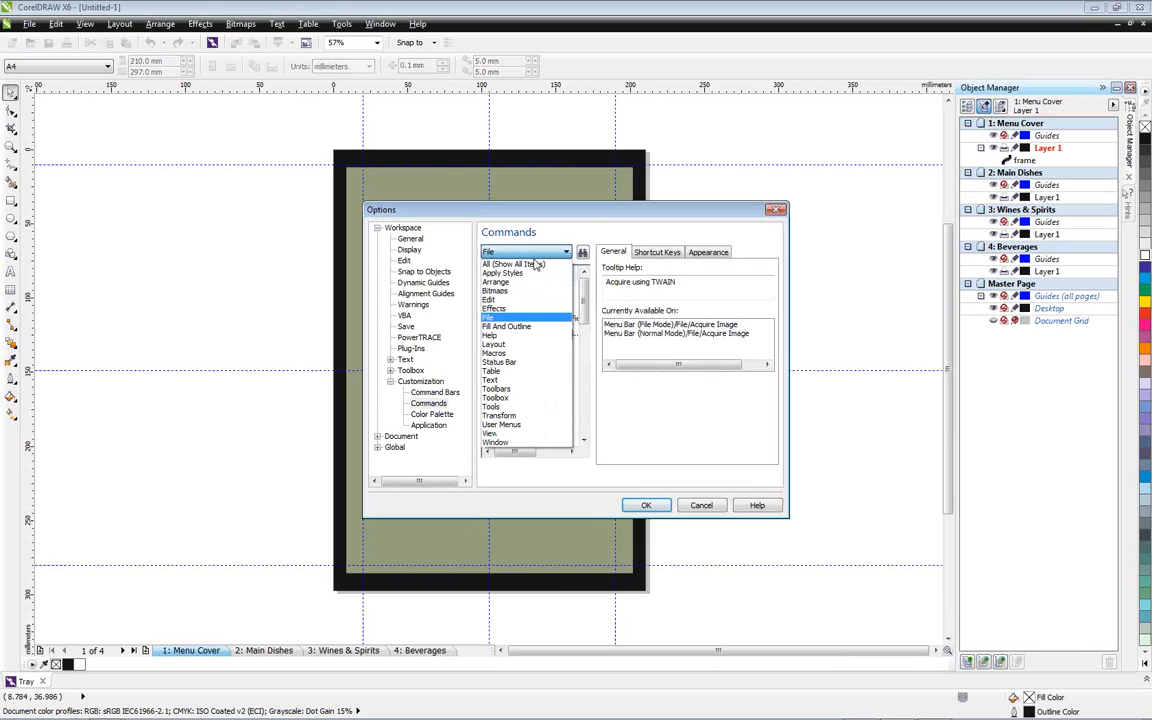
{"action": "left_click", "coordinate": [500, 250]}
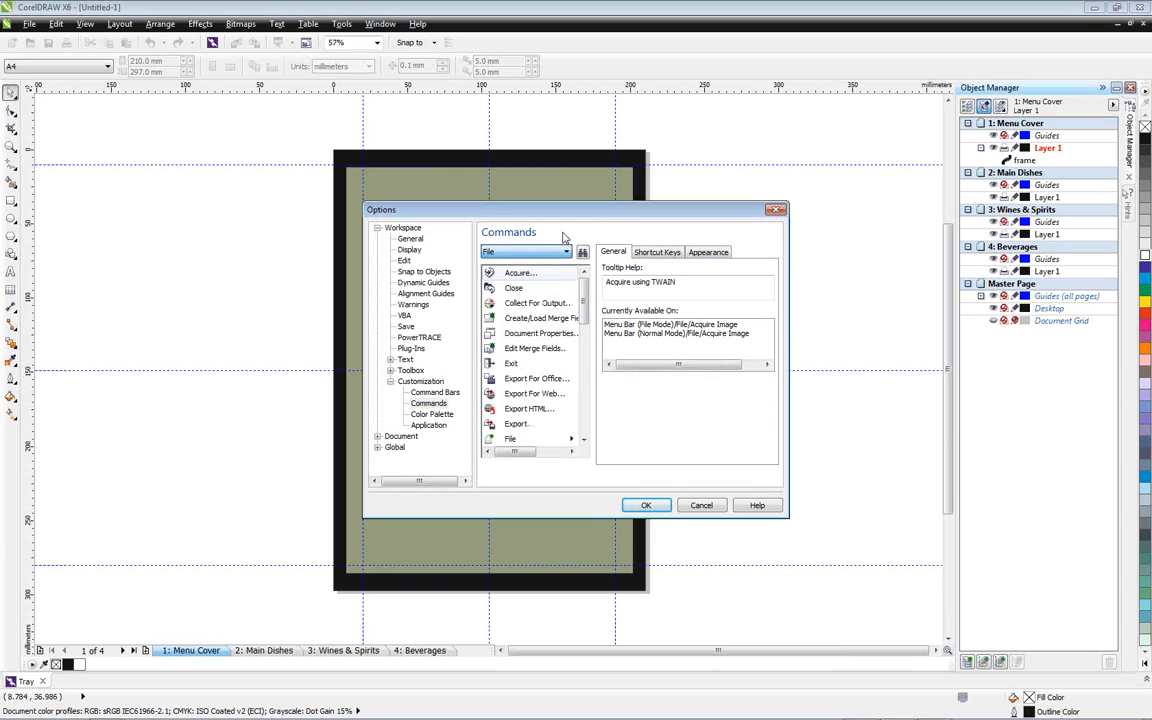
{"action": "left_click", "coordinate": [538, 305]}
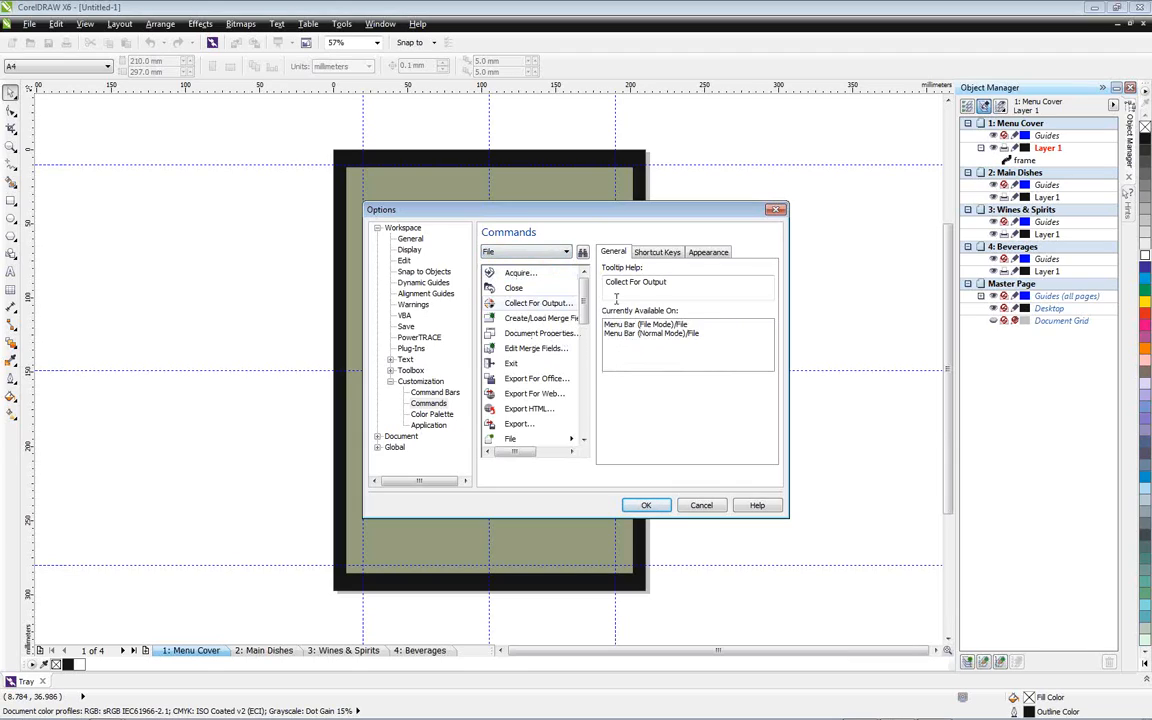
{"action": "left_click", "coordinate": [658, 253]}
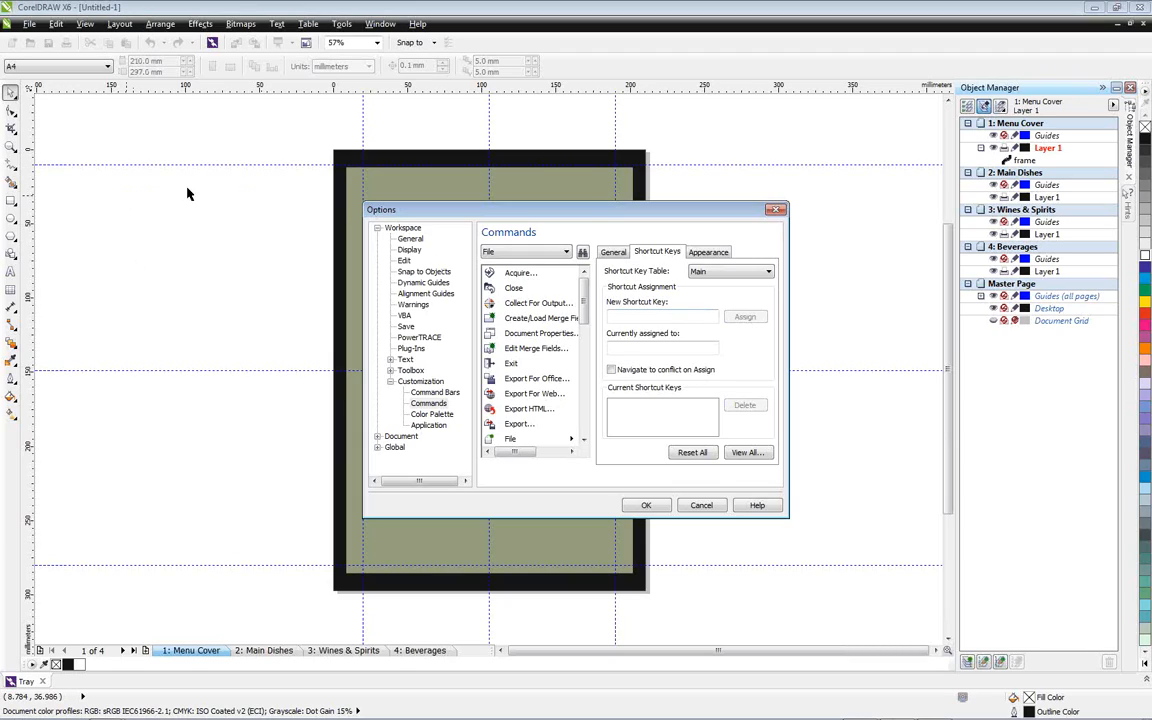
{"action": "left_click", "coordinate": [646, 505]}
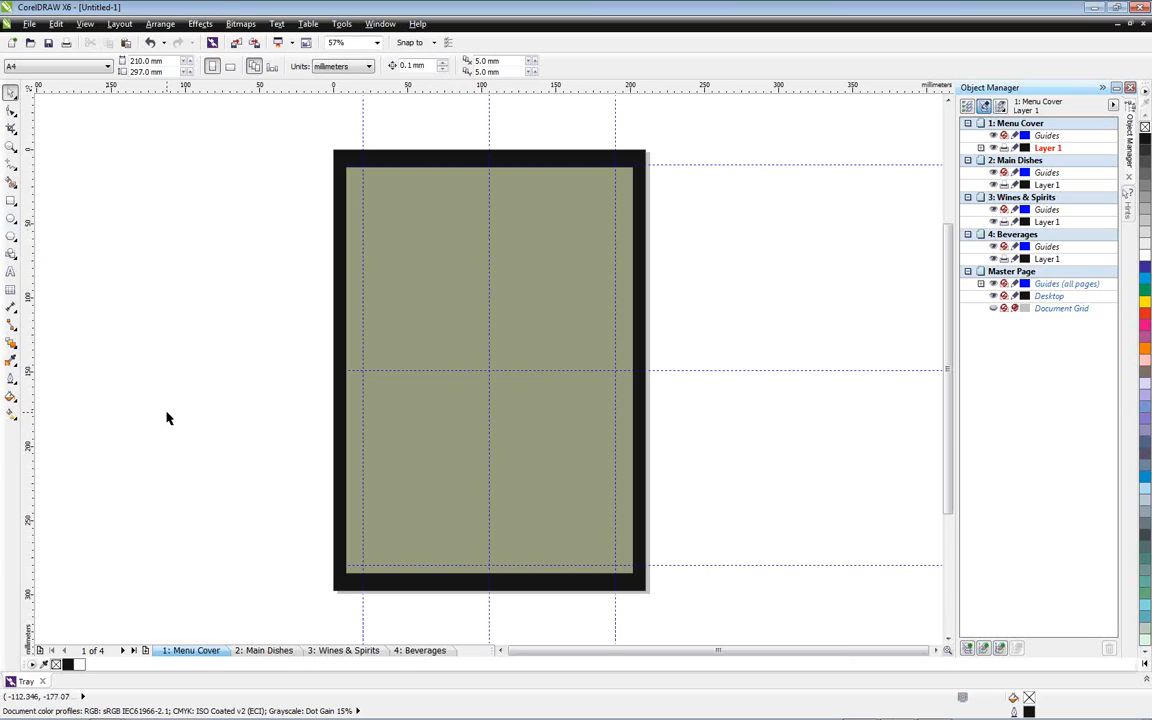
Draw a circle about 106 mm in diameter in the cover's upper half, with a white fill and a 0.5 mm outline
{"action": "left_click", "coordinate": [11, 220]}
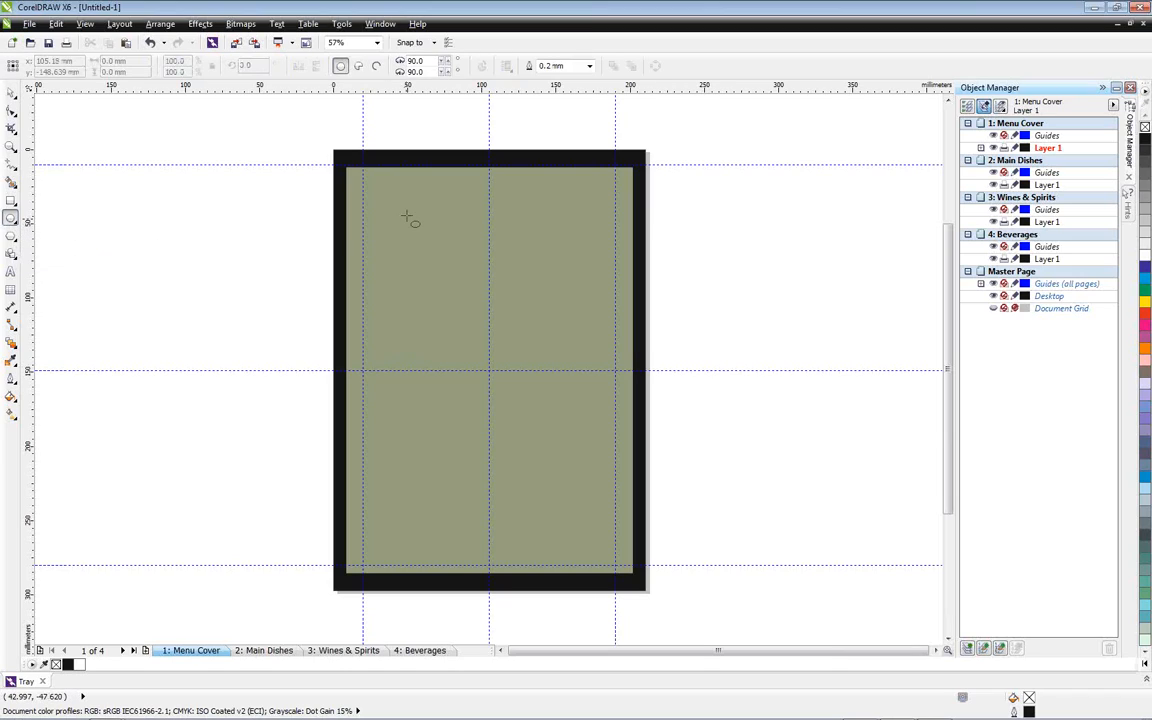
{"action": "left_click_drag", "start_coordinate": [413, 208], "coordinate": [574, 333]}
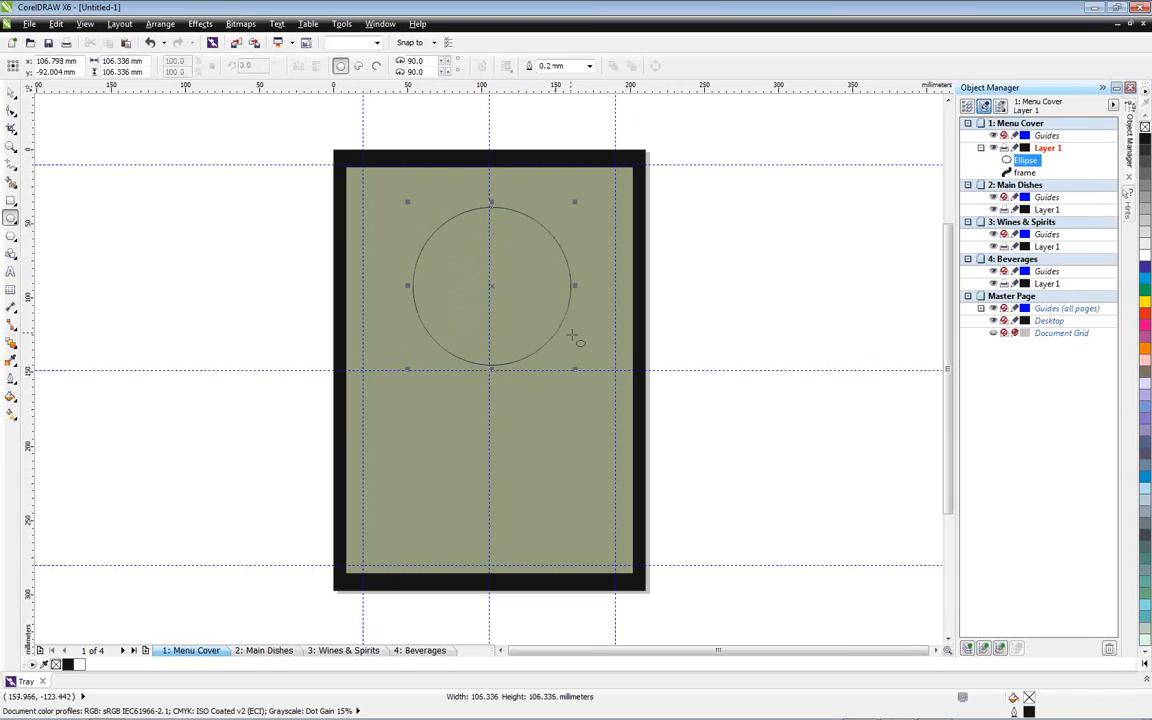
{"action": "mouse_move", "coordinate": [491, 286]}
{"action": "left_mouse_down"}
{"action": "mouse_move", "coordinate": [469, 283]}
{"action": "mouse_move", "coordinate": [491, 287]}
{"action": "left_mouse_up"}
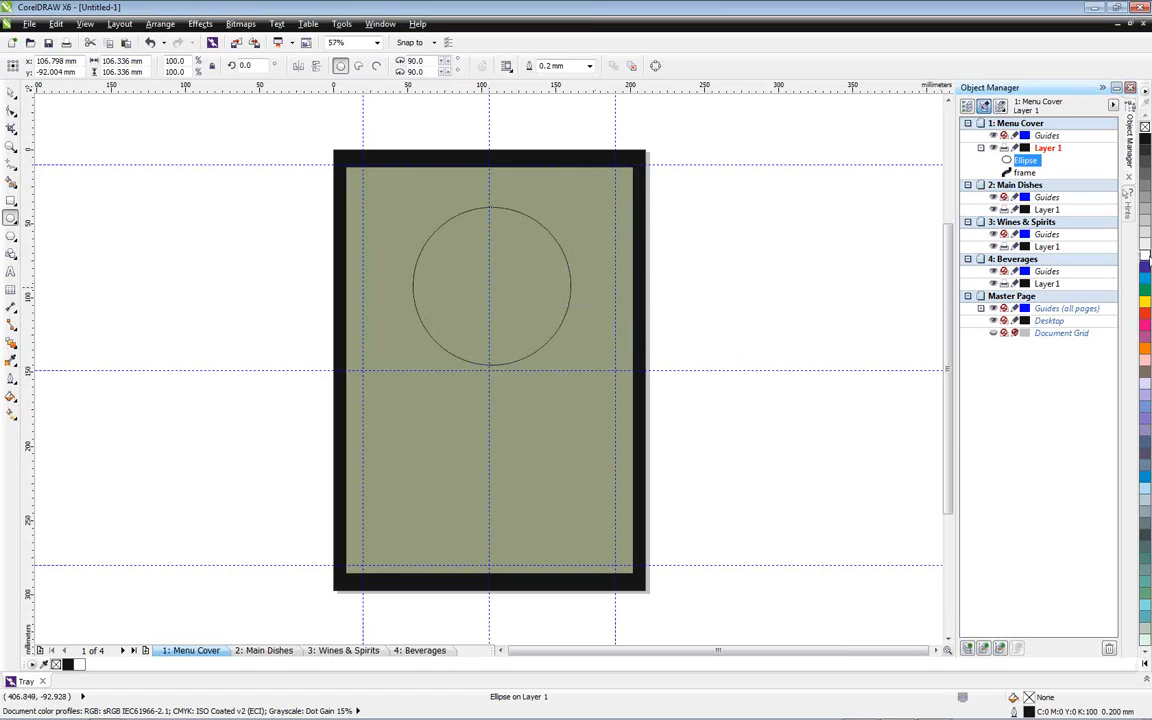
{"action": "left_click", "coordinate": [1145, 254]}
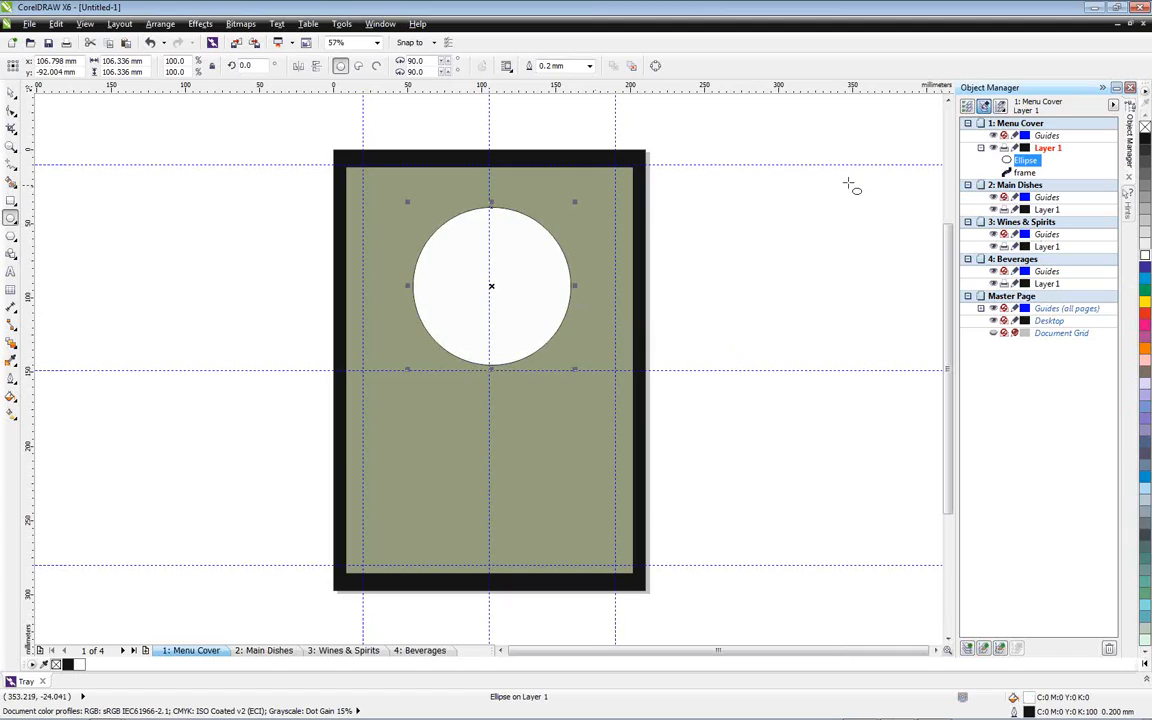
{"action": "left_click", "coordinate": [589, 66]}
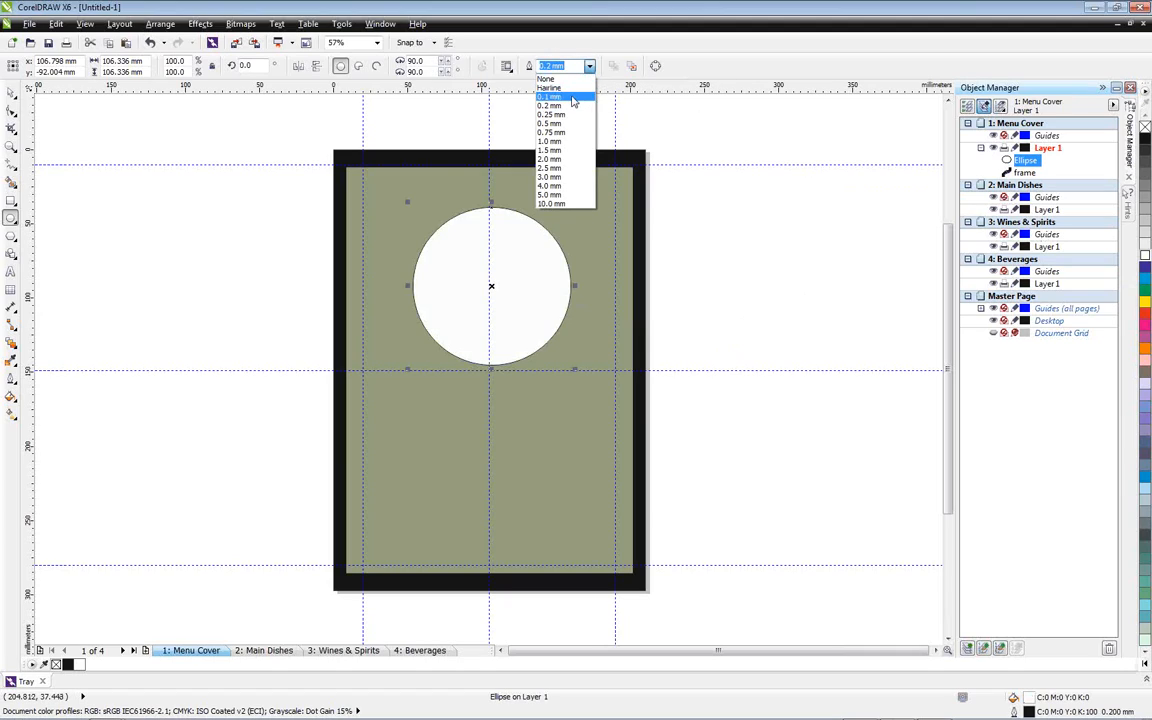
{"action": "left_click", "coordinate": [560, 123]}
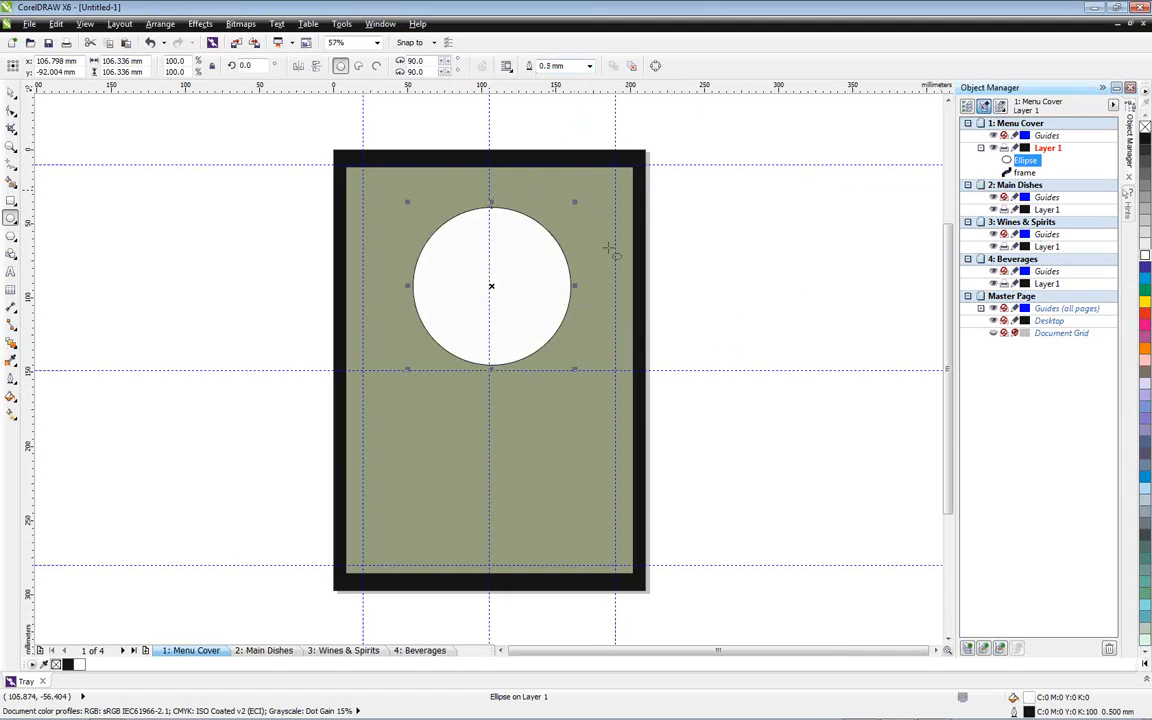
{"action": "left_click", "coordinate": [10, 93]}
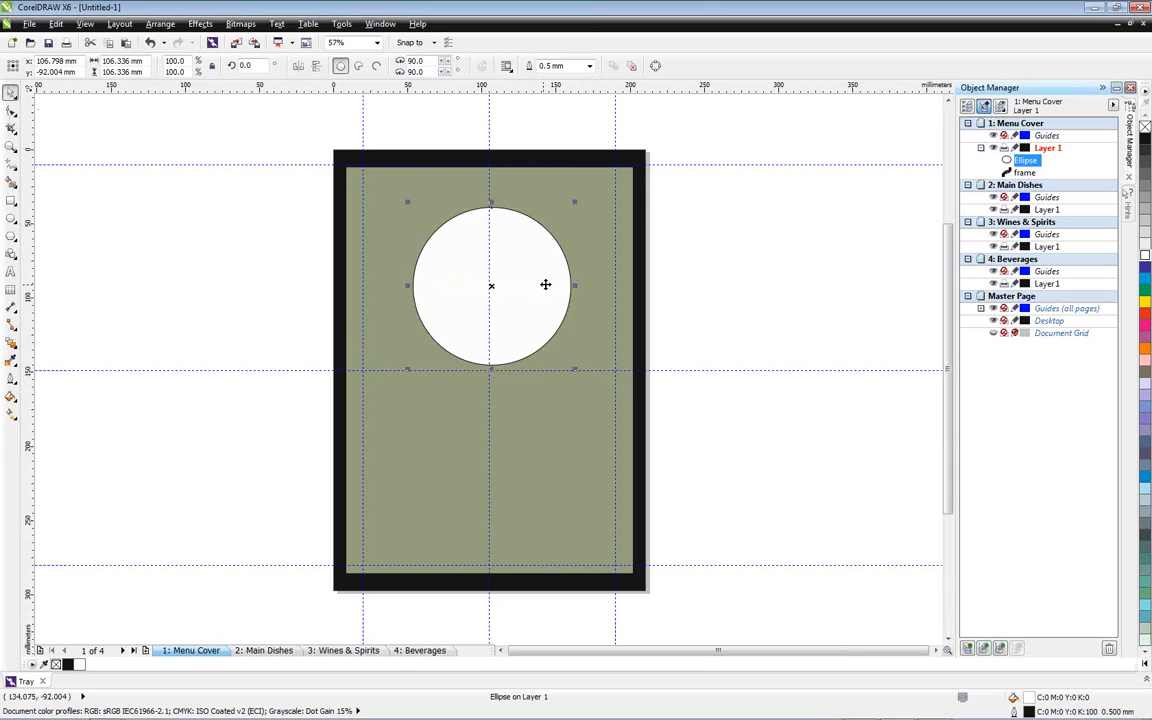
Add the artistic text Contrast and place it inside the white circle, enlarged to about 57.4 pt
{"action": "left_click", "coordinate": [10, 272]}
{"action": "left_click", "coordinate": [112, 270]}
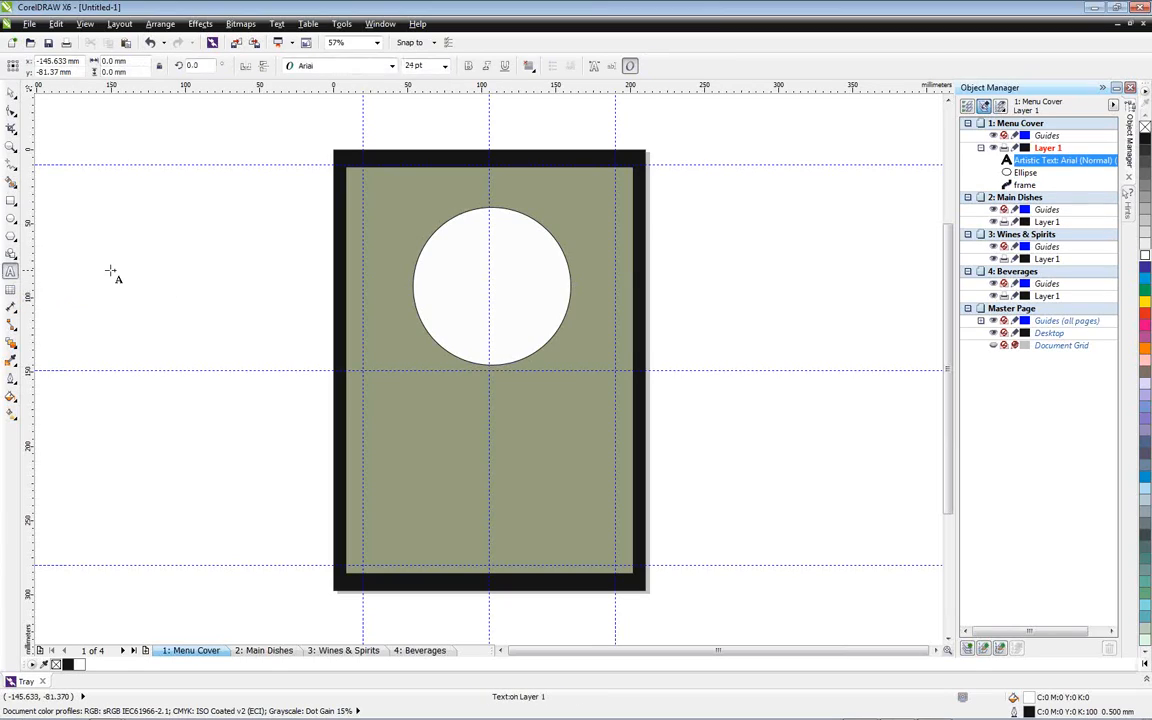
{"action": "type", "text": "Contrast"}
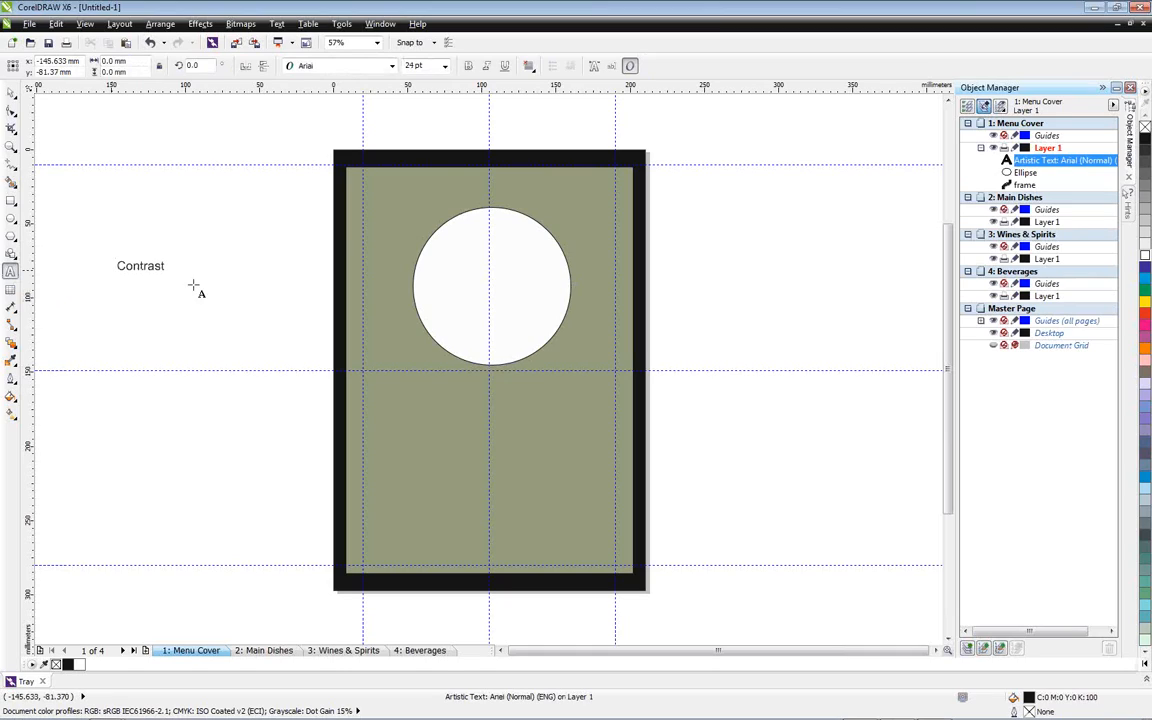
{"action": "key", "text": "Escape"}
{"action": "left_click_drag", "start_coordinate": [168, 272], "coordinate": [489, 281]}
{"action": "type", "text": "z"}
{"action": "left_click", "coordinate": [11, 91]}
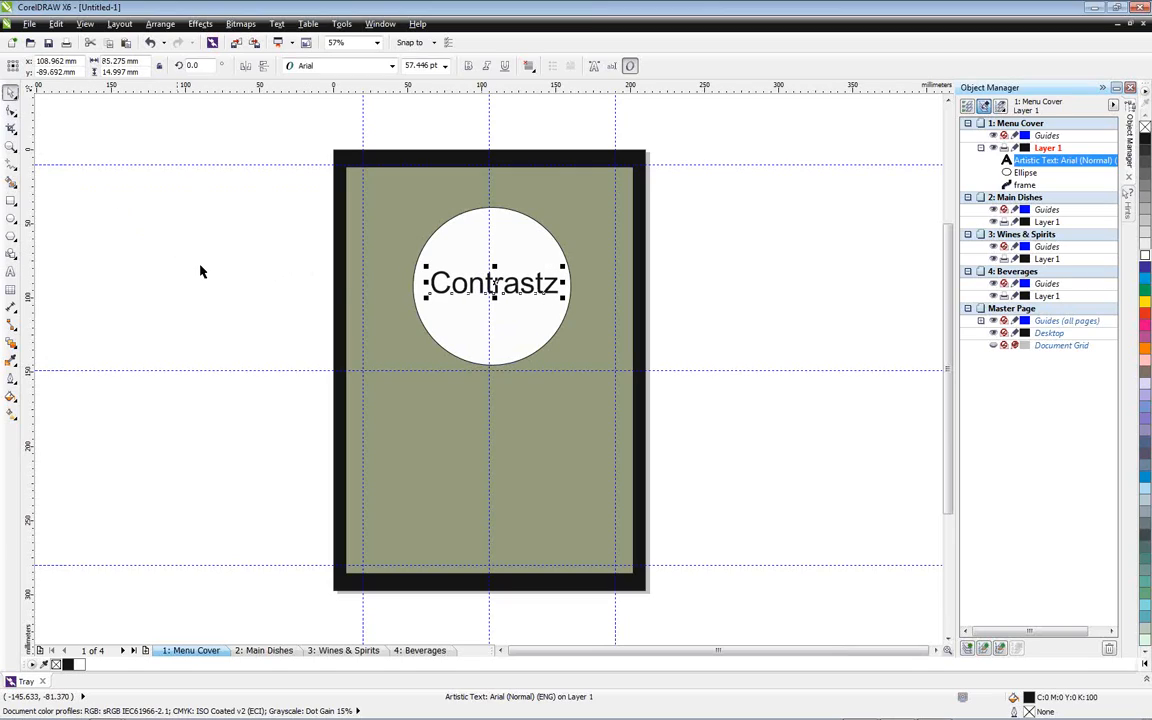
Delete the stray z at the end of the Contrast text and deselect the text
{"action": "key", "text": "F8"}
{"action": "key", "text": "BackSpace"}
{"action": "left_click", "coordinate": [11, 91]}
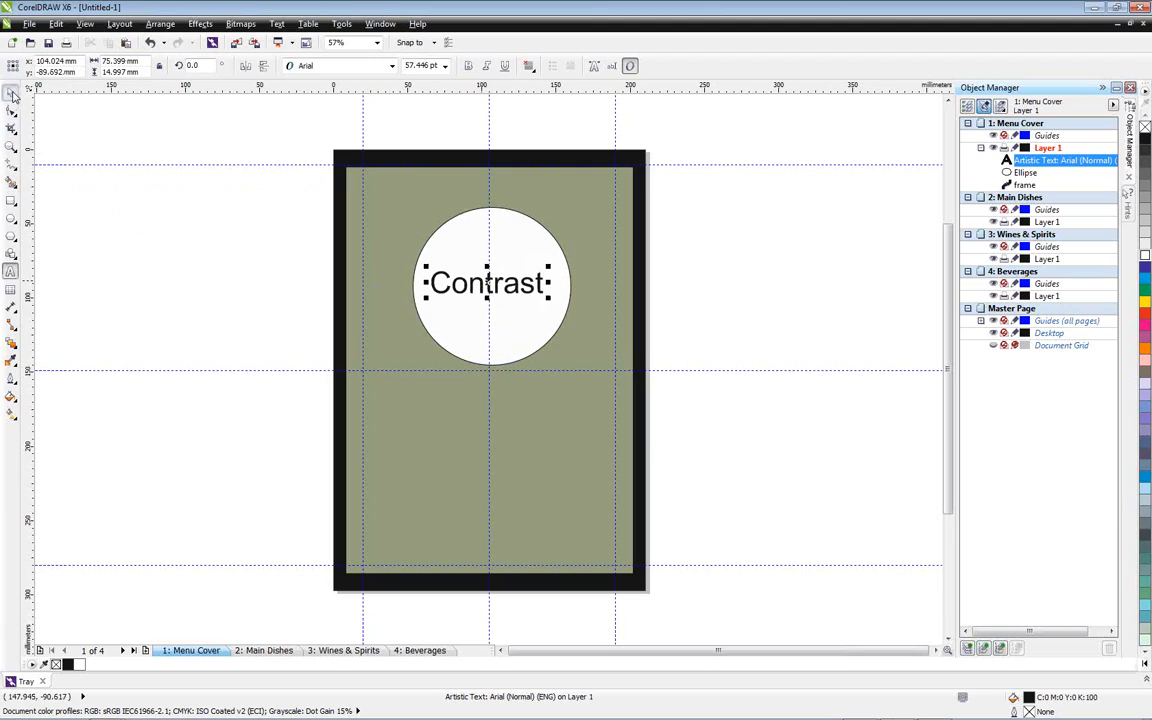
{"action": "left_click", "coordinate": [118, 215]}
Show the object properties and change the Contrast text's font to Zapfino Extra LTX Pro
{"action": "key", "text": "z"}
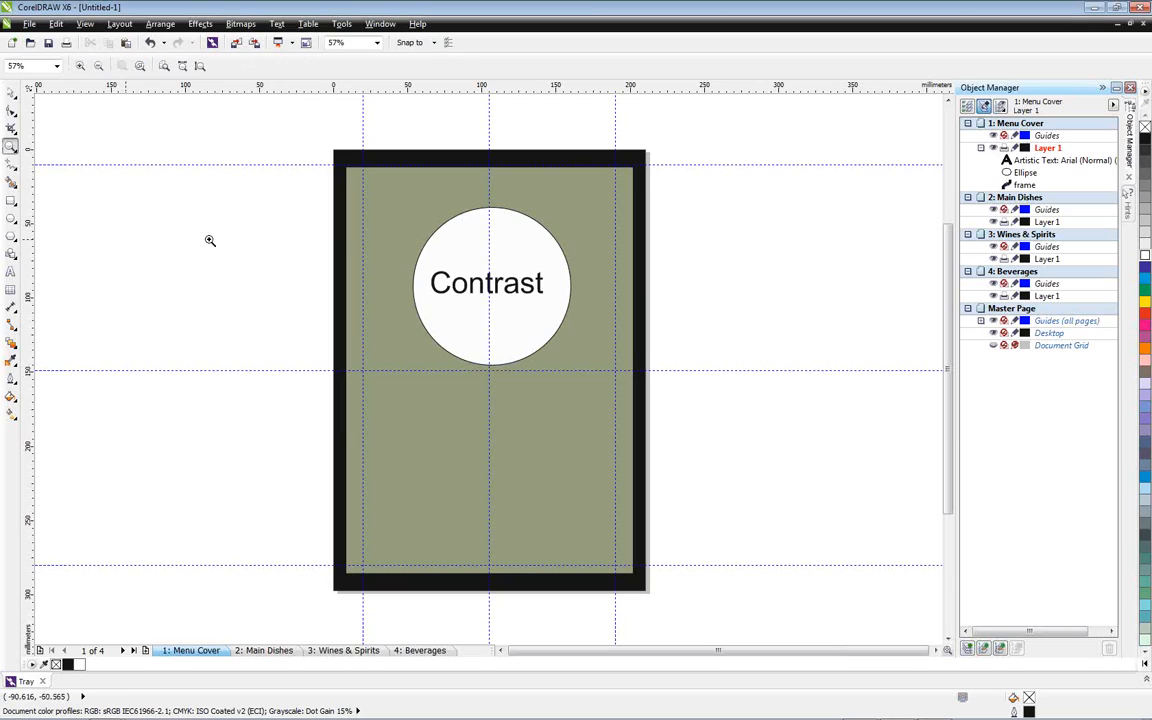
{"action": "left_click_drag", "start_coordinate": [267, 182], "coordinate": [715, 442]}
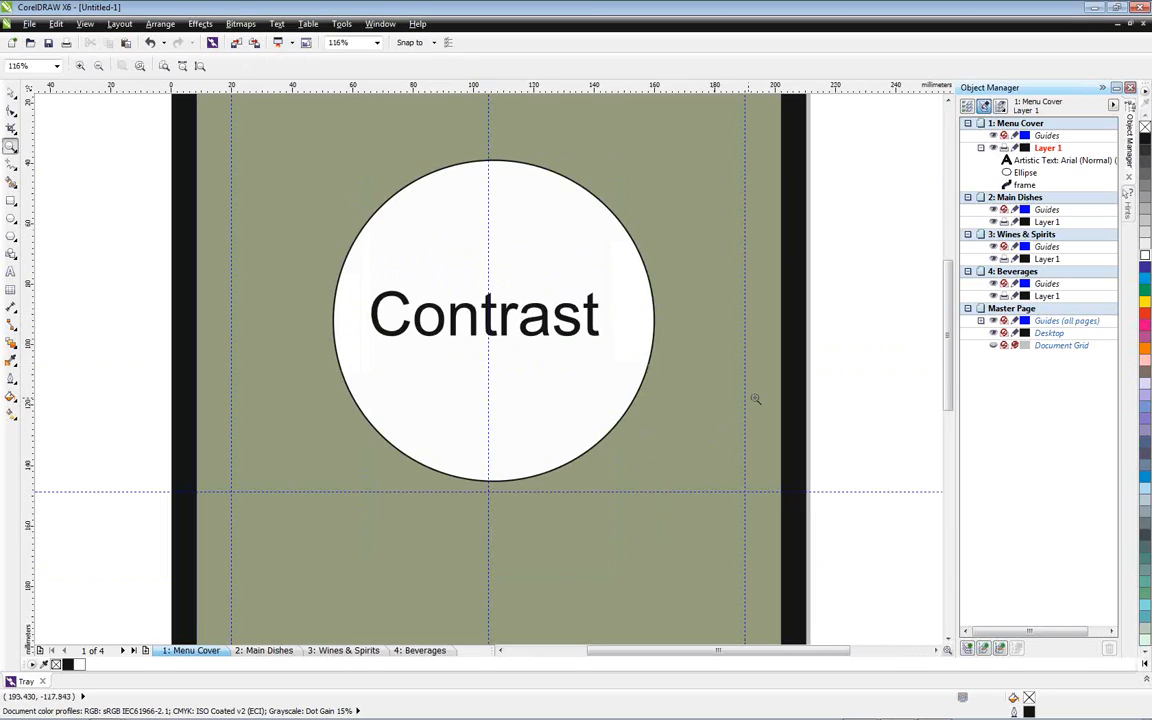
{"action": "left_click", "coordinate": [10, 91]}
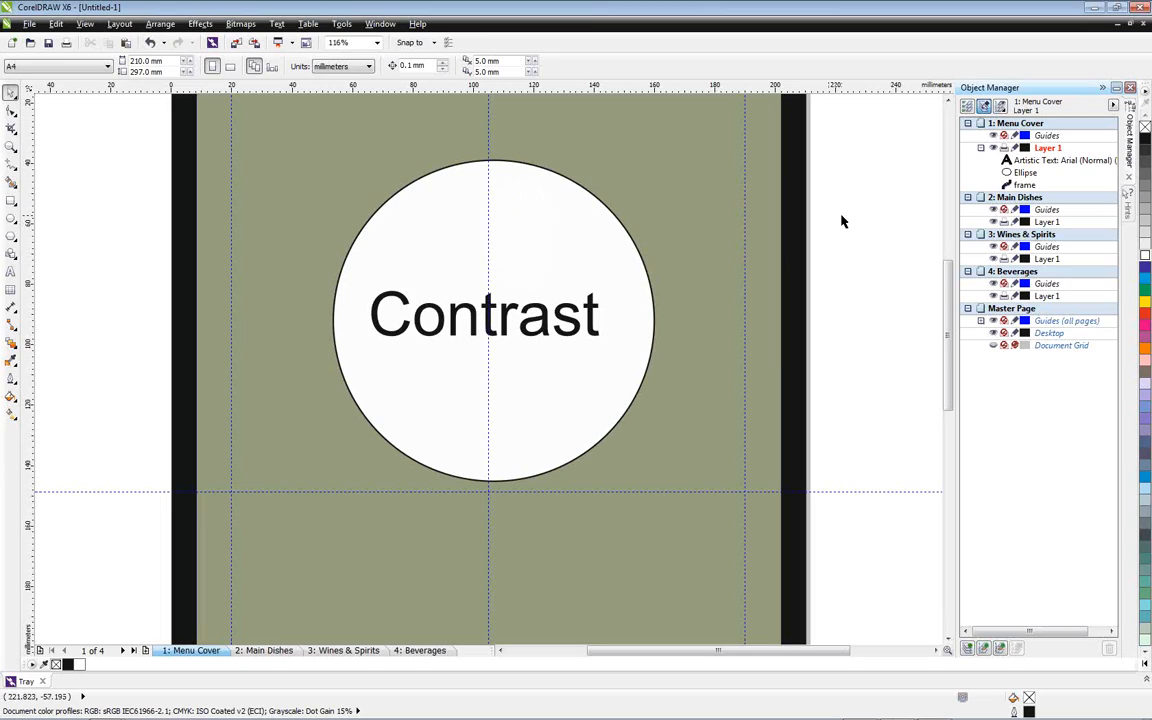
{"action": "left_click", "coordinate": [380, 23]}
{"action": "mouse_move", "coordinate": [398, 143]}
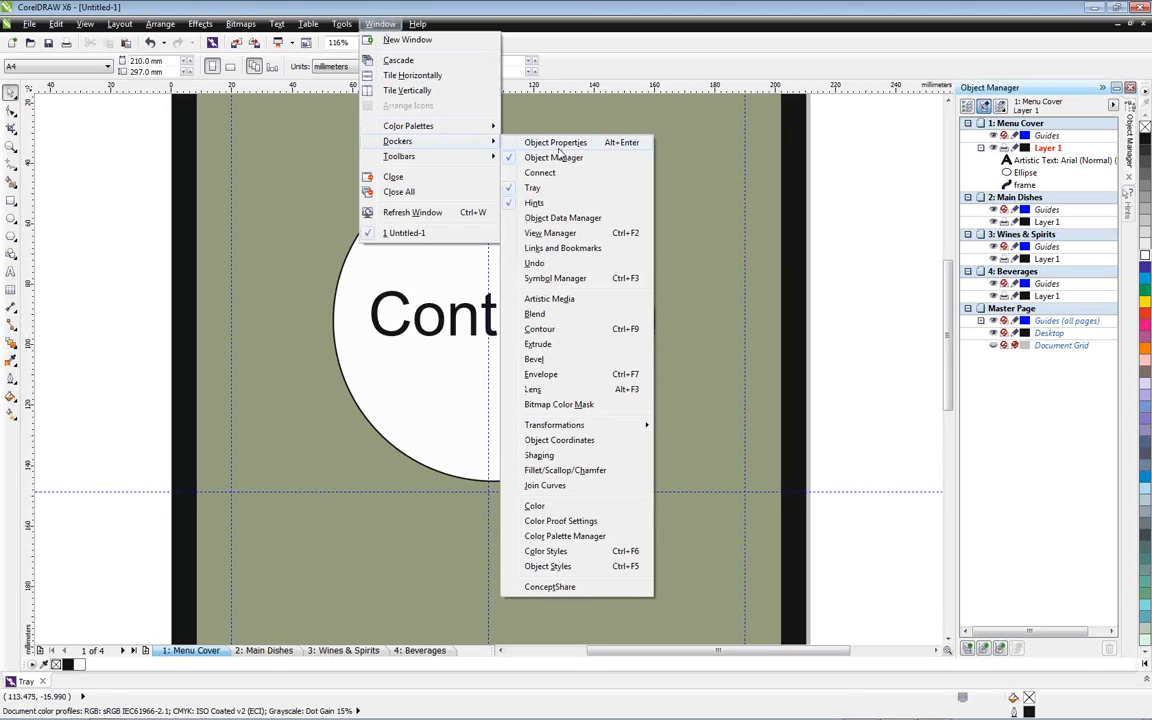
{"action": "left_click", "coordinate": [575, 146]}
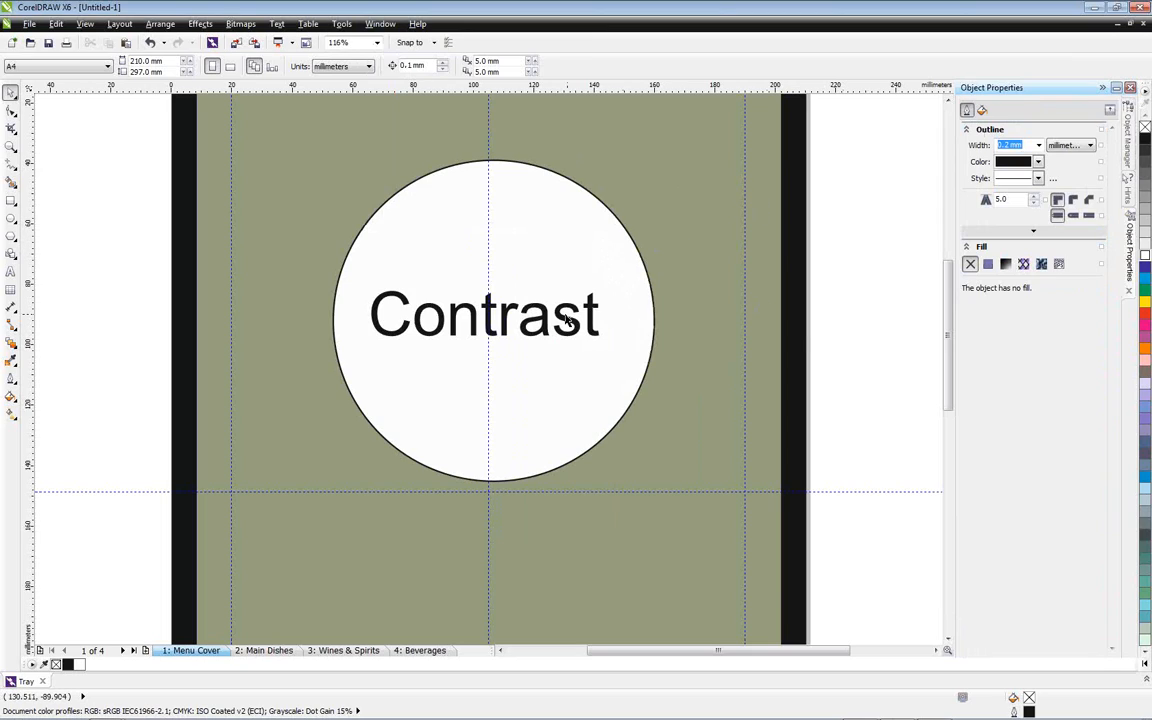
{"action": "left_click", "coordinate": [510, 292]}
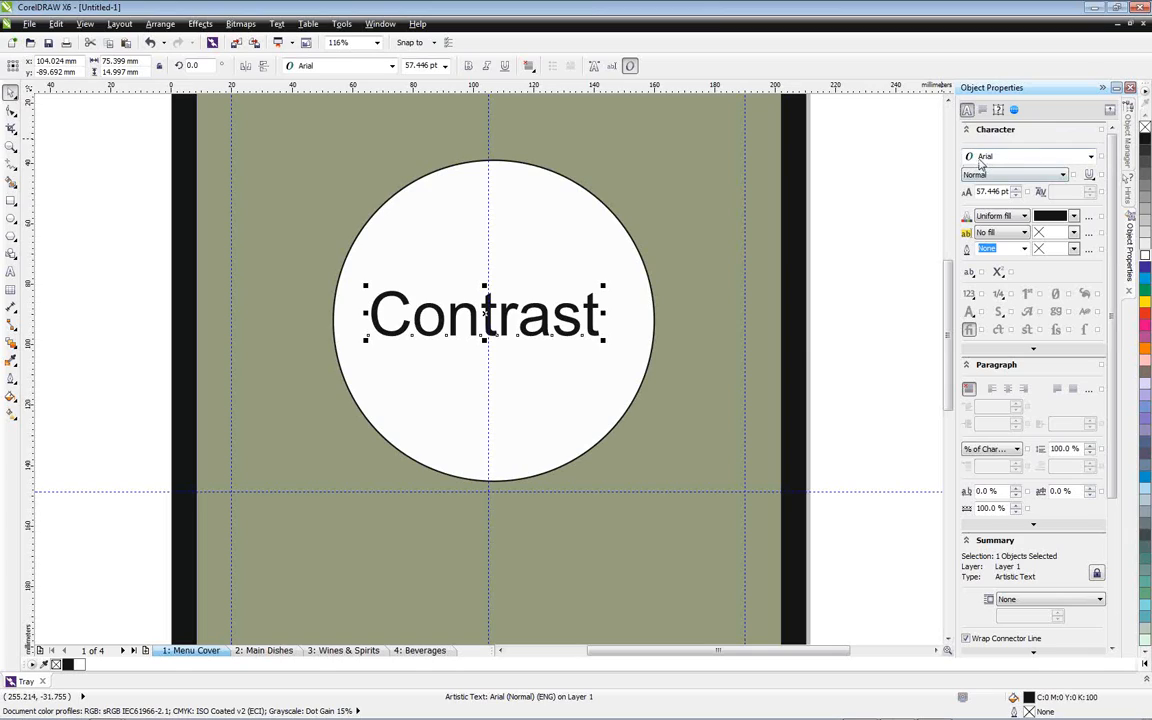
{"action": "left_click", "coordinate": [1090, 157]}
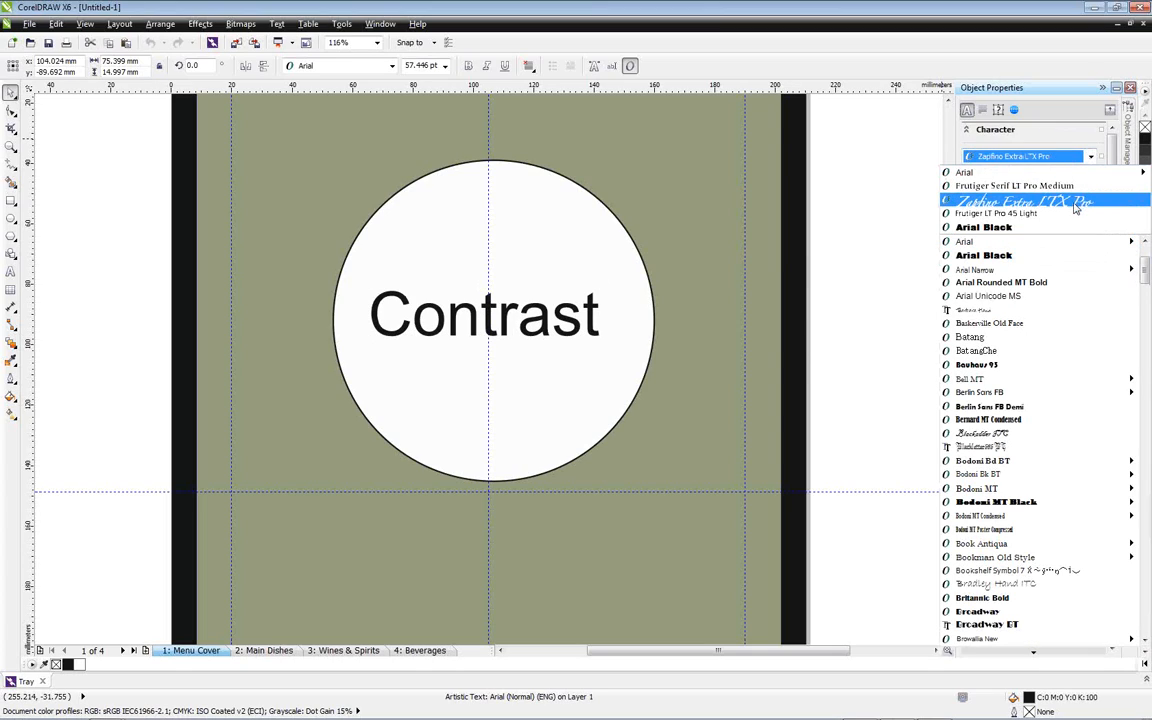
{"action": "left_click", "coordinate": [1020, 201]}
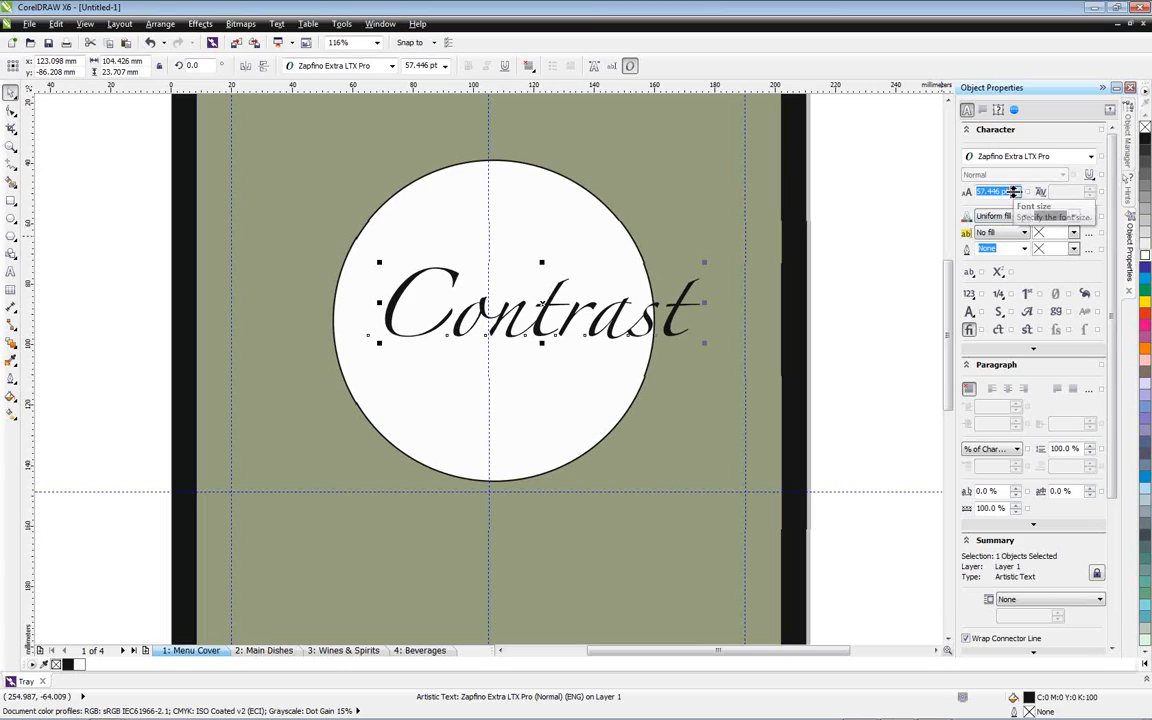
Reduce the Contrast text to 44.446 pt and centre it on the vertical guideline inside the circle
{"action": "left_click", "coordinate": [1015, 195]}
{"action": "left_click_drag", "start_coordinate": [1015, 192], "coordinate": [1012, 200]}
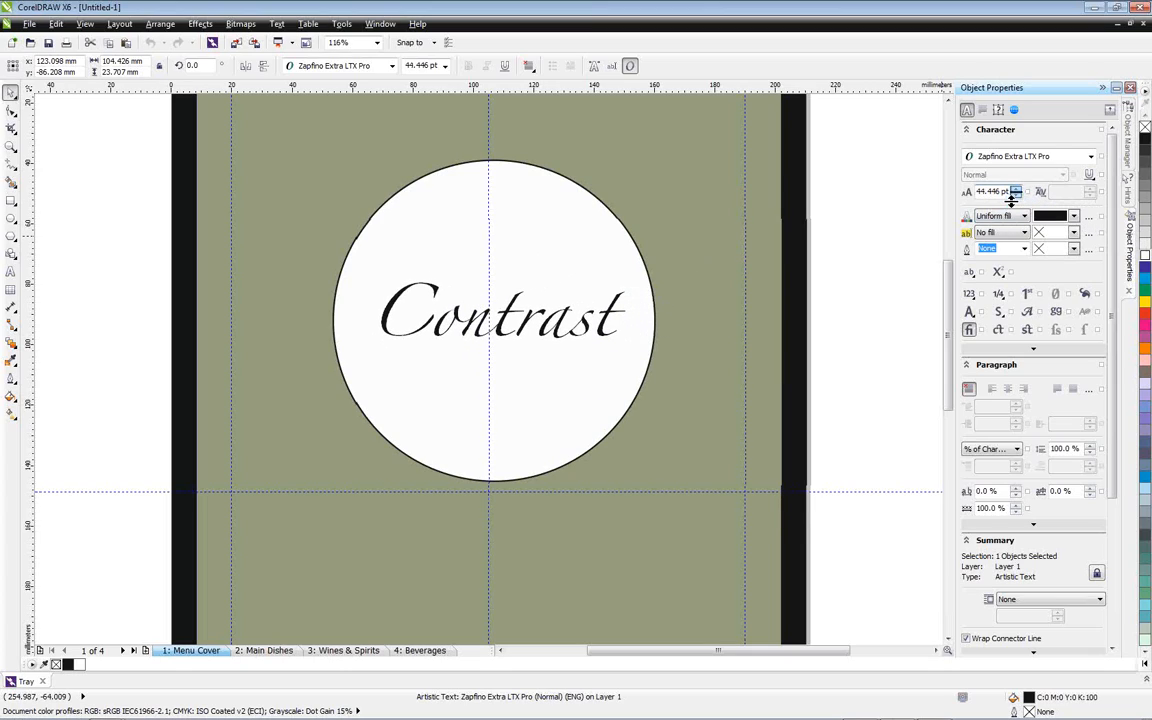
{"action": "left_click_drag", "start_coordinate": [501, 311], "coordinate": [487, 310]}
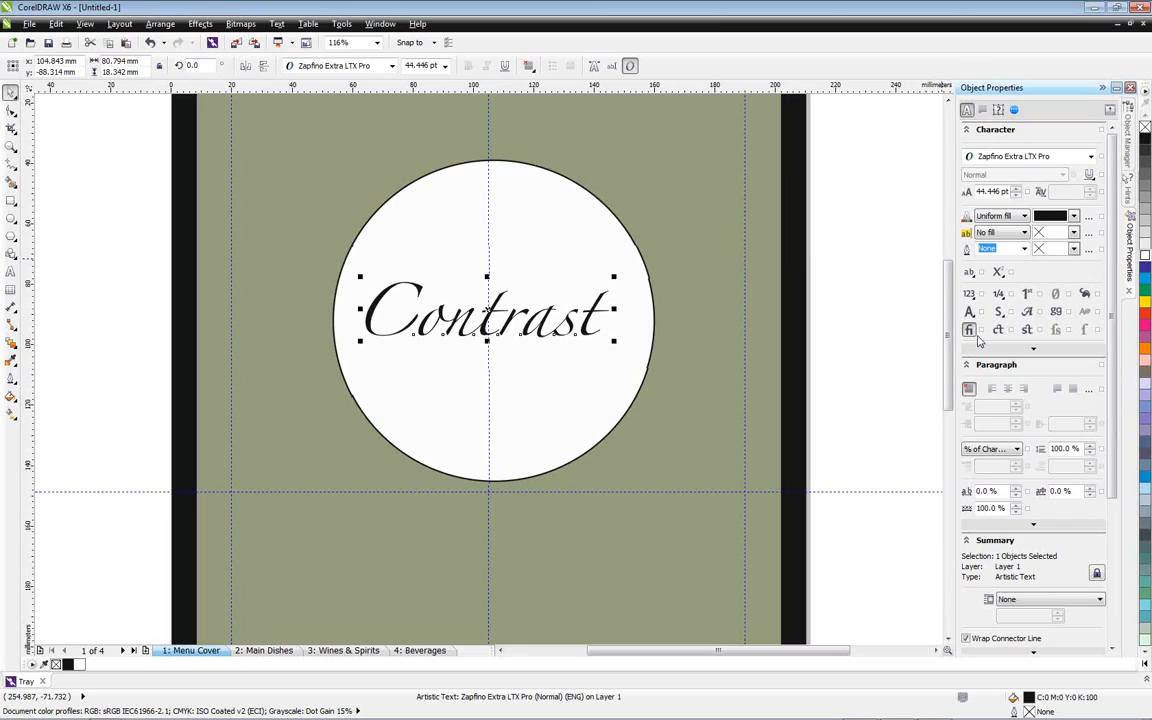
Apply the Small Caps OpenType feature to the Contrast text and reduce its size to 33.446 pt
{"action": "left_click", "coordinate": [10, 270]}
{"action": "left_click_drag", "start_coordinate": [369, 305], "coordinate": [601, 323]}
{"action": "left_click", "coordinate": [631, 324]}
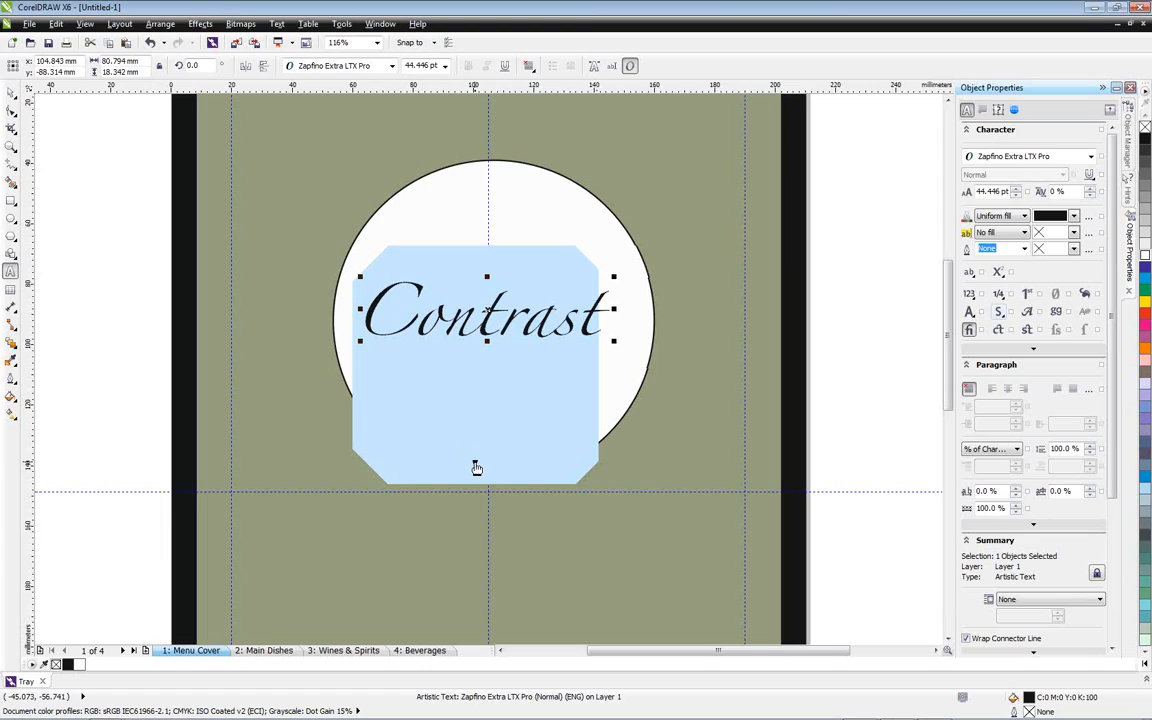
{"action": "left_click", "coordinate": [476, 468]}
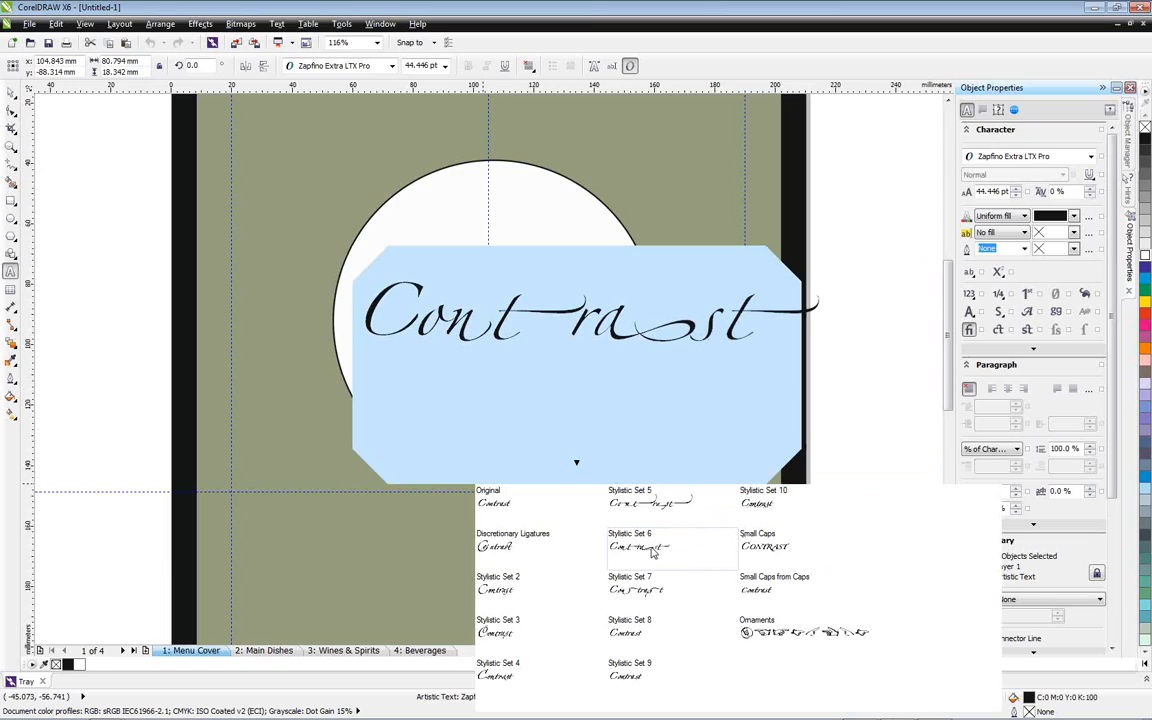
{"action": "left_click", "coordinate": [766, 556]}
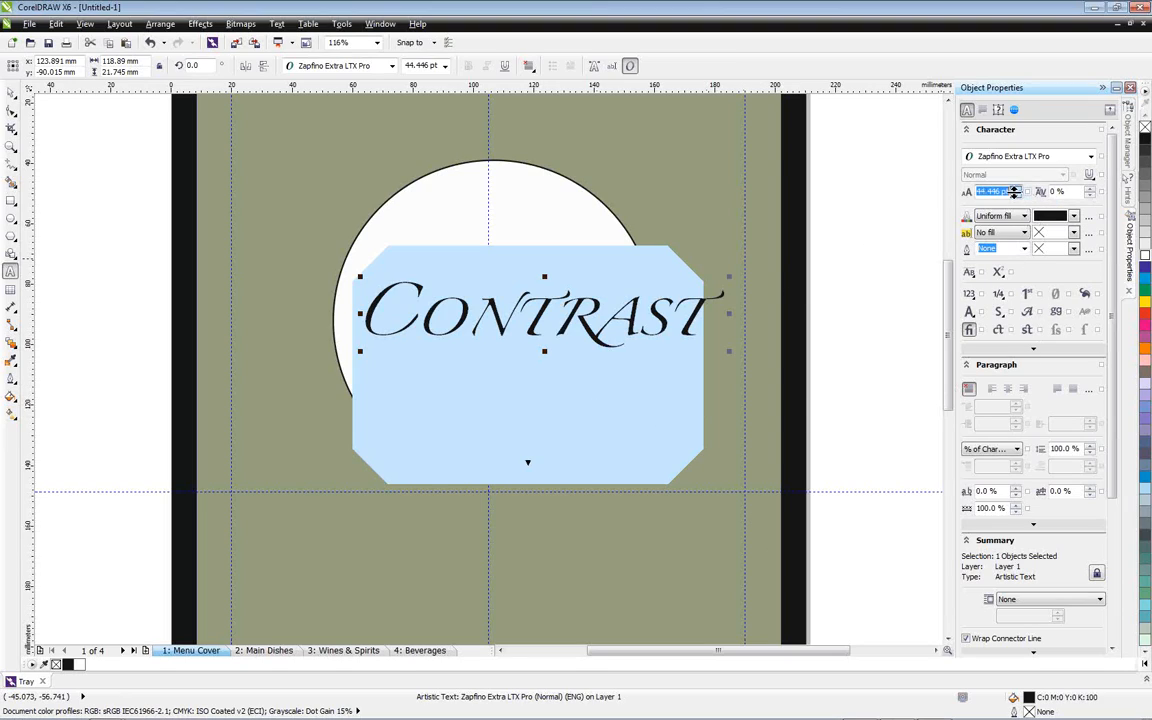
{"action": "left_click", "coordinate": [1016, 195]}
{"action": "left_click", "coordinate": [1016, 195]}
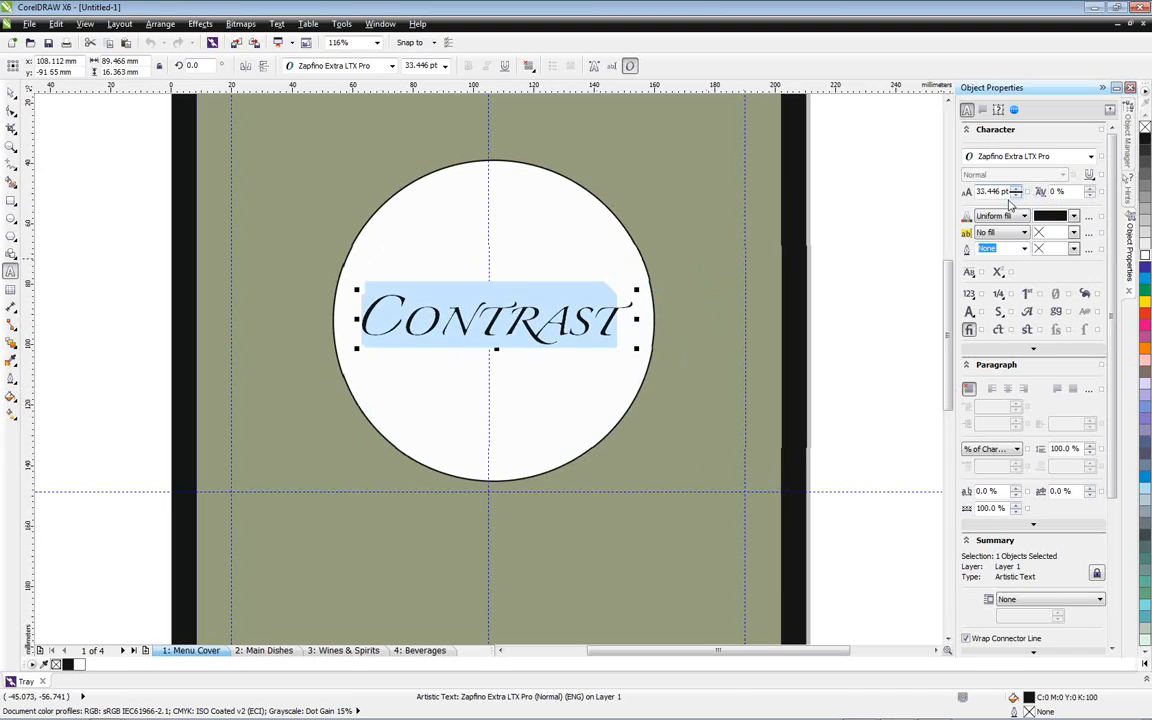
Move the Contrast text slightly up and onto the vertical guideline inside the circle, and deselect it
{"action": "left_click", "coordinate": [10, 91]}
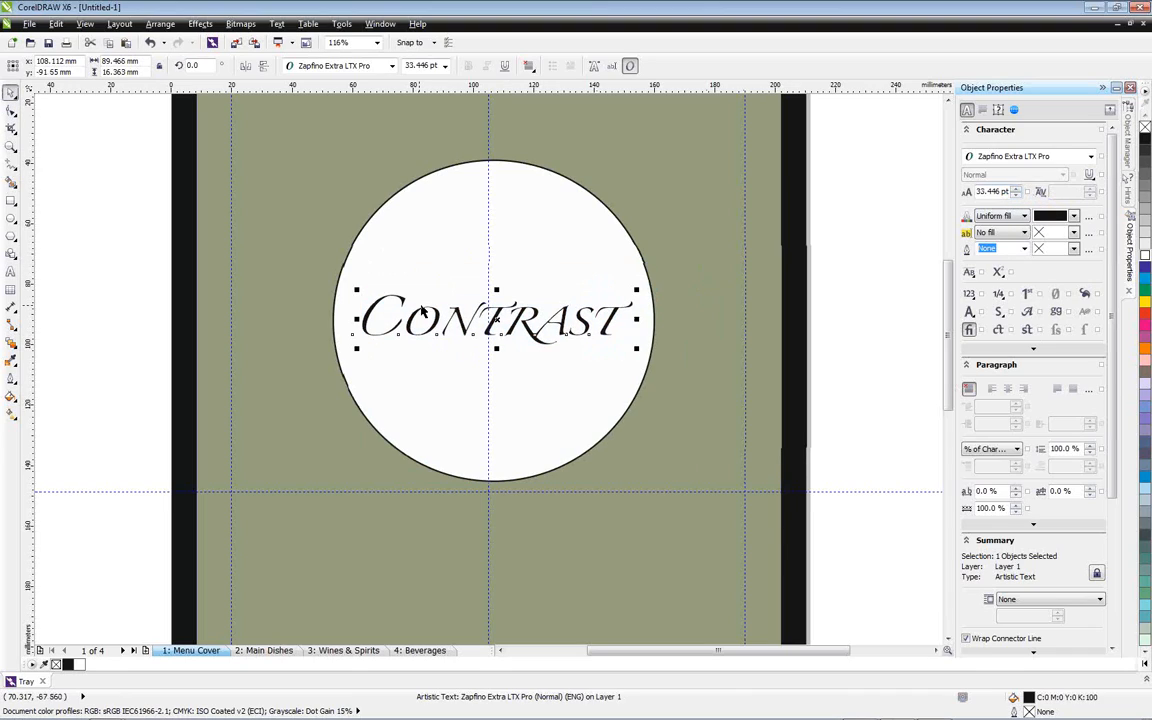
{"action": "left_click_drag", "start_coordinate": [496, 316], "coordinate": [489, 306]}
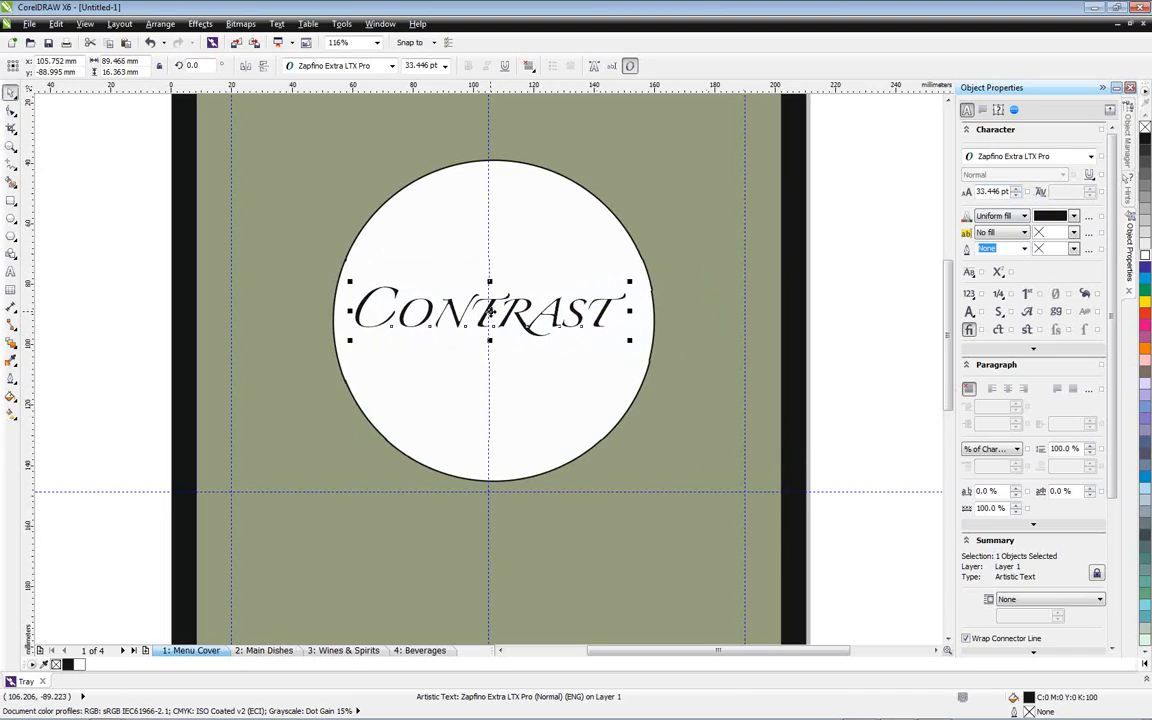
{"action": "left_click", "coordinate": [44, 150]}
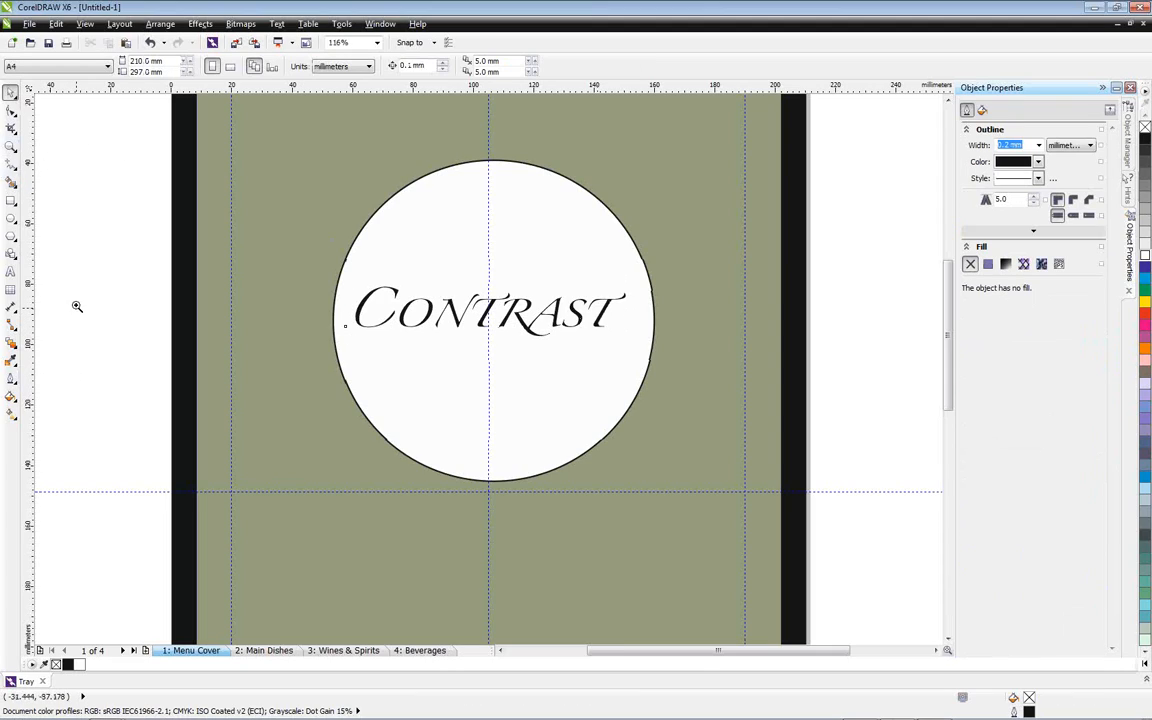
Draw a vertical 2-point line about 119 mm long along the centre guideline, crossing the whole circle
{"action": "key", "text": "z"}
{"action": "left_click_drag", "start_coordinate": [218, 130], "coordinate": [758, 510]}
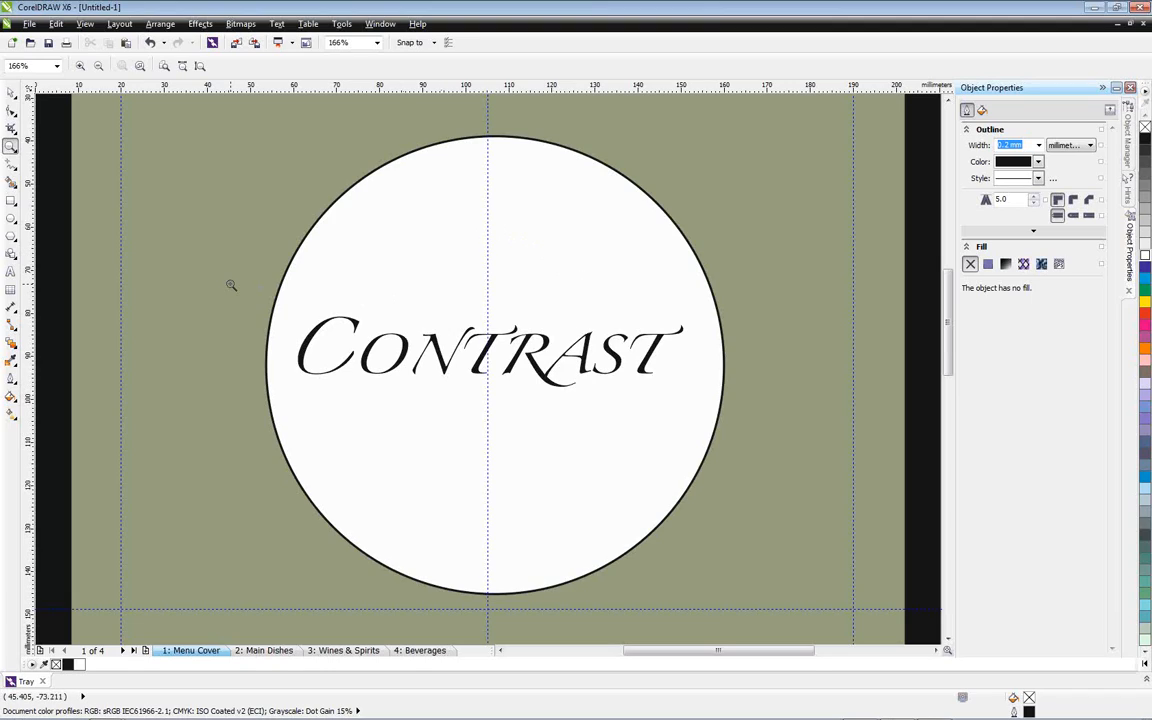
{"action": "left_click", "coordinate": [12, 164]}
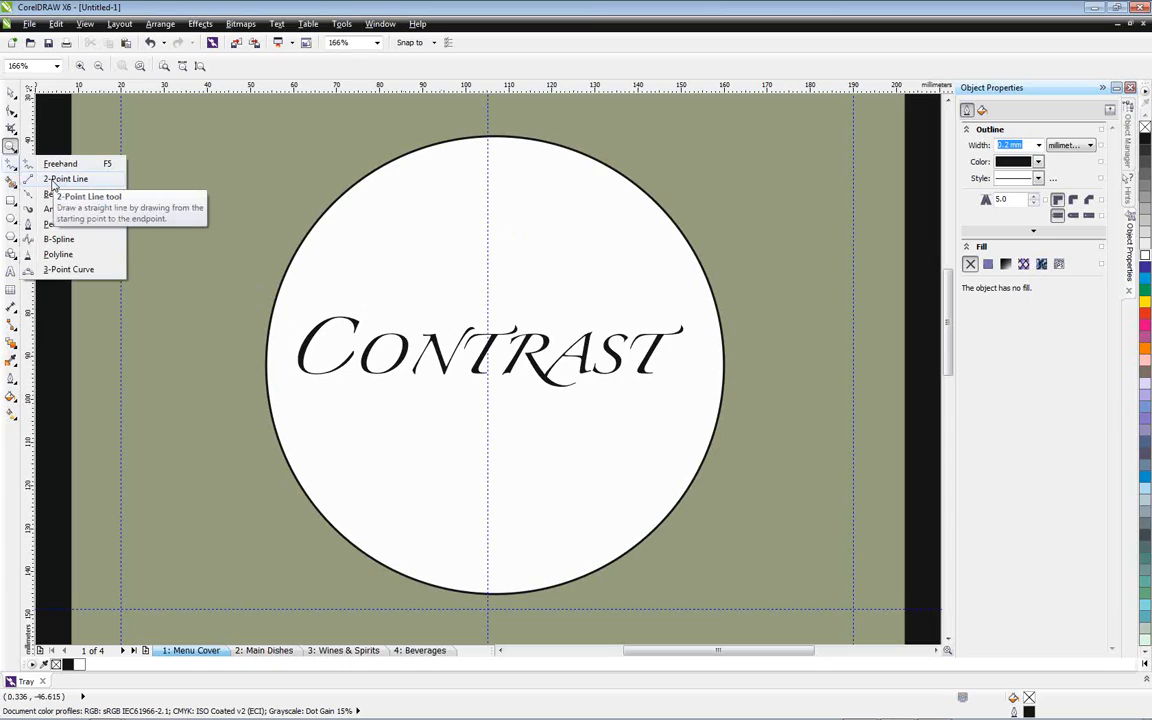
{"action": "left_click", "coordinate": [54, 183]}
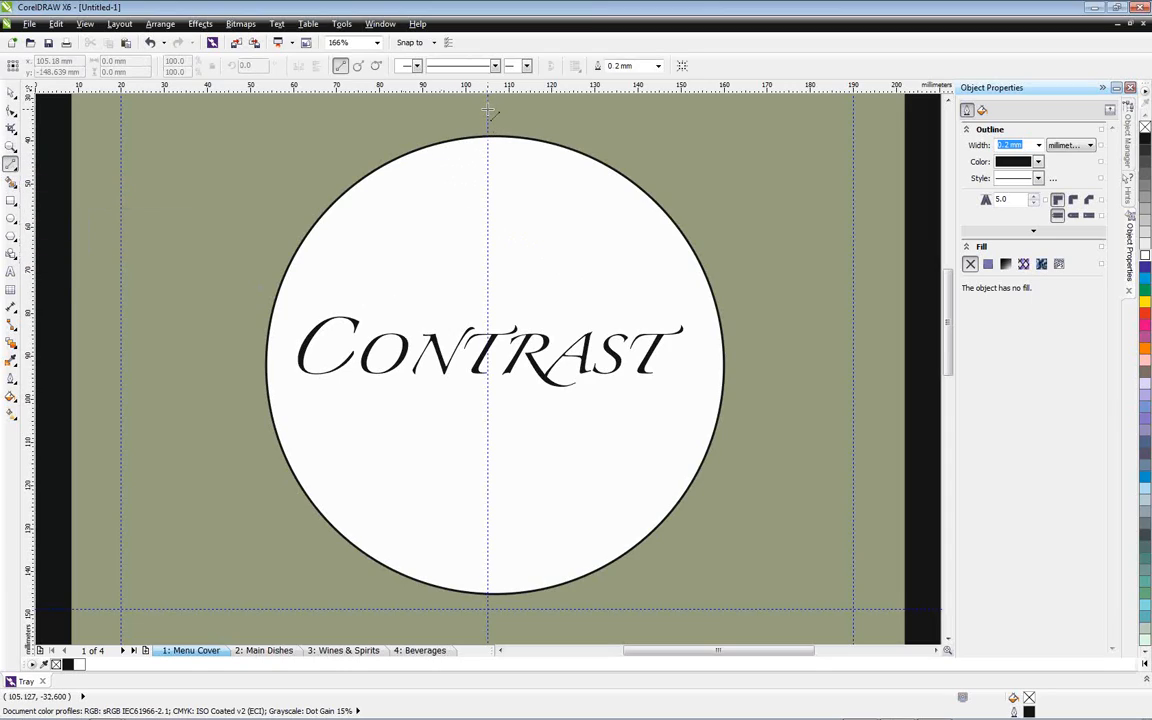
{"action": "left_click_drag", "start_coordinate": [488, 135], "coordinate": [490, 624]}
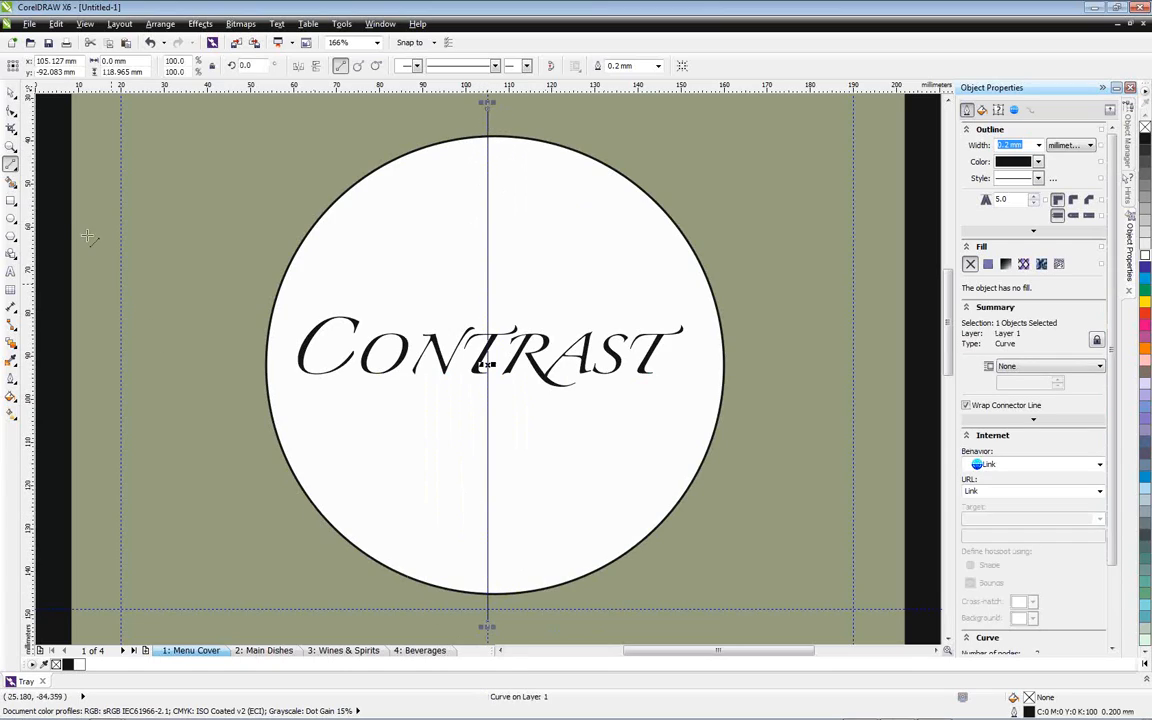
Set up the Smart Fill tool with a white fill and no outline
{"action": "left_click", "coordinate": [13, 184]}
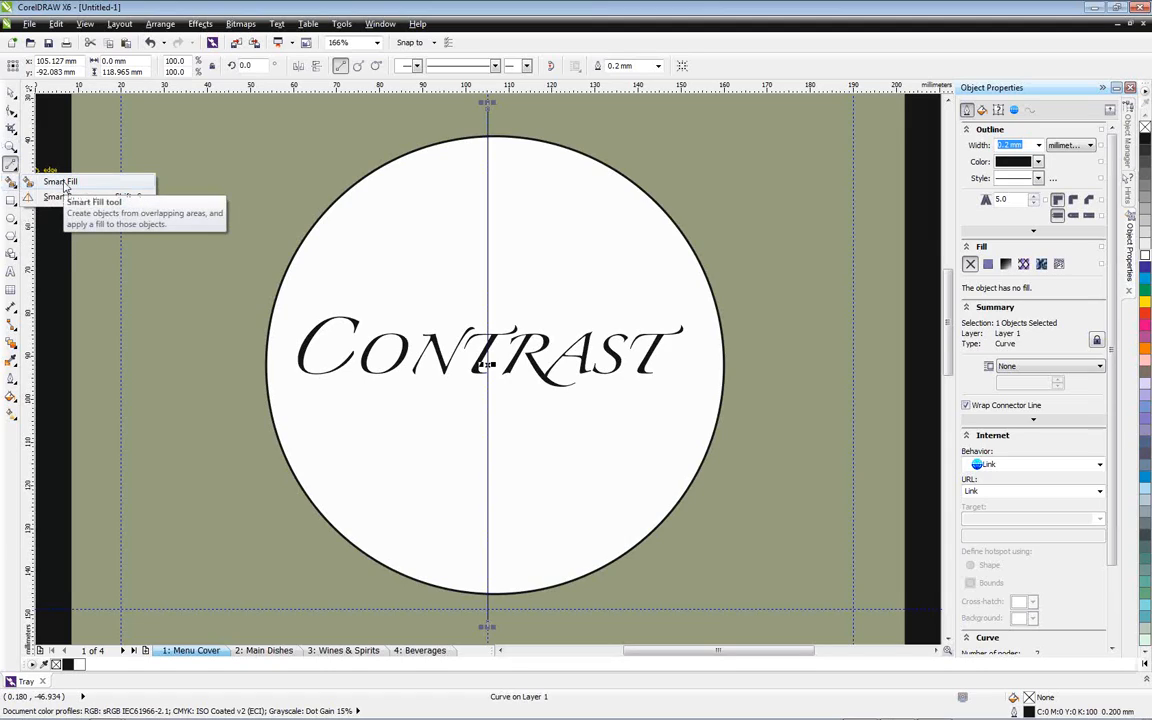
{"action": "left_click", "coordinate": [62, 182]}
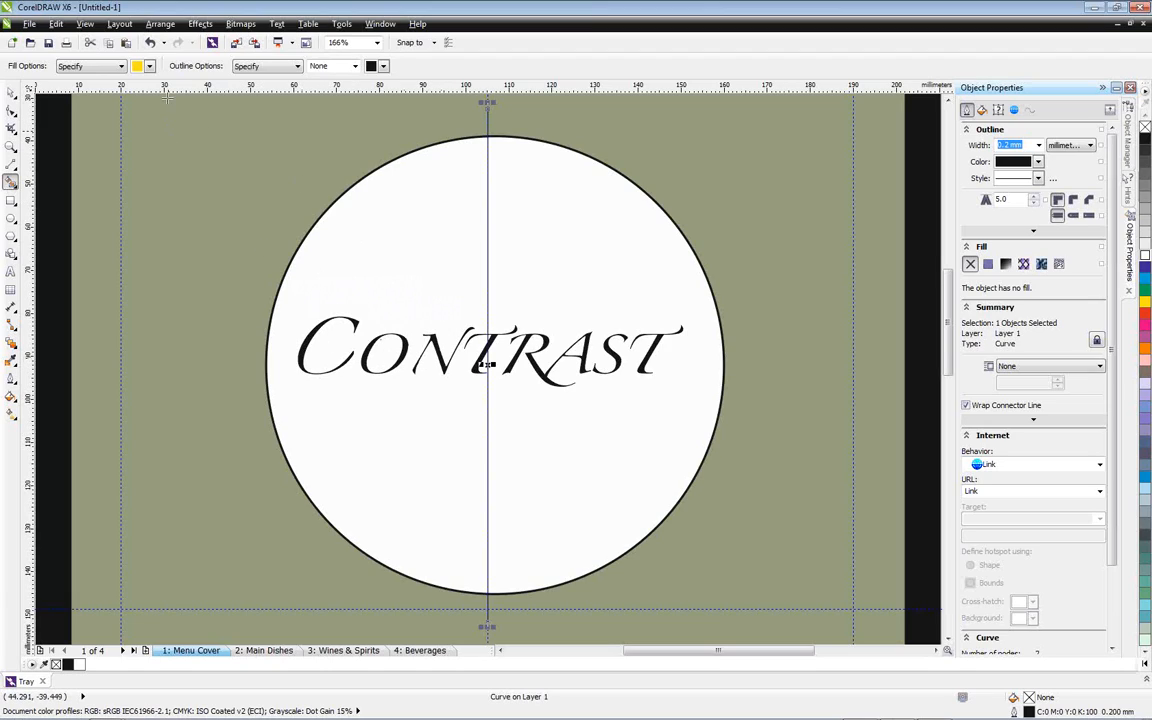
{"action": "scroll", "coordinate": [350, 353], "scroll_direction": "up", "scroll_amount": 2}
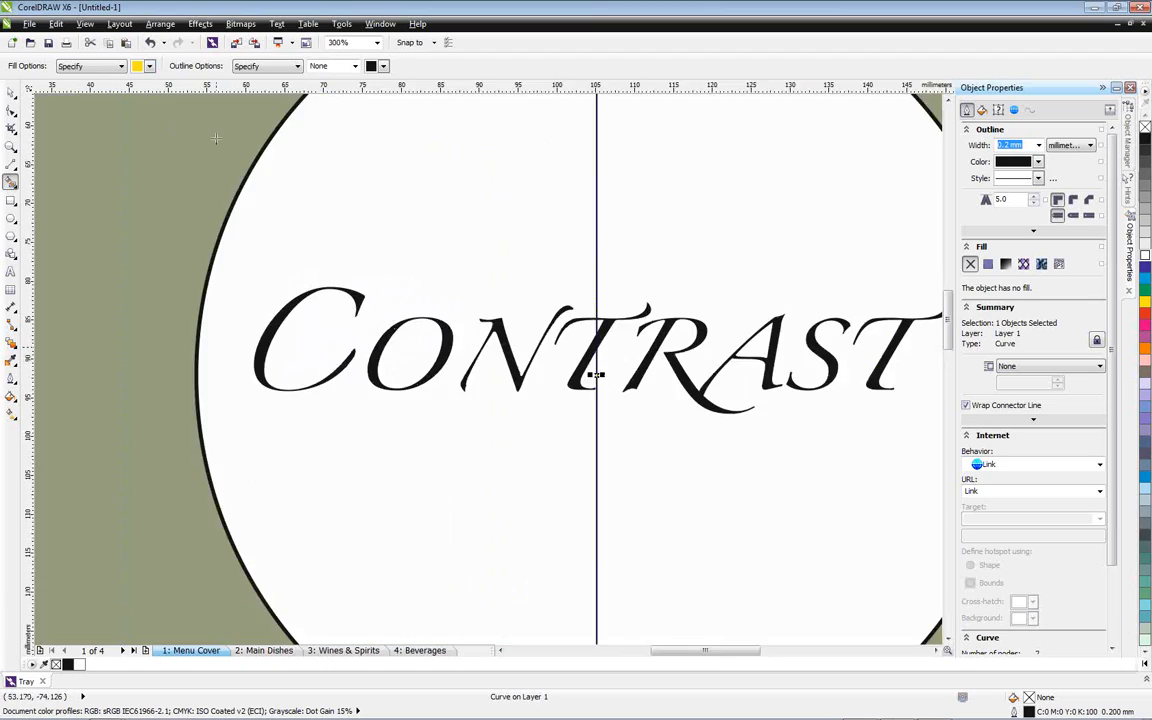
{"action": "left_click", "coordinate": [149, 66]}
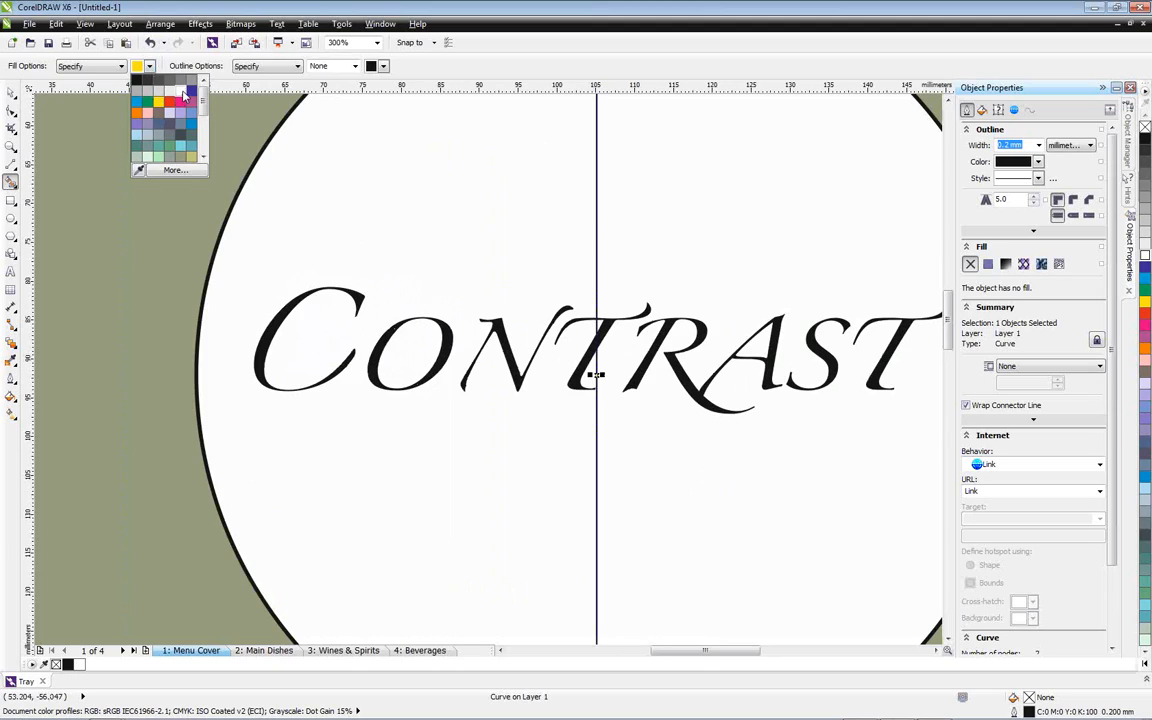
{"action": "left_click", "coordinate": [161, 93]}
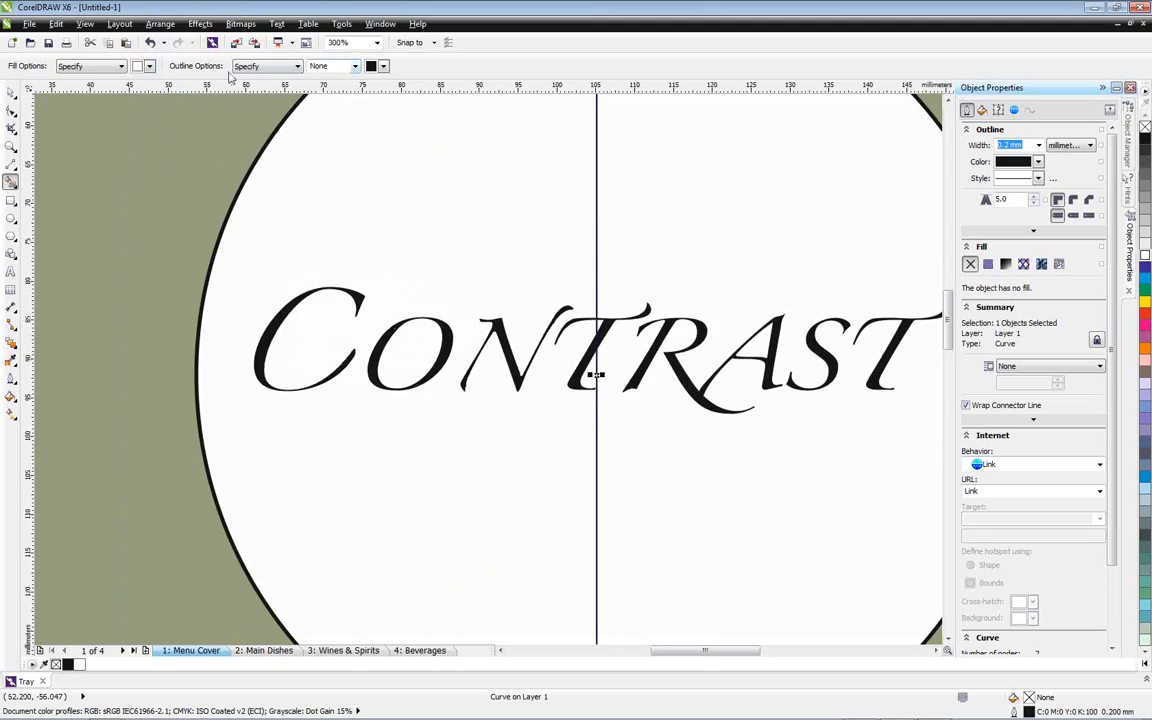
{"action": "left_click", "coordinate": [354, 67]}
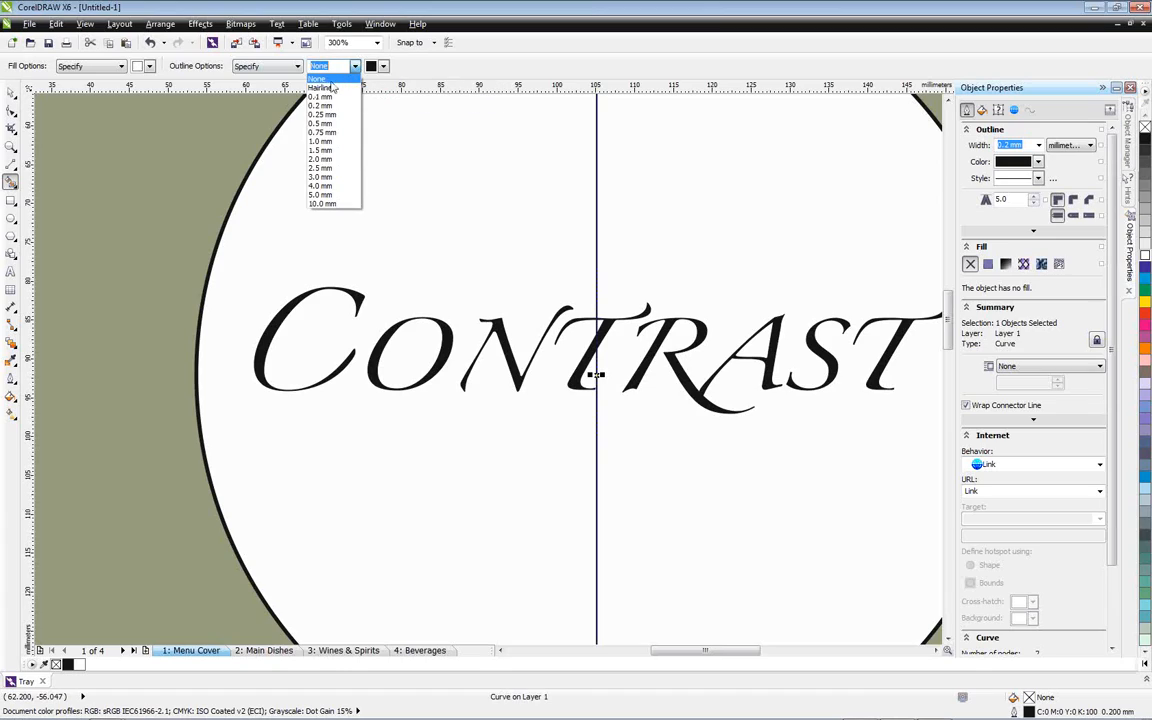
{"action": "left_click", "coordinate": [327, 80]}
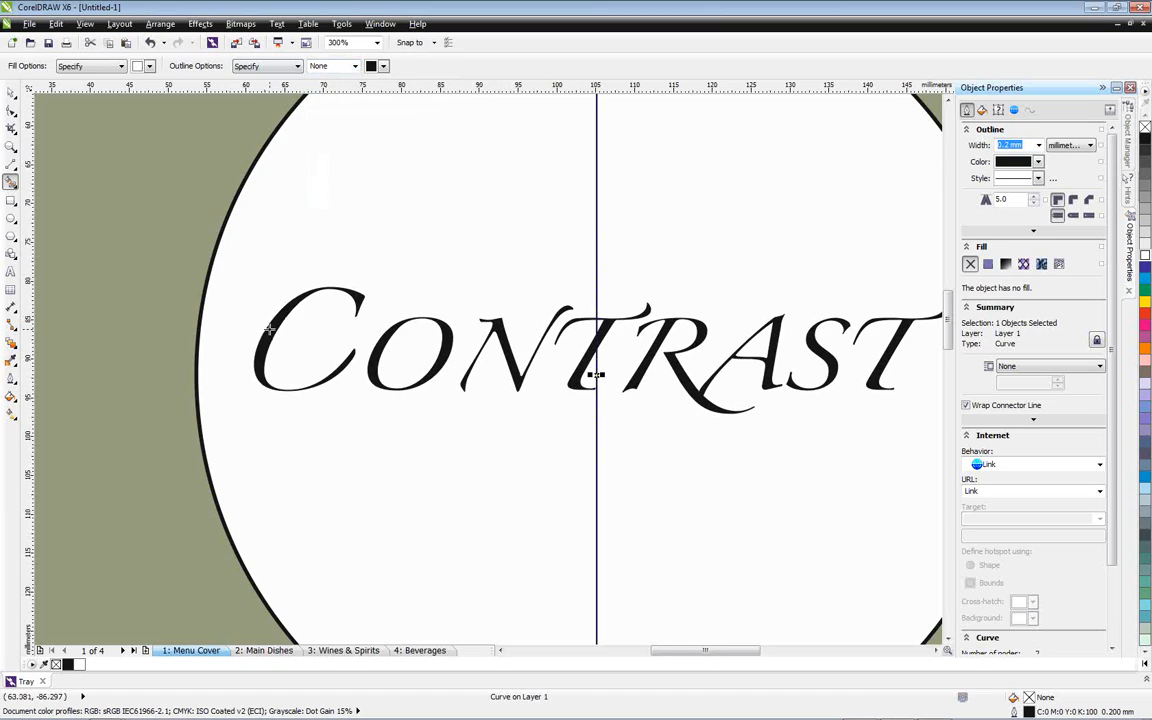
Smart-fill the letters C, O, N and the parts of the first T before the dividing line with white
{"action": "left_click", "coordinate": [268, 328]}
{"action": "left_click", "coordinate": [408, 340]}
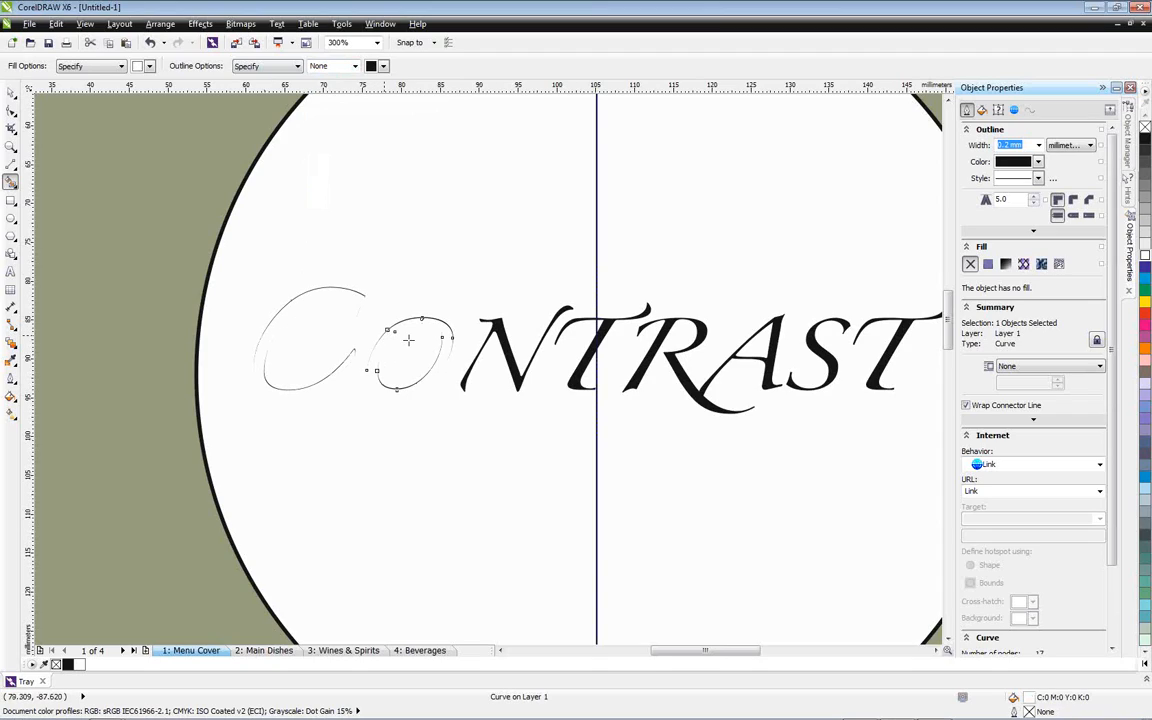
{"action": "left_click", "coordinate": [478, 318]}
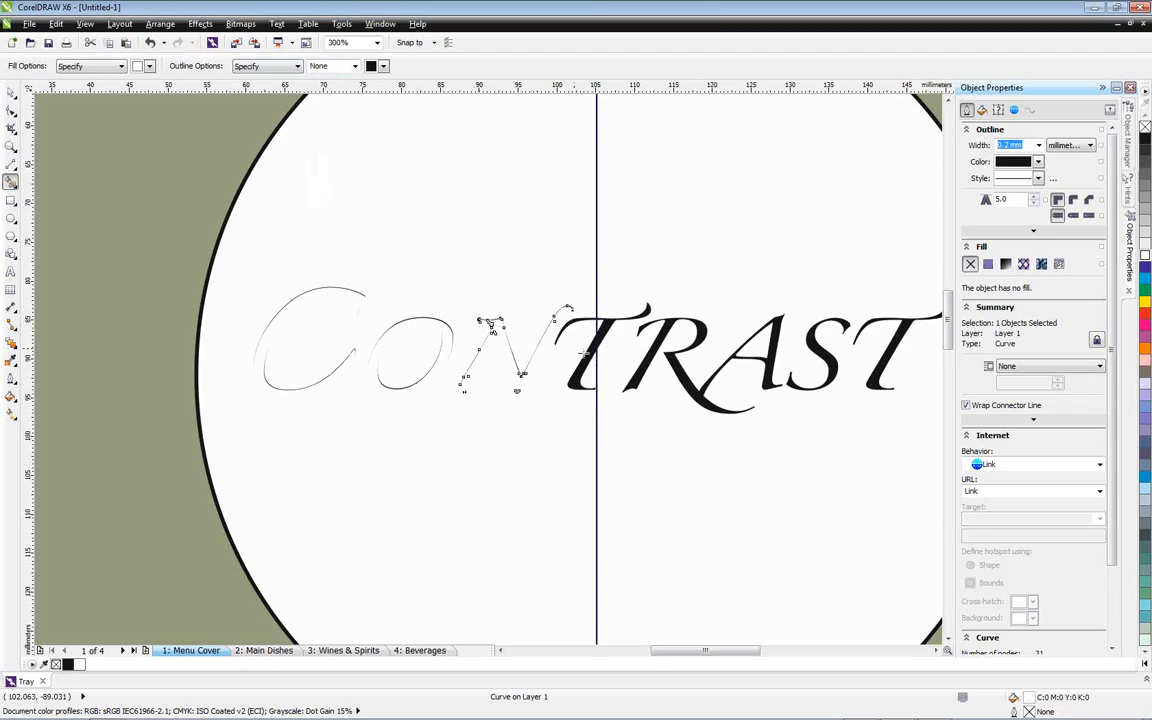
{"action": "left_click", "coordinate": [570, 320]}
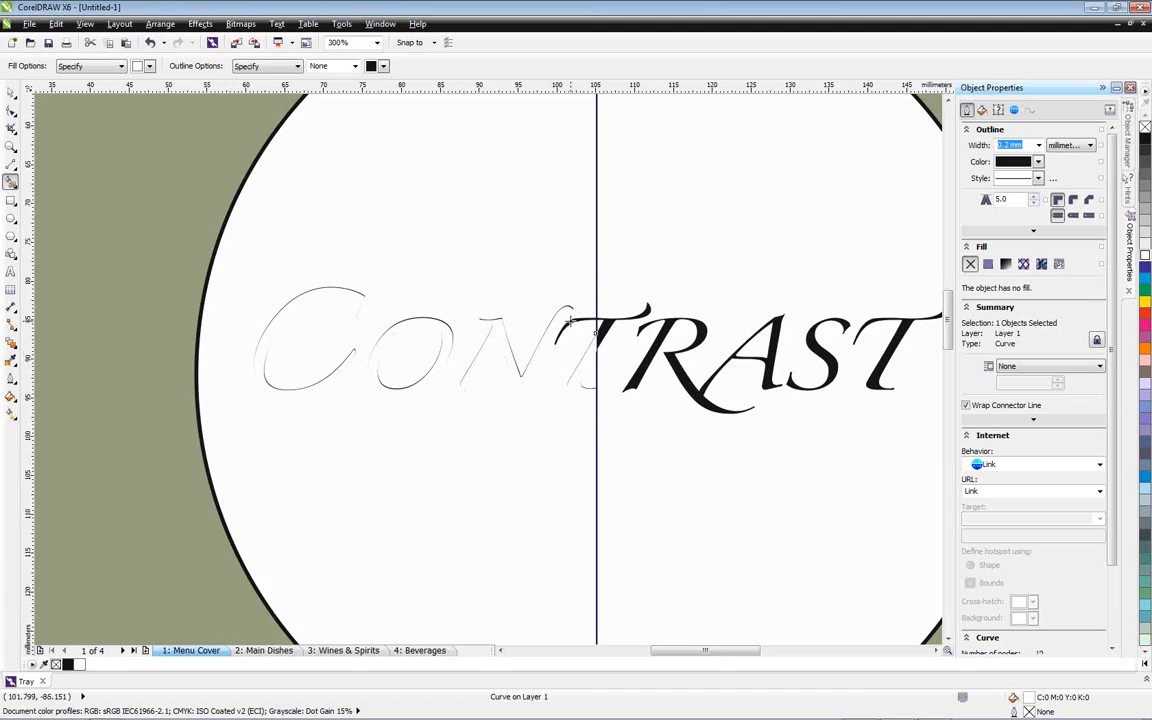
{"action": "left_click", "coordinate": [570, 321]}
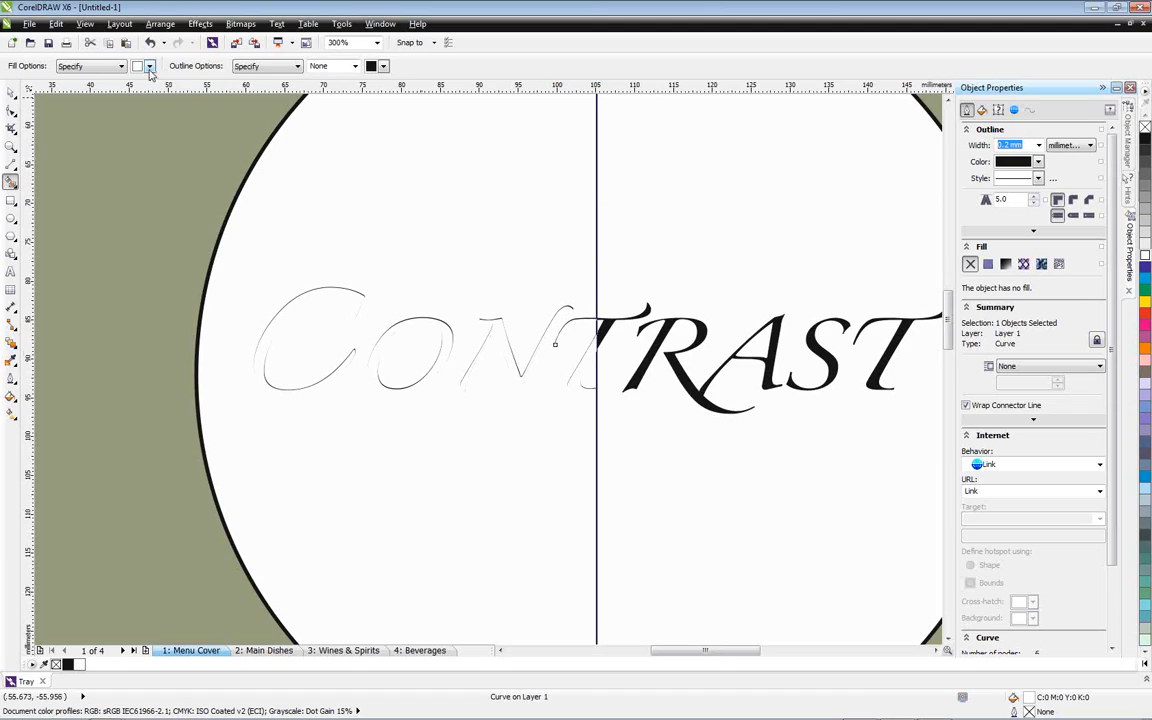
Smart-fill the inside of the O and the circle's left half with black, and clear the selection
{"action": "left_click", "coordinate": [149, 66]}
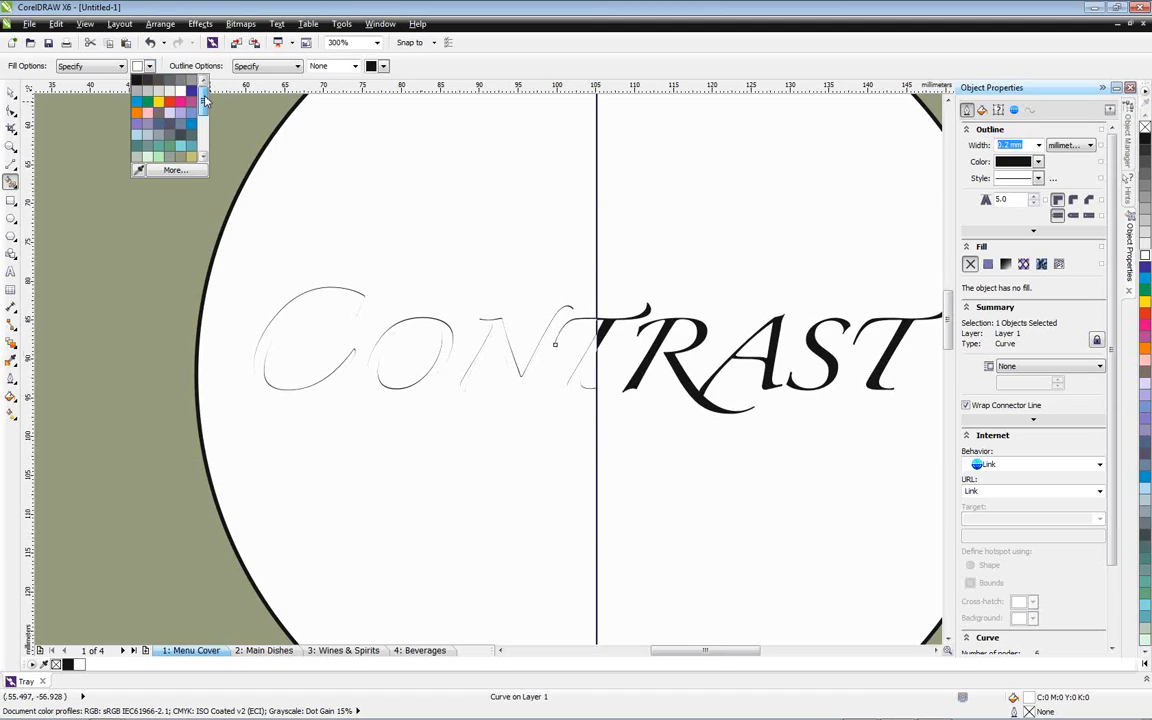
{"action": "left_click", "coordinate": [137, 79]}
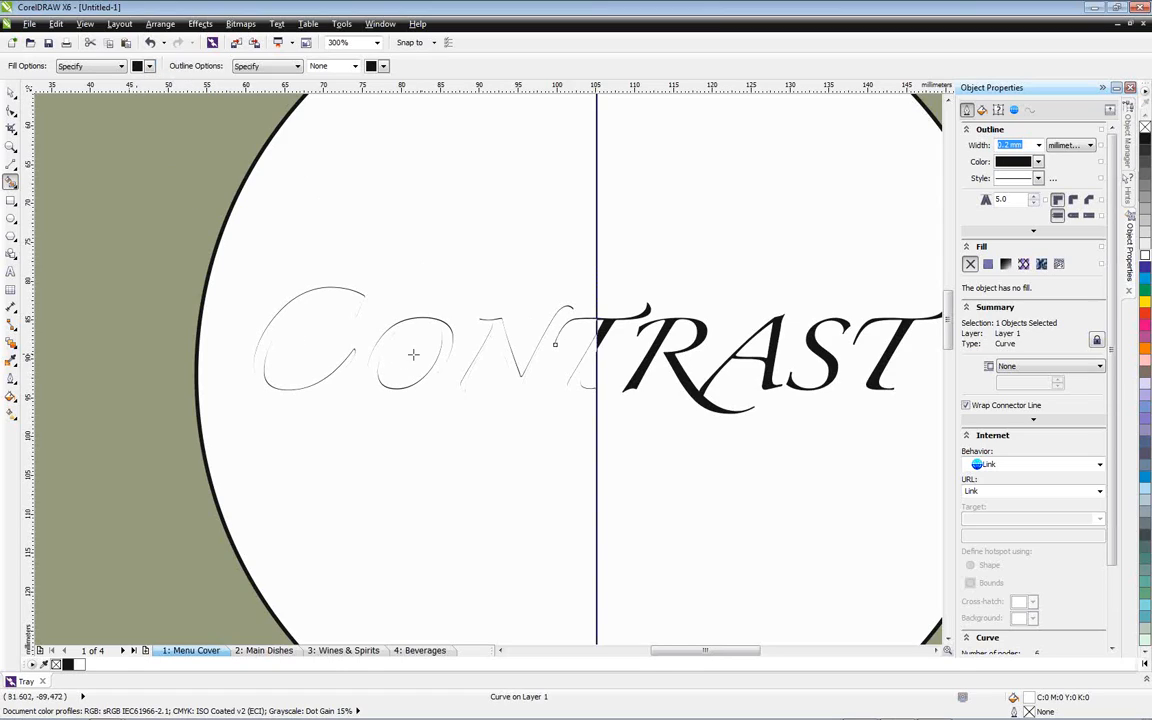
{"action": "left_click", "coordinate": [413, 353]}
{"action": "left_click", "coordinate": [452, 260]}
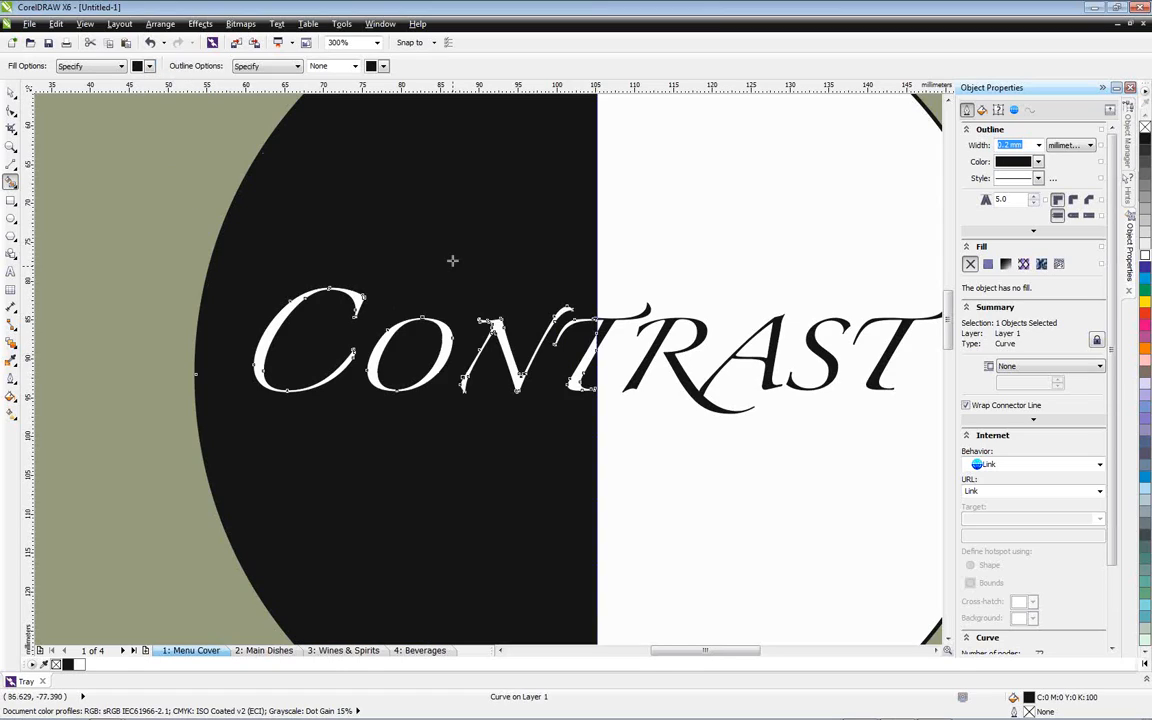
{"action": "left_click", "coordinate": [11, 92]}
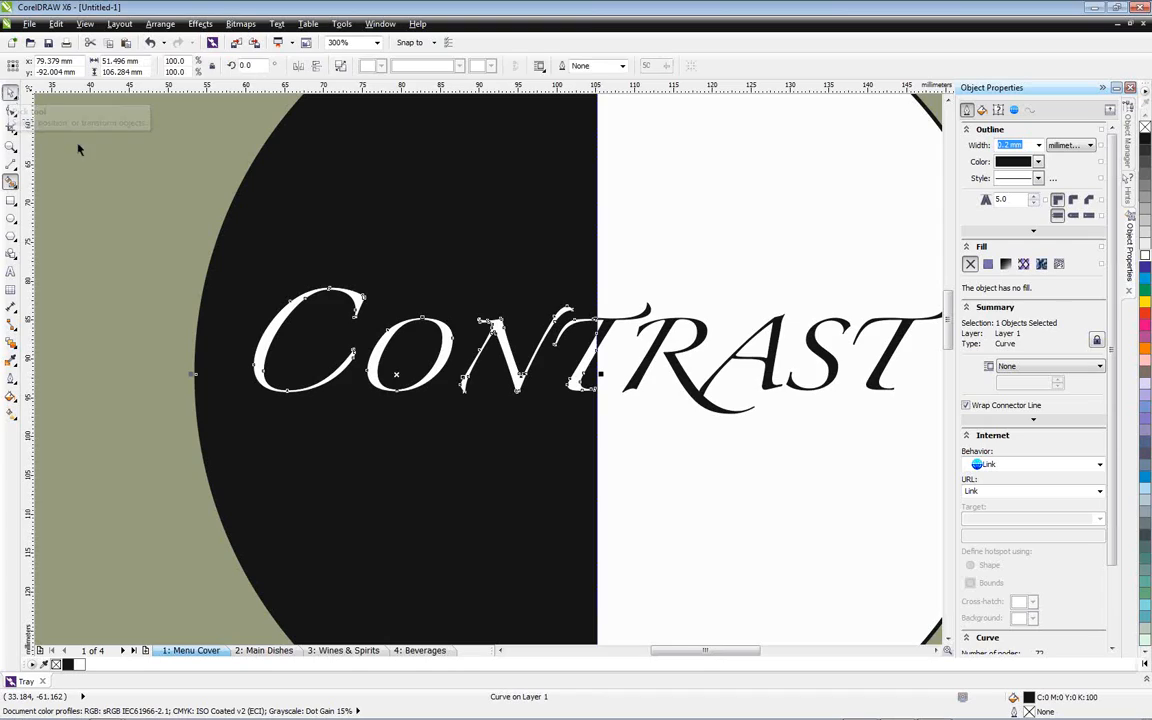
{"action": "key", "text": "Escape"}
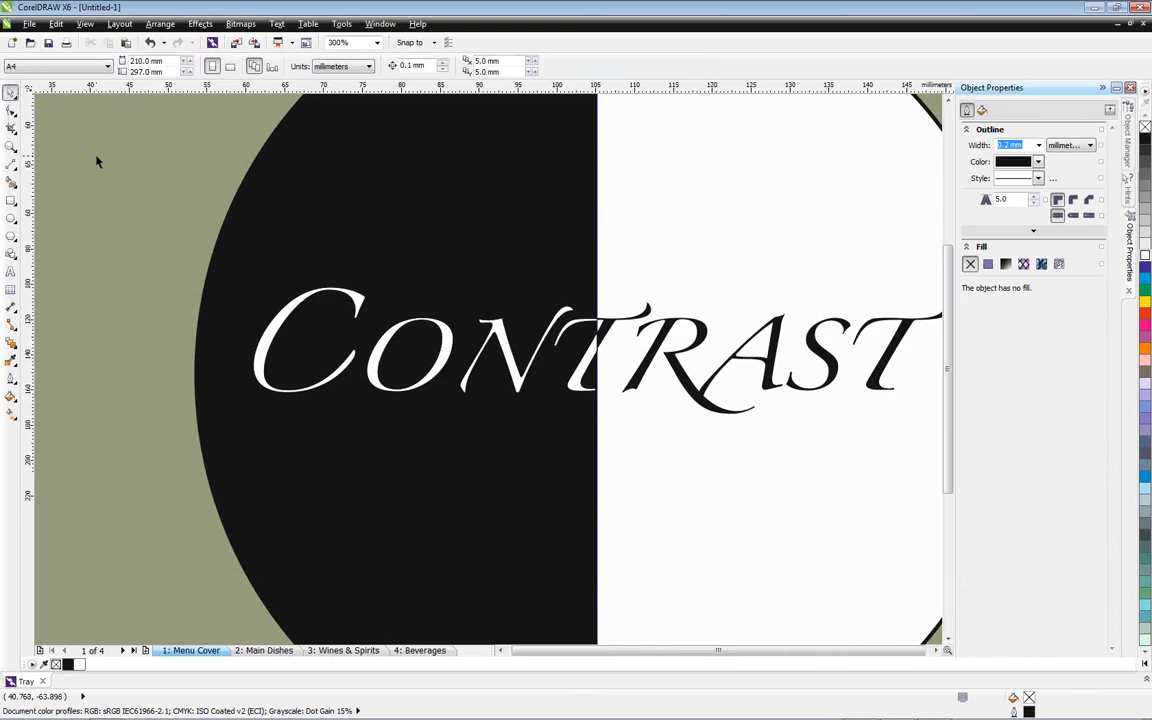
Hide the guidelines and delete the vertical dividing line that crosses the circle
{"action": "key", "text": "shift+F4"}
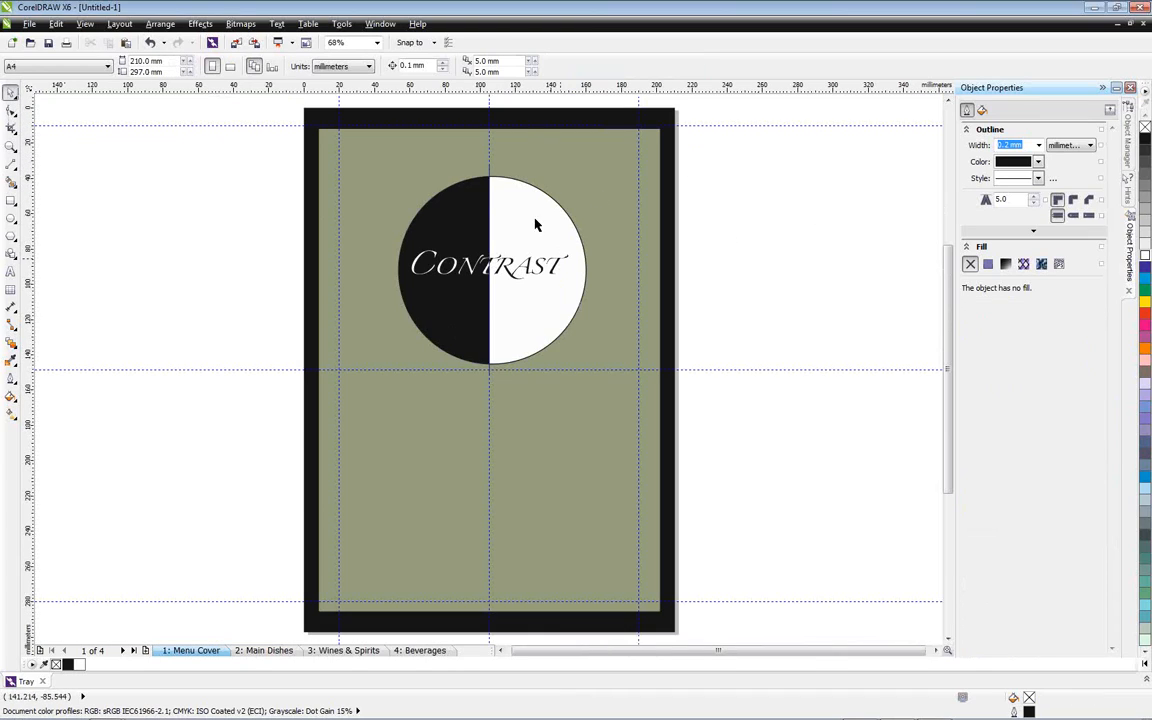
{"action": "key", "text": "ctrl+semicolon"}
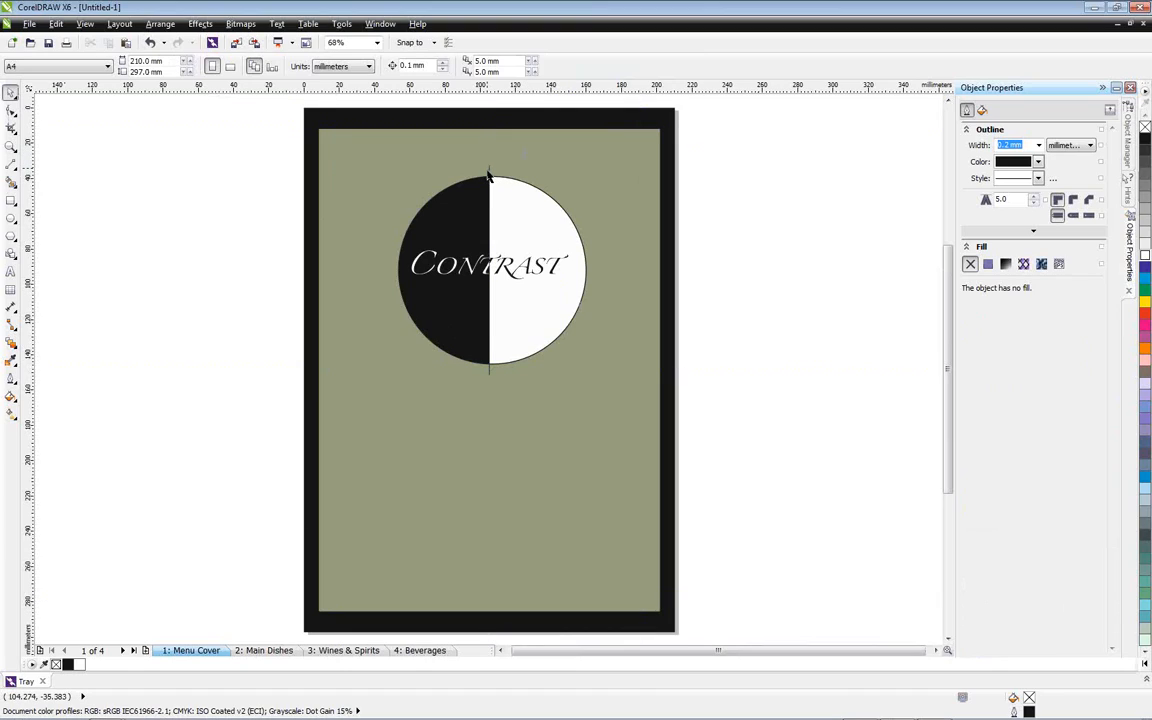
{"action": "left_click", "coordinate": [489, 174]}
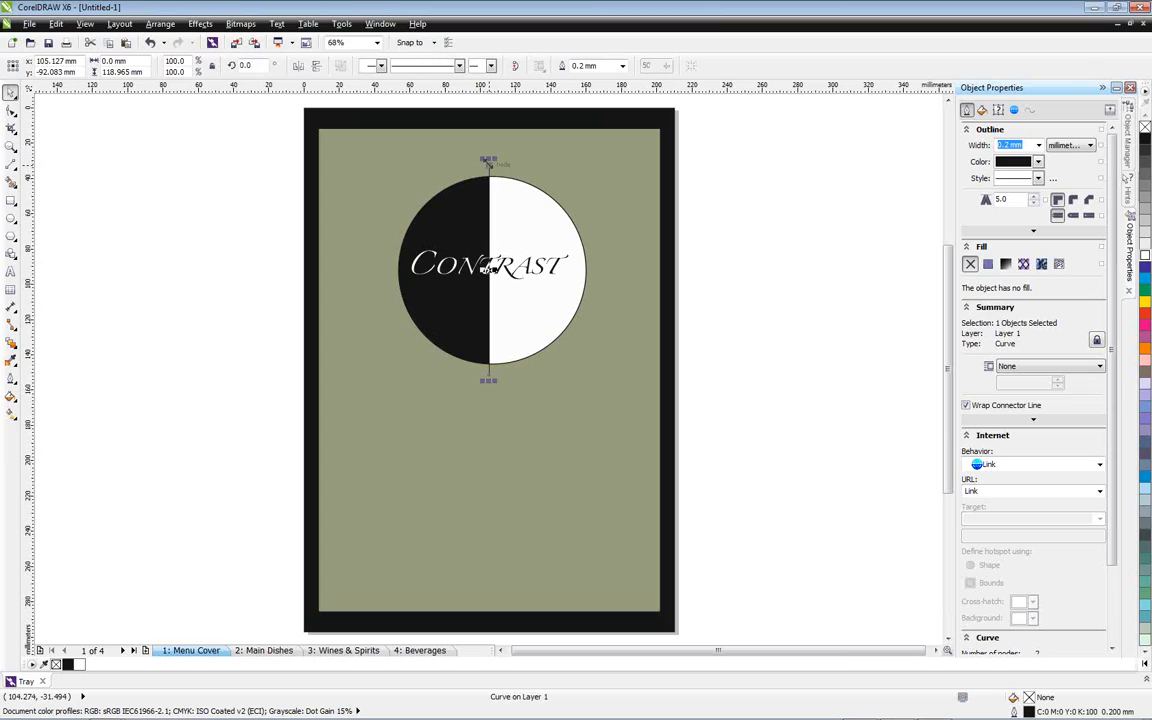
{"action": "key", "text": "Escape"}
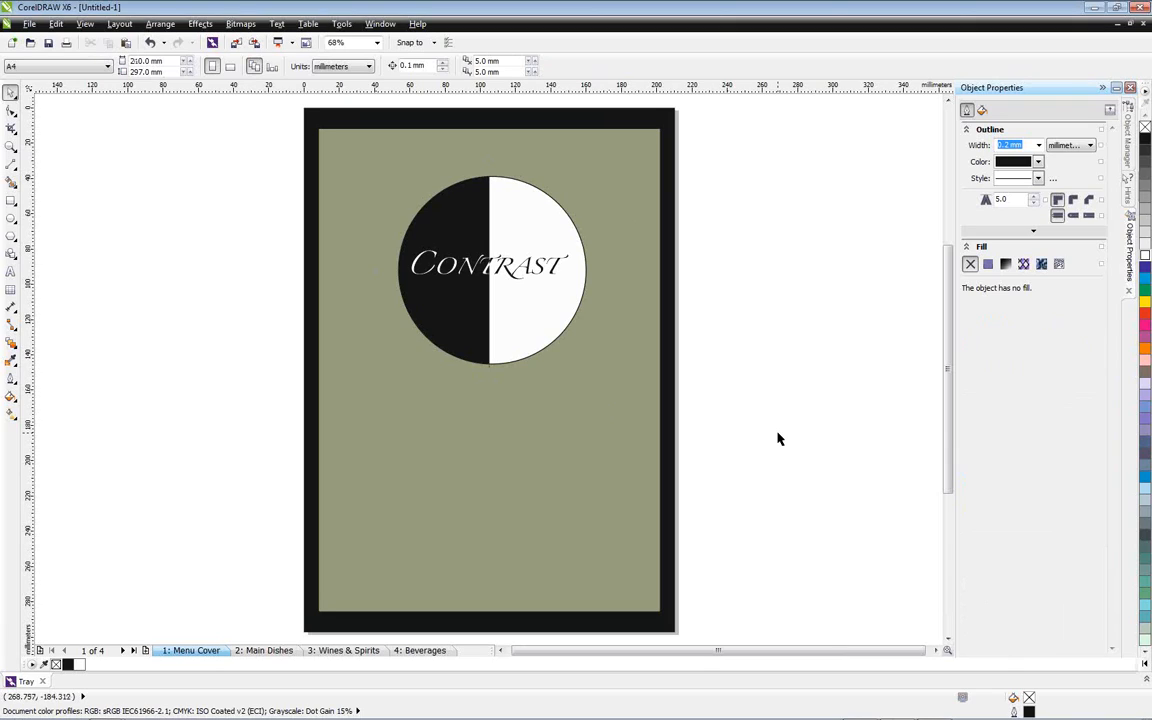
Add the two-line artistic text "Fine Wining & Dining" / "in the Heart of the City" beside the page
{"action": "left_click", "coordinate": [10, 271]}
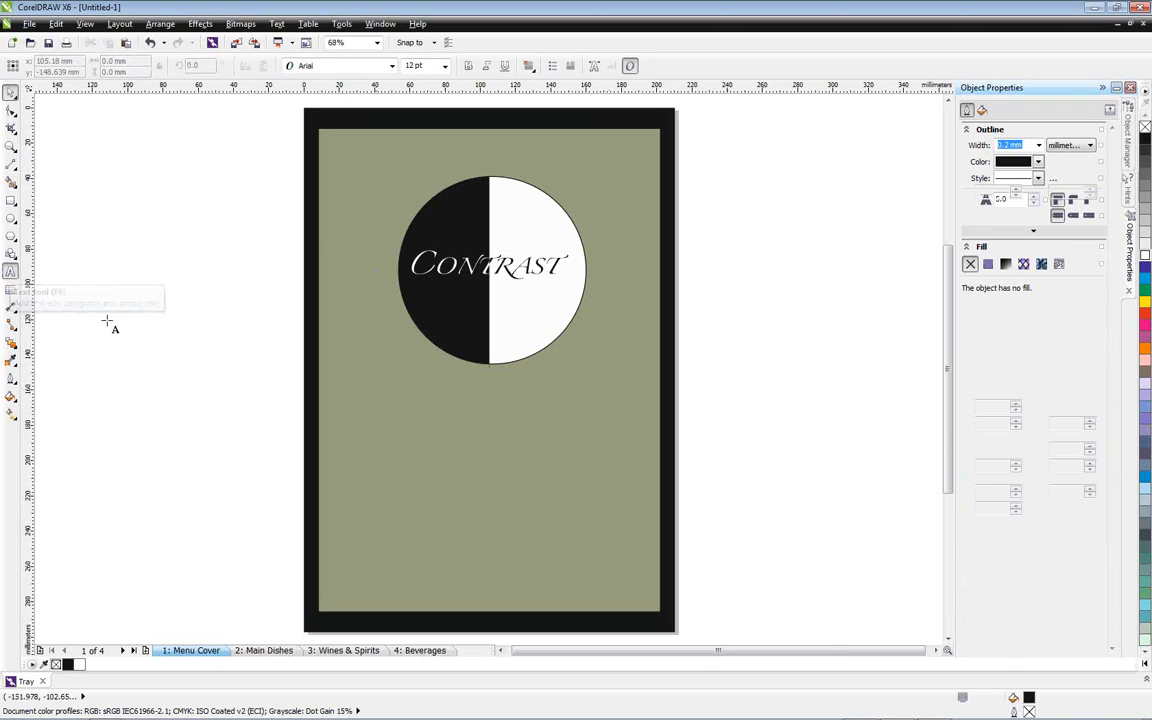
{"action": "left_click", "coordinate": [98, 341]}
{"action": "type", "text": "Fine Wining & Dining"}
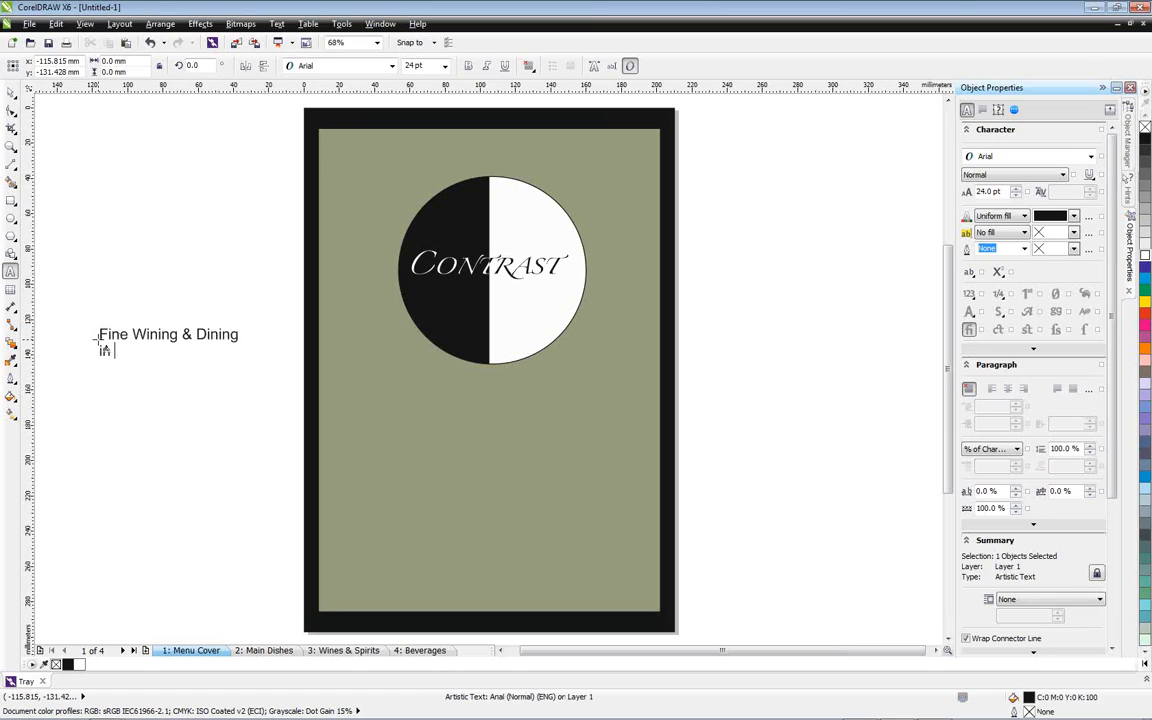
{"action": "type", "text": "Heart of th"}
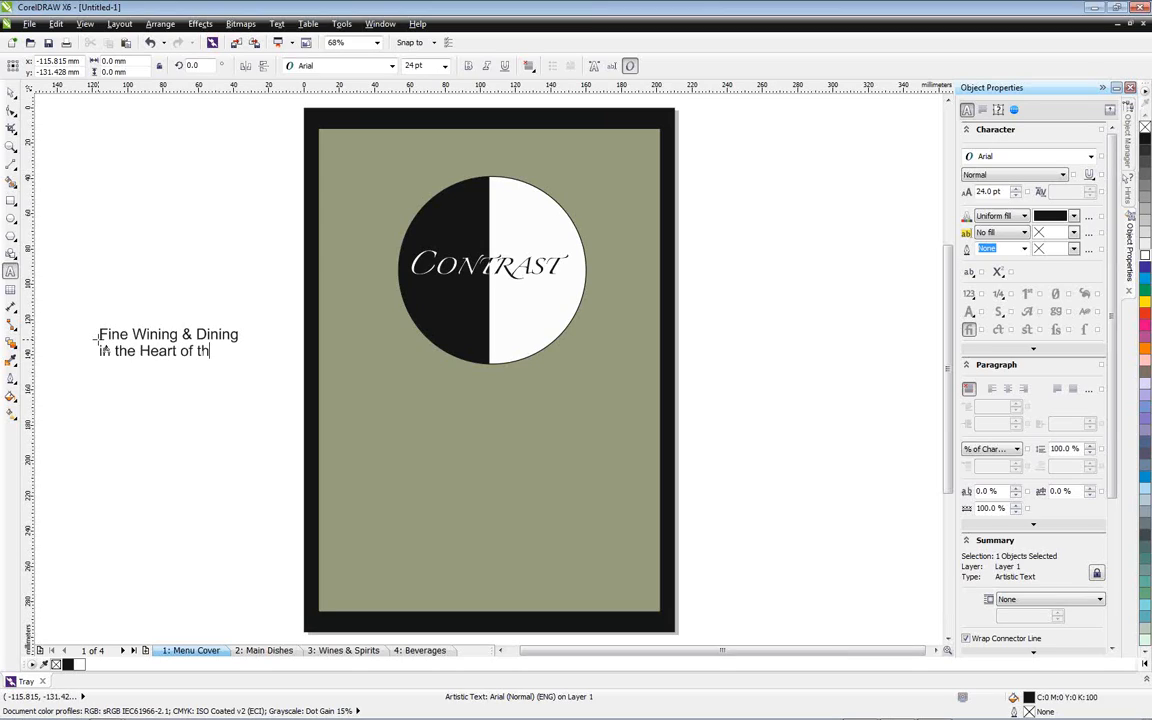
{"action": "type", "text": "e City"}
{"action": "left_click", "coordinate": [10, 92]}
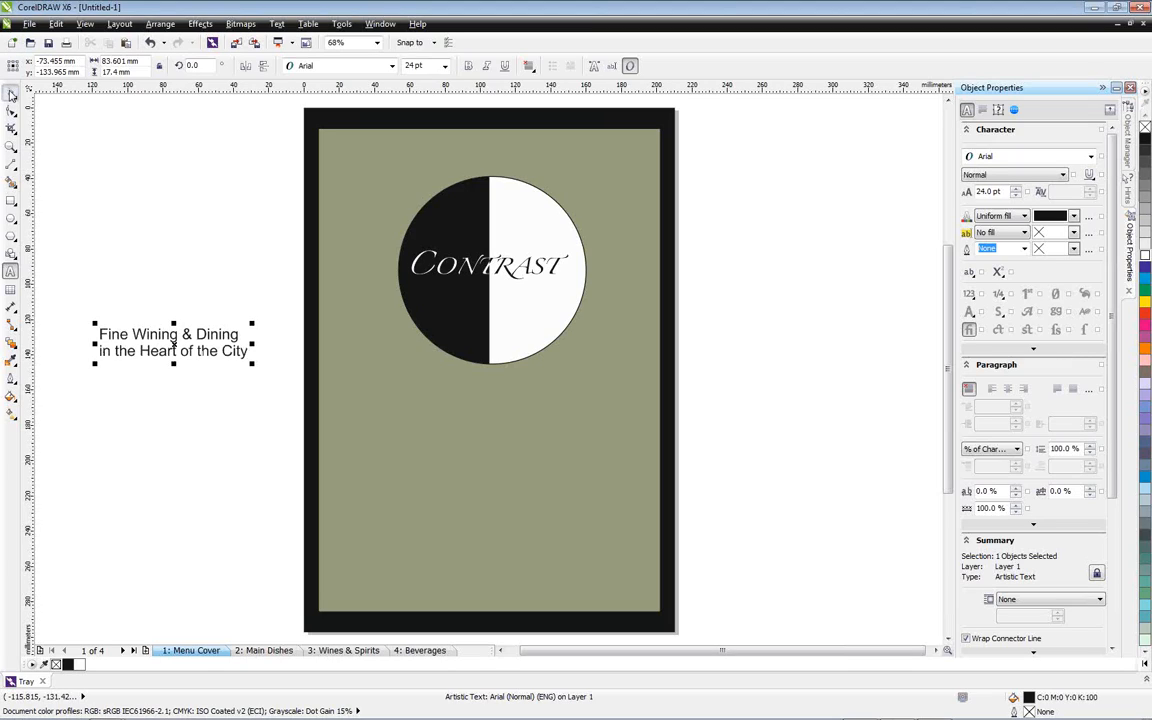
Move the tagline below the circle, show the guidelines again and centre the text on the vertical guideline
{"action": "left_click_drag", "start_coordinate": [186, 362], "coordinate": [484, 425]}
{"action": "key", "text": "ctrl+semicolon"}
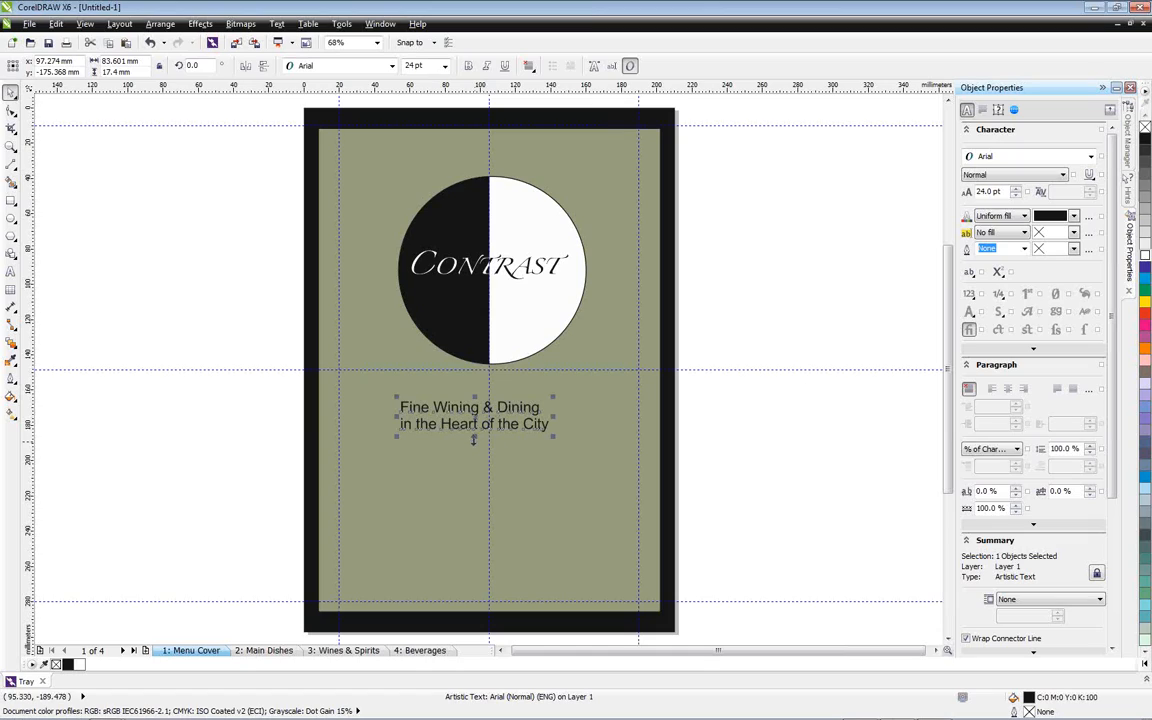
{"action": "left_click_drag", "start_coordinate": [477, 416], "coordinate": [494, 418]}
Change the tagline's font to Frutiger Serif LT Pro Medium
{"action": "scroll", "coordinate": [500, 426], "scroll_direction": "up", "scroll_amount": 3}
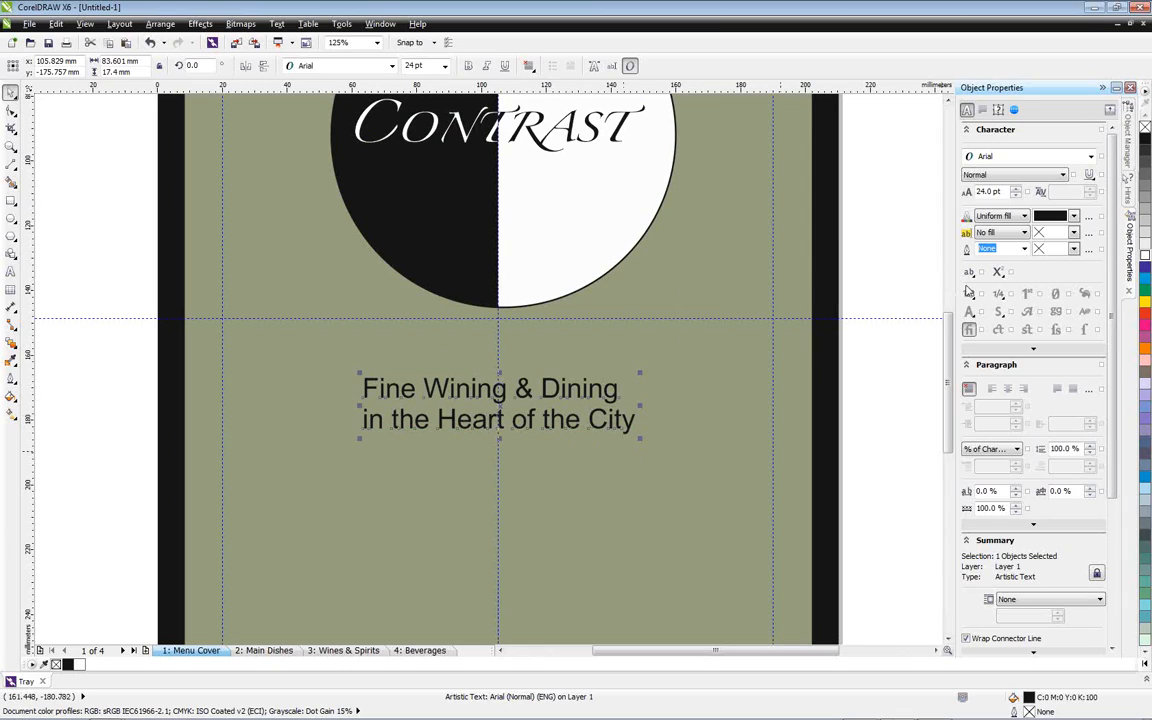
{"action": "left_click", "coordinate": [1091, 160]}
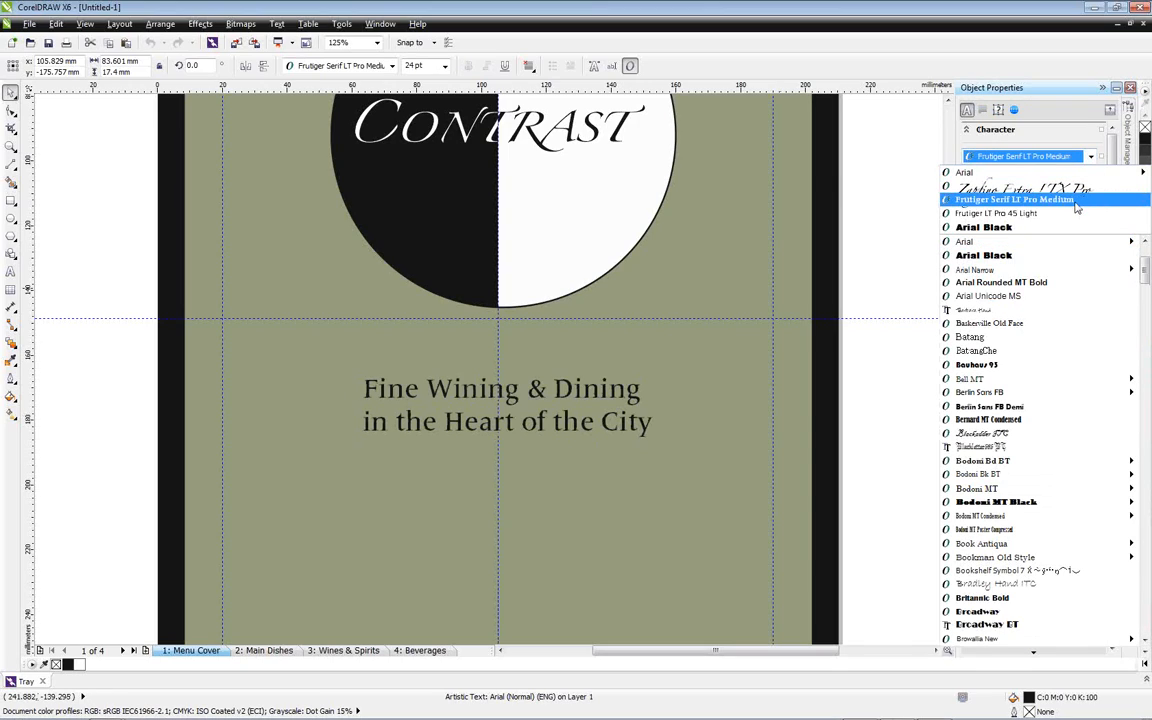
{"action": "left_click", "coordinate": [1075, 202]}
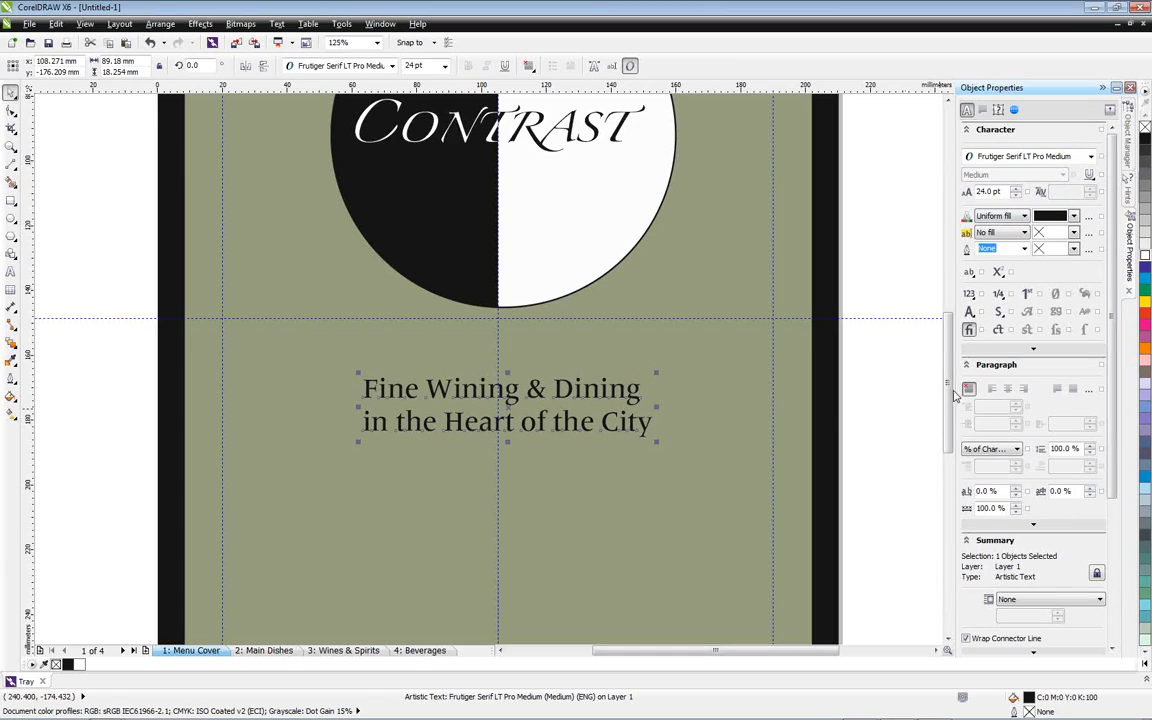
Centre-align the tagline's two lines and set its character spacing to 64%
{"action": "left_click", "coordinate": [1008, 392]}
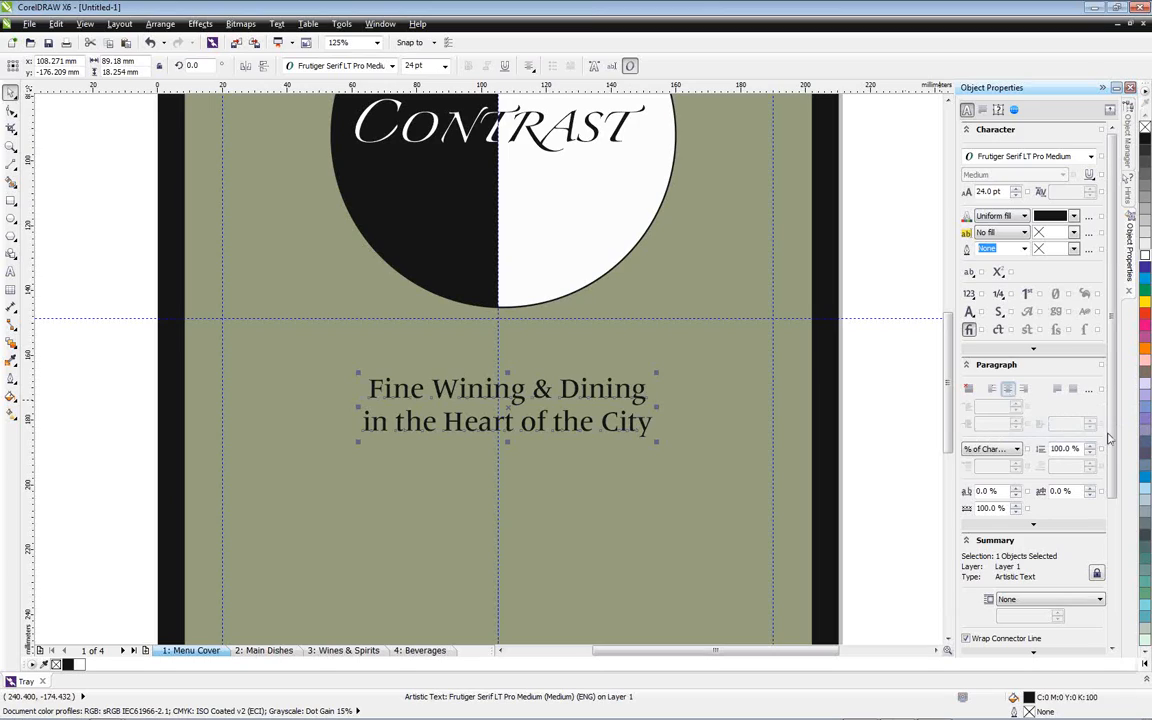
{"action": "scroll", "coordinate": [1040, 438], "scroll_direction": "down", "scroll_amount": 3}
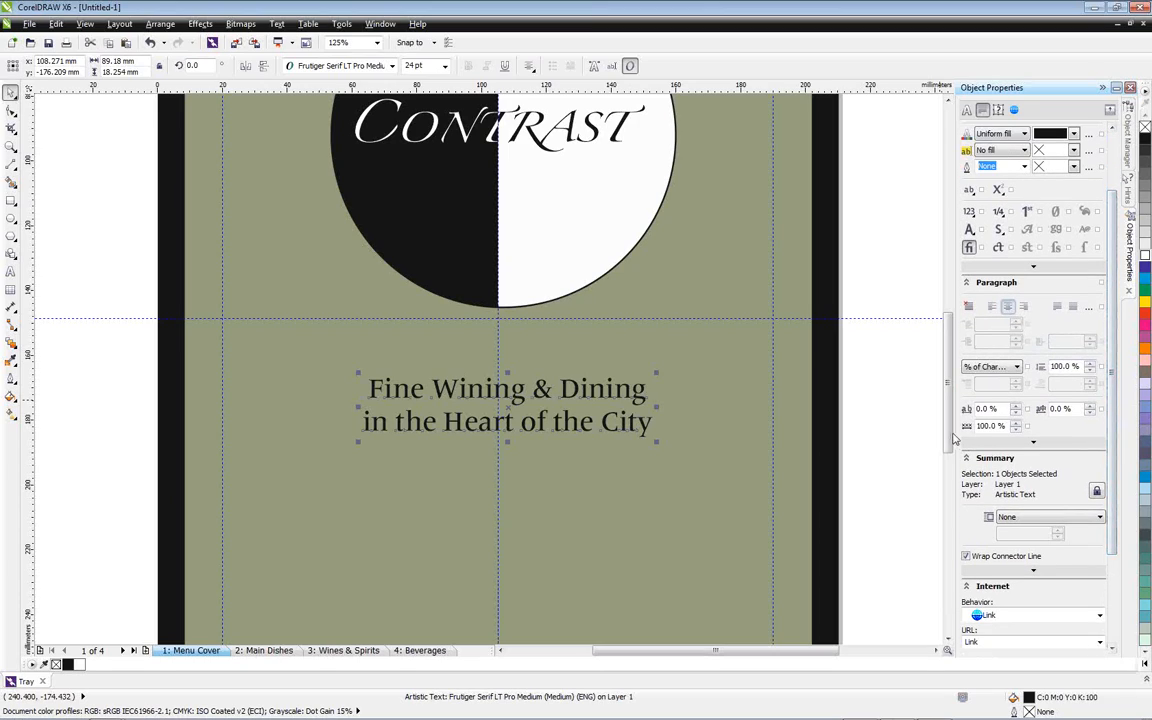
{"action": "left_click_drag", "start_coordinate": [1015, 408], "coordinate": [1015, 367]}
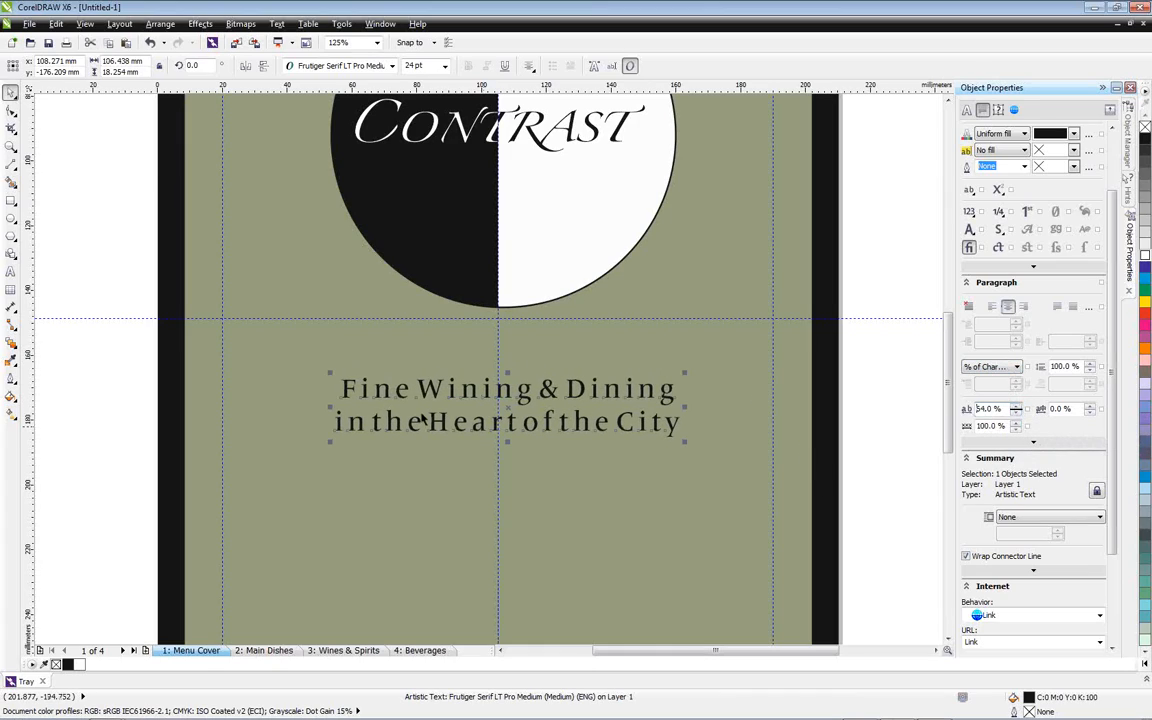
Apply Stylistic Set 1 to "Fine Wining & Dining" and keep the Original style for "in the Heart of the City"
{"action": "left_click", "coordinate": [10, 270]}
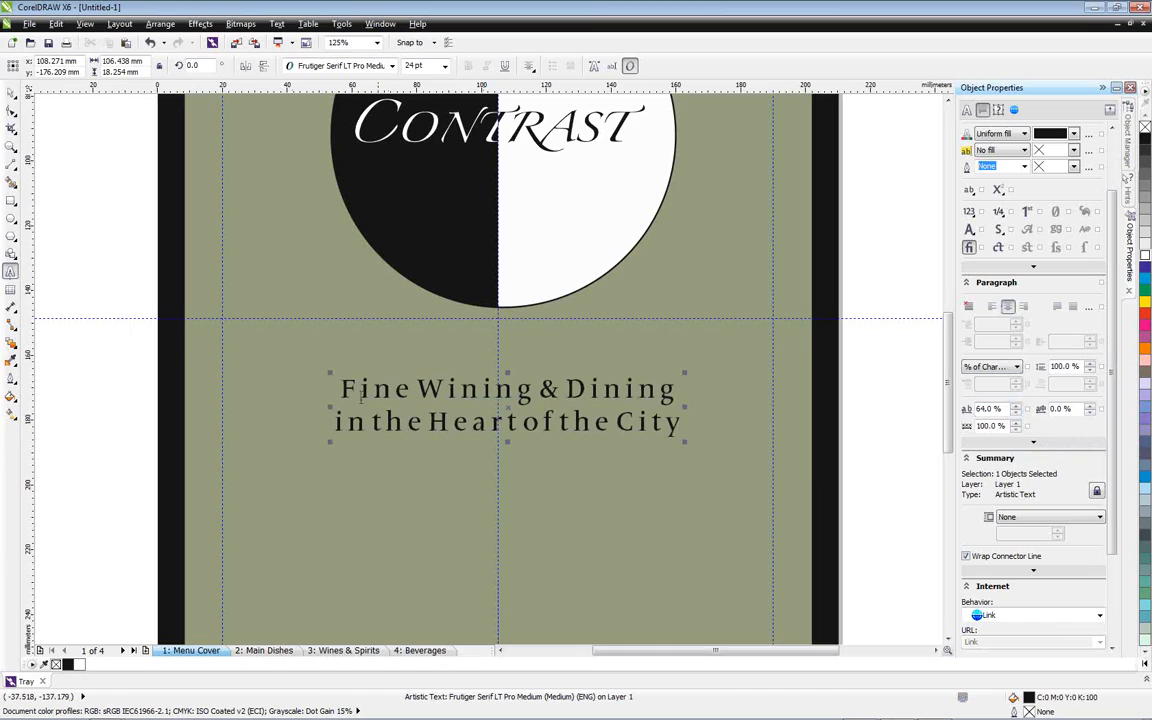
{"action": "left_click_drag", "start_coordinate": [341, 389], "coordinate": [679, 395]}
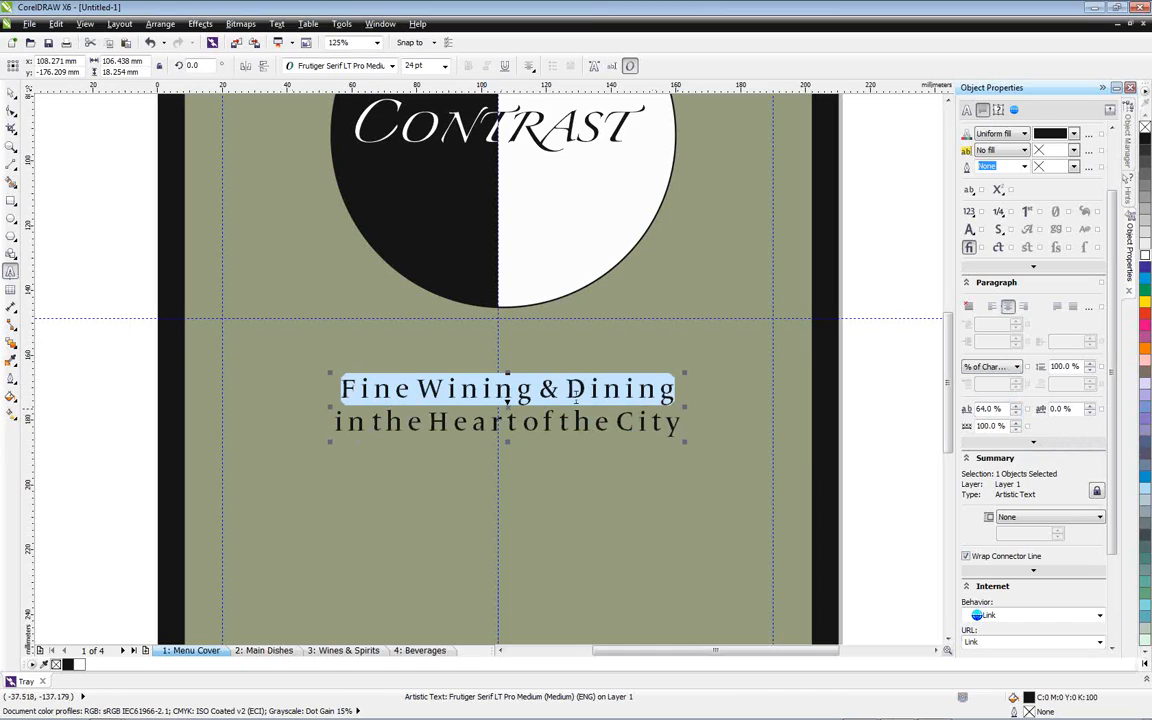
{"action": "left_click", "coordinate": [509, 404]}
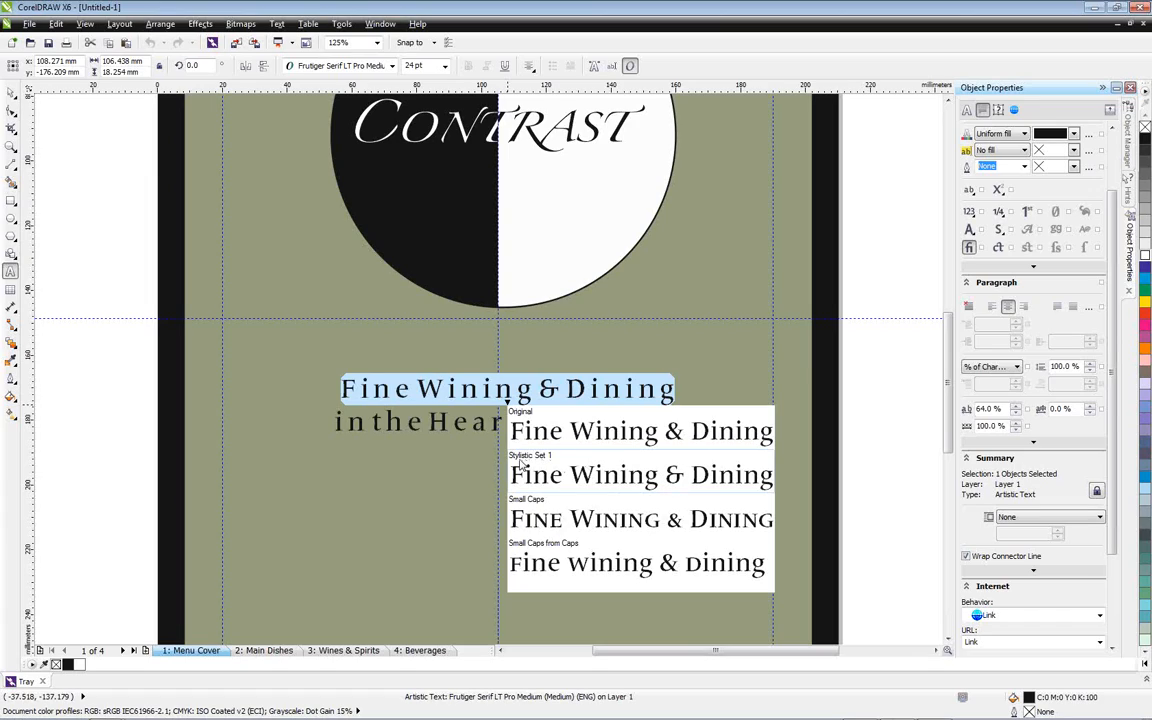
{"action": "left_click", "coordinate": [650, 480]}
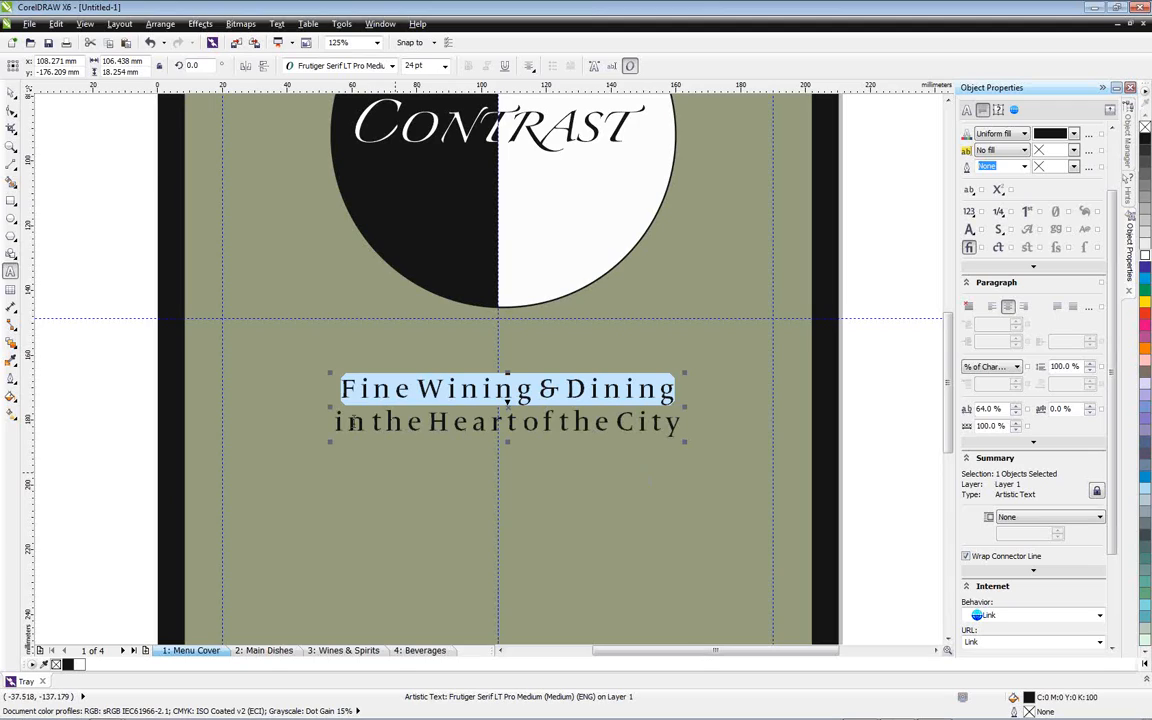
{"action": "left_click_drag", "start_coordinate": [335, 422], "coordinate": [681, 424]}
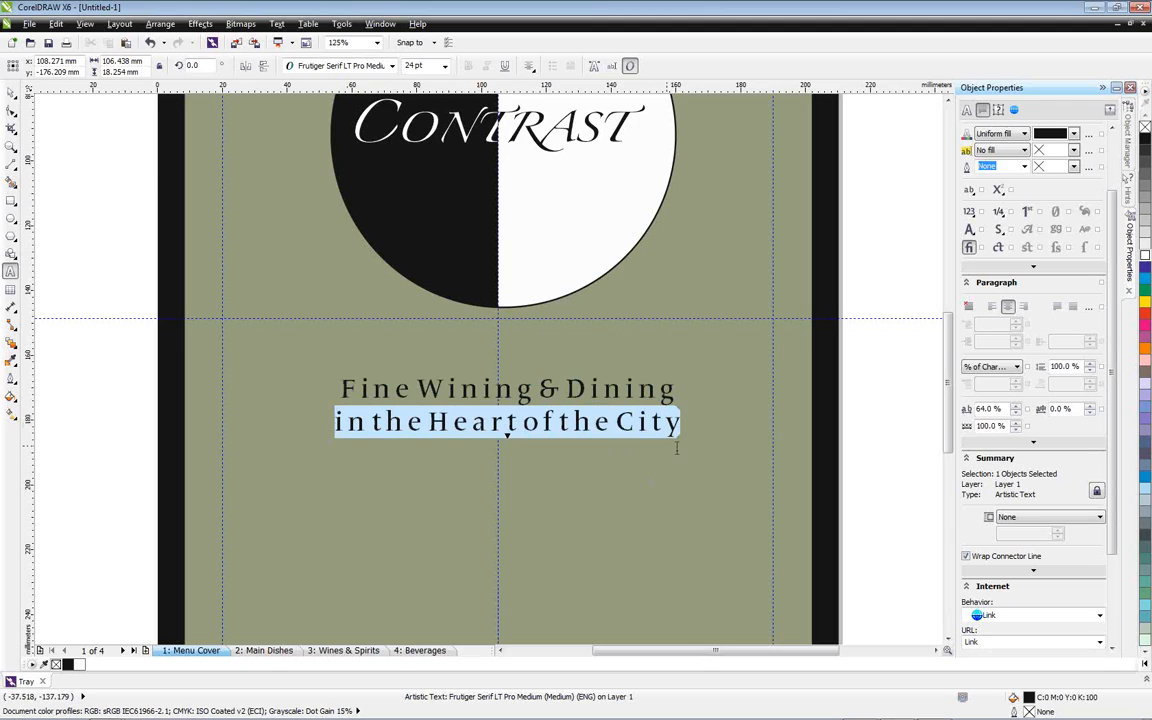
{"action": "left_click", "coordinate": [508, 441]}
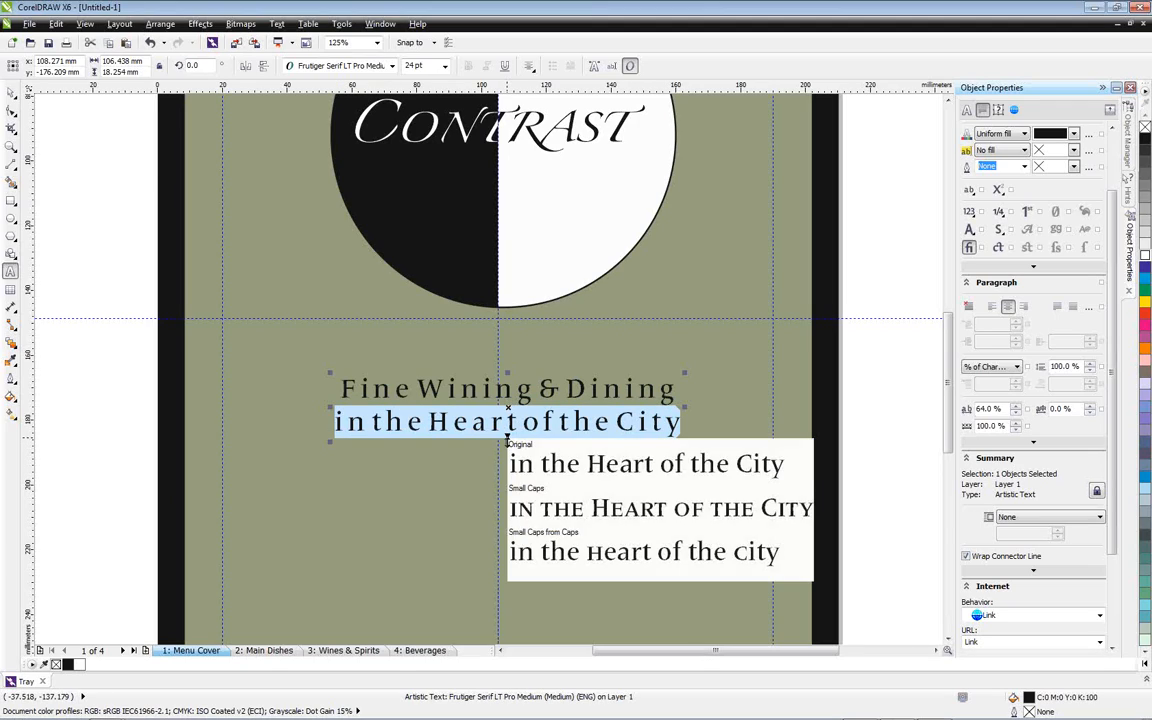
{"action": "left_click", "coordinate": [590, 472]}
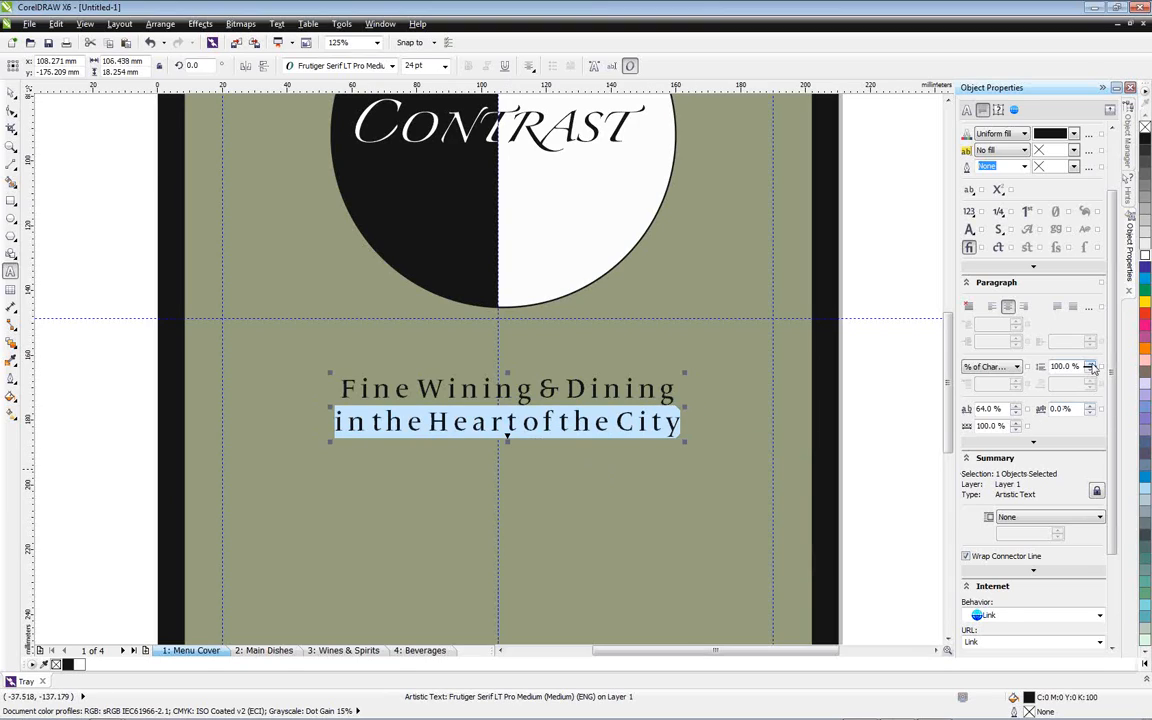
Set the tagline's line spacing to 134% and re-centre the text block on the vertical guideline
{"action": "left_click_drag", "start_coordinate": [1093, 368], "coordinate": [1088, 326]}
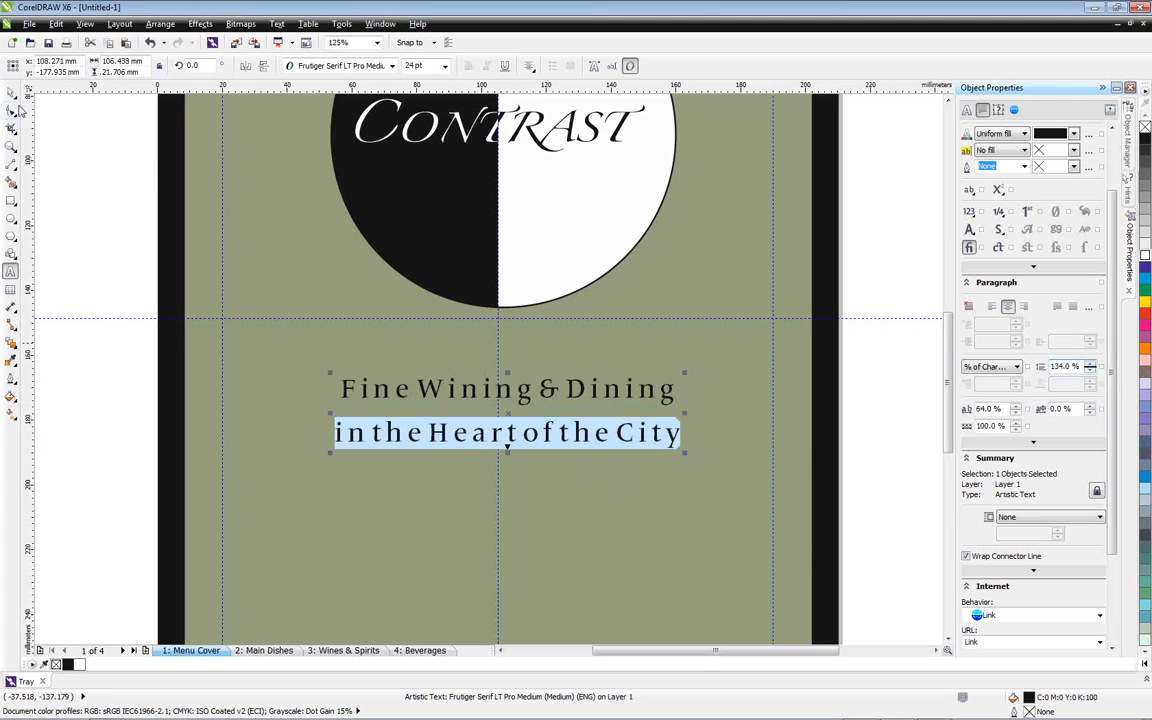
{"action": "left_click", "coordinate": [11, 91]}
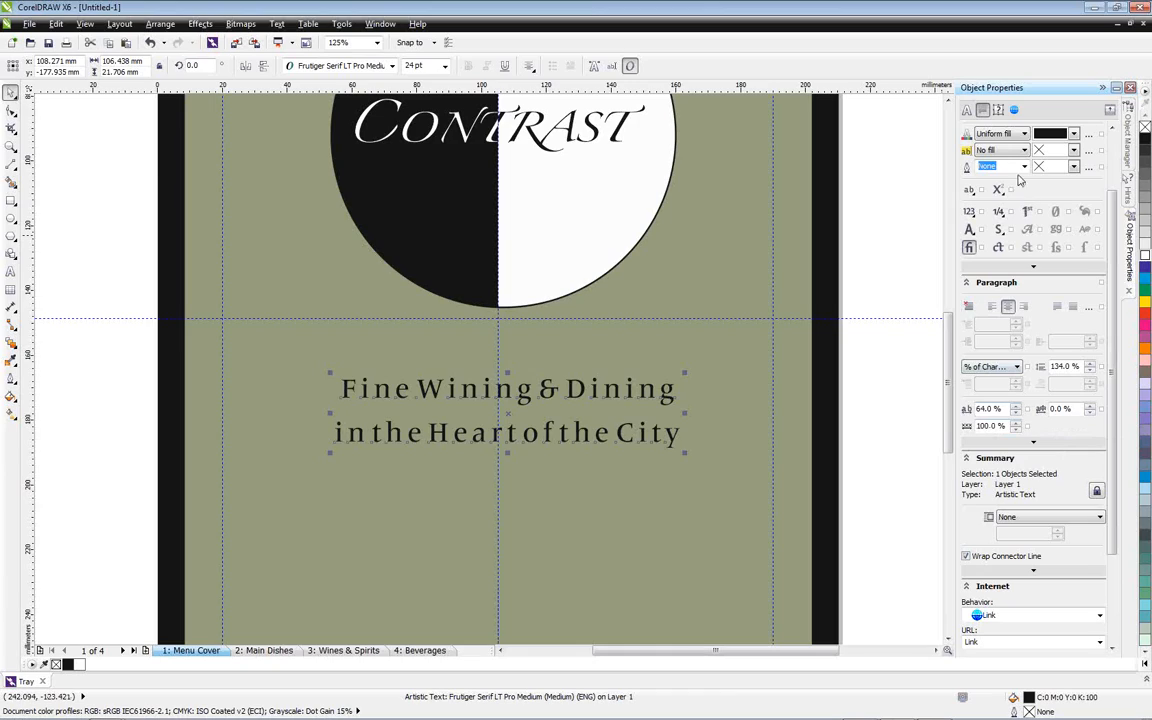
{"action": "left_click_drag", "start_coordinate": [508, 414], "coordinate": [497, 415]}
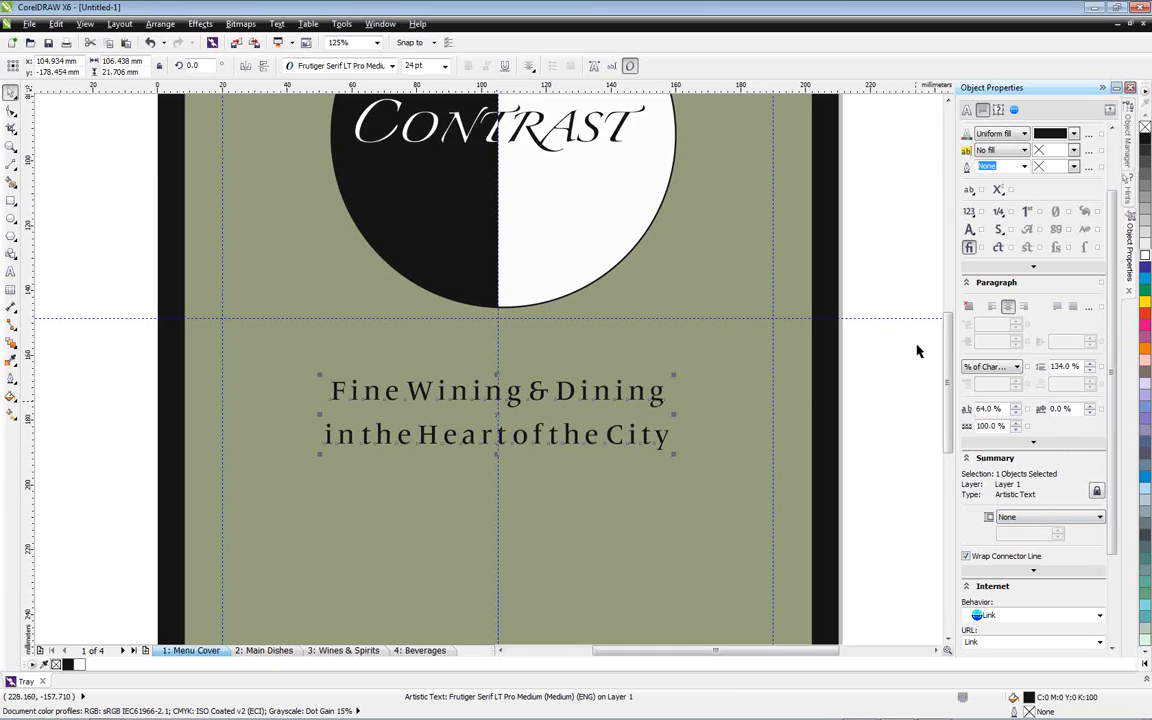
Add the artistic text "Ottawa - London - Munich - Taipei" in the lower part of the cover
{"action": "left_click_drag", "start_coordinate": [945, 346], "coordinate": [937, 386]}
{"action": "left_click", "coordinate": [111, 330]}
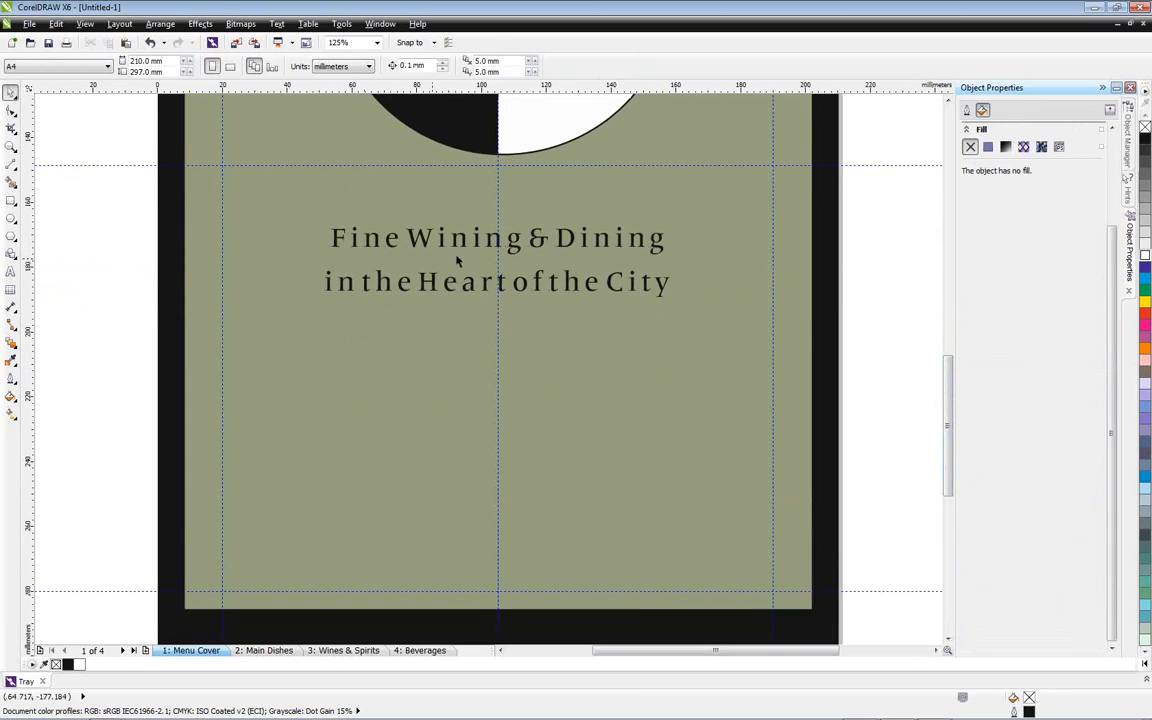
{"action": "left_click", "coordinate": [11, 270]}
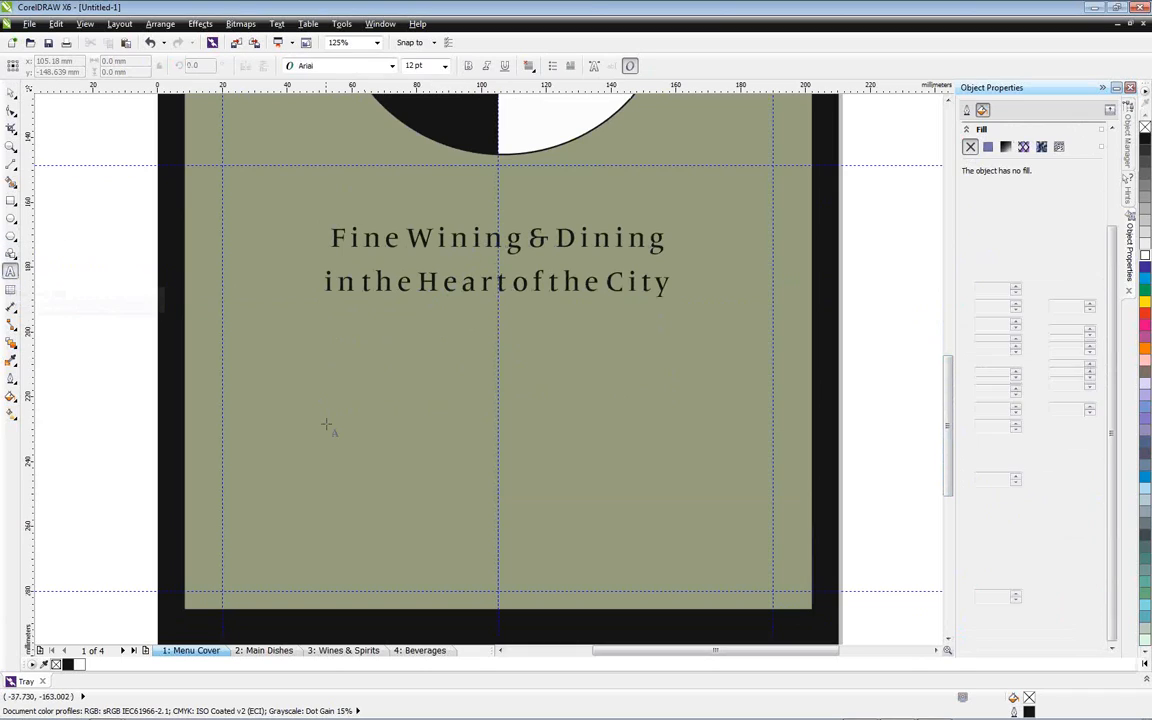
{"action": "type", "text": "O"}
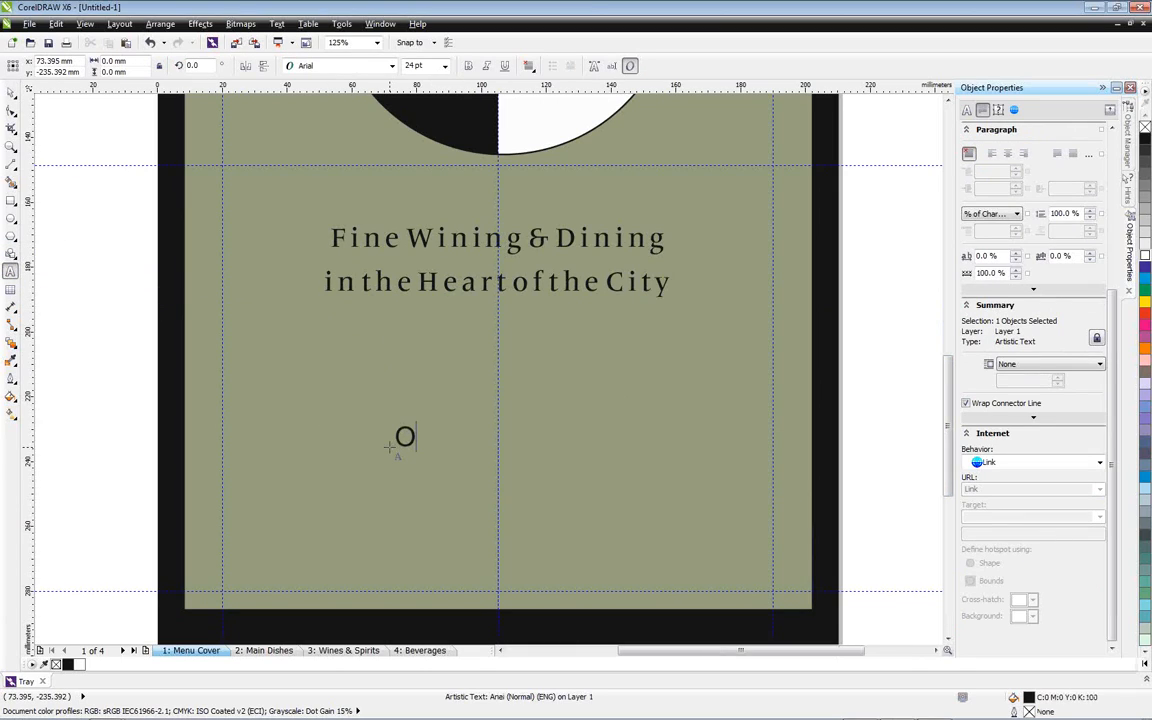
{"action": "type", "text": "ttawa - London"}
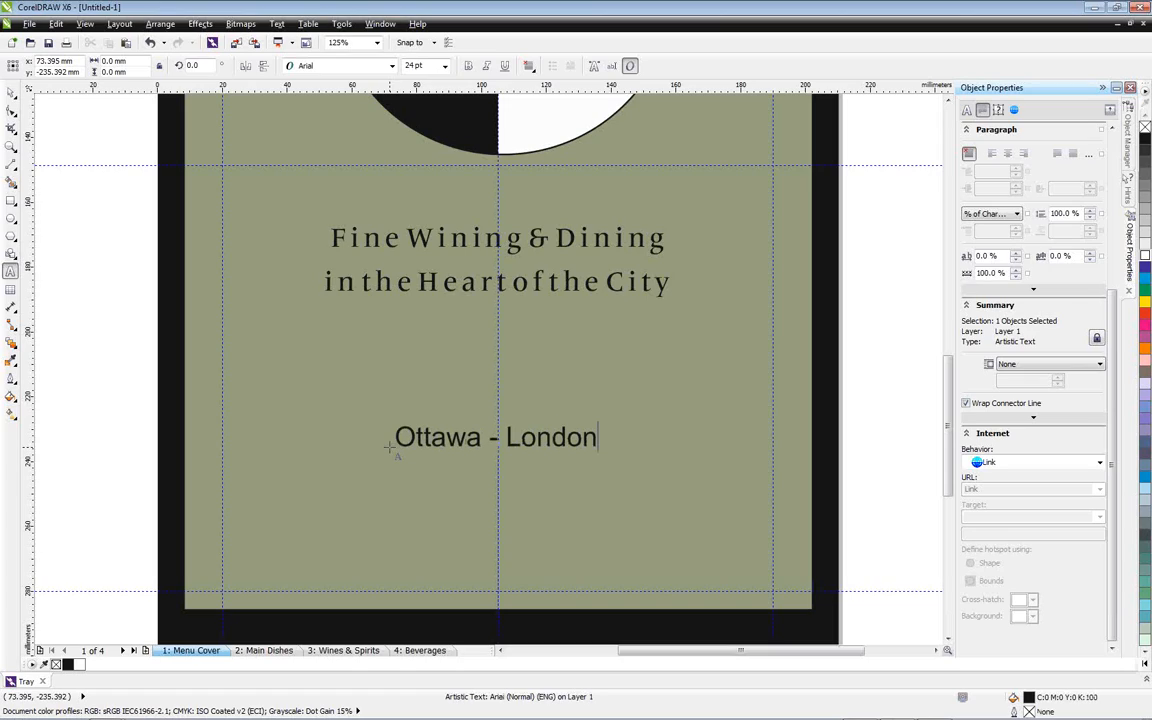
{"action": "type", "text": " - Munich - Taipei"}
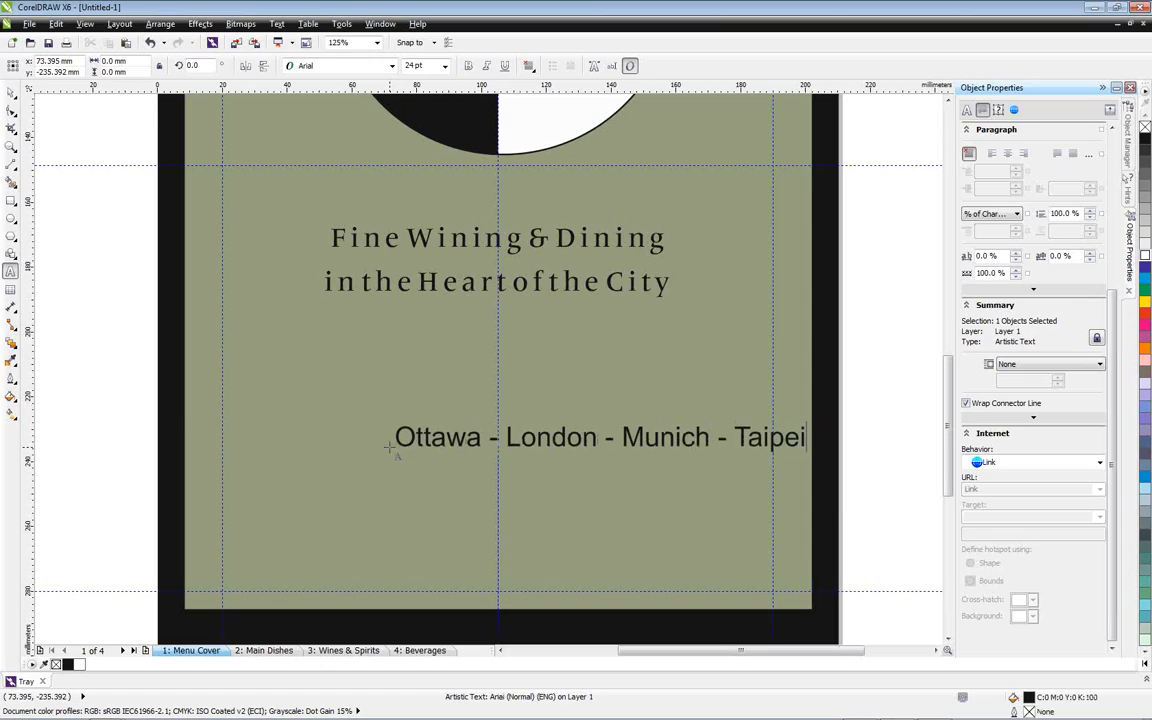
{"action": "key", "text": "ctrl+space"}
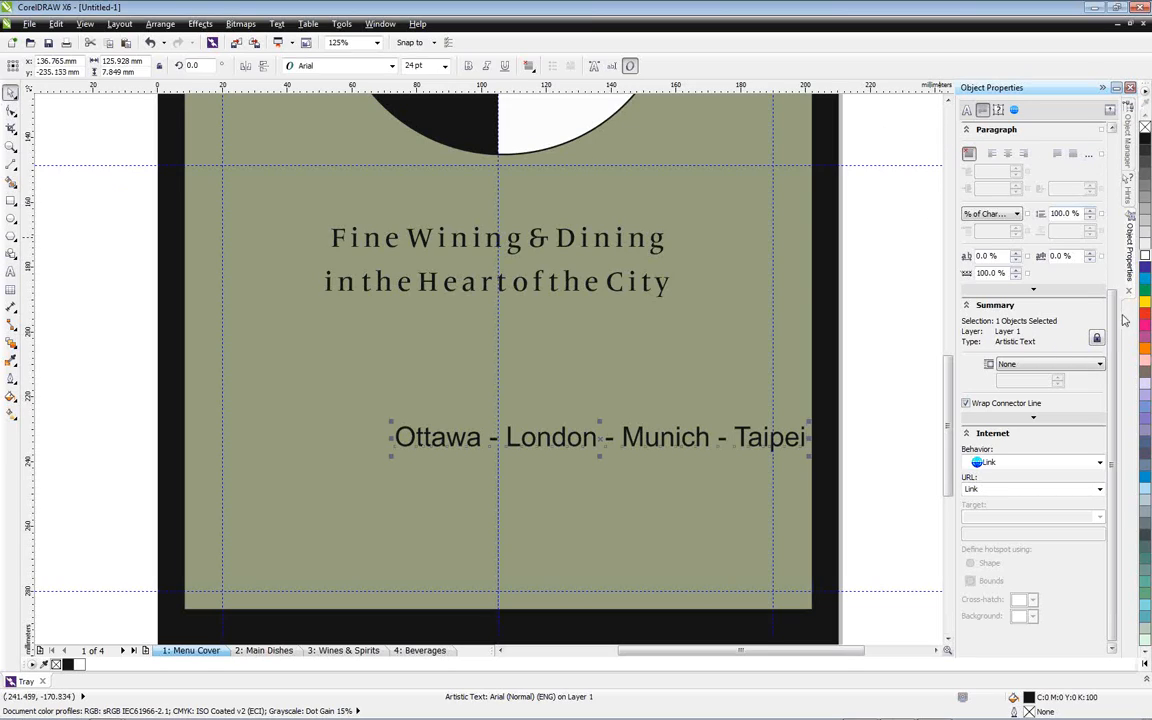
Centre the city line on the vertical guideline and change its font to Frutiger Serif LT Pro Medium
{"action": "scroll", "coordinate": [1022, 232], "scroll_direction": "up", "scroll_amount": 5}
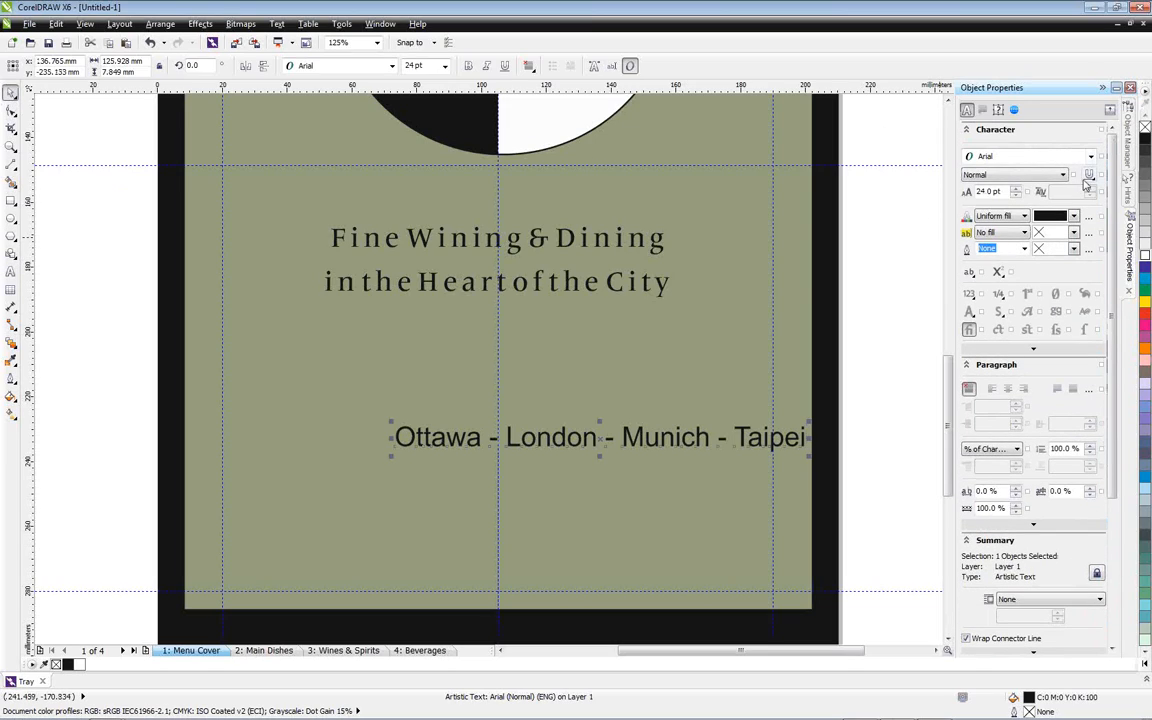
{"action": "left_click_drag", "start_coordinate": [597, 439], "coordinate": [494, 436]}
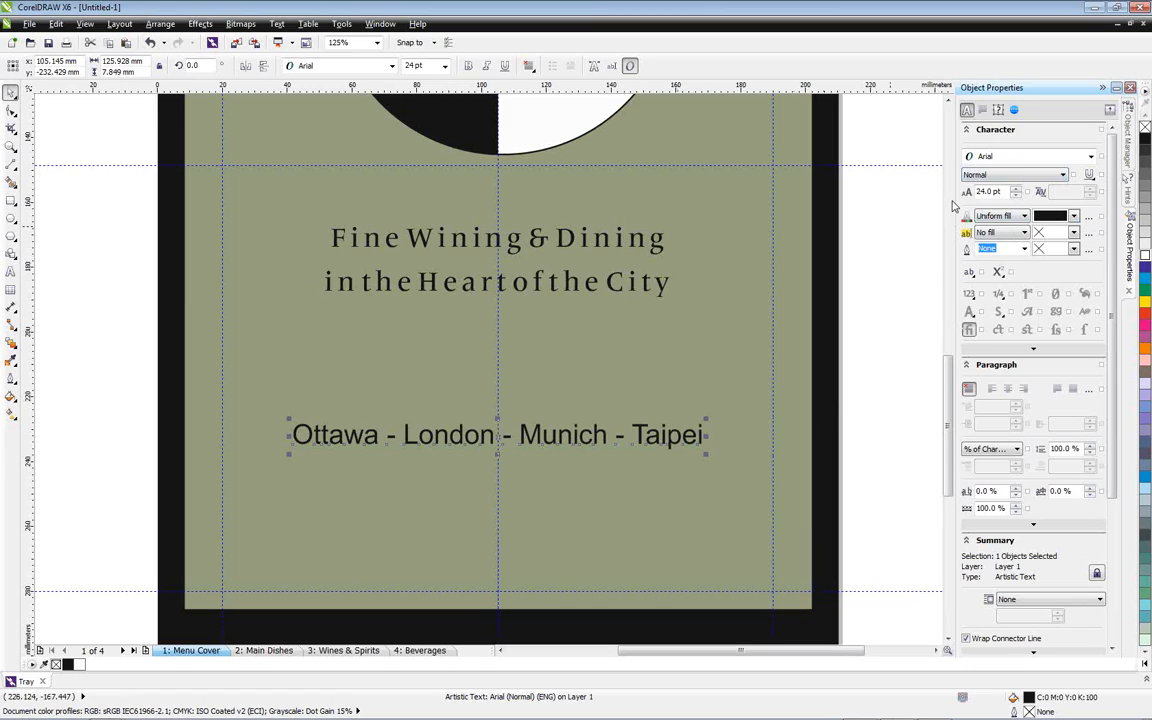
{"action": "left_click", "coordinate": [1090, 157]}
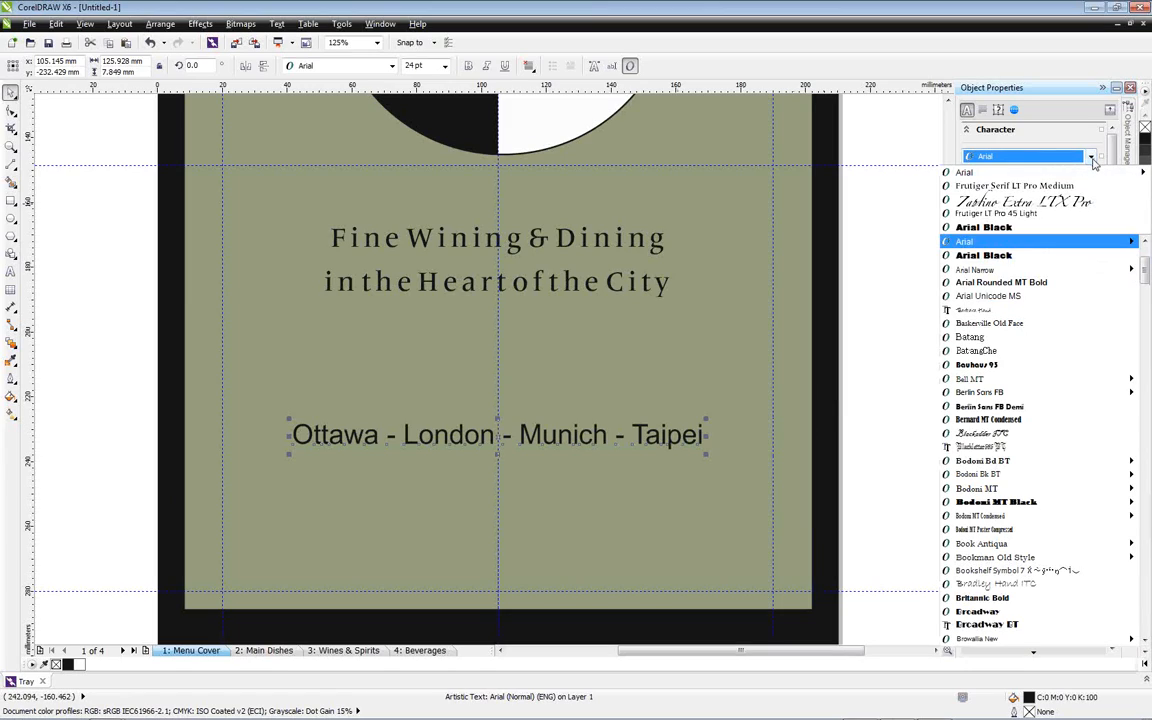
{"action": "left_click", "coordinate": [1078, 188]}
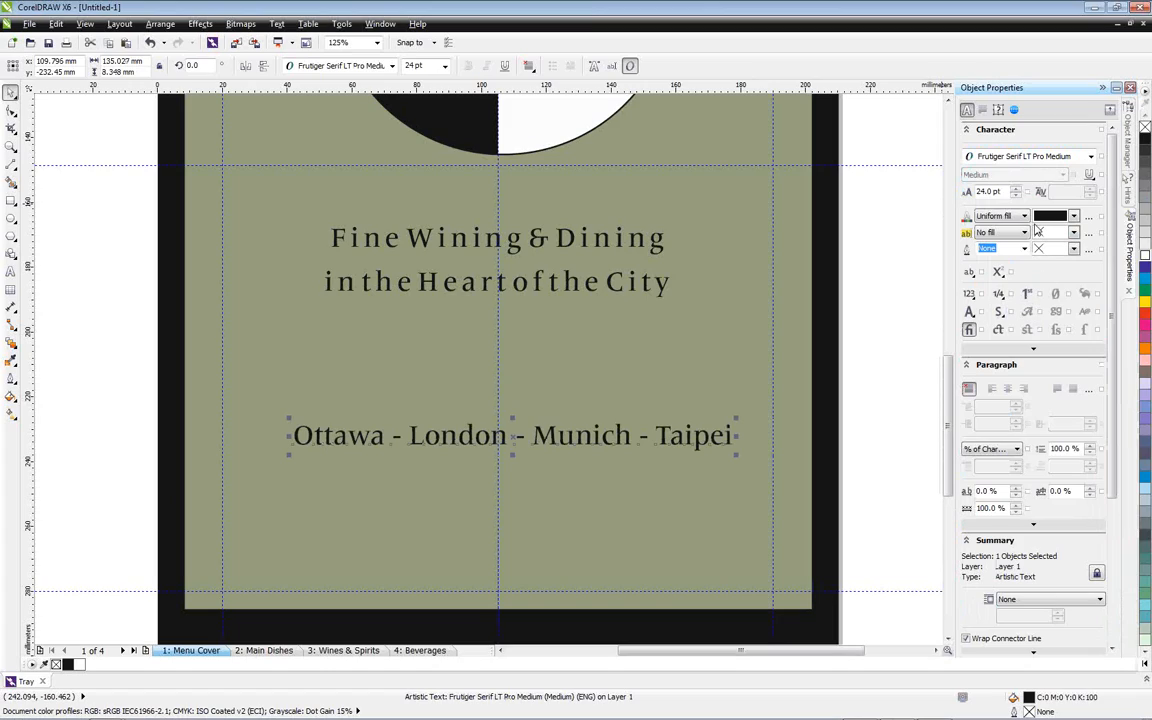
Reduce the city line to 14 pt and move it, centred, onto the lowest horizontal guideline
{"action": "left_click_drag", "start_coordinate": [1016, 192], "coordinate": [1016, 200]}
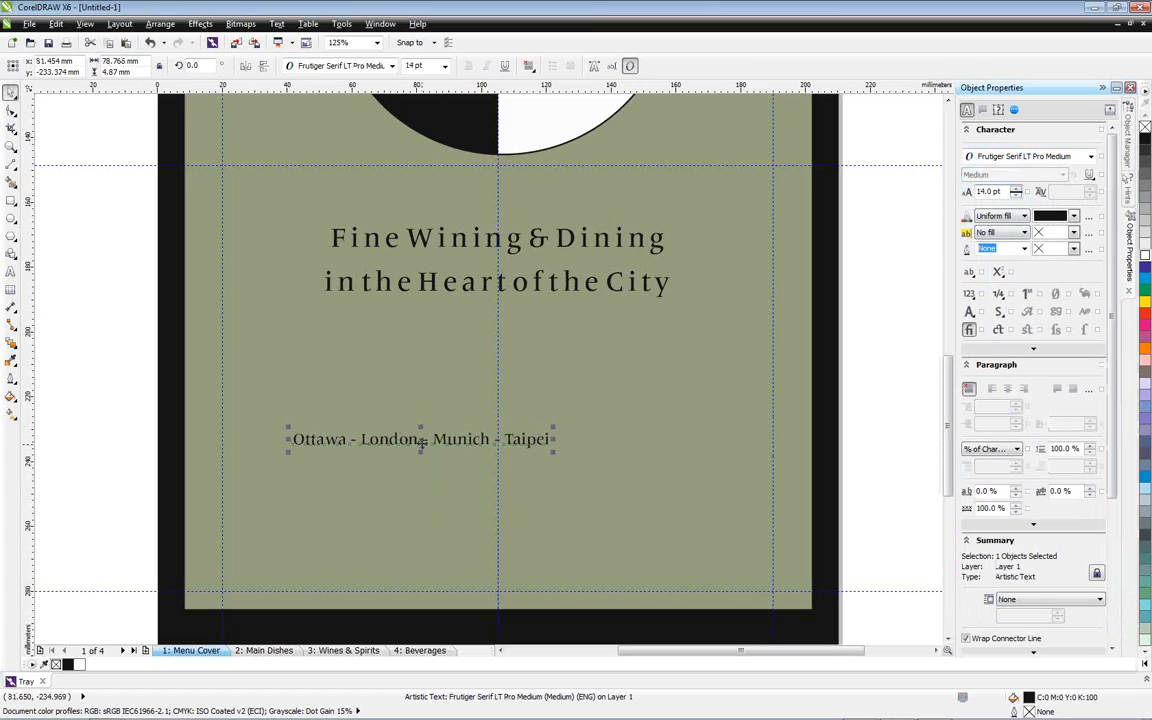
{"action": "left_click_drag", "start_coordinate": [424, 443], "coordinate": [501, 586]}
{"action": "left_click", "coordinate": [881, 446]}
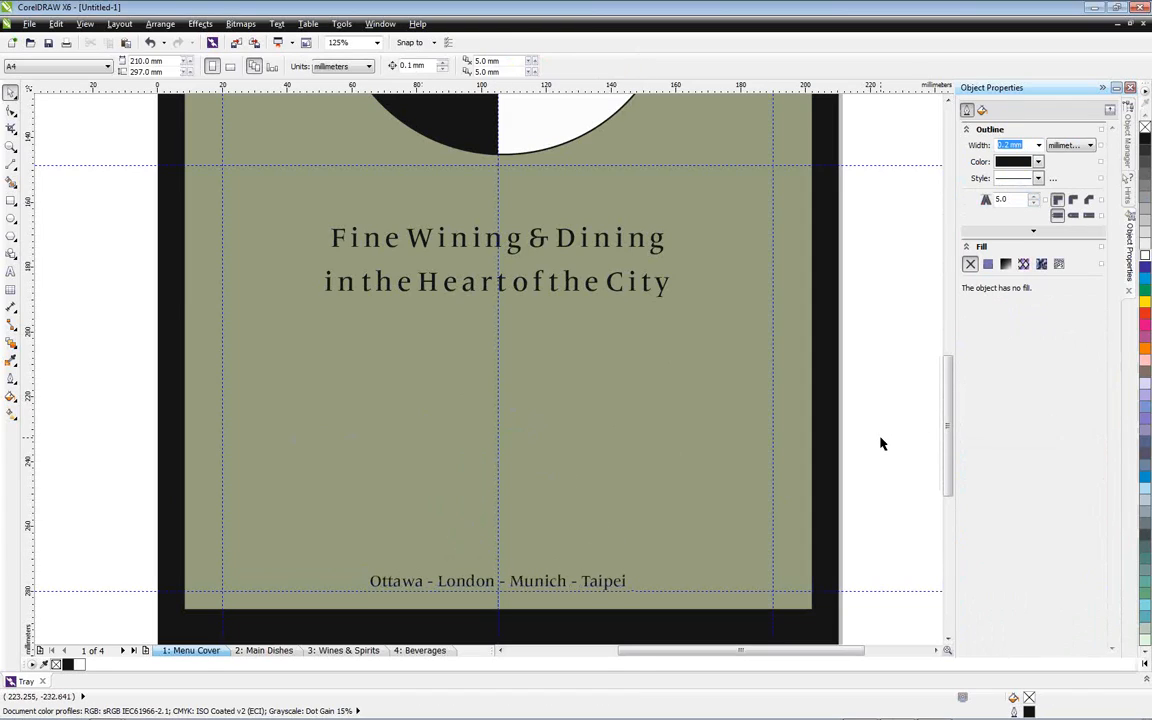
Examine the whole cover page in a full-screen preview
{"action": "key", "text": "shift+F4"}
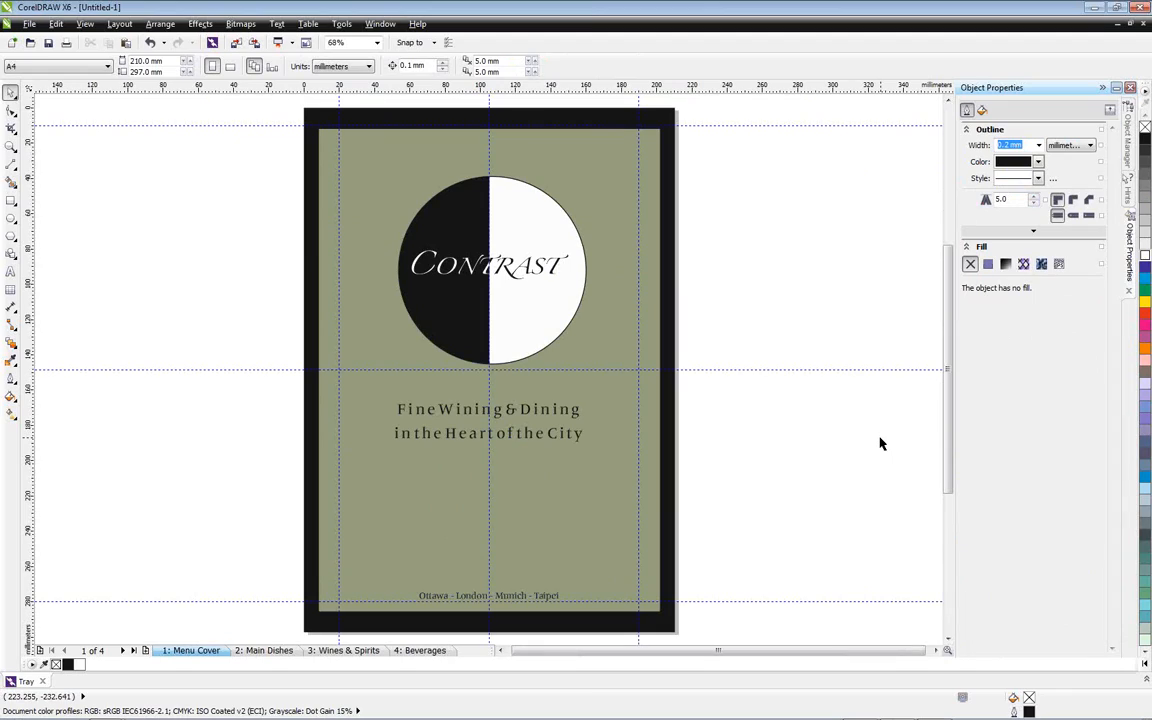
{"action": "key", "text": "F9"}
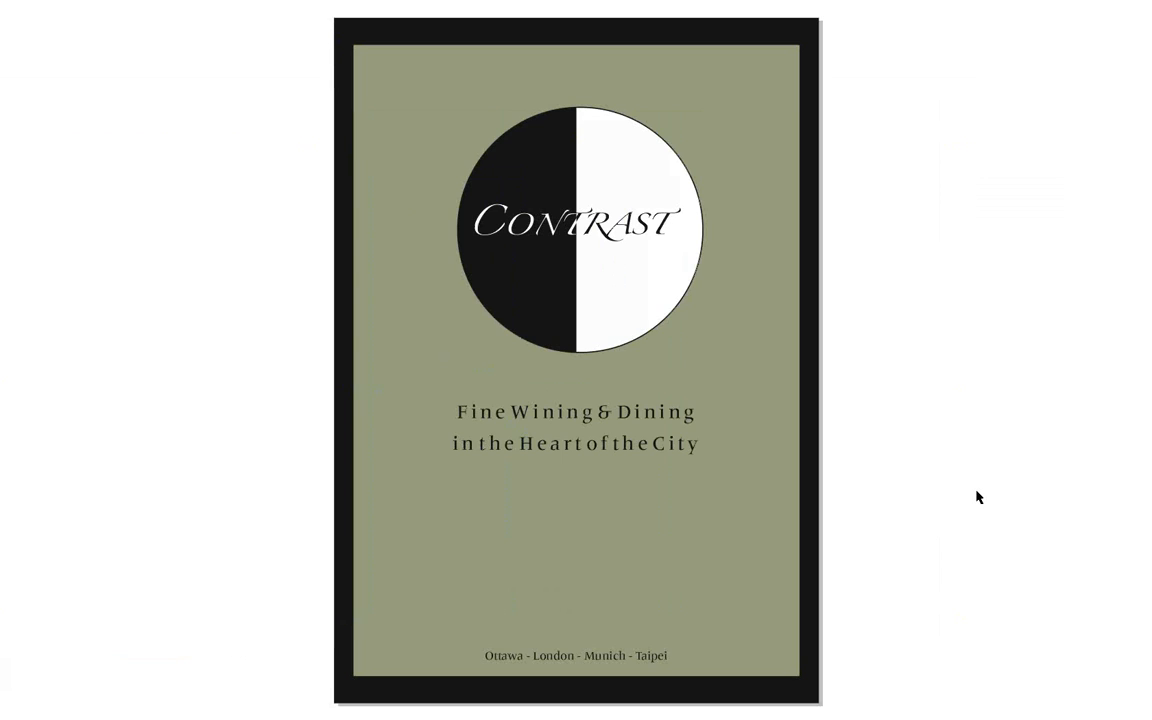
{"action": "key", "text": "Escape"}
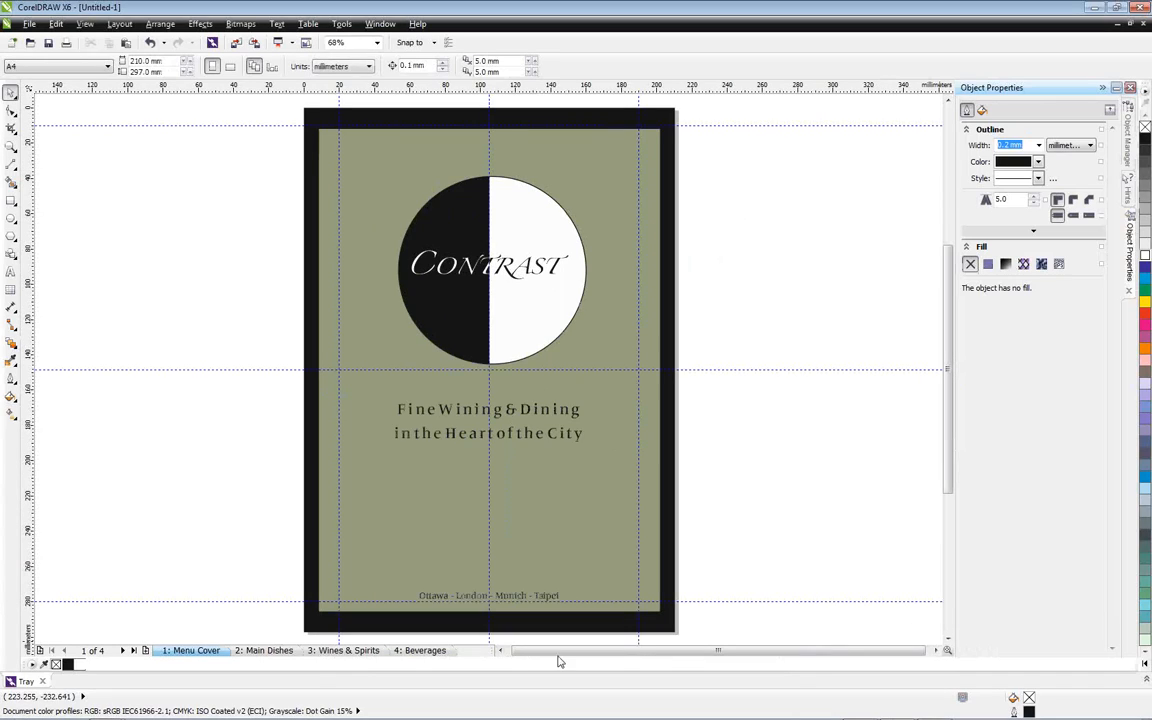
Switch to the Main Dishes page, collapse the cover's Layer 1 in the object list and select the Main Dishes Layer 1
{"action": "left_click", "coordinate": [264, 650]}
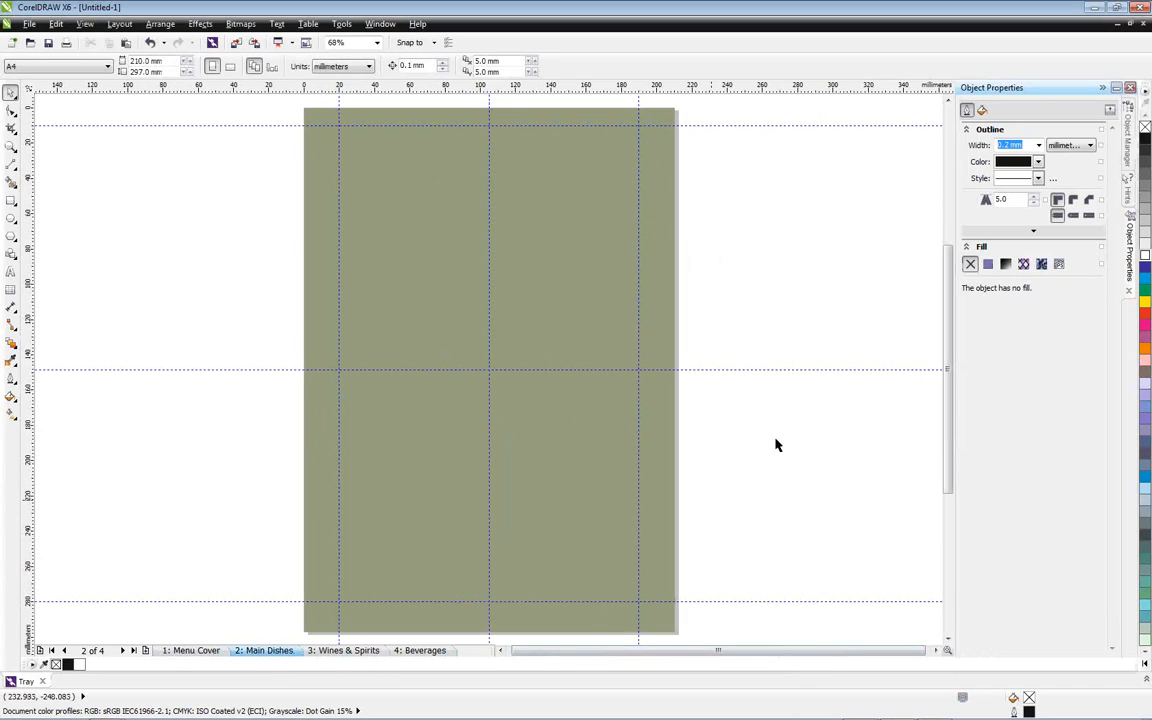
{"action": "left_click", "coordinate": [1127, 160]}
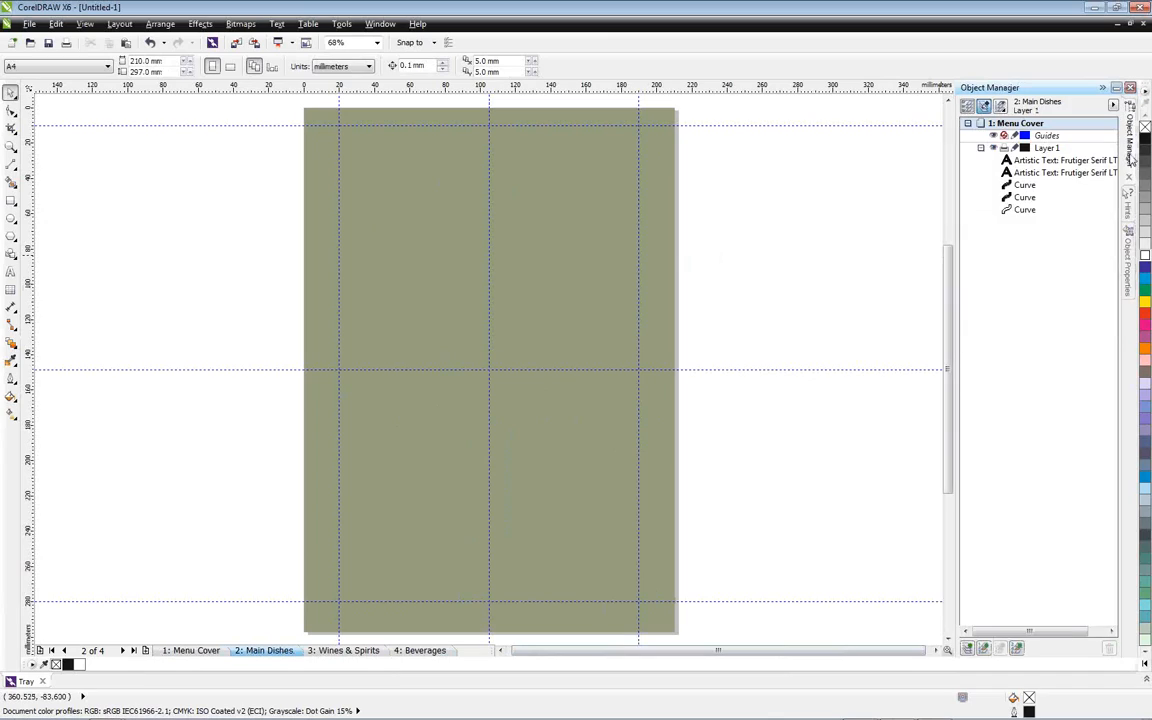
{"action": "left_click", "coordinate": [980, 148]}
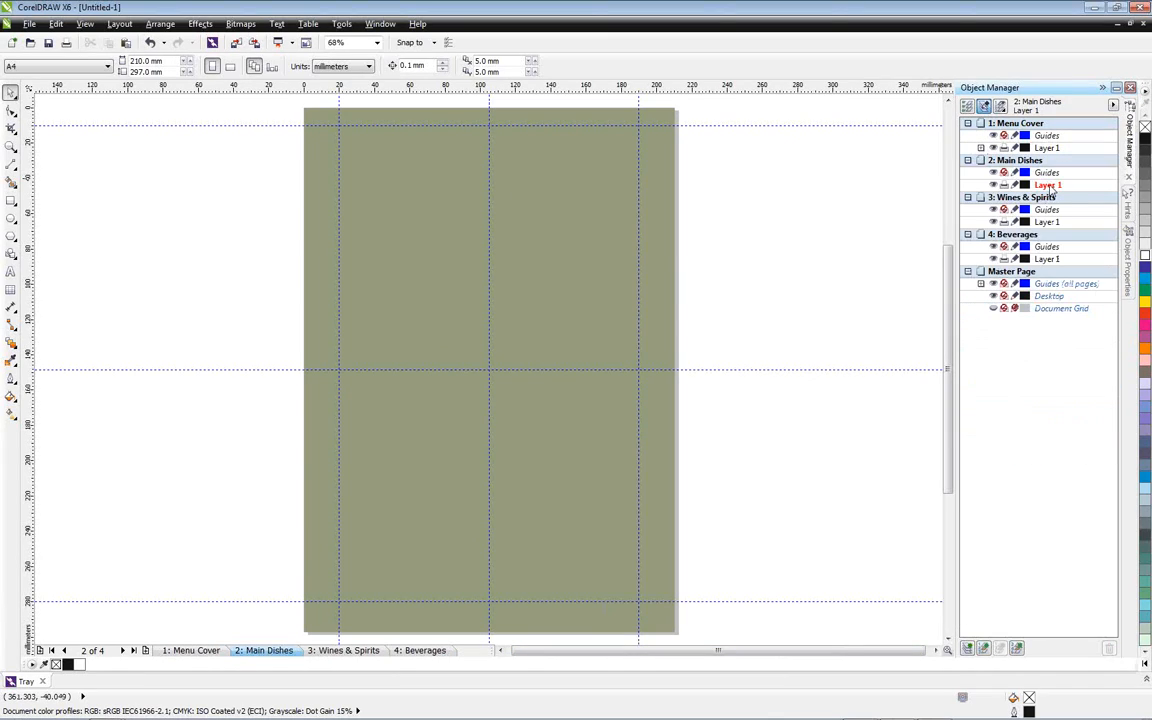
{"action": "left_click", "coordinate": [1045, 186]}
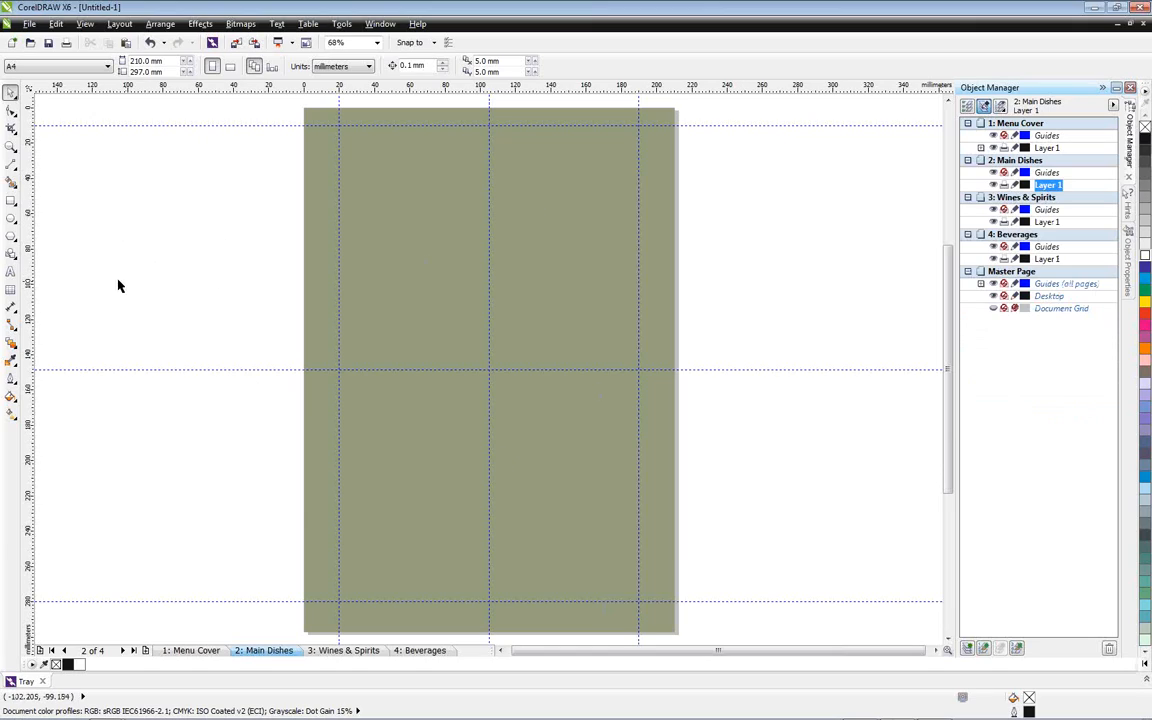
Create a page-sized rectangle on the Main Dishes page and give it a 2.0 mm outline
{"action": "double_click", "coordinate": [11, 201]}
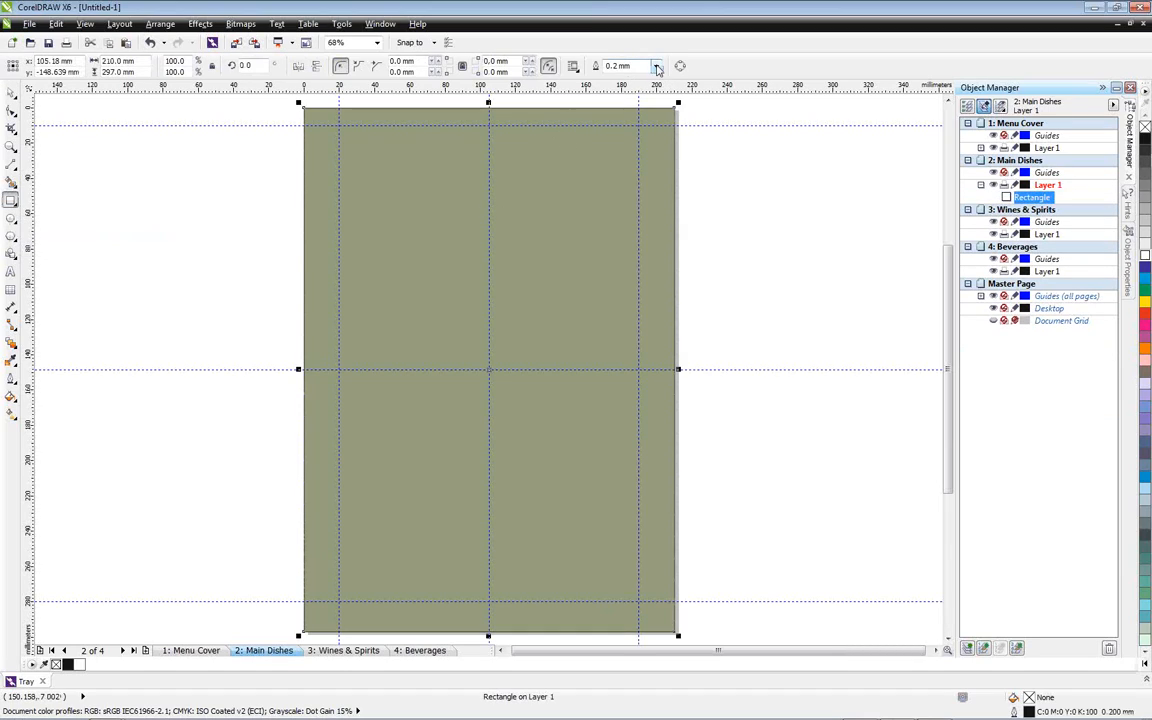
{"action": "left_click", "coordinate": [655, 66]}
{"action": "left_click", "coordinate": [618, 158]}
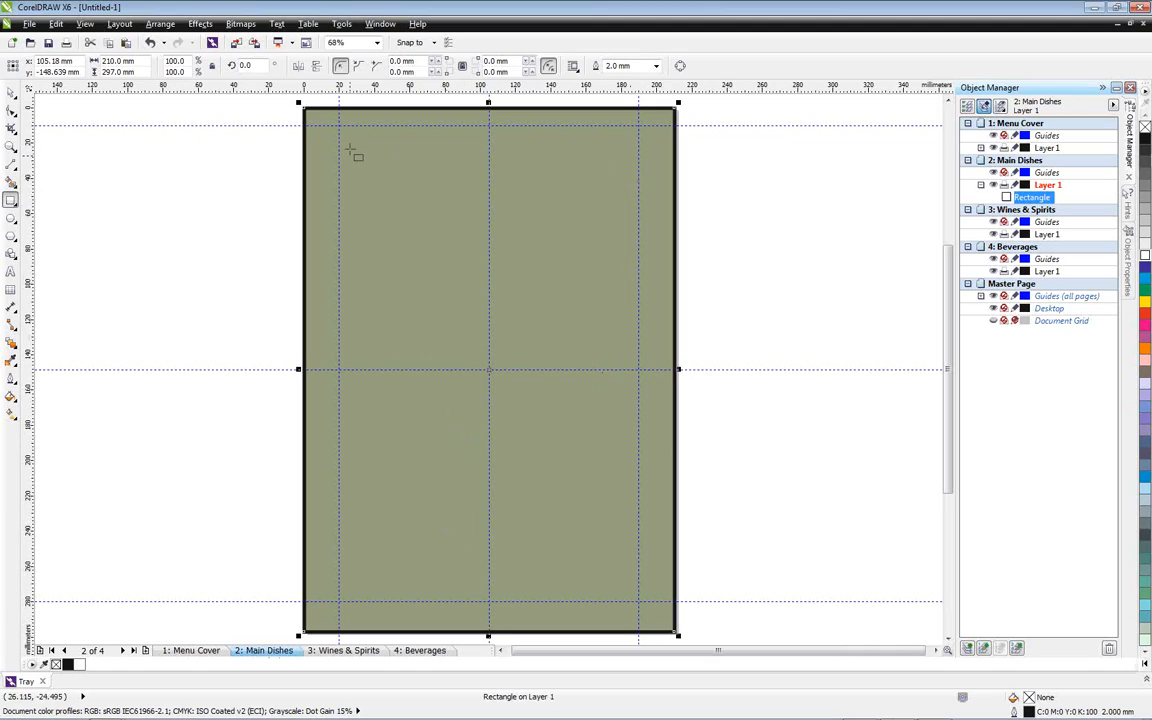
Draw a square near the upper-left margin corner of the Main Dishes page and size it to 30 mm by 30 mm
{"action": "left_click_drag", "start_coordinate": [340, 126], "coordinate": [412, 207]}
{"action": "left_click_drag", "start_coordinate": [130, 62], "coordinate": [91, 61]}
{"action": "type", "text": "30"}
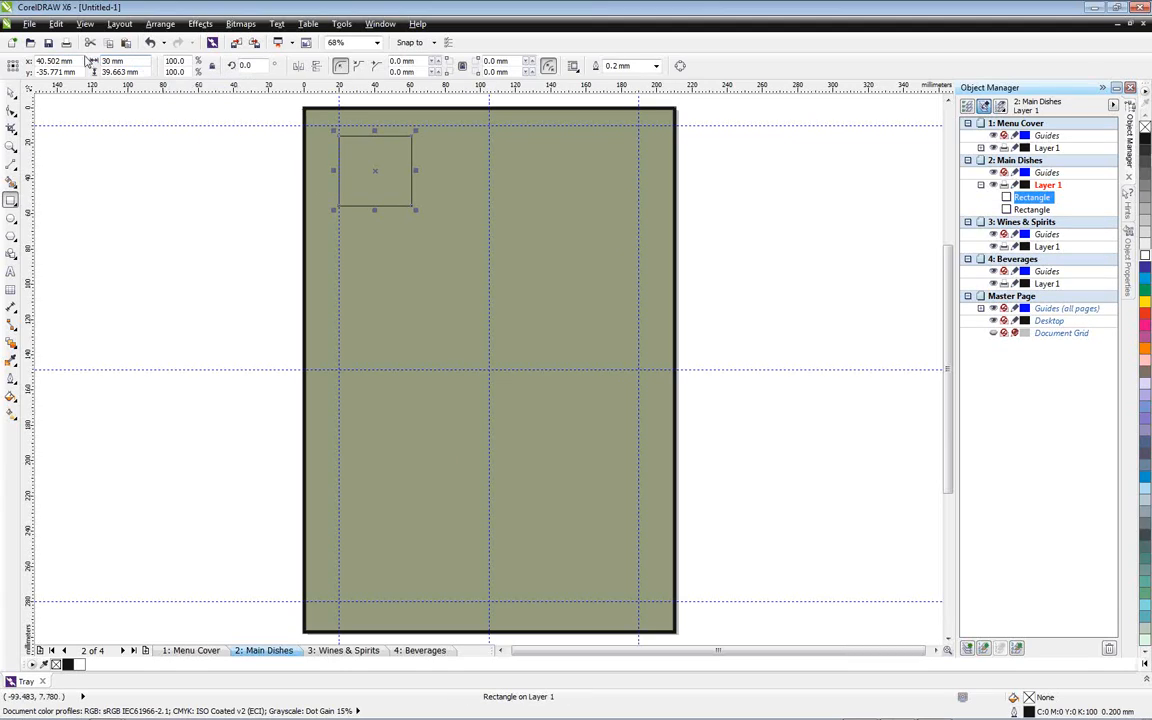
{"action": "left_click_drag", "start_coordinate": [131, 72], "coordinate": [105, 74]}
{"action": "type", "text": "30"}
{"action": "key", "text": "Return"}
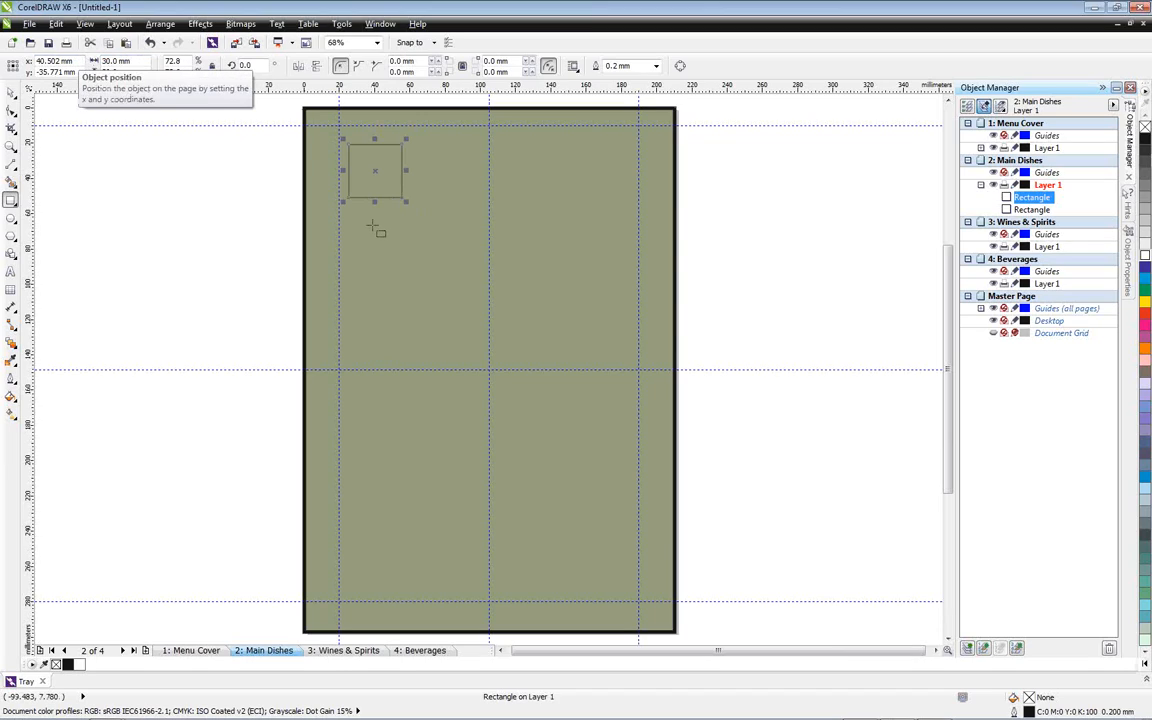
Make three copies of the 30 mm square, spread out loosely across the upper part of the page
{"action": "key", "text": "space"}
{"action": "left_click_drag", "start_coordinate": [376, 172], "coordinate": [592, 180]}
{"action": "right_click", "coordinate": [455, 180]}
{"action": "right_click", "coordinate": [529, 224]}
{"action": "right_click", "coordinate": [592, 180]}
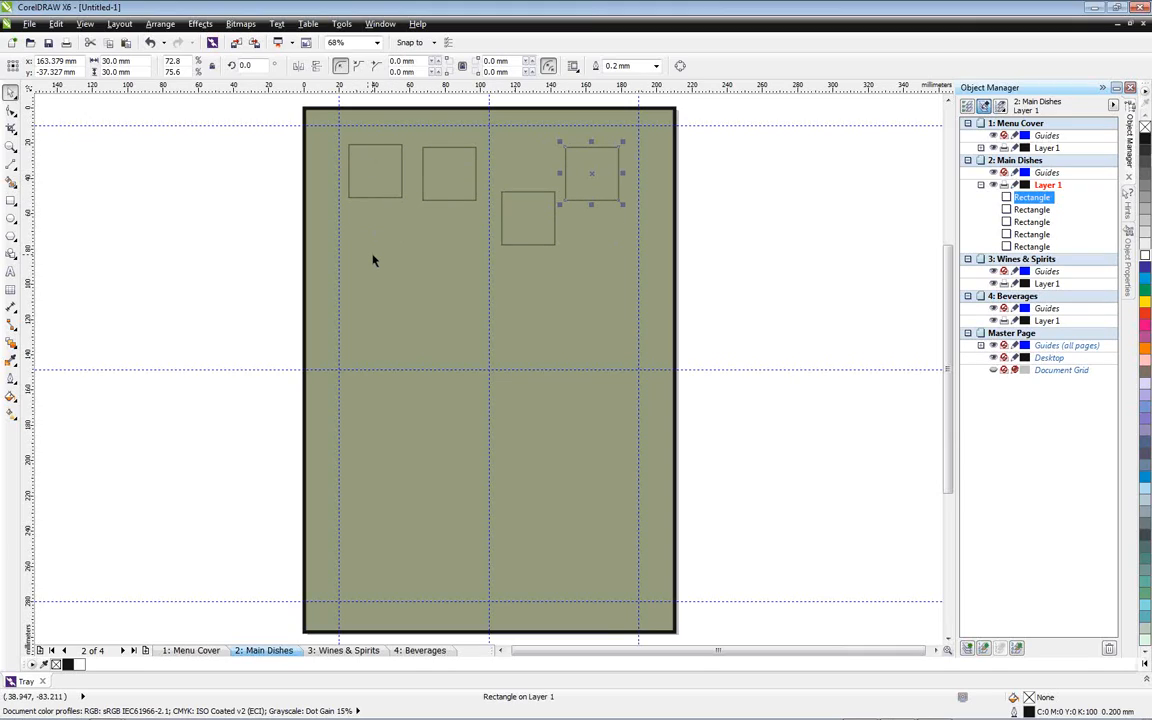
Enable snapping to guidelines and fit the outermost squares into the upper-left and upper-right corners of the margin guides
{"action": "left_click", "coordinate": [415, 45]}
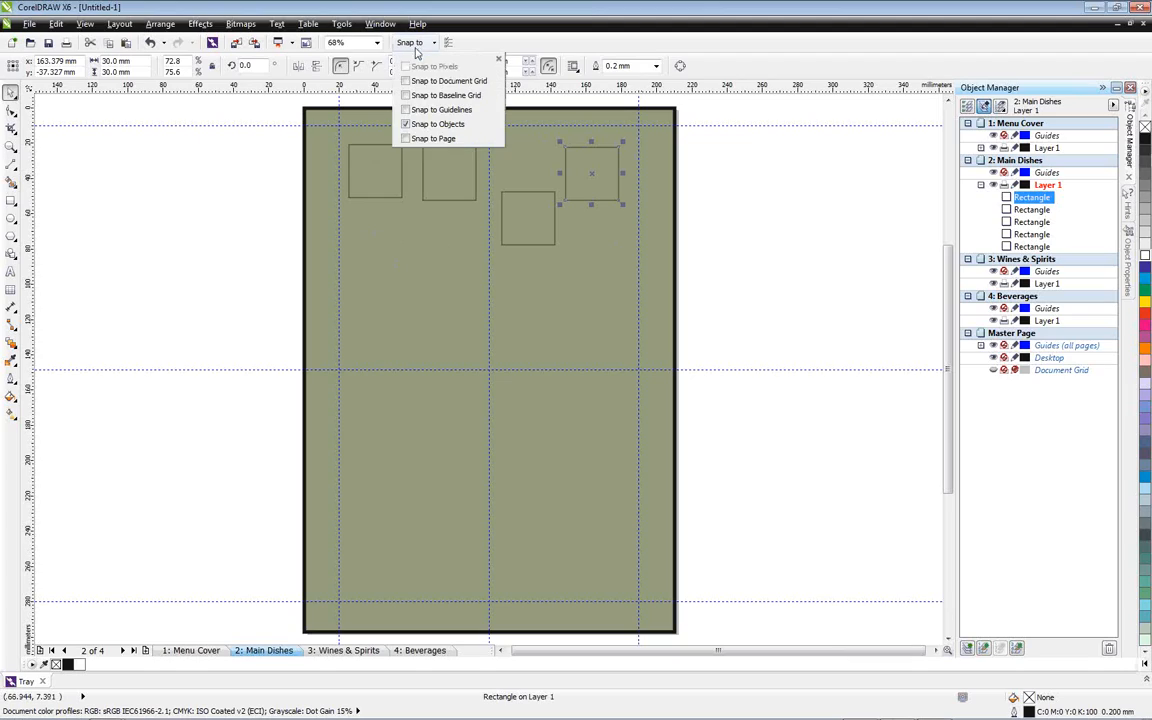
{"action": "left_click", "coordinate": [410, 109]}
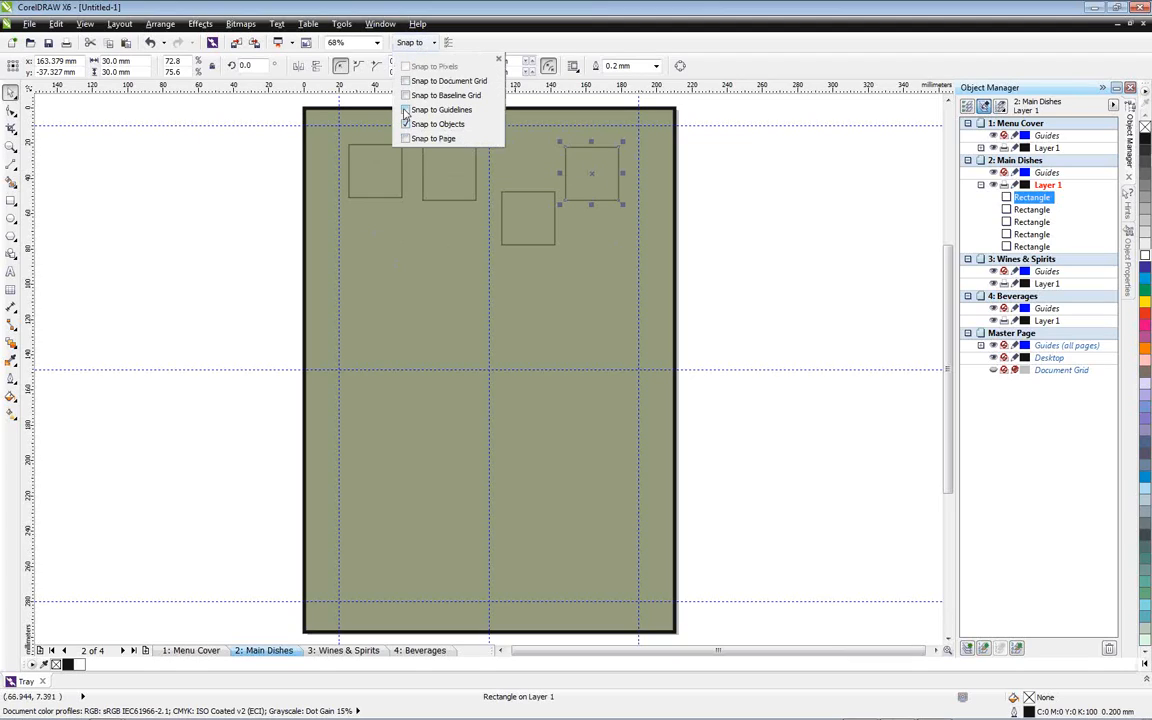
{"action": "left_click", "coordinate": [499, 59]}
{"action": "left_click_drag", "start_coordinate": [374, 172], "coordinate": [364, 152]}
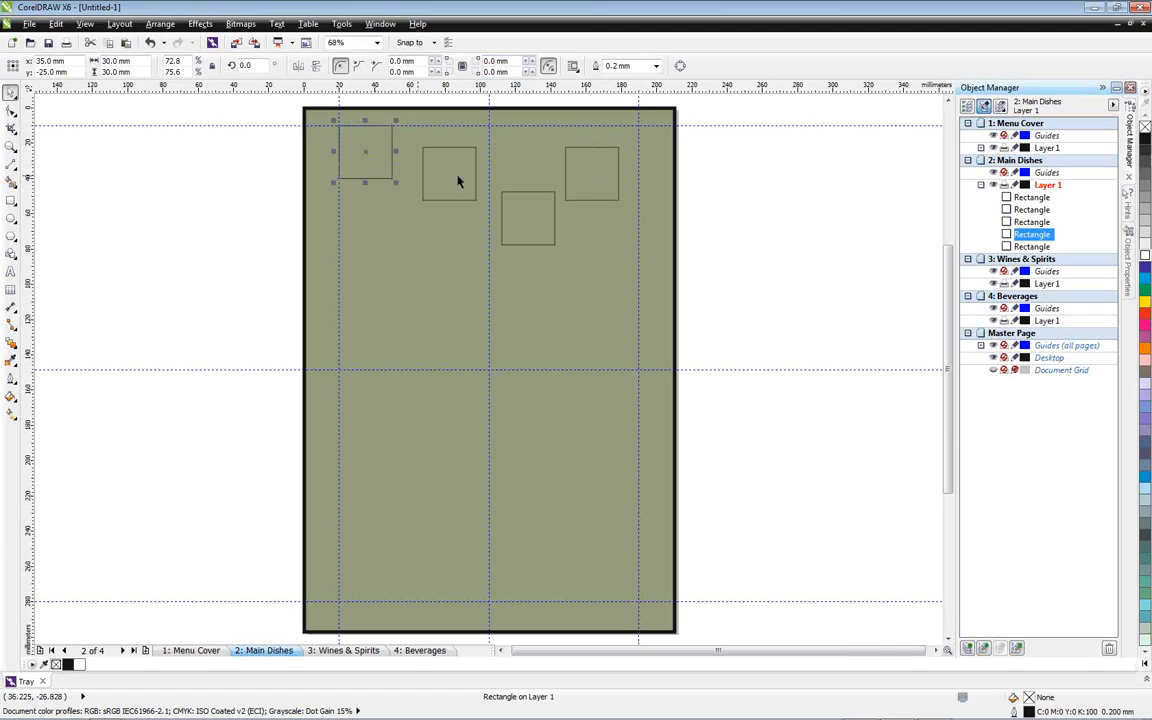
{"action": "left_click_drag", "start_coordinate": [592, 172], "coordinate": [610, 155]}
Align the four squares by their top edges and distribute them with equal horizontal spacing across the extent of the selection
{"action": "scroll", "coordinate": [392, 268], "scroll_direction": "up", "scroll_amount": 2}
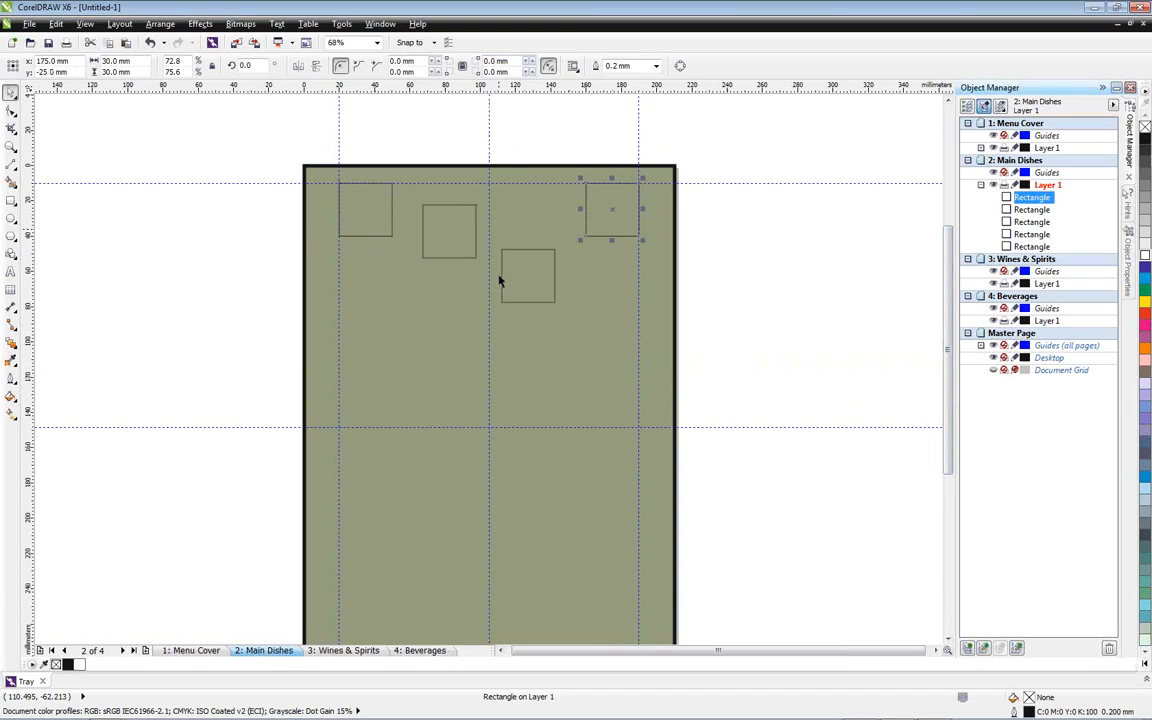
{"action": "left_click_drag", "start_coordinate": [287, 128], "coordinate": [705, 337]}
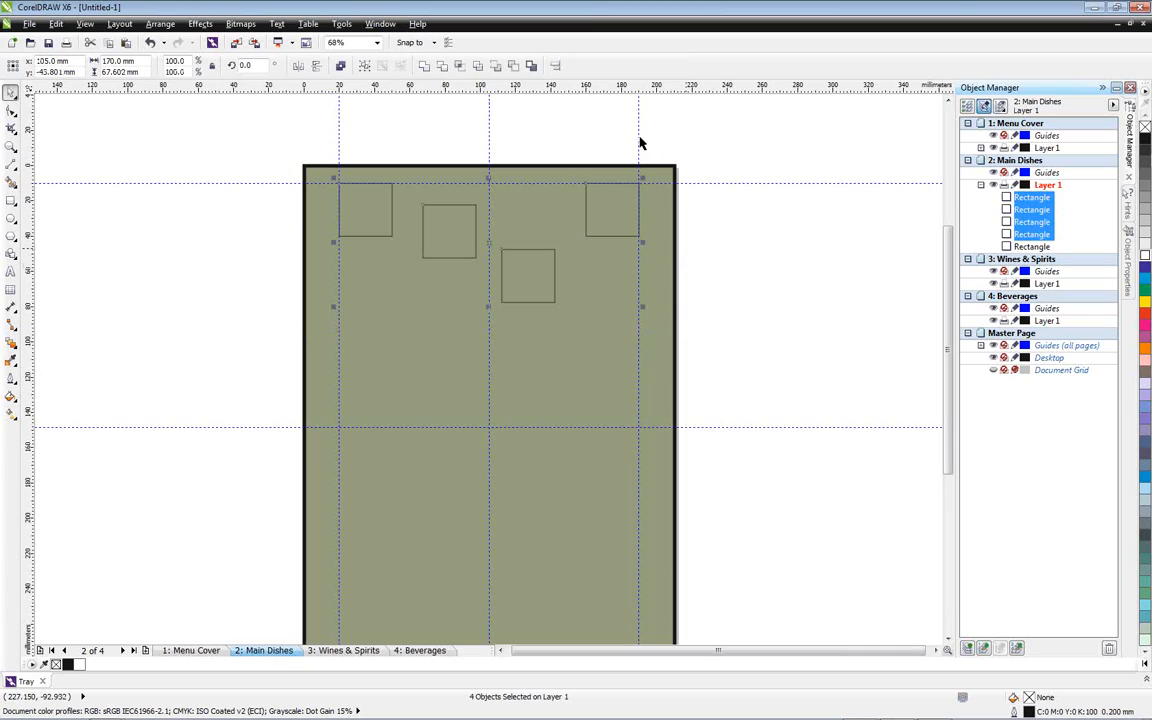
{"action": "left_click", "coordinate": [556, 67]}
{"action": "left_click_drag", "start_coordinate": [524, 270], "coordinate": [802, 186]}
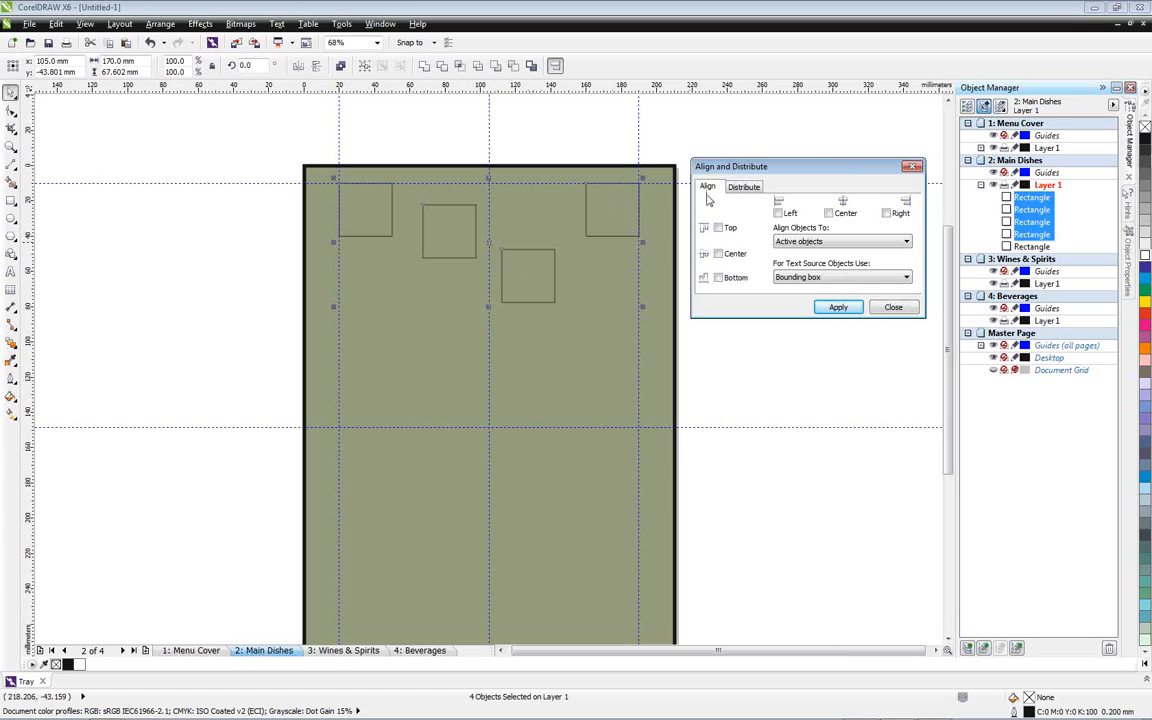
{"action": "left_click", "coordinate": [705, 258]}
{"action": "left_click", "coordinate": [745, 188]}
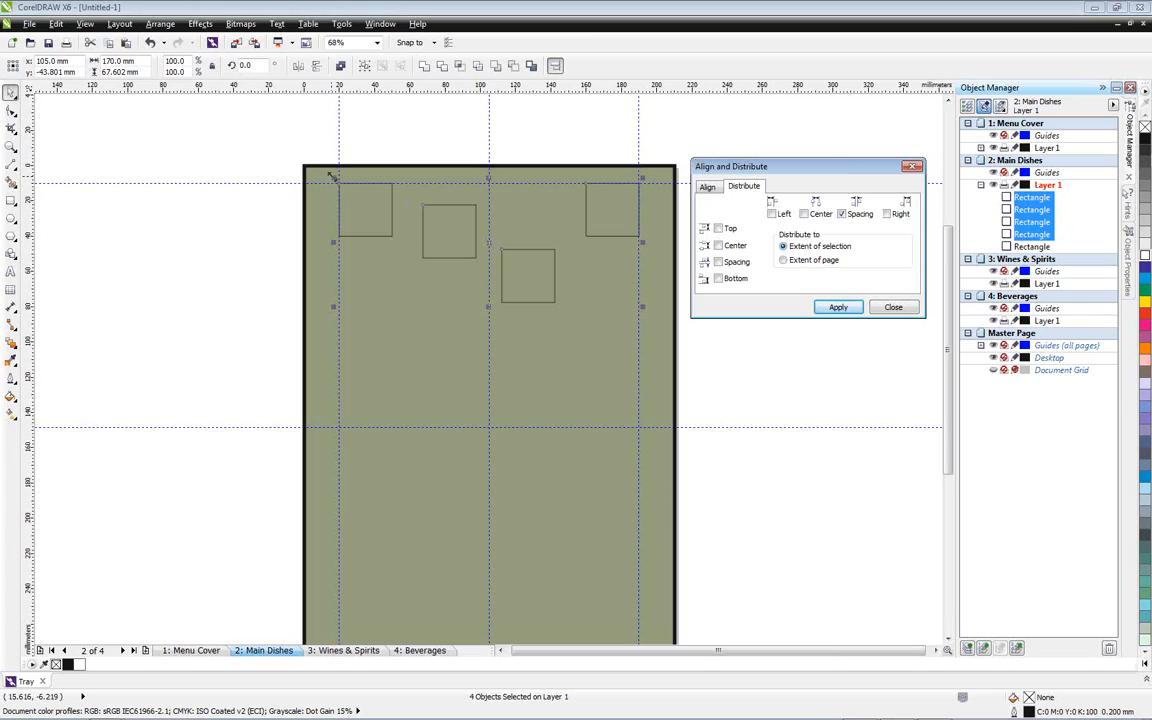
{"action": "left_click", "coordinate": [836, 308]}
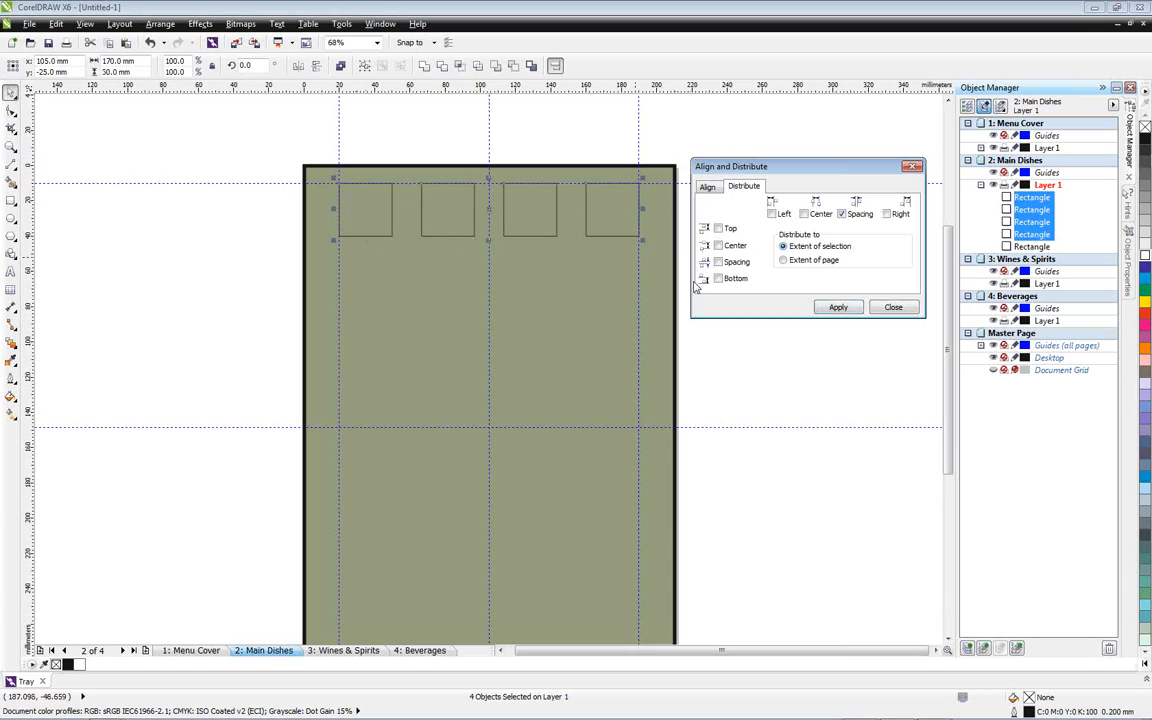
{"action": "left_click", "coordinate": [893, 308]}
Duplicate the row of four squares and place the copy about 50 mm straight below the original
{"action": "left_click_drag", "start_coordinate": [277, 115], "coordinate": [718, 289]}
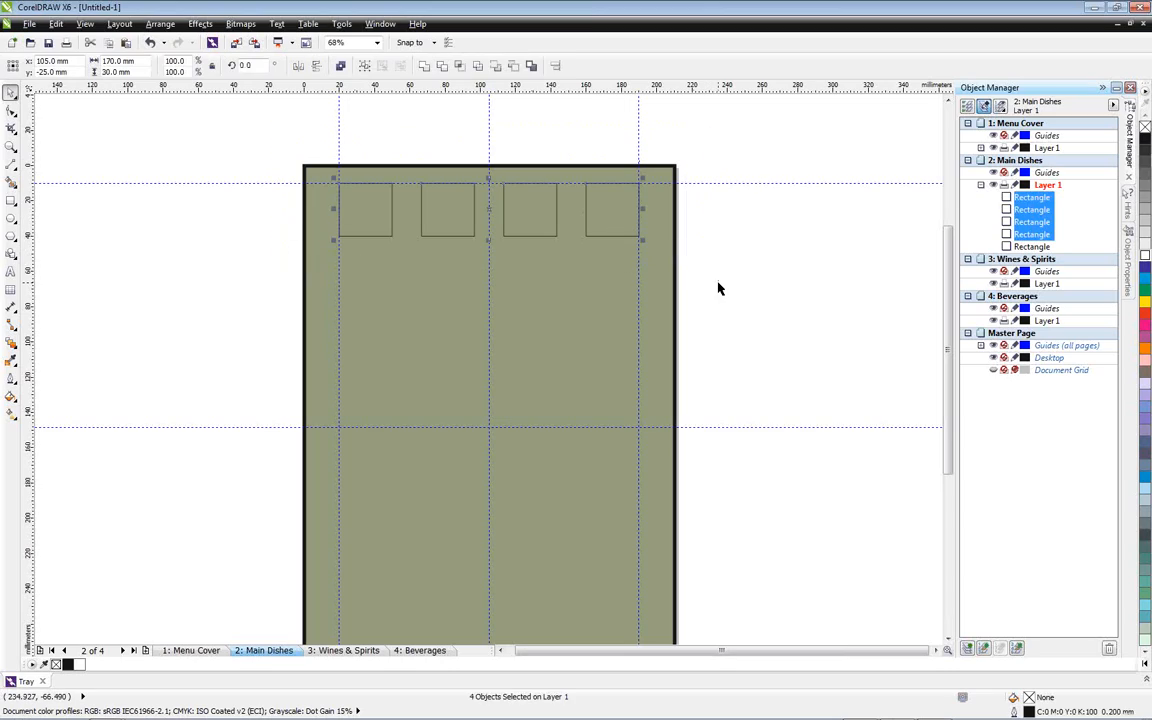
{"action": "key", "text": "KP_Add"}
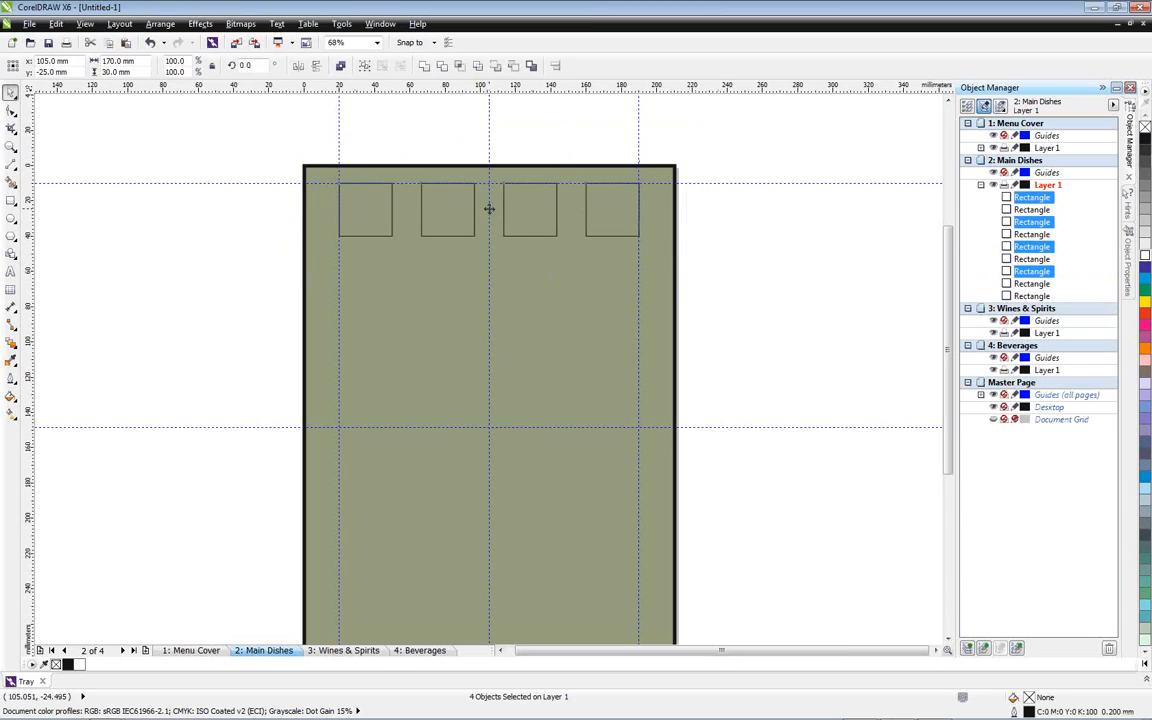
{"action": "left_click_drag", "start_coordinate": [489, 208], "coordinate": [489, 298]}
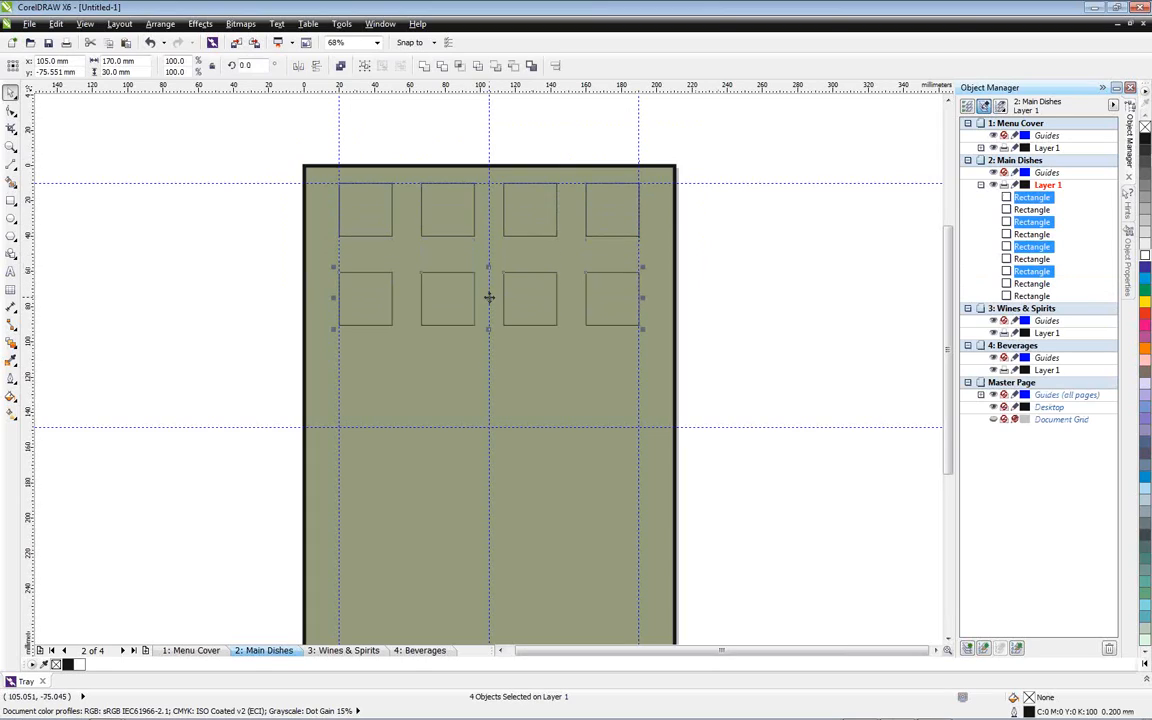
{"action": "left_click", "coordinate": [727, 300]}
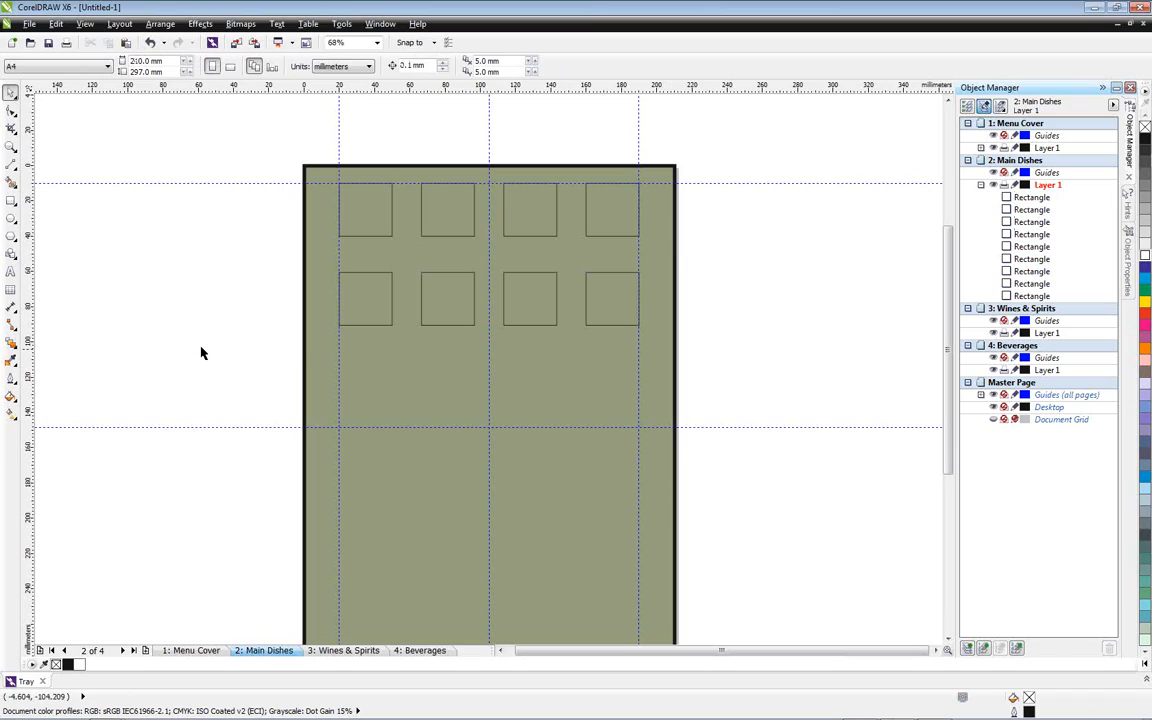
Hide the guidelines to show the two rows of squares up close without them
{"action": "key", "text": "ctrl+shift+g"}
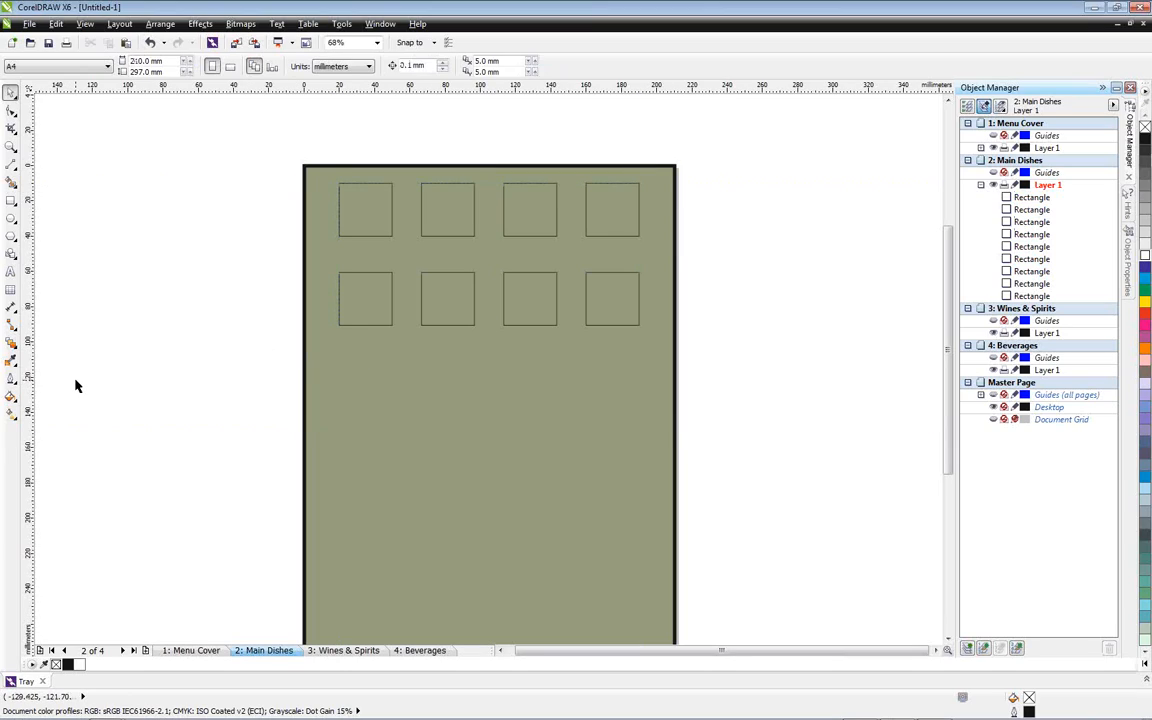
{"action": "key", "text": "z"}
{"action": "left_click_drag", "start_coordinate": [229, 125], "coordinate": [770, 392]}
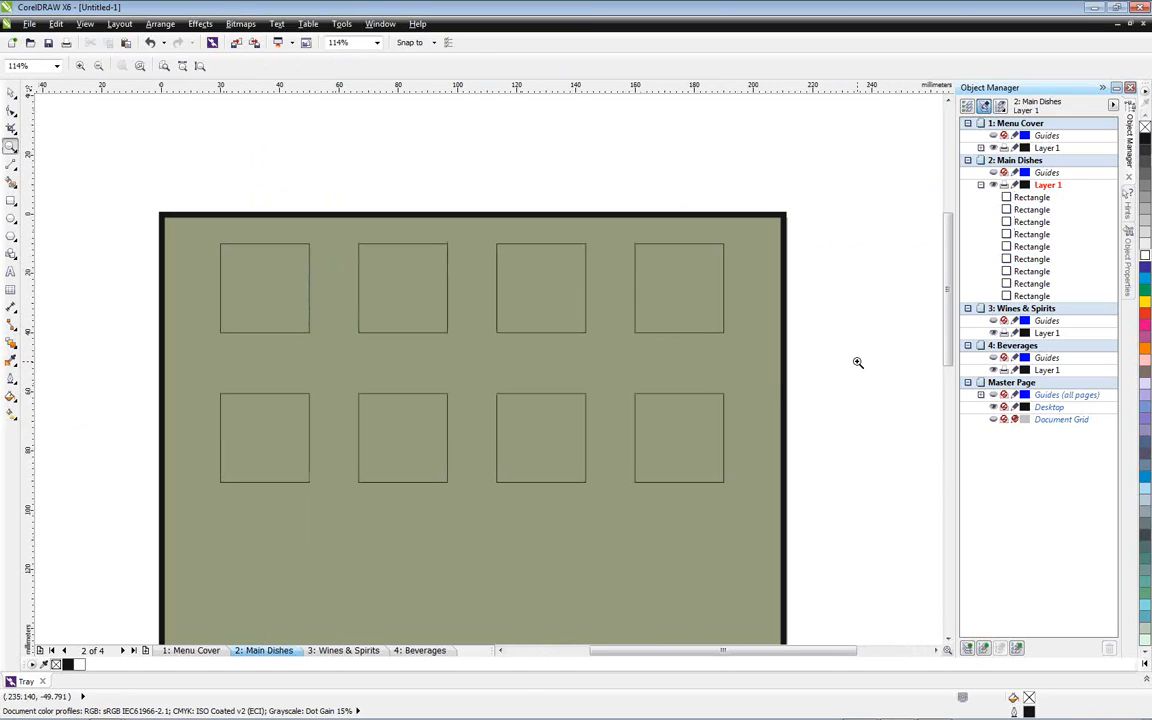
{"action": "left_click", "coordinate": [10, 91]}
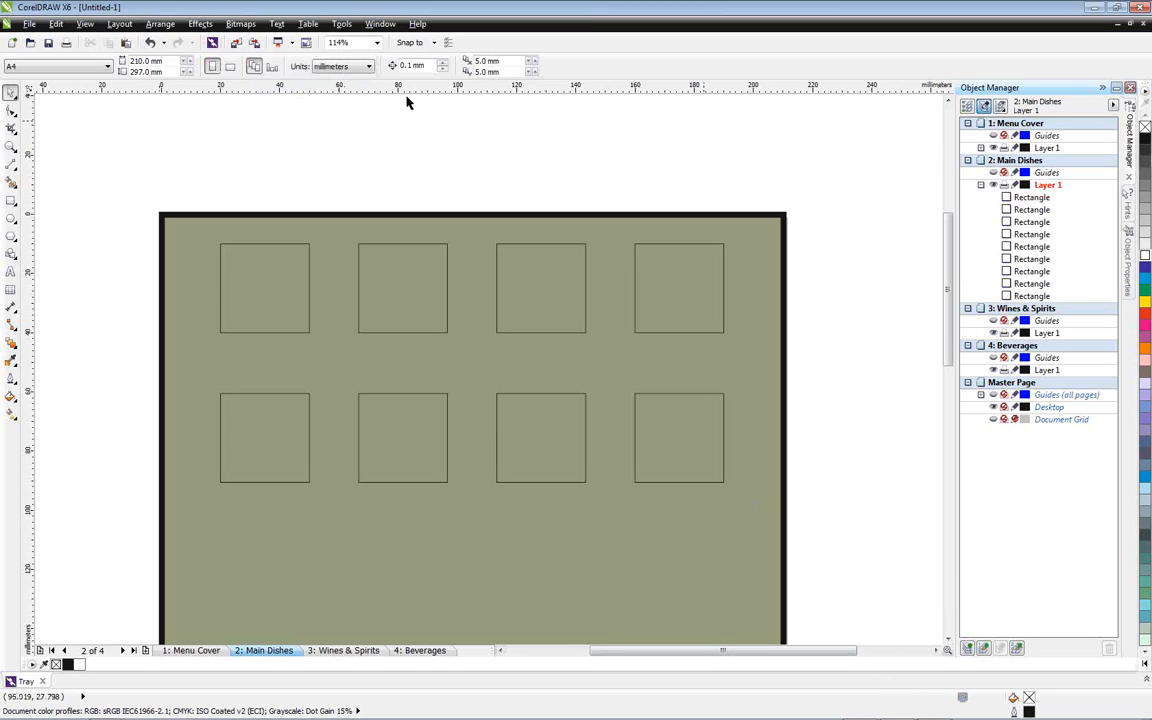
Launch Corel CONNECT, look through the PHOTO-PAINT Samples and Contrast Restaurant trays, and return to the empty tray named Tray
{"action": "left_click", "coordinate": [293, 47]}
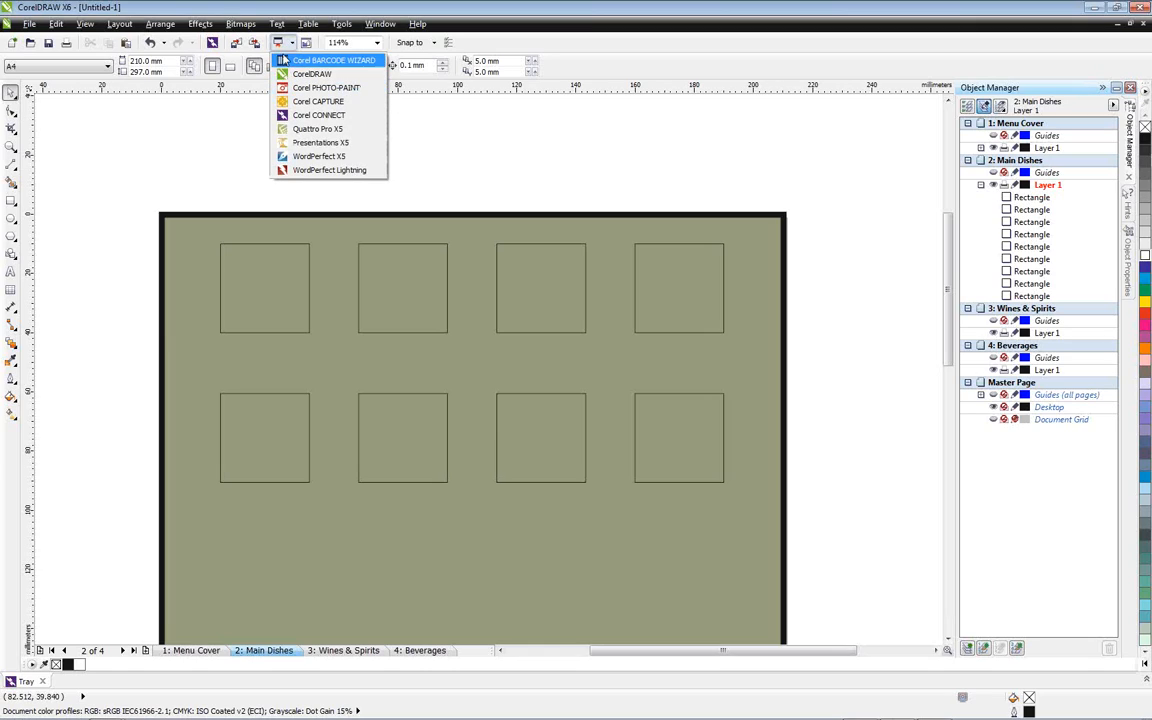
{"action": "left_click", "coordinate": [317, 121]}
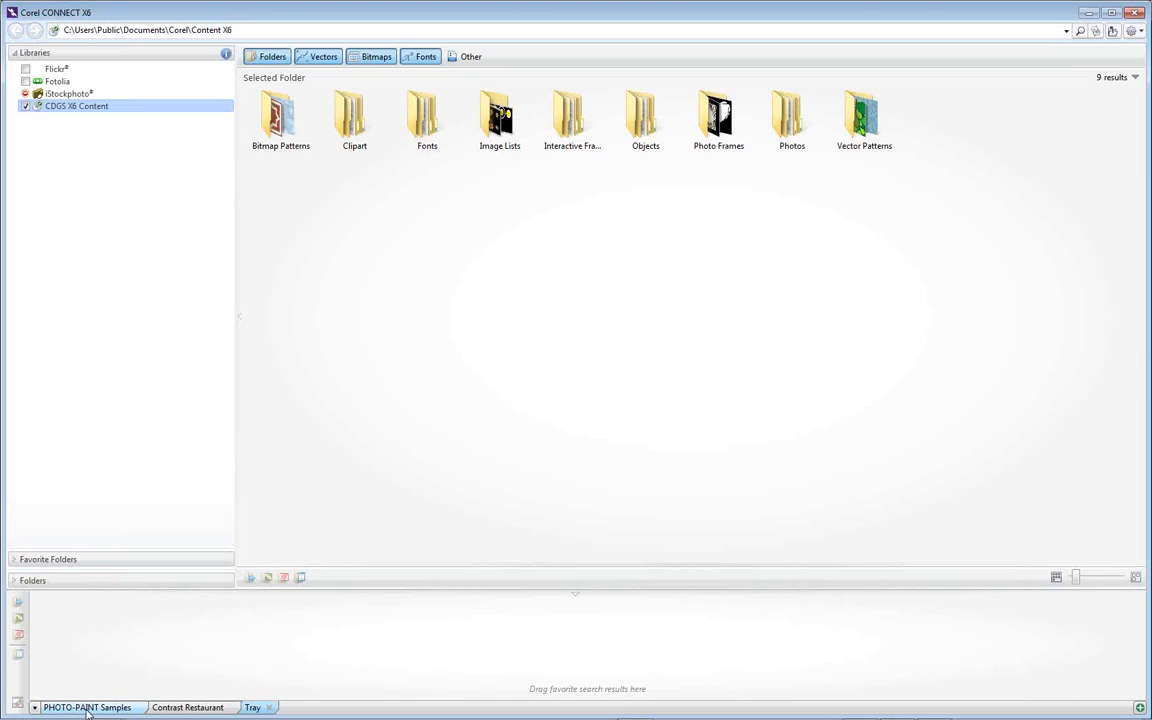
{"action": "left_click", "coordinate": [89, 707]}
{"action": "left_click", "coordinate": [170, 708]}
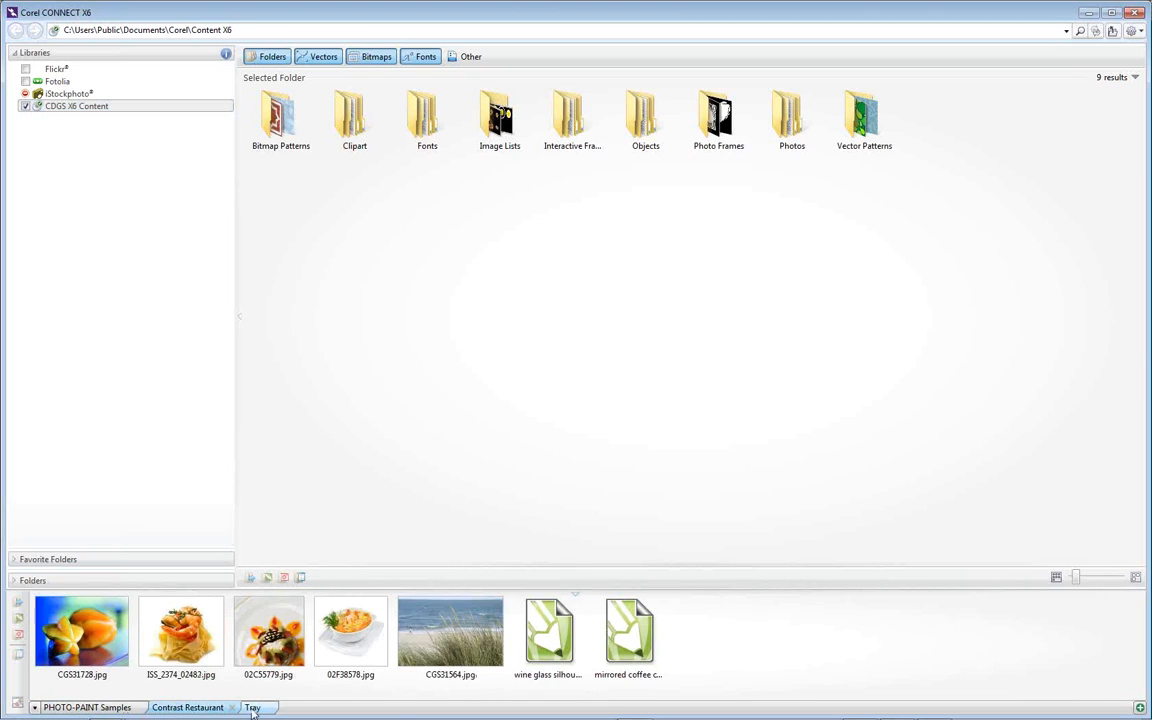
{"action": "left_click", "coordinate": [252, 707]}
{"action": "right_click", "coordinate": [257, 707]}
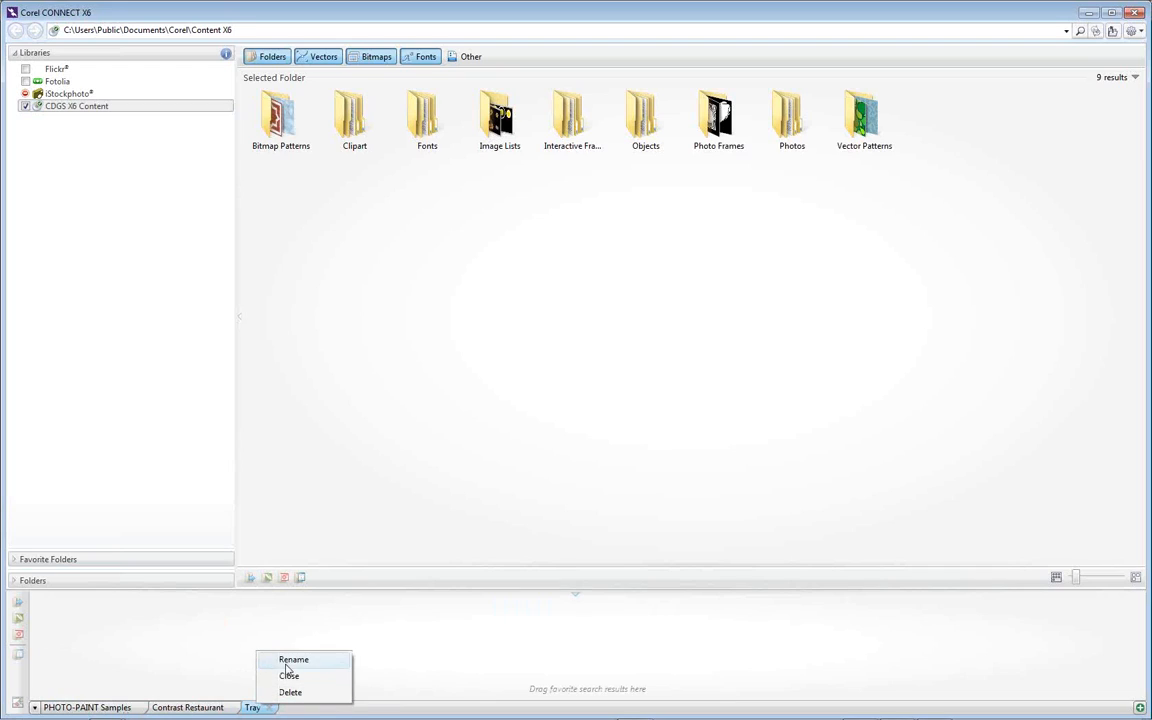
{"action": "left_click", "coordinate": [378, 660]}
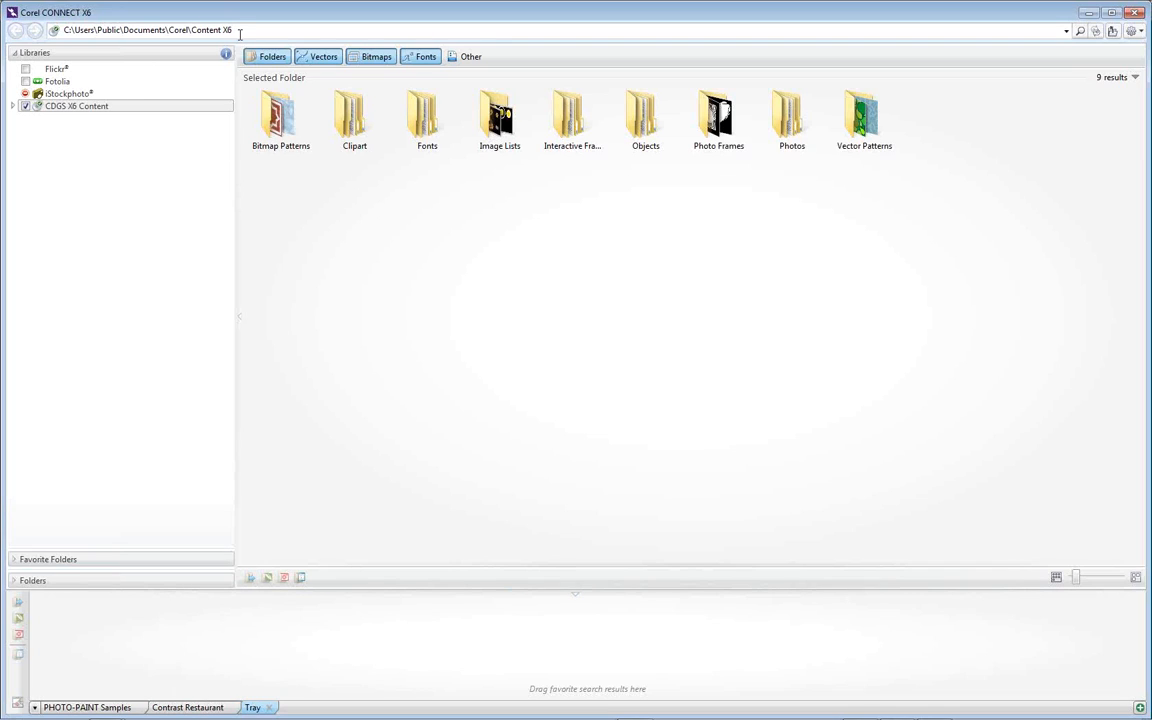
Search the CDGS X6 Content library for "food"
{"action": "left_click", "coordinate": [241, 31]}
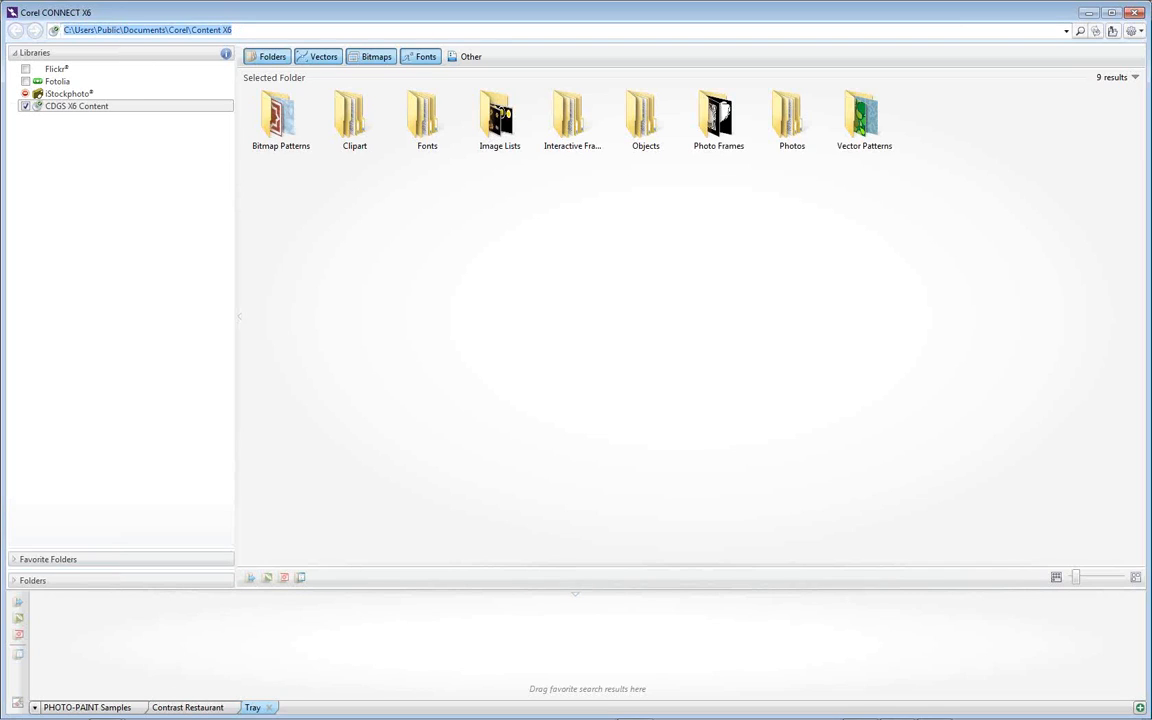
{"action": "type", "text": "food"}
{"action": "key", "text": "Return"}
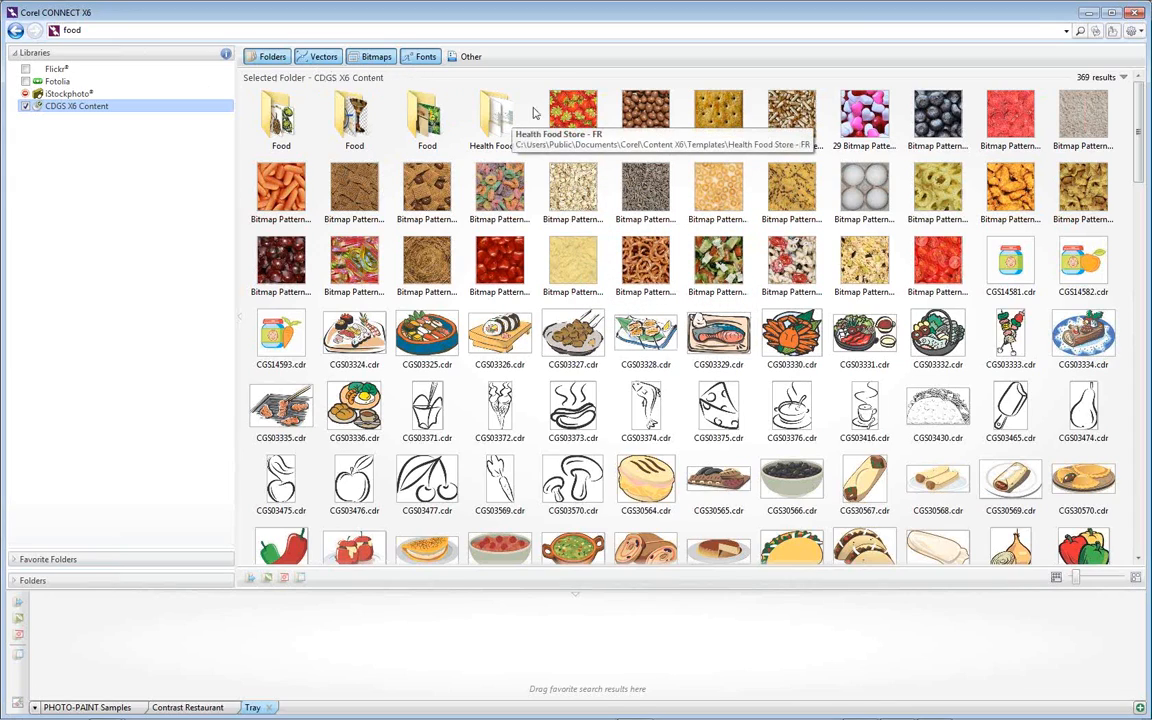
Add the steaming soup cup drawing CGS03376.cdr and the salad bitmap pattern from the search results to the empty tray
{"action": "mouse_move", "coordinate": [583, 126]}
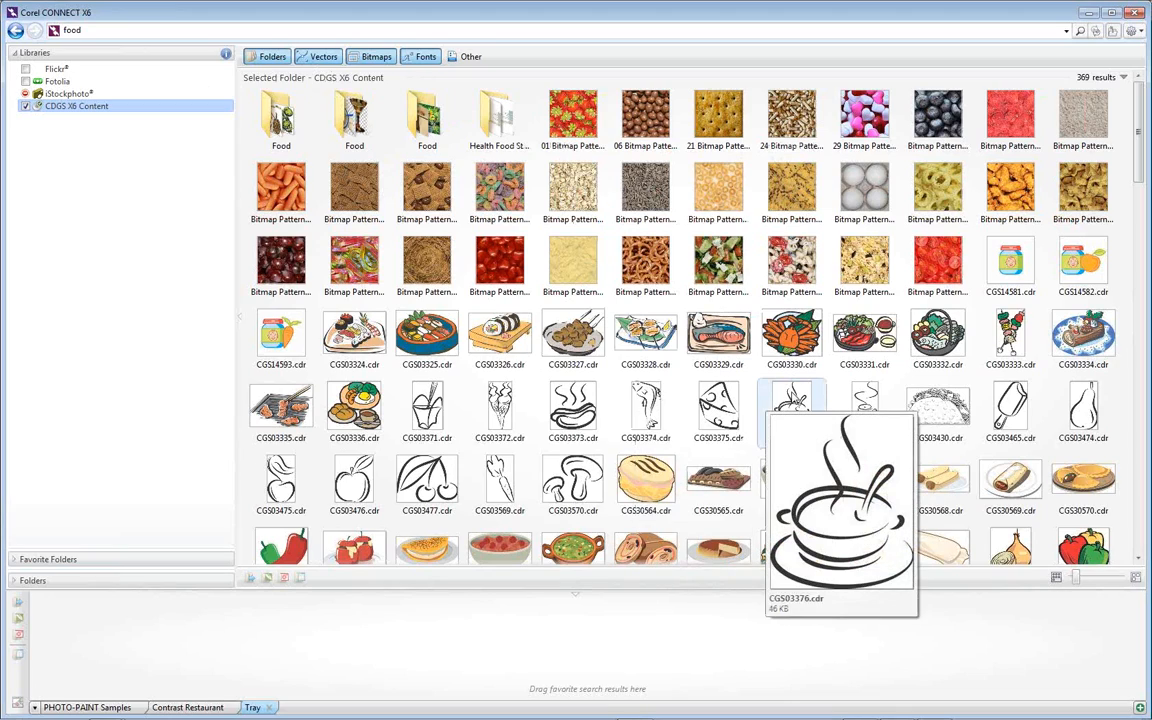
{"action": "left_click", "coordinate": [795, 400]}
{"action": "left_click_drag", "start_coordinate": [790, 410], "coordinate": [437, 638]}
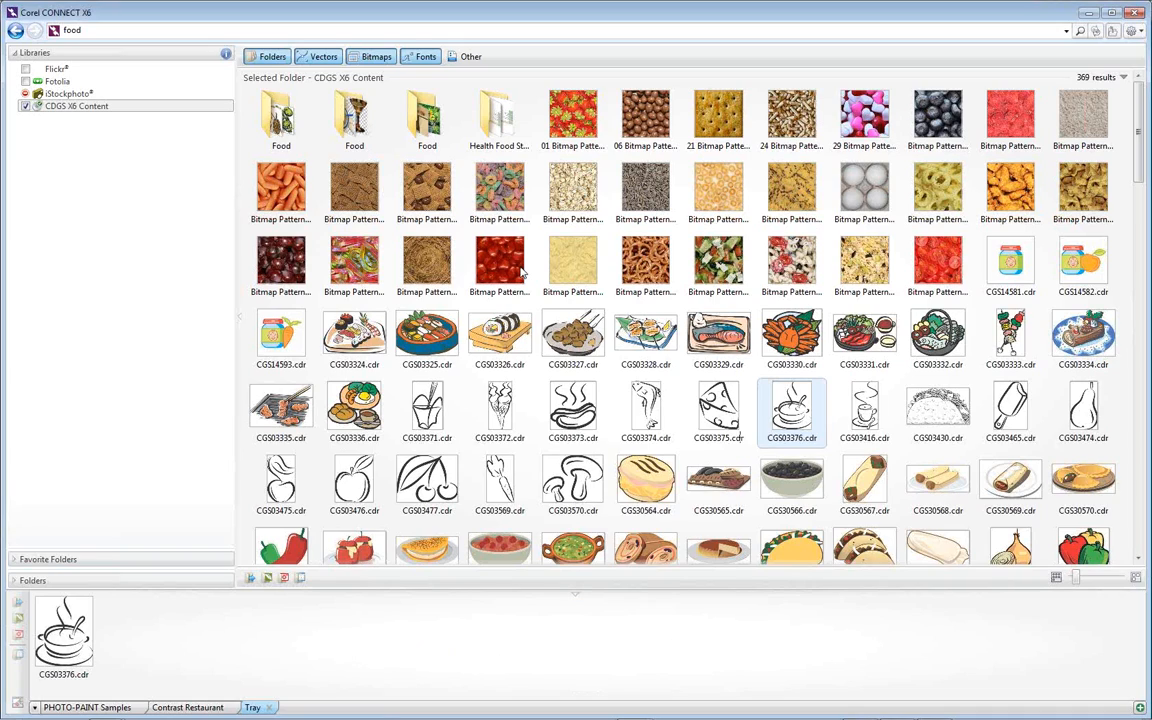
{"action": "left_click_drag", "start_coordinate": [718, 262], "coordinate": [160, 625]}
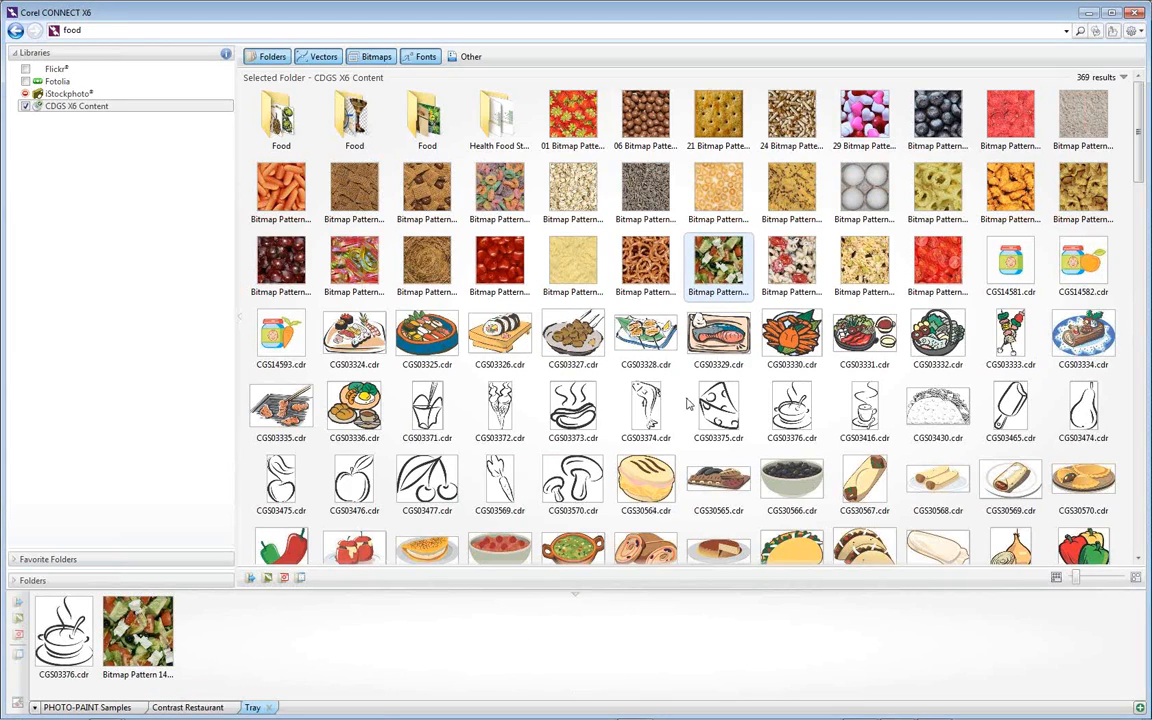
Preview the salad bitmap pattern and review which file actions are offered for it and for the clipart CGS03328.cdr
{"action": "mouse_move", "coordinate": [724, 270]}
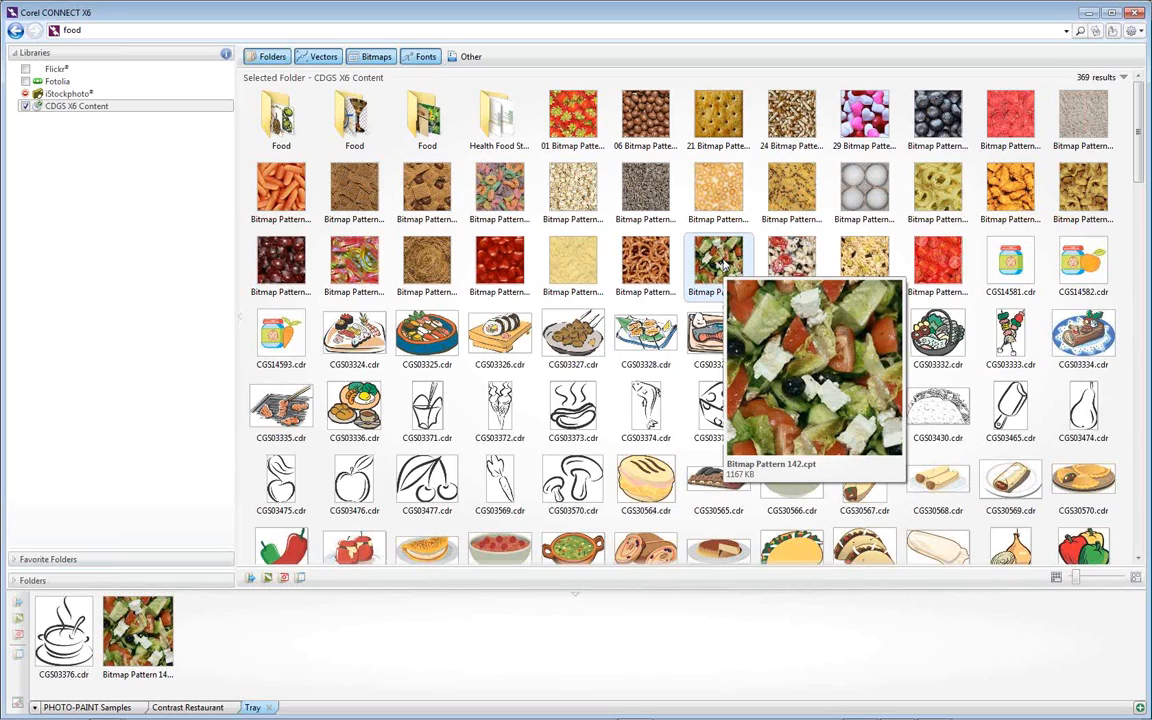
{"action": "right_click", "coordinate": [724, 263]}
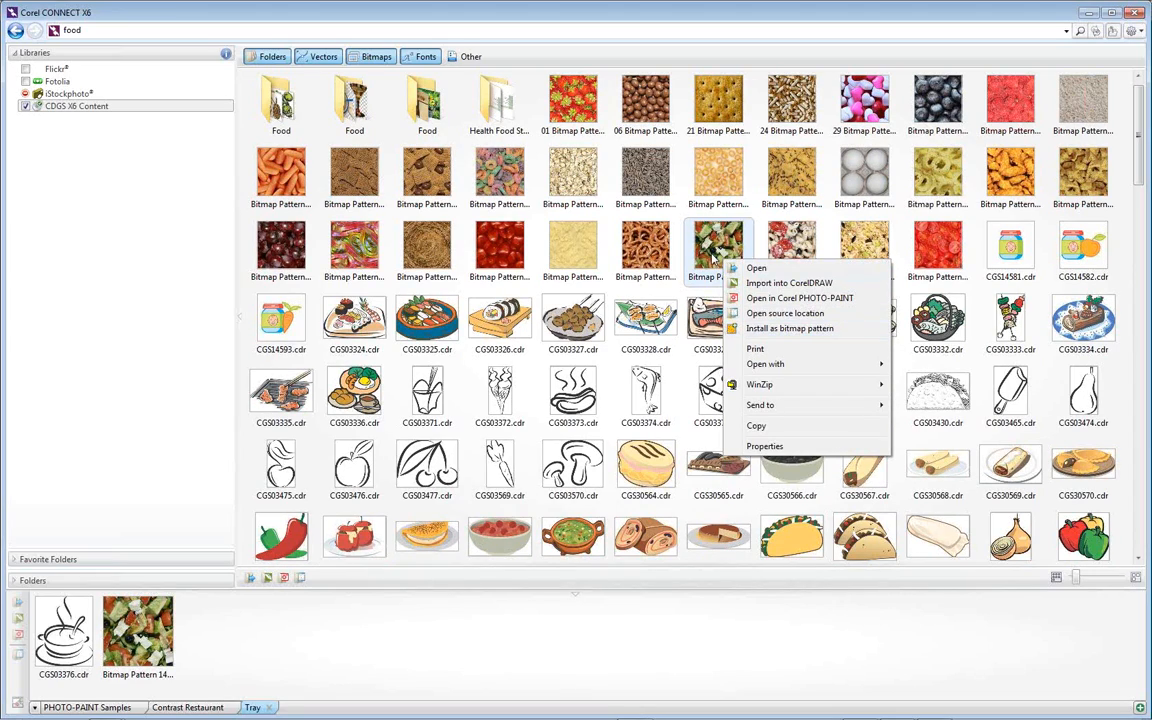
{"action": "left_click", "coordinate": [571, 286]}
{"action": "right_click", "coordinate": [641, 318]}
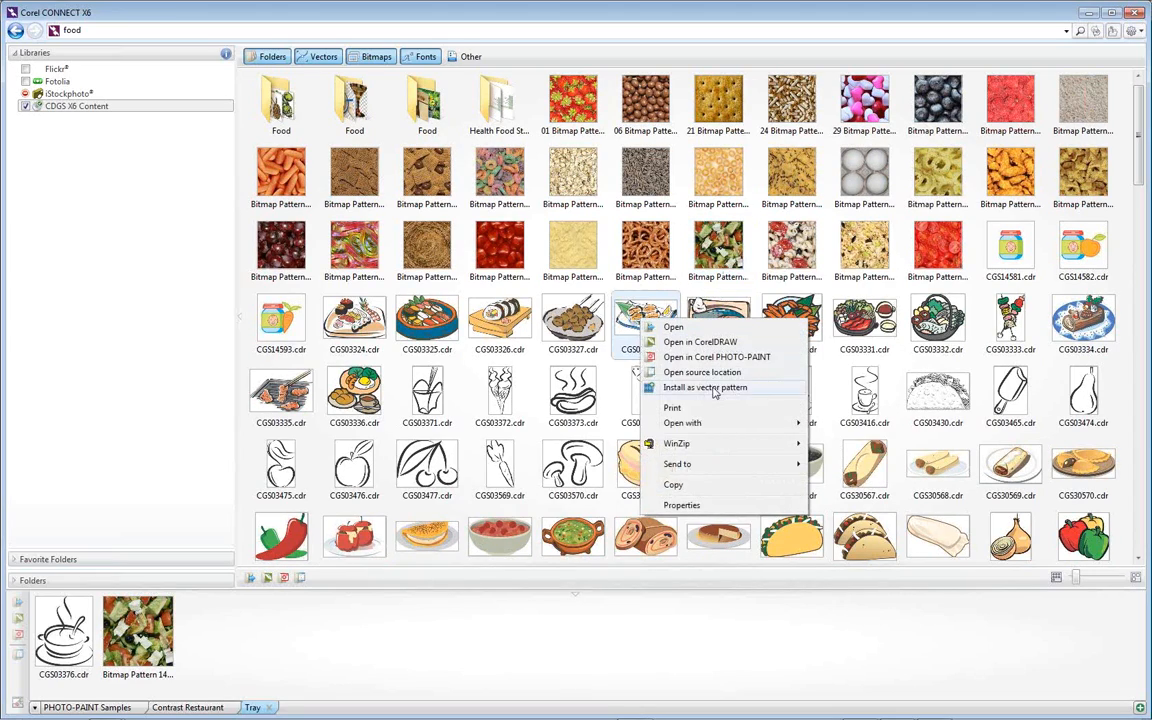
{"action": "left_click", "coordinate": [598, 345]}
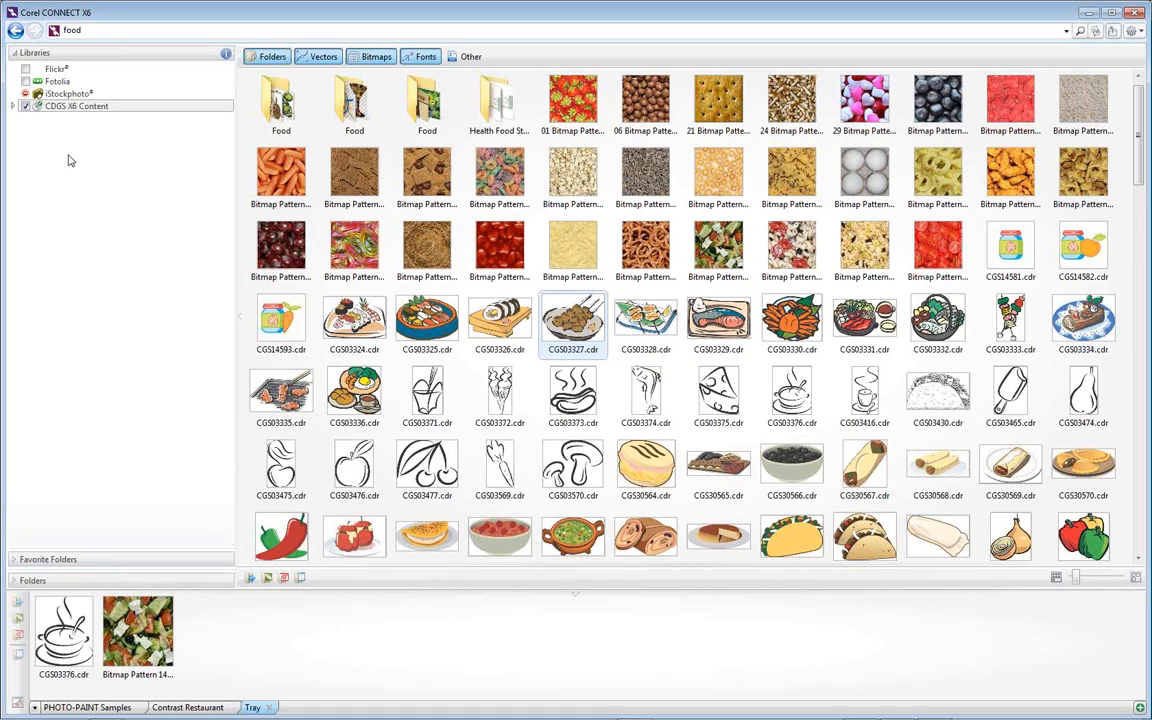
Review the CDGS X6 Content subfolders, browse the food results with the Fotolia library included, and exclude Fotolia again
{"action": "left_click", "coordinate": [14, 106]}
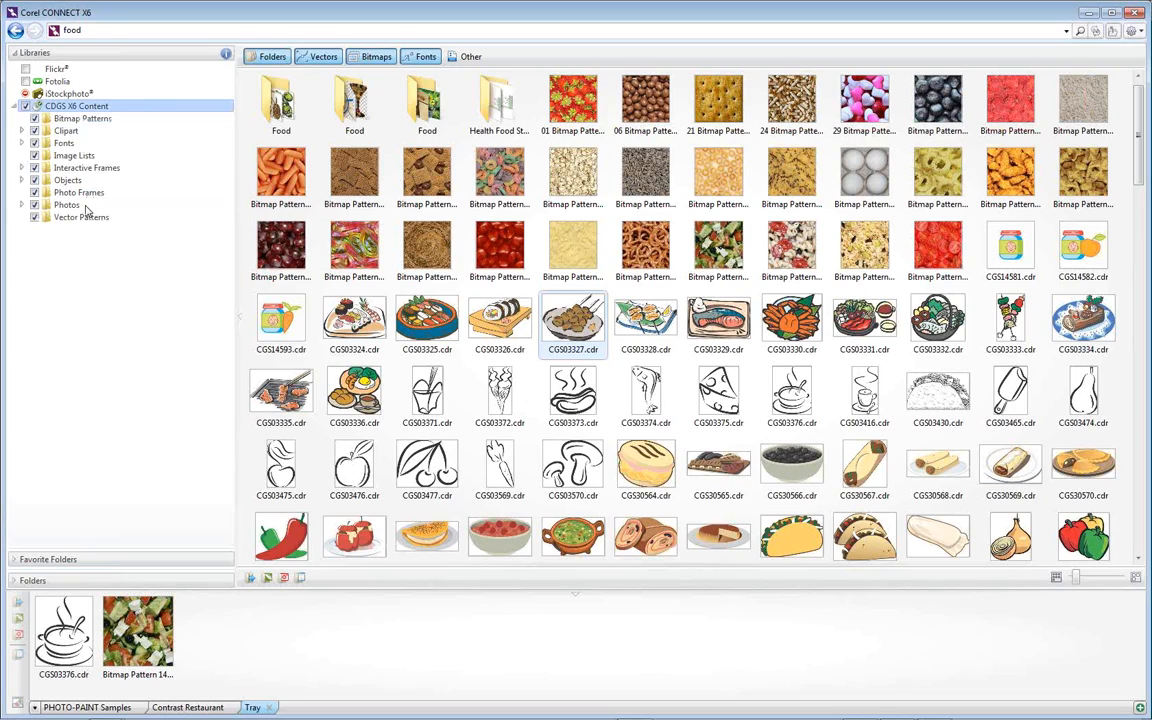
{"action": "left_click", "coordinate": [14, 106]}
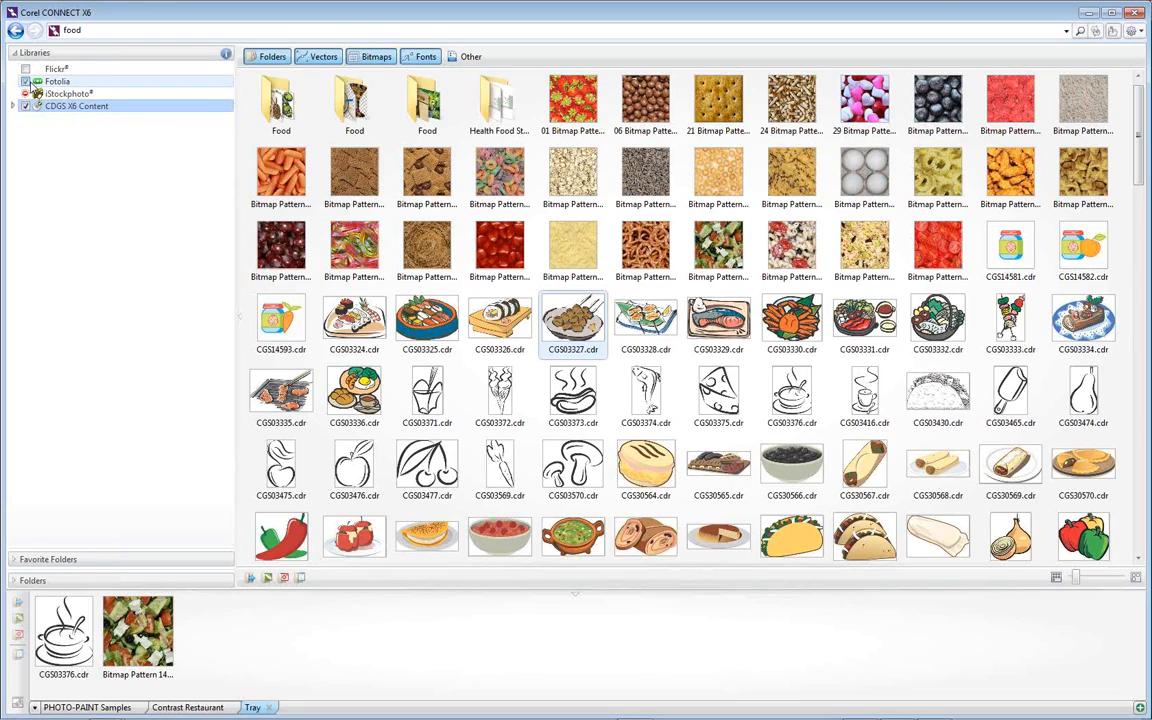
{"action": "left_click", "coordinate": [25, 81]}
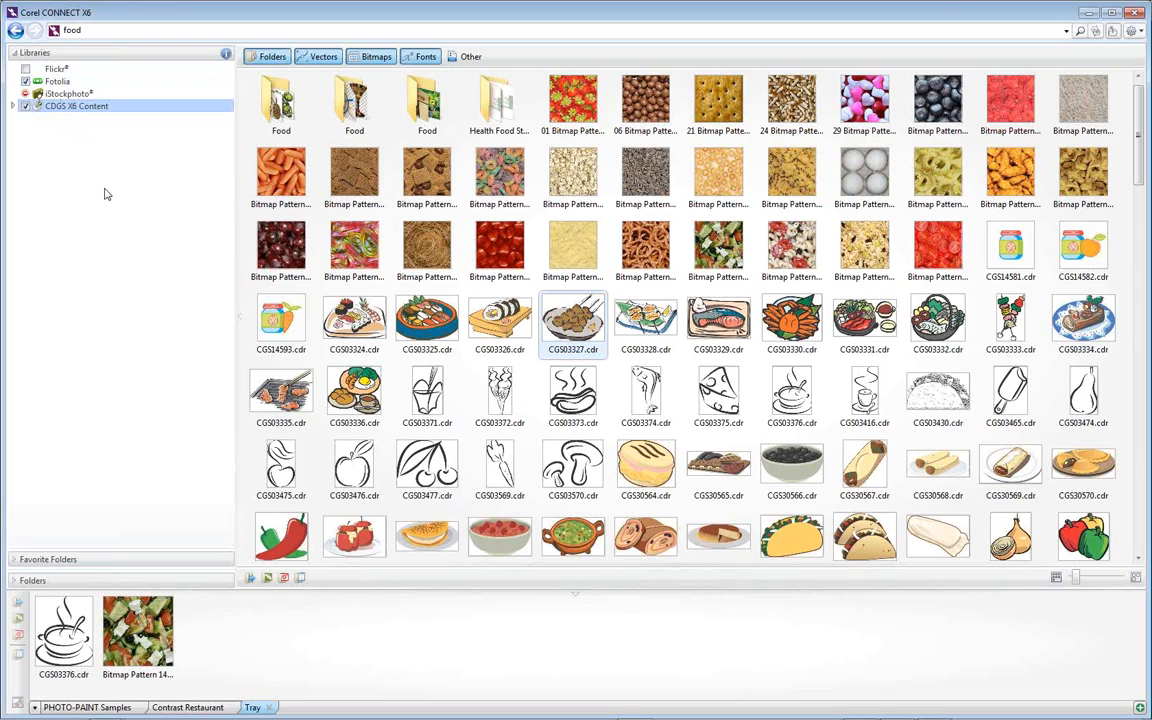
{"action": "left_click", "coordinate": [88, 30]}
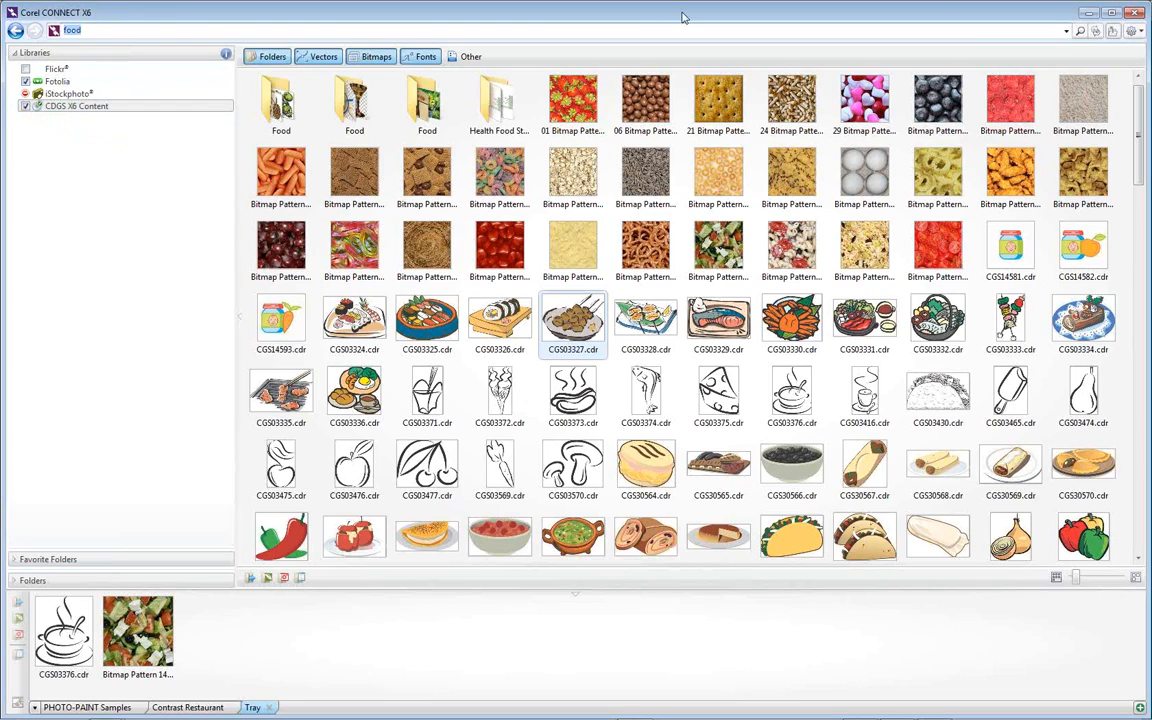
{"action": "left_click", "coordinate": [1080, 31]}
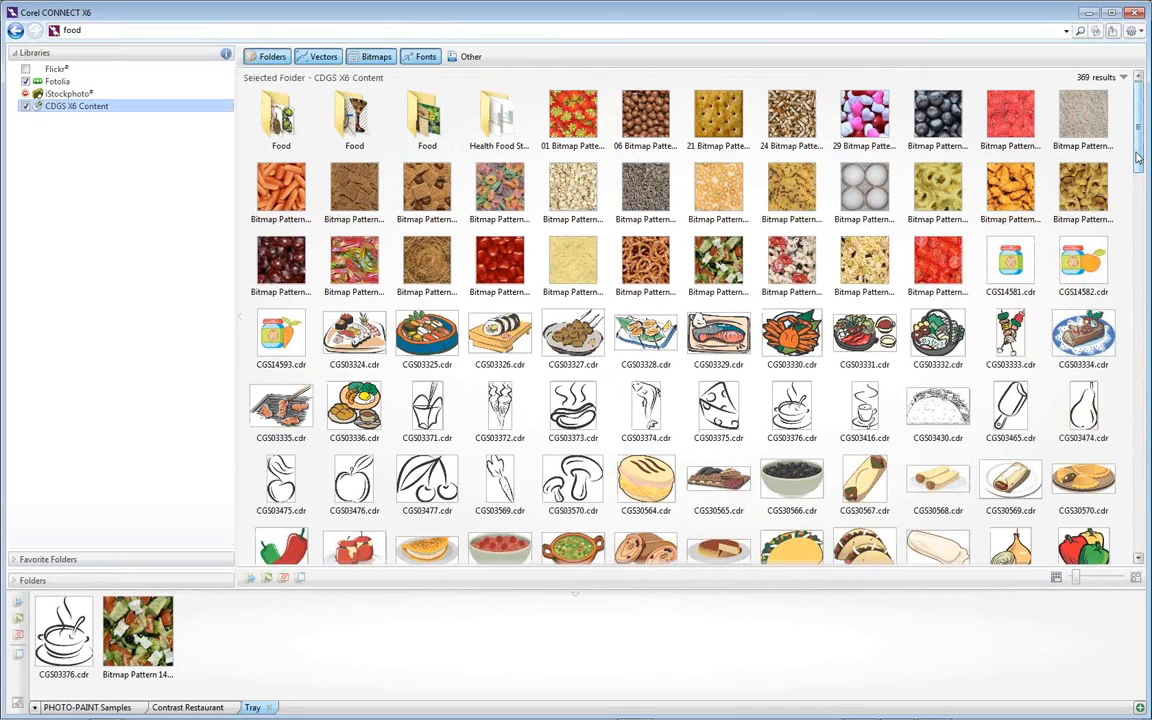
{"action": "left_click_drag", "start_coordinate": [1137, 157], "coordinate": [1142, 538]}
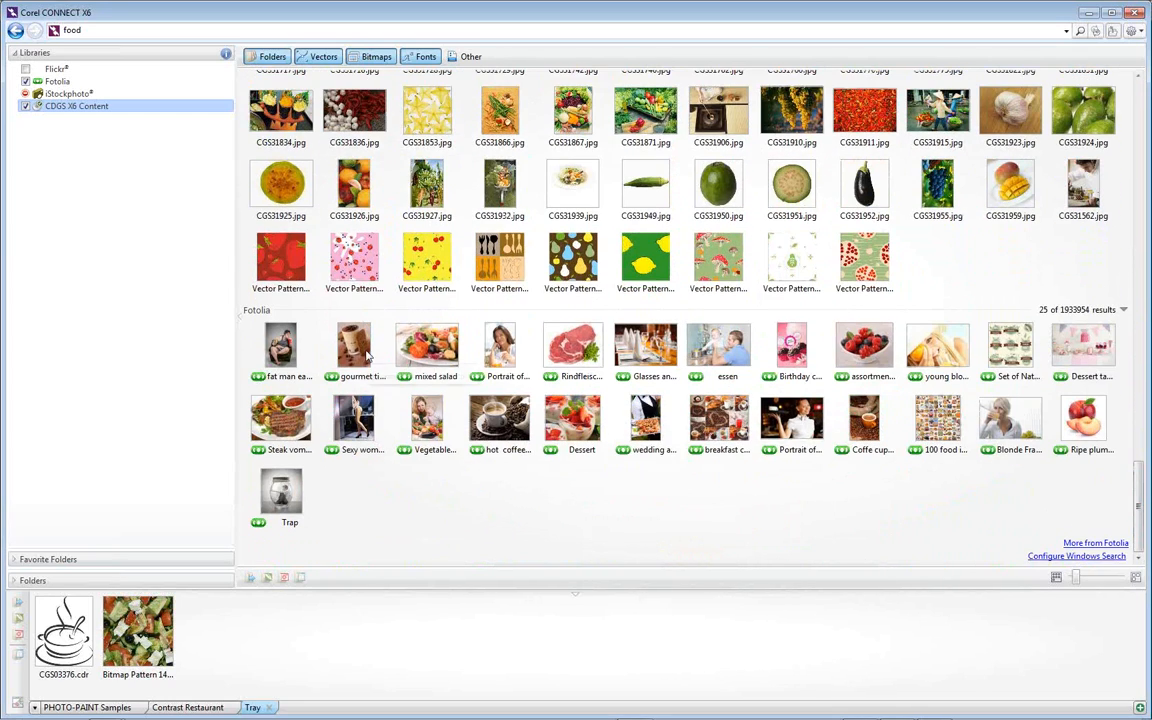
{"action": "mouse_move", "coordinate": [357, 352]}
{"action": "left_click", "coordinate": [25, 81]}
Reduce the Corel CONNECT window, minimize CorelDRAW, and reposition Corel CONNECT so the desktop icons are uncovered
{"action": "left_click", "coordinate": [1111, 12]}
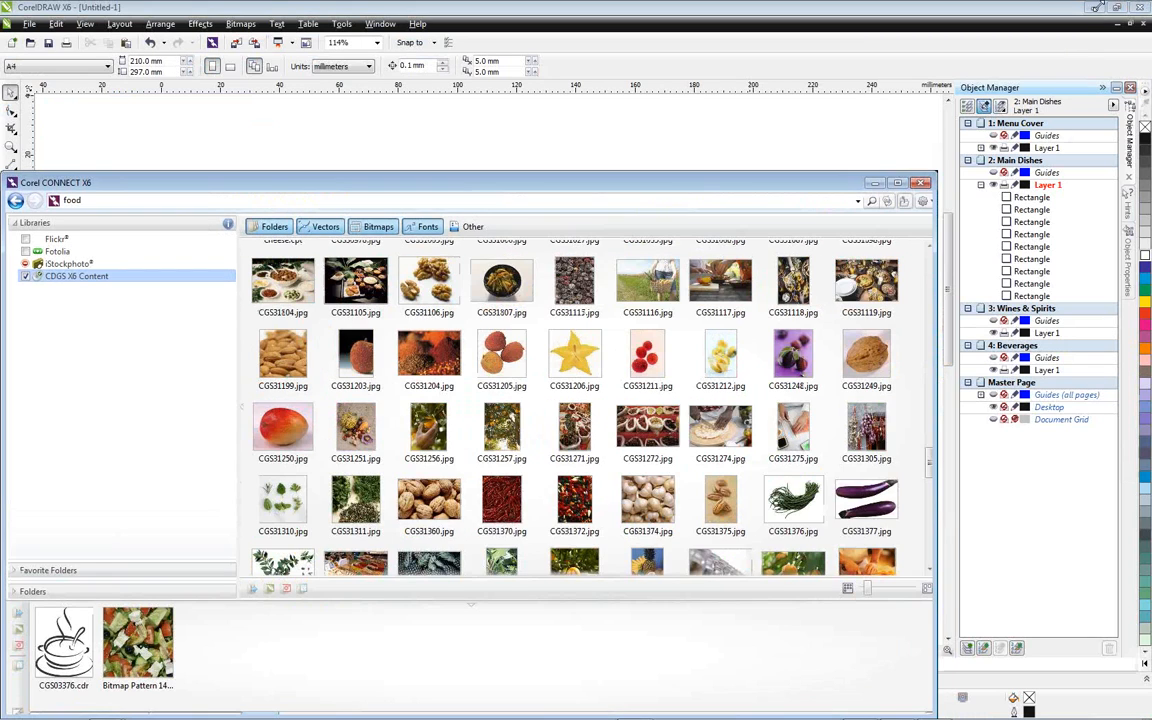
{"action": "left_click", "coordinate": [1098, 7]}
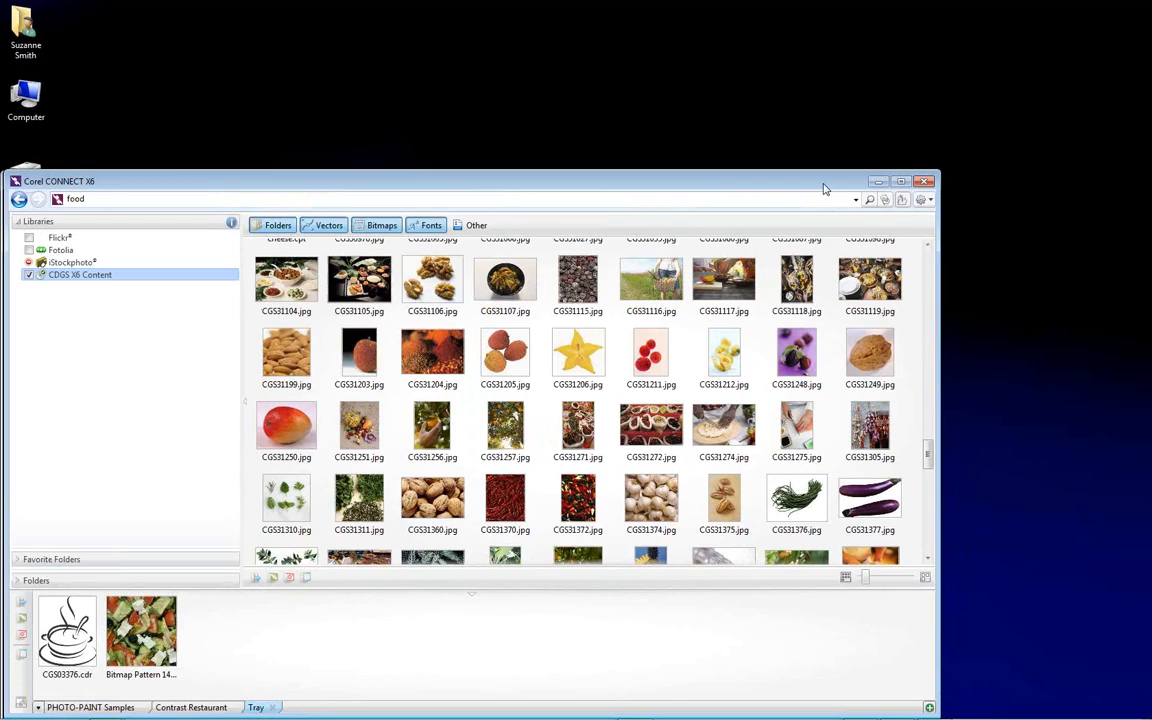
{"action": "left_click_drag", "start_coordinate": [825, 188], "coordinate": [990, 46]}
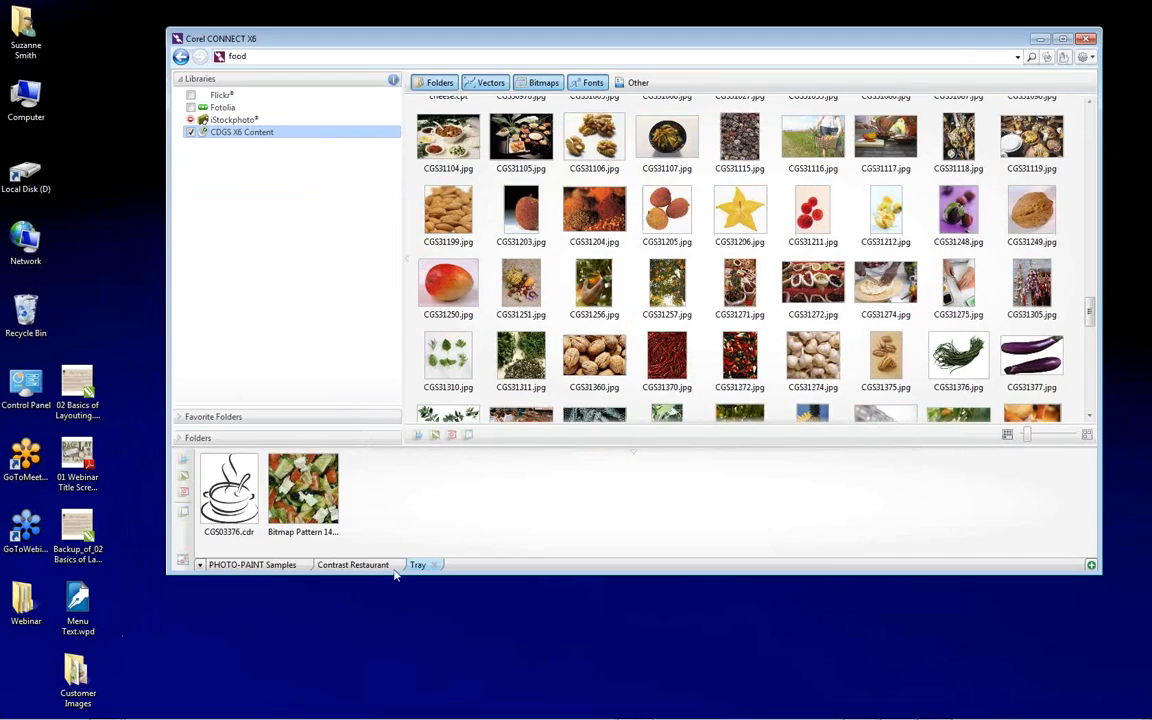
Open the Customer Images folder from the desktop and move its window aside so the Corel CONNECT tray is reachable
{"action": "left_click", "coordinate": [79, 606]}
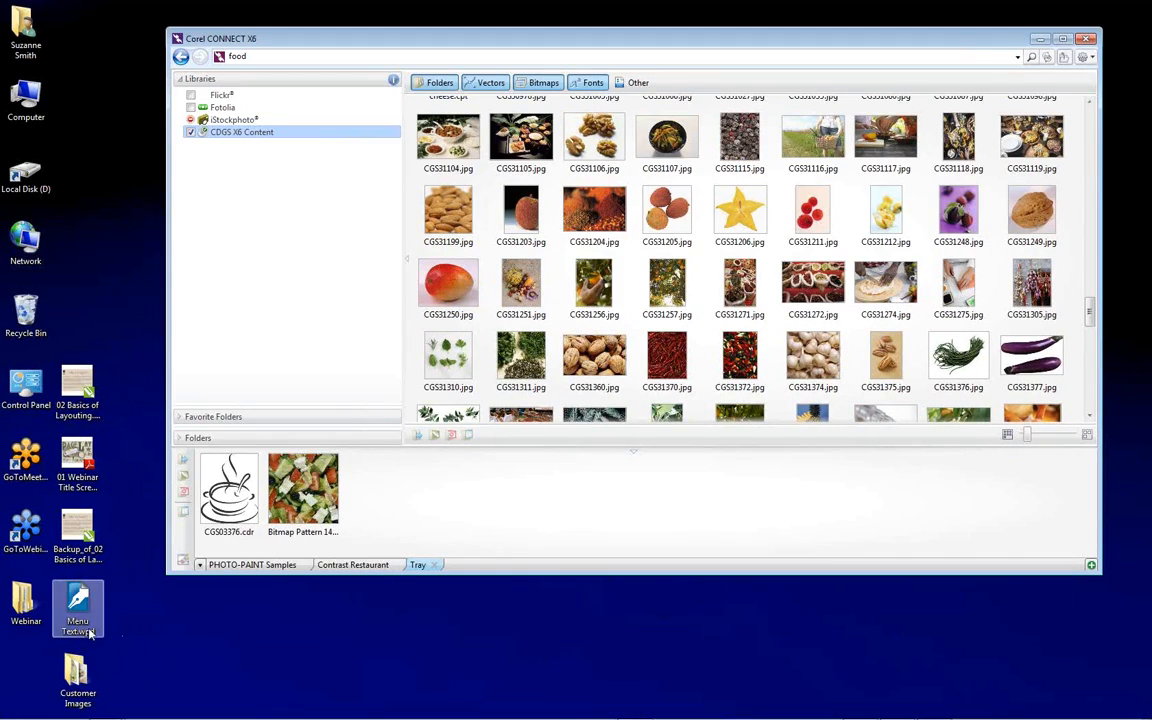
{"action": "mouse_move", "coordinate": [77, 601]}
{"action": "left_mouse_down"}
{"action": "mouse_move", "coordinate": [309, 656]}
{"action": "mouse_move", "coordinate": [200, 617]}
{"action": "mouse_move", "coordinate": [78, 606]}
{"action": "left_mouse_up"}
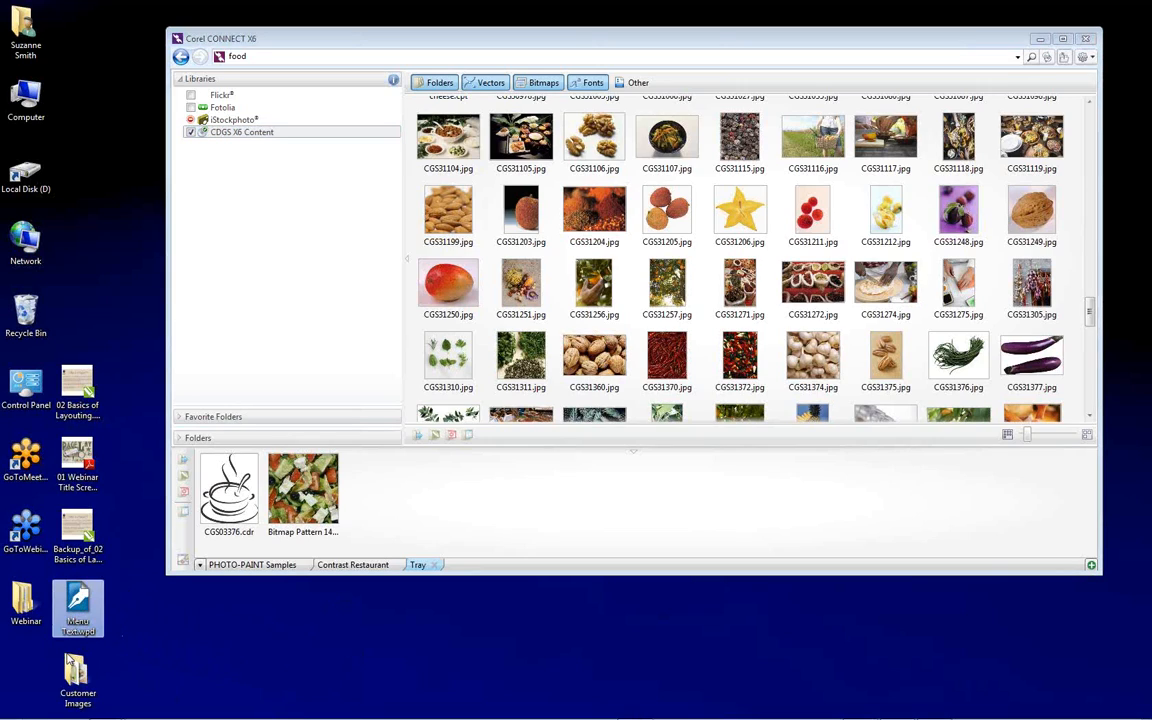
{"action": "double_click", "coordinate": [75, 680]}
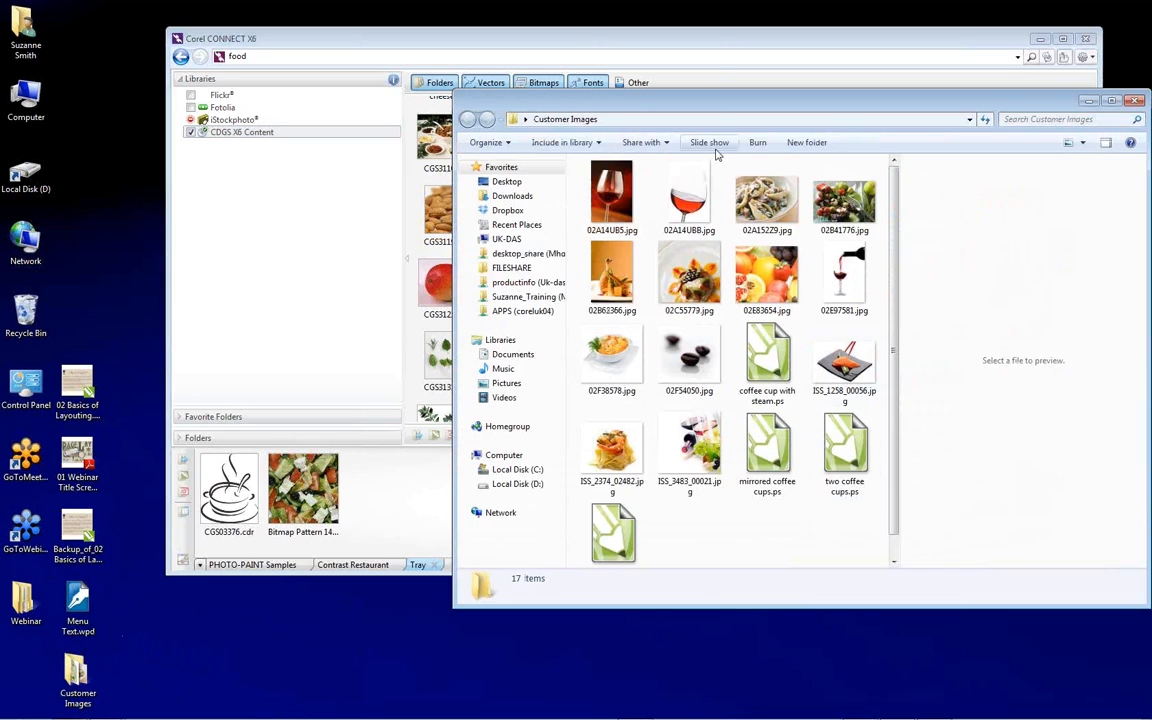
{"action": "left_click_drag", "start_coordinate": [749, 107], "coordinate": [947, 121]}
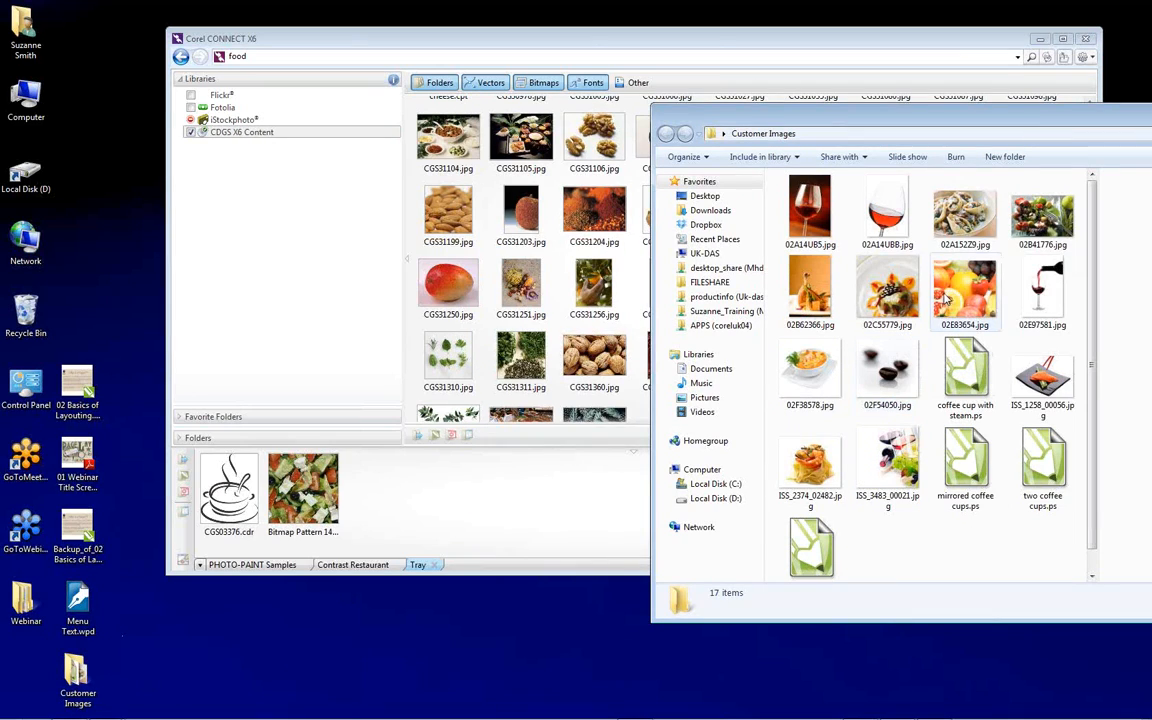
Add the food photos 02A152Z9.jpg, 02B41776.jpg and 02F38578.jpg from Customer Images to the Corel CONNECT tray
{"action": "left_click", "coordinate": [965, 213]}
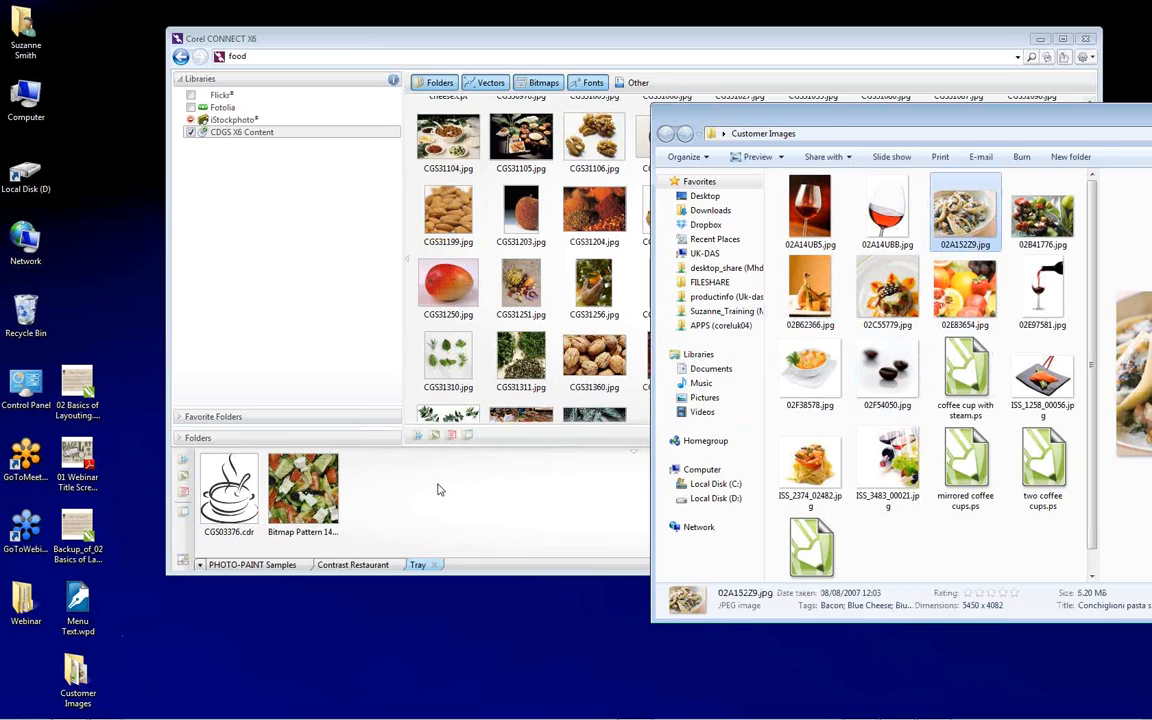
{"action": "left_click_drag", "start_coordinate": [437, 489], "coordinate": [437, 489]}
{"action": "left_click_drag", "start_coordinate": [1040, 213], "coordinate": [480, 508]}
{"action": "left_click", "coordinate": [805, 375]}
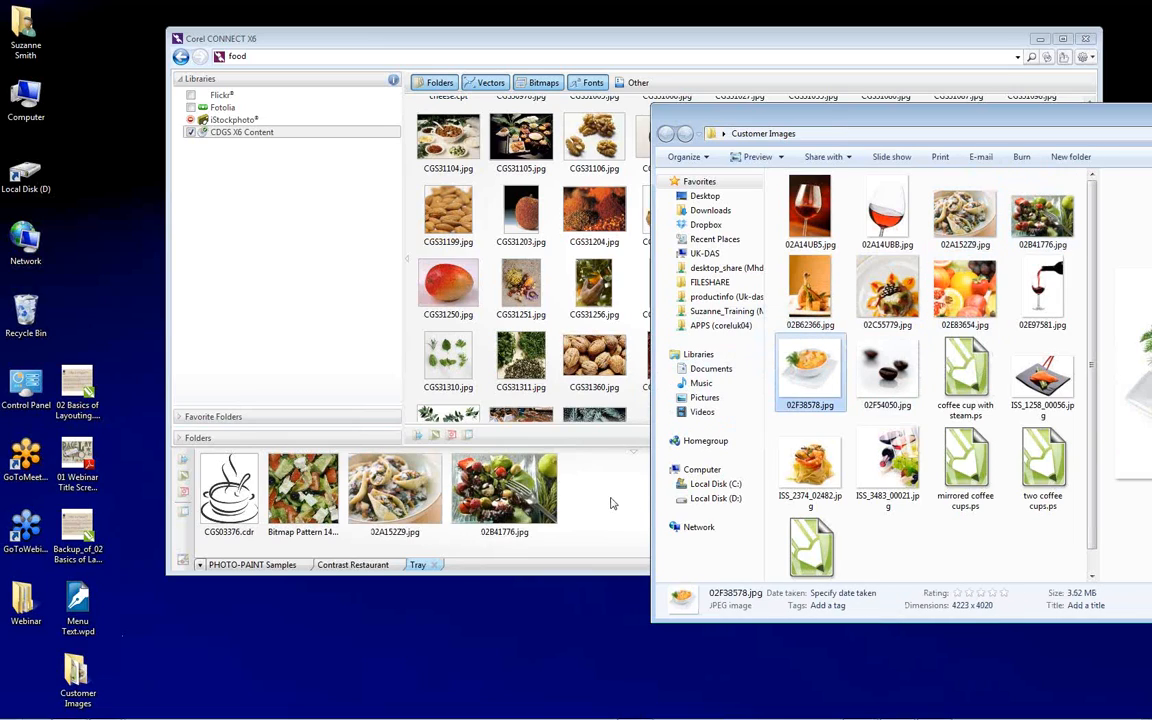
{"action": "left_click_drag", "start_coordinate": [613, 503], "coordinate": [613, 503]}
Add the photos 02C55779.jpg and ISS_2374_02482.jpg to the tray, moving the folder window whenever it covers the drop area
{"action": "left_click_drag", "start_coordinate": [943, 126], "coordinate": [984, 60]}
{"action": "left_click_drag", "start_coordinate": [929, 228], "coordinate": [672, 506]}
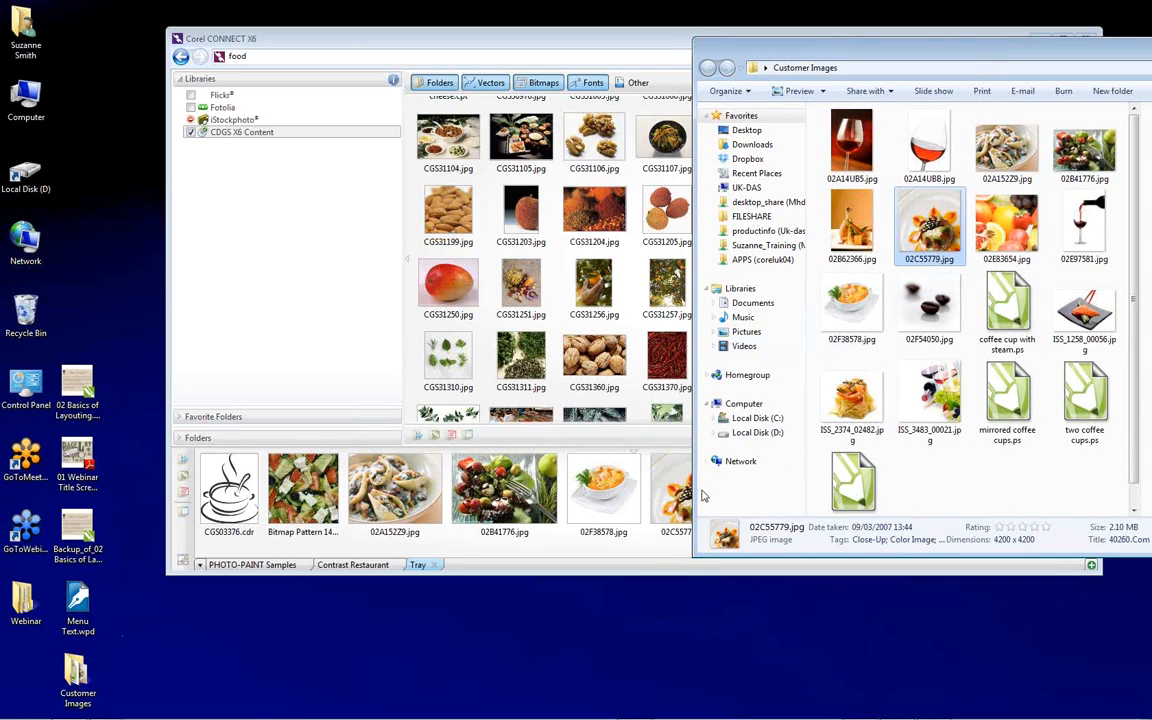
{"action": "left_click", "coordinate": [852, 400]}
{"action": "left_click_drag", "start_coordinate": [901, 50], "coordinate": [284, 12]}
{"action": "left_click_drag", "start_coordinate": [238, 362], "coordinate": [816, 511]}
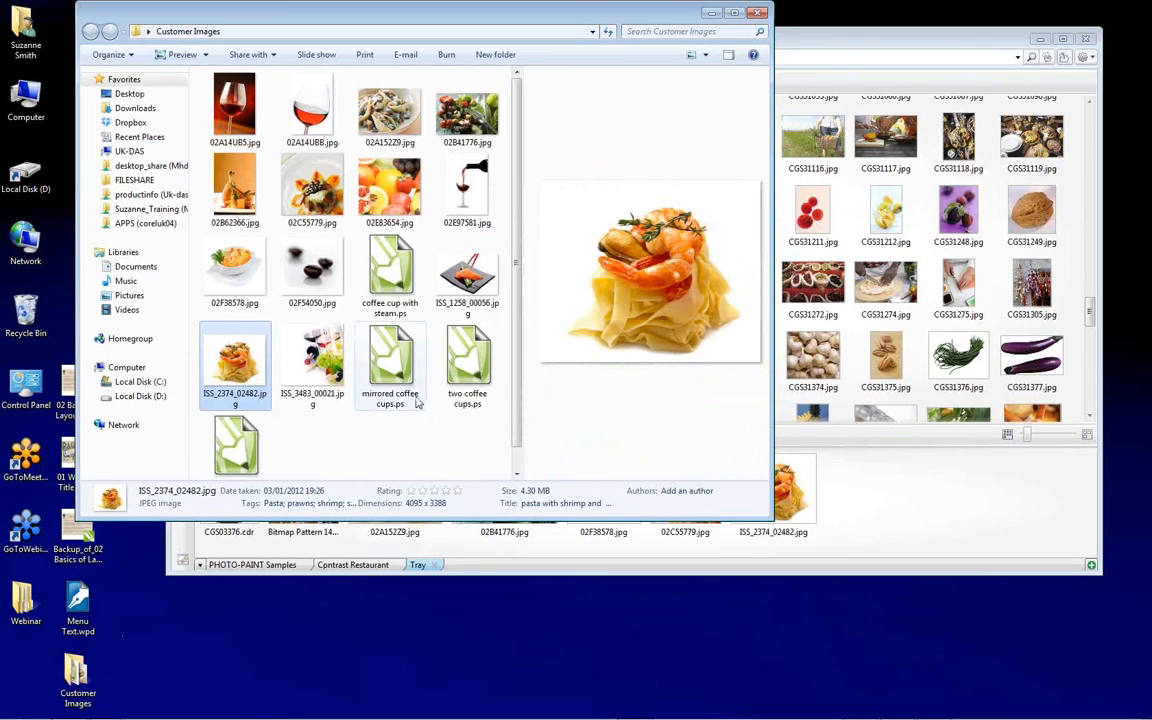
Add mirrored coffee cups.ps and wine glass silhouettes.ps to the tray and close the Customer Images folder
{"action": "left_click_drag", "start_coordinate": [390, 362], "coordinate": [866, 503]}
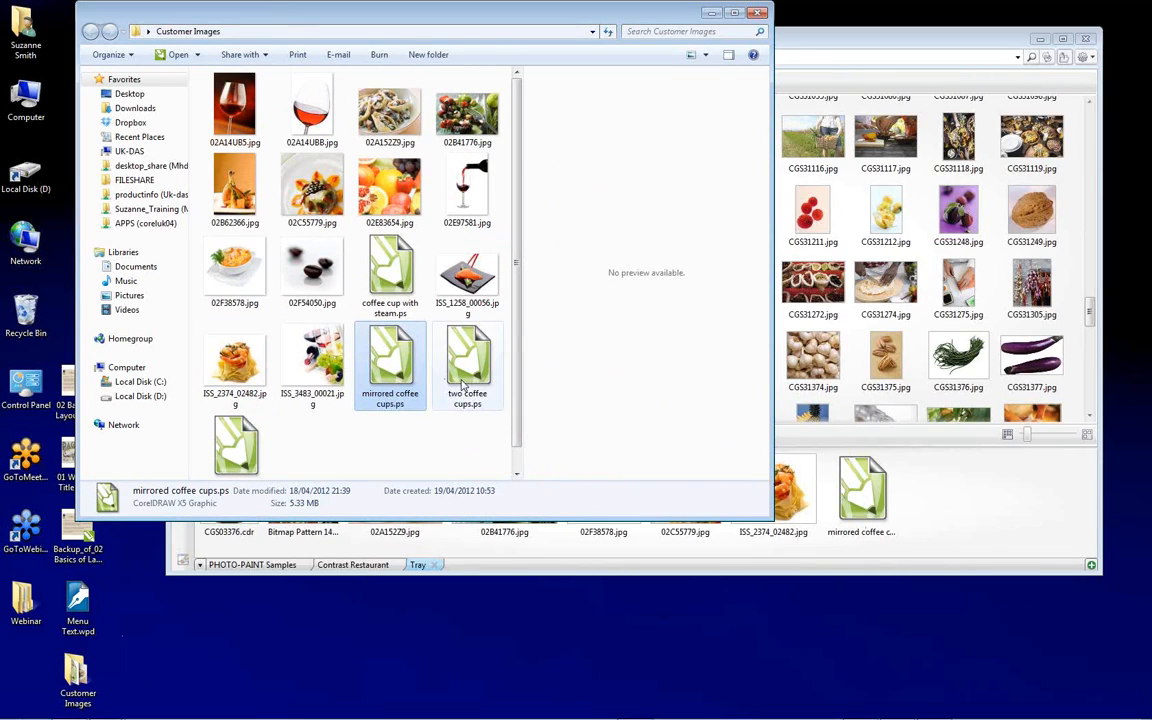
{"action": "scroll", "coordinate": [250, 425], "scroll_direction": "down", "scroll_amount": 1}
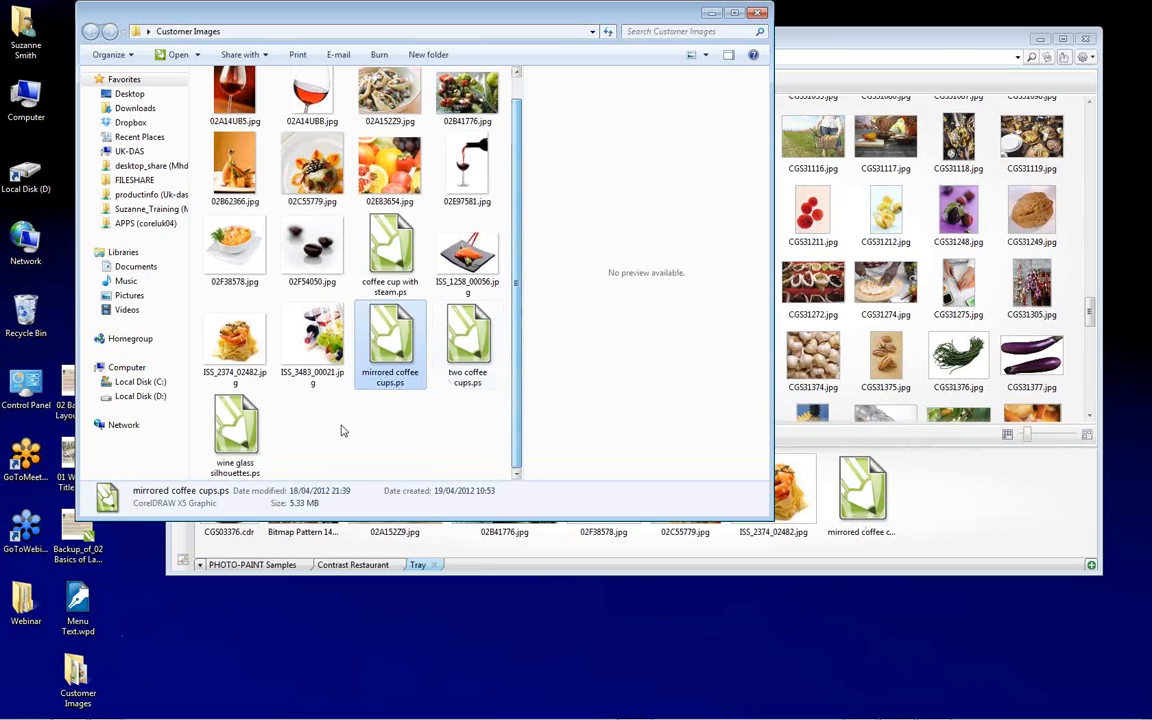
{"action": "left_click_drag", "start_coordinate": [252, 425], "coordinate": [845, 456]}
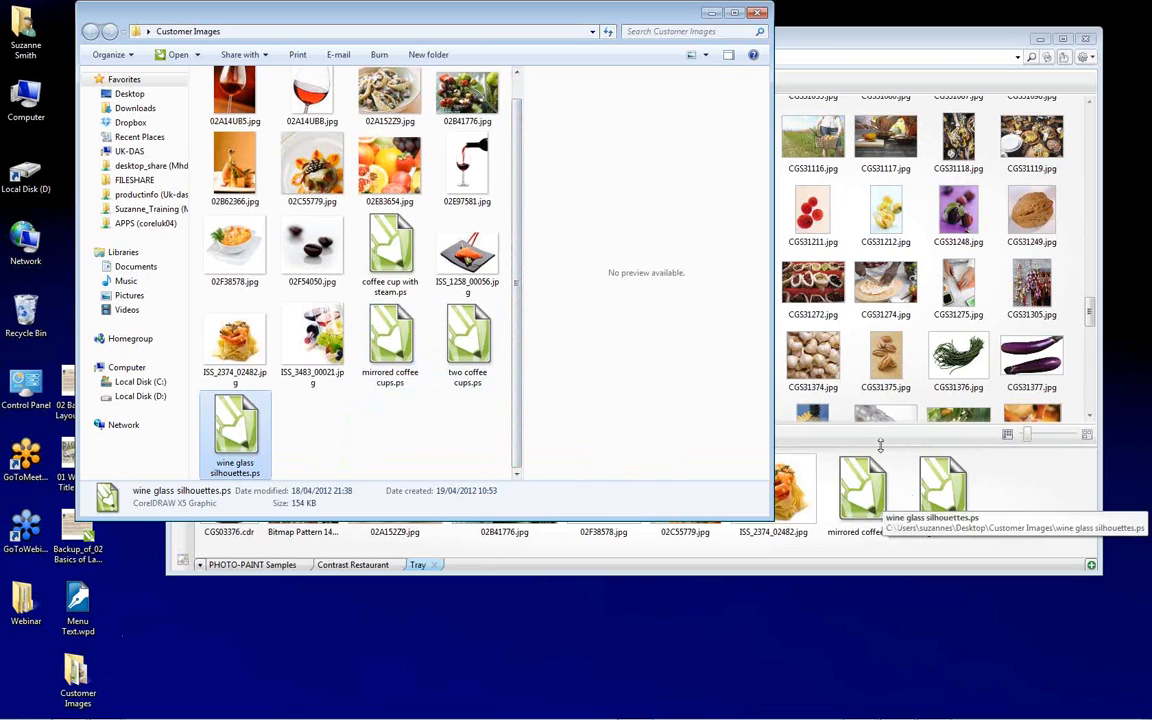
{"action": "left_click", "coordinate": [759, 16]}
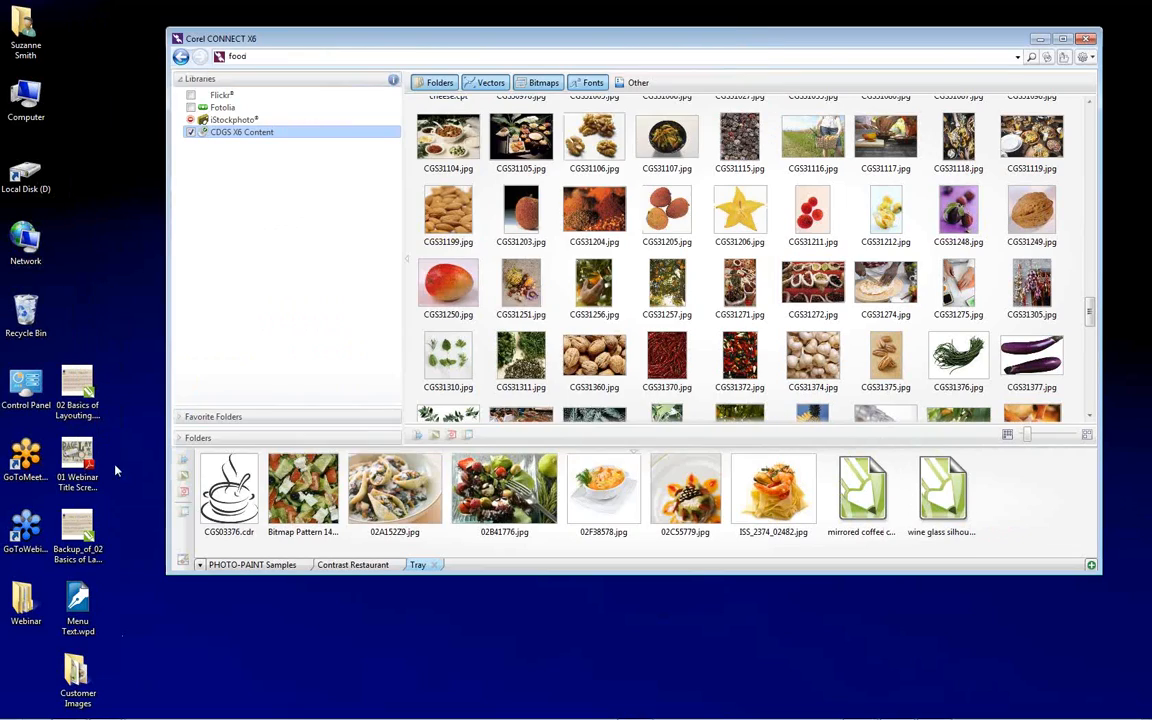
Add the 01 Webinar Title Screen PDF from the desktop to the tray and close Corel CONNECT
{"action": "left_click_drag", "start_coordinate": [72, 453], "coordinate": [1003, 498]}
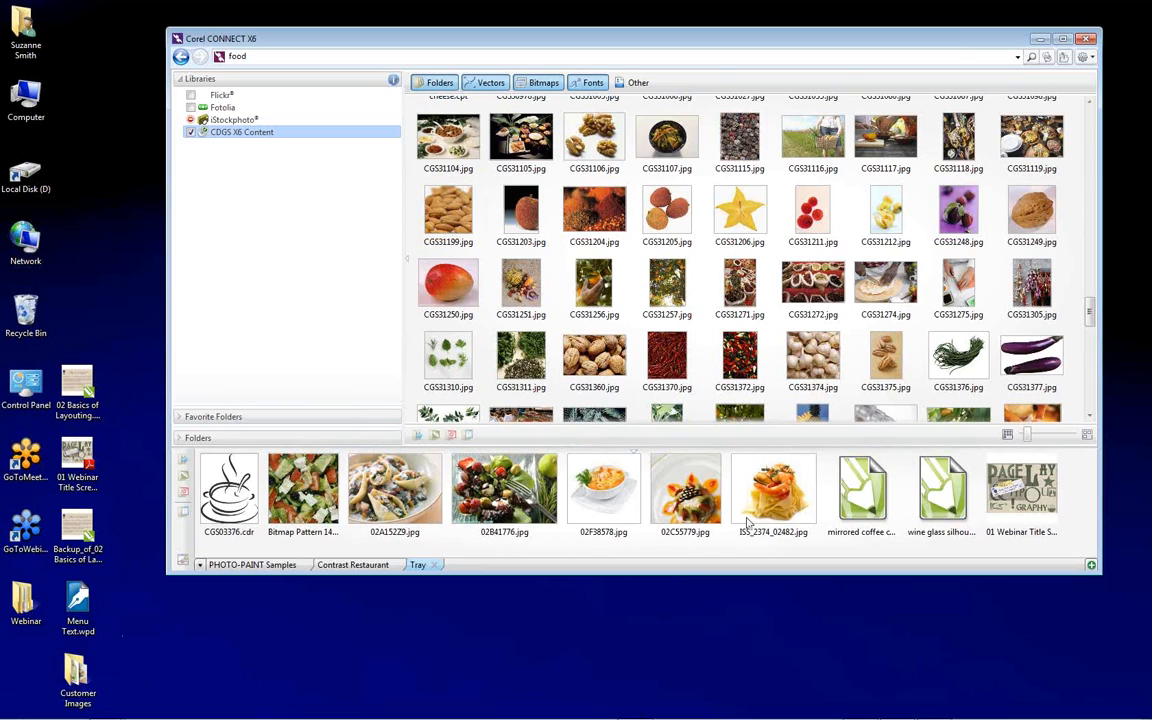
{"action": "left_click", "coordinate": [1086, 41]}
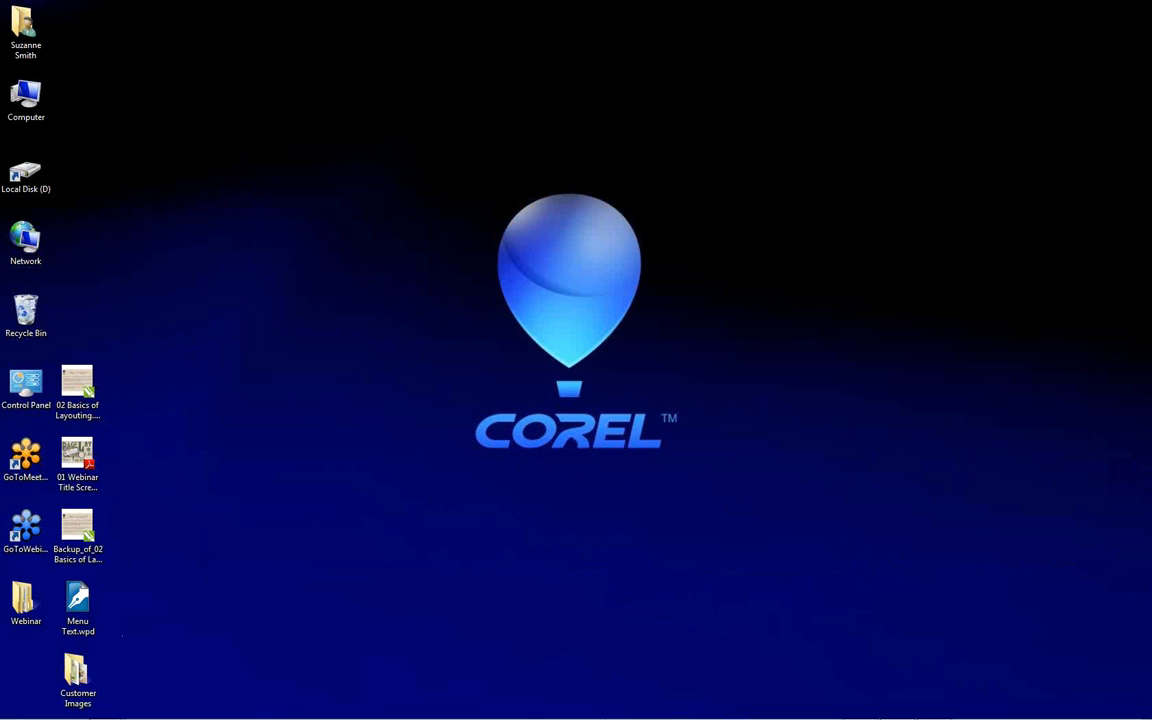
Switch to CorelDRAW and expand the tray to show the collected images below the Main Dishes page
{"action": "mouse_move", "coordinate": [890, 712]}
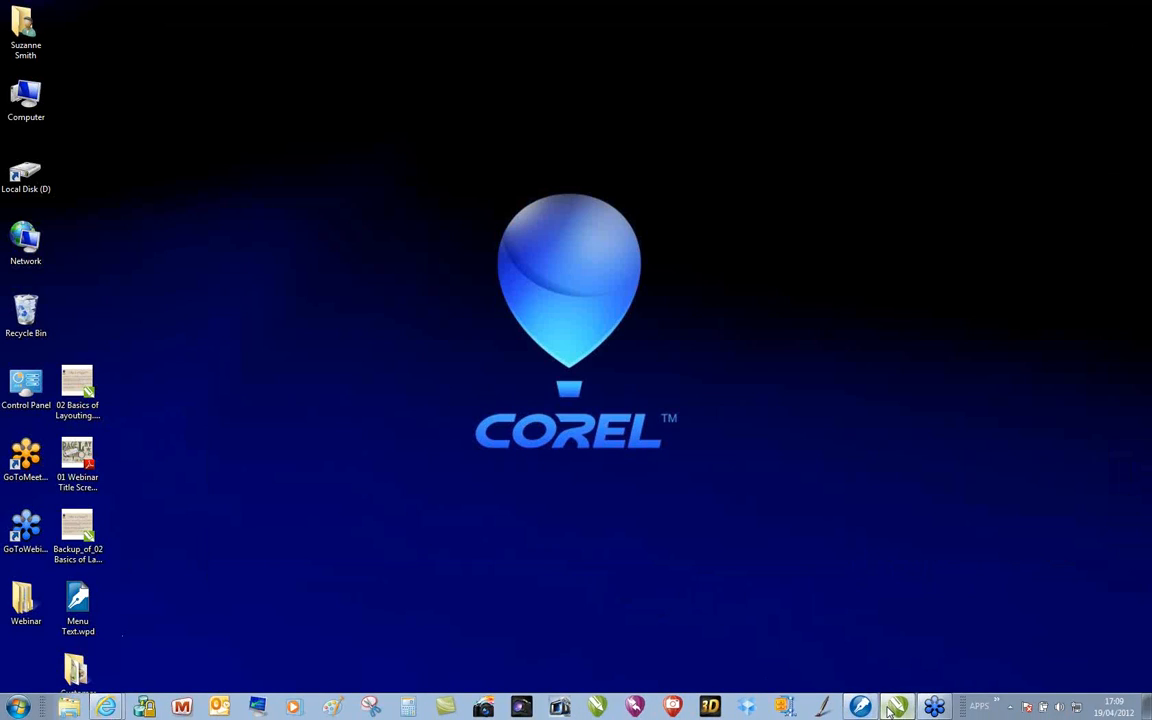
{"action": "left_click", "coordinate": [893, 708]}
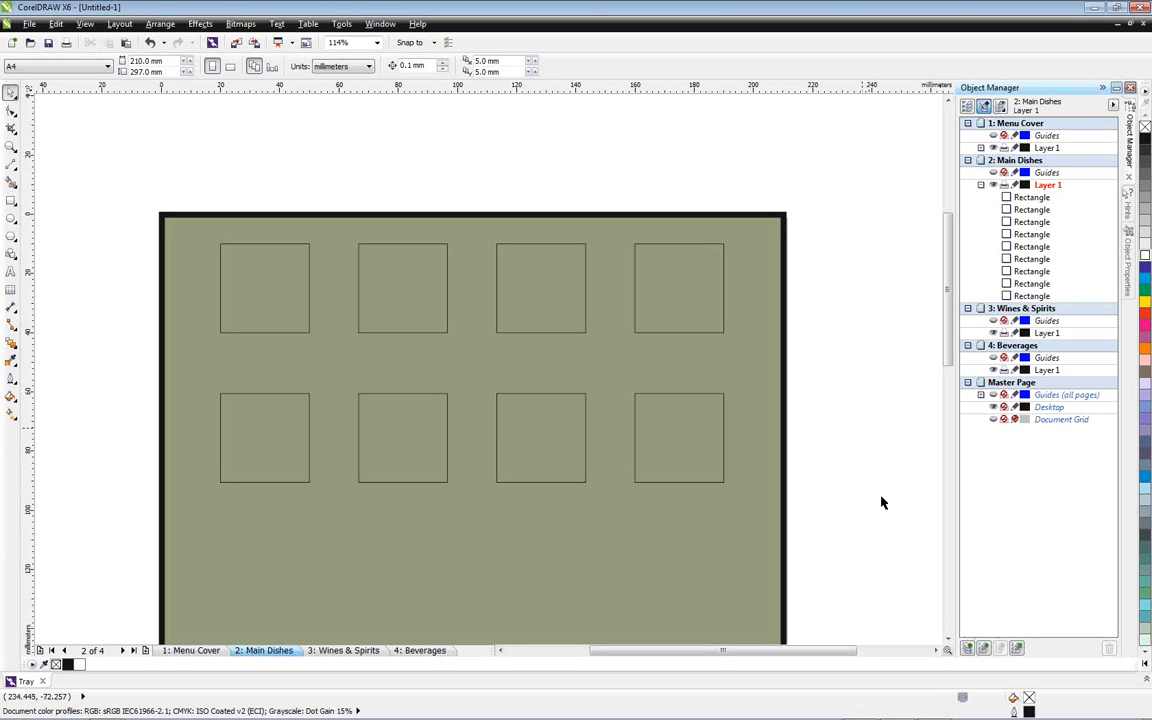
{"action": "left_click", "coordinate": [1146, 680]}
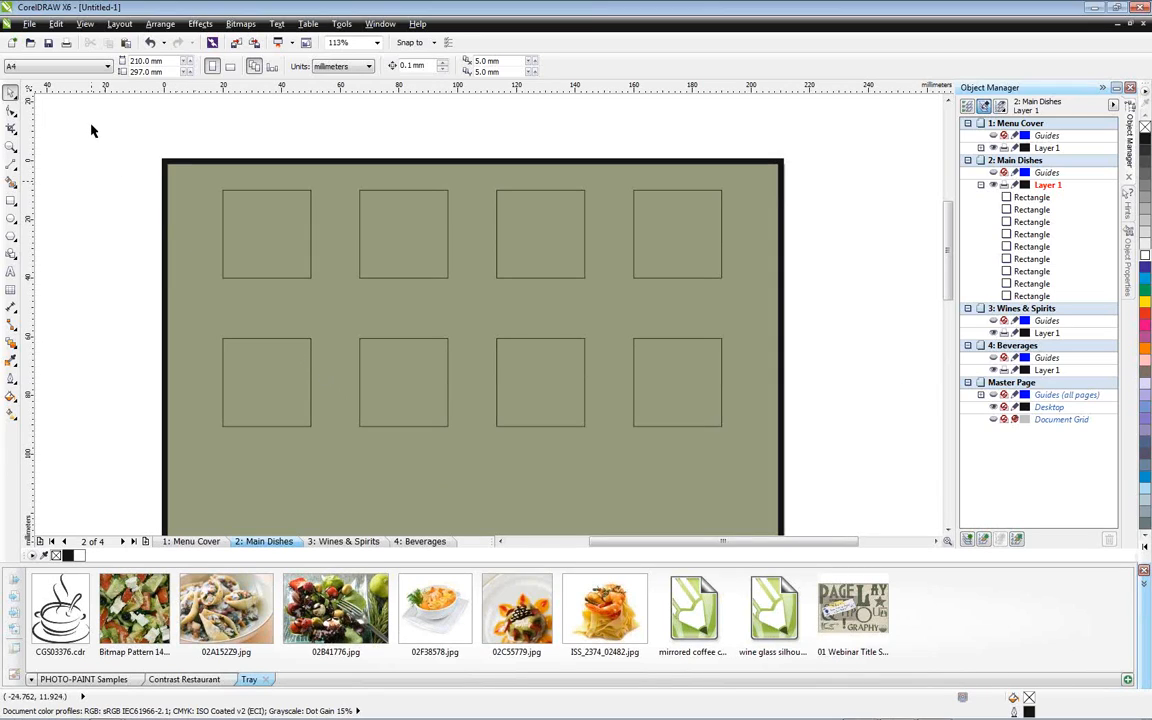
Display the Layout toolbar and place it floating above the upper-left corner of the page
{"action": "left_click", "coordinate": [119, 23]}
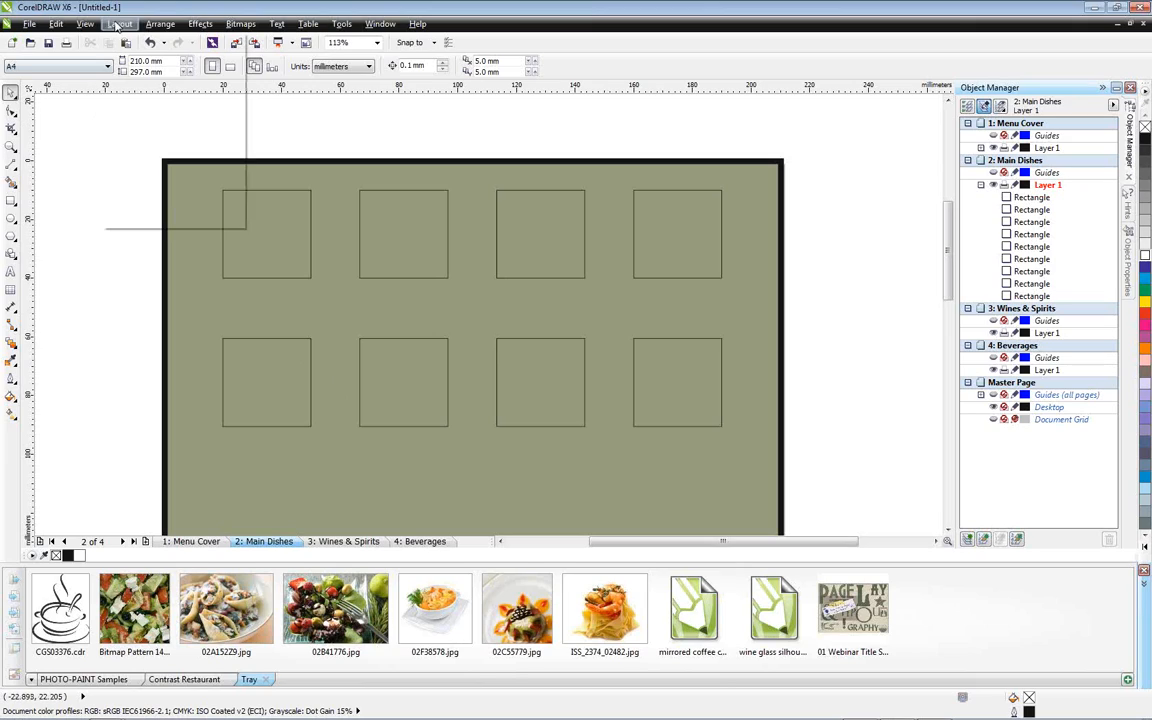
{"action": "left_click", "coordinate": [141, 218]}
{"action": "mouse_move", "coordinate": [155, 106]}
{"action": "left_mouse_down"}
{"action": "mouse_move", "coordinate": [135, 104]}
{"action": "mouse_move", "coordinate": [155, 116]}
{"action": "mouse_move", "coordinate": [140, 113]}
{"action": "left_mouse_up"}
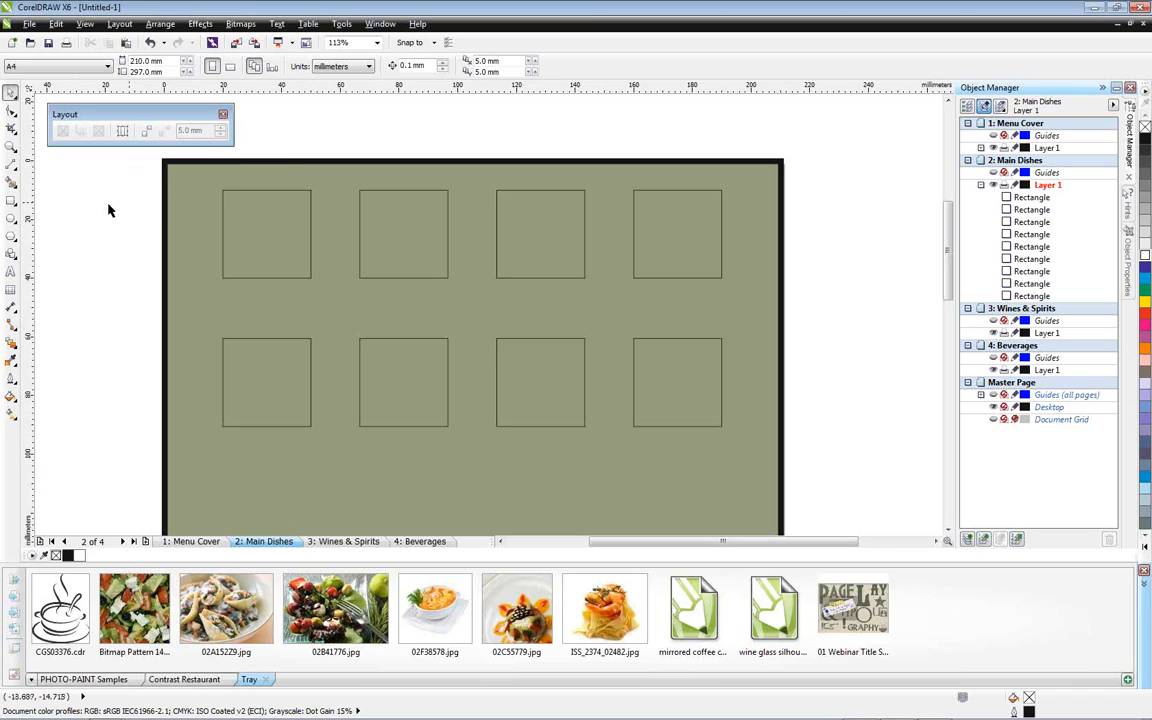
Combine the four squares of the upper row into one object and convert it to an empty PowerClip frame
{"action": "left_click_drag", "start_coordinate": [157, 157], "coordinate": [840, 320]}
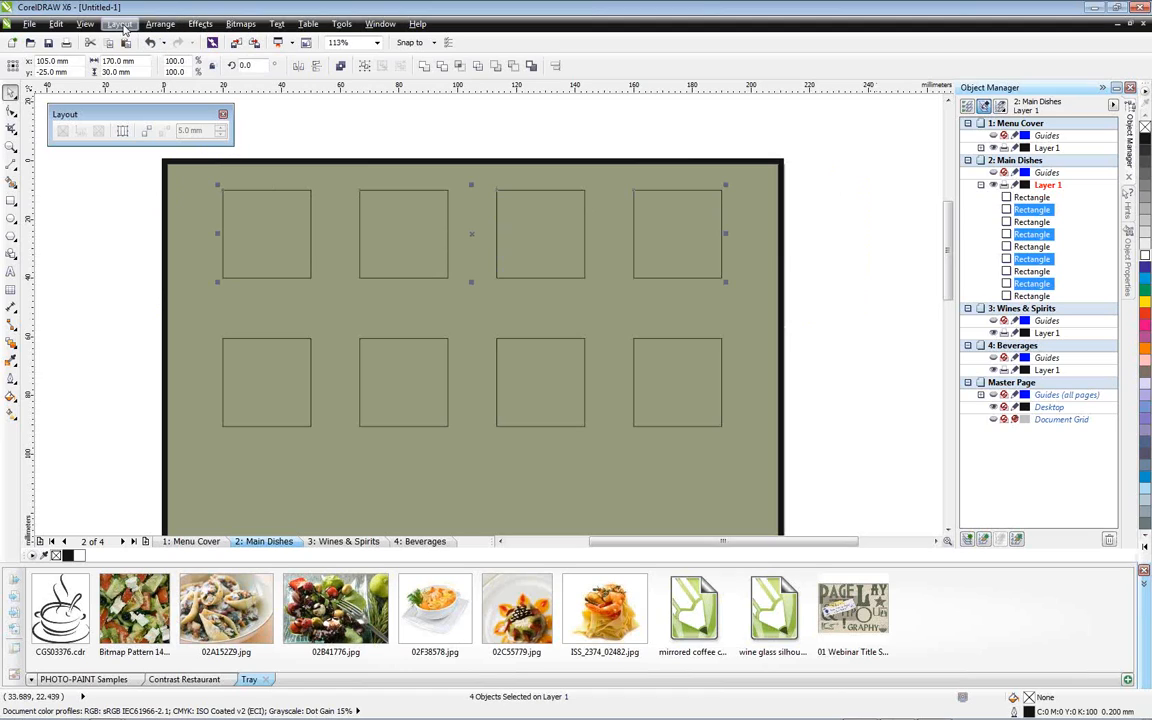
{"action": "left_click", "coordinate": [160, 24]}
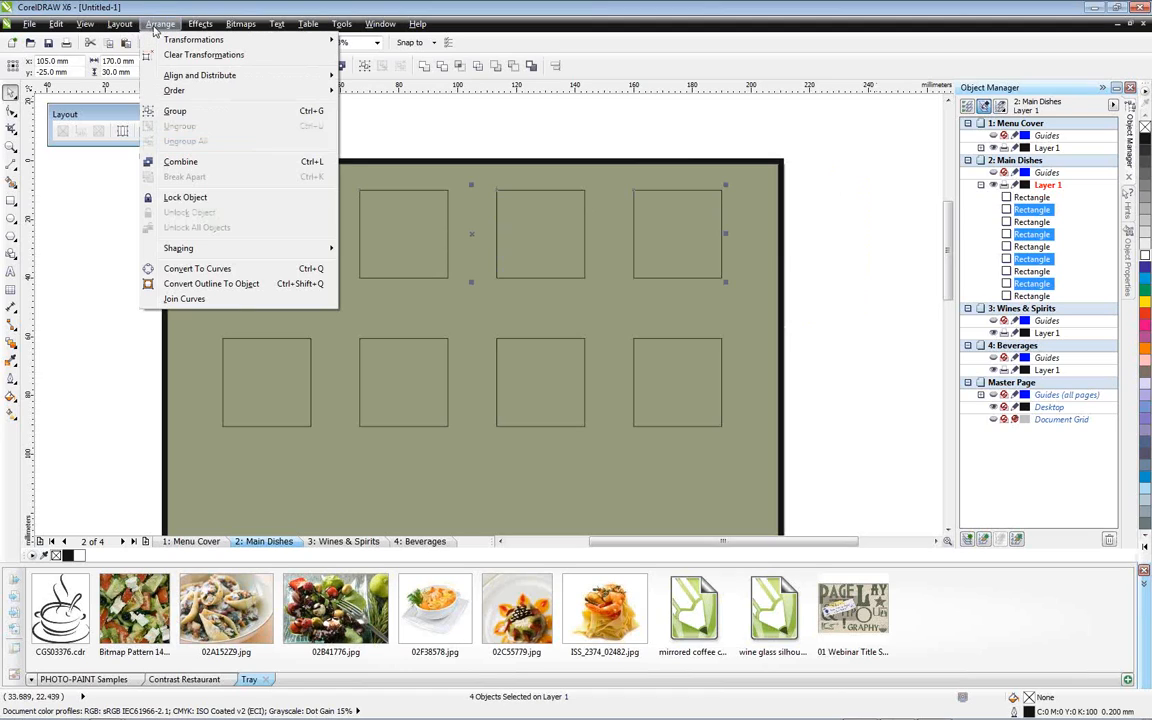
{"action": "left_click", "coordinate": [181, 162]}
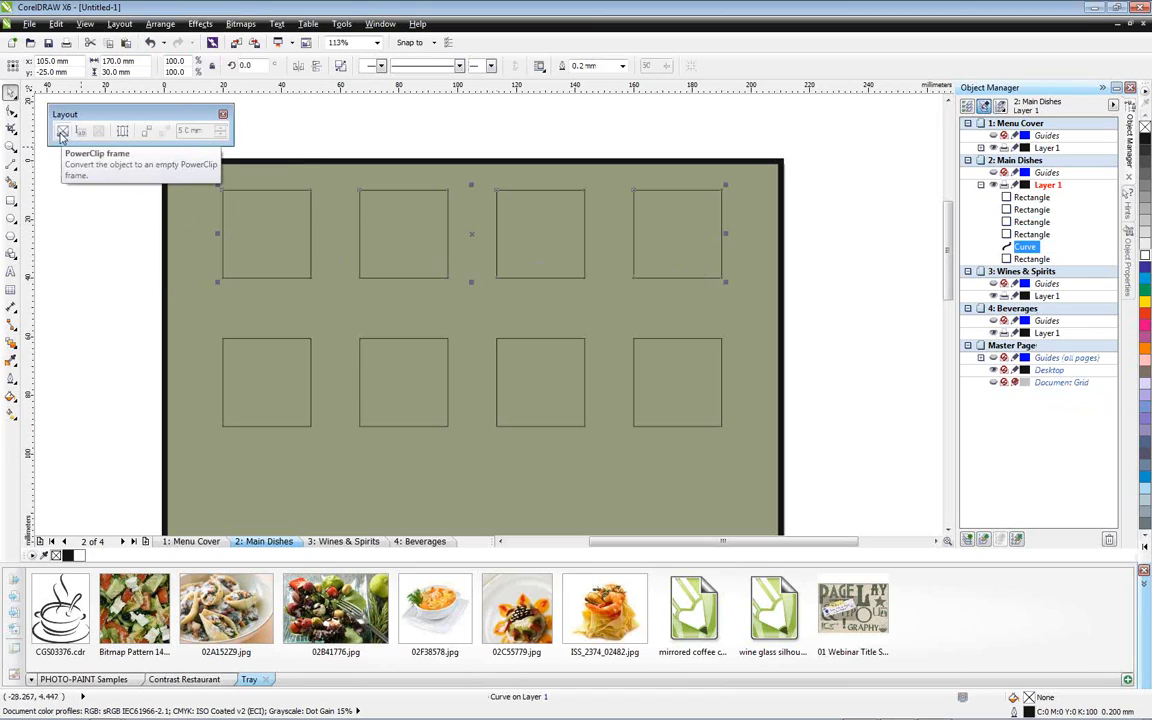
{"action": "left_click", "coordinate": [62, 132]}
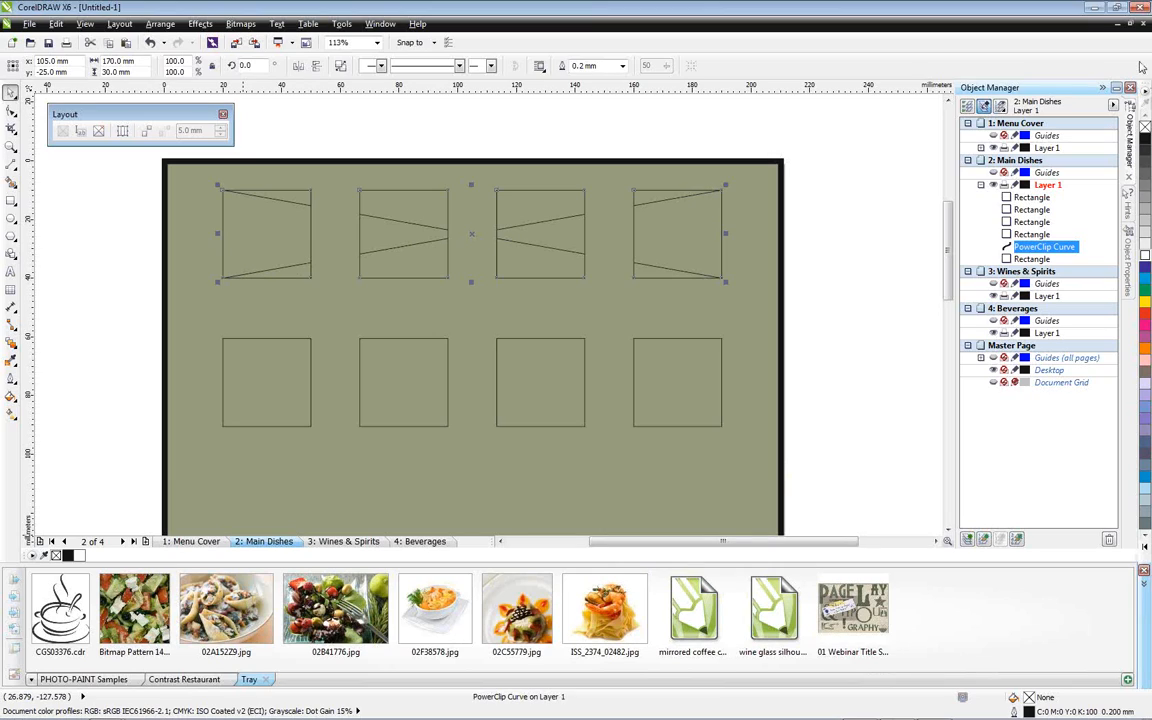
Minimize CorelDRAW, open Corel CONNECT and search the CDGS X6 Content library for landscape
{"action": "left_click", "coordinate": [1096, 12]}
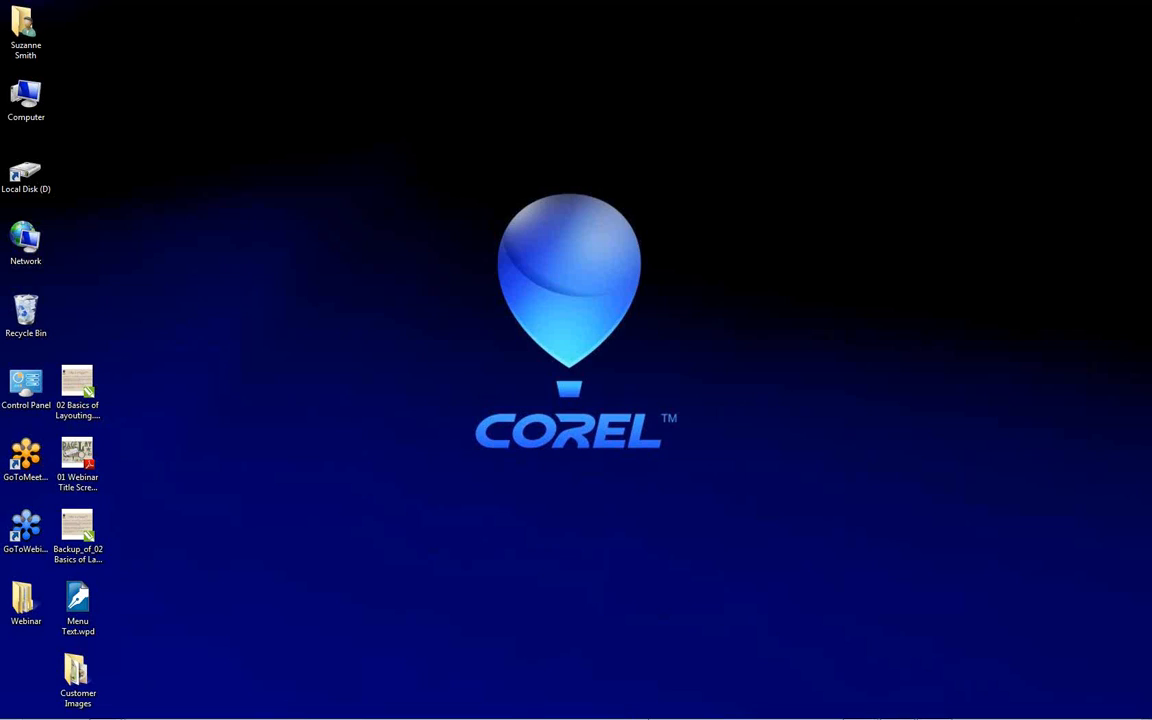
{"action": "left_click", "coordinate": [631, 708]}
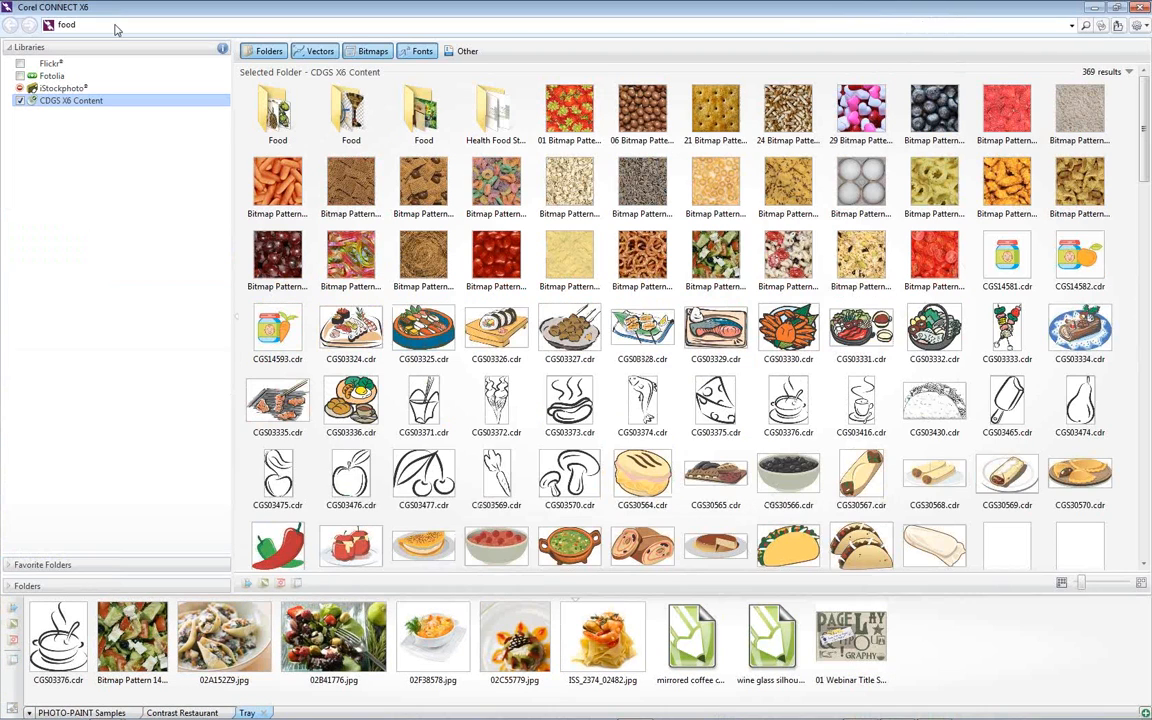
{"action": "left_click", "coordinate": [116, 26]}
{"action": "type", "text": "landscape"}
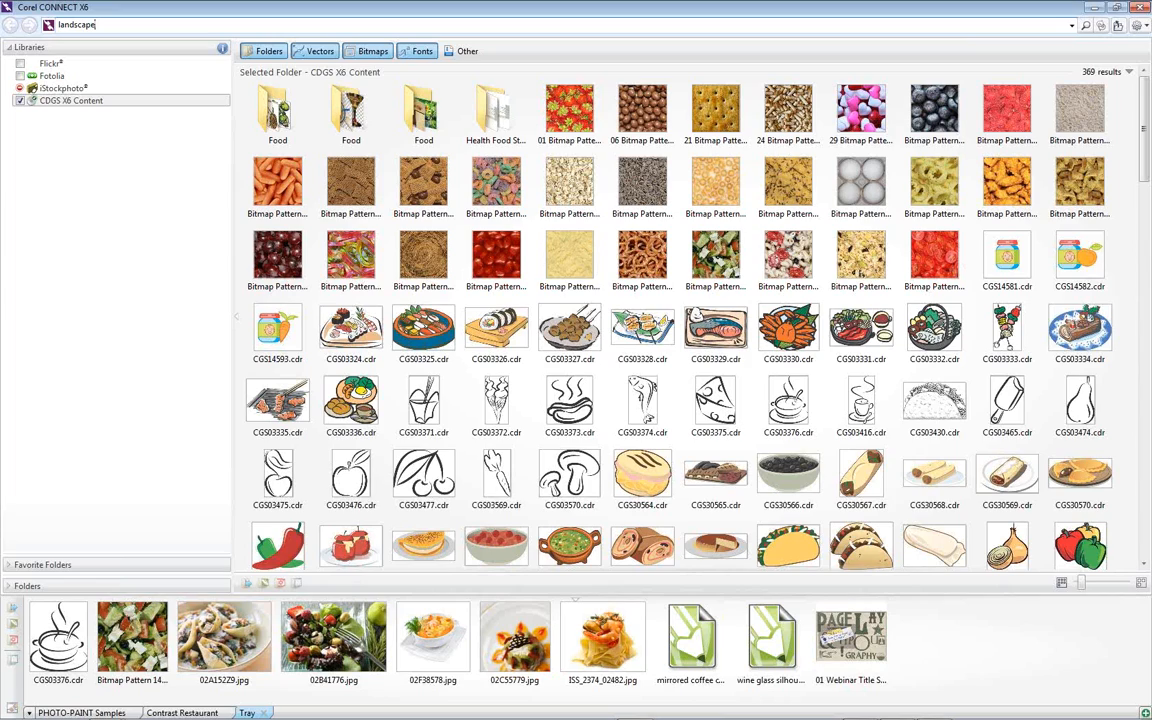
{"action": "key", "text": "Return"}
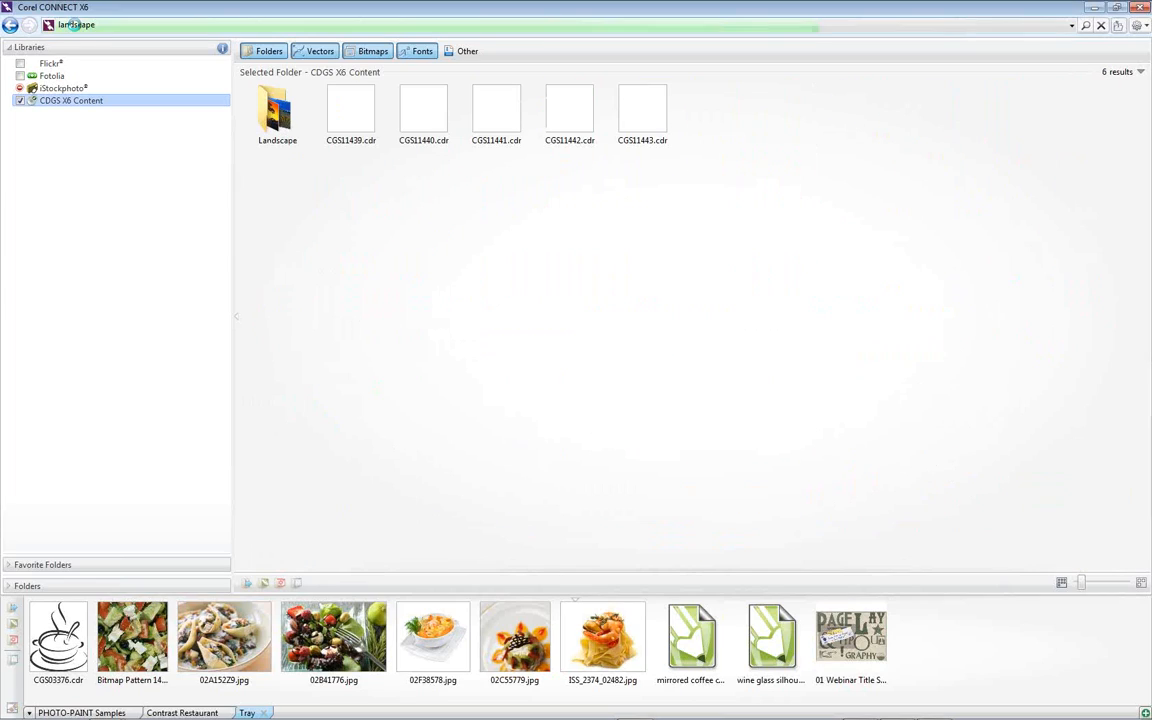
Add the beach photo CGS31564.jpg to the tray, close Corel CONNECT and return to CorelDRAW
{"action": "left_click_drag", "start_coordinate": [727, 255], "coordinate": [850, 630]}
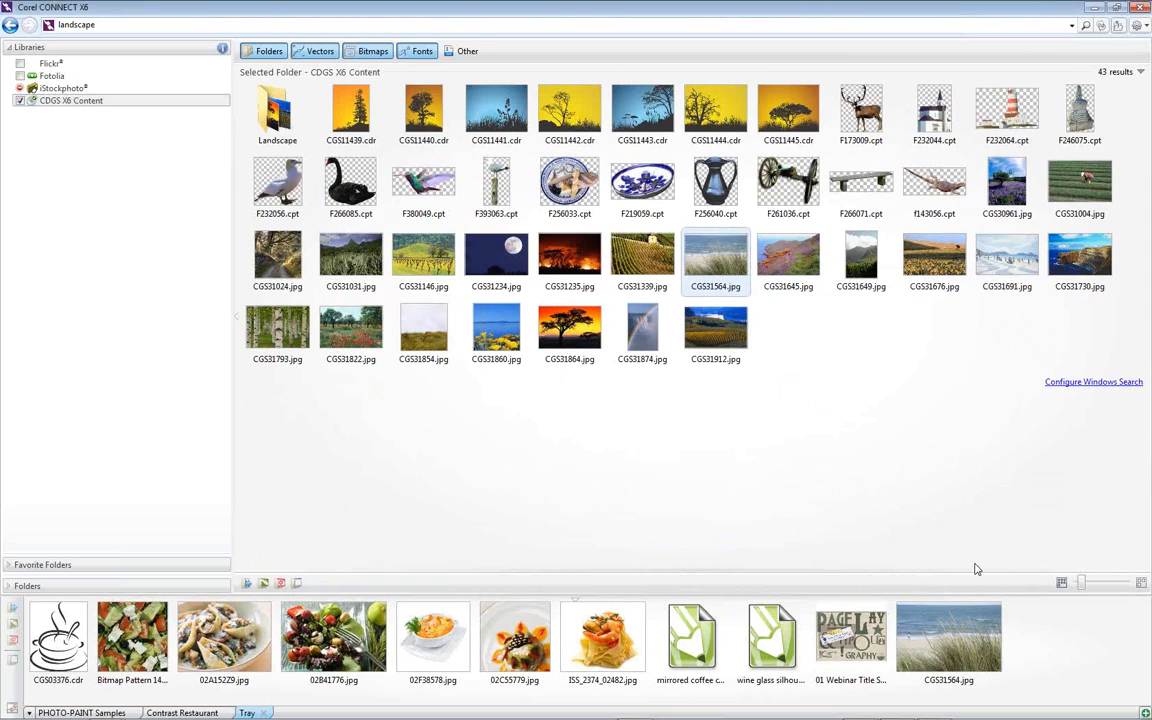
{"action": "left_click", "coordinate": [1139, 7]}
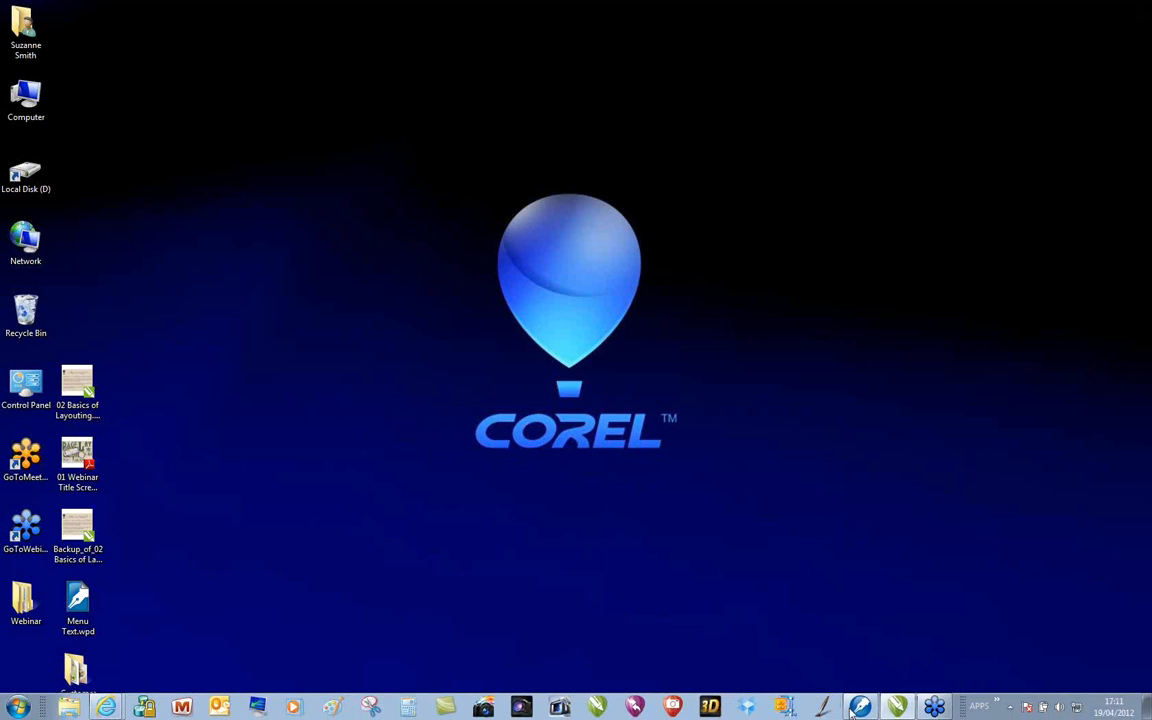
{"action": "left_click", "coordinate": [899, 707]}
Place CGS31564.jpg inside the combined upper-row PowerClip frame and apply Fill Frame Proportionally
{"action": "mouse_move", "coordinate": [950, 617]}
{"action": "left_click_drag", "start_coordinate": [950, 617], "coordinate": [283, 250]}
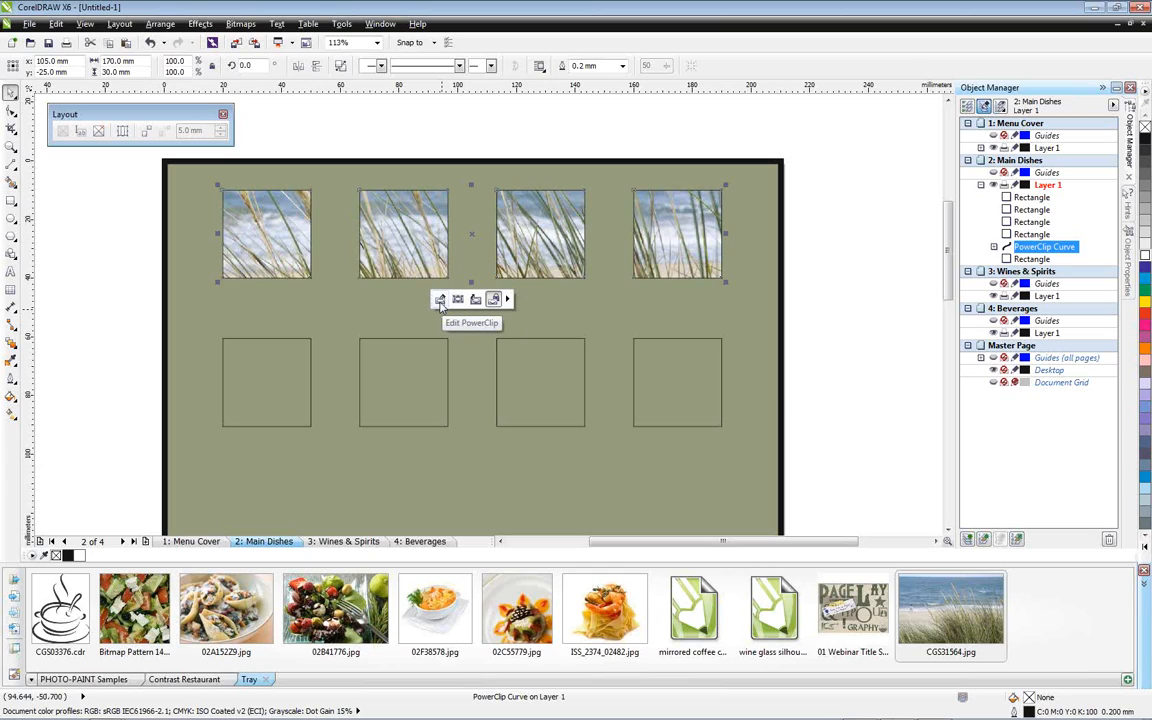
{"action": "left_click", "coordinate": [506, 299]}
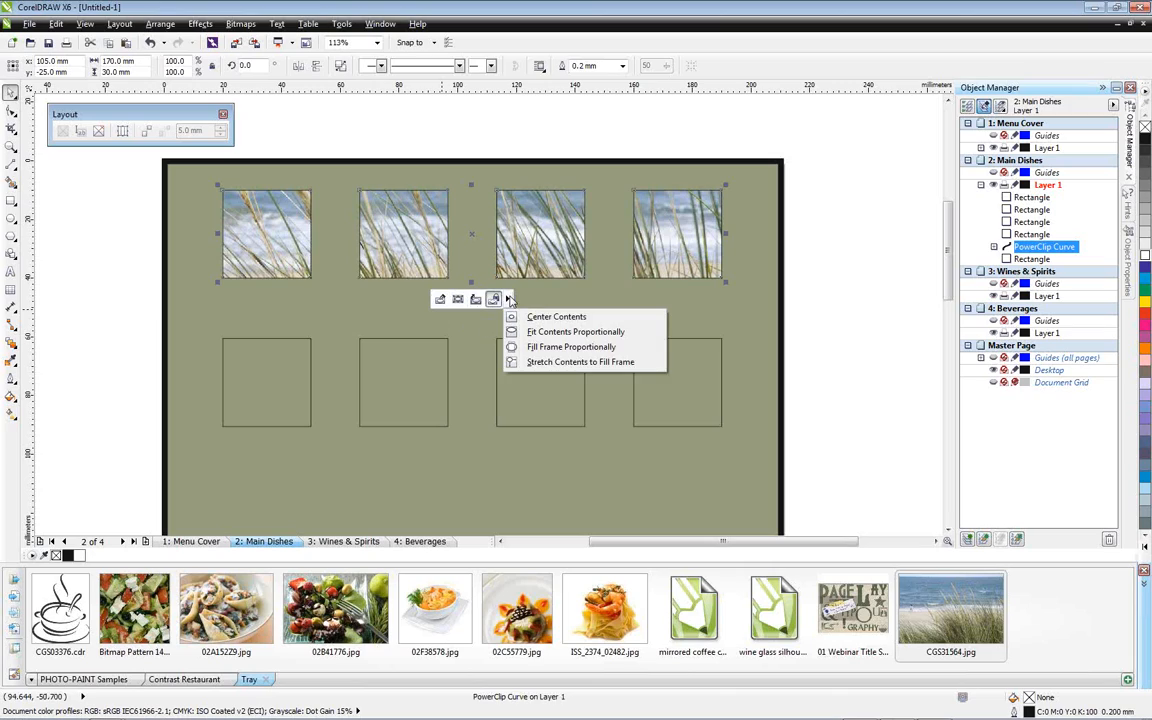
{"action": "left_click", "coordinate": [572, 347]}
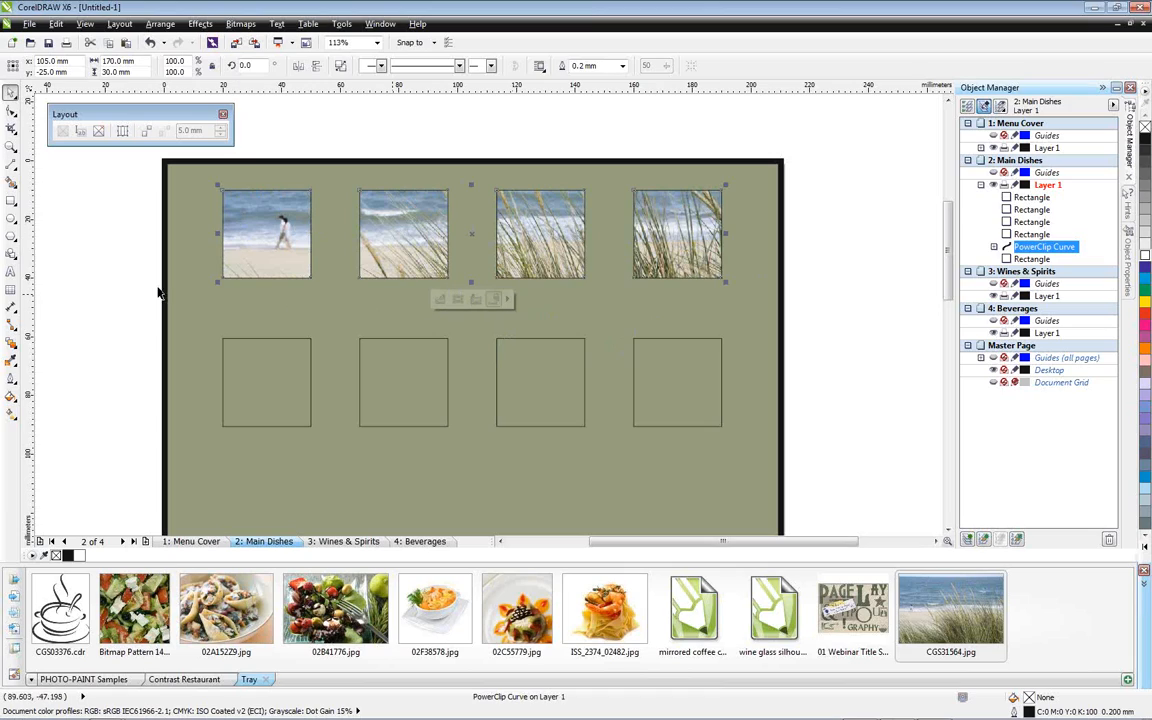
{"action": "left_click", "coordinate": [117, 259]}
Convert each of the four lower-row squares individually to an empty PowerClip frame and clear the selection
{"action": "left_click", "coordinate": [259, 380]}
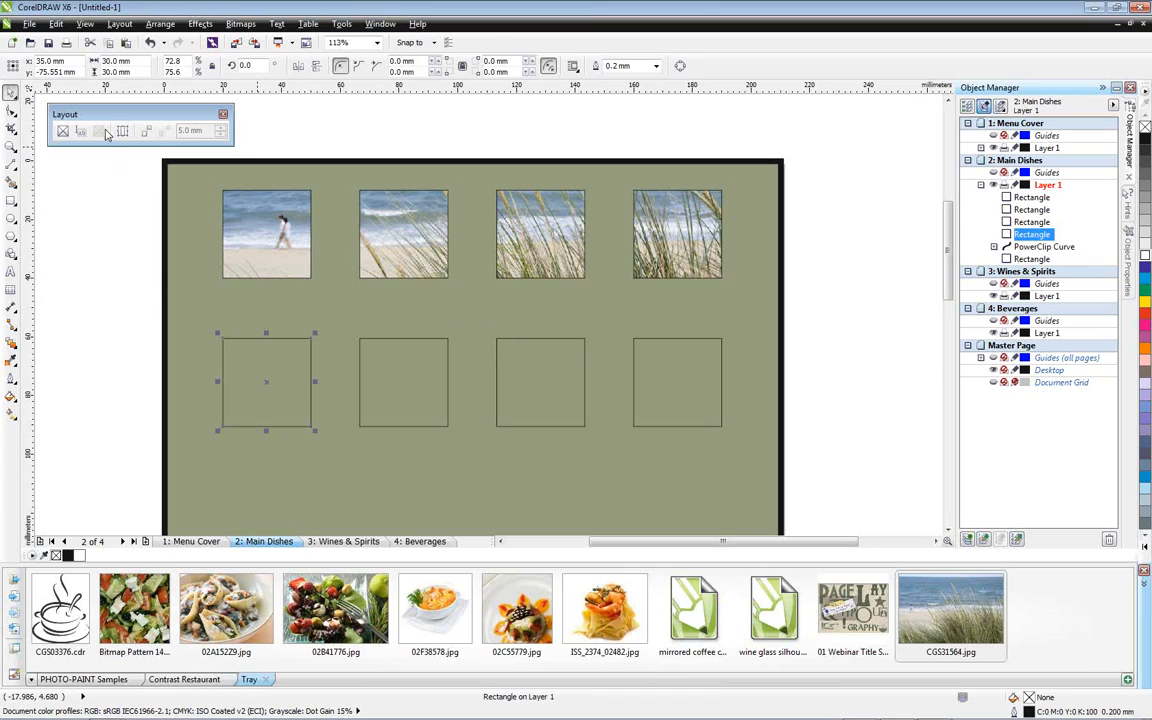
{"action": "left_click", "coordinate": [62, 131]}
{"action": "left_click", "coordinate": [383, 378]}
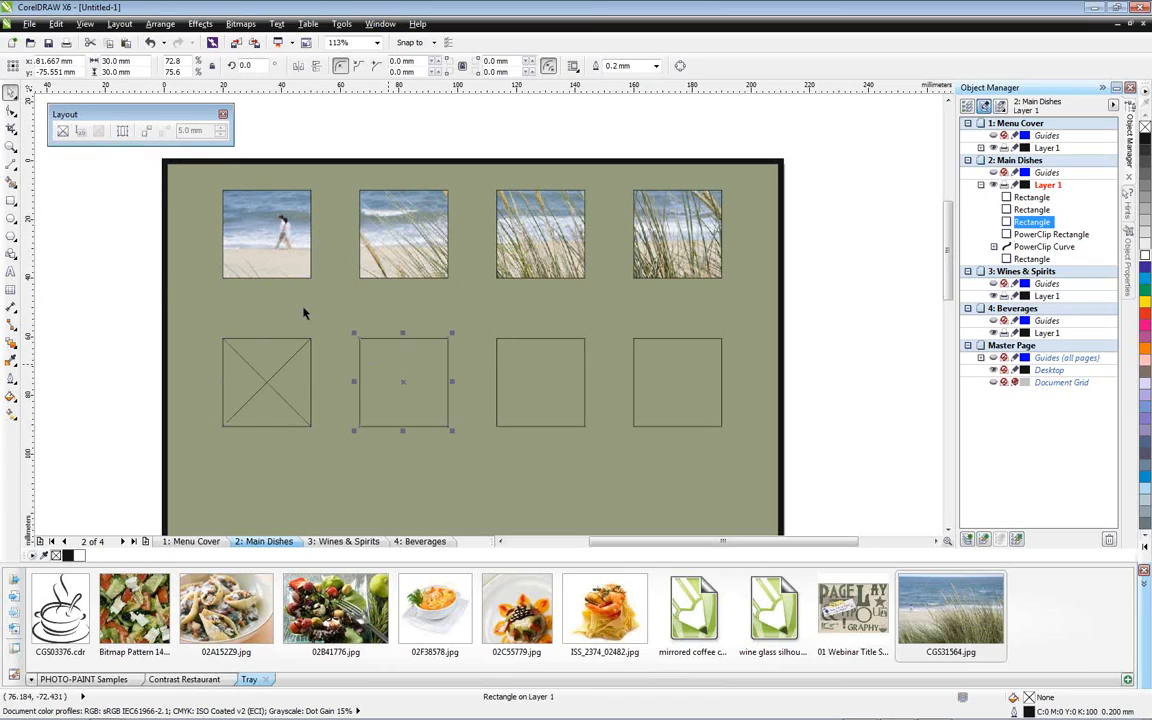
{"action": "left_click", "coordinate": [62, 131]}
{"action": "left_click", "coordinate": [530, 380]}
{"action": "left_click", "coordinate": [62, 131]}
{"action": "left_click", "coordinate": [700, 399]}
{"action": "left_click", "coordinate": [62, 131]}
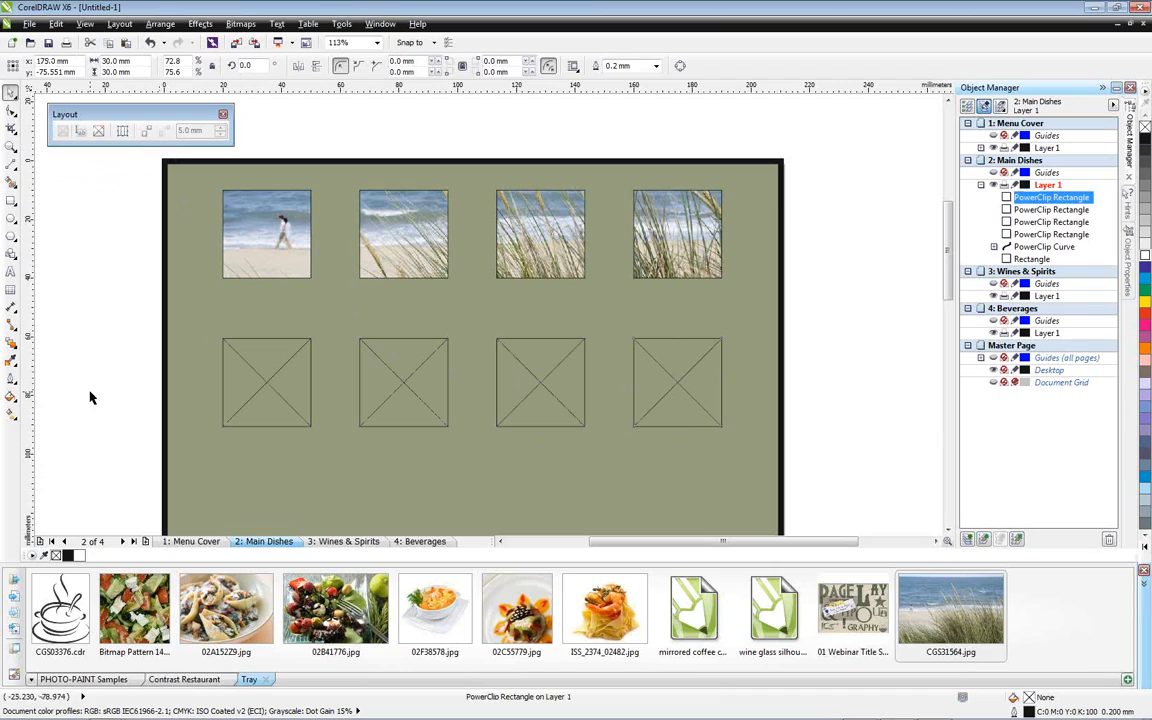
{"action": "left_click", "coordinate": [88, 362]}
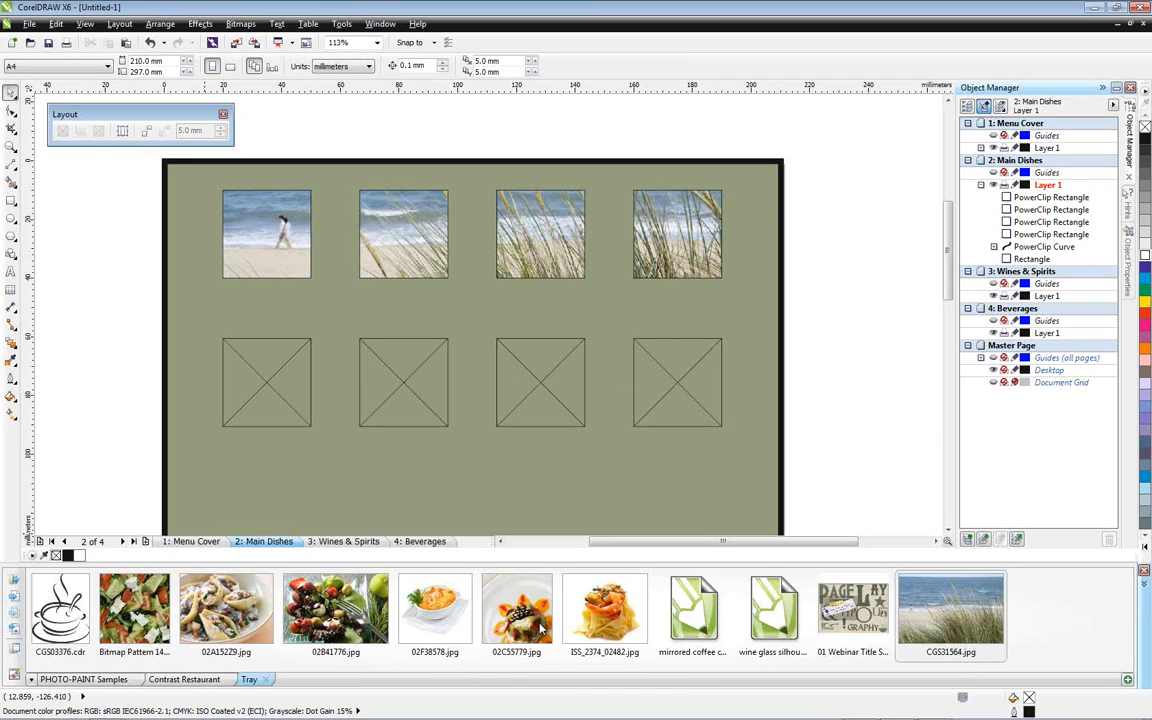
Place ISS_2374_02482.jpg inside the first lower-row frame and make it fill the frame proportionally
{"action": "left_click_drag", "start_coordinate": [604, 612], "coordinate": [258, 395]}
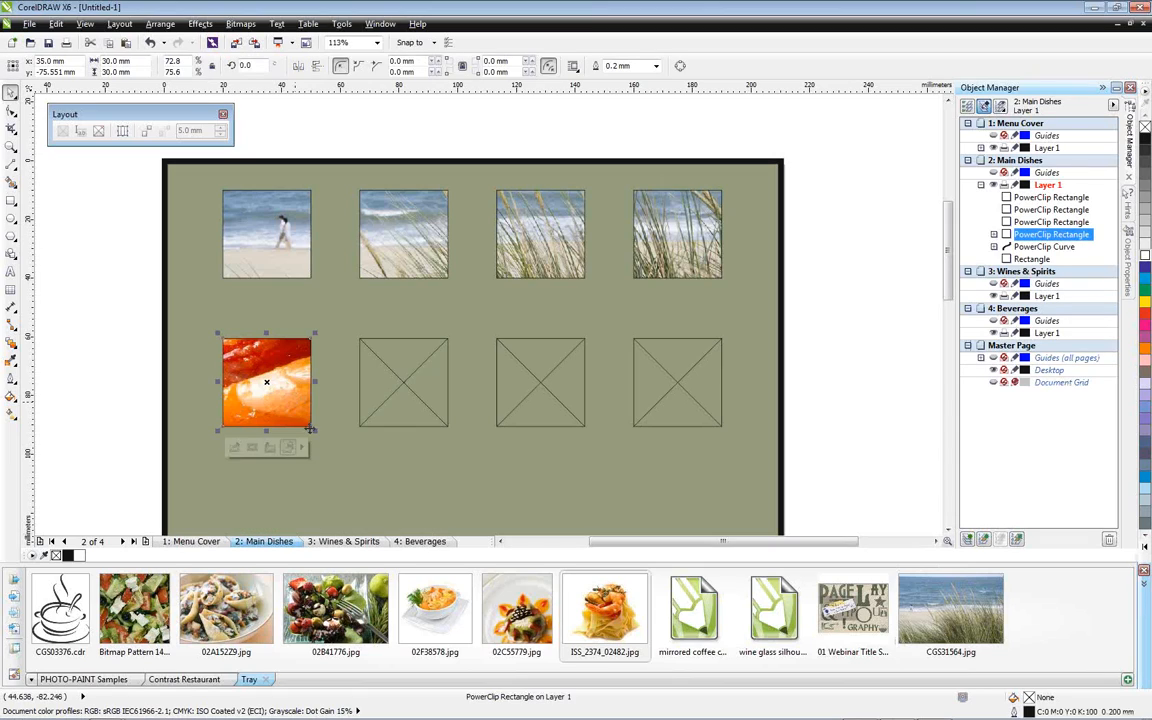
{"action": "left_click", "coordinate": [303, 447]}
{"action": "left_click", "coordinate": [340, 500]}
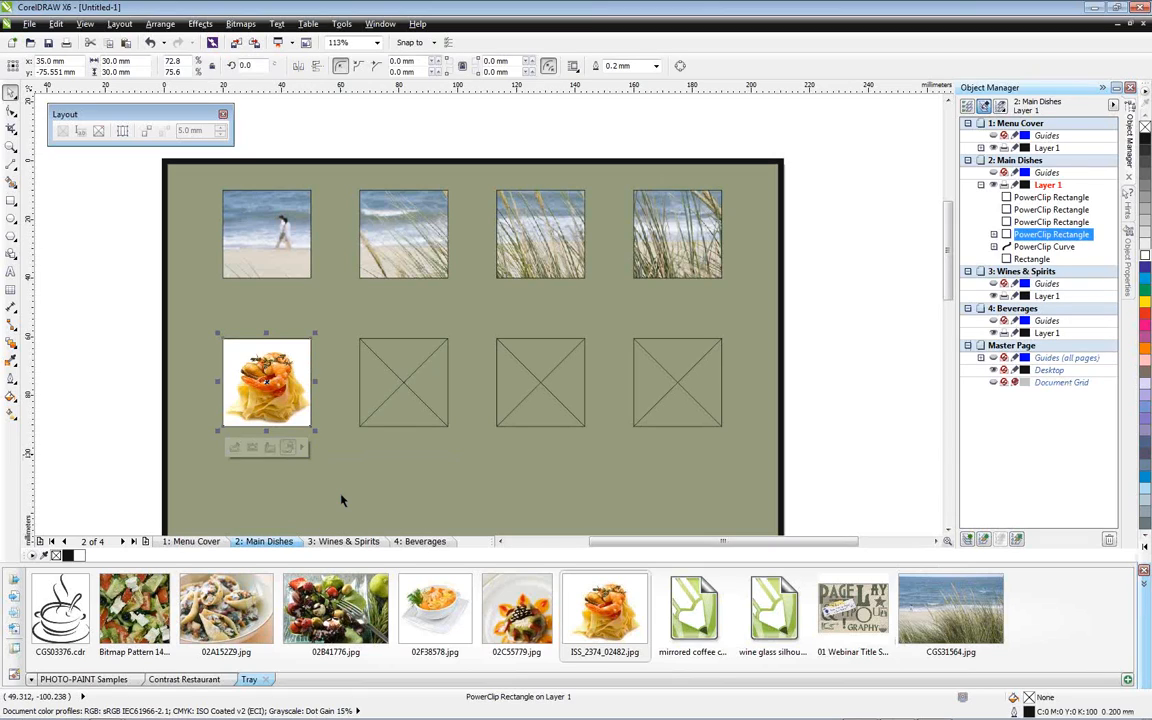
Place 02F38578.jpg inside the second lower-row frame and make it fill the frame proportionally
{"action": "left_click_drag", "start_coordinate": [435, 615], "coordinate": [393, 409]}
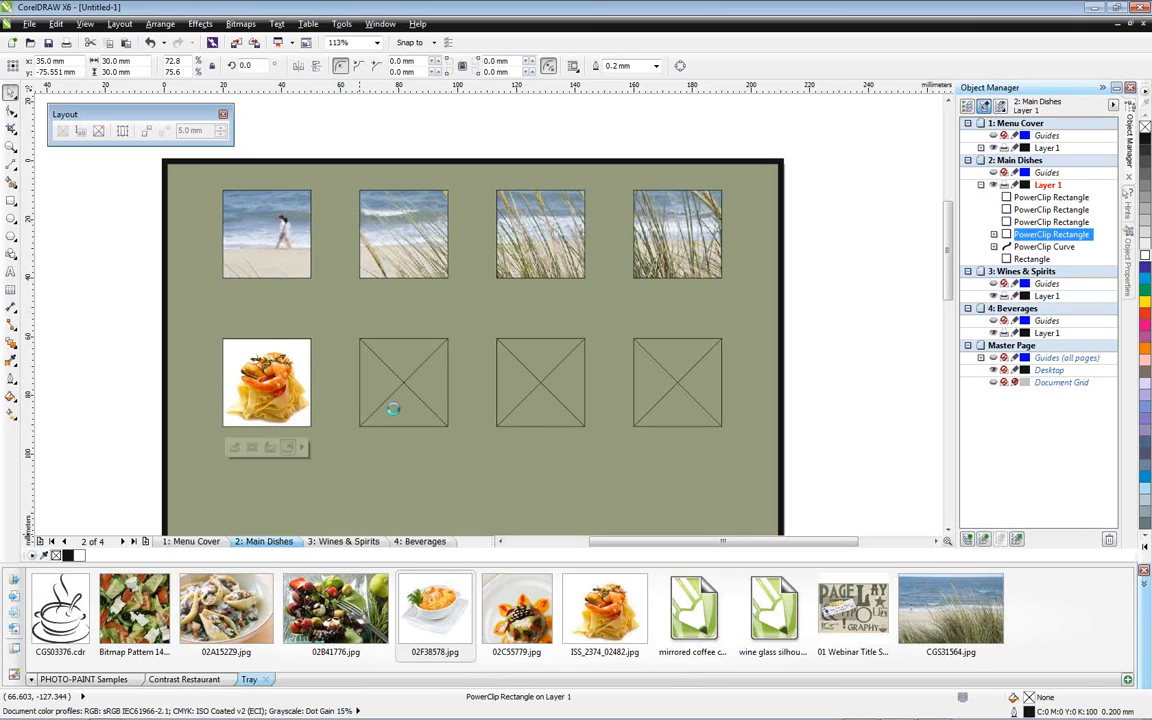
{"action": "left_click", "coordinate": [439, 449]}
{"action": "left_click", "coordinate": [511, 495]}
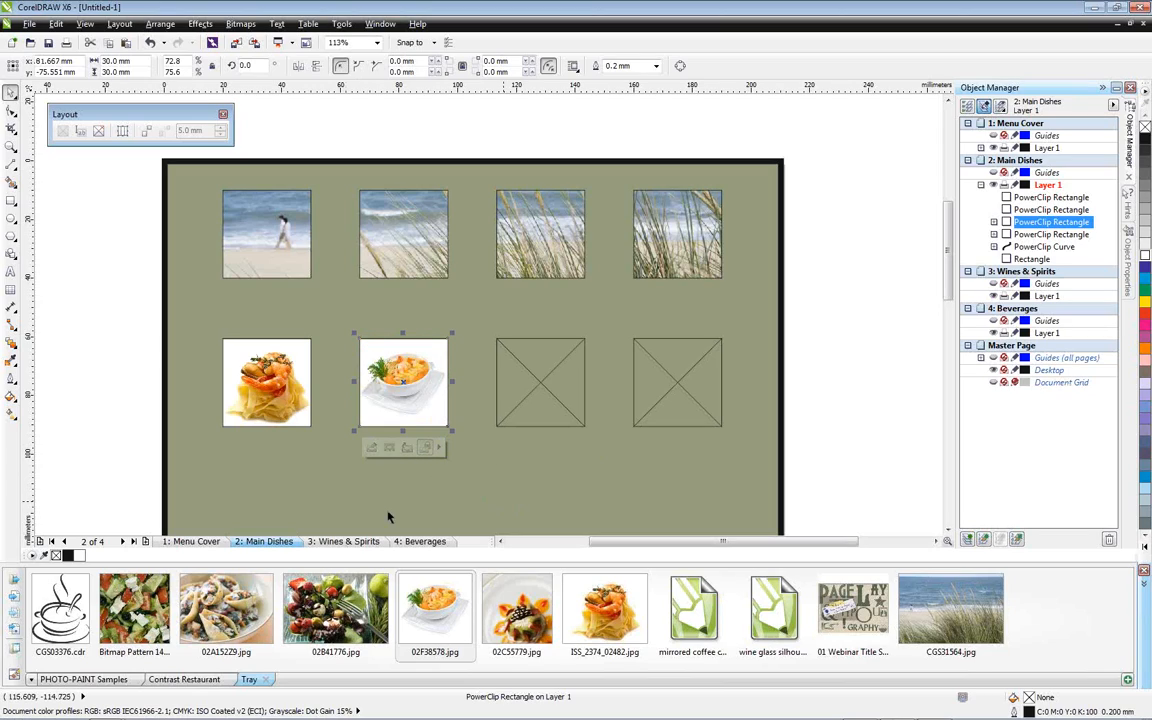
Place 02A152Z9.jpg inside the third lower-row frame and apply Fill Frame Proportionally
{"action": "left_click_drag", "start_coordinate": [248, 606], "coordinate": [405, 494]}
{"action": "left_click_drag", "start_coordinate": [558, 428], "coordinate": [550, 406]}
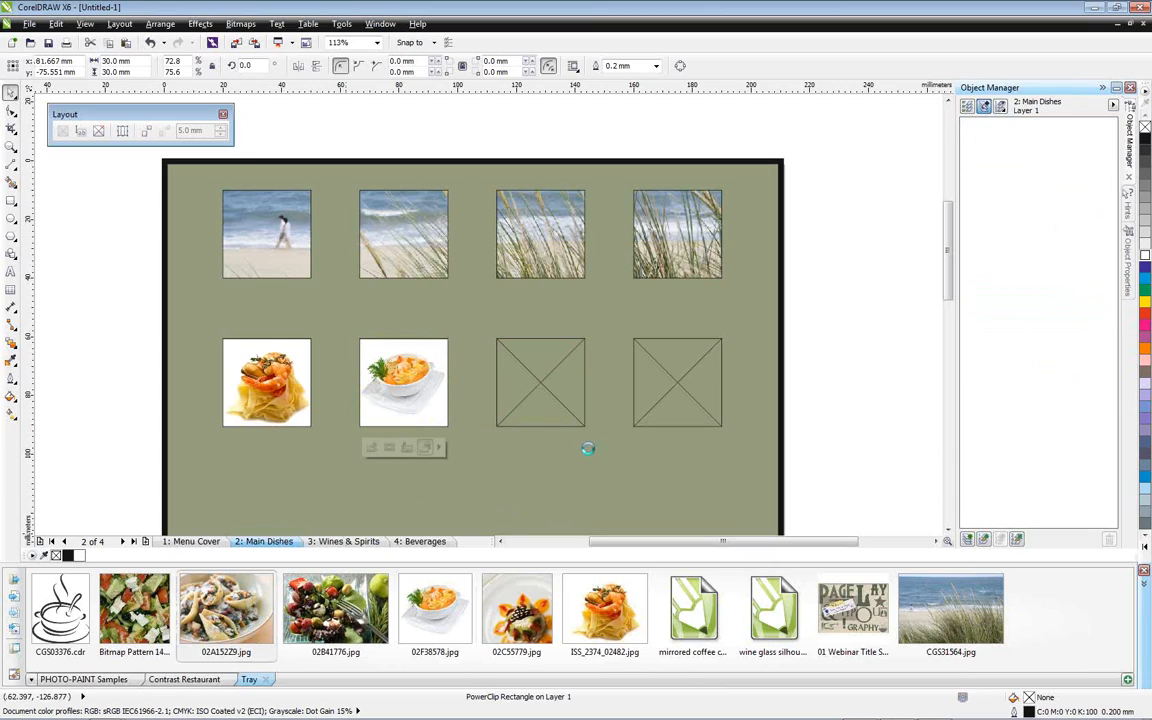
{"action": "left_click", "coordinate": [577, 447]}
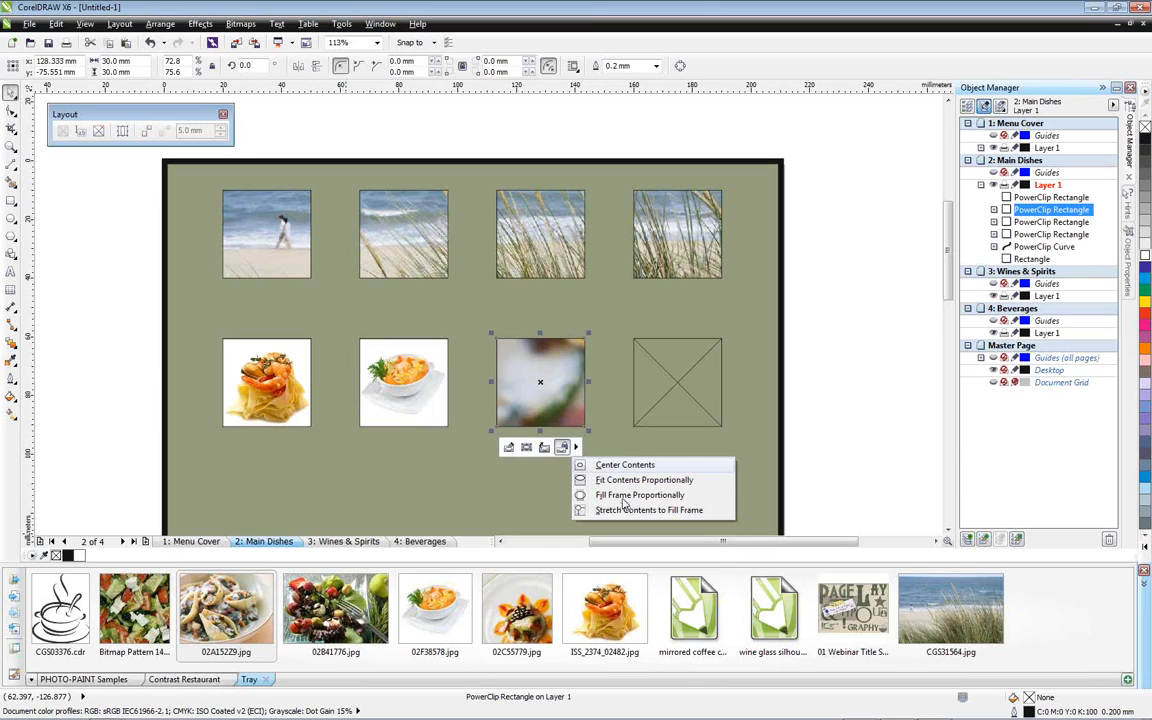
{"action": "left_click", "coordinate": [623, 500]}
Place 02C55779.jpg inside the fourth lower-row frame, scale it proportionally to the frame, and select the third frame
{"action": "left_click_drag", "start_coordinate": [435, 607], "coordinate": [463, 607]}
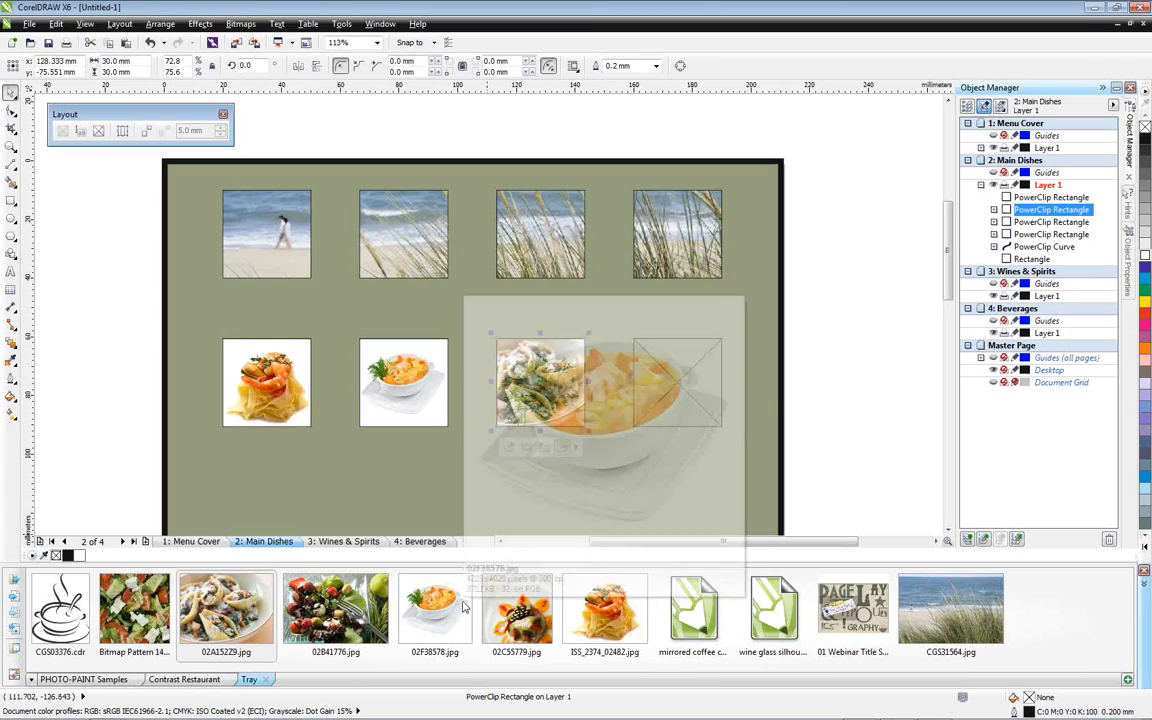
{"action": "left_click_drag", "start_coordinate": [530, 630], "coordinate": [355, 477]}
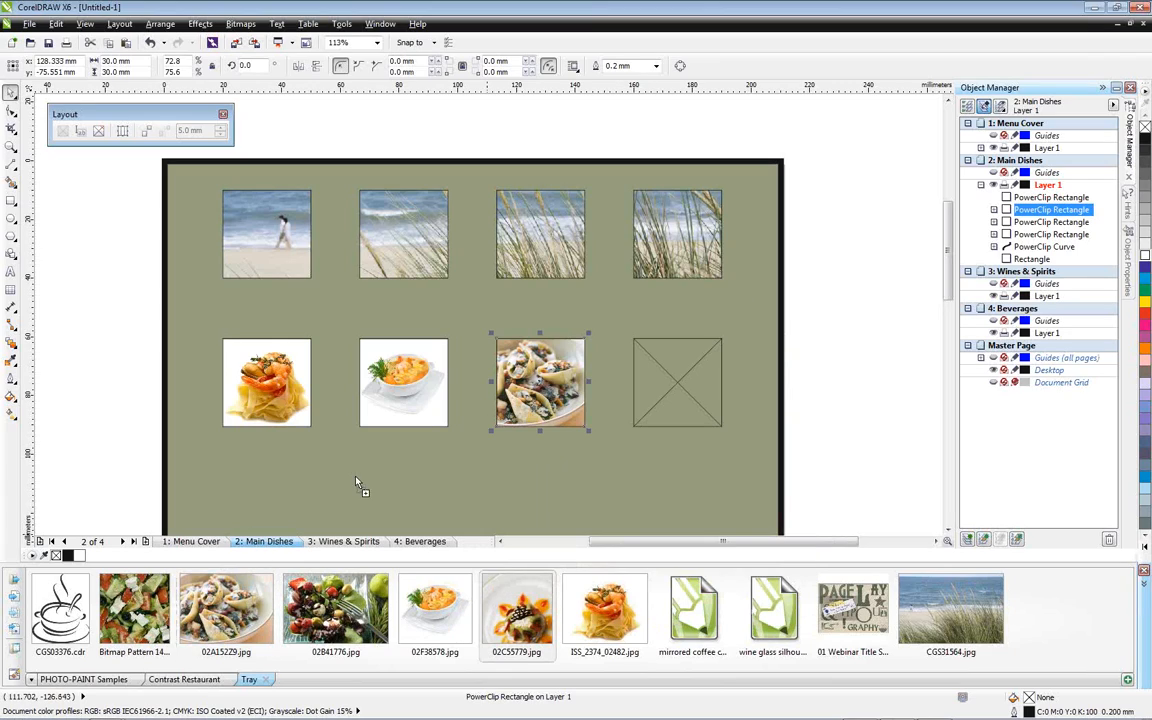
{"action": "left_click_drag", "start_coordinate": [684, 456], "coordinate": [700, 392]}
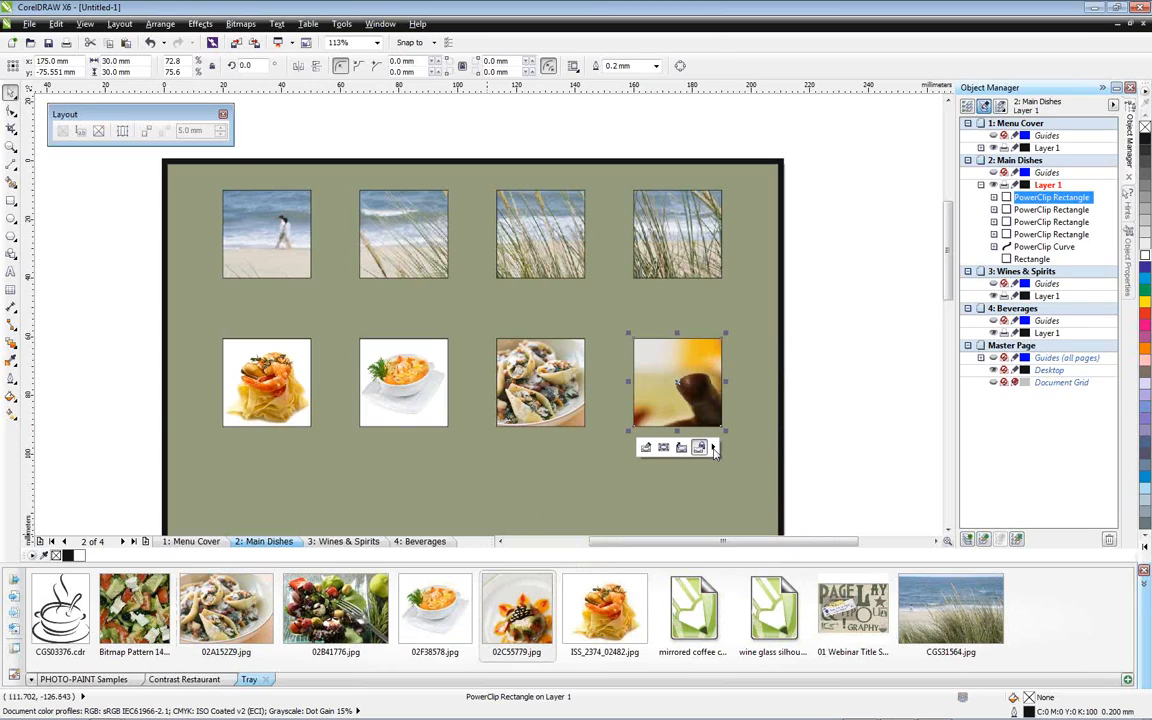
{"action": "left_click", "coordinate": [712, 447]}
{"action": "left_click", "coordinate": [723, 479]}
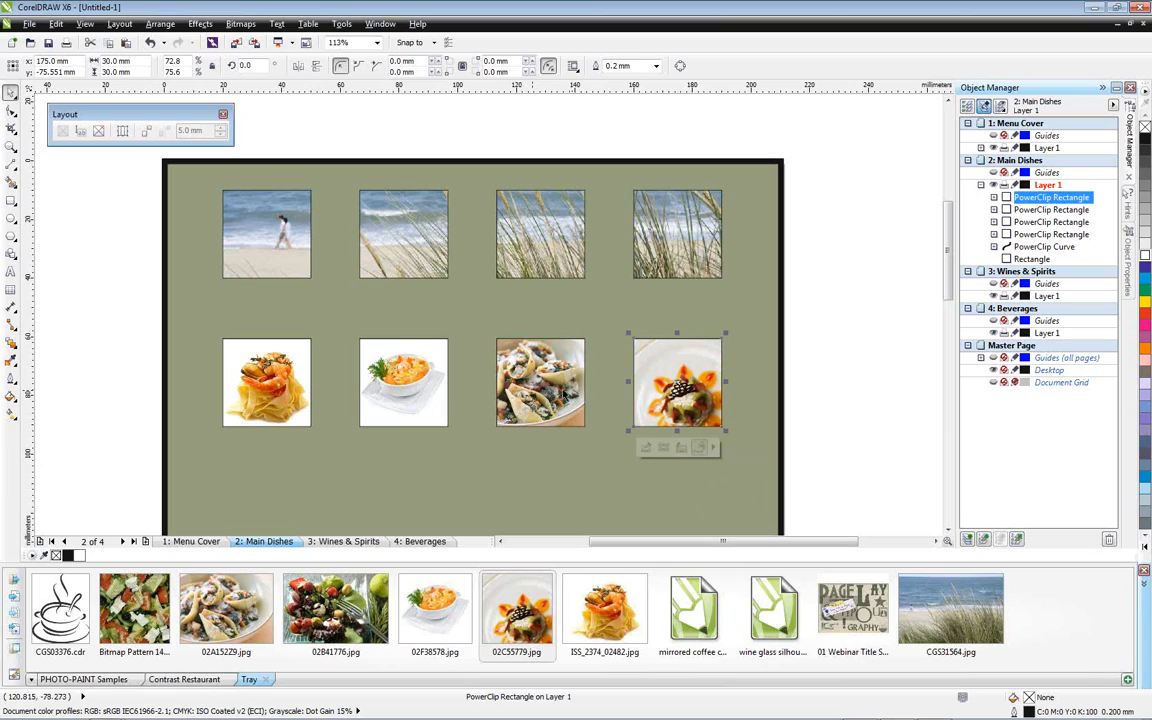
{"action": "left_click", "coordinate": [500, 355]}
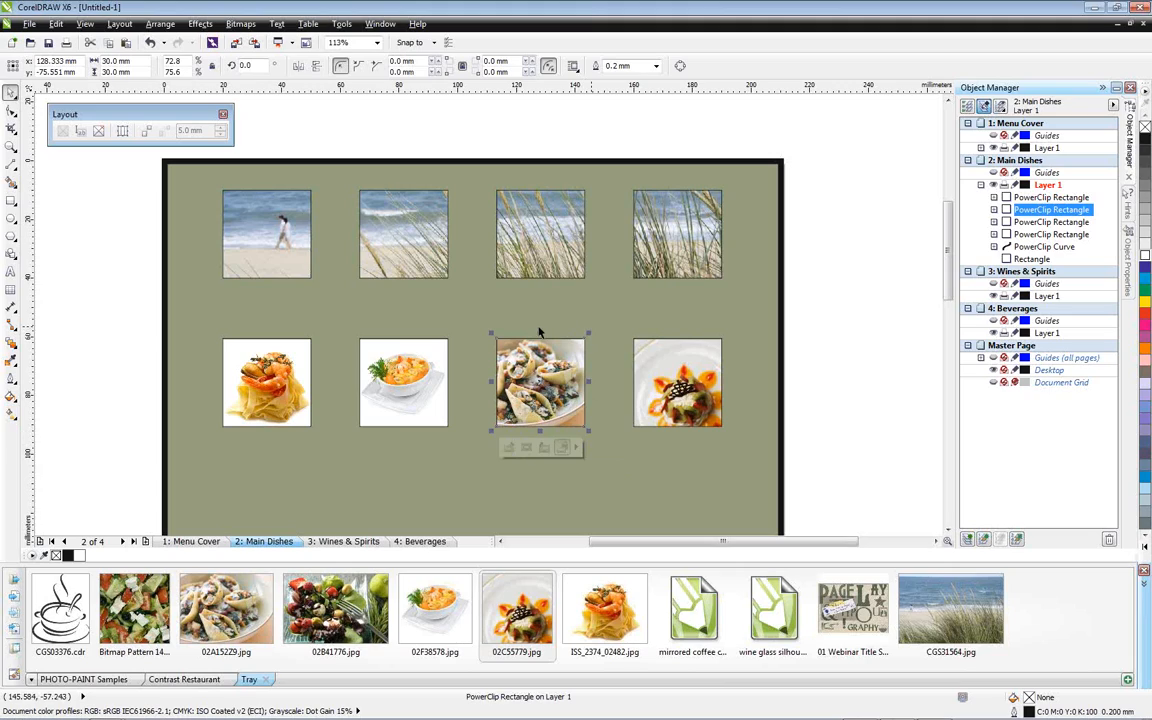
Open the pasta photo inside the third lower-row frame in the Image Adjustment Lab and create a snapshot of the unadjusted image
{"action": "left_click", "coordinate": [1143, 584]}
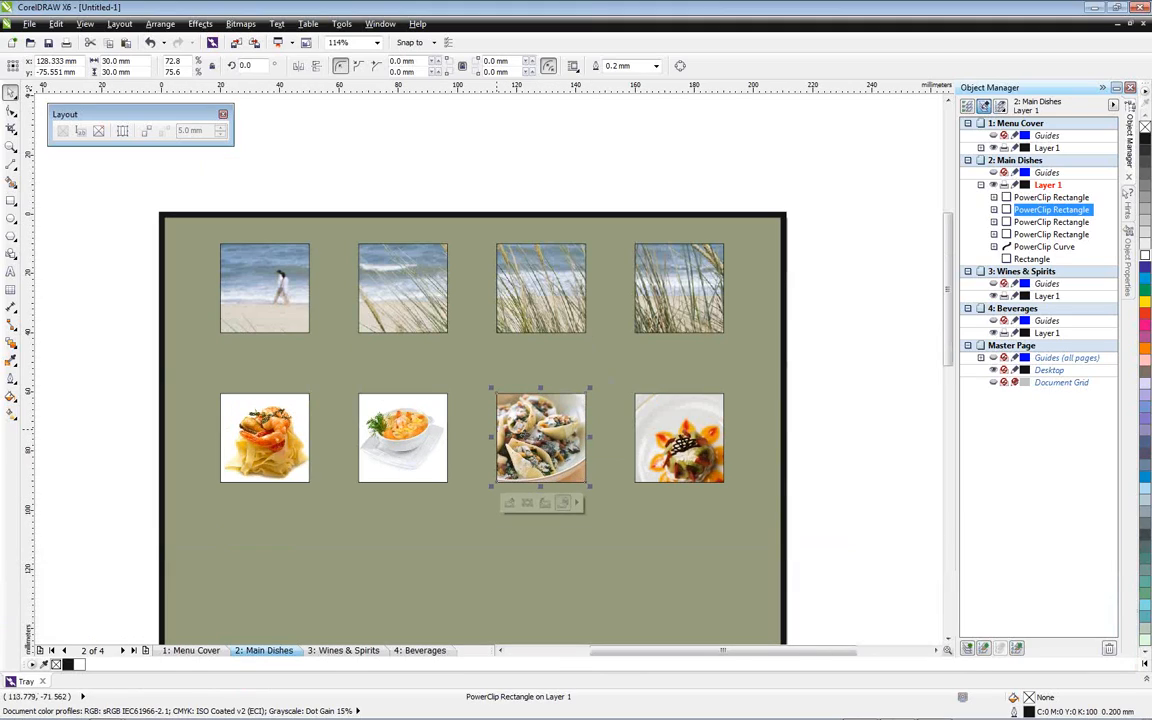
{"action": "scroll", "coordinate": [525, 434], "scroll_direction": "up", "scroll_amount": 2}
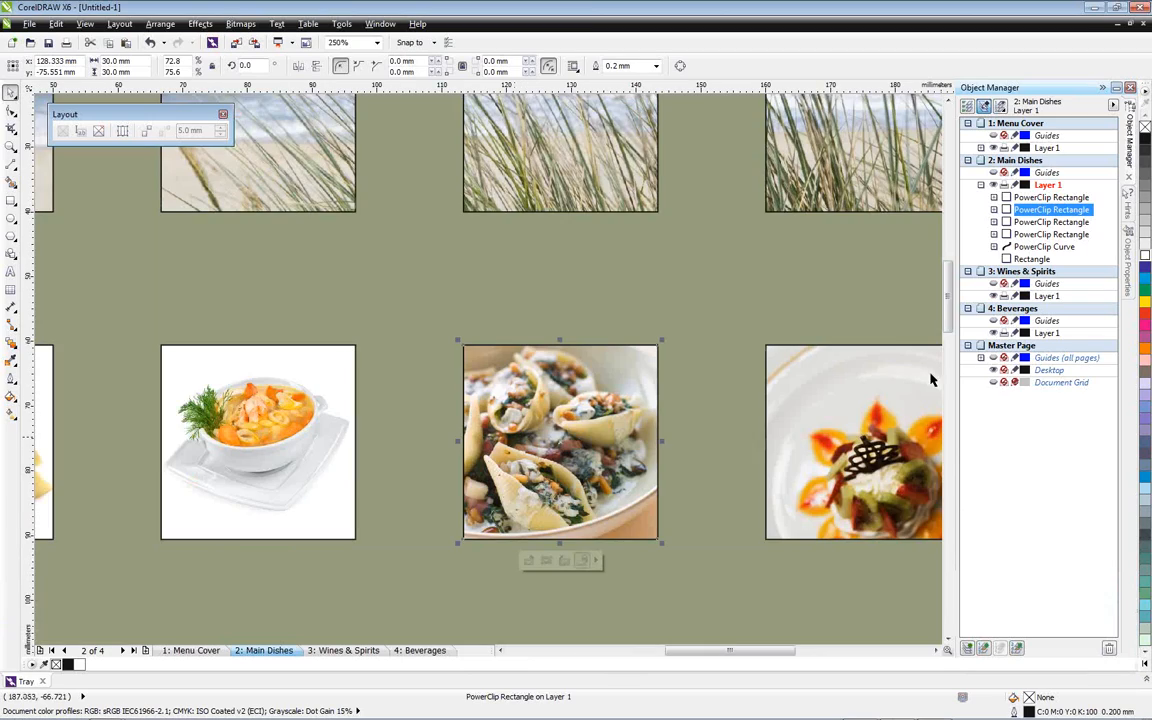
{"action": "left_click", "coordinate": [546, 562]}
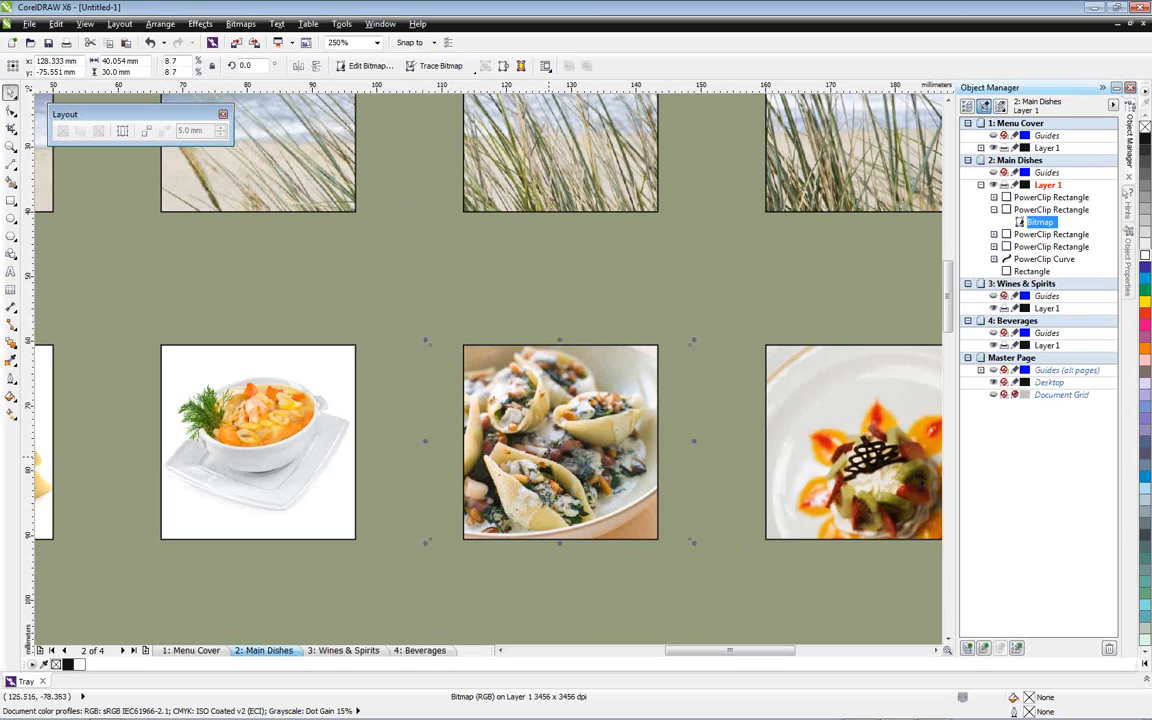
{"action": "left_click", "coordinate": [243, 24]}
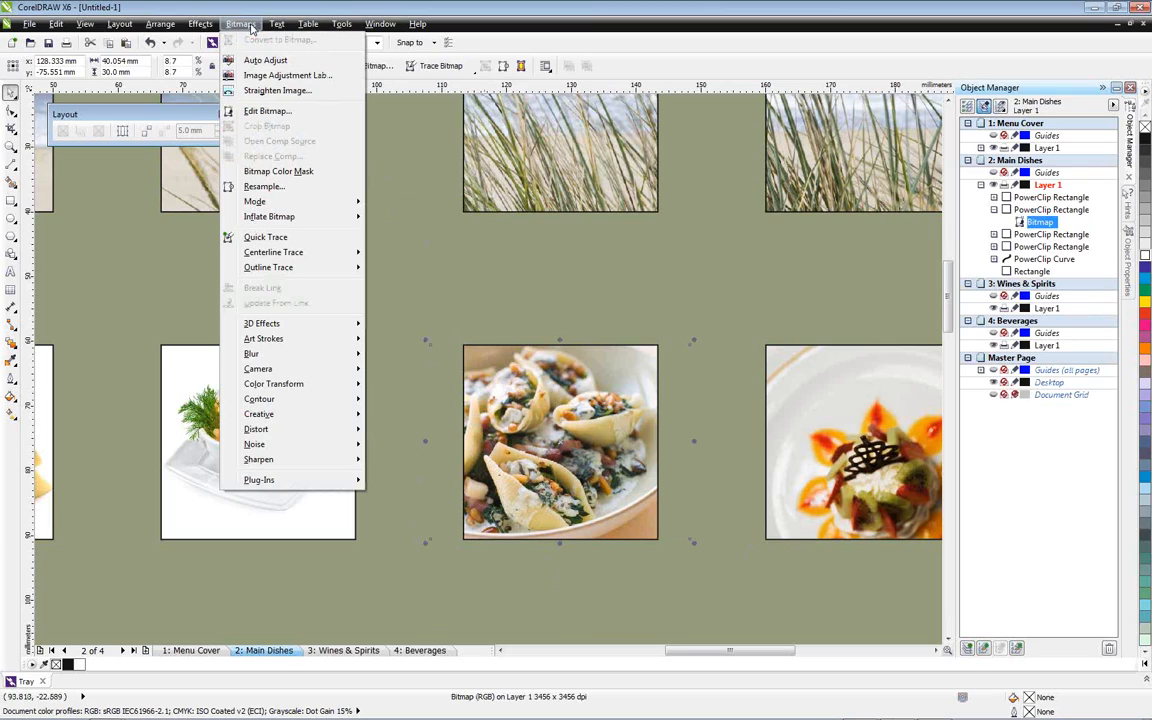
{"action": "left_click", "coordinate": [290, 76]}
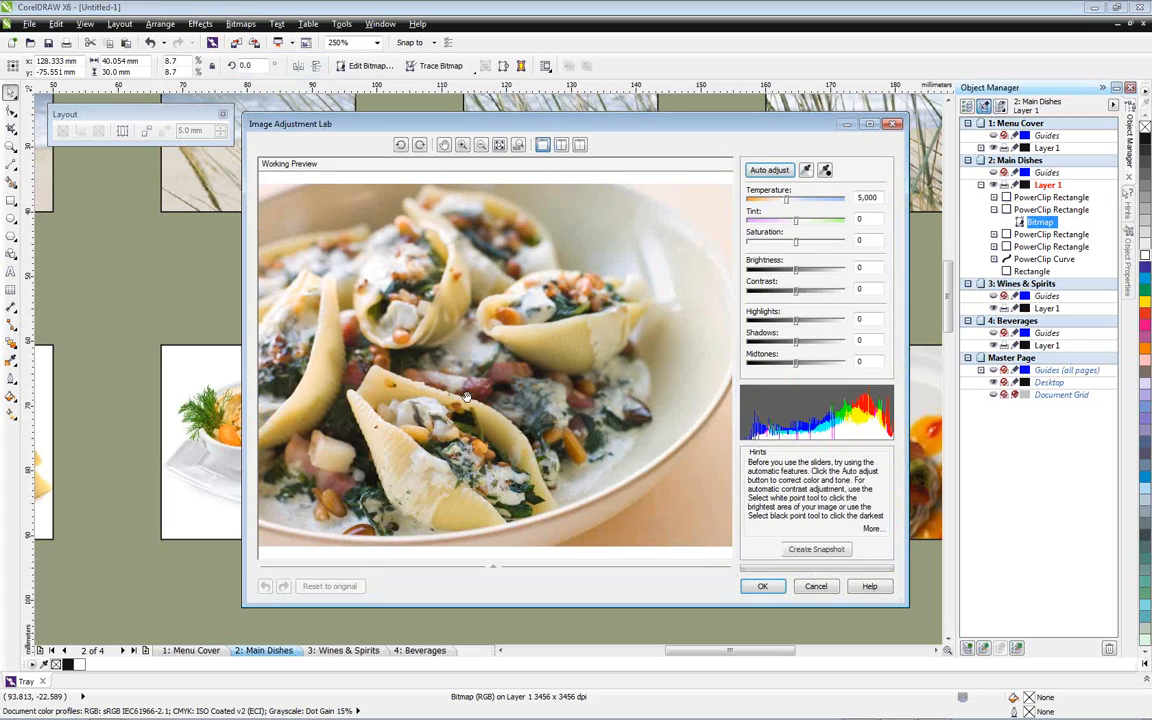
{"action": "left_click", "coordinate": [814, 550]}
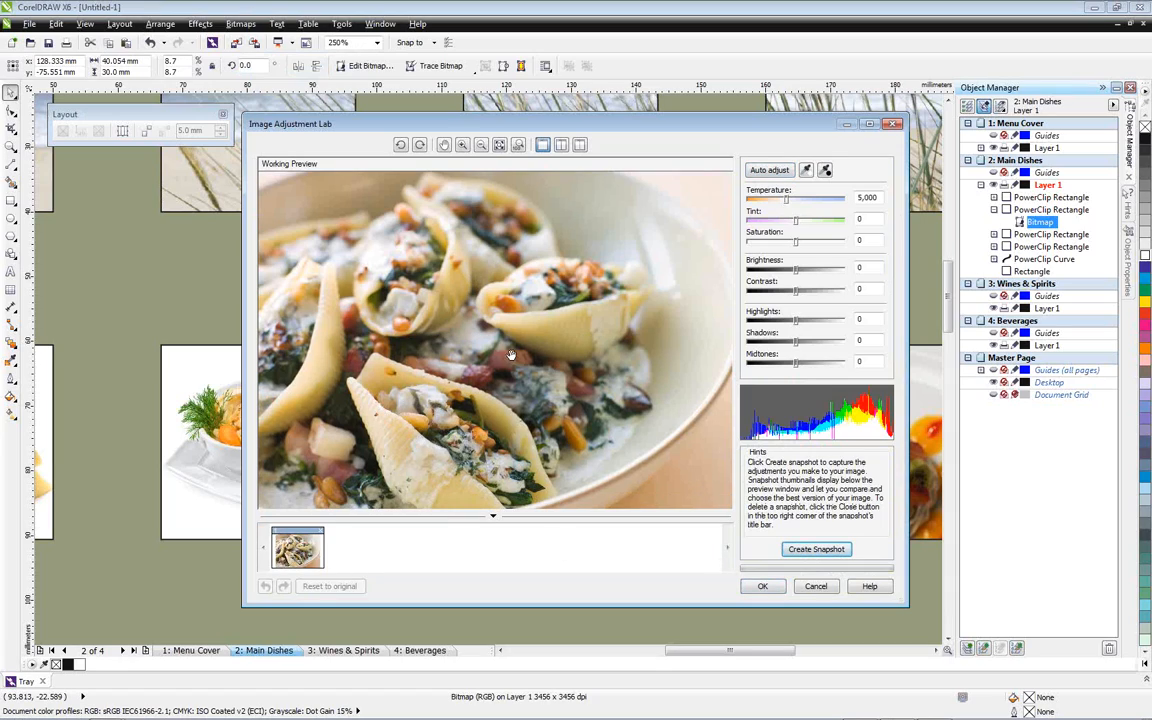
Warm the pasta photo to a temperature of 3,914, raise its contrast to 16, and create a snapshot of this version
{"action": "left_click_drag", "start_coordinate": [786, 199], "coordinate": [772, 205]}
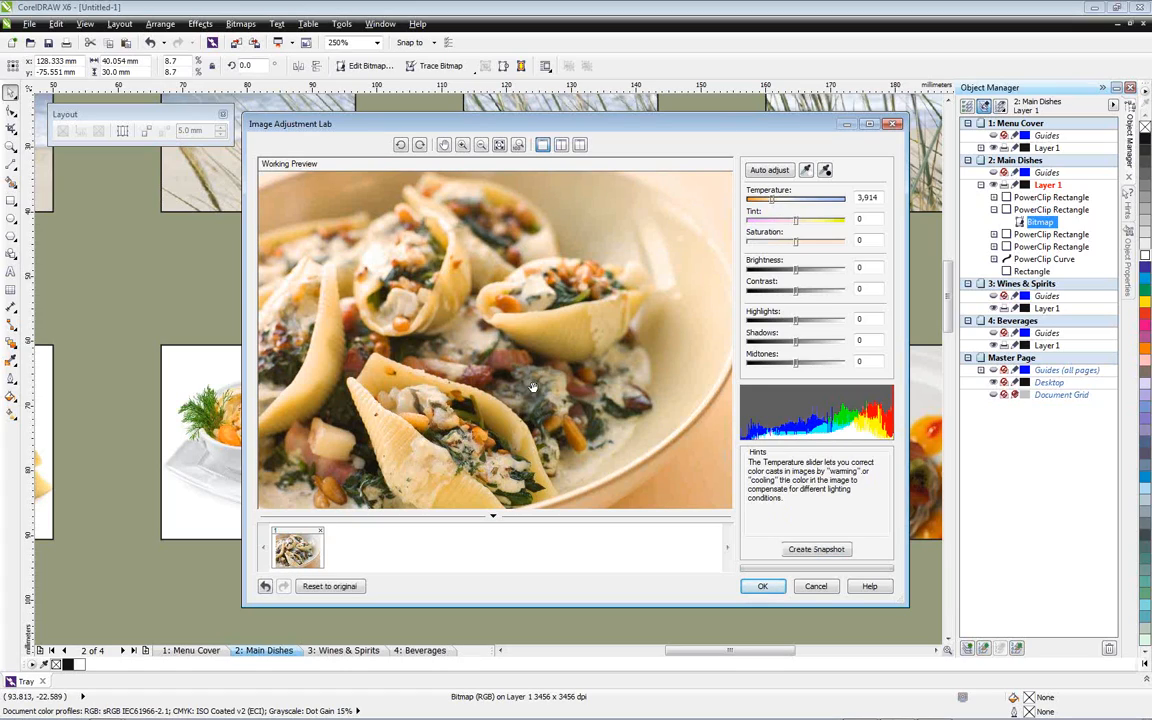
{"action": "left_click_drag", "start_coordinate": [799, 292], "coordinate": [803, 292]}
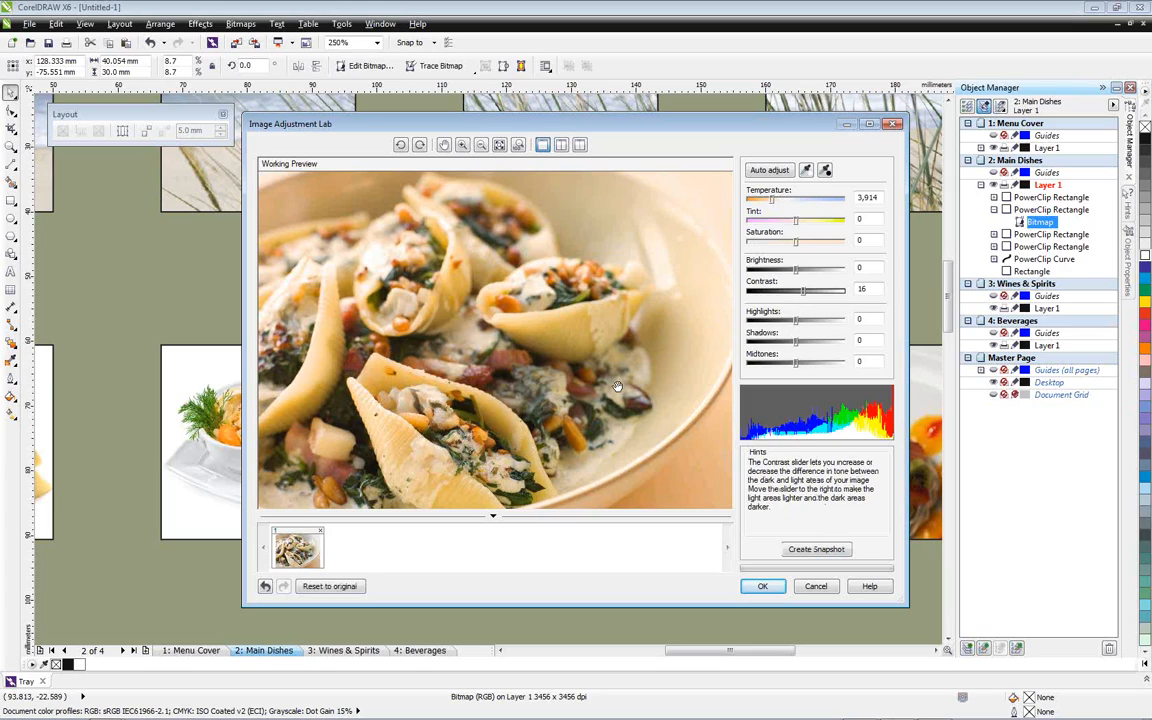
{"action": "left_click", "coordinate": [816, 549]}
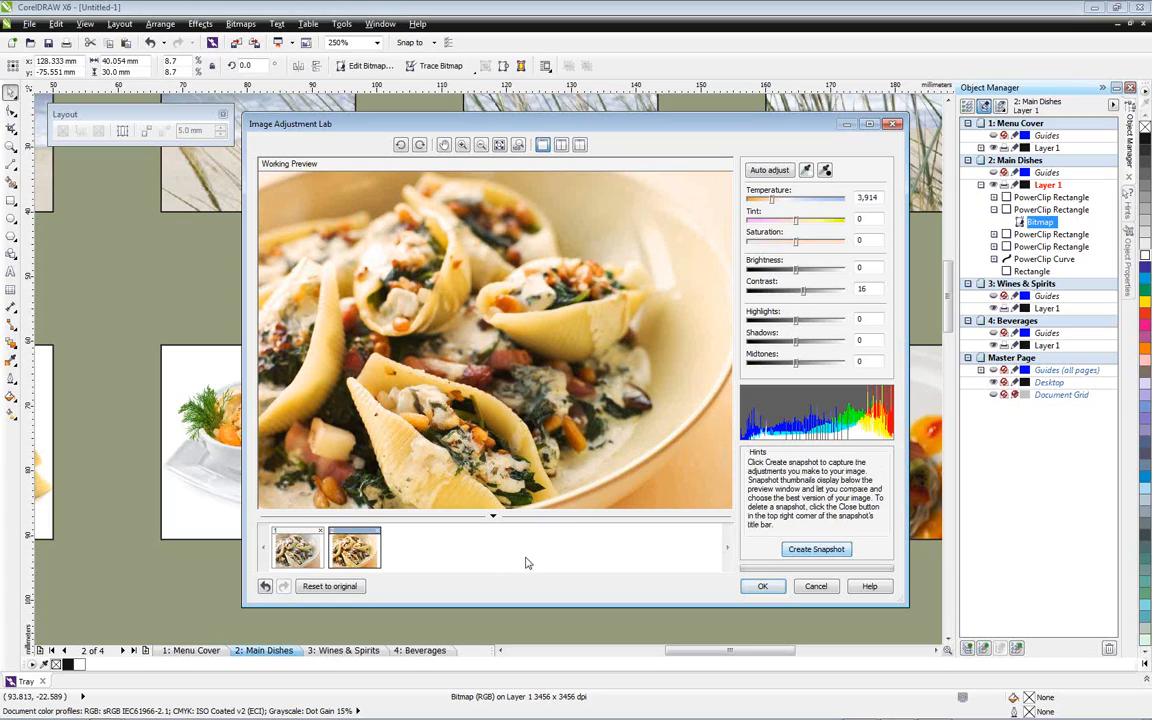
Compare the original and adjusted pasta photo in a split preview, apply the adjustments, and deselect everything on the page
{"action": "left_click", "coordinate": [579, 146]}
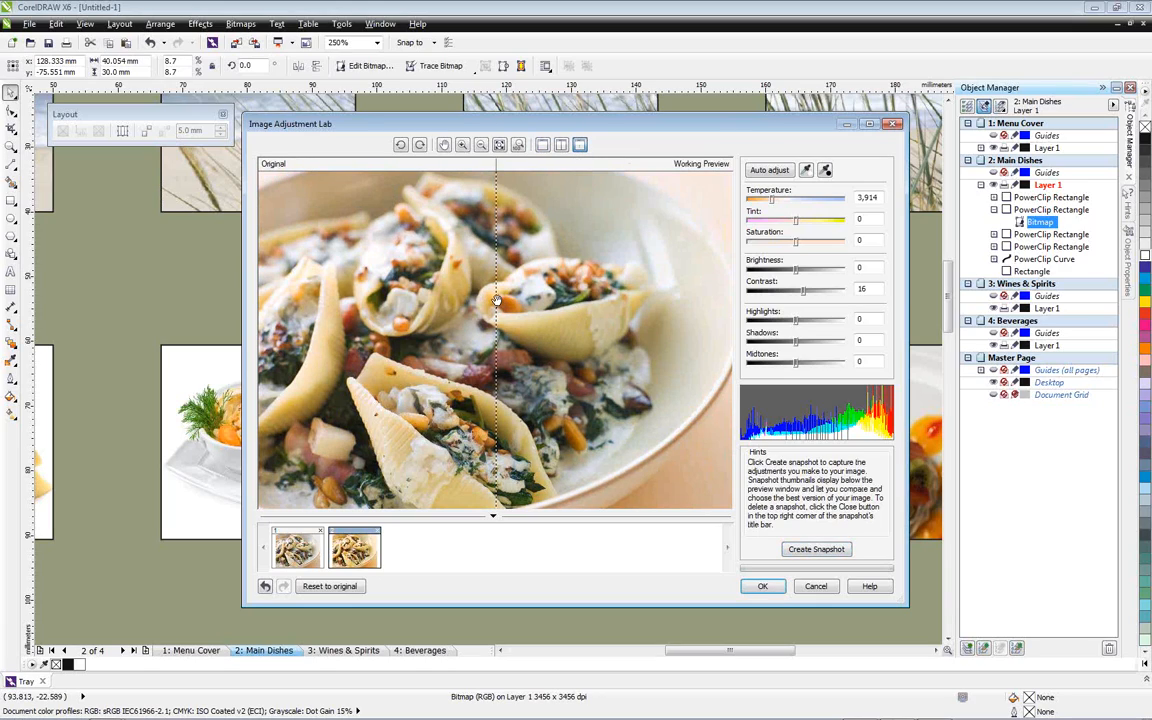
{"action": "left_click_drag", "start_coordinate": [497, 301], "coordinate": [561, 303]}
{"action": "left_click_drag", "start_coordinate": [537, 517], "coordinate": [462, 510]}
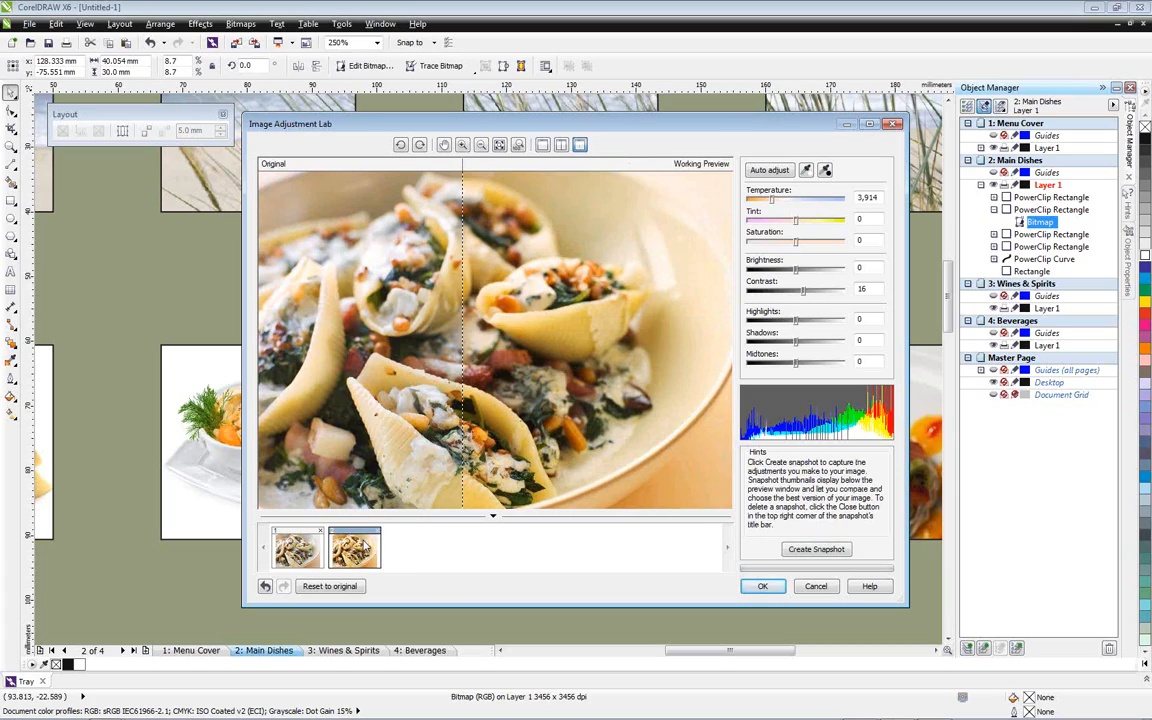
{"action": "left_click", "coordinate": [766, 587]}
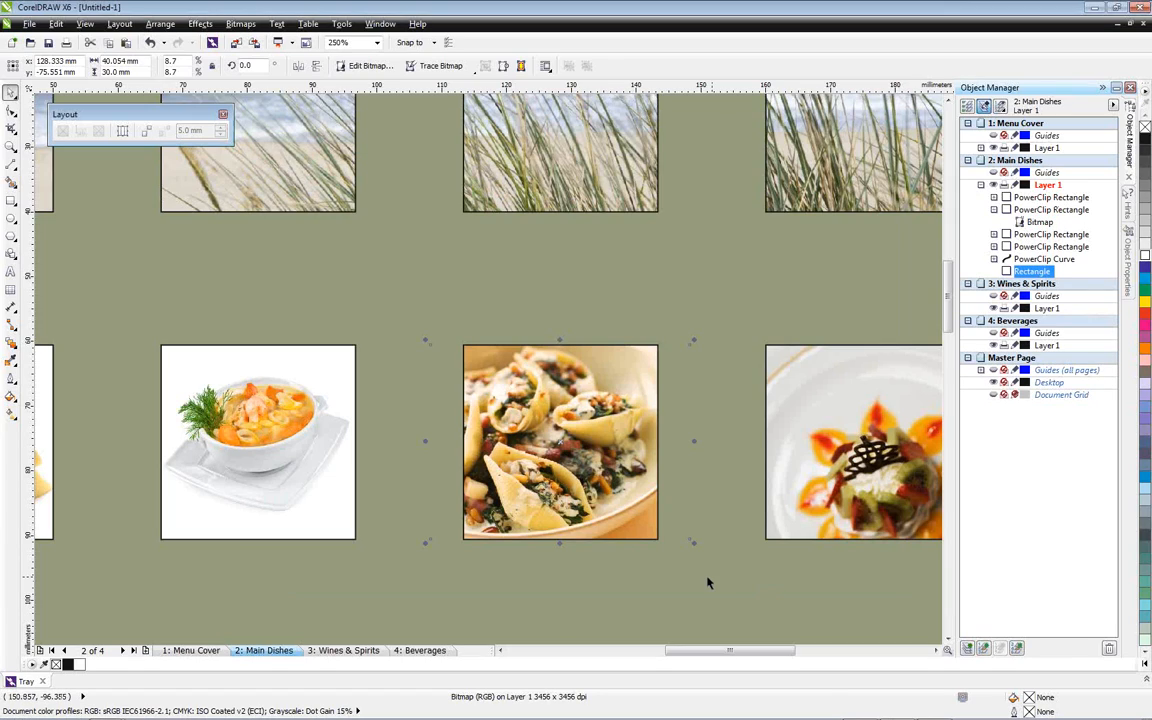
{"action": "left_click", "coordinate": [635, 518]}
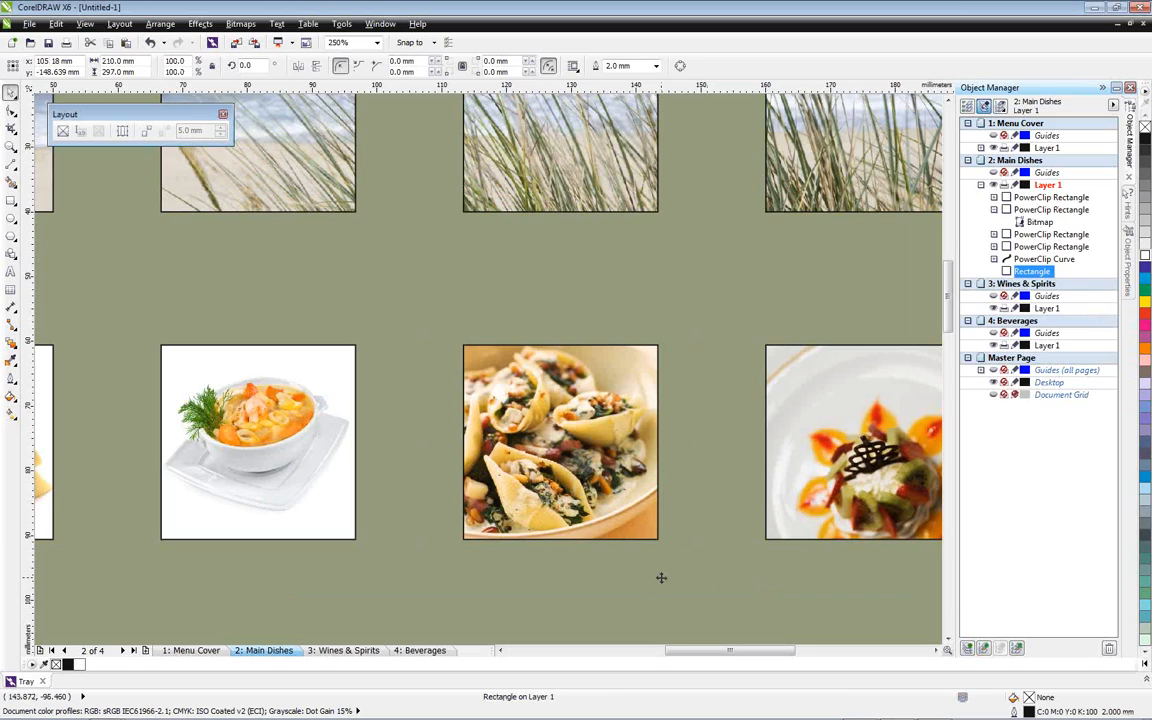
{"action": "key", "text": "shift+F4"}
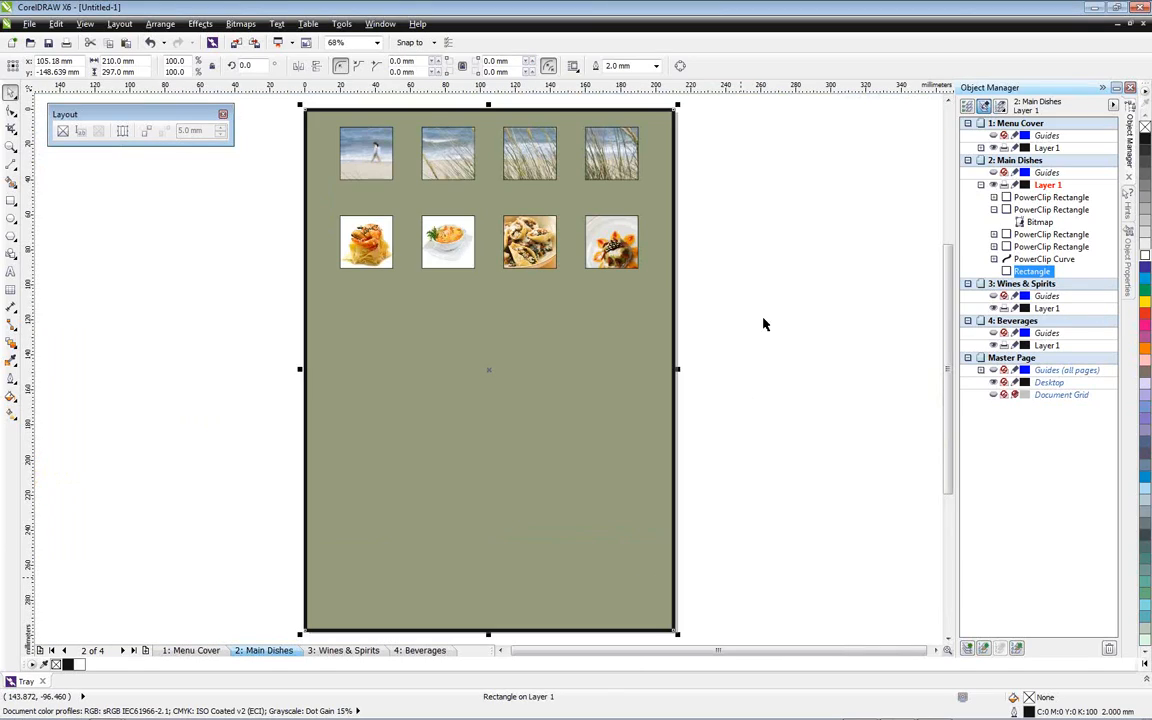
{"action": "left_click", "coordinate": [762, 320]}
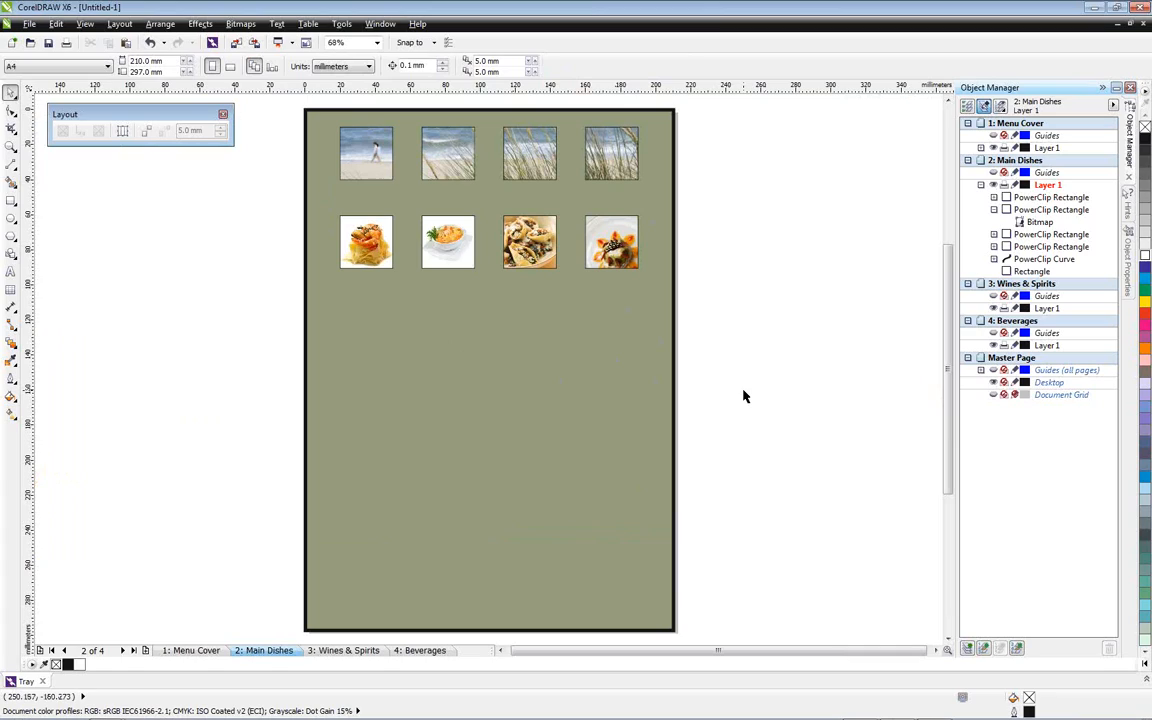
Show the guidelines and draw a rectangle about 85 by 78 mm below the food photos, between the left margin and centre guides
{"action": "key", "text": "ctrl+;"}
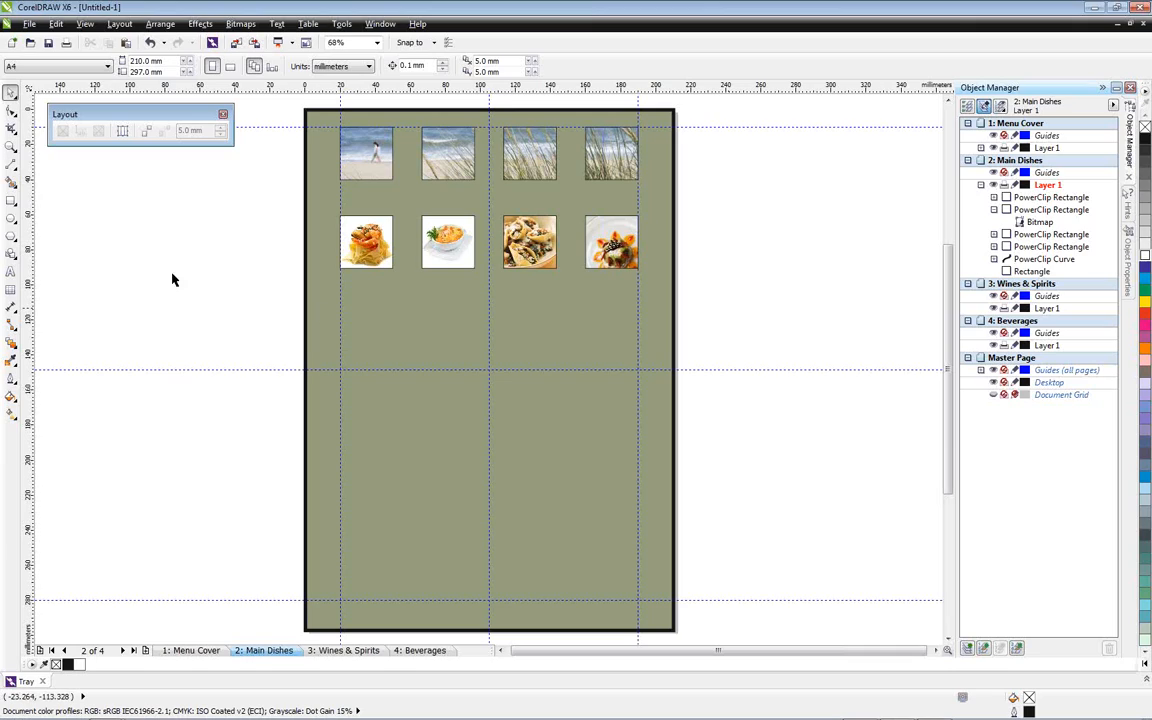
{"action": "left_click", "coordinate": [10, 199]}
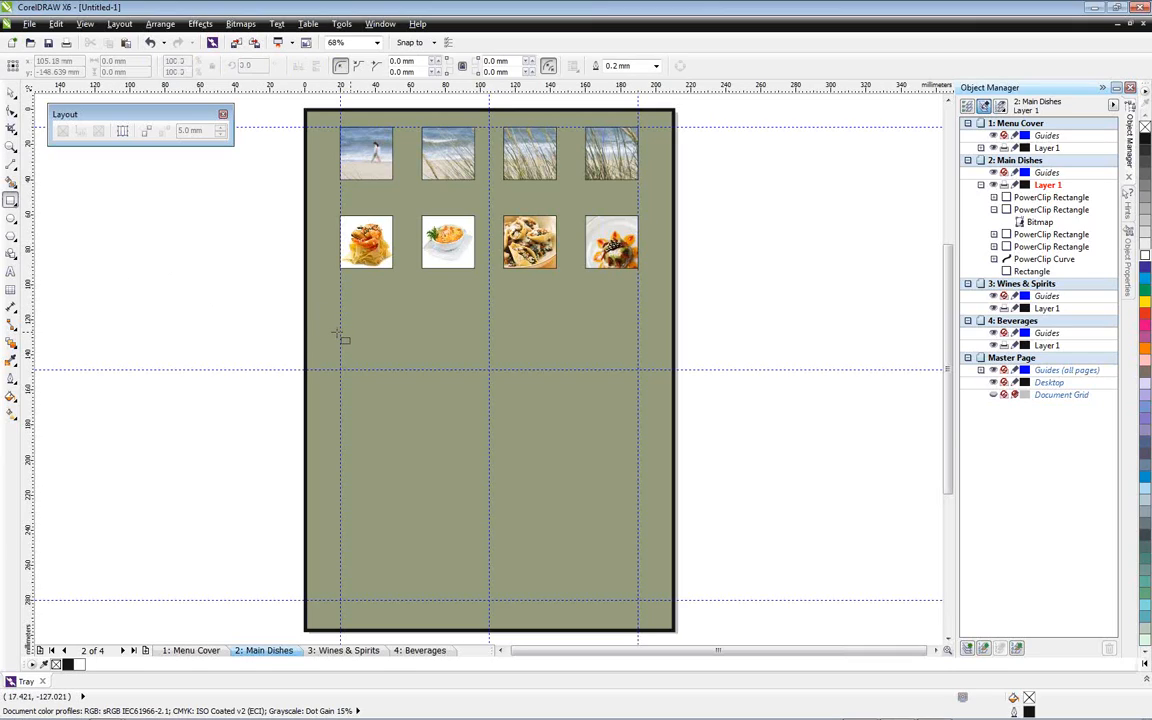
{"action": "mouse_move", "coordinate": [340, 329]}
{"action": "left_mouse_down"}
{"action": "mouse_move", "coordinate": [465, 427]}
{"action": "mouse_move", "coordinate": [487, 467]}
{"action": "left_mouse_up"}
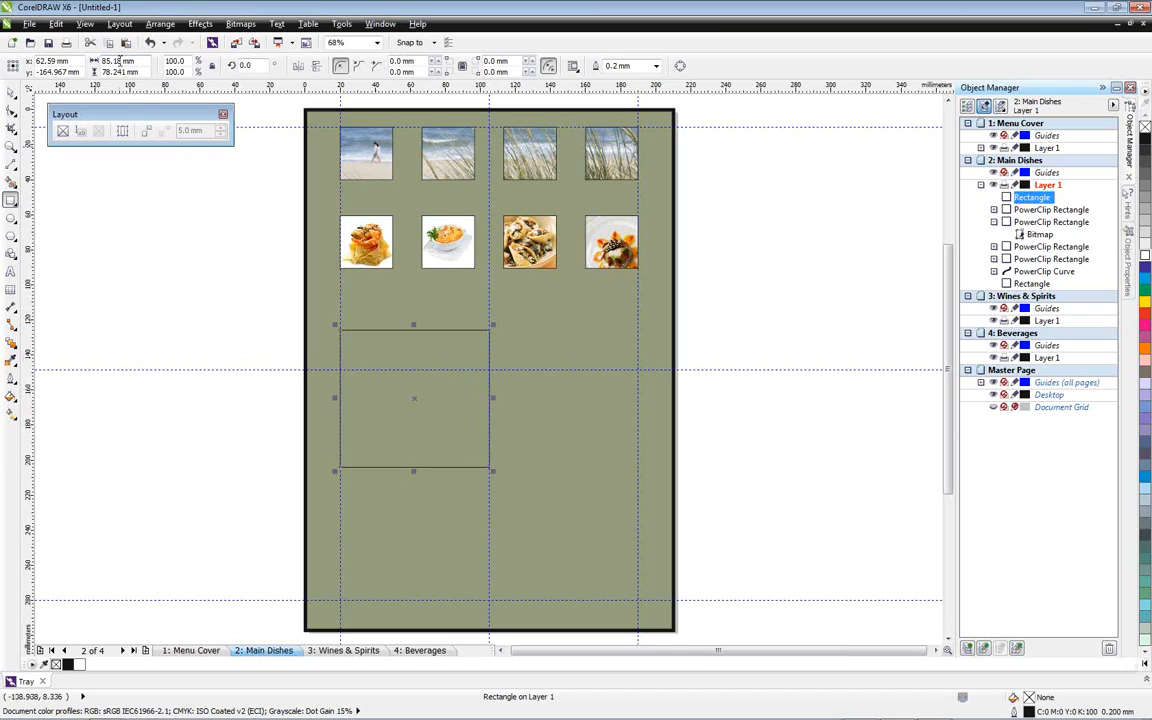
Set the new rectangle's width to 80 mm
{"action": "left_click_drag", "start_coordinate": [119, 61], "coordinate": [96, 61]}
{"action": "type", "text": "80"}
{"action": "key", "text": "Return"}
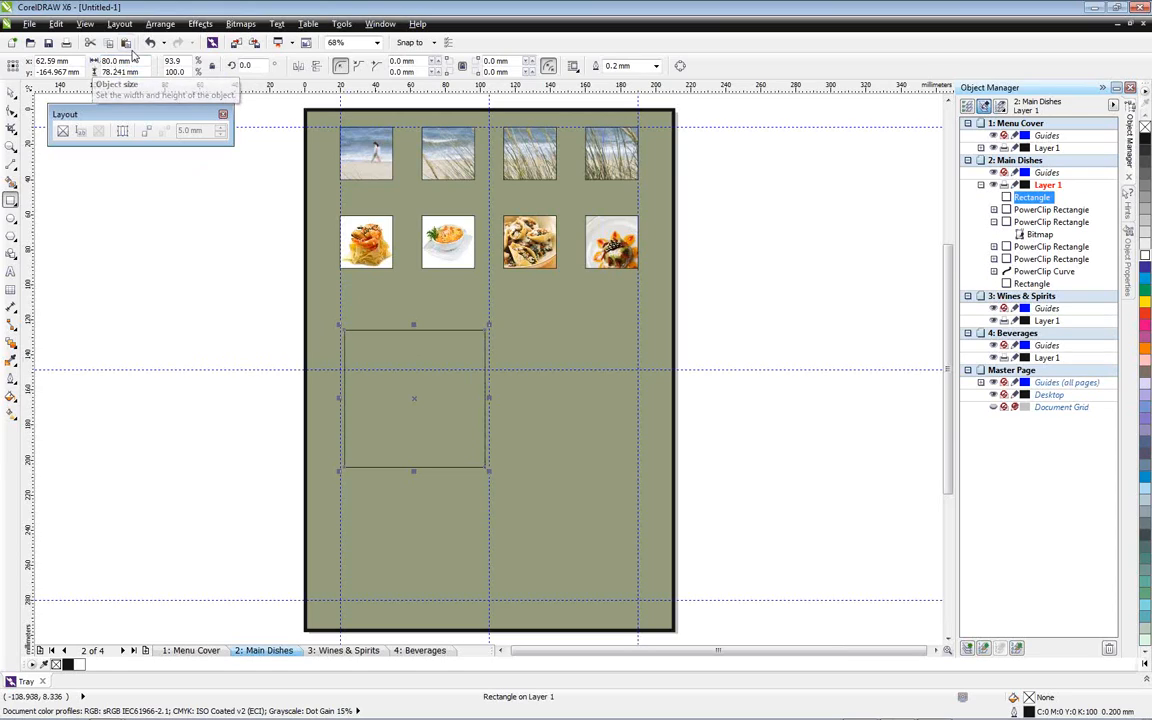
{"action": "left_click", "coordinate": [13, 97]}
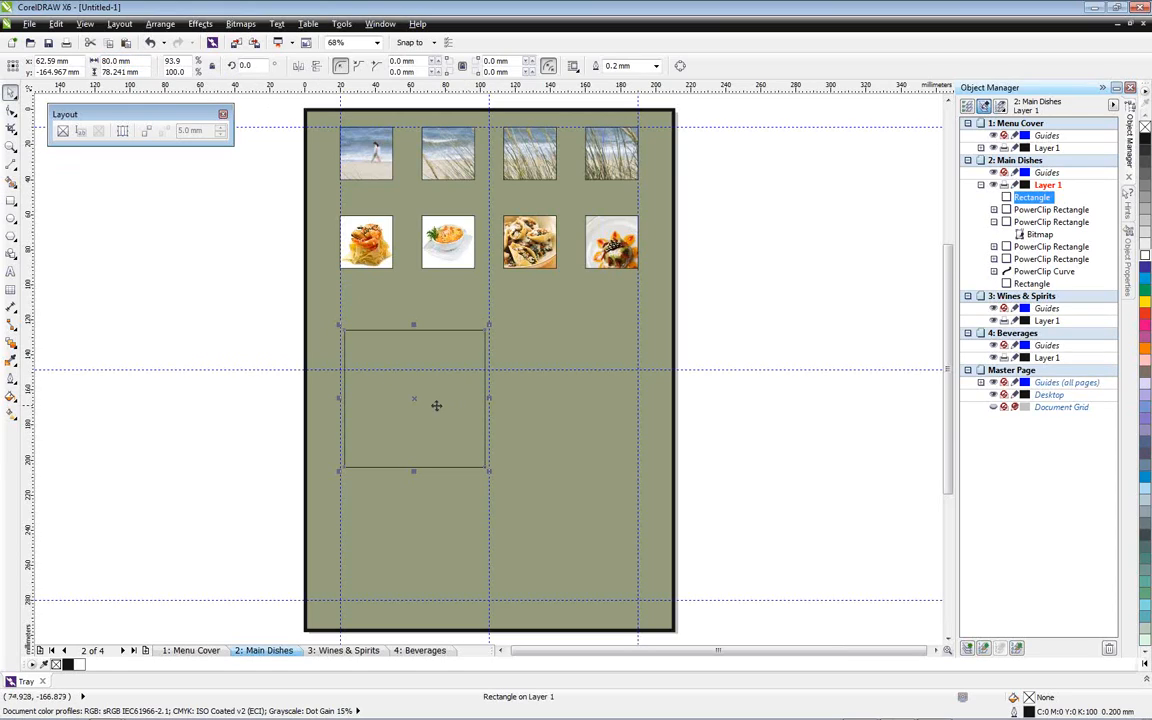
Duplicate the rectangle beside it against the right margin guide, and centre another copy, about 39 mm high, above the bottom guide
{"action": "key", "text": "ctrl+c"}
{"action": "key", "text": "ctrl+v"}
{"action": "left_click_drag", "start_coordinate": [426, 400], "coordinate": [497, 507]}
{"action": "key", "text": "ctrl+c"}
{"action": "key", "text": "ctrl+v"}
{"action": "left_click_drag", "start_coordinate": [488, 460], "coordinate": [488, 526]}
{"action": "left_click", "coordinate": [490, 570]}
{"action": "left_click", "coordinate": [519, 565]}
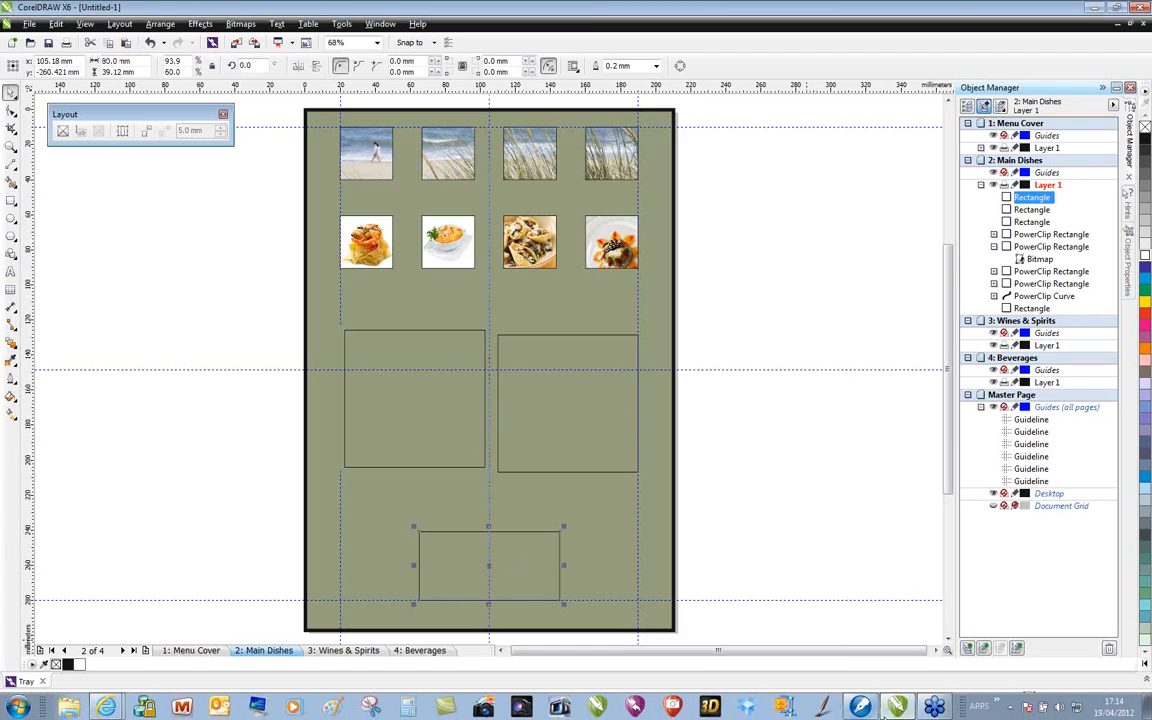
Convert the three empty rectangles on the Main Dishes page into text frames
{"action": "mouse_move", "coordinate": [860, 708]}
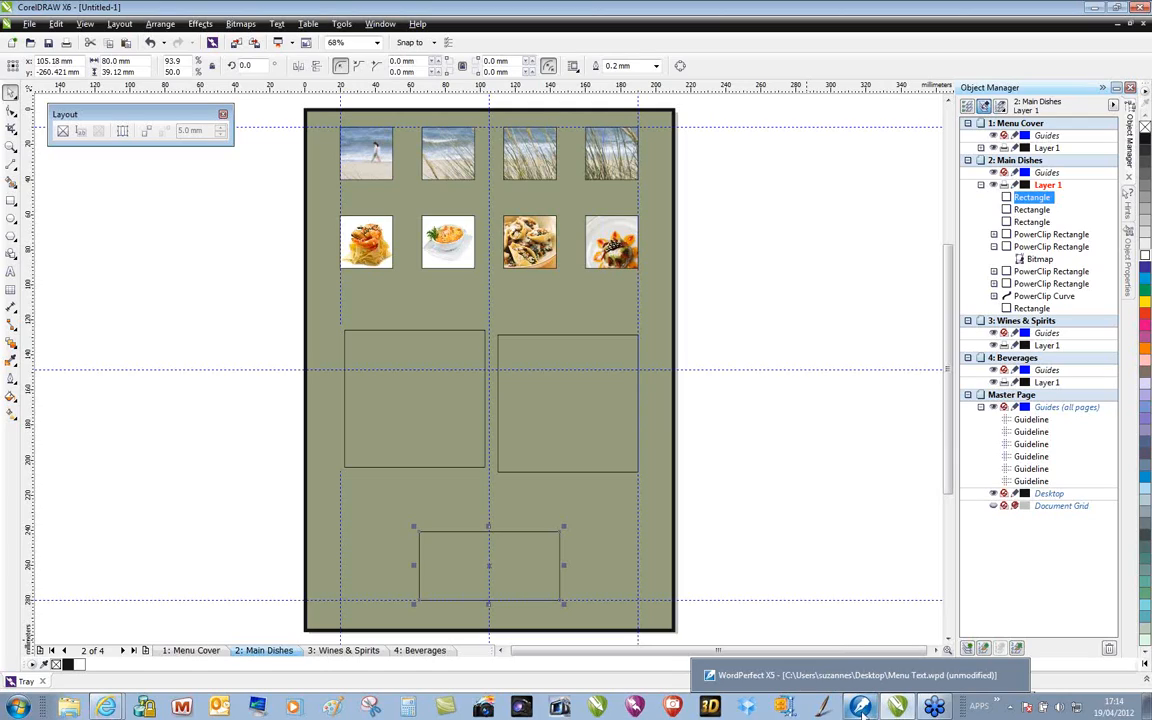
{"action": "left_click", "coordinate": [735, 470]}
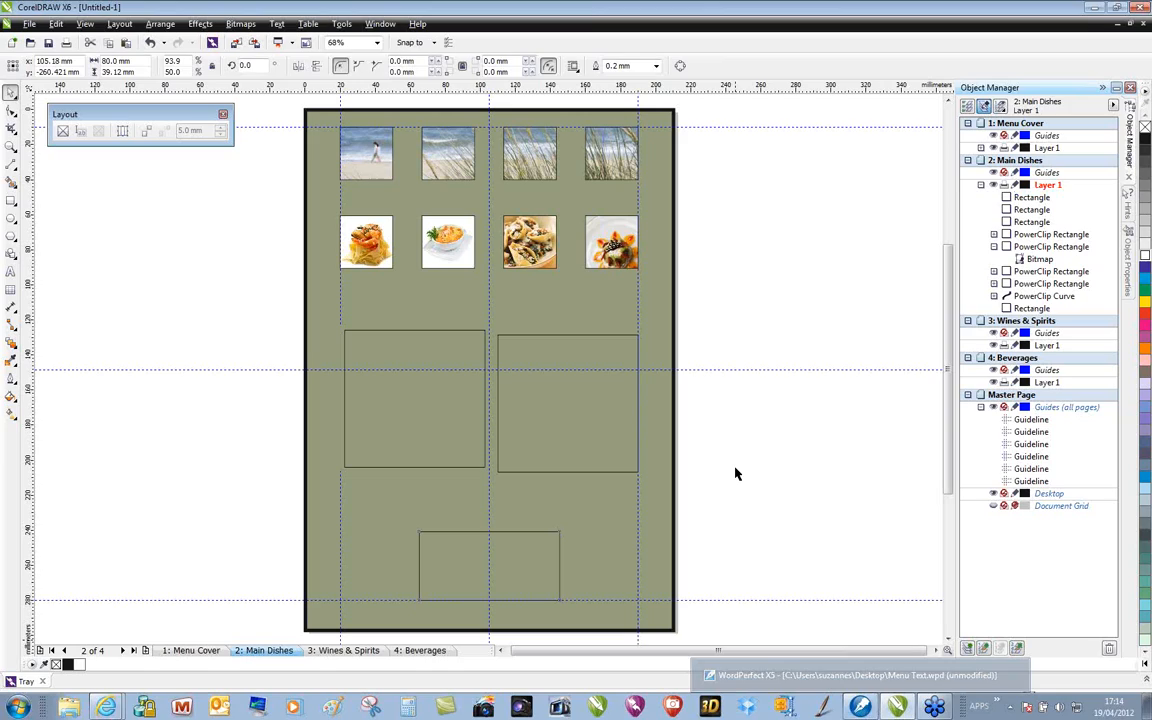
{"action": "left_click", "coordinate": [398, 342]}
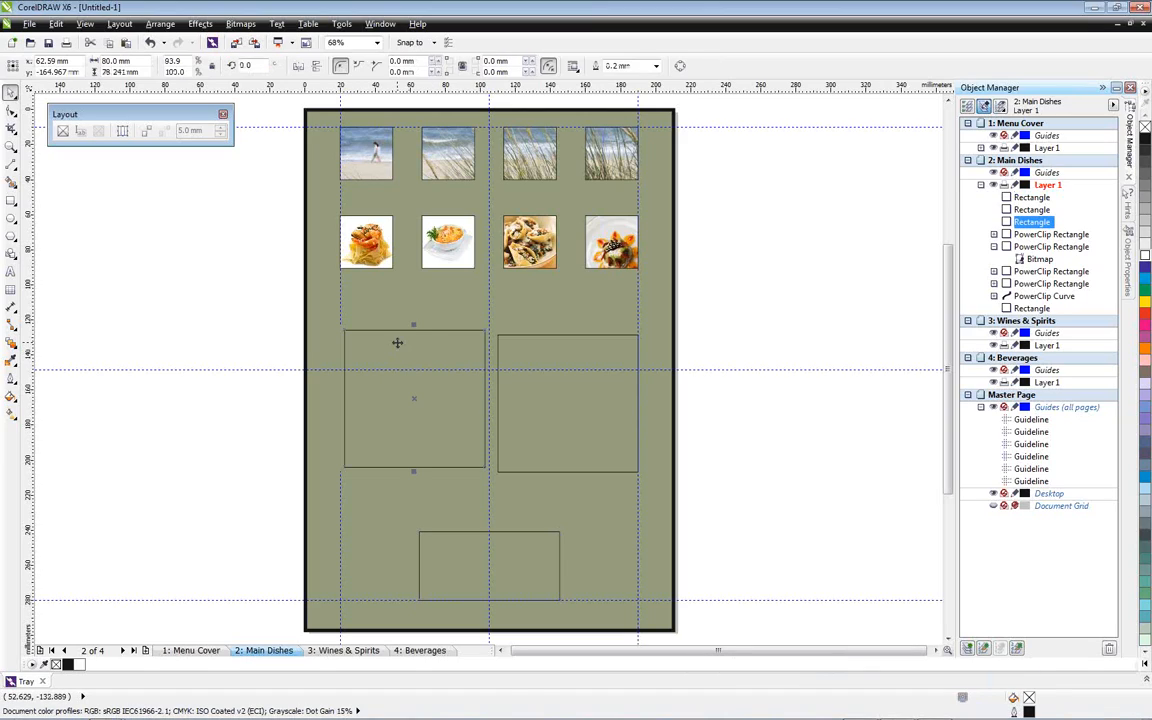
{"action": "left_click", "coordinate": [80, 132]}
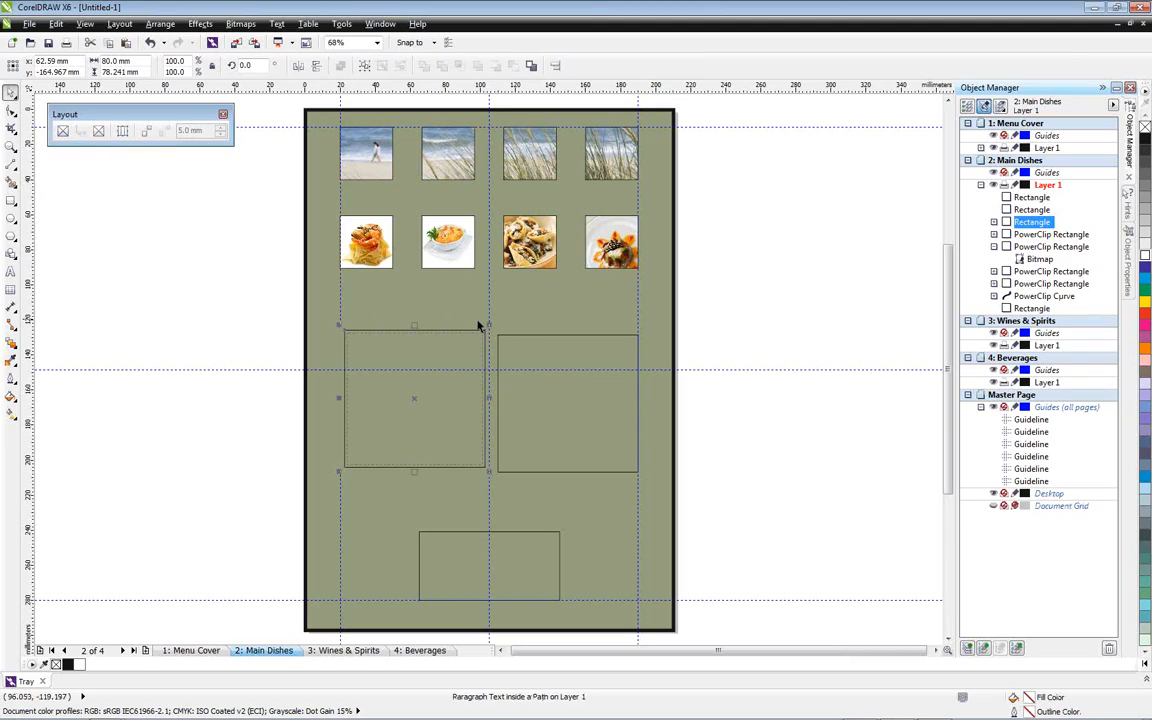
{"action": "left_click", "coordinate": [80, 131]}
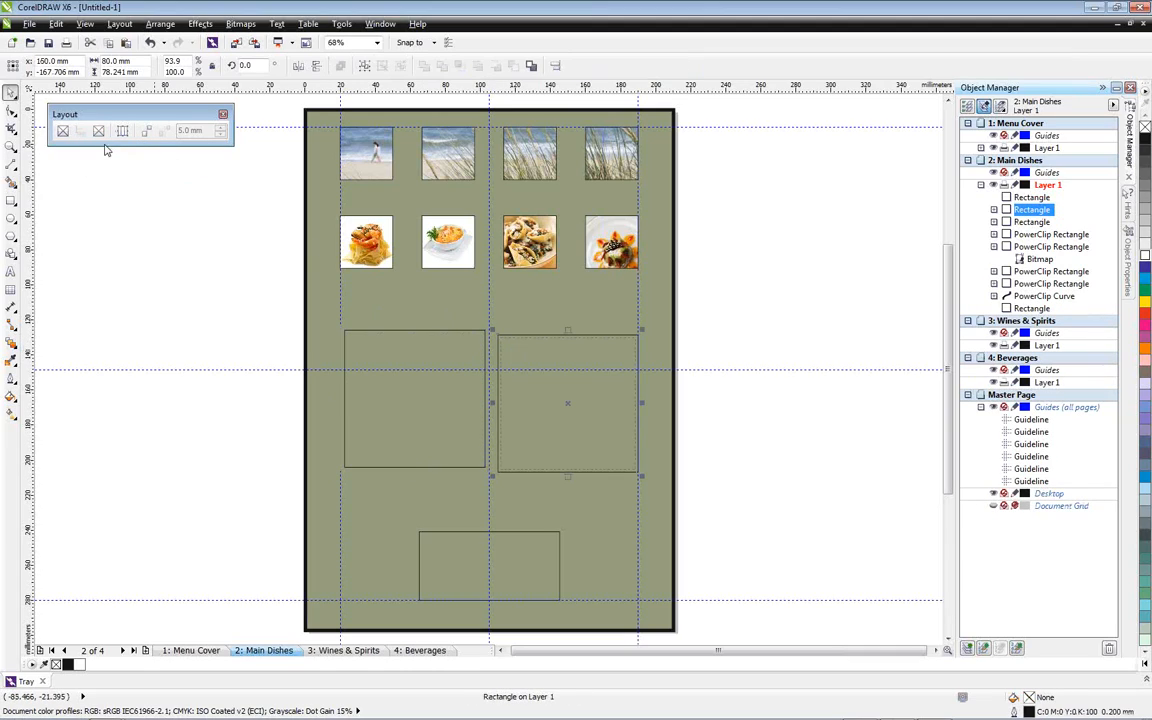
{"action": "left_click", "coordinate": [450, 532]}
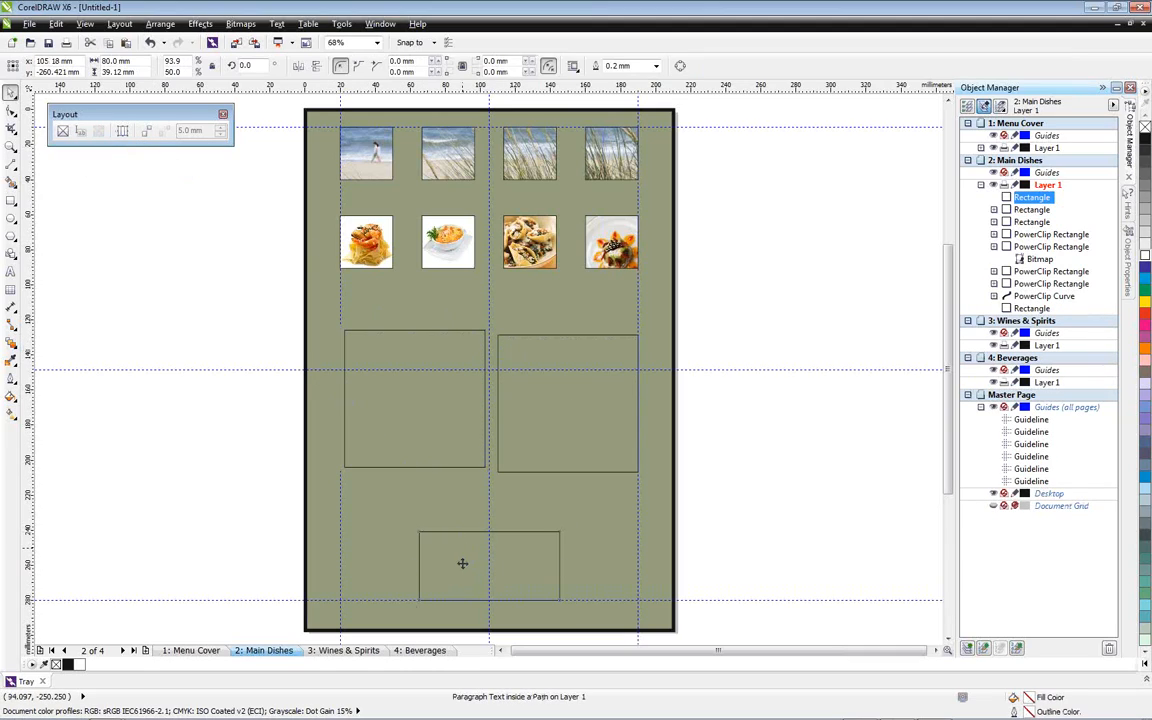
{"action": "left_click", "coordinate": [80, 131]}
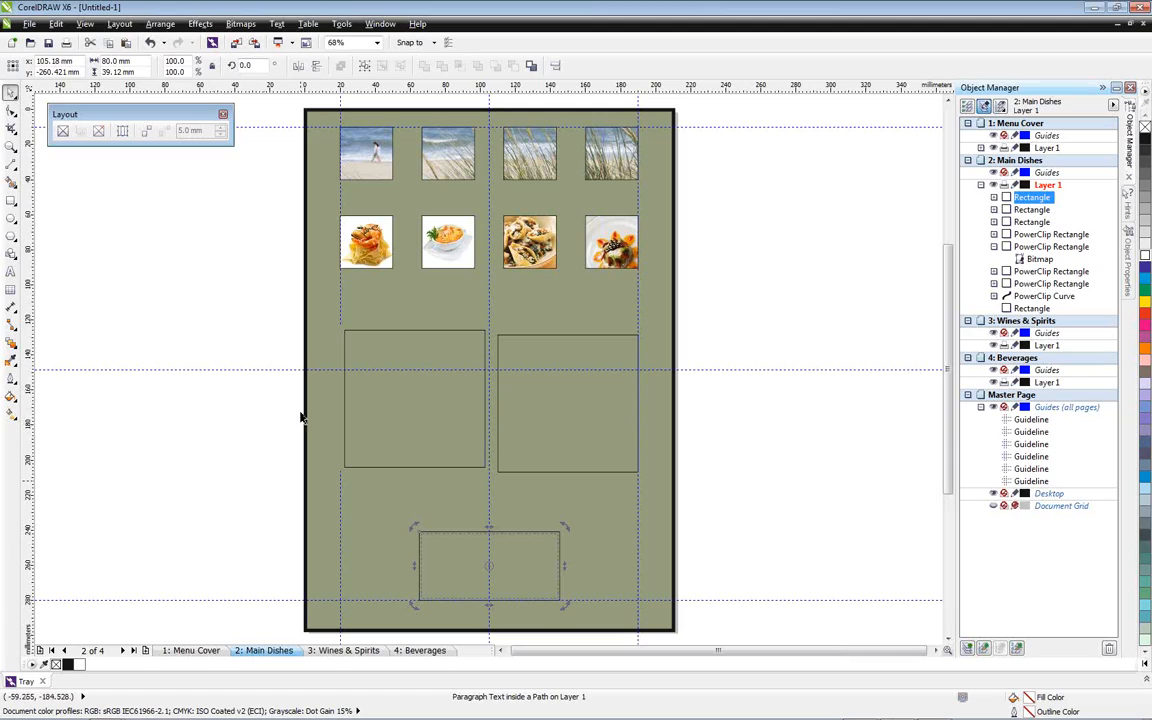
Insert placeholder text into the left text frame and undo the insertion
{"action": "scroll", "coordinate": [393, 403], "scroll_direction": "up", "scroll_amount": 2}
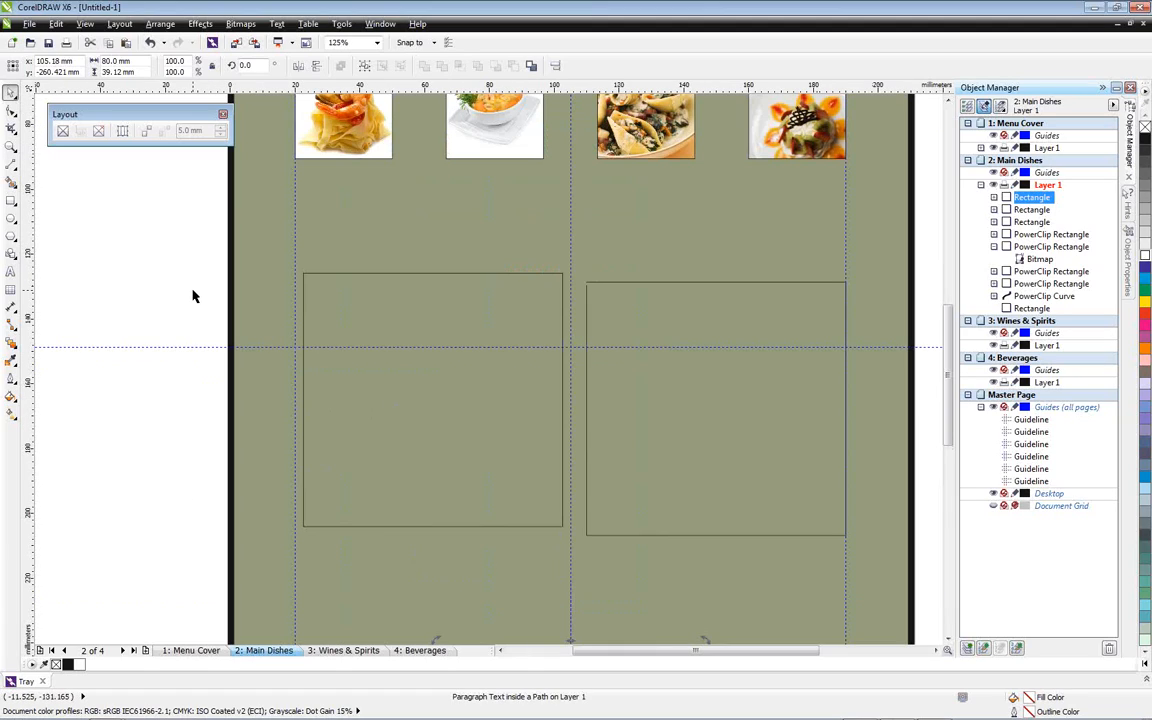
{"action": "left_click", "coordinate": [367, 303]}
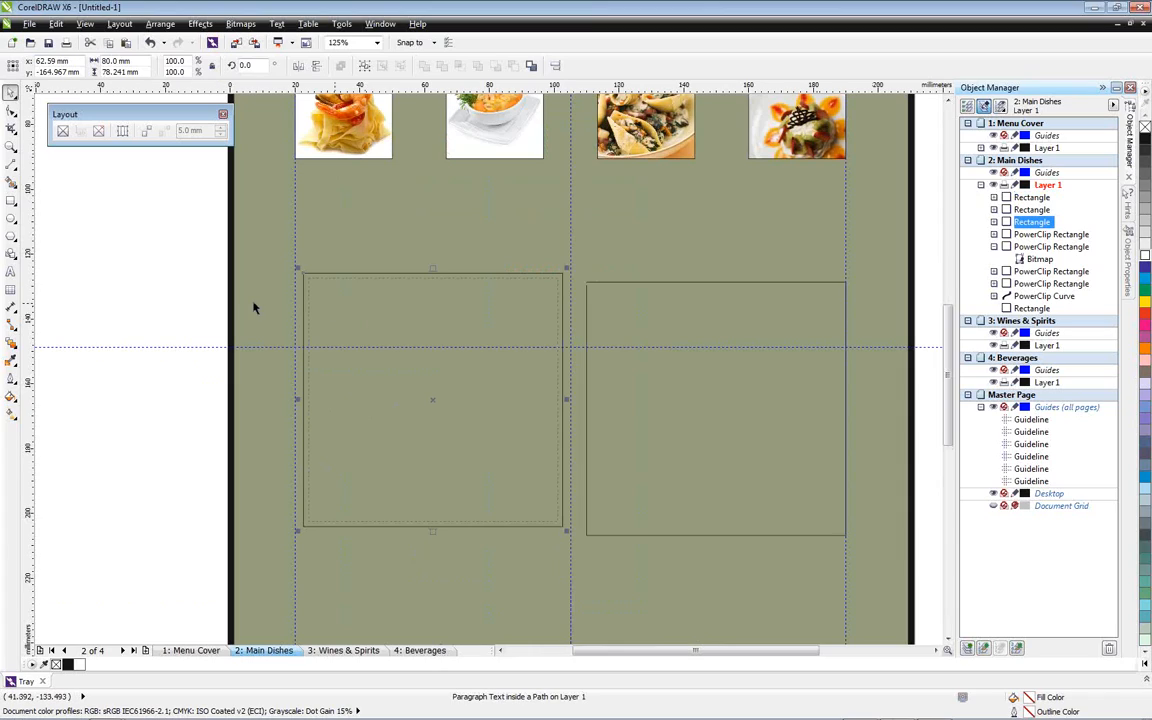
{"action": "right_click", "coordinate": [345, 303]}
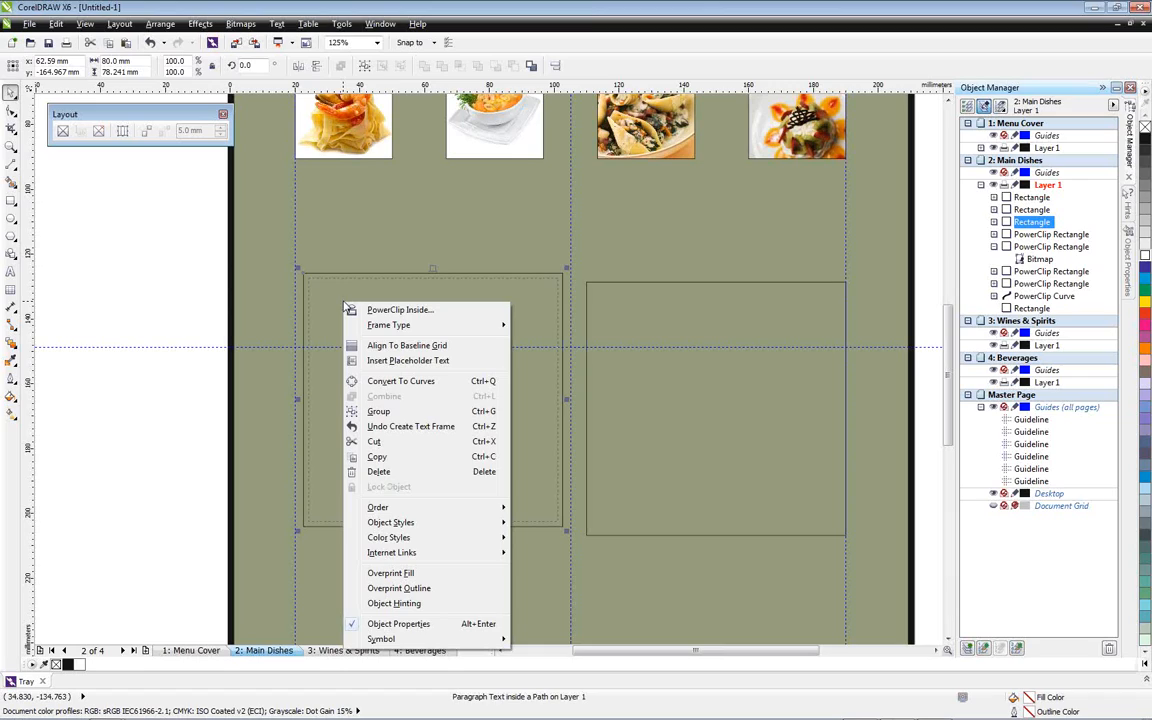
{"action": "left_click", "coordinate": [414, 362]}
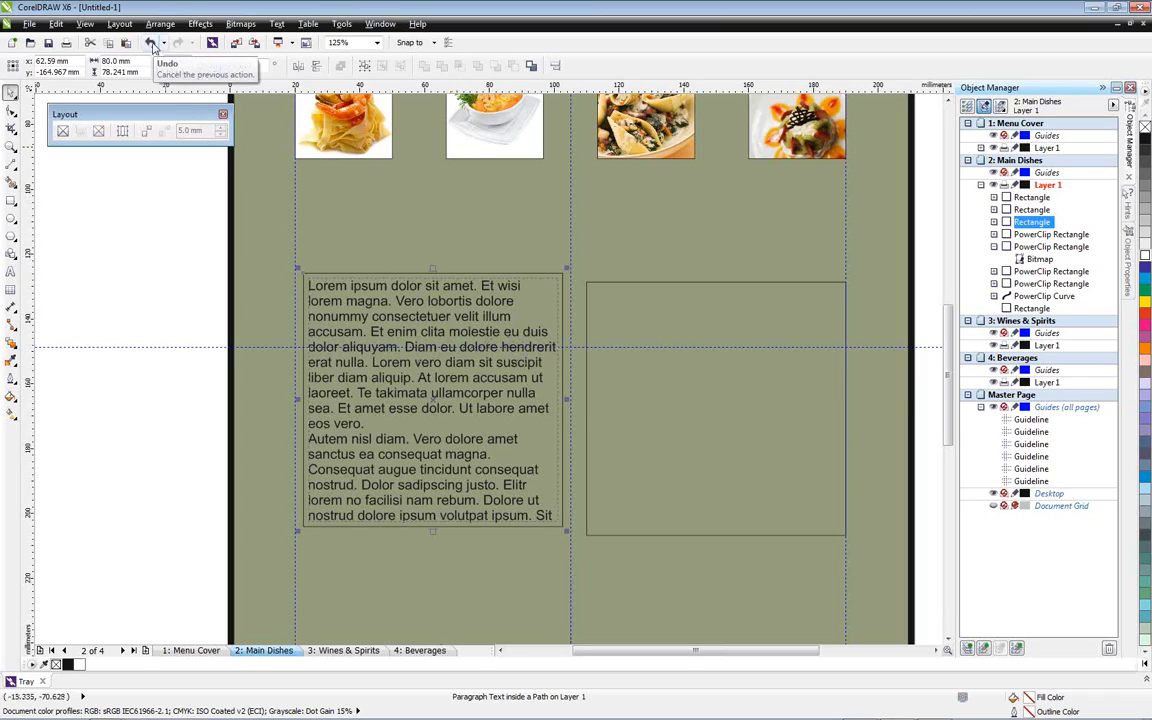
{"action": "left_click", "coordinate": [150, 43]}
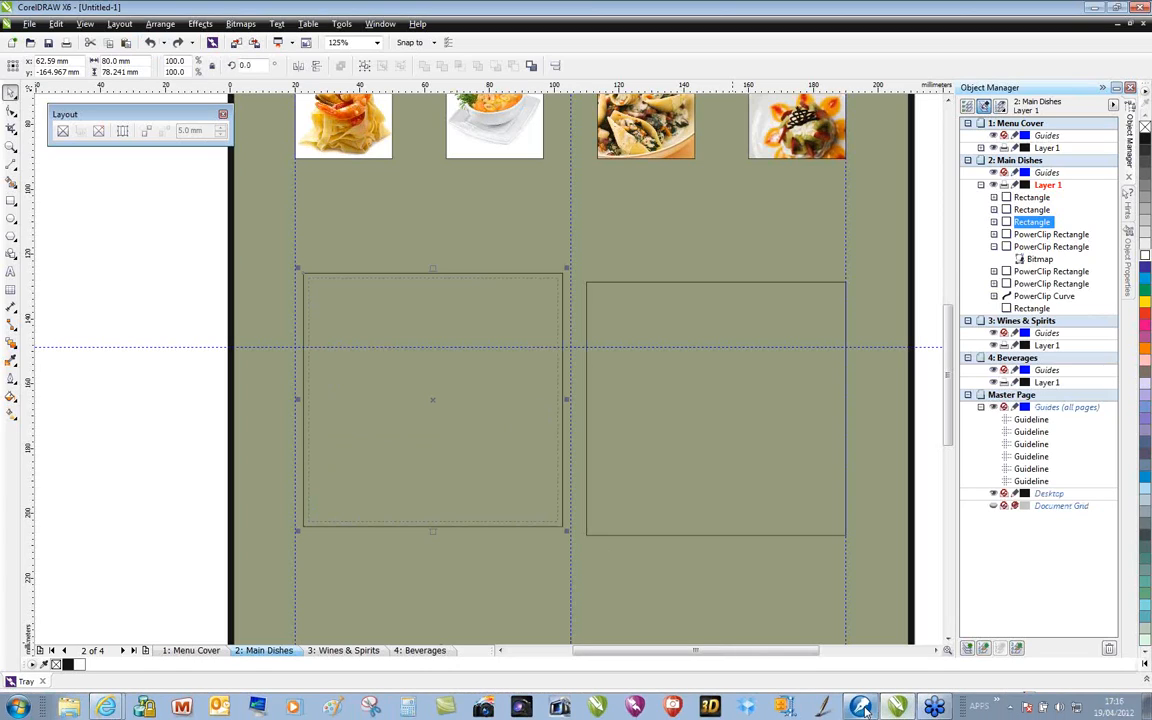
Switch to WordPerfect, copy the three starter dishes with their descriptions, without the STARTERS heading, and return to CorelDRAW
{"action": "left_click", "coordinate": [860, 707]}
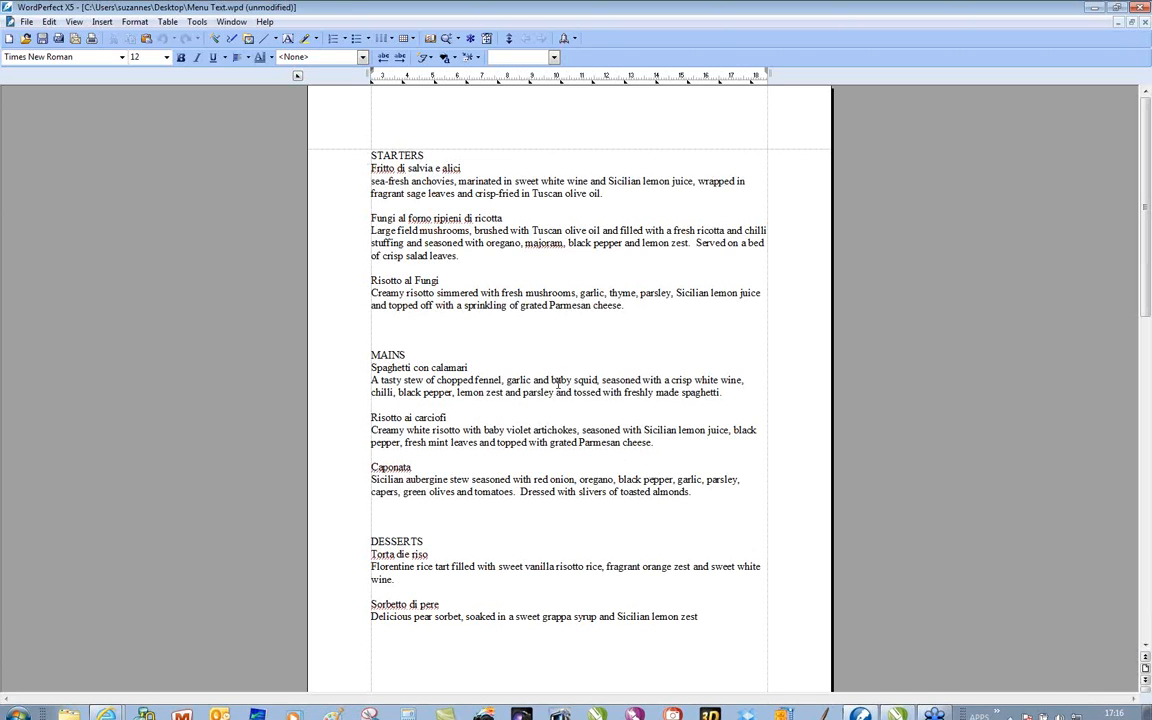
{"action": "left_click", "coordinate": [630, 306]}
{"action": "left_click_drag", "start_coordinate": [630, 306], "coordinate": [381, 173]}
{"action": "right_click", "coordinate": [396, 175]}
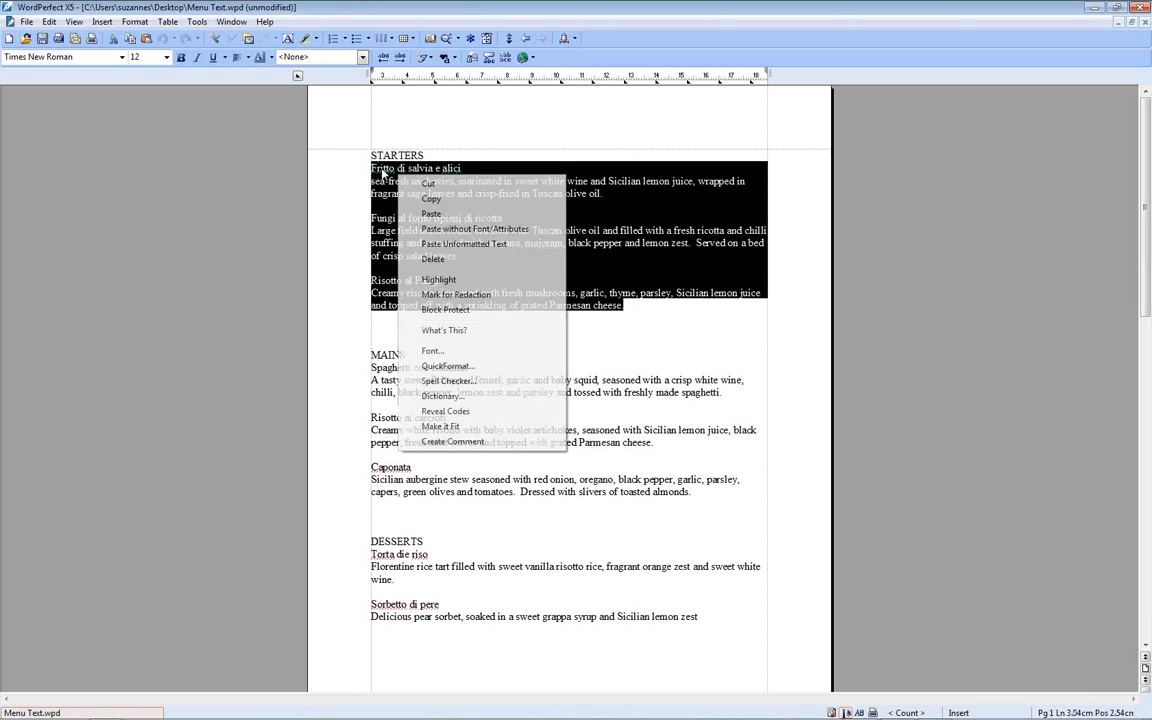
{"action": "left_click", "coordinate": [431, 199]}
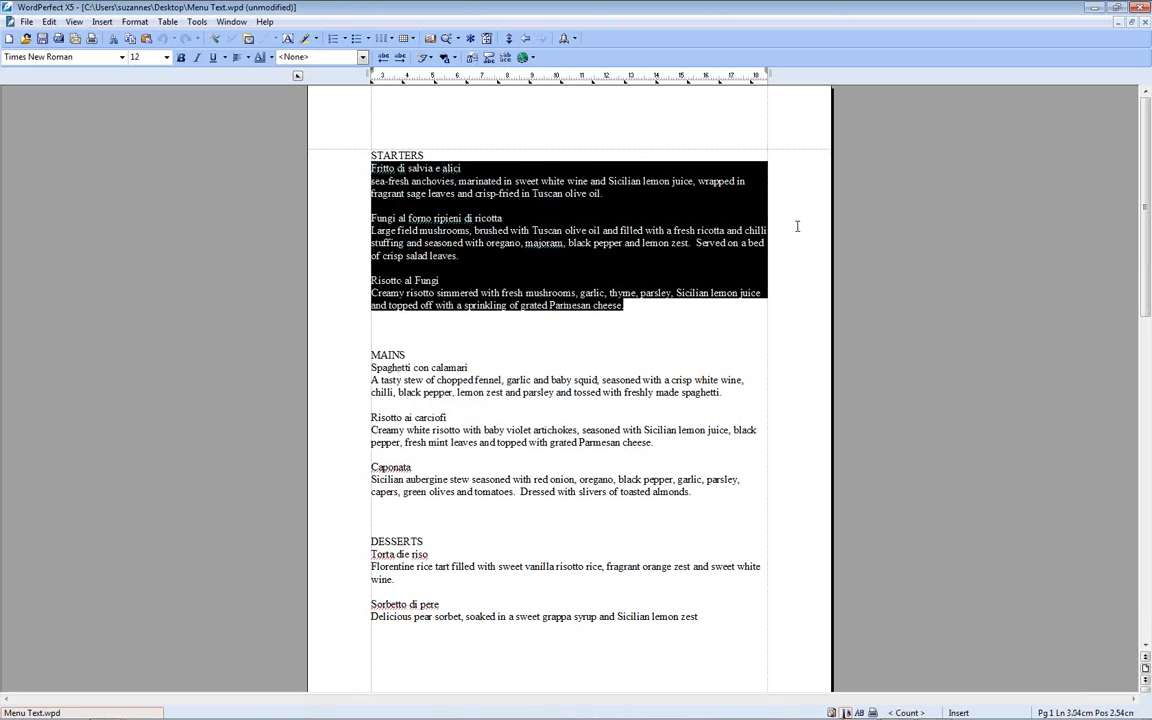
{"action": "left_click", "coordinate": [1095, 10]}
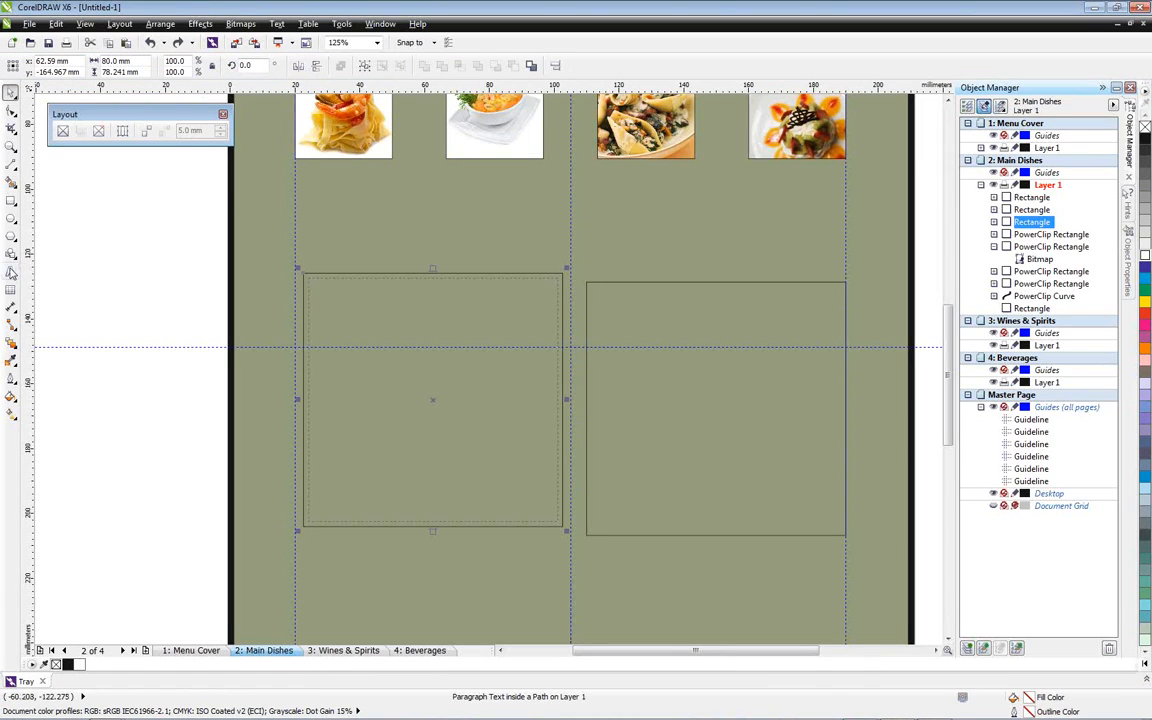
Paste the copied starters text into the left text frame, discarding its fonts and formatting
{"action": "left_click", "coordinate": [10, 271]}
{"action": "left_click", "coordinate": [325, 295]}
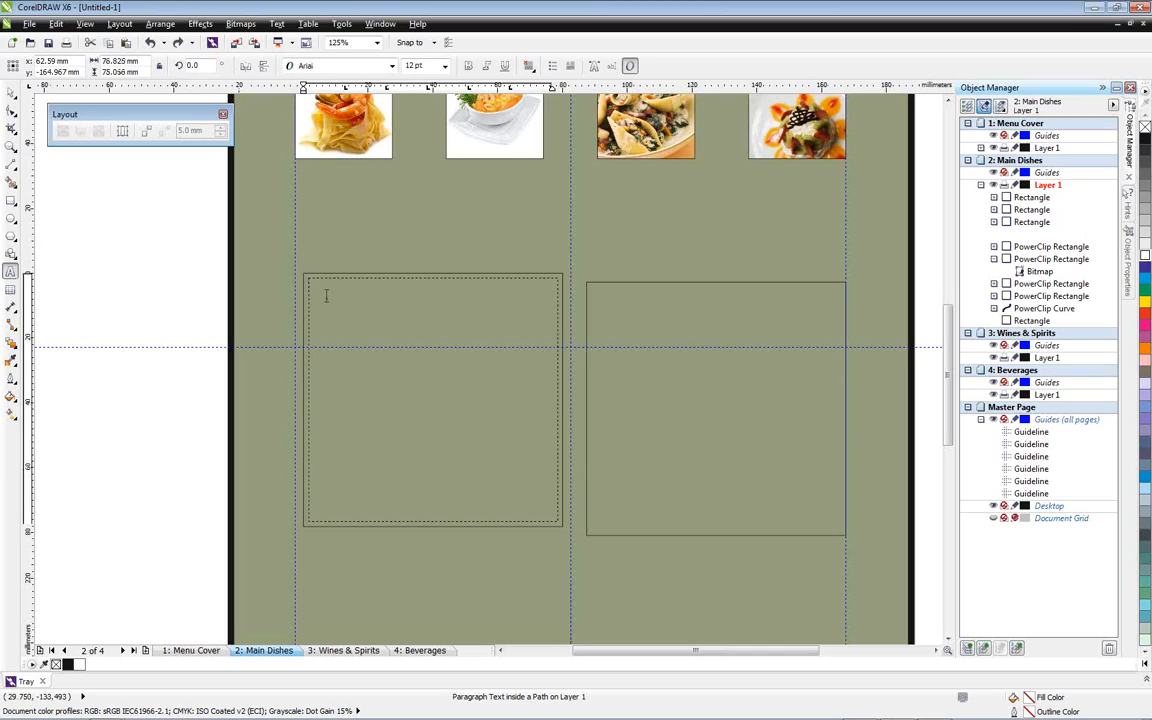
{"action": "right_click", "coordinate": [326, 296]}
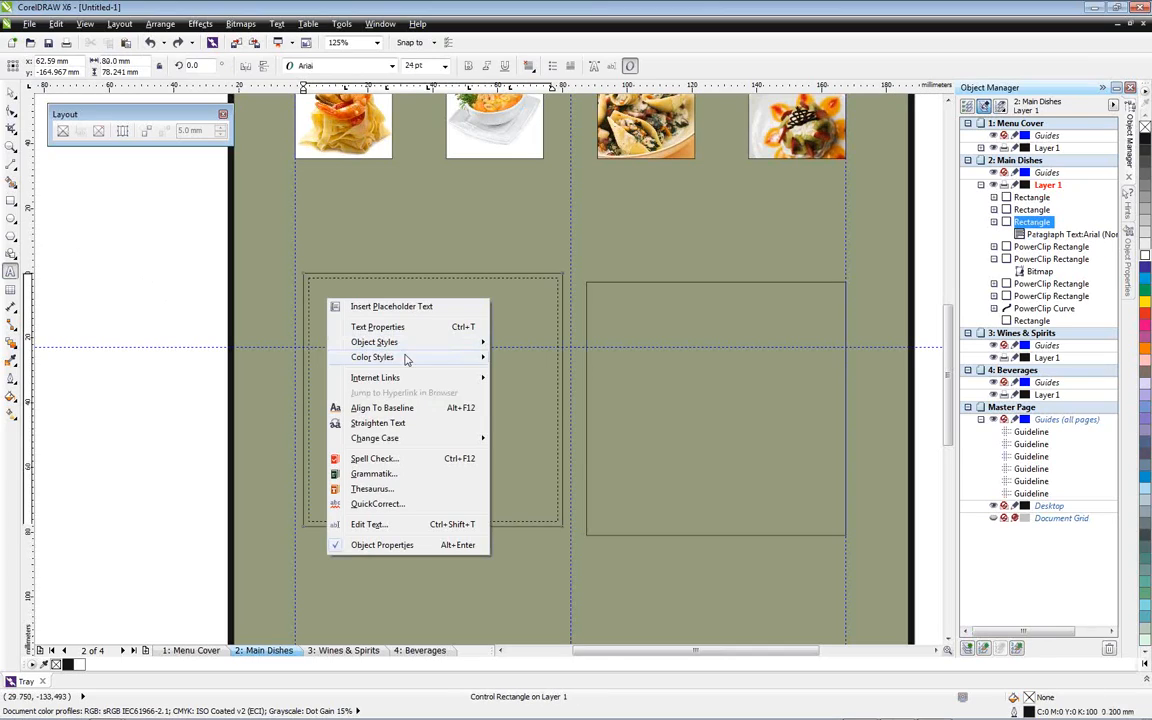
{"action": "left_click", "coordinate": [345, 282]}
{"action": "left_click", "coordinate": [343, 284]}
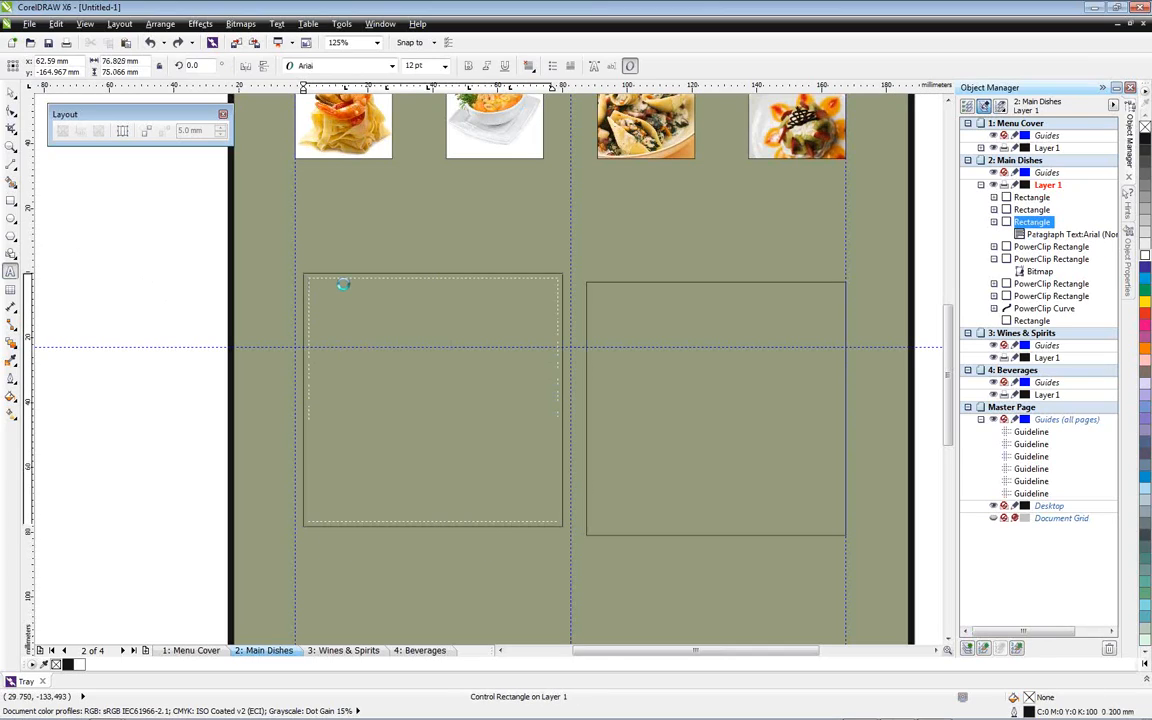
{"action": "key", "text": "ctrl+v"}
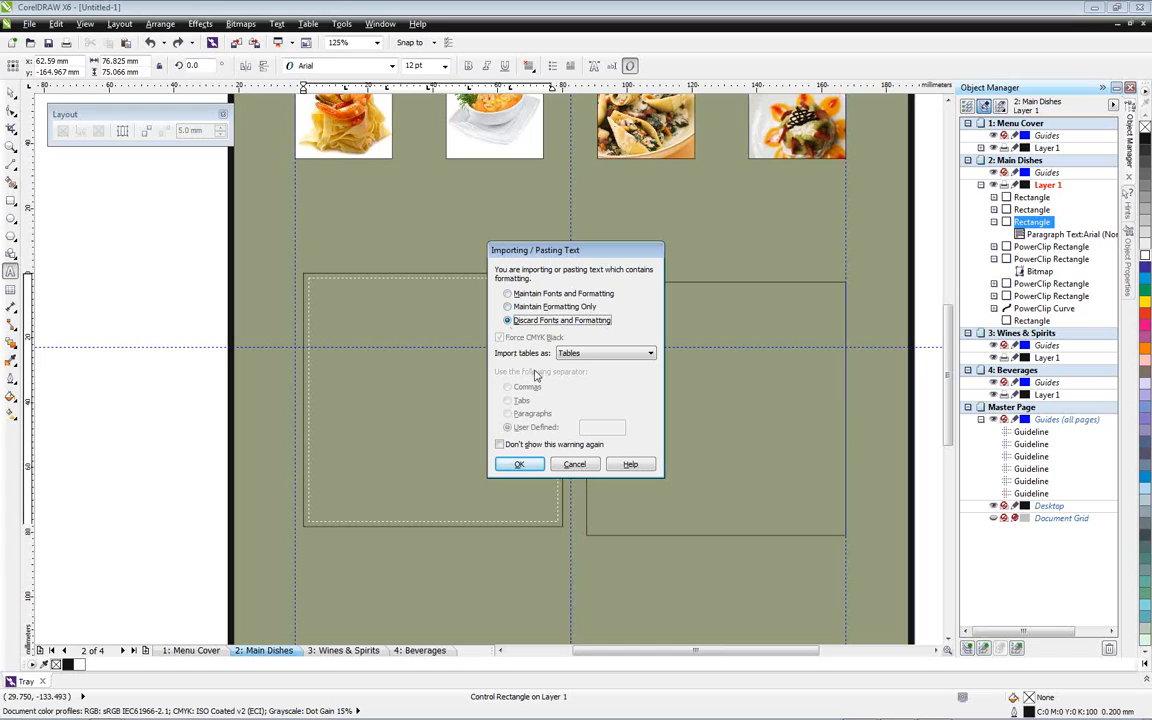
{"action": "left_click", "coordinate": [517, 464]}
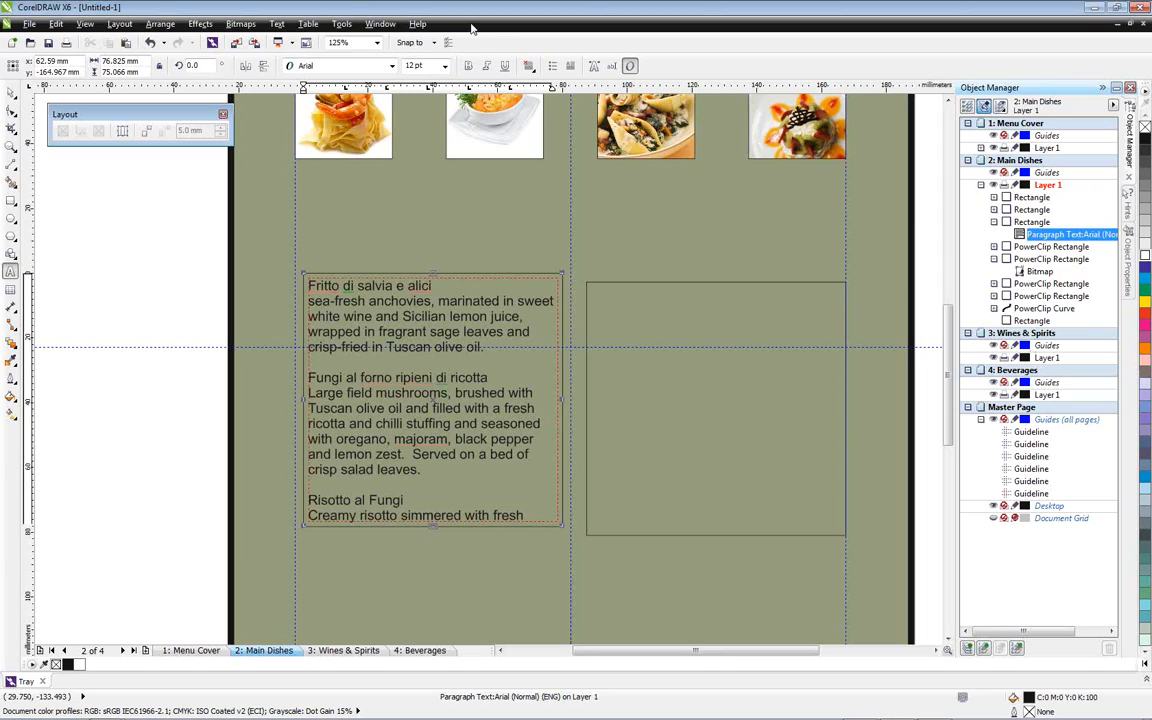
Open the Object Styles docker and create a new character style named Menu Text
{"action": "left_click", "coordinate": [381, 24]}
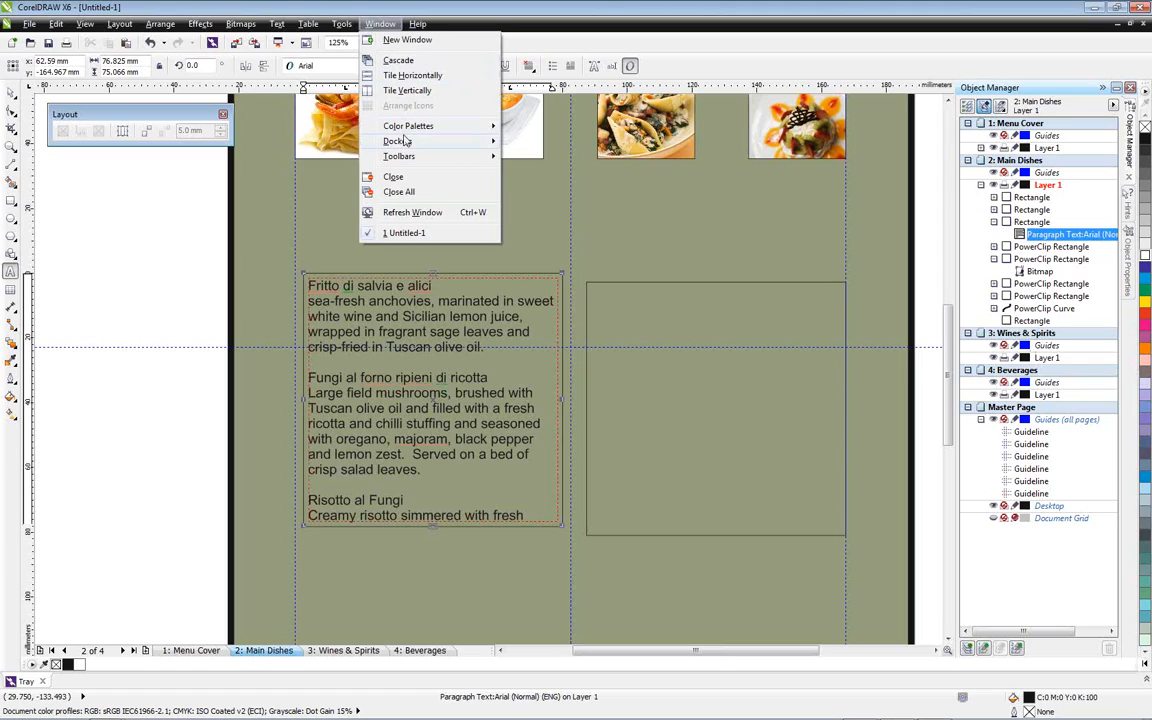
{"action": "mouse_move", "coordinate": [451, 148]}
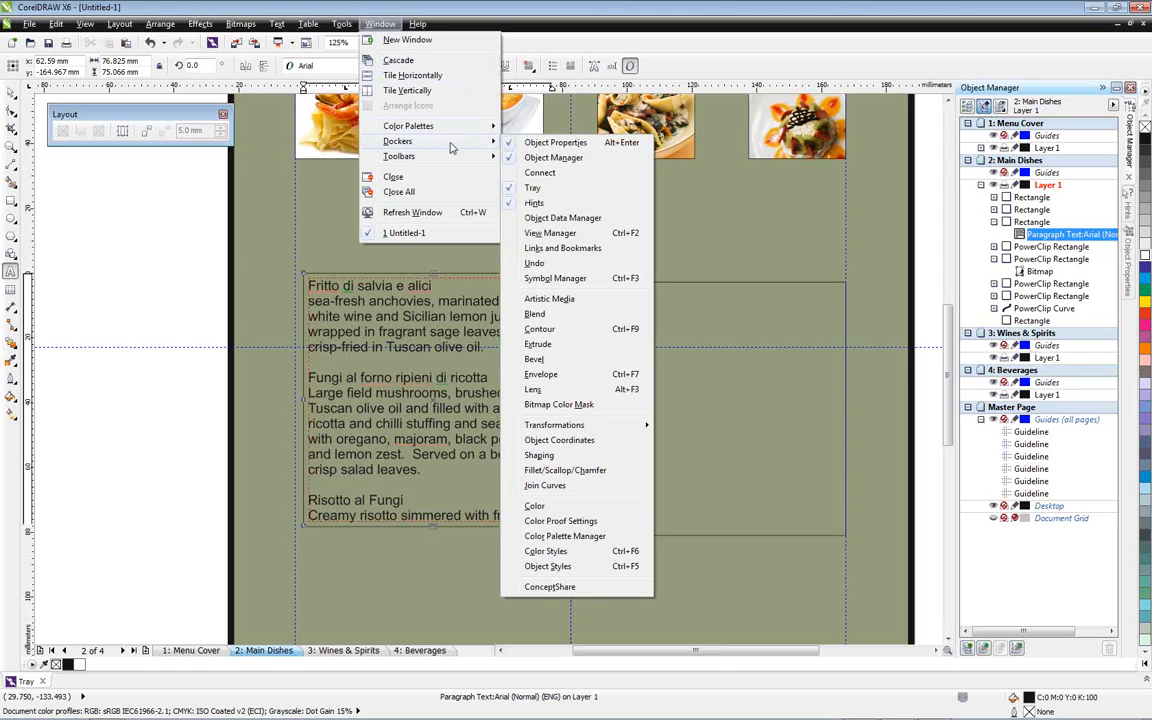
{"action": "left_click", "coordinate": [548, 566]}
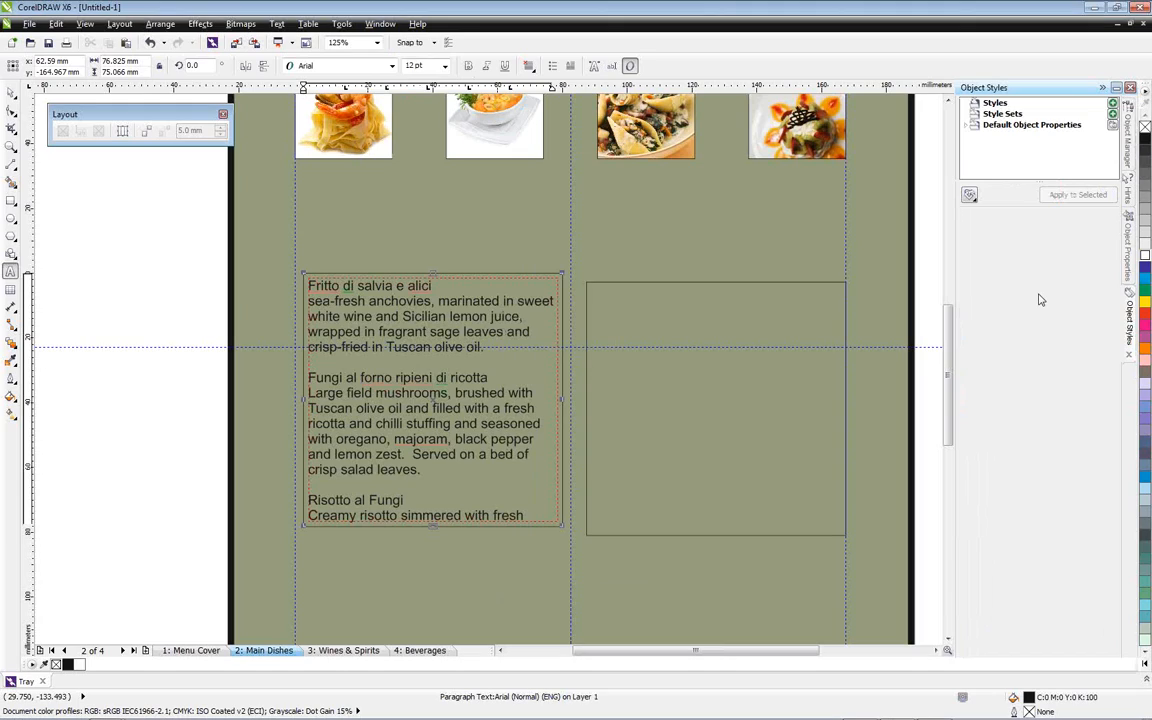
{"action": "right_click", "coordinate": [1002, 107]}
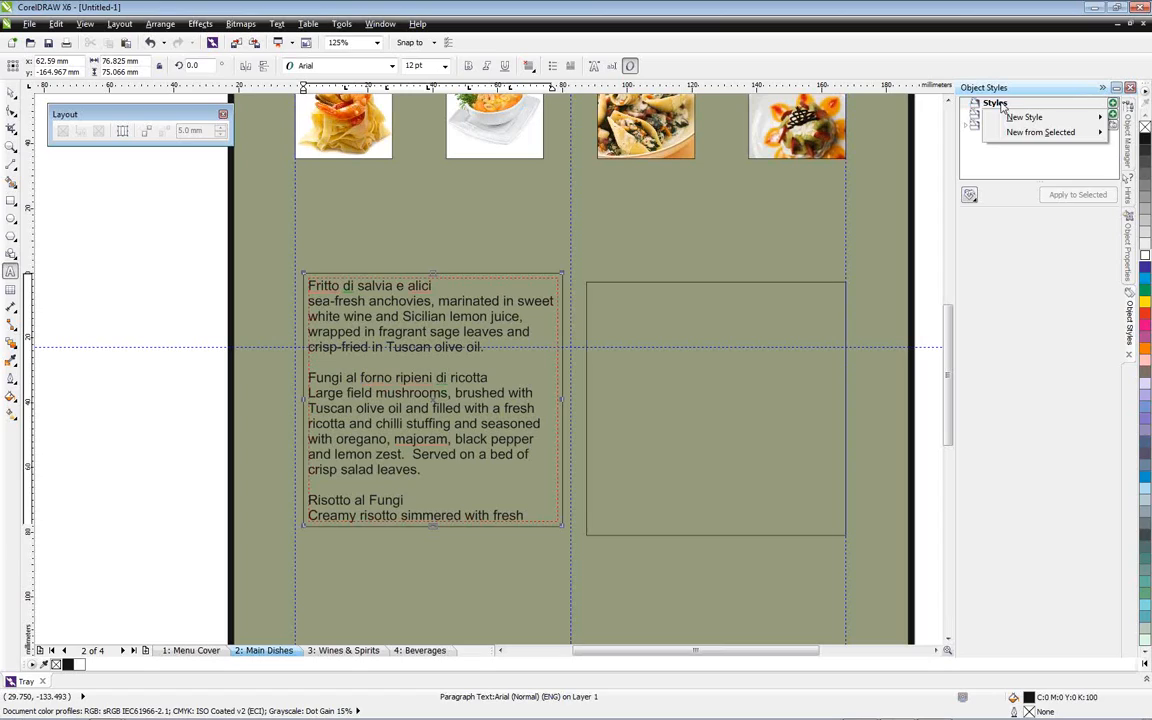
{"action": "mouse_move", "coordinate": [1018, 122]}
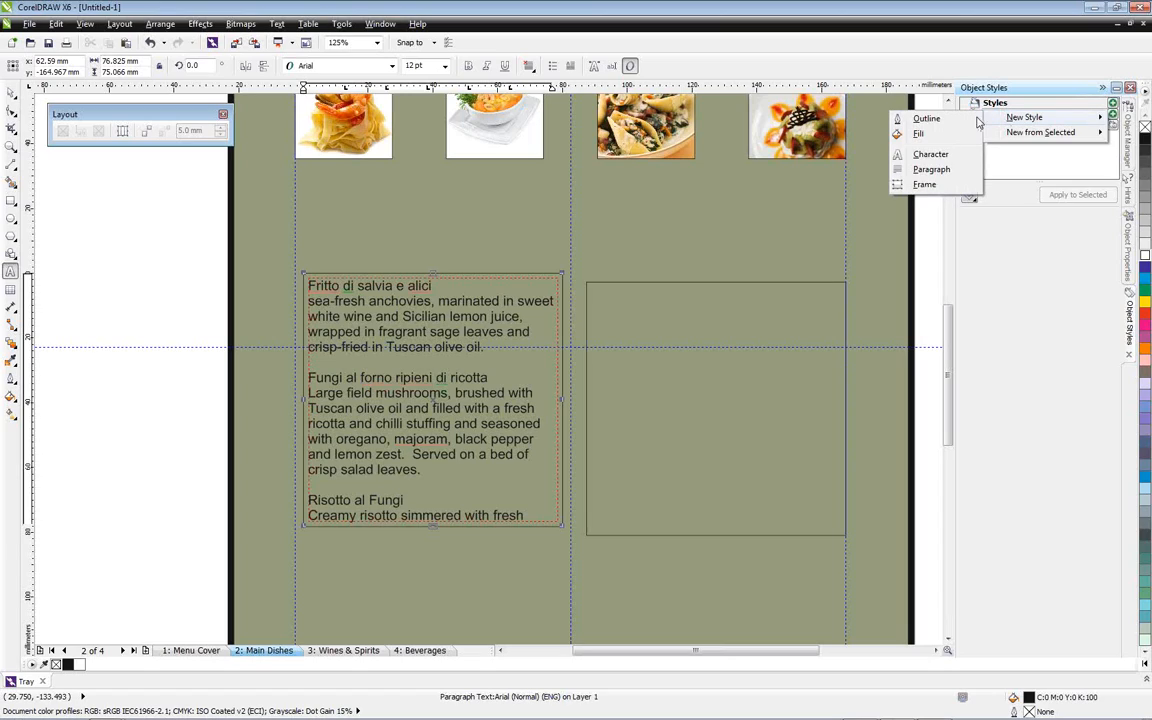
{"action": "left_click", "coordinate": [933, 161]}
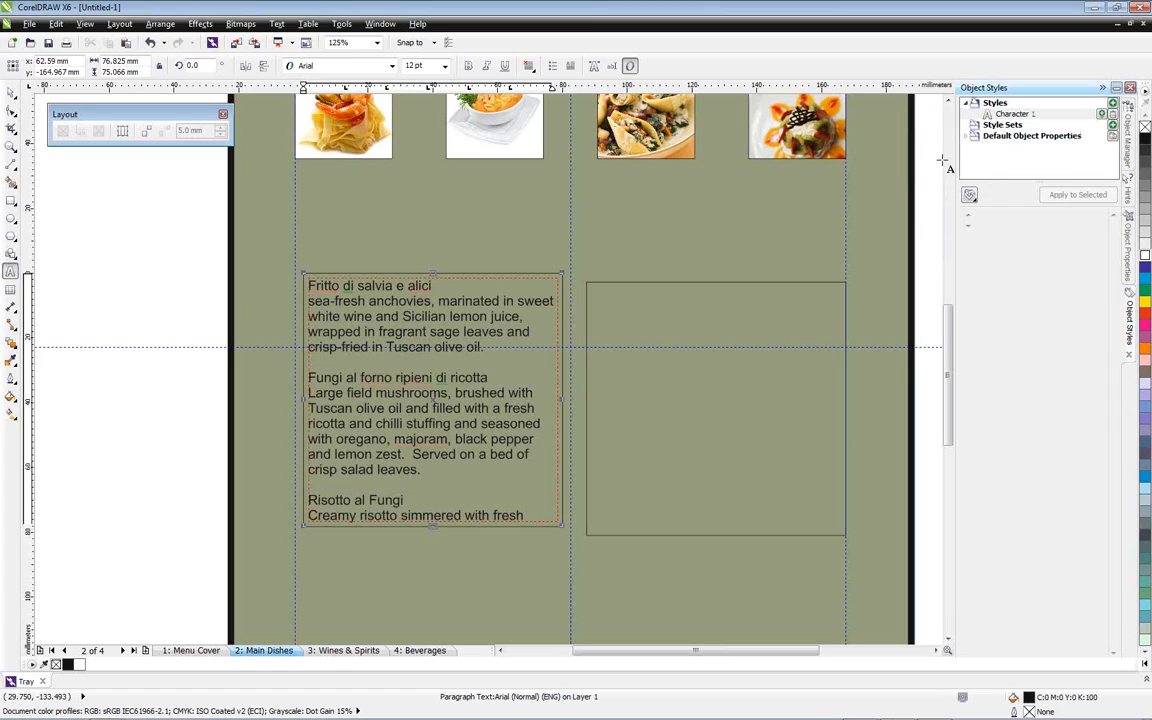
{"action": "double_click", "coordinate": [1026, 116]}
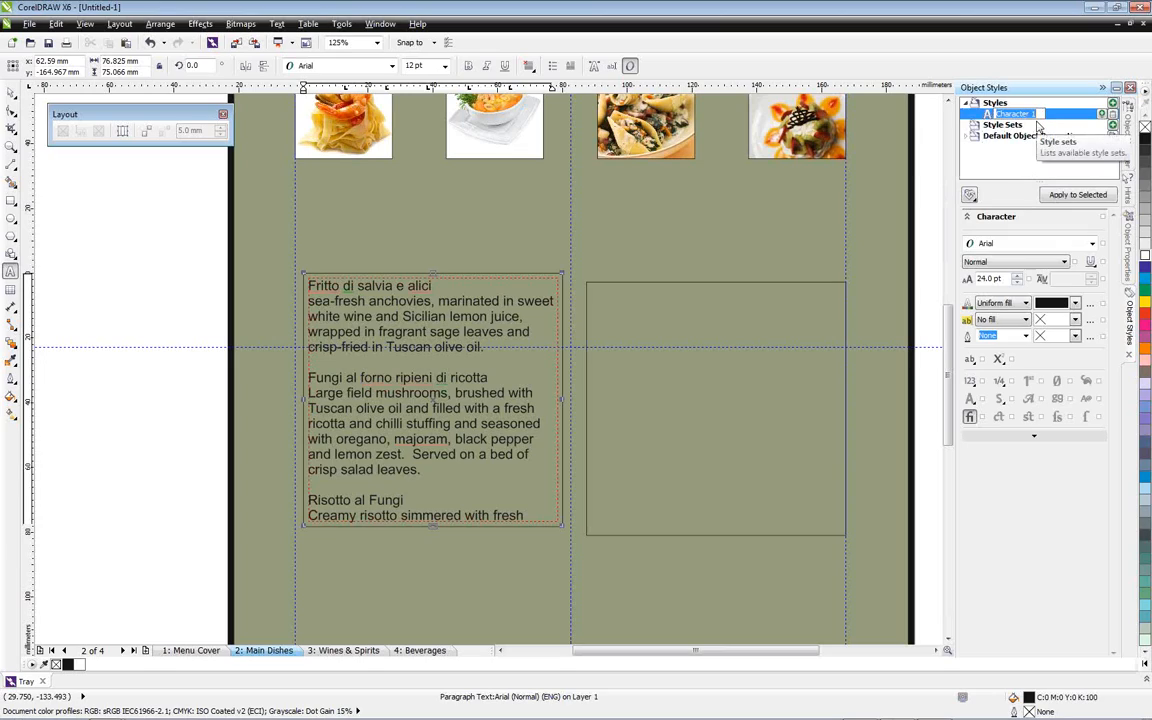
{"action": "type", "text": "Menu Text"}
{"action": "key", "text": "Return"}
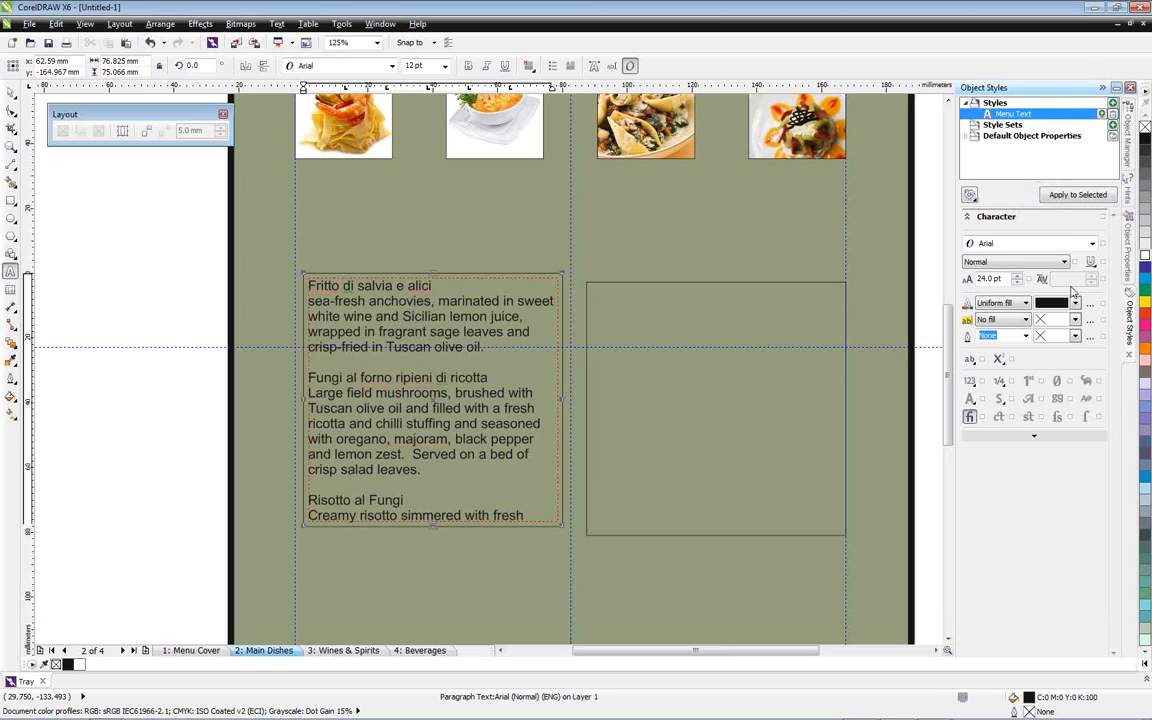
Set the Menu Text style's font to Frutiger Serif LT Pro Medium and its size to 11 pt
{"action": "left_click", "coordinate": [982, 244]}
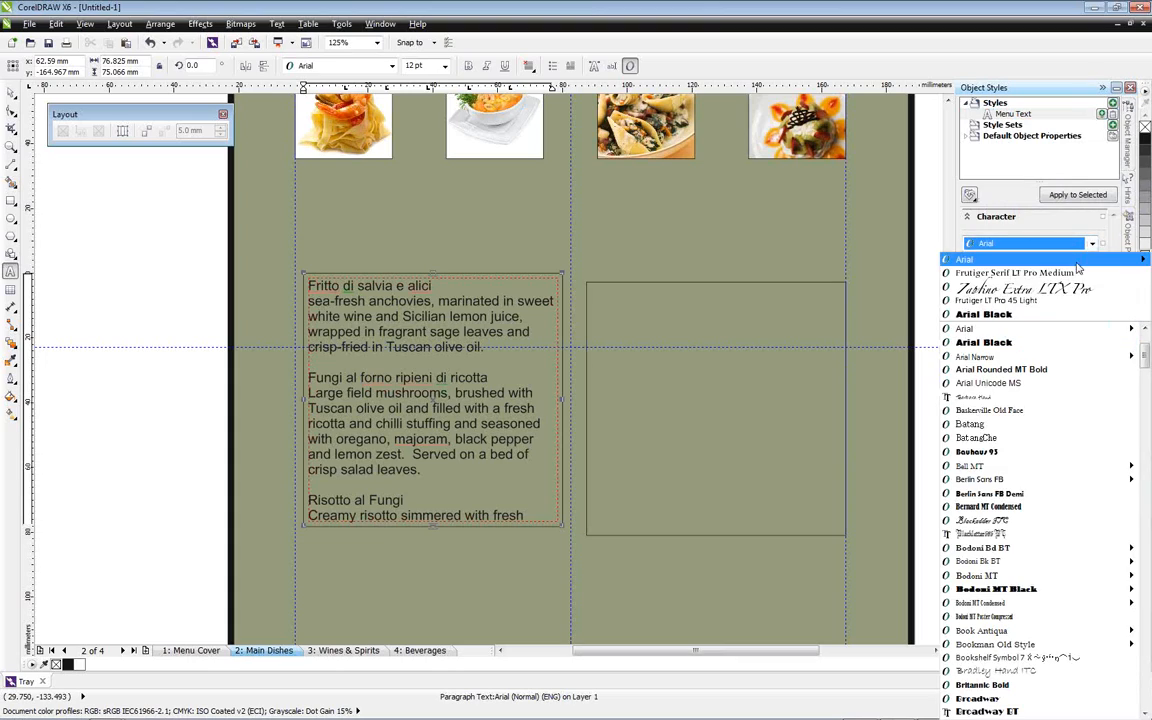
{"action": "left_click", "coordinate": [1078, 271]}
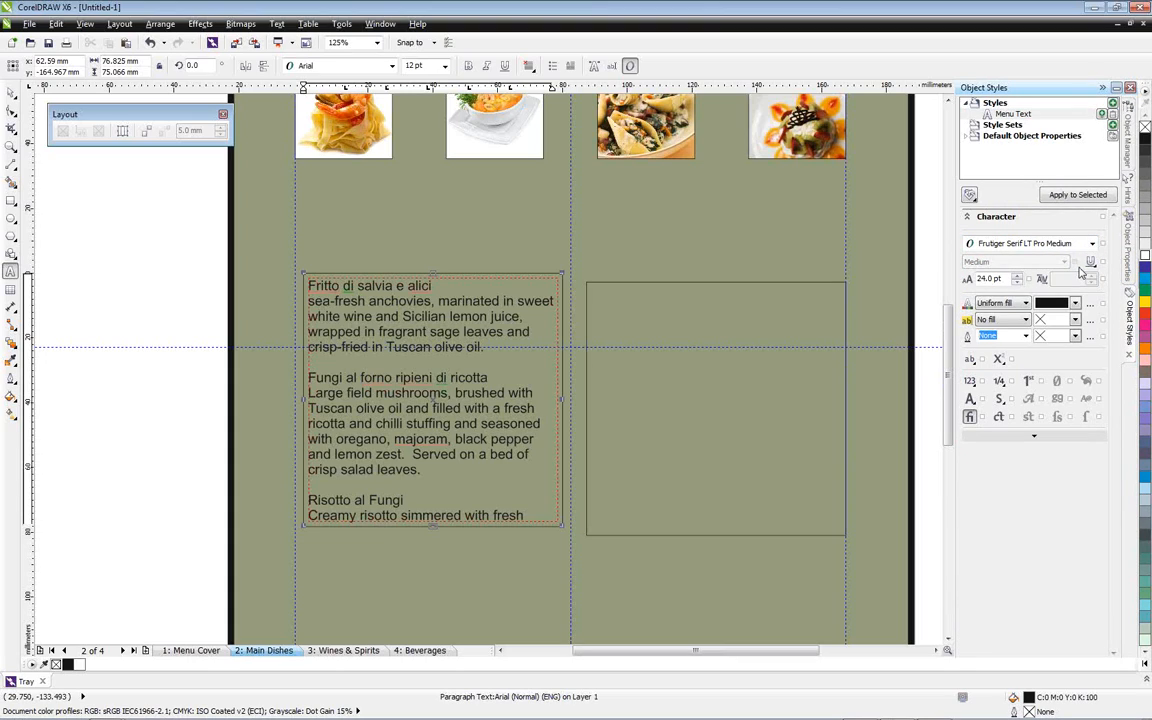
{"action": "left_click", "coordinate": [1017, 279]}
{"action": "left_click_drag", "start_coordinate": [1017, 279], "coordinate": [1017, 289]}
Apply the Menu Text style to the left text frame holding the starters
{"action": "left_click", "coordinate": [12, 92]}
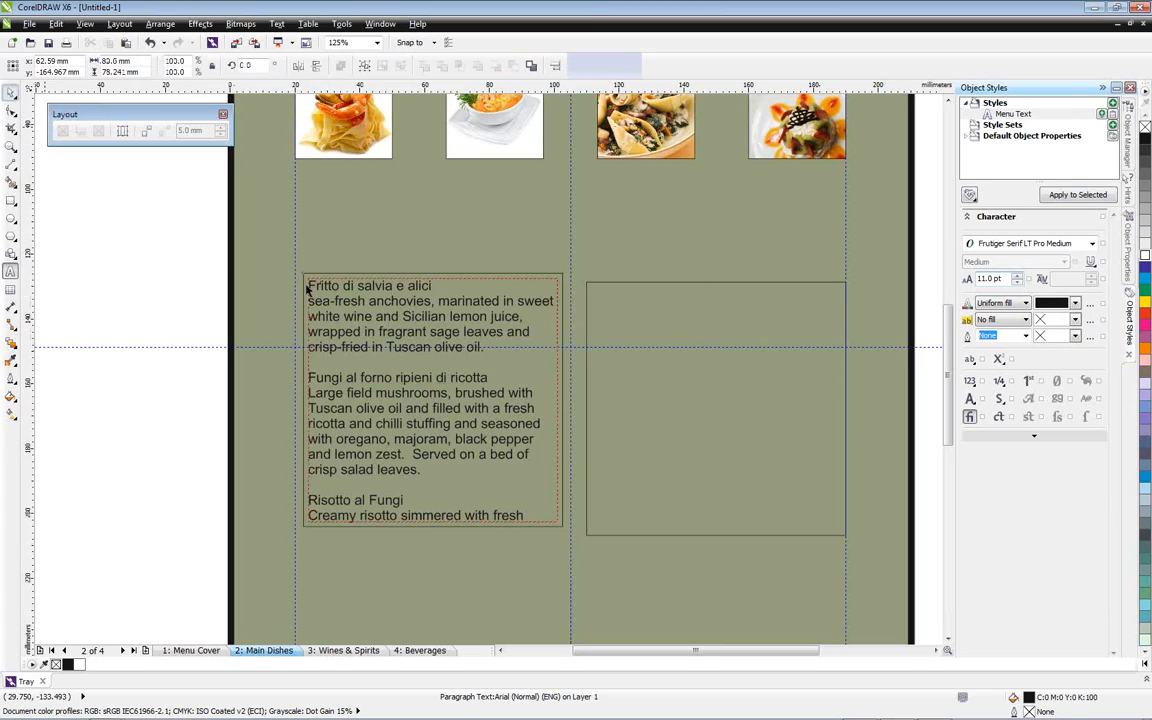
{"action": "left_click", "coordinate": [390, 300]}
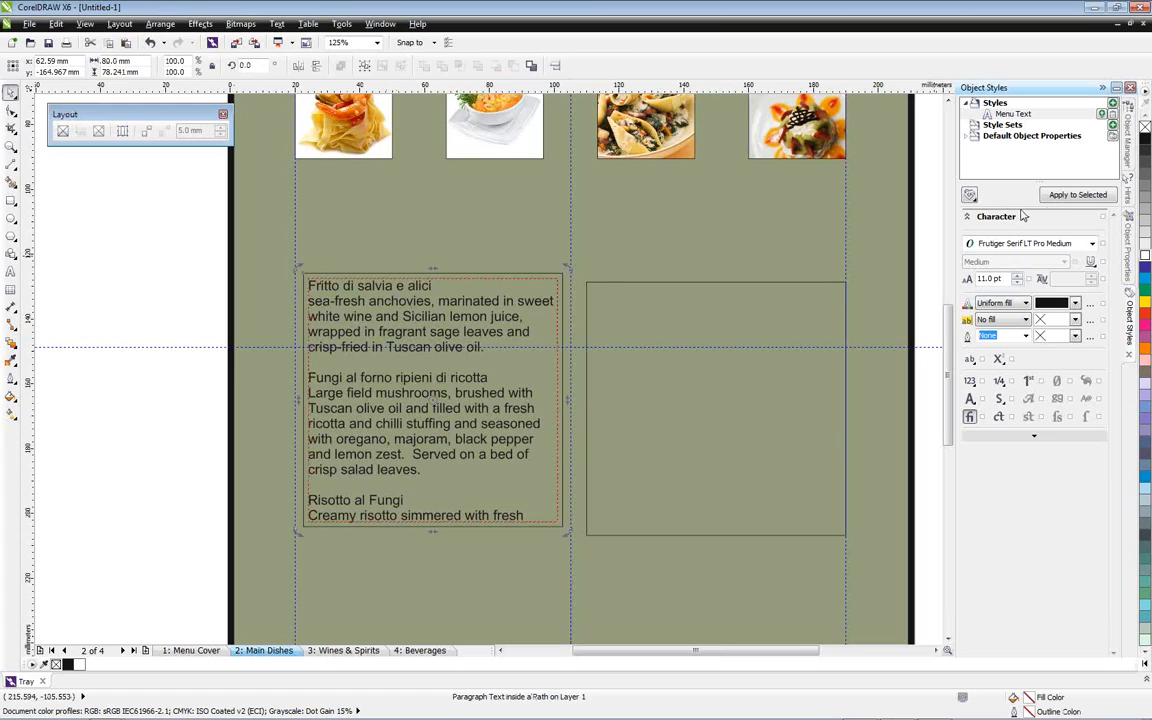
{"action": "left_click", "coordinate": [1075, 196]}
{"action": "left_click", "coordinate": [1065, 197]}
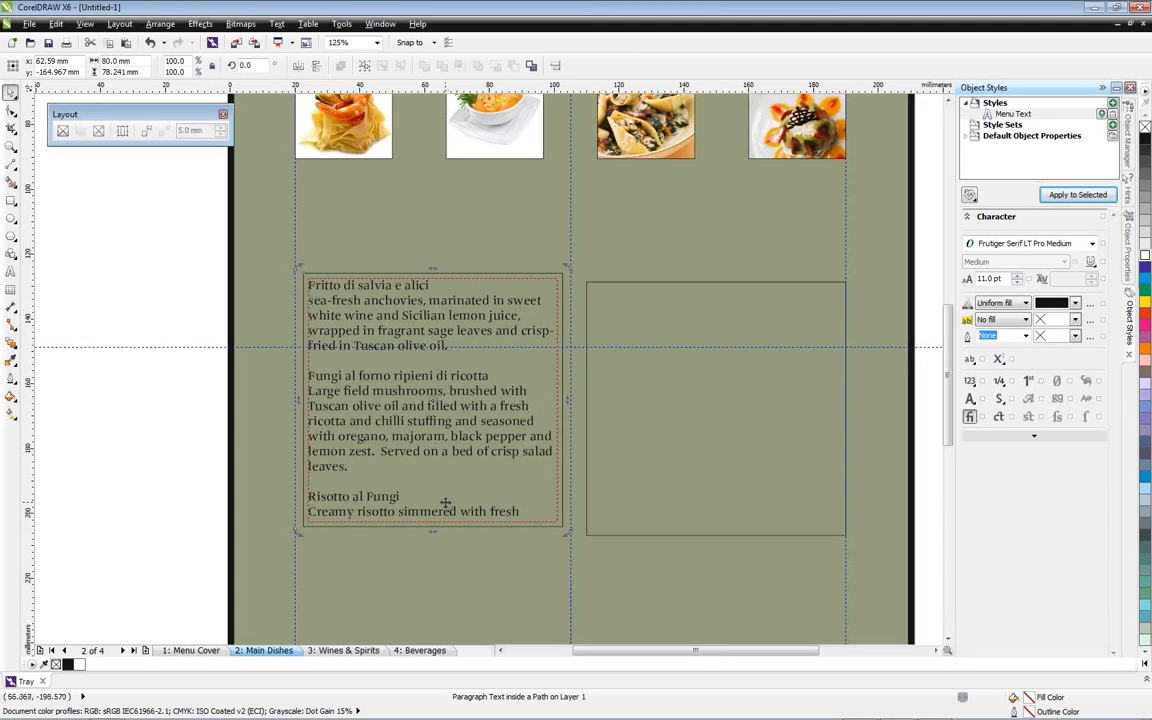
Move the starters frame up against the left margin guide and extend its bottom edge until all the text fits
{"action": "left_click", "coordinate": [620, 313]}
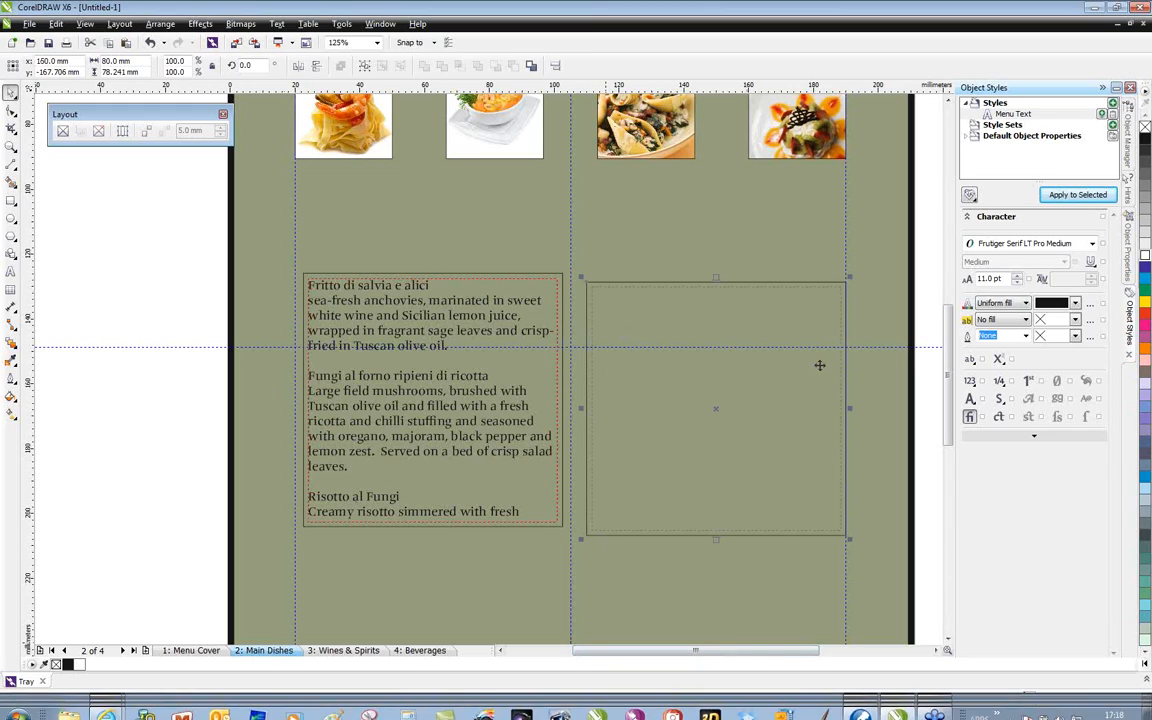
{"action": "scroll", "coordinate": [522, 437], "scroll_direction": "down", "scroll_amount": 3}
{"action": "left_click_drag", "start_coordinate": [475, 374], "coordinate": [475, 400]}
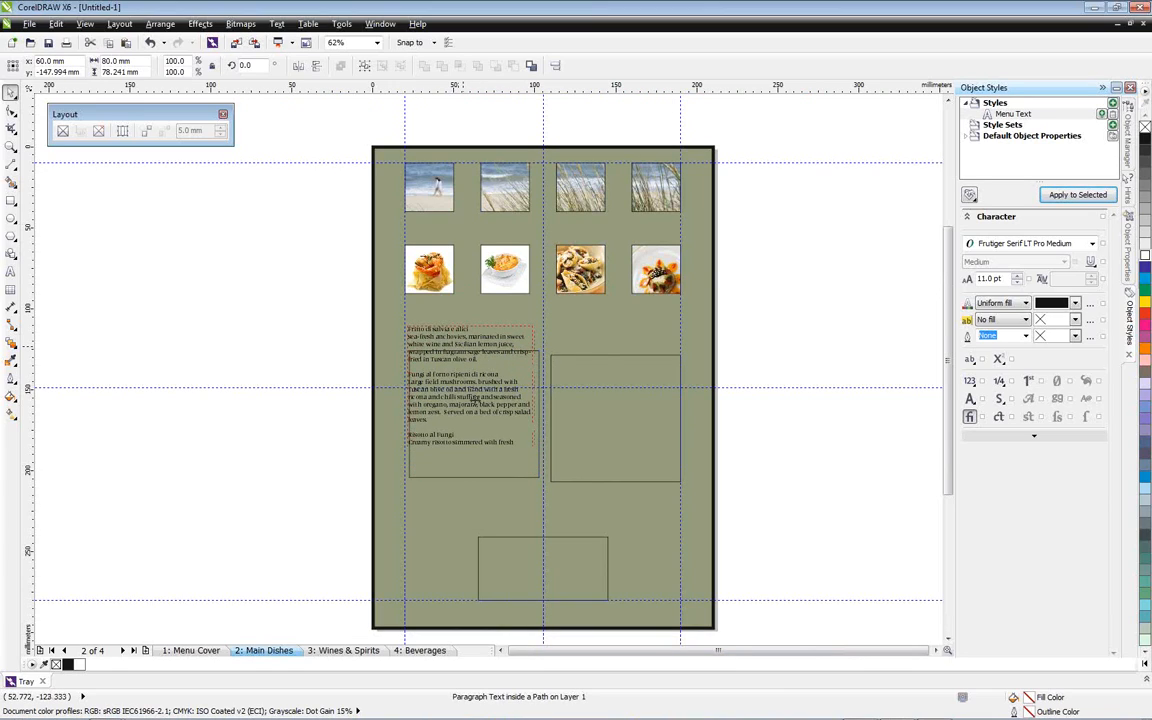
{"action": "left_click_drag", "start_coordinate": [468, 452], "coordinate": [465, 499]}
Switch to WordPerfect, copy the three main dishes with their descriptions, without the MAINS heading, and return to CorelDRAW
{"action": "left_click", "coordinate": [605, 417]}
{"action": "left_click", "coordinate": [864, 706]}
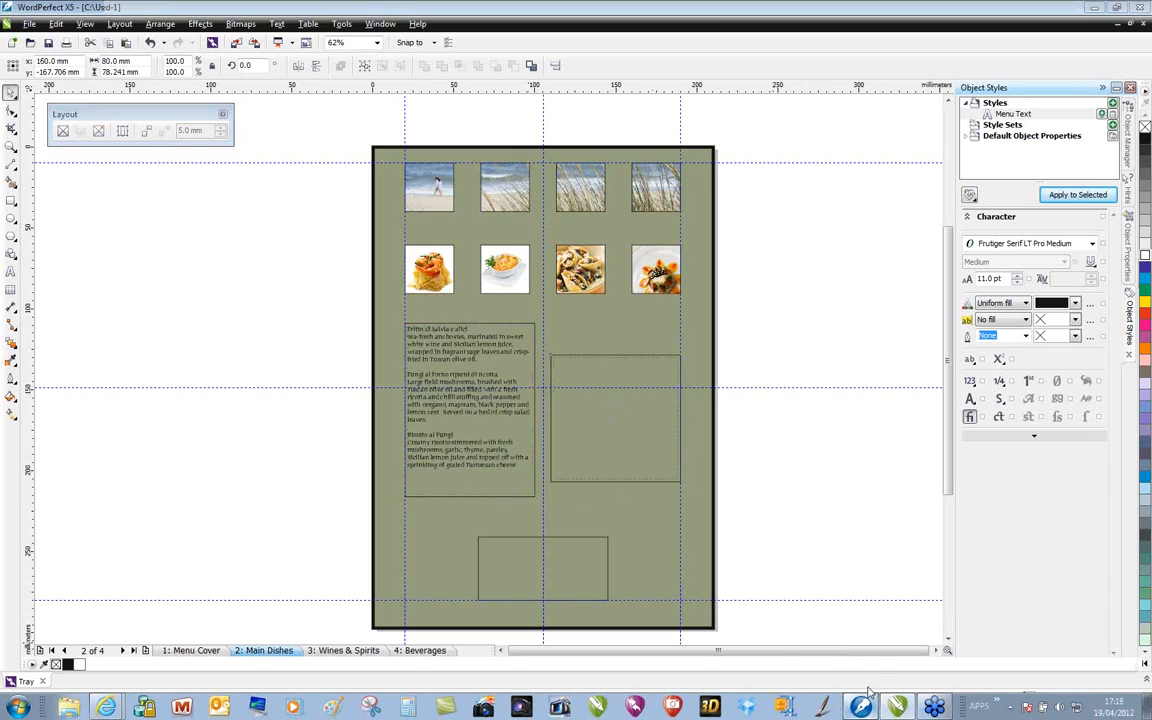
{"action": "left_click_drag", "start_coordinate": [698, 492], "coordinate": [395, 382]}
{"action": "right_click", "coordinate": [395, 382]}
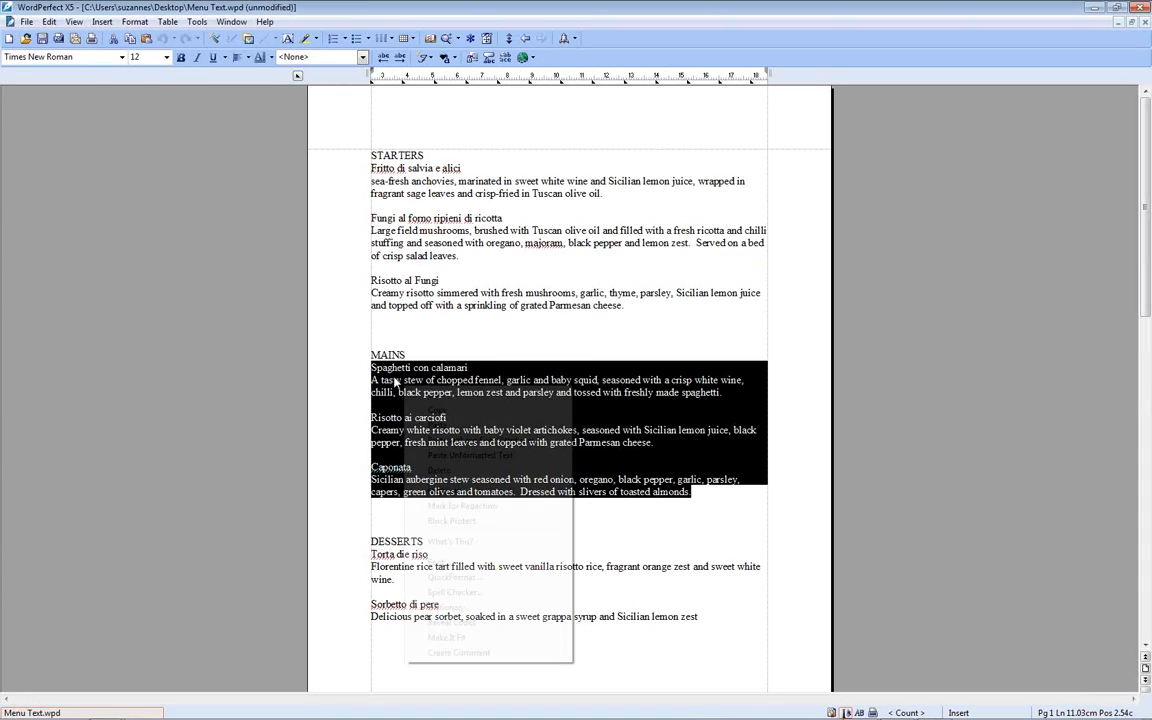
{"action": "left_click", "coordinate": [394, 369]}
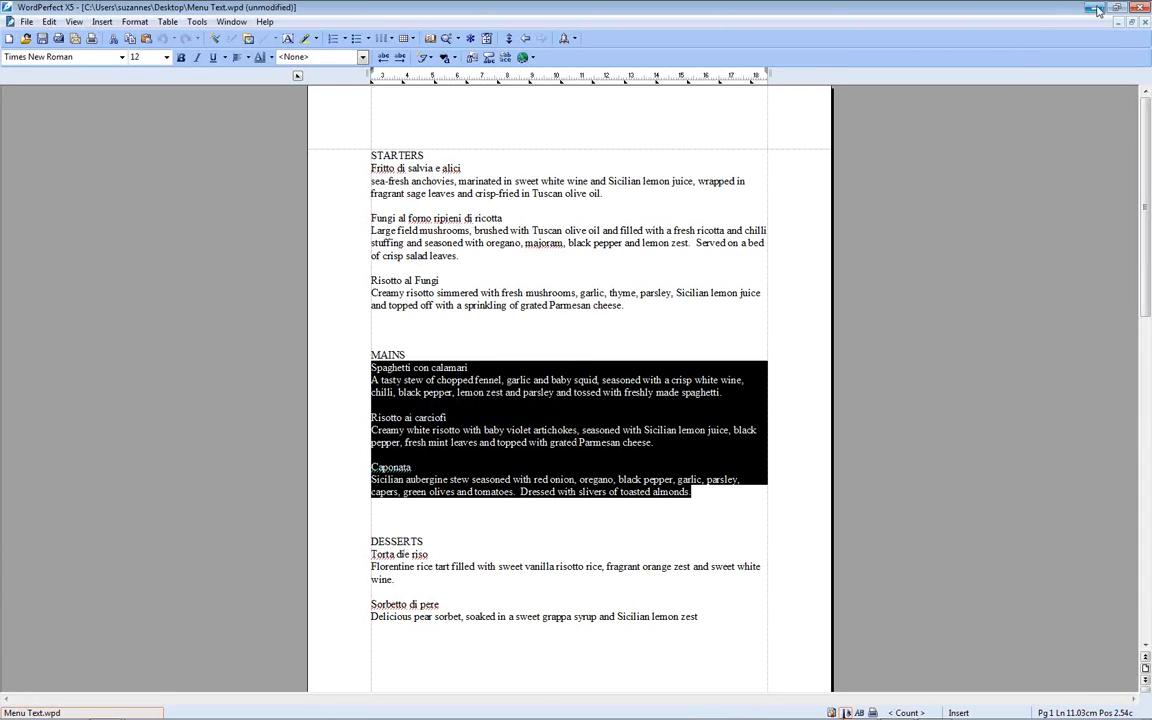
{"action": "key", "text": "alt+Tab"}
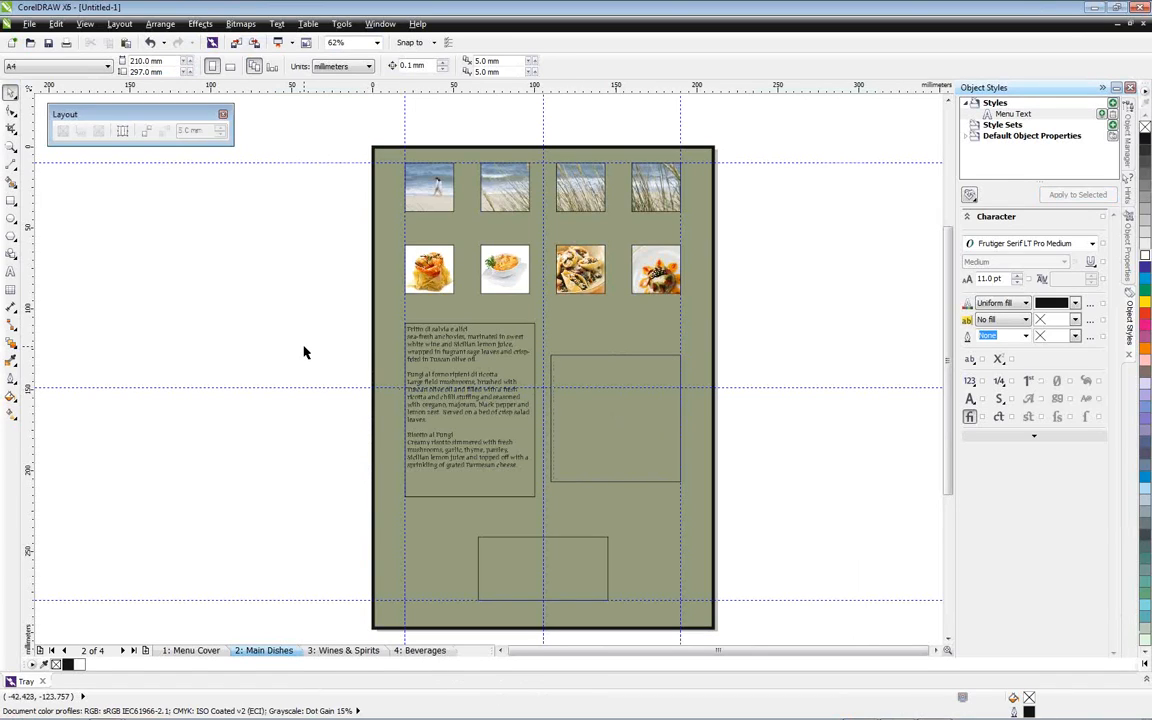
Paste the copied mains text into the right text frame, discarding its fonts and formatting
{"action": "key", "text": "F8"}
{"action": "left_click", "coordinate": [560, 364]}
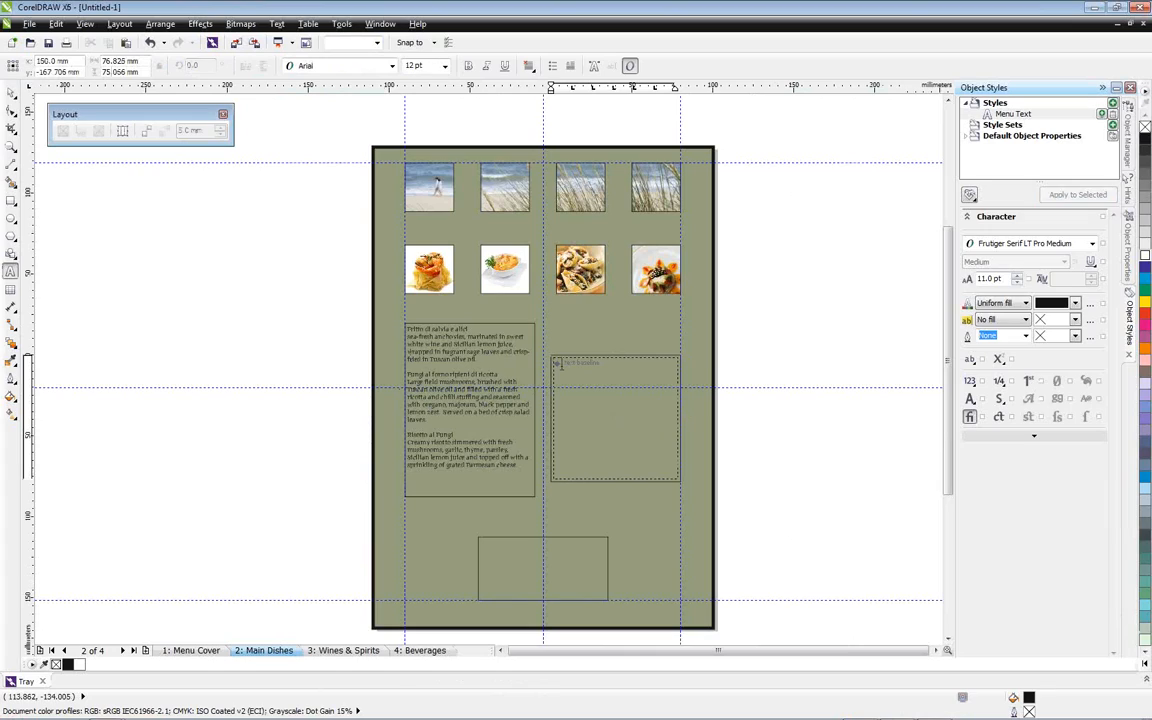
{"action": "key", "text": "ctrl+v"}
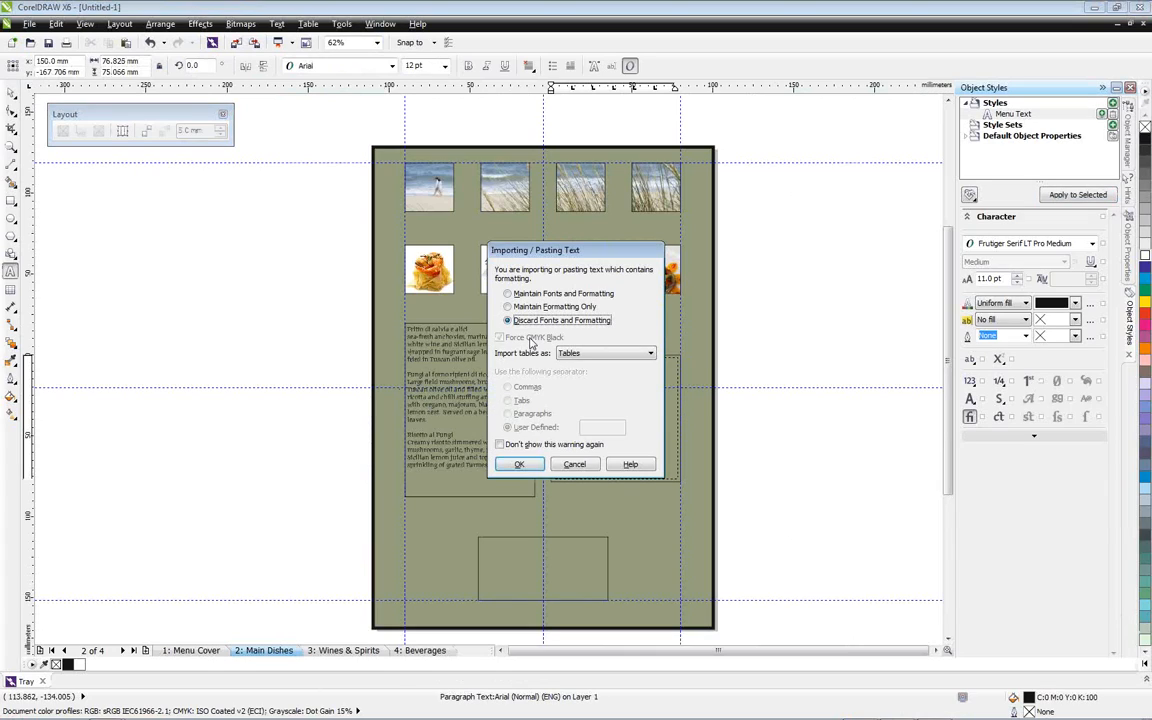
{"action": "left_click", "coordinate": [519, 464]}
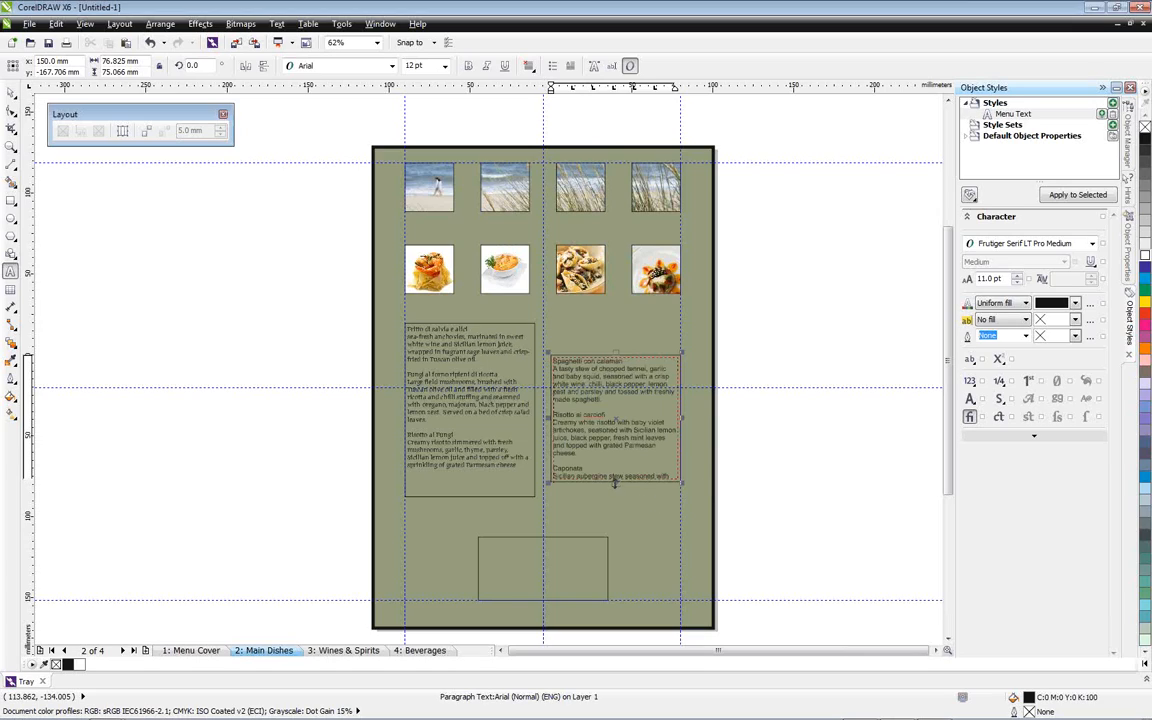
Extend the mains text frame downward to about 103 mm high and apply the Menu Text style to it
{"action": "left_click", "coordinate": [11, 92]}
{"action": "left_click_drag", "start_coordinate": [615, 511], "coordinate": [615, 525]}
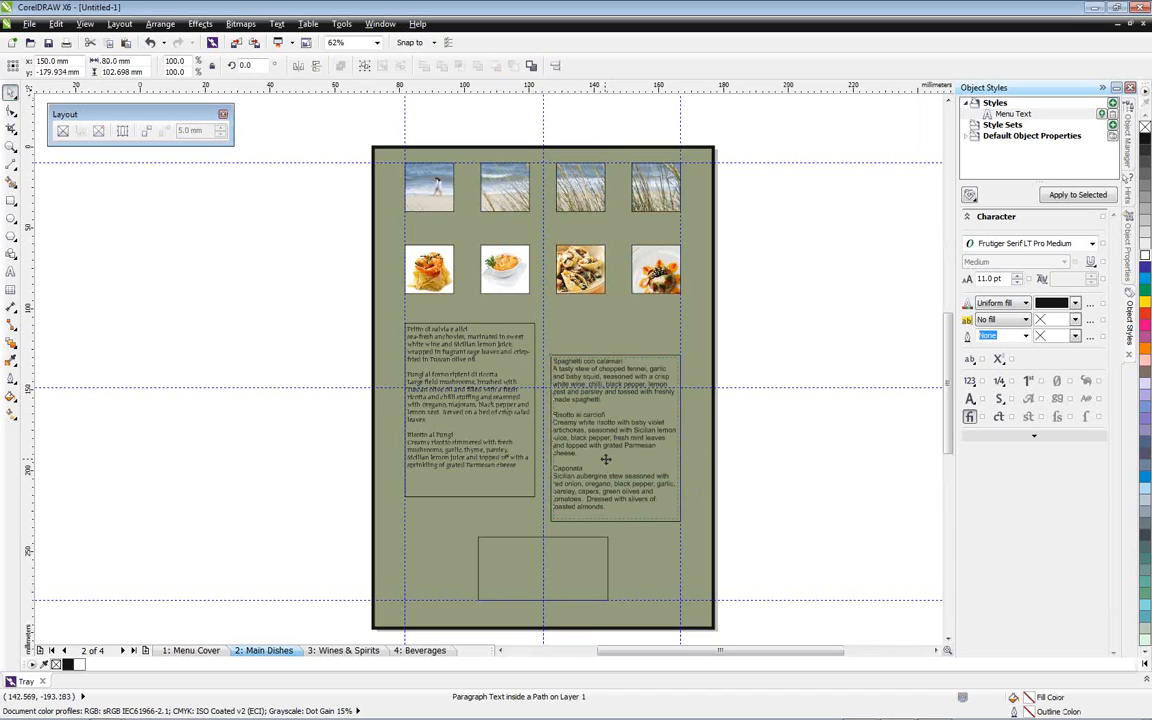
{"action": "scroll", "coordinate": [545, 418], "scroll_direction": "up", "scroll_amount": 2}
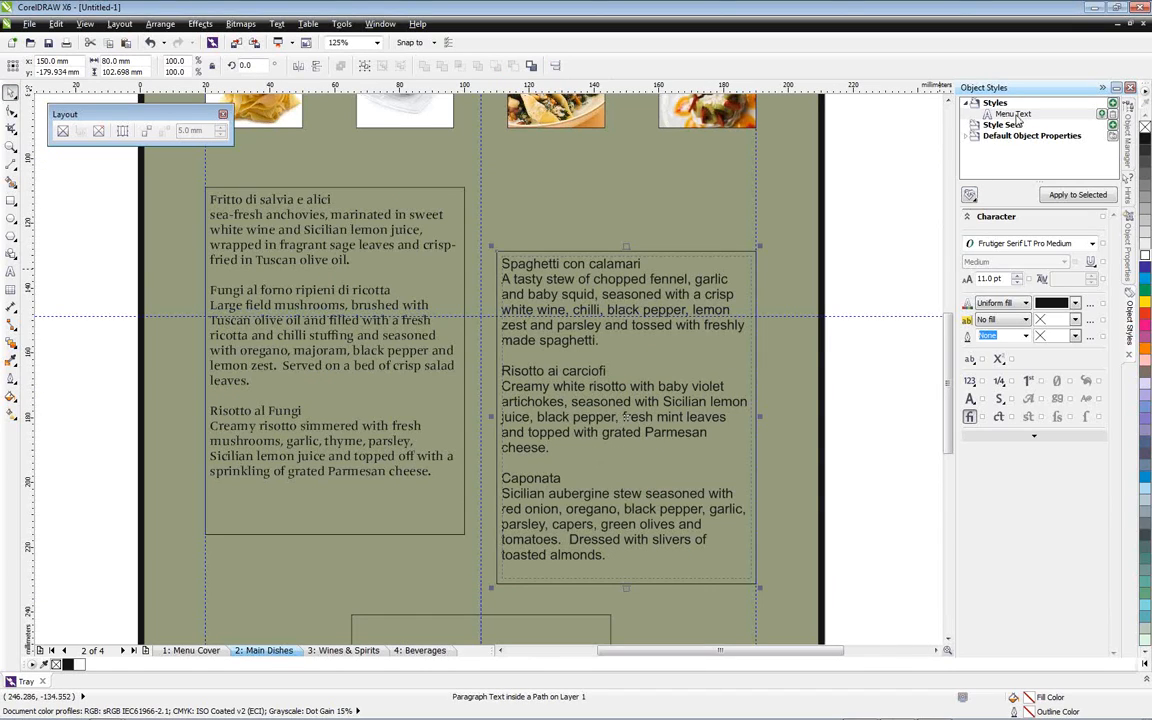
{"action": "left_click", "coordinate": [1081, 198]}
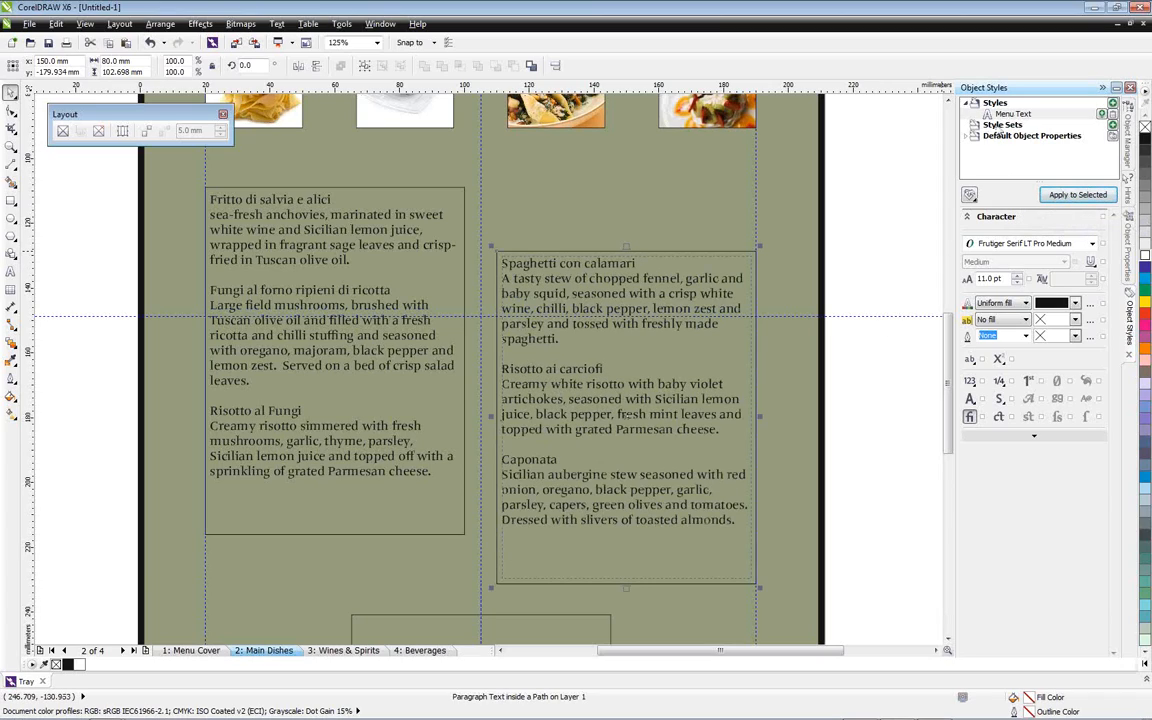
{"action": "left_click", "coordinate": [969, 196]}
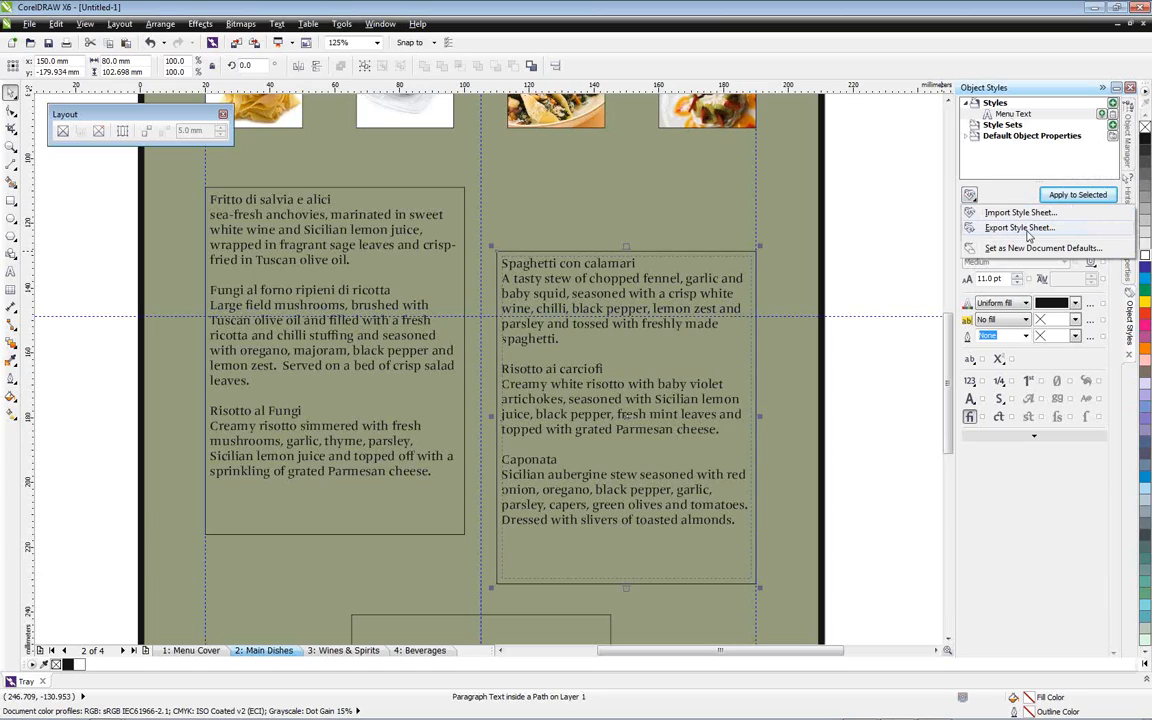
{"action": "left_click", "coordinate": [924, 203]}
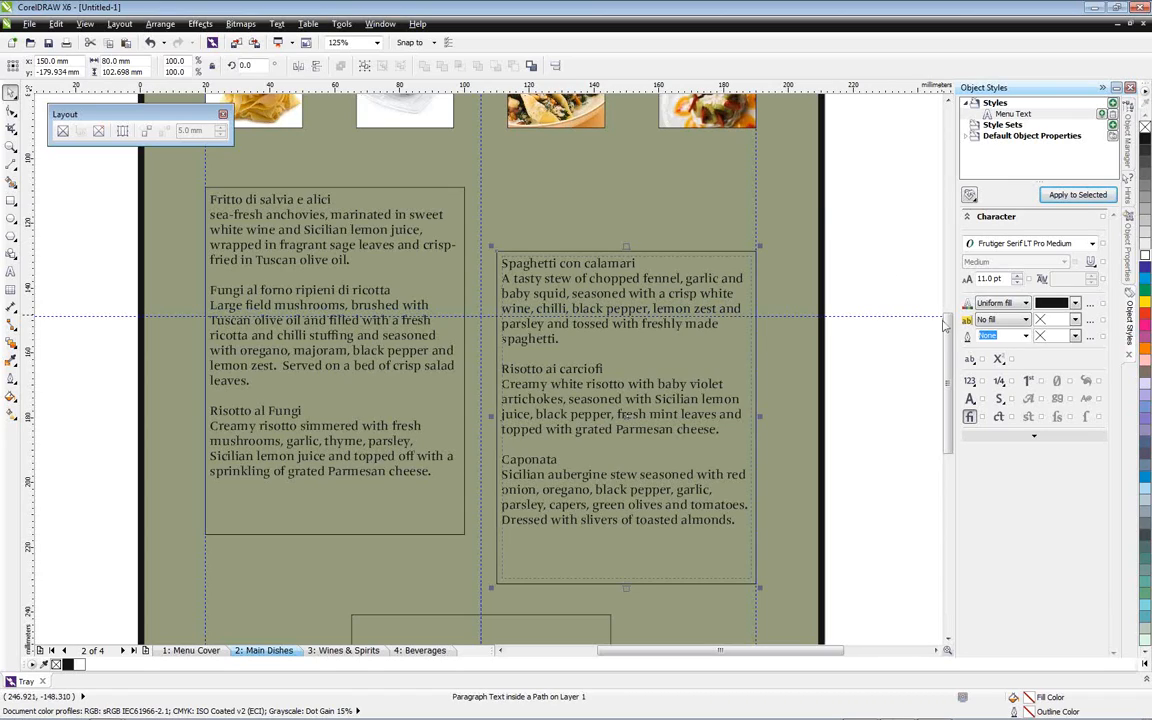
Switch to WordPerfect, copy the two desserts with their descriptions, without the DESSERTS heading, and return to CorelDRAW
{"action": "left_click_drag", "start_coordinate": [949, 328], "coordinate": [948, 374]}
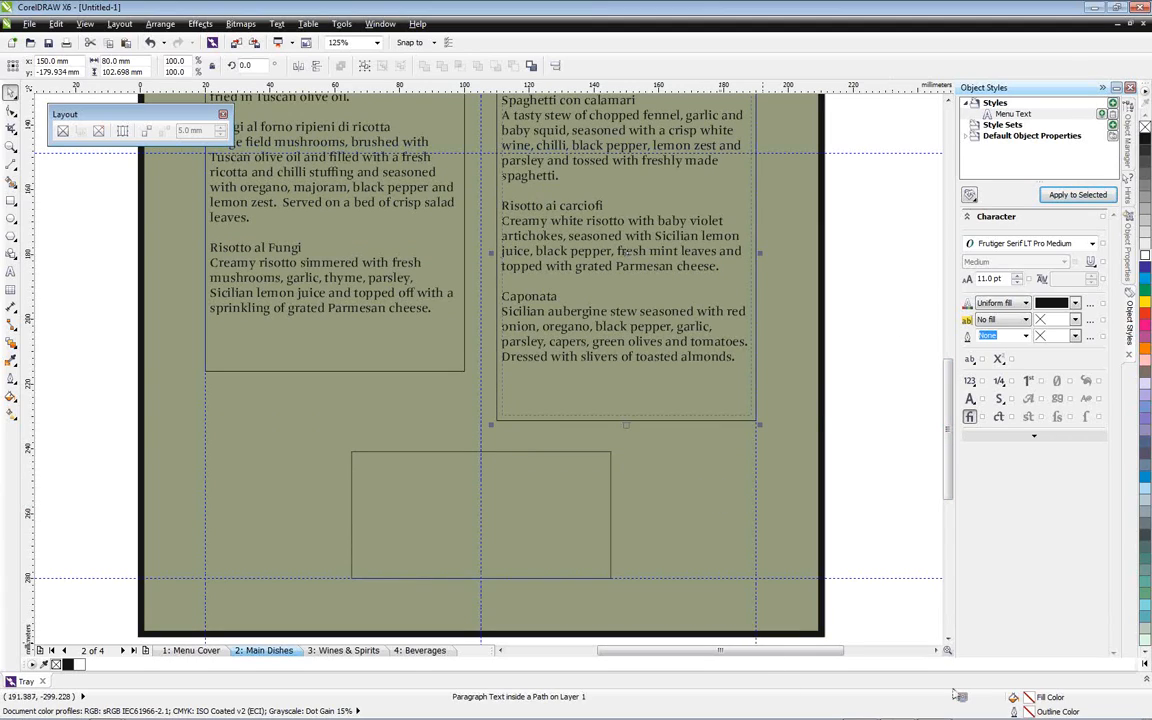
{"action": "left_click", "coordinate": [862, 708]}
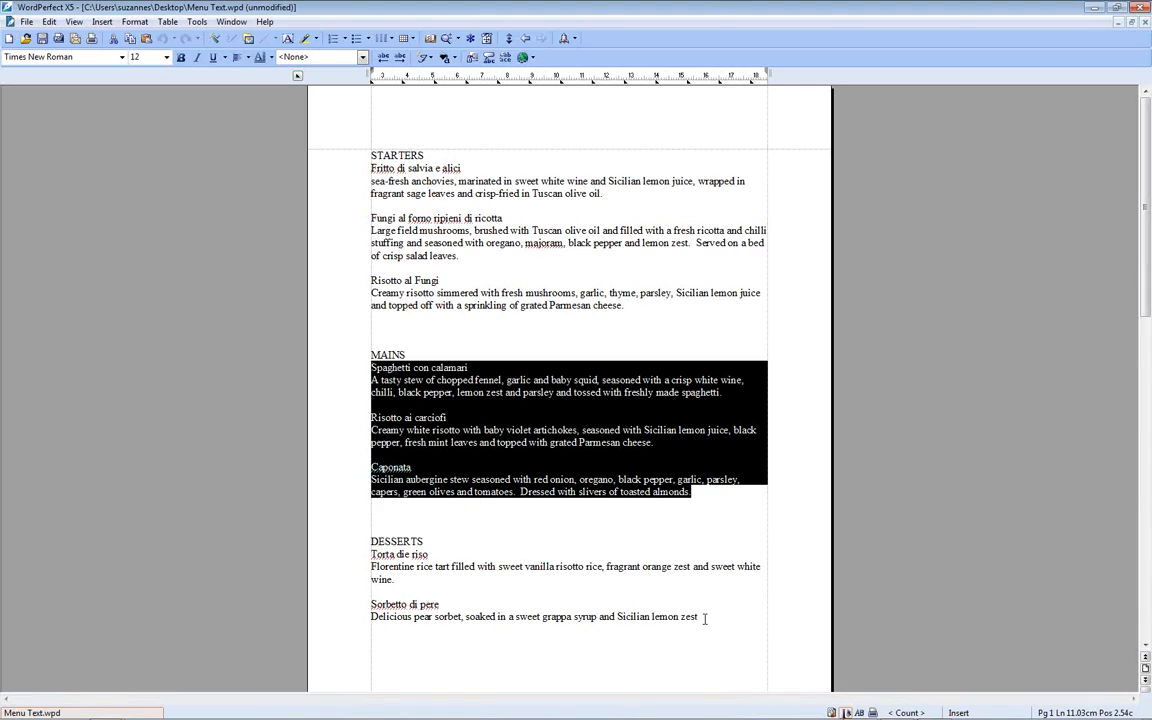
{"action": "left_click_drag", "start_coordinate": [705, 619], "coordinate": [377, 555]}
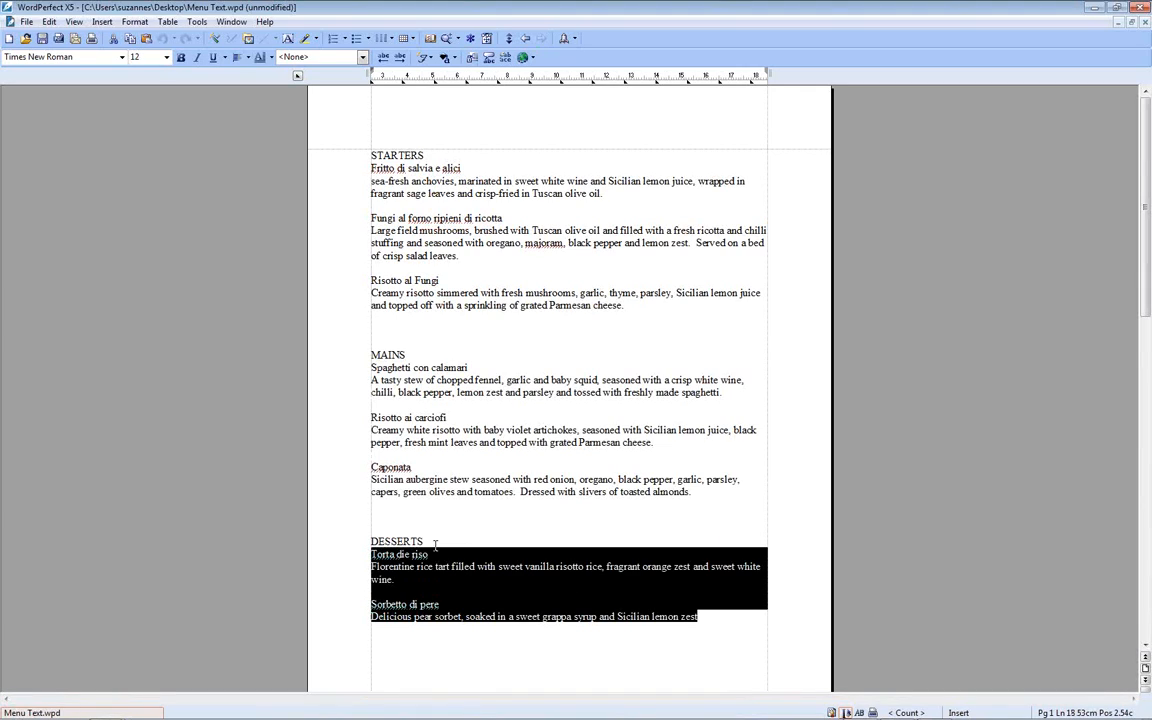
{"action": "left_click", "coordinate": [1095, 8]}
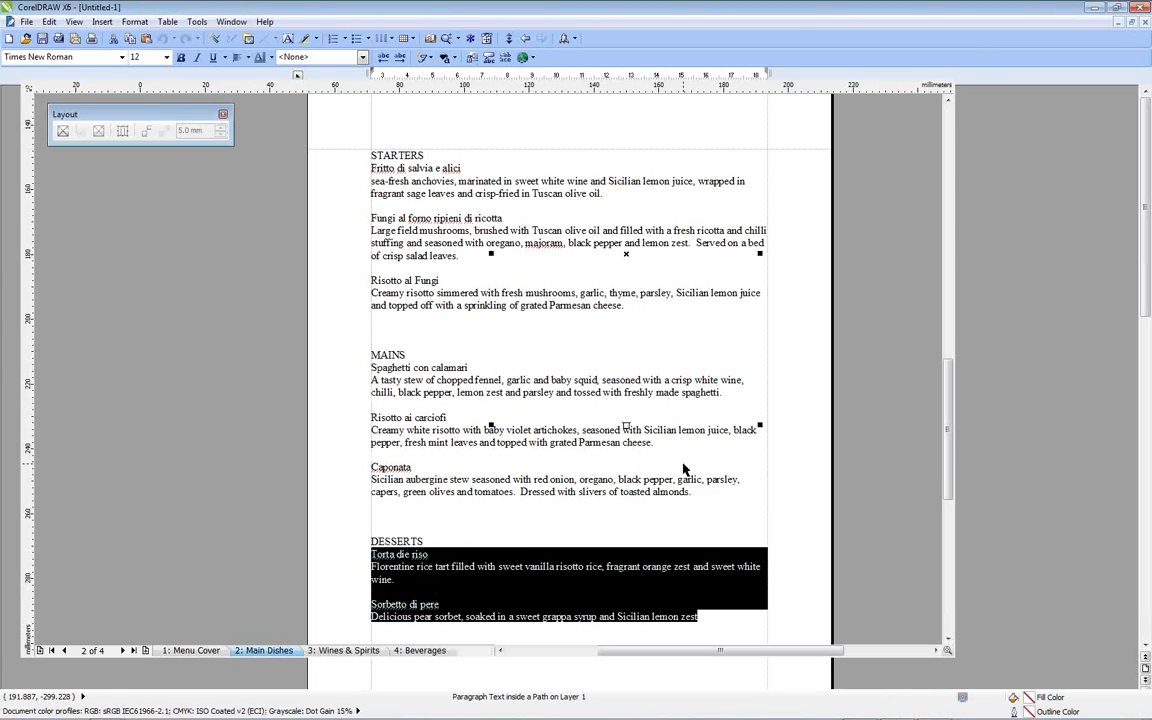
Paste the copied desserts text into the bottom centre frame, discarding its fonts and formatting, and apply the Menu Text style to it
{"action": "scroll", "coordinate": [952, 395], "scroll_direction": "down", "scroll_amount": 2}
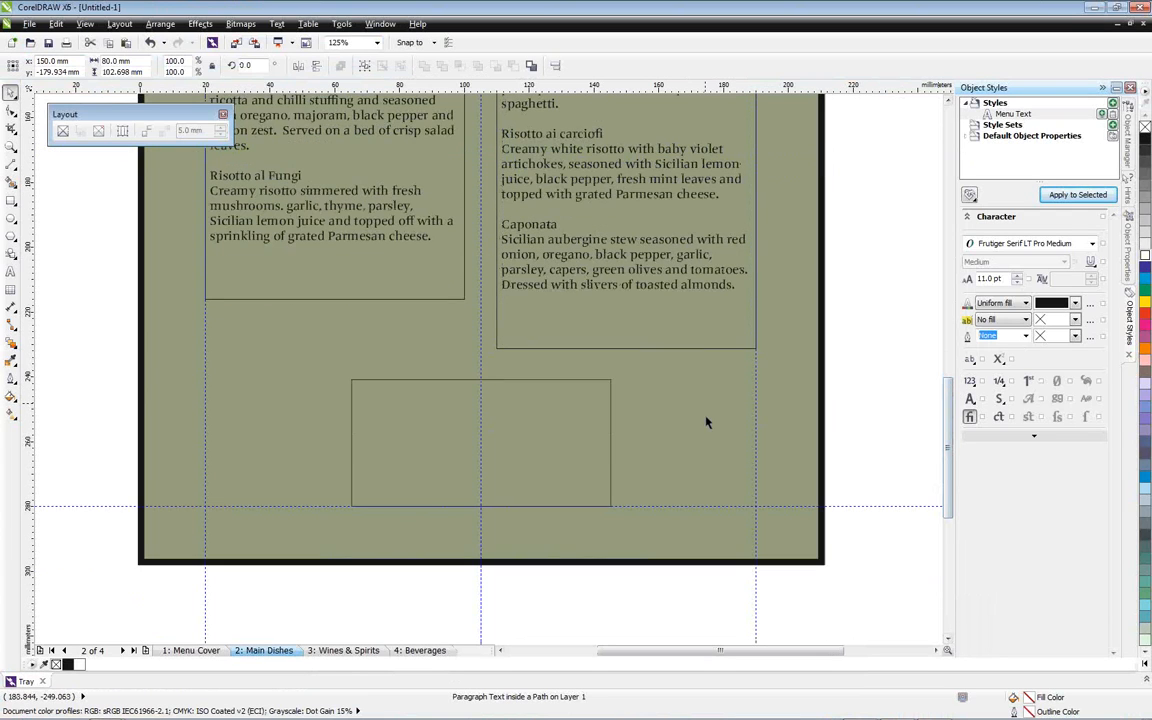
{"action": "left_click", "coordinate": [705, 416]}
{"action": "key", "text": "F8"}
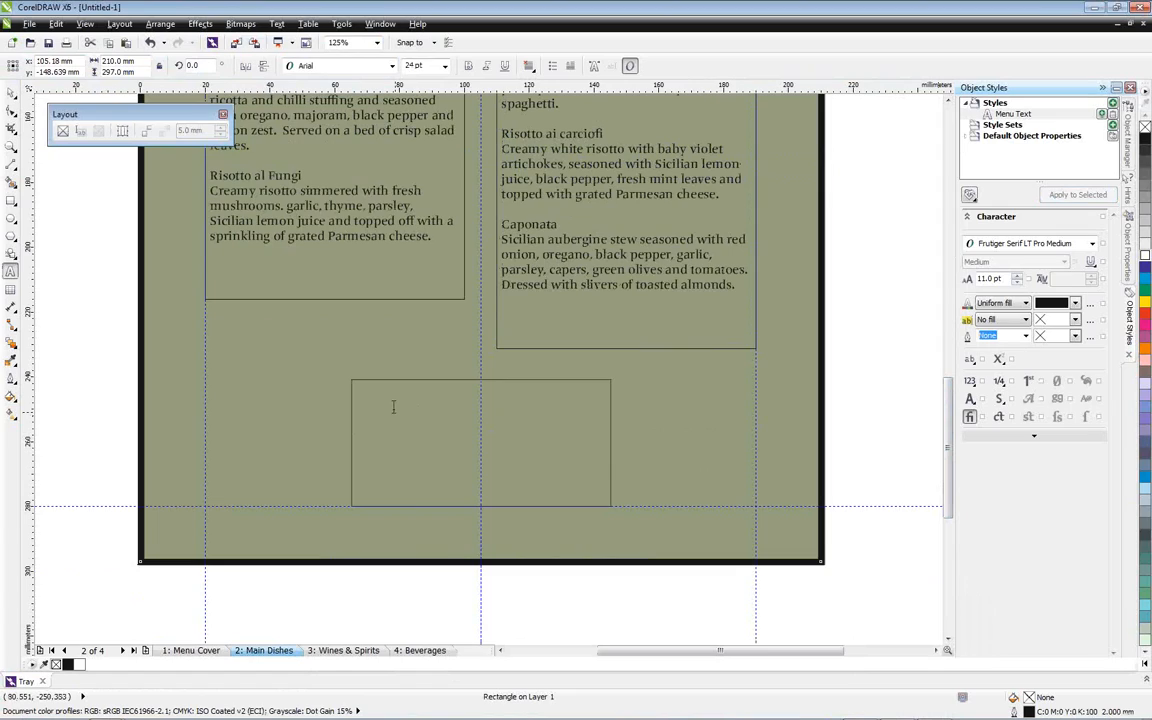
{"action": "left_click", "coordinate": [396, 406]}
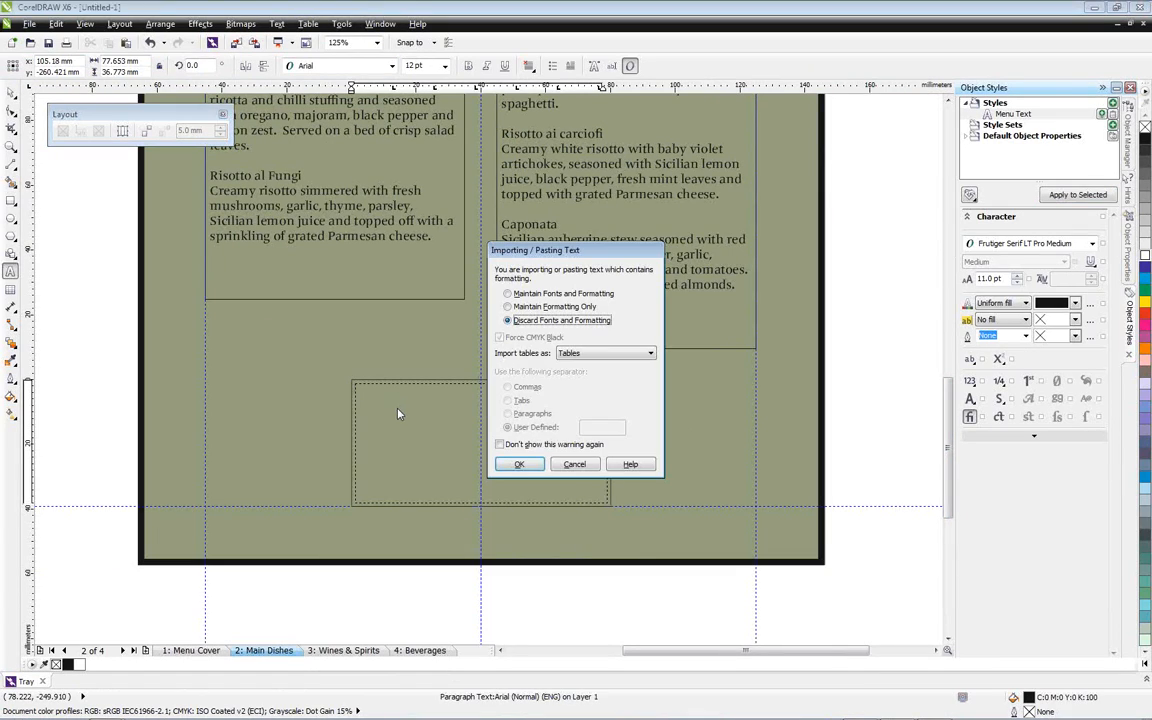
{"action": "left_click", "coordinate": [519, 465]}
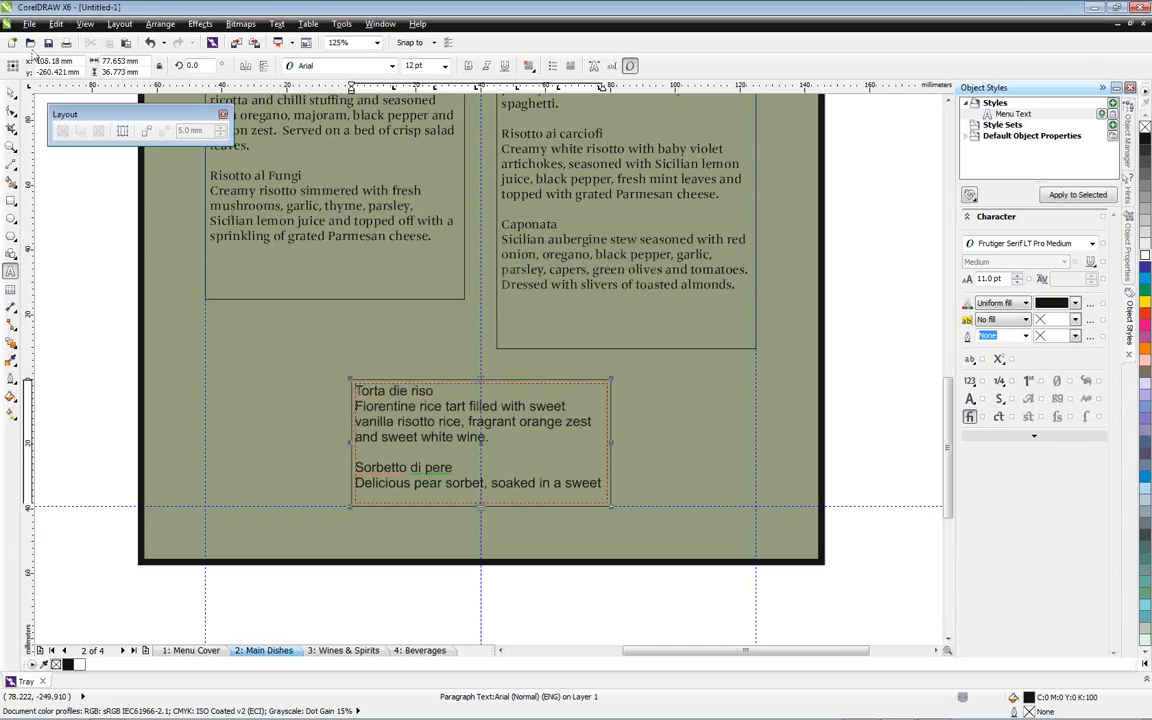
{"action": "left_click", "coordinate": [10, 91]}
{"action": "left_click", "coordinate": [1075, 196]}
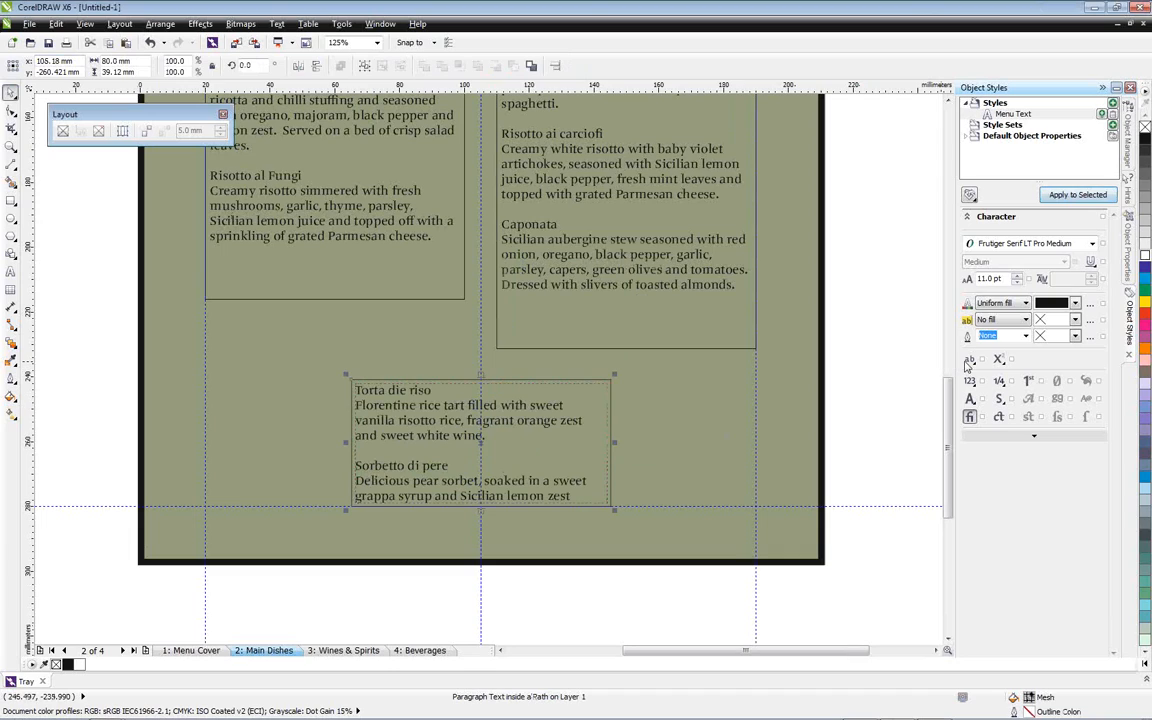
Create a new character style using Frutiger Serif LT Pro Medium at 11 pt with white text
{"action": "scroll", "coordinate": [953, 378], "scroll_direction": "up", "scroll_amount": 3}
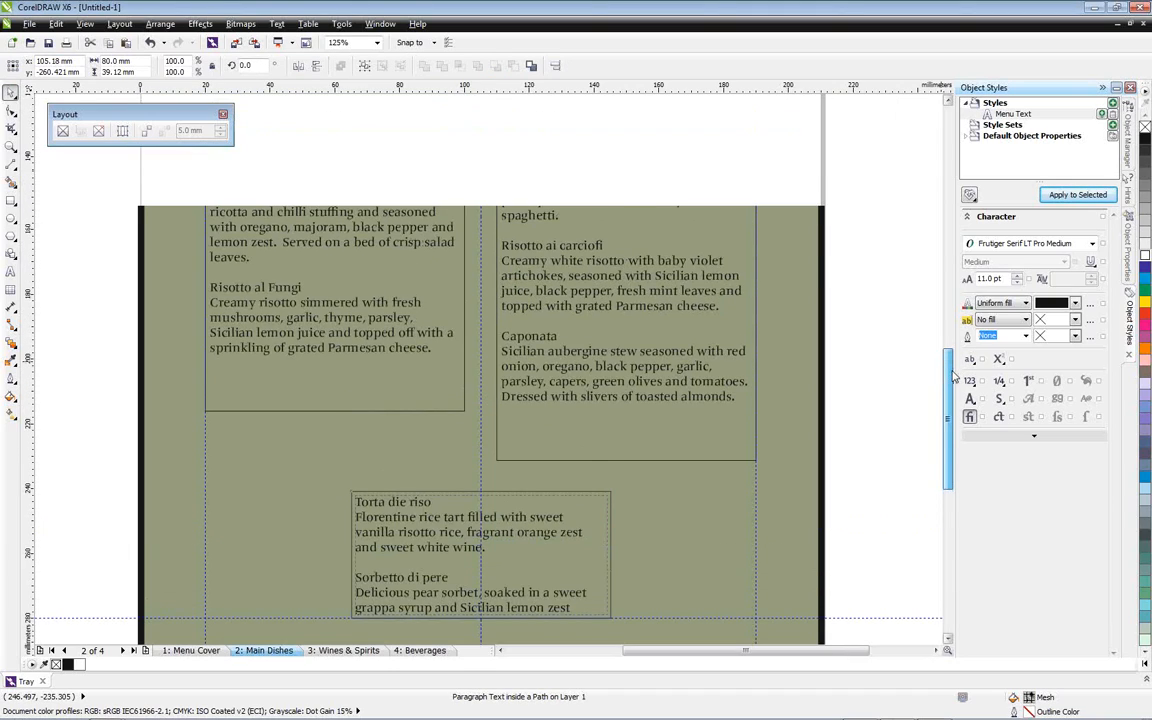
{"action": "scroll", "coordinate": [953, 378], "scroll_direction": "up", "scroll_amount": 3}
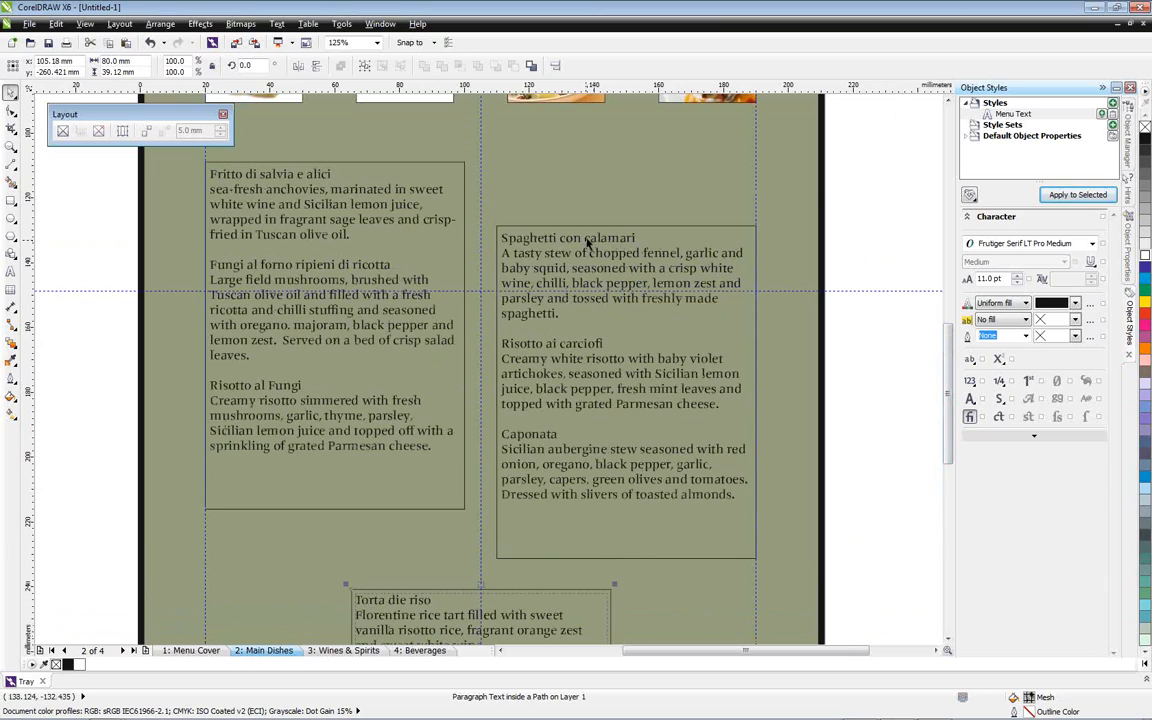
{"action": "right_click", "coordinate": [1000, 104]}
{"action": "mouse_move", "coordinate": [1022, 119]}
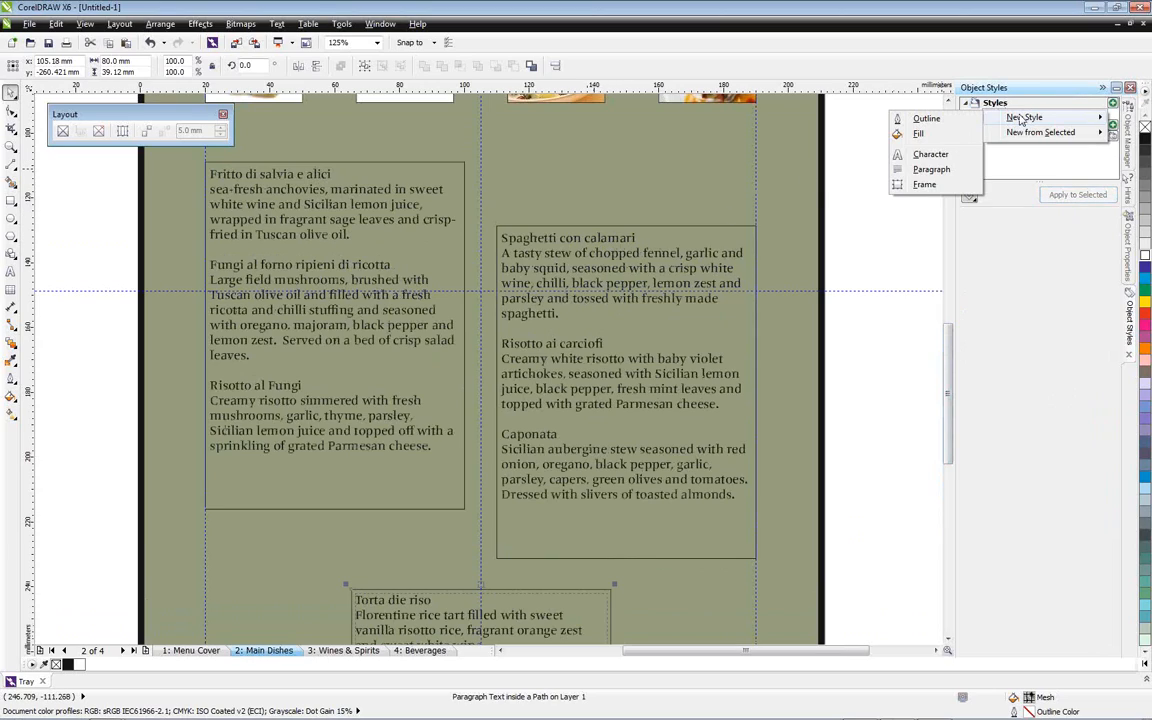
{"action": "left_click", "coordinate": [930, 153]}
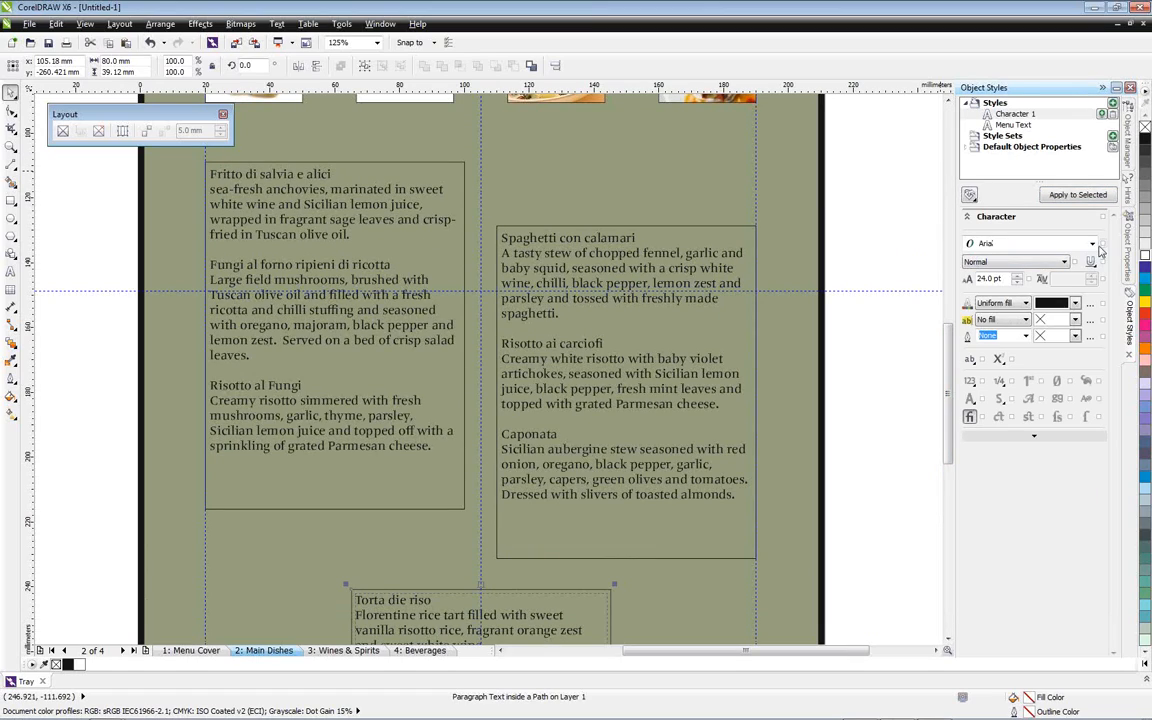
{"action": "left_click", "coordinate": [1092, 243]}
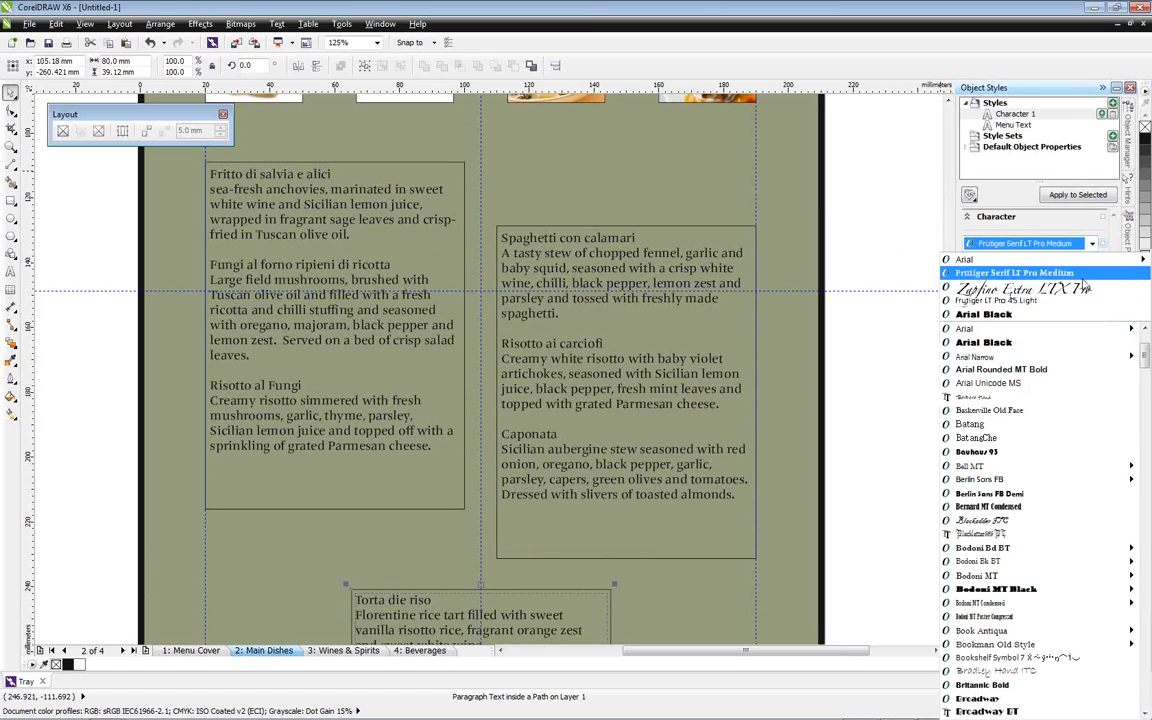
{"action": "left_click", "coordinate": [1078, 274]}
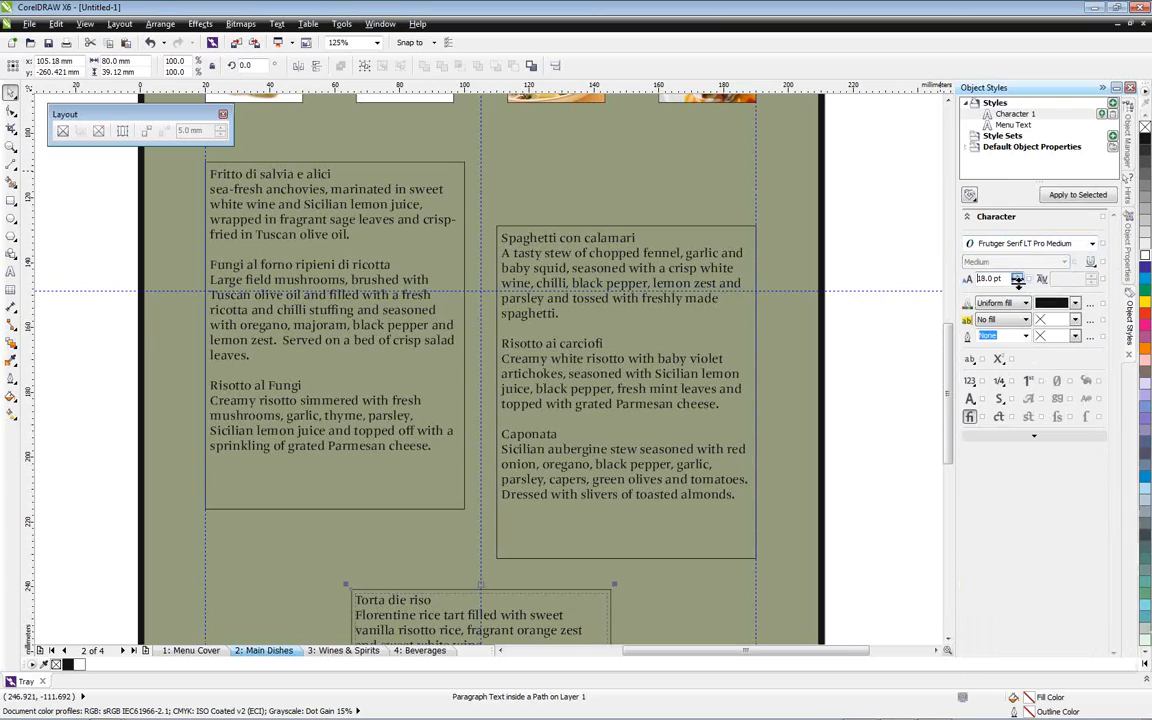
{"action": "left_click", "coordinate": [1017, 283]}
{"action": "left_click", "coordinate": [1017, 283]}
{"action": "left_click", "coordinate": [1017, 283]}
{"action": "left_click", "coordinate": [1017, 283]}
{"action": "left_click", "coordinate": [1075, 303]}
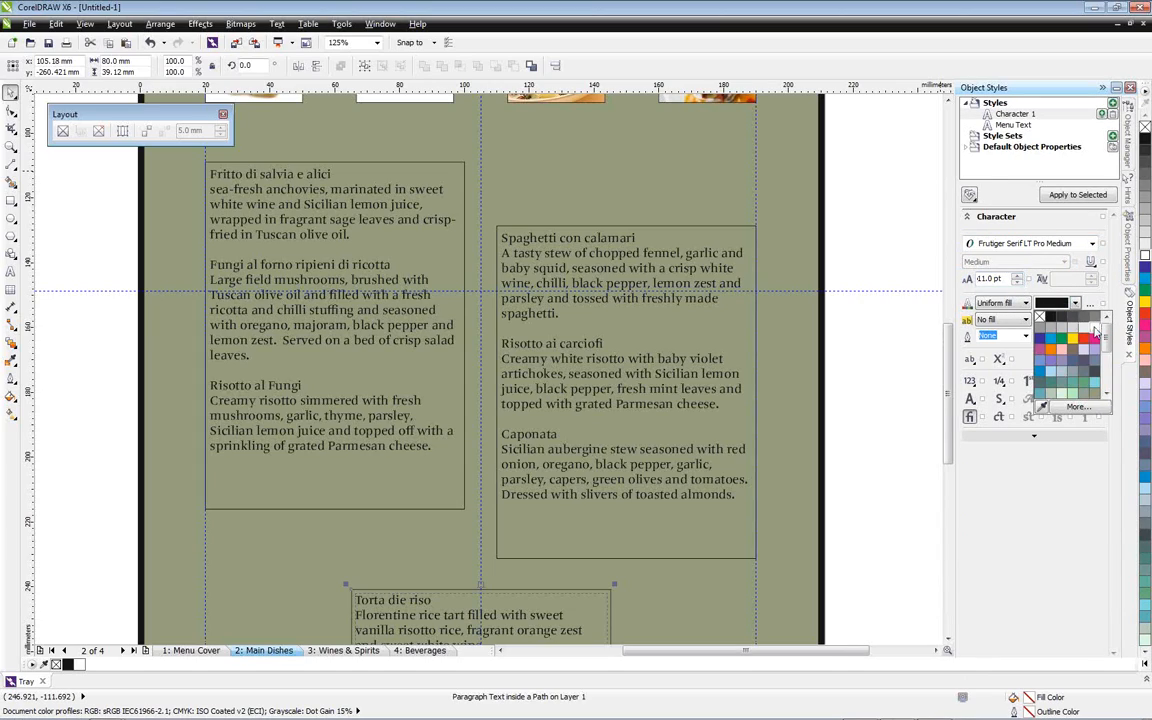
{"action": "left_click", "coordinate": [1096, 328]}
Rename the new character style as "Dish names"
{"action": "left_click", "coordinate": [1035, 116]}
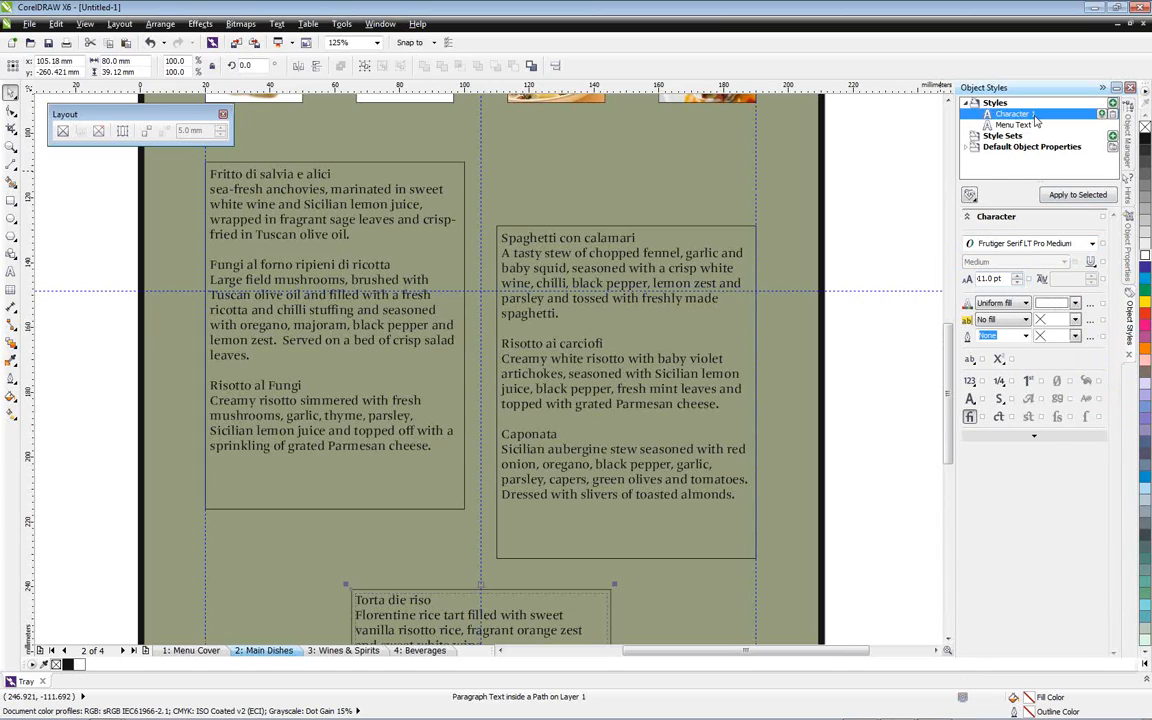
{"action": "left_click", "coordinate": [1040, 115]}
{"action": "type", "text": "Dish name"}
{"action": "left_click", "coordinate": [847, 168]}
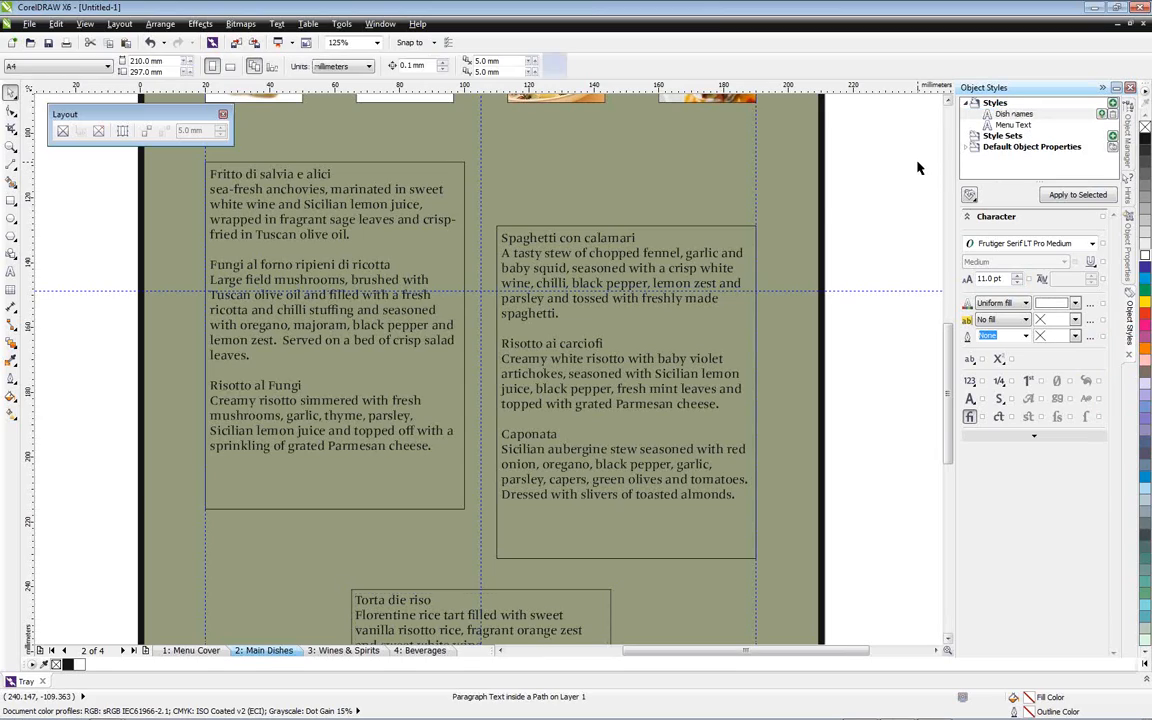
Apply the Dish names style to Spaghetti con calamari, Risotto ai carciofi and Caponata in the mains frame
{"action": "double_click", "coordinate": [603, 245]}
{"action": "left_click_drag", "start_coordinate": [637, 239], "coordinate": [506, 232]}
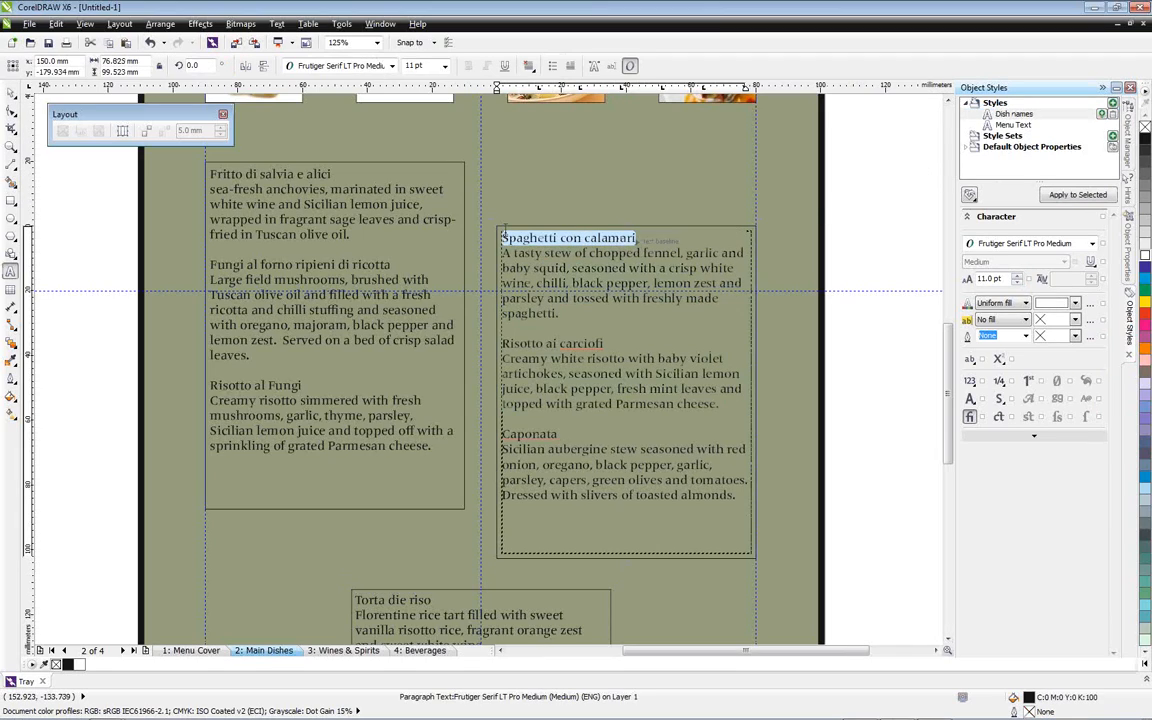
{"action": "left_click", "coordinate": [1068, 191]}
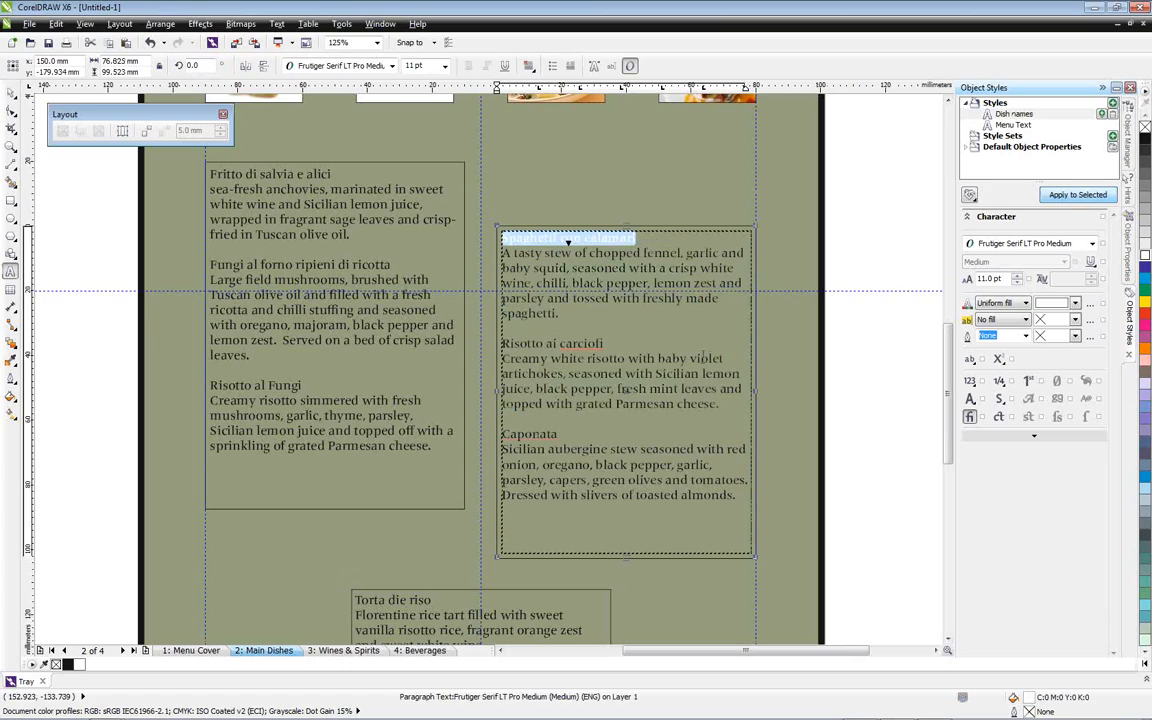
{"action": "left_click_drag", "start_coordinate": [606, 342], "coordinate": [502, 343]}
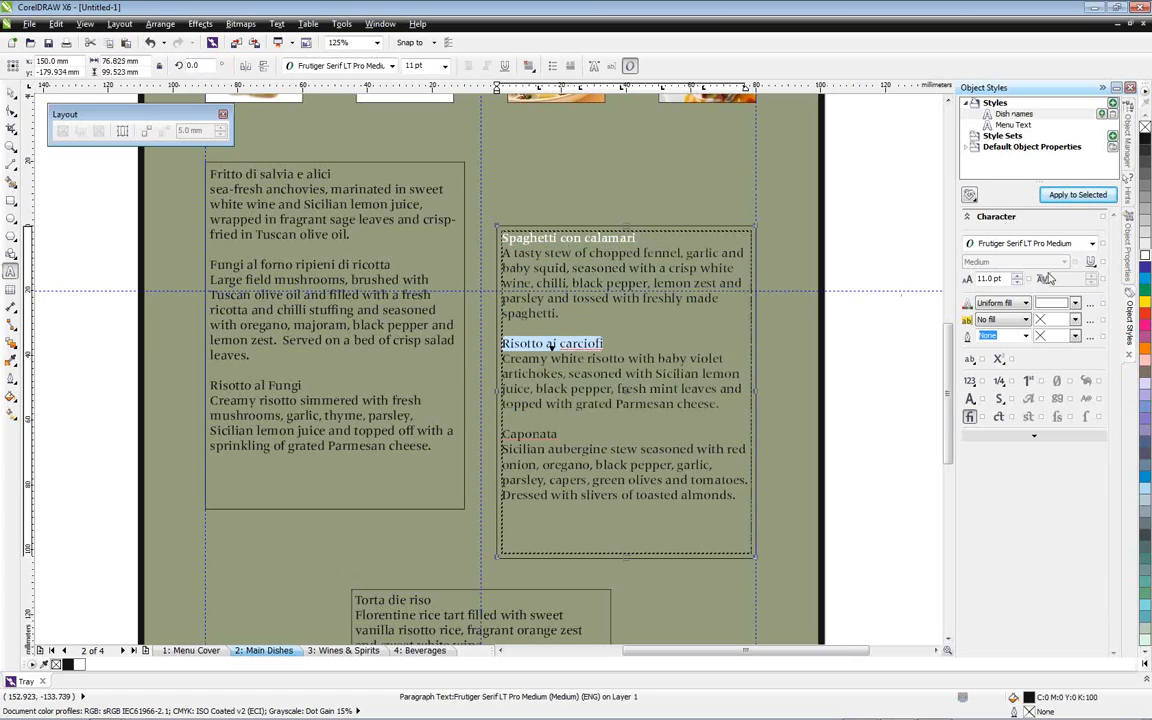
{"action": "left_click", "coordinate": [1062, 200]}
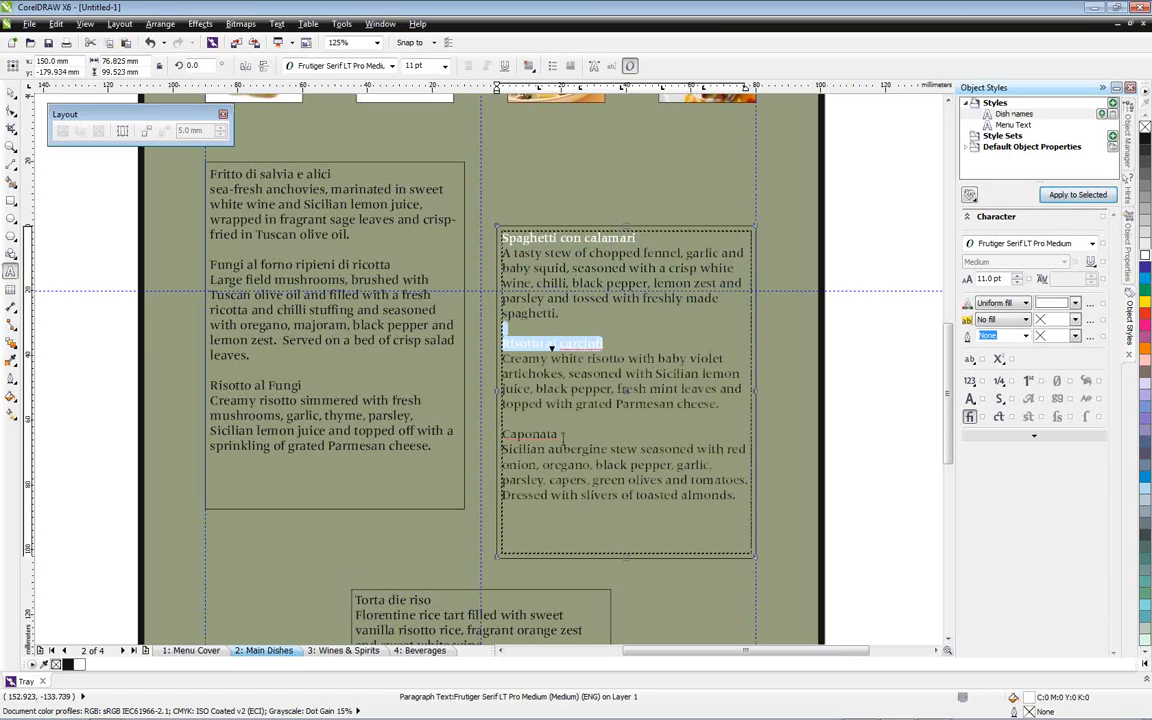
{"action": "left_click_drag", "start_coordinate": [559, 434], "coordinate": [502, 435]}
{"action": "left_click", "coordinate": [1073, 197]}
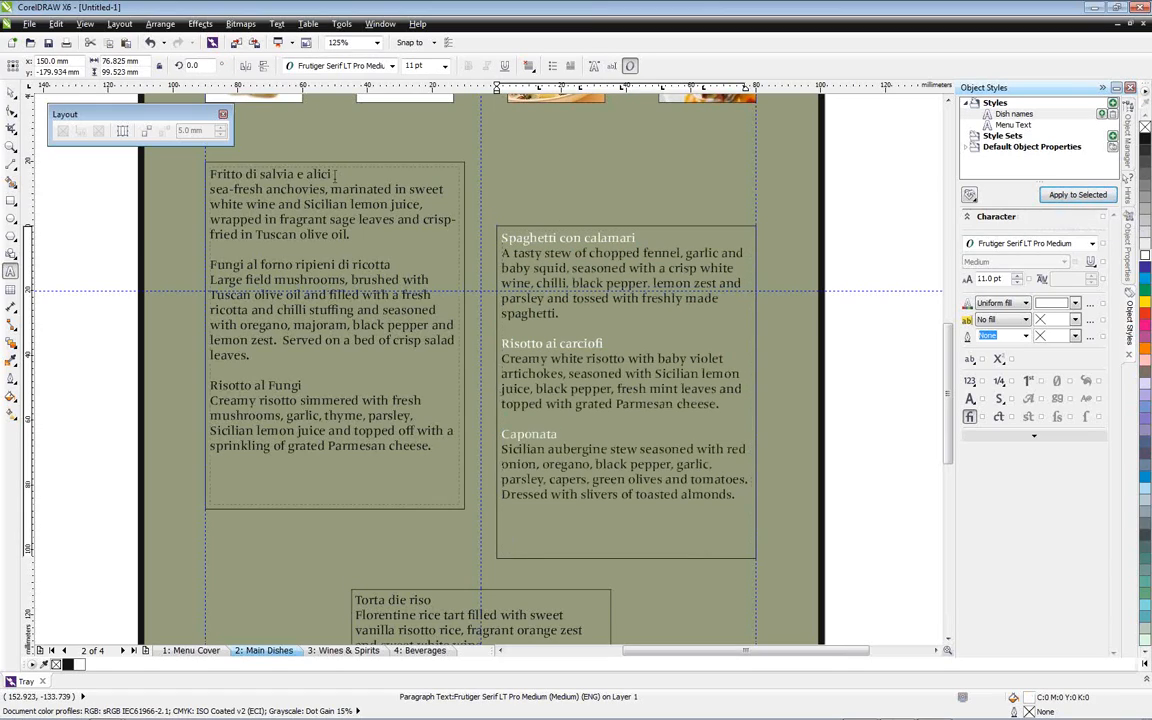
Apply the Dish names style to Fritto di salvia e alici, Fungi al forno ripieni di ricotta and Risotto al Fungi in the starters frame
{"action": "left_click_drag", "start_coordinate": [341, 176], "coordinate": [210, 175]}
{"action": "left_click", "coordinate": [1070, 195]}
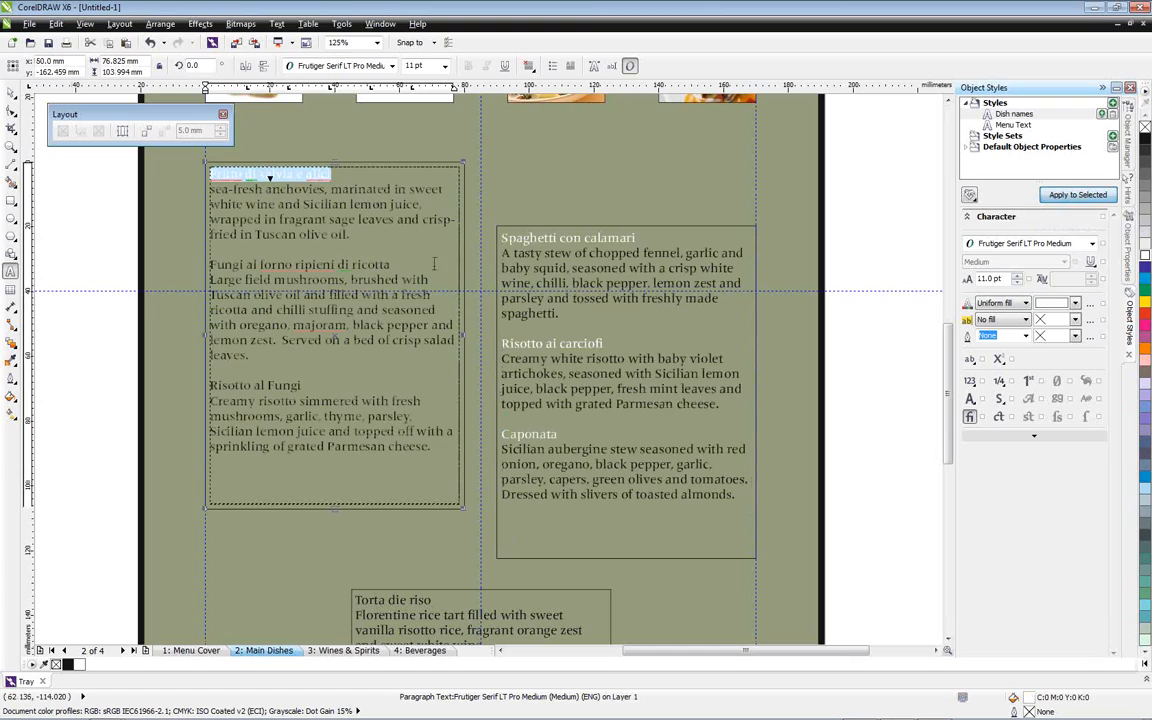
{"action": "left_click_drag", "start_coordinate": [390, 264], "coordinate": [211, 263]}
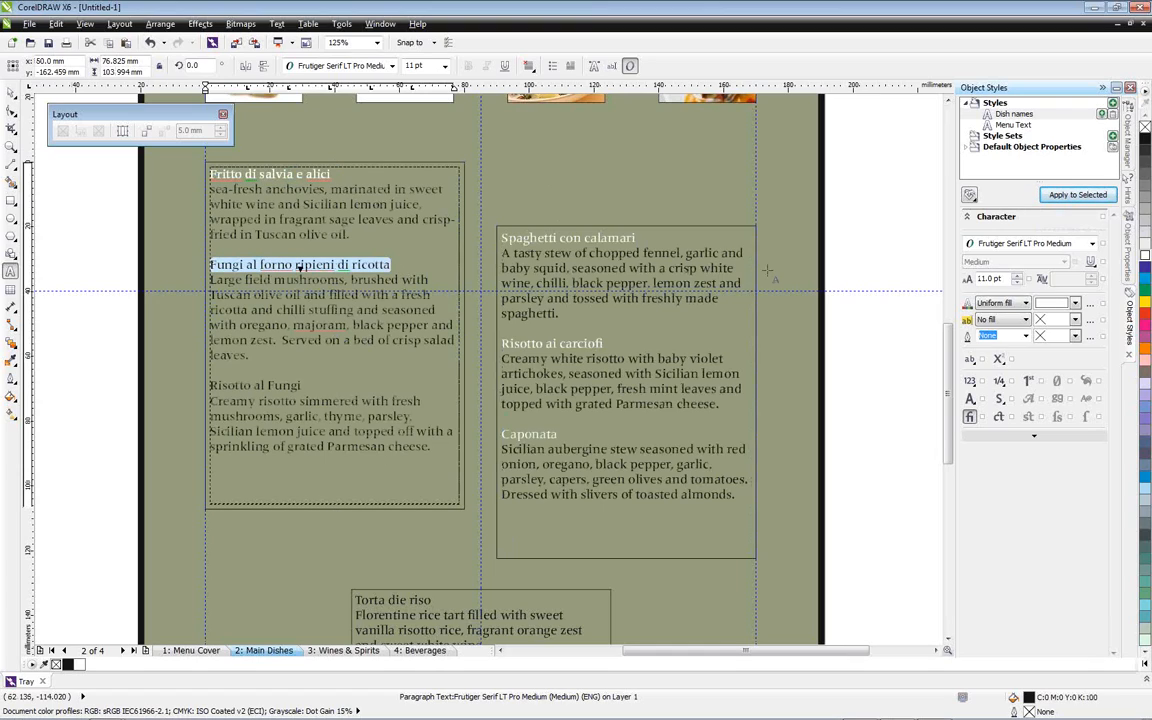
{"action": "left_click", "coordinate": [1076, 195]}
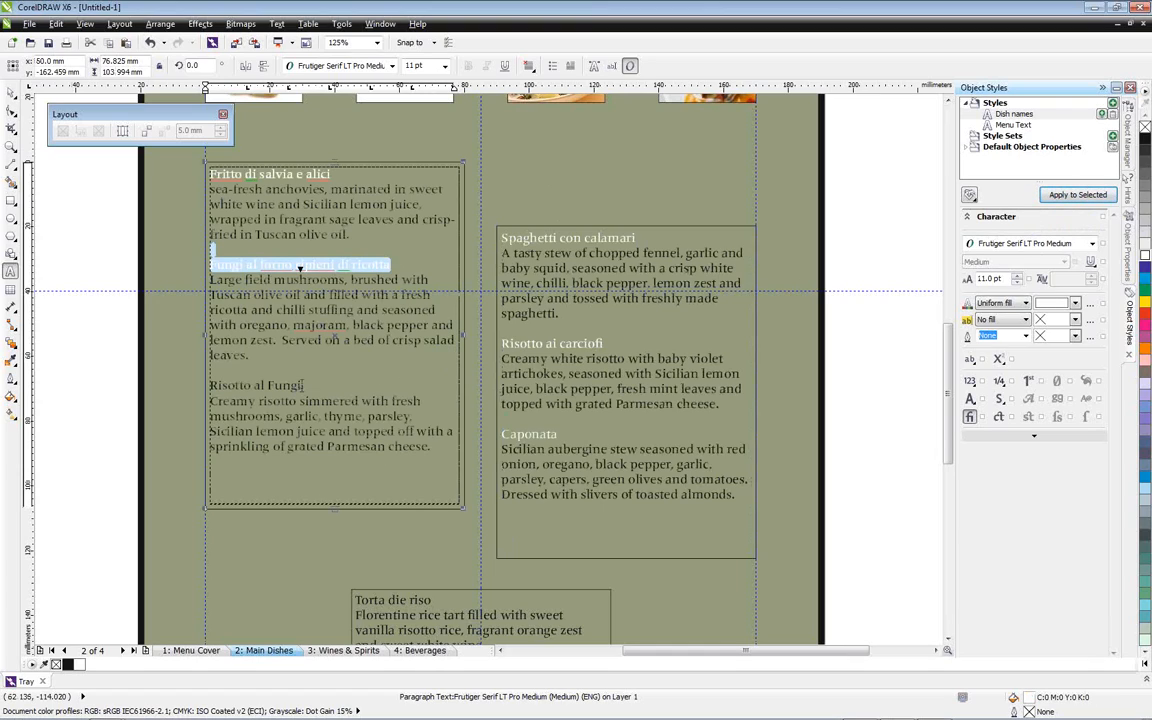
{"action": "left_click_drag", "start_coordinate": [301, 385], "coordinate": [210, 385]}
{"action": "left_click", "coordinate": [1076, 195]}
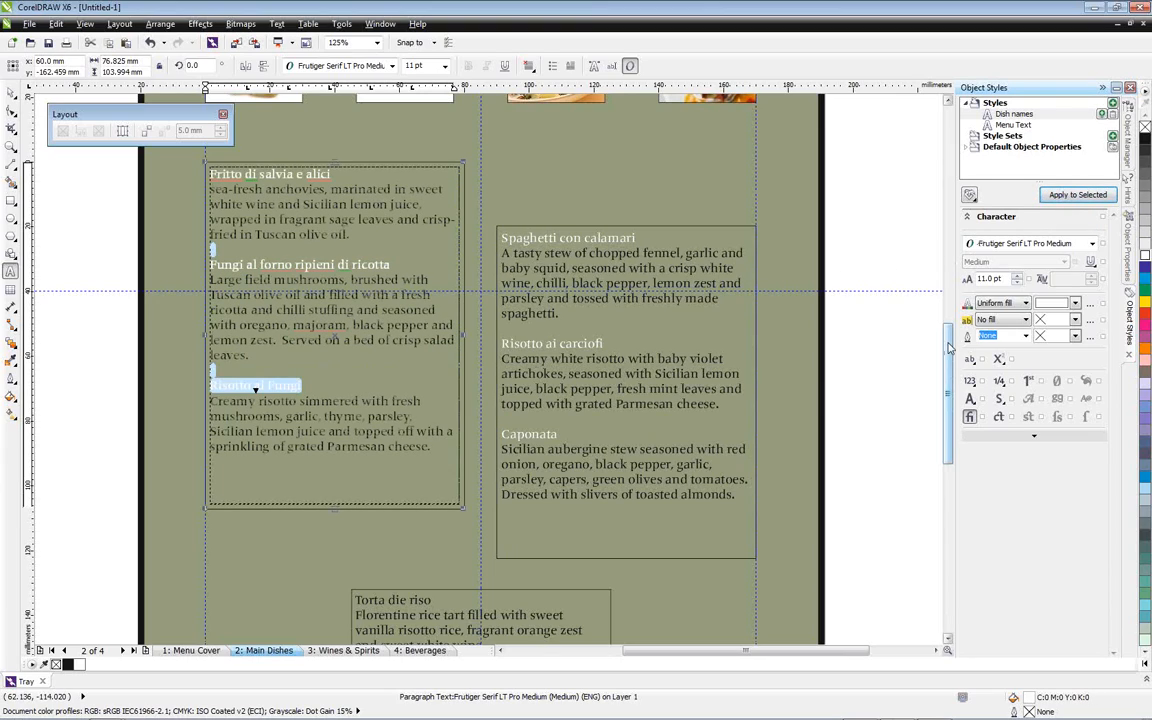
Apply the Dish names style to Torta die riso and Sorbetto di pere in the desserts frame, and leave text editing
{"action": "scroll", "coordinate": [950, 345], "scroll_direction": "down", "scroll_amount": 3}
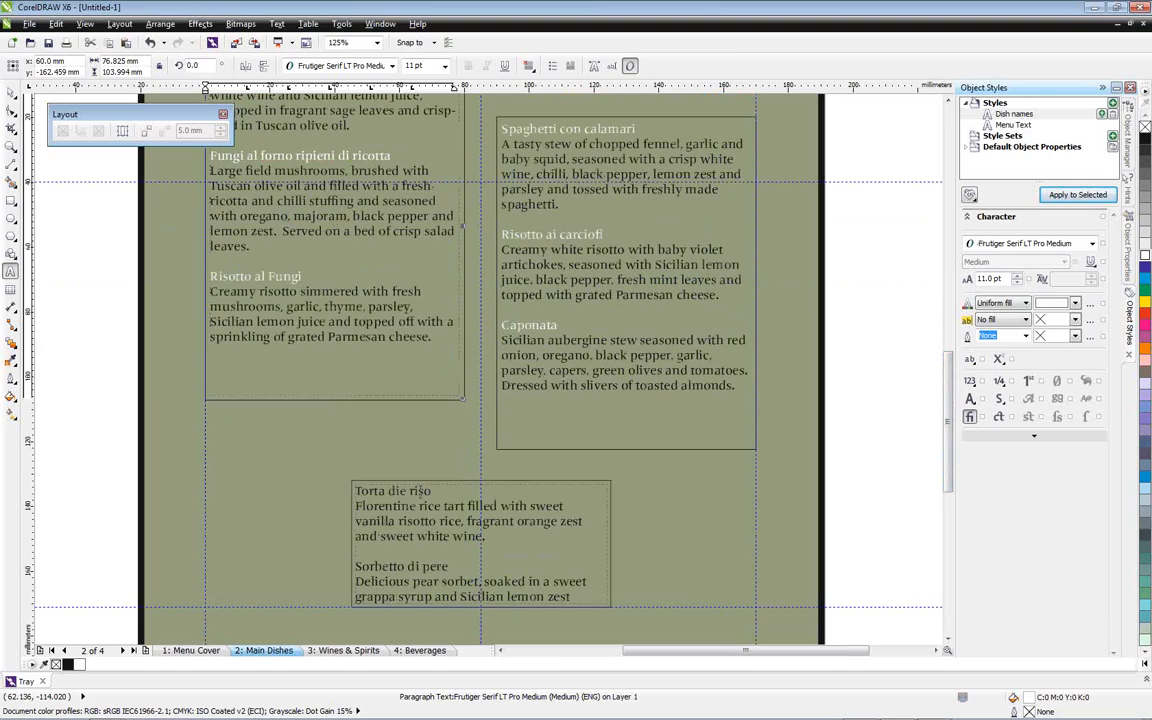
{"action": "left_click_drag", "start_coordinate": [431, 491], "coordinate": [355, 491]}
{"action": "left_click", "coordinate": [1077, 195]}
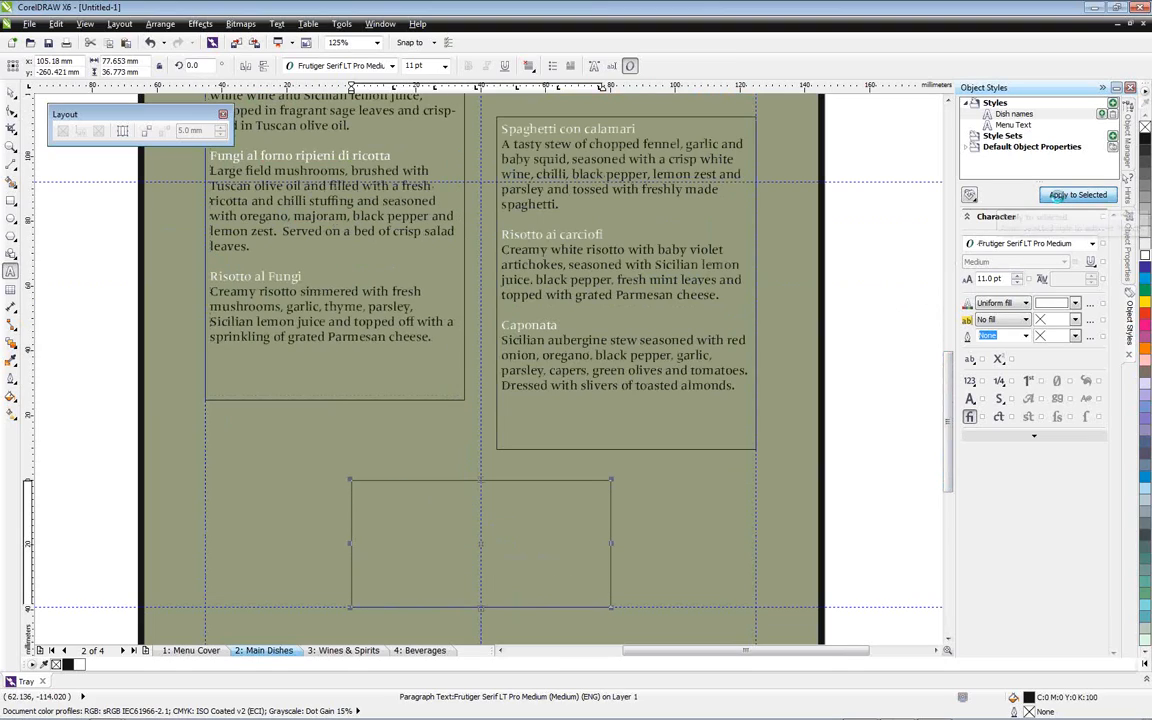
{"action": "left_click_drag", "start_coordinate": [449, 567], "coordinate": [355, 567]}
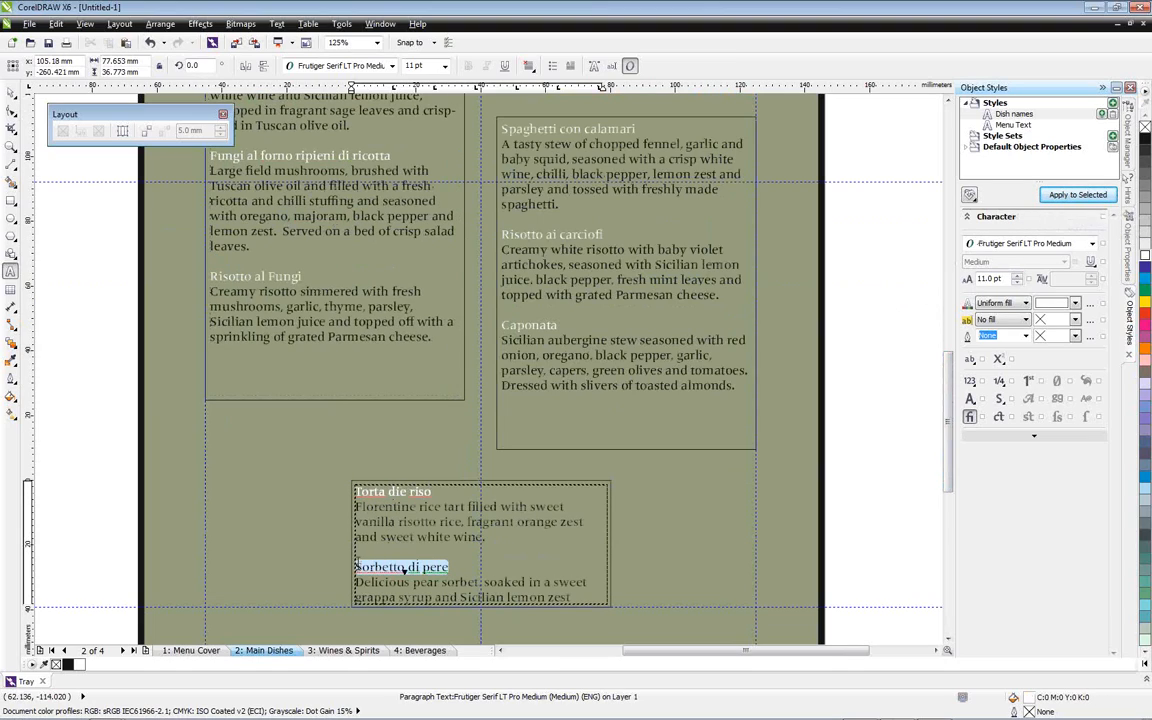
{"action": "left_click", "coordinate": [1077, 195]}
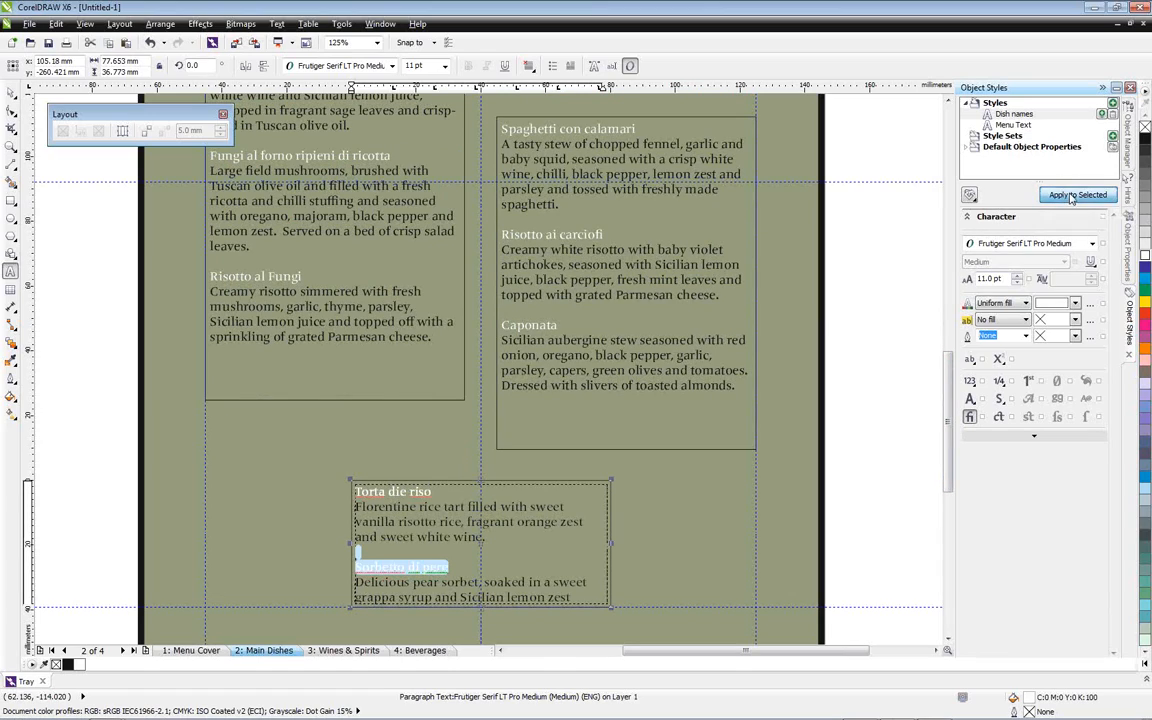
{"action": "left_click", "coordinate": [11, 93]}
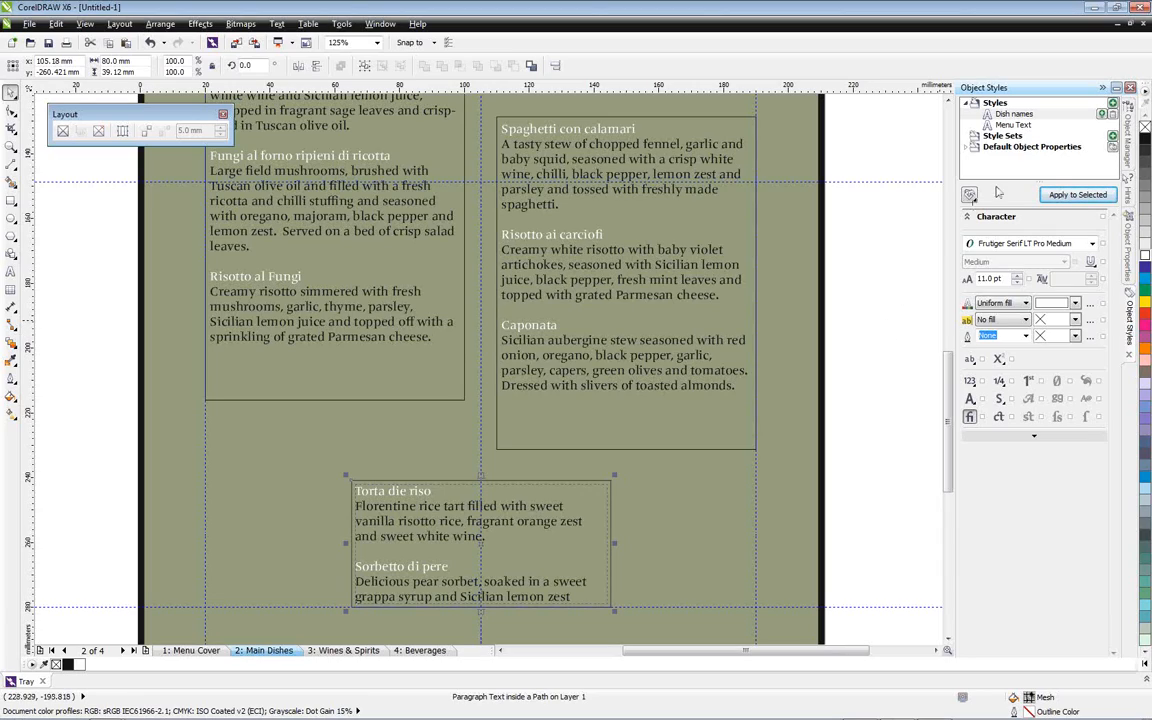
Try yellow as the text colour of the Dish names style, and set it back to white
{"action": "double_click", "coordinate": [1012, 115]}
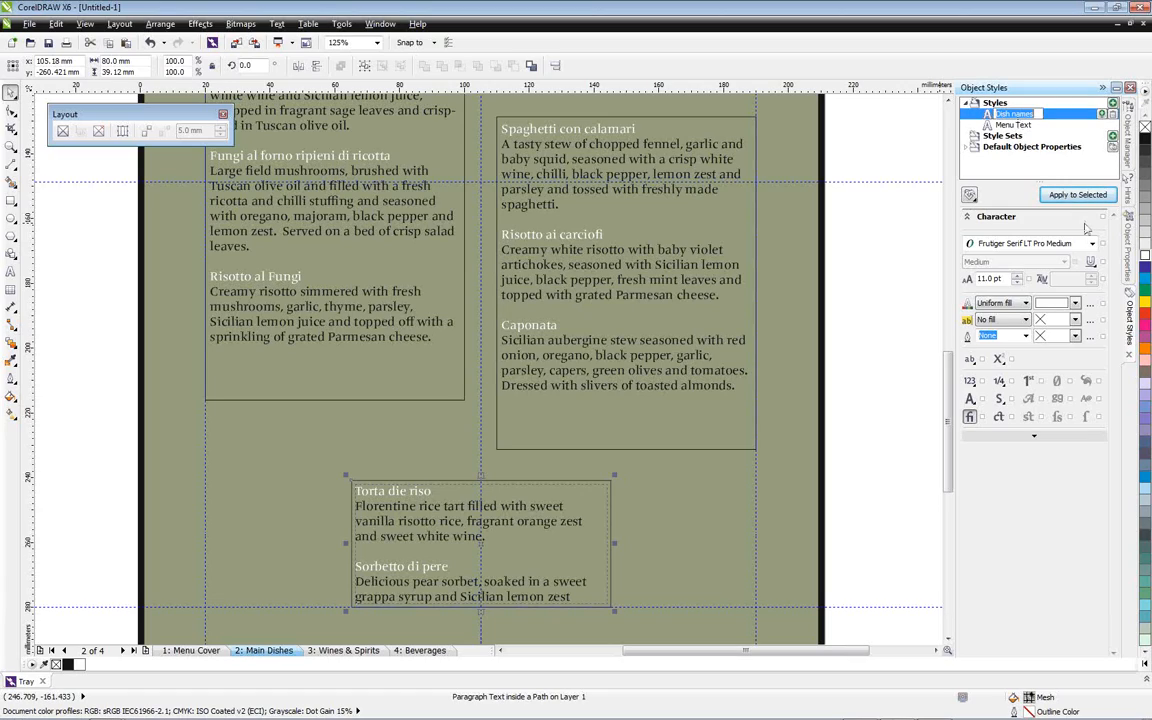
{"action": "left_click", "coordinate": [1076, 305]}
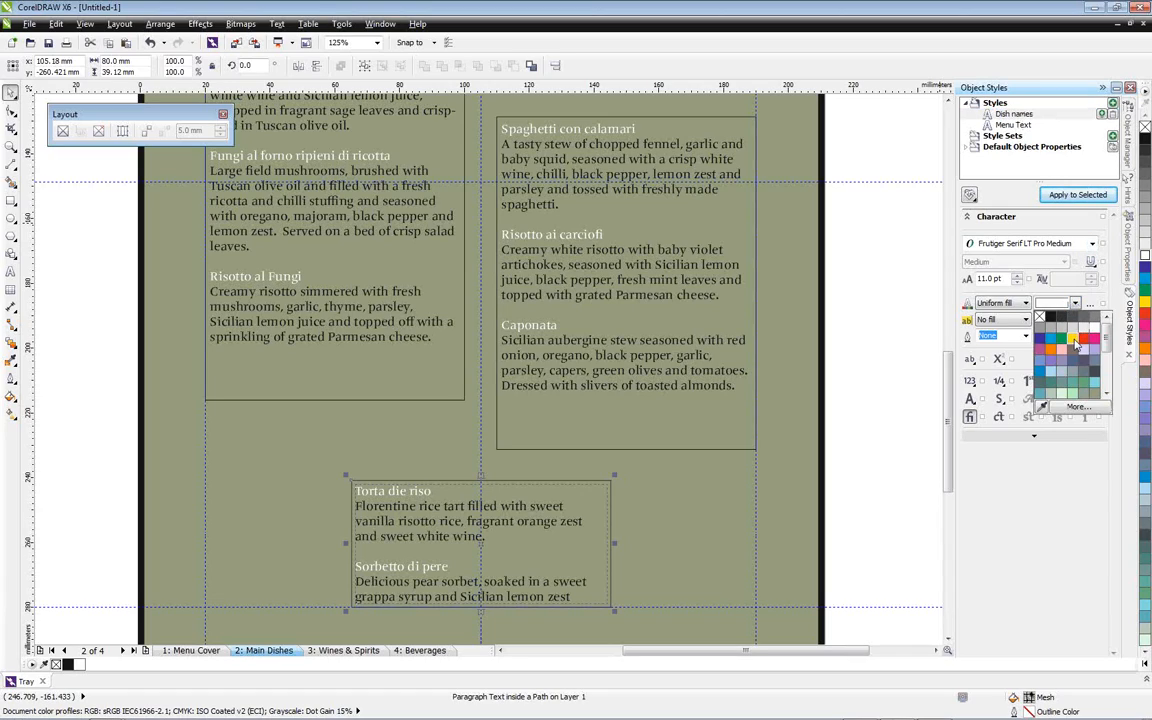
{"action": "left_click", "coordinate": [1075, 342]}
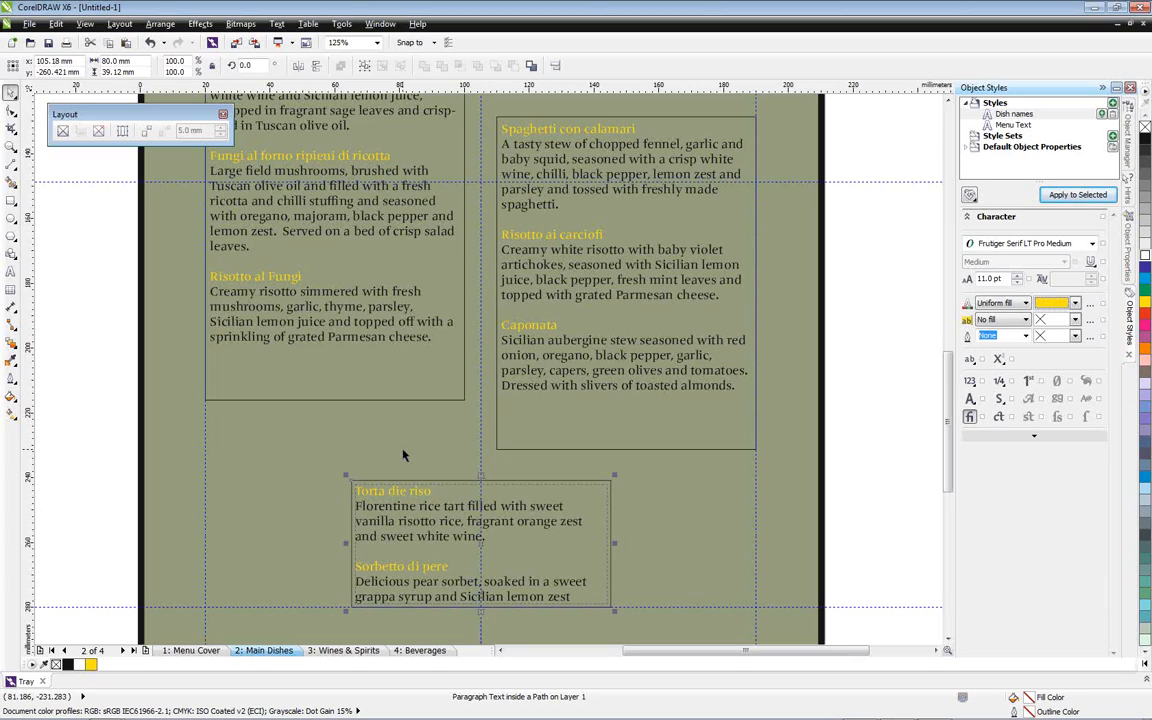
{"action": "left_click", "coordinate": [1075, 303]}
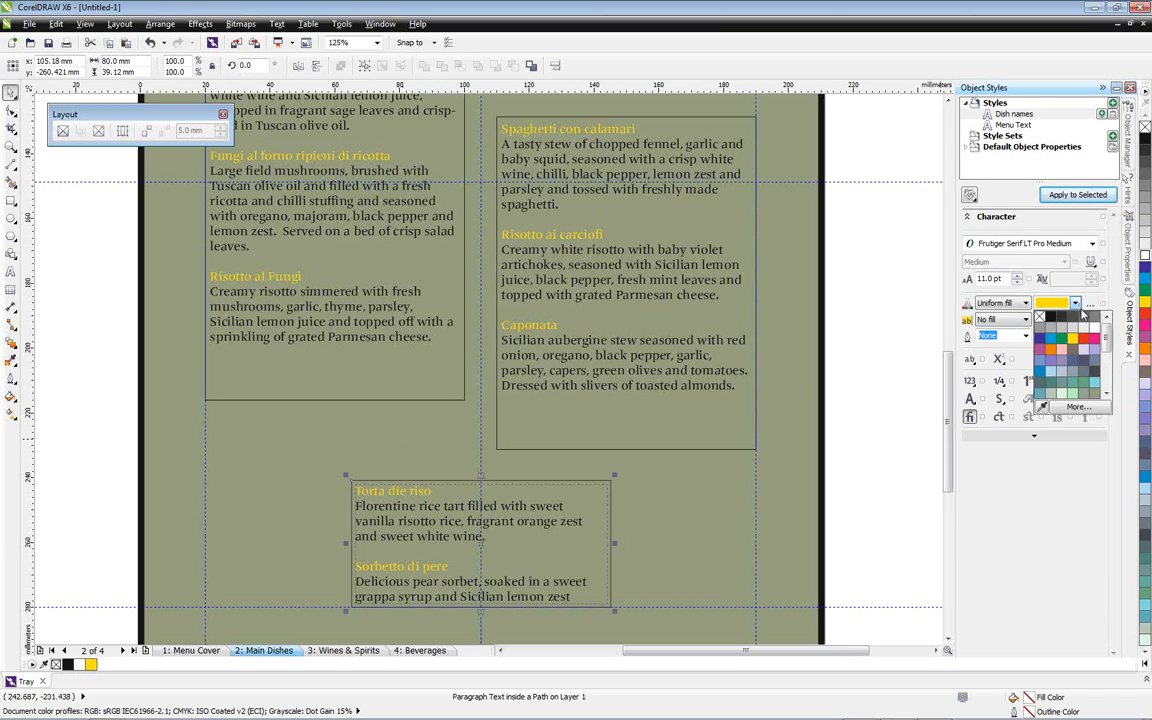
{"action": "left_click", "coordinate": [1095, 327]}
{"action": "left_click", "coordinate": [869, 301]}
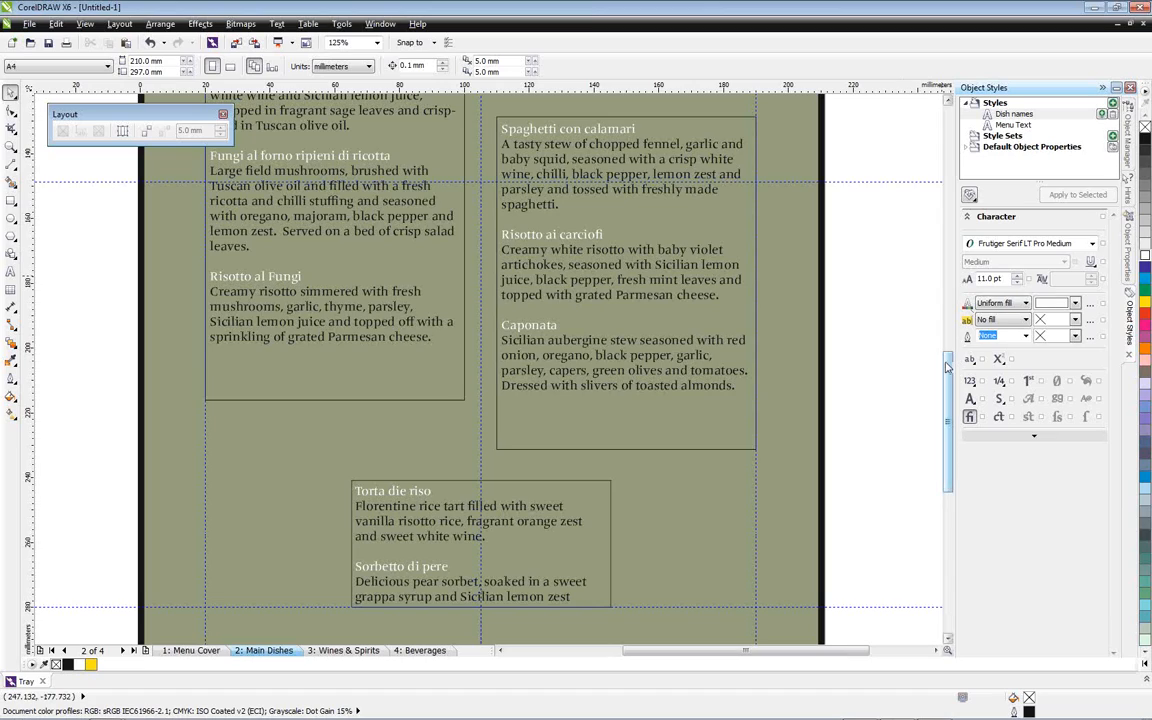
Remove the outlines from the starters, mains and desserts text frames
{"action": "scroll", "coordinate": [452, 129], "scroll_direction": "up", "scroll_amount": 2}
{"action": "left_click", "coordinate": [452, 128]}
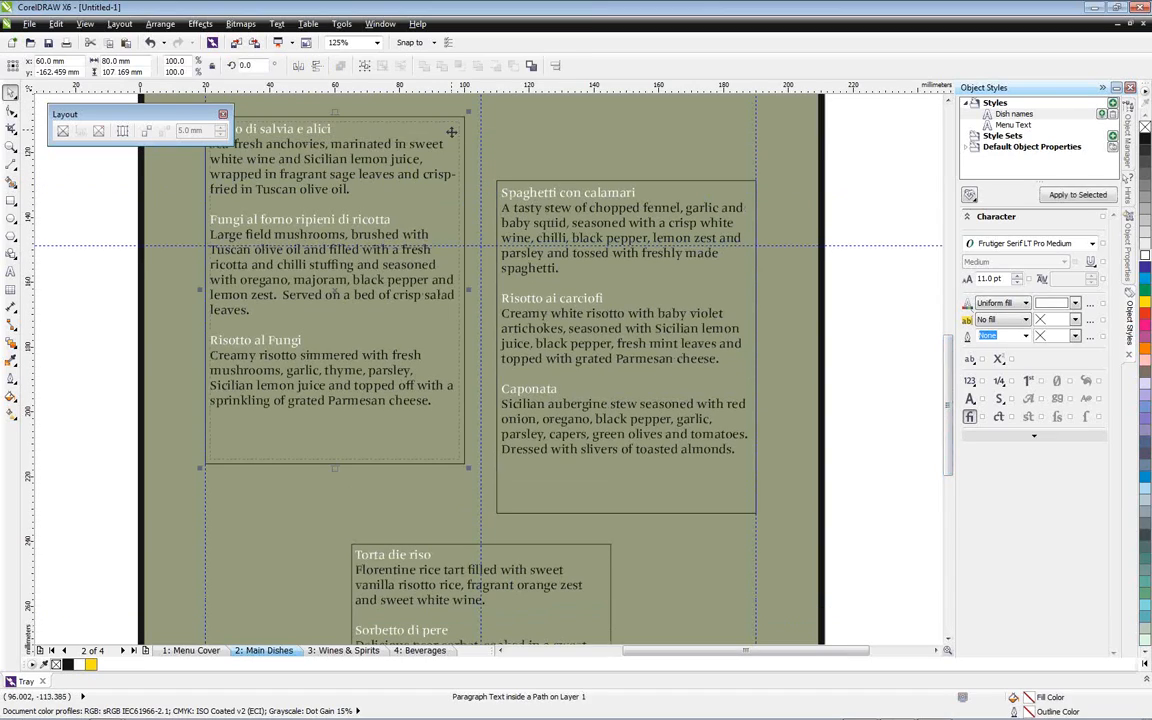
{"action": "left_click", "coordinate": [1130, 260]}
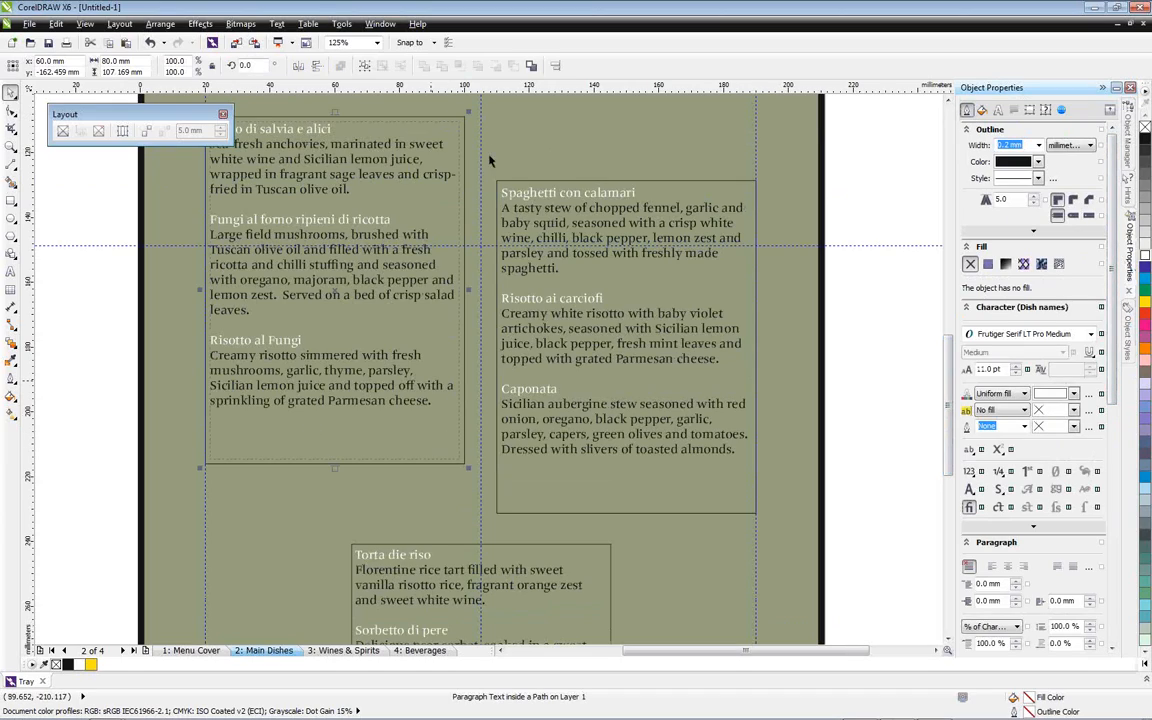
{"action": "left_click", "coordinate": [1038, 145]}
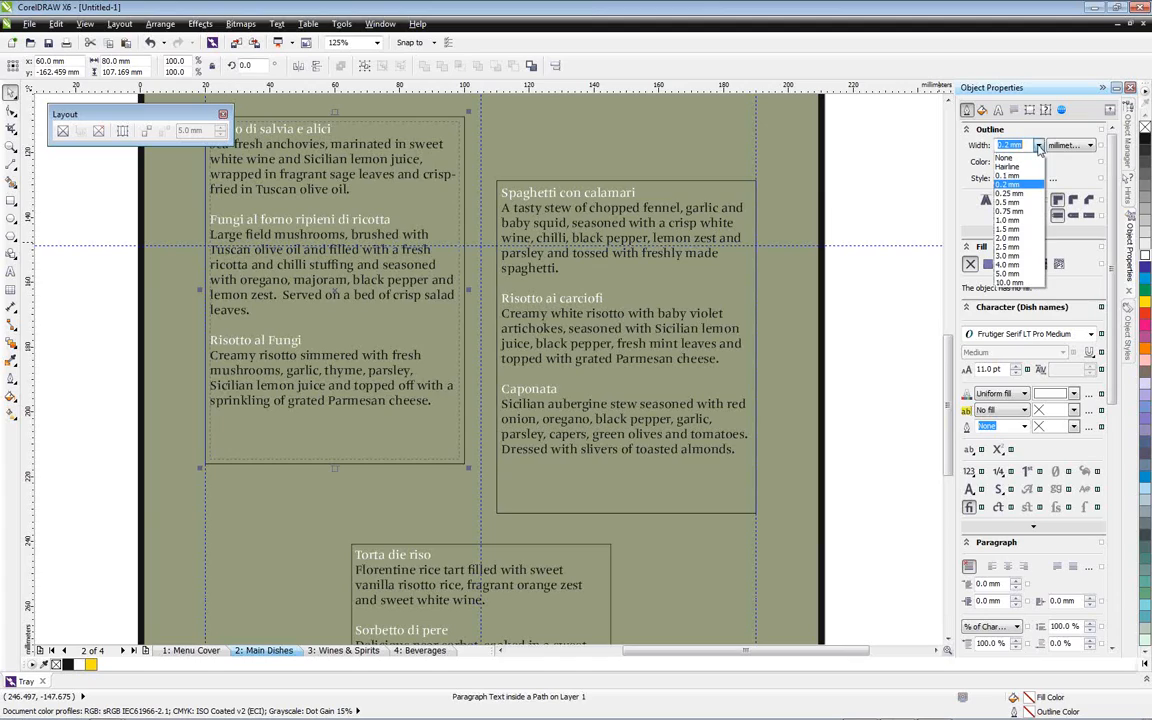
{"action": "left_click", "coordinate": [1011, 158]}
{"action": "left_click", "coordinate": [740, 188]}
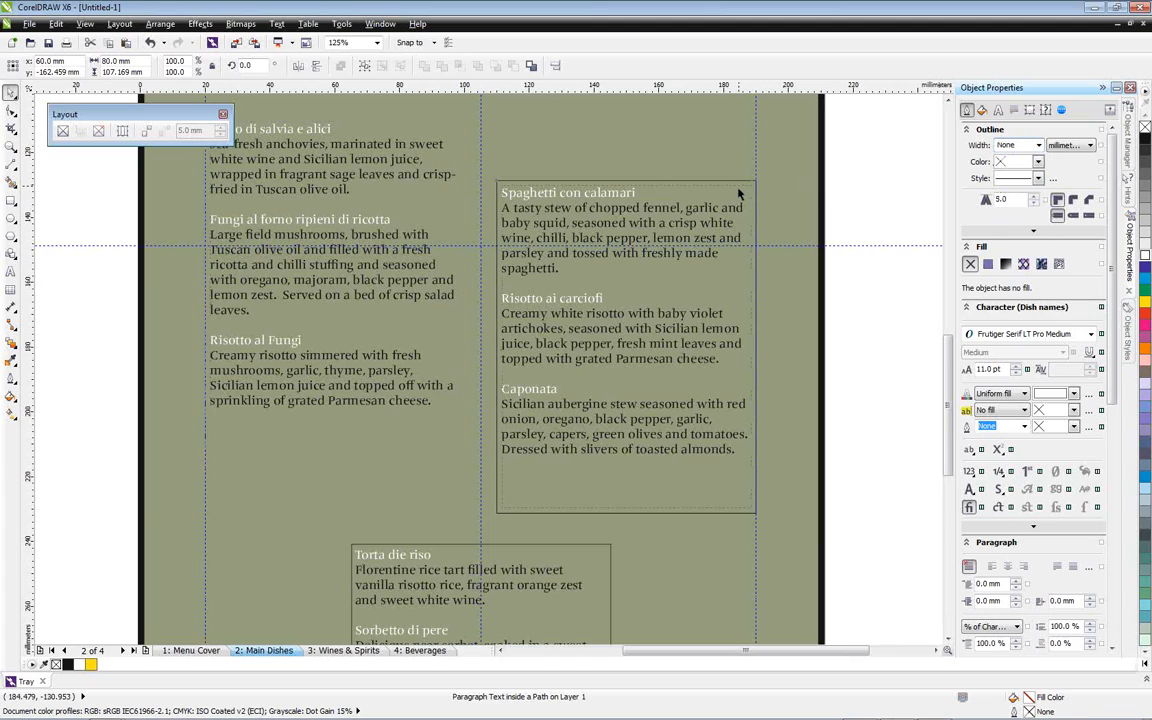
{"action": "left_click", "coordinate": [1040, 146]}
{"action": "left_click", "coordinate": [1014, 158]}
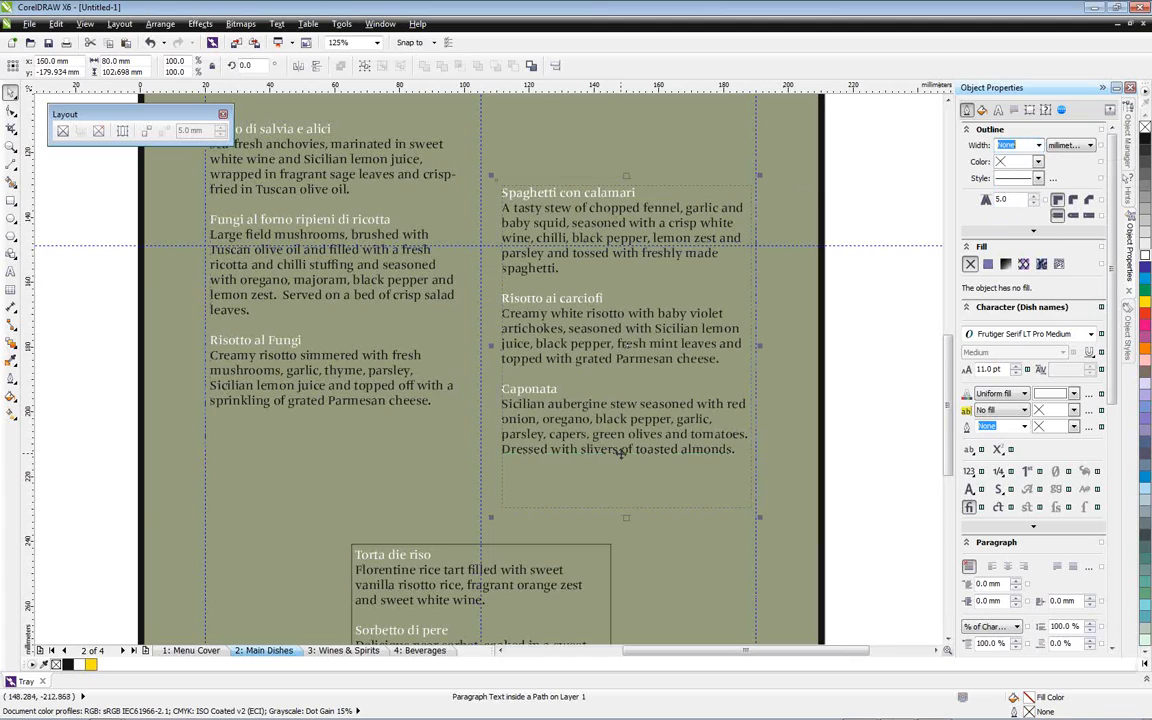
{"action": "left_click", "coordinate": [592, 574]}
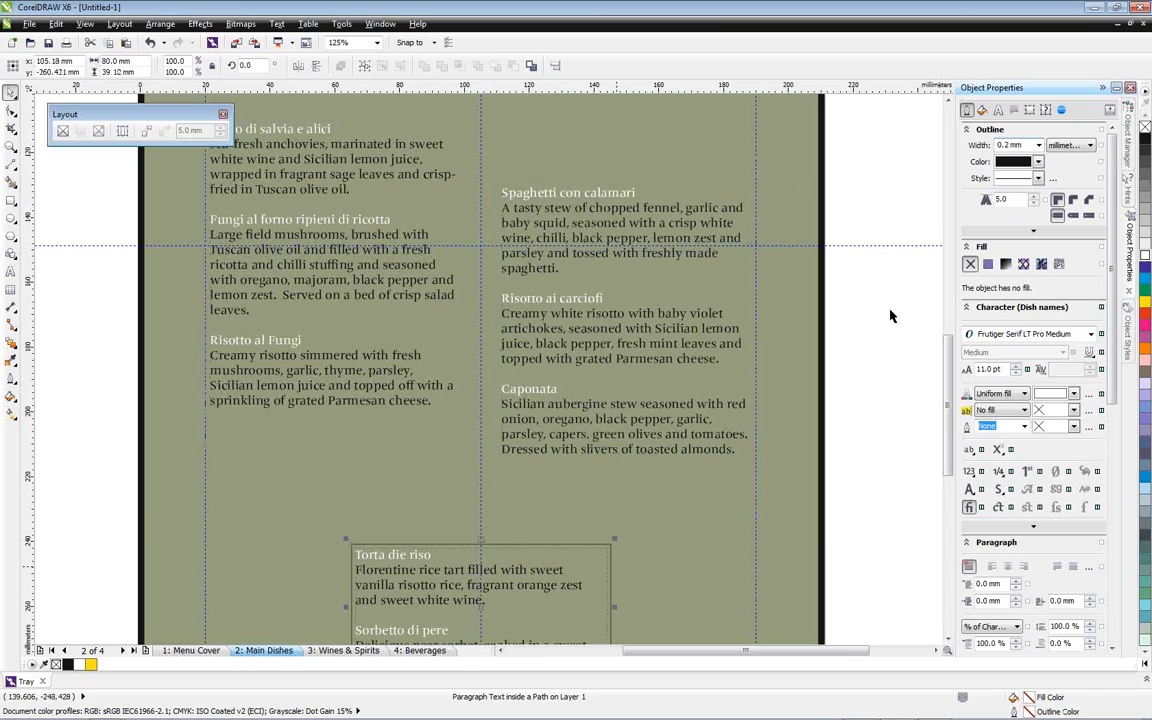
{"action": "left_click", "coordinate": [1038, 145]}
{"action": "left_click", "coordinate": [1025, 157]}
{"action": "left_click", "coordinate": [812, 200]}
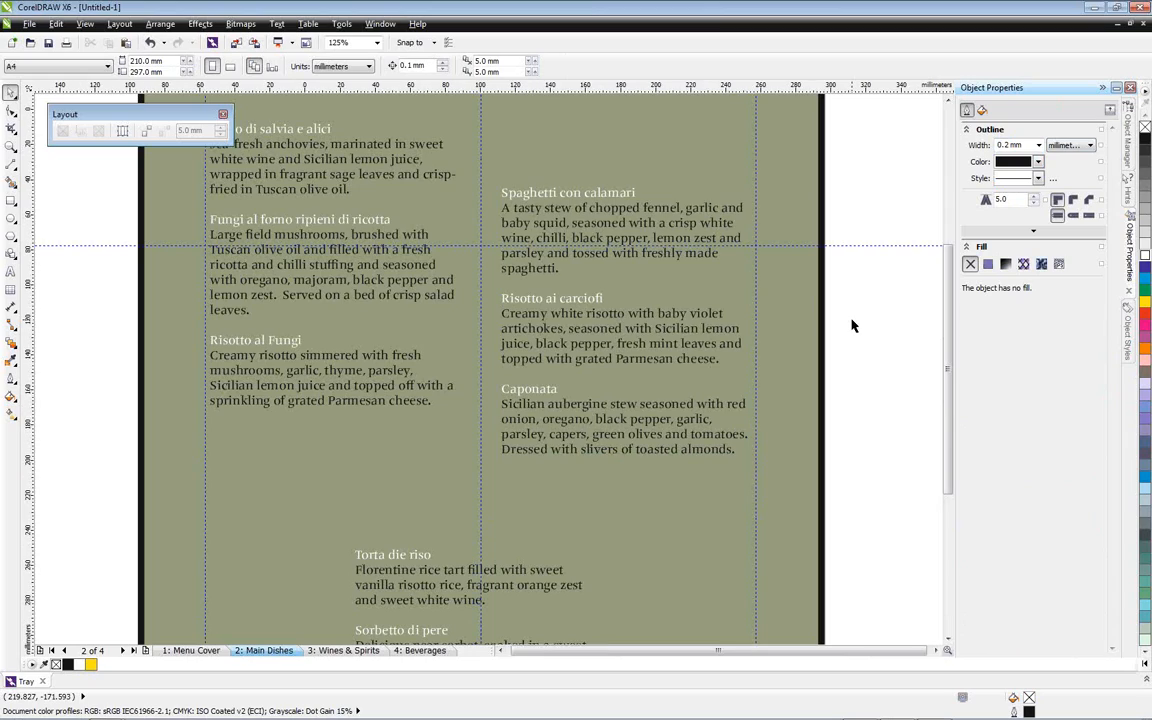
Move the starters text frame down about 12 mm and fully justify the text in all three menu frames
{"action": "key", "text": "shift+F4"}
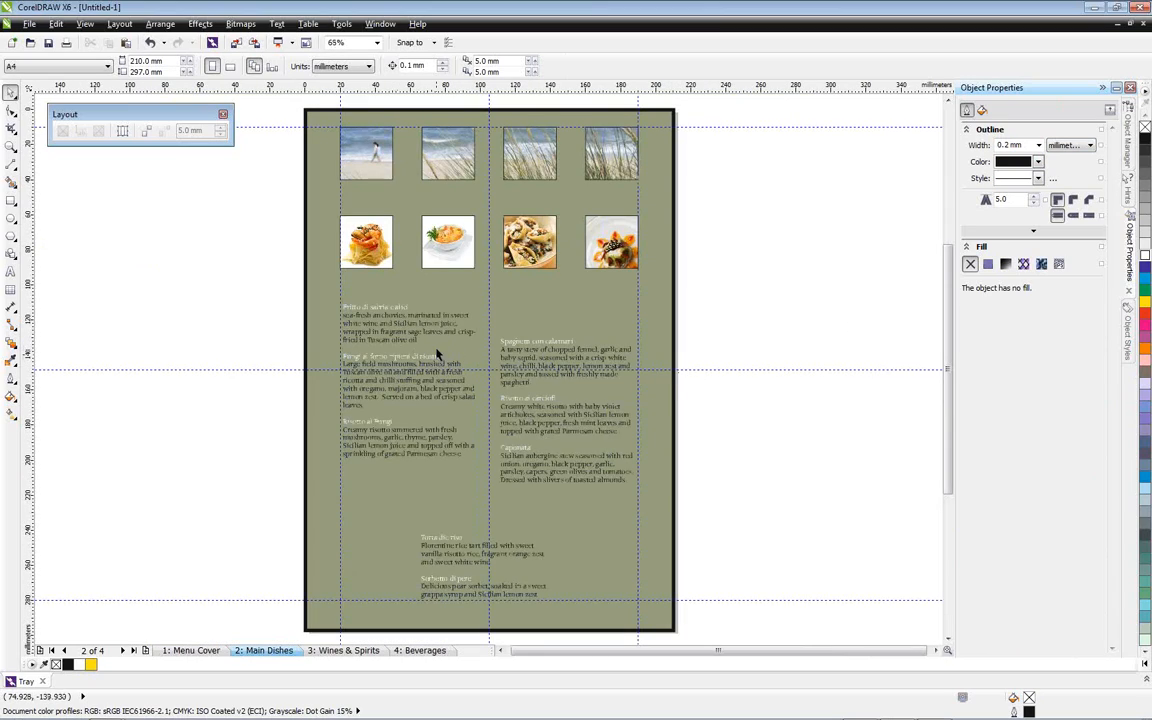
{"action": "left_click", "coordinate": [437, 330]}
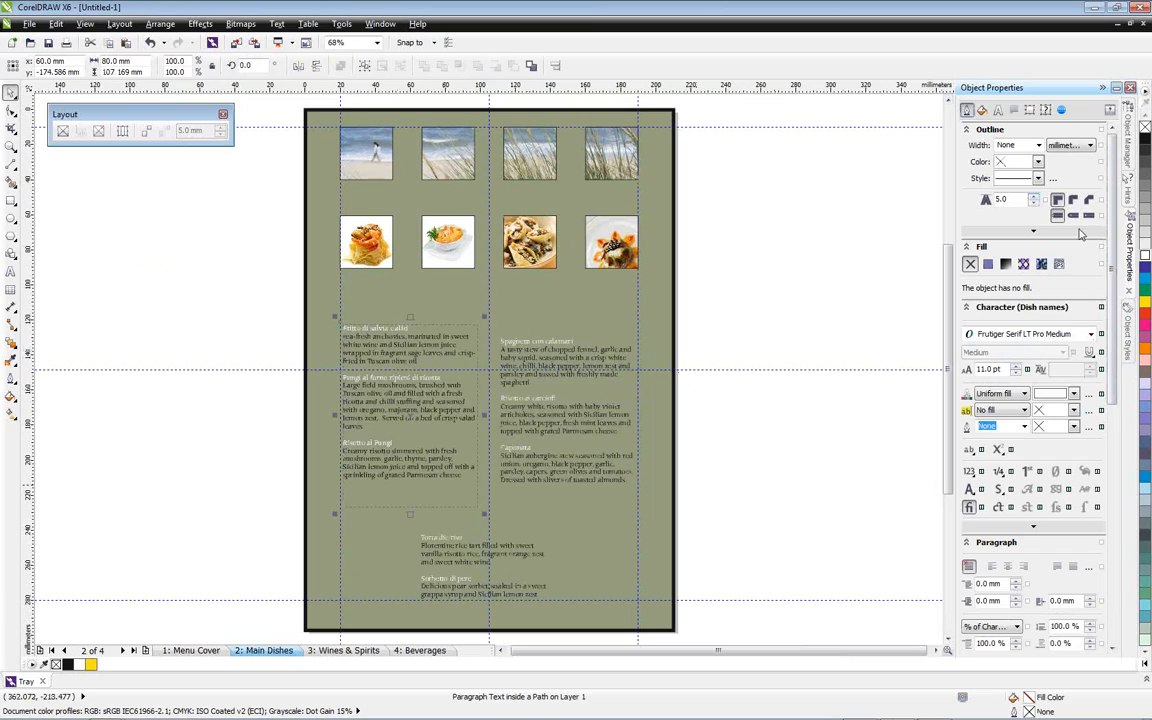
{"action": "scroll", "coordinate": [1057, 330], "scroll_direction": "down", "scroll_amount": 5}
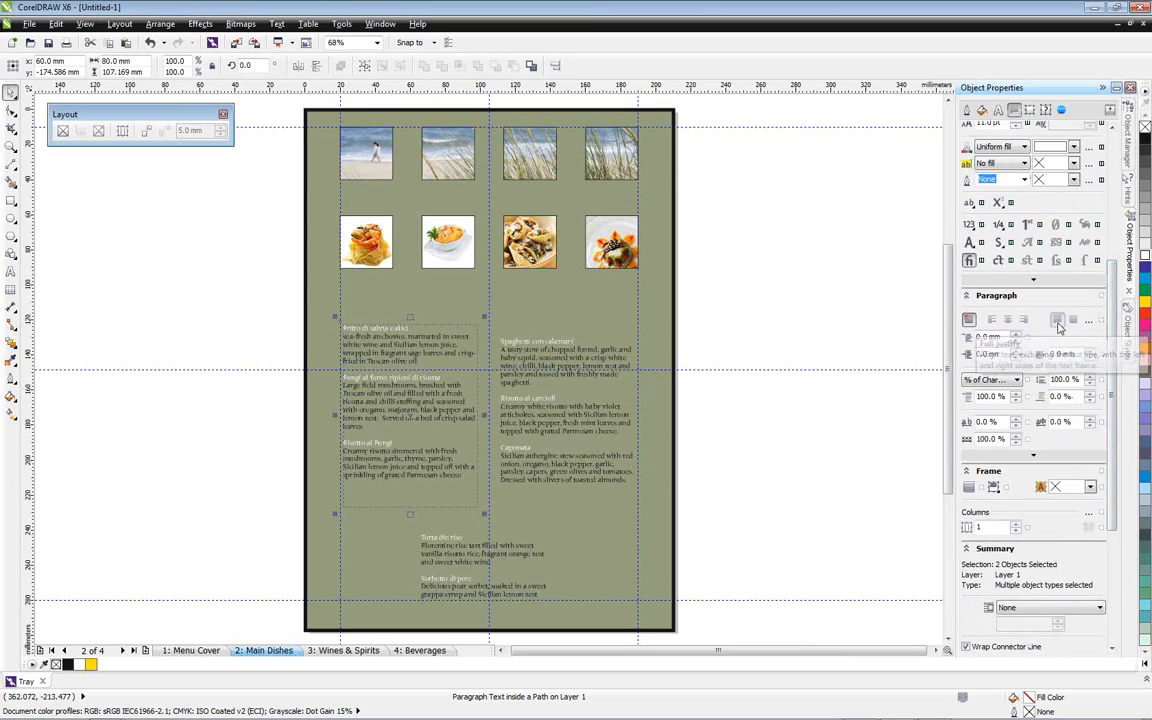
{"action": "left_click", "coordinate": [1058, 322]}
{"action": "left_click", "coordinate": [1058, 320]}
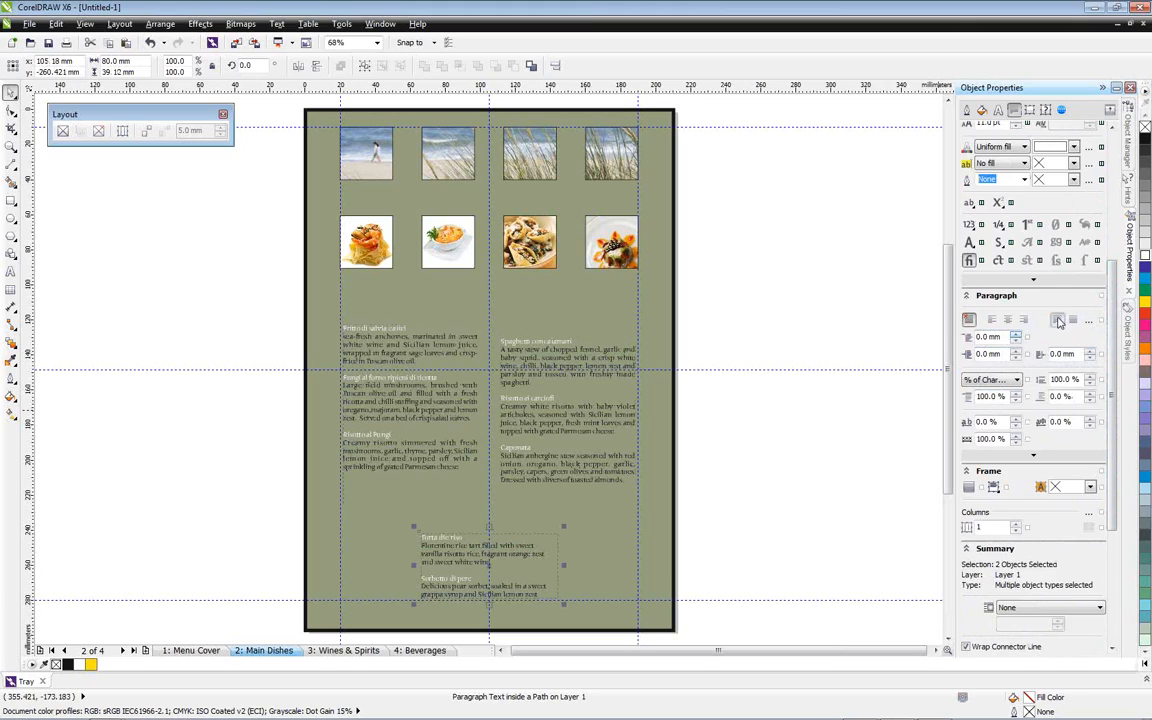
{"action": "left_click", "coordinate": [730, 327]}
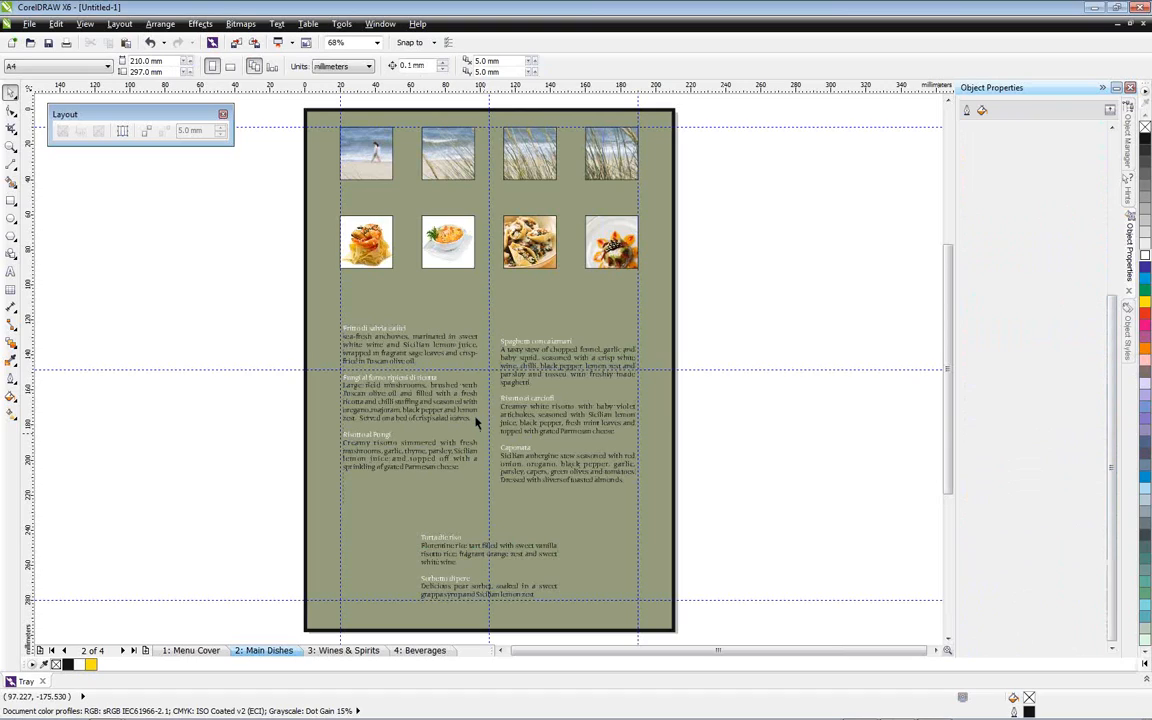
Show the baseline grid on the Main Dishes page
{"action": "scroll", "coordinate": [476, 420], "scroll_direction": "up", "scroll_amount": 2}
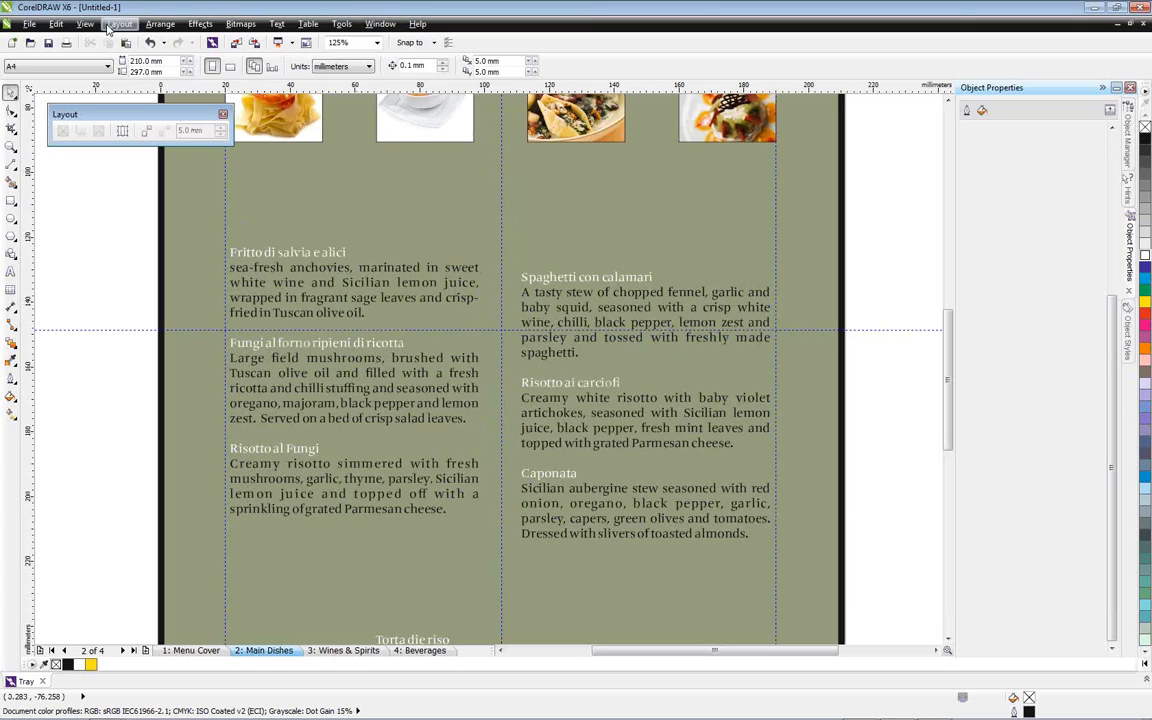
{"action": "left_click", "coordinate": [108, 26]}
{"action": "mouse_move", "coordinate": [85, 24]}
{"action": "mouse_move", "coordinate": [117, 256]}
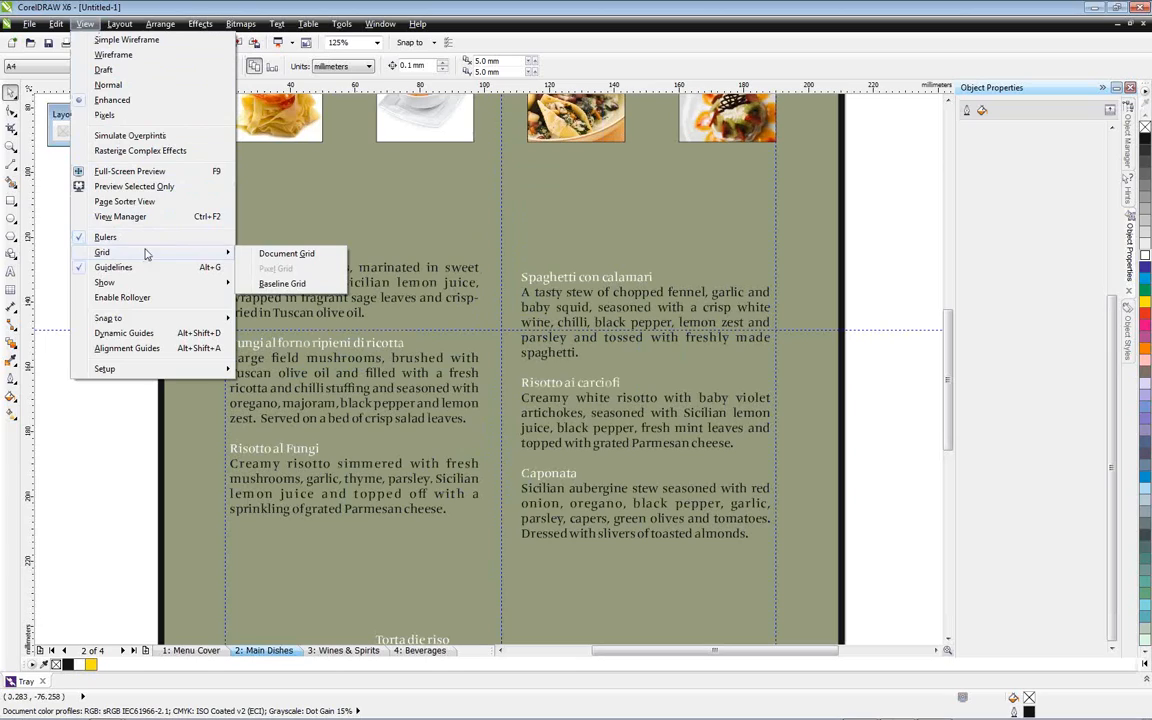
{"action": "left_click", "coordinate": [282, 284]}
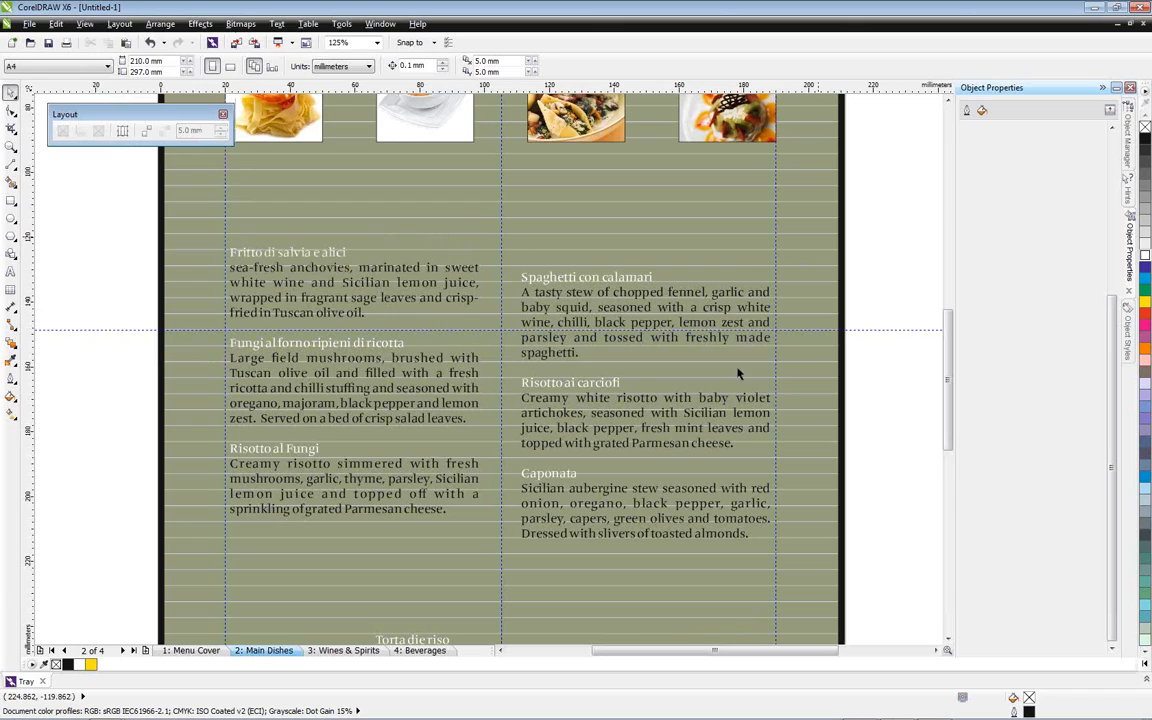
Align the starters and mains text to the baseline grid, and raise the mains frame about 10 mm so the first dish names are level
{"action": "left_click", "coordinate": [432, 290]}
{"action": "right_click", "coordinate": [432, 288]}
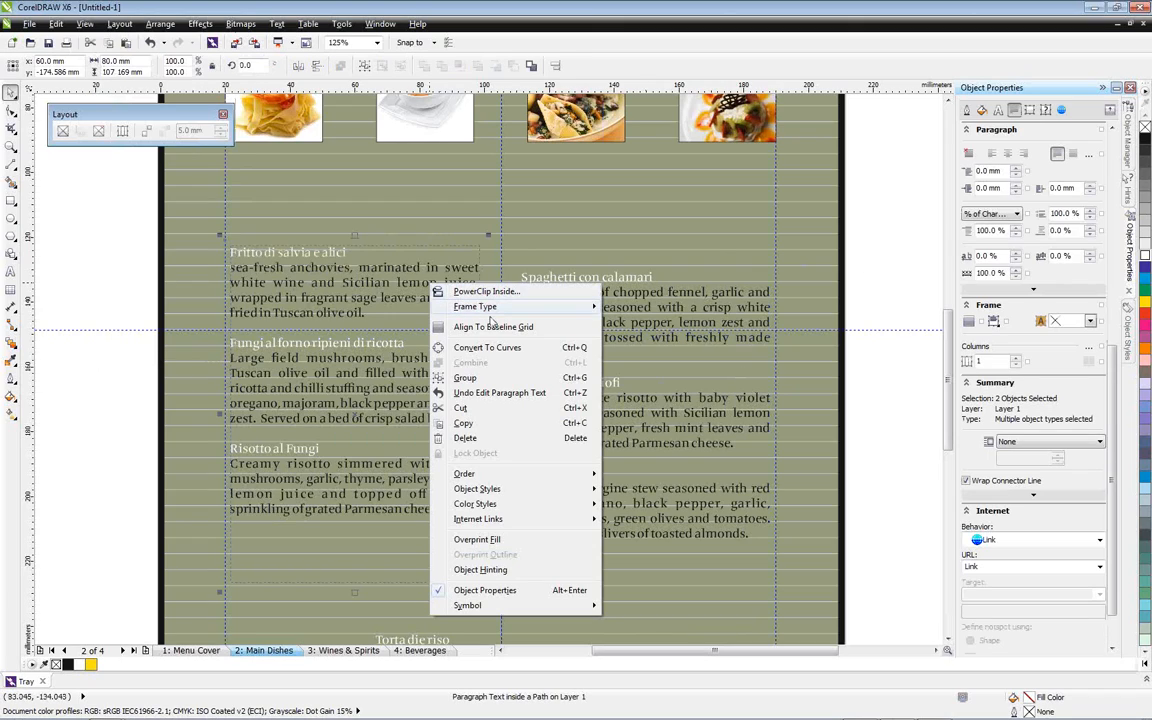
{"action": "left_click", "coordinate": [495, 329]}
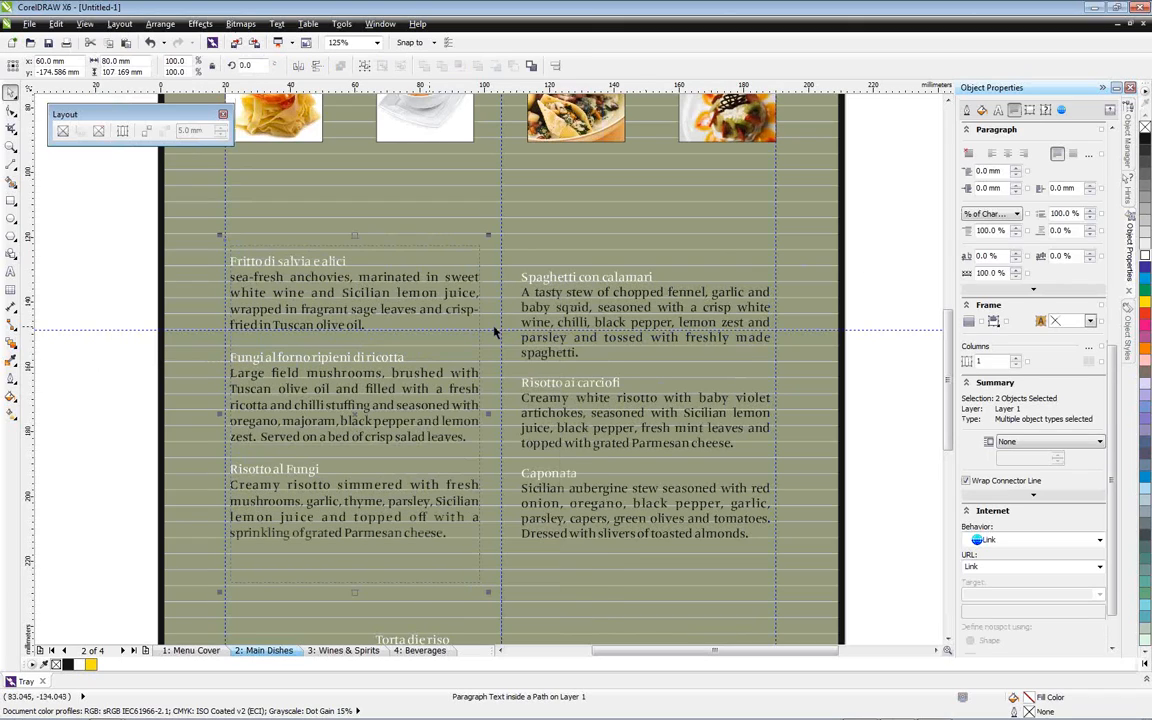
{"action": "right_click", "coordinate": [566, 309]}
{"action": "left_click", "coordinate": [607, 349]}
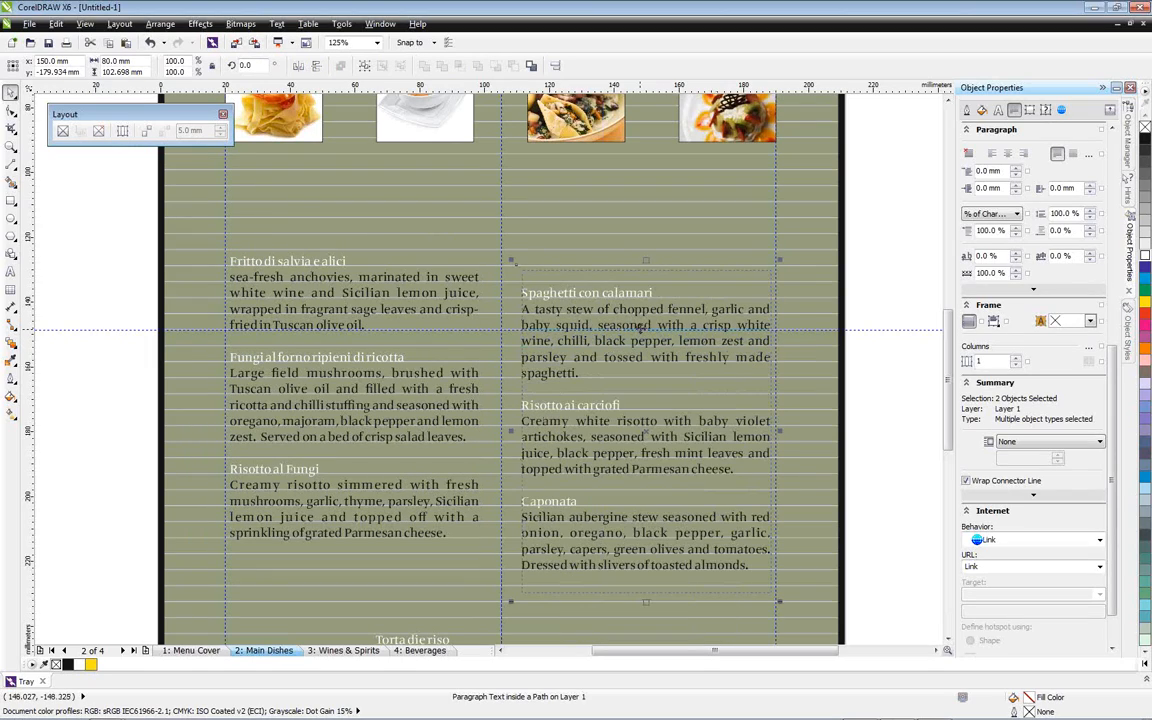
{"action": "left_click_drag", "start_coordinate": [637, 326], "coordinate": [633, 294]}
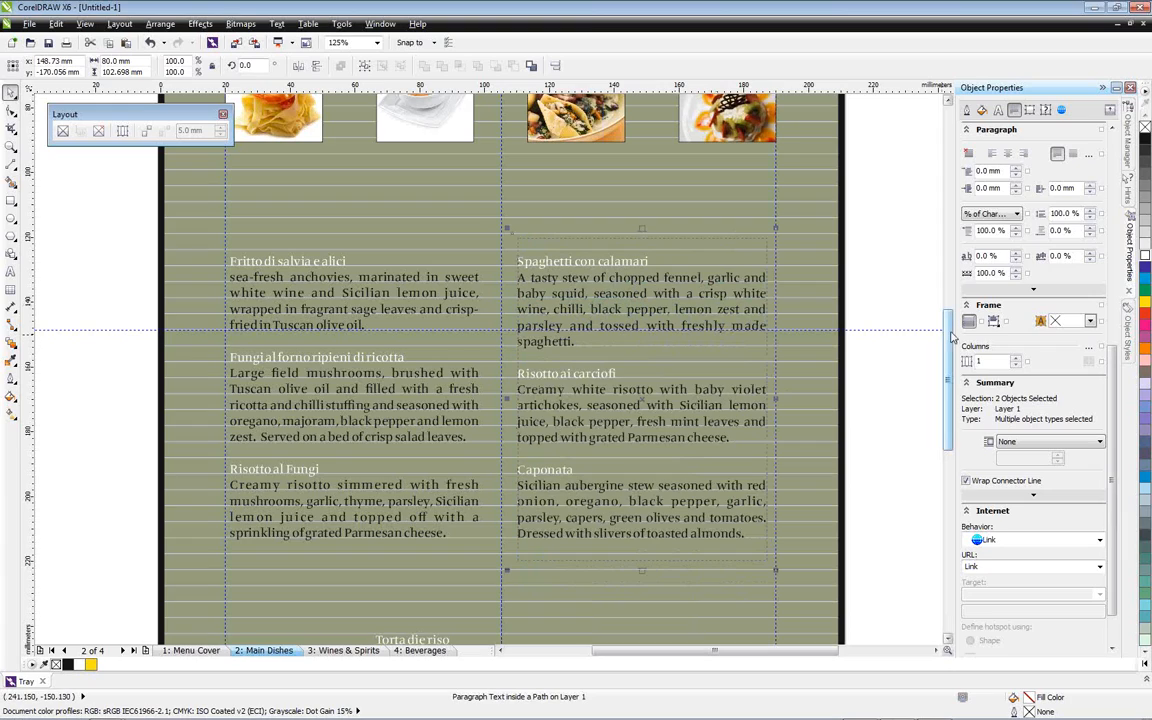
Align the desserts text frame to the baseline grid
{"action": "scroll", "coordinate": [951, 340], "scroll_direction": "up", "scroll_amount": 1}
{"action": "scroll", "coordinate": [951, 340], "scroll_direction": "down", "scroll_amount": 5}
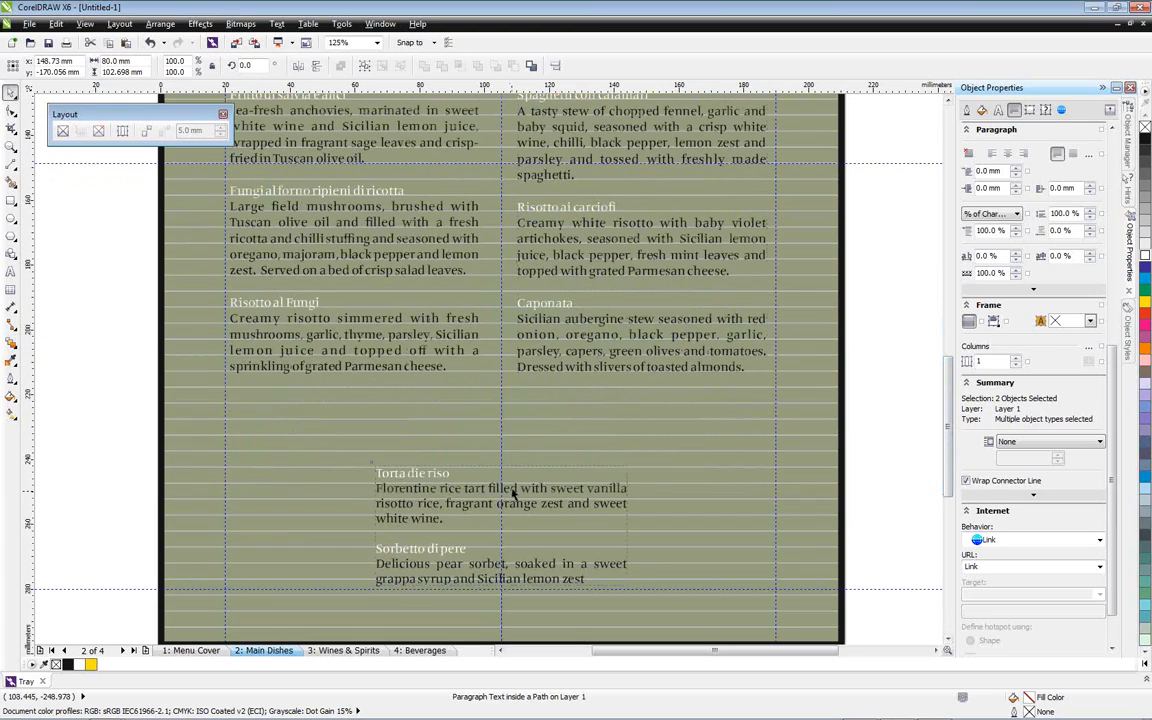
{"action": "right_click", "coordinate": [514, 490]}
{"action": "left_click", "coordinate": [595, 199]}
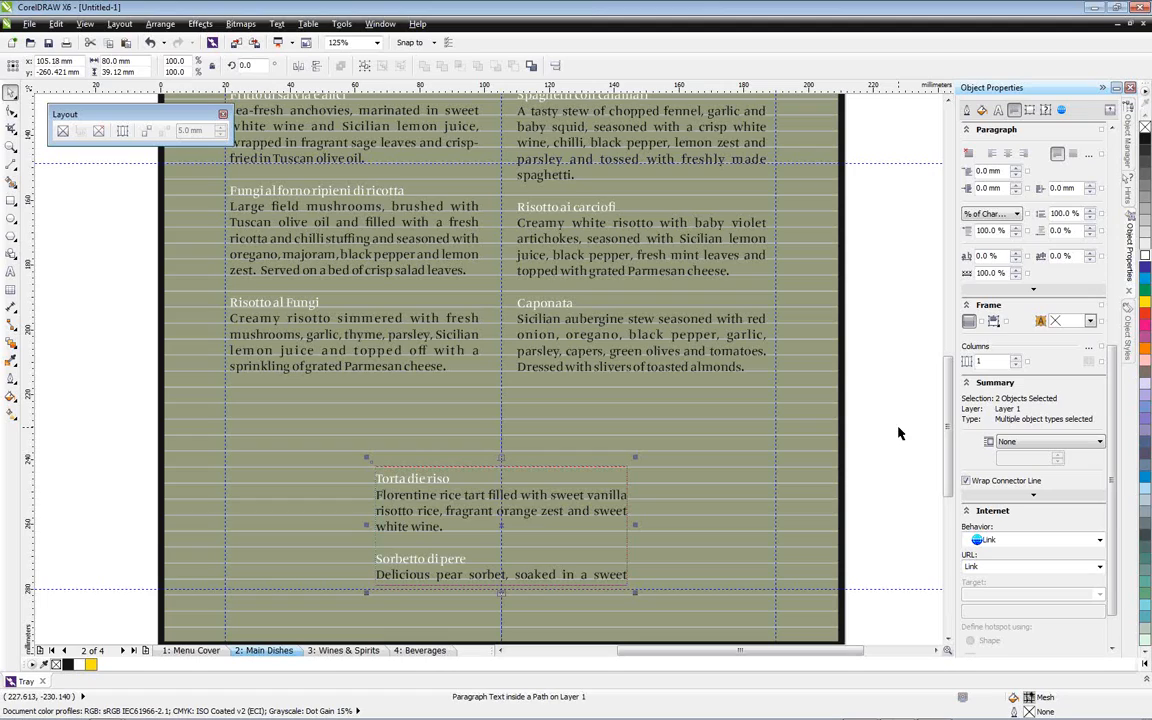
Look at the Wines & Spirits and Beverages pages and return to the Main Dishes page
{"action": "left_click", "coordinate": [342, 650]}
{"action": "left_click", "coordinate": [411, 652]}
{"action": "left_click", "coordinate": [285, 651]}
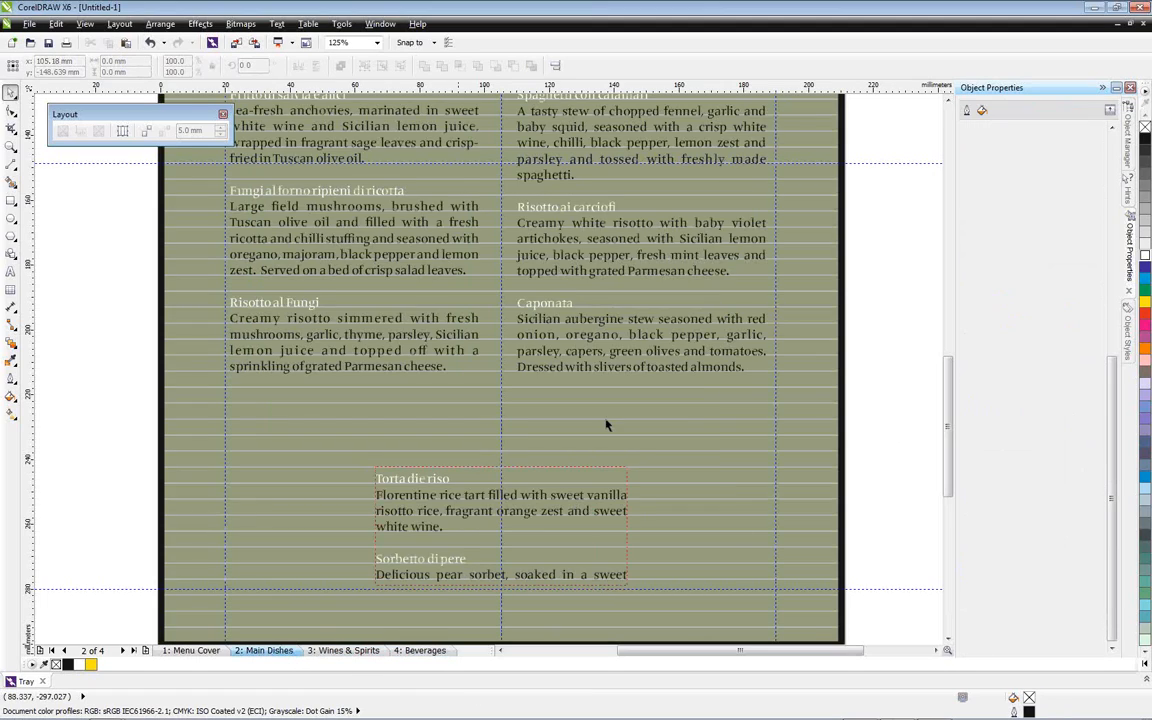
Hide the baseline grid
{"action": "left_click", "coordinate": [85, 23]}
{"action": "mouse_move", "coordinate": [197, 256]}
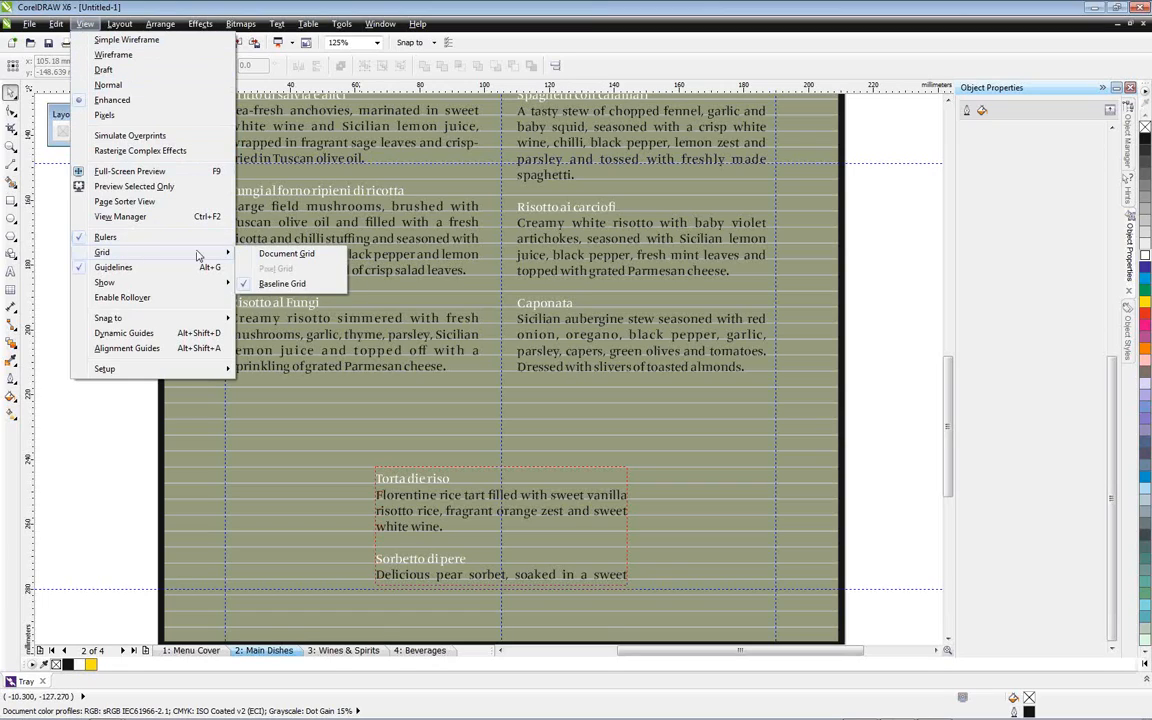
{"action": "left_click", "coordinate": [285, 283]}
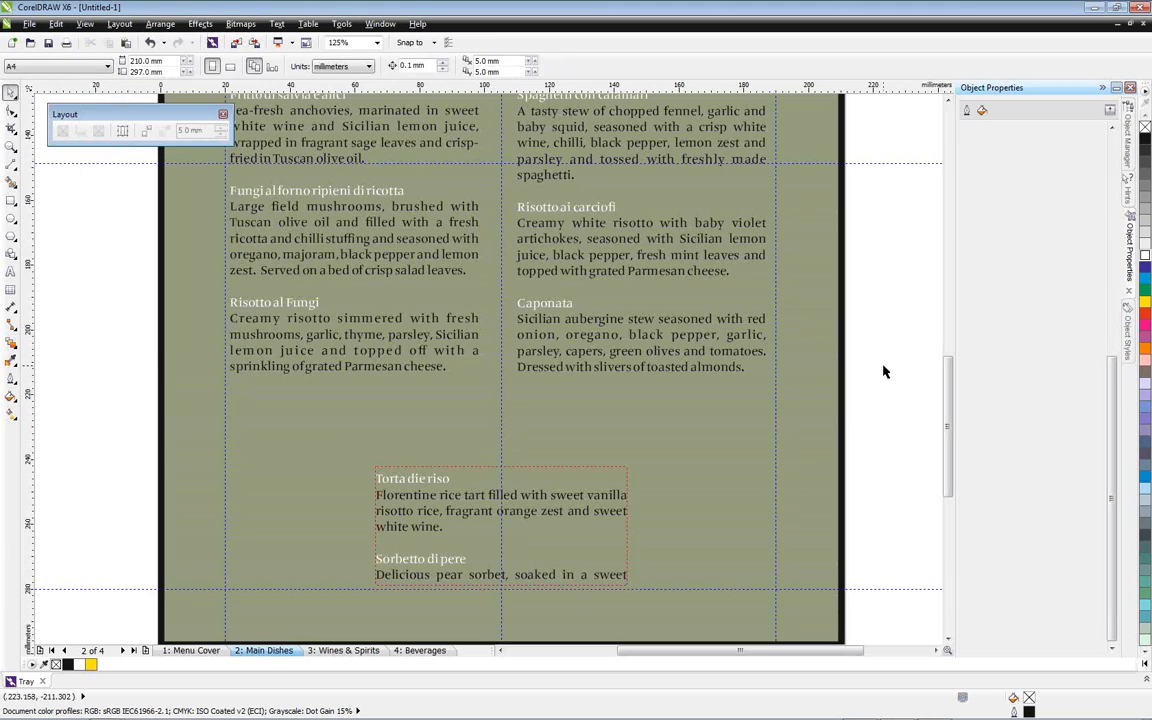
Turn on the alignment guides for the Main Dishes page
{"action": "scroll", "coordinate": [952, 376], "scroll_direction": "up", "scroll_amount": 2}
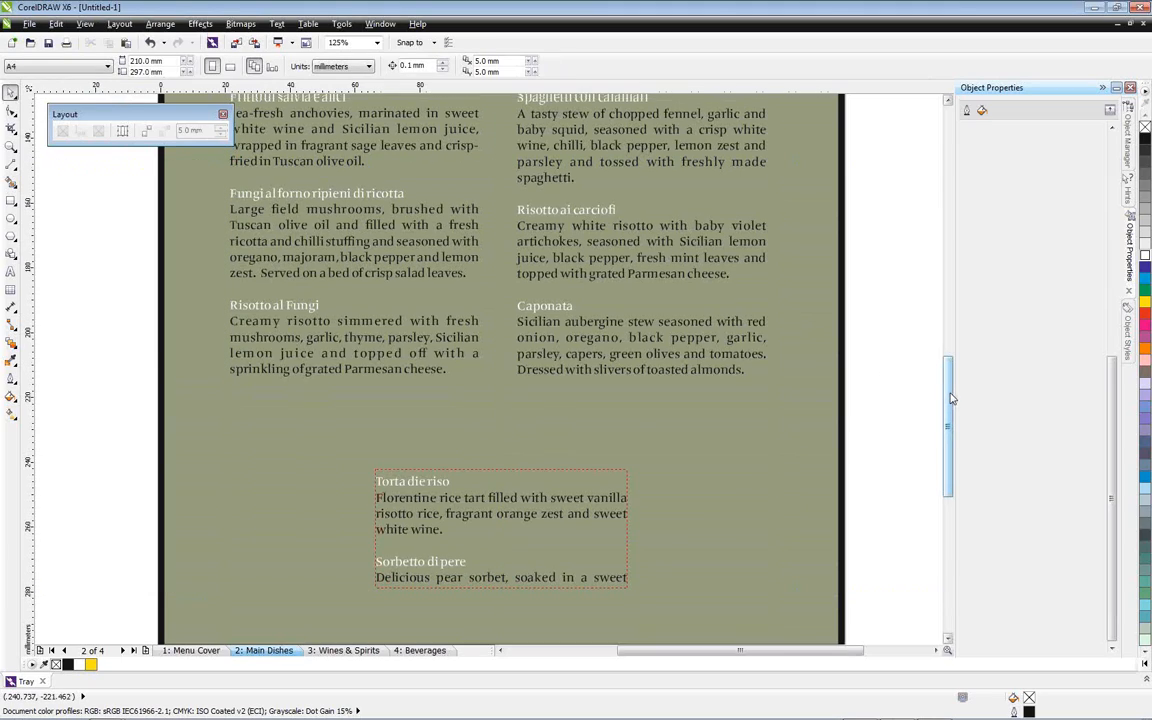
{"action": "scroll", "coordinate": [953, 374], "scroll_direction": "up", "scroll_amount": 3}
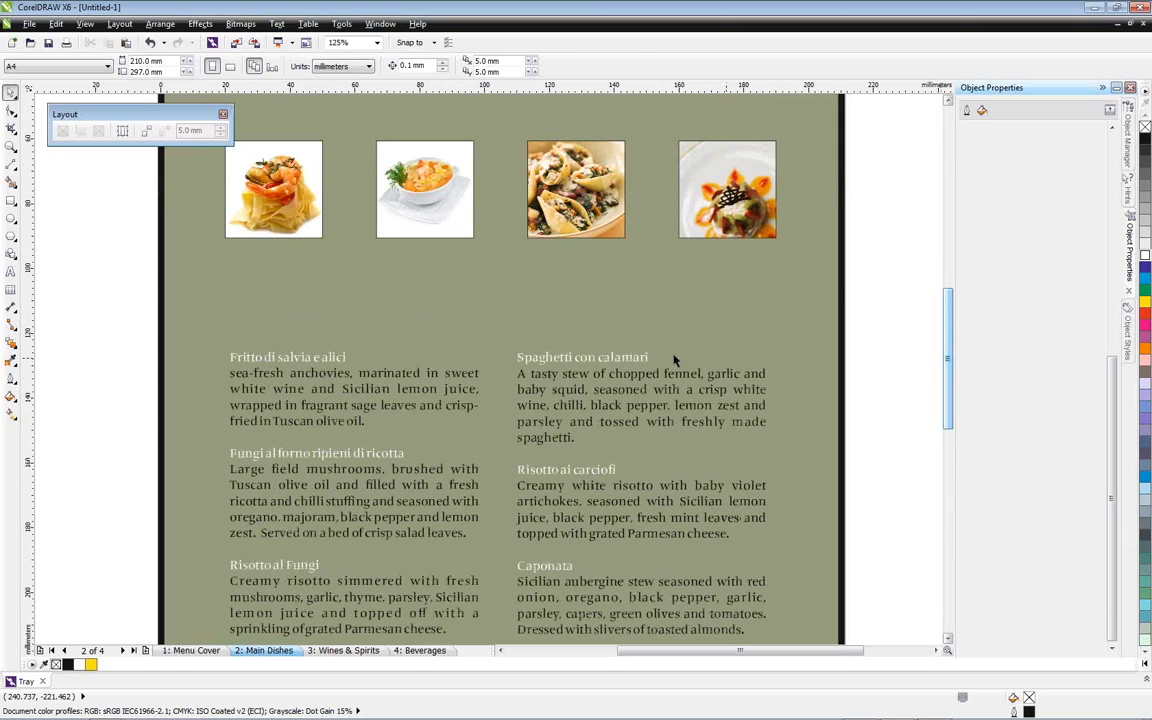
{"action": "left_click", "coordinate": [147, 132]}
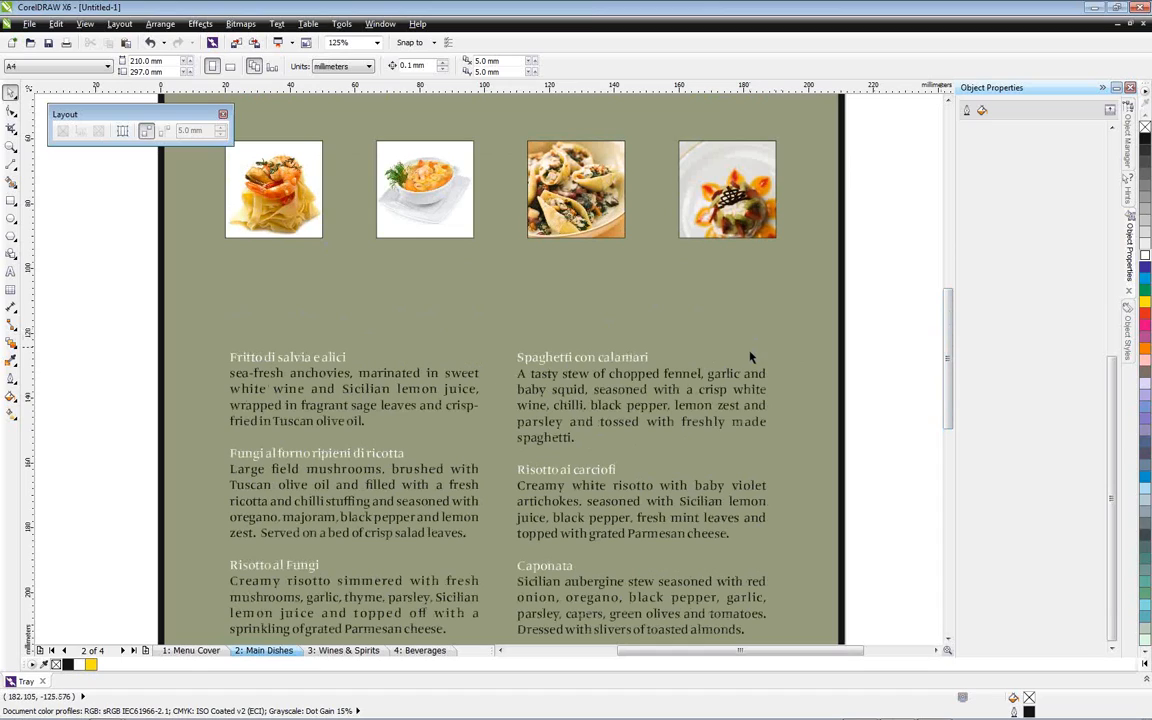
Move the mains text frame to about X 150 mm, Y -168.5 mm, and the starters frame level with it at about X 58 mm
{"action": "left_click", "coordinate": [716, 393]}
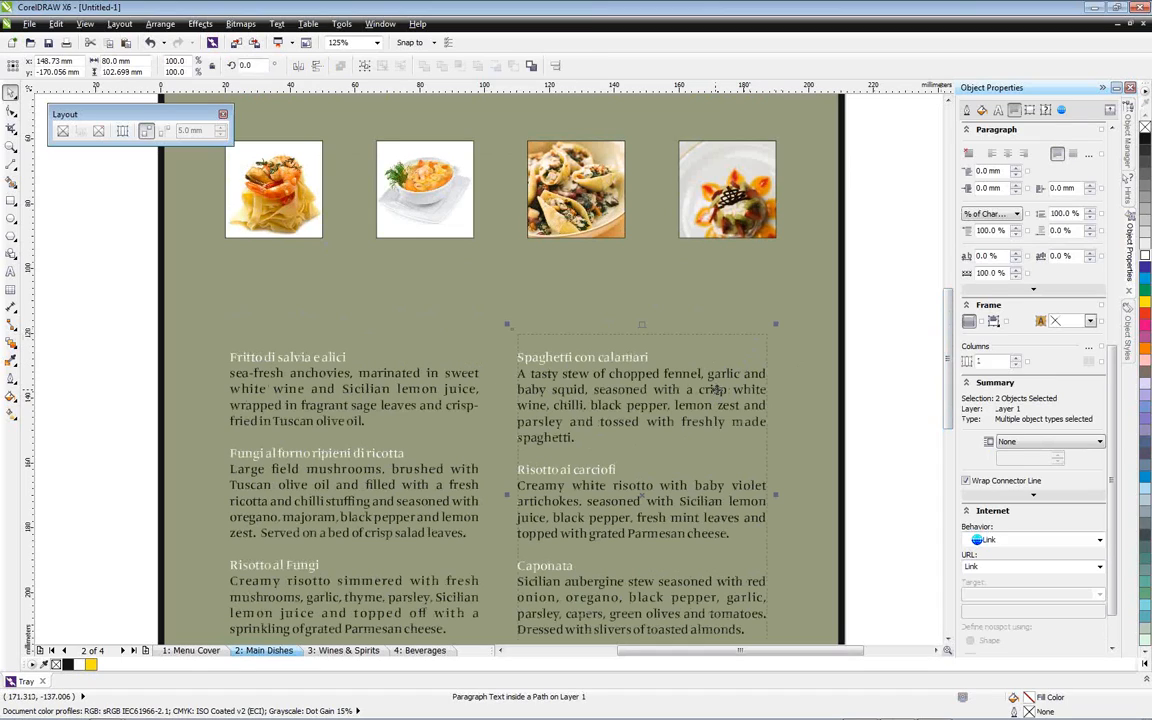
{"action": "left_click_drag", "start_coordinate": [728, 337], "coordinate": [721, 387]}
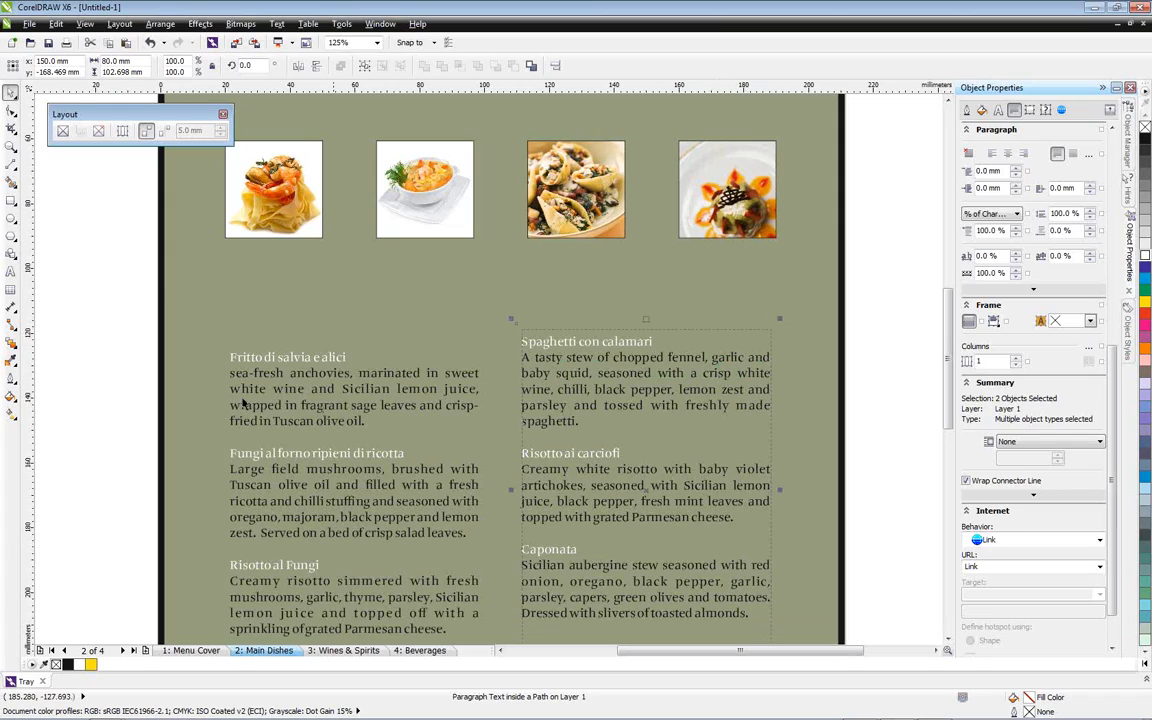
{"action": "left_click", "coordinate": [298, 358]}
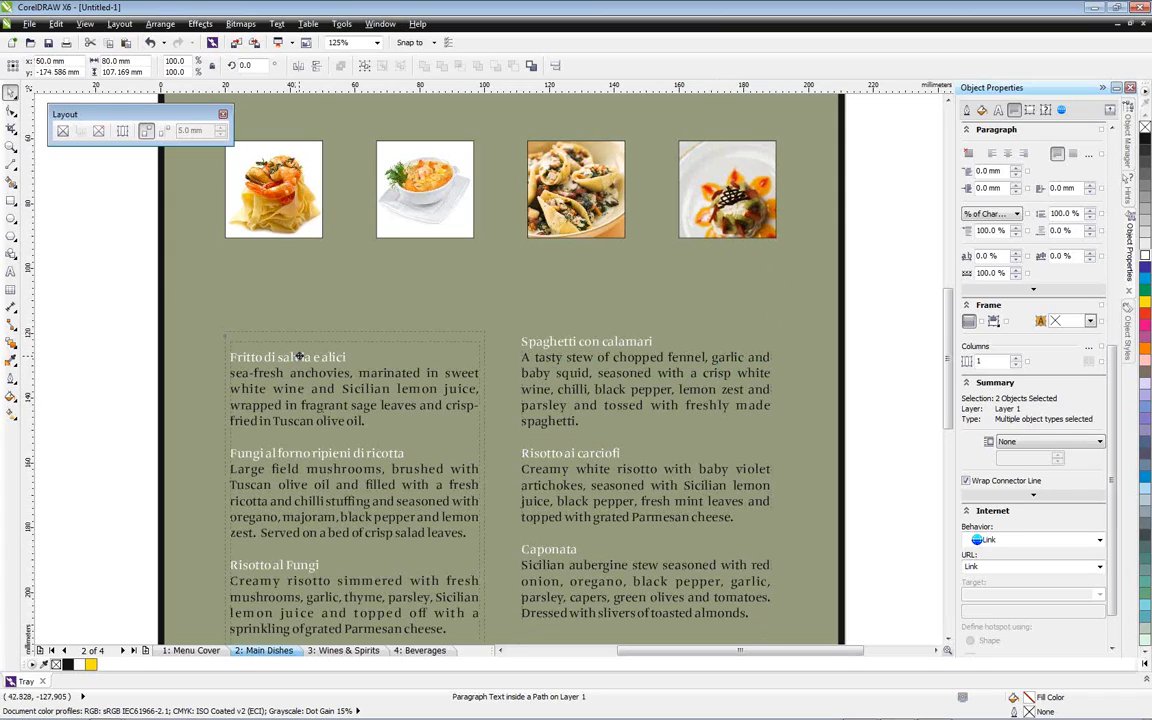
{"action": "left_click_drag", "start_coordinate": [296, 345], "coordinate": [321, 340]}
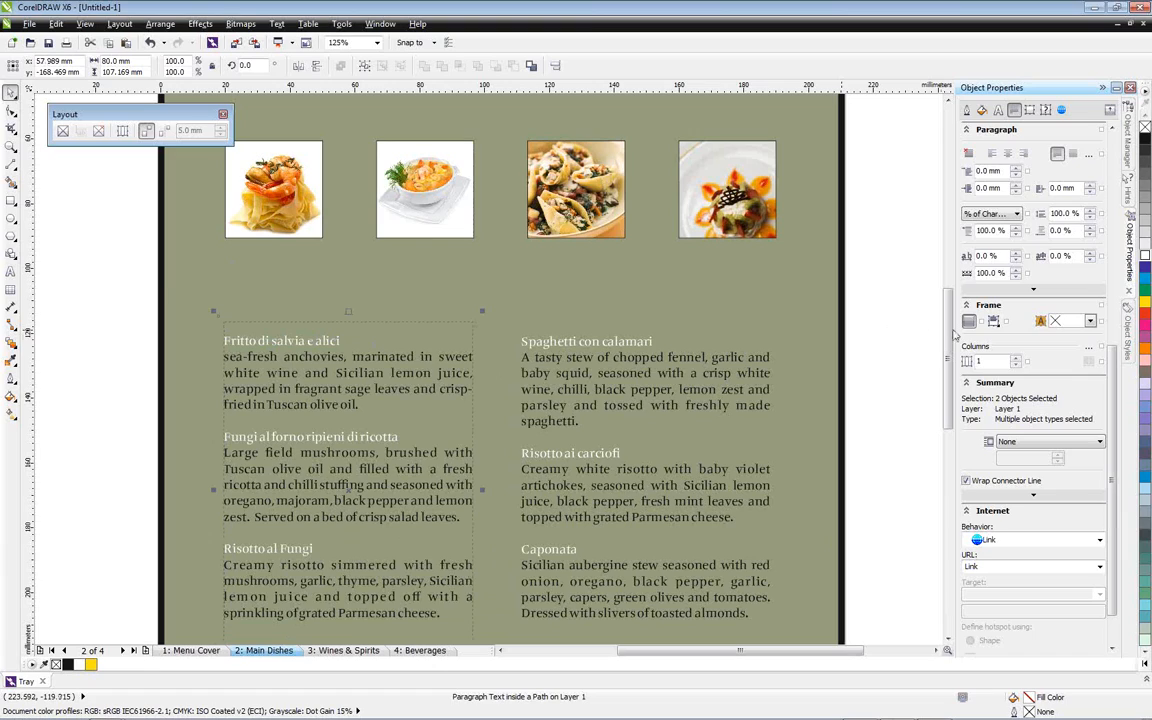
Lengthen the desserts text frame to about 47.7 mm high and move it to about X 110 mm, Y -258.9 mm
{"action": "left_click_drag", "start_coordinate": [947, 334], "coordinate": [936, 406]}
{"action": "left_click", "coordinate": [463, 476]}
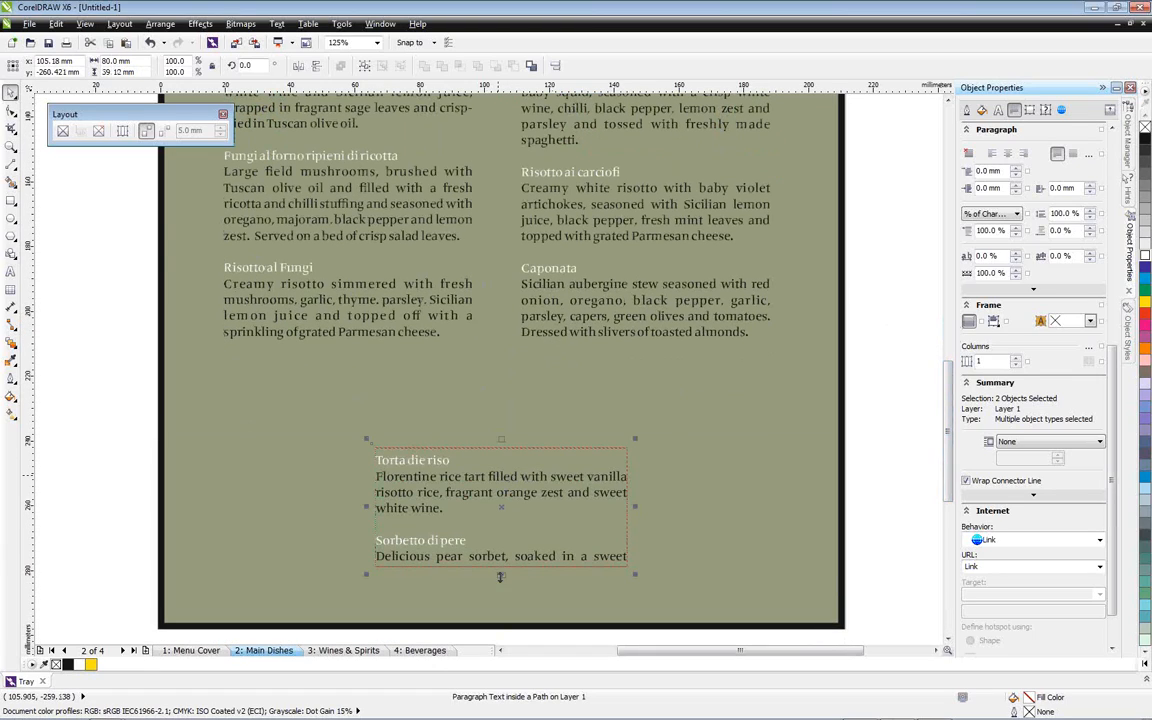
{"action": "left_click_drag", "start_coordinate": [502, 577], "coordinate": [502, 602]}
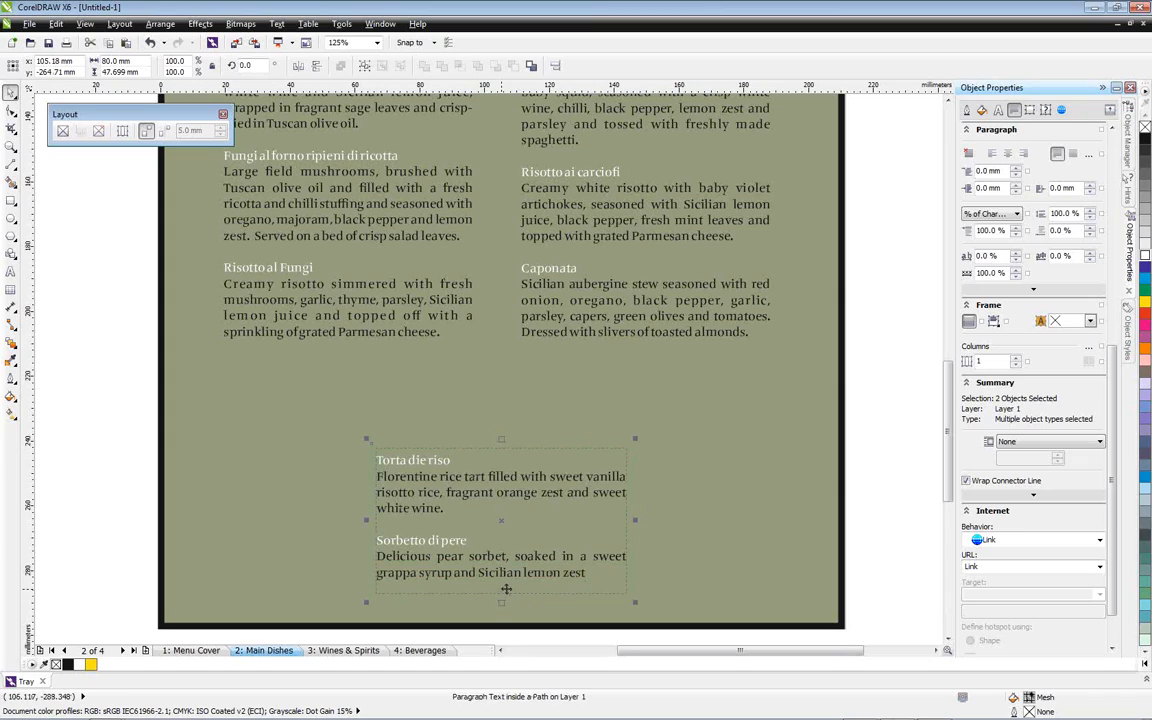
{"action": "mouse_move", "coordinate": [502, 519]}
{"action": "left_mouse_down"}
{"action": "mouse_move", "coordinate": [518, 502]}
{"action": "mouse_move", "coordinate": [468, 456]}
{"action": "mouse_move", "coordinate": [484, 458]}
{"action": "mouse_move", "coordinate": [514, 503]}
{"action": "left_mouse_up"}
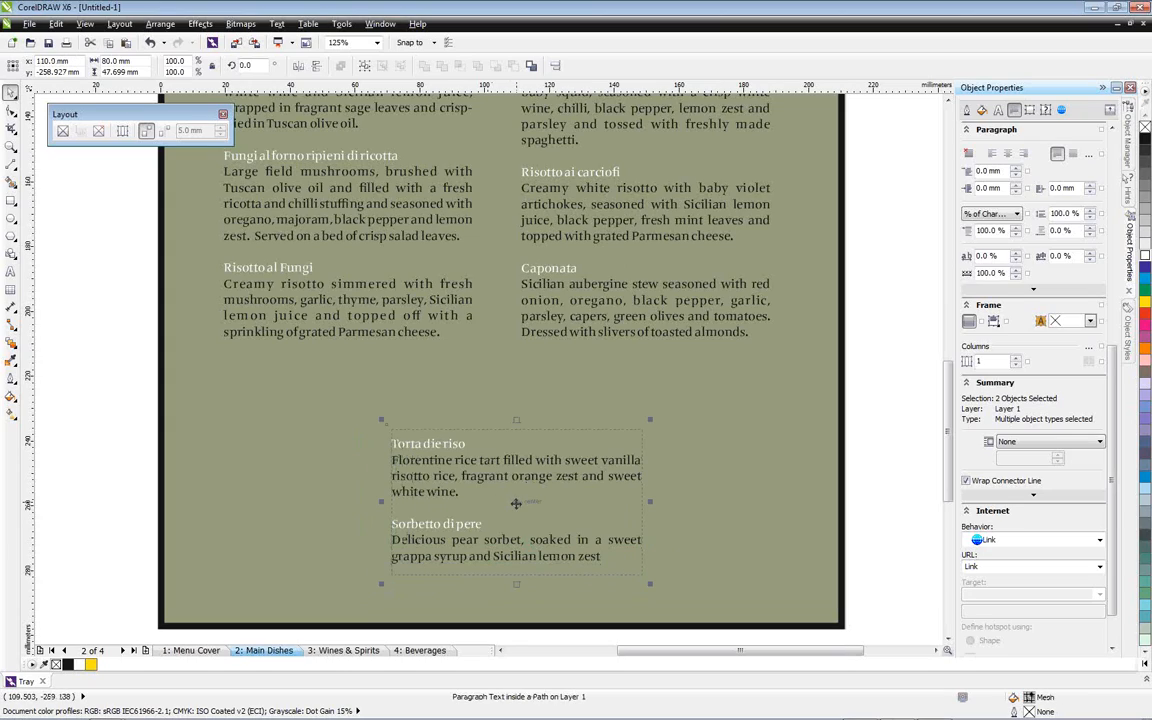
{"action": "left_click", "coordinate": [895, 488]}
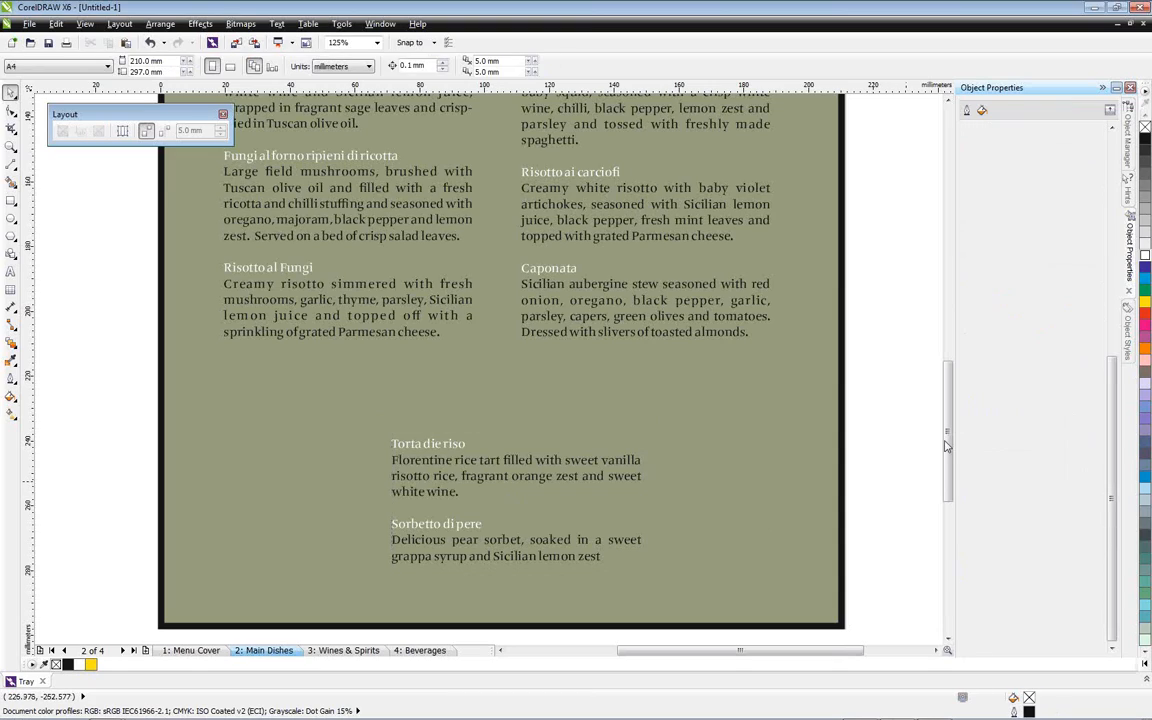
Add the artistic text "Starters" beside the page, just above the level of the starters text
{"action": "left_click_drag", "start_coordinate": [951, 429], "coordinate": [949, 378]}
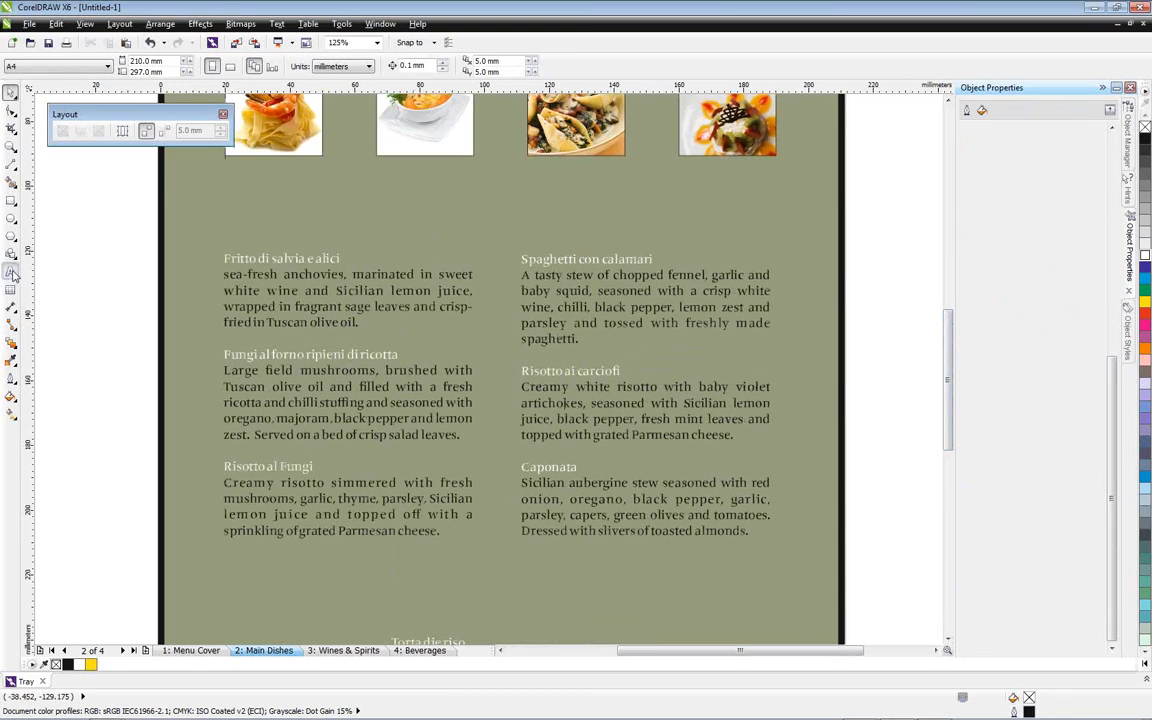
{"action": "left_click", "coordinate": [11, 271]}
{"action": "left_click", "coordinate": [86, 218]}
{"action": "type", "text": "Starters"}
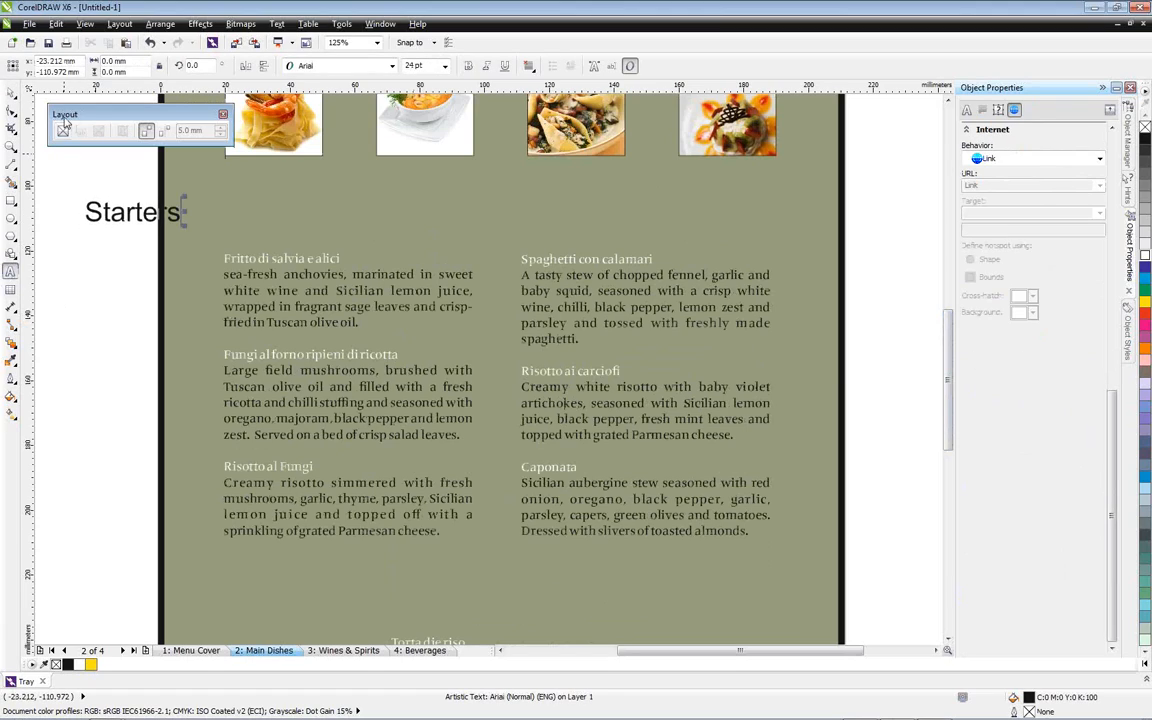
{"action": "left_click", "coordinate": [10, 92]}
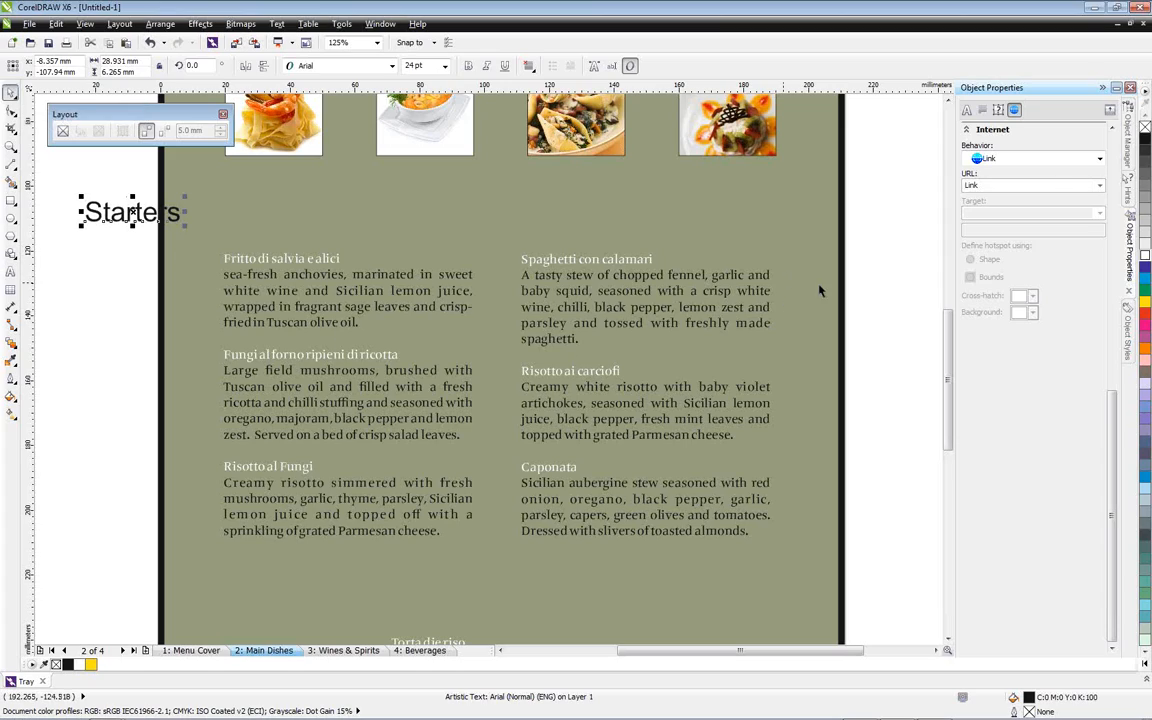
{"action": "left_click", "coordinate": [1128, 350]}
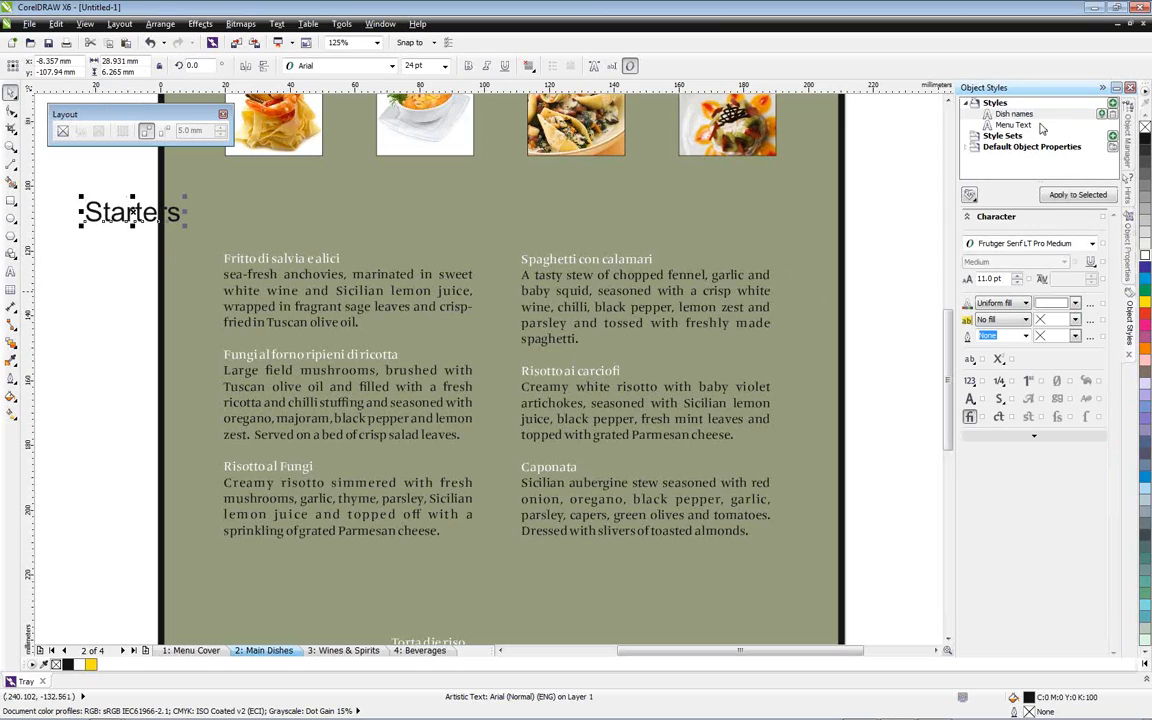
{"action": "right_click", "coordinate": [999, 104]}
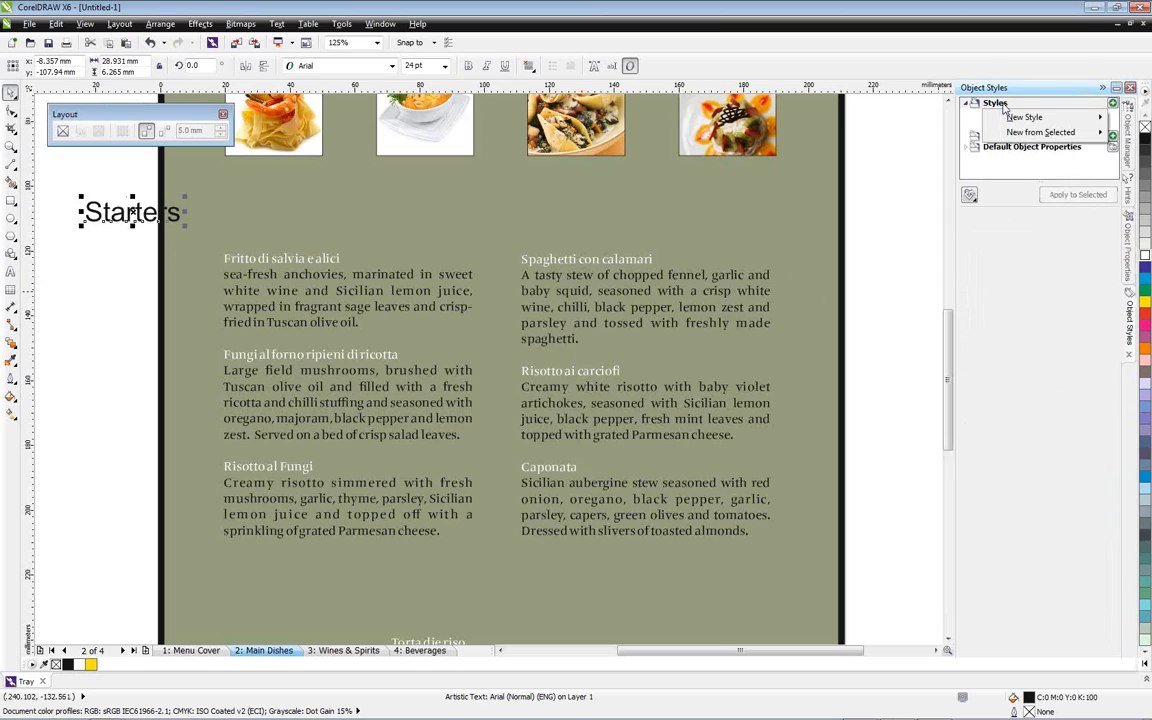
{"action": "left_click", "coordinate": [912, 145]}
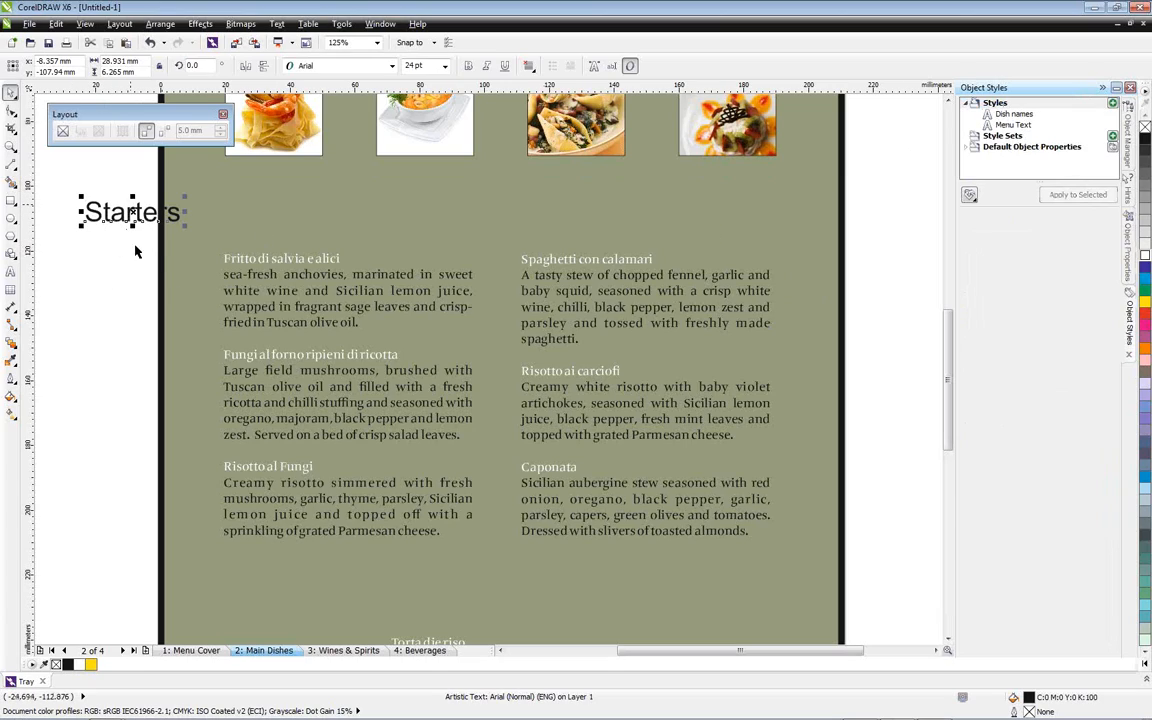
Format the Starters heading in white Zapfino Extra LTX Pro and place it directly above the starters column
{"action": "left_click", "coordinate": [1131, 268]}
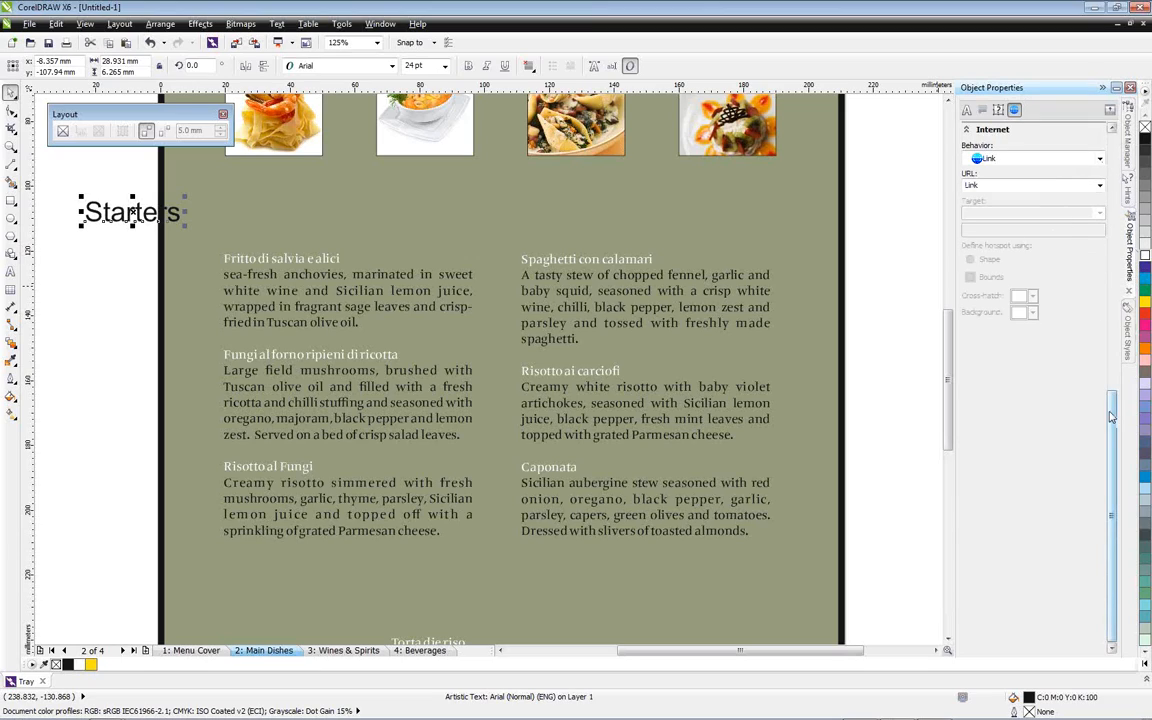
{"action": "left_click_drag", "start_coordinate": [1111, 416], "coordinate": [1121, 160]}
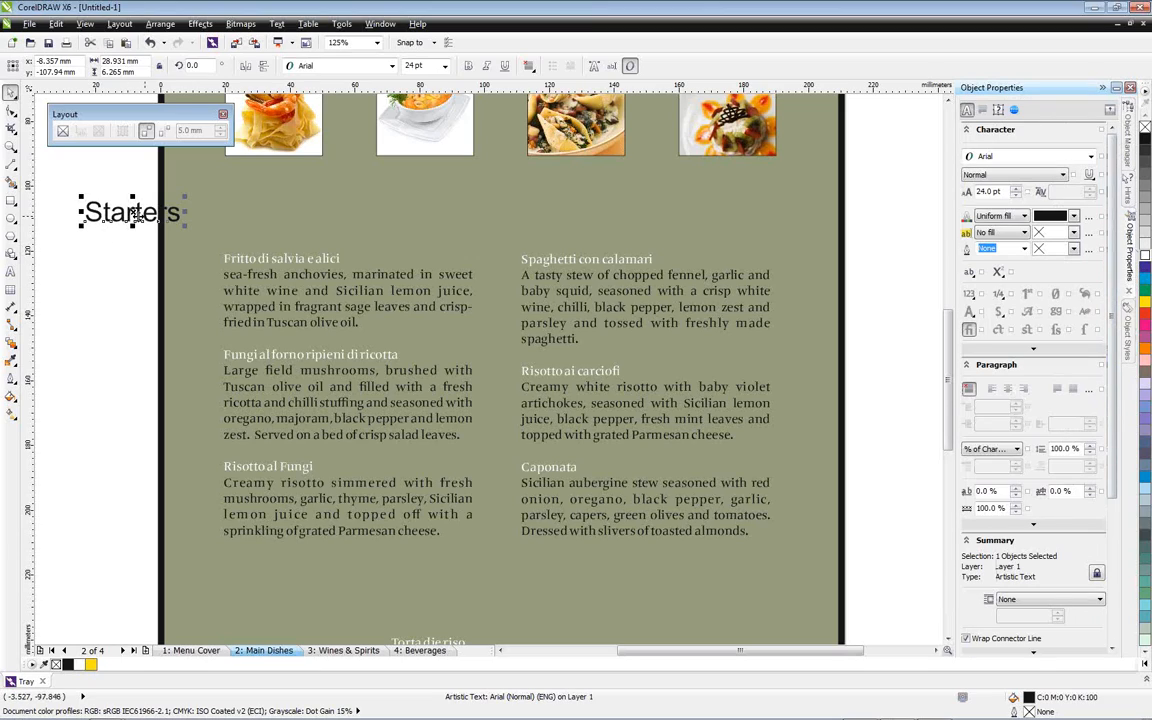
{"action": "left_click", "coordinate": [1074, 217]}
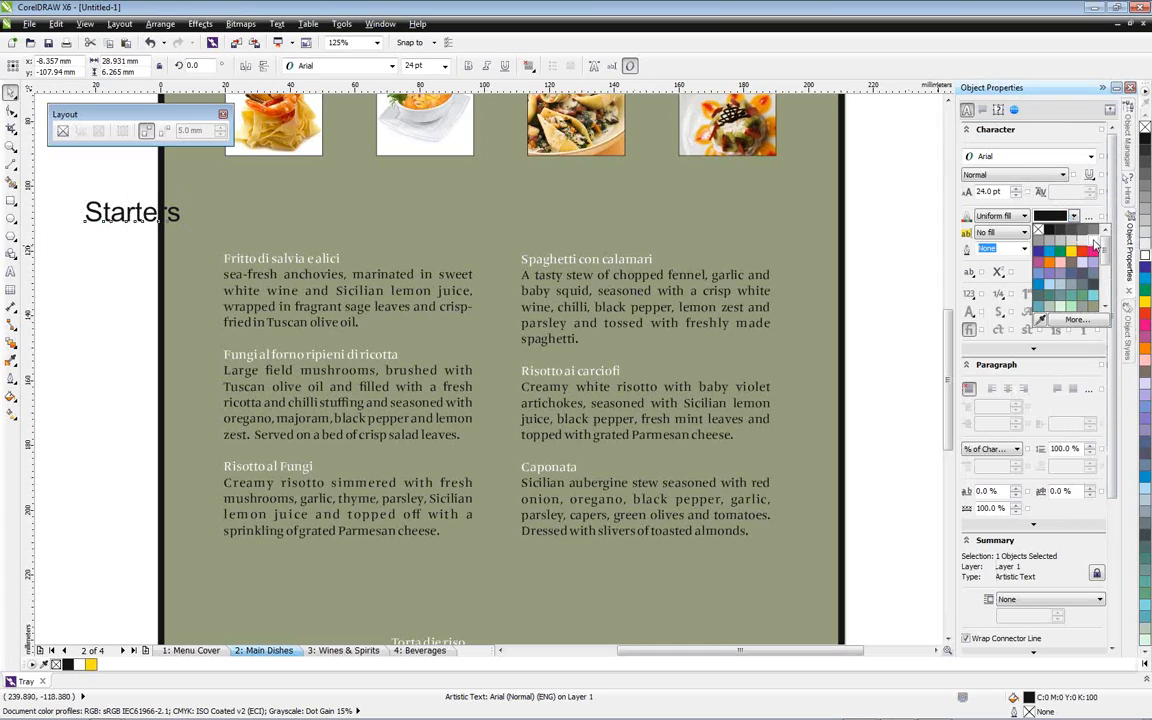
{"action": "left_click", "coordinate": [1088, 238]}
{"action": "left_click", "coordinate": [1090, 158]}
{"action": "left_click", "coordinate": [1068, 205]}
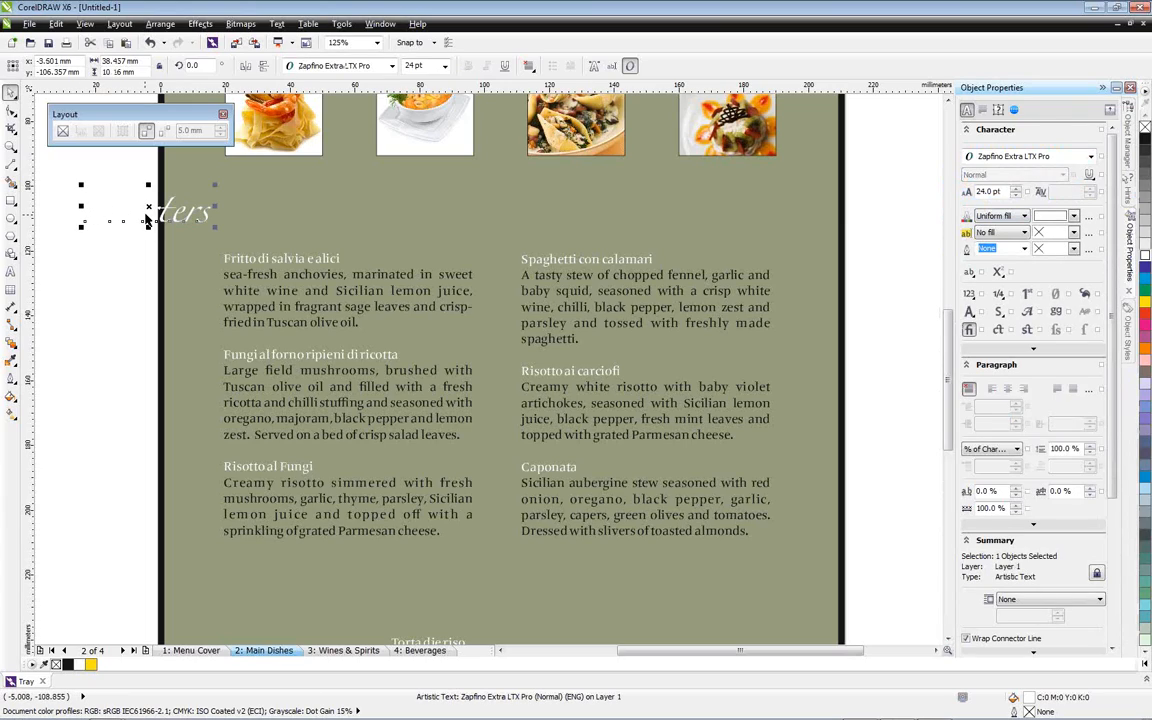
{"action": "left_click_drag", "start_coordinate": [145, 220], "coordinate": [282, 230]}
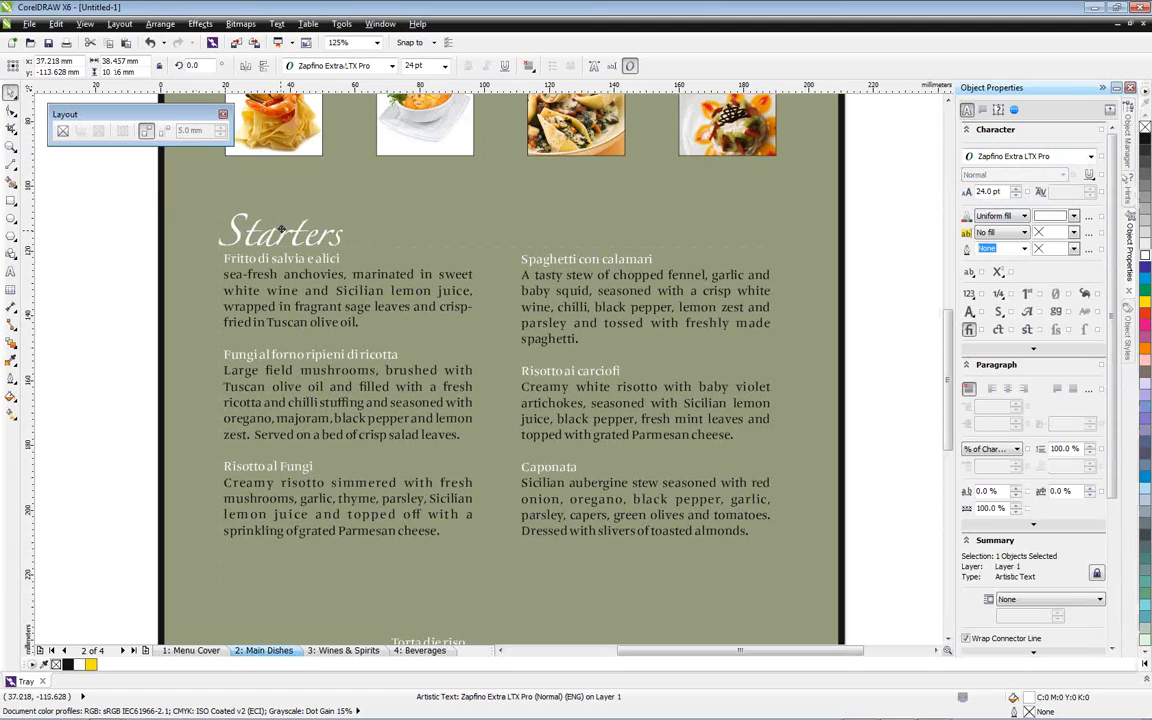
Apply the Small Caps OpenType variant to the Starters heading and set its size to 18 pt
{"action": "left_click", "coordinate": [234, 231]}
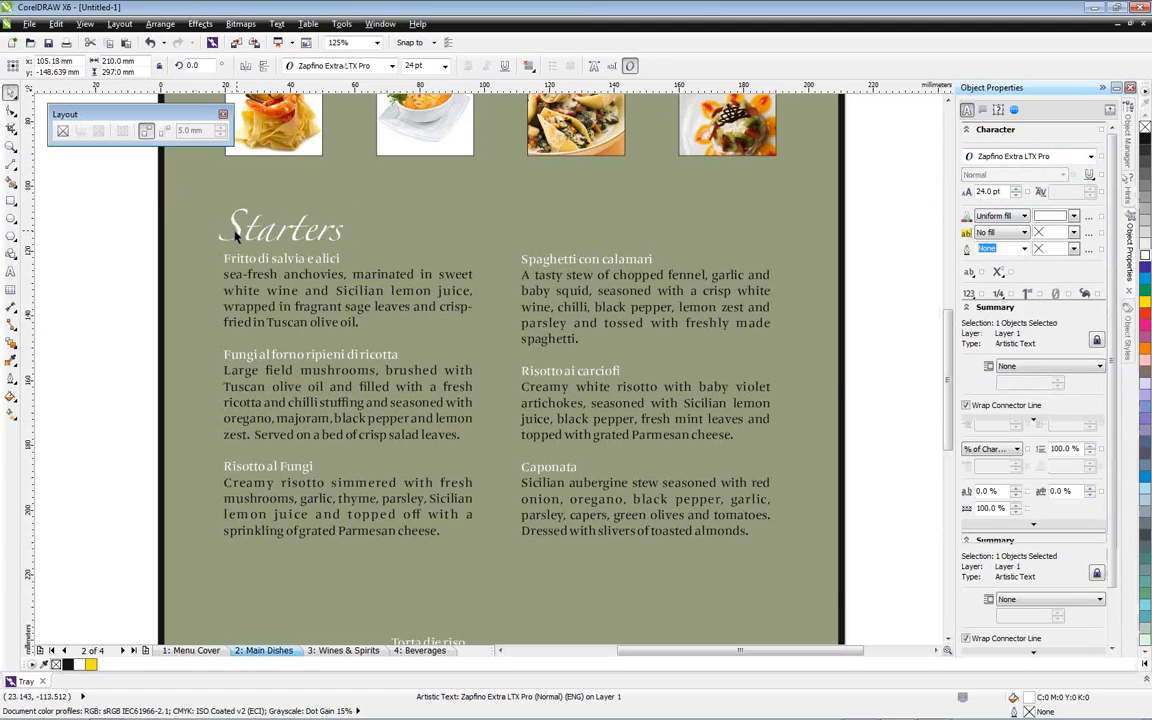
{"action": "double_click", "coordinate": [236, 230]}
{"action": "left_click_drag", "start_coordinate": [240, 230], "coordinate": [360, 234]}
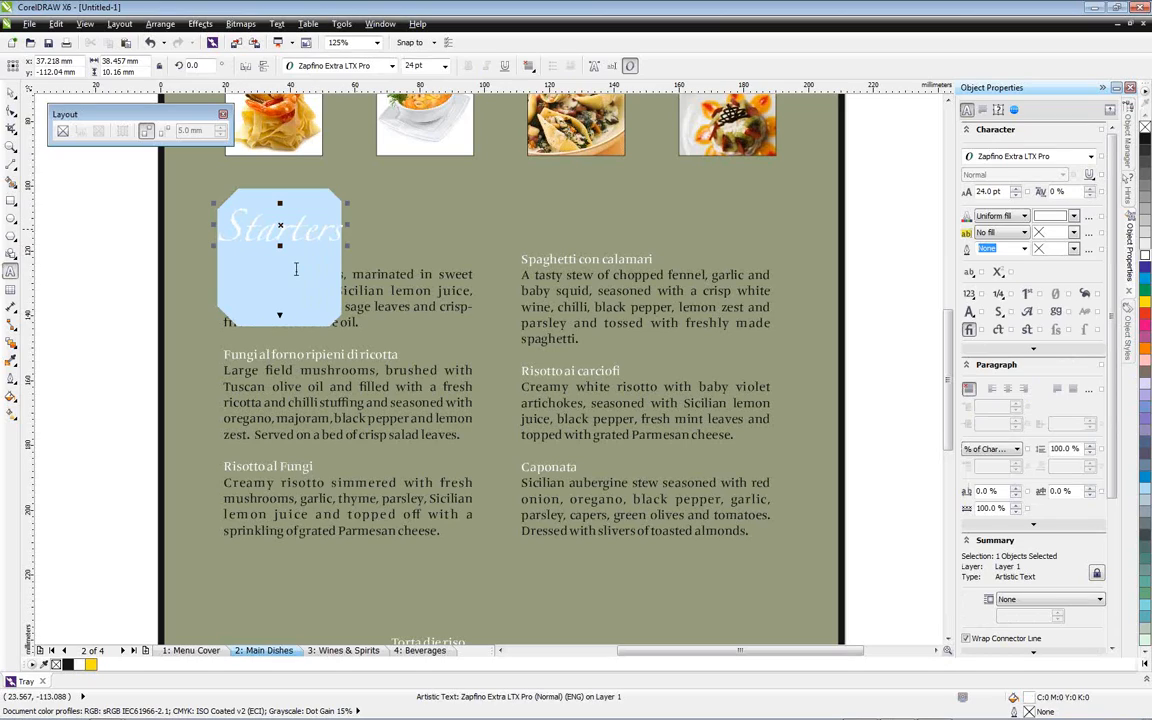
{"action": "left_click", "coordinate": [281, 318]}
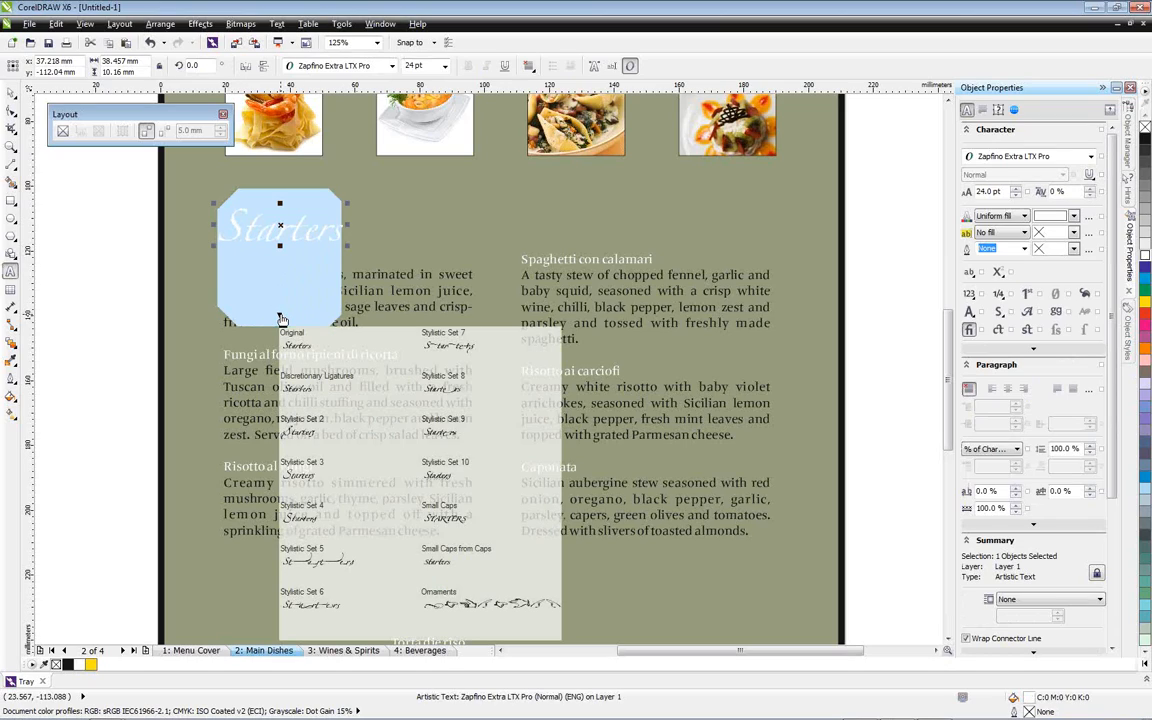
{"action": "left_click", "coordinate": [446, 515]}
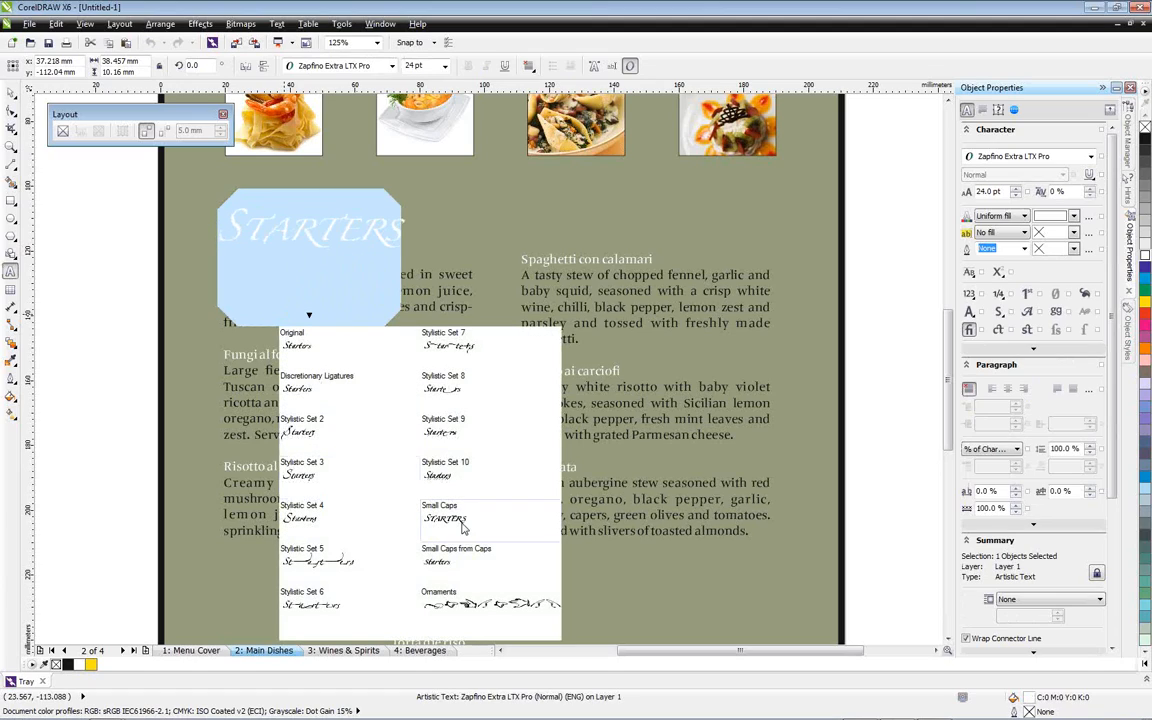
{"action": "left_click", "coordinate": [10, 91]}
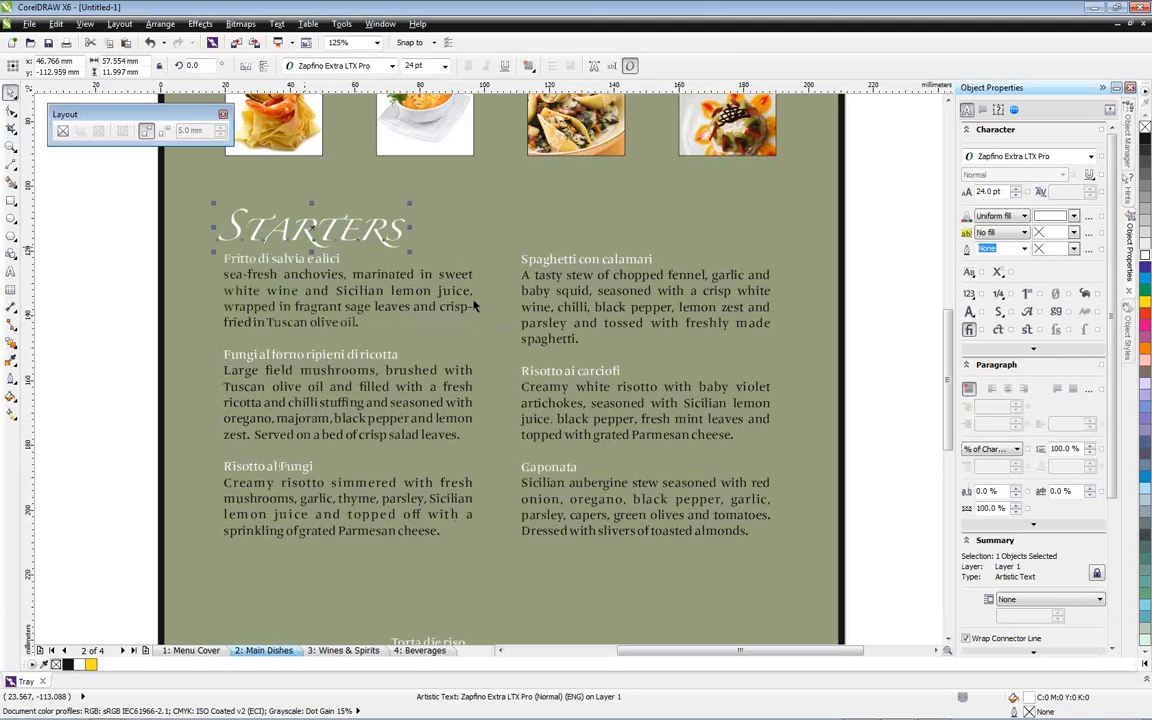
{"action": "left_click", "coordinate": [1016, 195]}
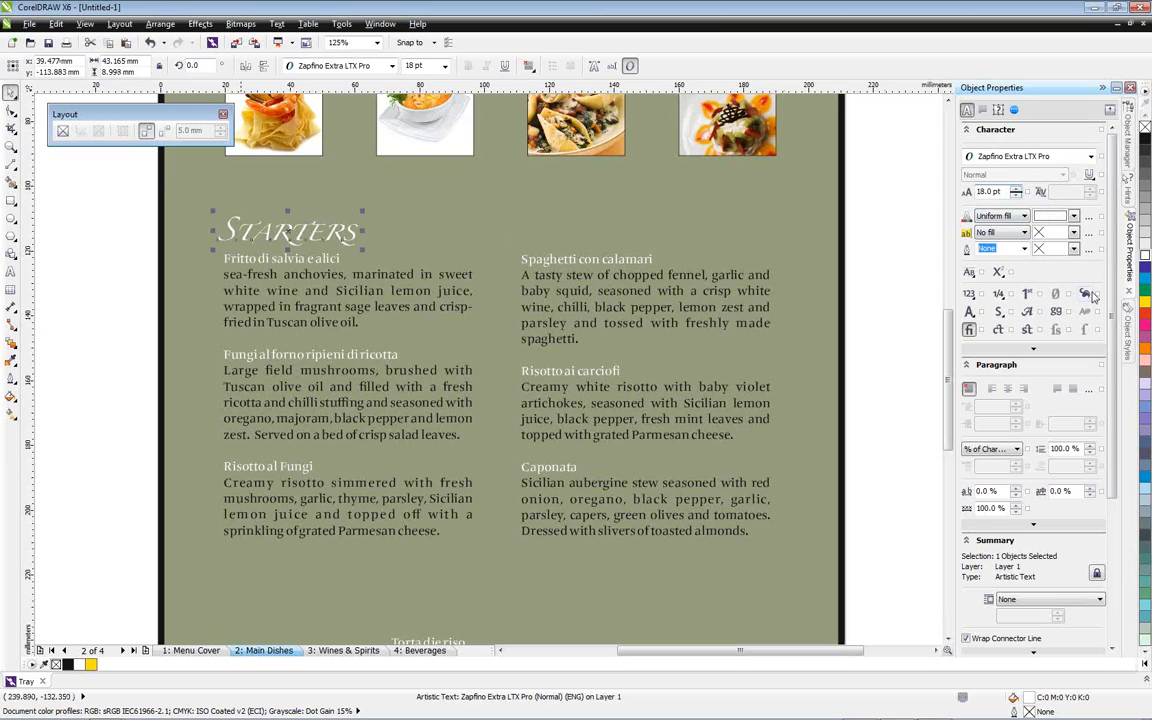
Create a new character style named "Headers" from the formatted Starters heading
{"action": "left_click", "coordinate": [1130, 352]}
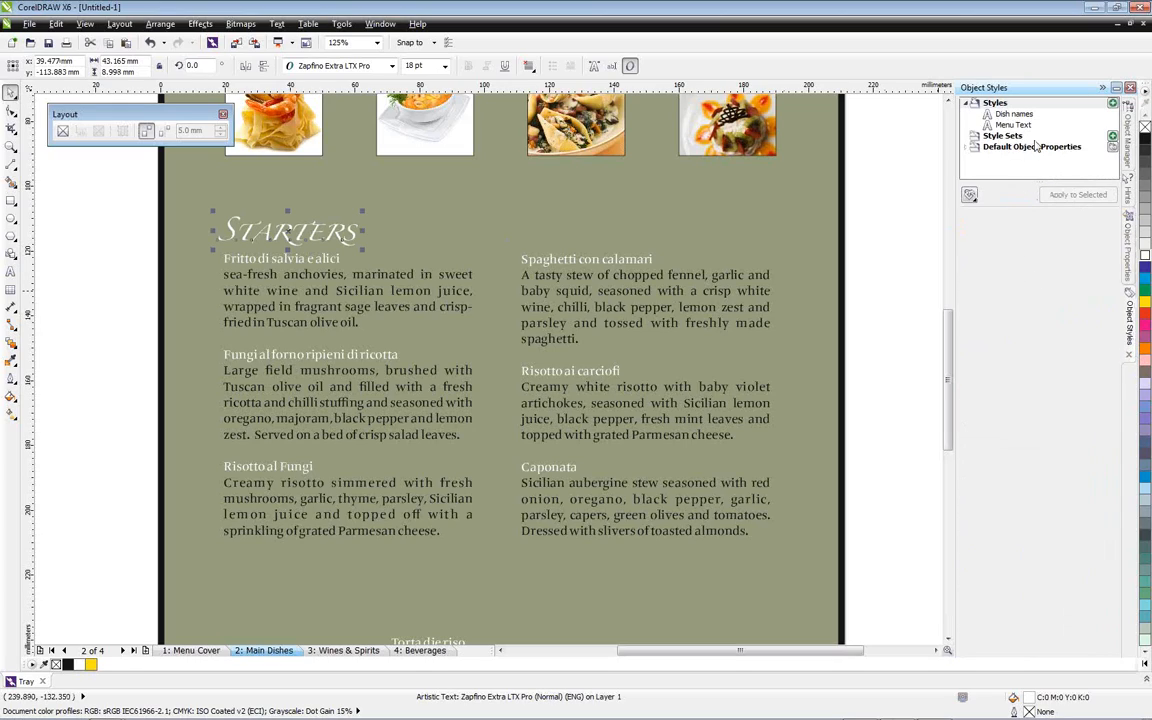
{"action": "right_click", "coordinate": [998, 103]}
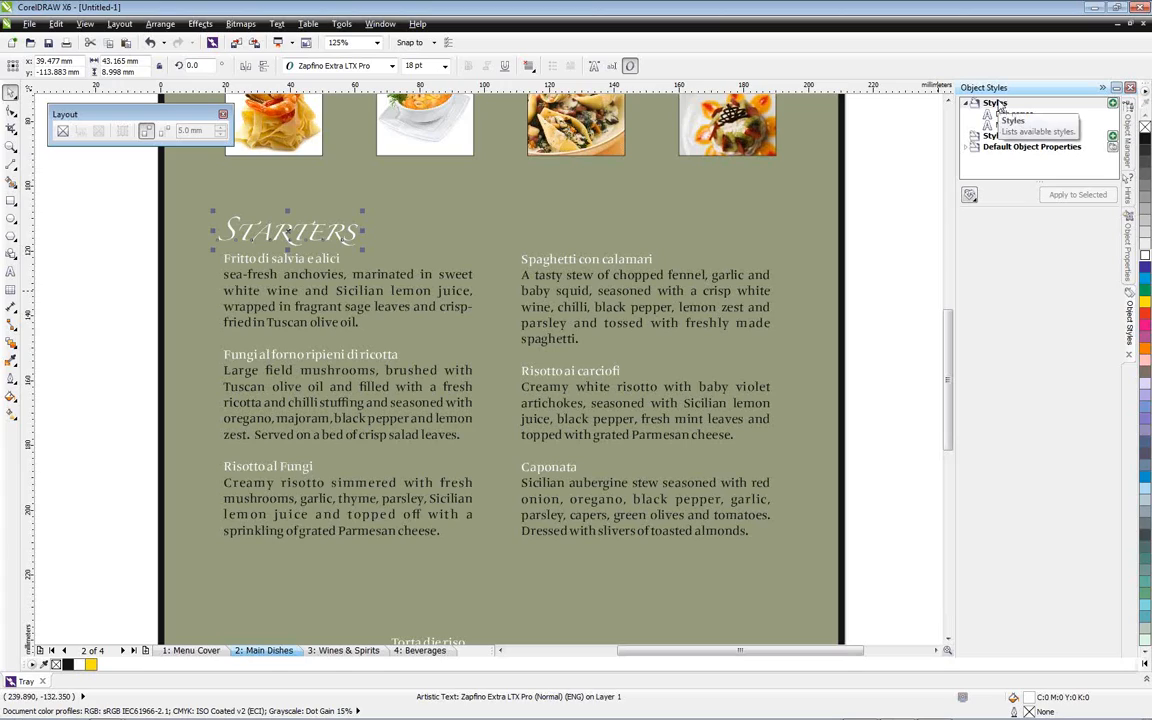
{"action": "mouse_move", "coordinate": [1015, 135]}
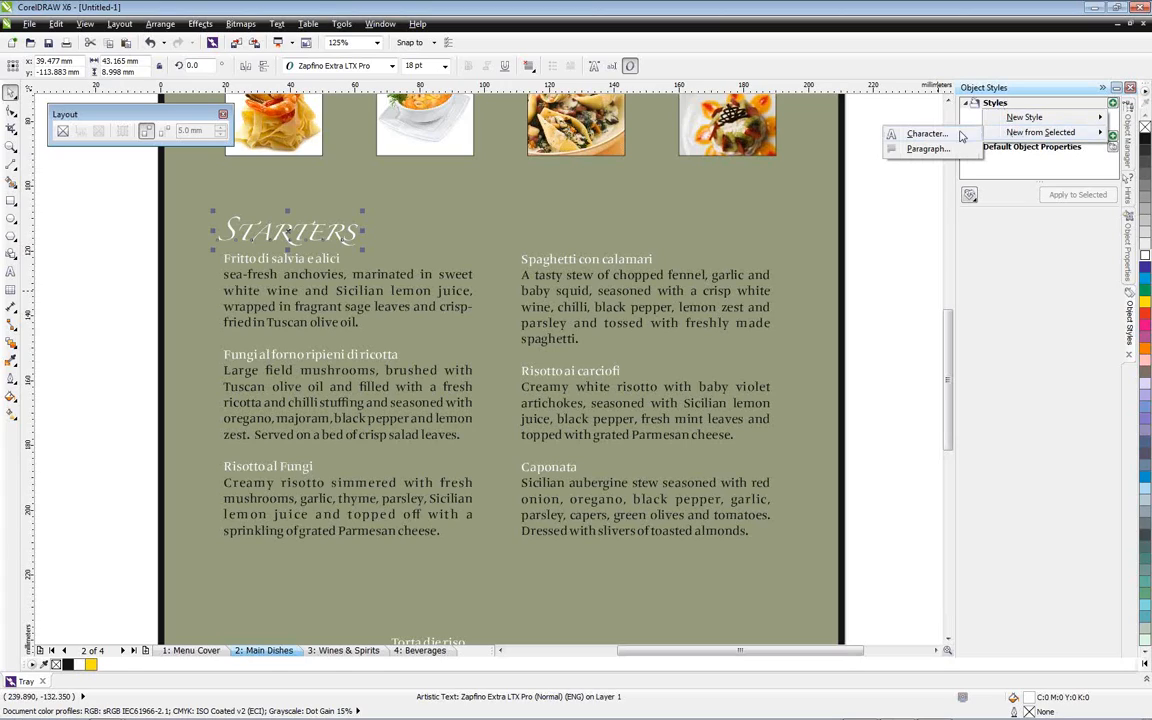
{"action": "left_click", "coordinate": [928, 134]}
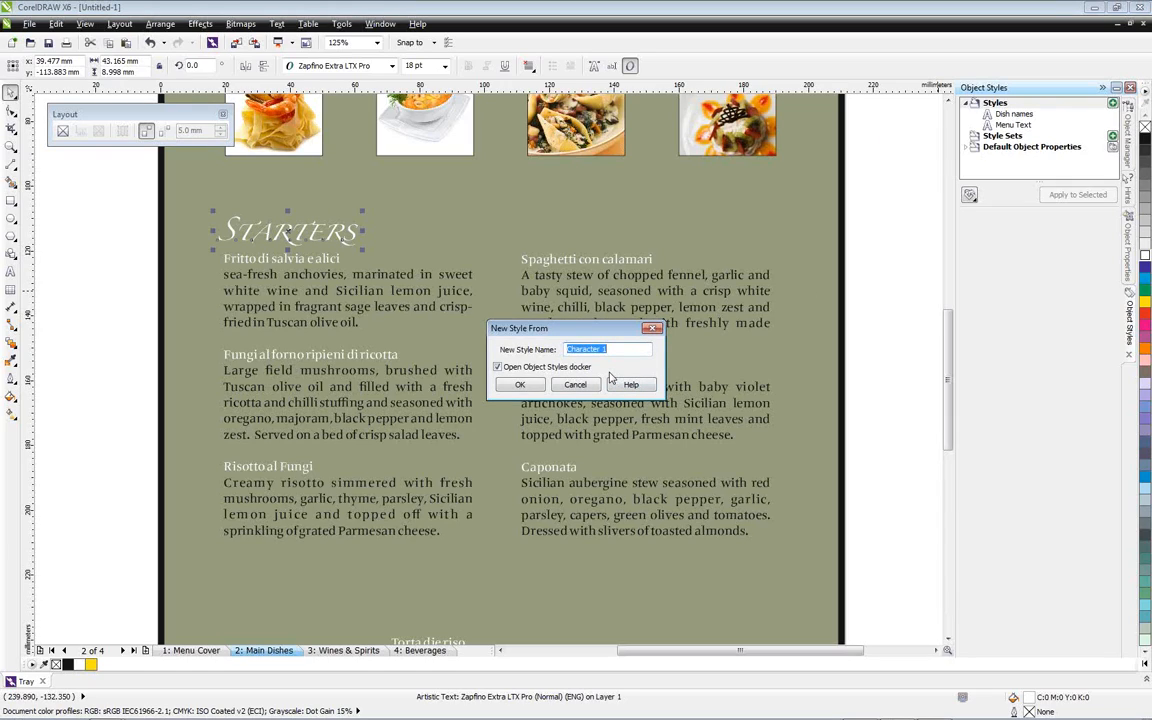
{"action": "type", "text": "Headers"}
{"action": "key", "text": "Return"}
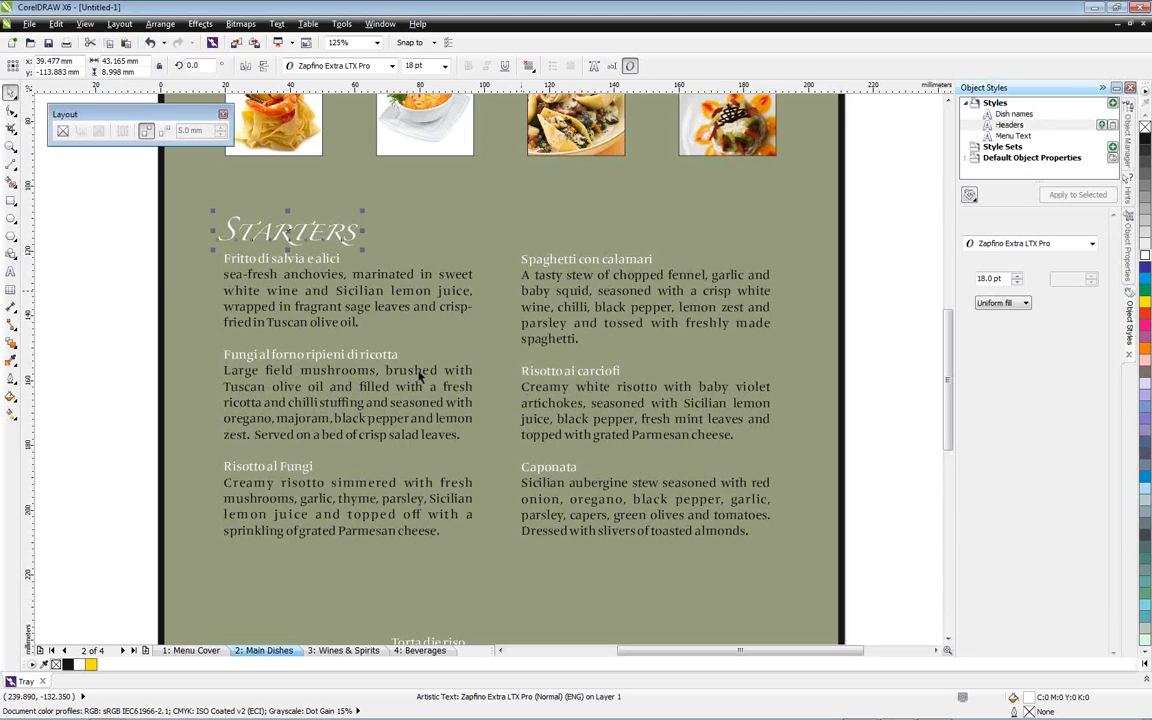
Add the artistic text "Mains" above the mains column
{"action": "left_click", "coordinate": [10, 271]}
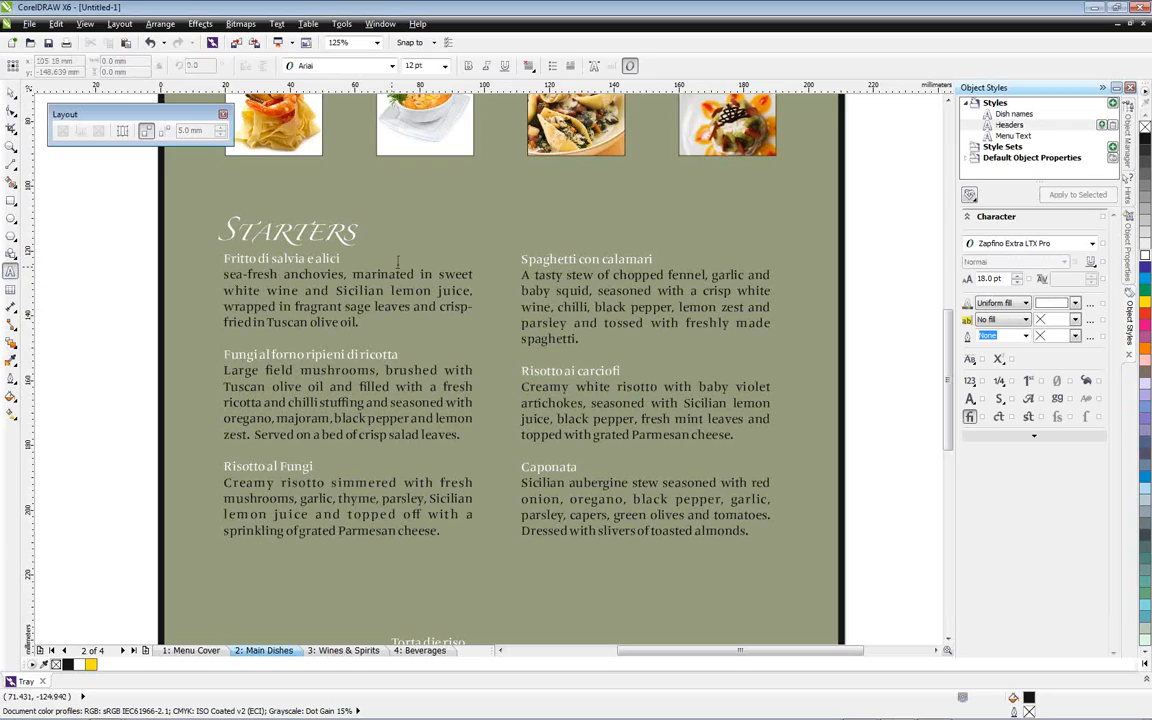
{"action": "left_click", "coordinate": [496, 227]}
{"action": "type", "text": "Mains"}
{"action": "left_click", "coordinate": [11, 91]}
{"action": "left_click", "coordinate": [12, 91]}
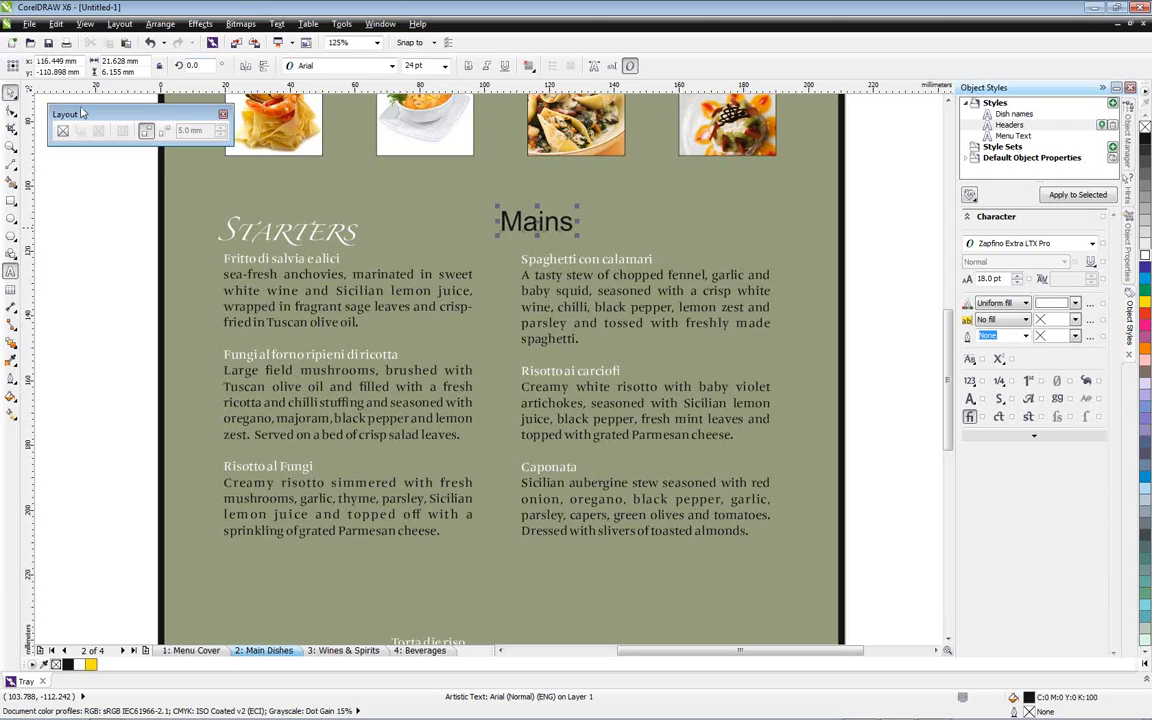
Apply the Headers style to the Mains heading and place it directly above the mains column, level with the Starters heading
{"action": "left_click", "coordinate": [1077, 194]}
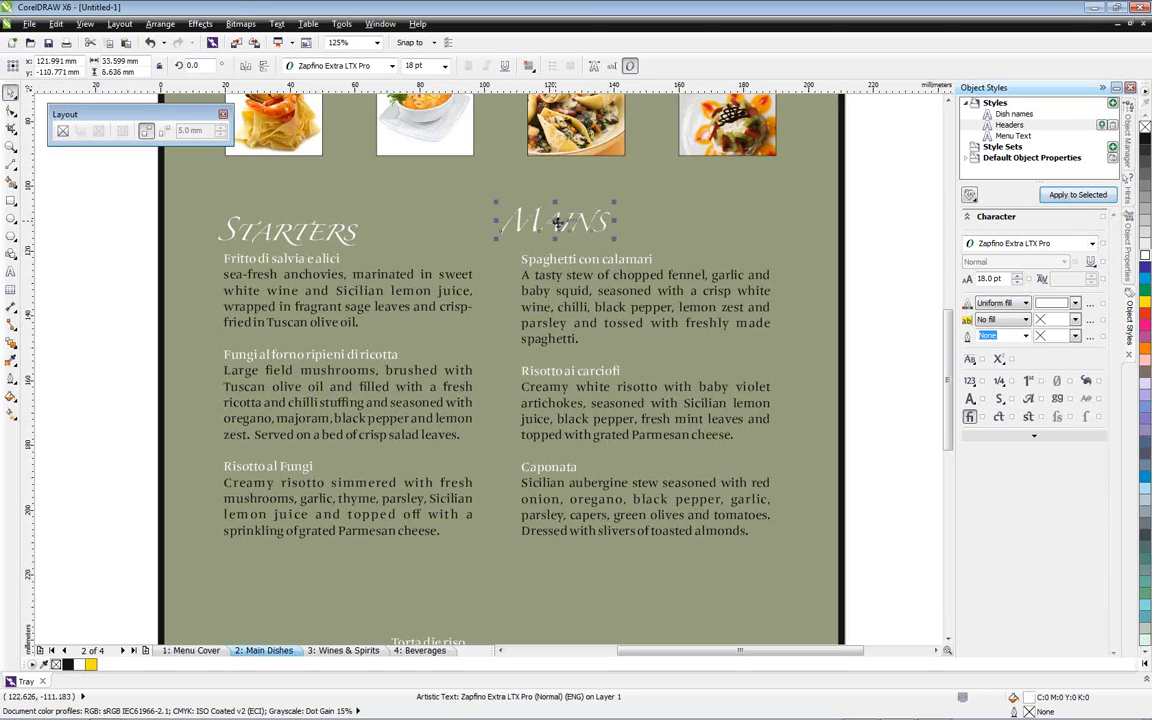
{"action": "mouse_move", "coordinate": [562, 234]}
{"action": "left_mouse_down"}
{"action": "mouse_move", "coordinate": [543, 236]}
{"action": "mouse_move", "coordinate": [582, 237]}
{"action": "left_mouse_up"}
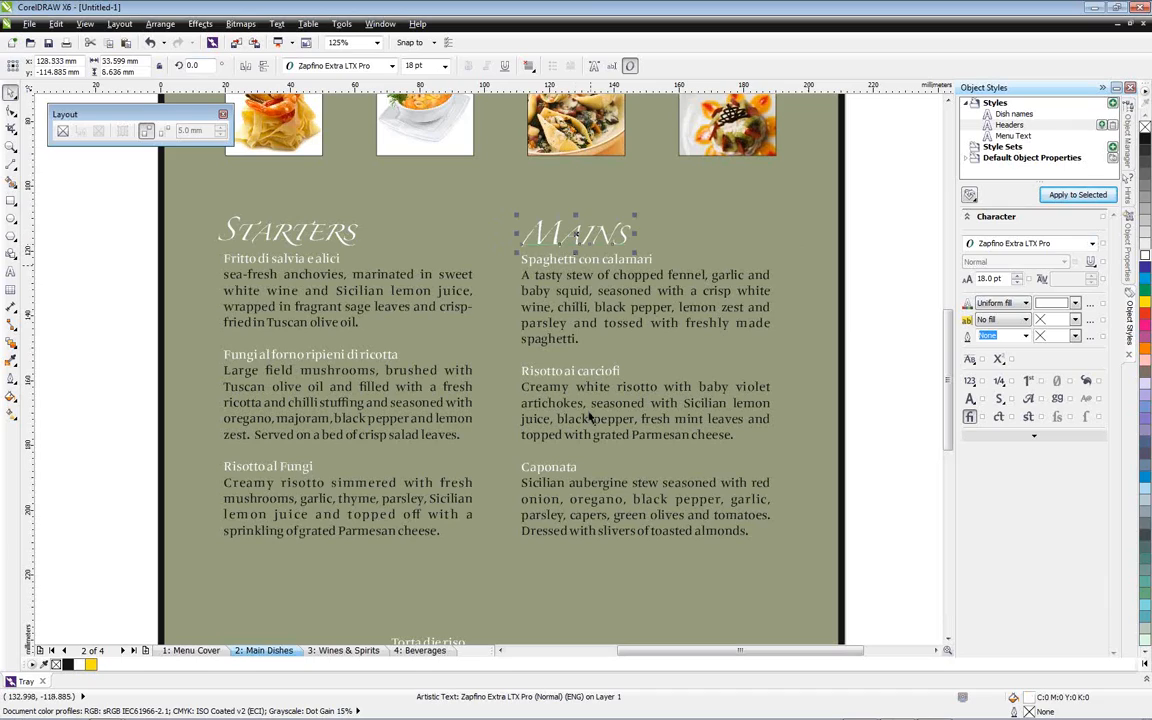
{"action": "left_click", "coordinate": [70, 205]}
Add the artistic text "DESSERT" in the blank area beside the page and apply the Headers style to it
{"action": "key", "text": "F8"}
{"action": "left_click", "coordinate": [58, 274]}
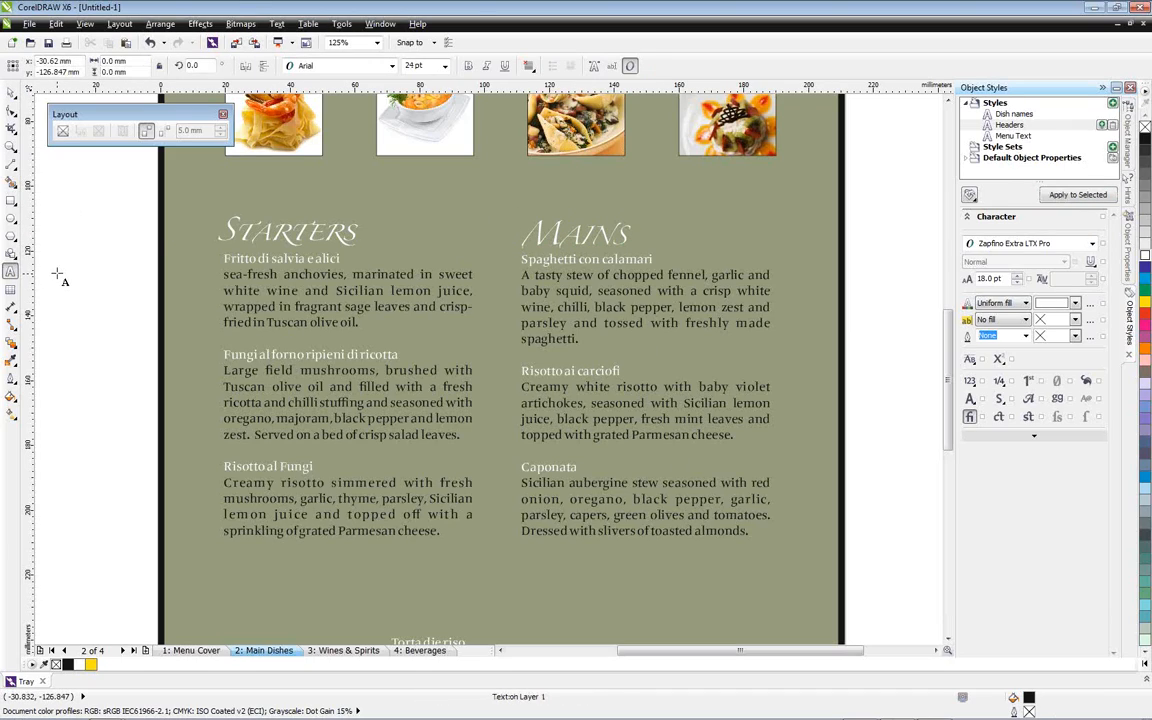
{"action": "type", "text": "DESSERT"}
{"action": "key", "text": "ctrl+space"}
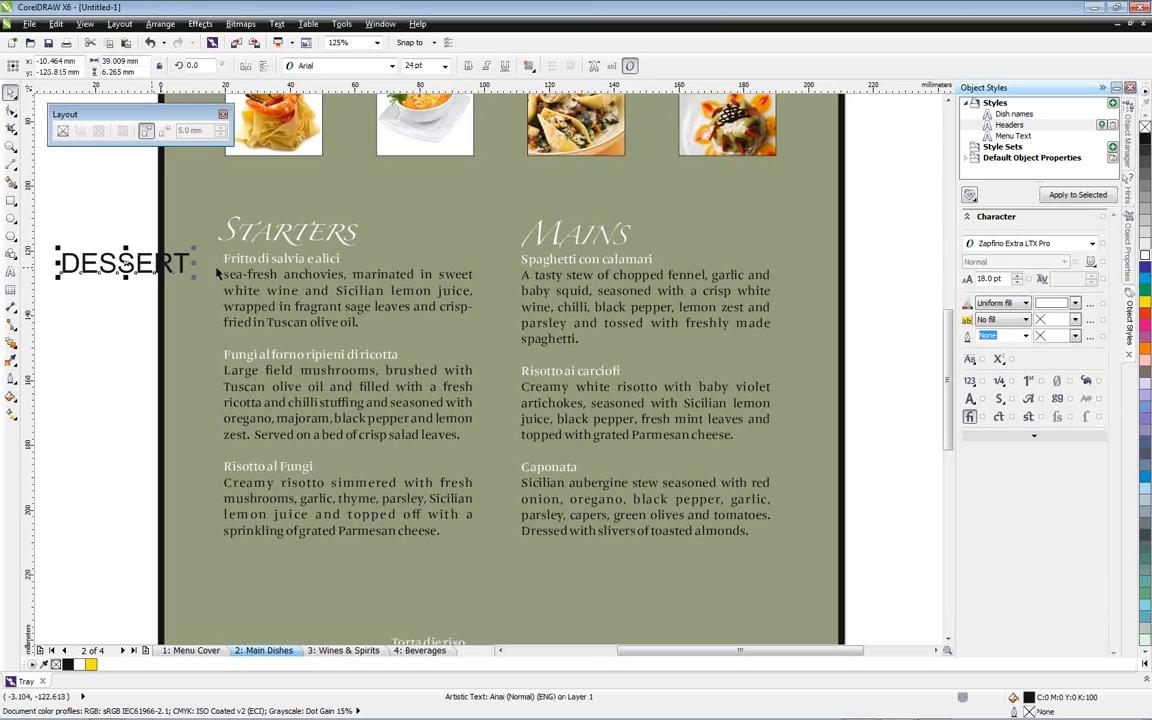
{"action": "left_click", "coordinate": [1076, 194]}
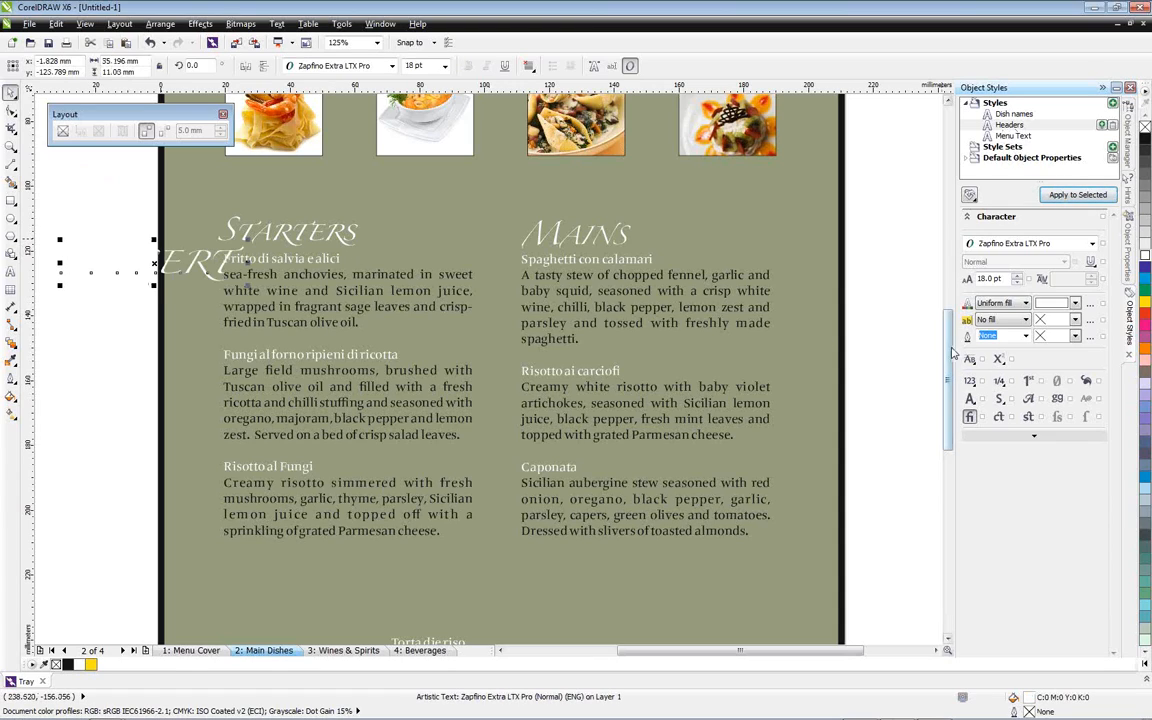
Move the floating Layout toolbar out of the way and place the DESSERT heading directly above the dessert text frame
{"action": "scroll", "coordinate": [555, 300], "scroll_direction": "down", "scroll_amount": 3}
{"action": "left_click_drag", "start_coordinate": [155, 118], "coordinate": [275, 119]}
{"action": "left_click_drag", "start_coordinate": [343, 448], "coordinate": [490, 501]}
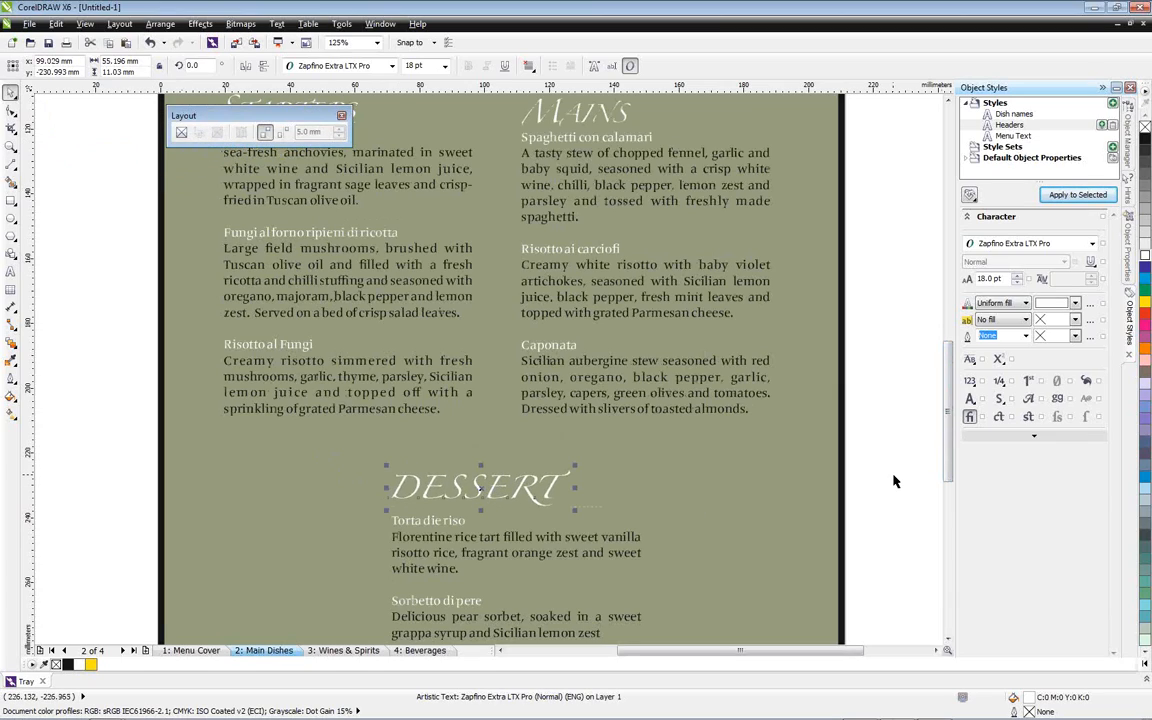
{"action": "left_click", "coordinate": [895, 480]}
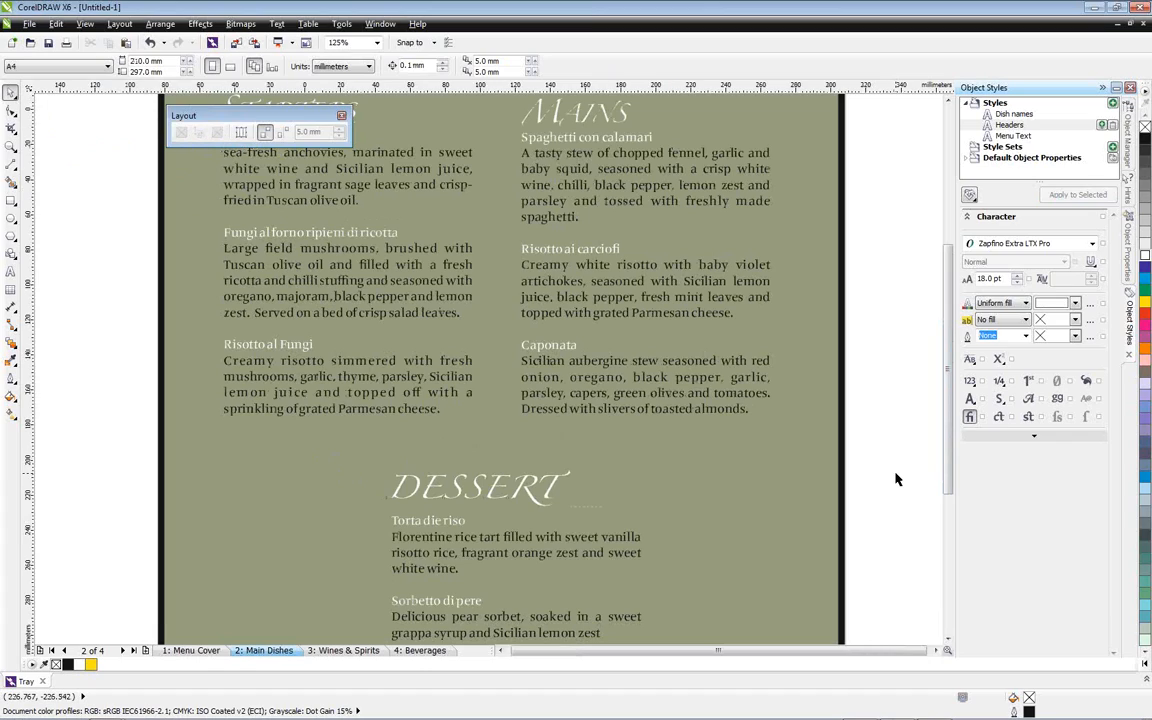
Fit the whole Main Dishes page in view, preview it full-screen, and switch to the Wines & Spirits page
{"action": "key", "text": "shift+F4"}
{"action": "key", "text": "F9"}
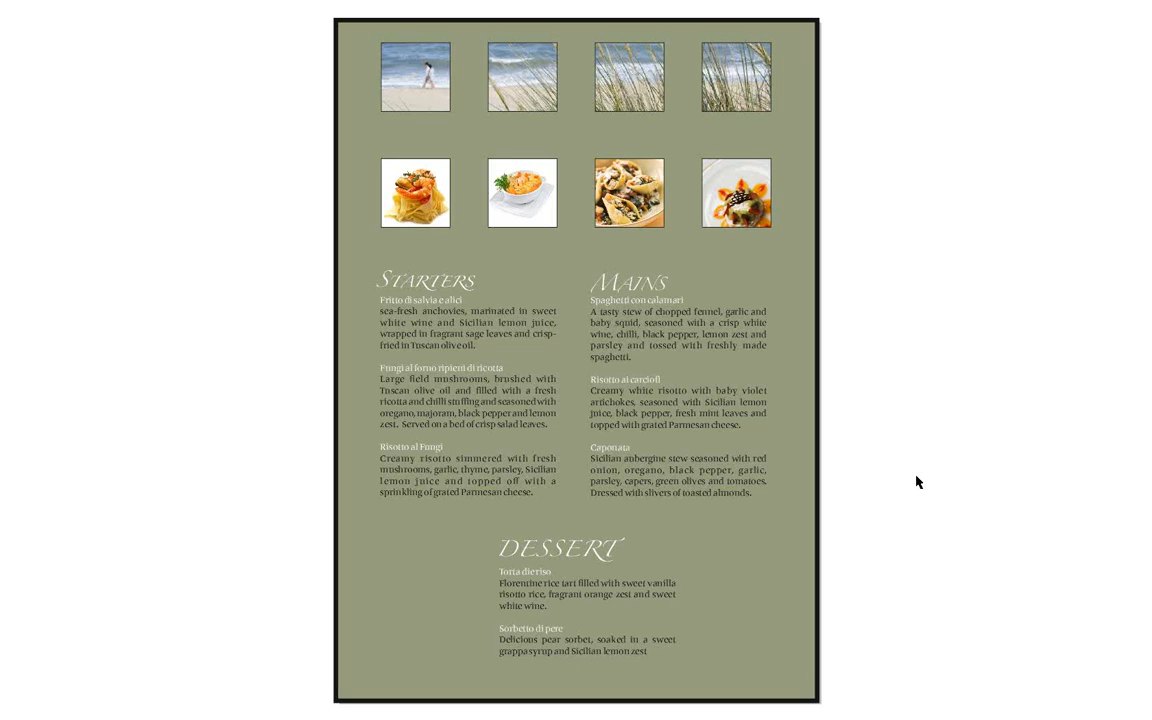
{"action": "key", "text": "Escape"}
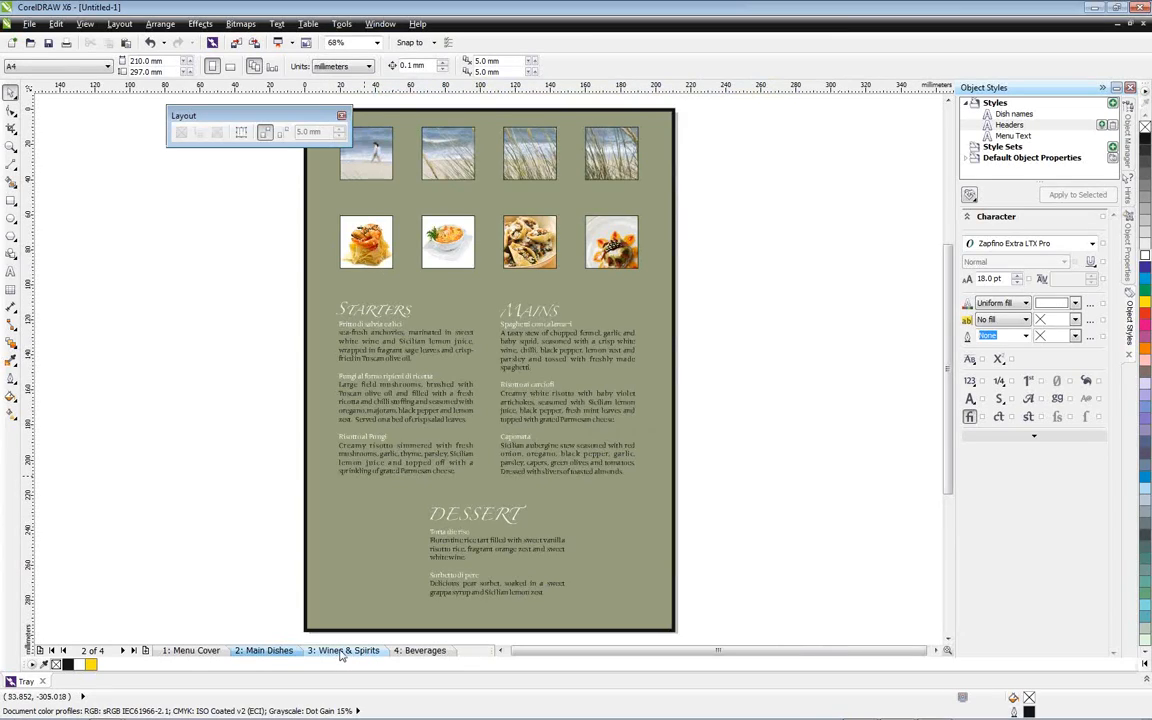
{"action": "left_click", "coordinate": [341, 651]}
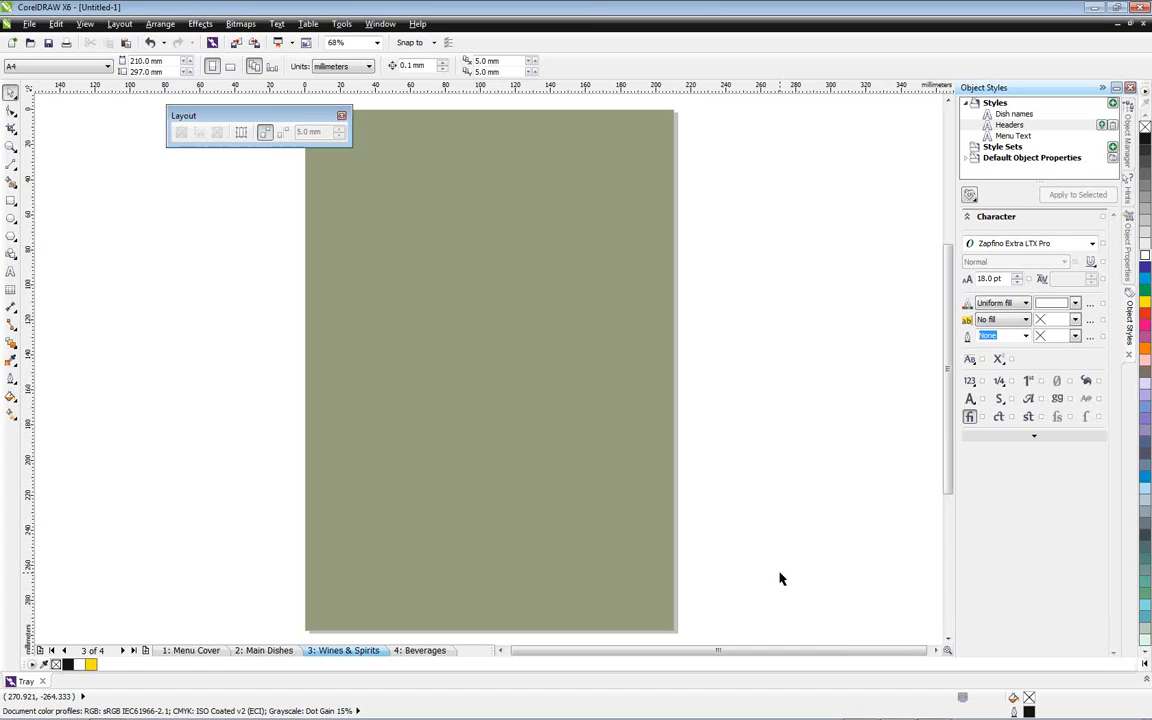
Add a page-sized rectangle on Layer 1 of the Wines & Spirits page and give it a 2.0 mm outline
{"action": "left_click", "coordinate": [1124, 135]}
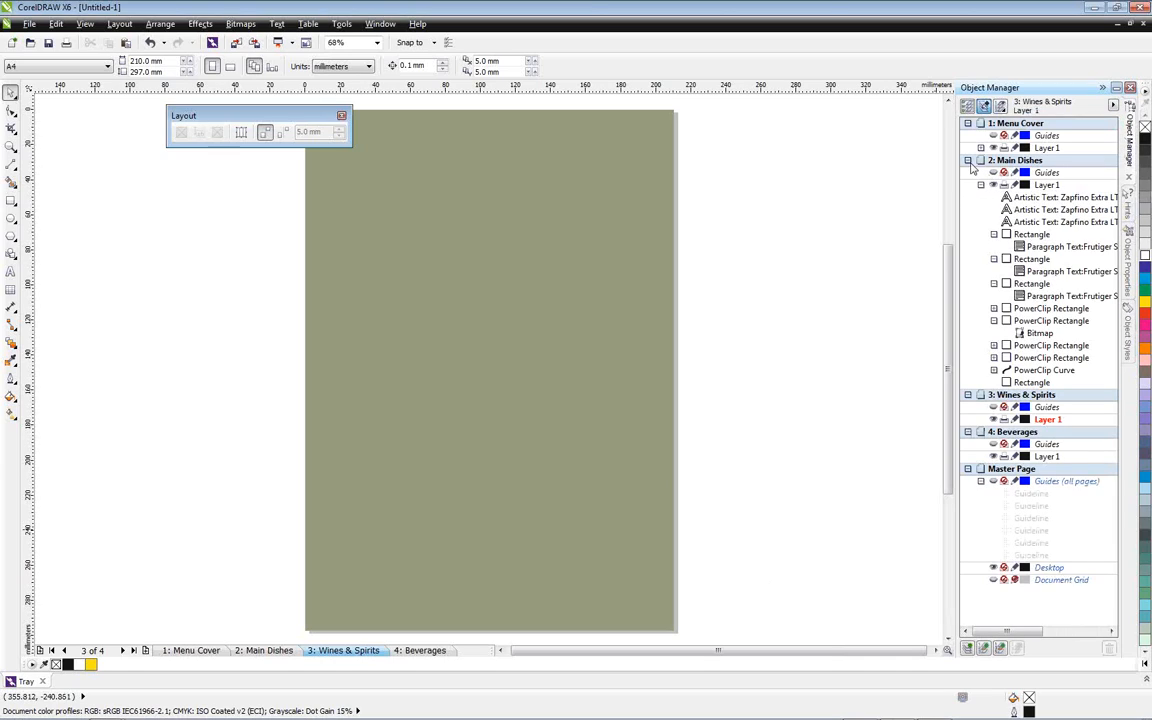
{"action": "left_click", "coordinate": [967, 161]}
{"action": "left_click", "coordinate": [1044, 198]}
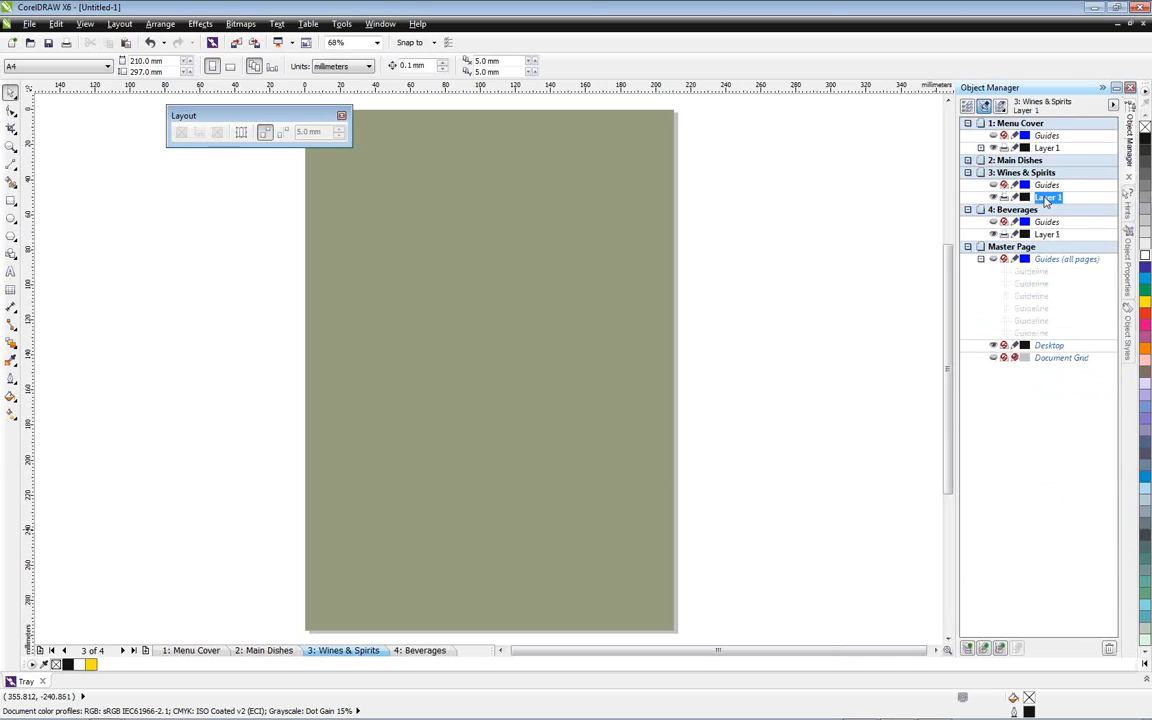
{"action": "left_click", "coordinate": [11, 201]}
{"action": "double_click", "coordinate": [11, 201]}
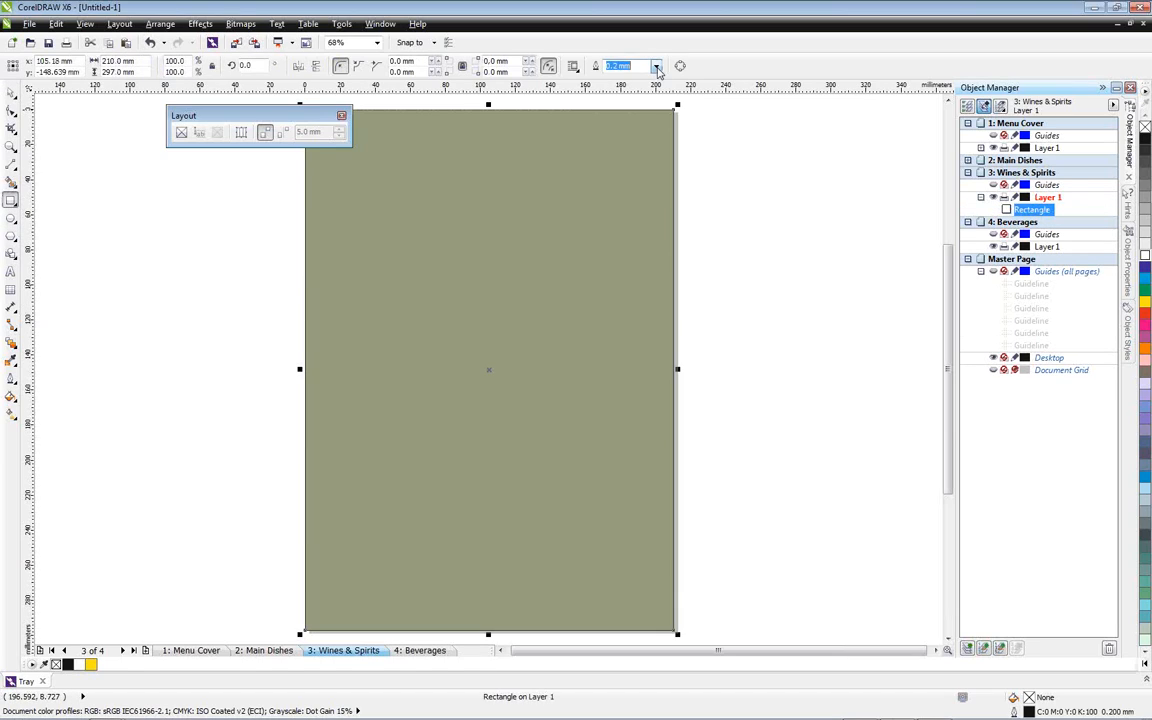
{"action": "left_click", "coordinate": [656, 66]}
{"action": "left_click", "coordinate": [617, 160]}
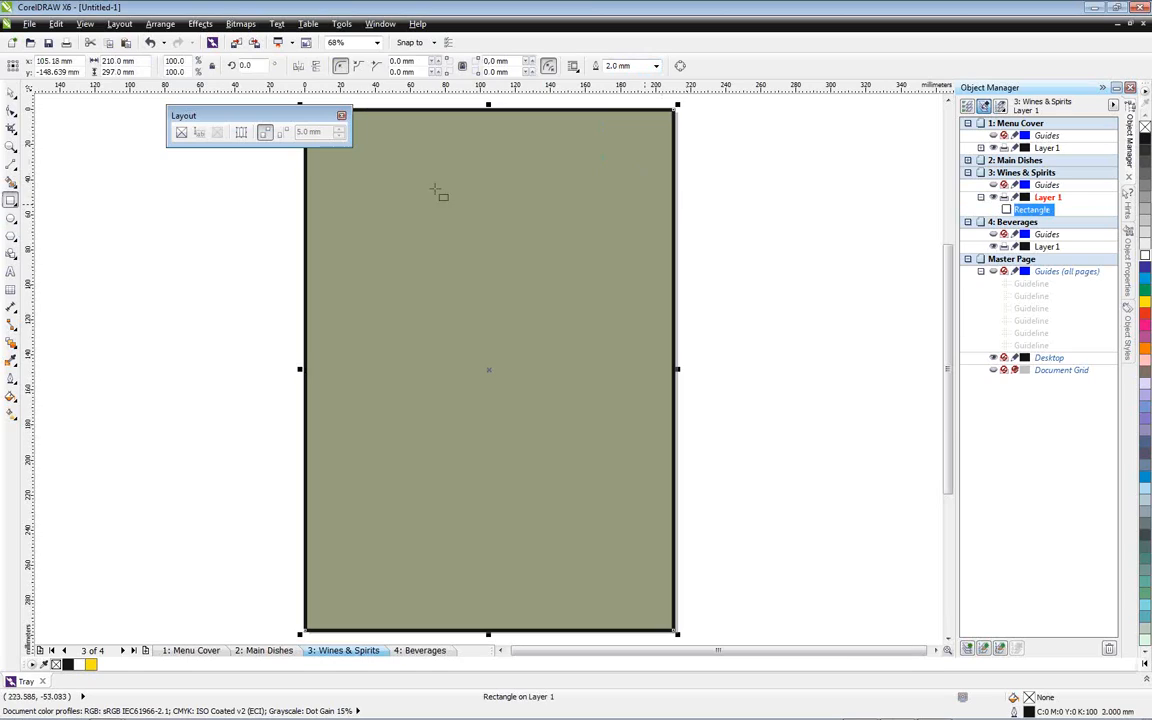
Import the wine glass silhouettes file from the Tray with its text as curves, and ungroup the imported artwork
{"action": "left_click", "coordinate": [1147, 683]}
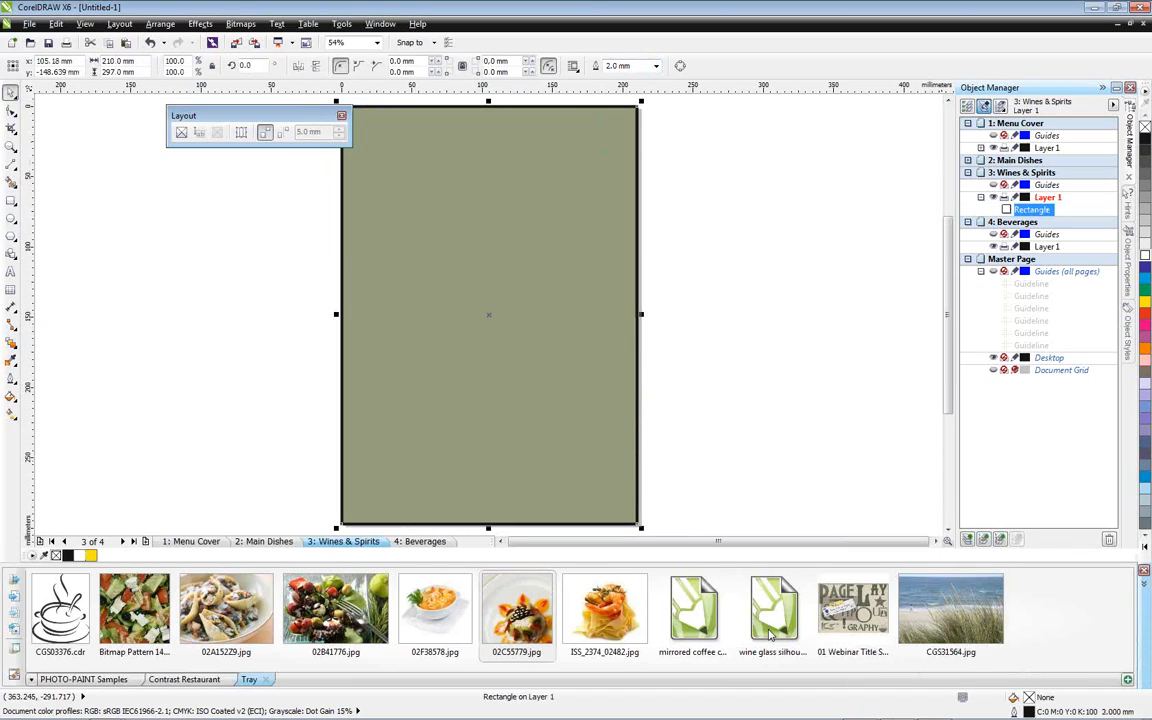
{"action": "left_click_drag", "start_coordinate": [767, 620], "coordinate": [684, 319]}
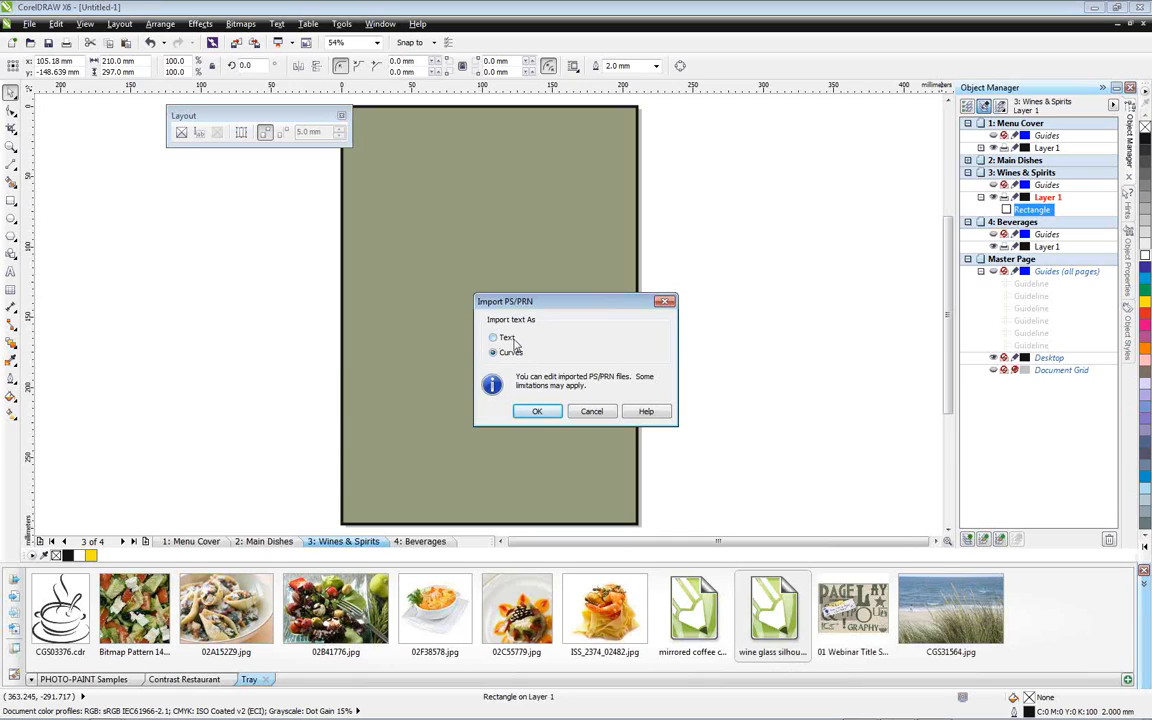
{"action": "left_click", "coordinate": [537, 411]}
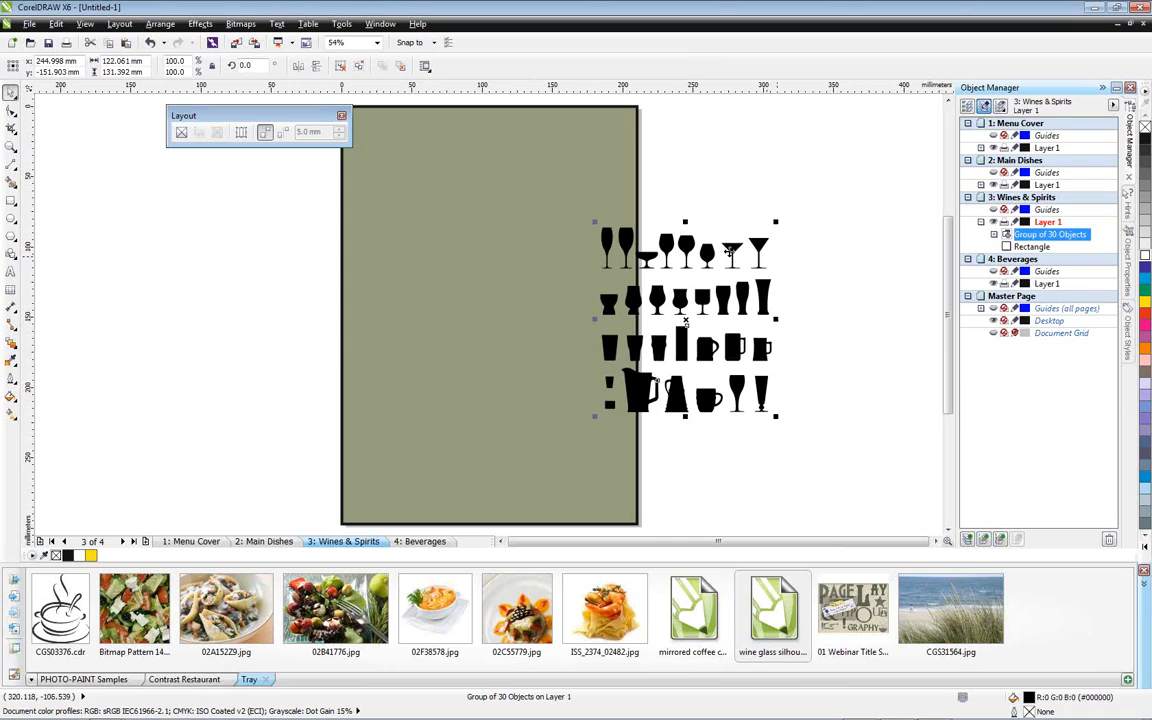
{"action": "left_click", "coordinate": [161, 24]}
{"action": "left_click", "coordinate": [180, 124]}
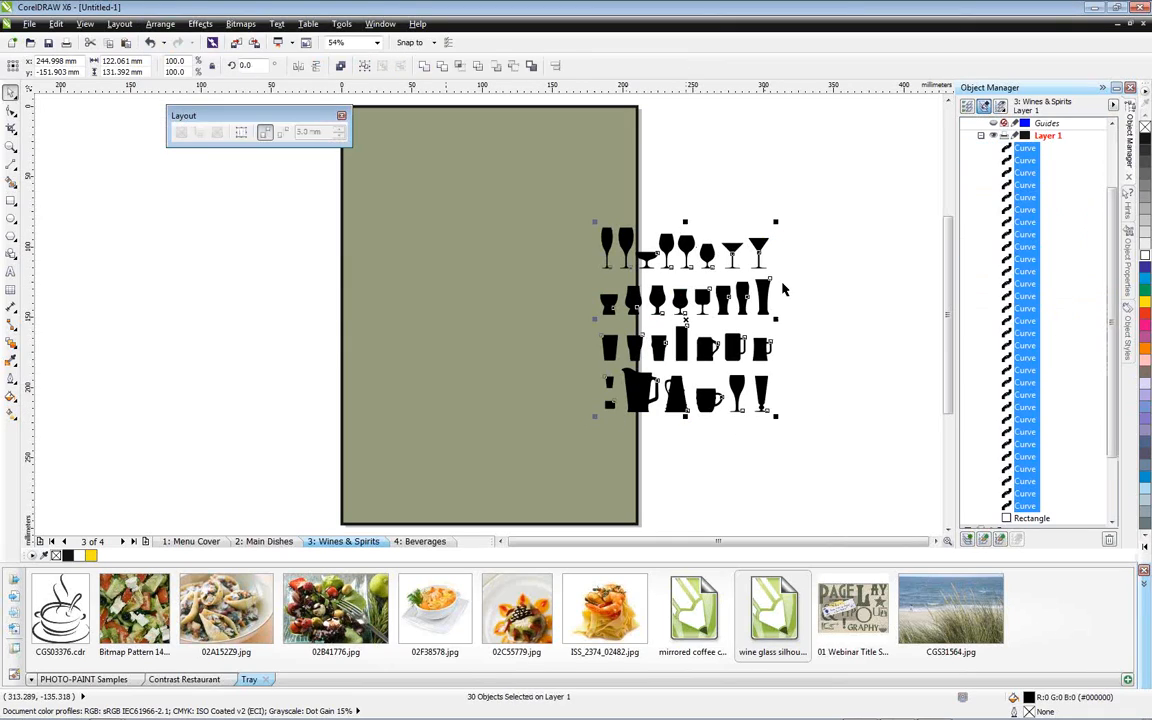
Move the martini glass at the end of the first row of silhouettes out to blank space beside the page
{"action": "left_click", "coordinate": [759, 246]}
{"action": "key", "text": "F10"}
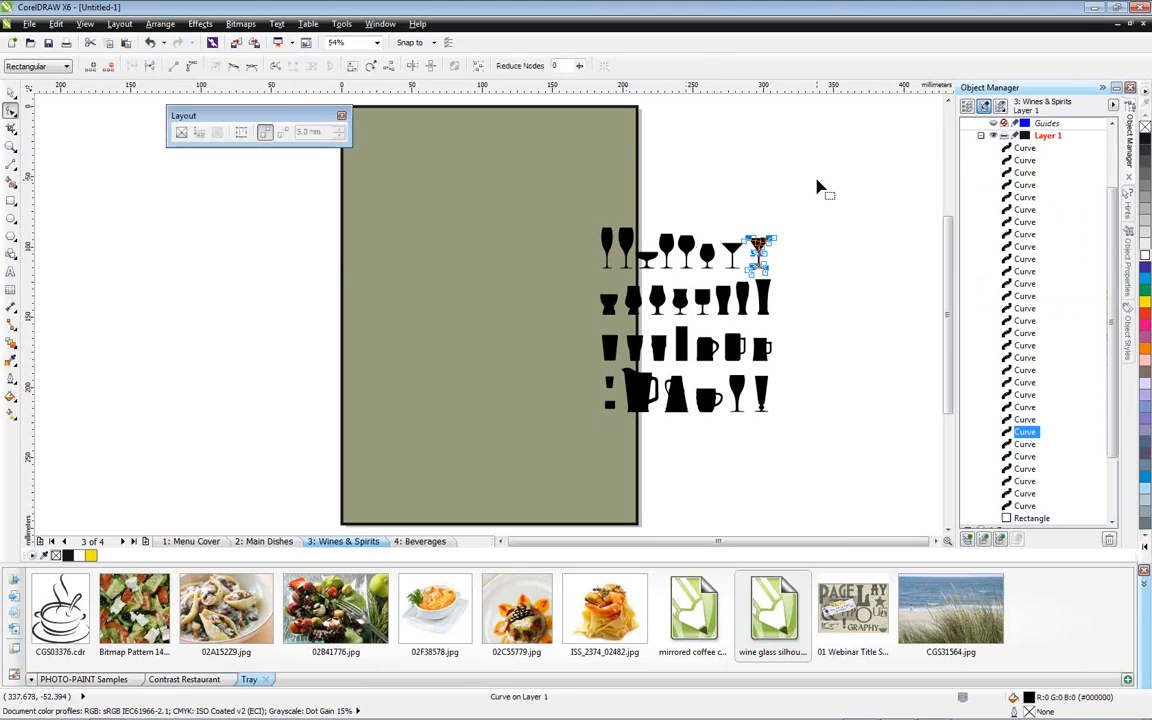
{"action": "left_click", "coordinate": [11, 93]}
{"action": "left_click", "coordinate": [800, 264]}
{"action": "left_click_drag", "start_coordinate": [760, 246], "coordinate": [835, 229]}
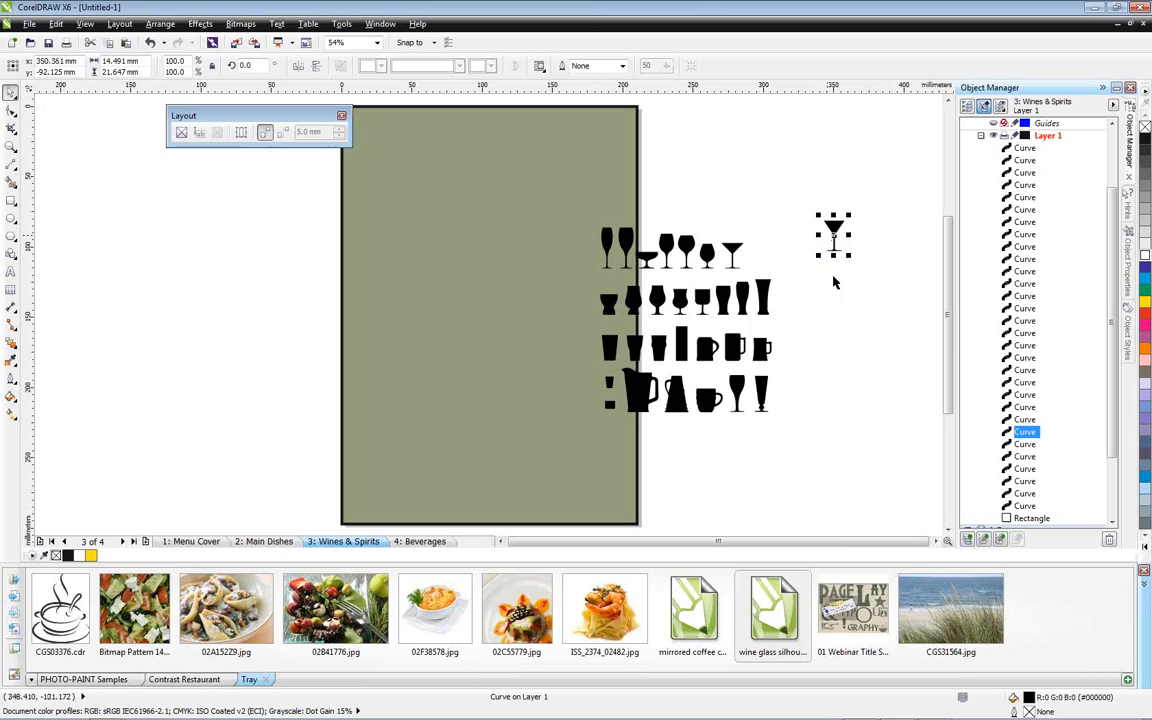
Move the first round-bowled wine glass from the first row to the blank area above the silhouettes
{"action": "double_click", "coordinate": [668, 246]}
{"action": "left_click", "coordinate": [10, 92]}
{"action": "left_click", "coordinate": [811, 312]}
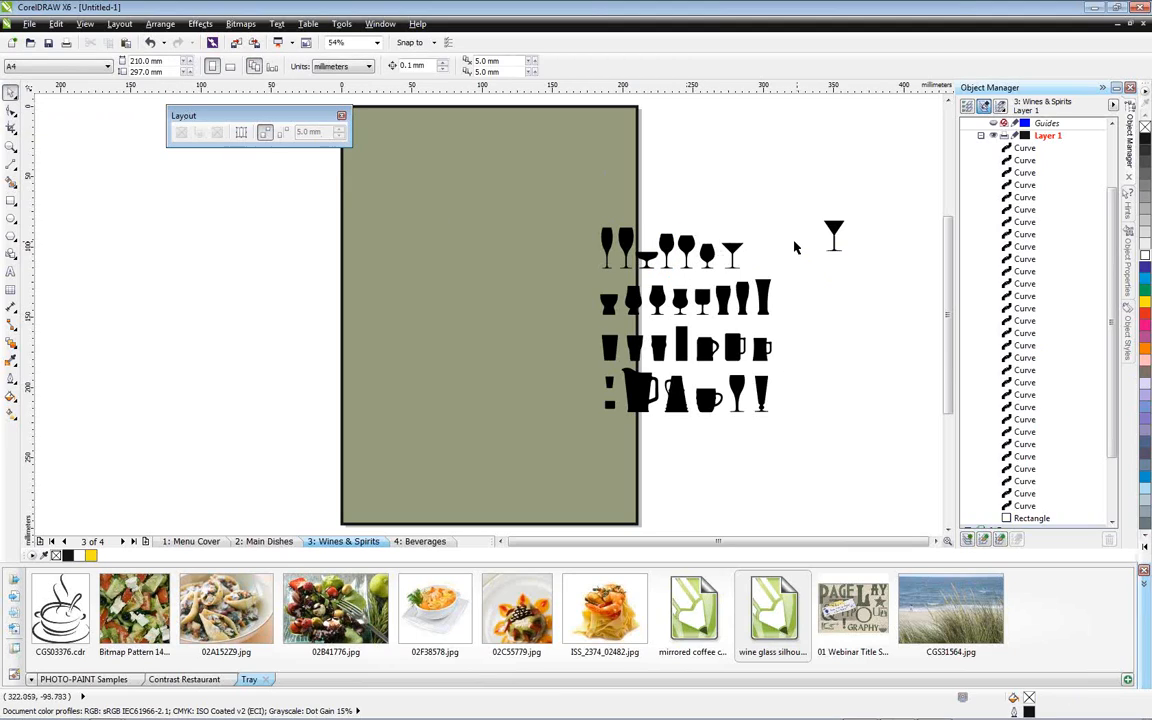
{"action": "left_click_drag", "start_coordinate": [672, 252], "coordinate": [708, 174]}
{"action": "mouse_move", "coordinate": [540, 214]}
{"action": "left_mouse_down"}
{"action": "mouse_move", "coordinate": [743, 290]}
{"action": "mouse_move", "coordinate": [528, 209]}
{"action": "left_mouse_up"}
{"action": "key", "text": "Escape"}
{"action": "left_click", "coordinate": [150, 42]}
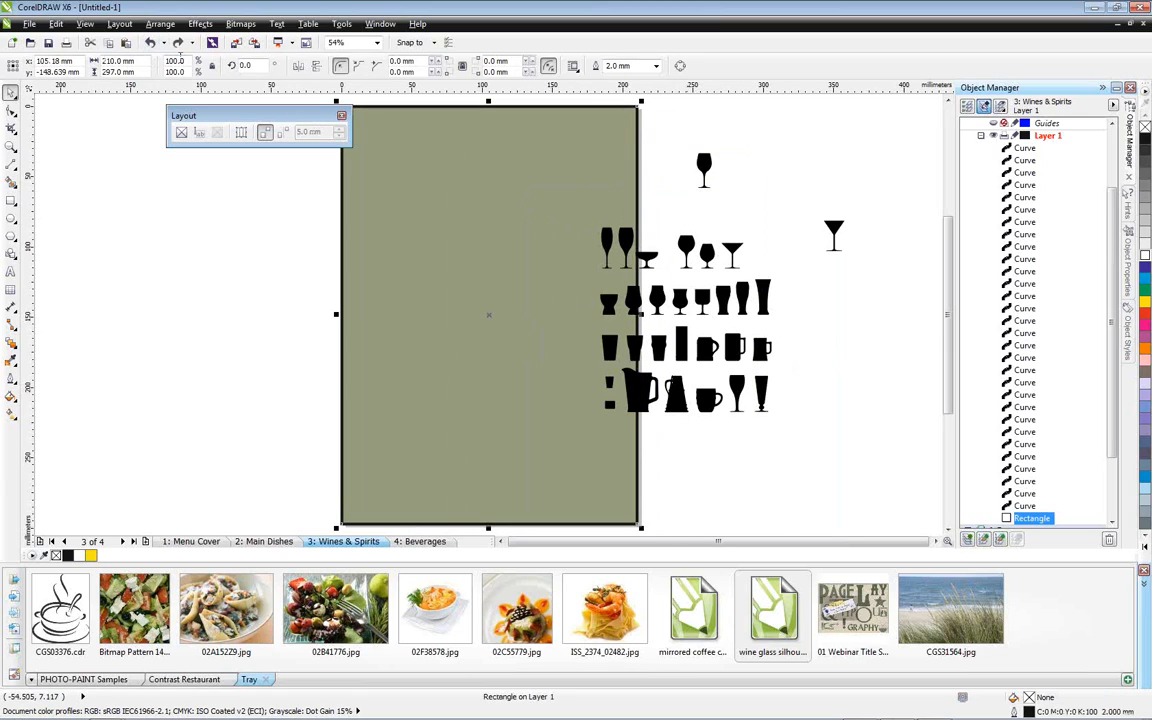
Delete all the remaining silhouettes, keeping only the separated martini glass and wine glass
{"action": "left_click_drag", "start_coordinate": [868, 442], "coordinate": [545, 283]}
{"action": "key", "text": "Delete"}
{"action": "left_click_drag", "start_coordinate": [766, 286], "coordinate": [575, 214]}
{"action": "key", "text": "Delete"}
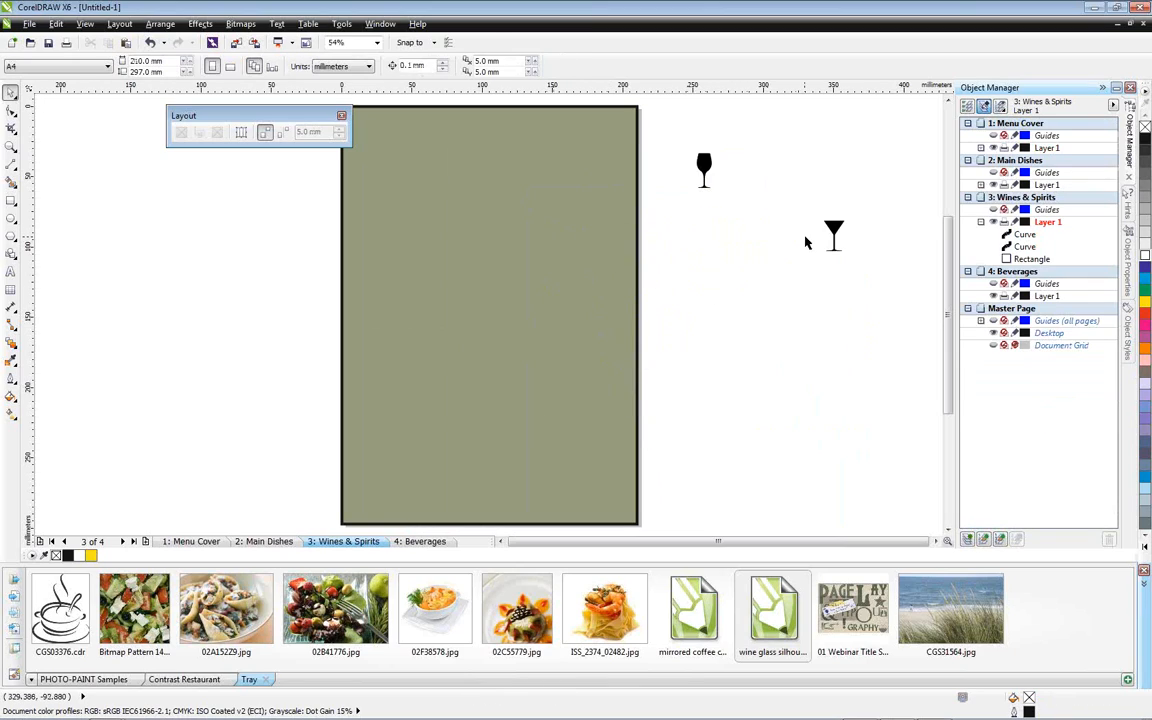
Turn off snapping to guidelines and objects, and enlarge the martini glass to about 88 × 132 mm, centred on the page's right edge
{"action": "left_click", "coordinate": [421, 46]}
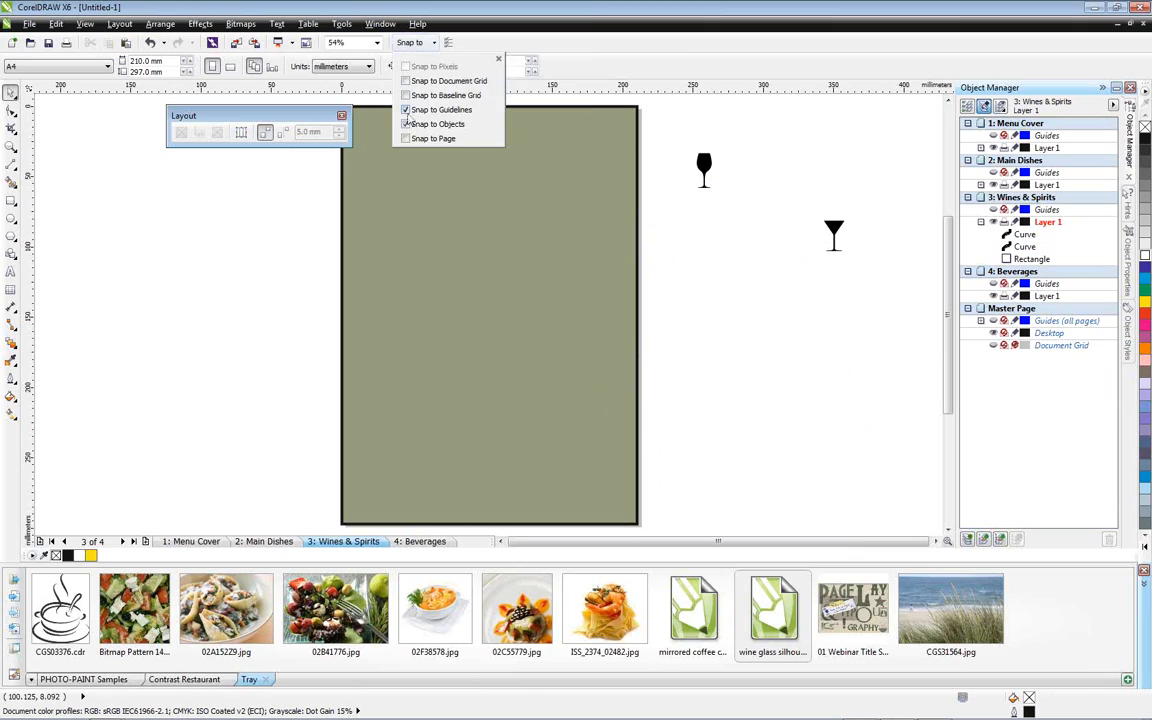
{"action": "left_click", "coordinate": [406, 124]}
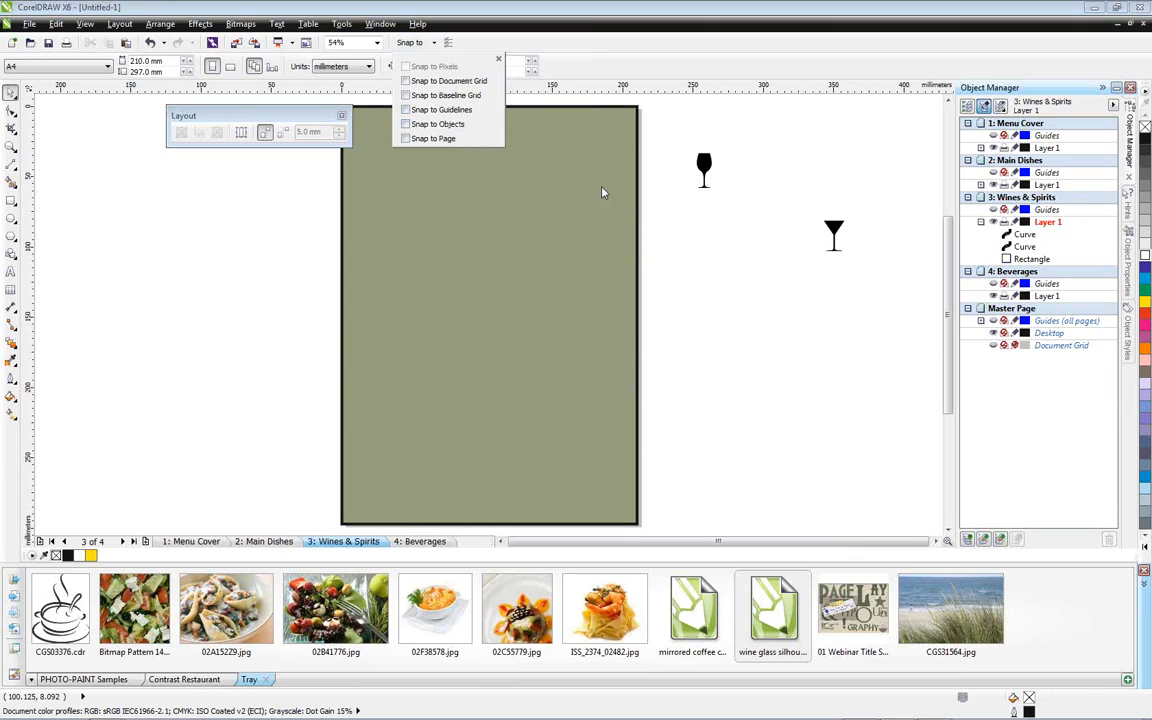
{"action": "left_click", "coordinate": [838, 235]}
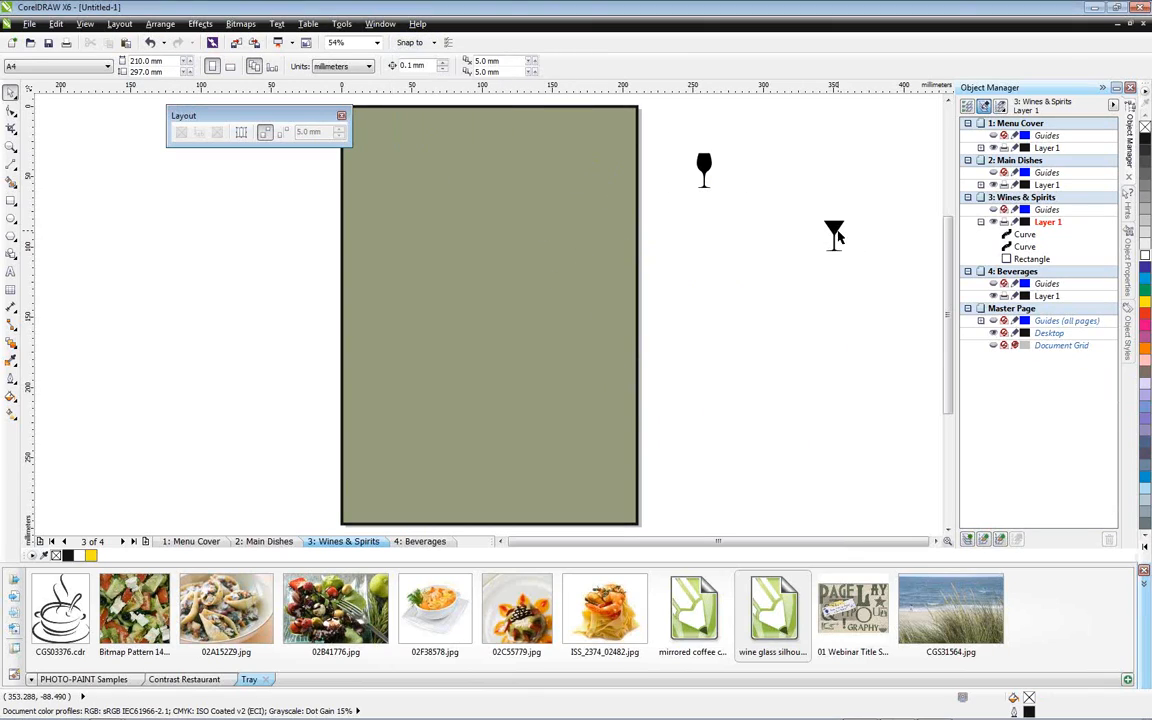
{"action": "left_click", "coordinate": [838, 233]}
{"action": "left_click_drag", "start_coordinate": [823, 250], "coordinate": [676, 380]}
{"action": "left_click_drag", "start_coordinate": [787, 300], "coordinate": [634, 232]}
{"action": "left_click_drag", "start_coordinate": [578, 314], "coordinate": [548, 340]}
{"action": "left_click_drag", "start_coordinate": [631, 191], "coordinate": [639, 192]}
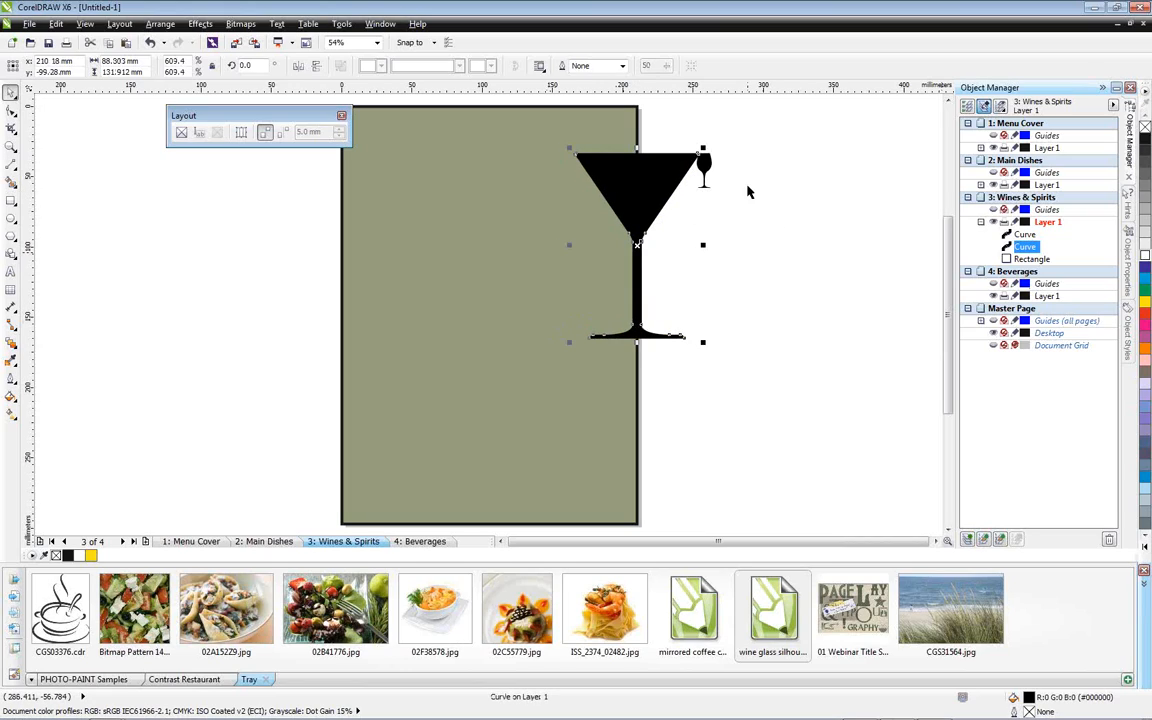
Remove the martini glass's fill and give it a white outline
{"action": "left_click", "coordinate": [1143, 25]}
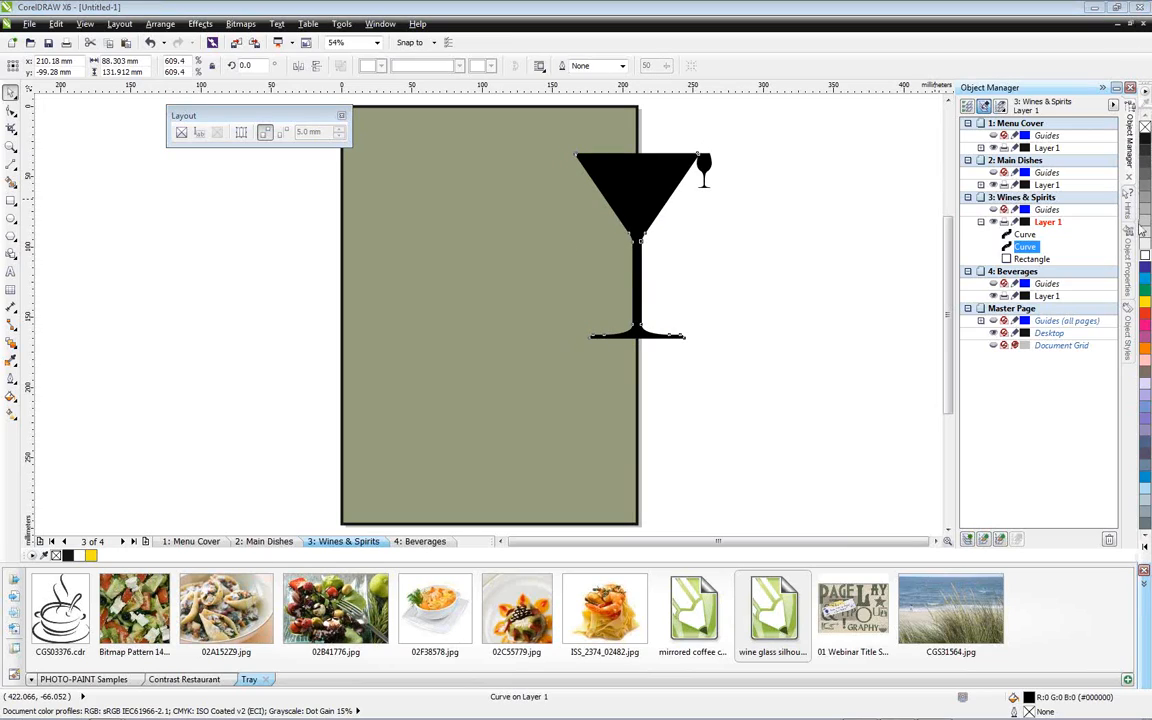
{"action": "left_click", "coordinate": [1145, 125]}
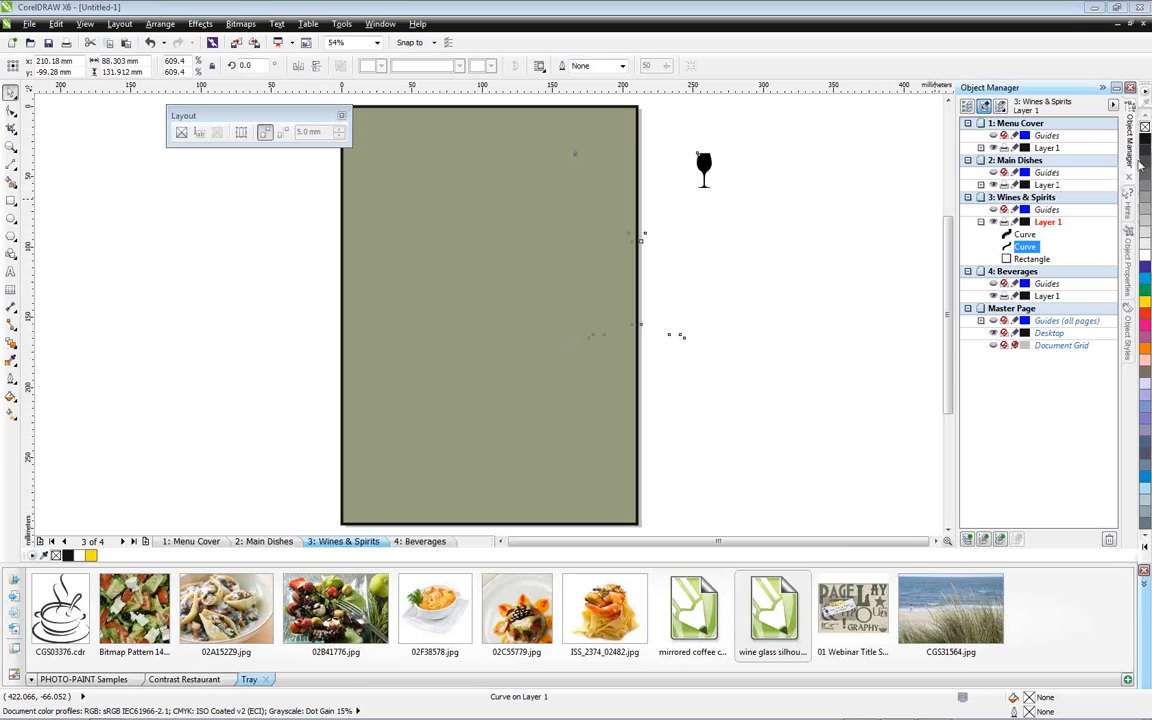
{"action": "right_click", "coordinate": [1145, 257]}
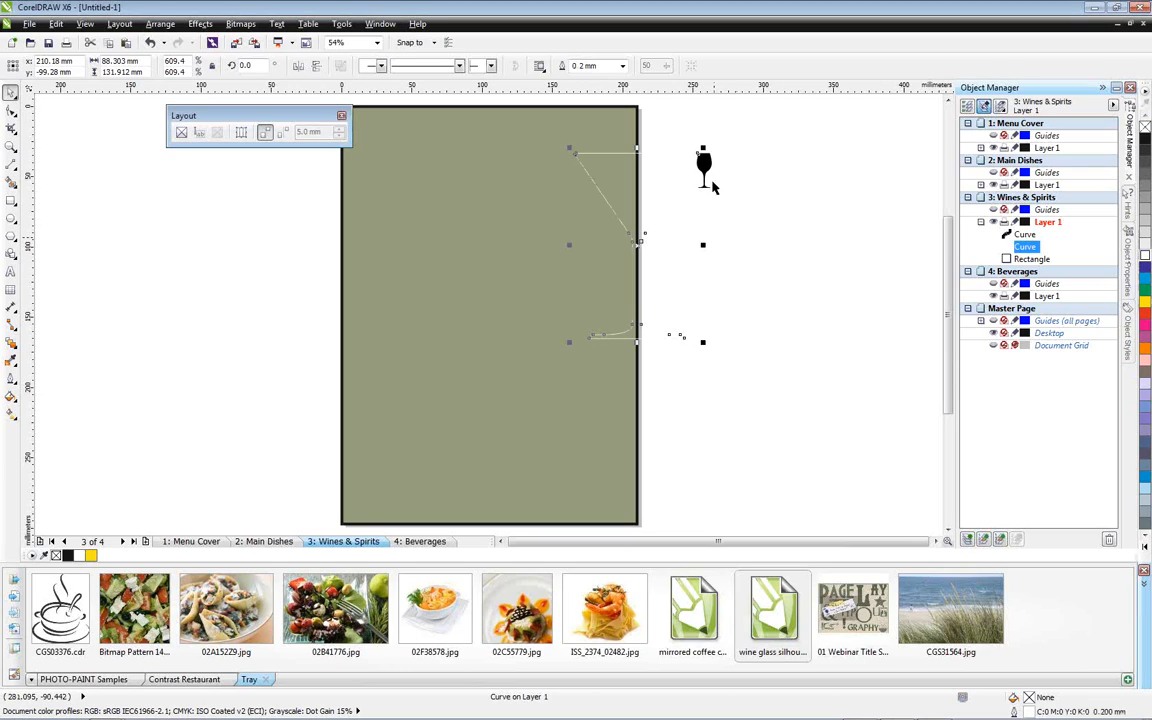
Enlarge the wine glass to about 67 × 155 mm across the page's lower left edge, with a white outline and no fill
{"action": "left_click_drag", "start_coordinate": [707, 168], "coordinate": [473, 462]}
{"action": "left_click_drag", "start_coordinate": [327, 345], "coordinate": [365, 399]}
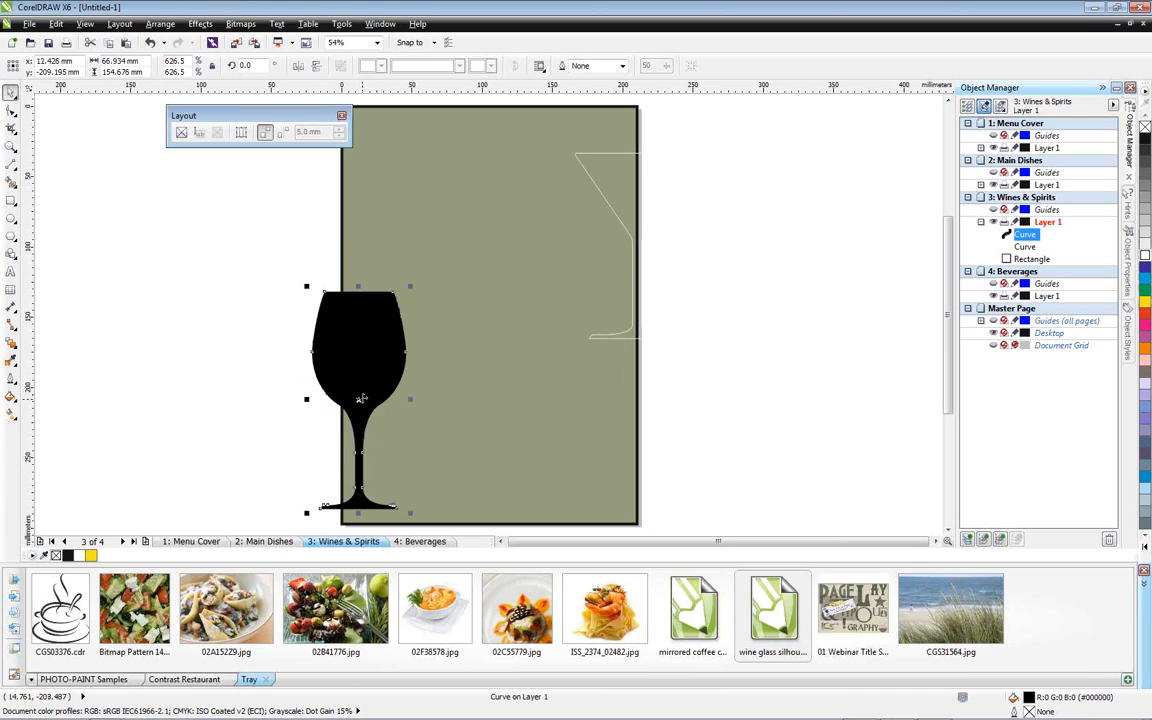
{"action": "right_click", "coordinate": [1142, 256]}
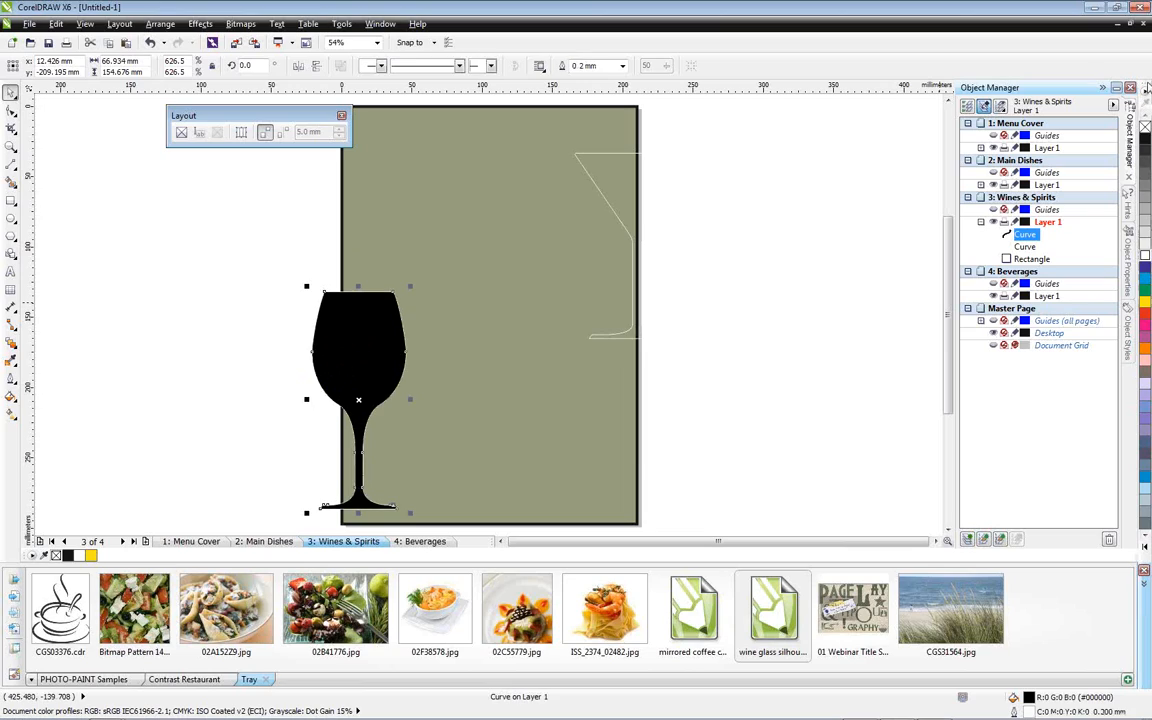
{"action": "left_click", "coordinate": [1141, 73]}
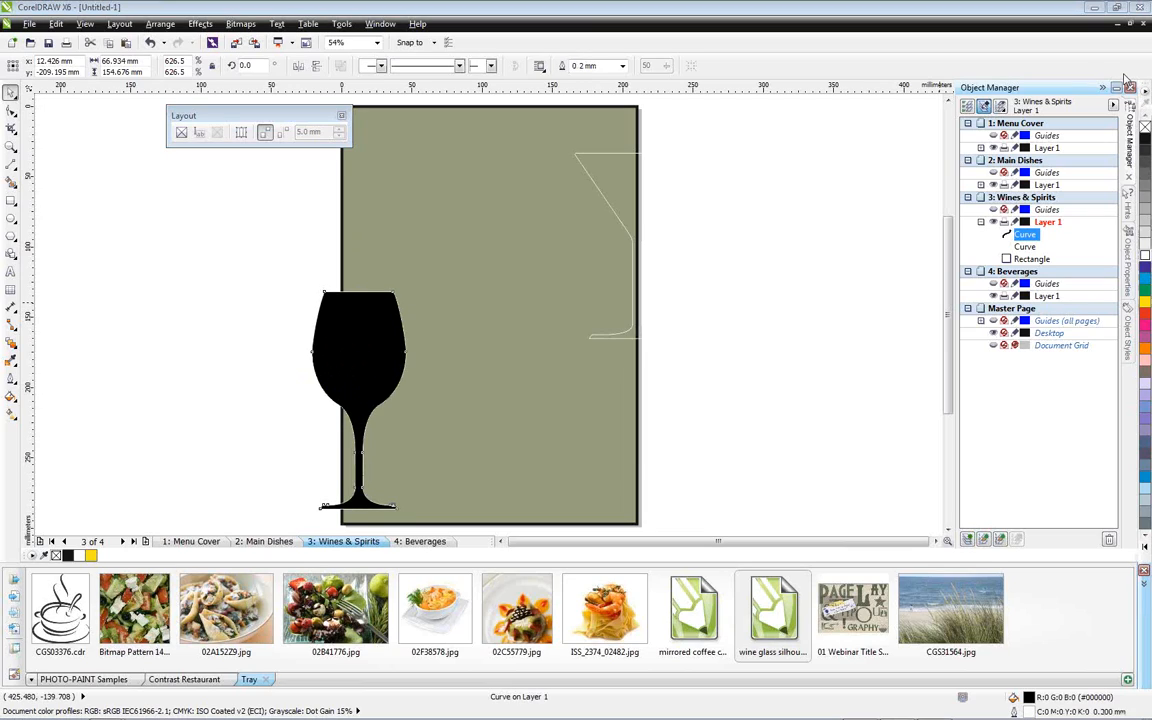
{"action": "left_click", "coordinate": [1145, 127]}
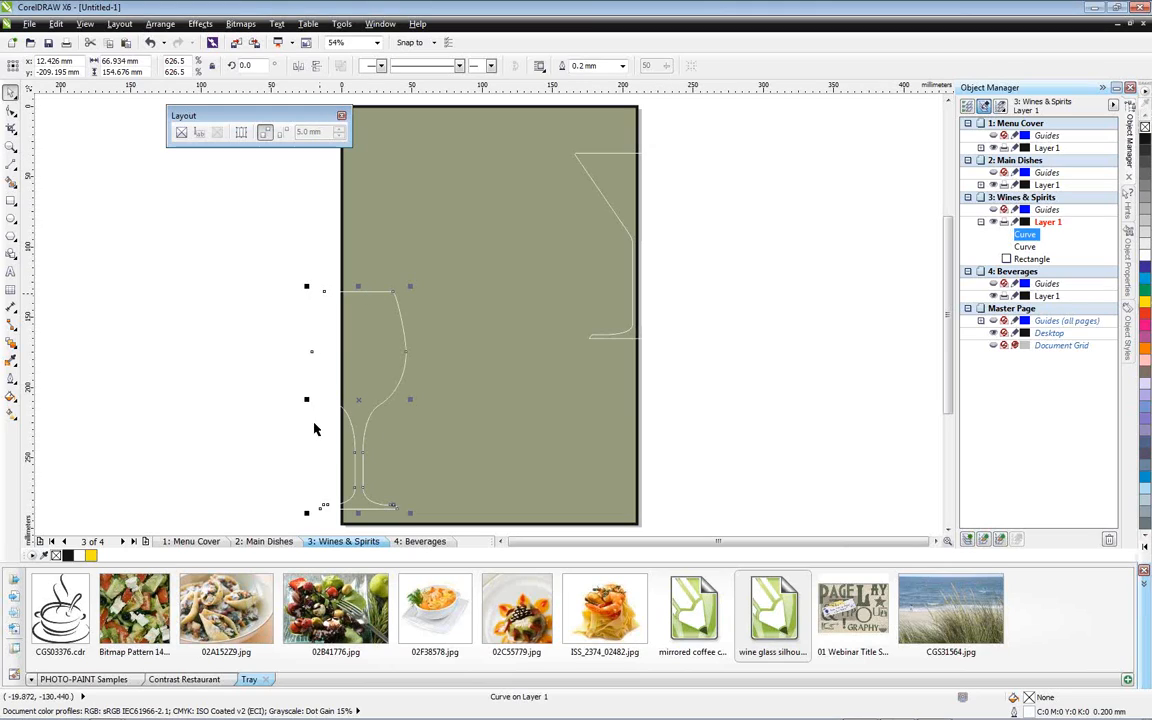
Move the floating Layout toolbar off the page and draw a 210 × 297 mm crop marquee around the whole page
{"action": "left_click_drag", "start_coordinate": [282, 115], "coordinate": [188, 109]}
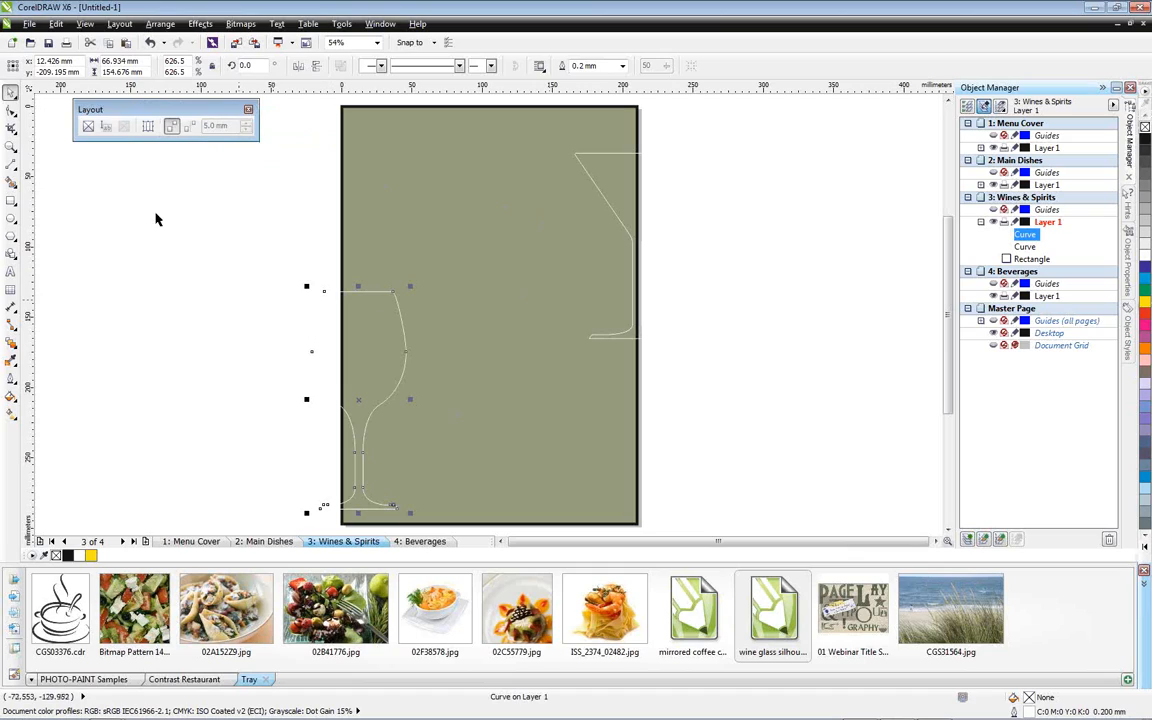
{"action": "left_click", "coordinate": [10, 127]}
{"action": "left_click_drag", "start_coordinate": [342, 106], "coordinate": [637, 522]}
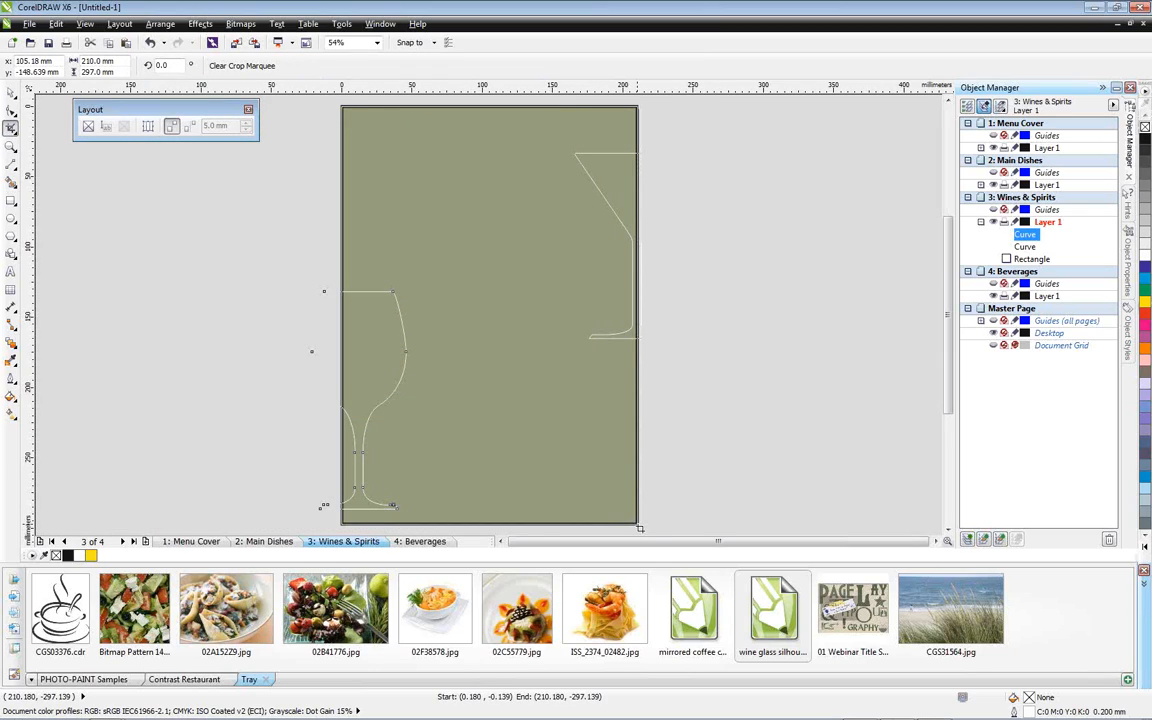
{"action": "left_click", "coordinate": [557, 394]}
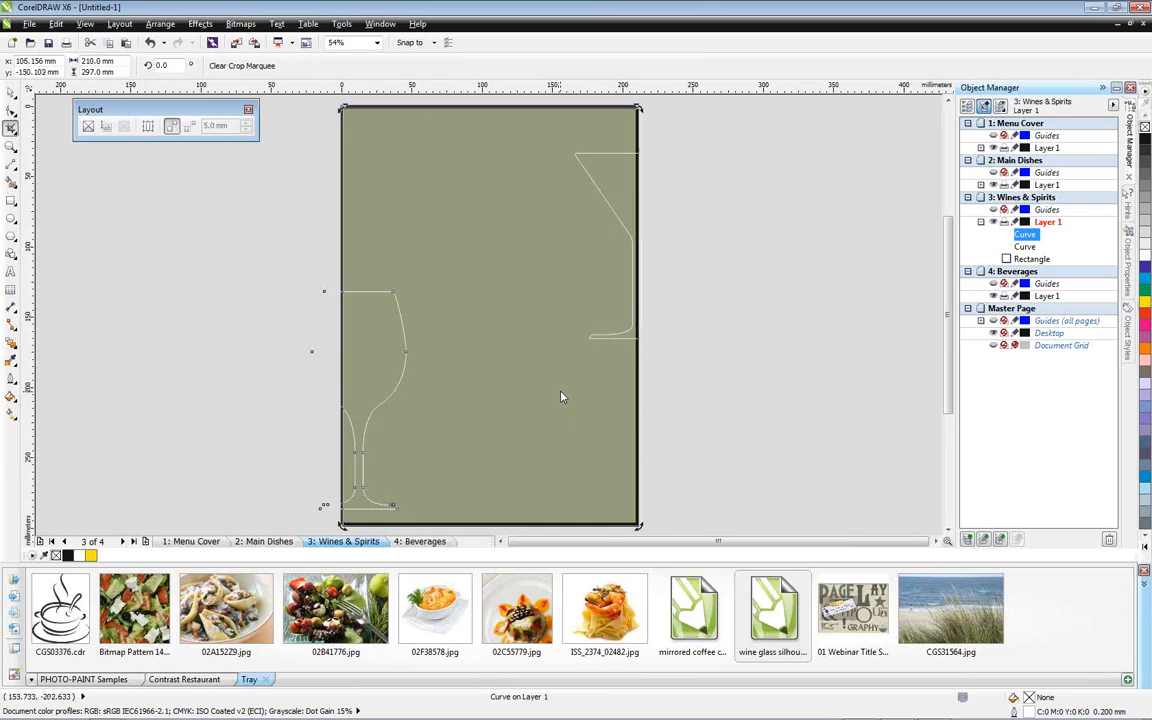
Send the wine glass outline to the back of the layer and select the martini glass outline
{"action": "scroll", "coordinate": [637, 158], "scroll_direction": "up", "scroll_amount": 2}
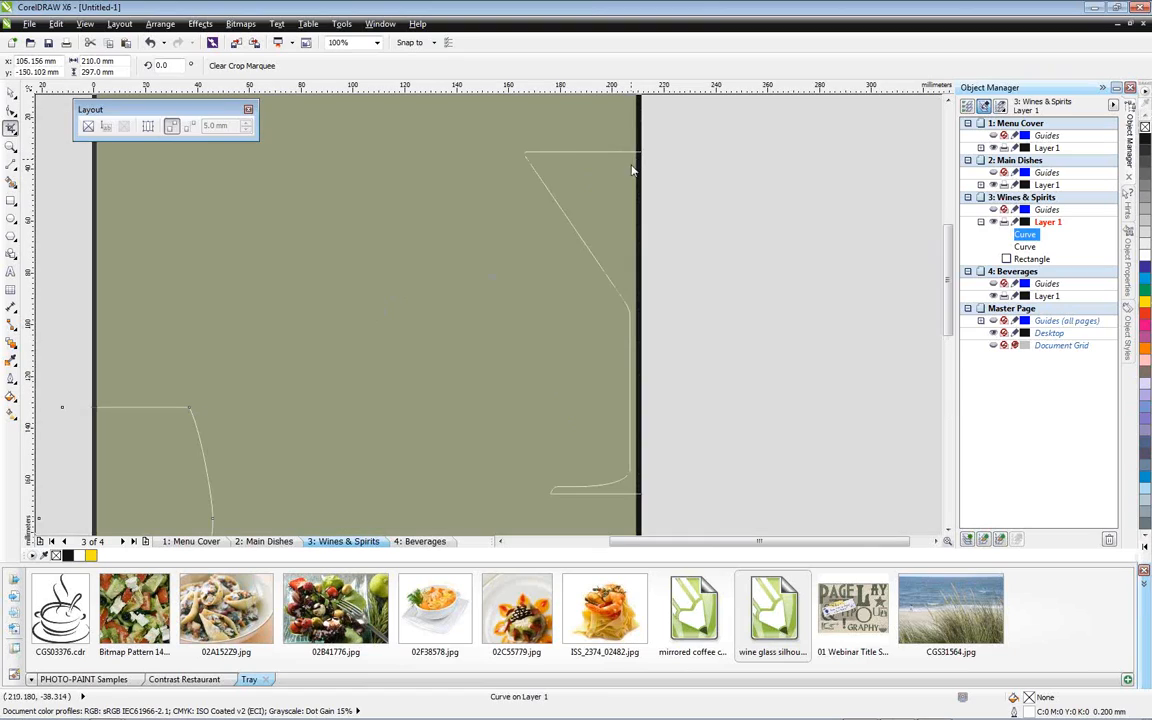
{"action": "scroll", "coordinate": [621, 160], "scroll_direction": "up", "scroll_amount": 2}
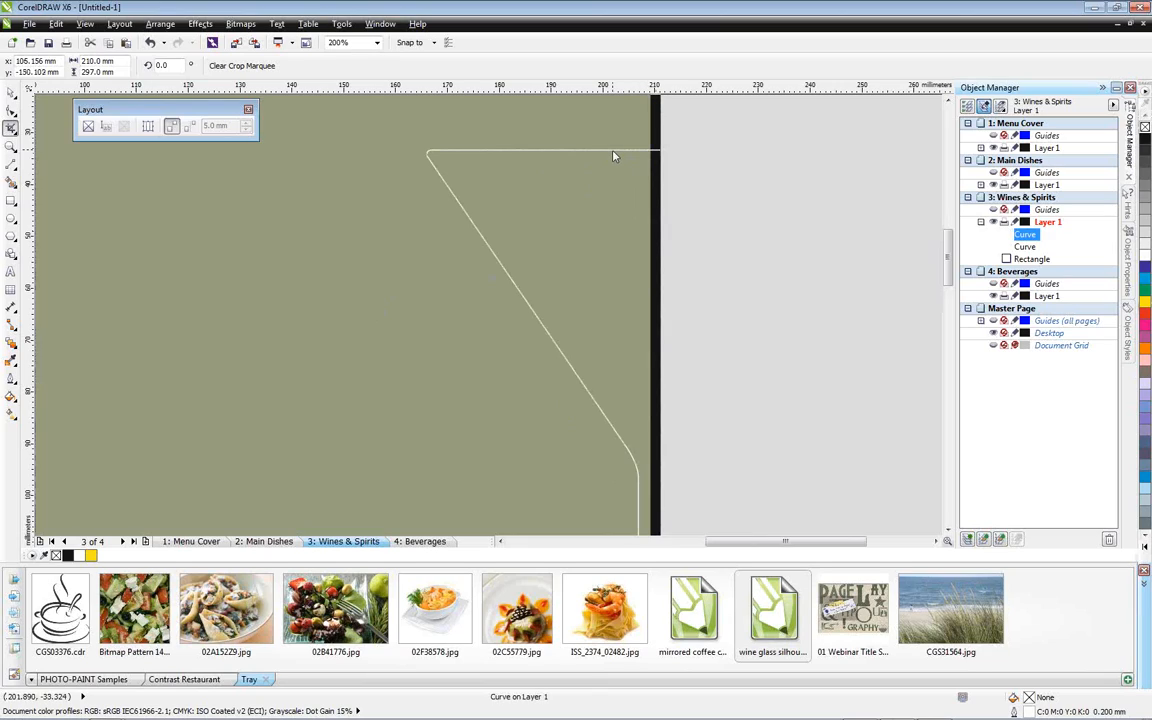
{"action": "key", "text": "shift+Page_Down"}
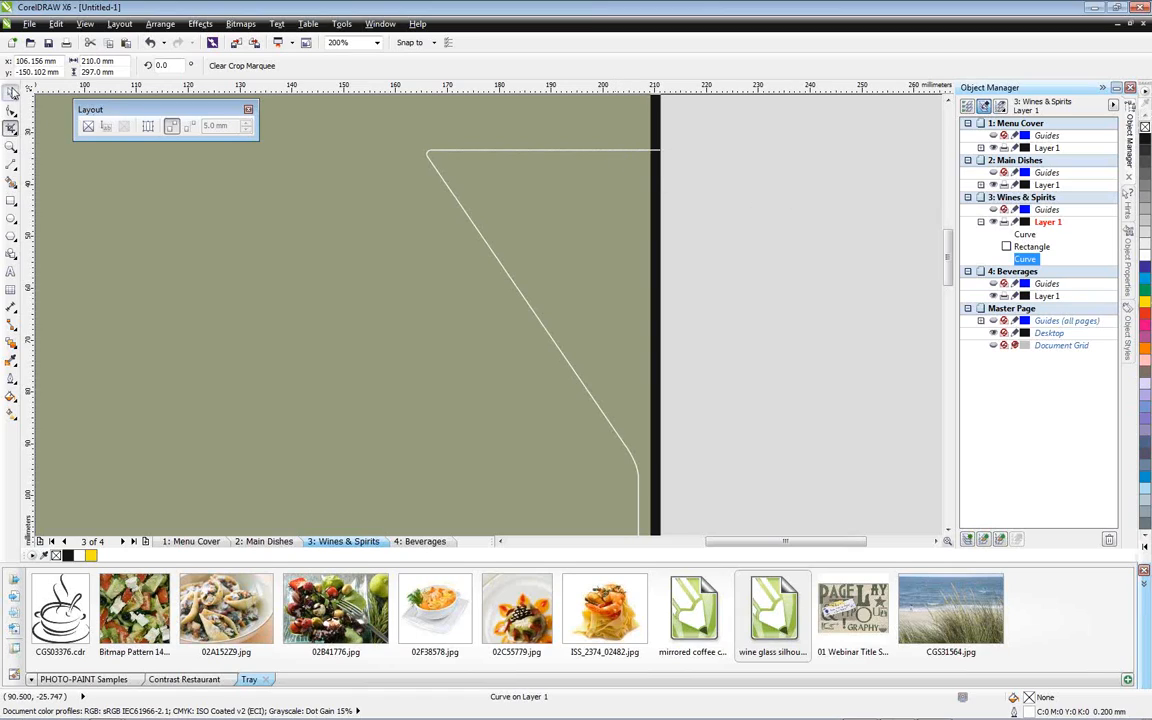
{"action": "left_click", "coordinate": [12, 92]}
{"action": "left_click", "coordinate": [578, 151]}
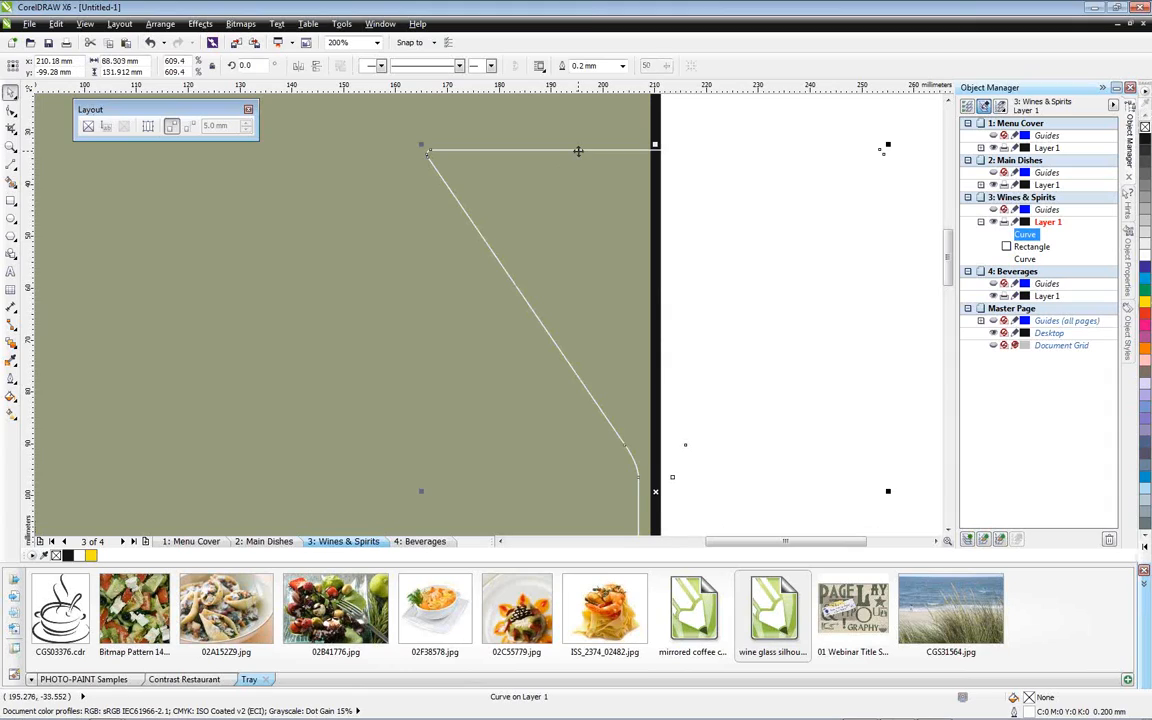
Collapse the image tray and move the floating Layout toolbar clear of the page
{"action": "scroll", "coordinate": [823, 352], "scroll_direction": "down", "scroll_amount": 1}
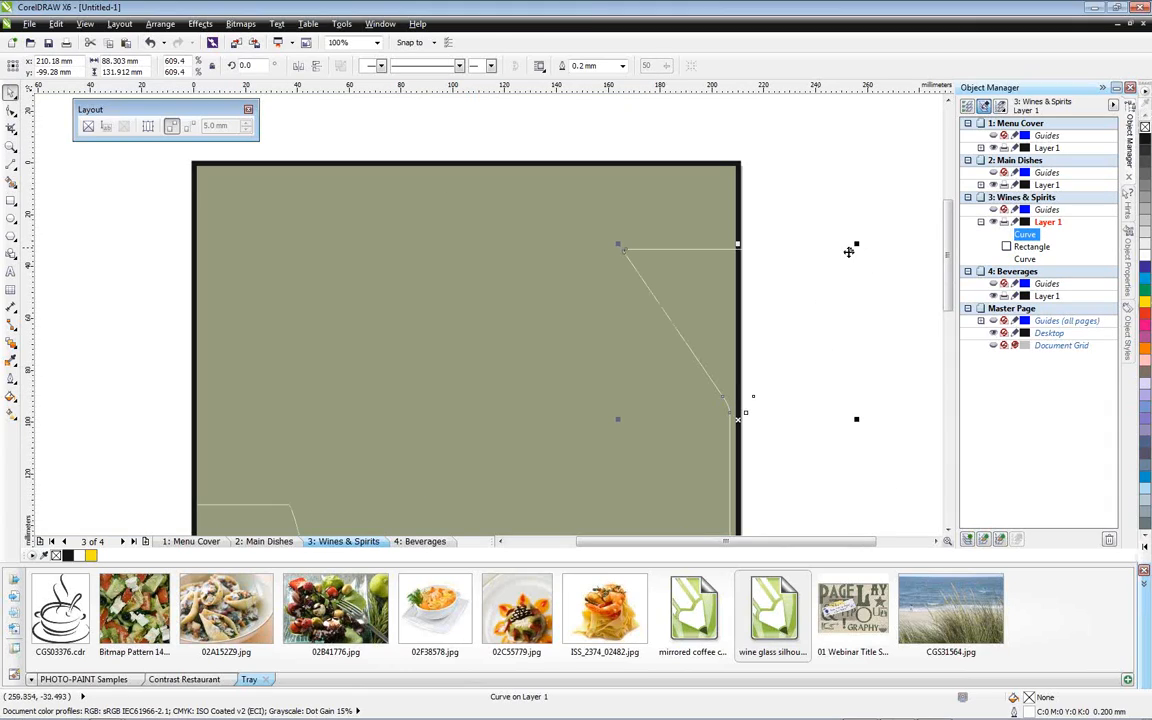
{"action": "left_click", "coordinate": [1145, 586]}
{"action": "left_click_drag", "start_coordinate": [949, 296], "coordinate": [949, 322]}
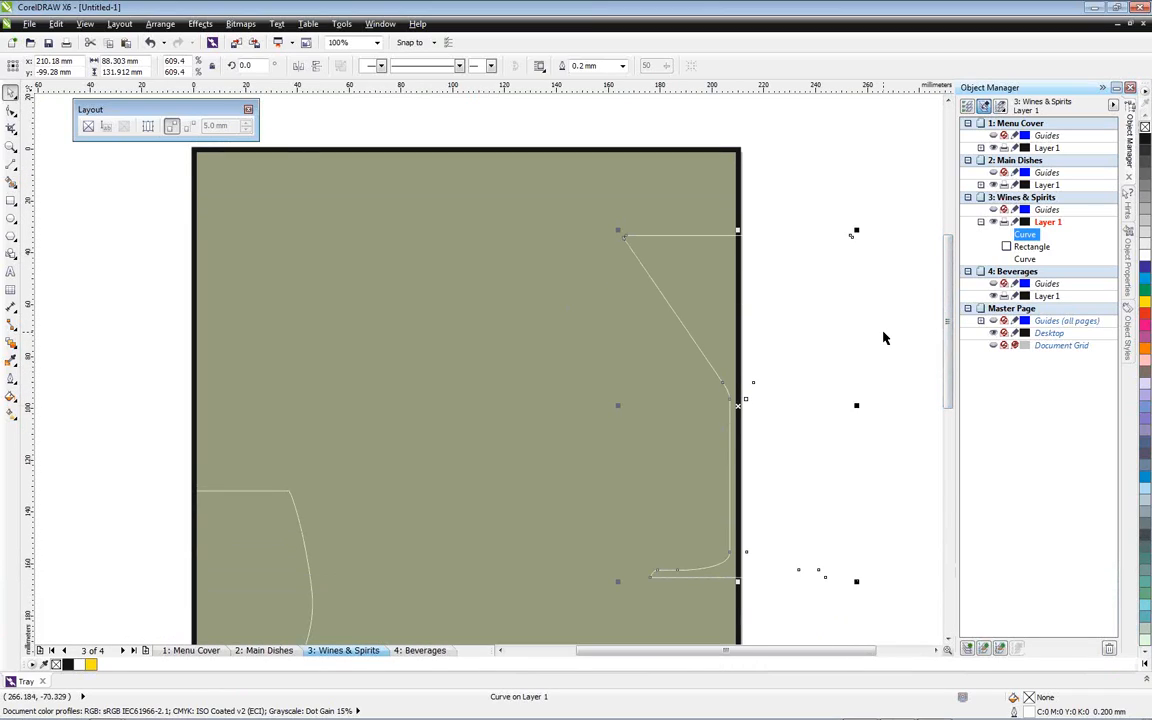
{"action": "scroll", "coordinate": [884, 338], "scroll_direction": "down", "scroll_amount": 2}
{"action": "left_click_drag", "start_coordinate": [204, 107], "coordinate": [164, 164]}
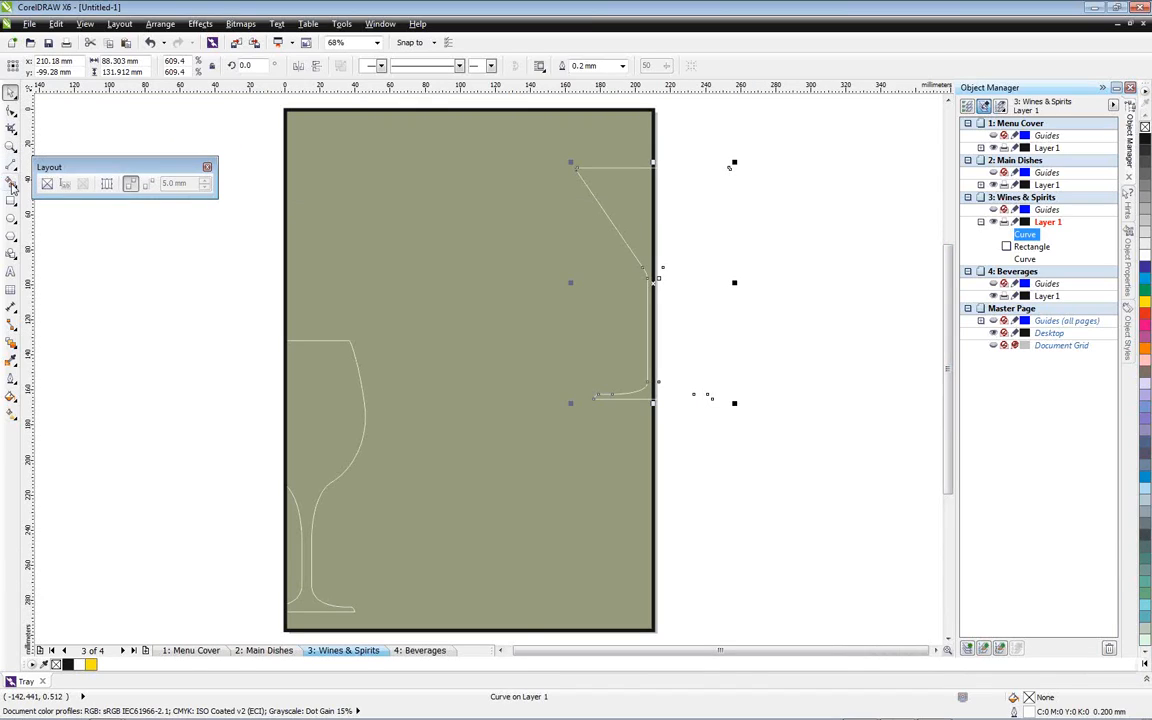
{"action": "left_click", "coordinate": [11, 128]}
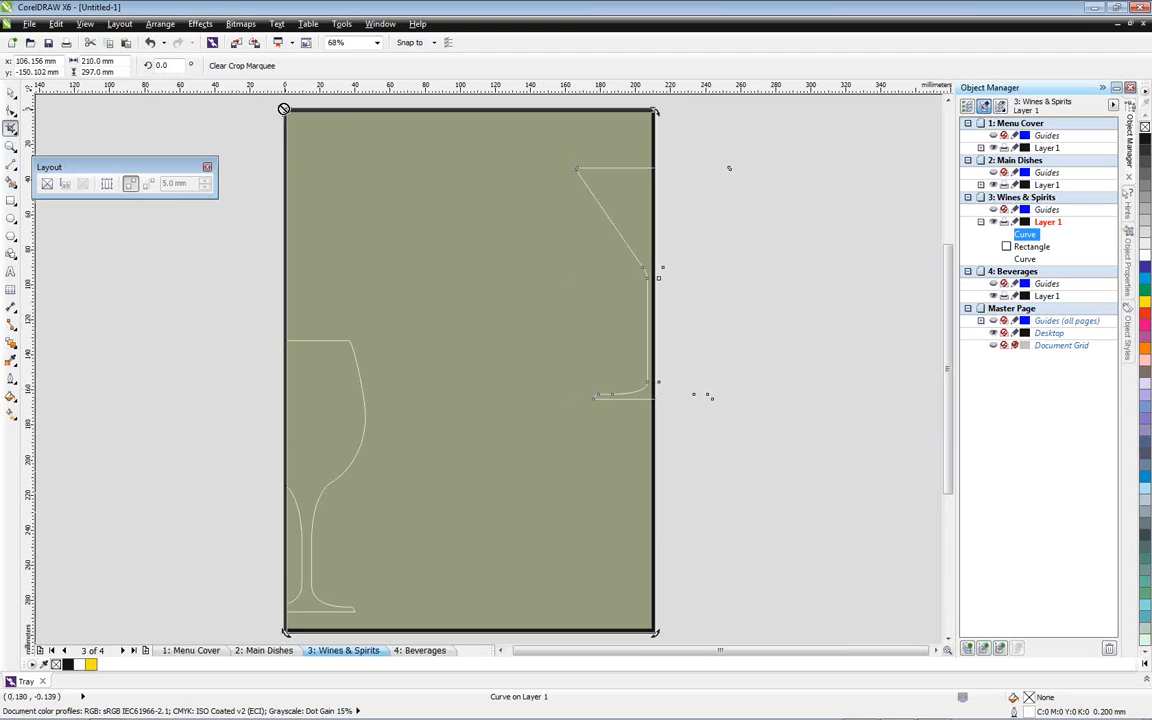
{"action": "left_click", "coordinate": [11, 90]}
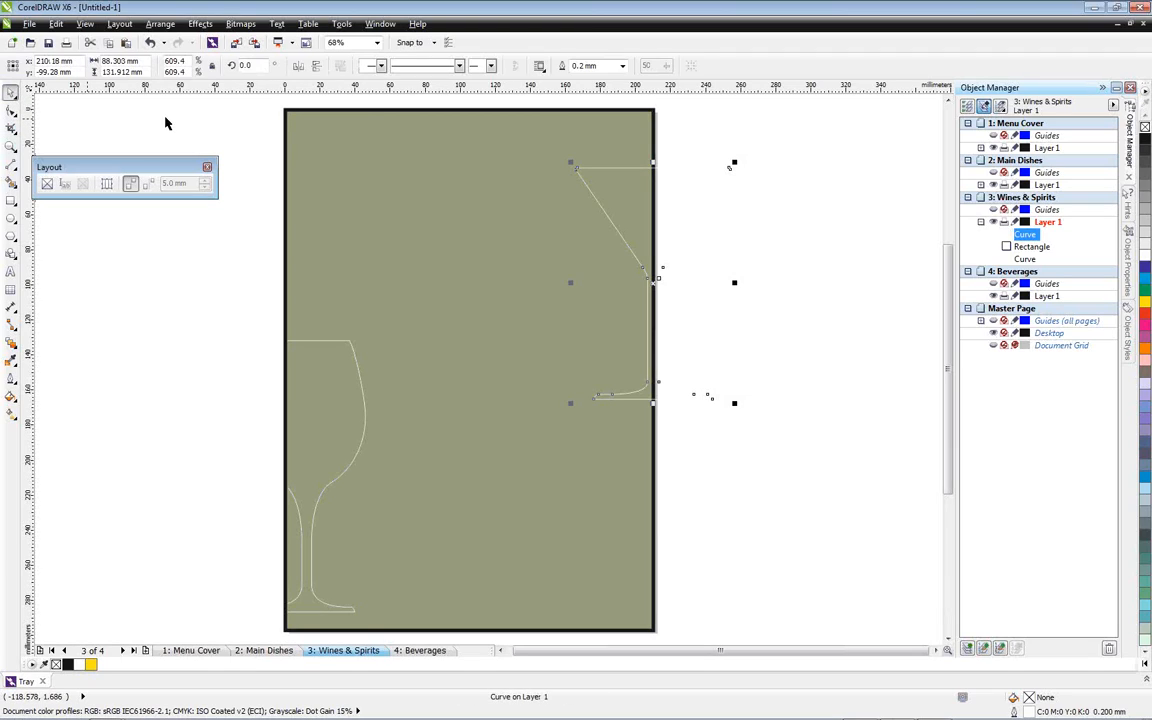
{"action": "left_click", "coordinate": [150, 111]}
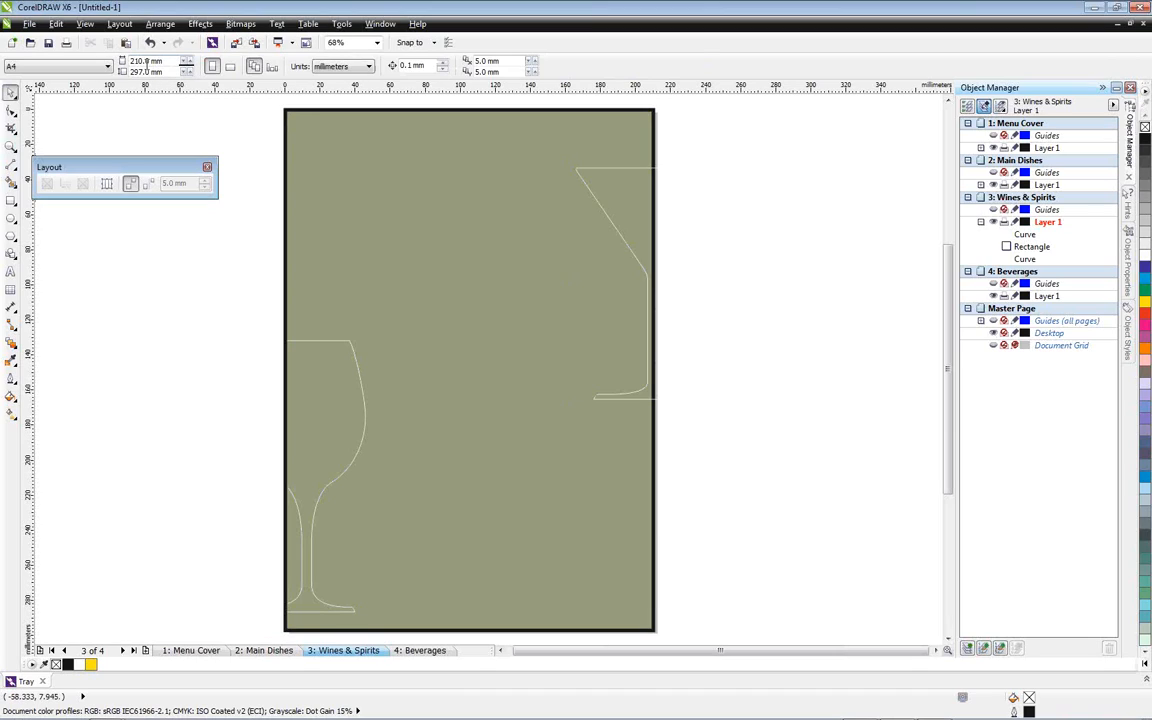
{"action": "left_click_drag", "start_coordinate": [142, 61], "coordinate": [121, 67]}
{"action": "type", "text": "10"}
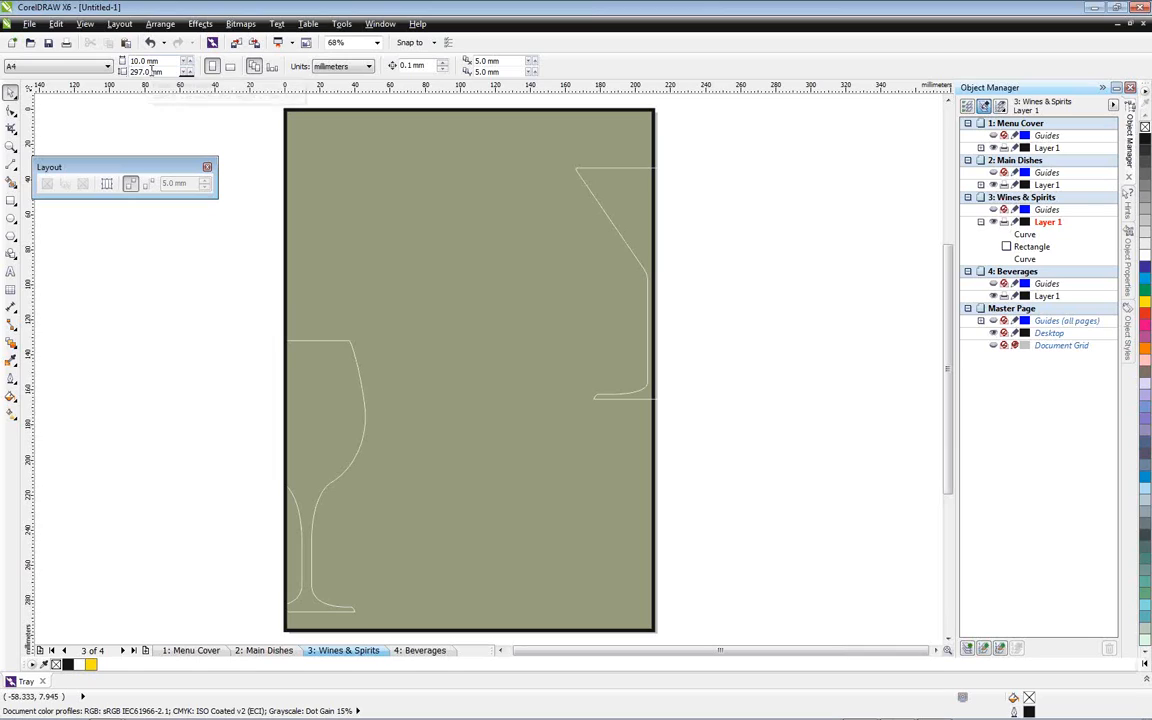
{"action": "key", "text": "Return"}
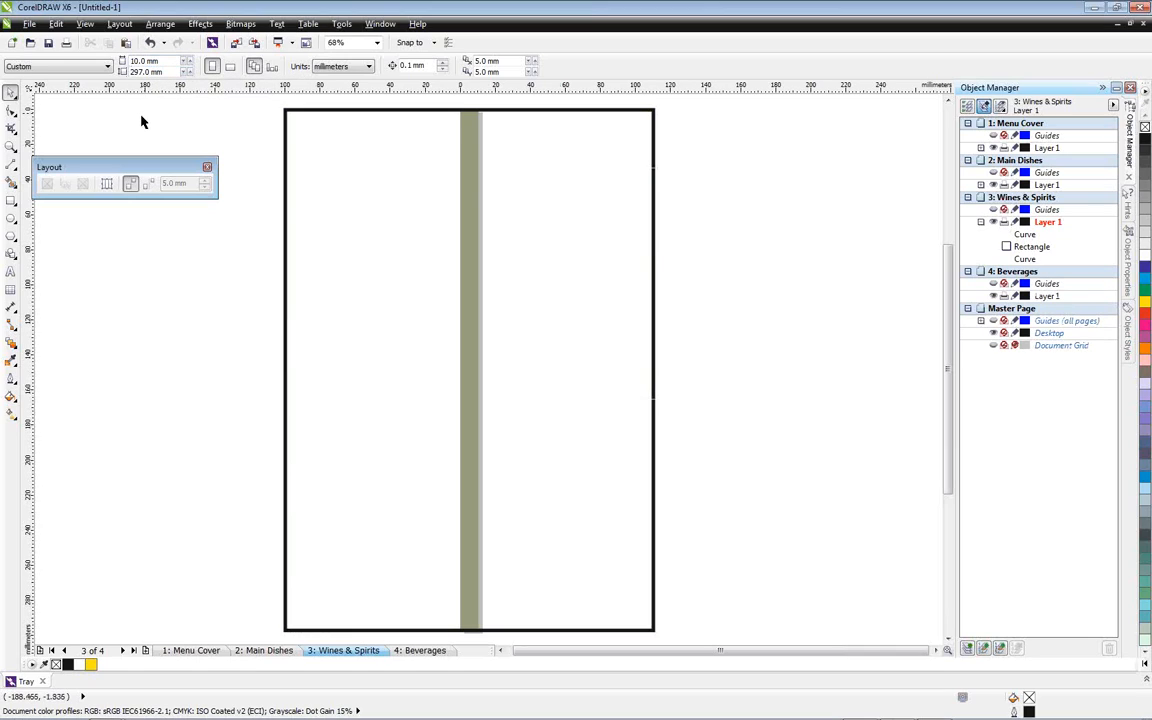
{"action": "left_click", "coordinate": [150, 43]}
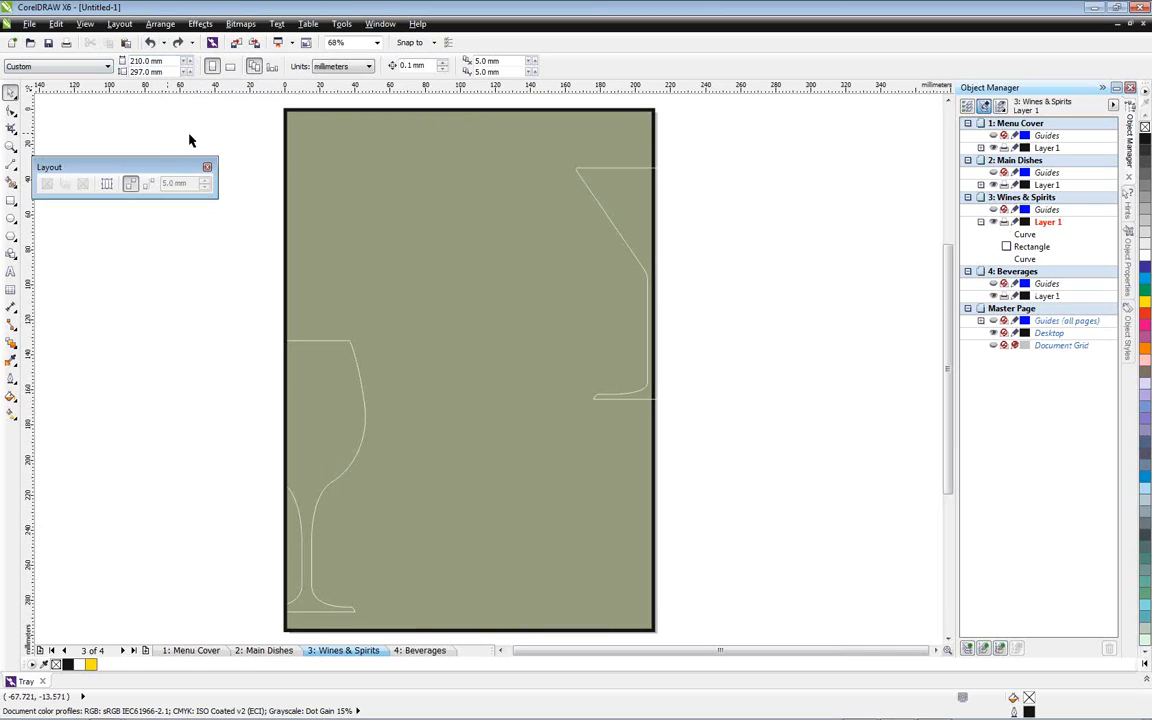
{"action": "left_click", "coordinate": [316, 152]}
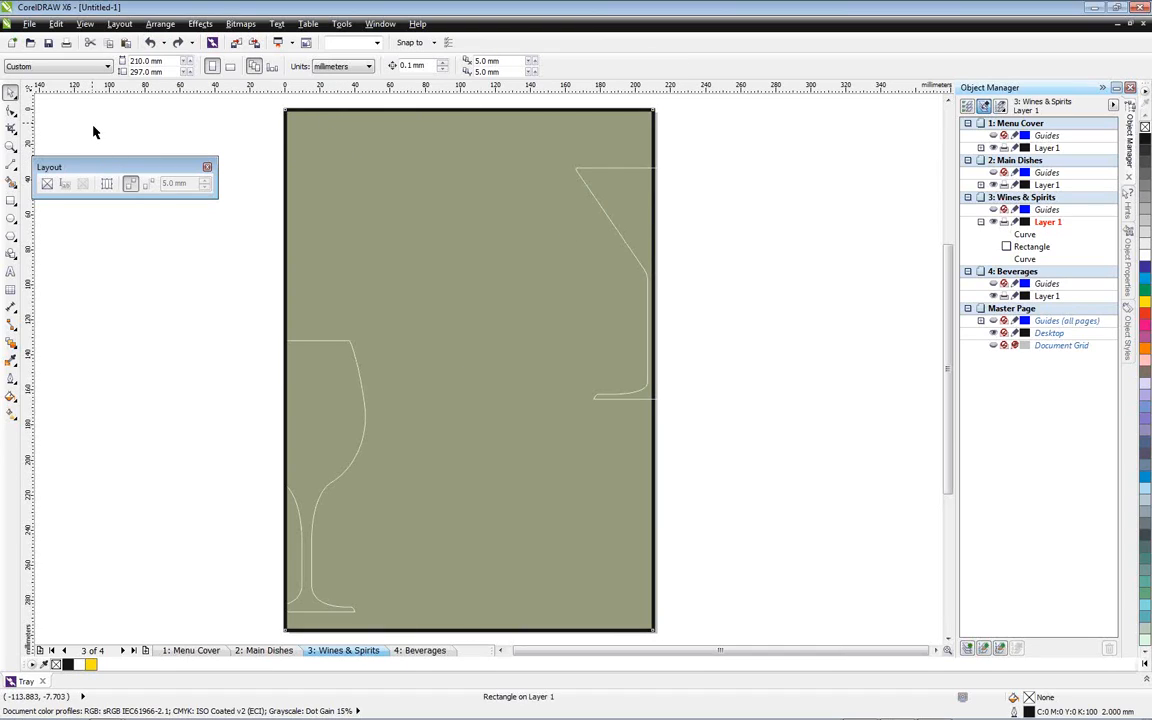
Crop the glass outlines and the border to the 210 × 297 mm crop marquee
{"action": "left_click", "coordinate": [10, 127]}
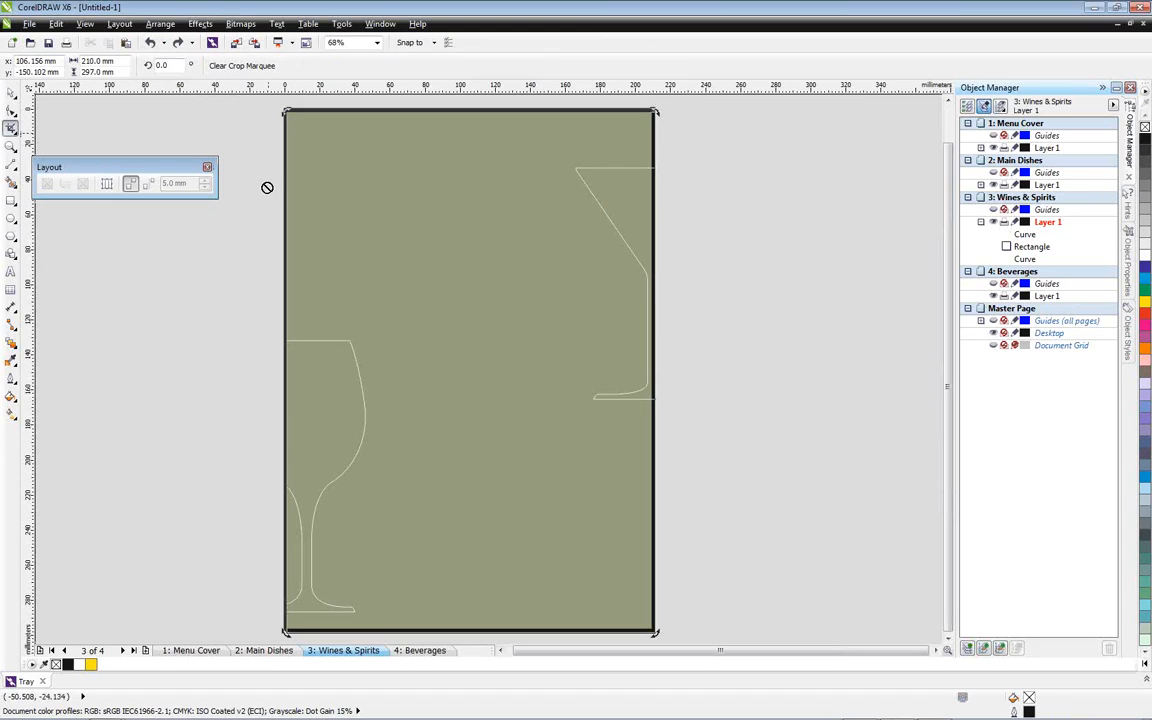
{"action": "scroll", "coordinate": [251, 186], "scroll_direction": "down", "scroll_amount": 2}
{"action": "left_click", "coordinate": [383, 174]}
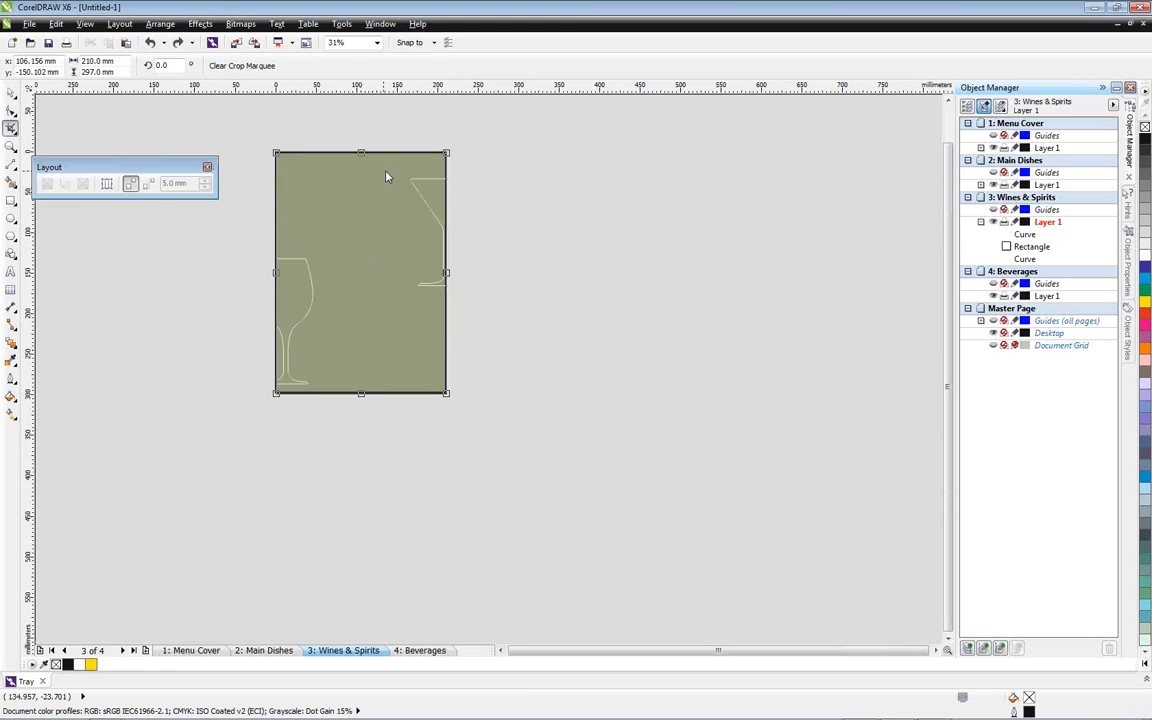
{"action": "double_click", "coordinate": [368, 276]}
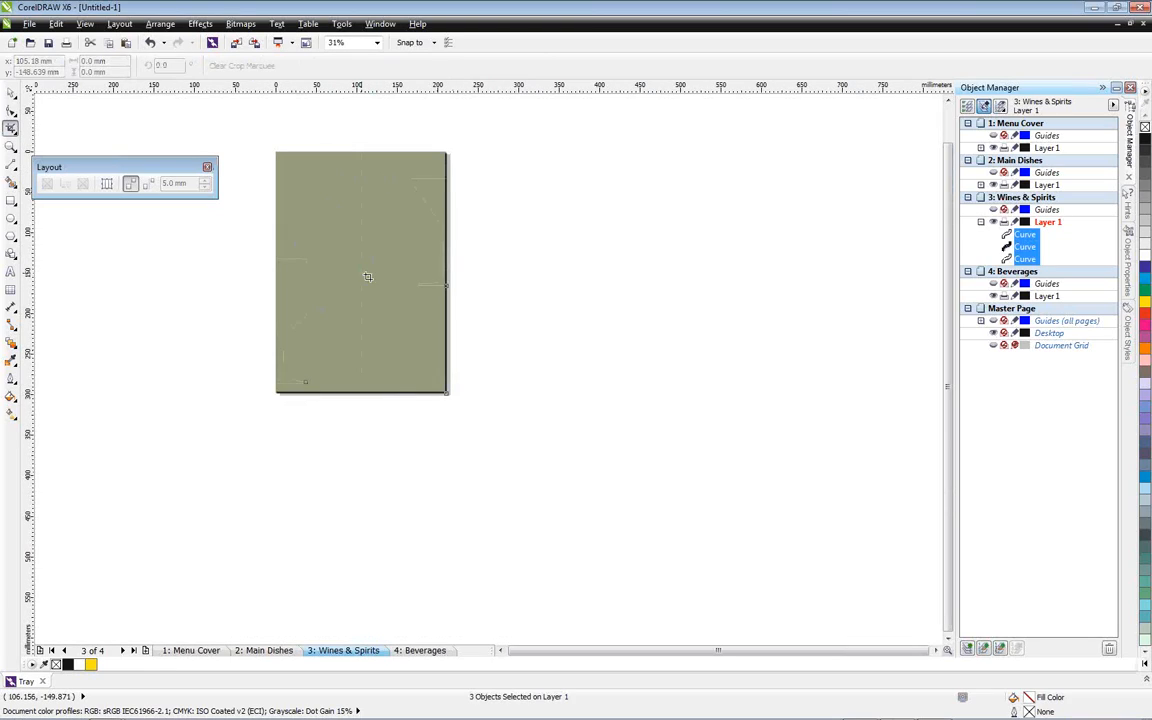
{"action": "left_click", "coordinate": [11, 92]}
{"action": "scroll", "coordinate": [320, 252], "scroll_direction": "up", "scroll_amount": 1}
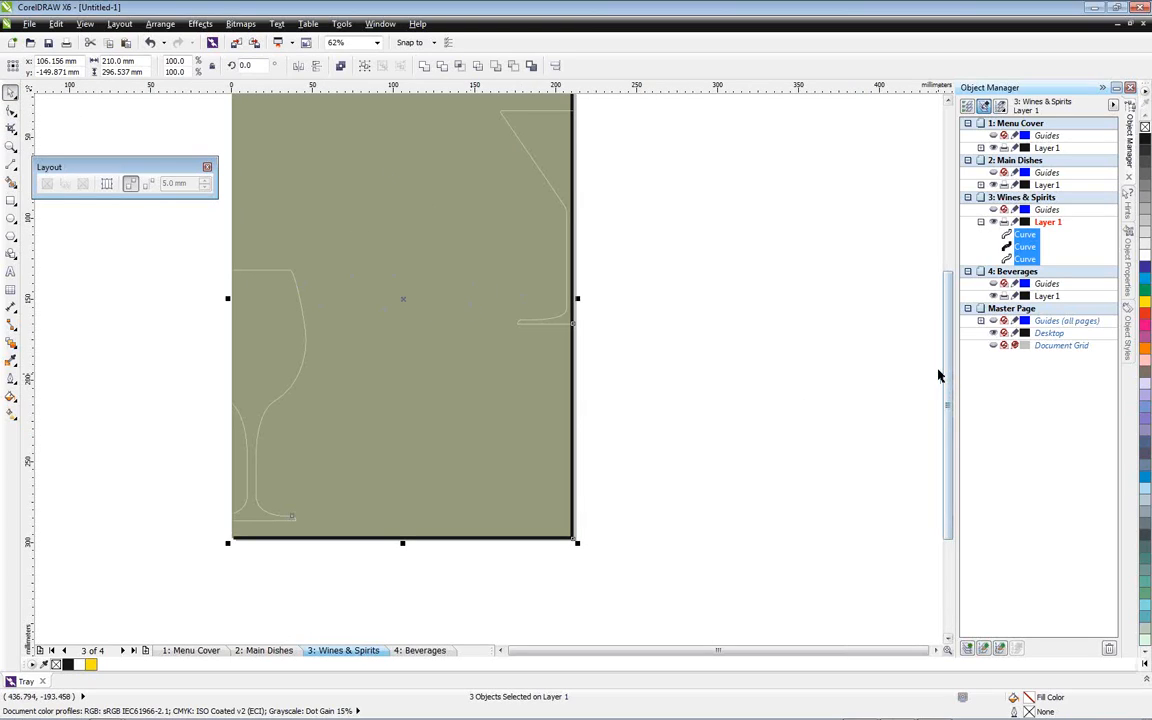
{"action": "scroll", "coordinate": [722, 295], "scroll_direction": "up", "scroll_amount": 1}
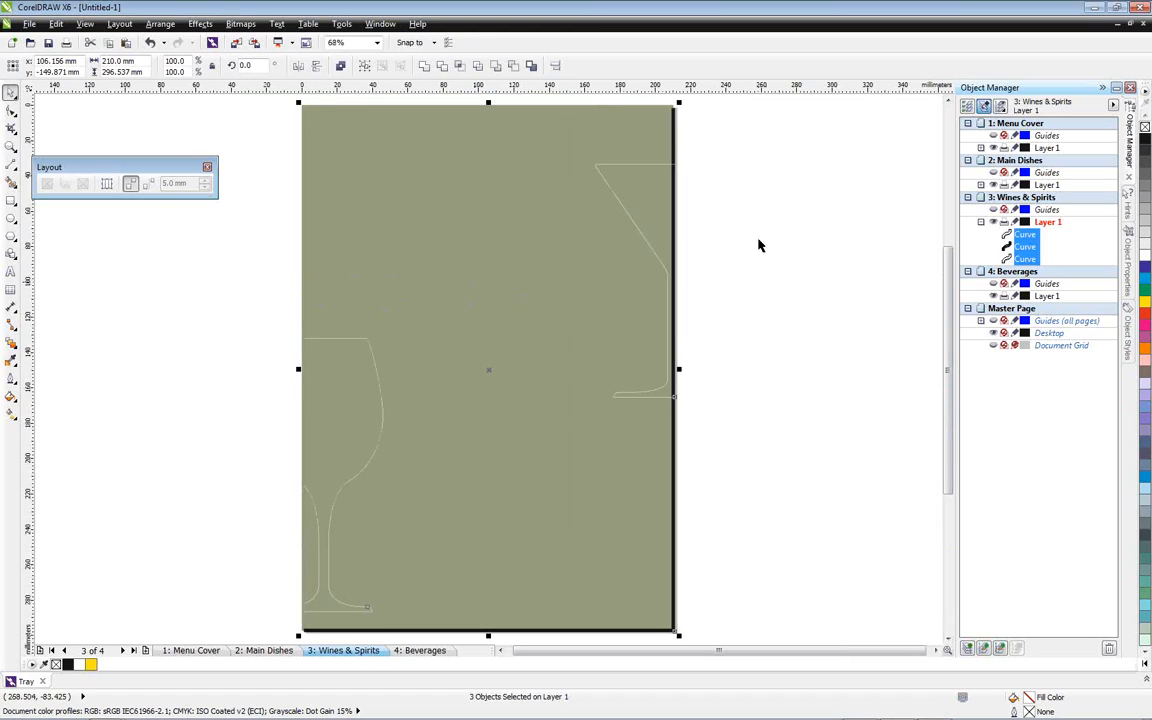
Delete the cropped remains of the black page border
{"action": "left_click", "coordinate": [644, 182]}
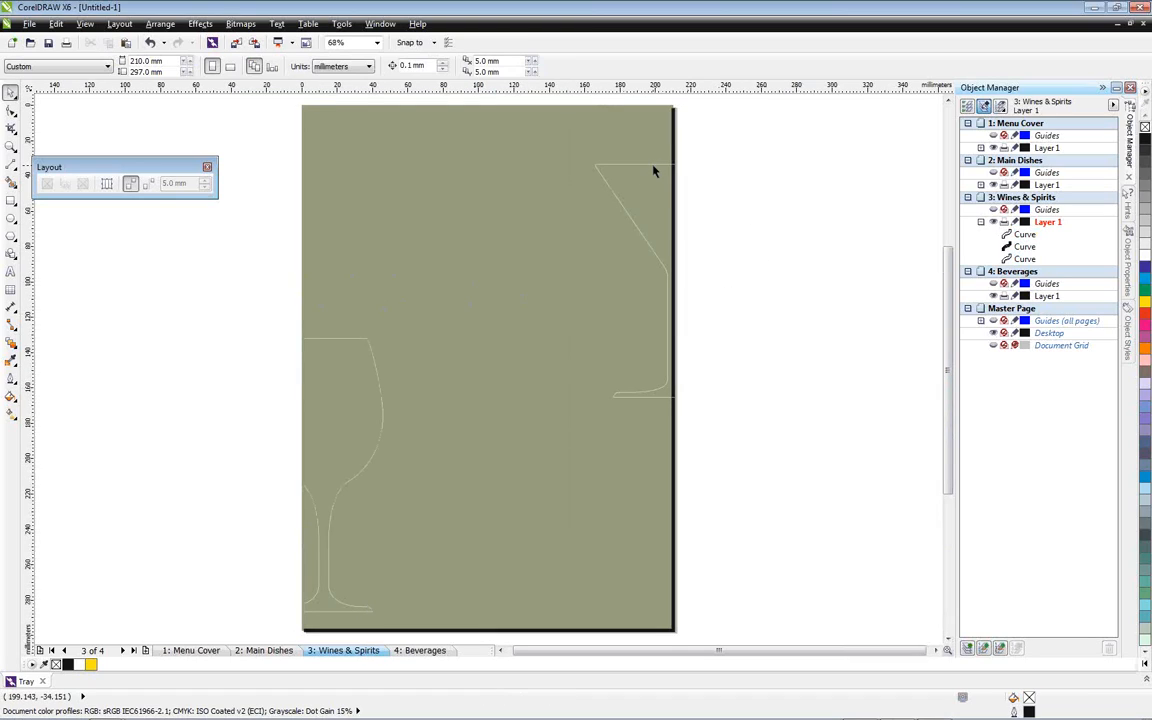
{"action": "left_click", "coordinate": [656, 167]}
{"action": "left_click", "coordinate": [722, 147]}
{"action": "left_click", "coordinate": [673, 132]}
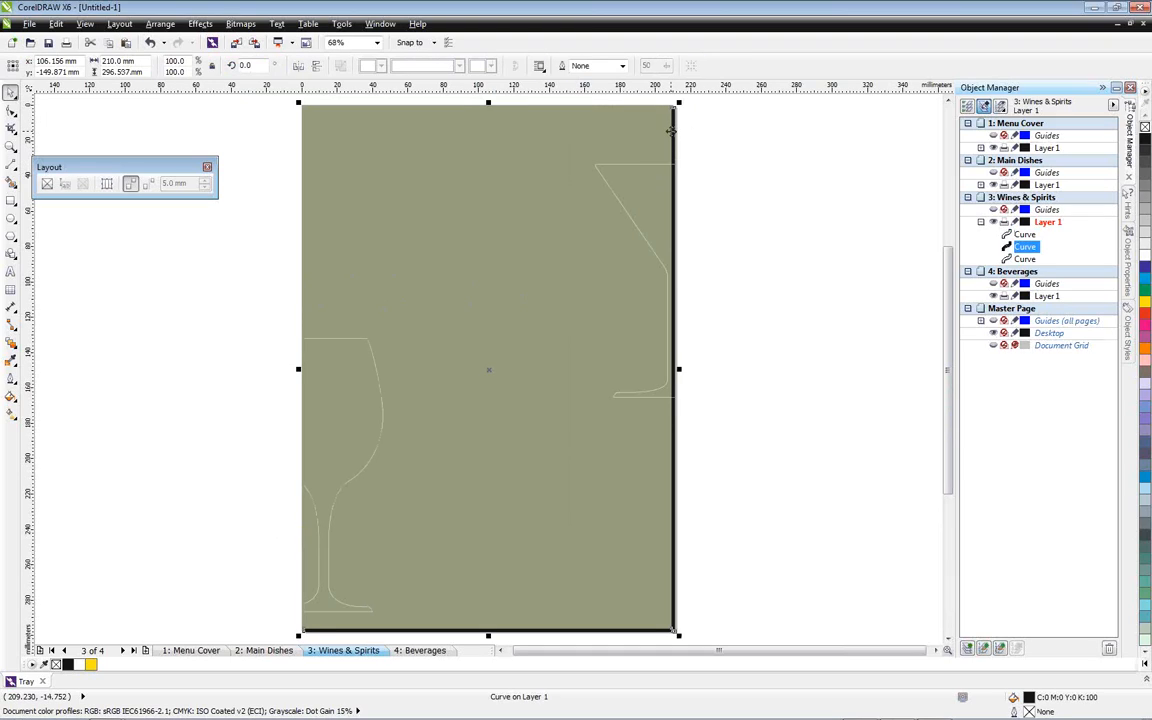
{"action": "key", "text": "Delete"}
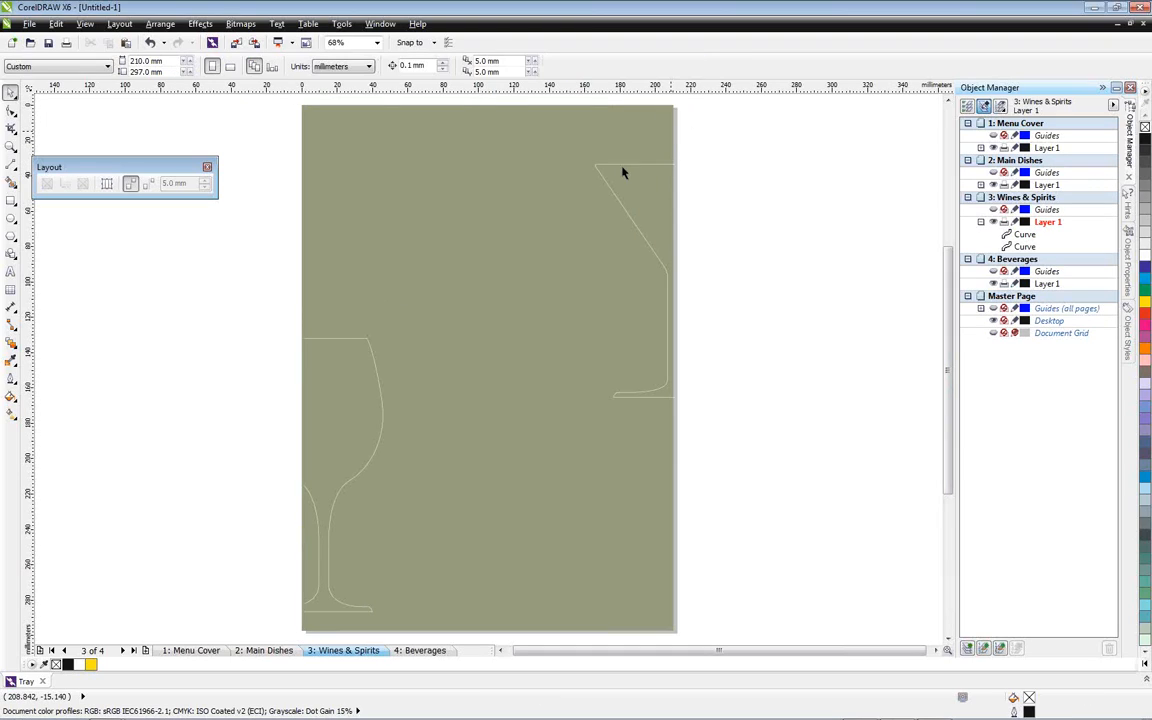
Add a new page-sized rectangle as the border, with a 2.0 mm outline
{"action": "double_click", "coordinate": [10, 201]}
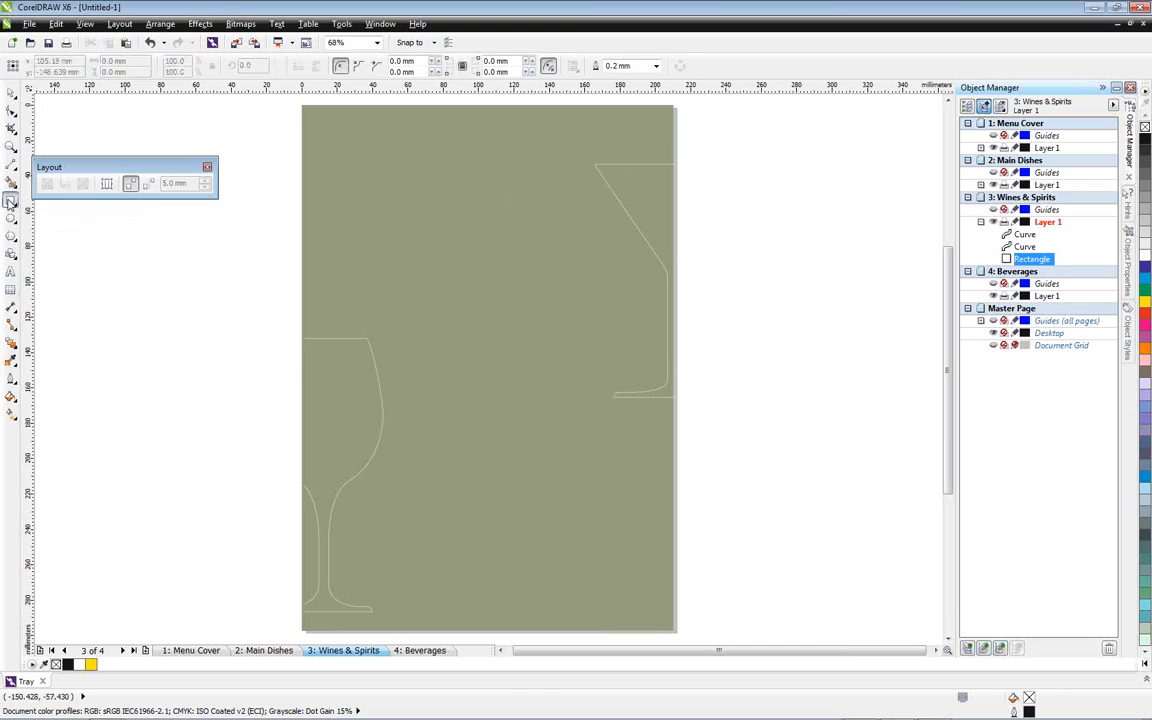
{"action": "left_click", "coordinate": [656, 66]}
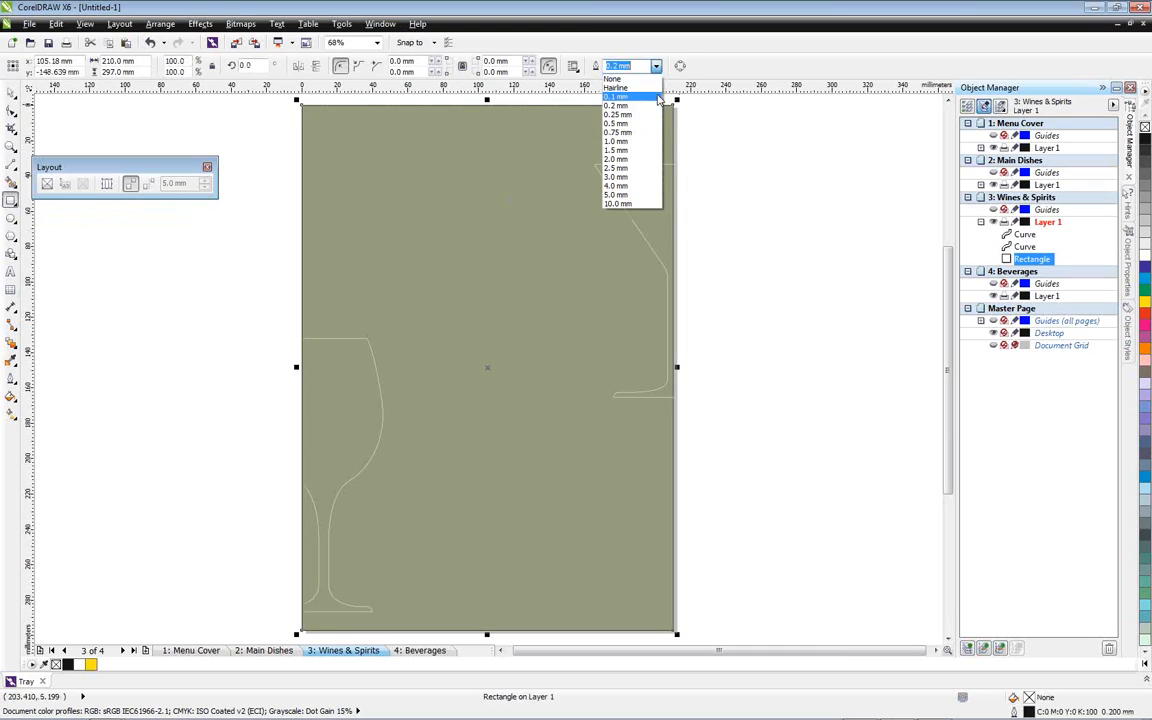
{"action": "left_click", "coordinate": [630, 162]}
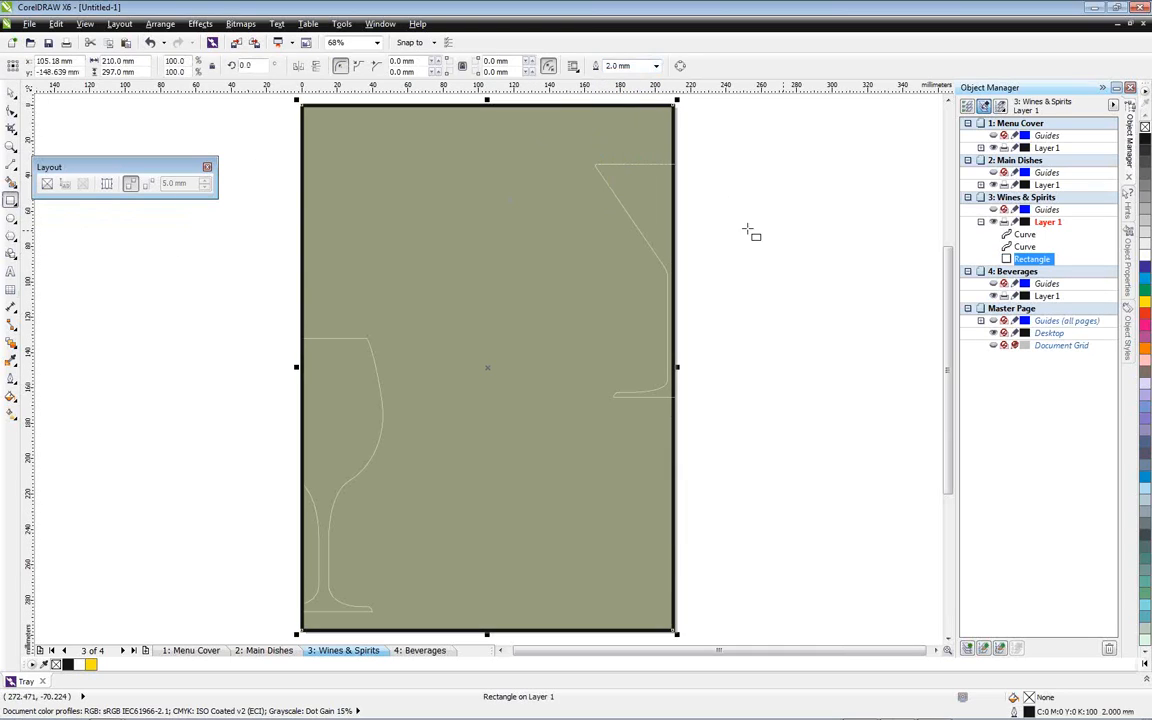
{"action": "left_click", "coordinate": [11, 92]}
Draw two horizontal lines across the martini glass, about 34 mm long at the bowl's base and about 71 mm long near its rim
{"action": "left_click", "coordinate": [333, 337]}
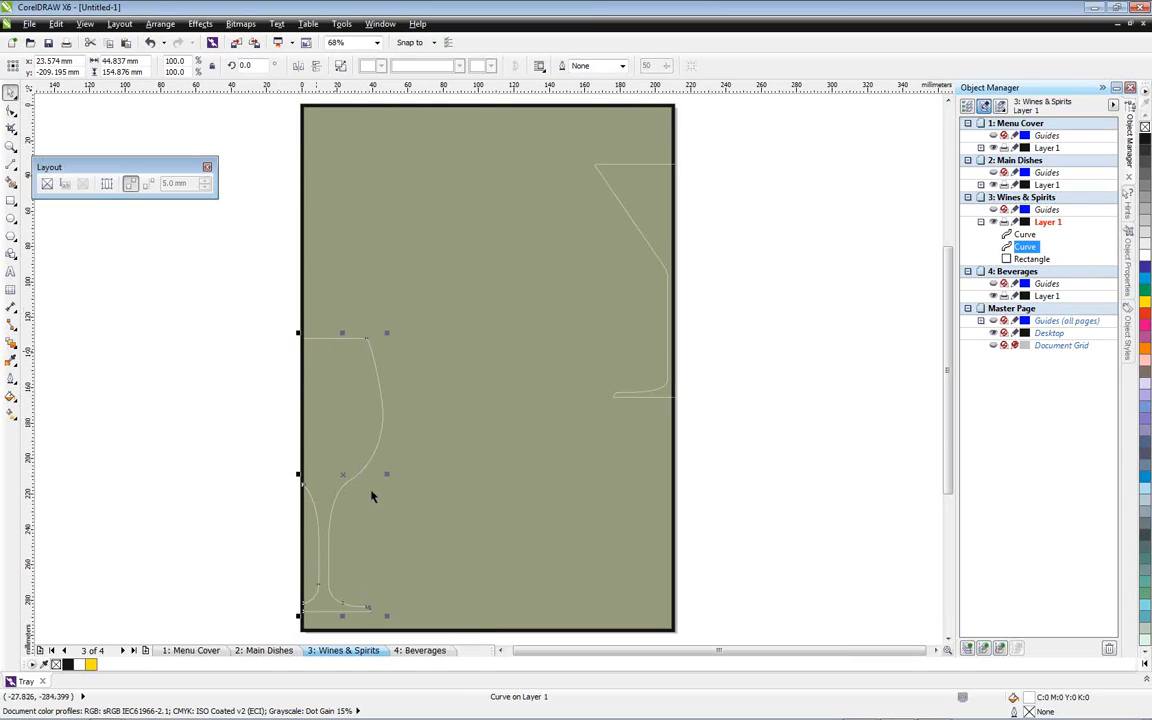
{"action": "scroll", "coordinate": [687, 217], "scroll_direction": "up", "scroll_amount": 2}
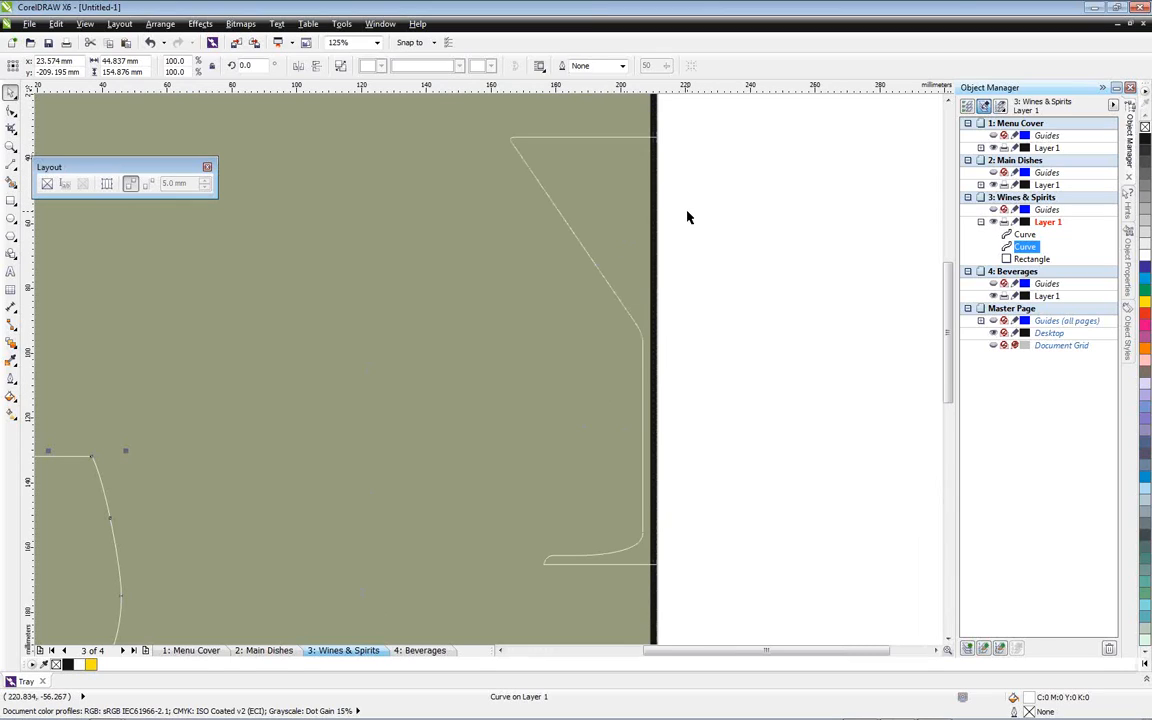
{"action": "left_click", "coordinate": [12, 168]}
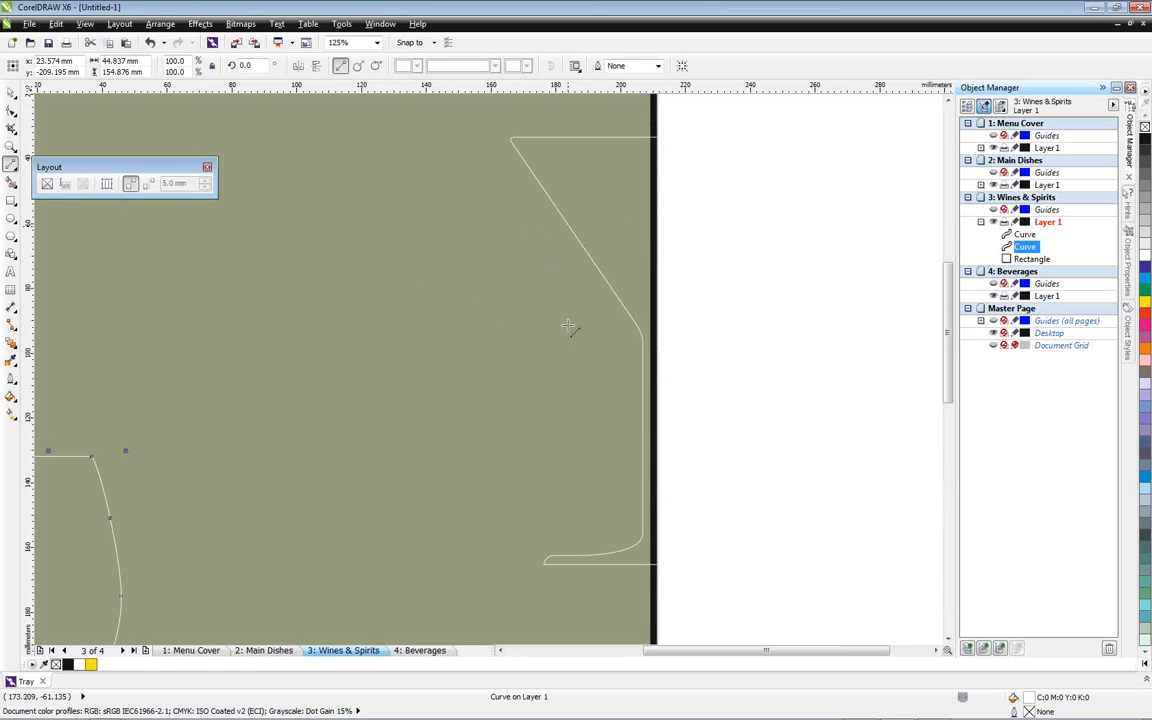
{"action": "mouse_move", "coordinate": [580, 355]}
{"action": "left_mouse_down"}
{"action": "mouse_move", "coordinate": [658, 342]}
{"action": "mouse_move", "coordinate": [689, 354]}
{"action": "mouse_move", "coordinate": [632, 335]}
{"action": "left_mouse_up"}
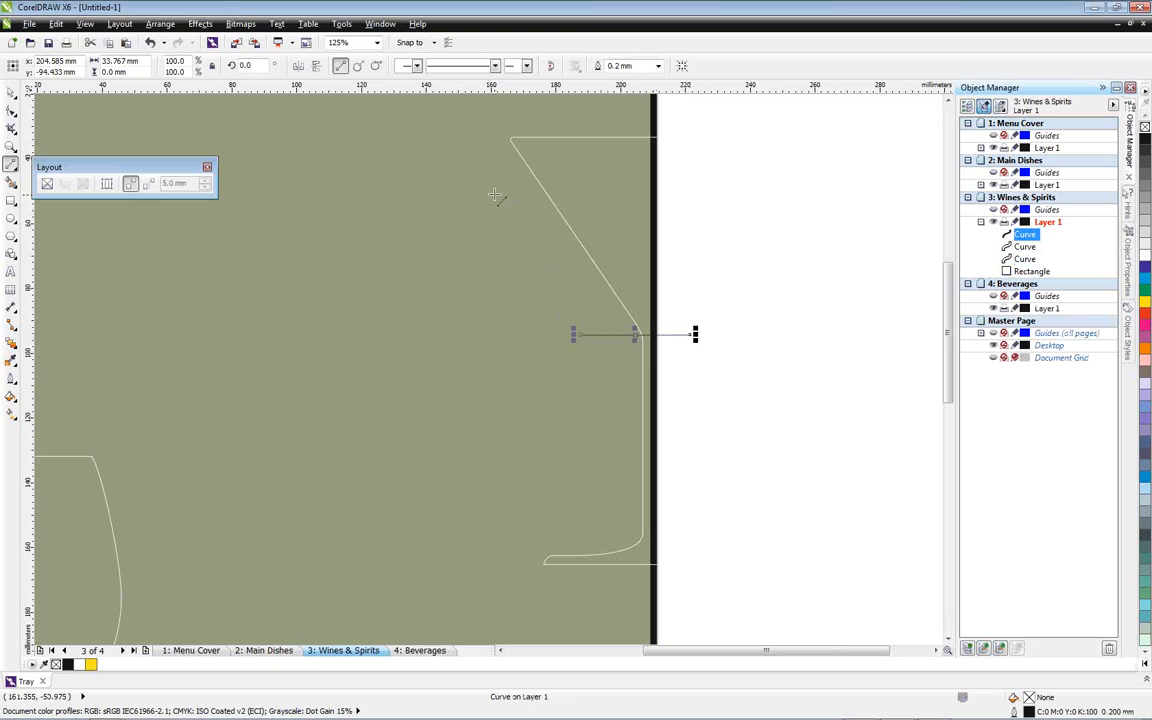
{"action": "left_click_drag", "start_coordinate": [482, 197], "coordinate": [722, 197]}
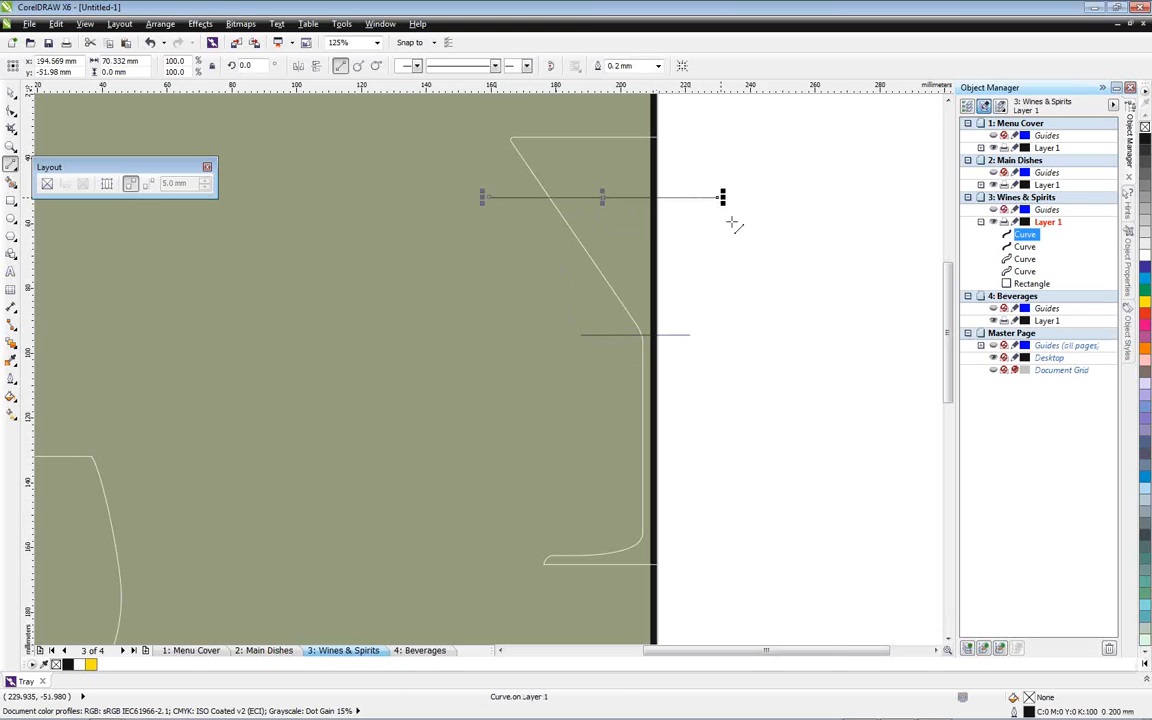
Smart-fill the martini bowl area between the two lines with yellow
{"action": "left_click", "coordinate": [11, 183]}
{"action": "left_click", "coordinate": [149, 66]}
{"action": "left_click", "coordinate": [143, 98]}
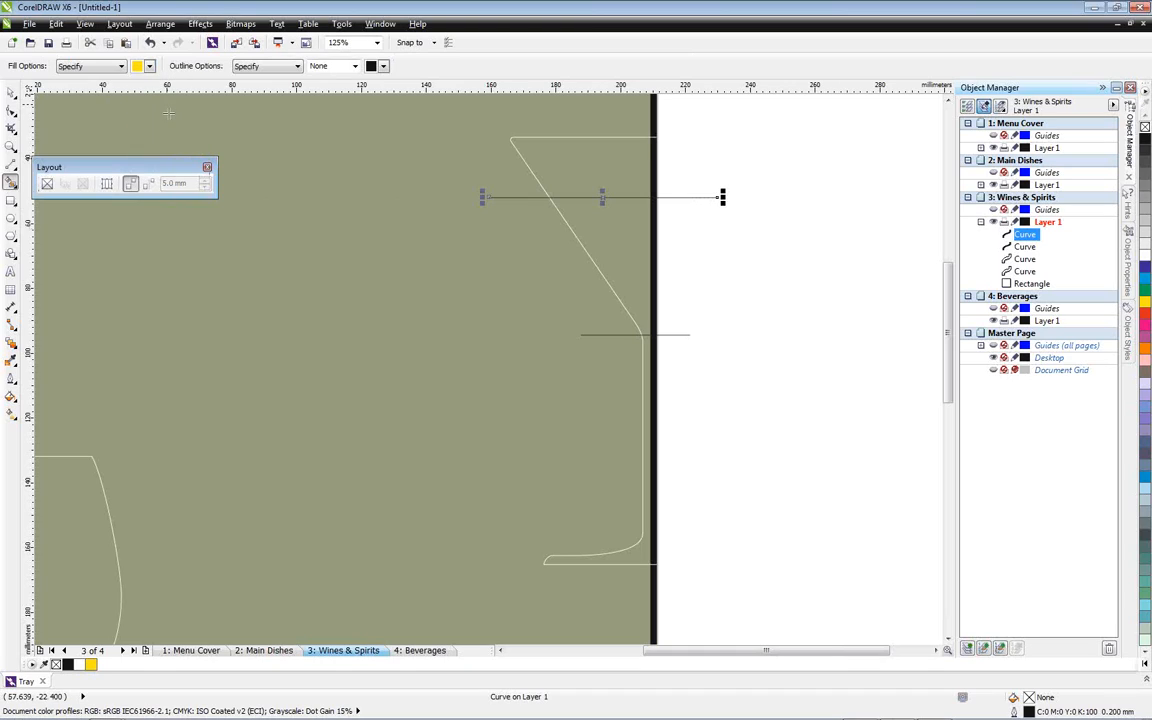
{"action": "left_click", "coordinate": [598, 224]}
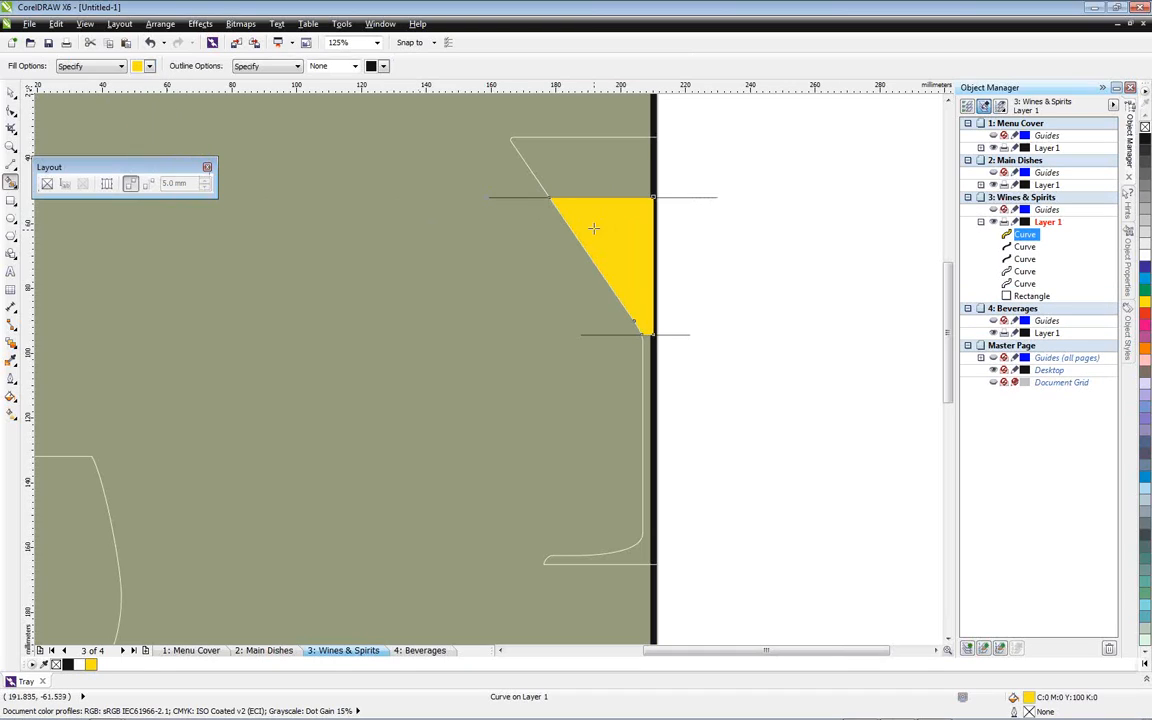
Delete the two lines across the martini glass and send the yellow drink shape to the back of the layer
{"action": "key", "text": "space"}
{"action": "left_click", "coordinate": [716, 199]}
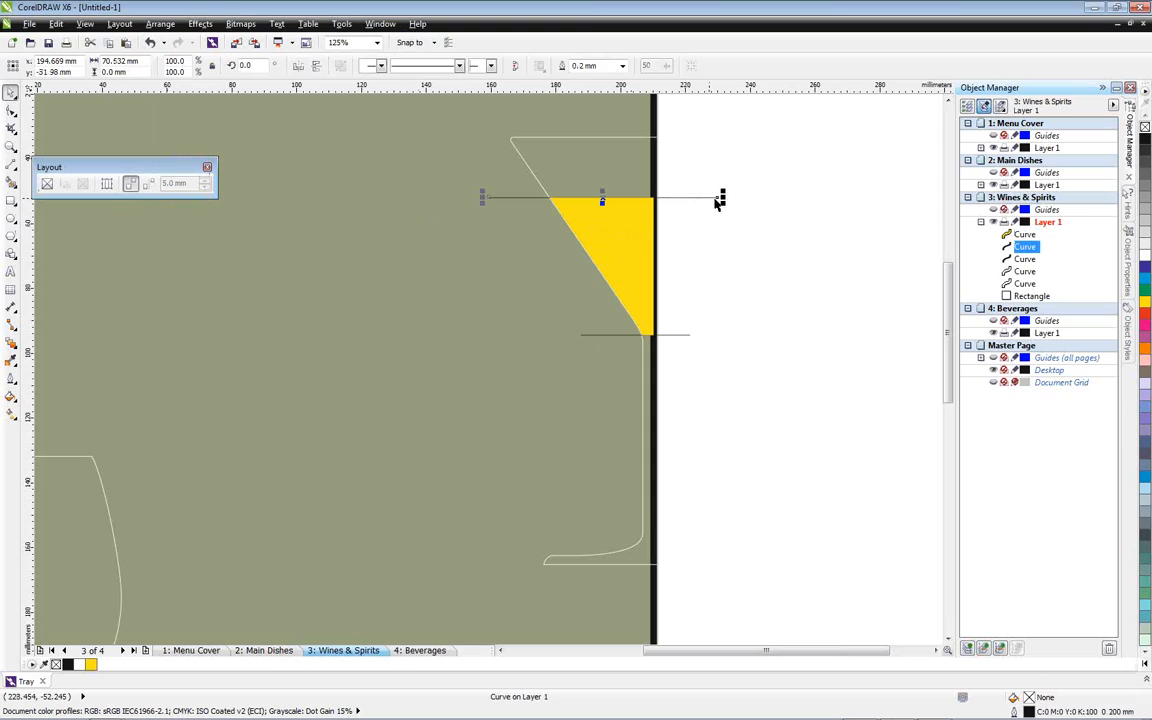
{"action": "key", "text": "Delete"}
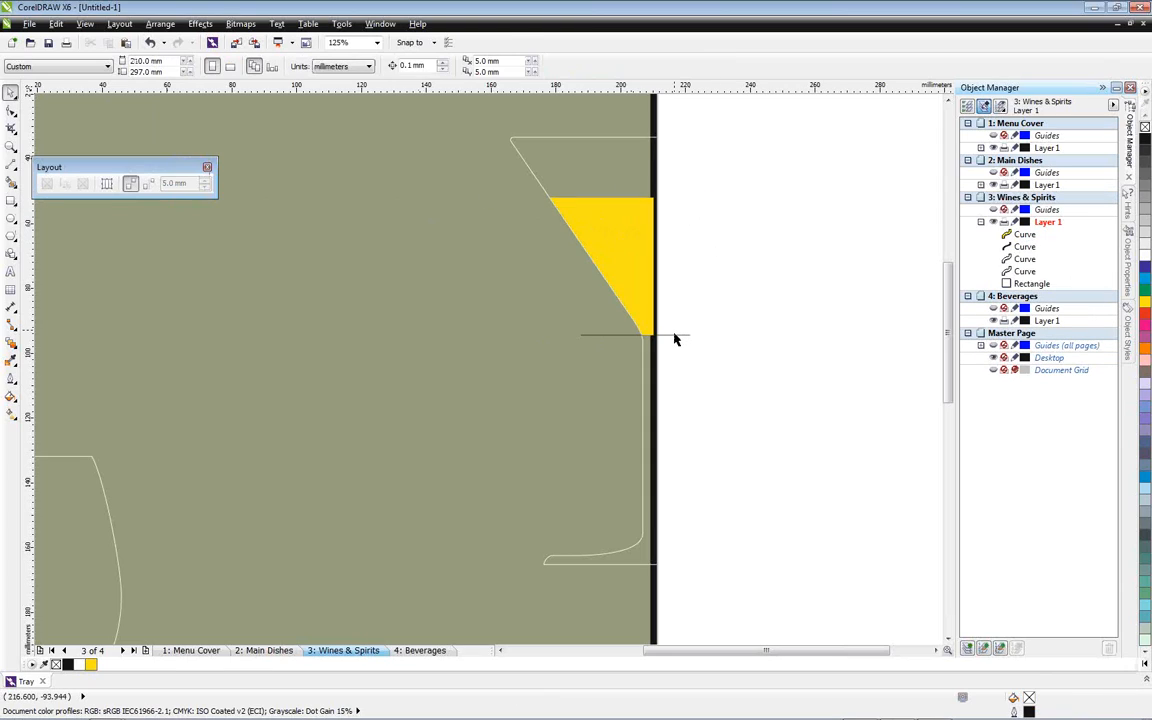
{"action": "left_click", "coordinate": [675, 336]}
{"action": "key", "text": "Delete"}
{"action": "left_click", "coordinate": [634, 255]}
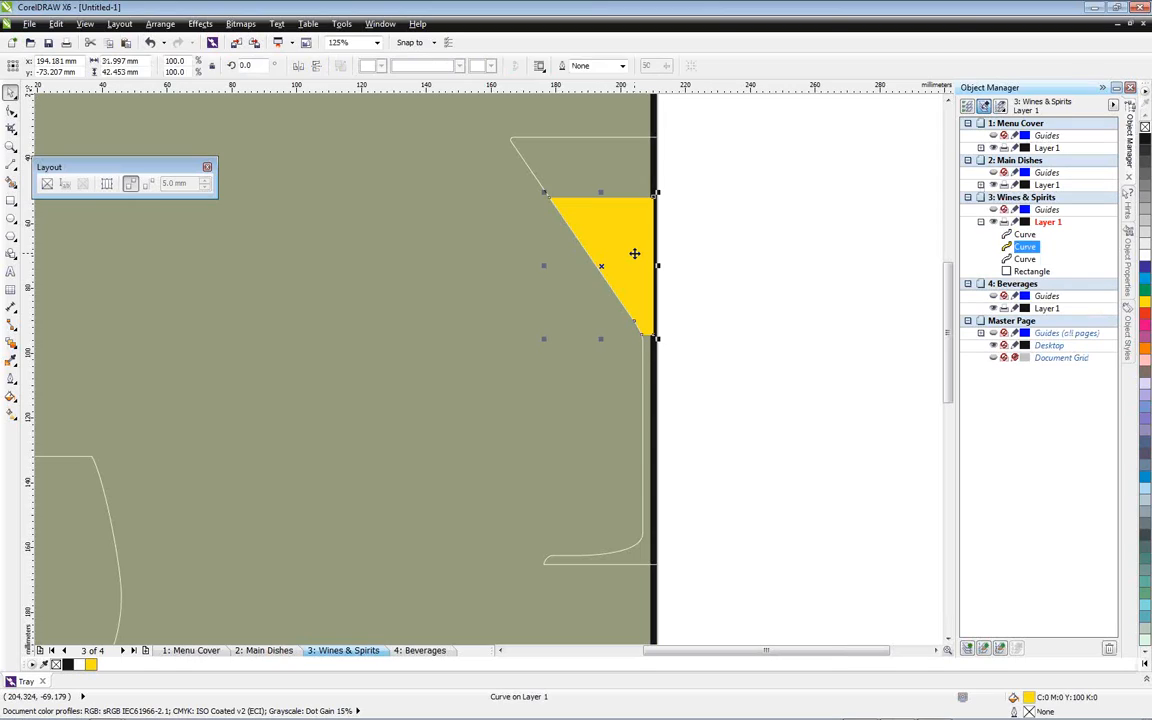
{"action": "key", "text": "shift+Page_Down"}
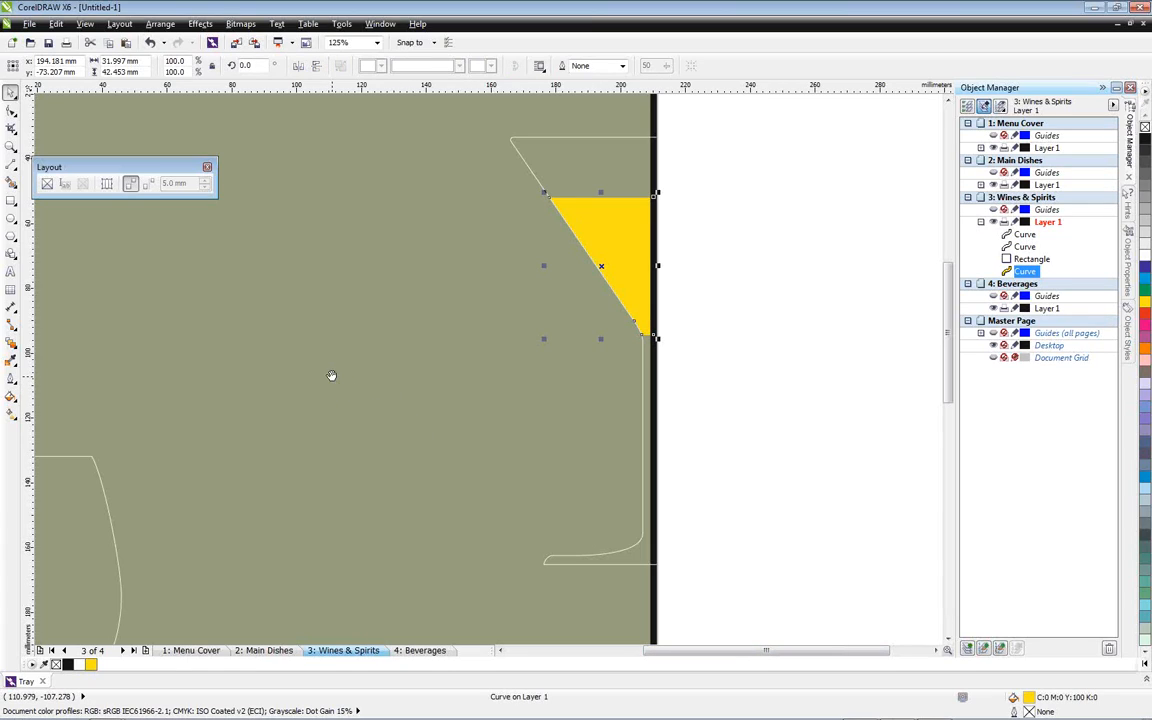
Draw two horizontal lines across the wine glass, about 63 mm long at the bowl's base and about 93 mm long across its middle
{"action": "left_click_drag", "start_coordinate": [332, 378], "coordinate": [443, 295]}
{"action": "left_click_drag", "start_coordinate": [485, 468], "coordinate": [499, 334]}
{"action": "left_click_drag", "start_coordinate": [496, 483], "coordinate": [530, 388]}
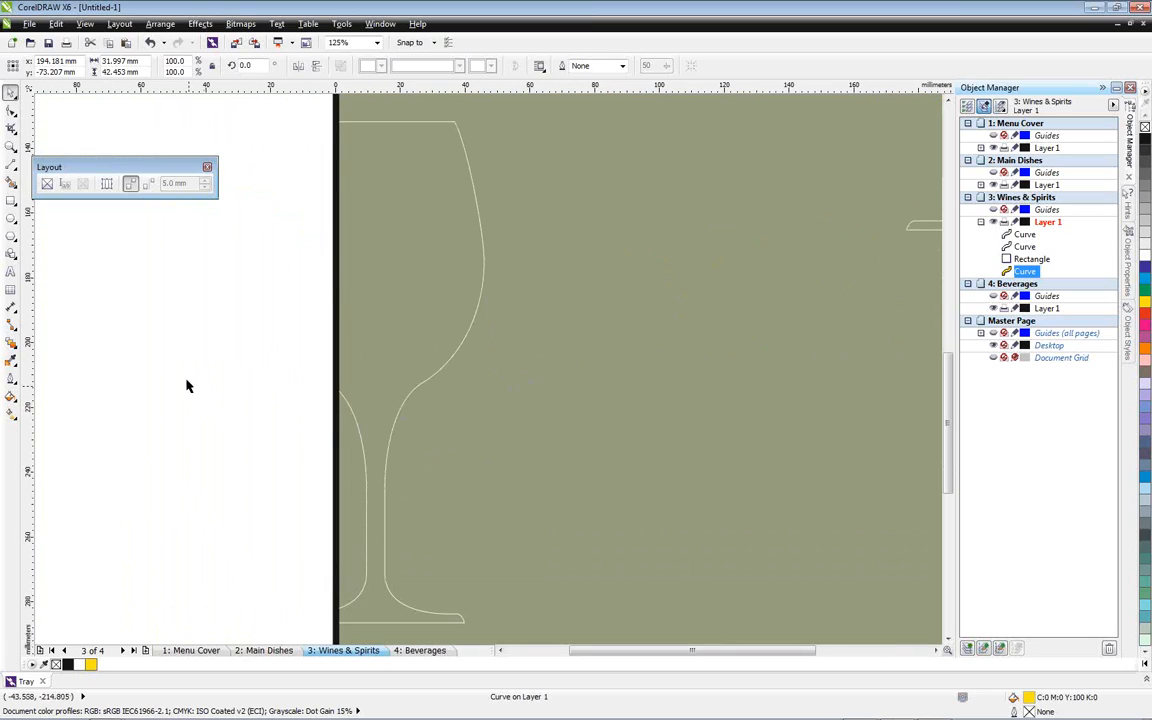
{"action": "left_click", "coordinate": [11, 163]}
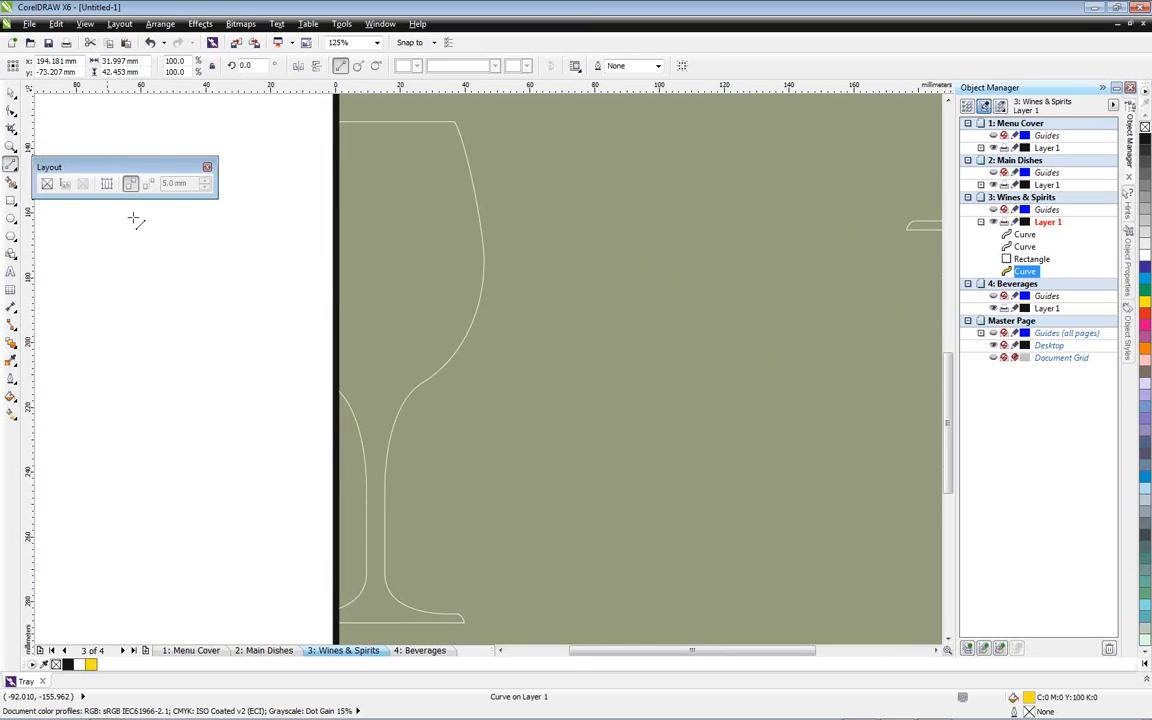
{"action": "left_click", "coordinate": [287, 396]}
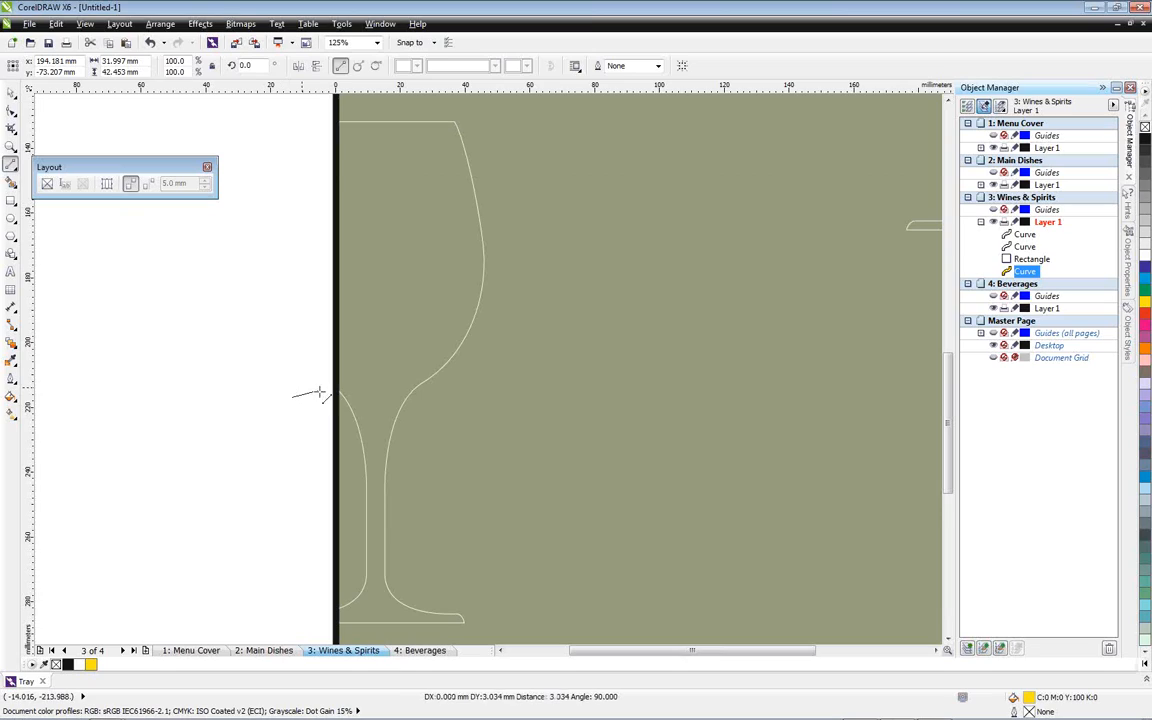
{"action": "left_click", "coordinate": [503, 397]}
{"action": "left_click", "coordinate": [251, 252]}
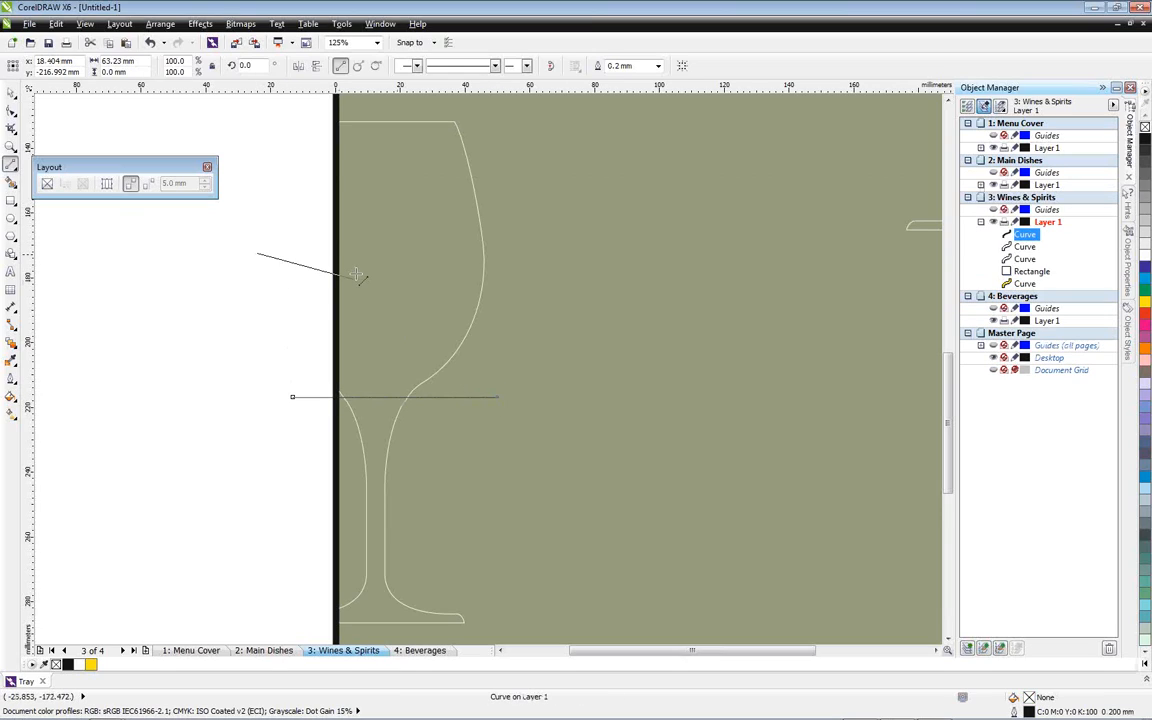
{"action": "left_click", "coordinate": [563, 252]}
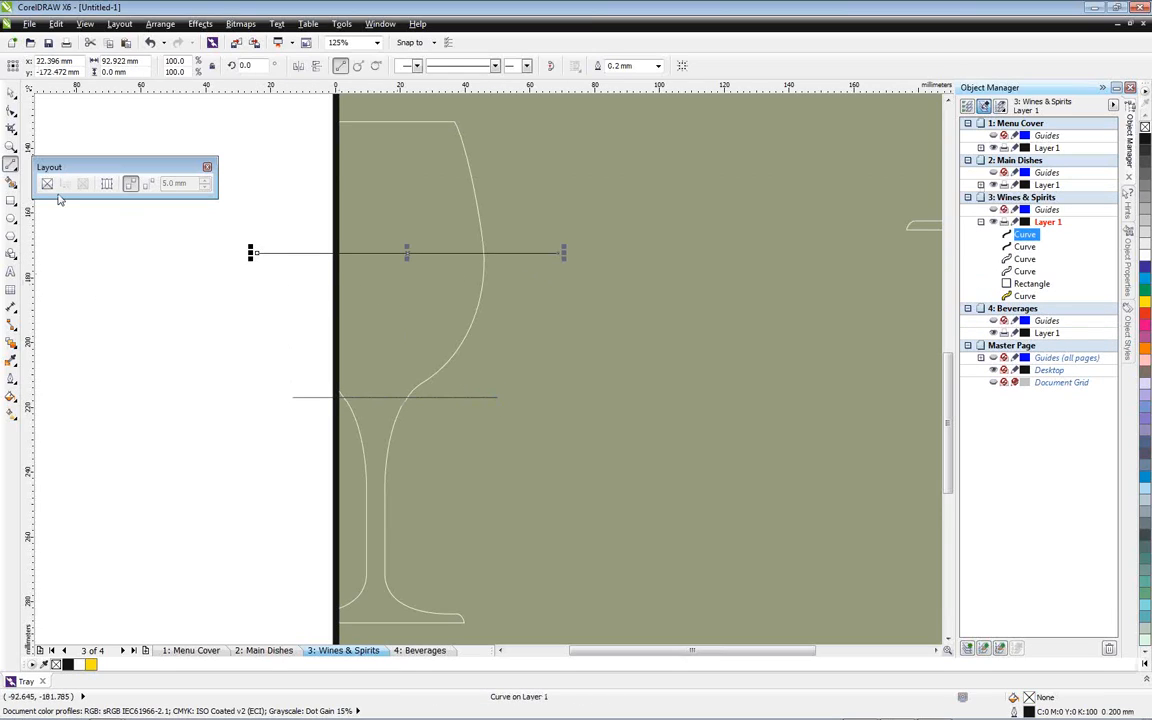
Smart-fill the wine glass bowl area between the two lines with red and no outline
{"action": "left_click", "coordinate": [11, 183]}
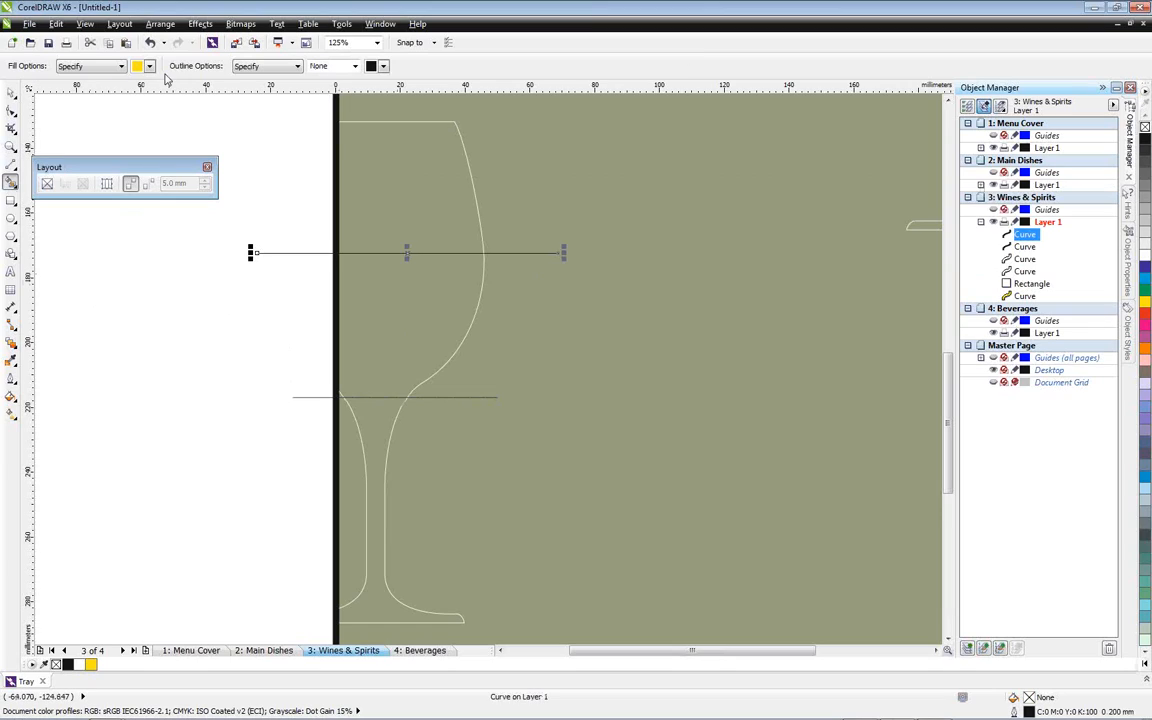
{"action": "left_click", "coordinate": [149, 66]}
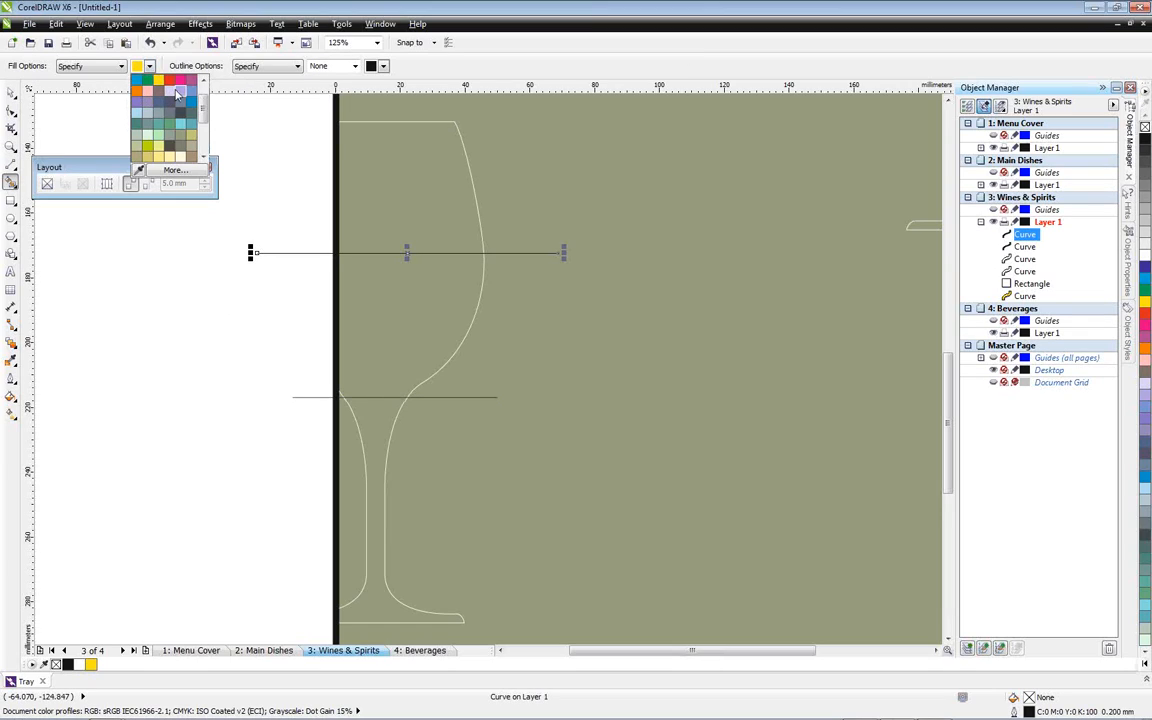
{"action": "left_click", "coordinate": [175, 84]}
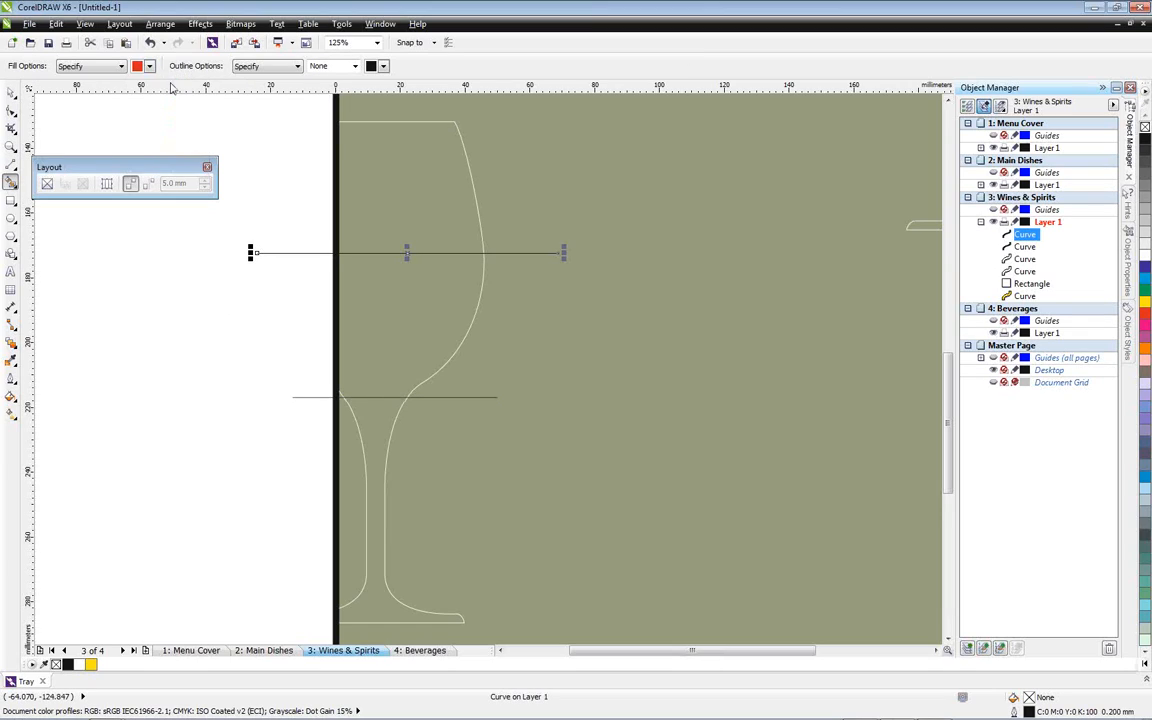
{"action": "left_click", "coordinate": [375, 306]}
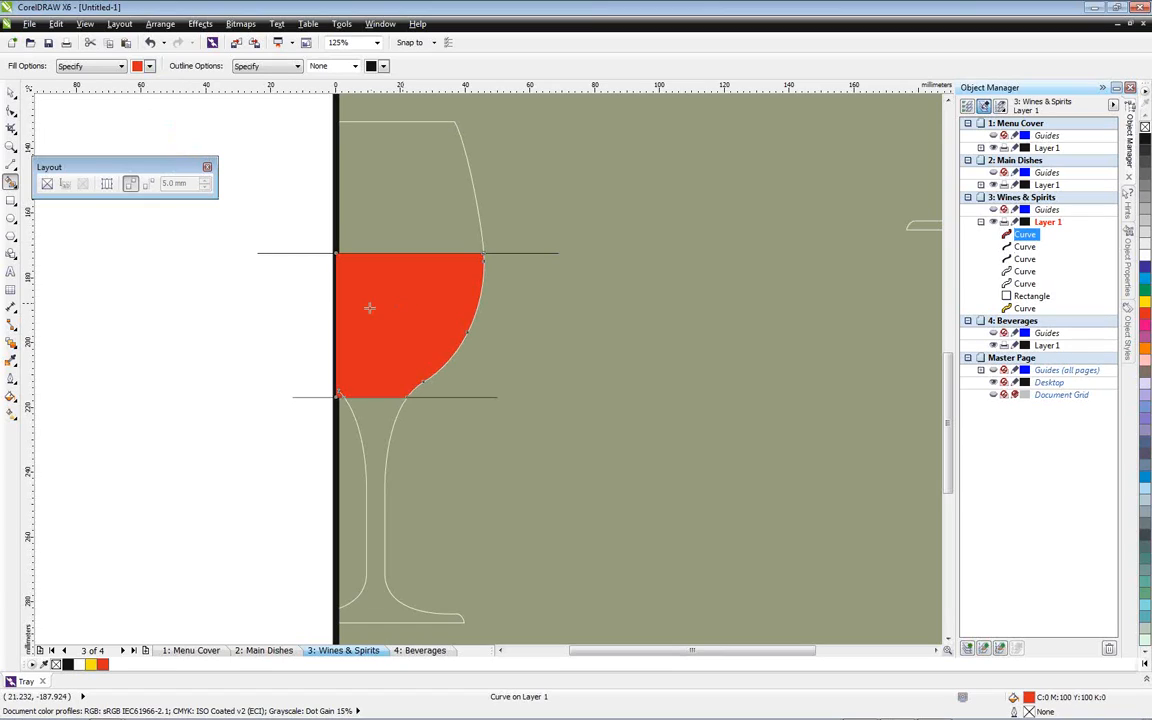
Delete the two horizontal lines across the wine glass
{"action": "left_click", "coordinate": [11, 91]}
{"action": "left_click", "coordinate": [263, 253]}
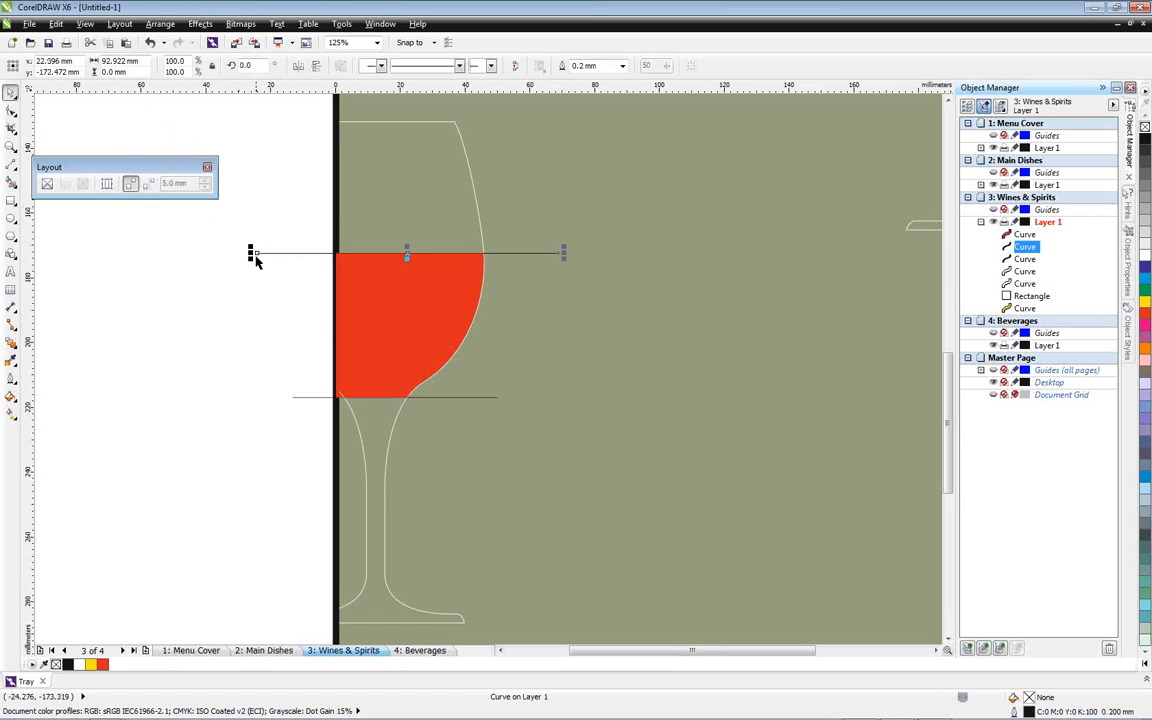
{"action": "key", "text": "Delete"}
{"action": "left_click", "coordinate": [296, 397]}
{"action": "key", "text": "Delete"}
Move the red wine shape back in the stacking order until it sits behind the border rectangle
{"action": "left_click", "coordinate": [406, 325]}
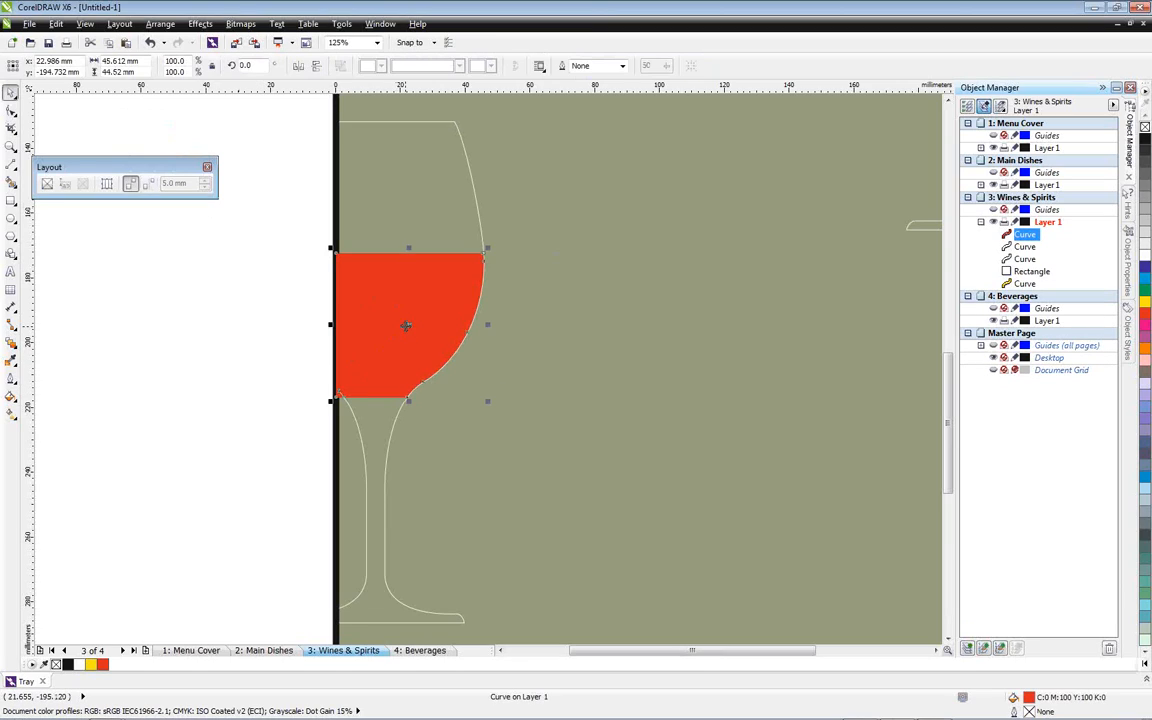
{"action": "key", "text": "ctrl+Page_Down"}
{"action": "key", "text": "ctrl+Page_Down"}
{"action": "key", "text": "ctrl+Page_Down"}
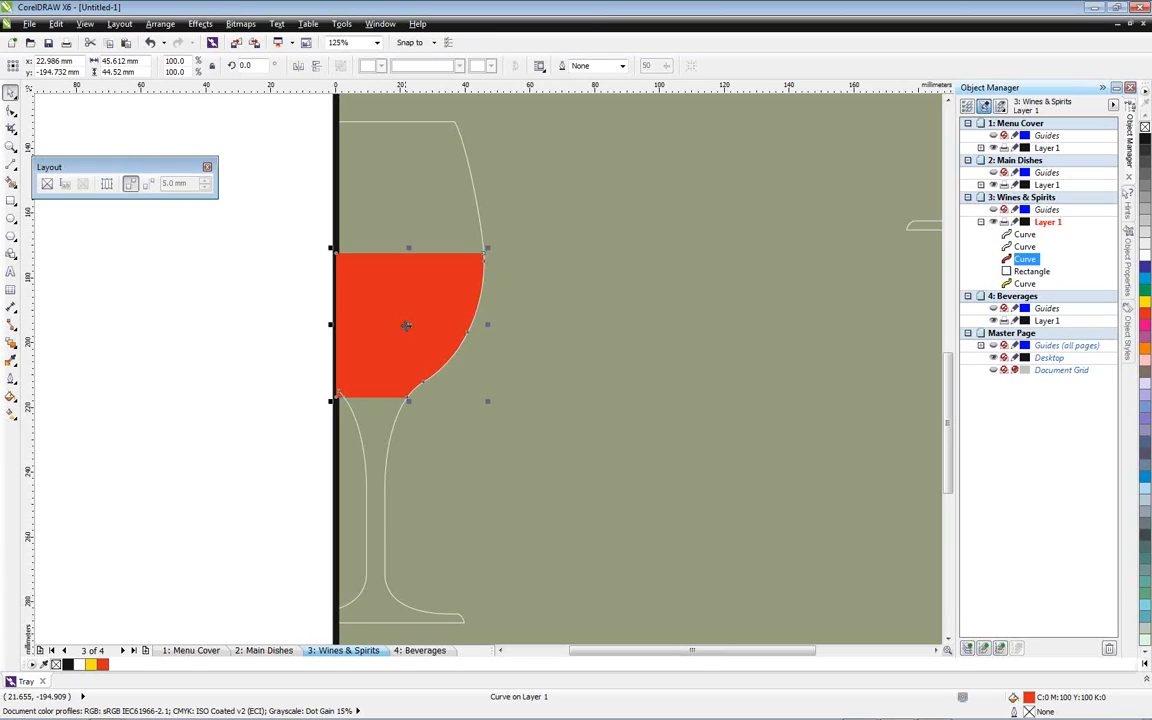
{"action": "left_click", "coordinate": [247, 334]}
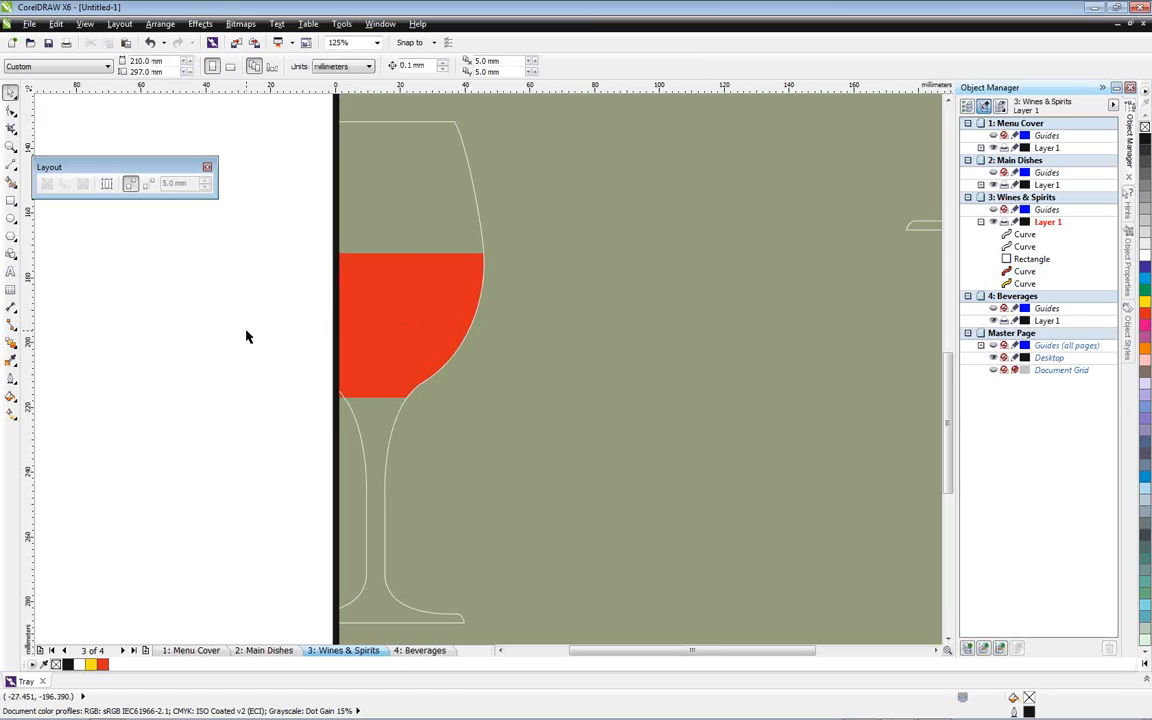
{"action": "key", "text": "shift+F4"}
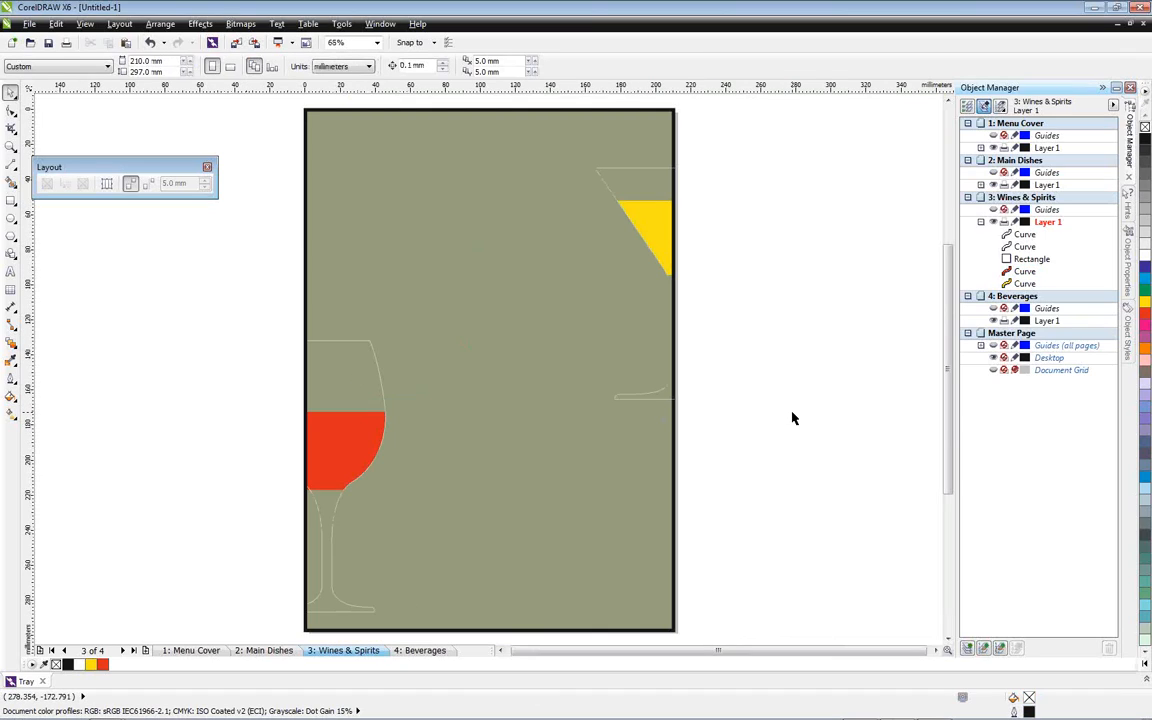
Show the guidelines and draw two paragraph text frames, about 69 x 97 mm beside the martini glass and about 55 x 99 mm beside the wine glass
{"action": "left_click", "coordinate": [265, 651]}
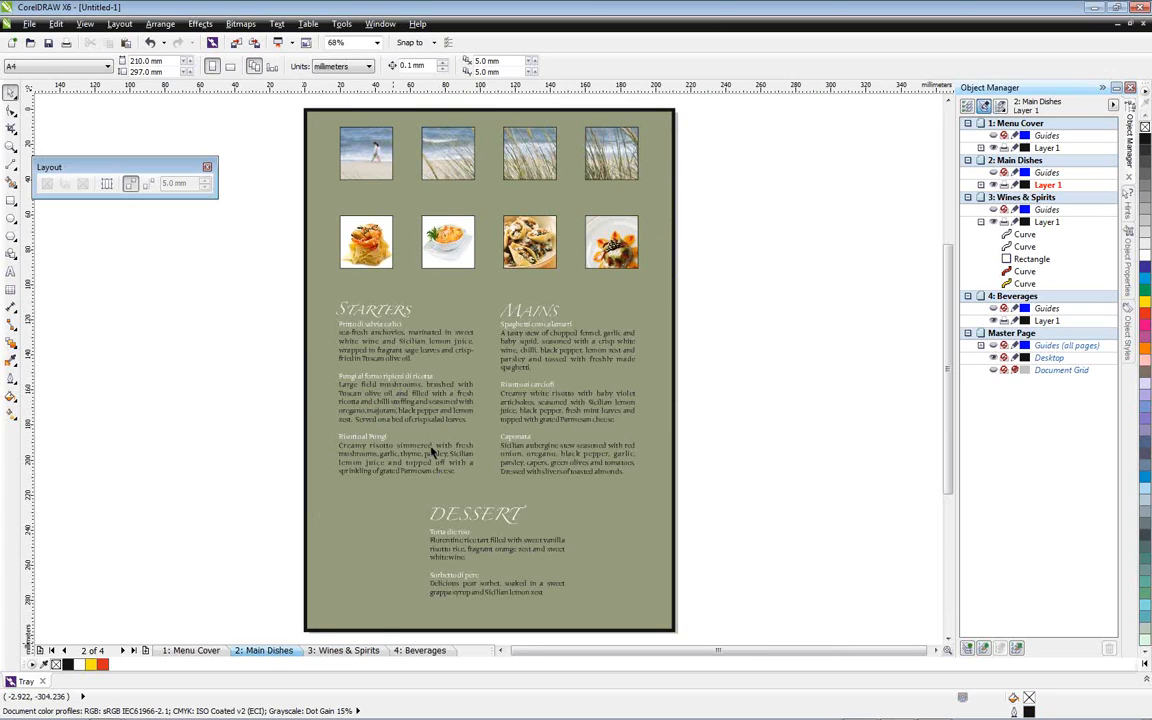
{"action": "left_click", "coordinate": [343, 651]}
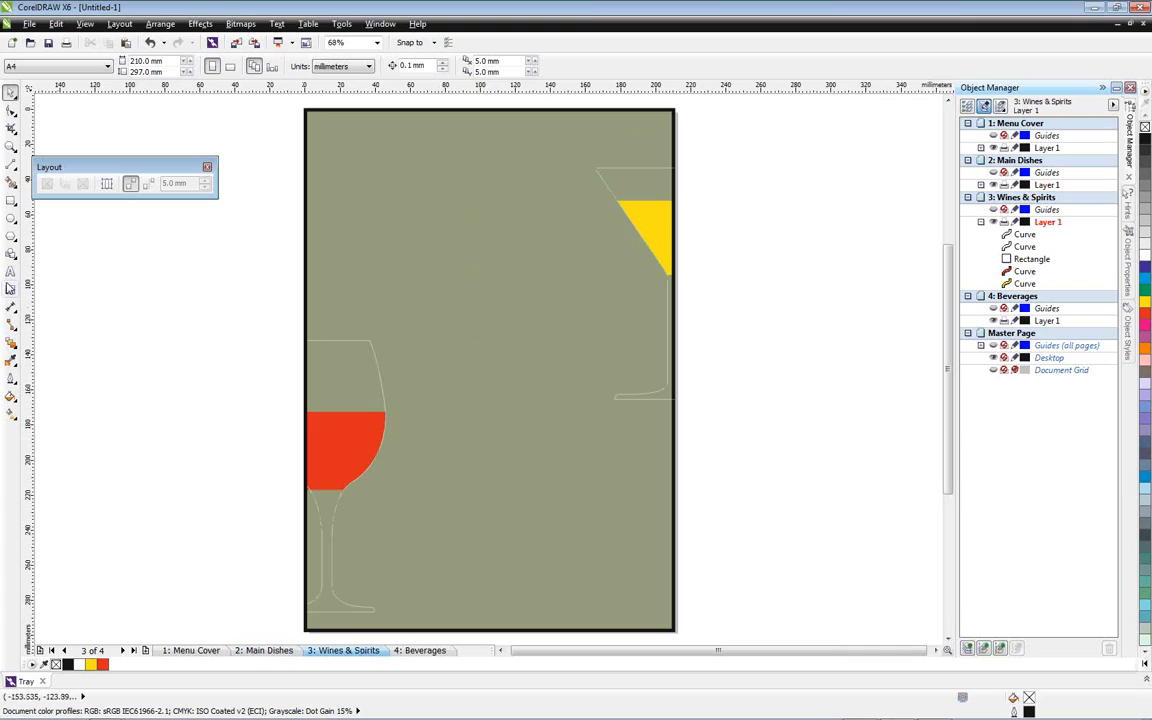
{"action": "left_click", "coordinate": [10, 271]}
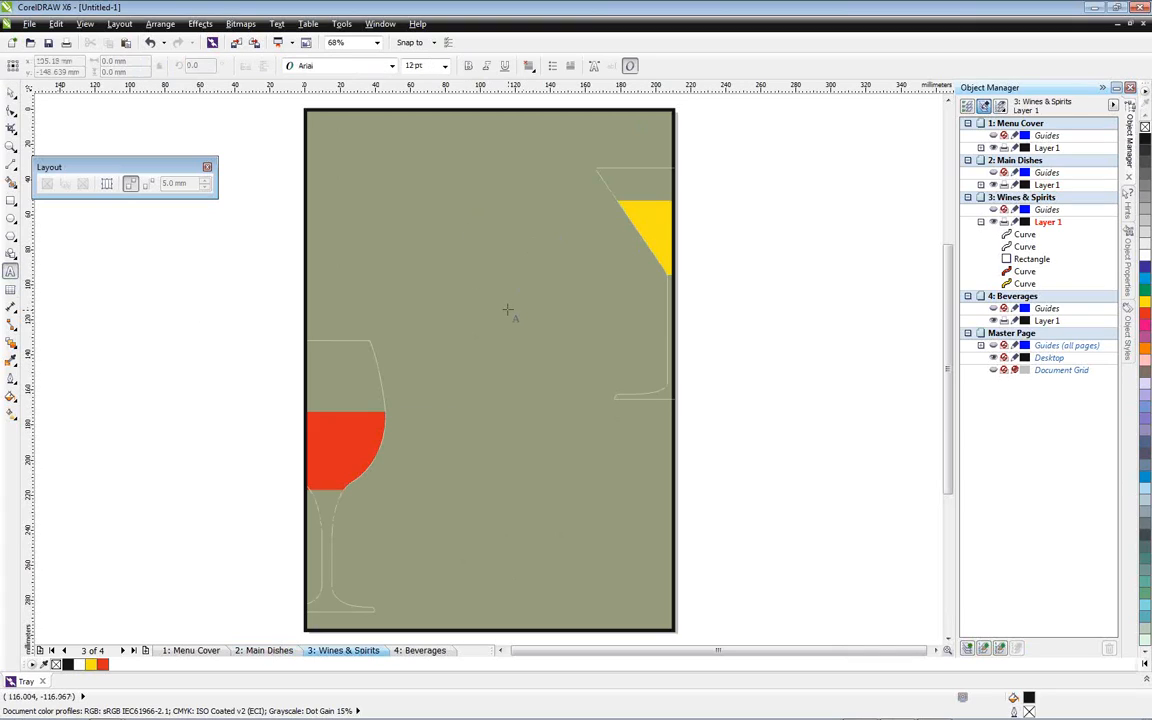
{"action": "key", "text": "ctrl+semicolon"}
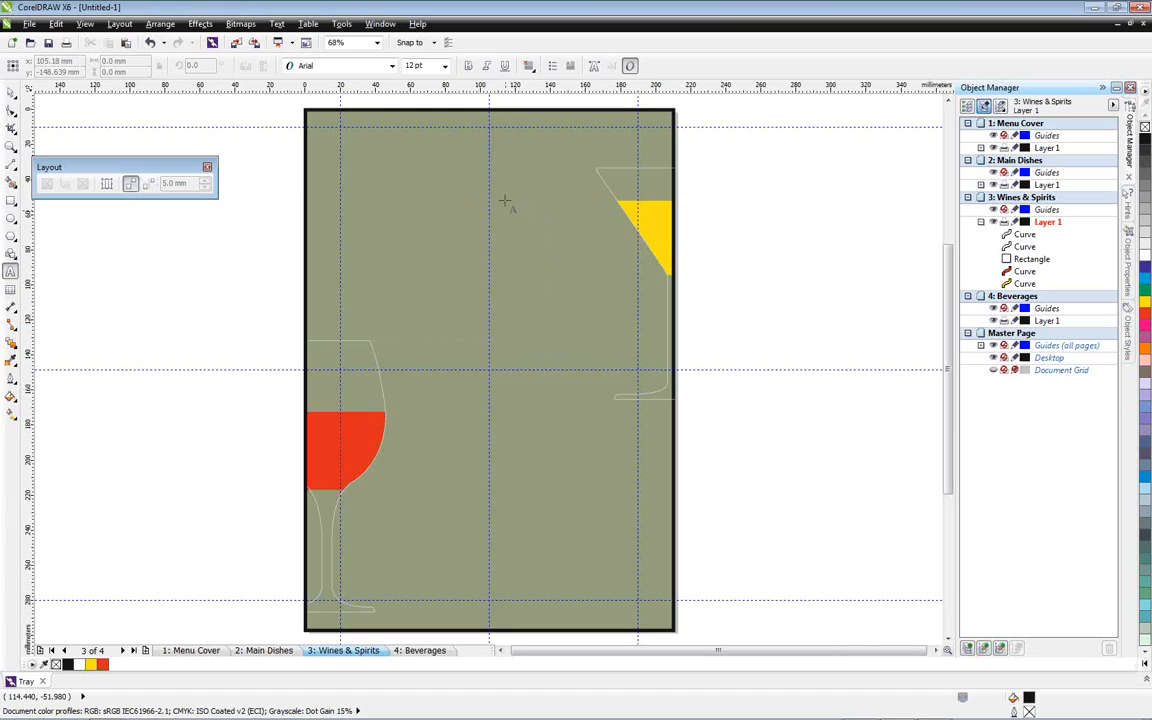
{"action": "left_click_drag", "start_coordinate": [489, 200], "coordinate": [610, 370]}
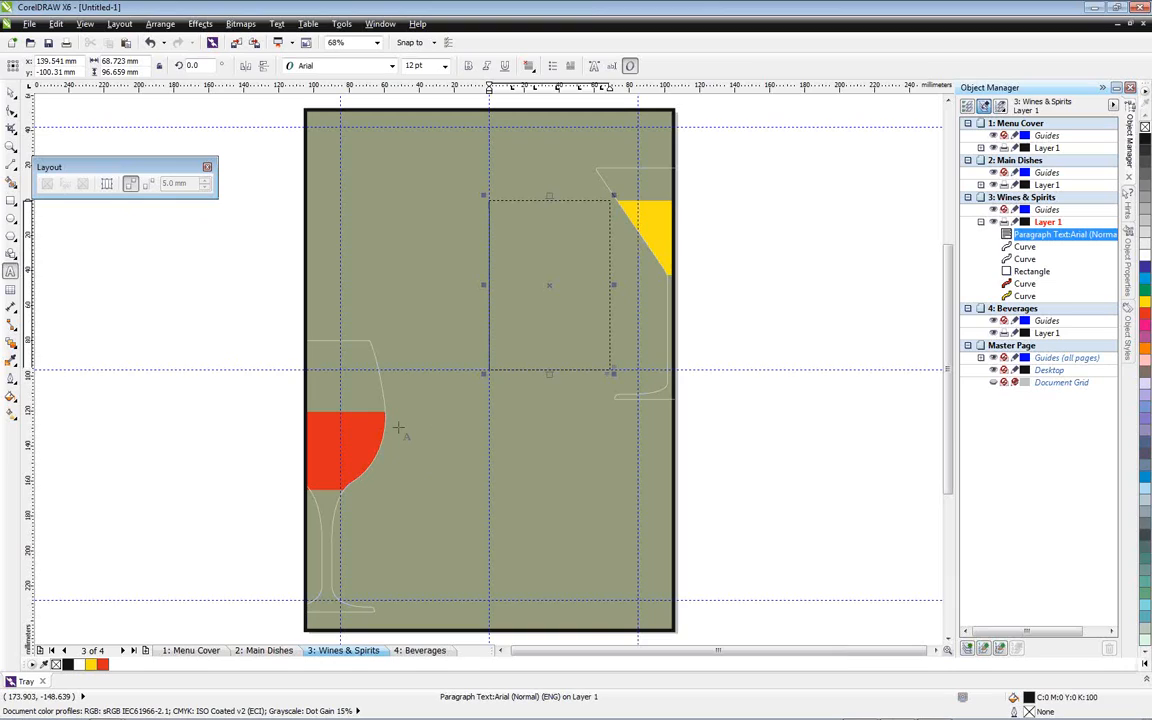
{"action": "left_click_drag", "start_coordinate": [392, 427], "coordinate": [489, 603]}
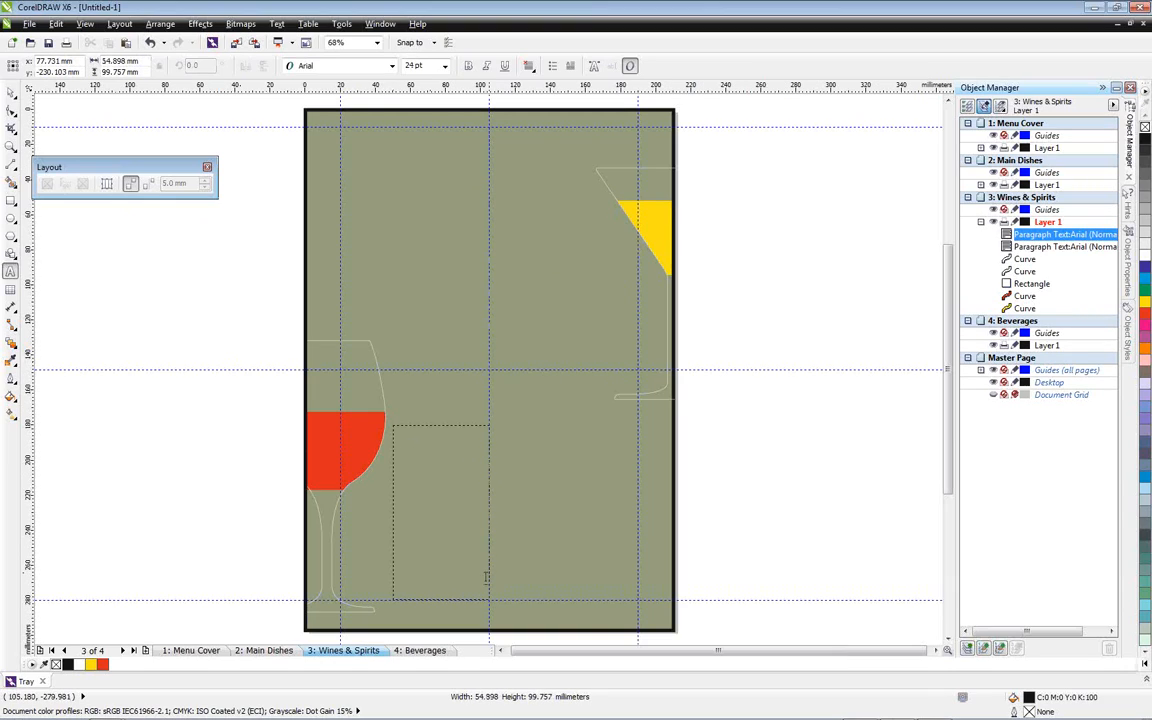
{"action": "left_click", "coordinate": [12, 92]}
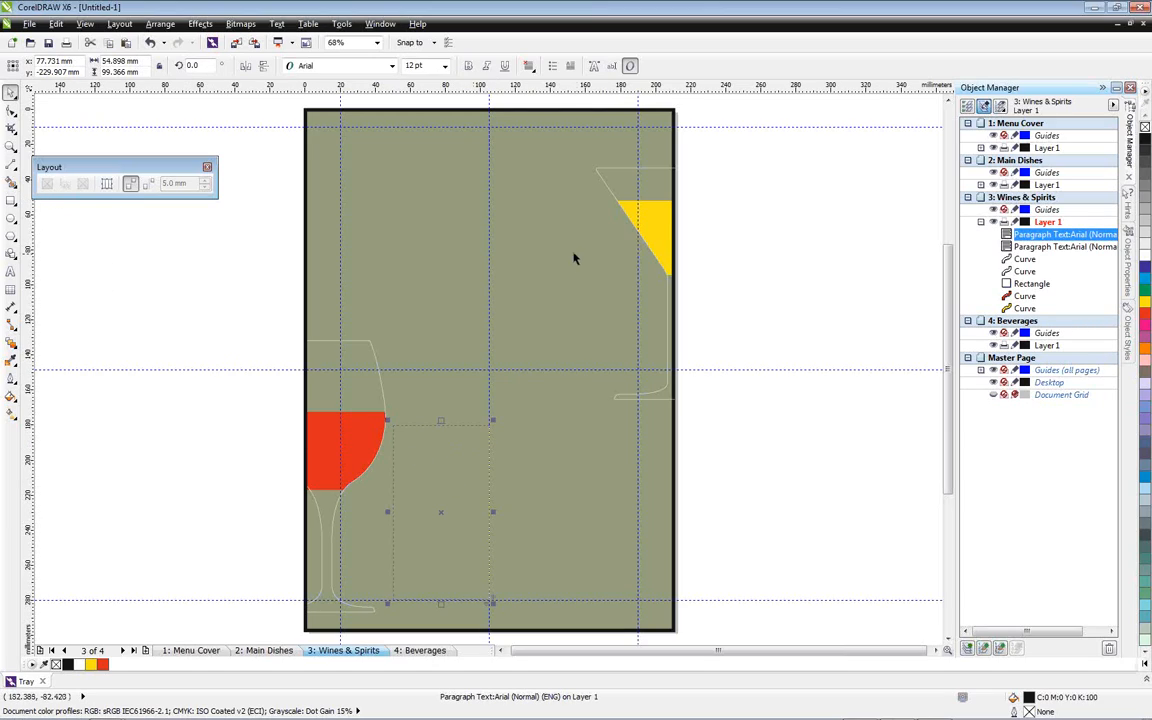
Switch to WordPerfect and copy the spirits list from Grappa to Frangelico in Menu Text.wpd
{"action": "left_click", "coordinate": [573, 290]}
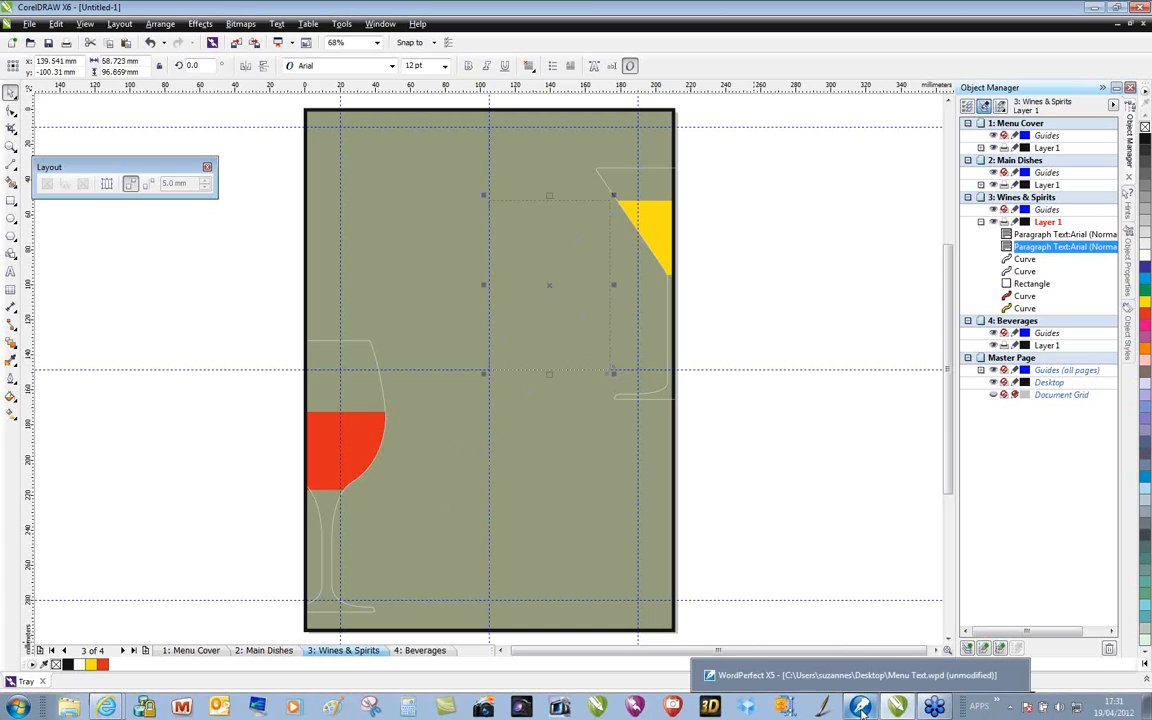
{"action": "left_click", "coordinate": [862, 708]}
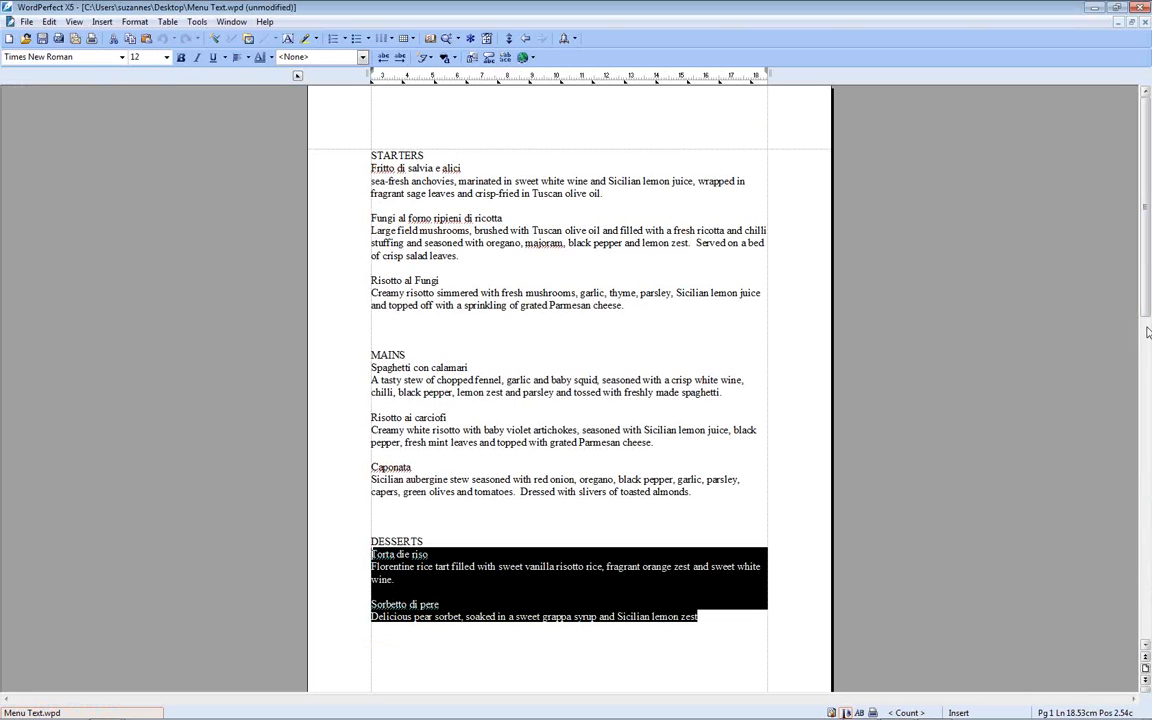
{"action": "left_click_drag", "start_coordinate": [1145, 320], "coordinate": [1145, 545]}
{"action": "left_click_drag", "start_coordinate": [413, 427], "coordinate": [372, 328]}
{"action": "key", "text": "ctrl+c"}
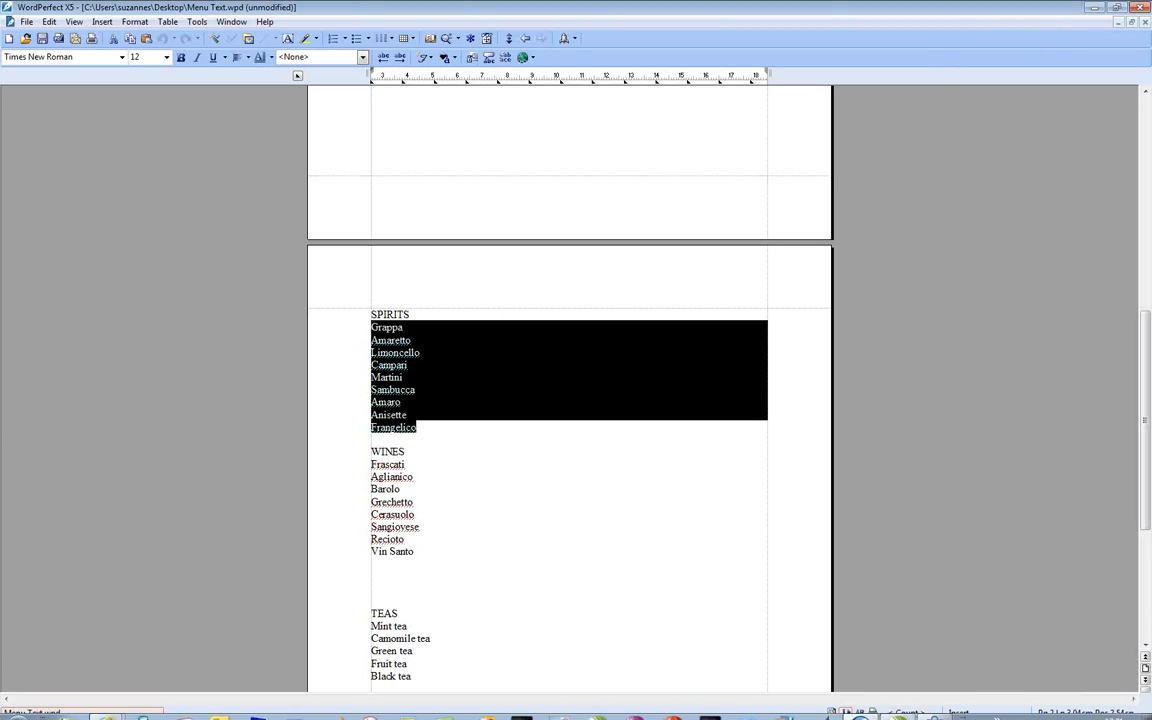
Back in CorelDRAW, paste the spirits list into the text frame beside the martini glass, discarding fonts and formatting
{"action": "left_click", "coordinate": [888, 710]}
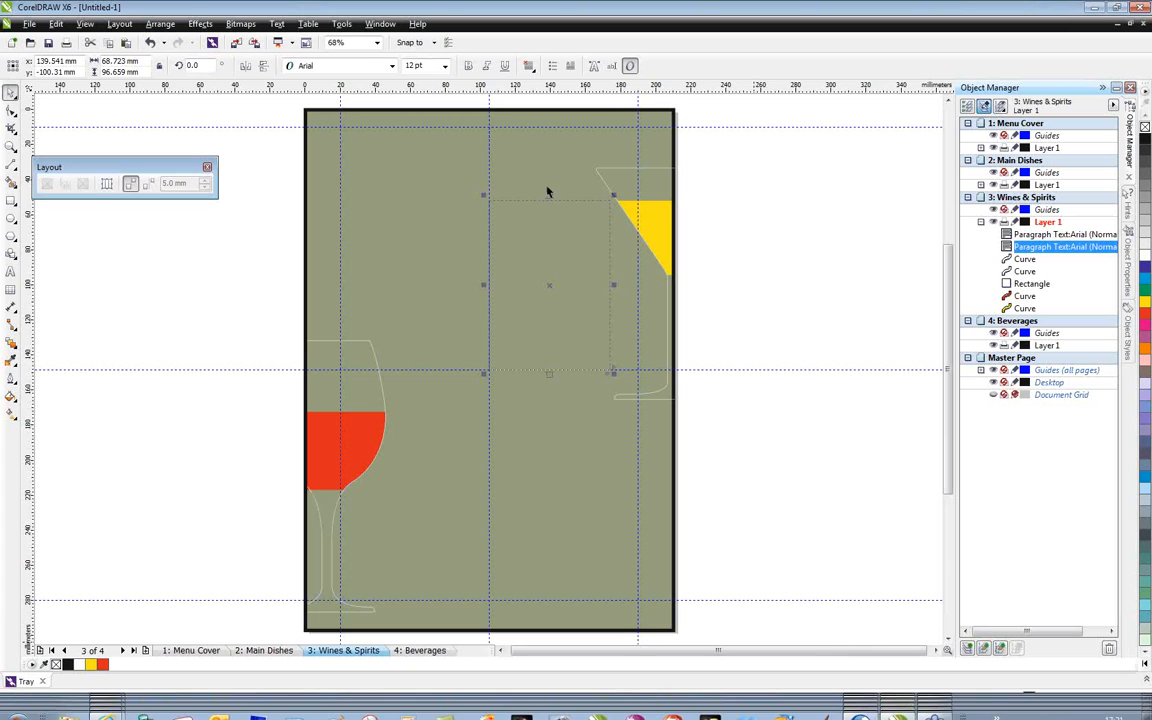
{"action": "double_click", "coordinate": [503, 221]}
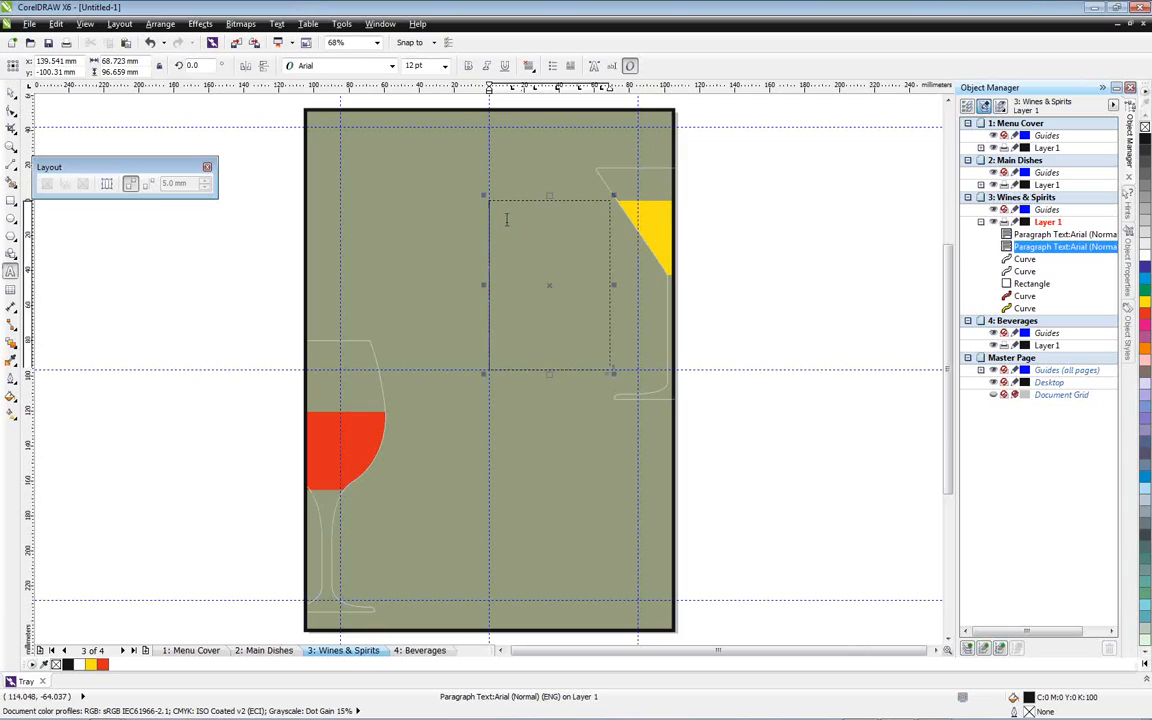
{"action": "key", "text": "ctrl+v"}
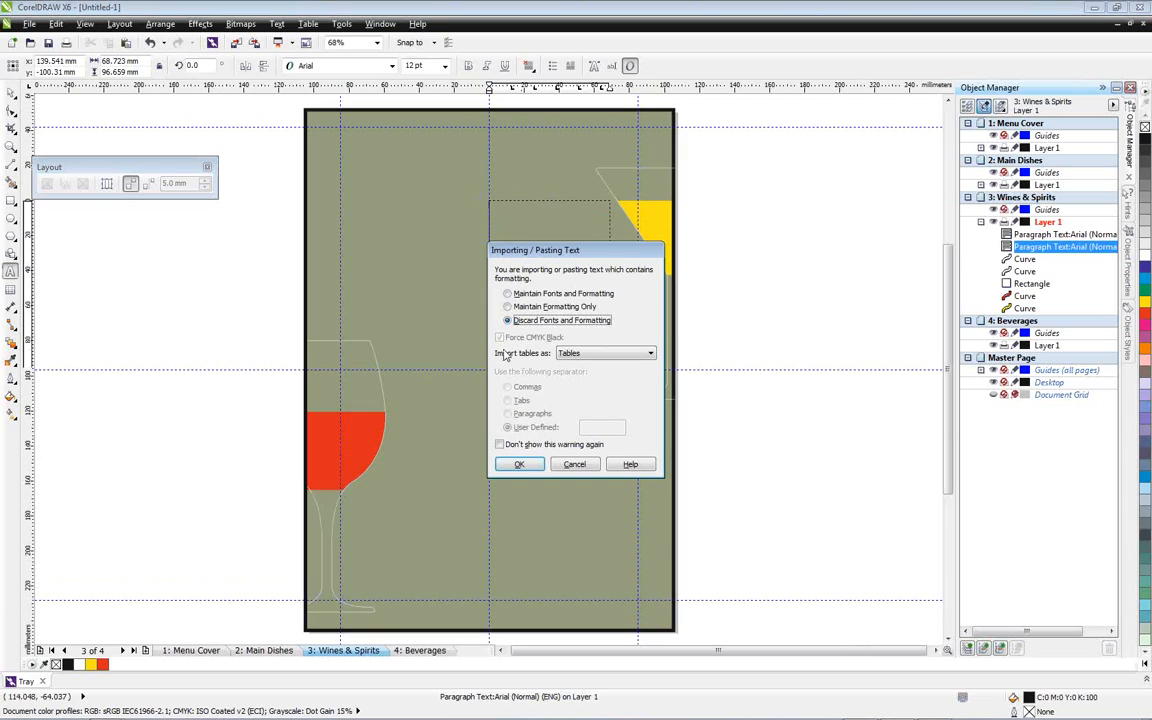
{"action": "left_click", "coordinate": [519, 464]}
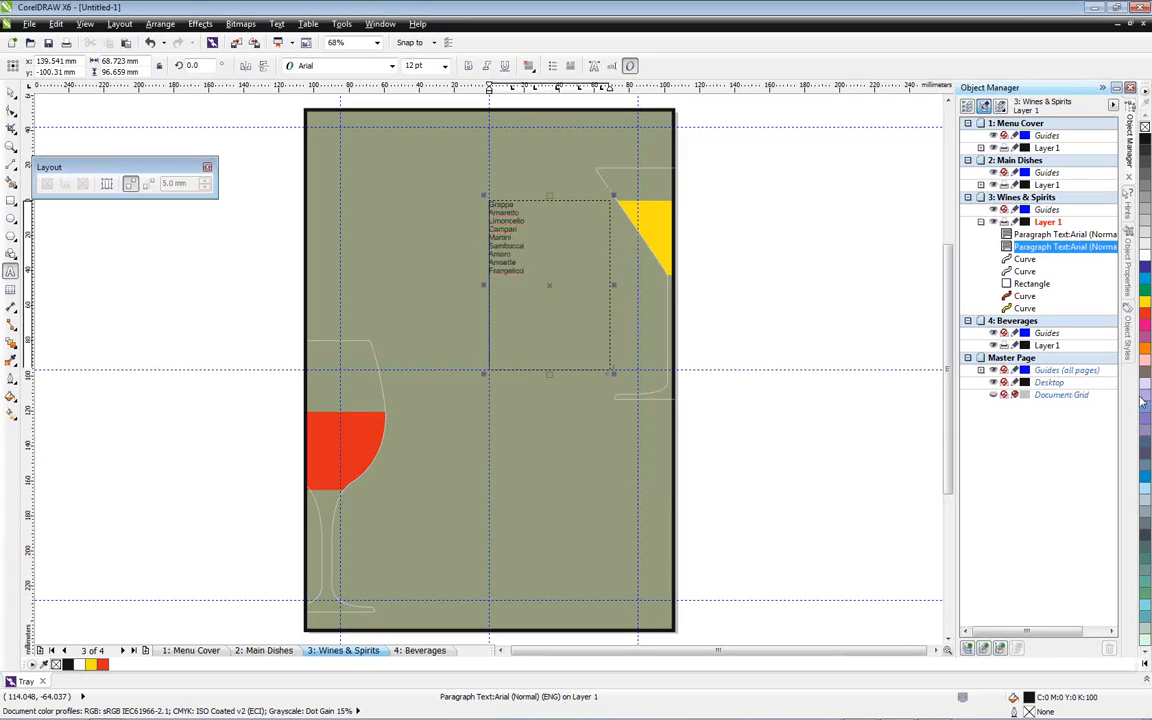
Apply the Menu Text style to the whole spirits list text frame
{"action": "left_click", "coordinate": [1127, 350]}
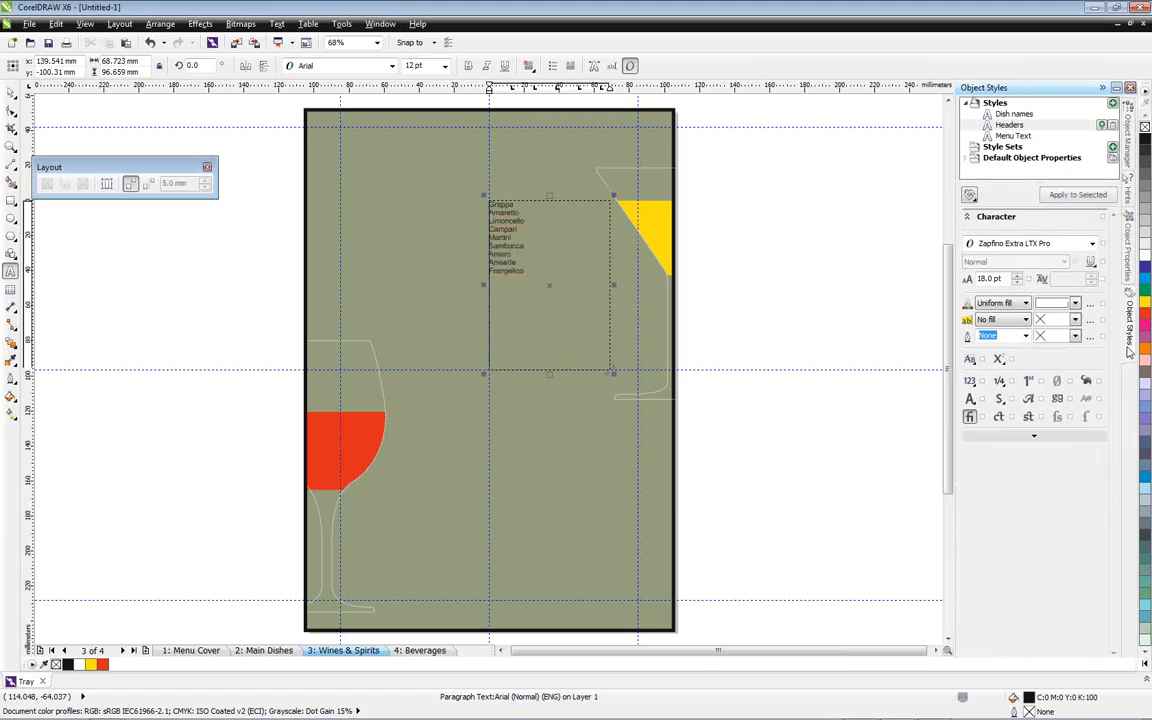
{"action": "left_click", "coordinate": [1012, 136]}
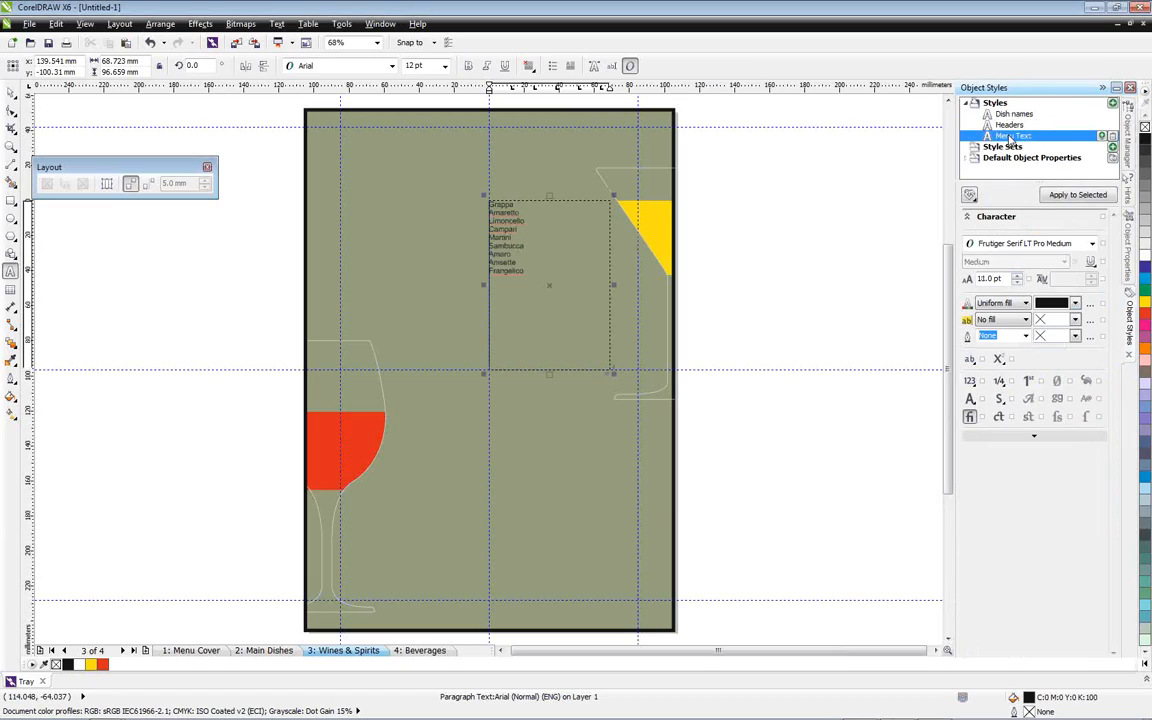
{"action": "left_click", "coordinate": [1065, 196]}
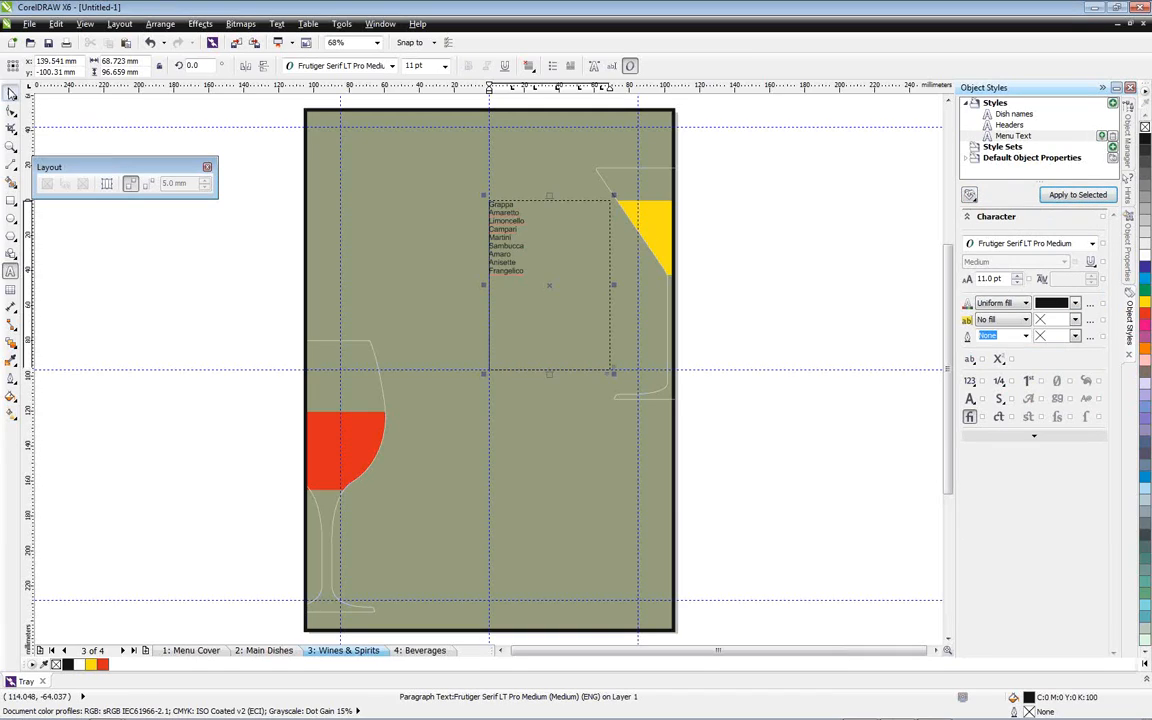
{"action": "left_click", "coordinate": [12, 93]}
{"action": "left_click", "coordinate": [1076, 198]}
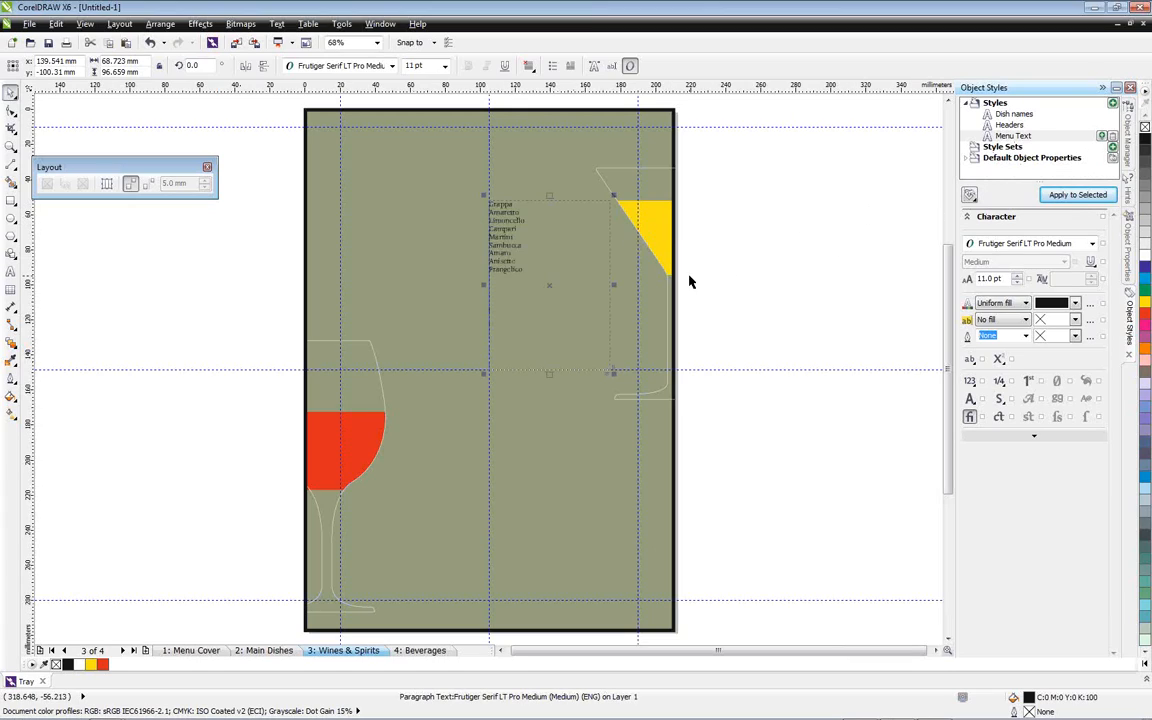
{"action": "left_click", "coordinate": [838, 205]}
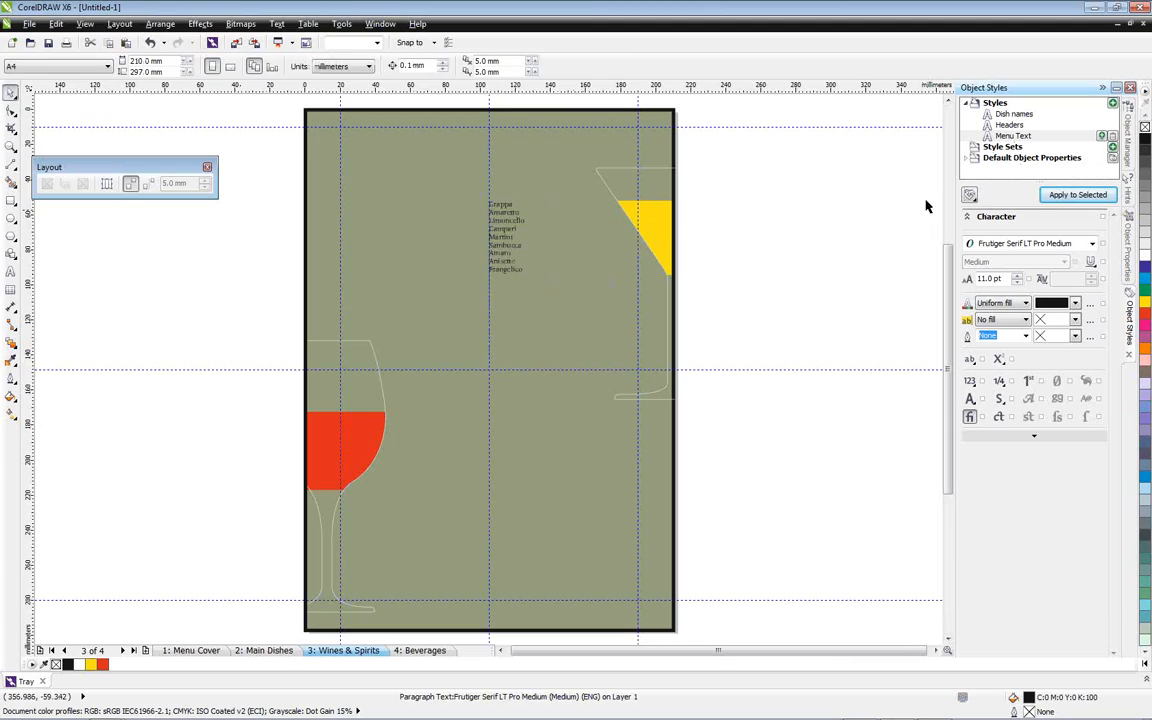
Create a new character style and name it spirits
{"action": "right_click", "coordinate": [995, 107]}
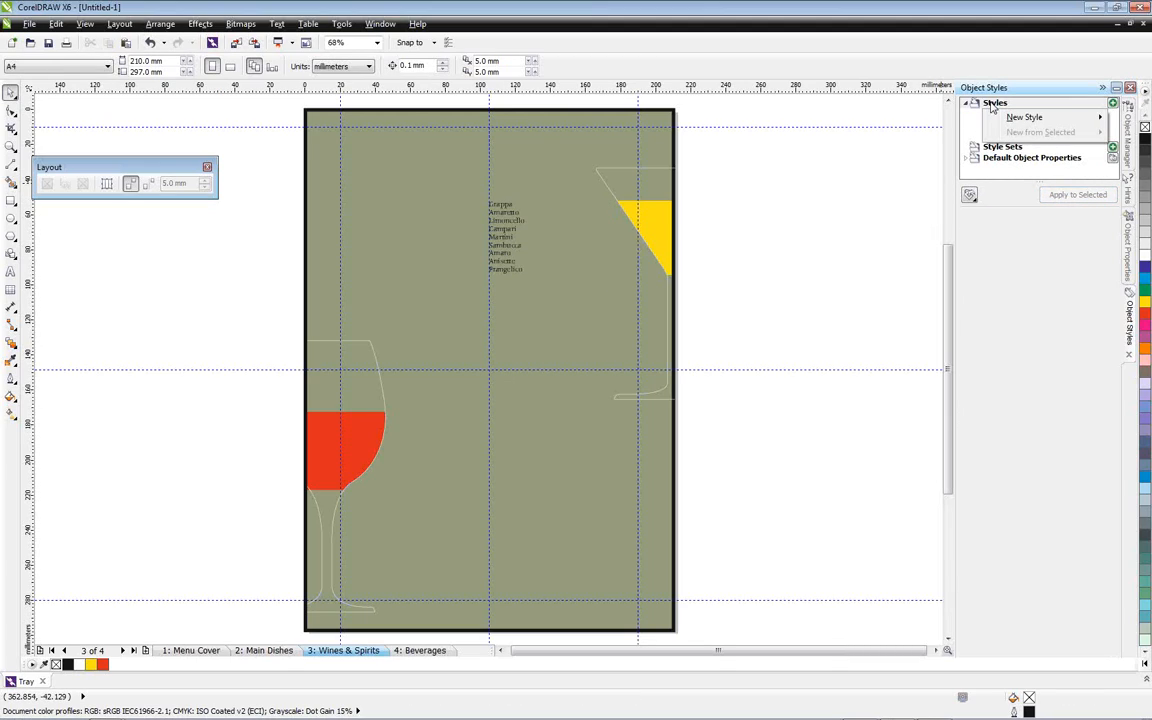
{"action": "mouse_move", "coordinate": [1015, 118]}
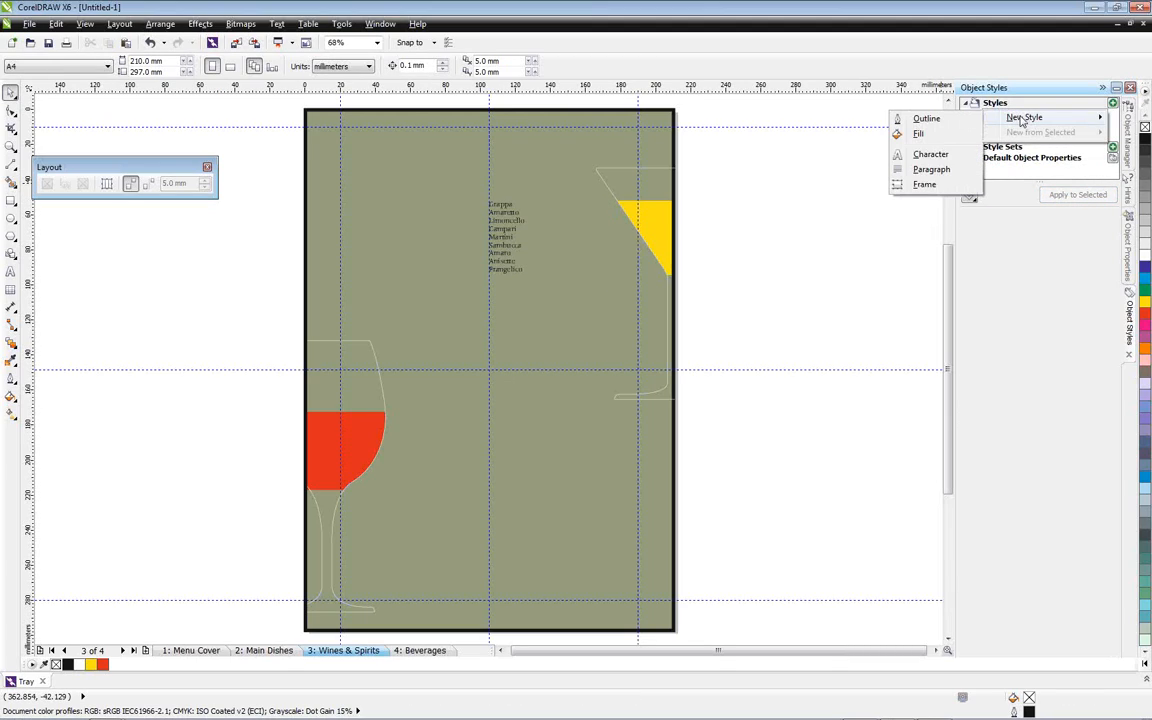
{"action": "left_click", "coordinate": [920, 154]}
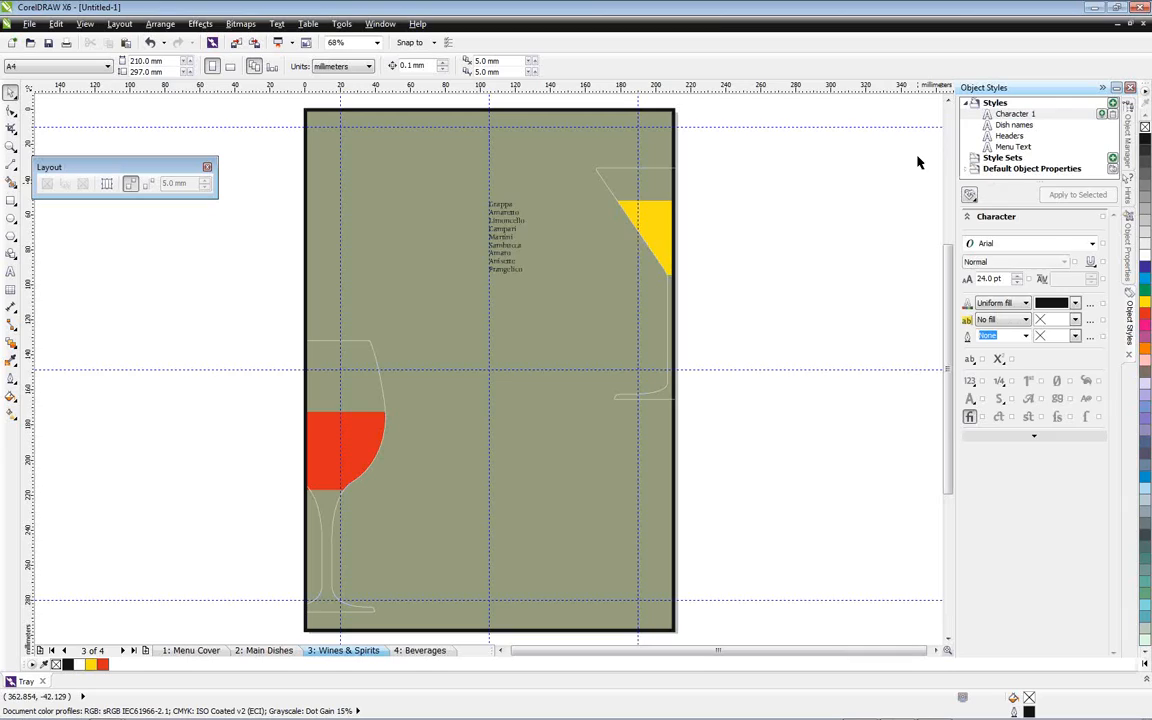
{"action": "left_click", "coordinate": [1011, 116]}
{"action": "left_click", "coordinate": [1015, 117]}
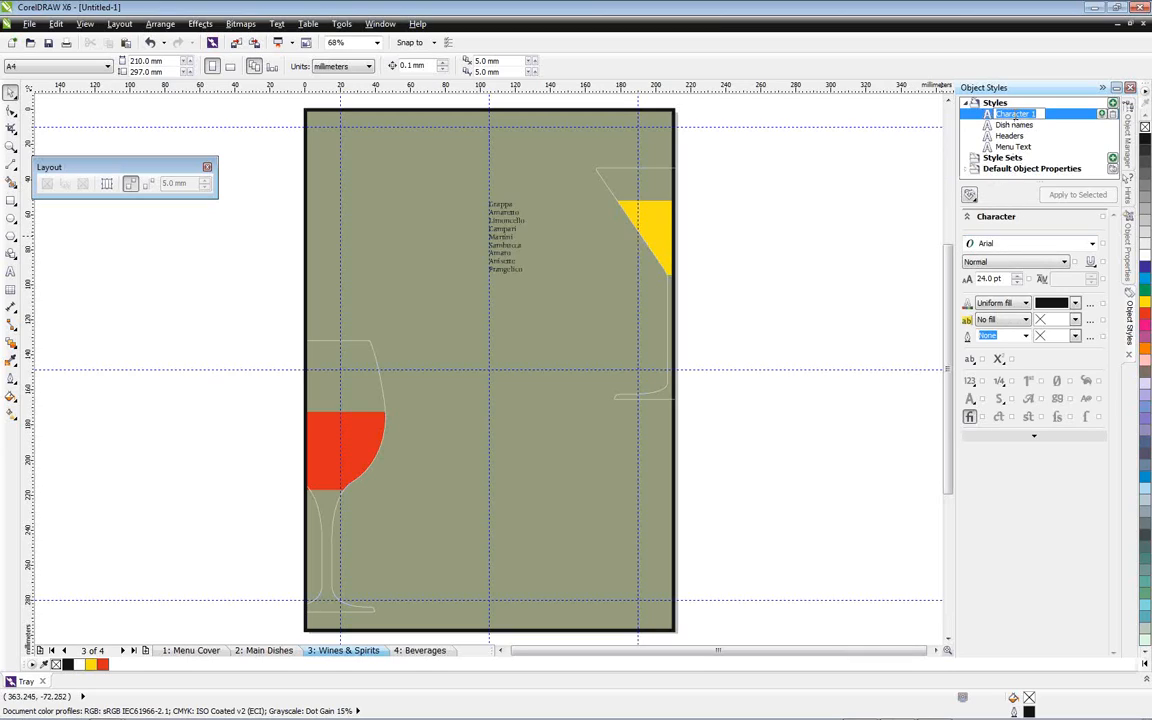
{"action": "type", "text": "spirits"}
{"action": "left_click", "coordinate": [1047, 122]}
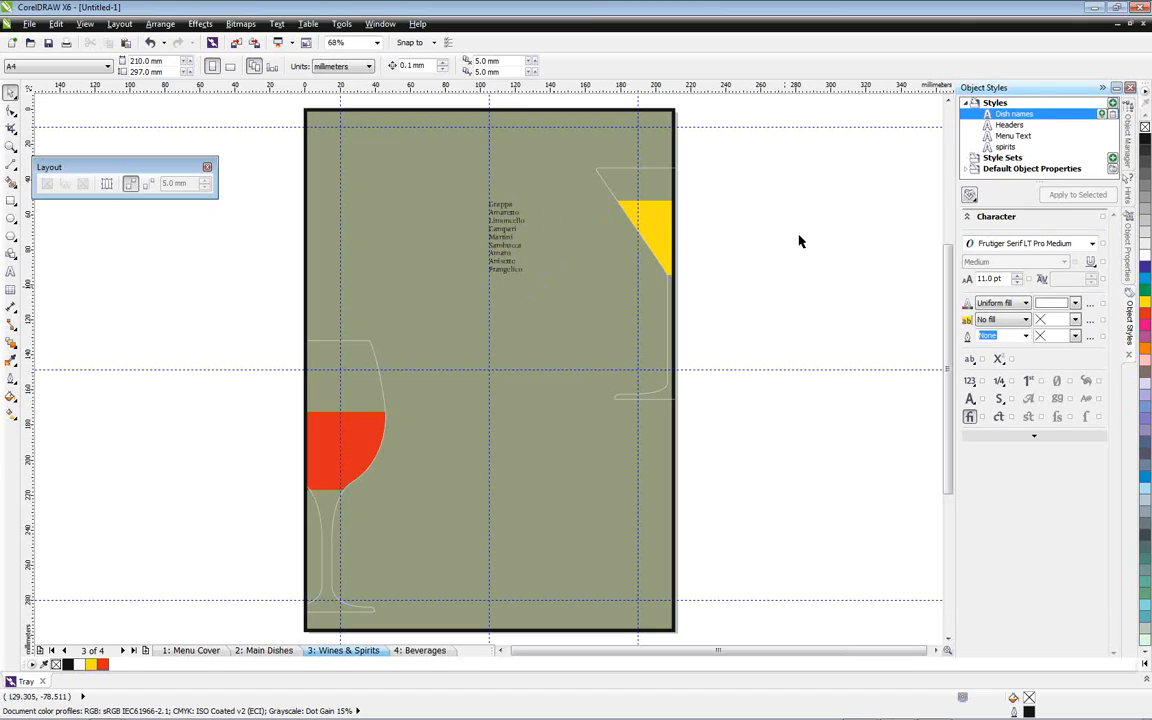
Give the spirits style a white uniform text fill and the Frutiger Serif LT Pro Medium font
{"action": "left_click", "coordinate": [1006, 147]}
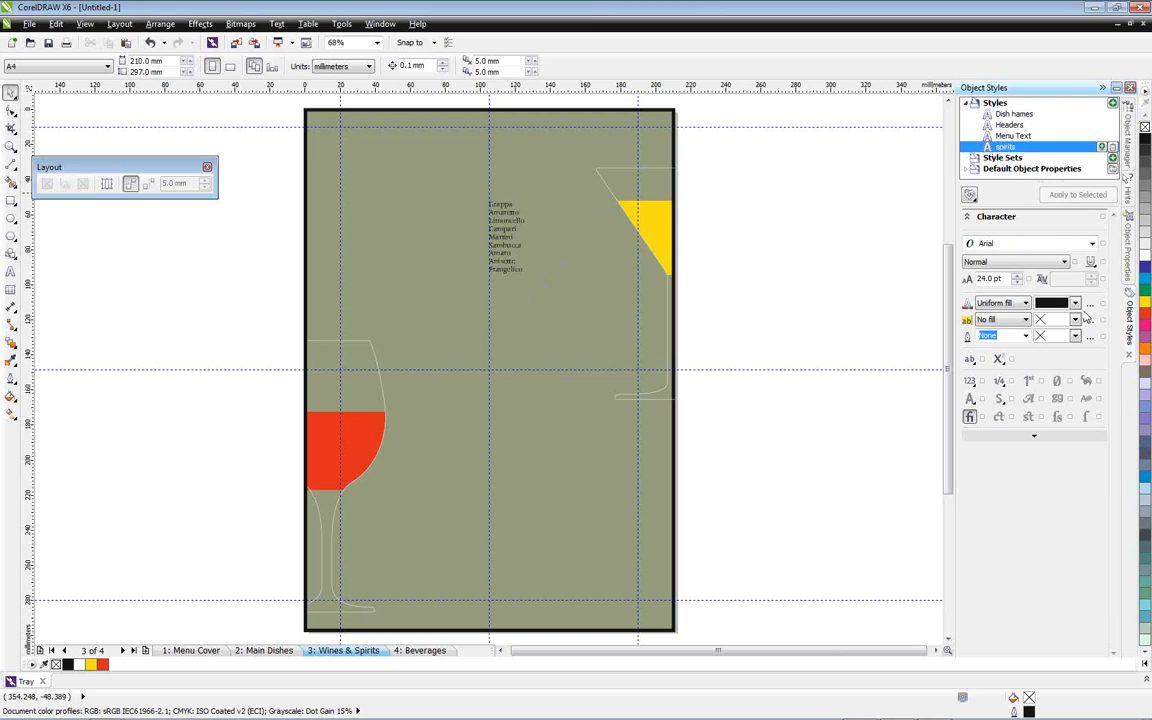
{"action": "left_click", "coordinate": [1075, 304]}
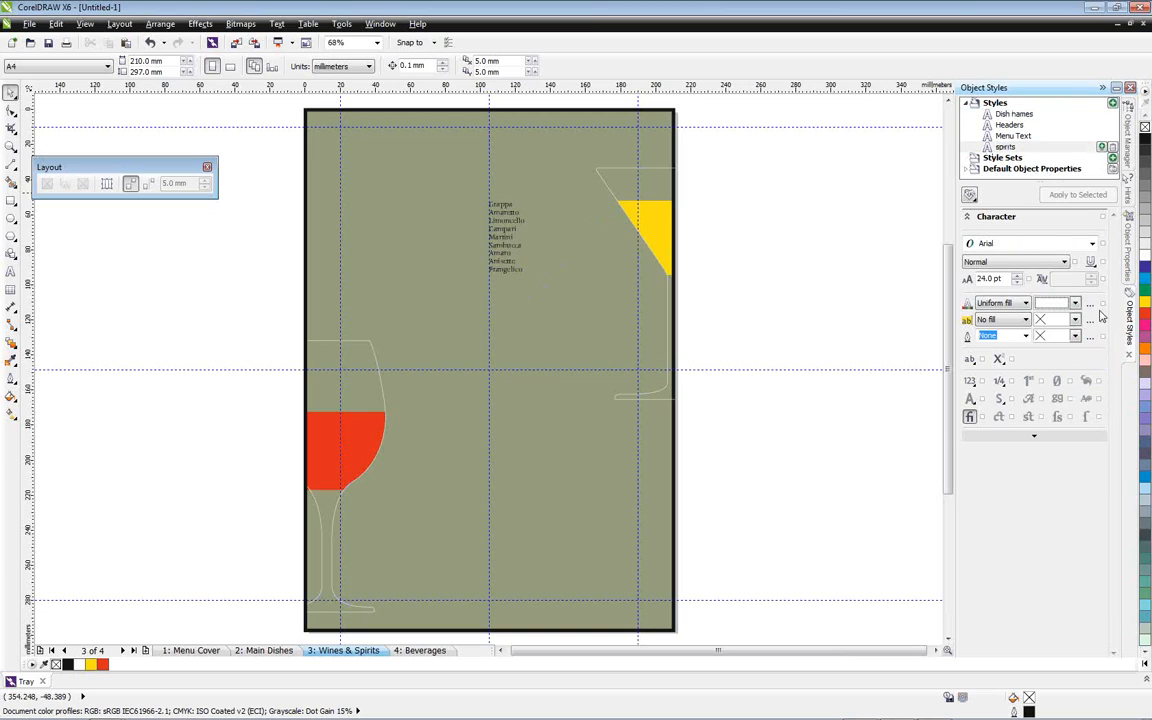
{"action": "left_click", "coordinate": [1092, 243]}
{"action": "left_click", "coordinate": [1064, 274]}
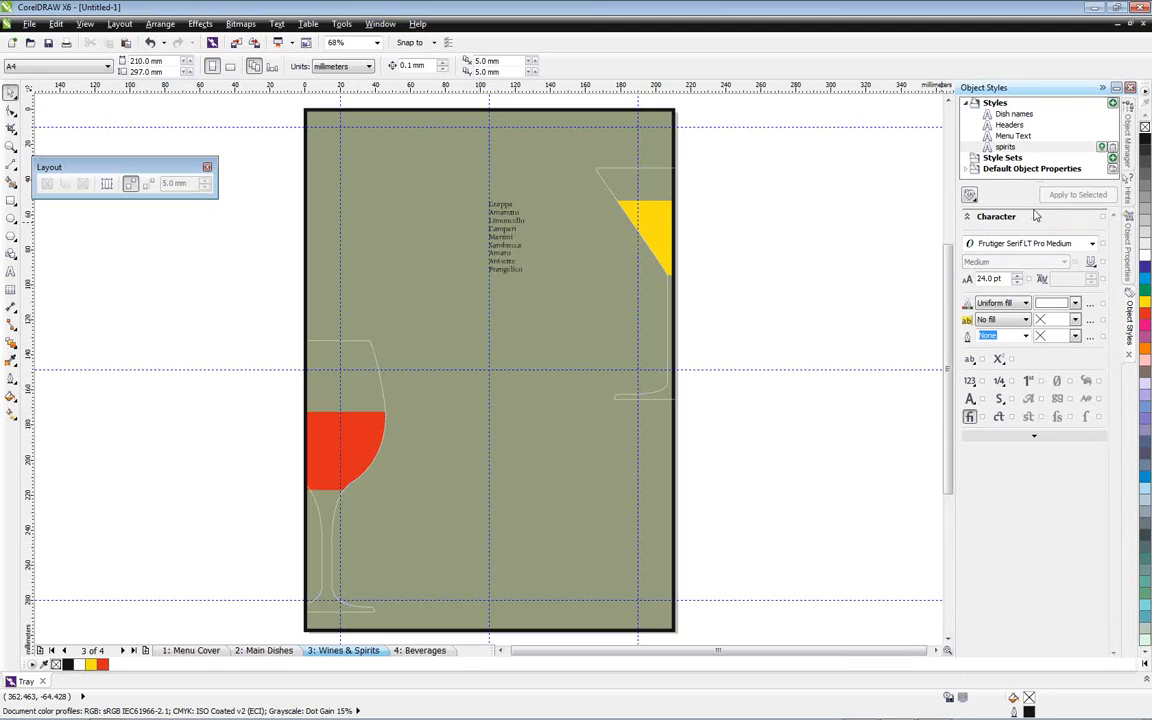
Apply the spirits style to the spirits list beside the martini glass and right-align its text
{"action": "left_click", "coordinate": [497, 228]}
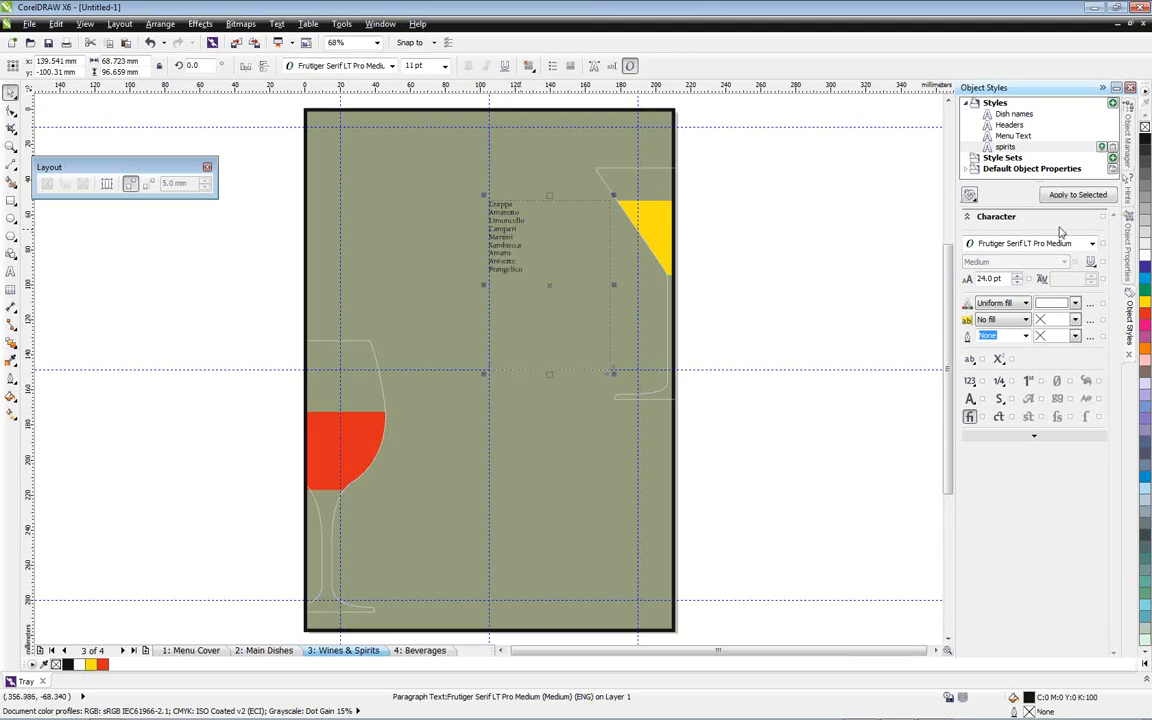
{"action": "left_click", "coordinate": [1076, 196]}
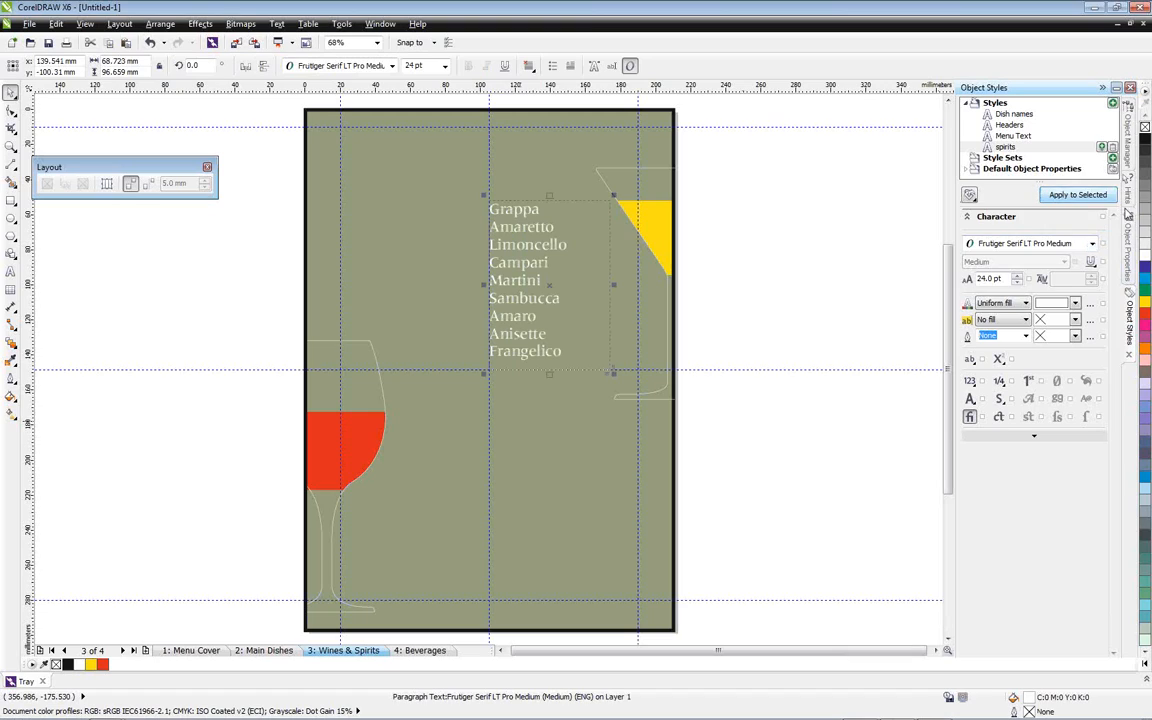
{"action": "left_click", "coordinate": [1127, 232]}
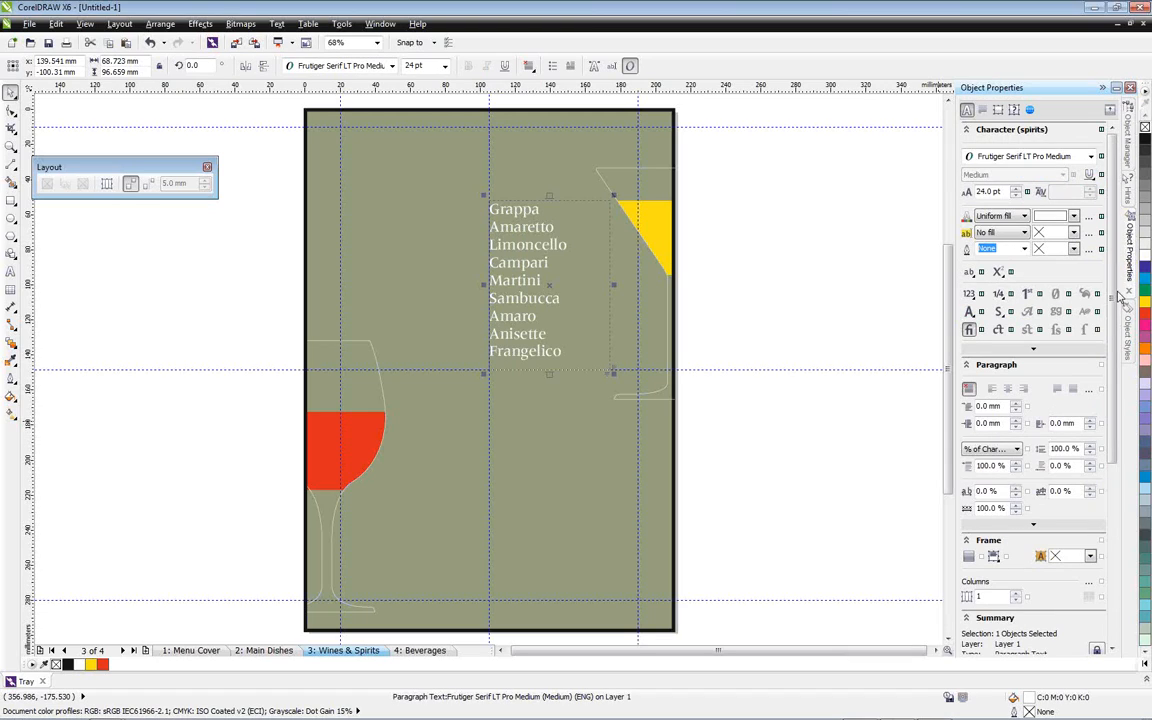
{"action": "scroll", "coordinate": [1114, 432], "scroll_direction": "down", "scroll_amount": 2}
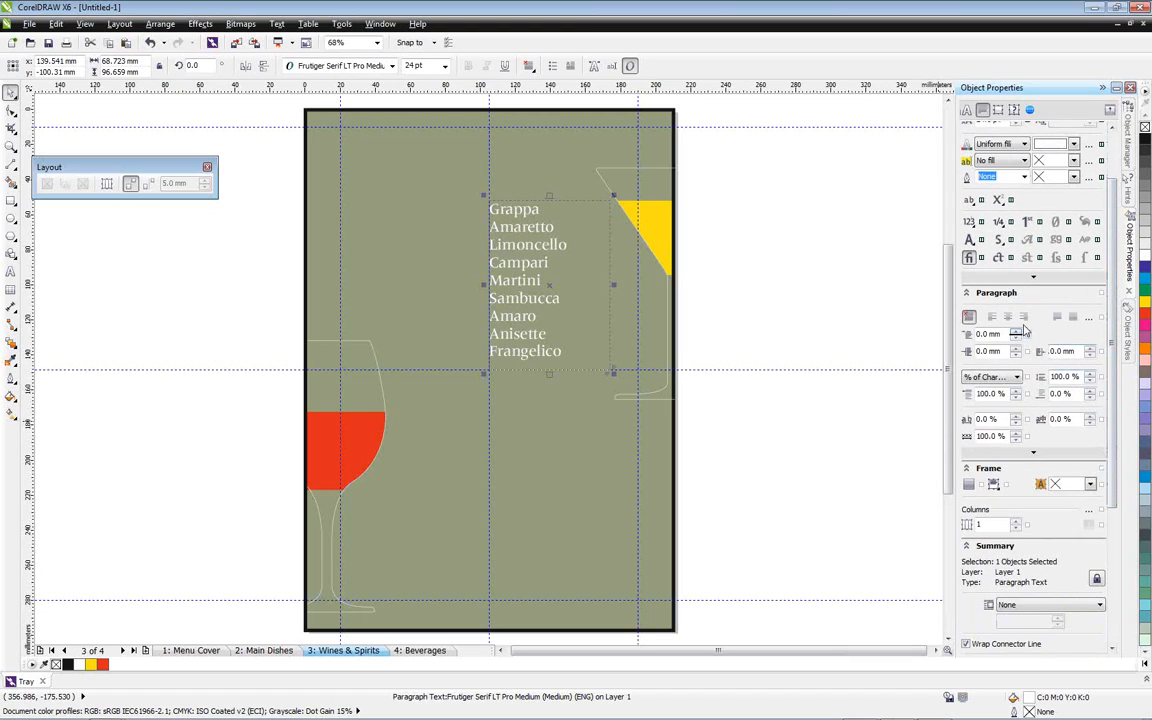
{"action": "left_click", "coordinate": [1024, 318]}
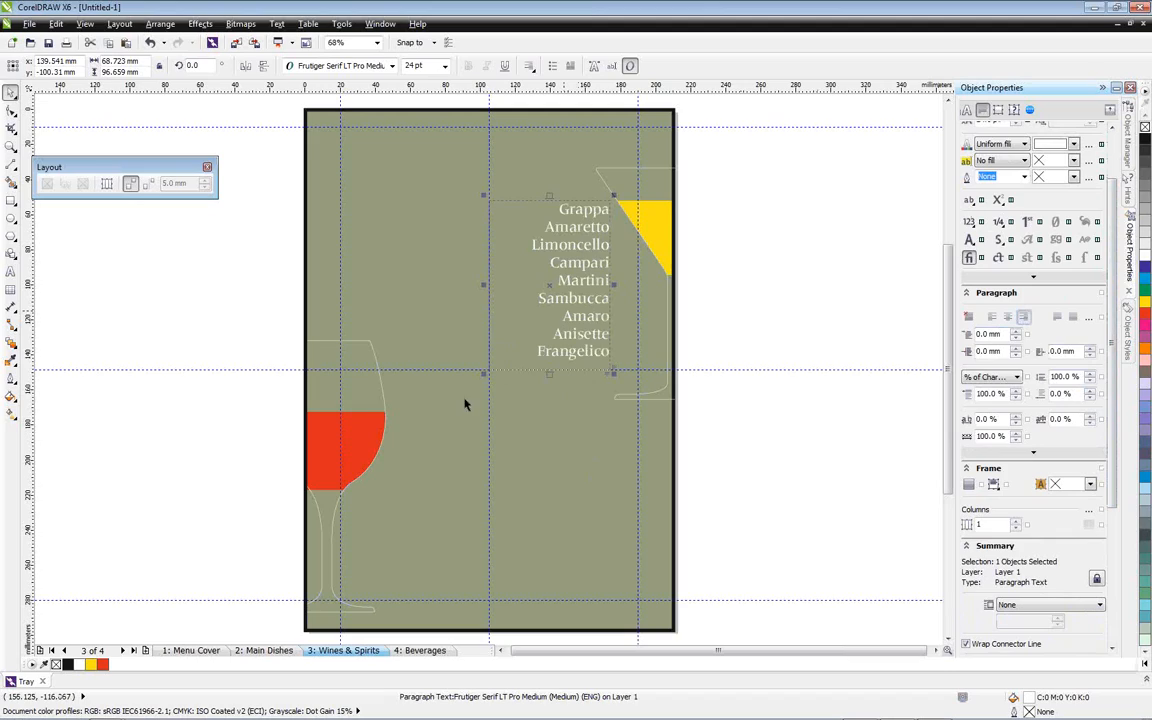
Delete the empty text frame beside the wine glass and place a copy of the spirits list frame there
{"action": "left_click", "coordinate": [431, 455]}
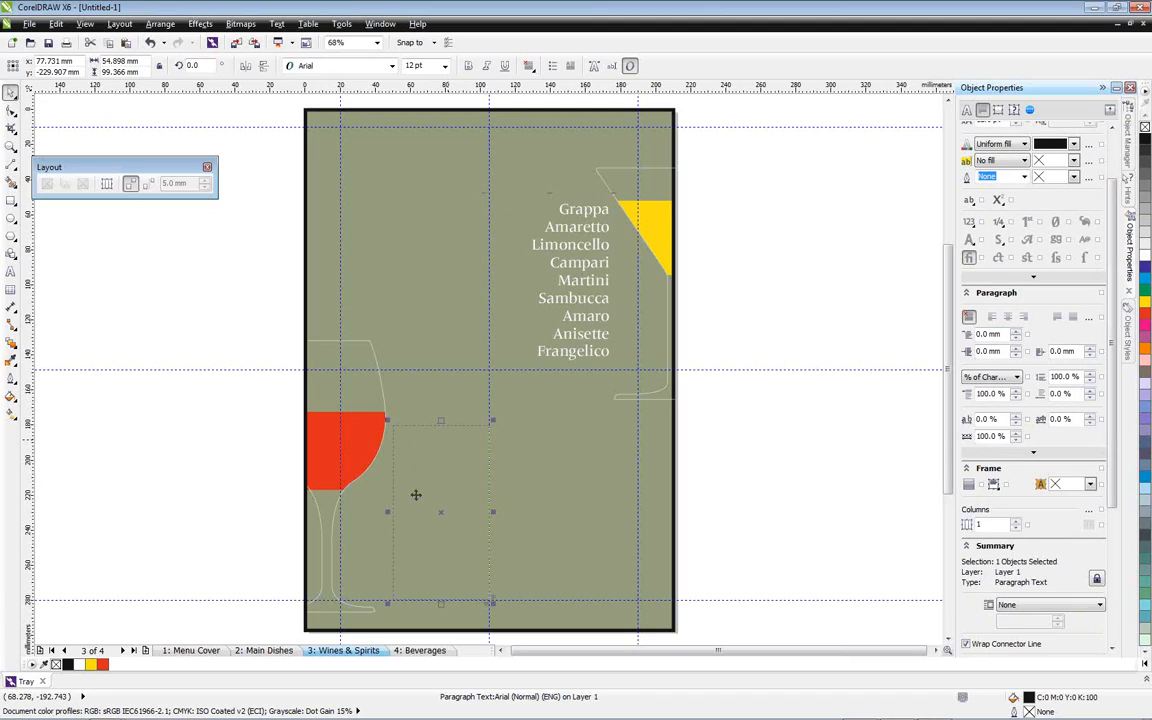
{"action": "key", "text": "Delete"}
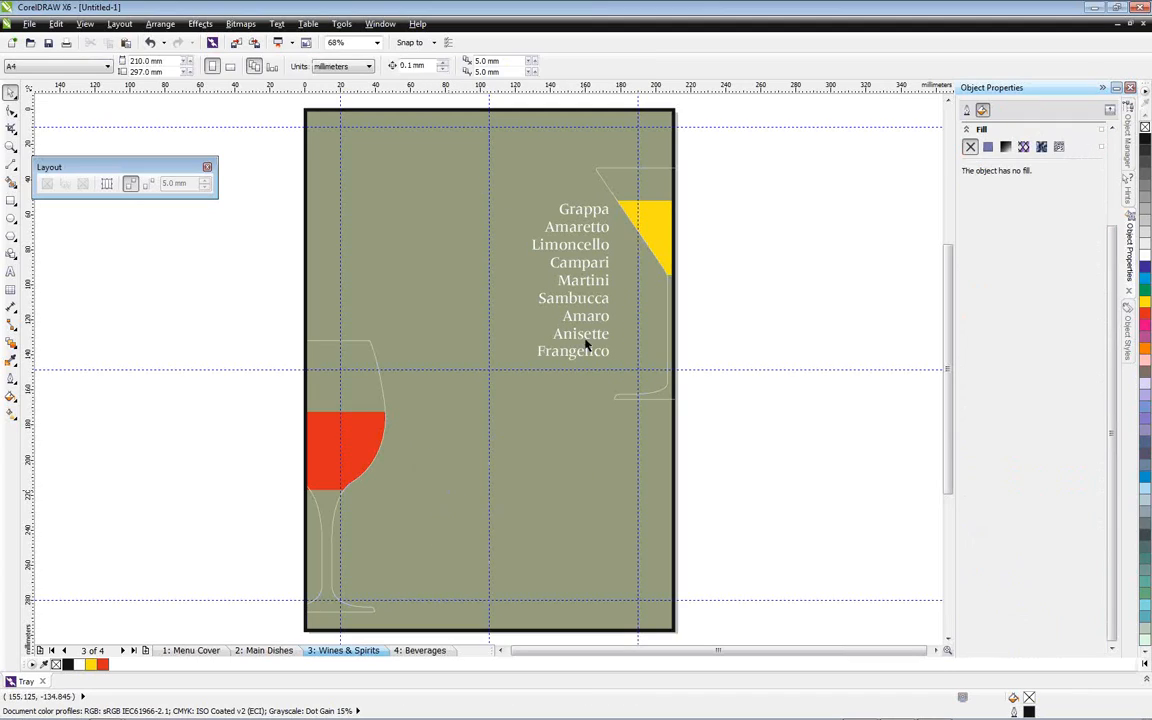
{"action": "left_click", "coordinate": [570, 286]}
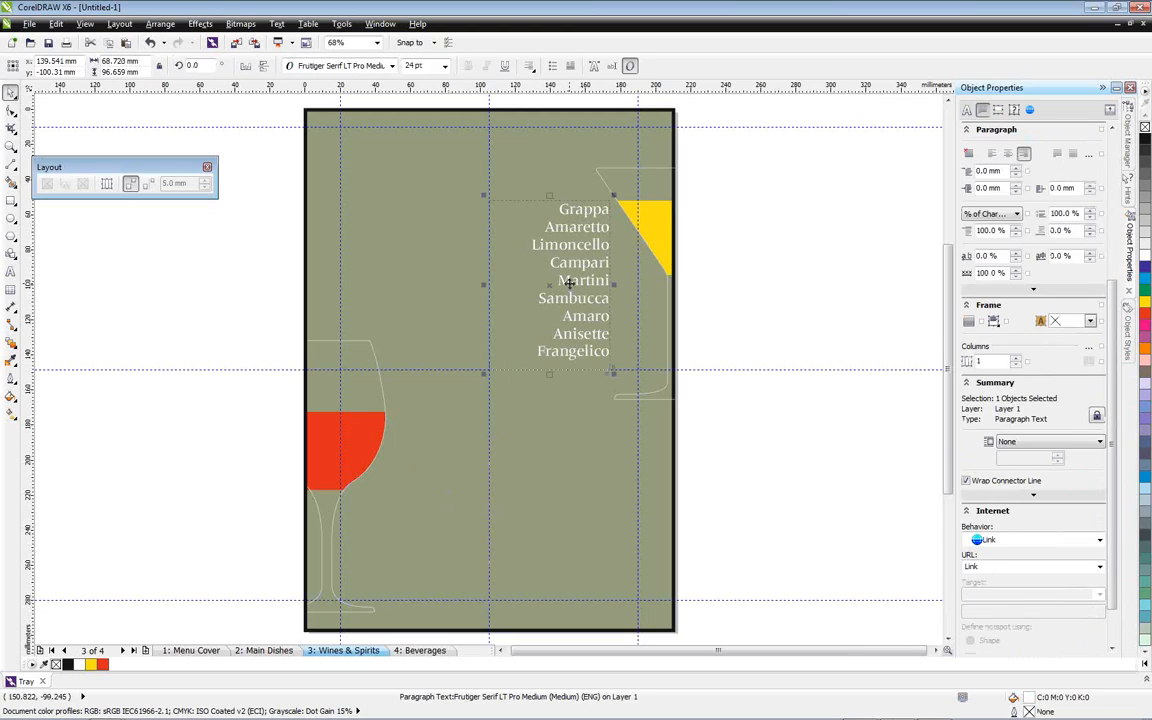
{"action": "left_click_drag", "start_coordinate": [547, 299], "coordinate": [446, 518]}
Switch to WordPerfect and copy the wines list from Frascati to Vin Santo in Menu Text.wpd
{"action": "mouse_move", "coordinate": [655, 716]}
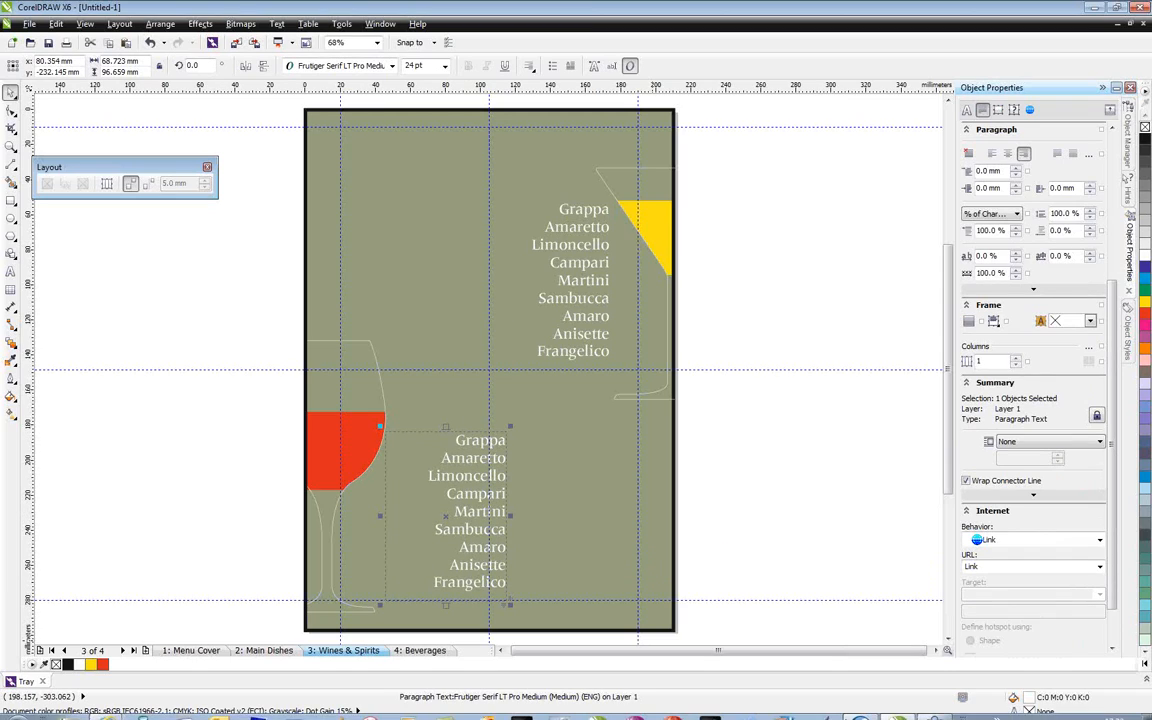
{"action": "left_click", "coordinate": [865, 711]}
{"action": "left_click_drag", "start_coordinate": [415, 552], "coordinate": [374, 476]}
{"action": "left_click", "coordinate": [429, 538]}
{"action": "left_click_drag", "start_coordinate": [415, 552], "coordinate": [374, 472]}
{"action": "key", "text": "ctrl+c"}
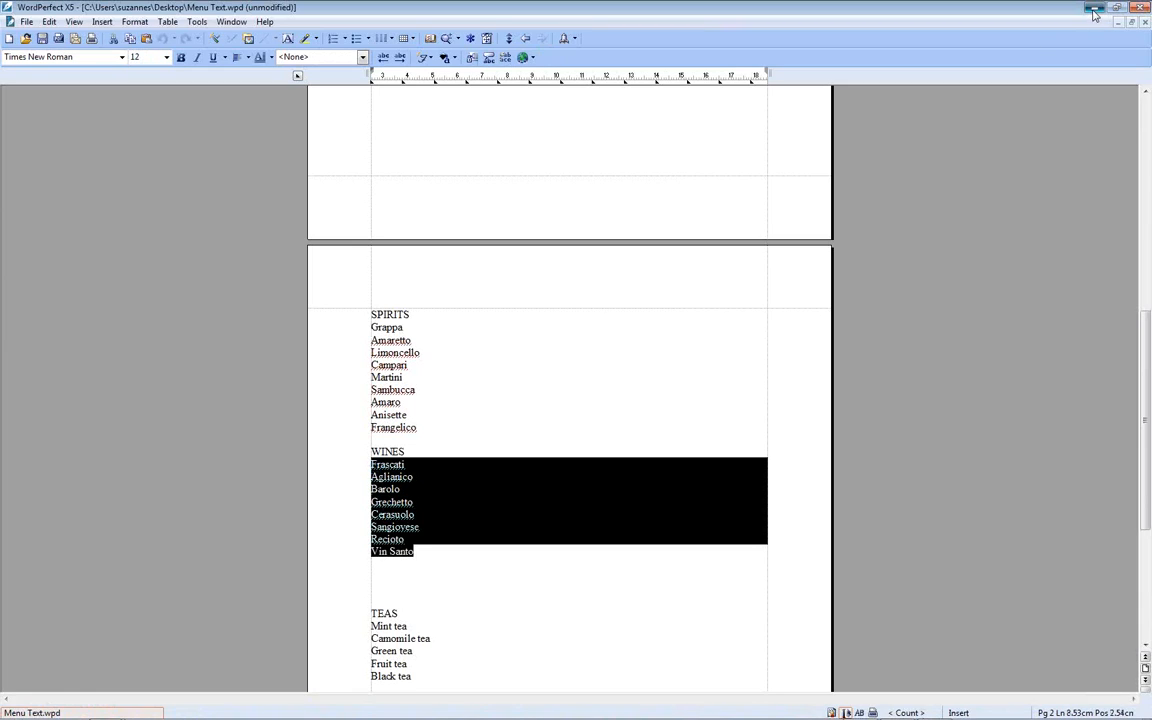
Back in CorelDRAW, replace the copied frame's whole text with the wines list, discarding fonts and formatting
{"action": "key", "text": "alt+Tab"}
{"action": "double_click", "coordinate": [482, 482]}
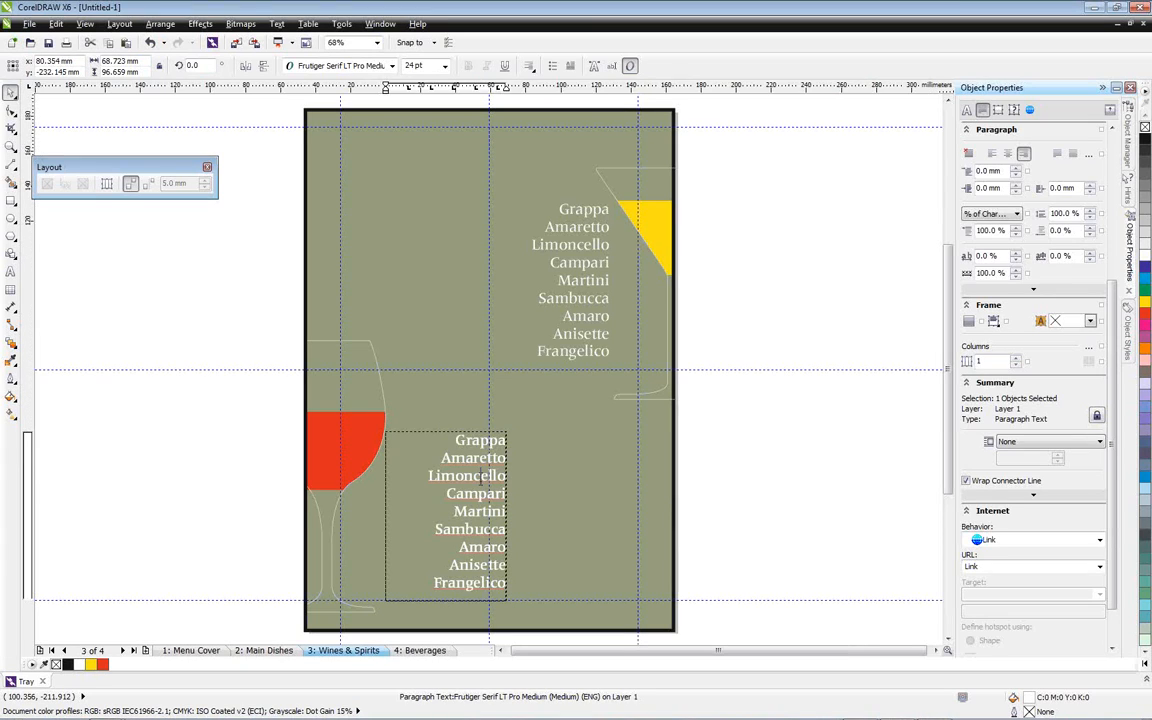
{"action": "left_click_drag", "start_coordinate": [457, 441], "coordinate": [507, 585]}
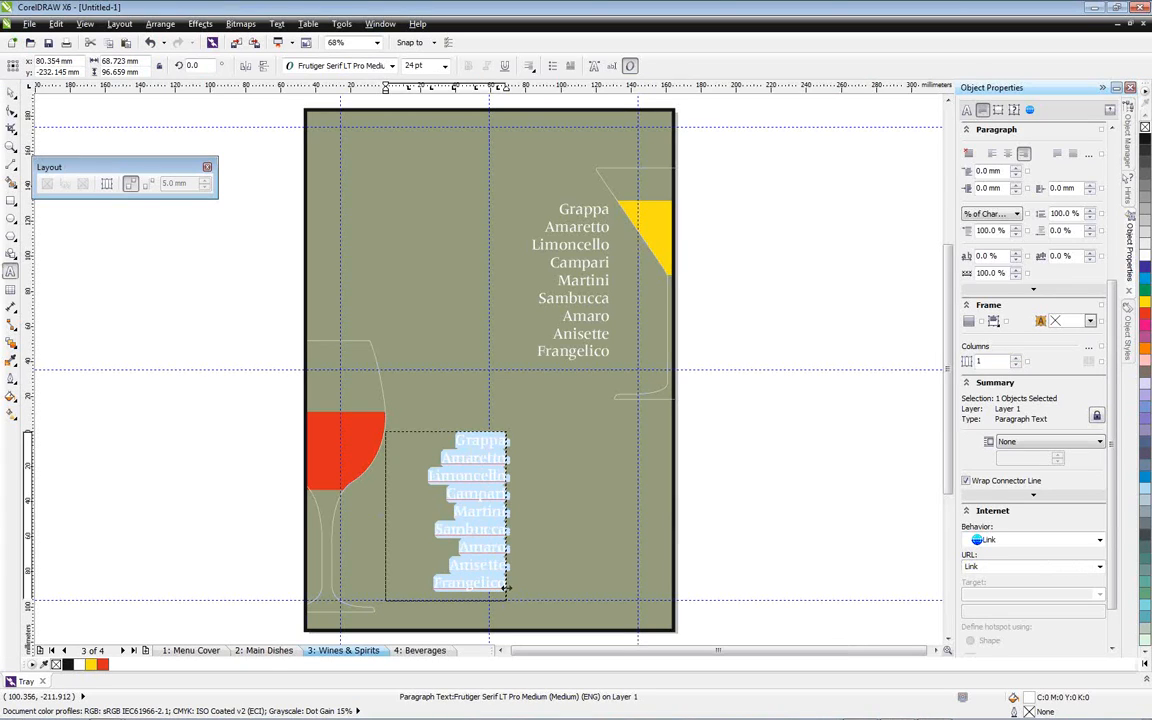
{"action": "key", "text": "ctrl+v"}
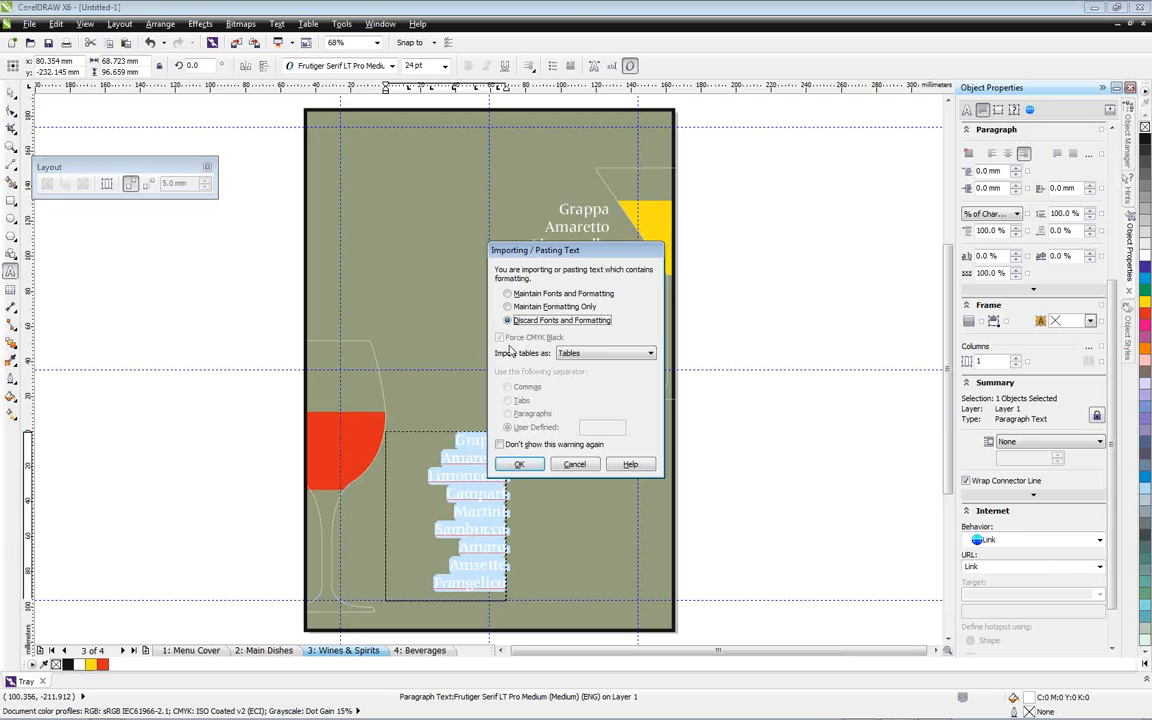
{"action": "left_click", "coordinate": [519, 464]}
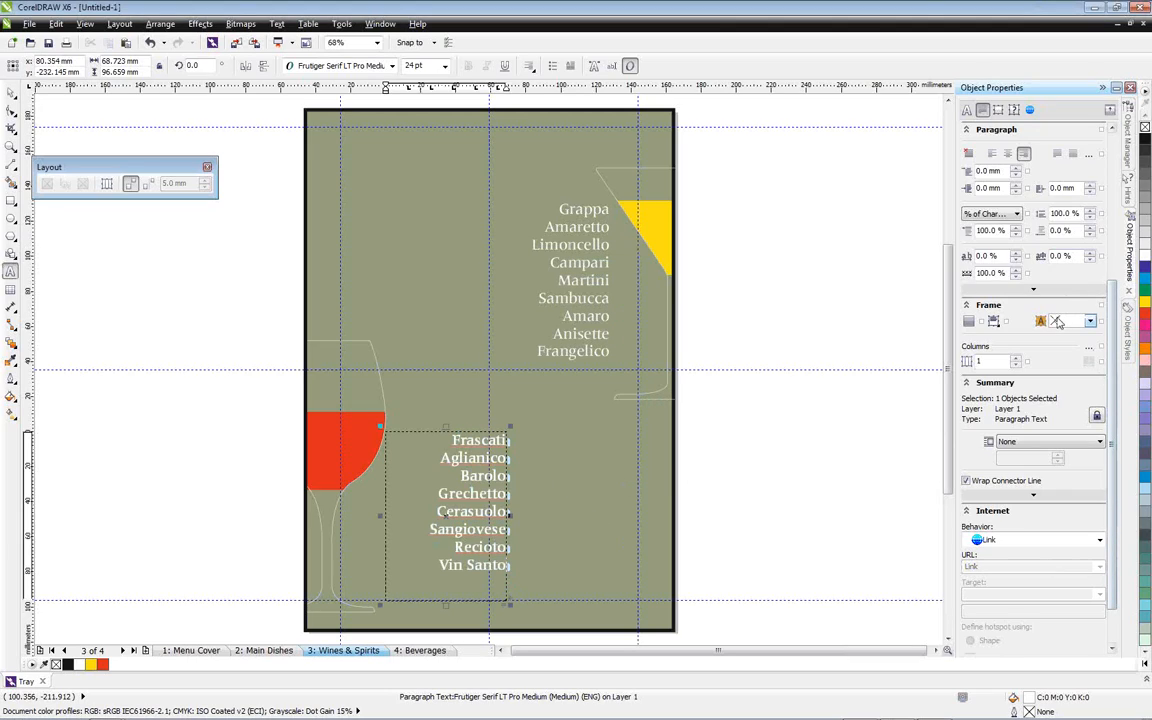
Left-align every line of the wines list and finish editing its text
{"action": "left_click", "coordinate": [992, 154]}
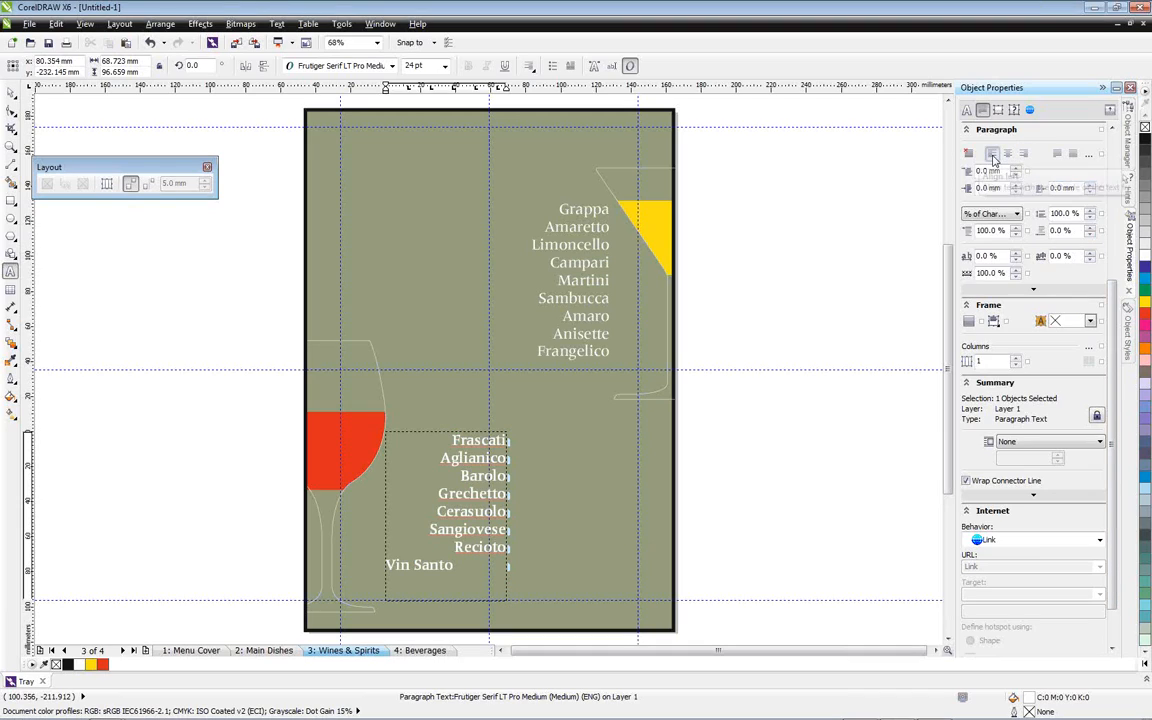
{"action": "left_click", "coordinate": [455, 446]}
{"action": "left_click_drag", "start_coordinate": [455, 446], "coordinate": [455, 568]}
{"action": "left_click", "coordinate": [992, 154]}
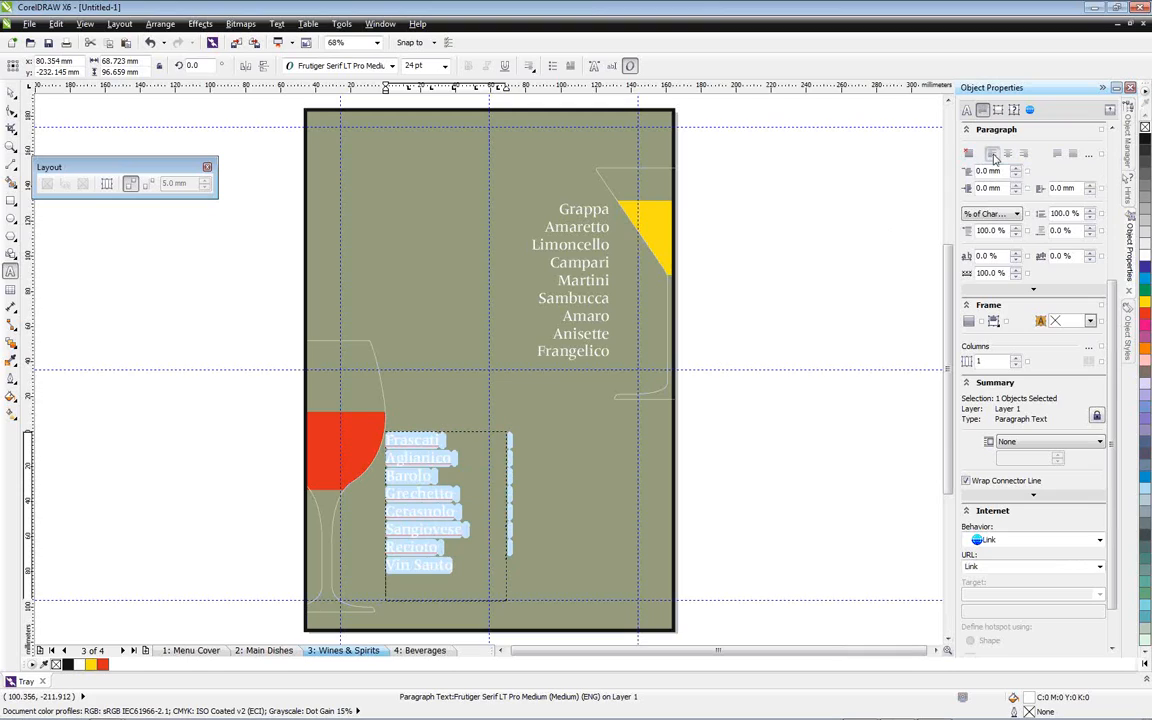
{"action": "left_click", "coordinate": [725, 450]}
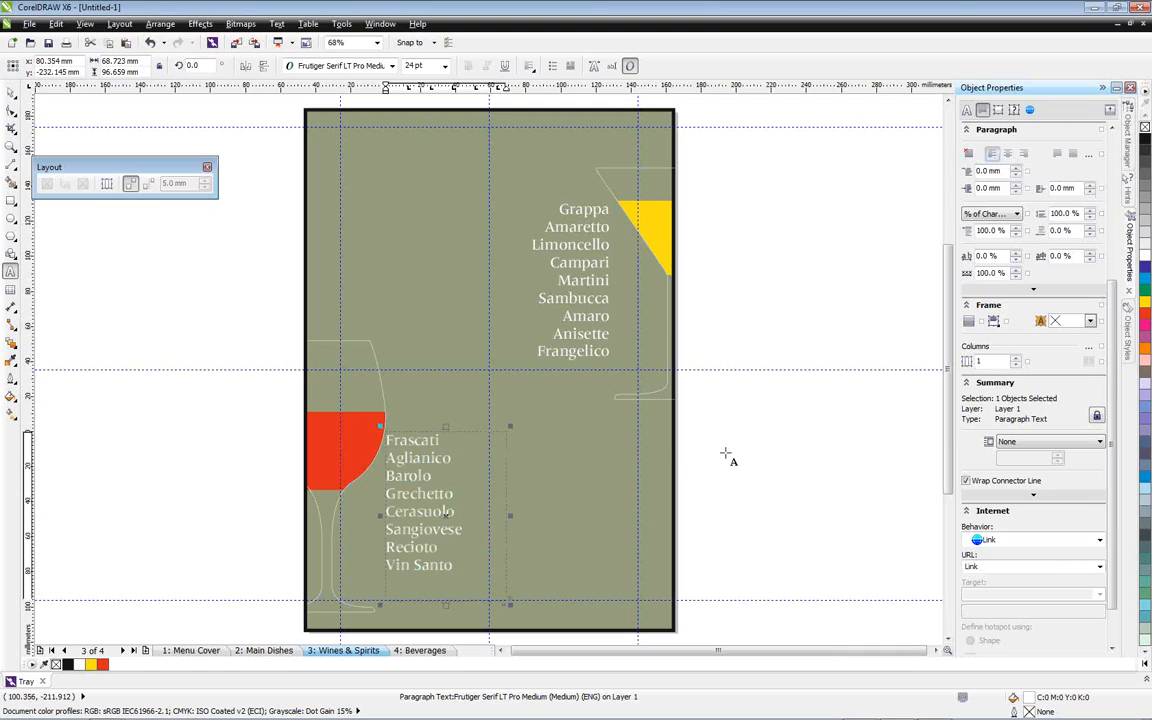
{"action": "left_click", "coordinate": [11, 93]}
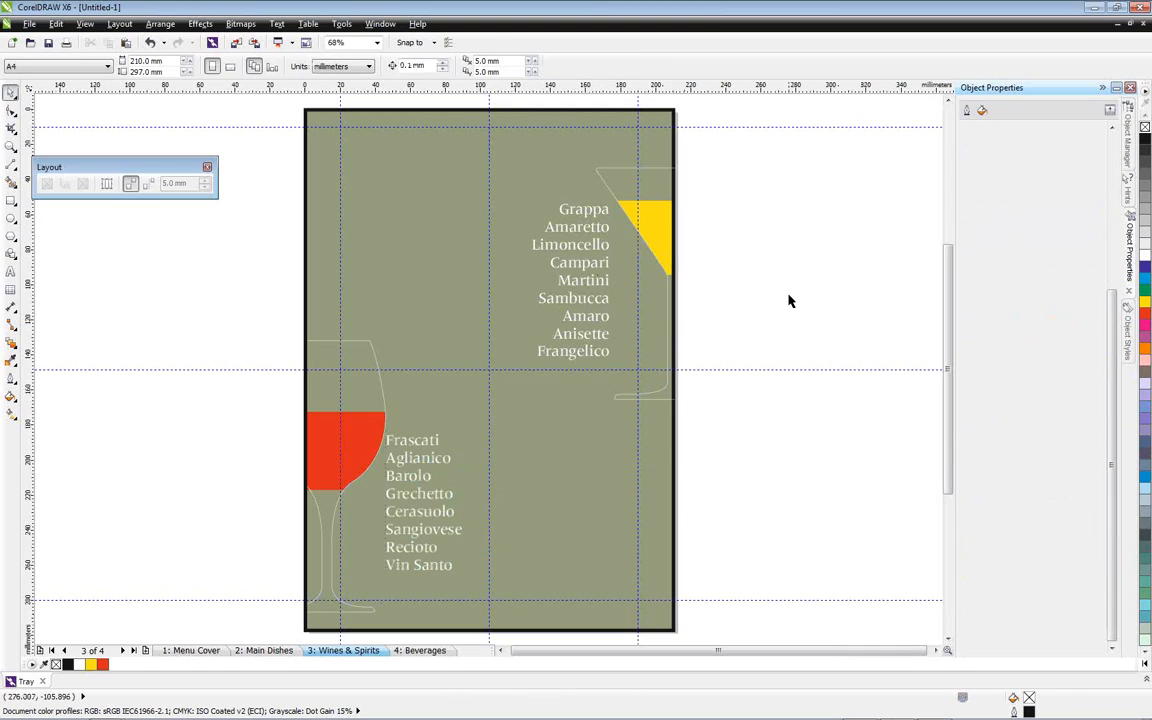
Preview the page full screen and shift the wines list slightly down and away from the wine glass
{"action": "key", "text": "F9"}
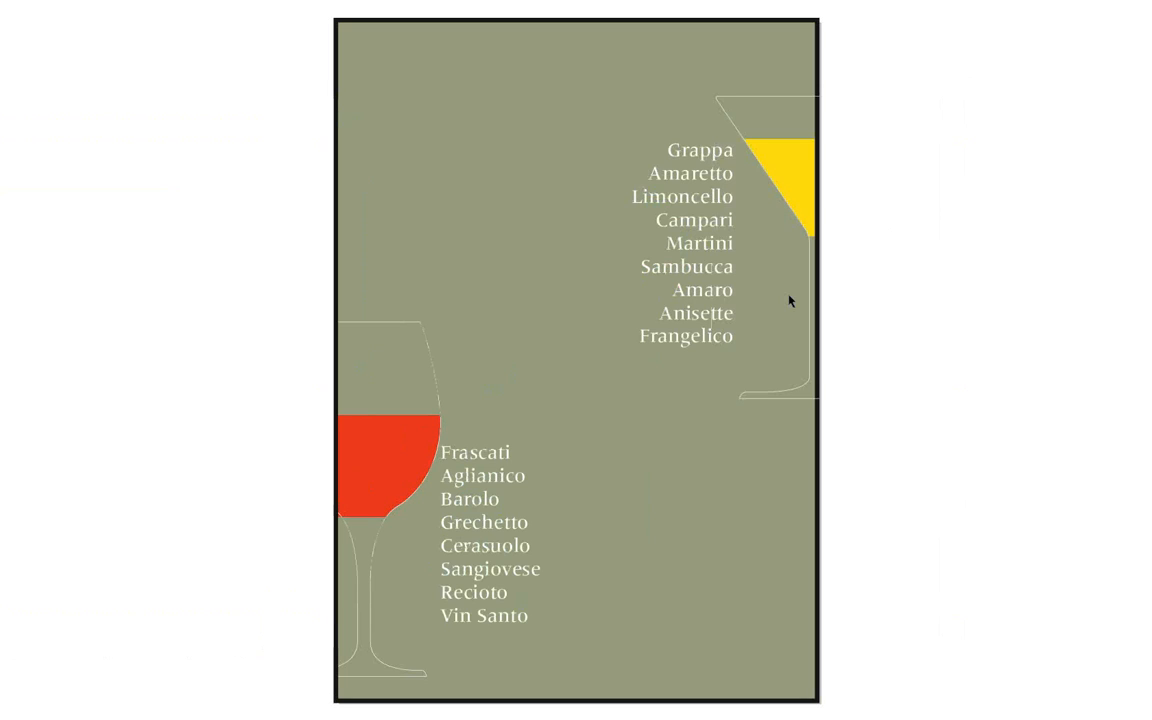
{"action": "left_click", "coordinate": [788, 300]}
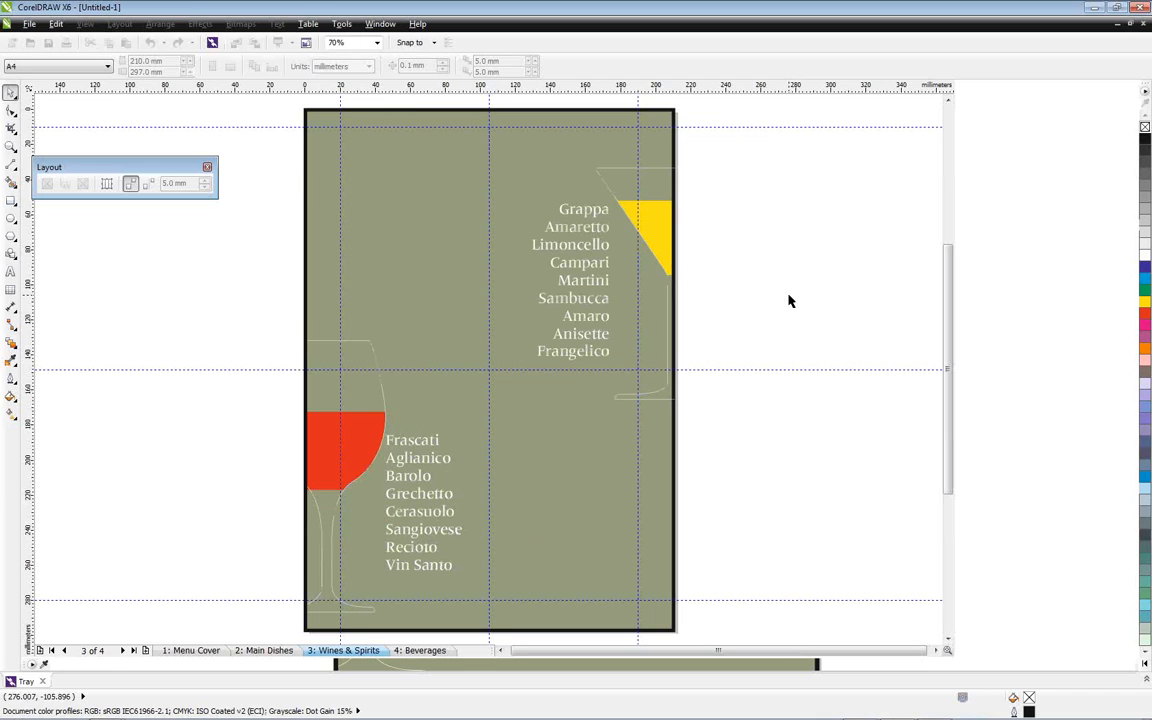
{"action": "left_click", "coordinate": [445, 503]}
{"action": "left_click_drag", "start_coordinate": [445, 504], "coordinate": [453, 512]}
{"action": "left_click", "coordinate": [718, 476]}
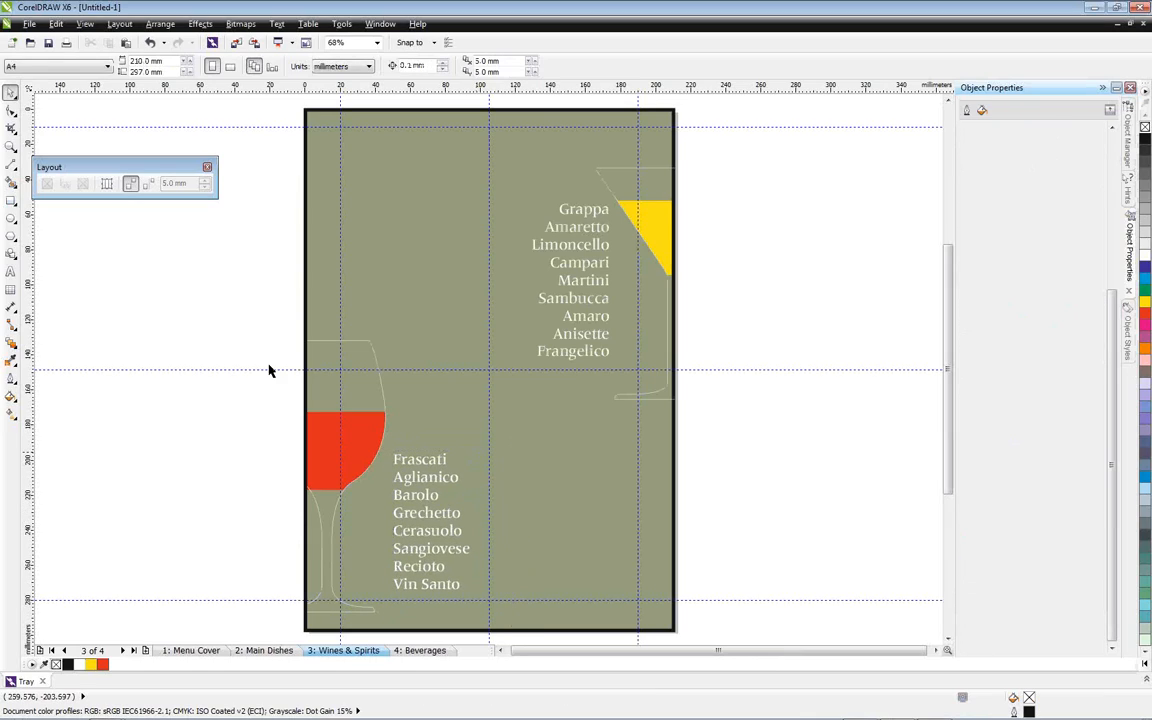
Add the artistic text "Spirits" on the blank area beside the page
{"action": "left_click", "coordinate": [11, 271]}
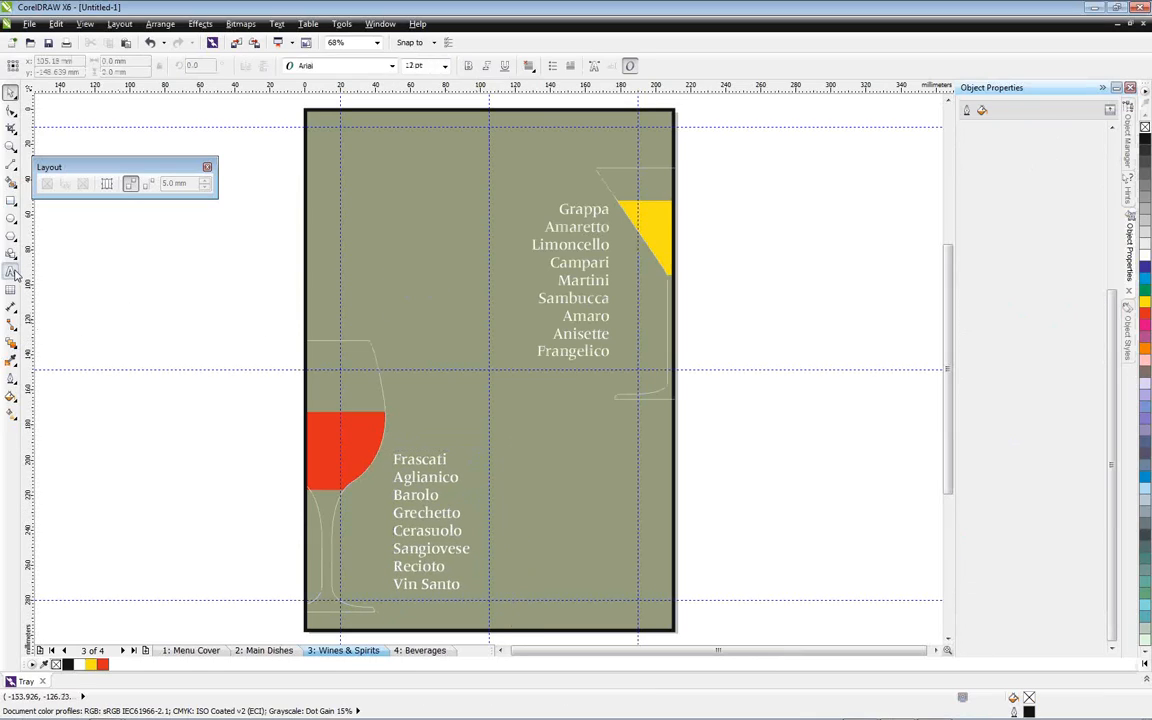
{"action": "left_click", "coordinate": [113, 282]}
{"action": "type", "text": "Spir"}
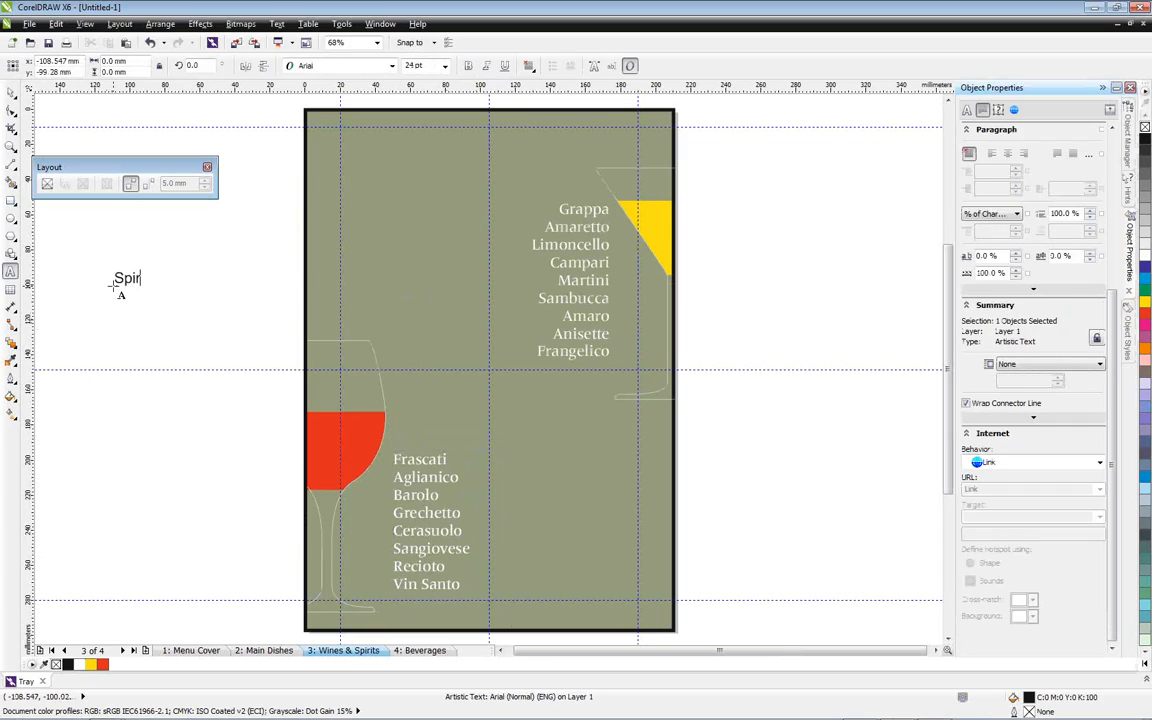
{"action": "type", "text": "its"}
{"action": "left_click", "coordinate": [11, 91]}
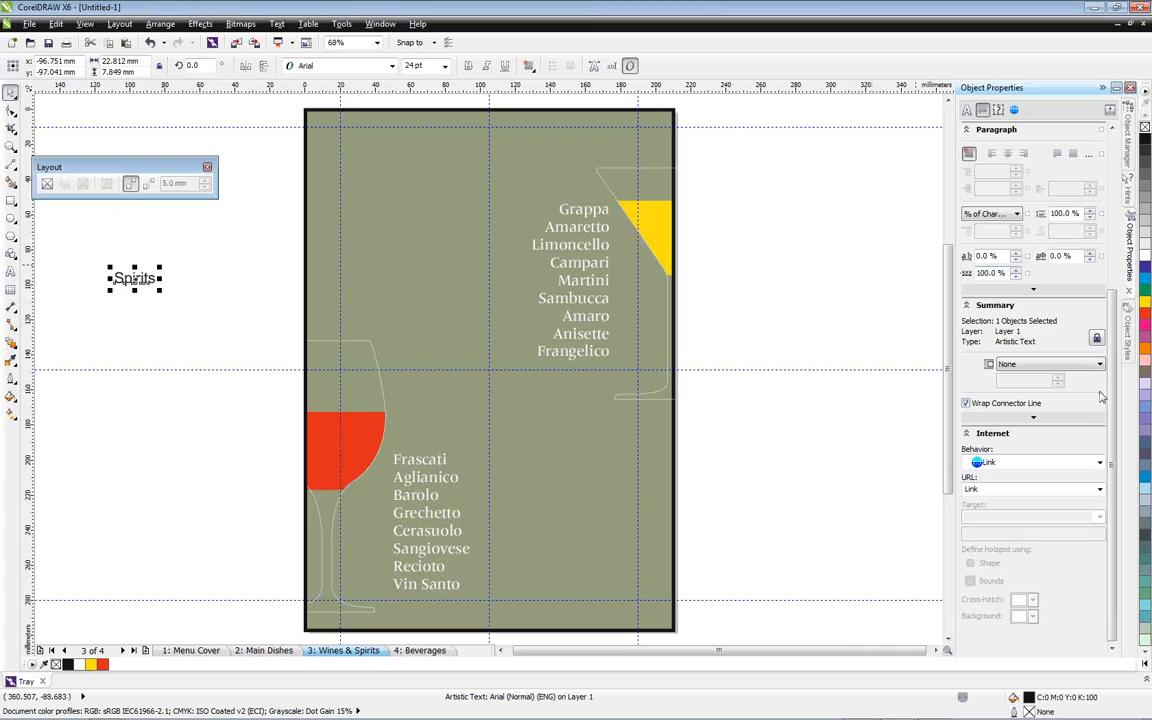
Apply the Headers style to the Spirits text and place it directly above the spirits list
{"action": "left_click", "coordinate": [1131, 346]}
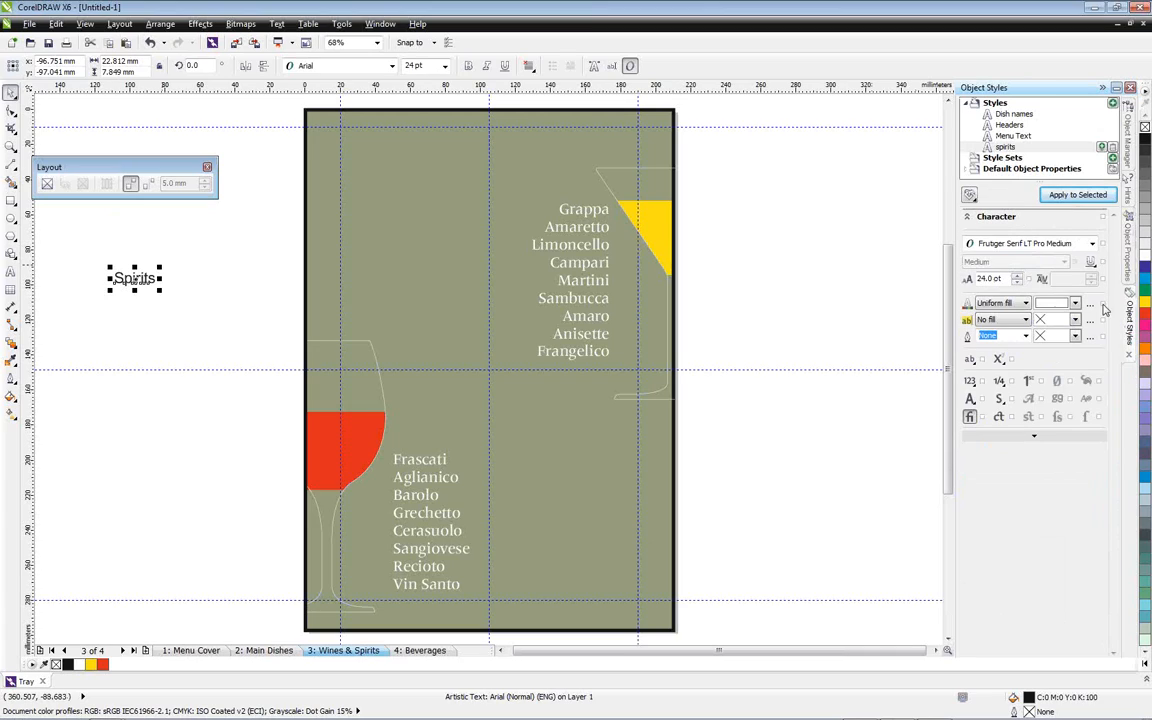
{"action": "left_click", "coordinate": [1016, 127]}
{"action": "left_click", "coordinate": [1076, 196]}
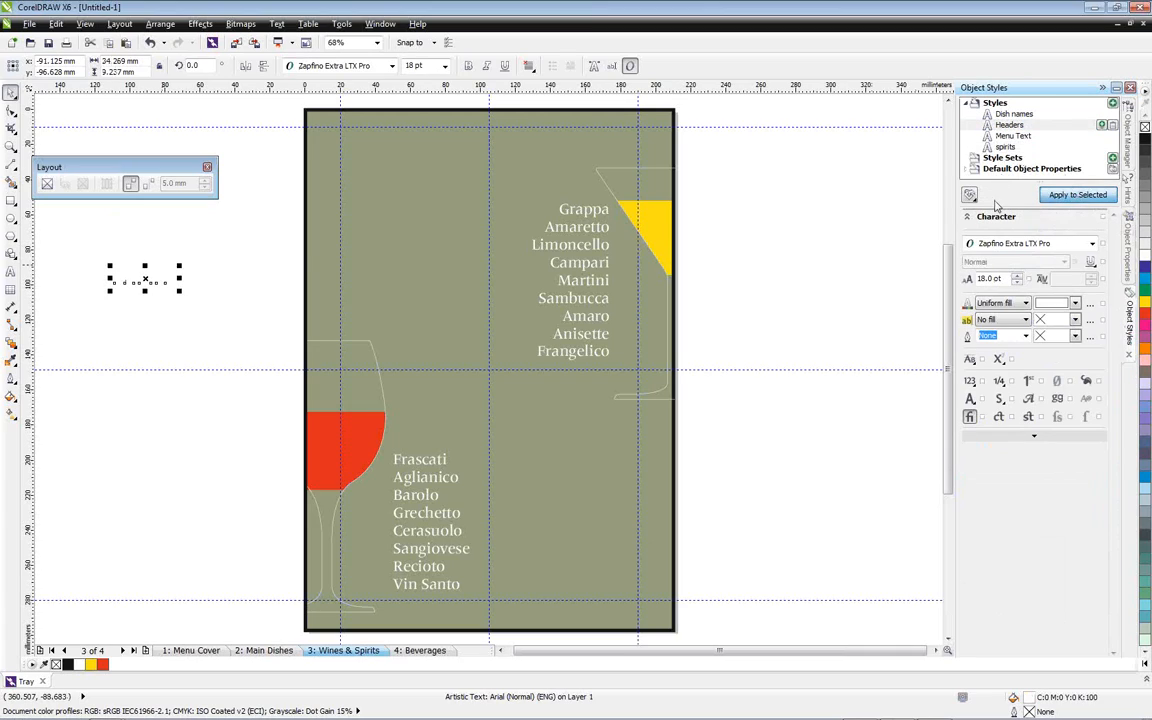
{"action": "left_click_drag", "start_coordinate": [141, 272], "coordinate": [567, 185]}
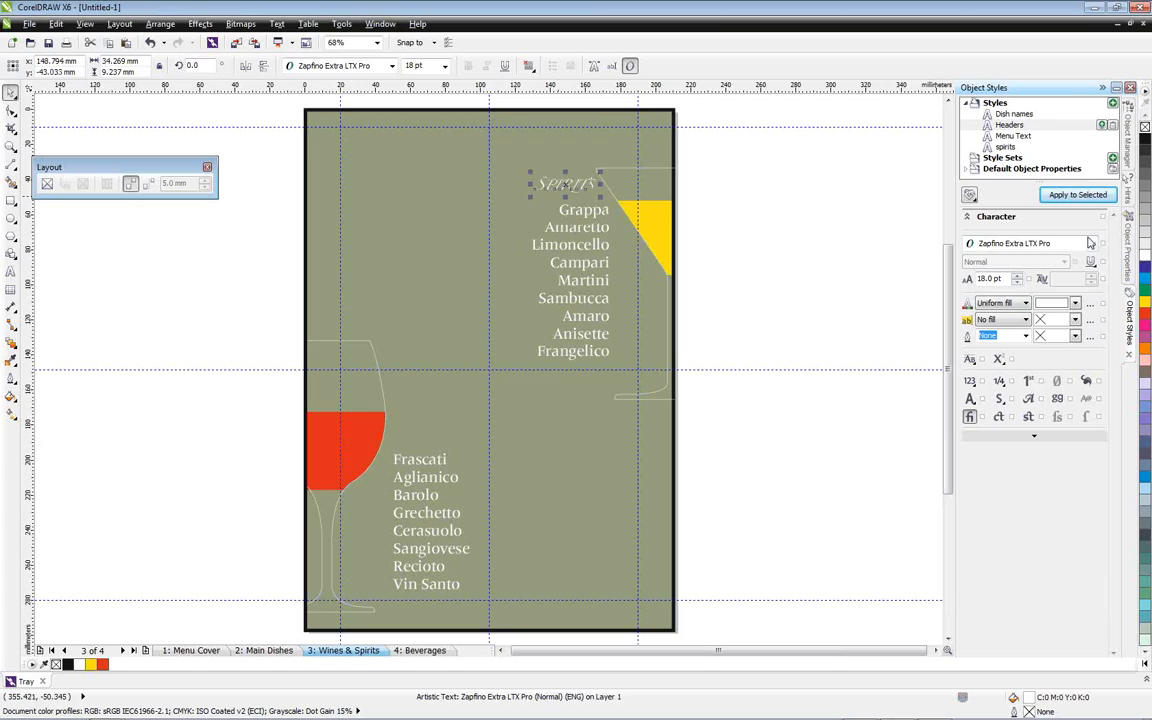
Fill the Spirits heading with black and place a copy of it directly above the wines list
{"action": "left_click", "coordinate": [1145, 140]}
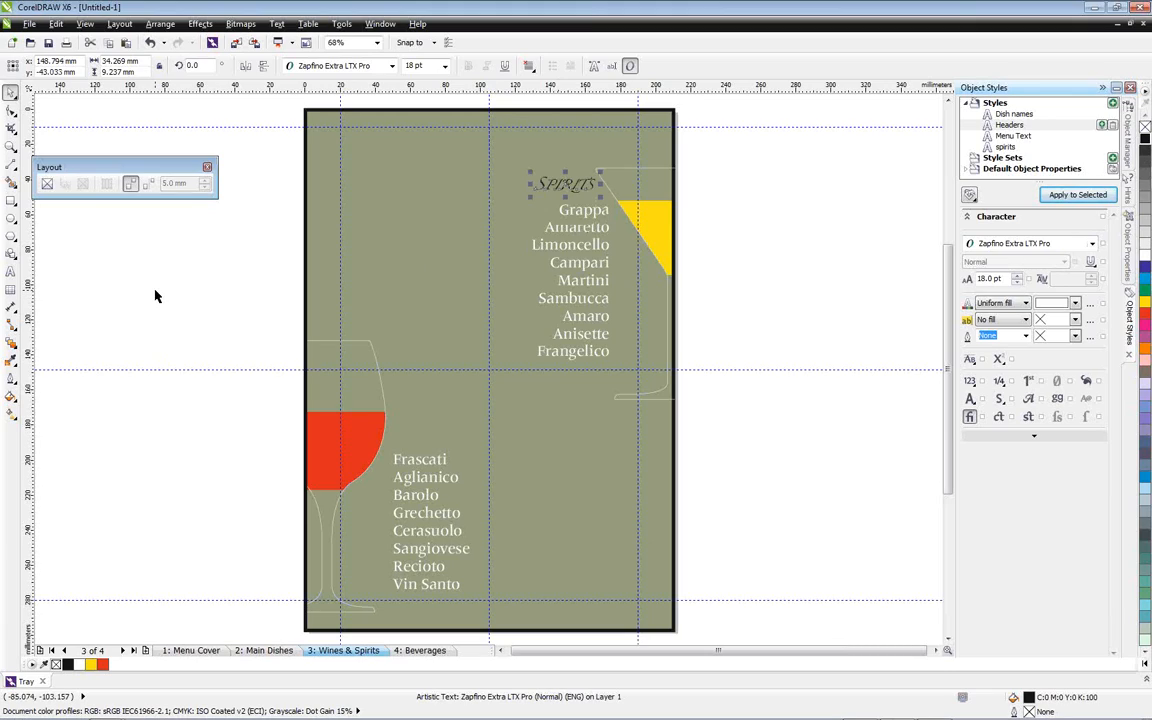
{"action": "left_click_drag", "start_coordinate": [566, 185], "coordinate": [430, 441]}
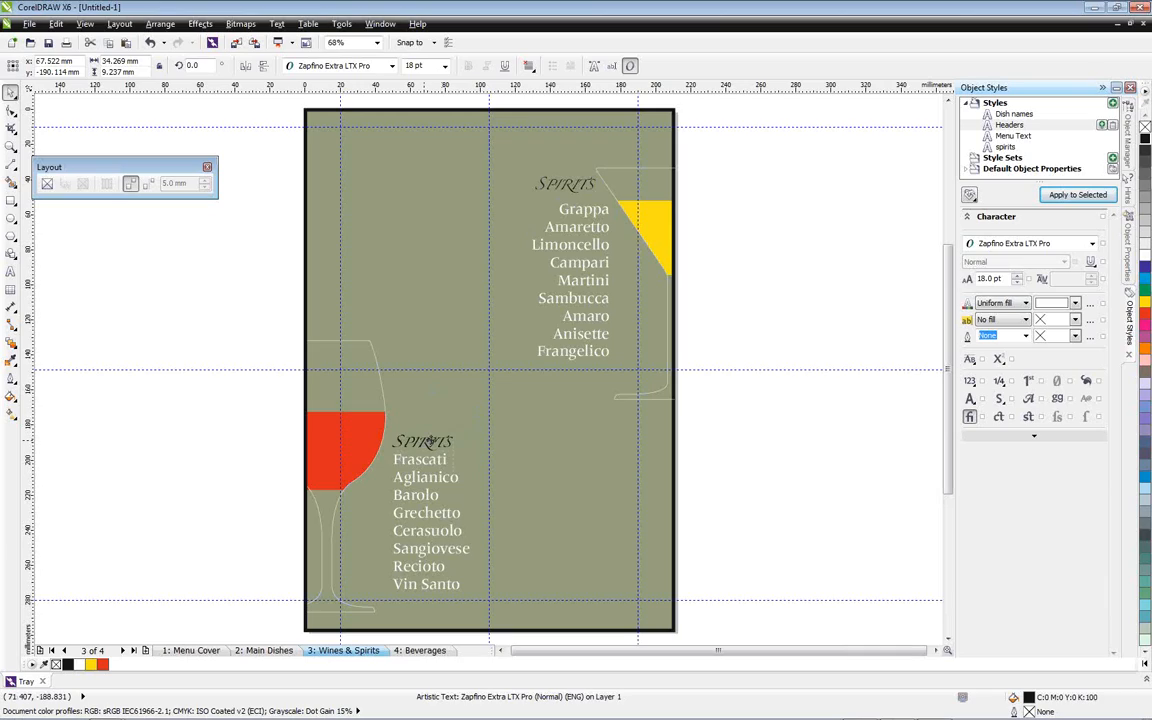
Replace the copied heading's text above the wines list with "Wines" and deselect it
{"action": "double_click", "coordinate": [433, 437]}
{"action": "double_click", "coordinate": [433, 436]}
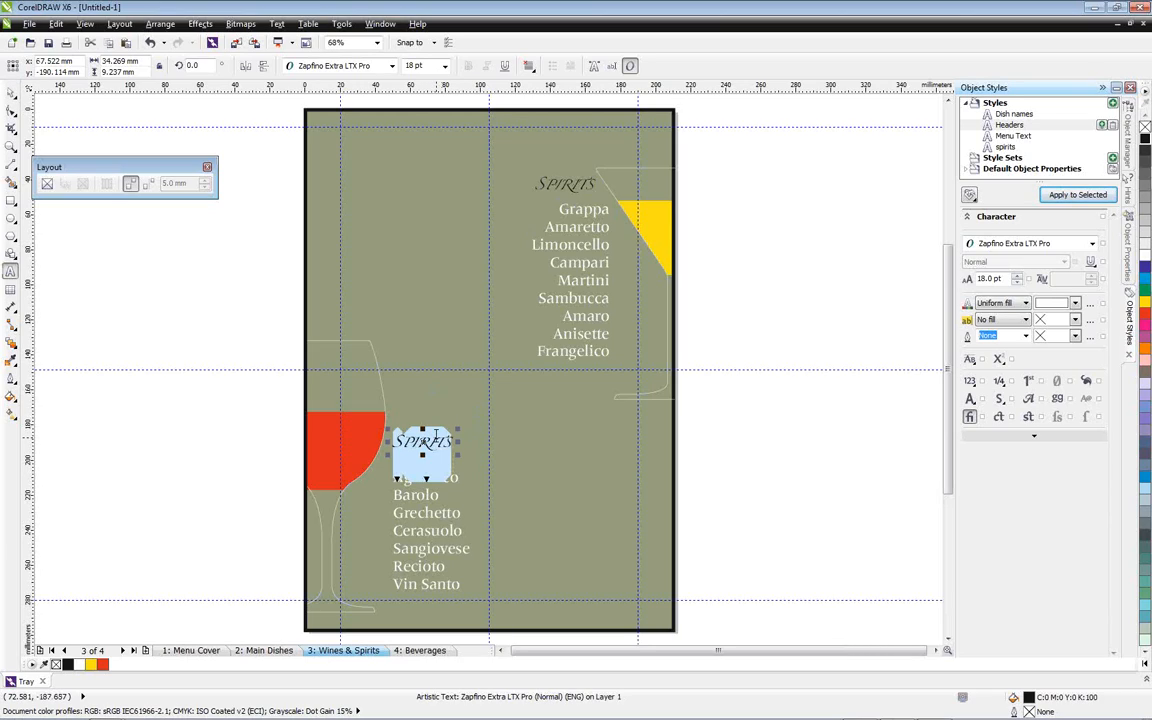
{"action": "type", "text": "Wines"}
{"action": "left_click", "coordinate": [11, 93]}
{"action": "left_click", "coordinate": [114, 463]}
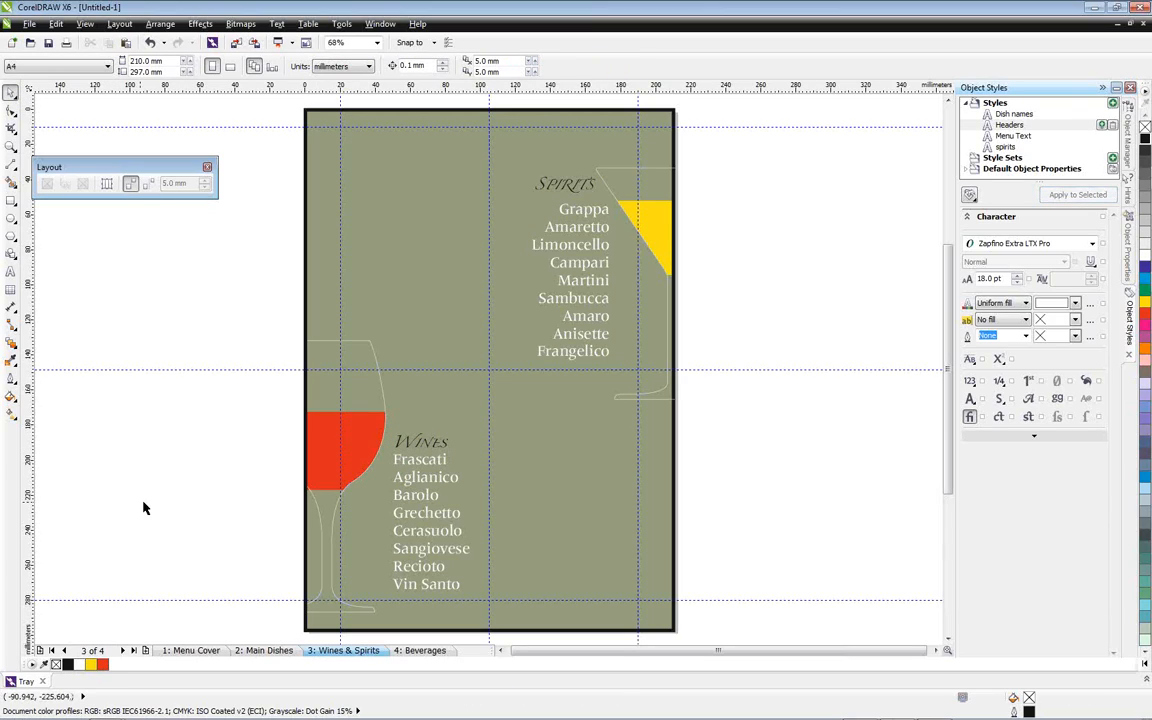
Shift the spirits list horizontally to line up its right edge with the Spirits heading, and preview the page full screen
{"action": "key", "text": "z"}
{"action": "left_click_drag", "start_coordinate": [452, 149], "coordinate": [753, 430]}
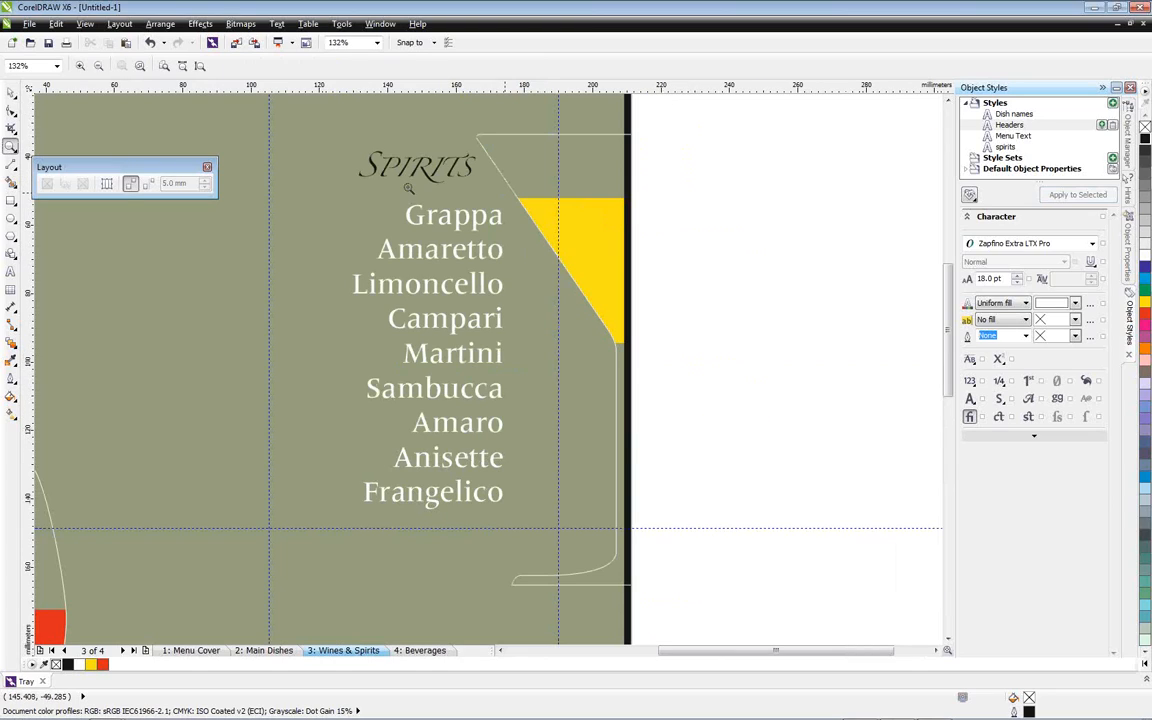
{"action": "left_click", "coordinate": [11, 92]}
{"action": "left_click_drag", "start_coordinate": [449, 288], "coordinate": [425, 290]}
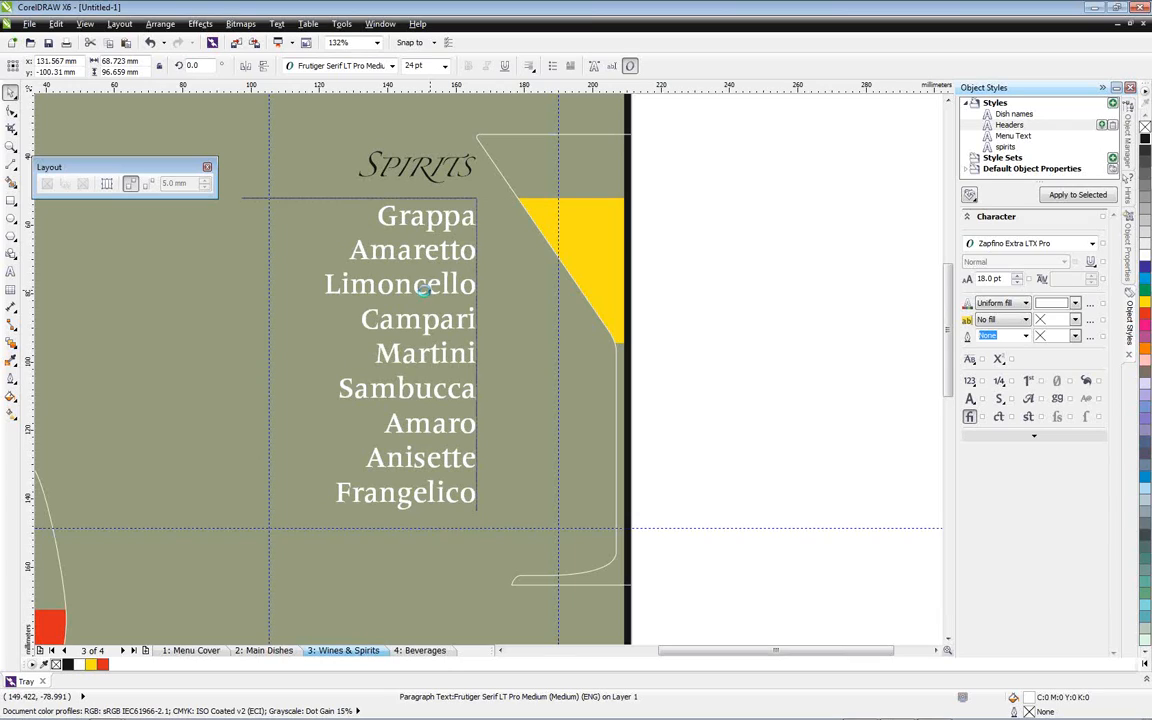
{"action": "left_click", "coordinate": [777, 409]}
{"action": "left_click_drag", "start_coordinate": [949, 349], "coordinate": [941, 451]}
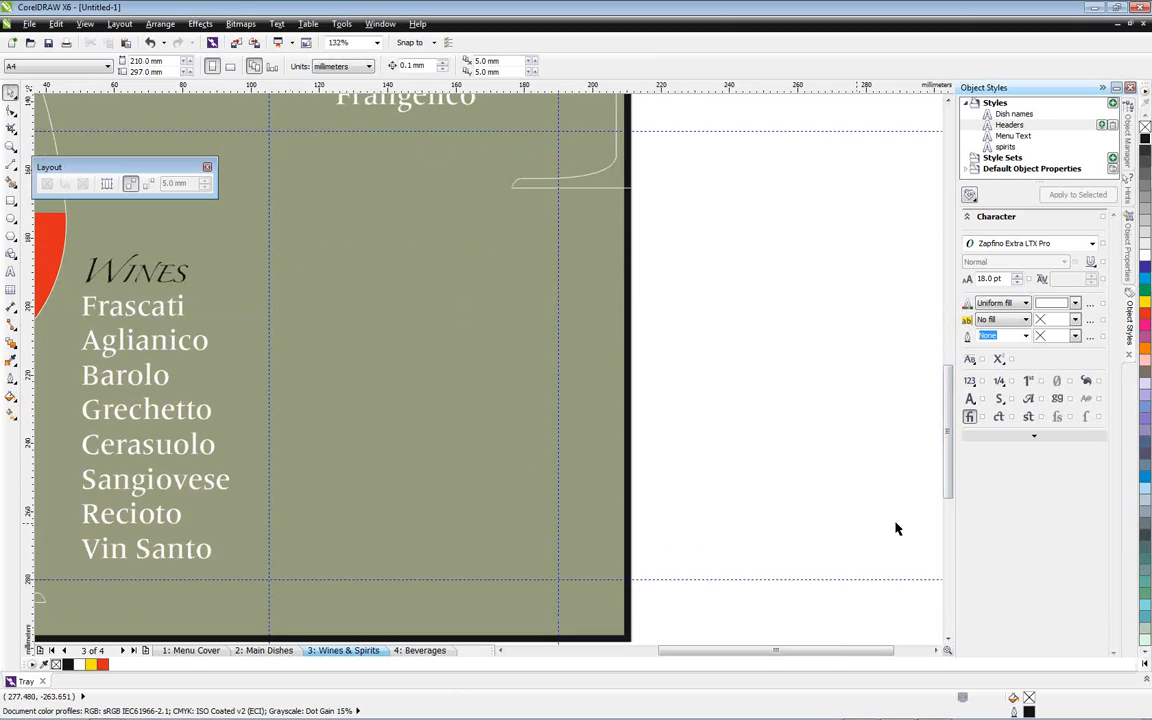
{"action": "key", "text": "F4"}
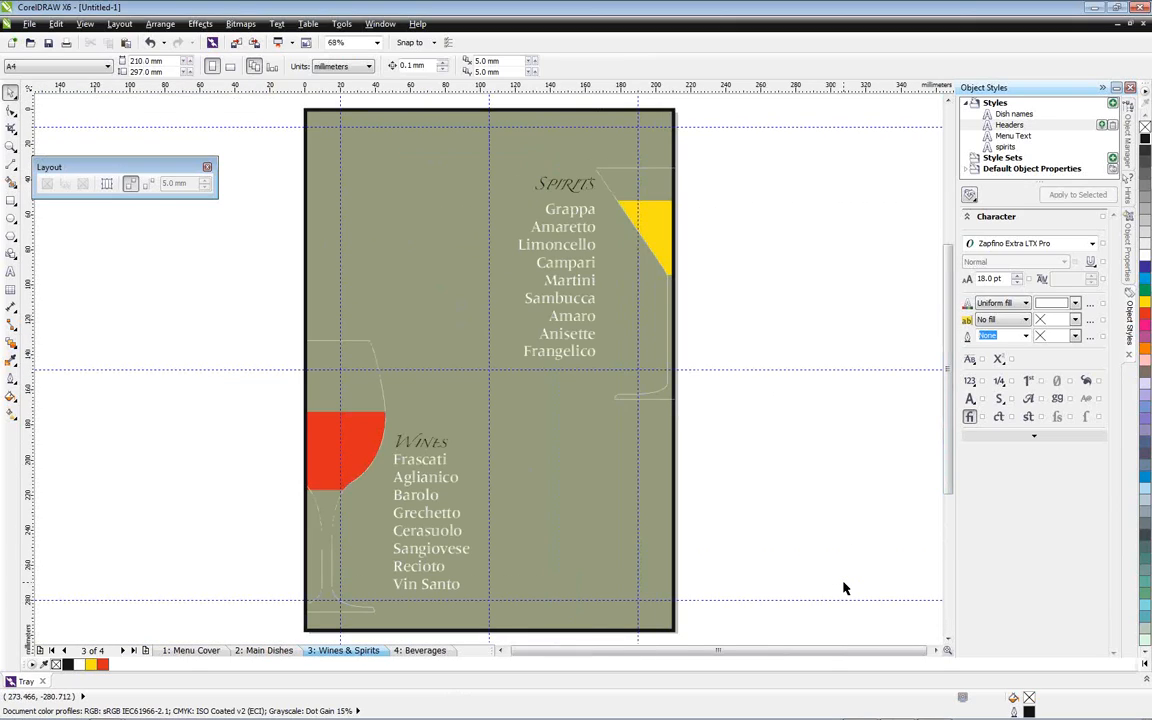
{"action": "key", "text": "F9"}
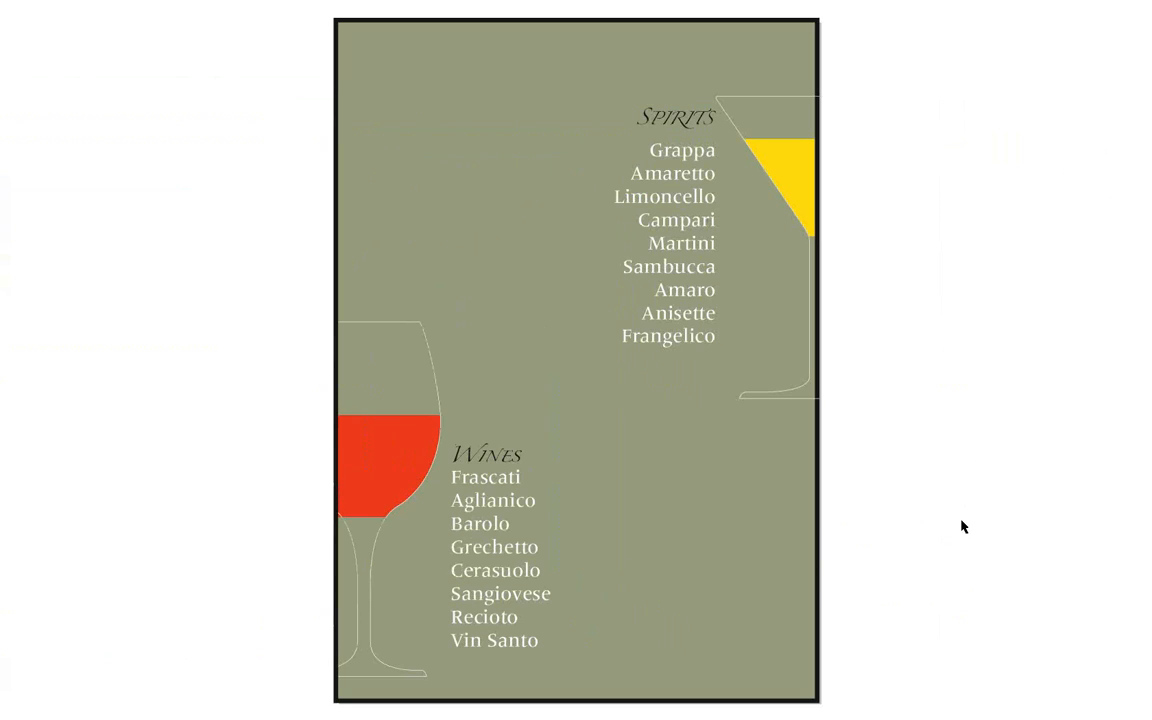
{"action": "key", "text": "F9"}
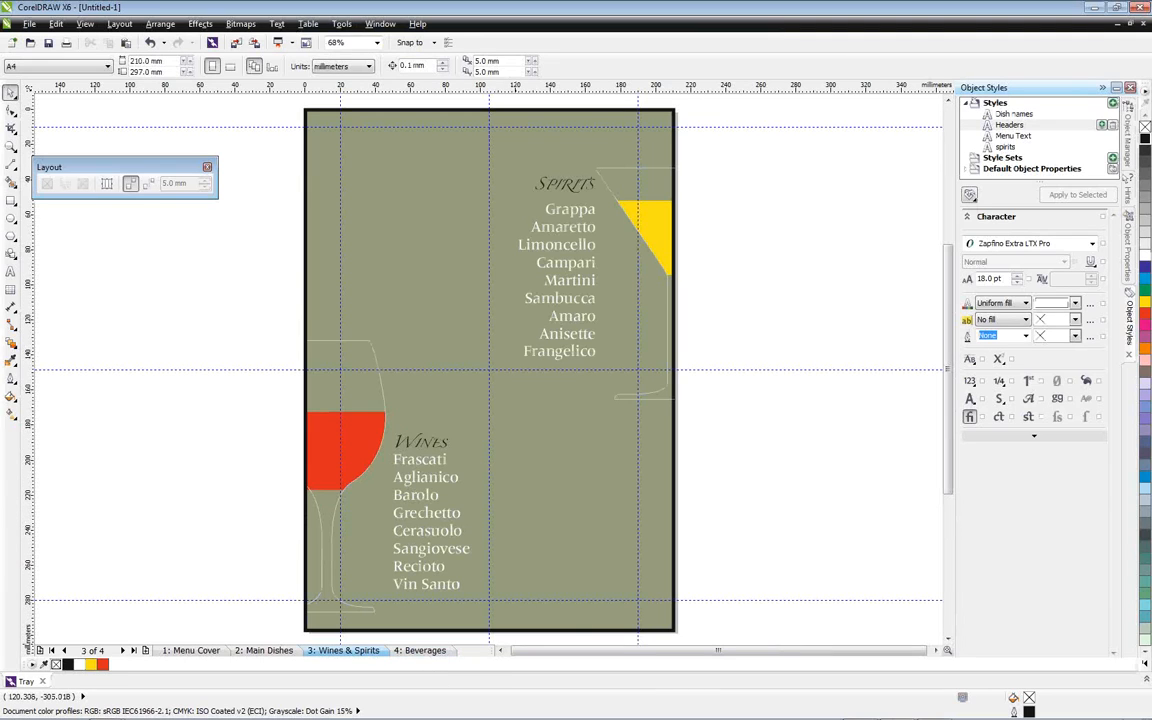
On the Beverages page's Layer 1, add a page-sized rectangle with a 2.0 mm outline
{"action": "mouse_move", "coordinate": [1022, 716]}
{"action": "left_click", "coordinate": [420, 651]}
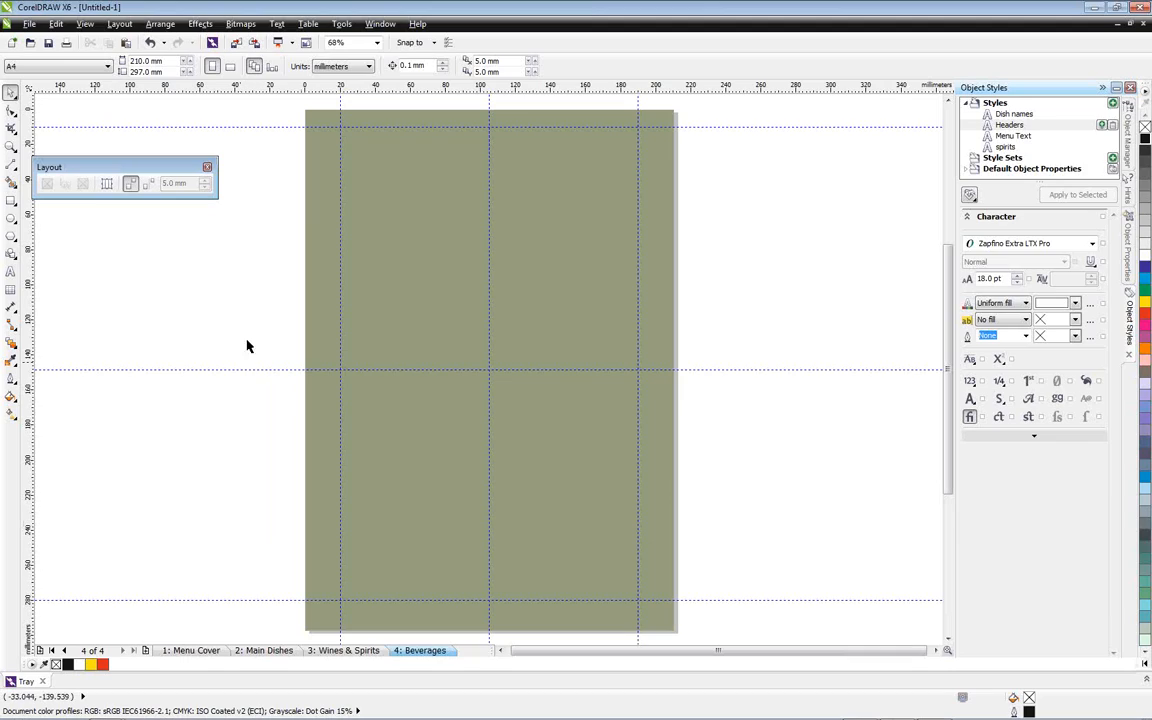
{"action": "left_click", "coordinate": [12, 200]}
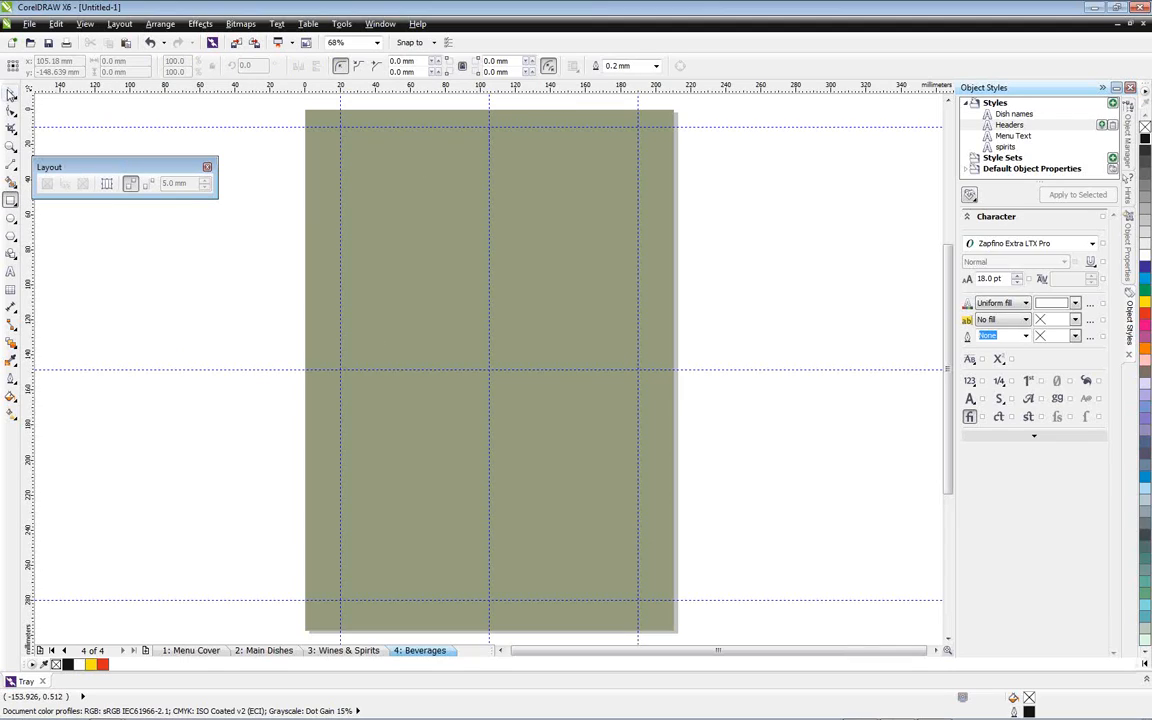
{"action": "left_click", "coordinate": [10, 91]}
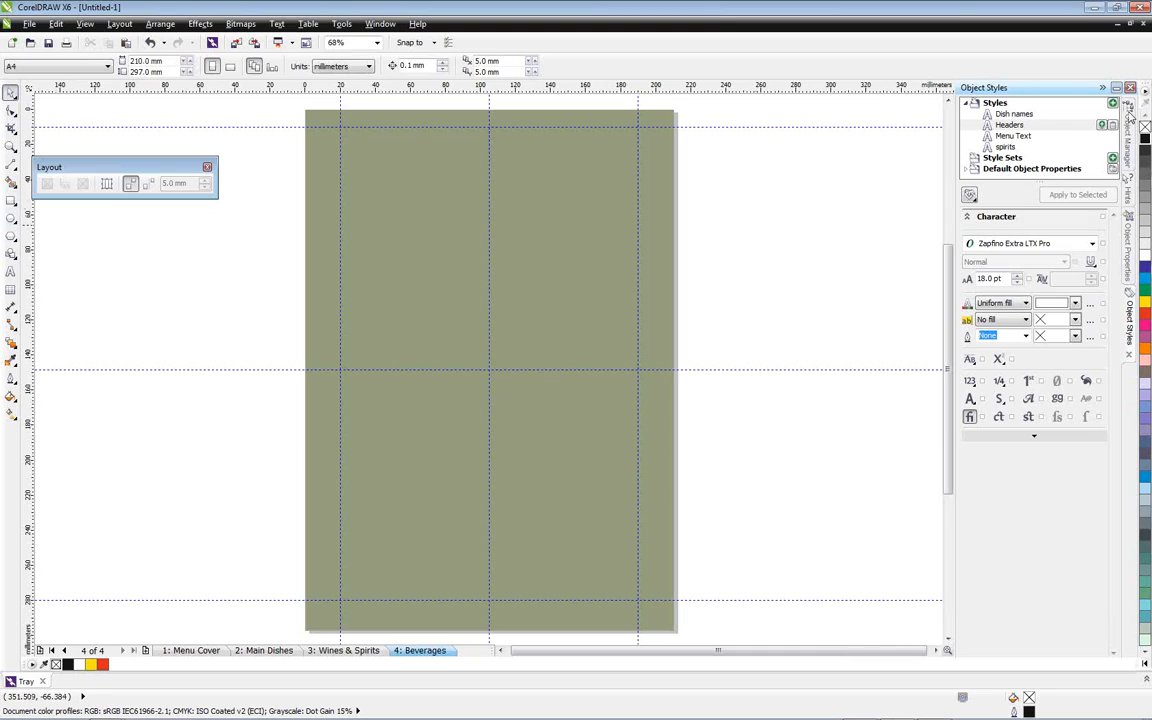
{"action": "left_click", "coordinate": [1127, 130]}
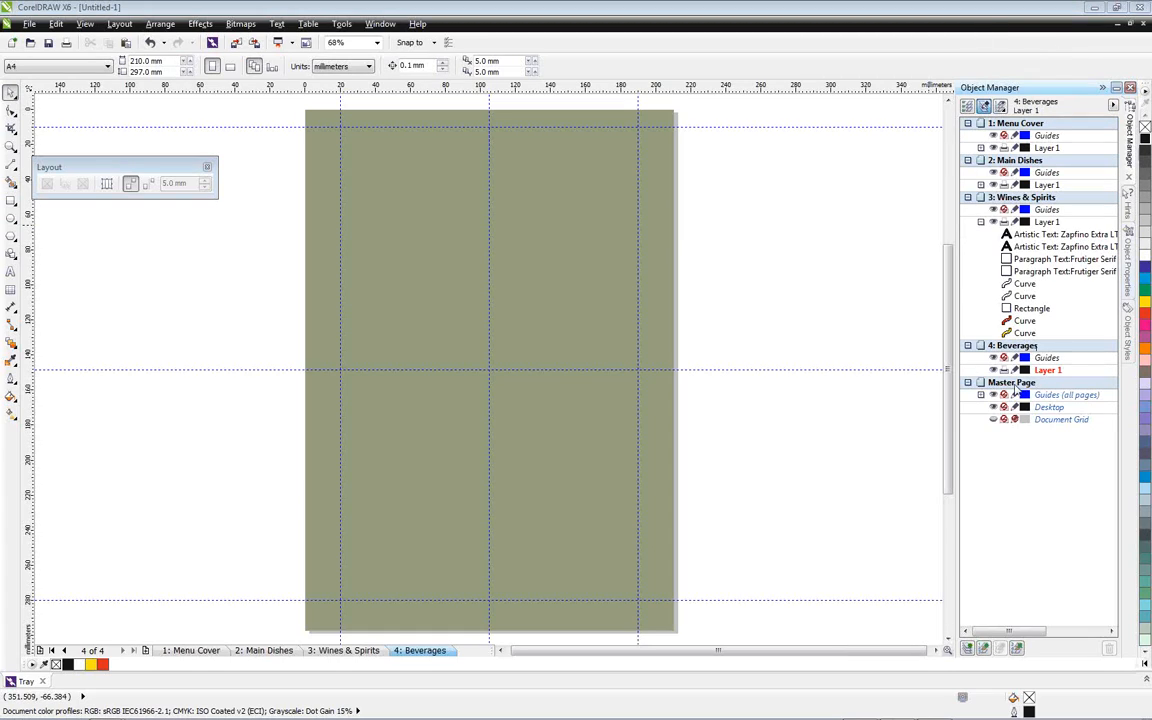
{"action": "left_click", "coordinate": [10, 199]}
{"action": "double_click", "coordinate": [10, 199]}
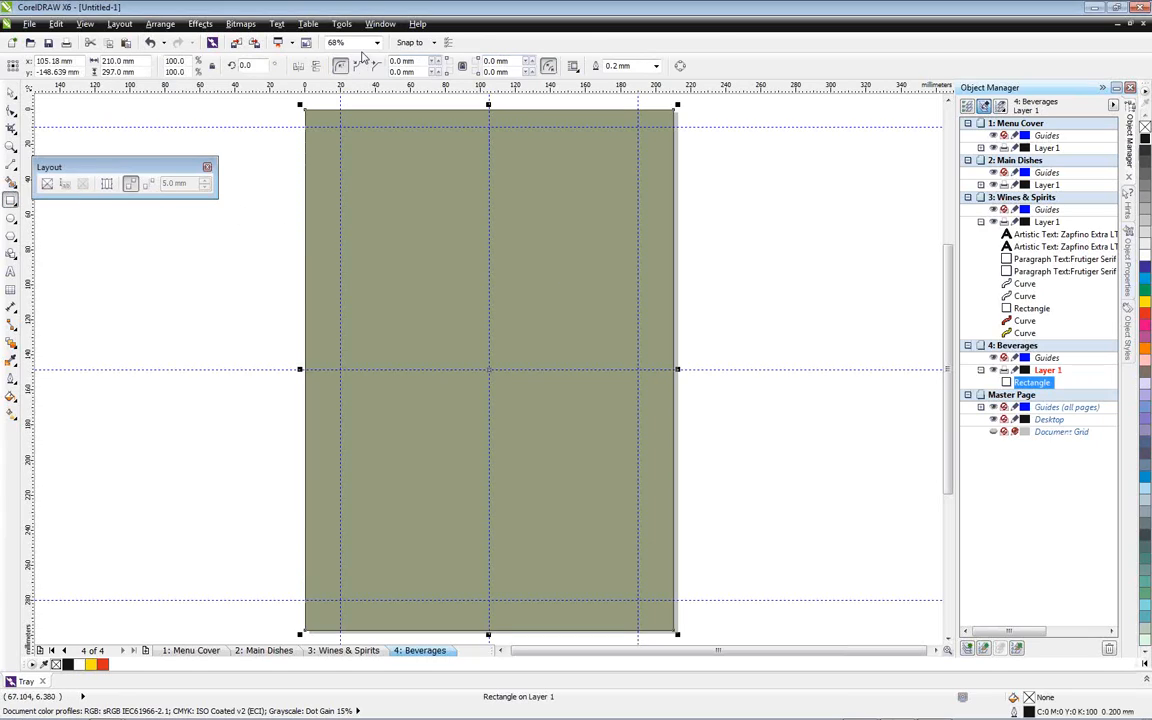
{"action": "left_click", "coordinate": [656, 66]}
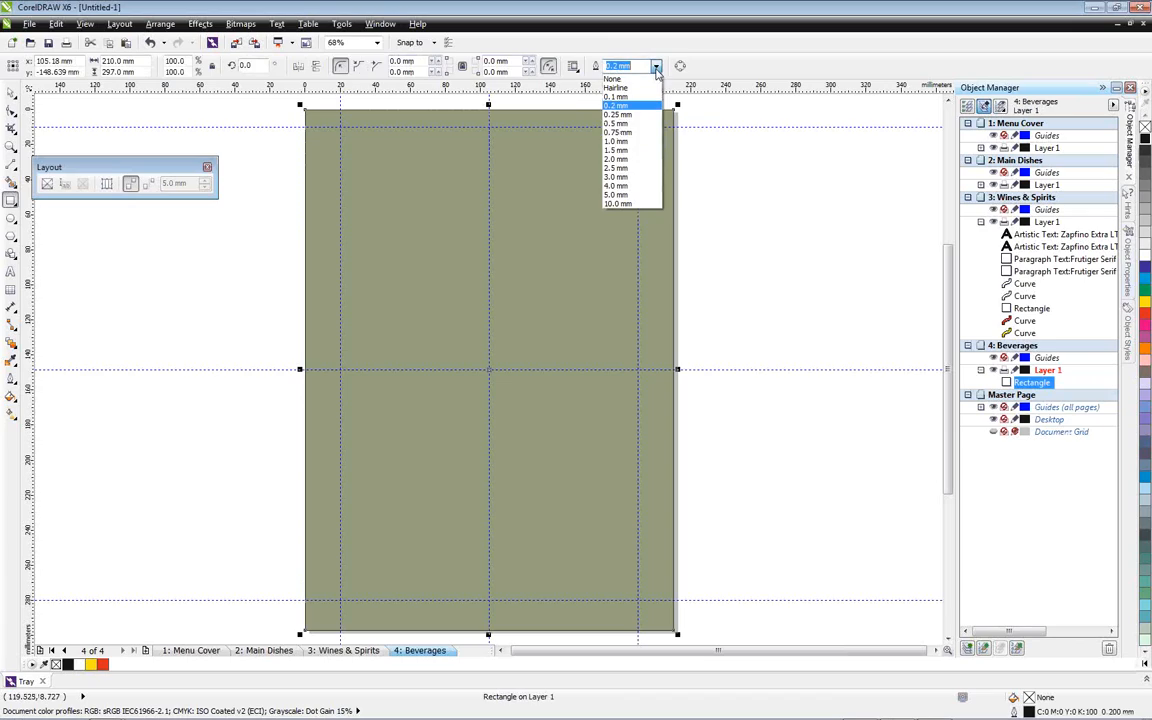
{"action": "left_click", "coordinate": [624, 159]}
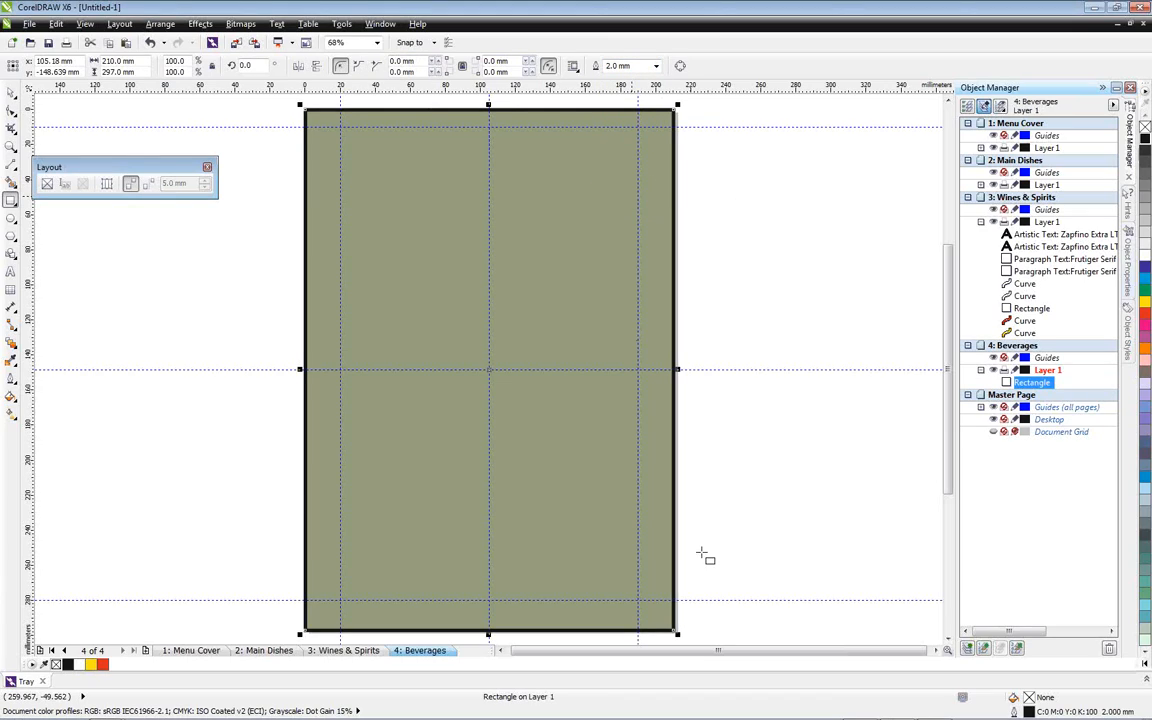
Import mirrored coffee cups.ps from the tray onto the Beverages page, converting its text to curves
{"action": "left_click", "coordinate": [1146, 683]}
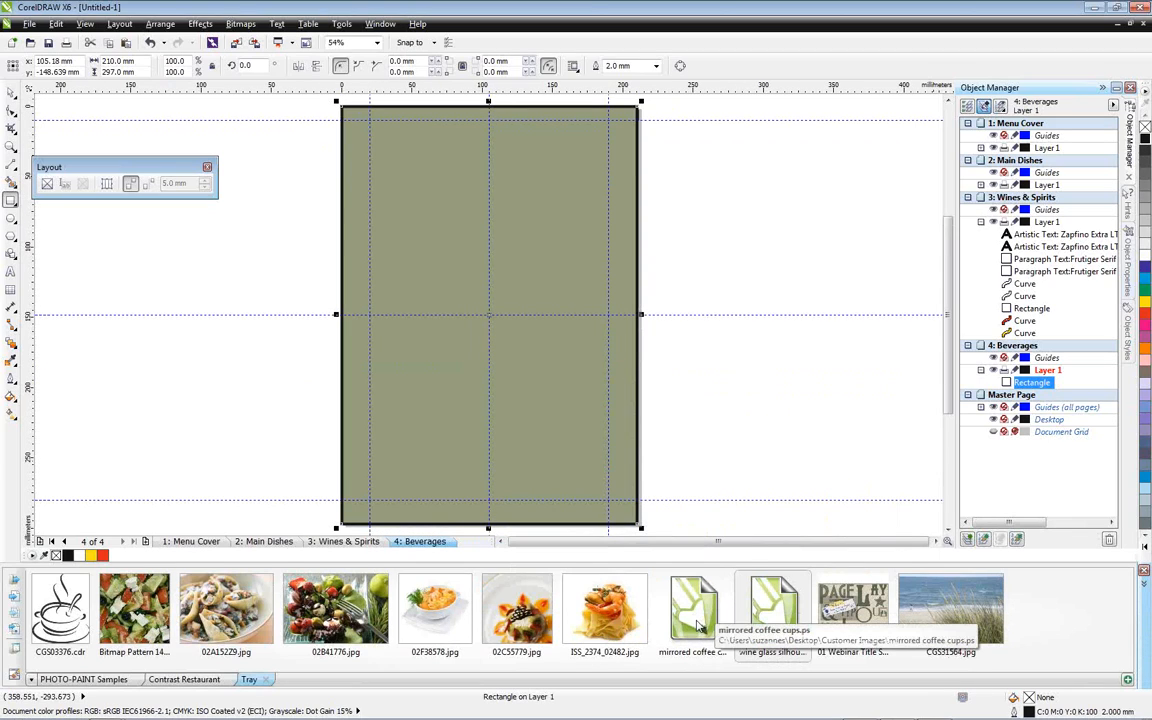
{"action": "left_click_drag", "start_coordinate": [699, 627], "coordinate": [424, 267]}
{"action": "left_click", "coordinate": [537, 411]}
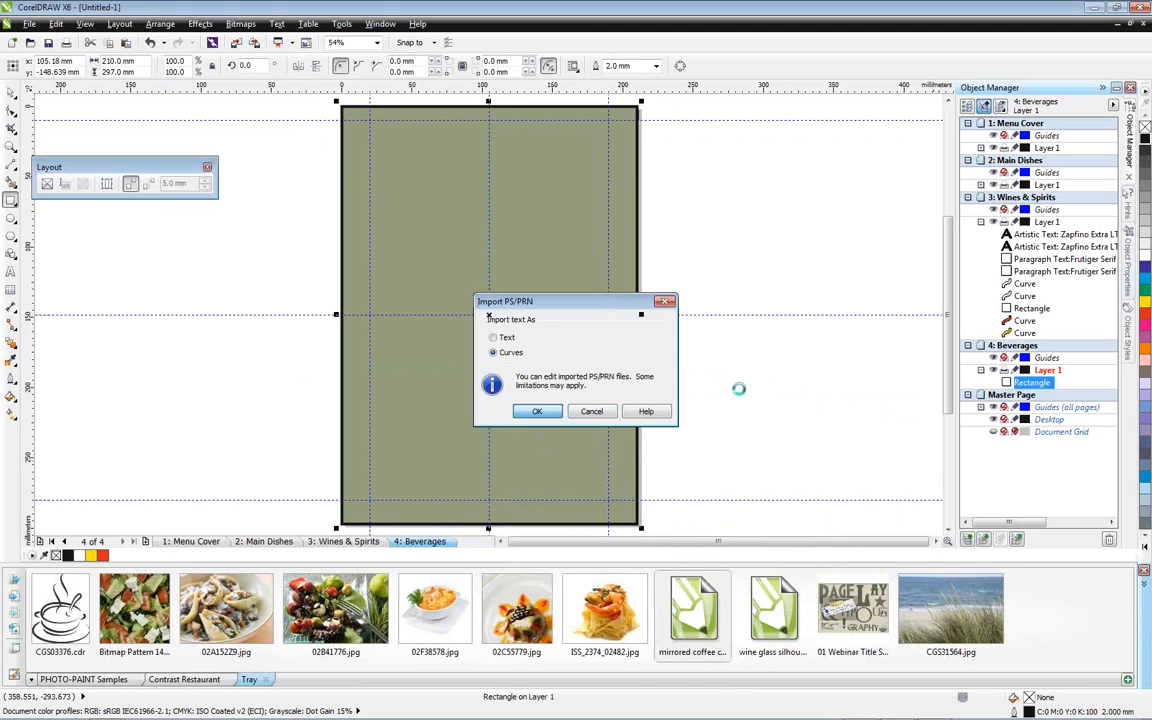
{"action": "left_click", "coordinate": [862, 378]}
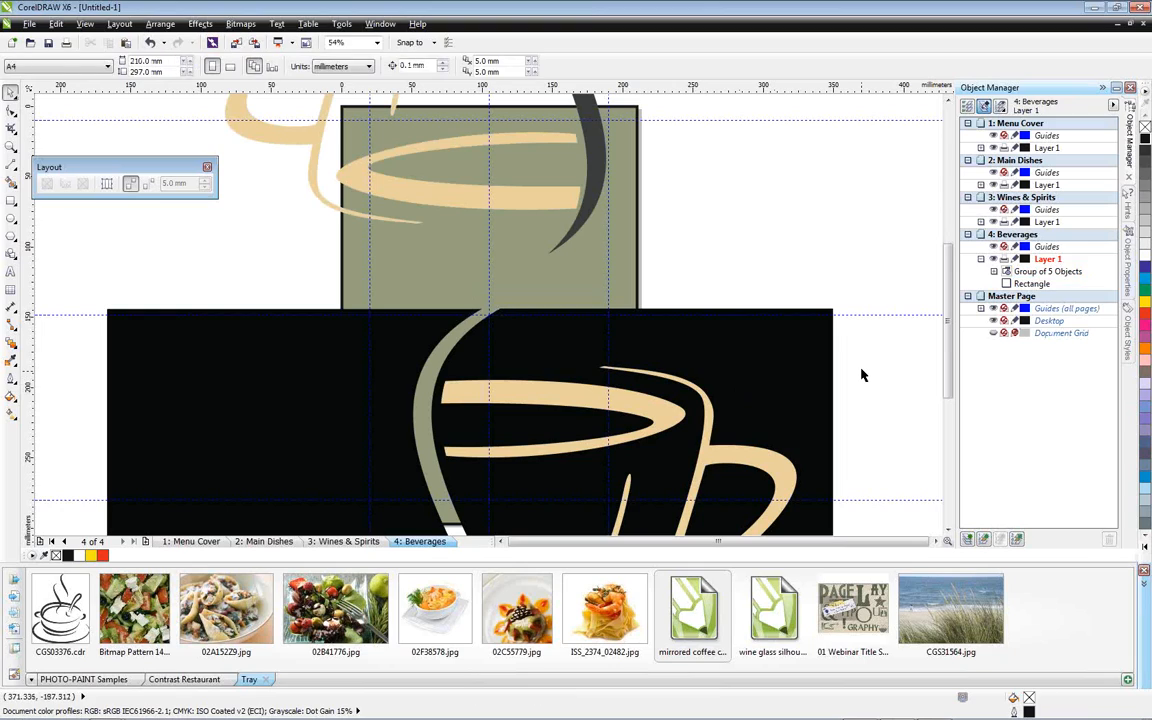
Scale the coffee cups group down to about 147 × 221 mm and center it on the page
{"action": "scroll", "coordinate": [848, 372], "scroll_direction": "down", "scroll_amount": 3}
{"action": "scroll", "coordinate": [848, 372], "scroll_direction": "down", "scroll_amount": 2}
{"action": "left_click", "coordinate": [840, 470]}
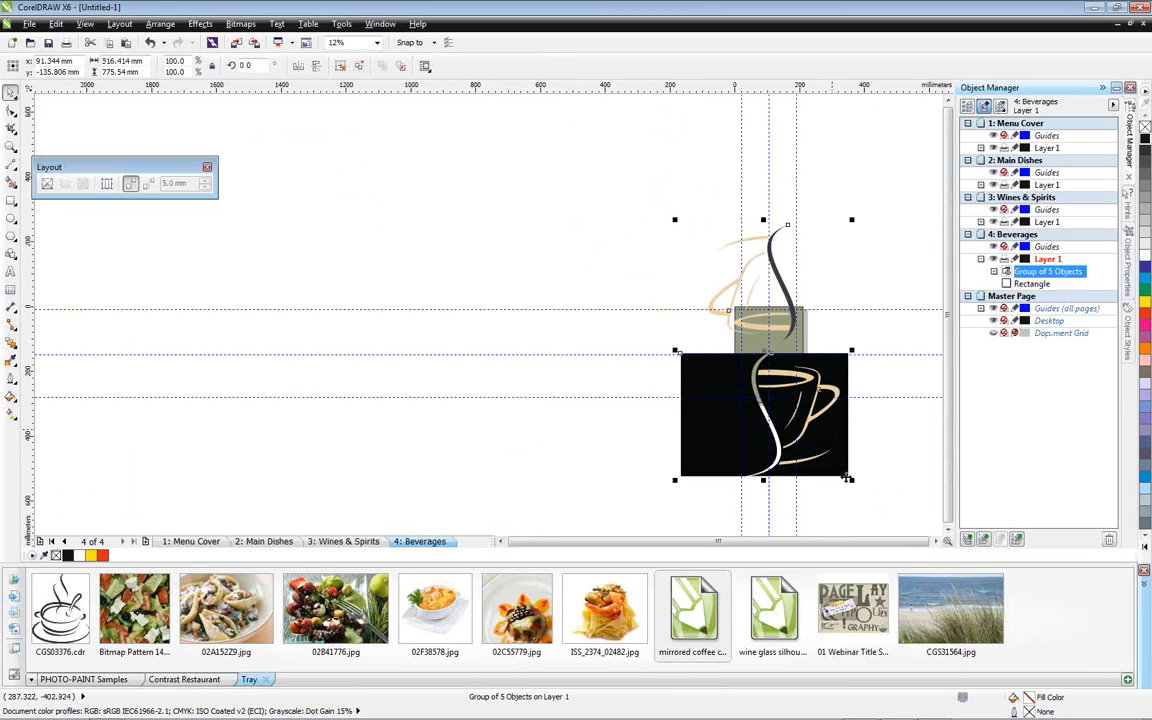
{"action": "left_click_drag", "start_coordinate": [852, 481], "coordinate": [733, 300]}
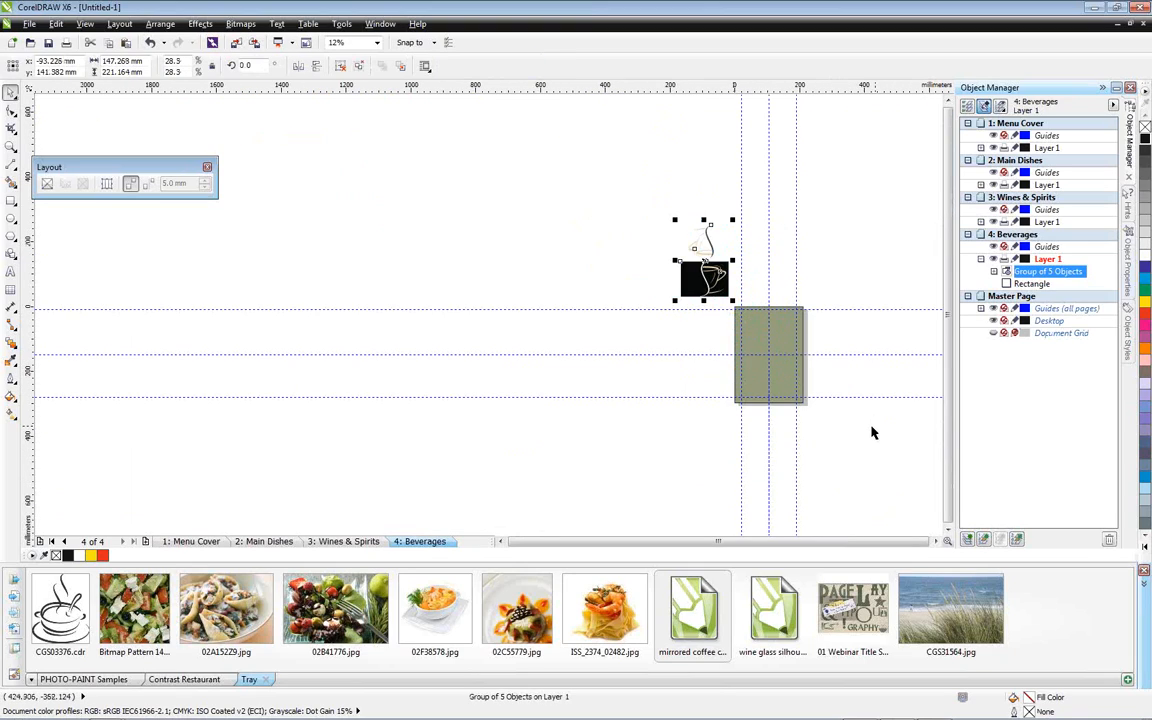
{"action": "key", "text": "p"}
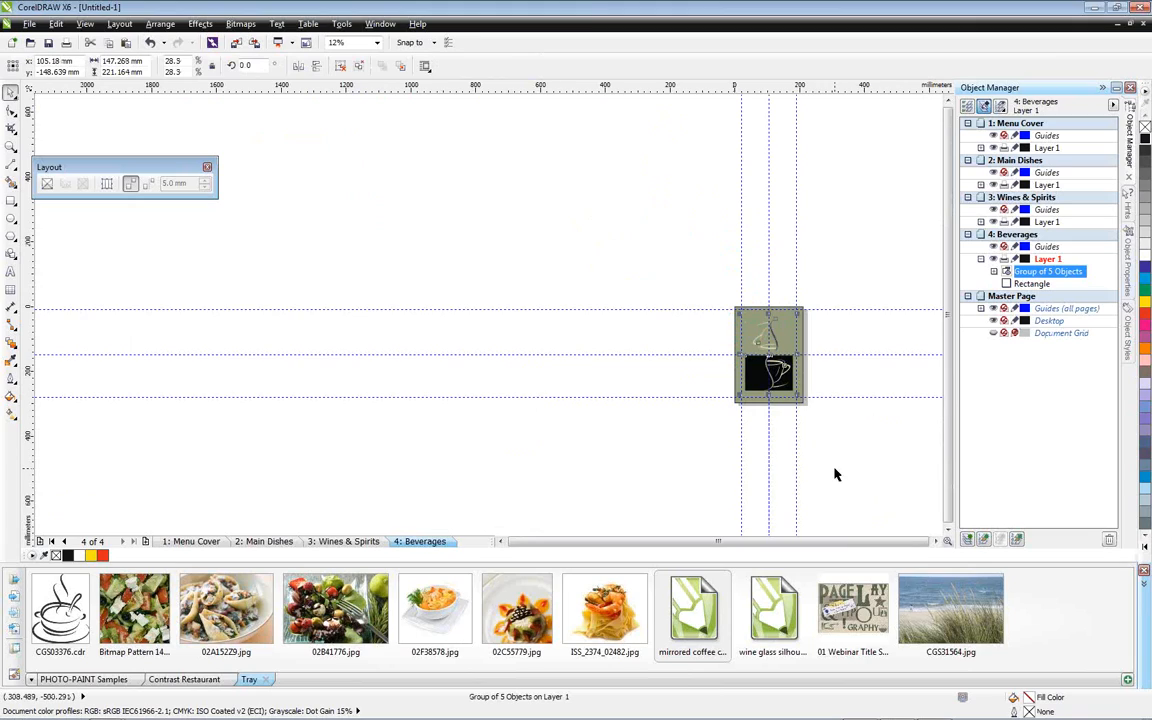
Hide the guidelines, enlarge the coffee cups group to about 168 × 253 mm within the page border, and collapse the tray
{"action": "key", "text": "shift+F4"}
{"action": "key", "text": "alt+v"}
{"action": "key", "text": "i"}
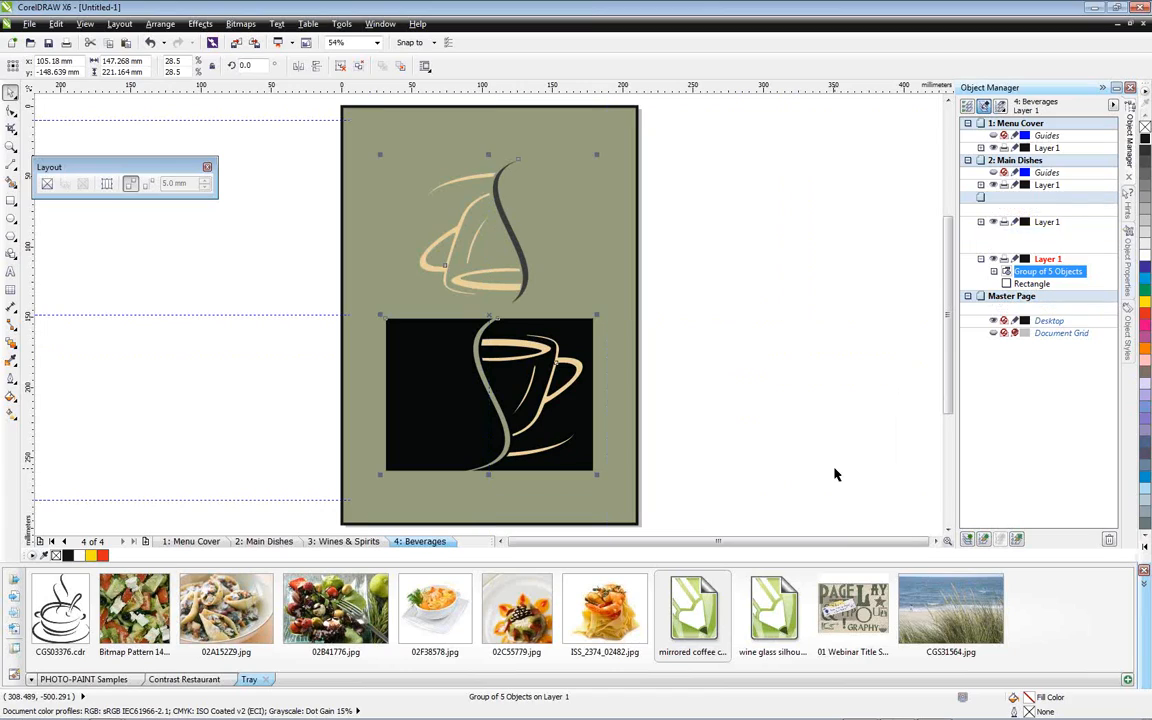
{"action": "left_click_drag", "start_coordinate": [597, 153], "coordinate": [611, 131]}
{"action": "left_click_drag", "start_coordinate": [378, 476], "coordinate": [365, 497]}
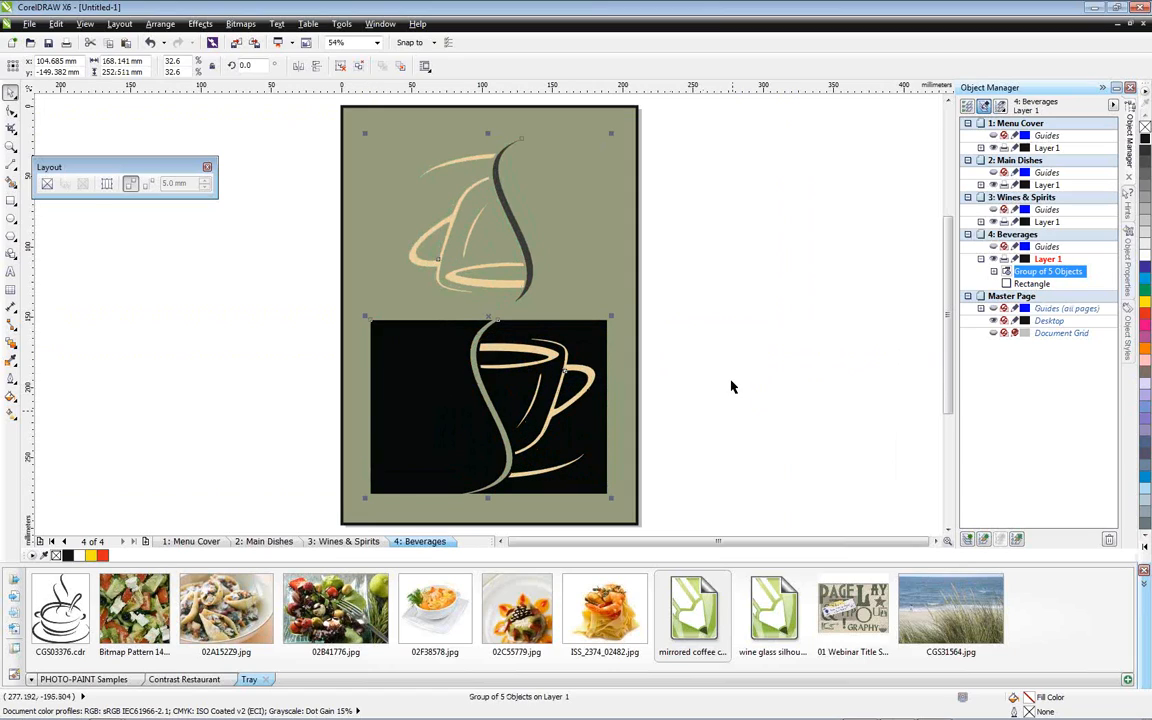
{"action": "left_click", "coordinate": [717, 367]}
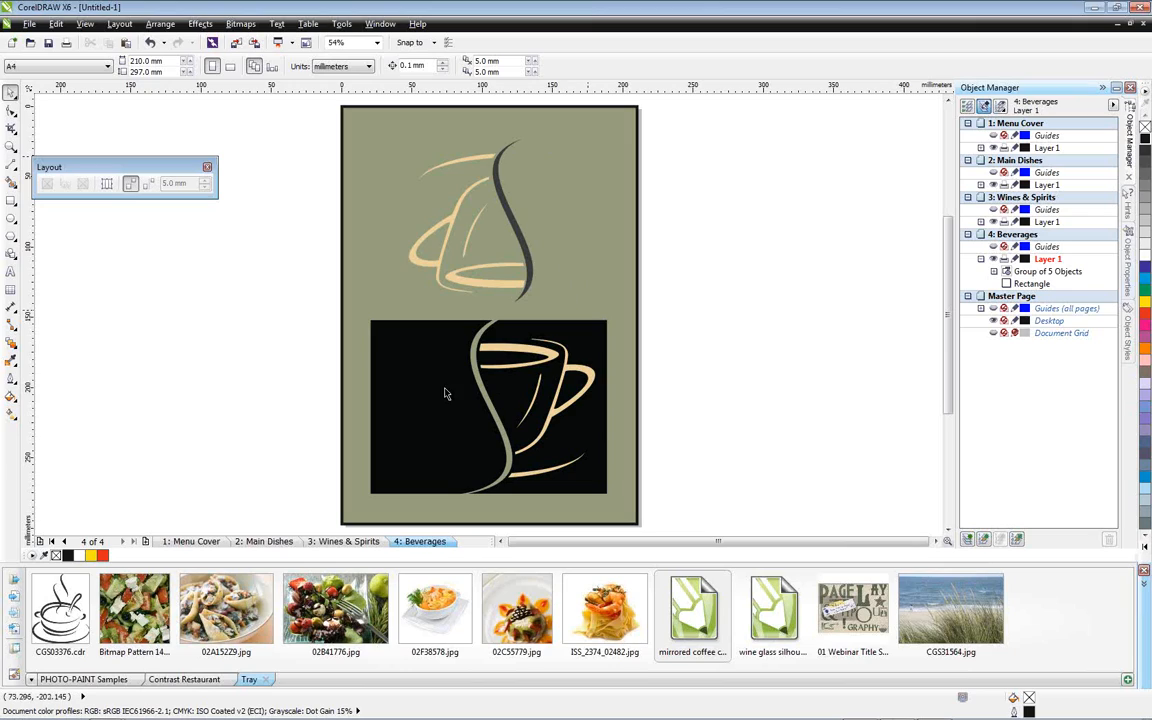
{"action": "left_click", "coordinate": [1146, 590]}
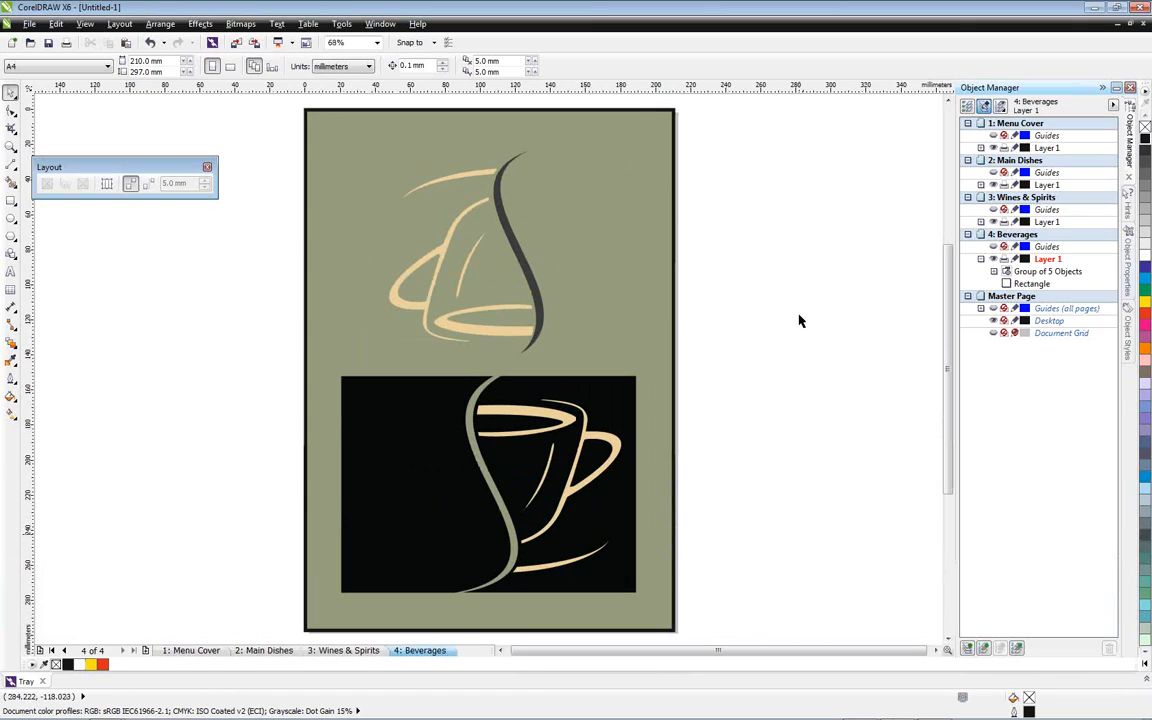
Create color styles from the coffee cups group's fills and outlines, grouping all of them into 1 harmony
{"action": "left_click", "coordinate": [380, 23]}
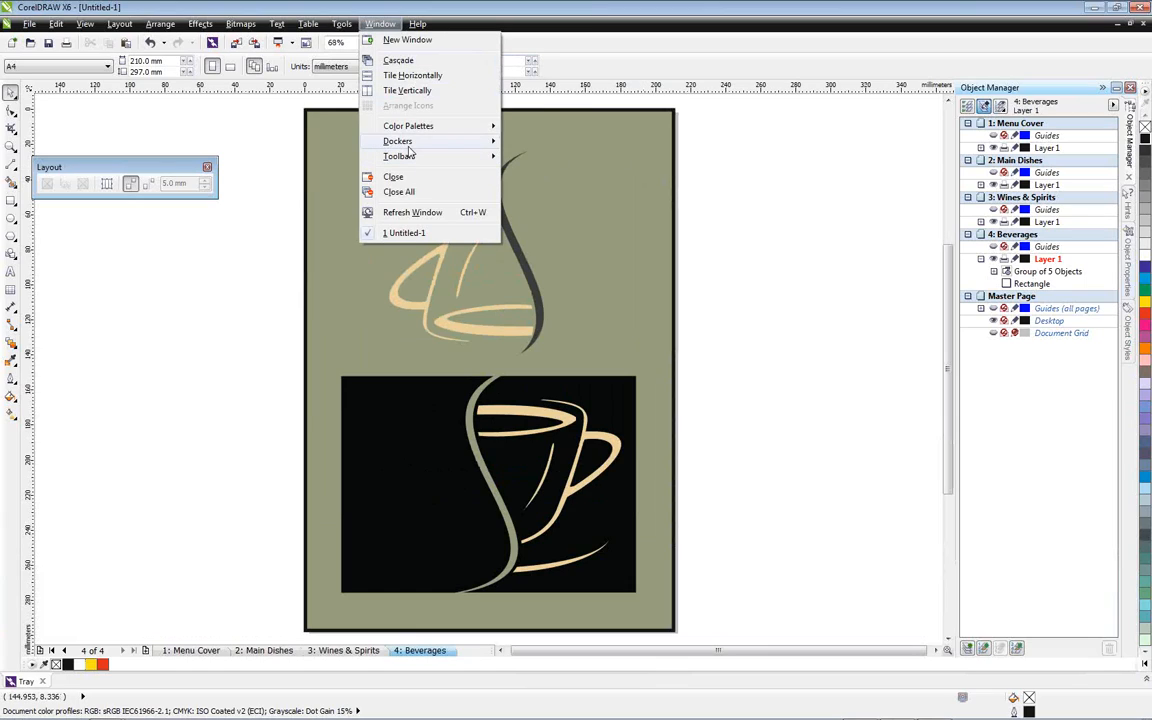
{"action": "mouse_move", "coordinate": [409, 146]}
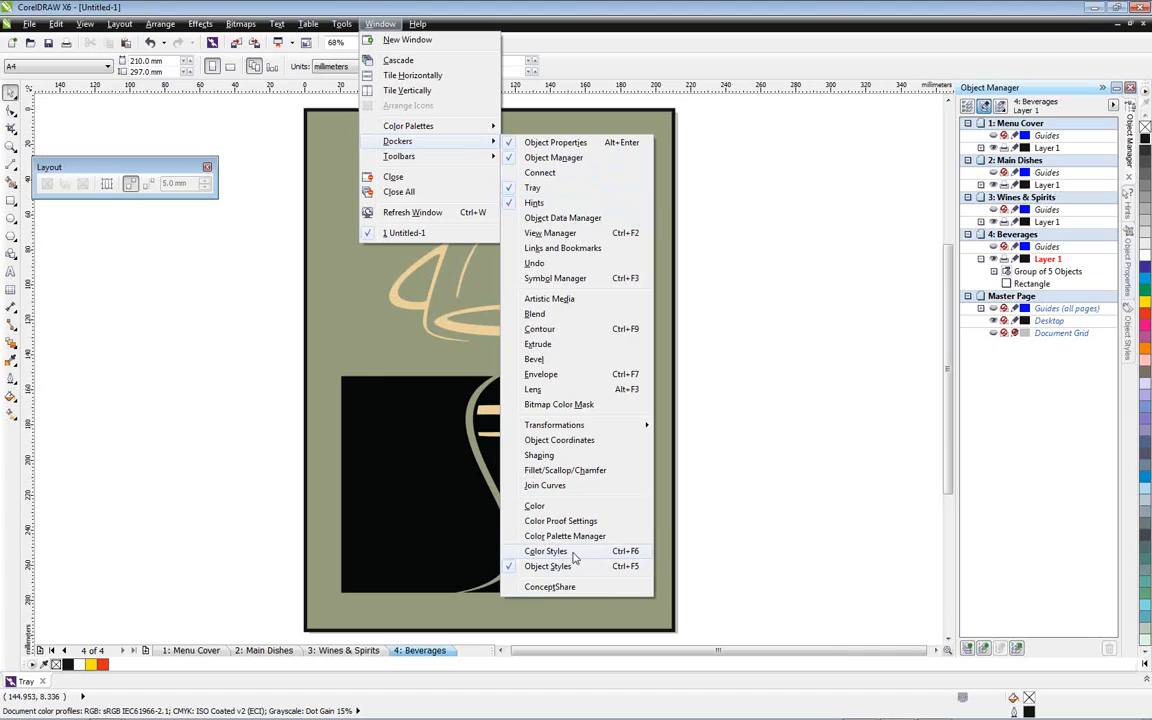
{"action": "left_click", "coordinate": [506, 551]}
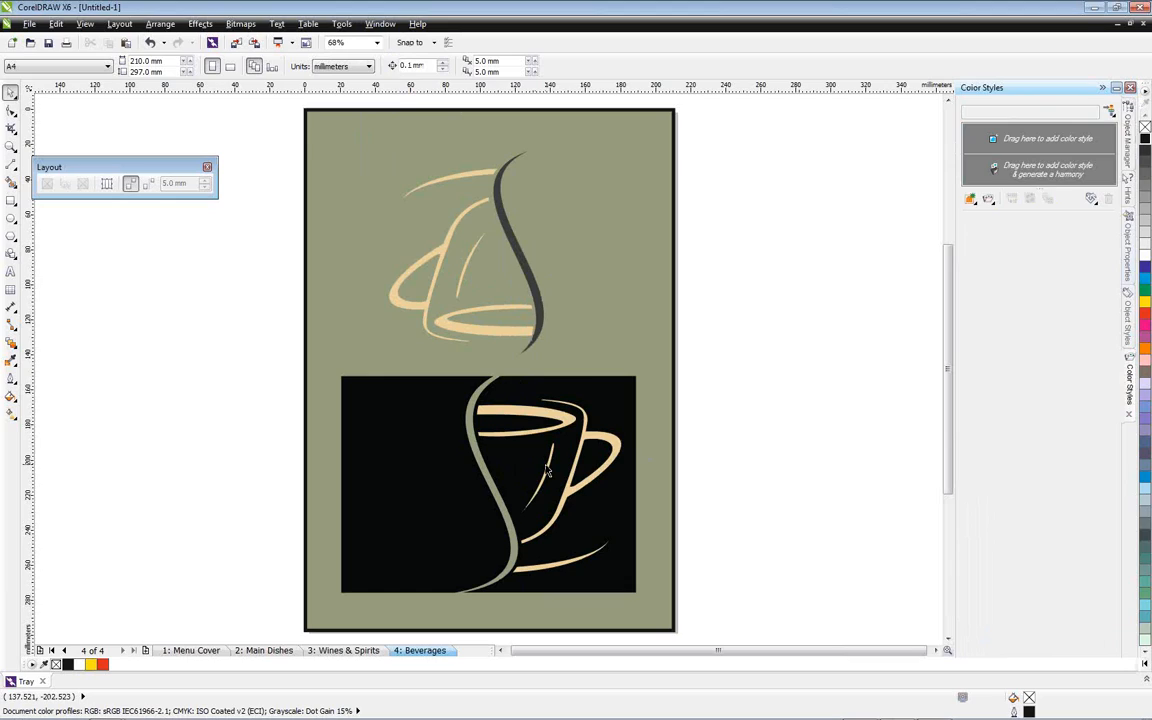
{"action": "left_click", "coordinate": [538, 380]}
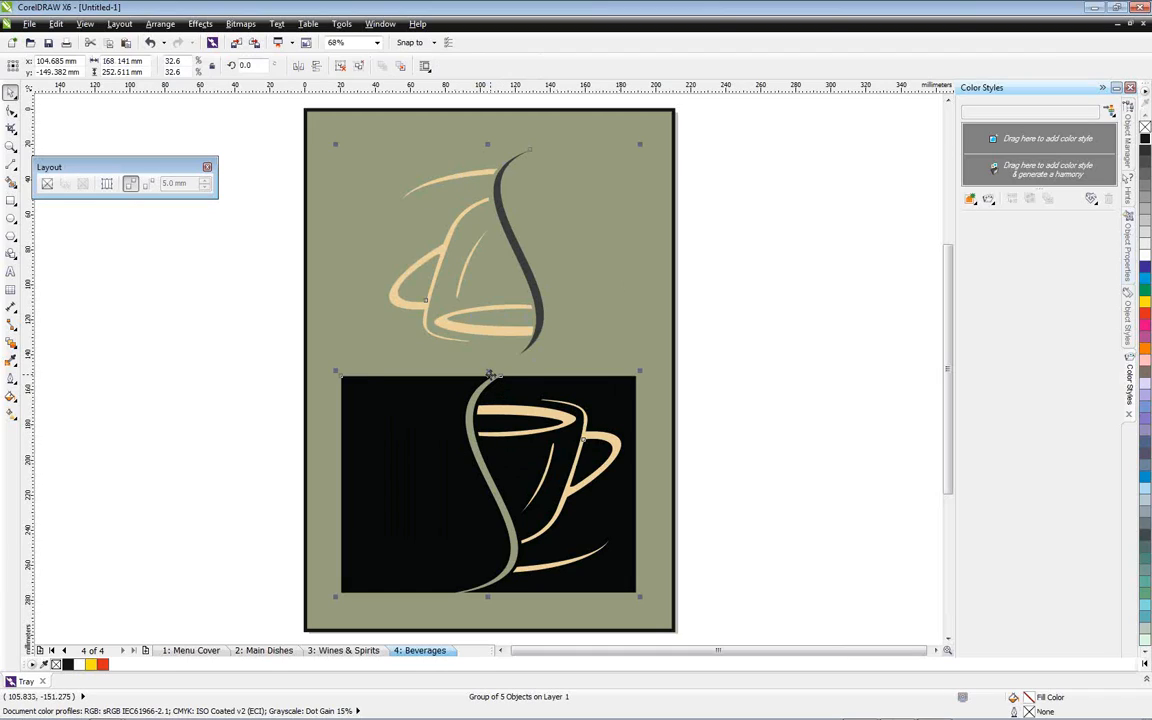
{"action": "left_click", "coordinate": [486, 388]}
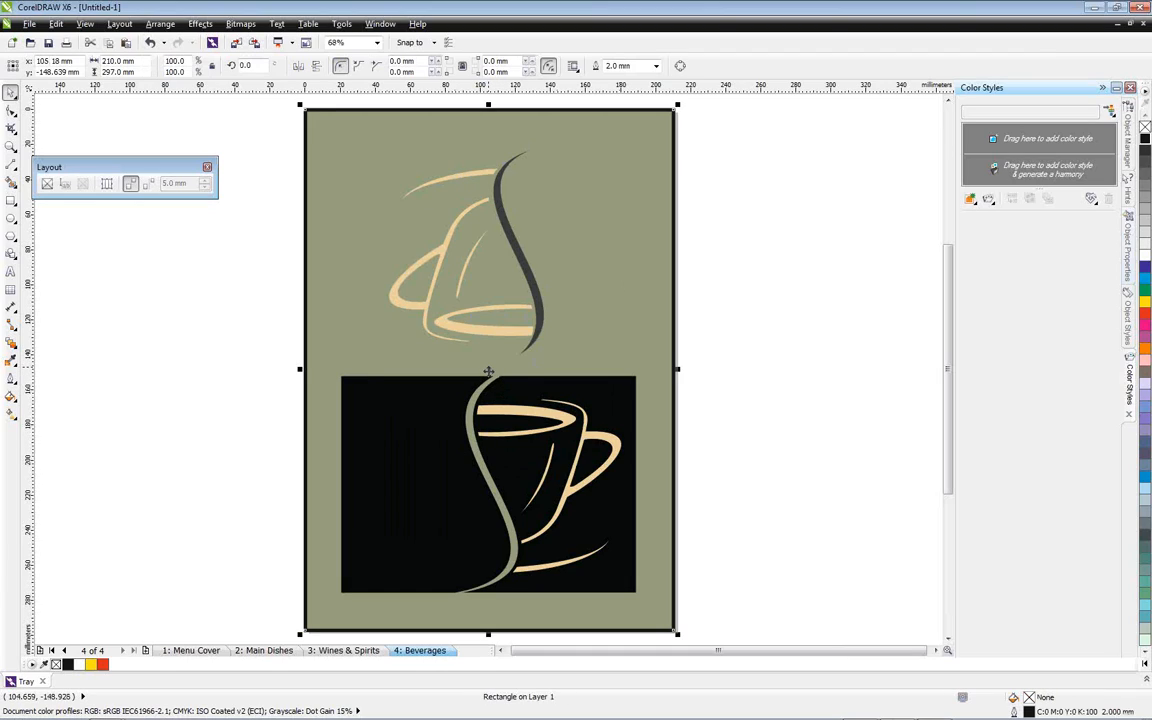
{"action": "left_click", "coordinate": [487, 373]}
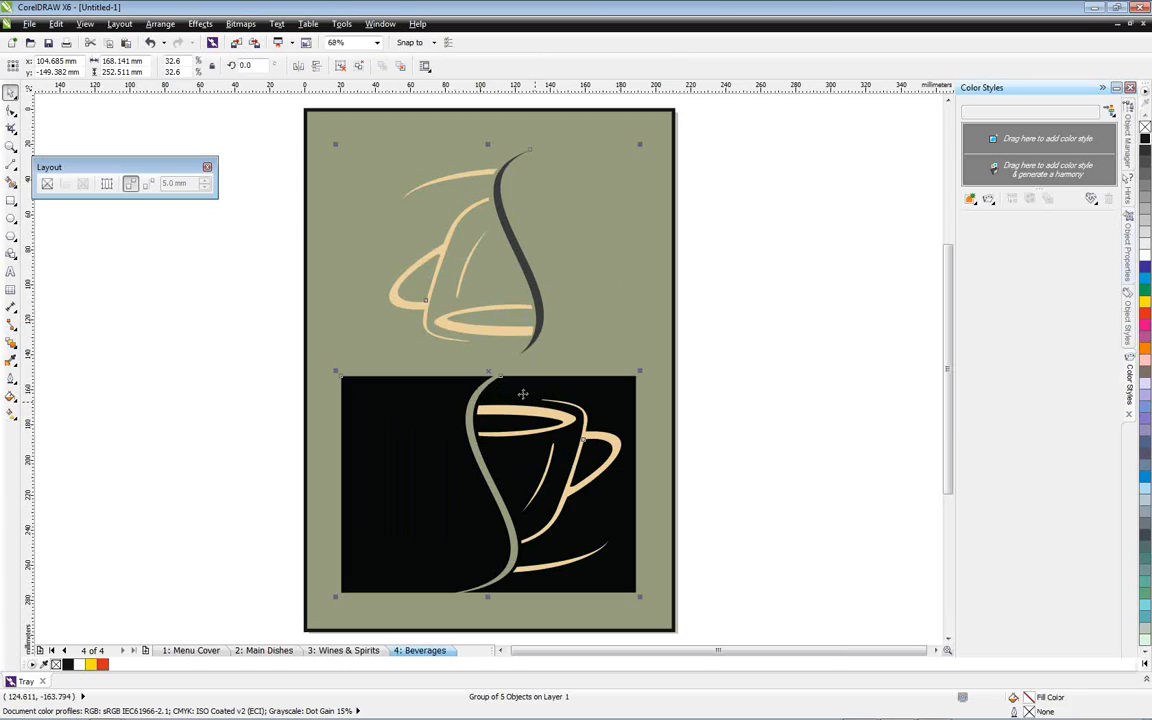
{"action": "left_click_drag", "start_coordinate": [487, 373], "coordinate": [1040, 145]}
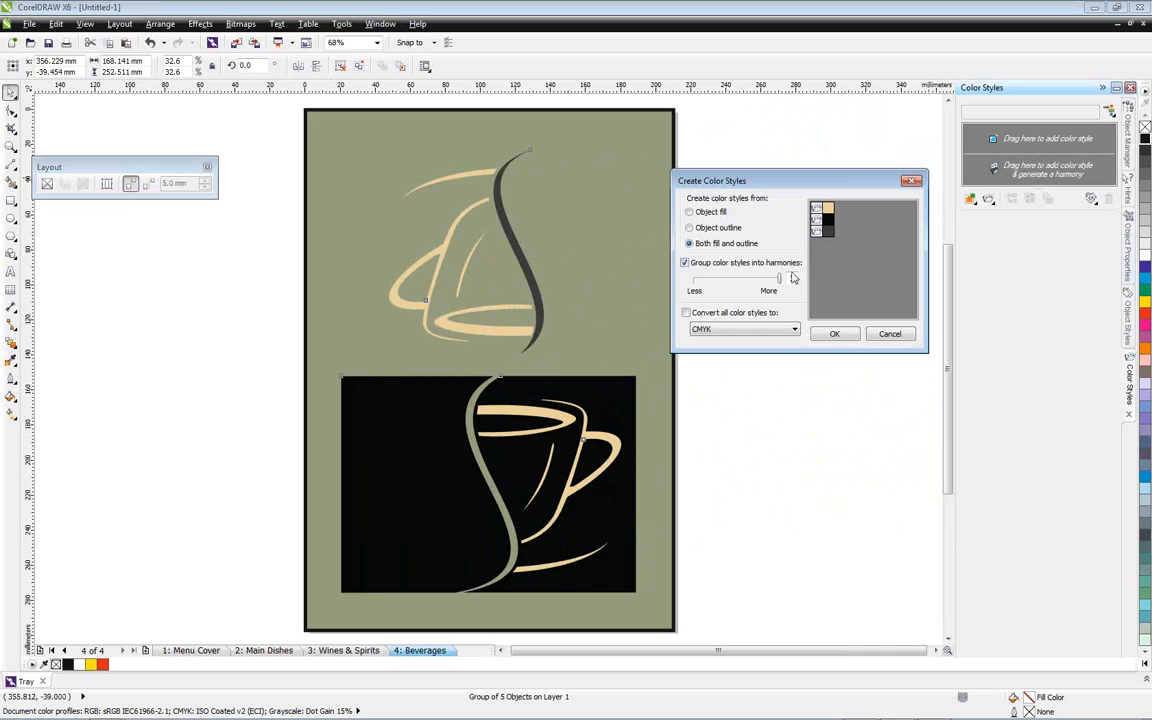
{"action": "left_click_drag", "start_coordinate": [781, 281], "coordinate": [694, 282]}
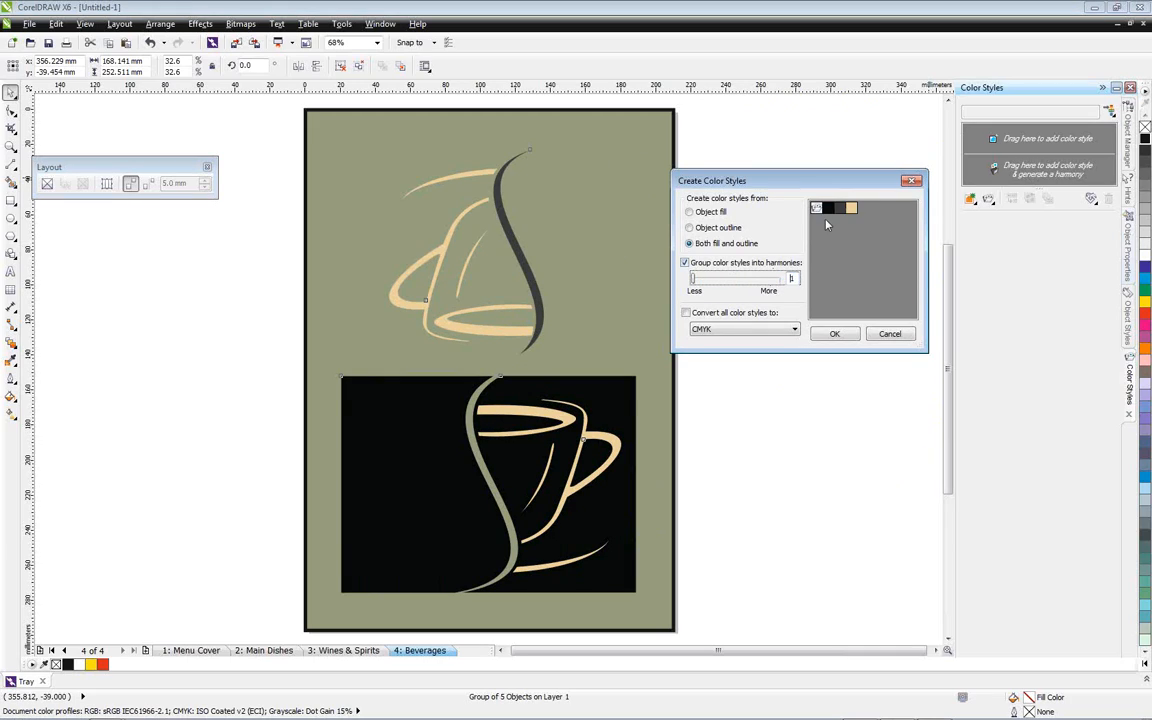
{"action": "left_click", "coordinate": [834, 333]}
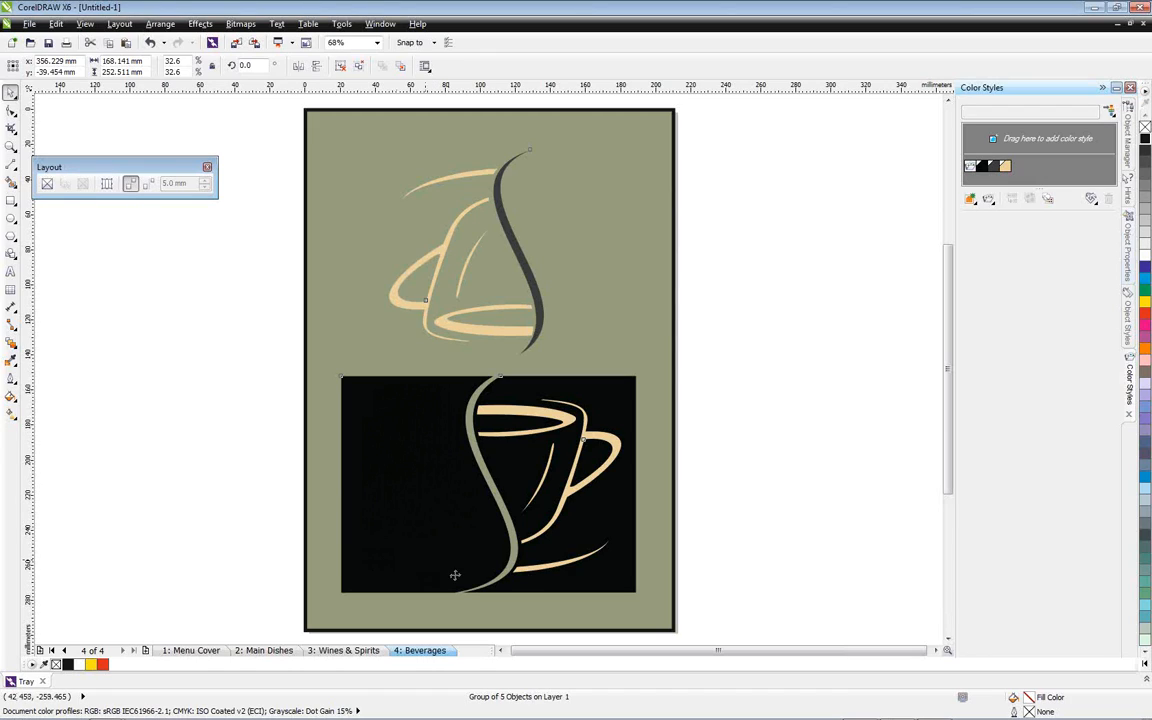
Delete the near-black color style from the harmony and shift the remaining harmony colors so the cups turn blue
{"action": "left_click", "coordinate": [985, 166]}
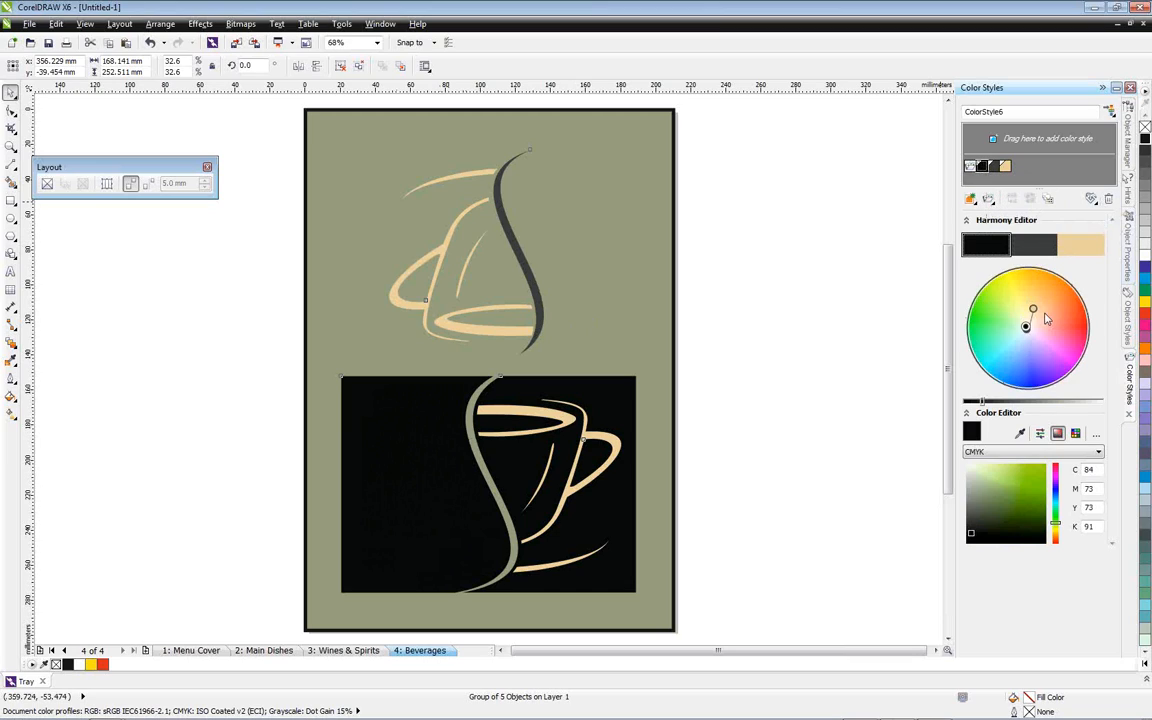
{"action": "left_click", "coordinate": [1108, 198]}
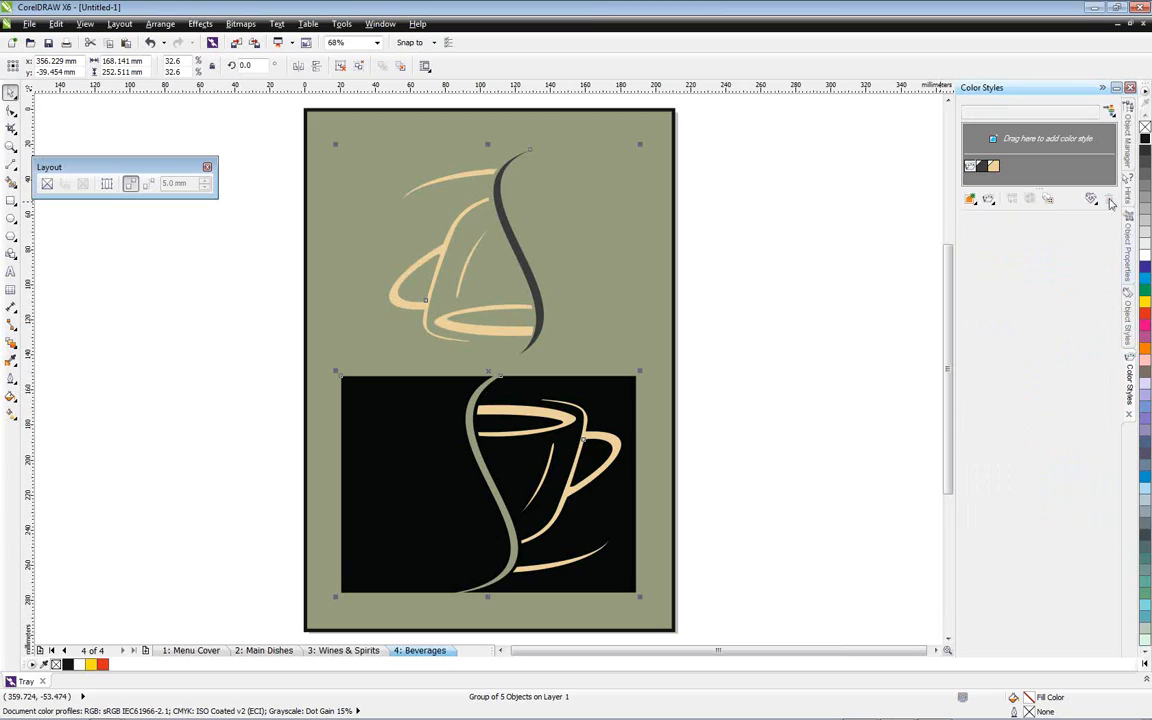
{"action": "left_click", "coordinate": [973, 169]}
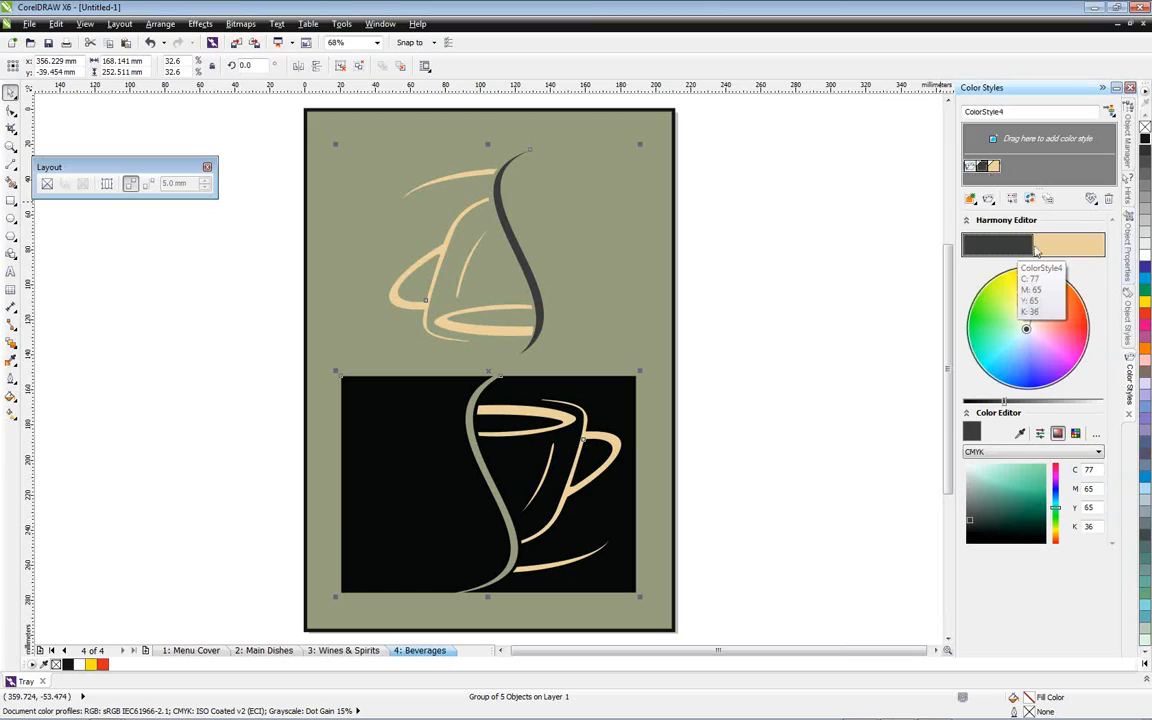
{"action": "mouse_move", "coordinate": [1034, 311]}
{"action": "left_mouse_down"}
{"action": "mouse_move", "coordinate": [1058, 327]}
{"action": "mouse_move", "coordinate": [1050, 353]}
{"action": "mouse_move", "coordinate": [1025, 361]}
{"action": "left_mouse_up"}
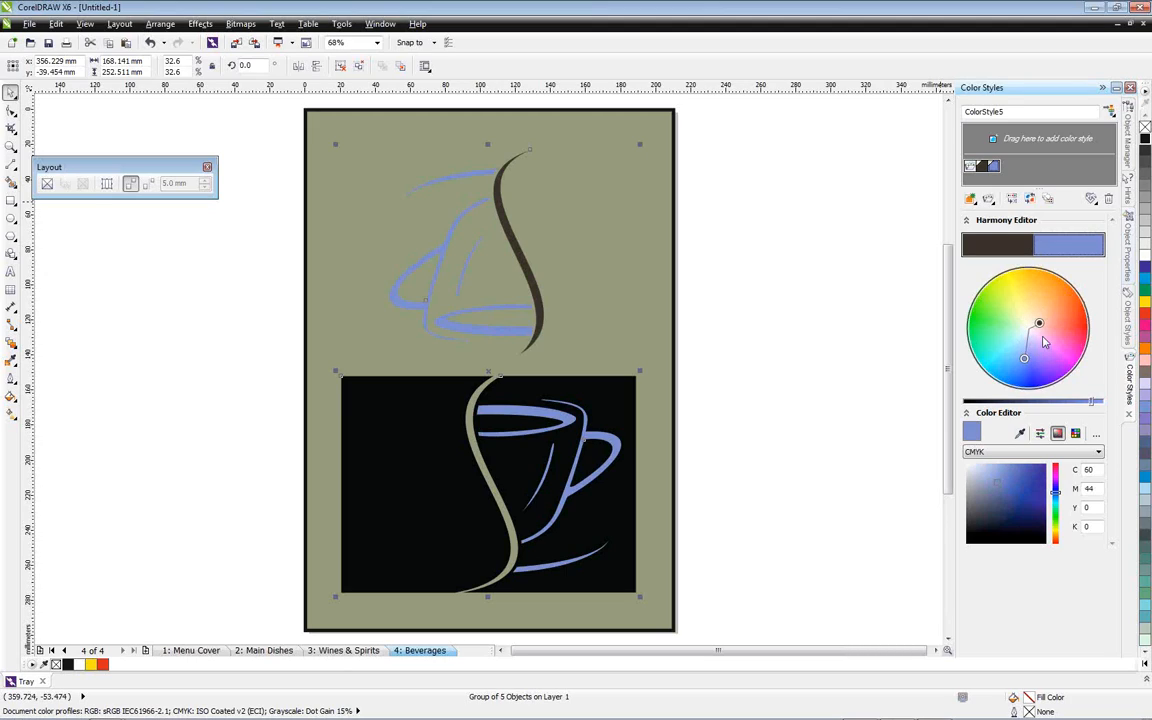
Recolor the upper curve's dark color style to a lighter brown, and shift the whole harmony to green with peach cups
{"action": "left_click", "coordinate": [999, 246]}
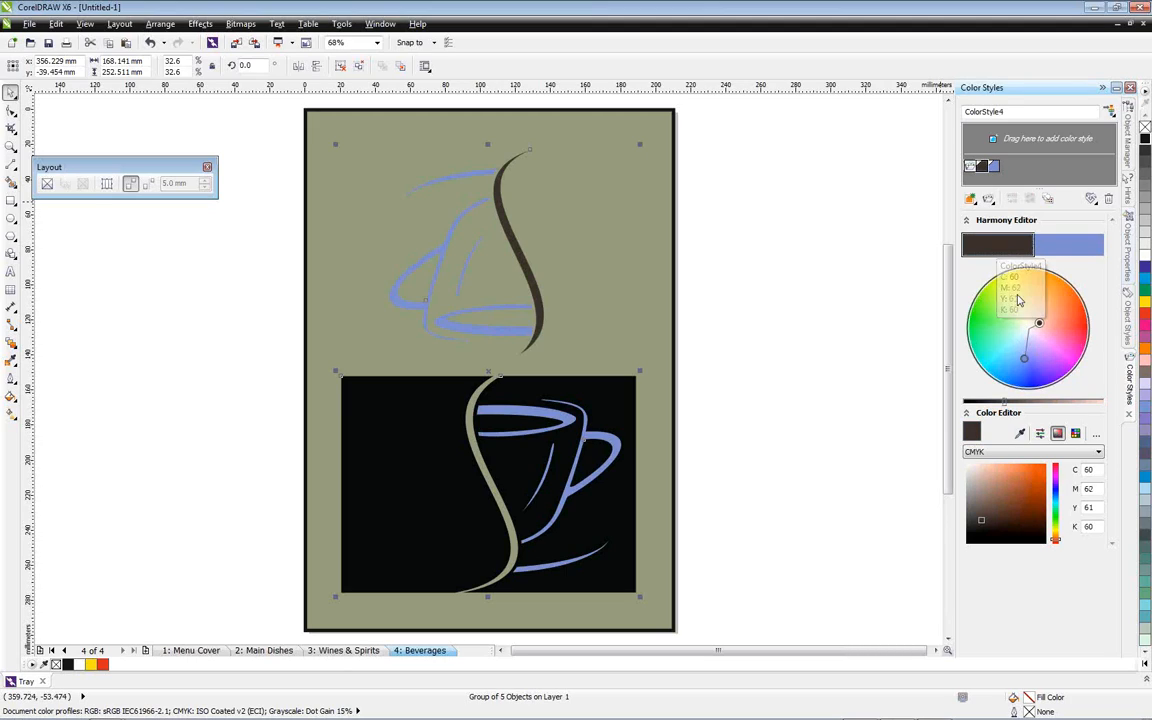
{"action": "left_click_drag", "start_coordinate": [1039, 323], "coordinate": [1054, 307]}
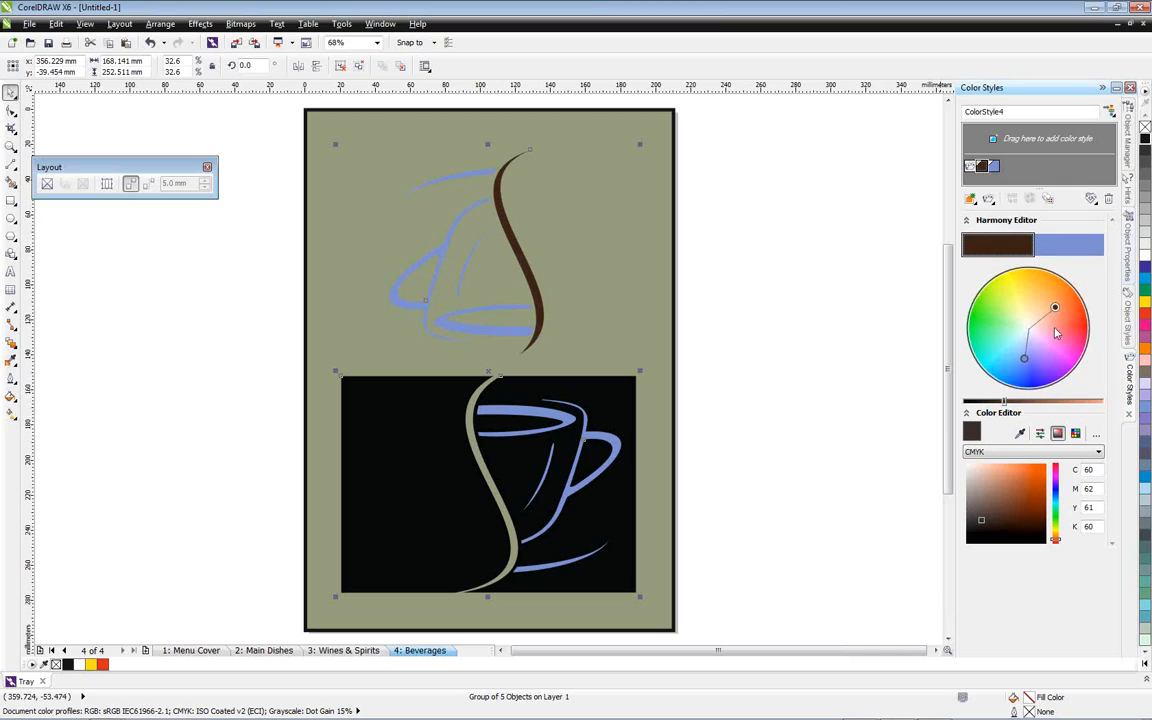
{"action": "left_click_drag", "start_coordinate": [1005, 400], "coordinate": [1040, 401]}
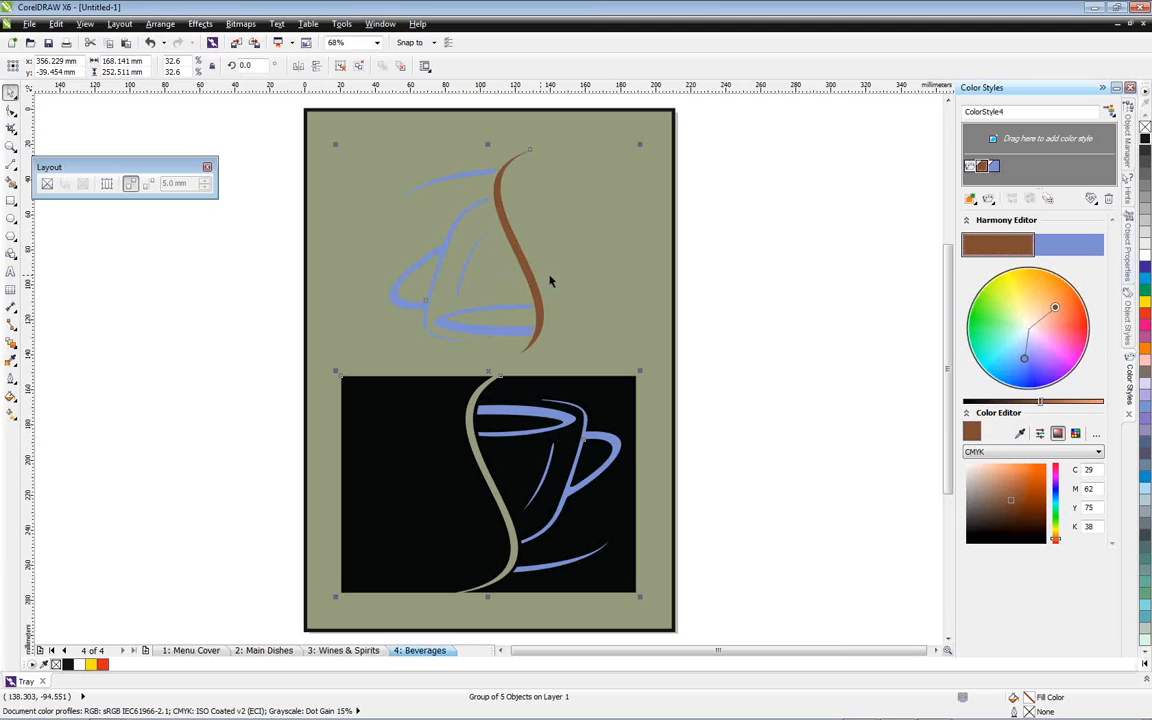
{"action": "left_click", "coordinate": [1005, 295]}
{"action": "left_click_drag", "start_coordinate": [1054, 310], "coordinate": [1049, 341]}
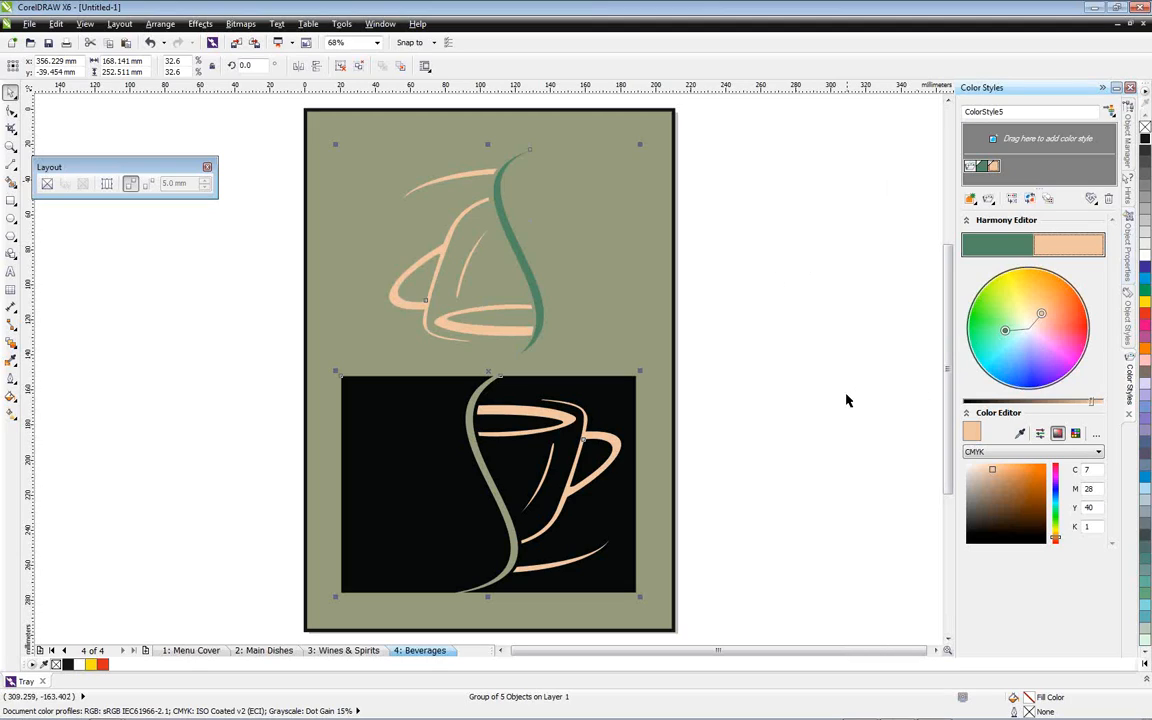
{"action": "left_click", "coordinate": [990, 200]}
{"action": "left_click", "coordinate": [975, 203]}
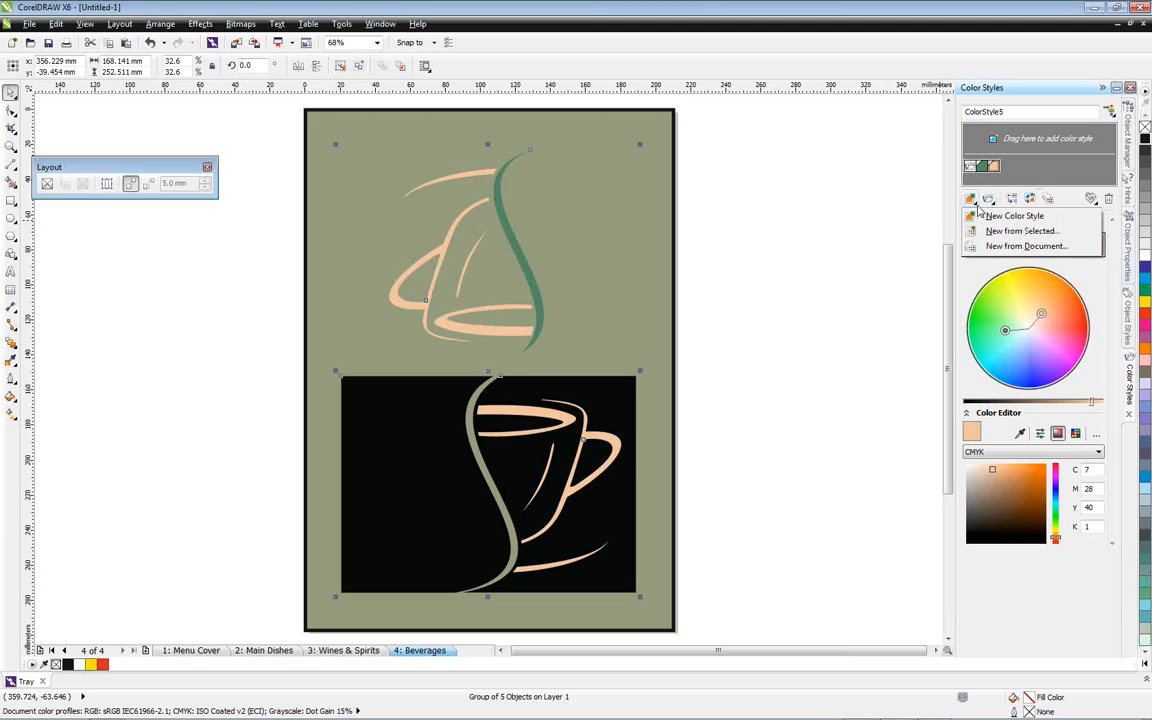
{"action": "left_click", "coordinate": [1091, 201]}
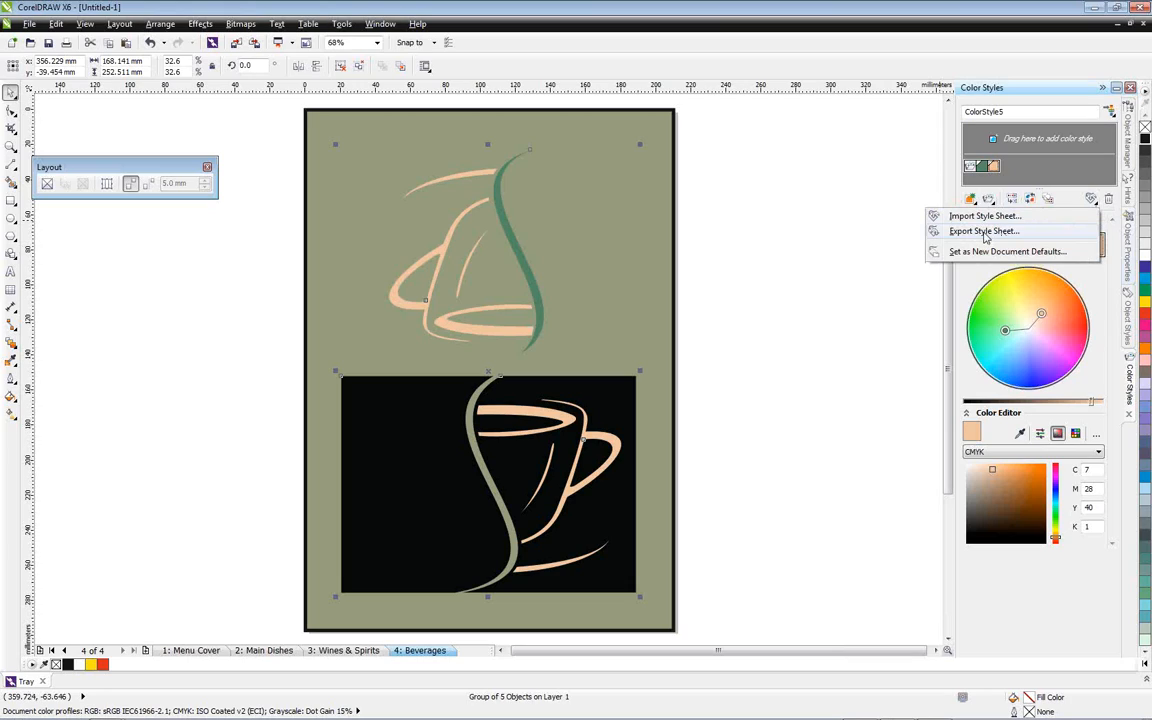
{"action": "left_click", "coordinate": [815, 337]}
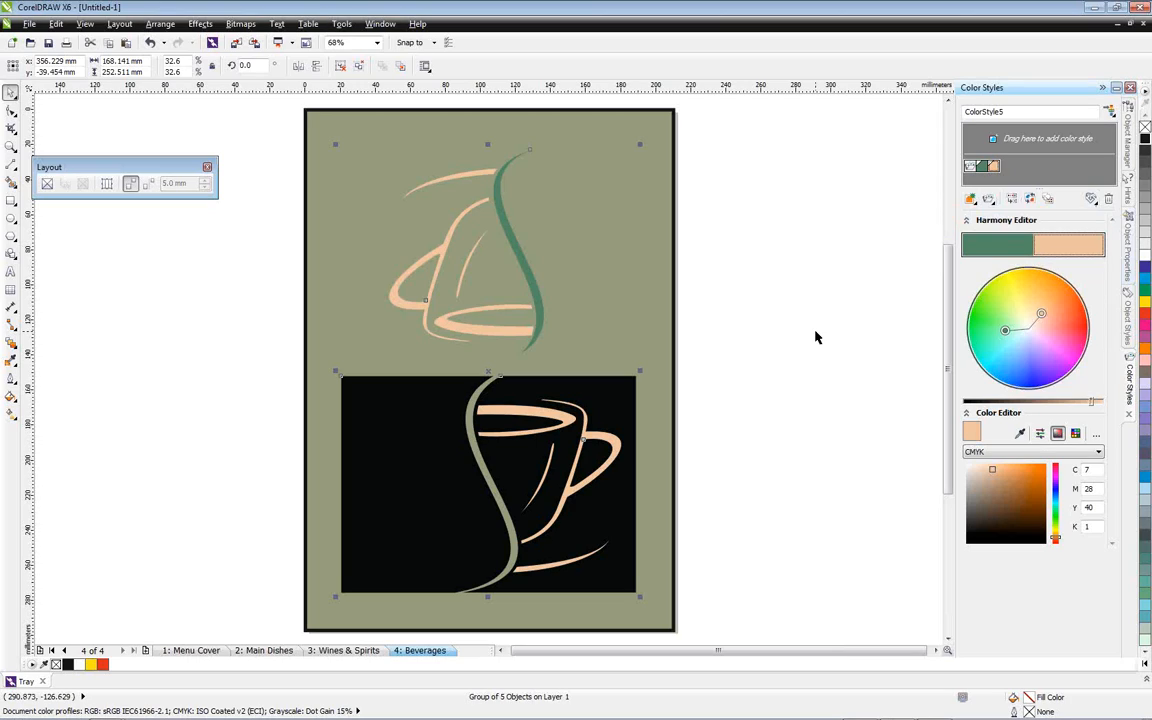
{"action": "left_click", "coordinate": [119, 23]}
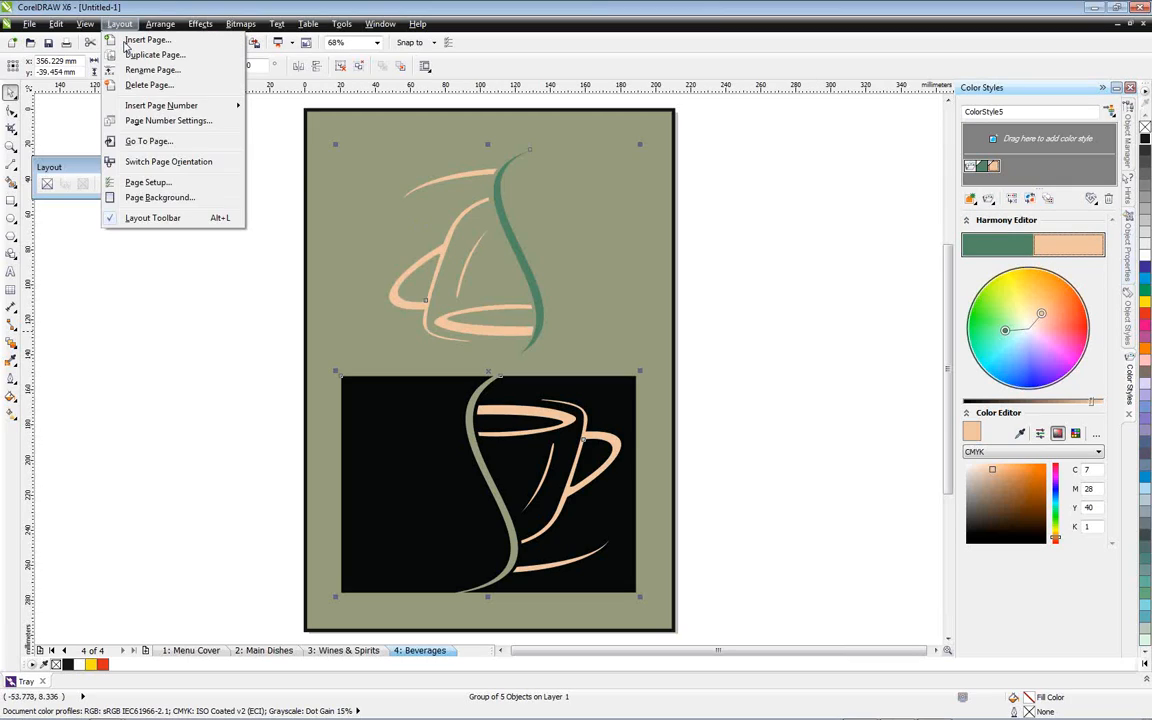
{"action": "mouse_move", "coordinate": [147, 104]}
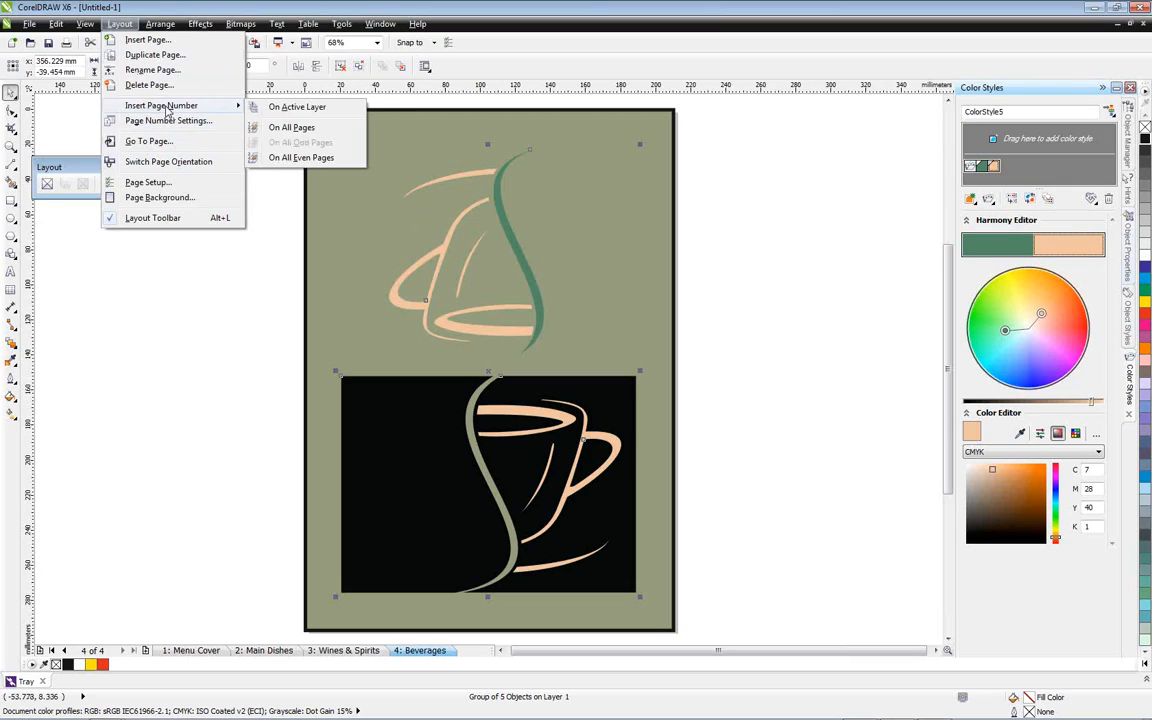
{"action": "left_click", "coordinate": [202, 286]}
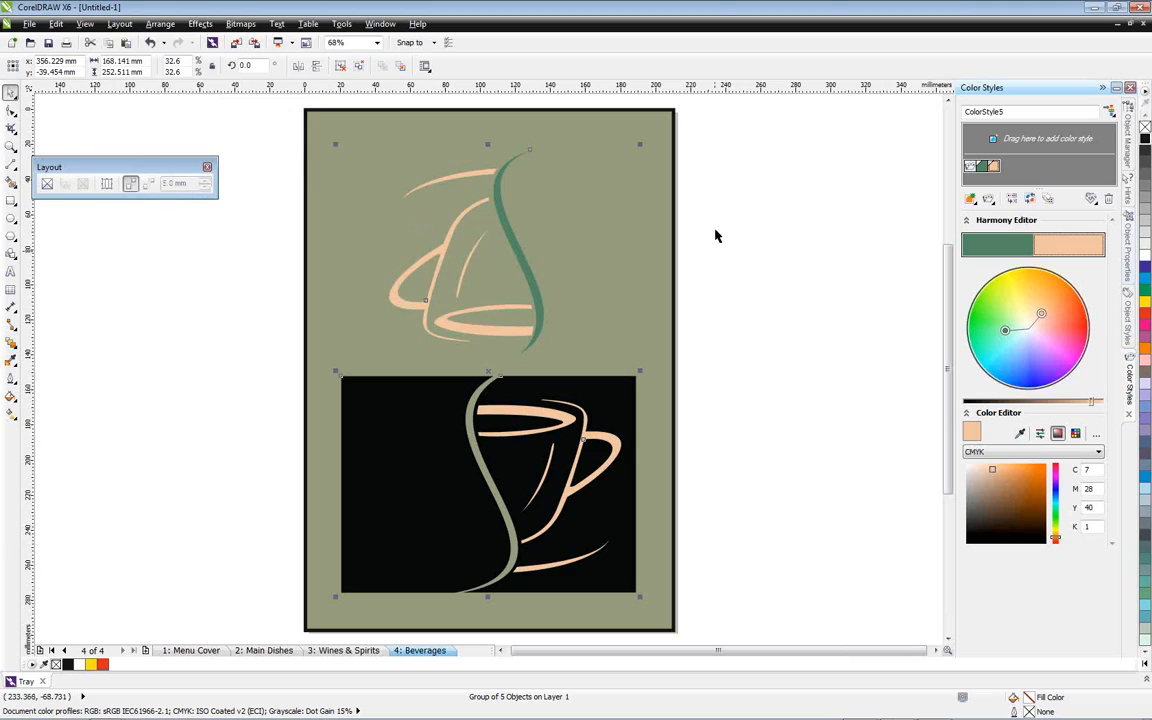
{"action": "left_click", "coordinate": [1132, 155]}
{"action": "left_click", "coordinate": [267, 251]}
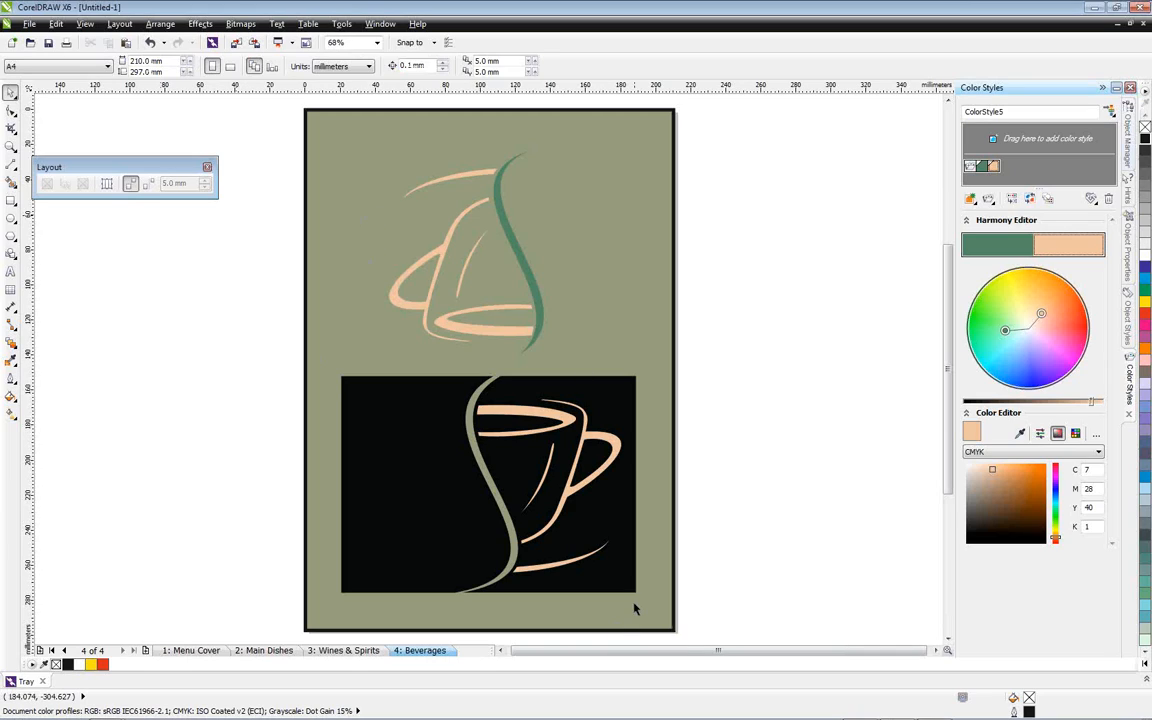
{"action": "left_click", "coordinate": [342, 24]}
{"action": "mouse_move", "coordinate": [393, 300]}
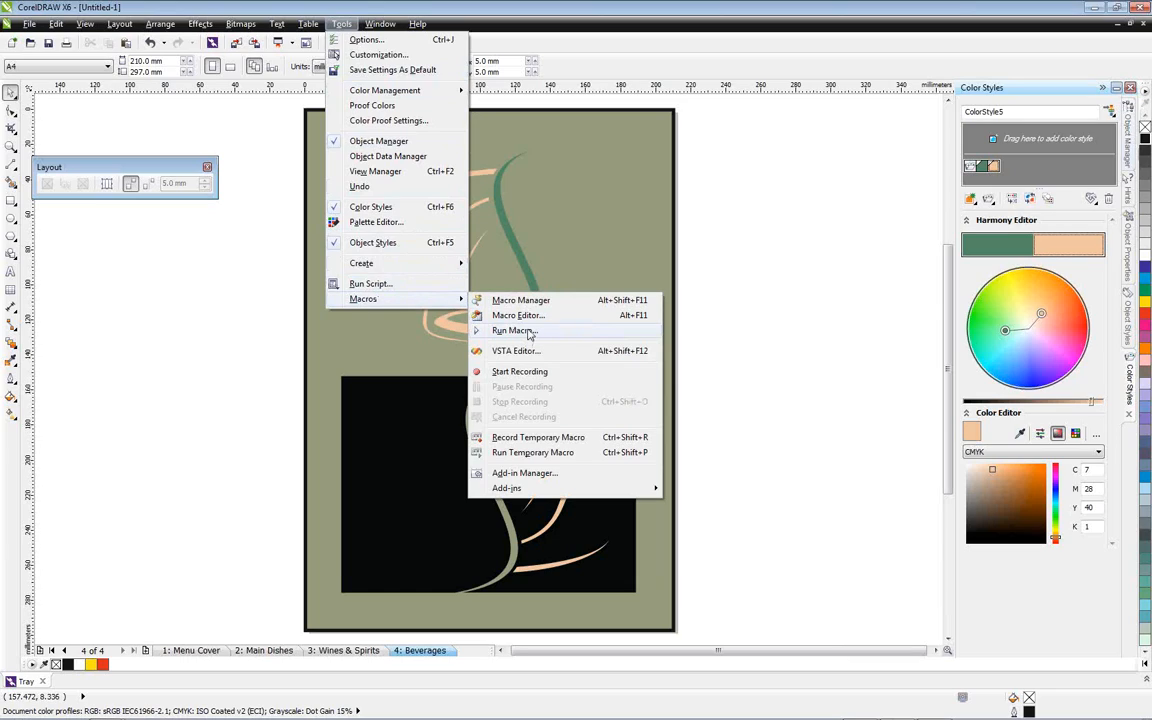
{"action": "left_click", "coordinate": [790, 261]}
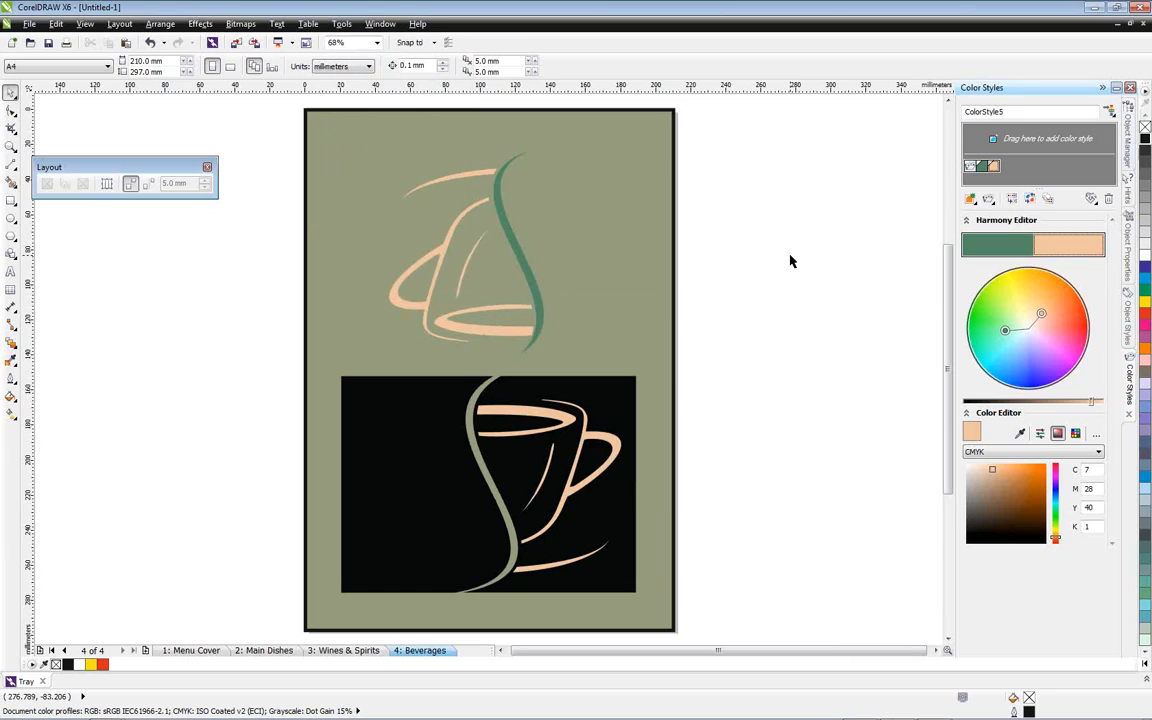
Insert page numbers on all pages, placed in the page's lower-right corner and enlarged to about 14 × 21 mm
{"action": "left_click", "coordinate": [120, 24]}
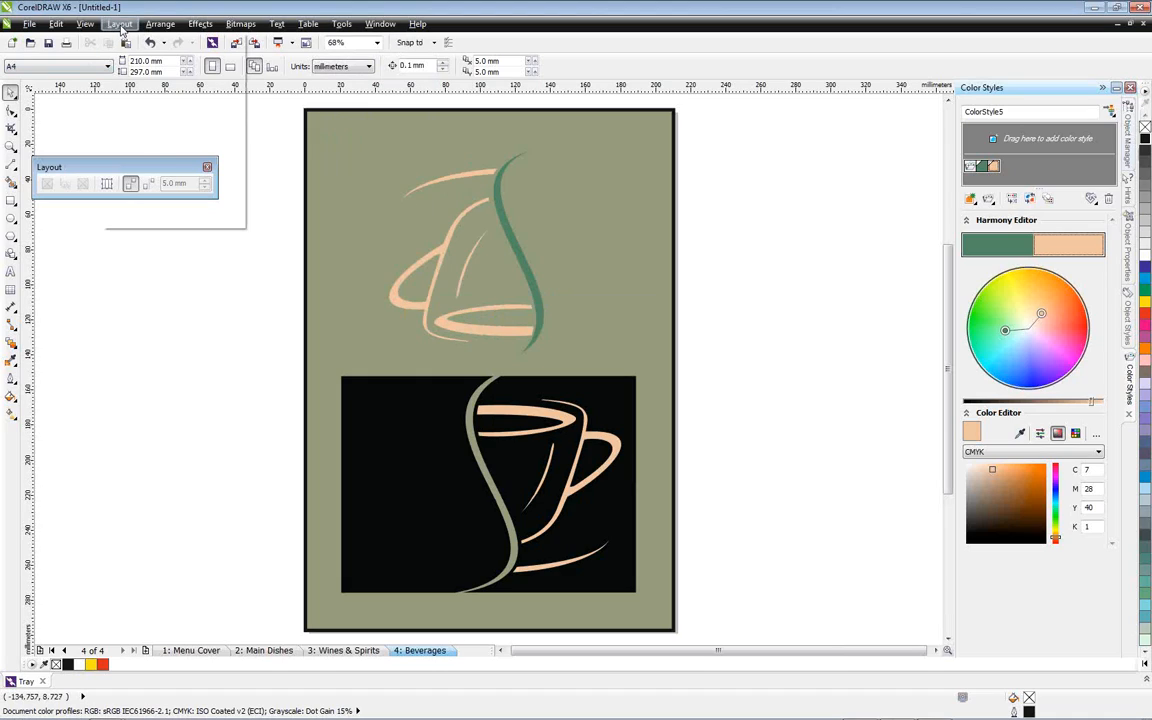
{"action": "mouse_move", "coordinate": [141, 110]}
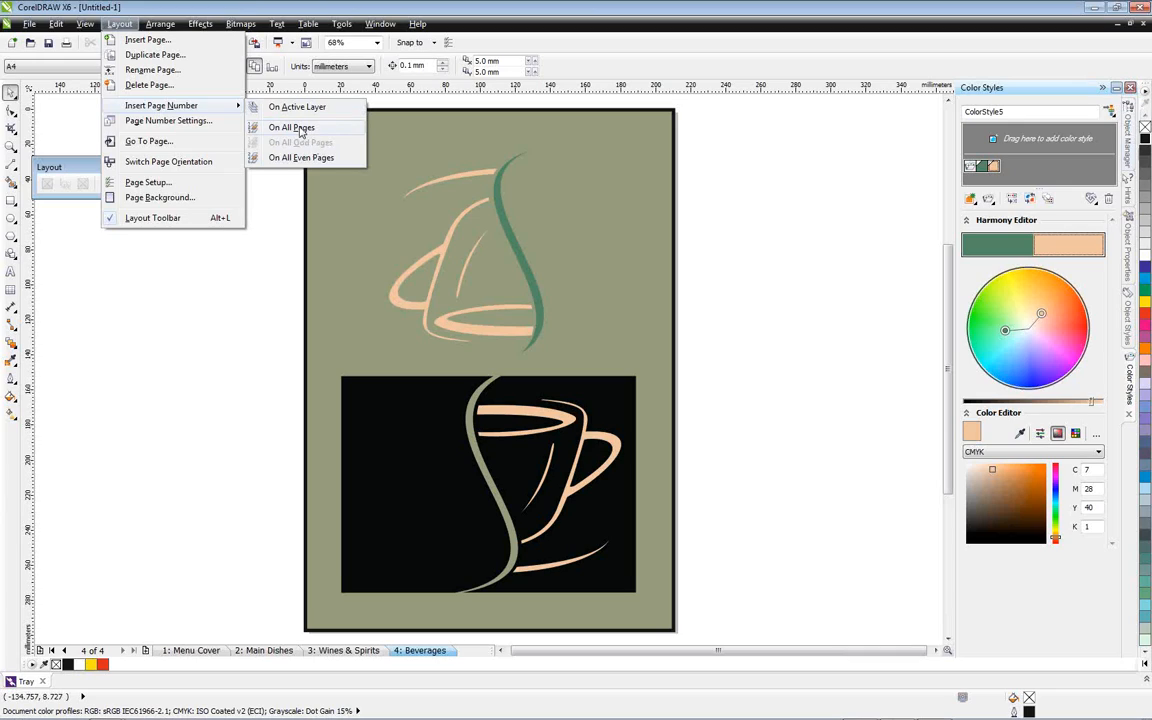
{"action": "left_click", "coordinate": [301, 129]}
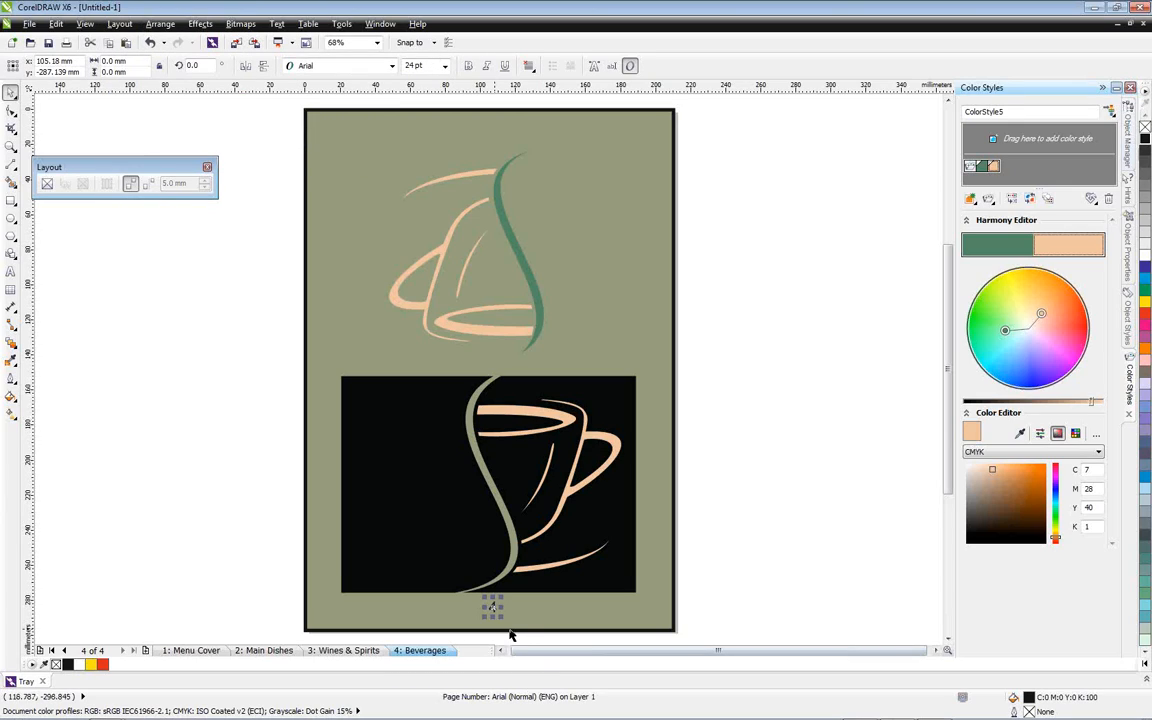
{"action": "left_click_drag", "start_coordinate": [483, 599], "coordinate": [648, 603]}
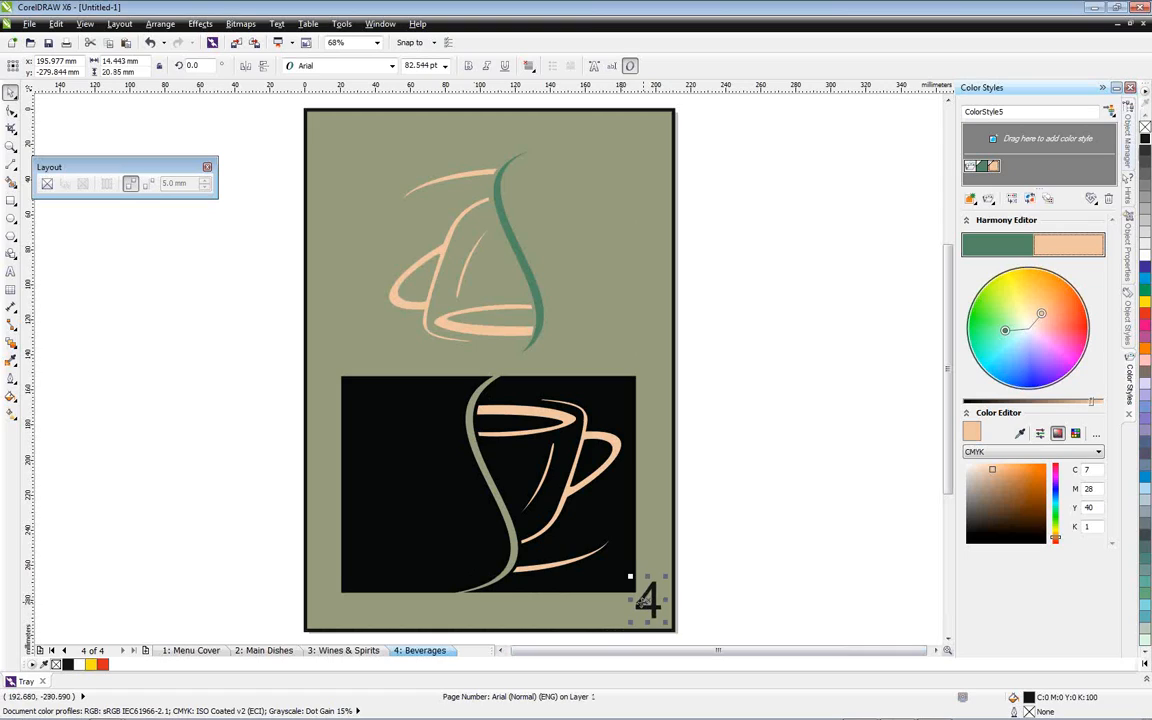
Set the page numbering to start at number 1 on page 2, keeping the 1, 2, 3 style
{"action": "left_click", "coordinate": [346, 651]}
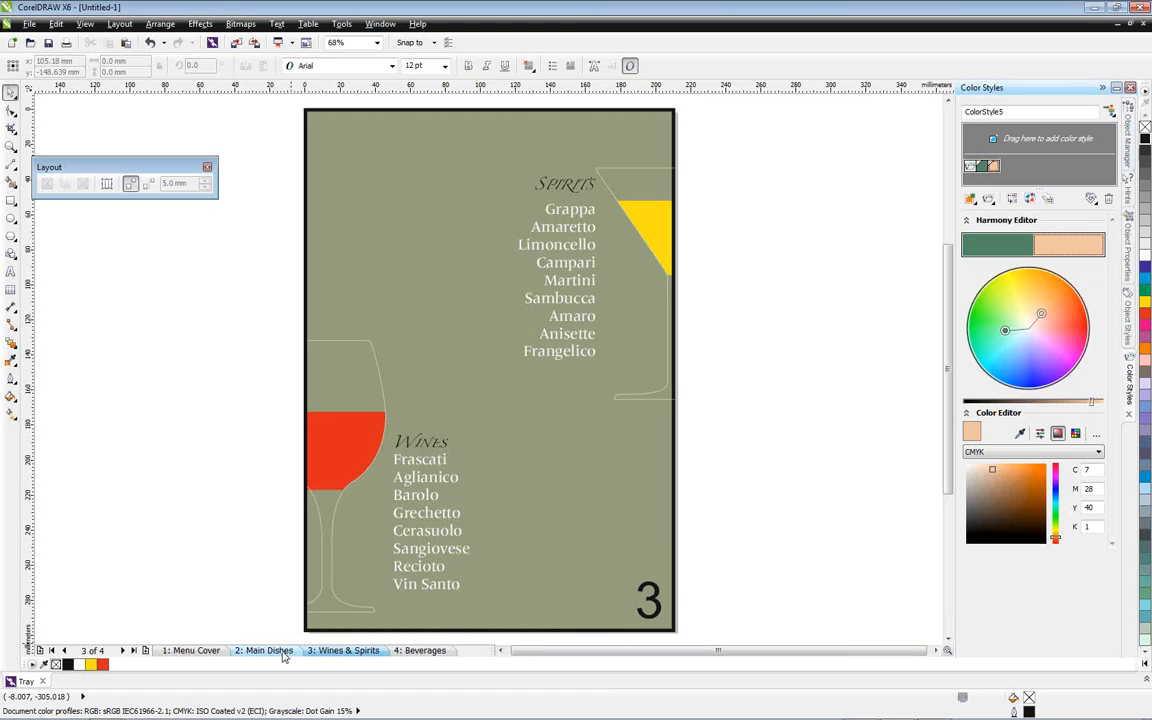
{"action": "left_click", "coordinate": [265, 651]}
{"action": "left_click", "coordinate": [191, 651]}
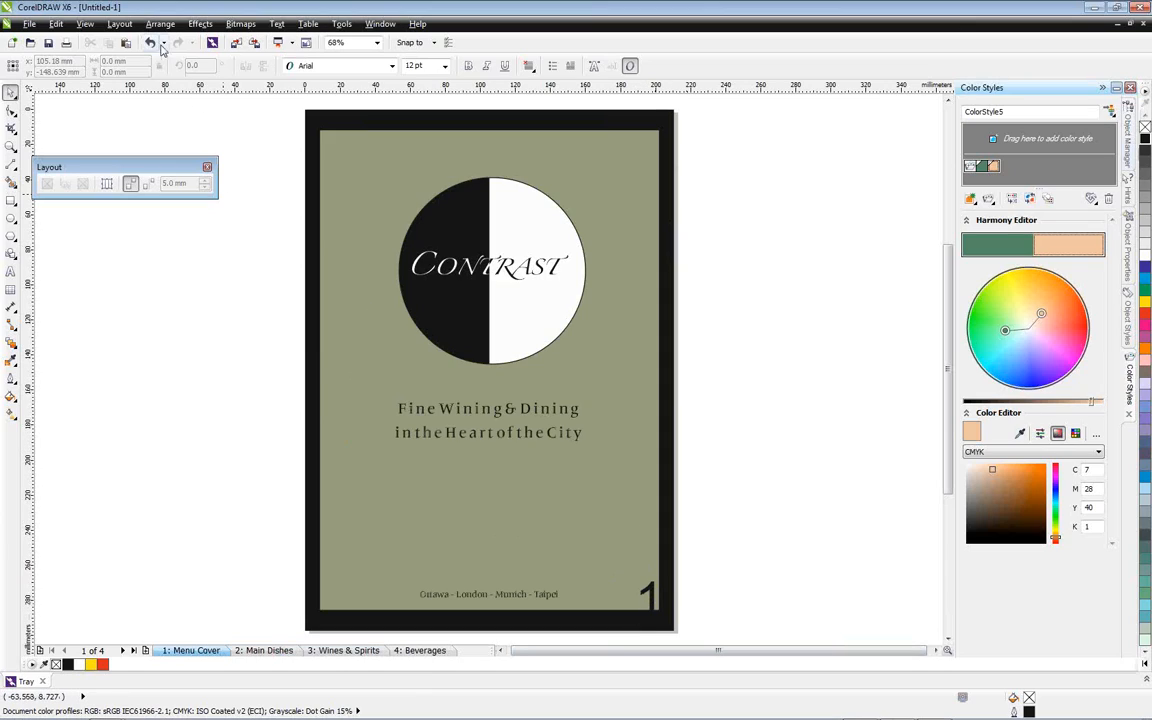
{"action": "left_click", "coordinate": [119, 23]}
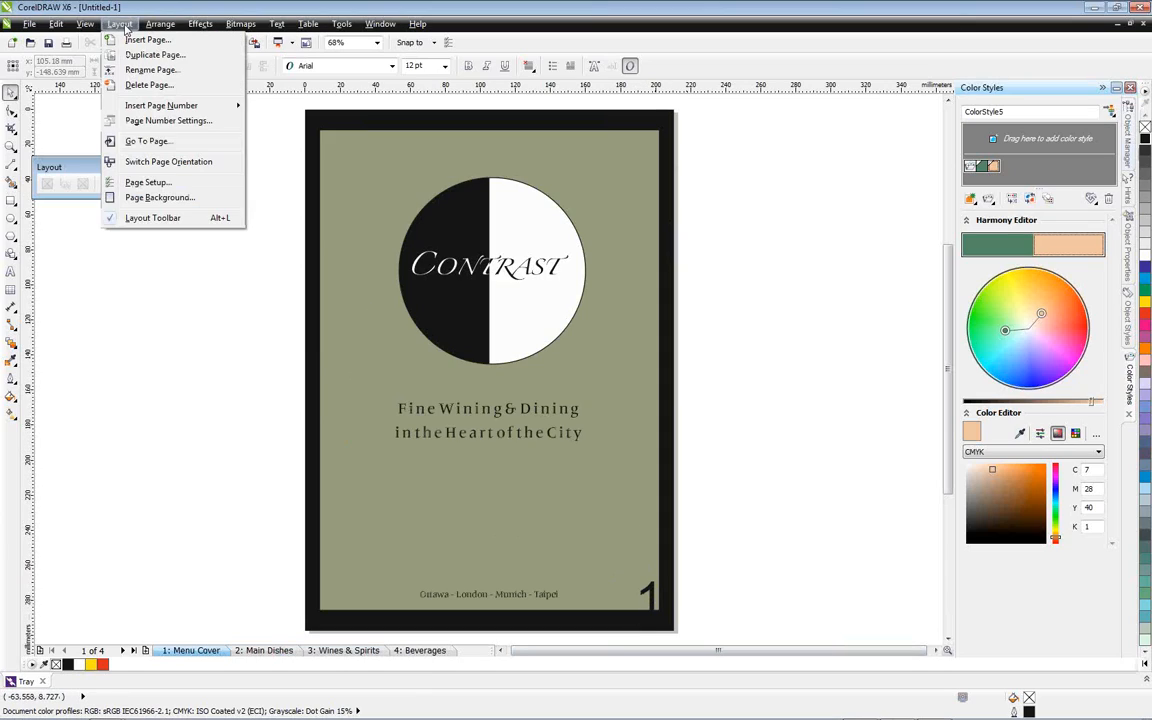
{"action": "left_click", "coordinate": [171, 122]}
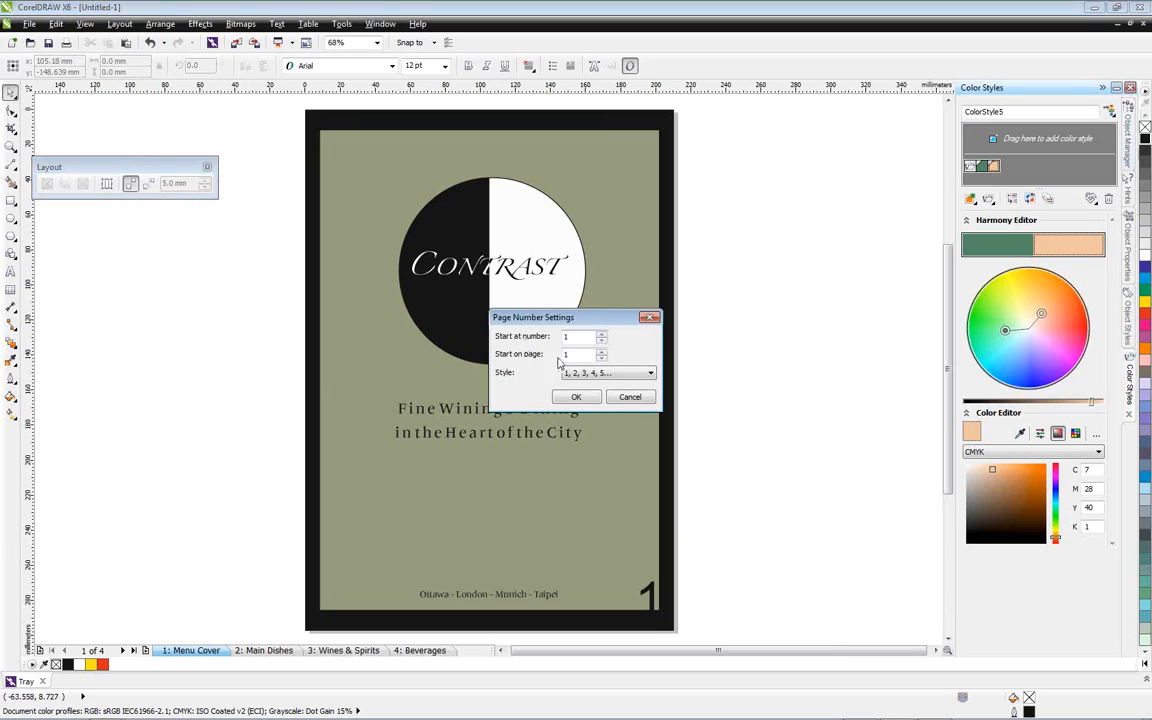
{"action": "left_click", "coordinate": [600, 350]}
{"action": "left_click", "coordinate": [646, 373]}
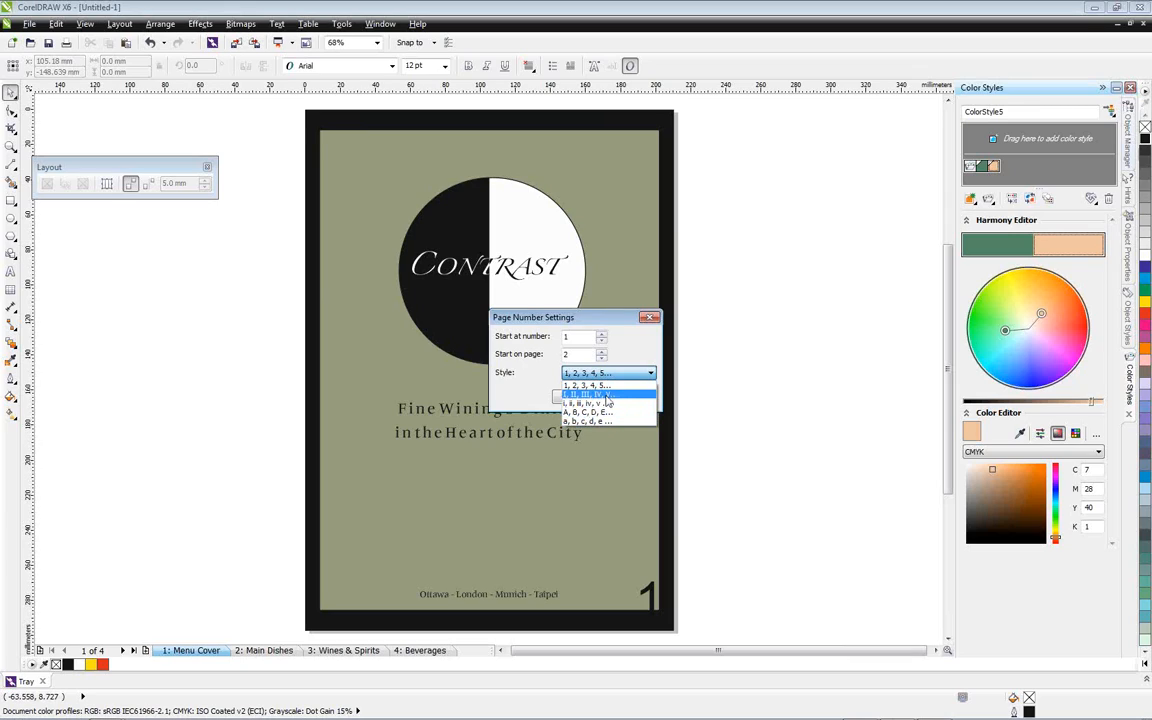
{"action": "left_click", "coordinate": [605, 395]}
{"action": "left_click", "coordinate": [577, 397]}
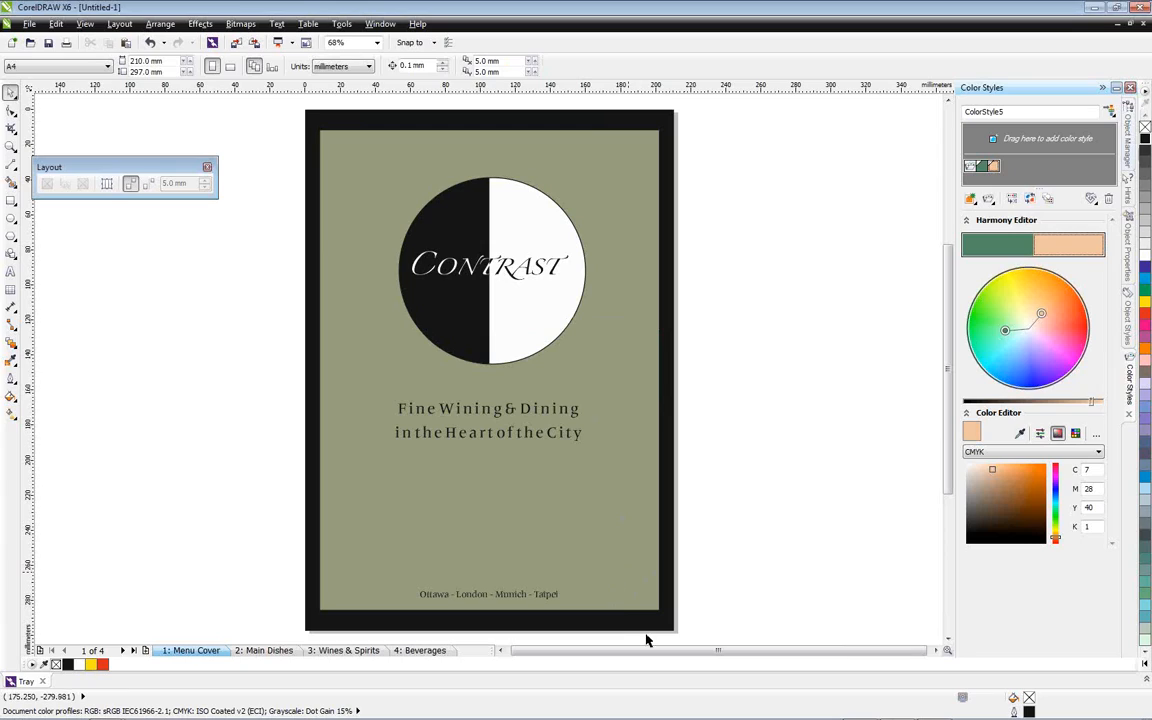
Recolor the page number on the Wines & Spirits page yellow (C0 M0 Y100 K0)
{"action": "left_click", "coordinate": [267, 650]}
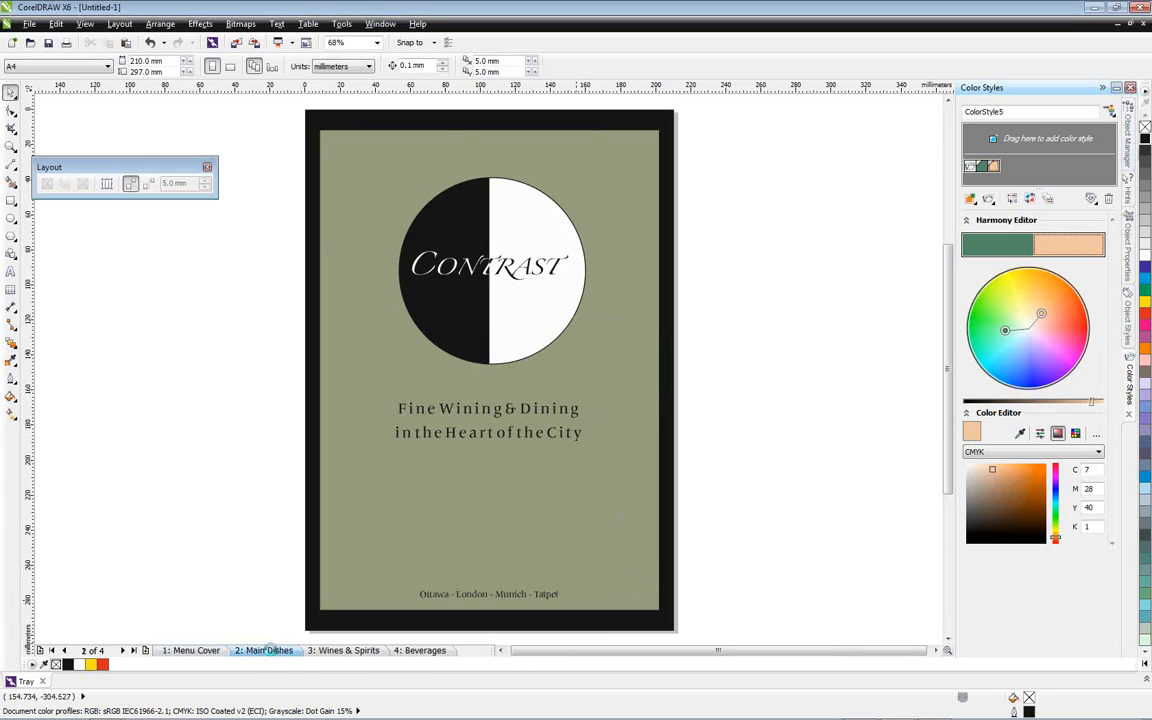
{"action": "left_click", "coordinate": [350, 651]}
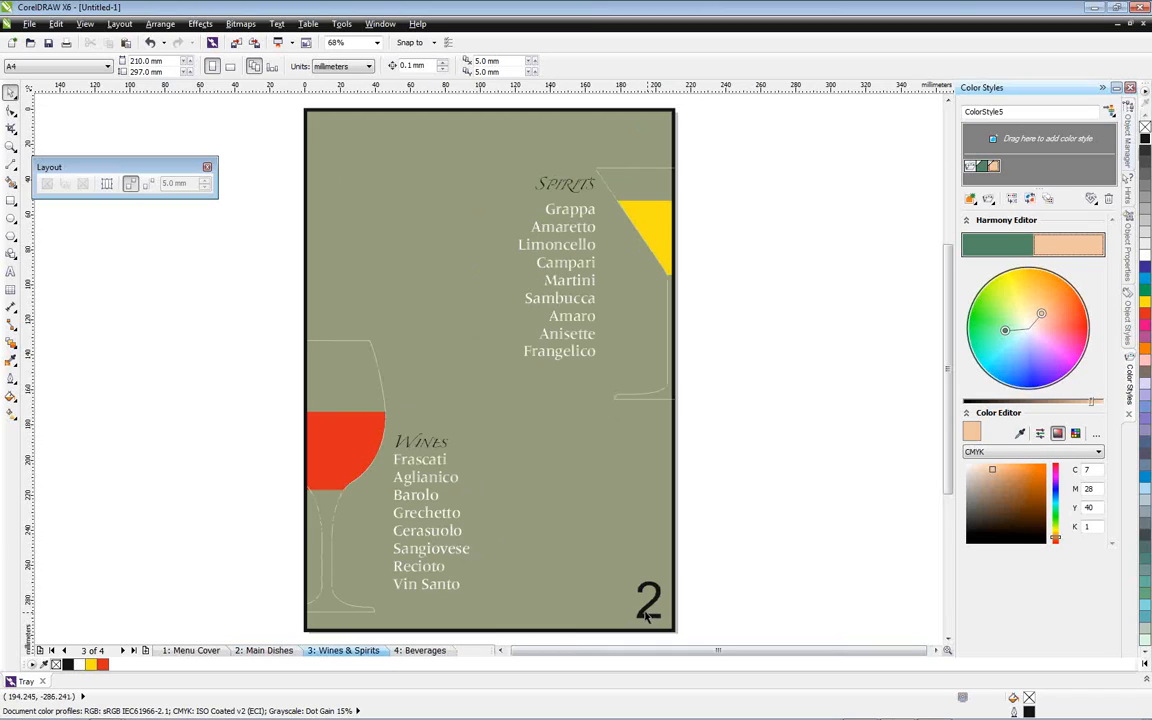
{"action": "left_click", "coordinate": [648, 600]}
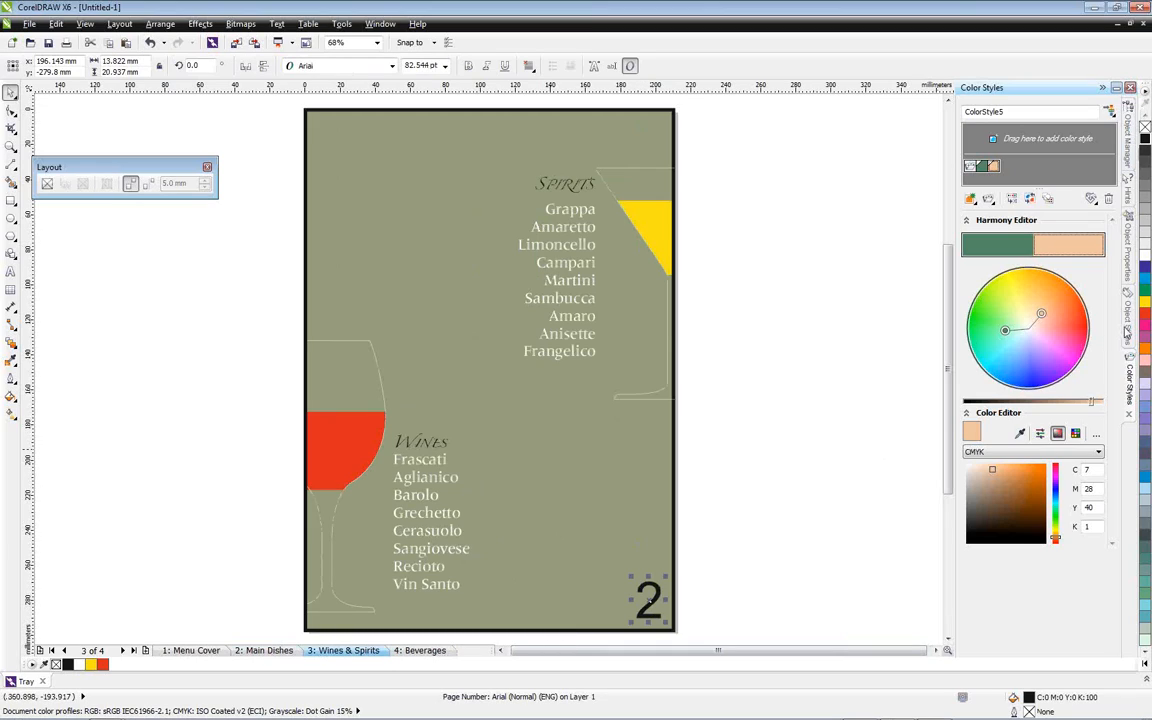
{"action": "left_click", "coordinate": [1145, 308]}
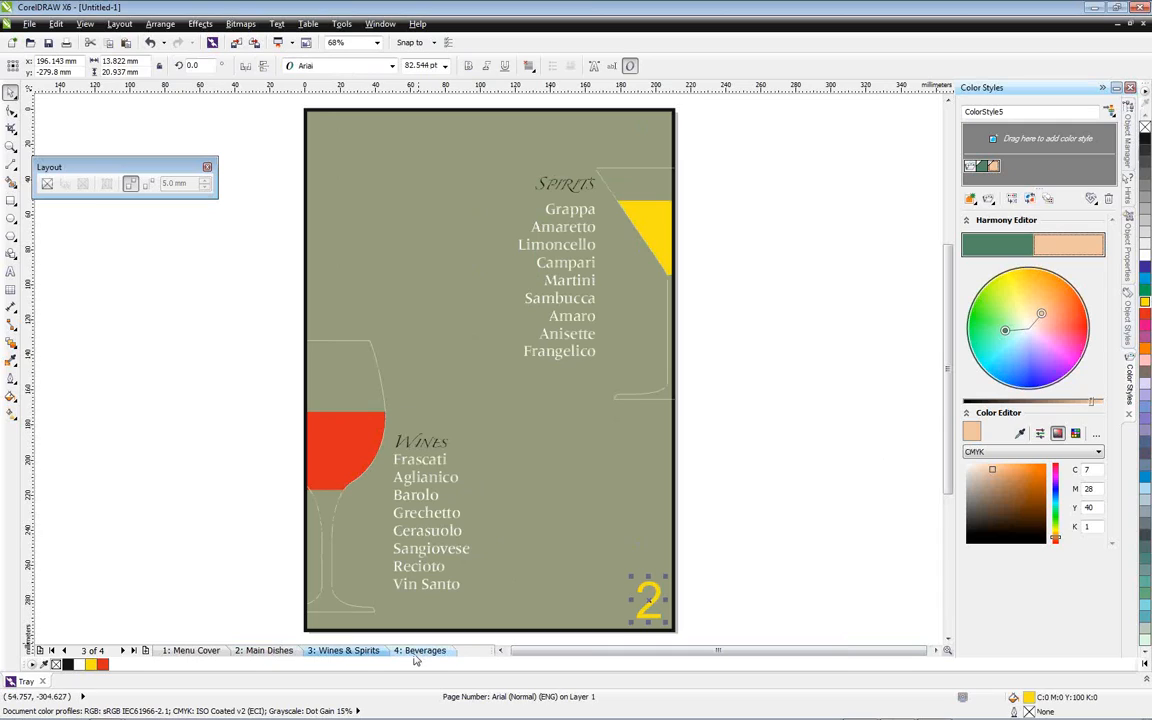
Check the page number on the Main Dishes and Beverages pages, and add a fifth page after Beverages
{"action": "left_click", "coordinate": [420, 651]}
{"action": "left_click", "coordinate": [270, 651]}
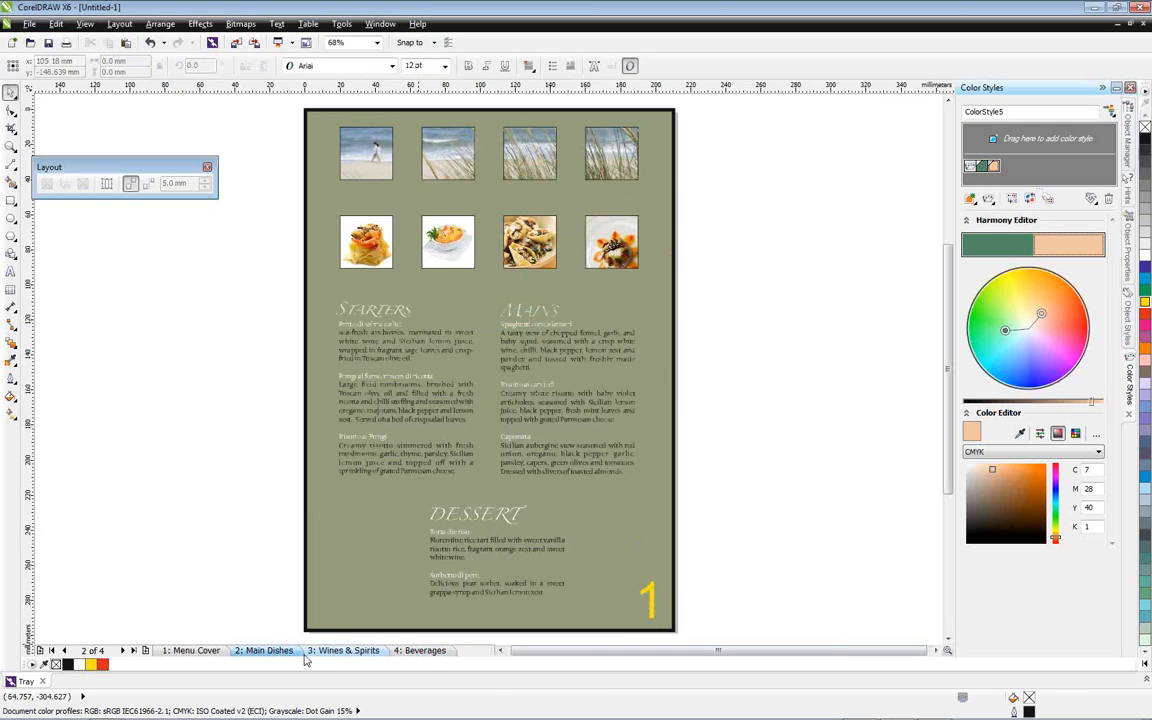
{"action": "left_click", "coordinate": [340, 651]}
{"action": "left_click", "coordinate": [422, 651]}
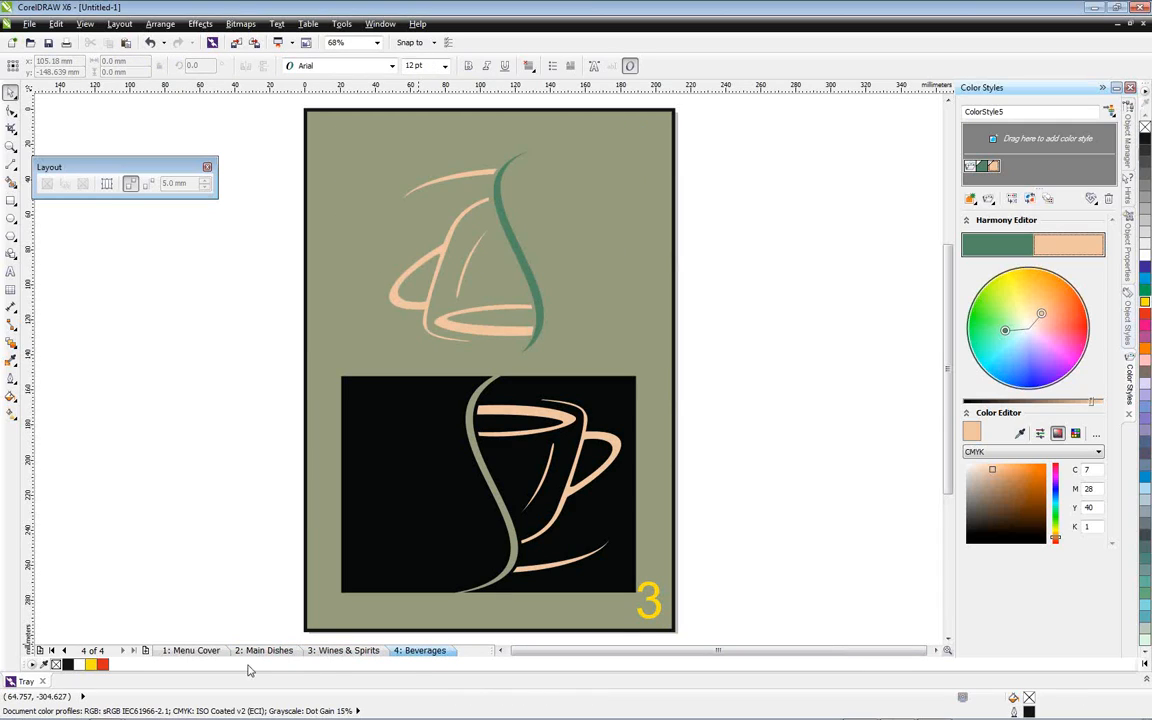
{"action": "left_click", "coordinate": [146, 651]}
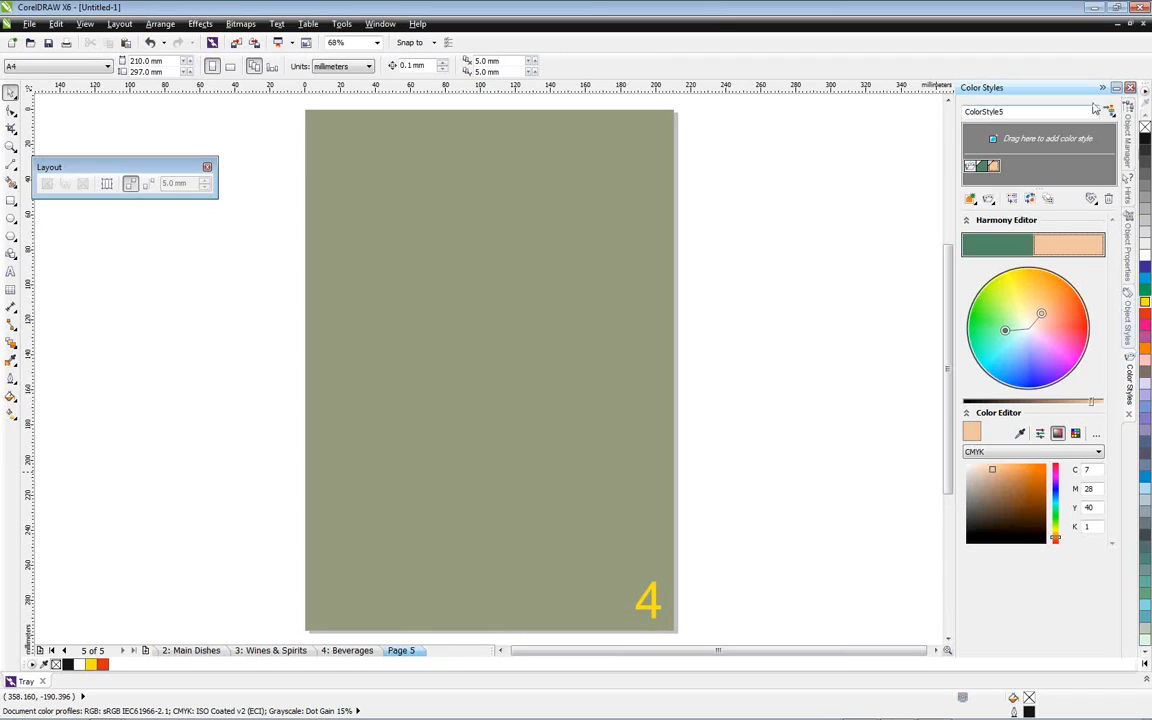
Show the Object Manager and, from the Menu Cover page, create a master layer for odd pages named "url"
{"action": "left_click", "coordinate": [1129, 135]}
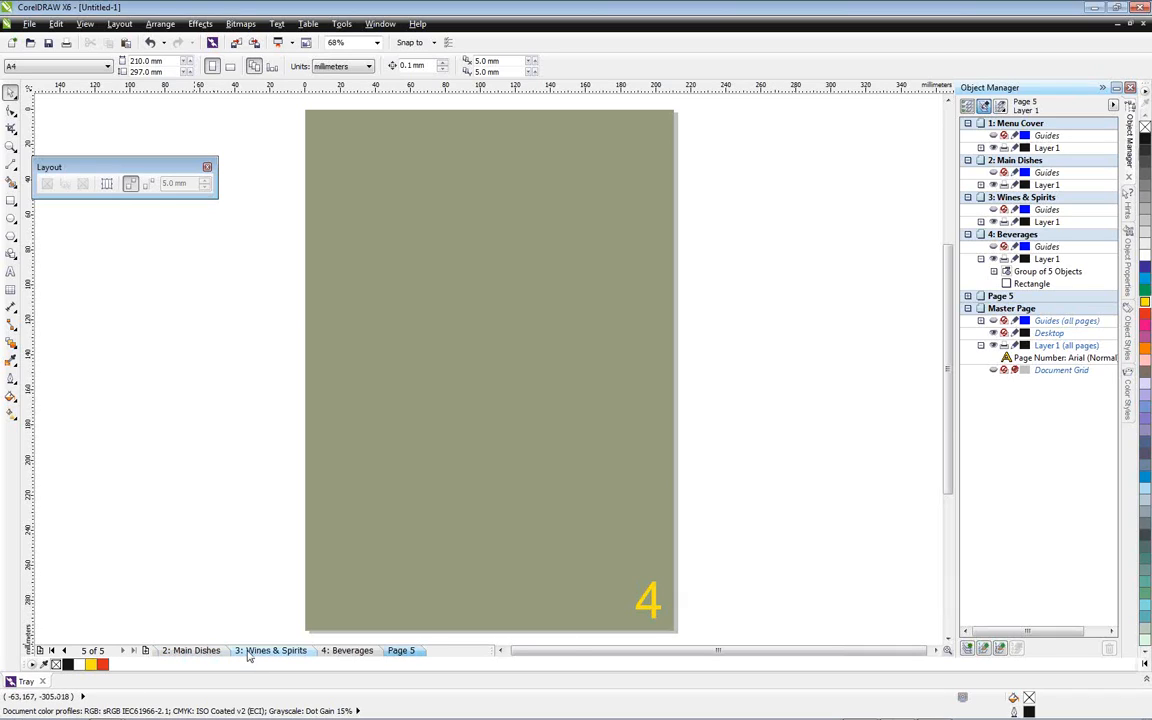
{"action": "left_click", "coordinate": [195, 651]}
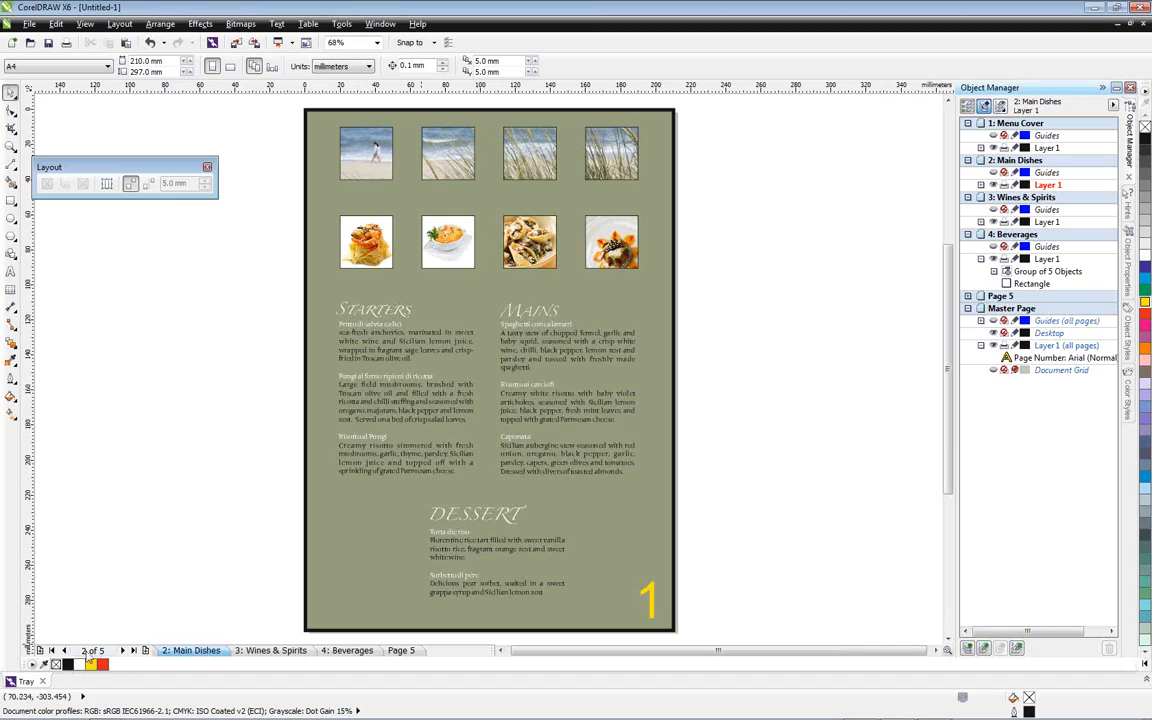
{"action": "left_click", "coordinate": [53, 651]}
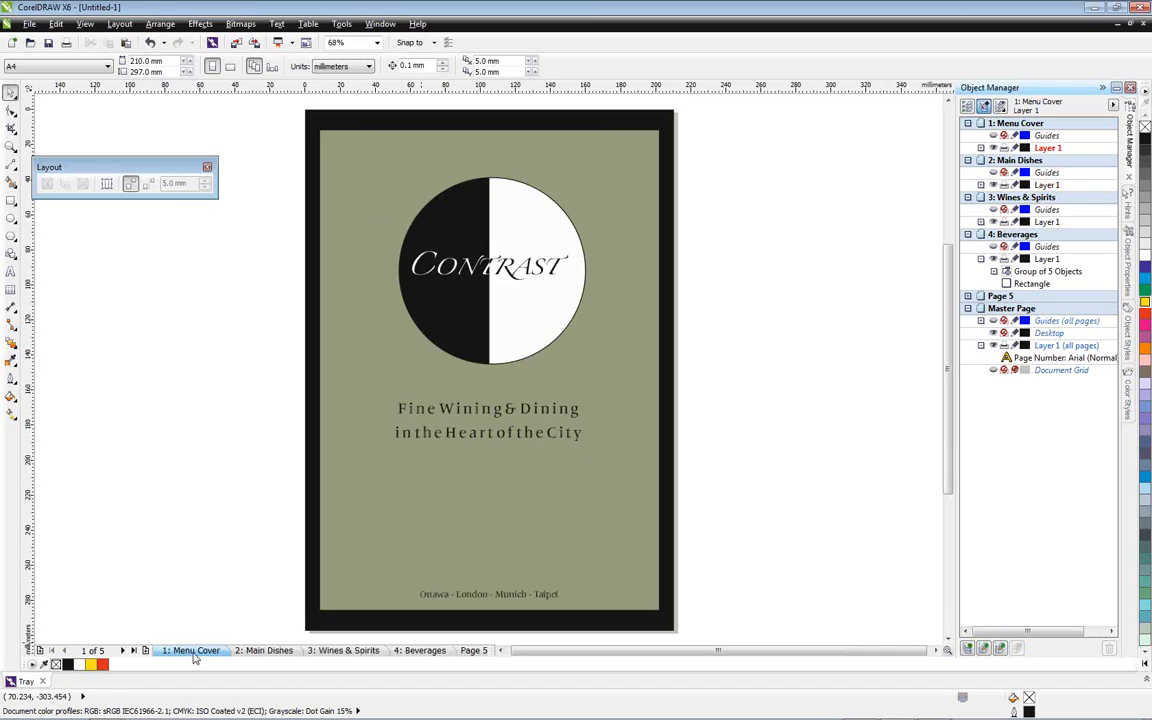
{"action": "left_click", "coordinate": [1000, 649]}
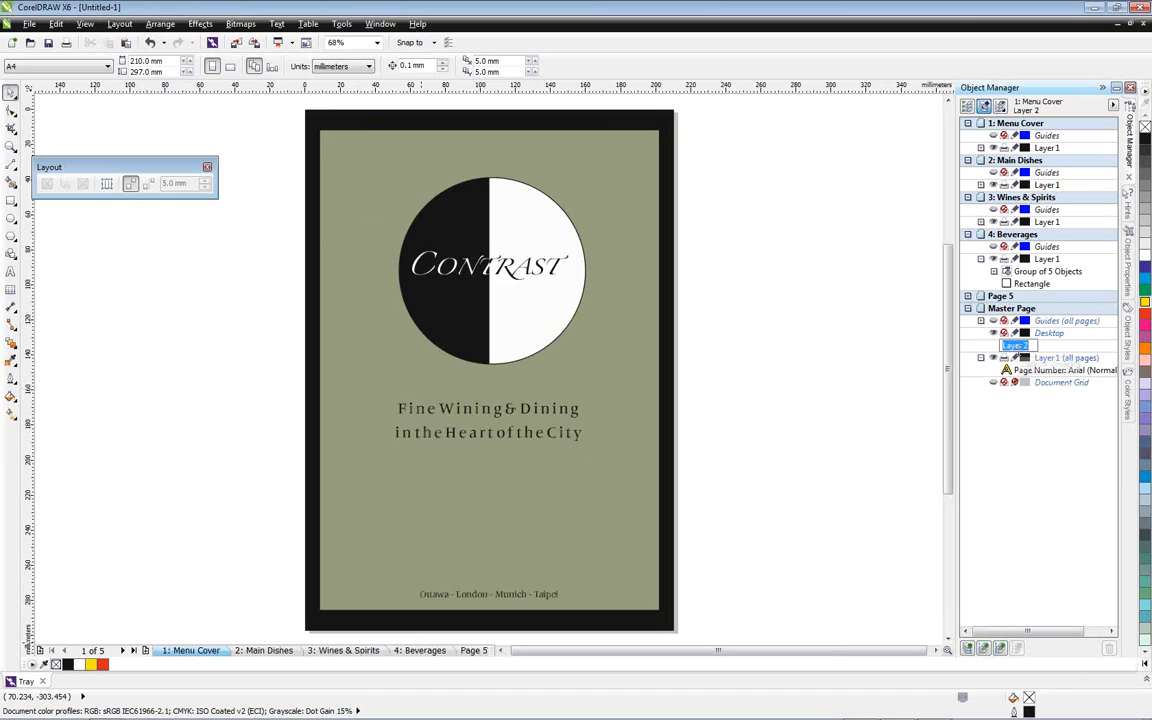
{"action": "type", "text": "un"}
{"action": "type", "text": "l"}
{"action": "key", "text": "Return"}
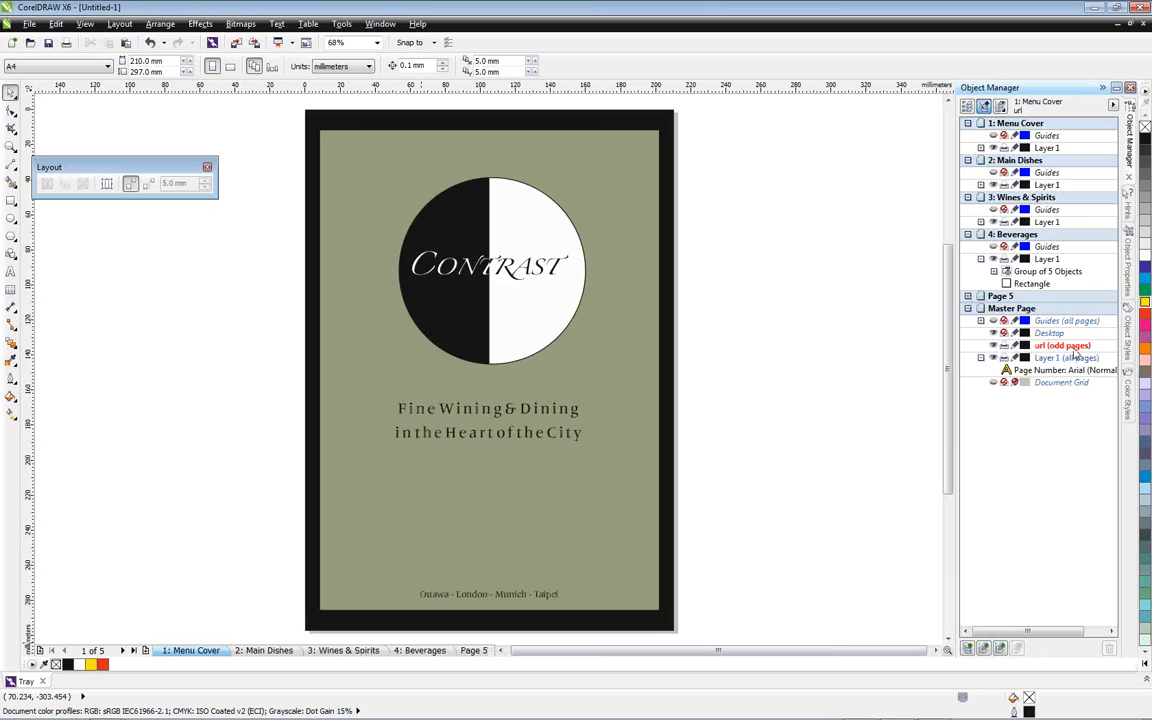
{"action": "left_click", "coordinate": [1046, 346]}
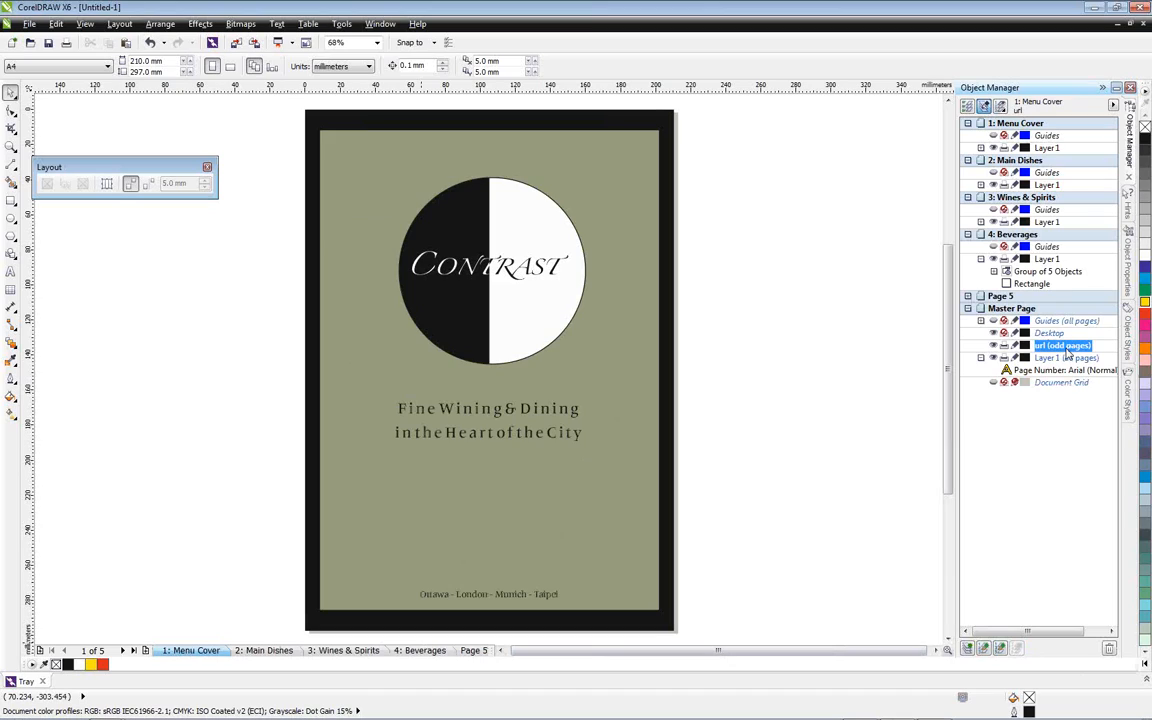
{"action": "left_click", "coordinate": [10, 271]}
{"action": "left_click", "coordinate": [98, 304]}
{"action": "type", "text": "www.constrast.c"}
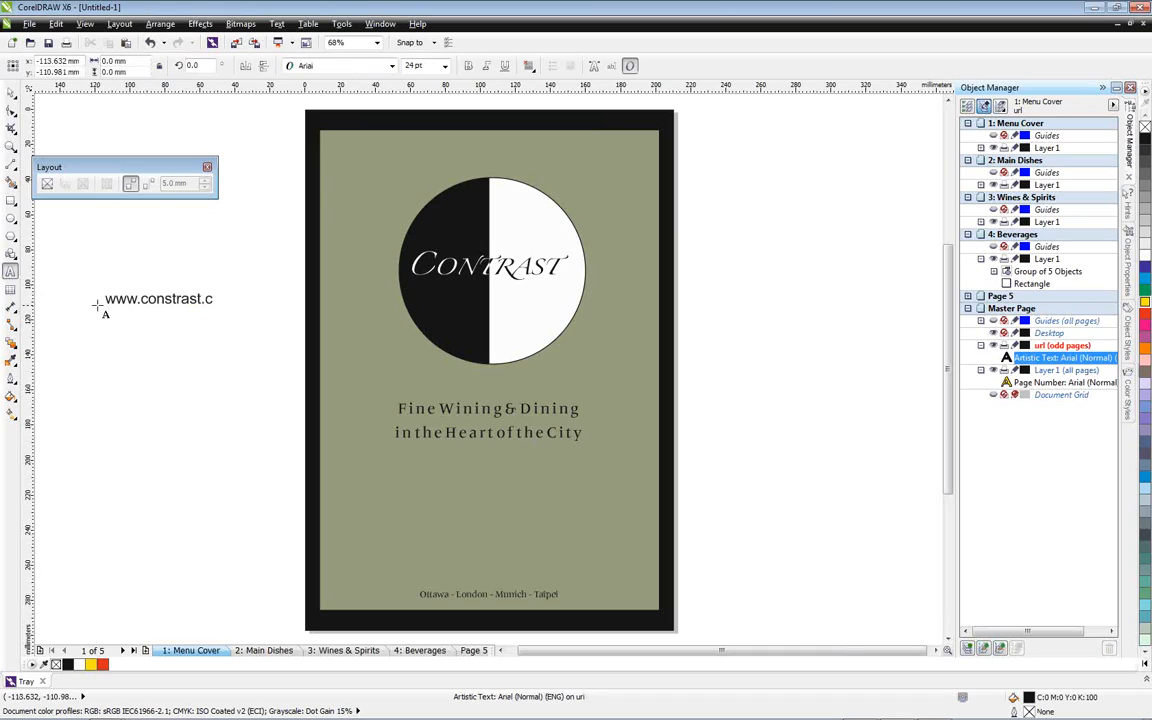
{"action": "type", "text": "om"}
{"action": "key", "text": "ctrl+space"}
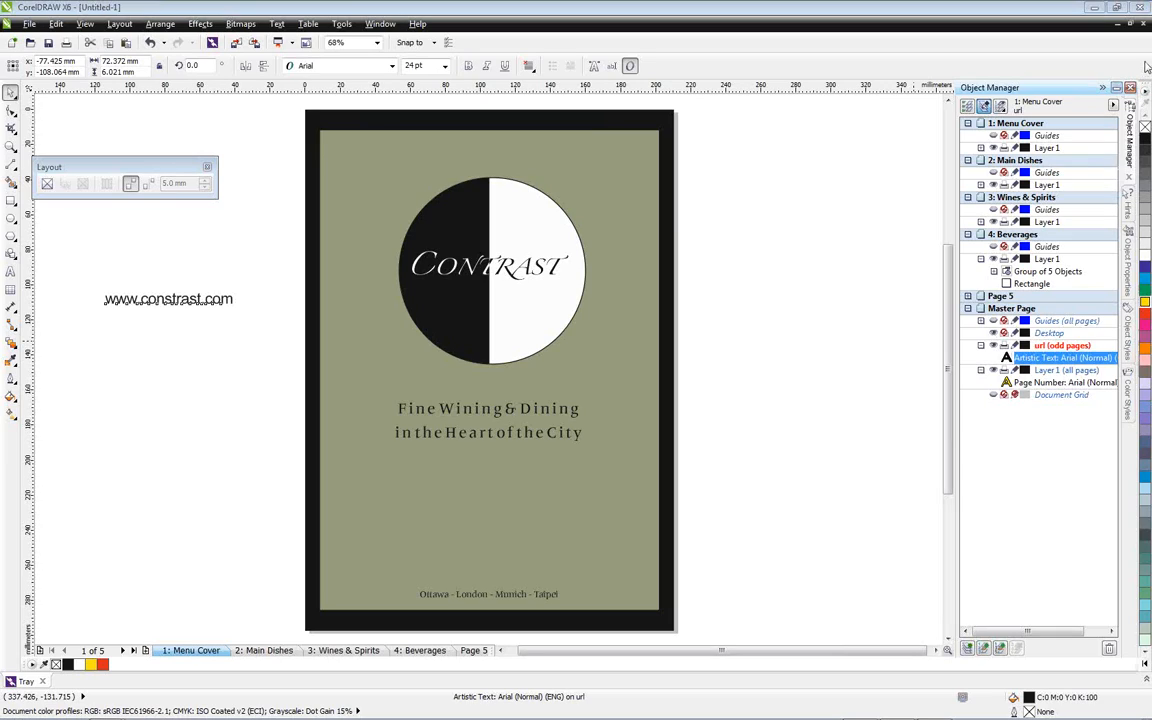
Make the web address white, shrink it to 12 pt, and place it about centered in the cover's lower black border
{"action": "left_click", "coordinate": [1144, 259]}
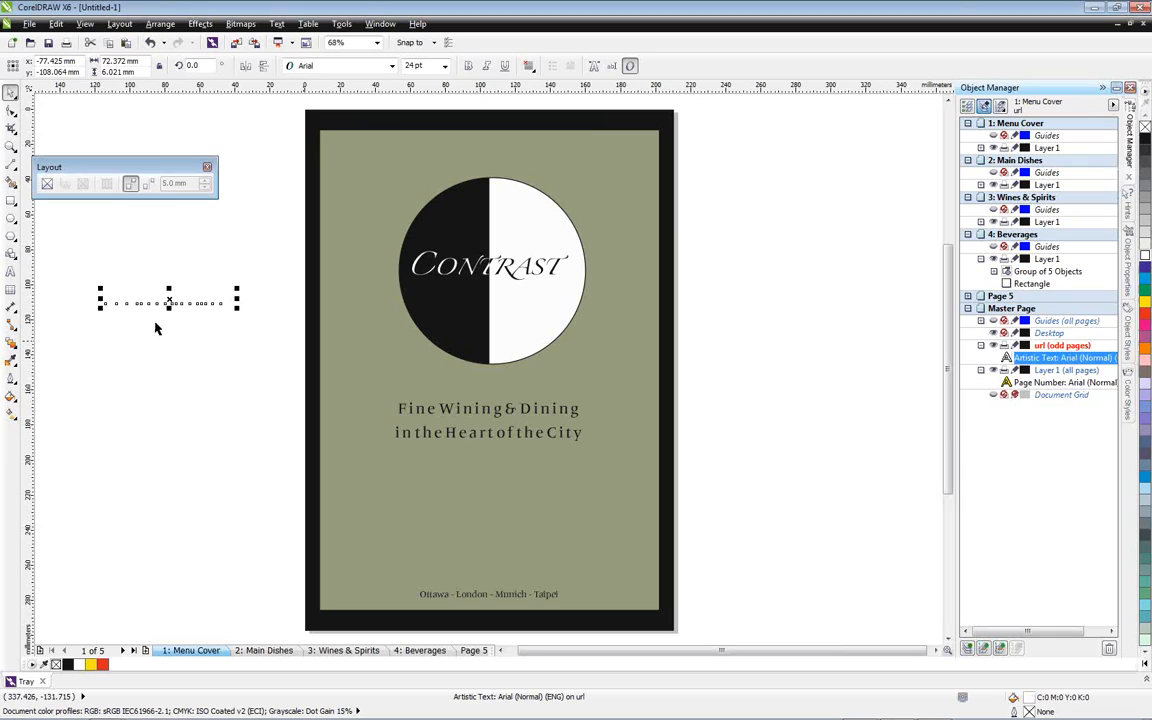
{"action": "left_click_drag", "start_coordinate": [170, 303], "coordinate": [484, 619]}
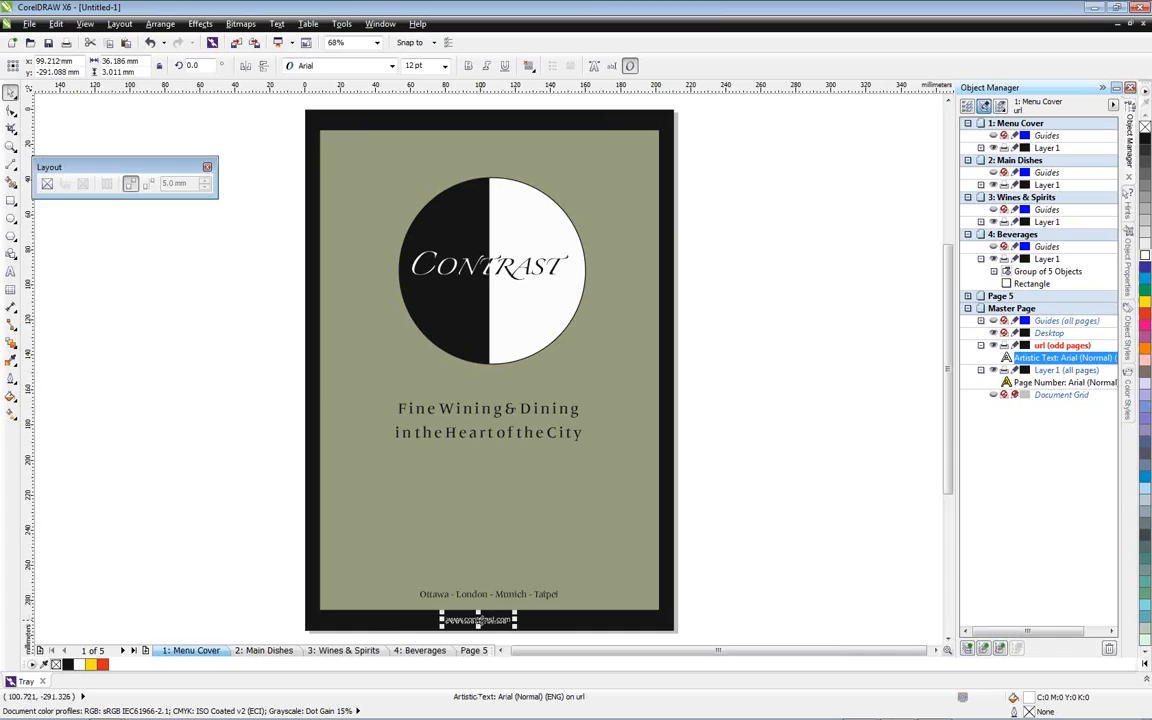
{"action": "left_click", "coordinate": [227, 628]}
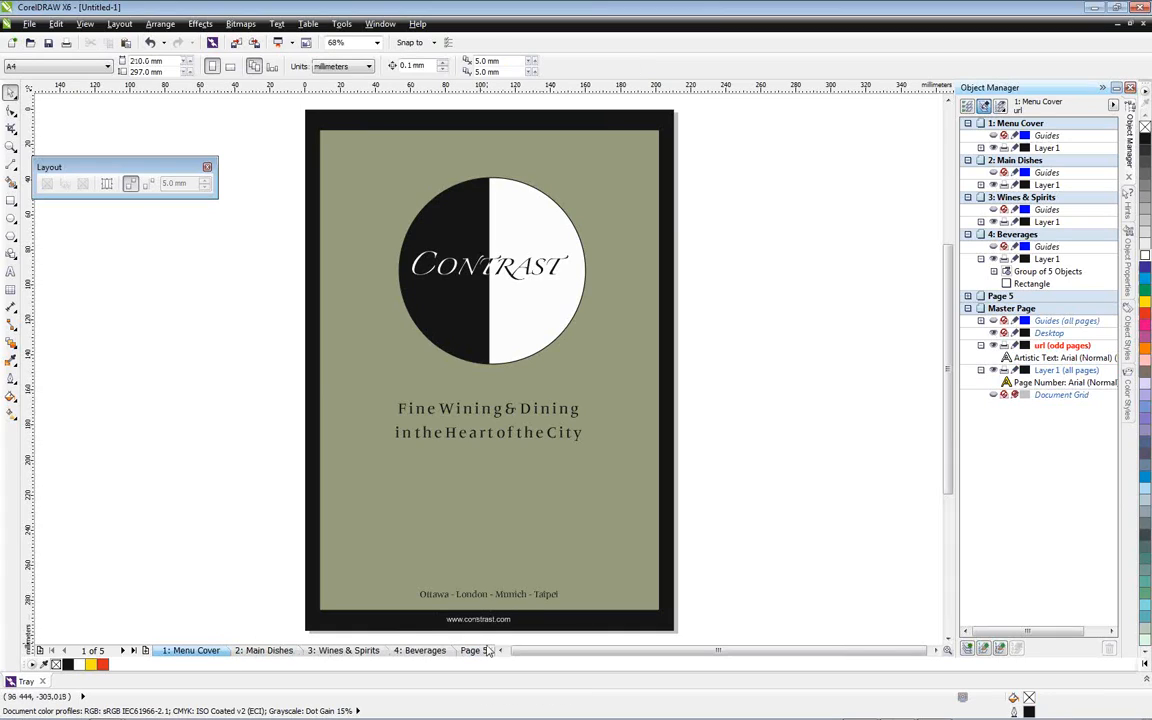
Check the pages for the web address from the odd-page master layer, ending back on the Menu Cover page
{"action": "left_click", "coordinate": [262, 650]}
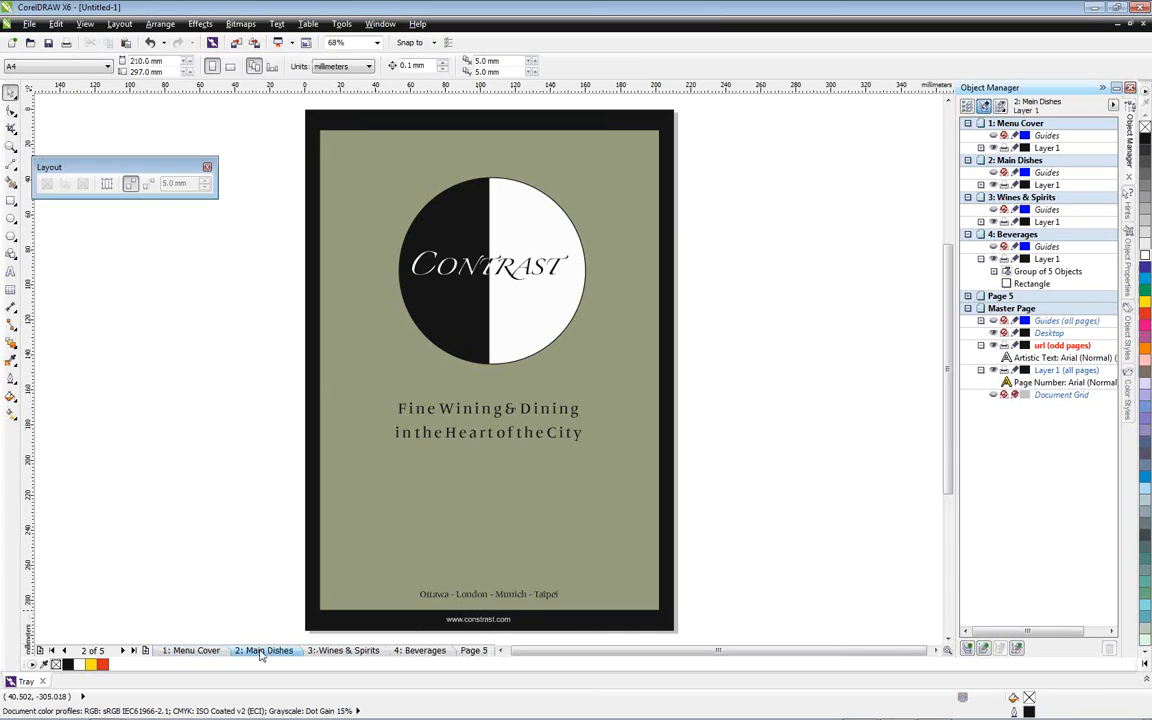
{"action": "left_click", "coordinate": [330, 652]}
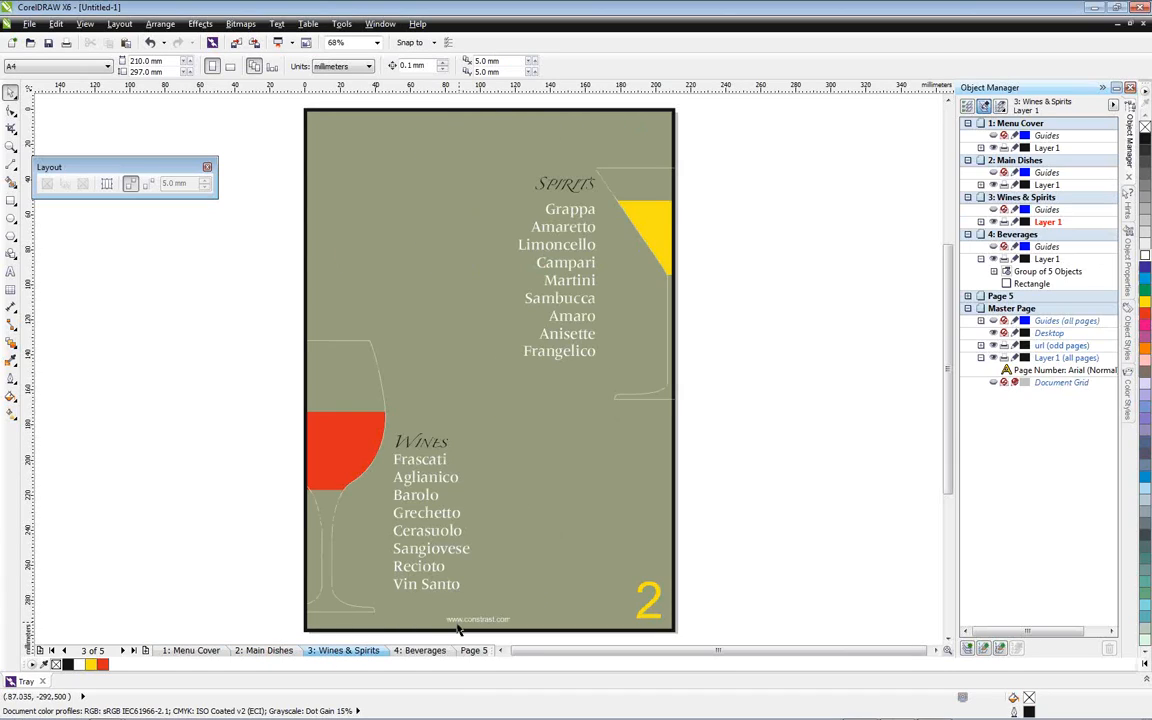
{"action": "left_click", "coordinate": [428, 652]}
{"action": "left_click", "coordinate": [470, 652]}
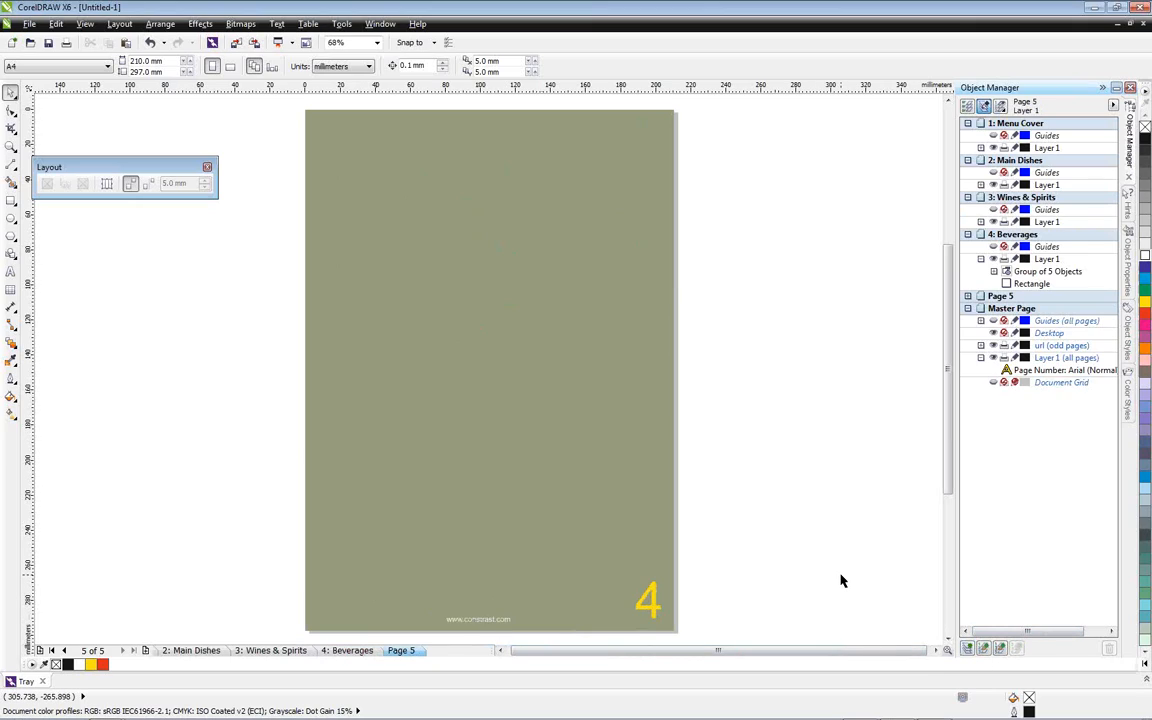
{"action": "left_click", "coordinate": [52, 650]}
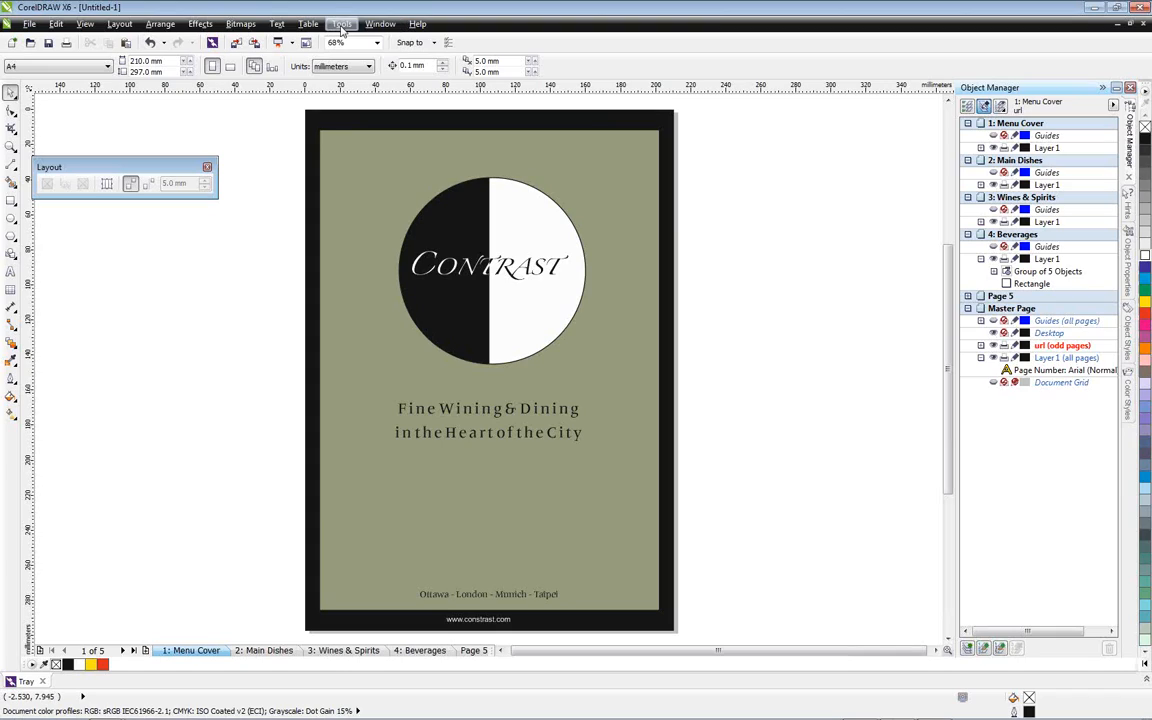
{"action": "left_click", "coordinate": [342, 25]}
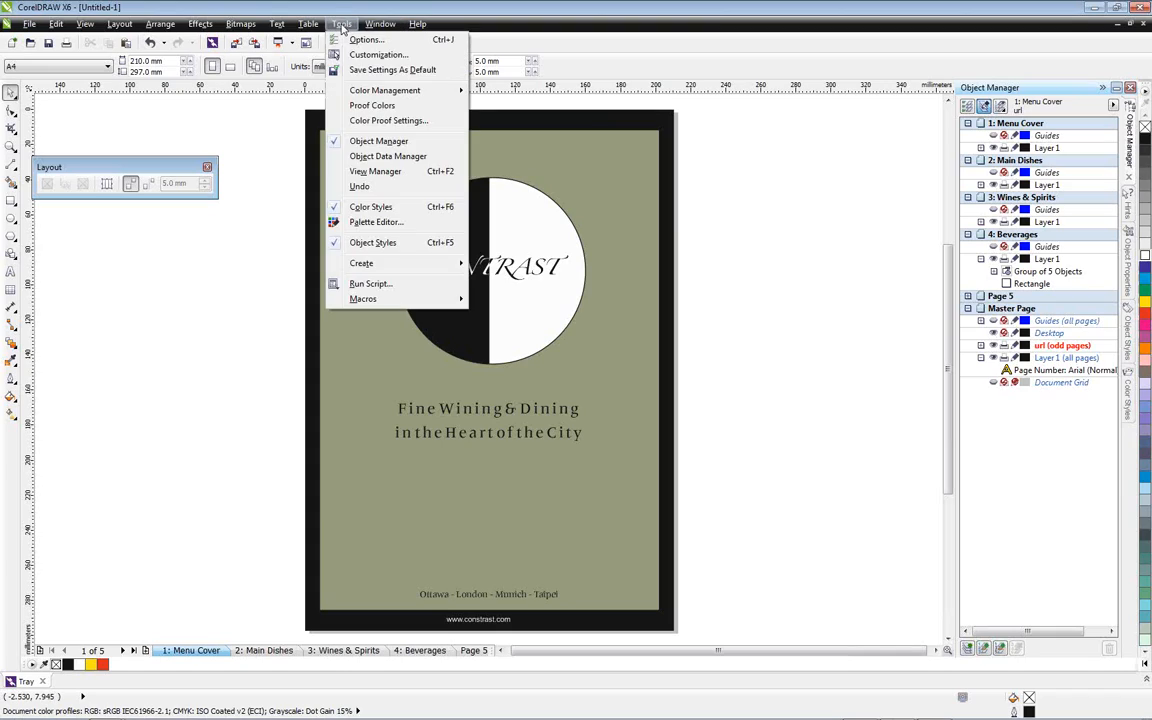
{"action": "left_click", "coordinate": [241, 119]}
{"action": "left_click", "coordinate": [119, 24]}
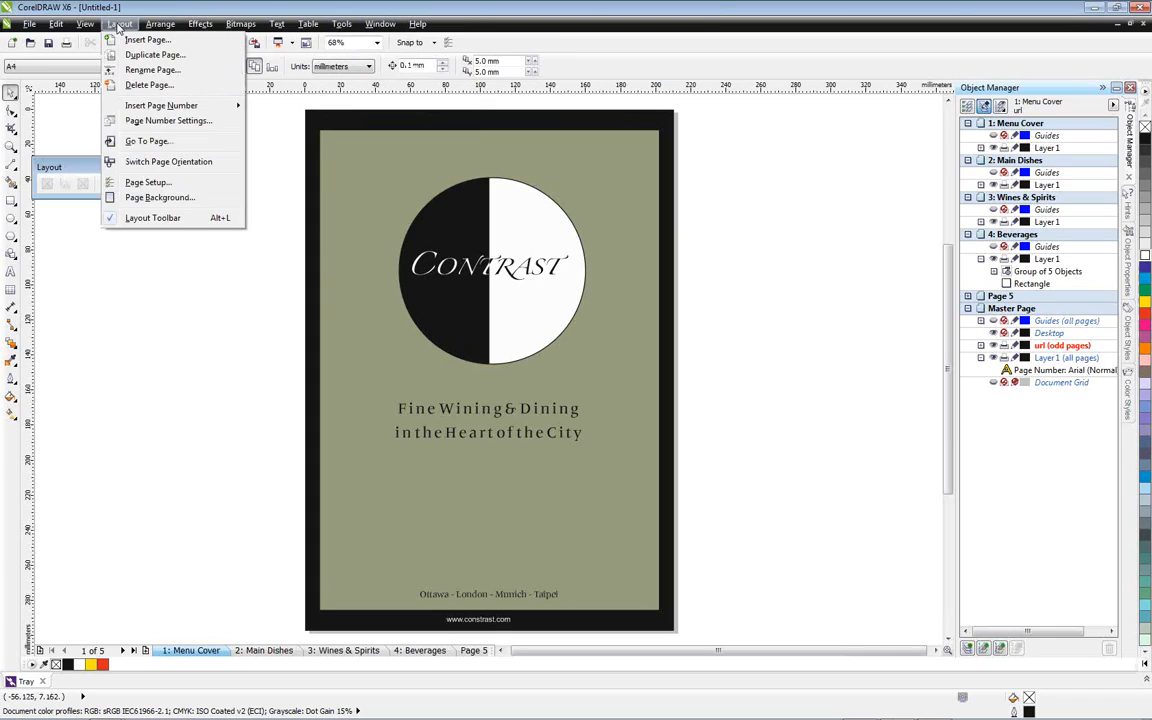
{"action": "mouse_move", "coordinate": [157, 25]}
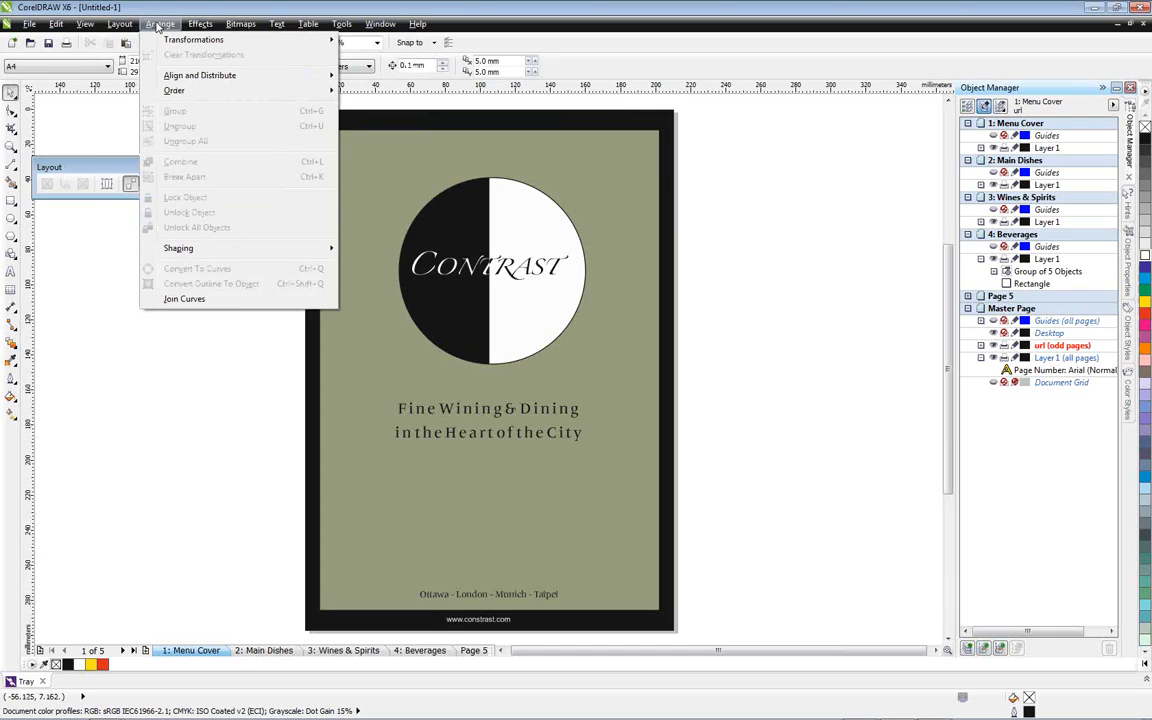
{"action": "mouse_move", "coordinate": [279, 24]}
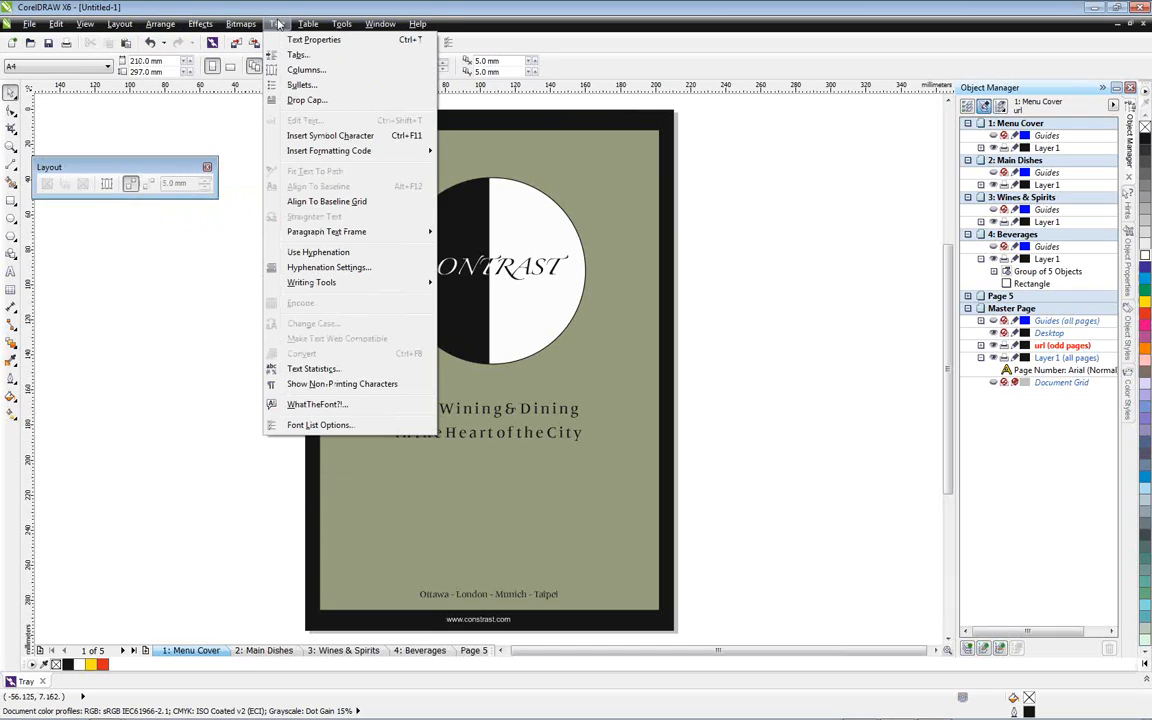
{"action": "left_click", "coordinate": [279, 24]}
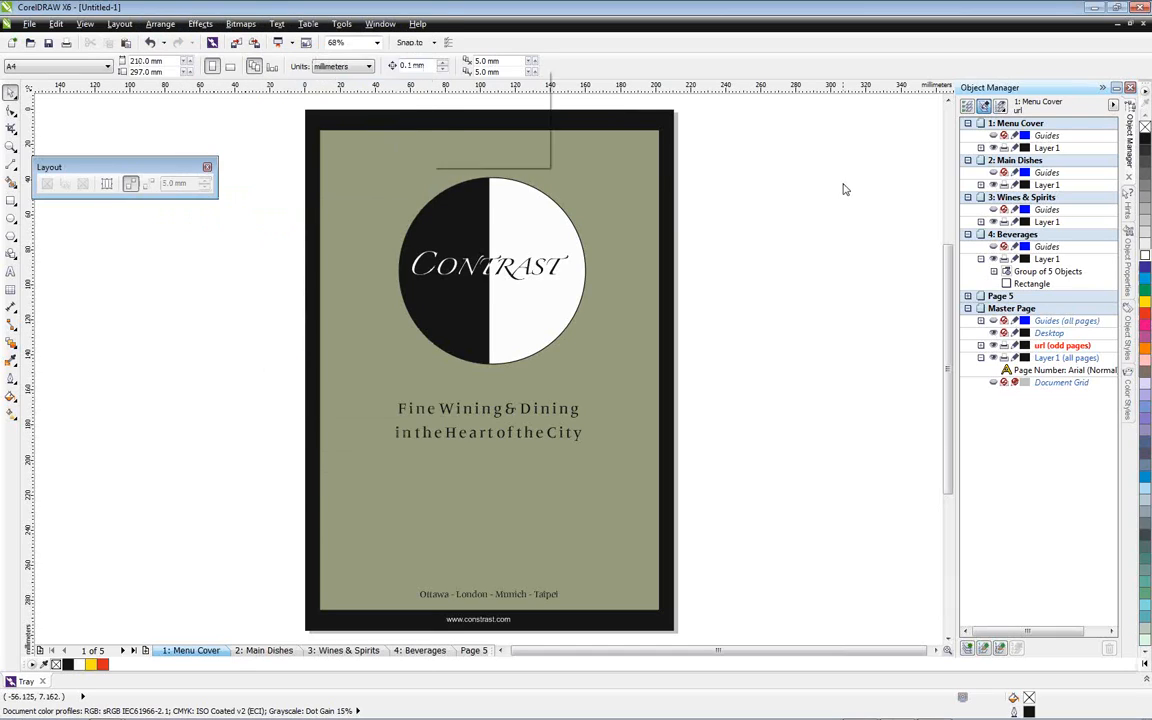
Examine the full list of customizable commands in the workspace customization options, and leave without changing anything
{"action": "left_click", "coordinate": [342, 25]}
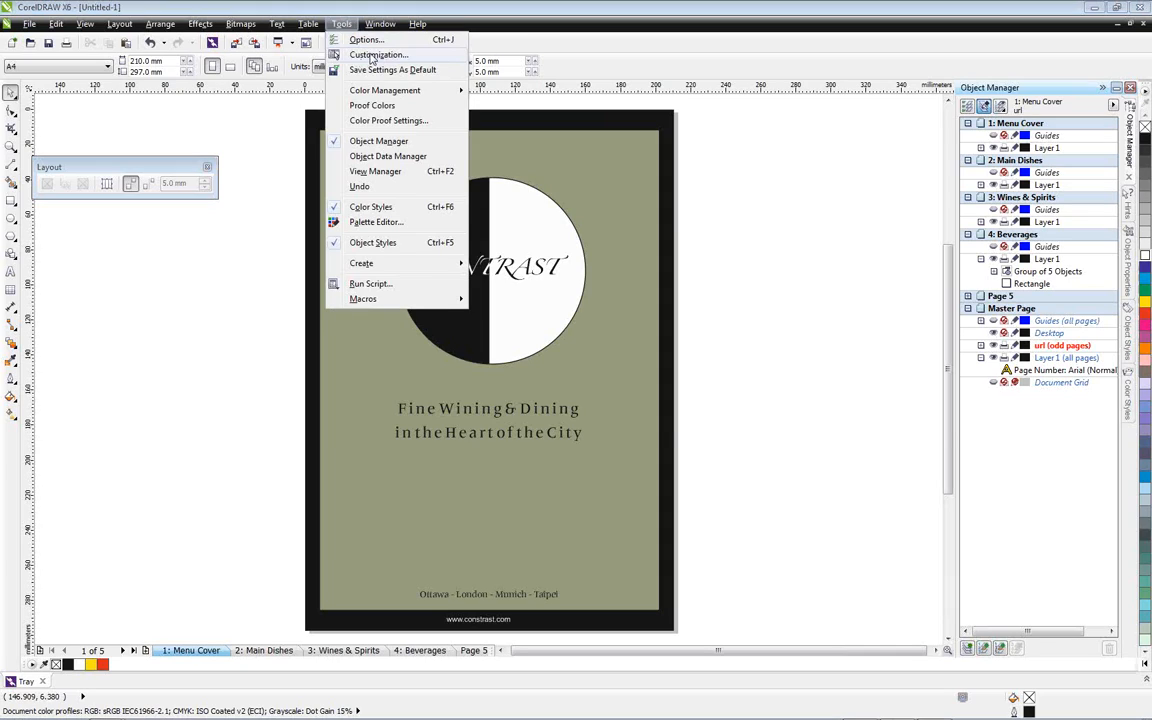
{"action": "left_click", "coordinate": [372, 55]}
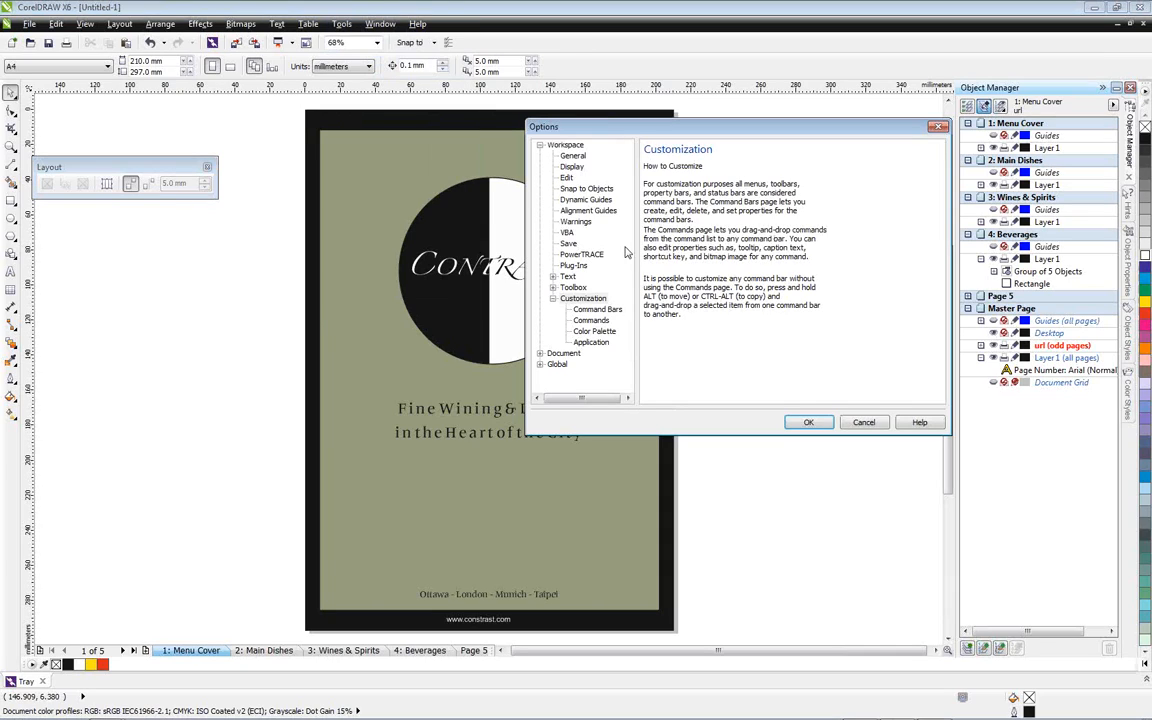
{"action": "left_click", "coordinate": [592, 321]}
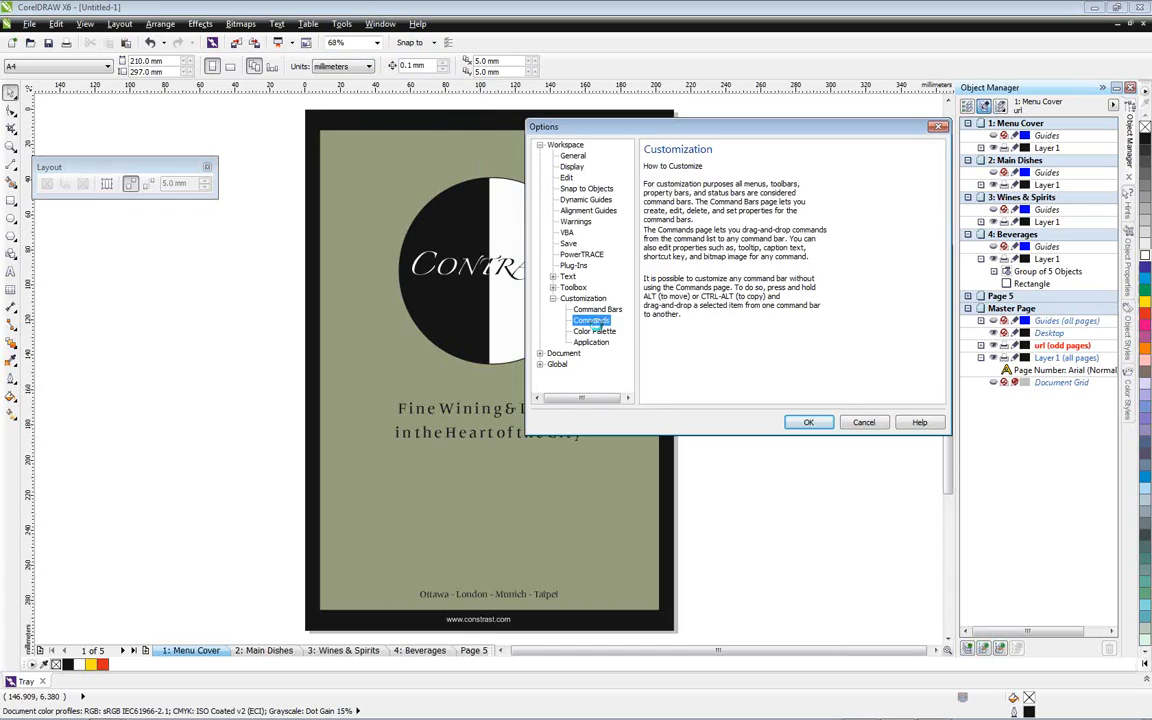
{"action": "left_click", "coordinate": [660, 168]}
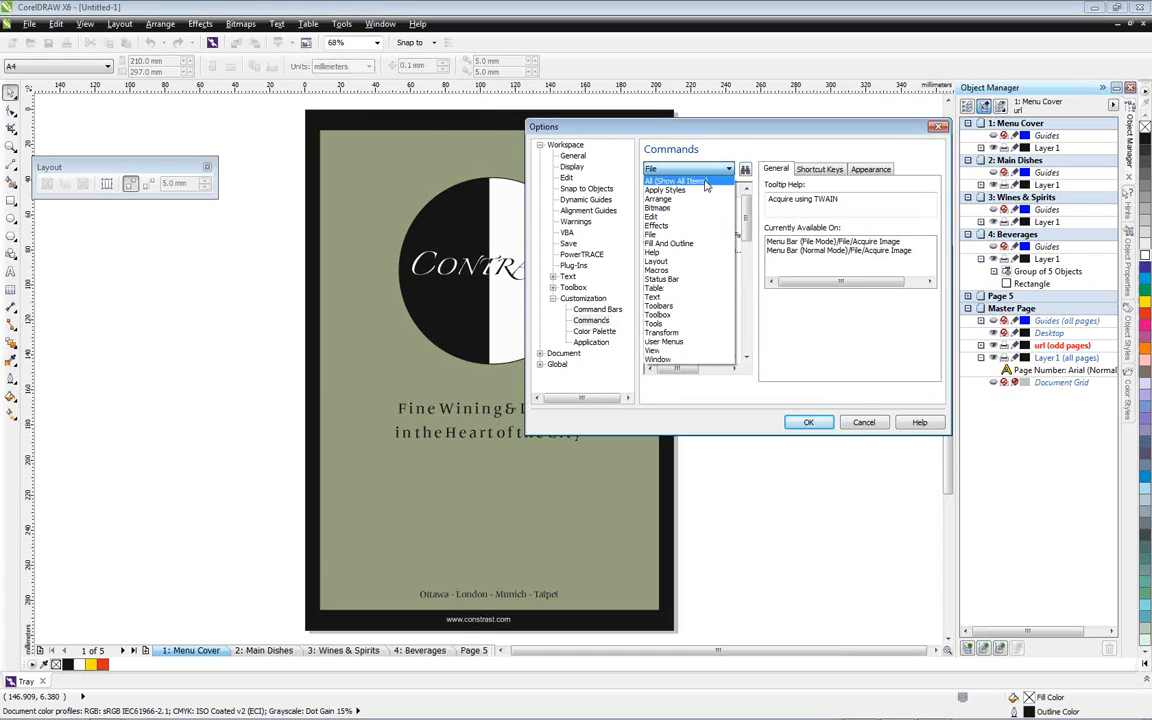
{"action": "left_click", "coordinate": [687, 181]}
{"action": "left_click", "coordinate": [687, 181]}
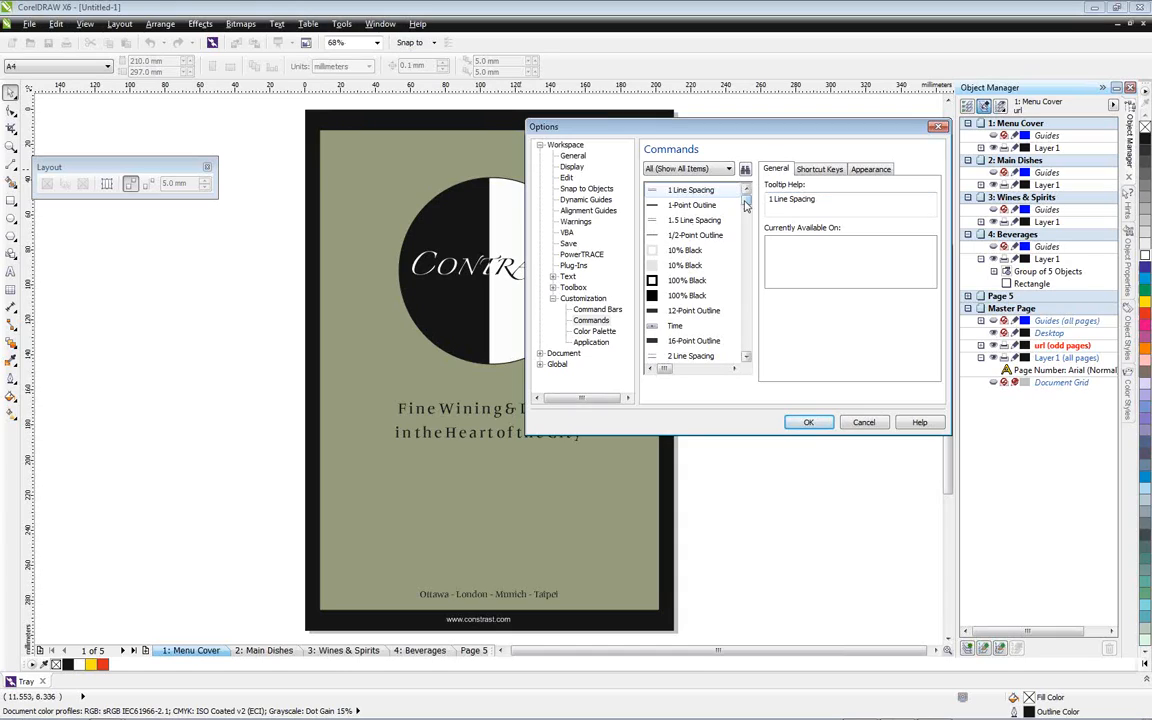
{"action": "mouse_move", "coordinate": [745, 205]}
{"action": "left_mouse_down"}
{"action": "mouse_move", "coordinate": [750, 262]}
{"action": "mouse_move", "coordinate": [747, 232]}
{"action": "mouse_move", "coordinate": [756, 247]}
{"action": "mouse_move", "coordinate": [746, 240]}
{"action": "mouse_move", "coordinate": [744, 361]}
{"action": "left_mouse_up"}
{"action": "left_click", "coordinate": [749, 356]}
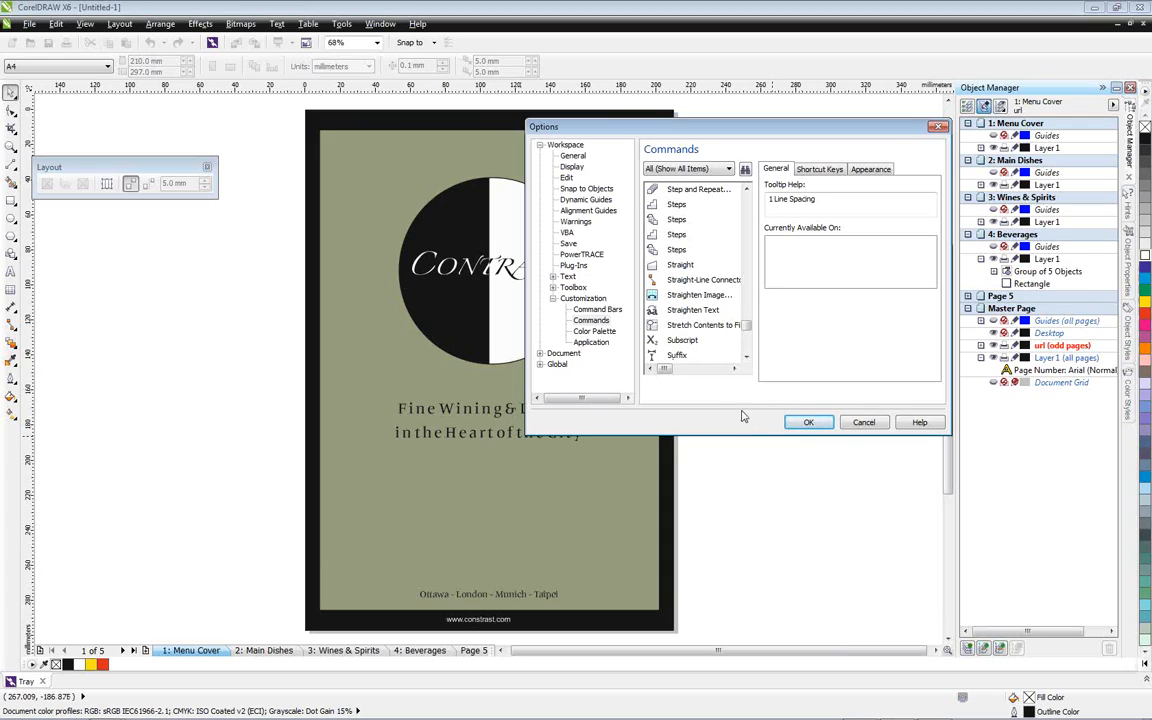
{"action": "left_click", "coordinate": [866, 424]}
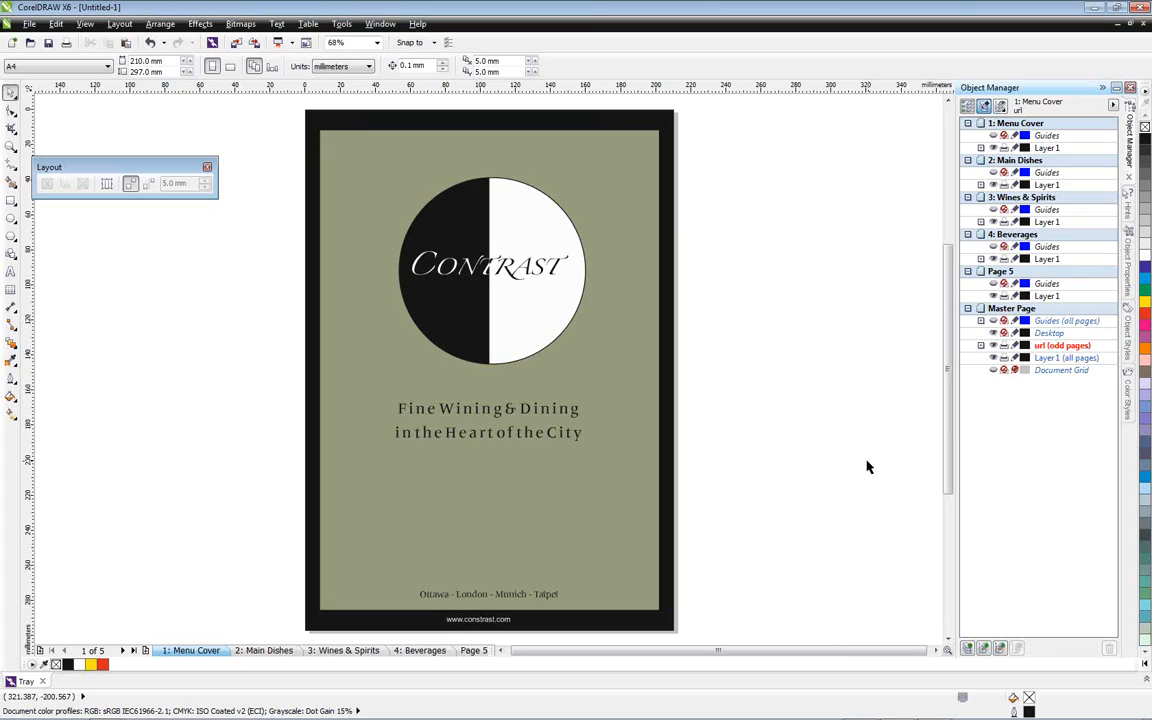
On the Beverages page, ungroup all objects in the coffee cup artwork and clear the selection
{"action": "left_click", "coordinate": [419, 650]}
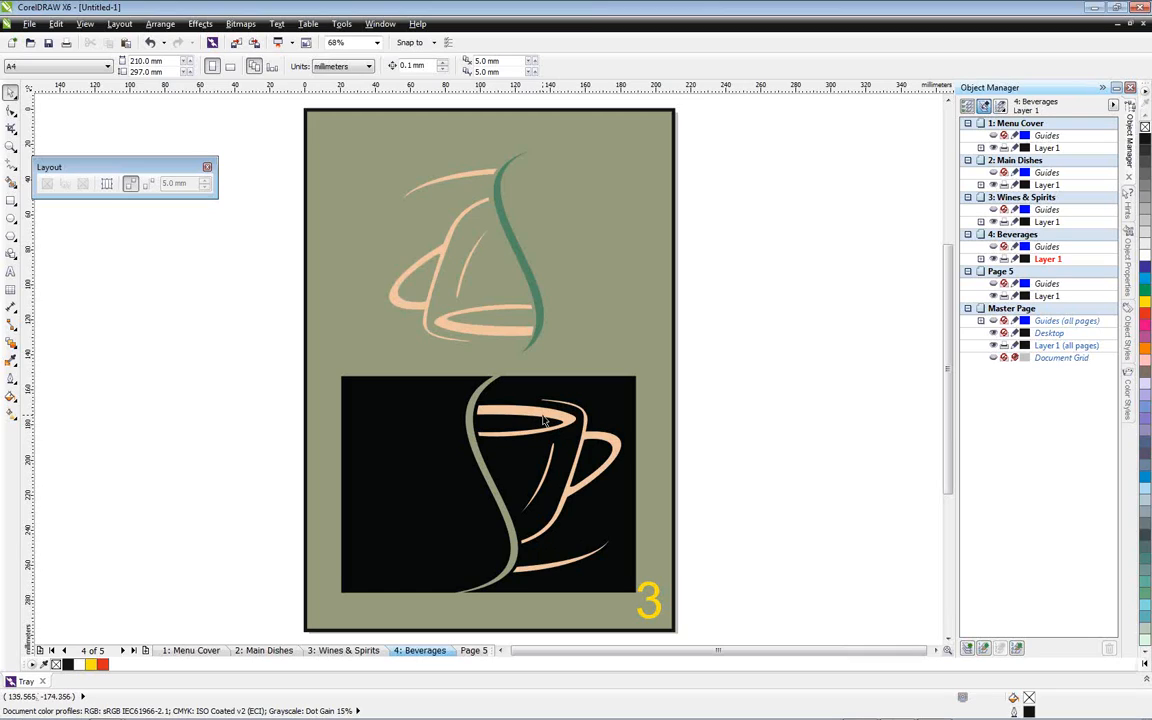
{"action": "left_click", "coordinate": [494, 378]}
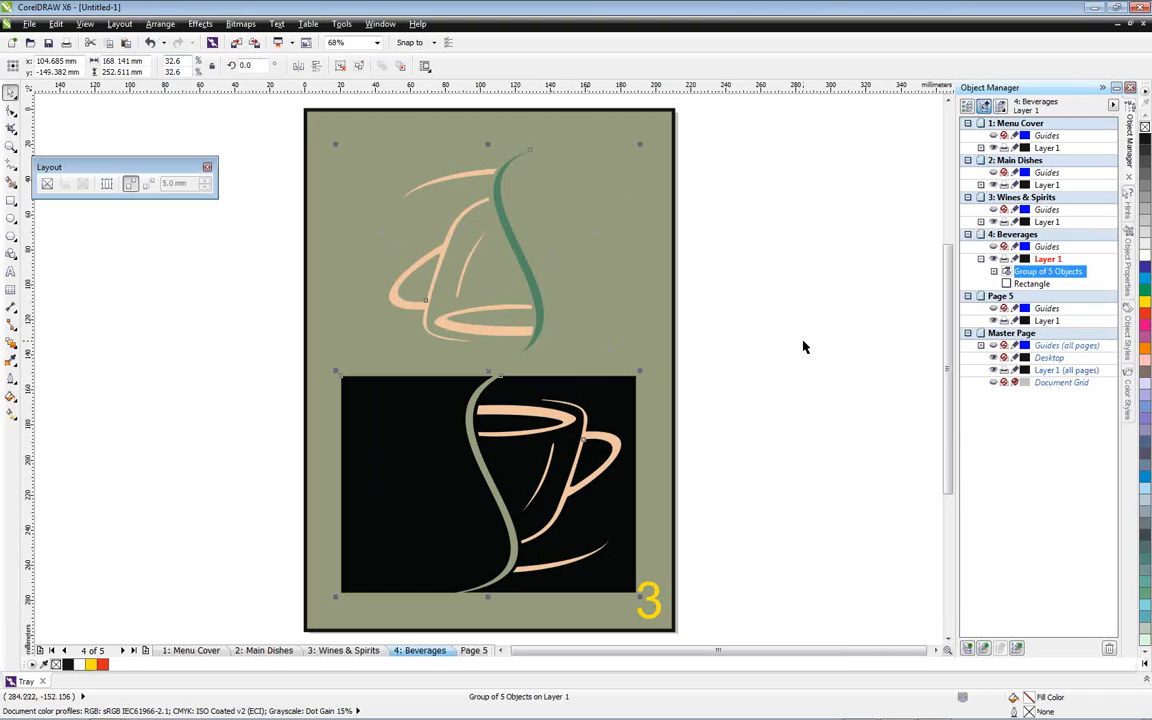
{"action": "left_click", "coordinate": [159, 24]}
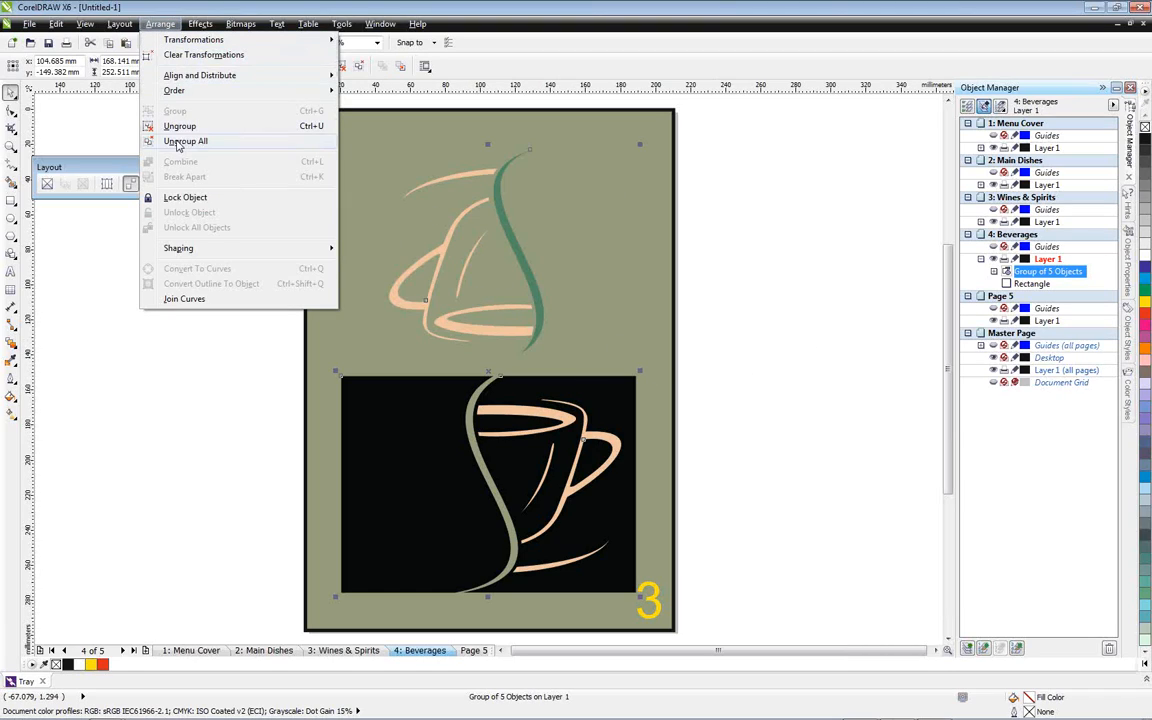
{"action": "left_click", "coordinate": [191, 142]}
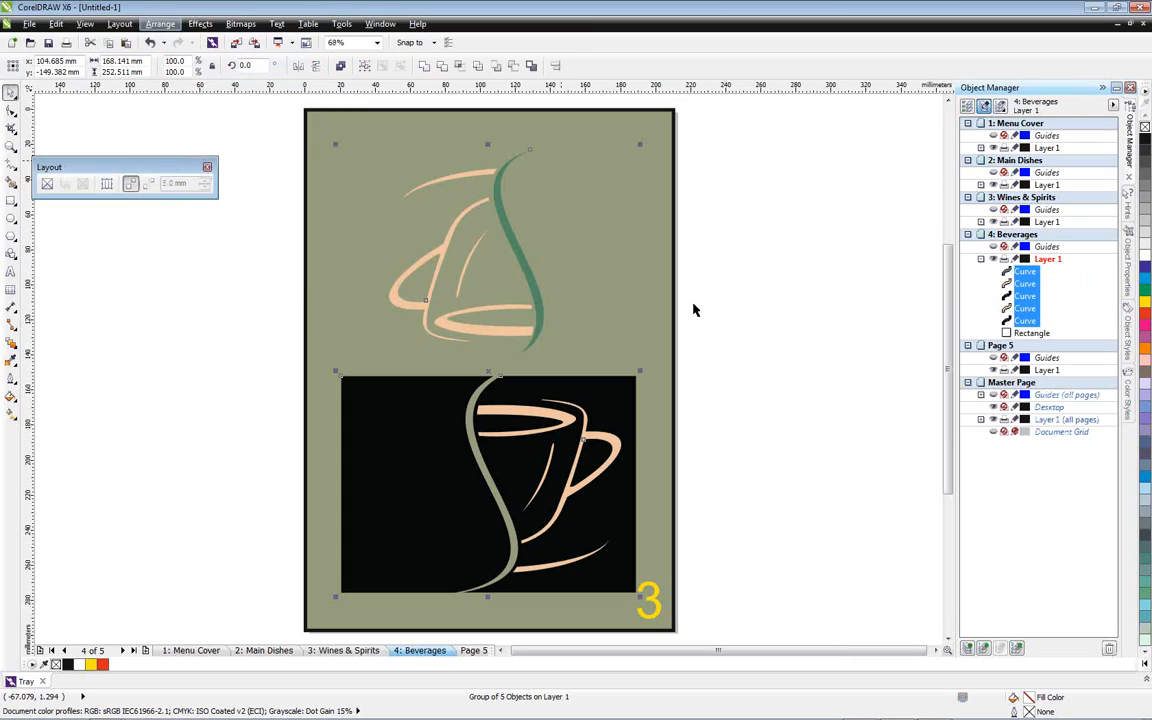
{"action": "left_click", "coordinate": [805, 314]}
Fill the upper cup with green (C100 M0 Y100 K0) and move it into the empty area right of the page
{"action": "left_click", "coordinate": [455, 180]}
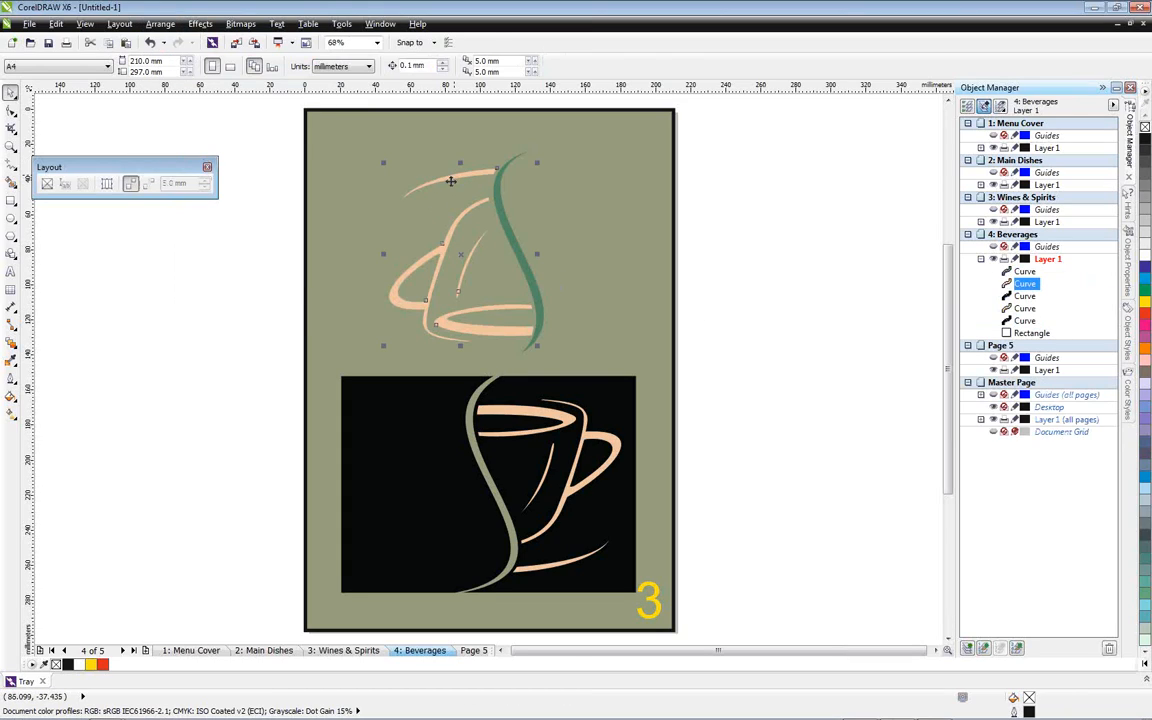
{"action": "left_click", "coordinate": [1145, 291]}
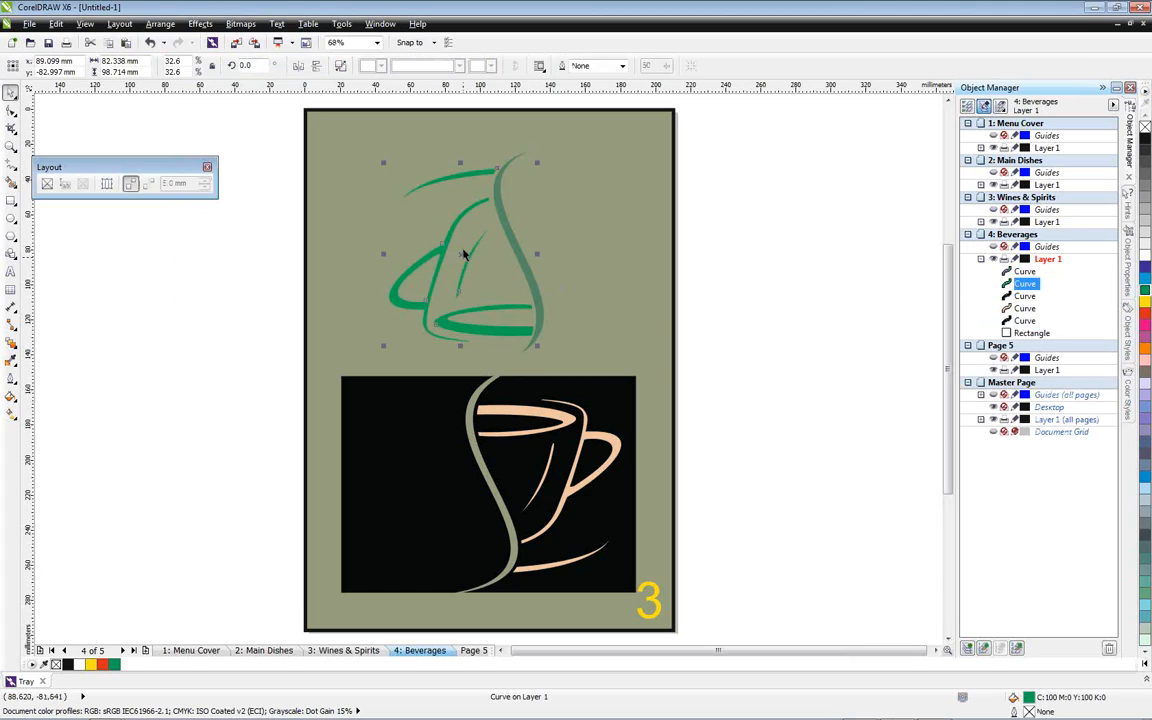
{"action": "left_click_drag", "start_coordinate": [462, 248], "coordinate": [787, 219]}
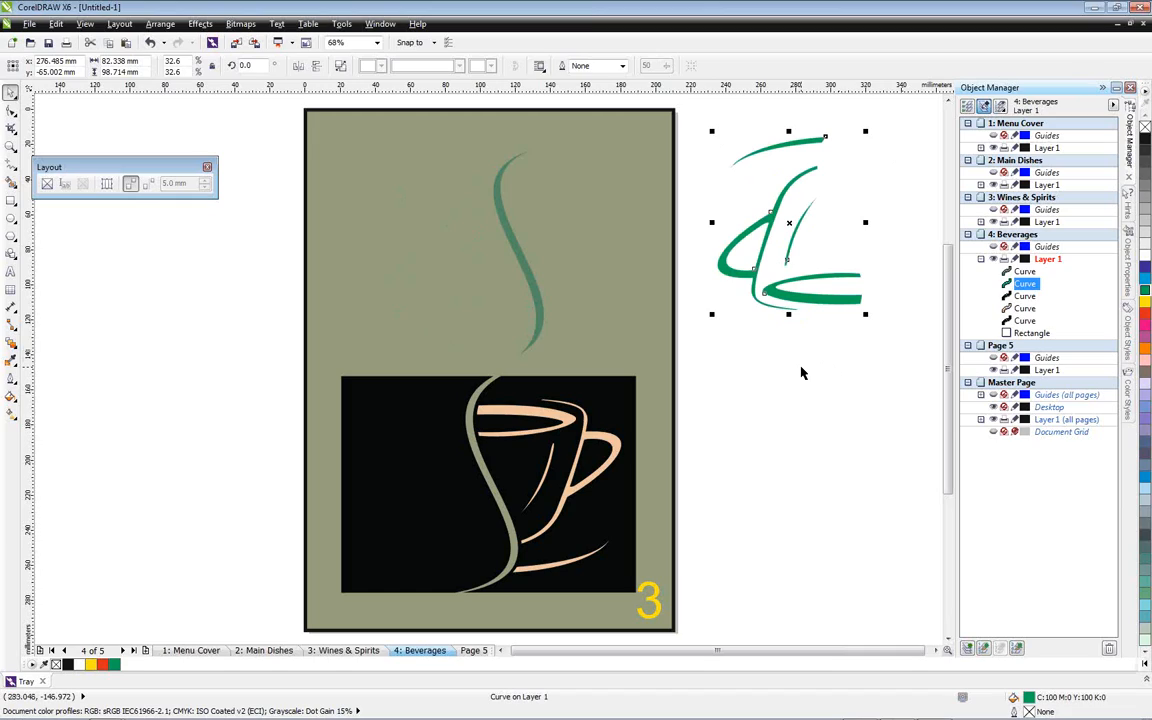
Duplicate the green cup in place, mirror the copy vertically, and move it straight down below the original
{"action": "key", "text": "KP_Add"}
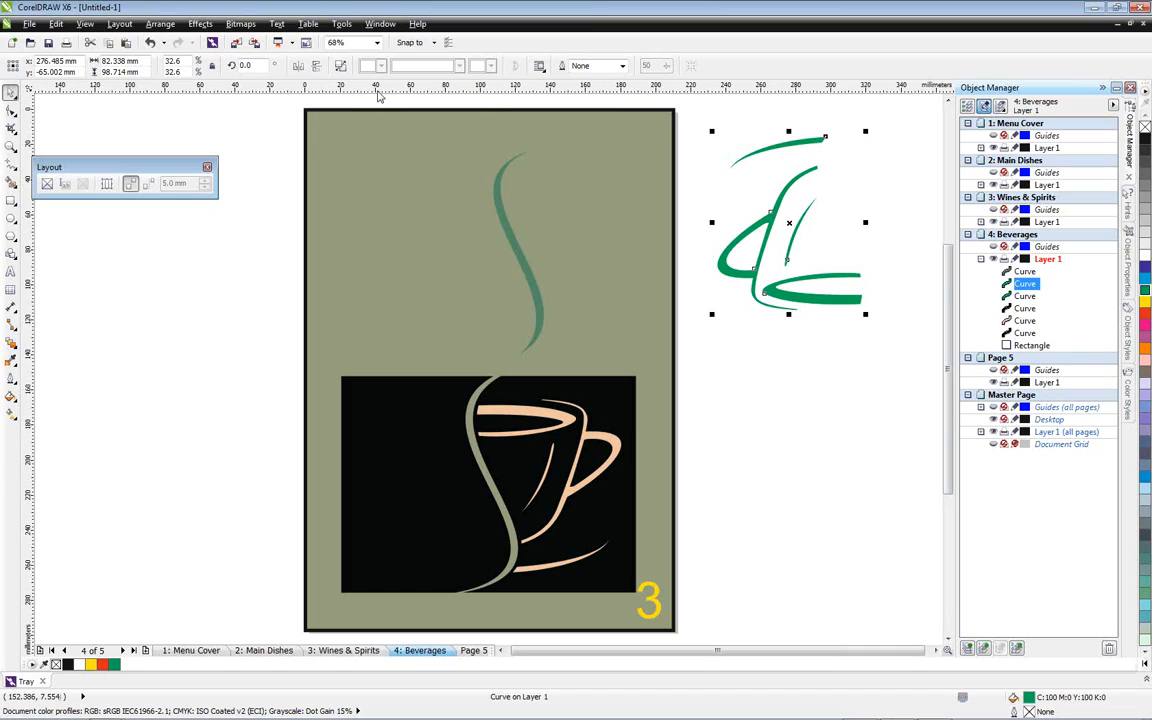
{"action": "left_click", "coordinate": [316, 67]}
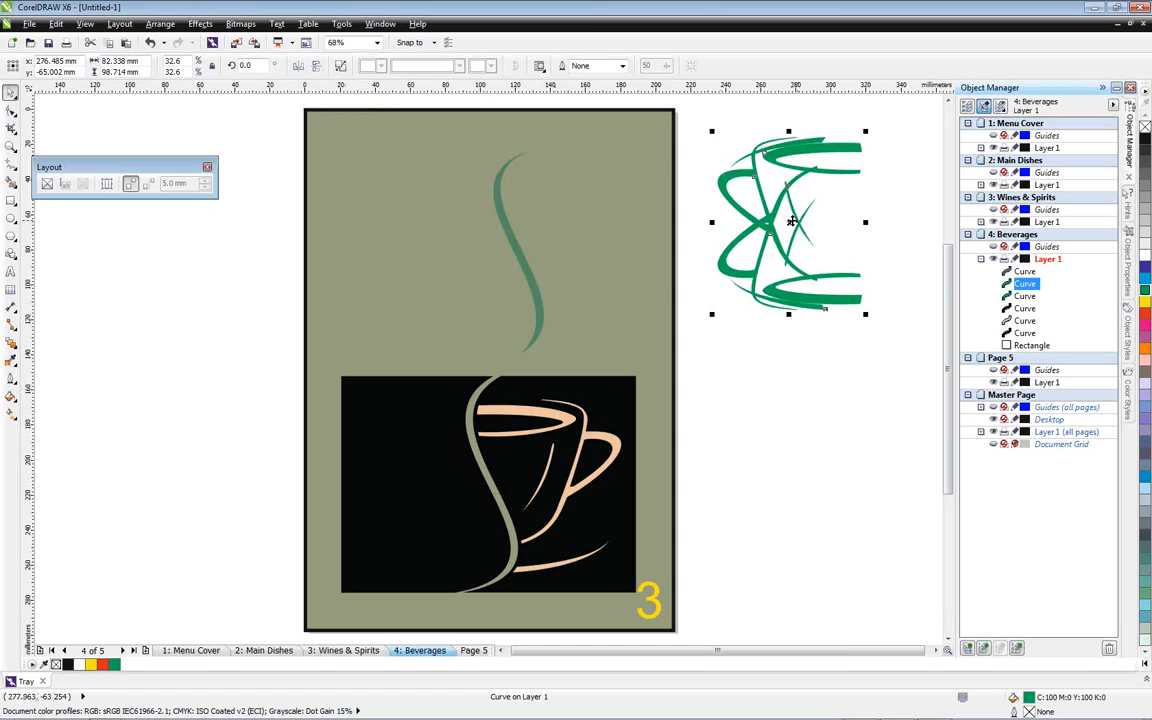
{"action": "left_click_drag", "start_coordinate": [789, 223], "coordinate": [788, 224]}
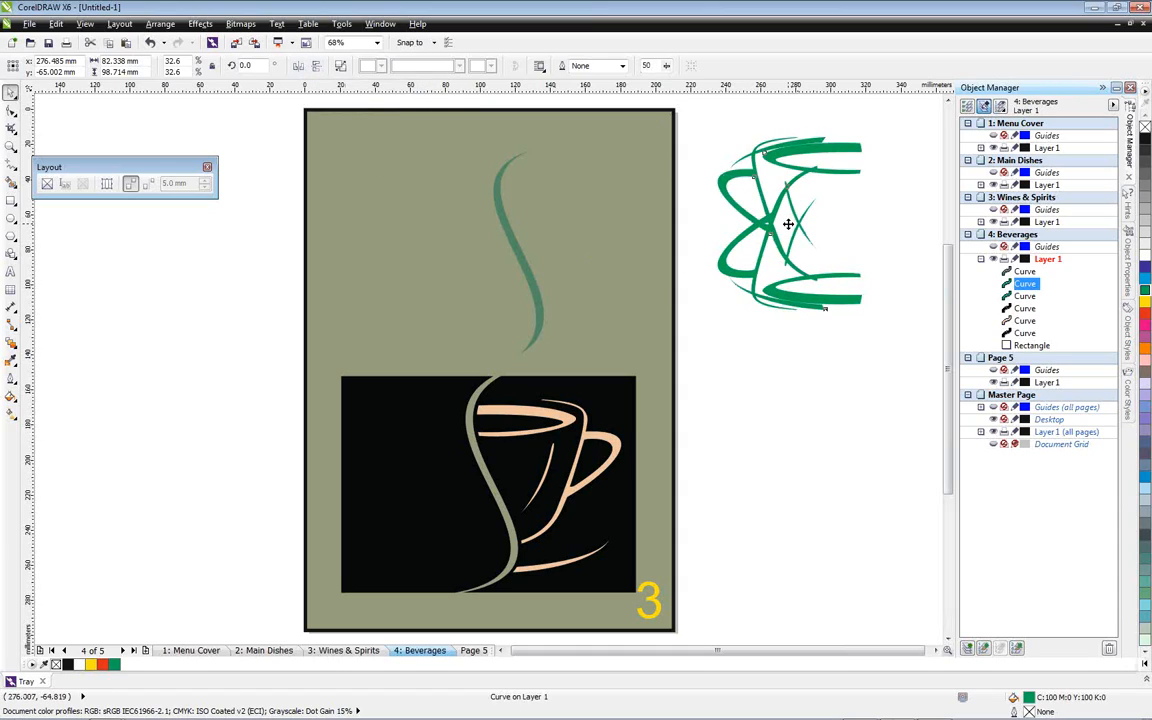
{"action": "left_click_drag", "start_coordinate": [788, 224], "coordinate": [800, 421]}
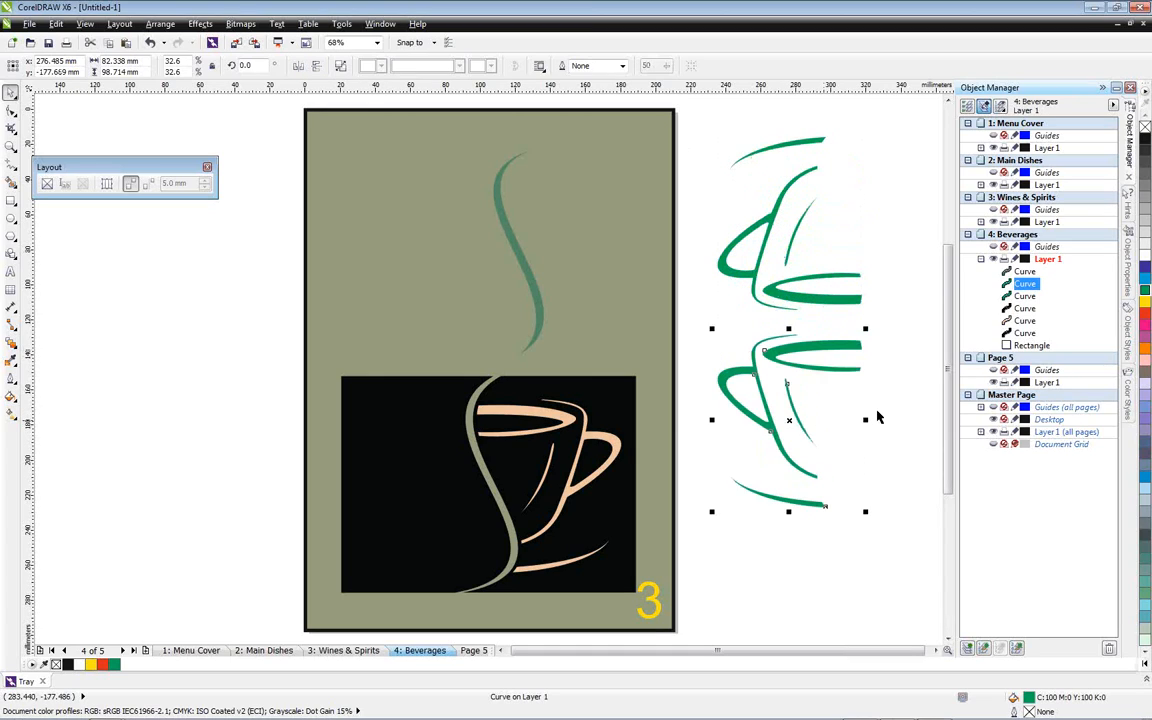
{"action": "left_click", "coordinate": [912, 291]}
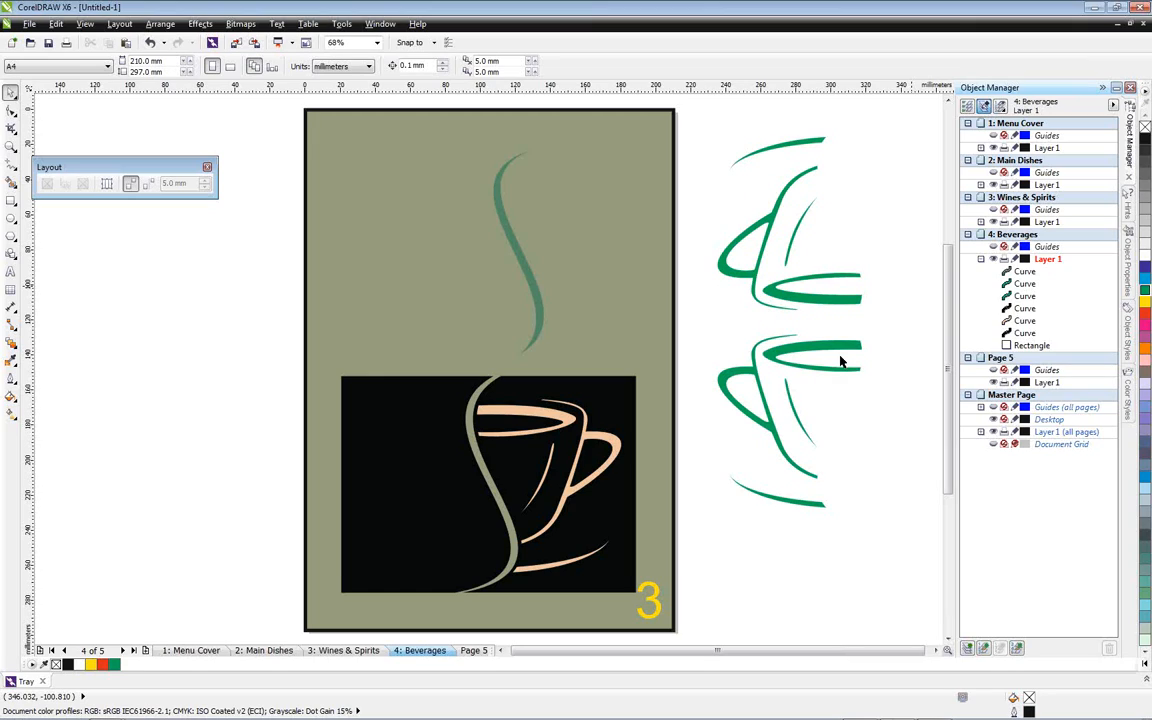
Mirror the lower green cup horizontally, collapse the Object Manager, and move the cup farther right from the page
{"action": "left_click", "coordinate": [800, 358]}
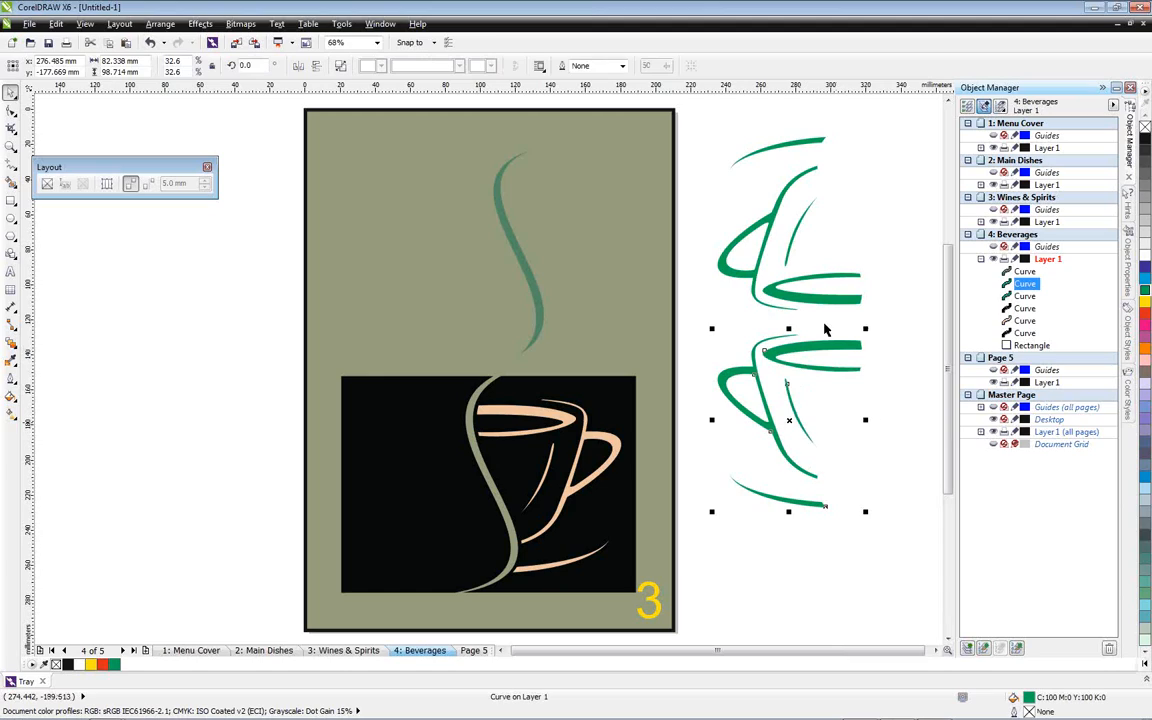
{"action": "left_click", "coordinate": [265, 62]}
{"action": "left_click_drag", "start_coordinate": [801, 650], "coordinate": [695, 652]}
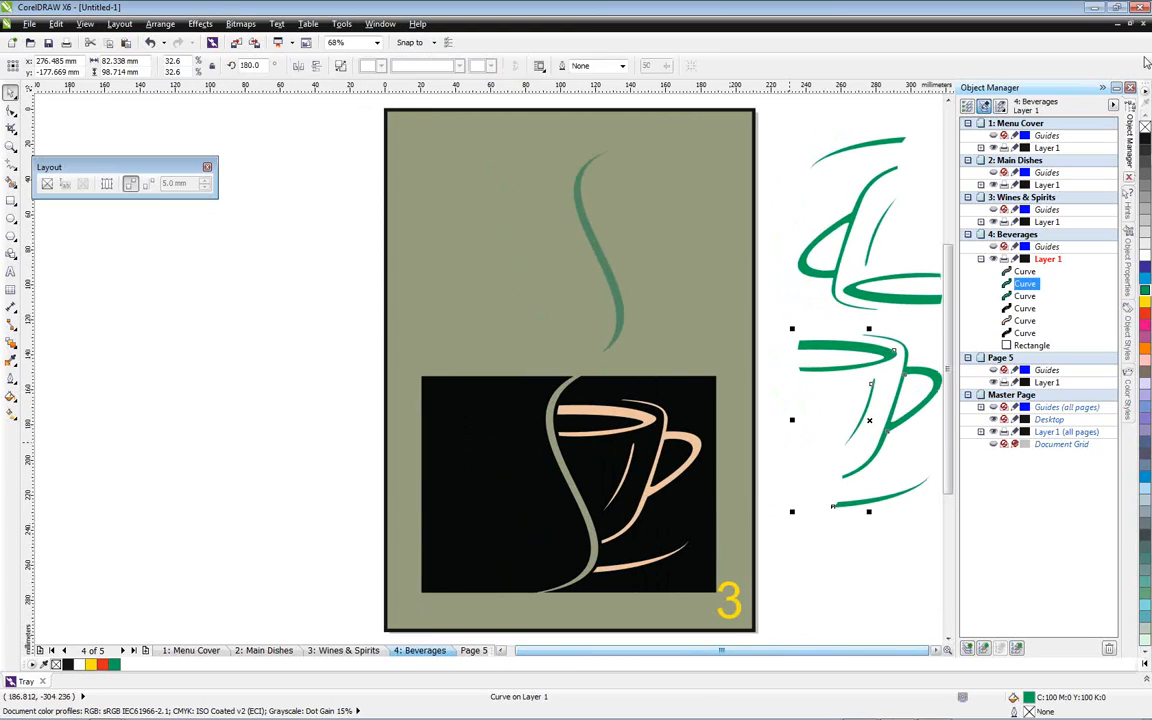
{"action": "left_click", "coordinate": [1102, 89]}
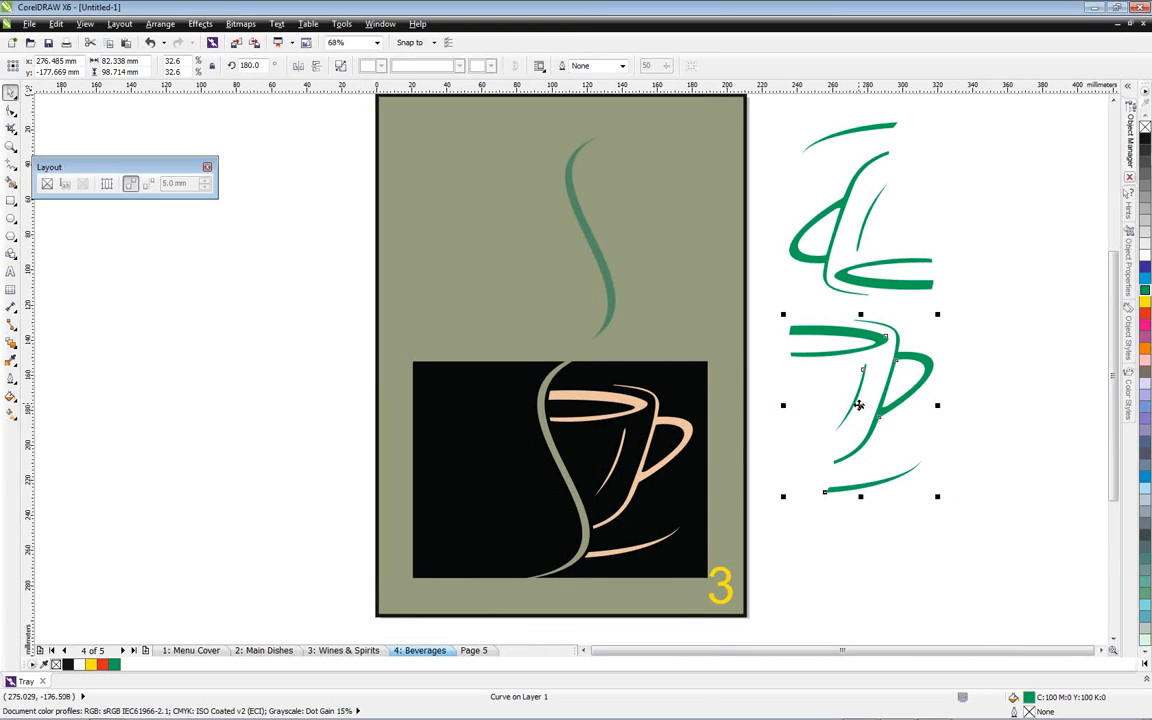
{"action": "left_click_drag", "start_coordinate": [849, 404], "coordinate": [1020, 408]}
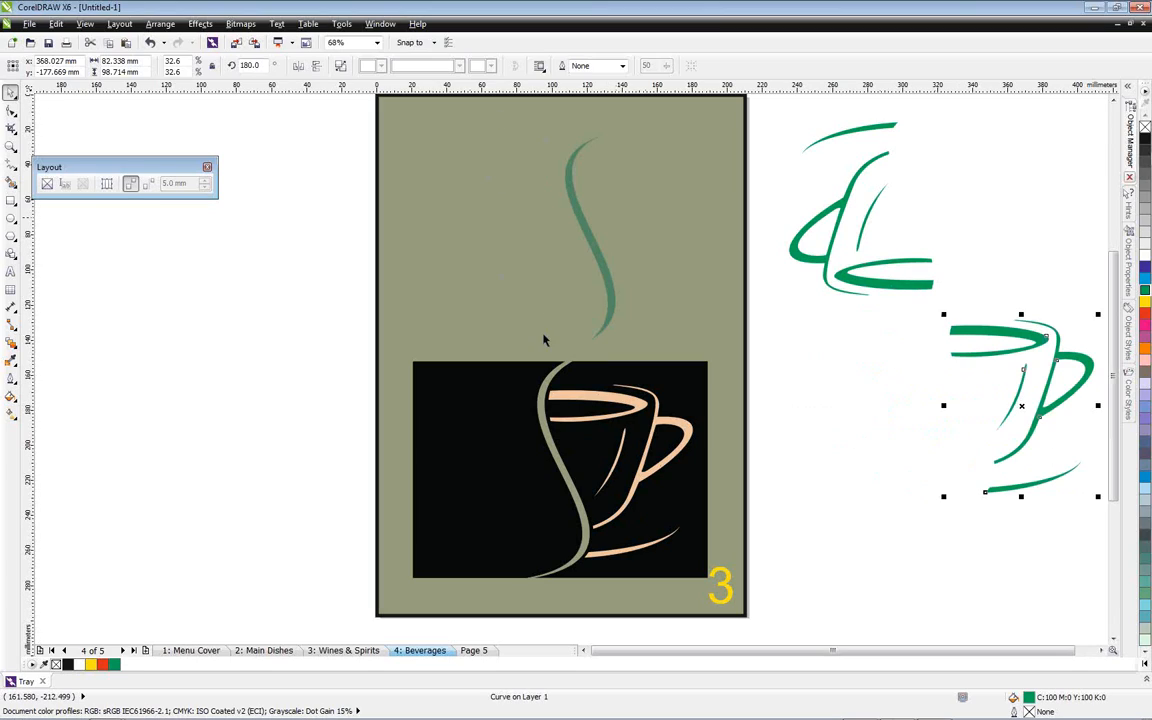
Fill the mirrored cup with pink (C0 M40 Y20 K0), place it over the peach cup, and return the green cup to the page's upper half
{"action": "left_click", "coordinate": [1144, 359]}
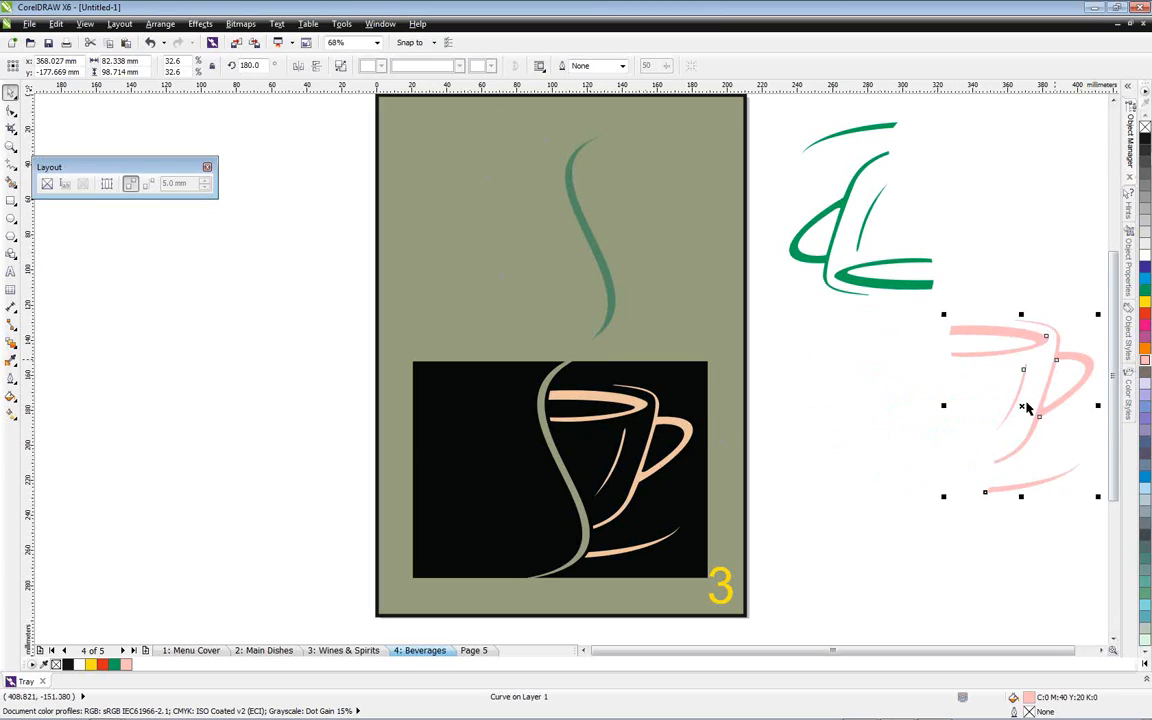
{"action": "left_click_drag", "start_coordinate": [1006, 413], "coordinate": [616, 465]}
{"action": "left_click_drag", "start_coordinate": [843, 213], "coordinate": [511, 240]}
{"action": "left_click", "coordinate": [950, 334]}
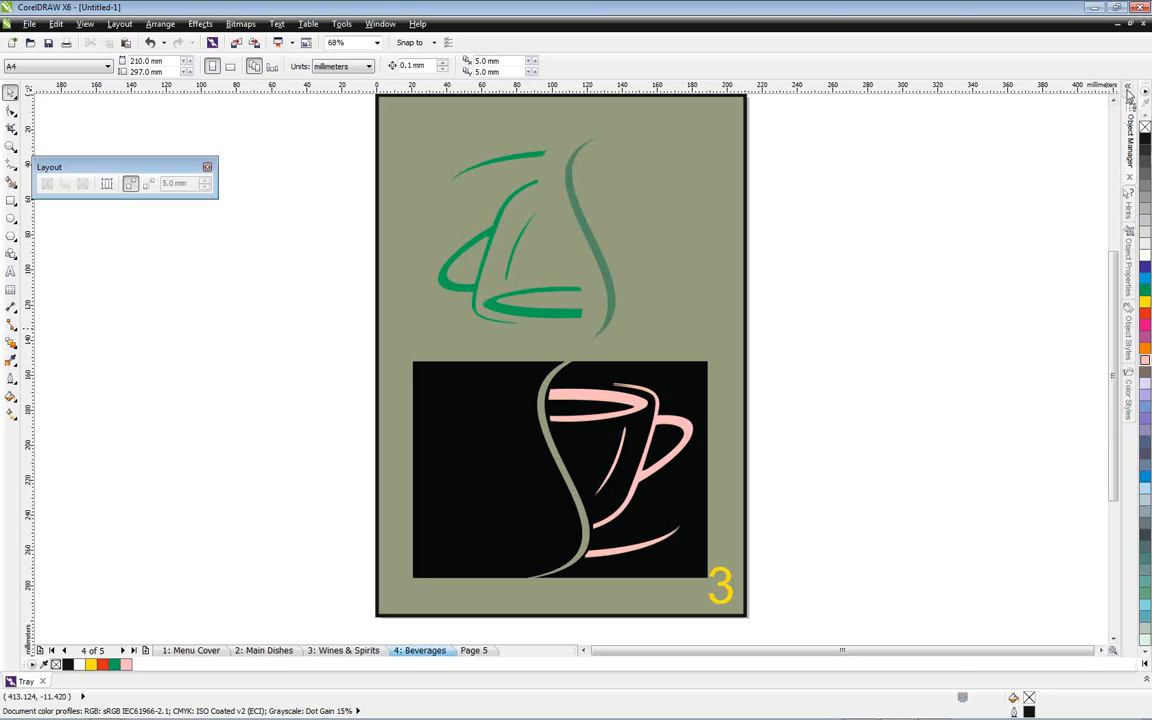
Show the Object Manager again and duplicate the Beverages page after itself, copying the layers and their contents
{"action": "left_click", "coordinate": [1131, 125]}
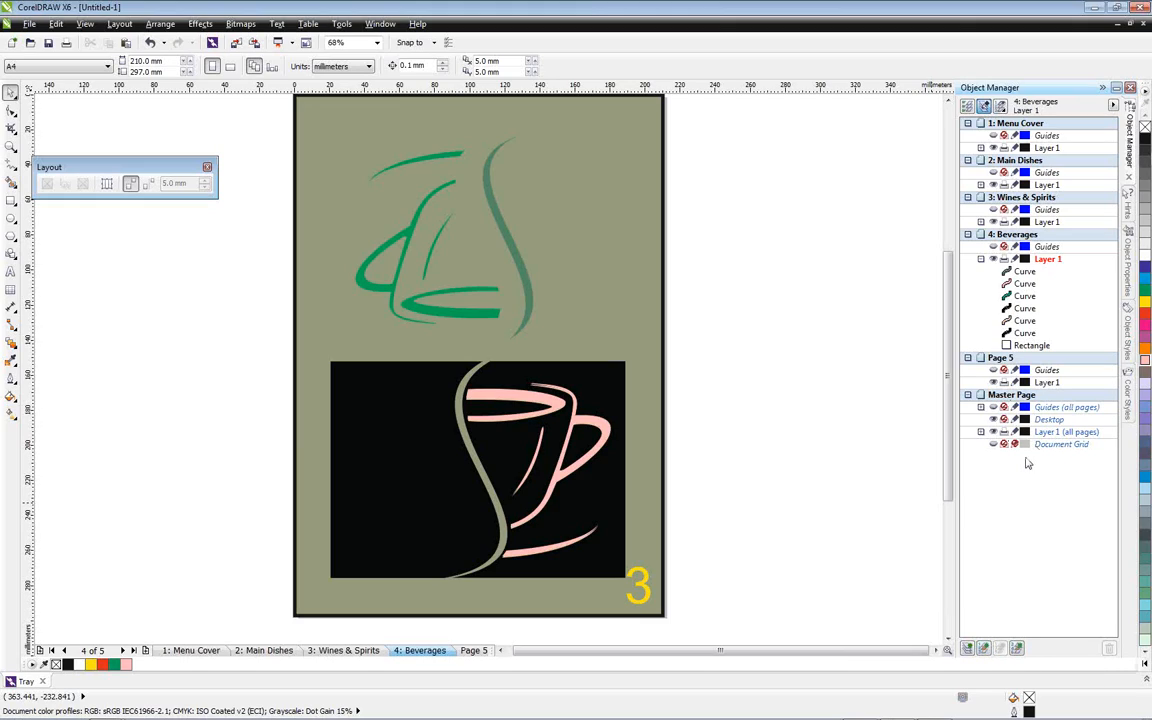
{"action": "left_click", "coordinate": [981, 408]}
{"action": "left_click", "coordinate": [981, 408]}
{"action": "right_click", "coordinate": [418, 654]}
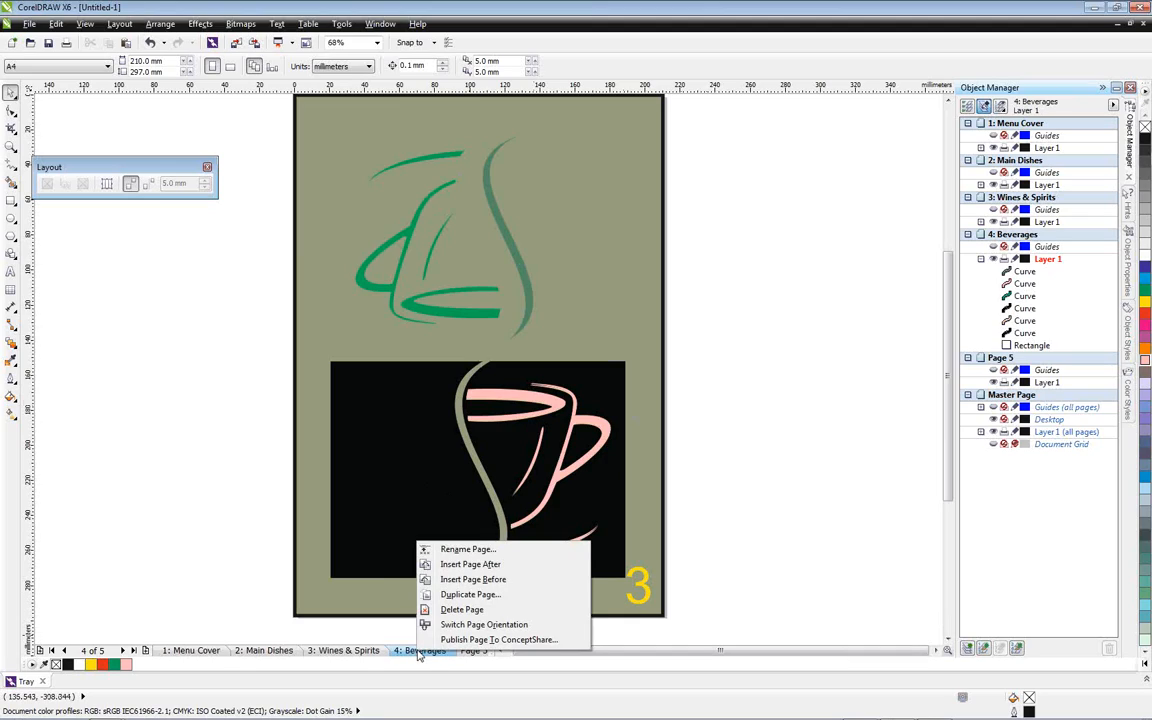
{"action": "left_click", "coordinate": [481, 596]}
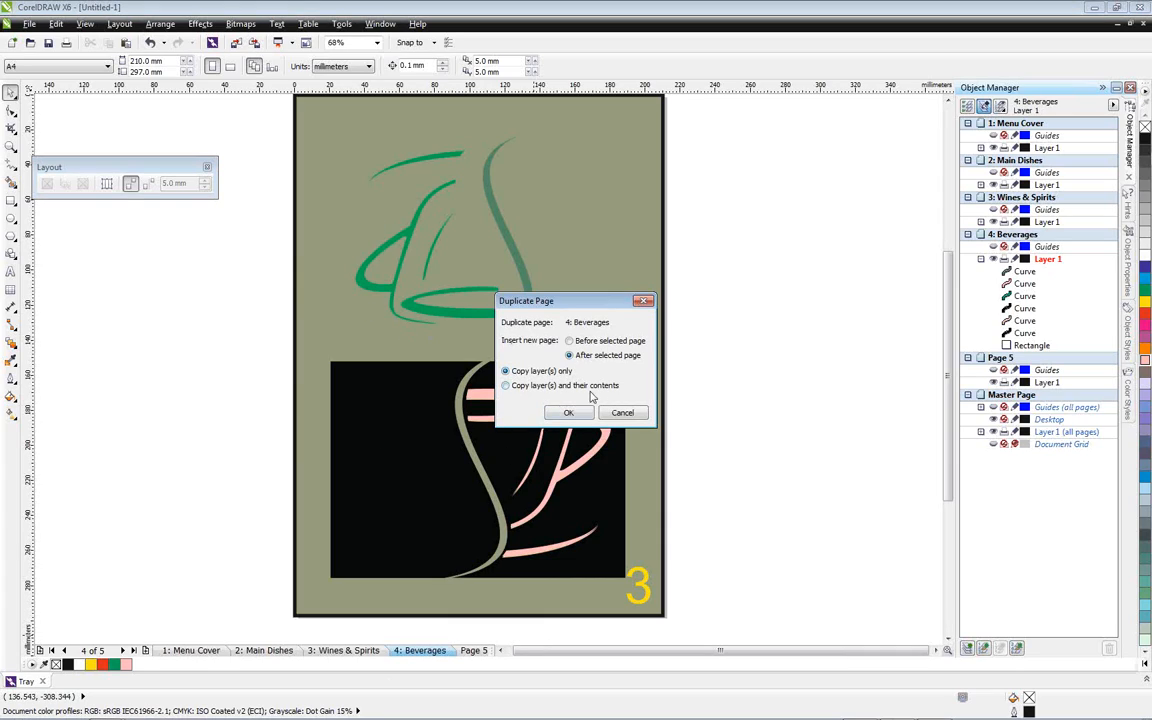
{"action": "left_click", "coordinate": [506, 386]}
{"action": "left_click", "coordinate": [568, 412]}
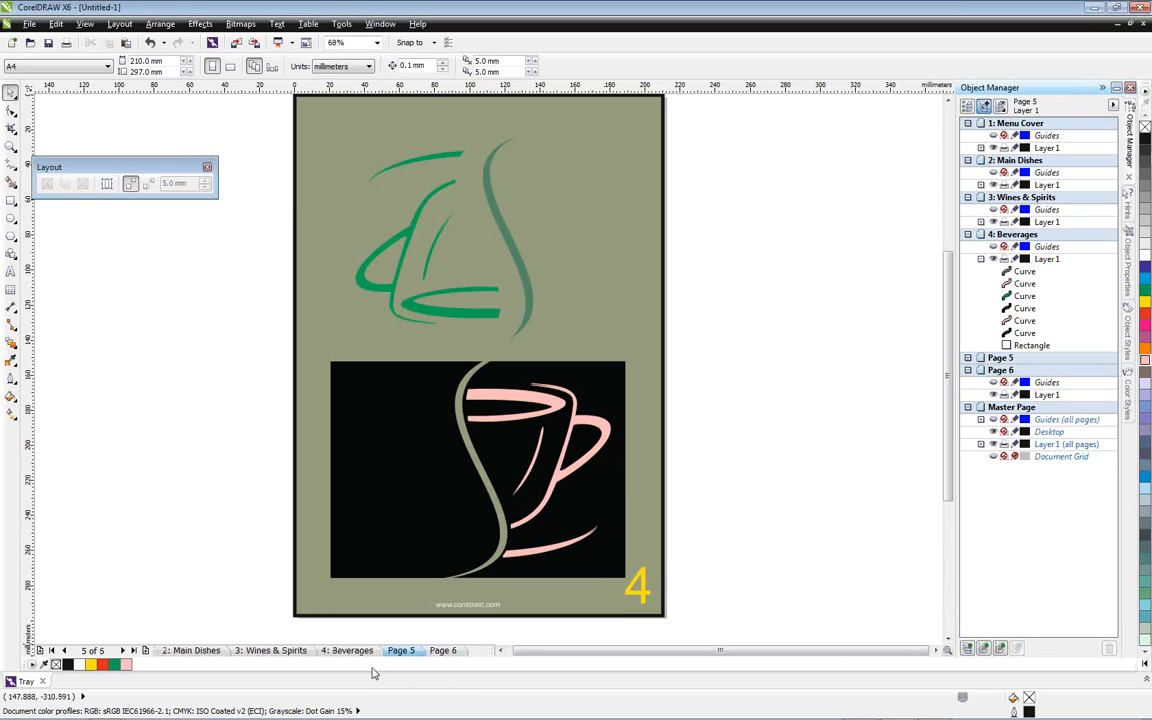
Compare the Beverages page with its duplicate on Page 5, ending back on the Beverages page
{"action": "left_click", "coordinate": [358, 653]}
{"action": "left_click", "coordinate": [408, 651]}
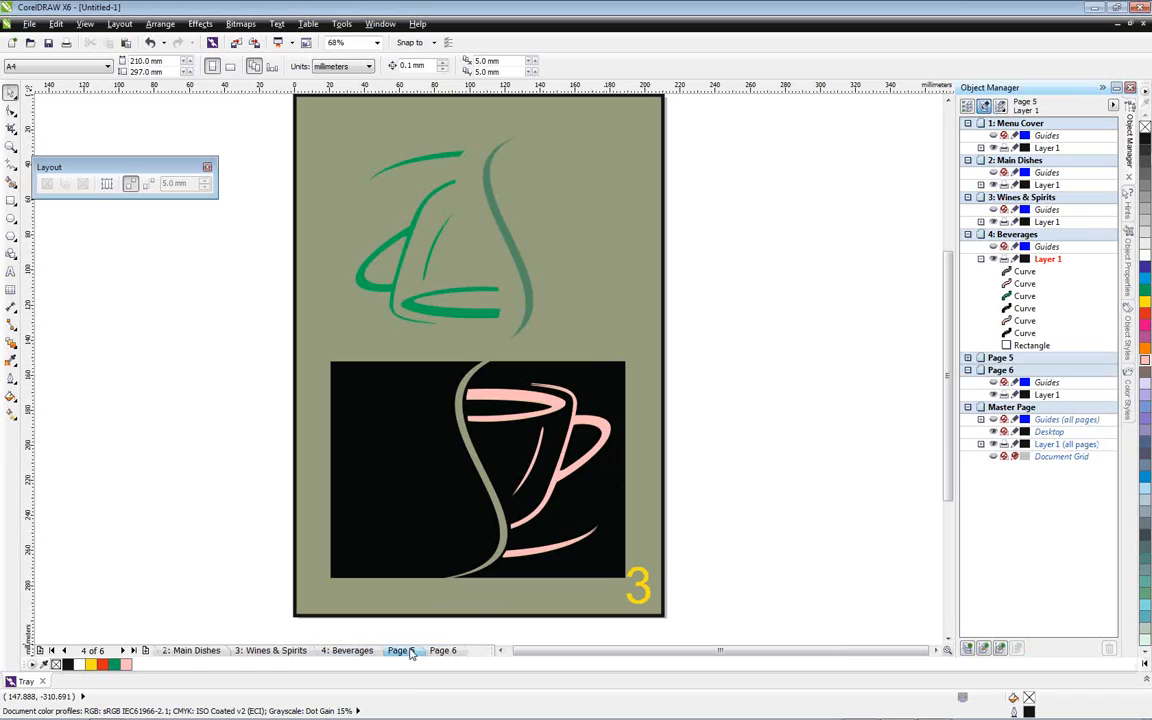
{"action": "left_click", "coordinate": [362, 651]}
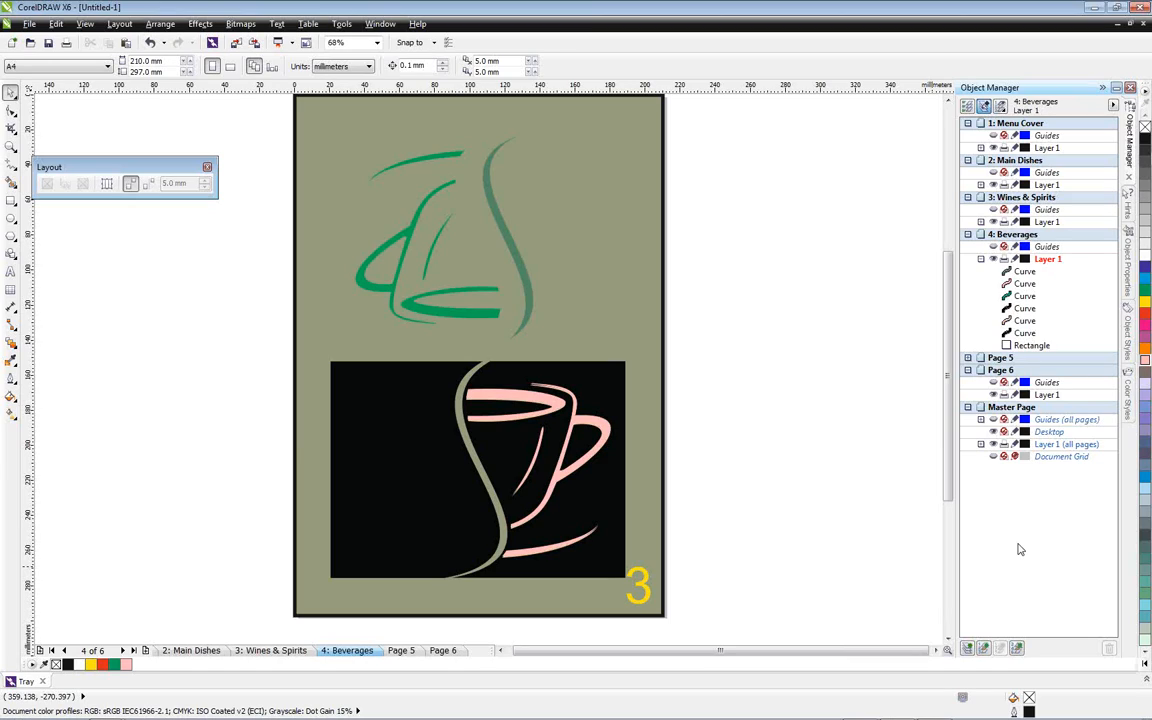
Create a new A4 document with the number of pages set to 1
{"action": "left_click", "coordinate": [14, 45]}
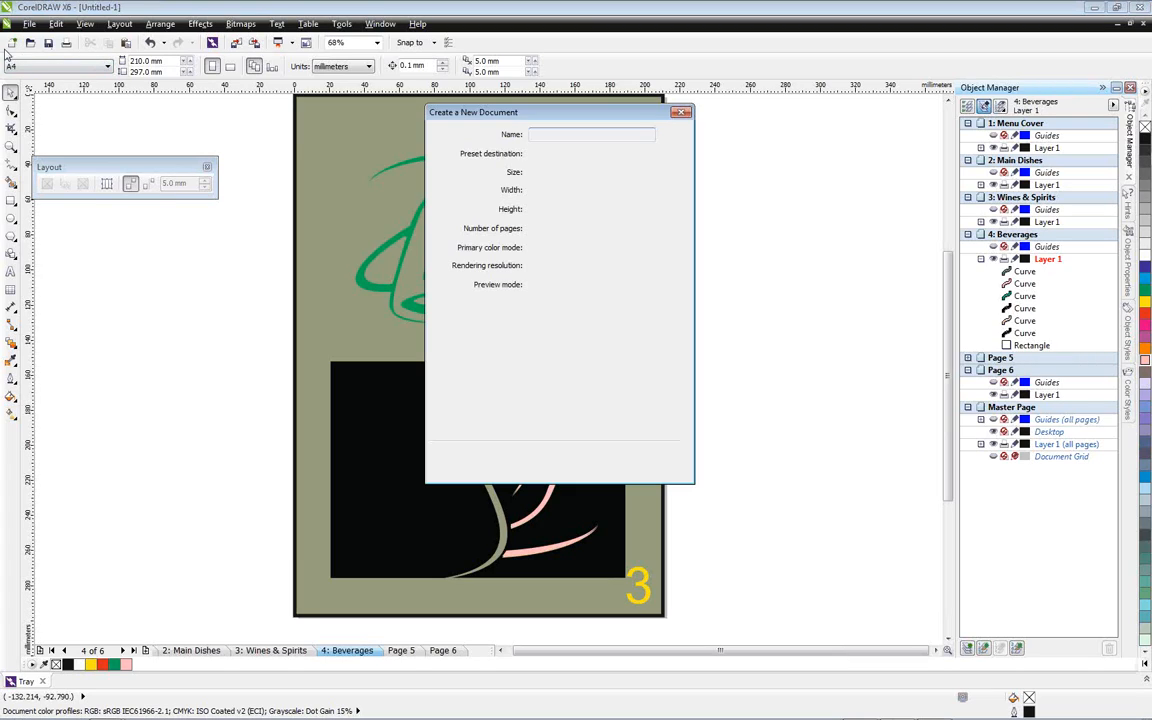
{"action": "key", "text": "Tab"}
{"action": "key", "text": "Tab"}
{"action": "key", "text": "Tab"}
{"action": "key", "text": "Tab"}
{"action": "key", "text": "Tab"}
{"action": "key", "text": "Tab"}
{"action": "key", "text": "Tab"}
{"action": "key", "text": "Tab"}
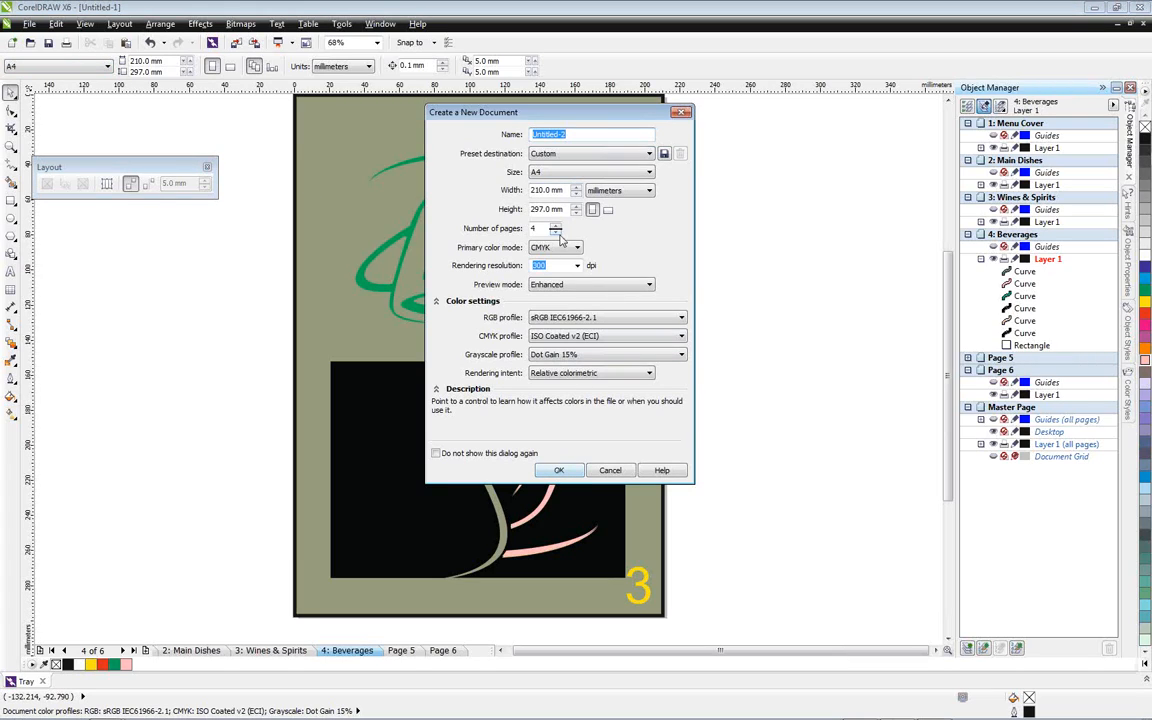
{"action": "type", "text": "1"}
{"action": "key", "text": "Tab"}
{"action": "left_click", "coordinate": [558, 469]}
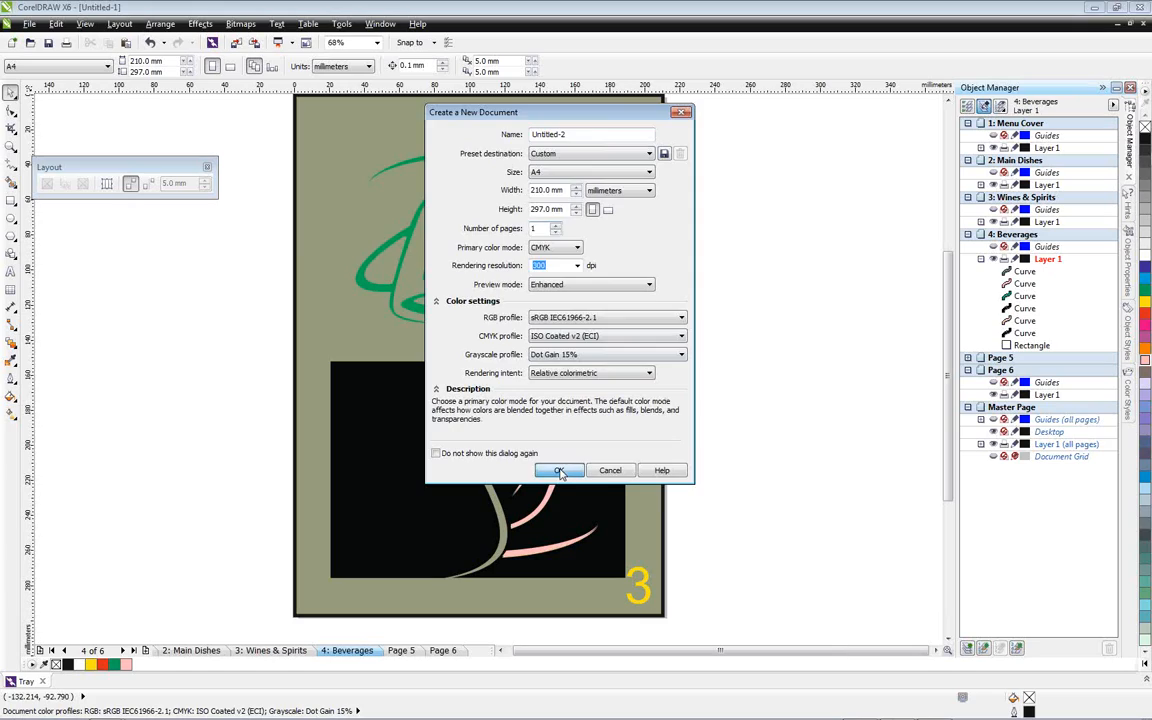
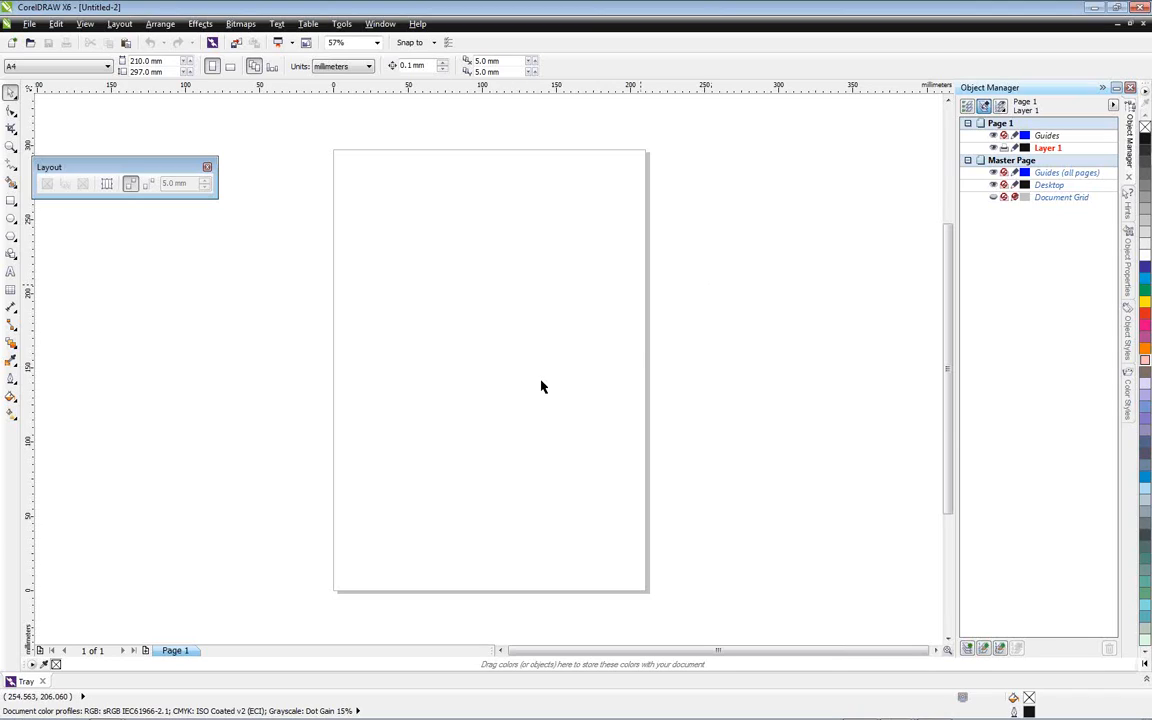
Add two pages and make only Page 2 landscape, with the page size applied to the current page only
{"action": "left_click", "coordinate": [144, 651]}
{"action": "left_click", "coordinate": [144, 651]}
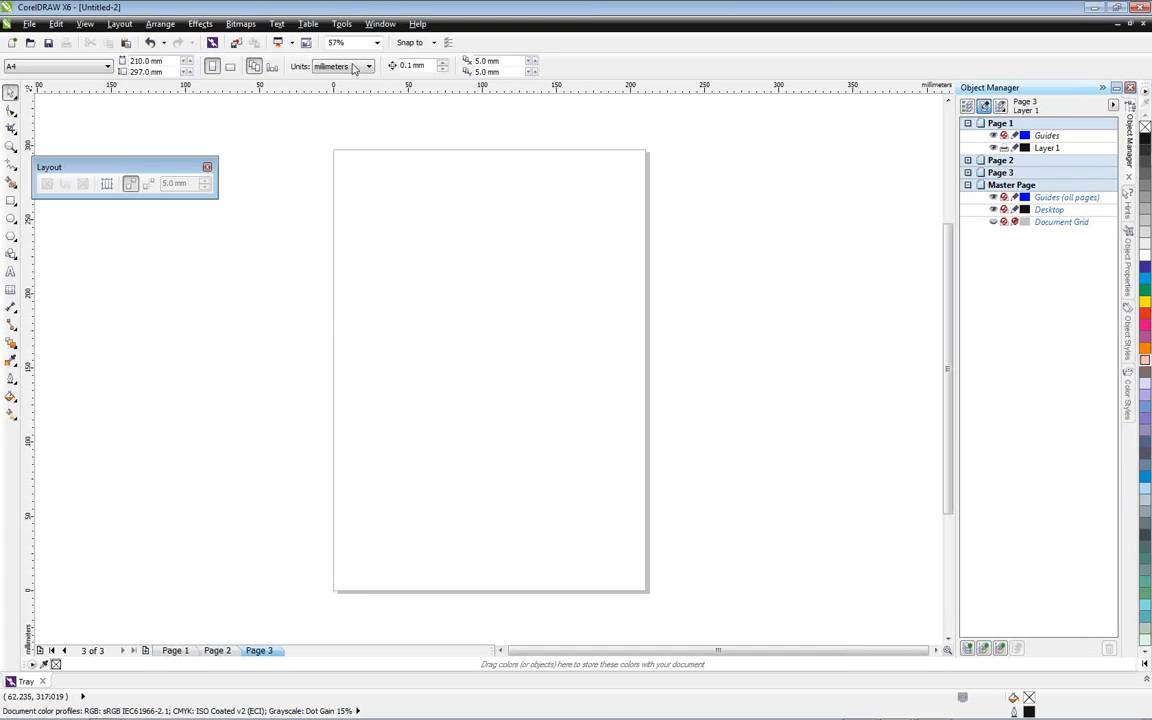
{"action": "left_click", "coordinate": [272, 67]}
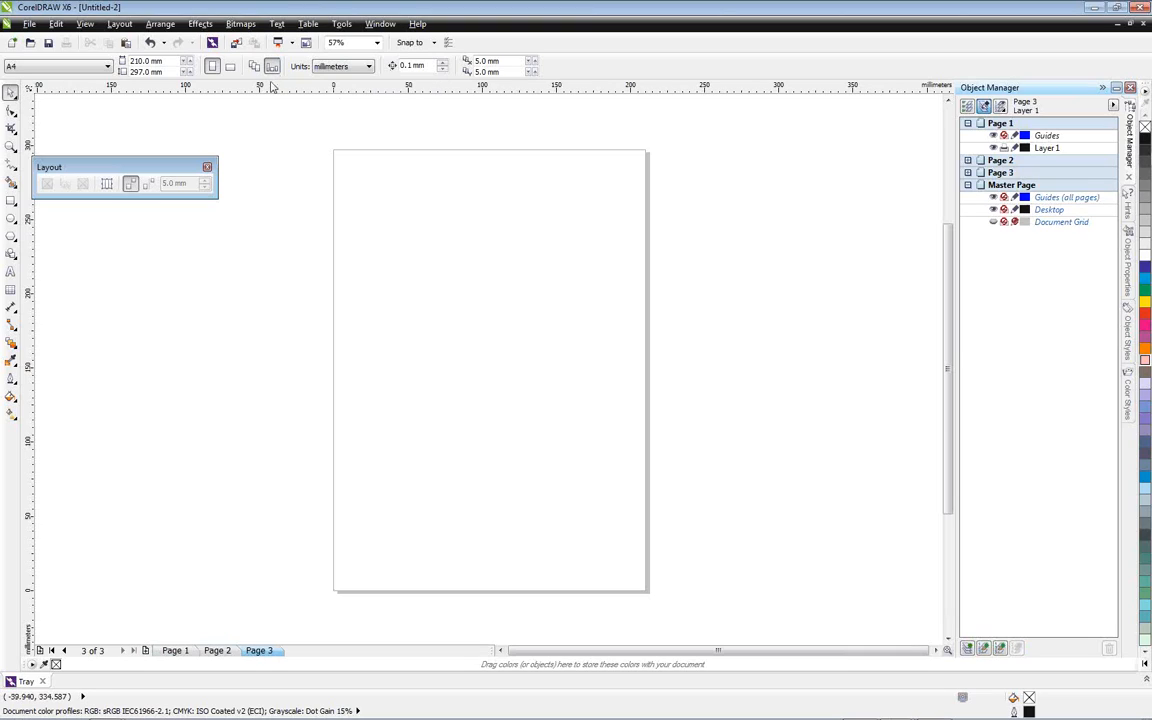
{"action": "left_click", "coordinate": [185, 654]}
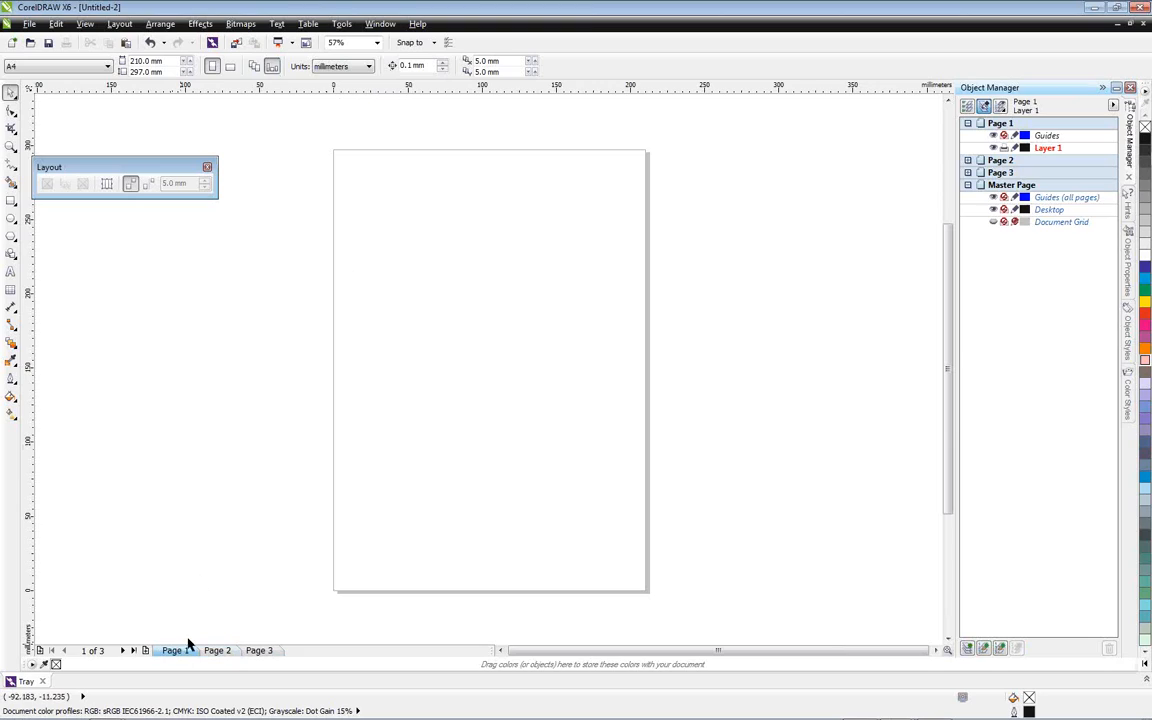
{"action": "left_click", "coordinate": [216, 651]}
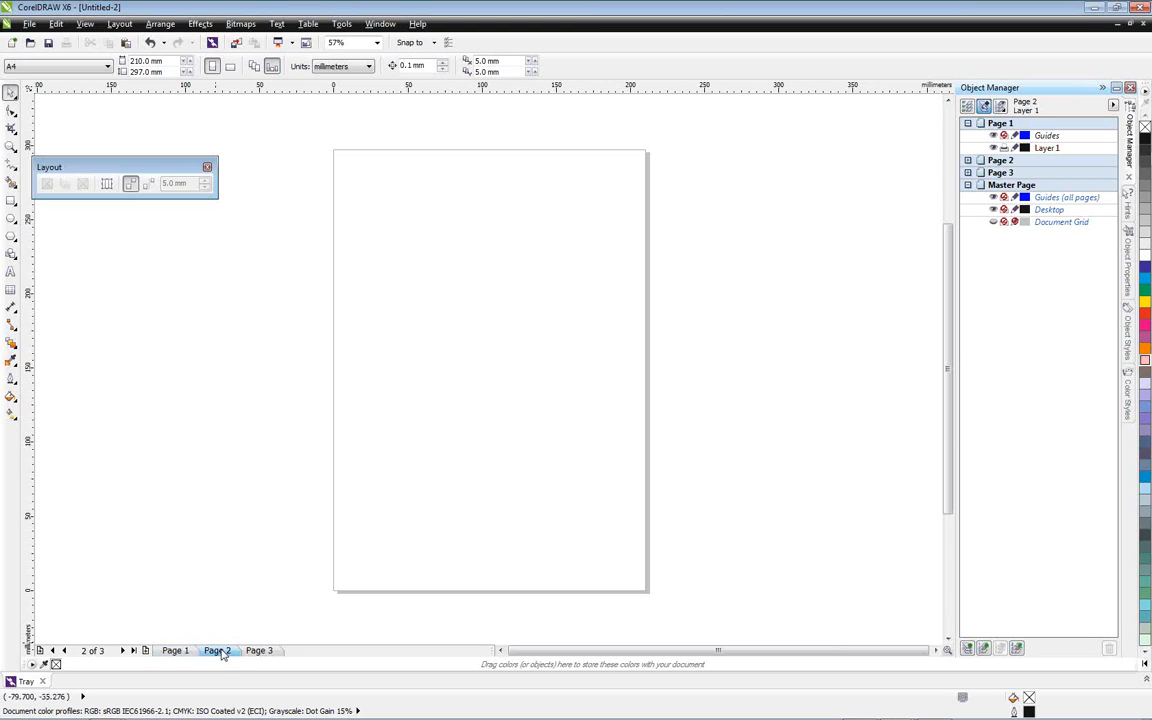
{"action": "left_click", "coordinate": [230, 67]}
Check the orientation of Pages 3 and 1, and expand Pages 2 and 3 in the Object Manager to list their layers
{"action": "left_click", "coordinate": [263, 651]}
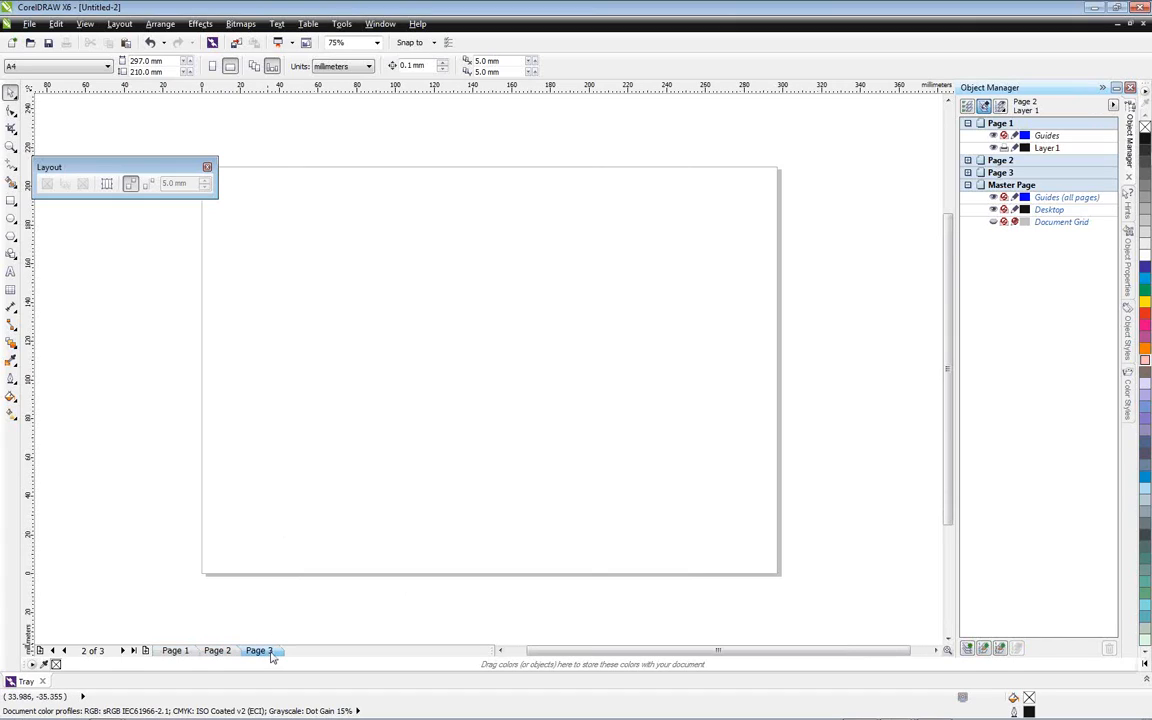
{"action": "scroll", "coordinate": [278, 531], "scroll_direction": "down", "scroll_amount": 1}
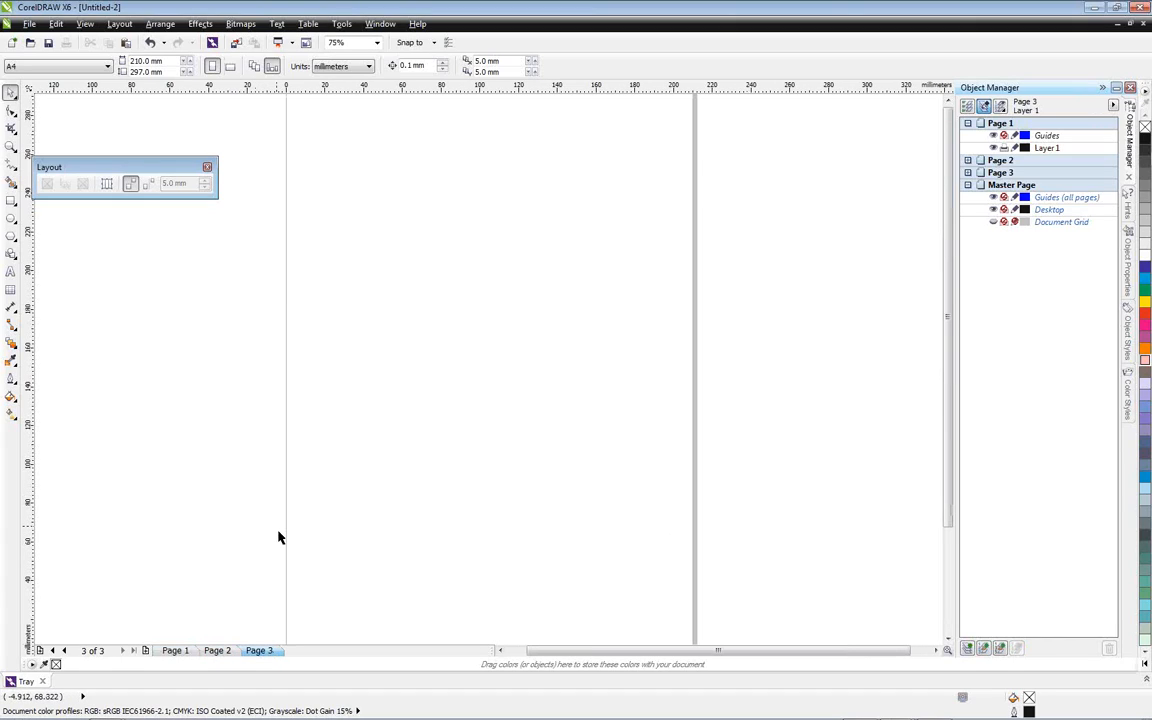
{"action": "left_click", "coordinate": [178, 650]}
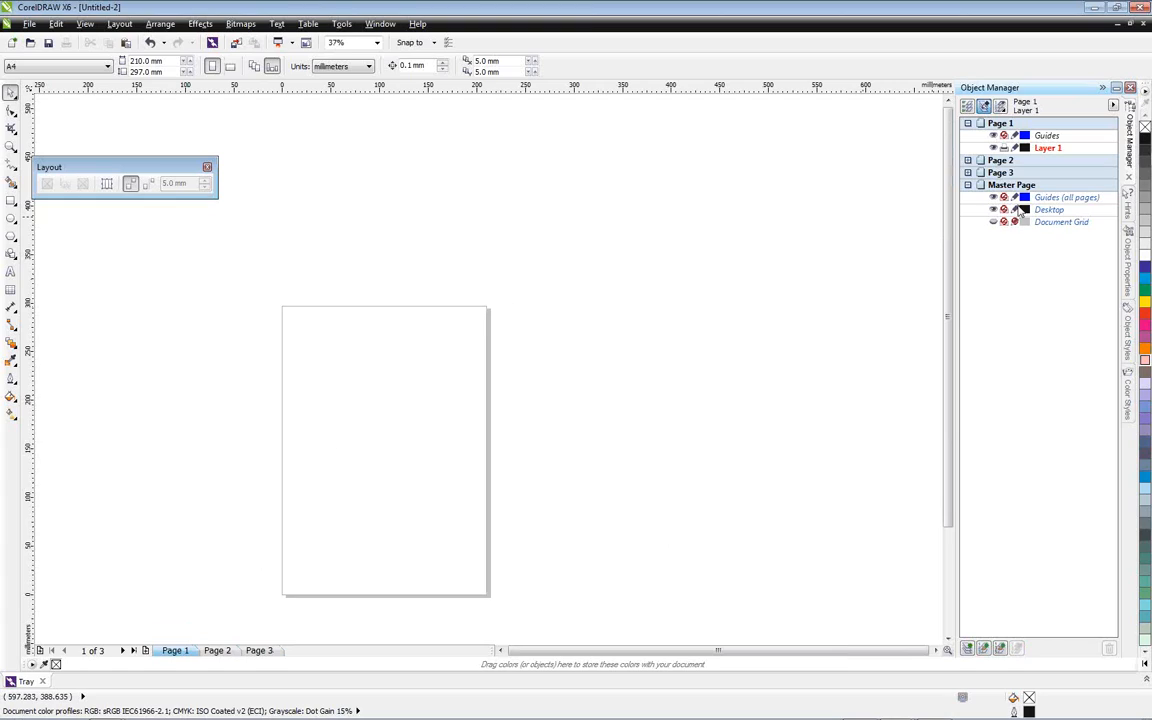
{"action": "left_click", "coordinate": [967, 160]}
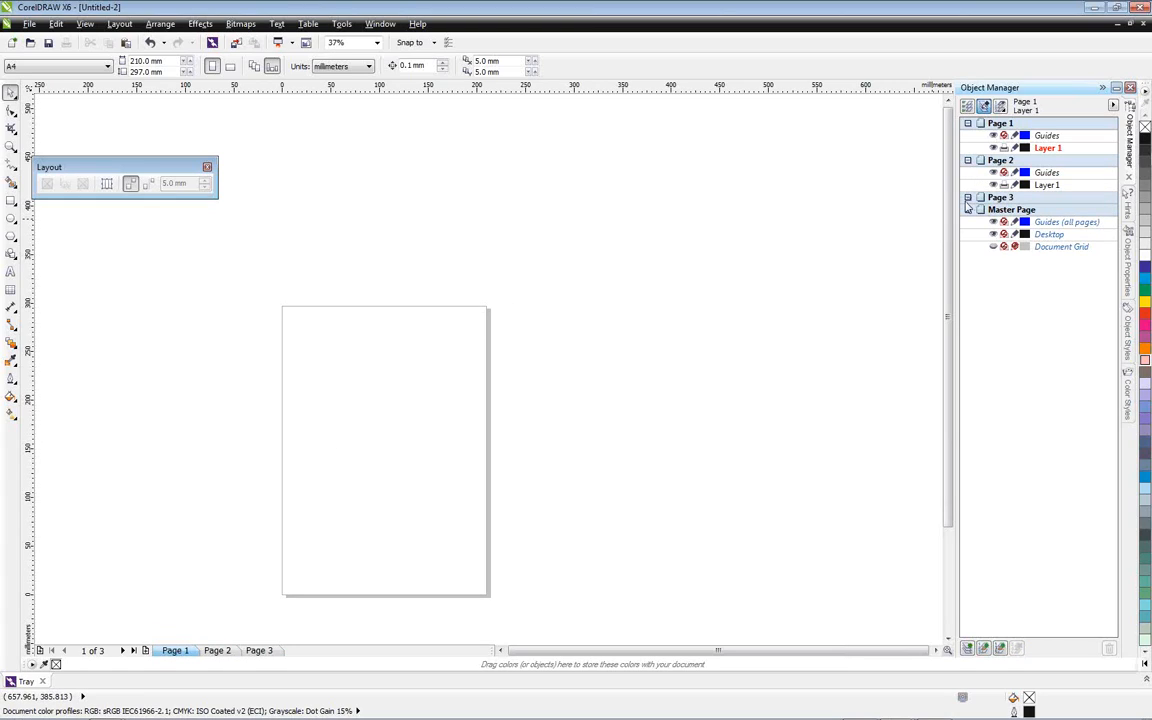
{"action": "left_click", "coordinate": [967, 197]}
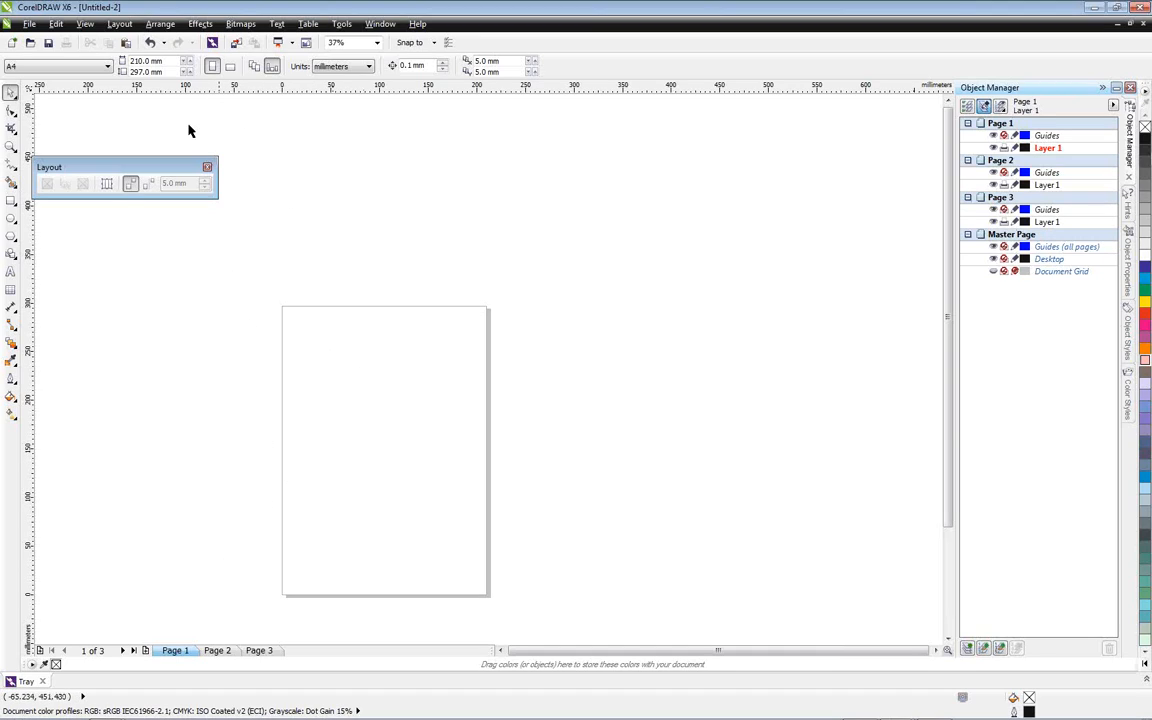
Try inserting a page number on all pages and enlarging it to about 54 mm tall
{"action": "left_click", "coordinate": [119, 23]}
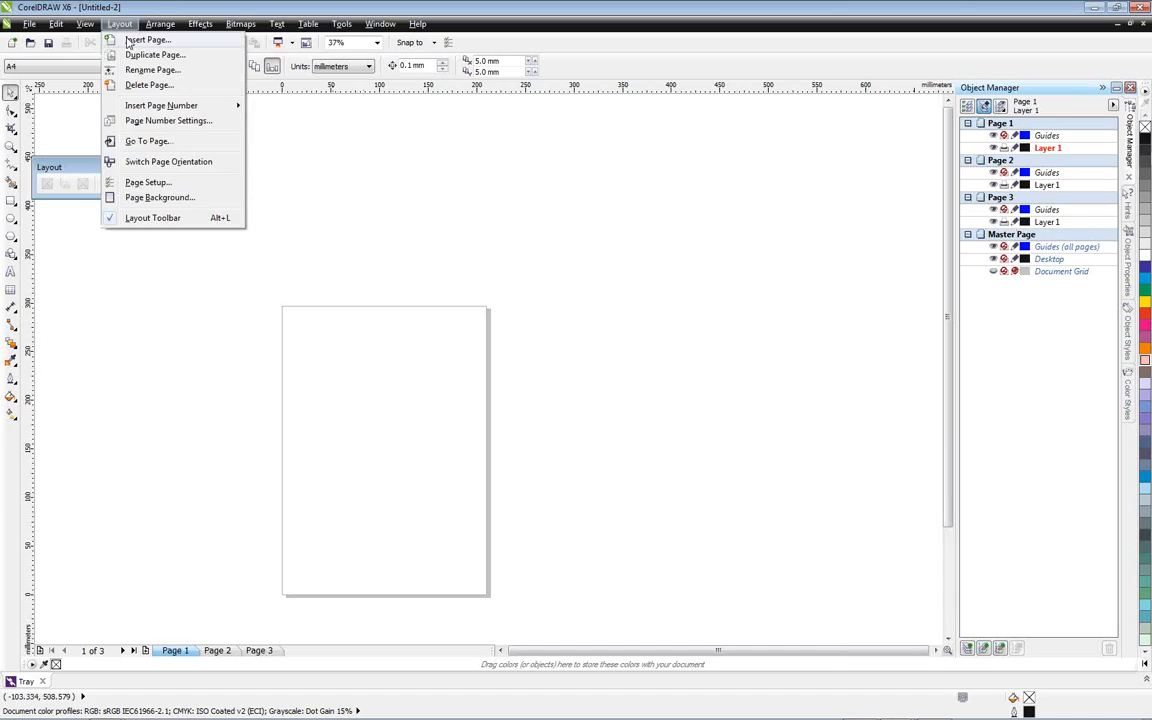
{"action": "mouse_move", "coordinate": [155, 105]}
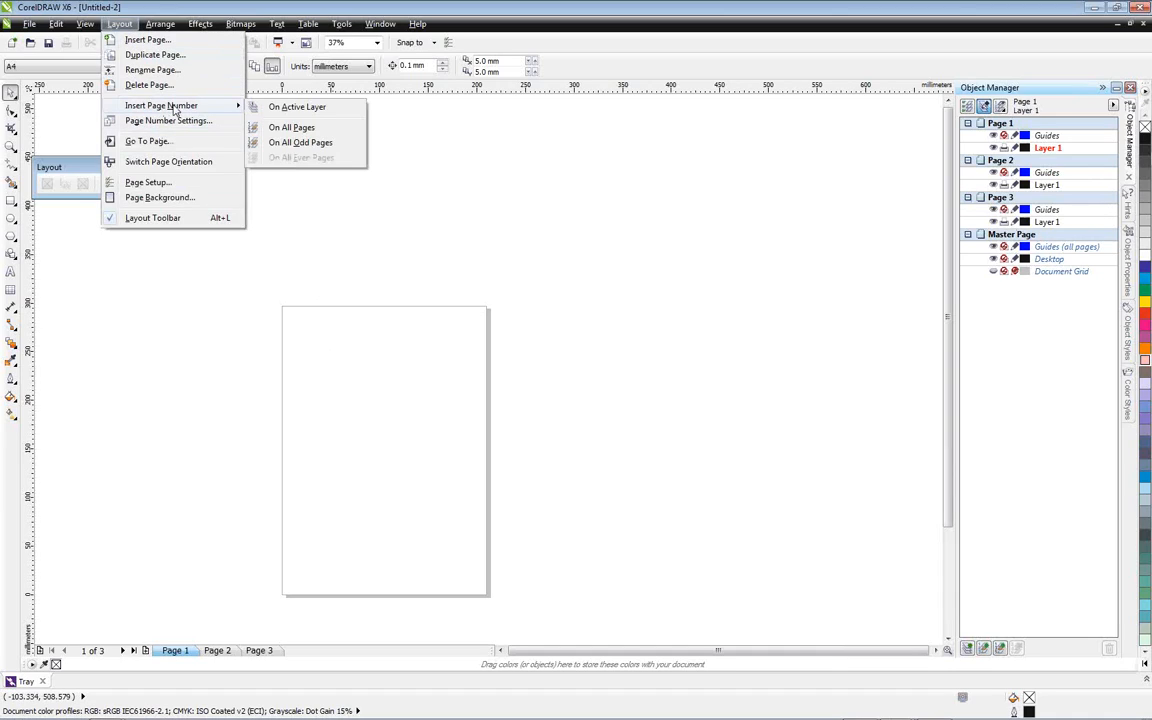
{"action": "left_click", "coordinate": [303, 127]}
{"action": "left_click_drag", "start_coordinate": [393, 571], "coordinate": [455, 520]}
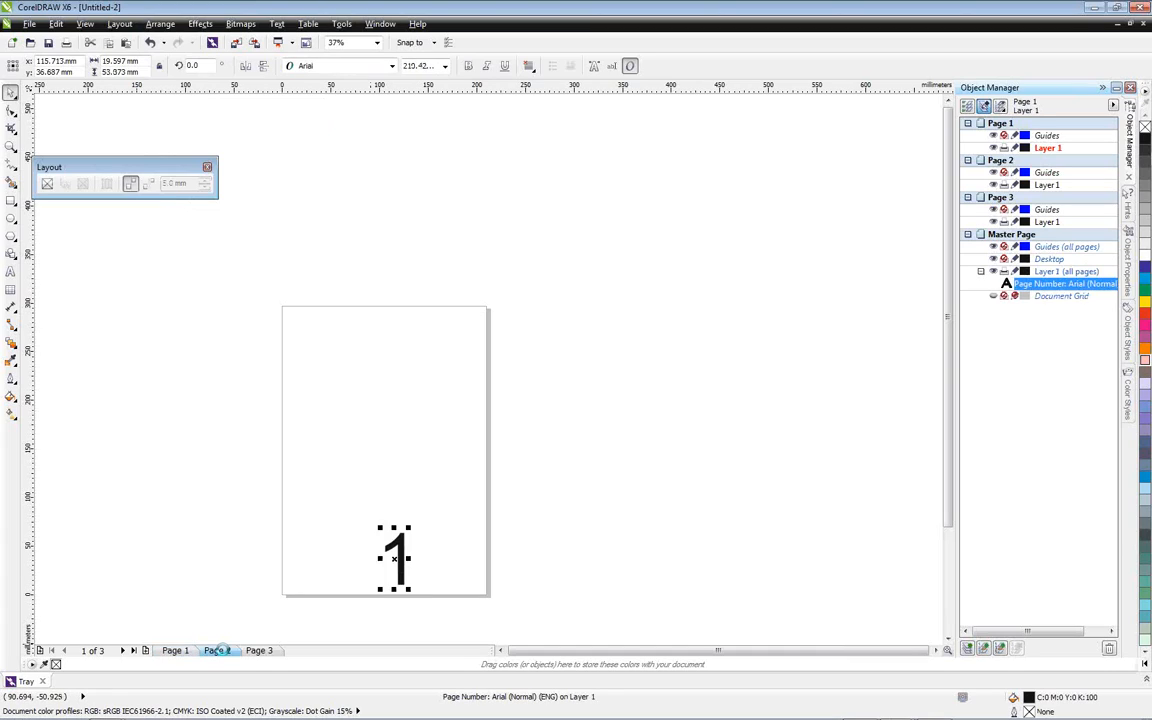
Check the page number on Pages 2 and 3, and undo its enlargement and insertion on all pages
{"action": "left_click", "coordinate": [219, 650]}
{"action": "left_click", "coordinate": [270, 650]}
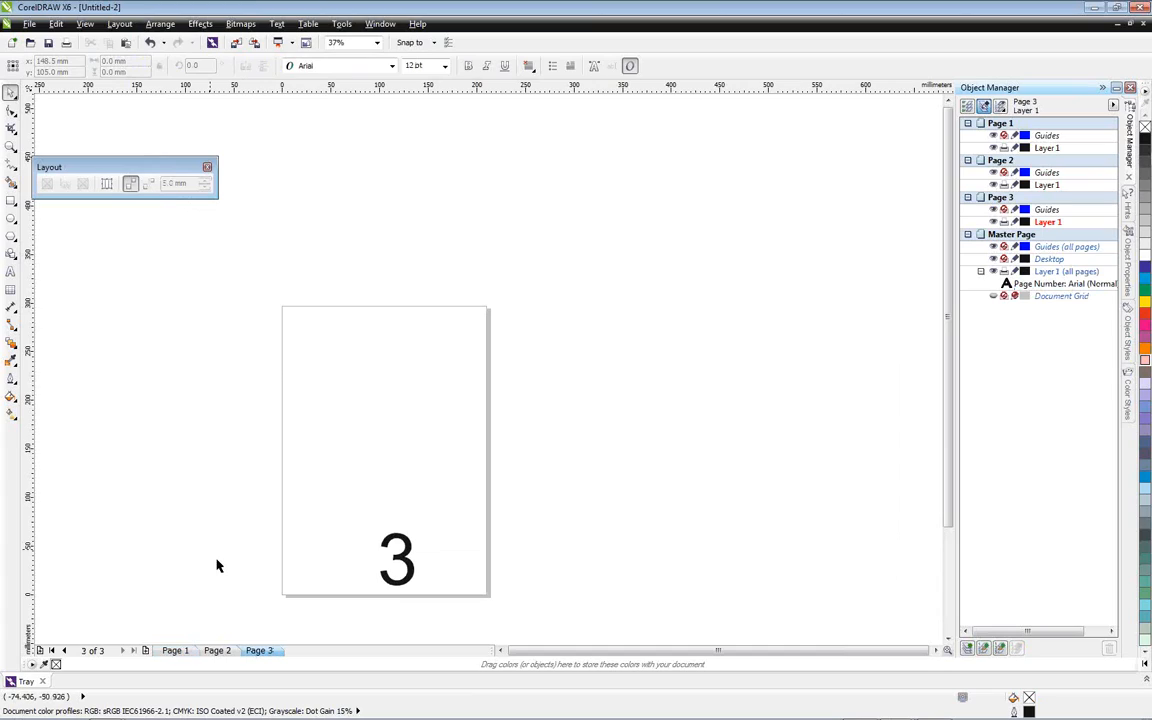
{"action": "left_click", "coordinate": [222, 651]}
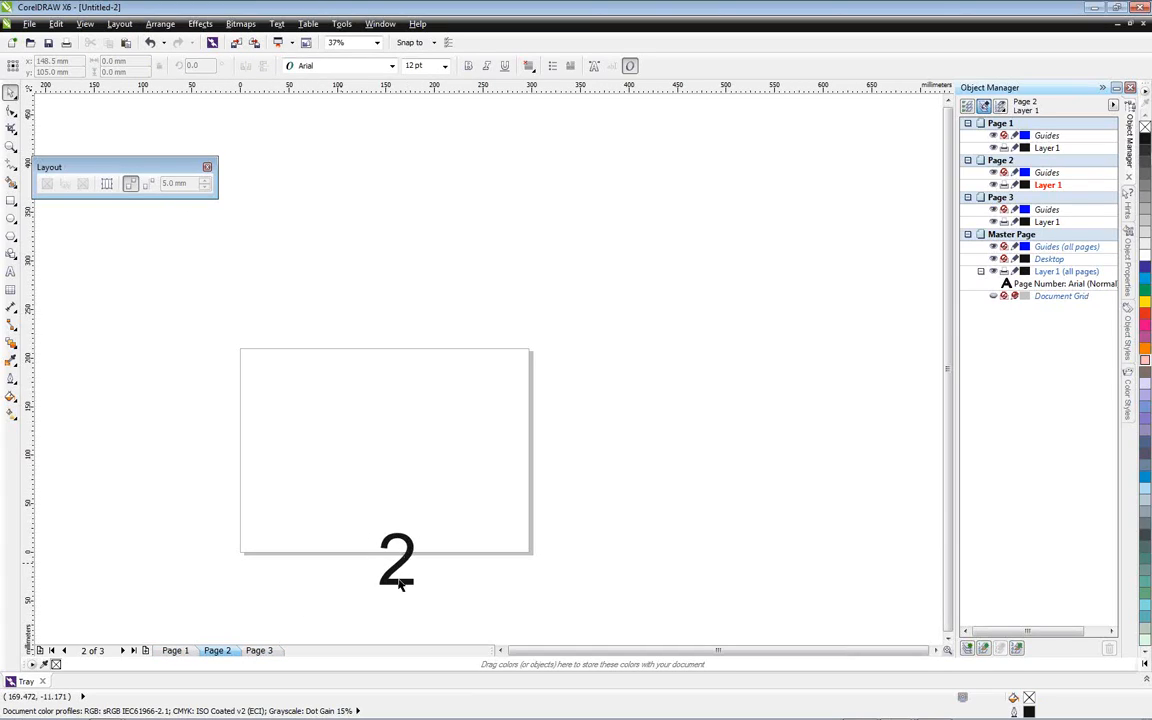
{"action": "left_click", "coordinate": [150, 43]}
{"action": "left_click", "coordinate": [150, 43]}
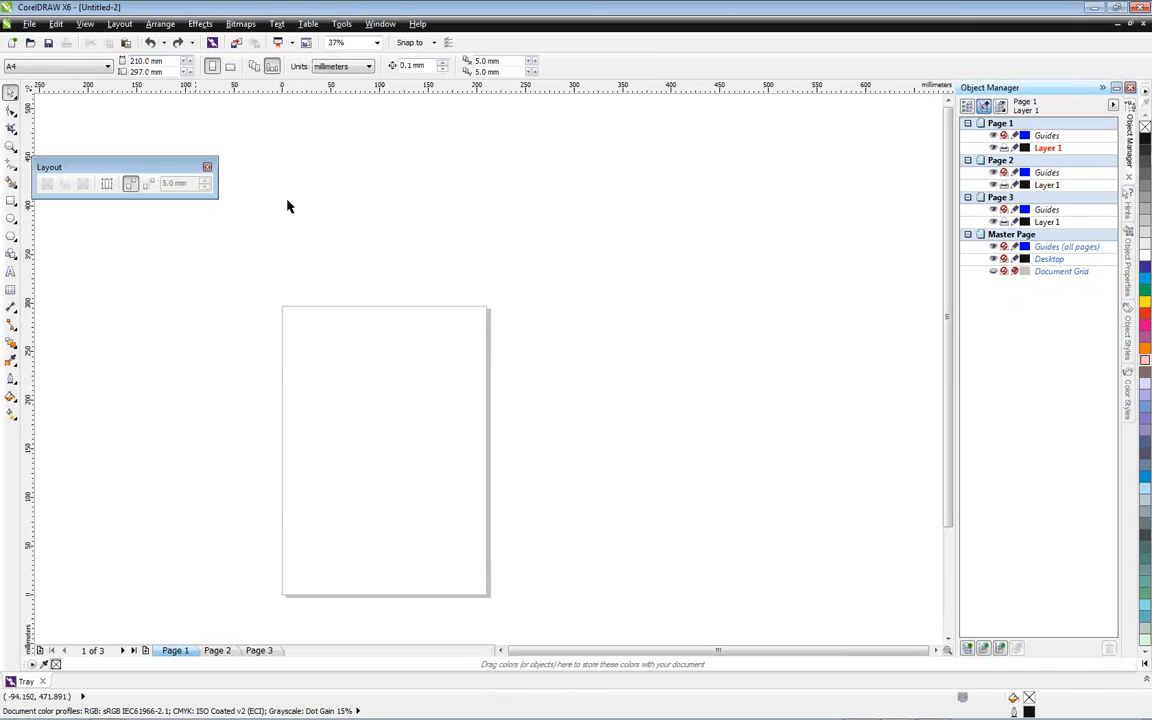
Insert a page number on Page 1's active layer only and enlarge it to about 27 mm tall
{"action": "left_click", "coordinate": [119, 24]}
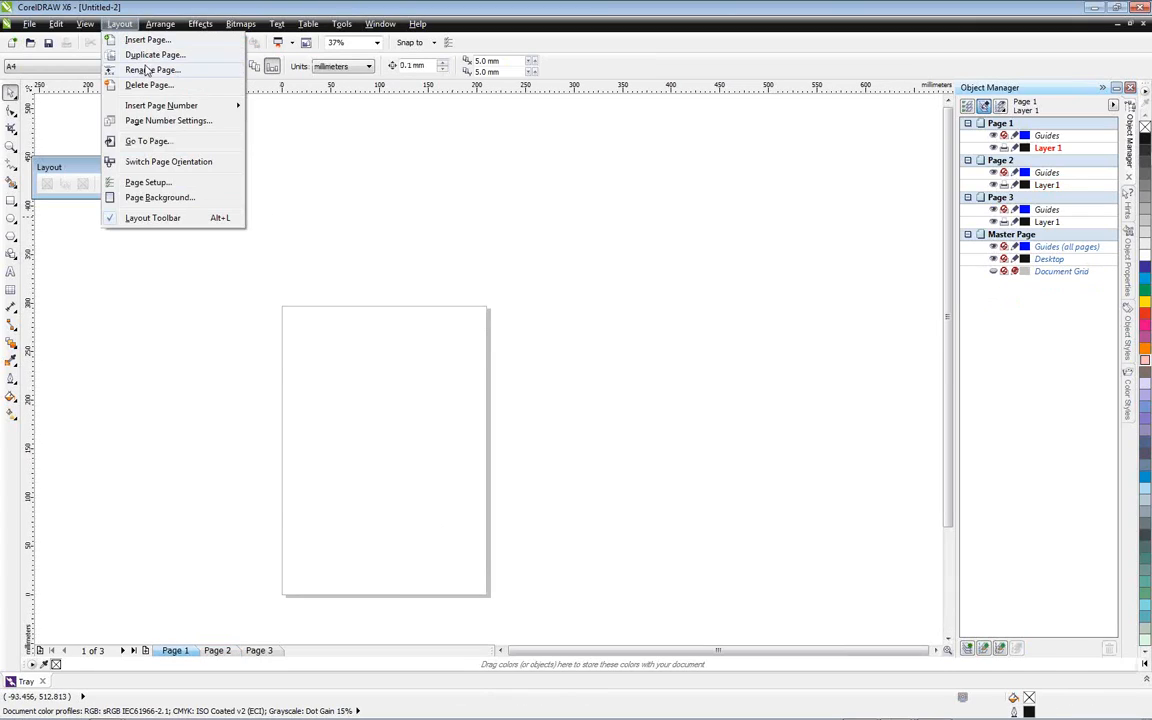
{"action": "mouse_move", "coordinate": [152, 104]}
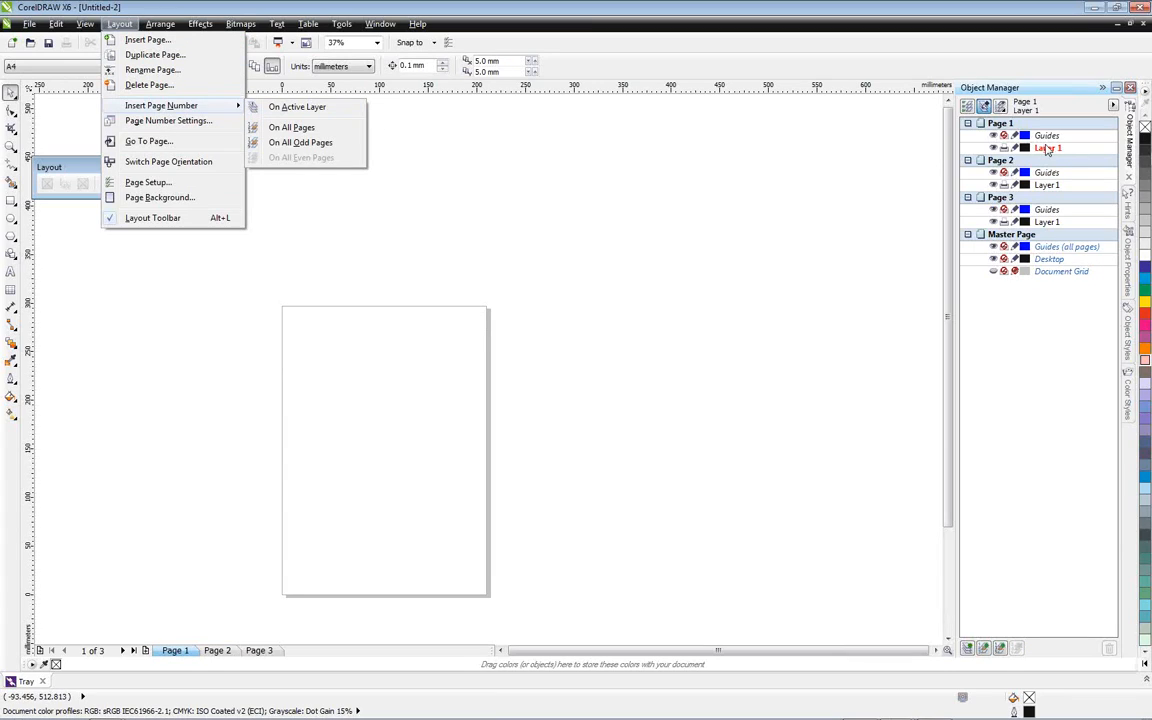
{"action": "left_click", "coordinate": [282, 106]}
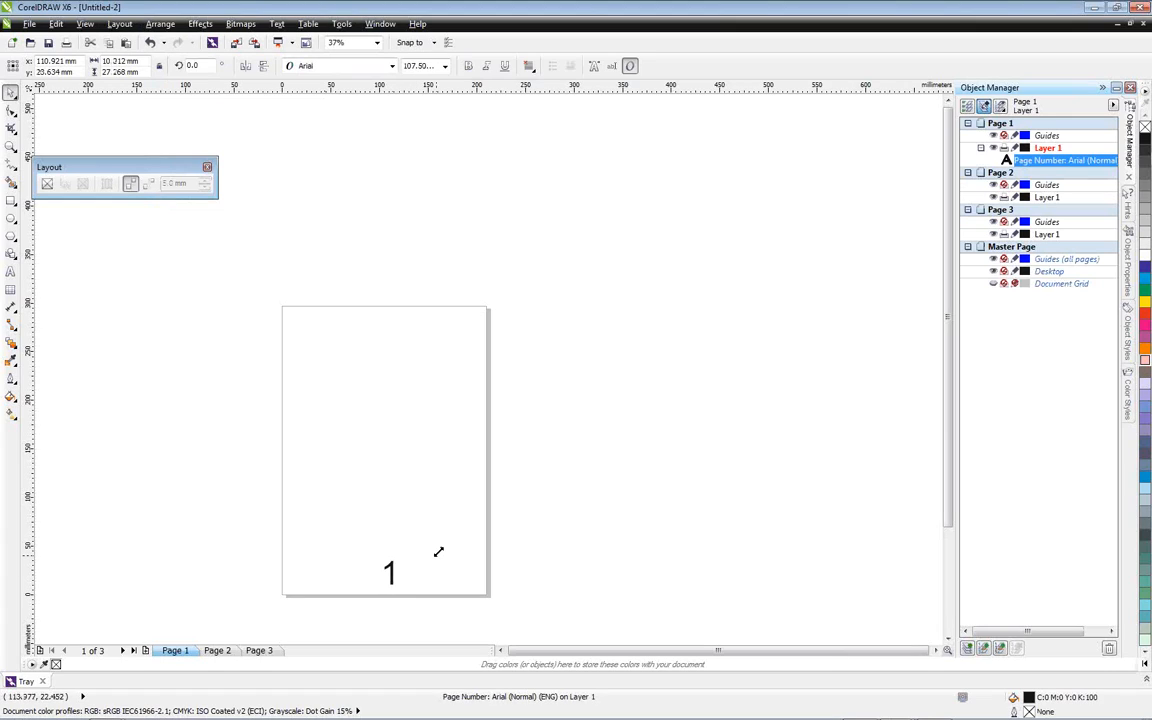
Insert a separate page number on the active layer of the landscape Page 2
{"action": "left_click", "coordinate": [222, 651]}
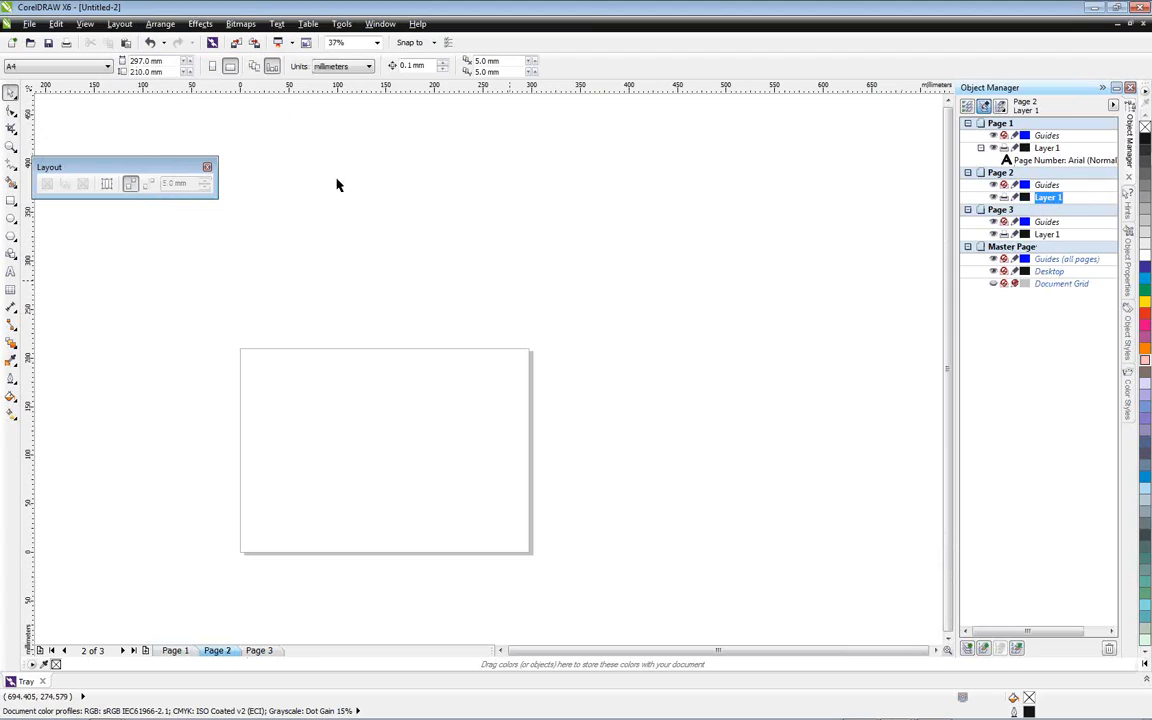
{"action": "left_click", "coordinate": [119, 23]}
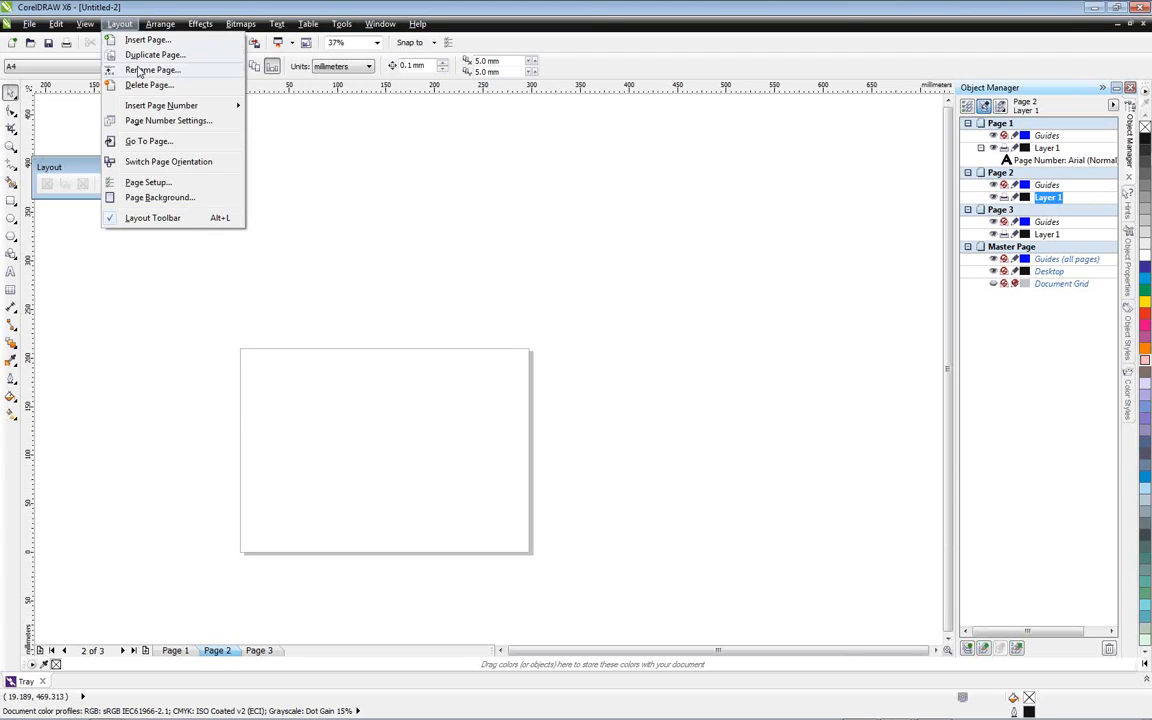
{"action": "mouse_move", "coordinate": [150, 105]}
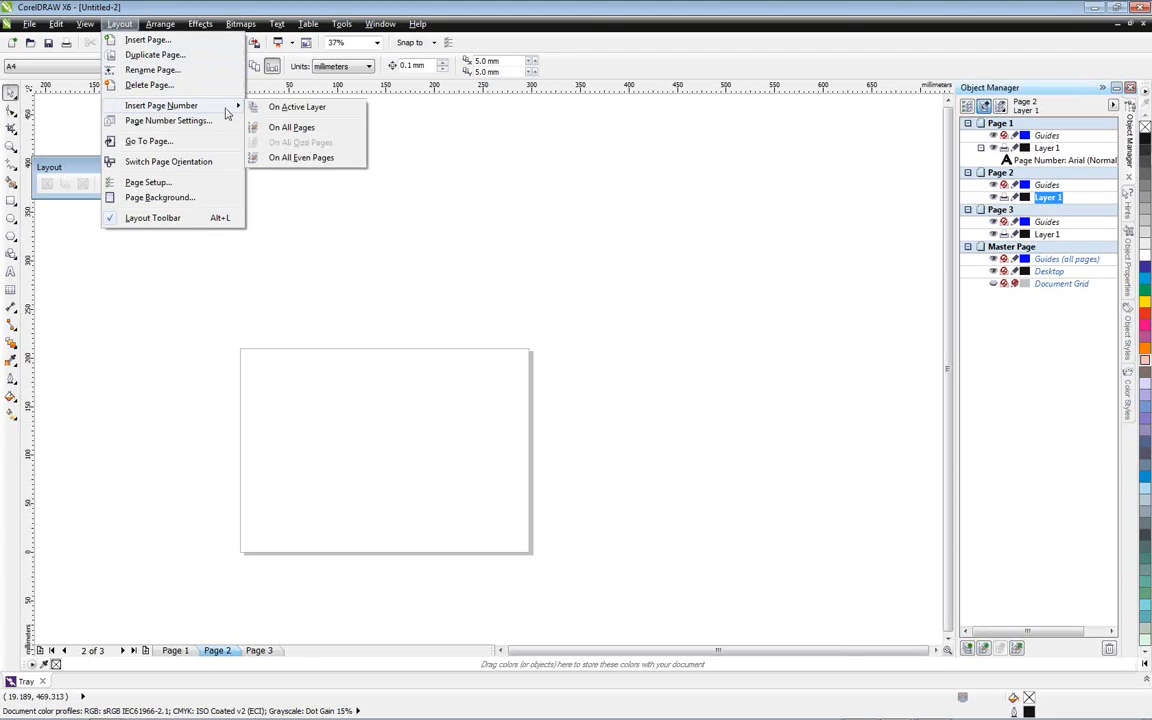
{"action": "left_click", "coordinate": [293, 110]}
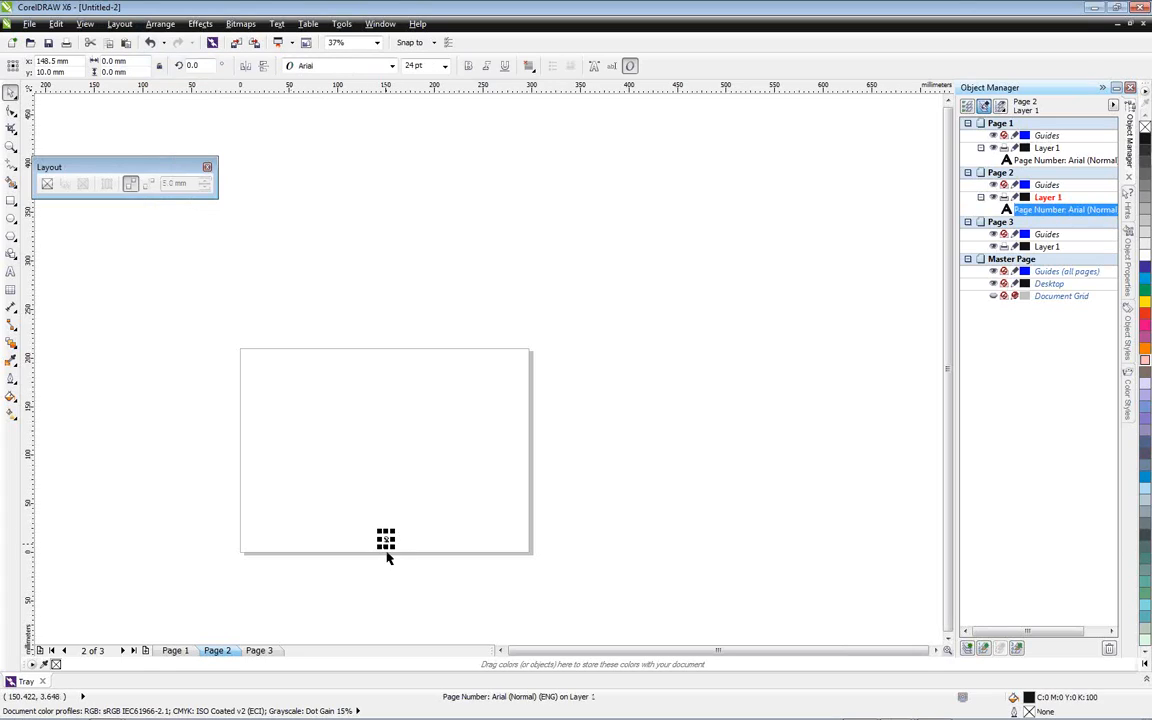
Compare the page numbering on Pages 1, 2 and 3, and insert a new page after Page 2
{"action": "left_click", "coordinate": [176, 651]}
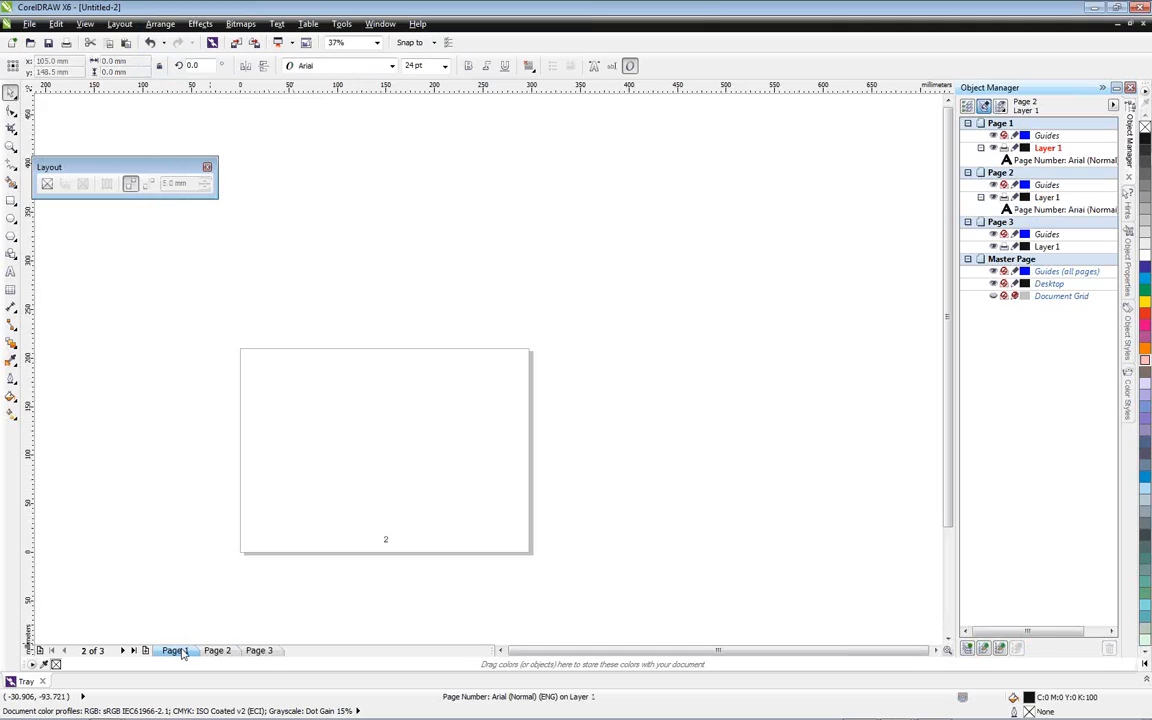
{"action": "left_click", "coordinate": [217, 651]}
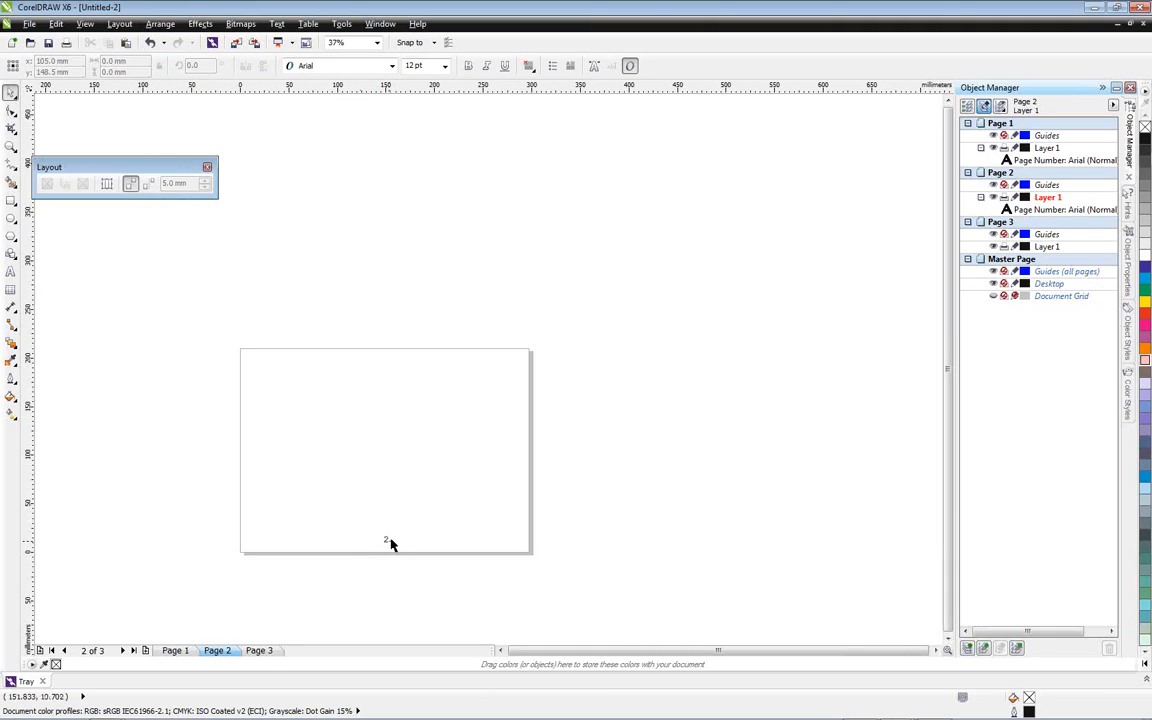
{"action": "left_click", "coordinate": [262, 652]}
{"action": "left_click", "coordinate": [180, 652]}
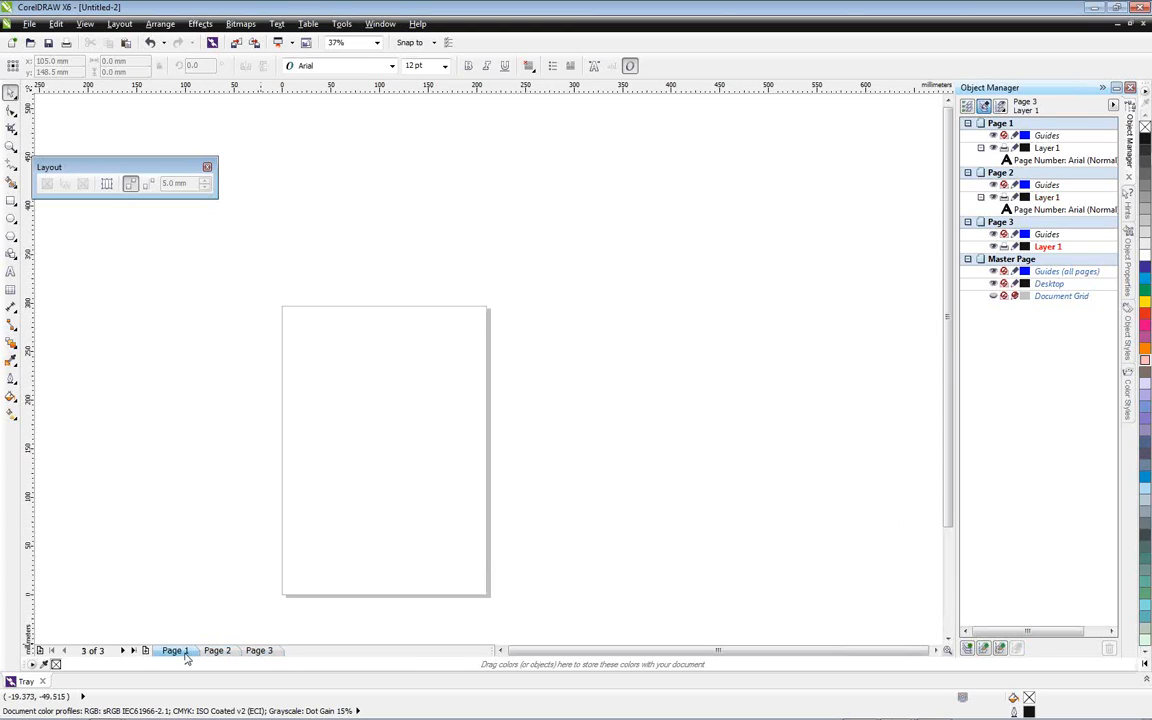
{"action": "left_click", "coordinate": [217, 651]}
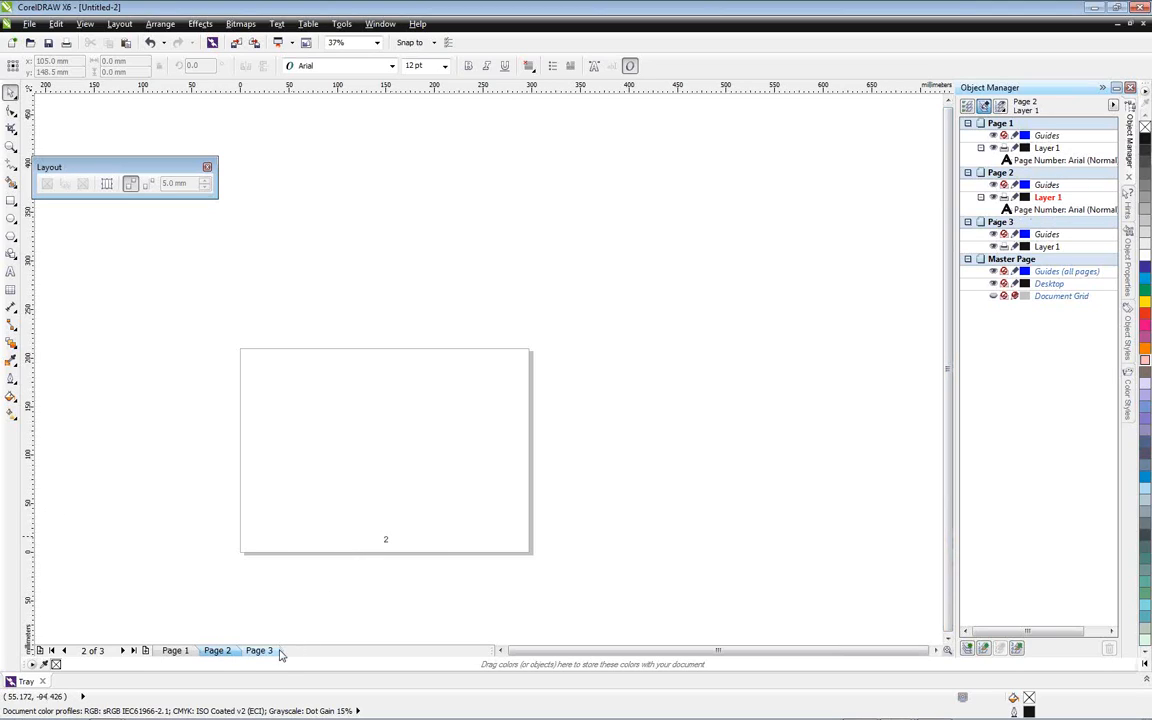
{"action": "left_click", "coordinate": [145, 651]}
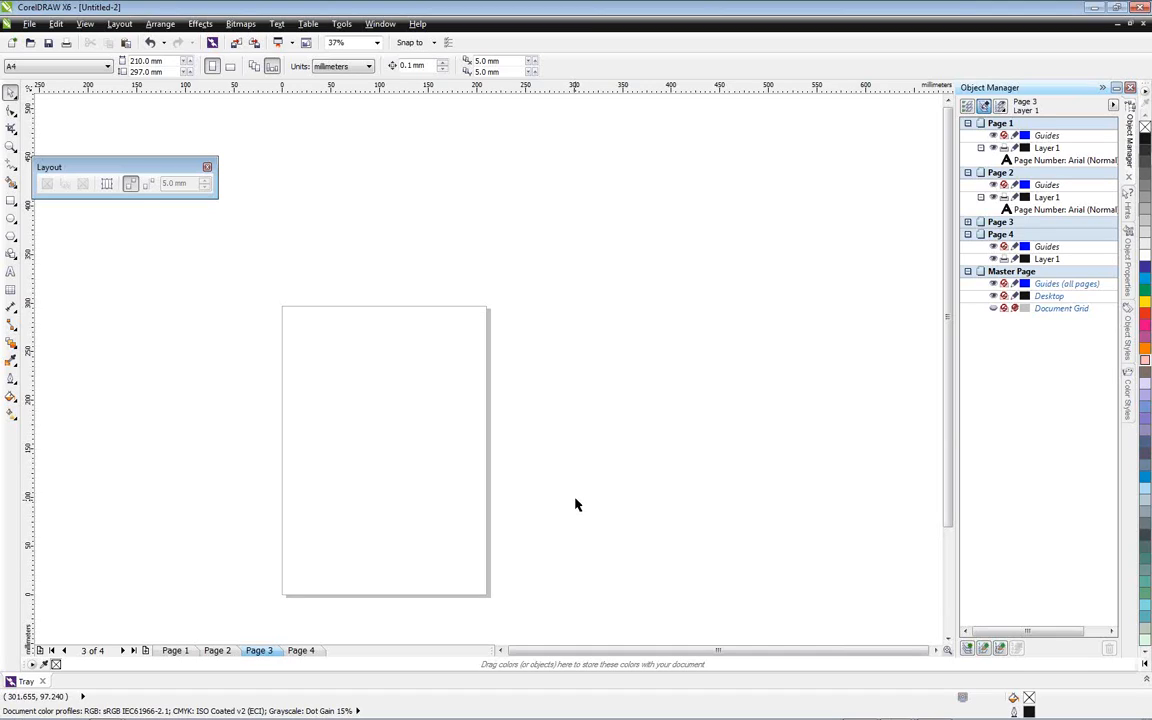
Look through the file types available for exporting the document, and close the export without saving
{"action": "left_click", "coordinate": [27, 25]}
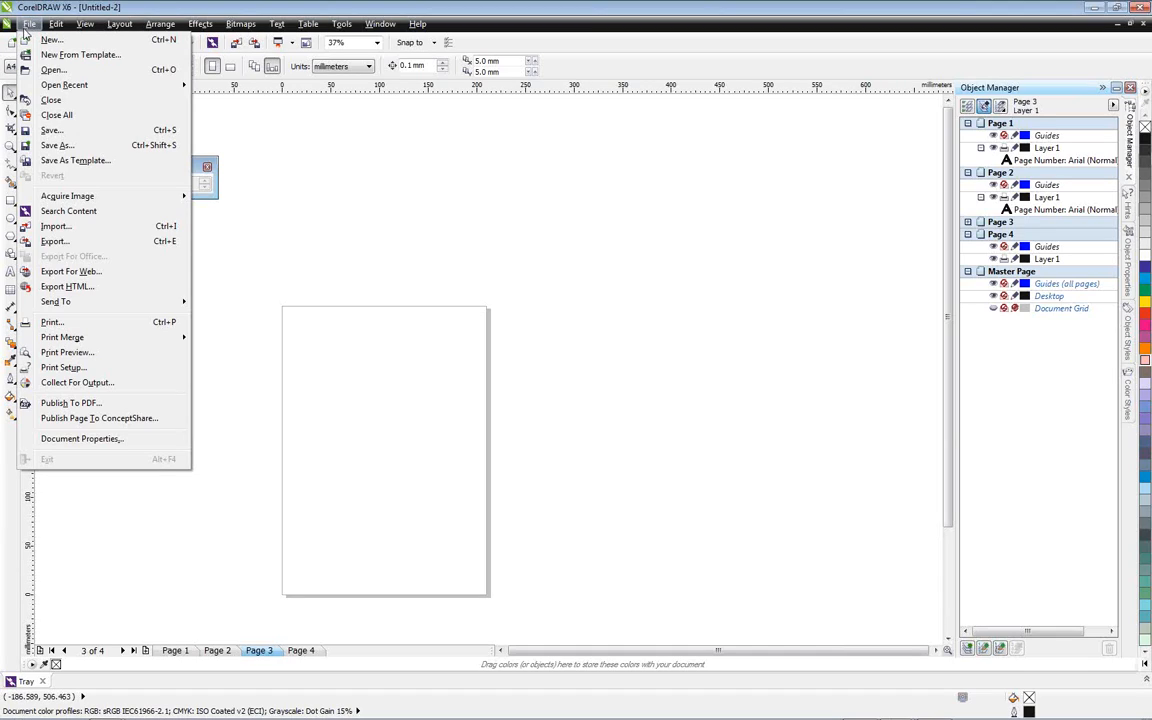
{"action": "left_click", "coordinate": [68, 241]}
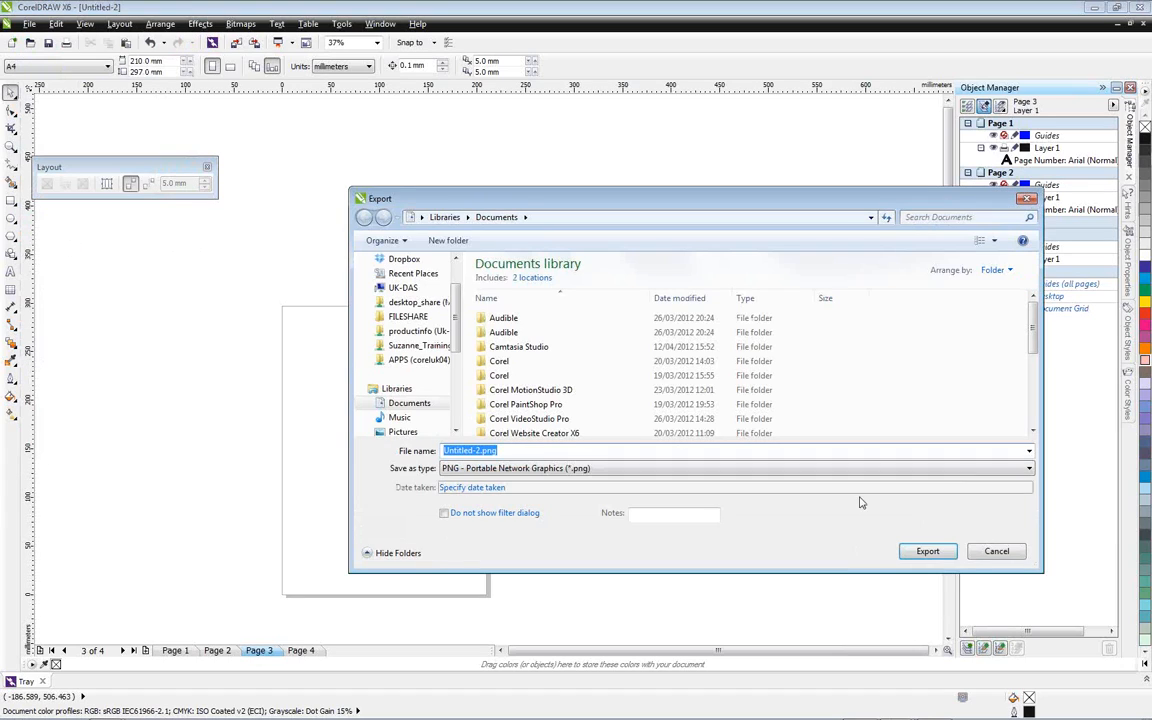
{"action": "left_click_drag", "start_coordinate": [905, 208], "coordinate": [731, 100]}
{"action": "left_click", "coordinate": [855, 359]}
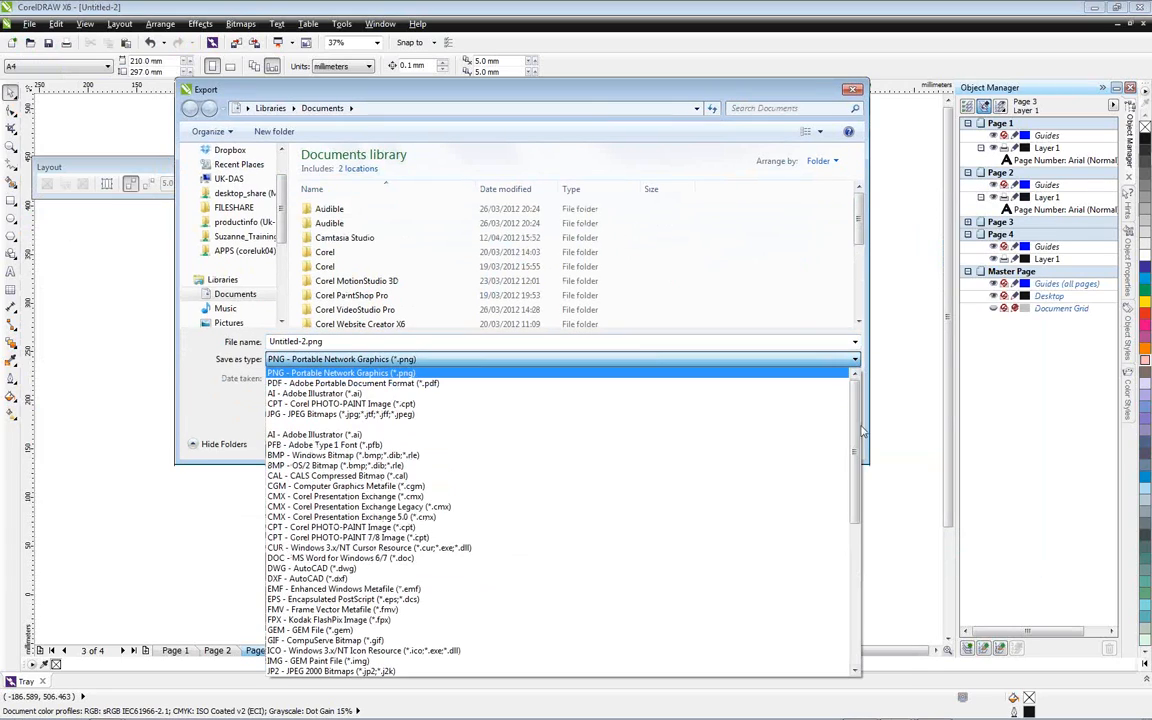
{"action": "left_click_drag", "start_coordinate": [862, 432], "coordinate": [940, 386]}
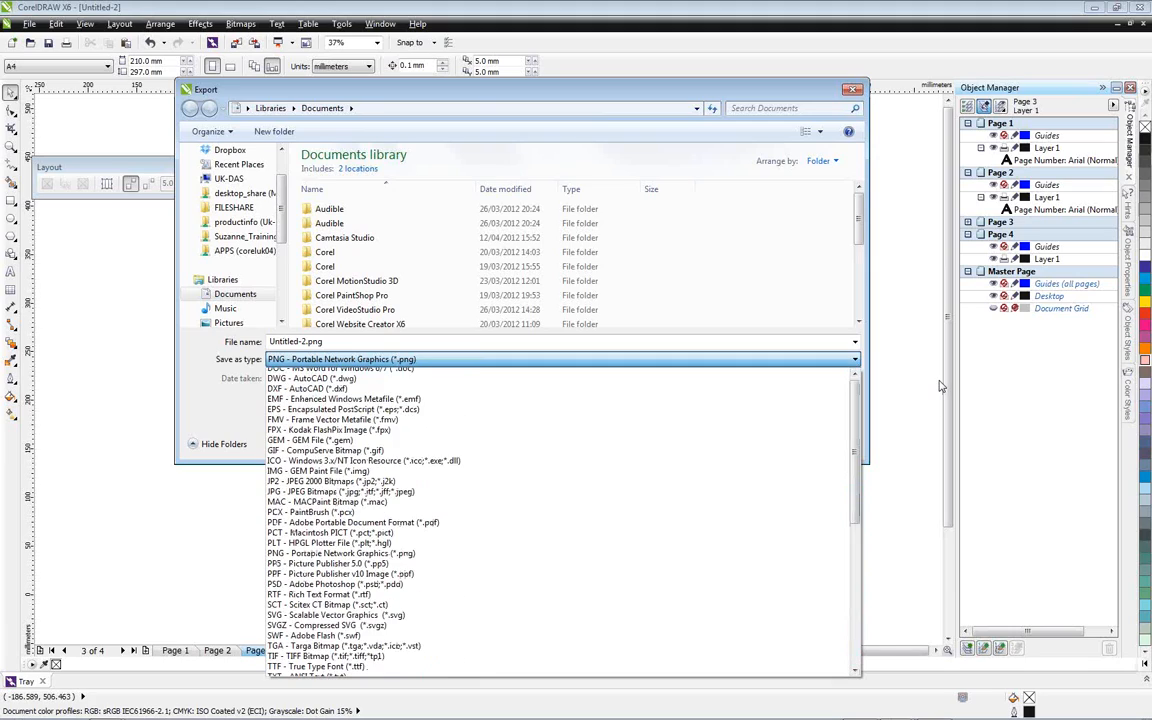
{"action": "left_click", "coordinate": [940, 386]}
{"action": "left_click", "coordinate": [852, 90]}
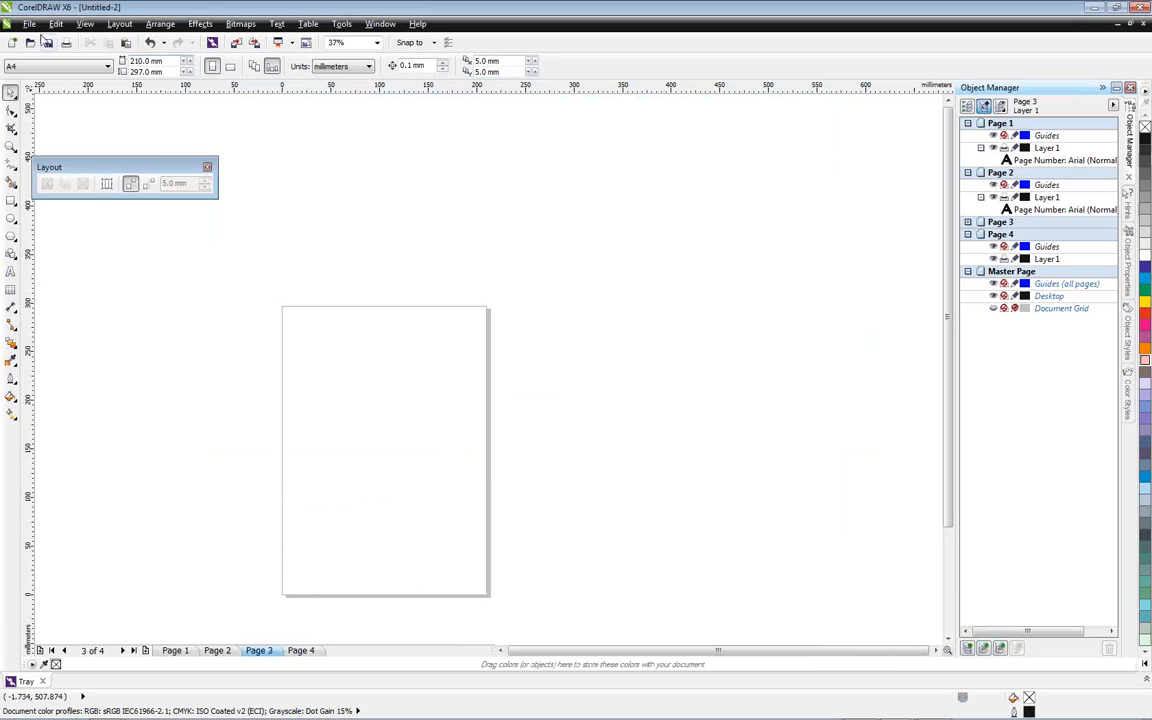
Look through the PDF presets available for publishing the document to PDF, and close the dialog without saving
{"action": "left_click", "coordinate": [29, 23]}
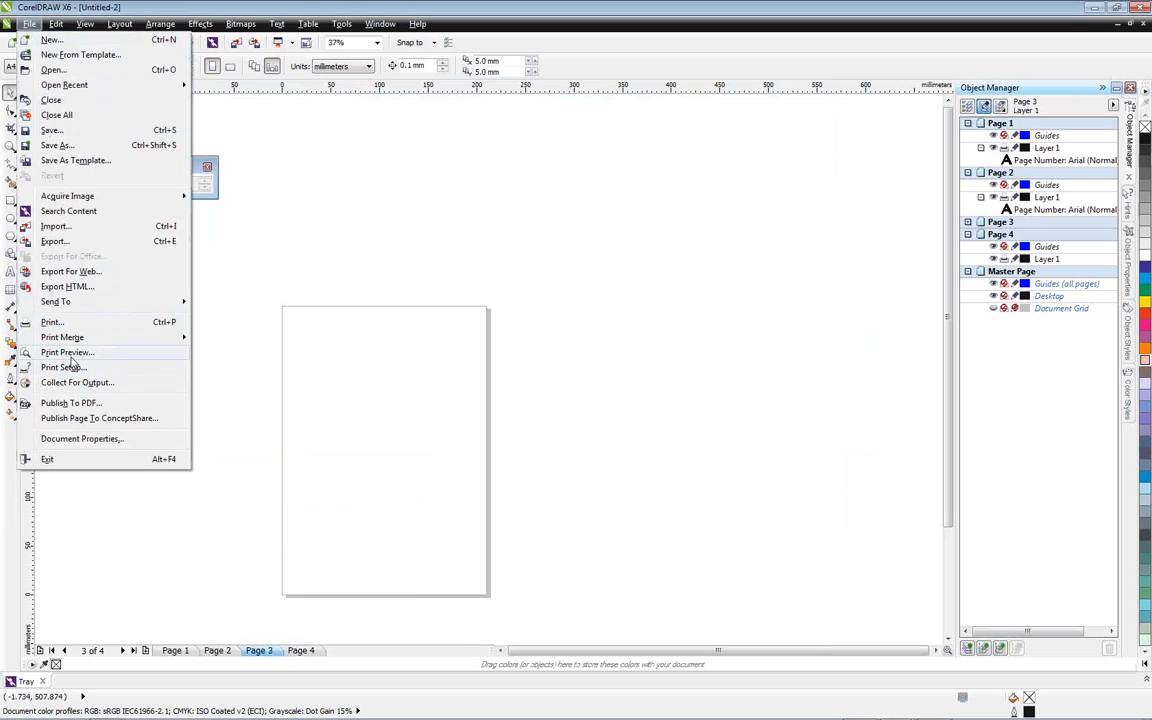
{"action": "left_click", "coordinate": [99, 405]}
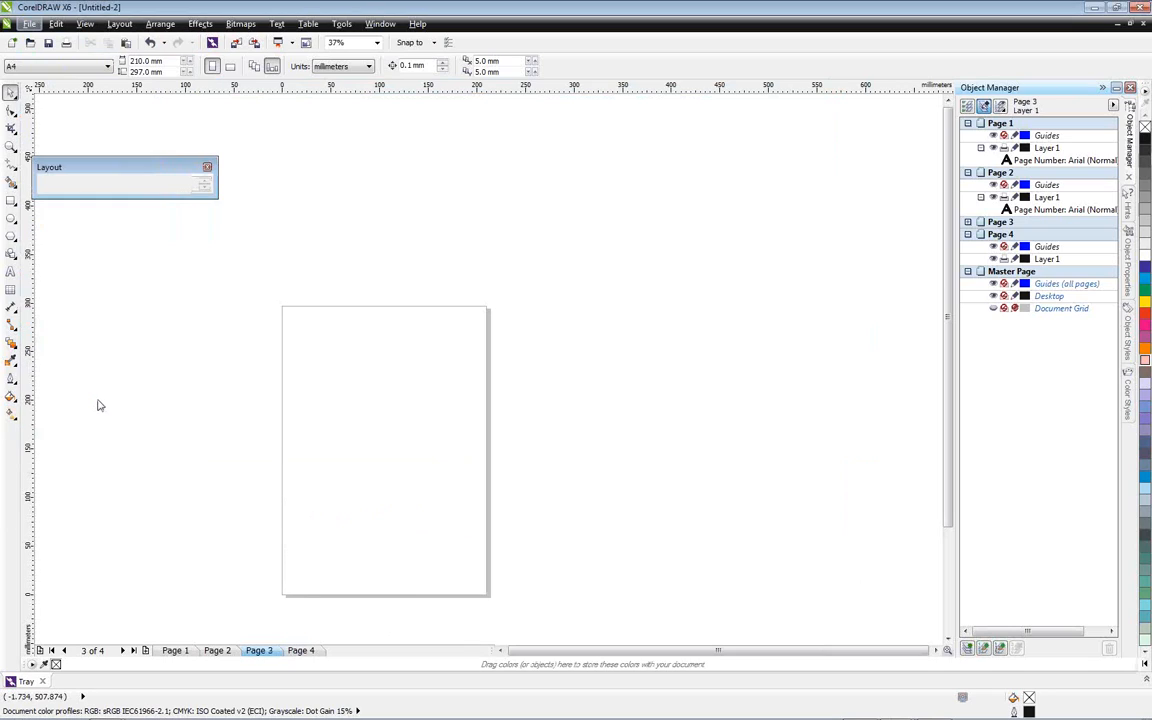
{"action": "left_click", "coordinate": [370, 411]}
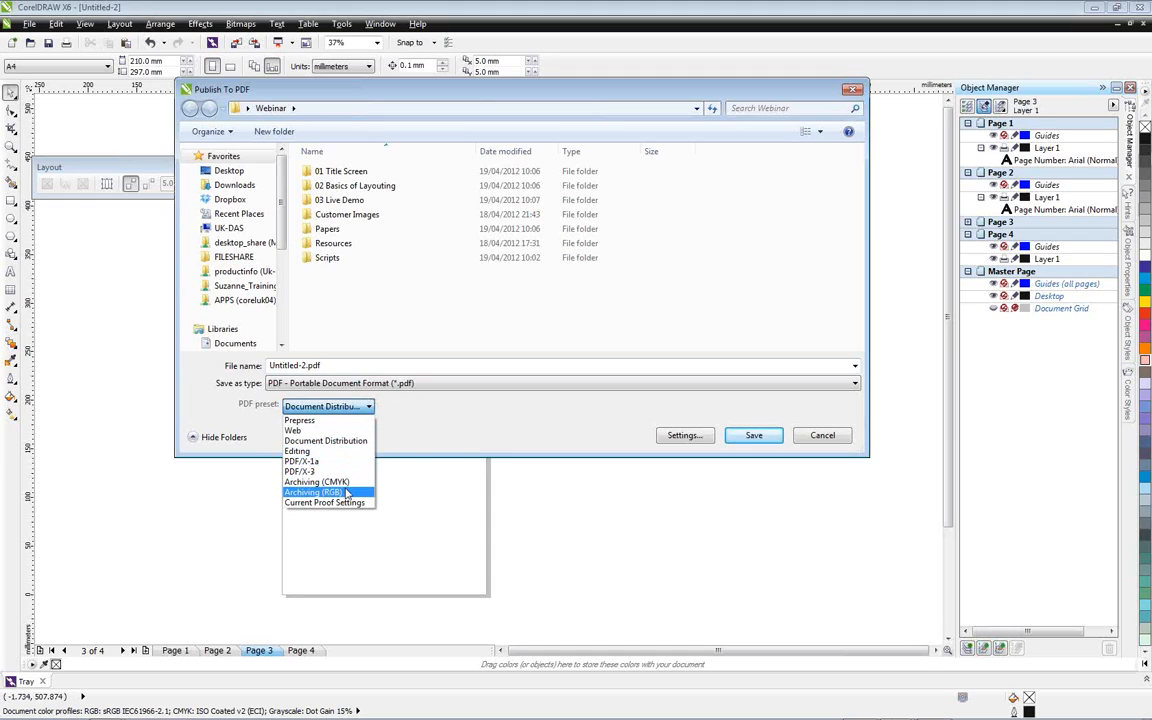
{"action": "left_click", "coordinate": [412, 440]}
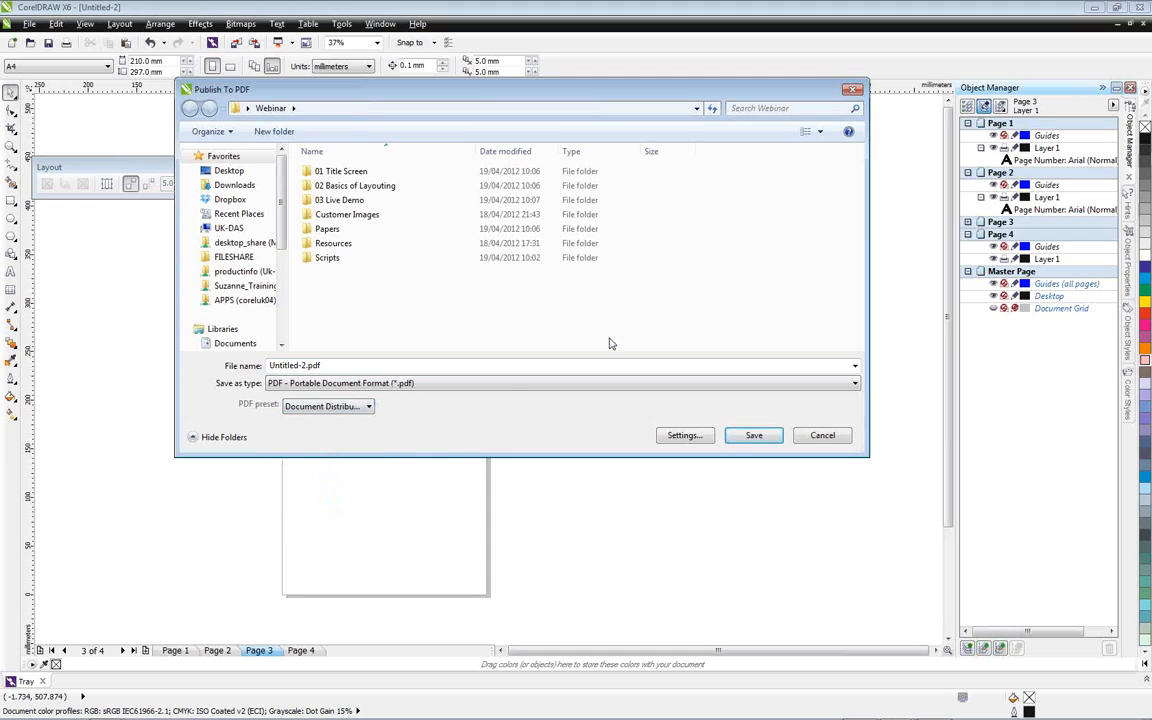
{"action": "left_click", "coordinate": [851, 92]}
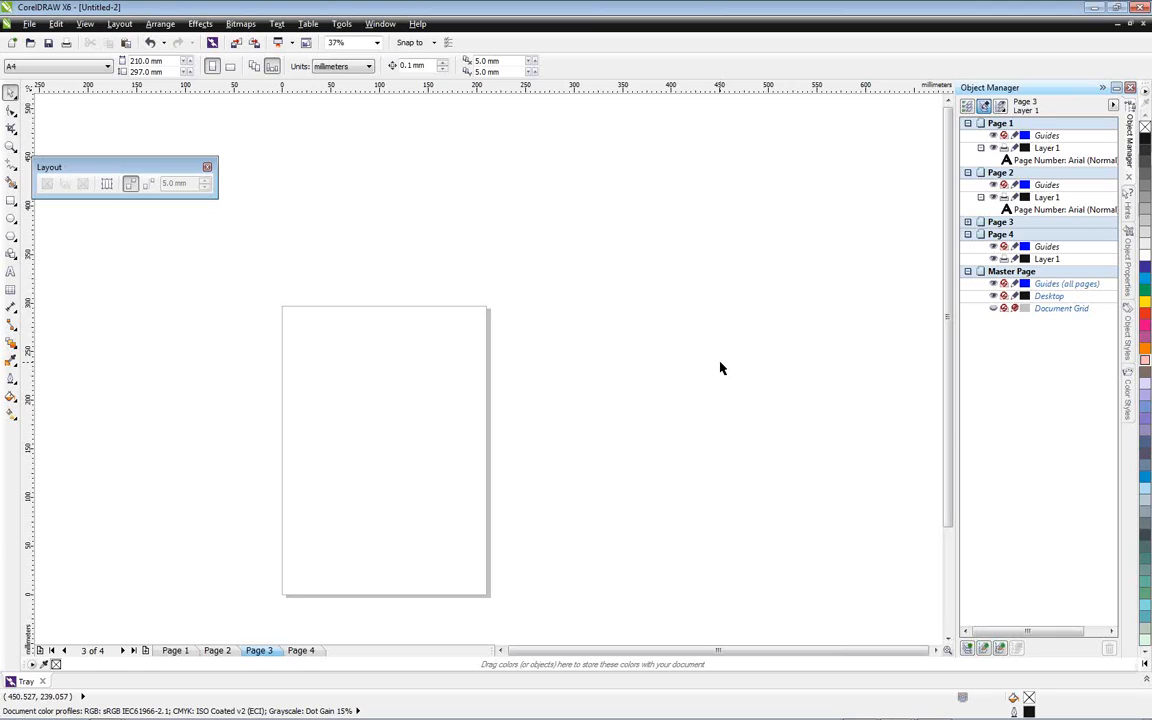
Examine the baseline grid's spacing, start position and snapping options in the document's grid settings, and locate the commands for displaying grids
{"action": "left_click_drag", "start_coordinate": [130, 167], "coordinate": [145, 112]}
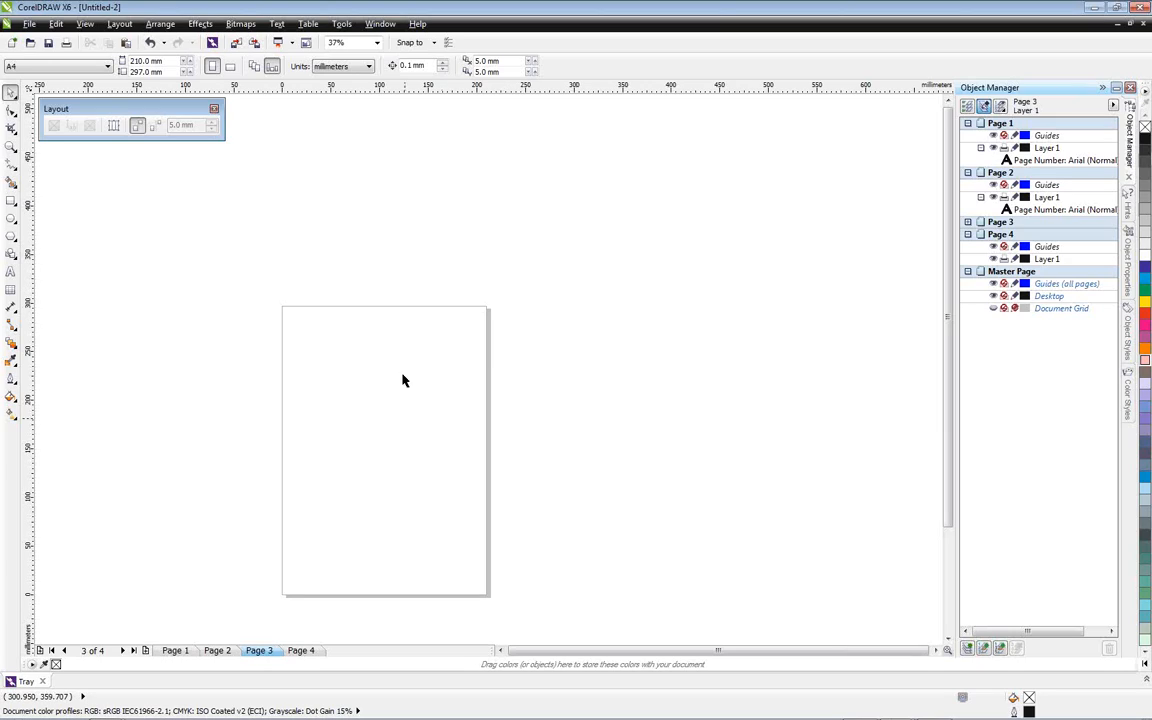
{"action": "double_click", "coordinate": [490, 88]}
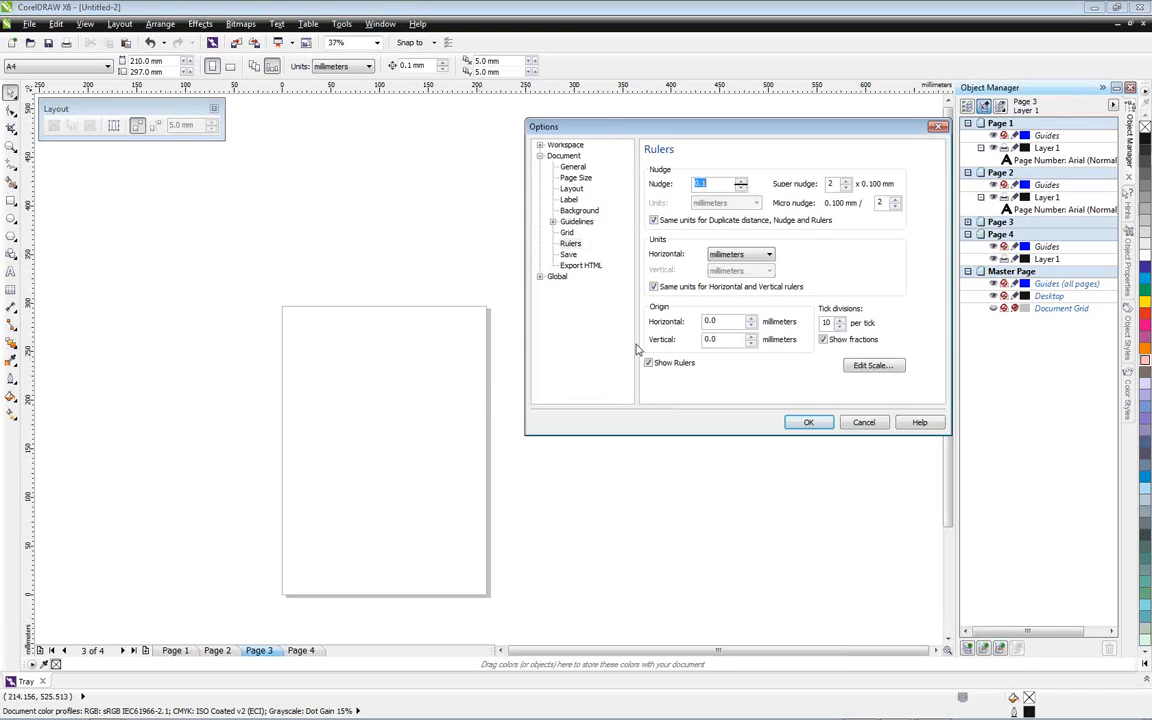
{"action": "left_click", "coordinate": [570, 233]}
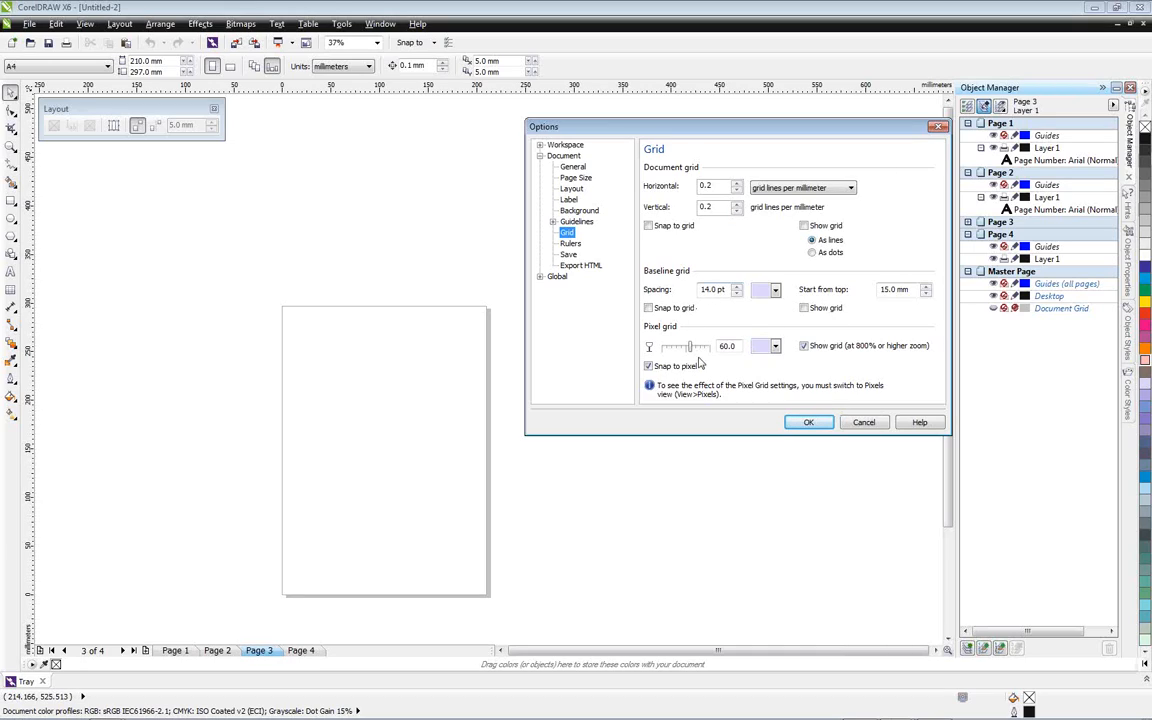
{"action": "left_click", "coordinate": [797, 419]}
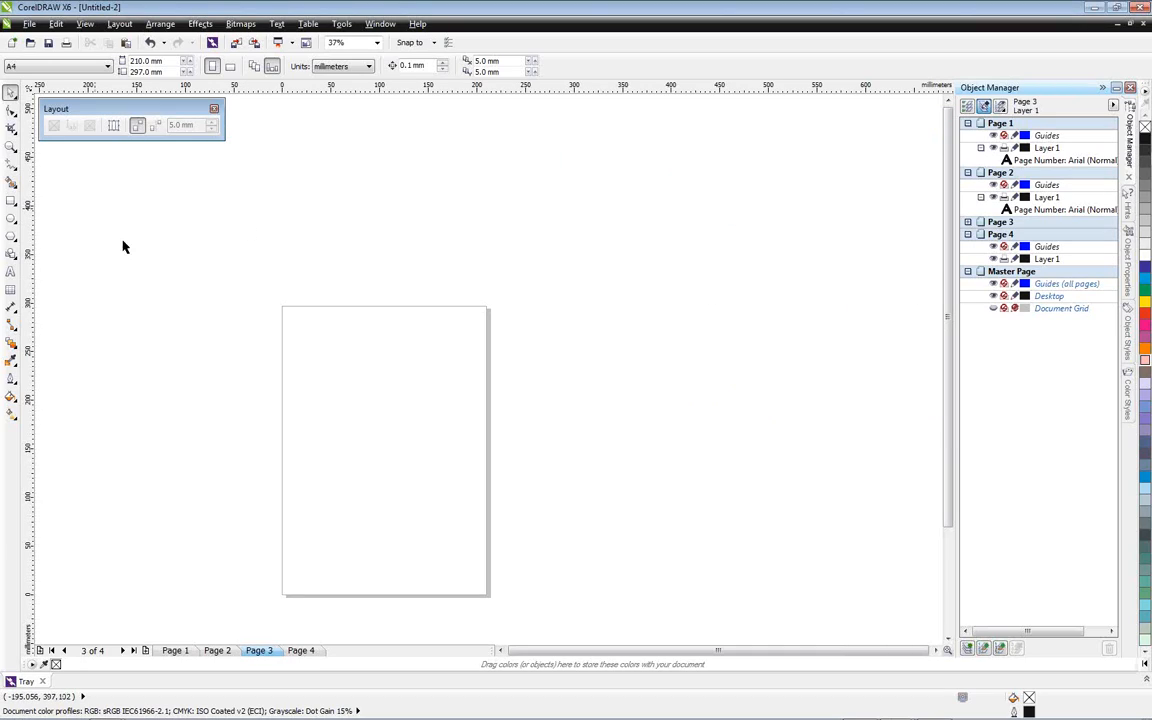
{"action": "left_click", "coordinate": [86, 24]}
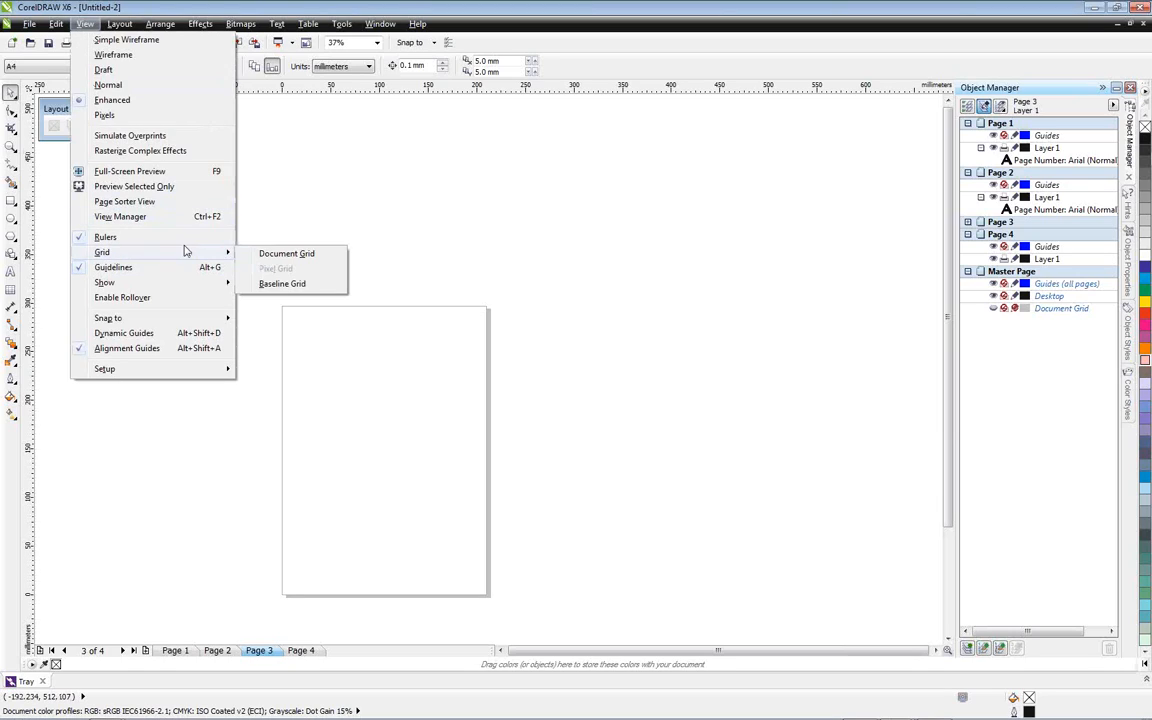
{"action": "left_click", "coordinate": [334, 201]}
Set the page background to a solid light grey
{"action": "left_click", "coordinate": [119, 24]}
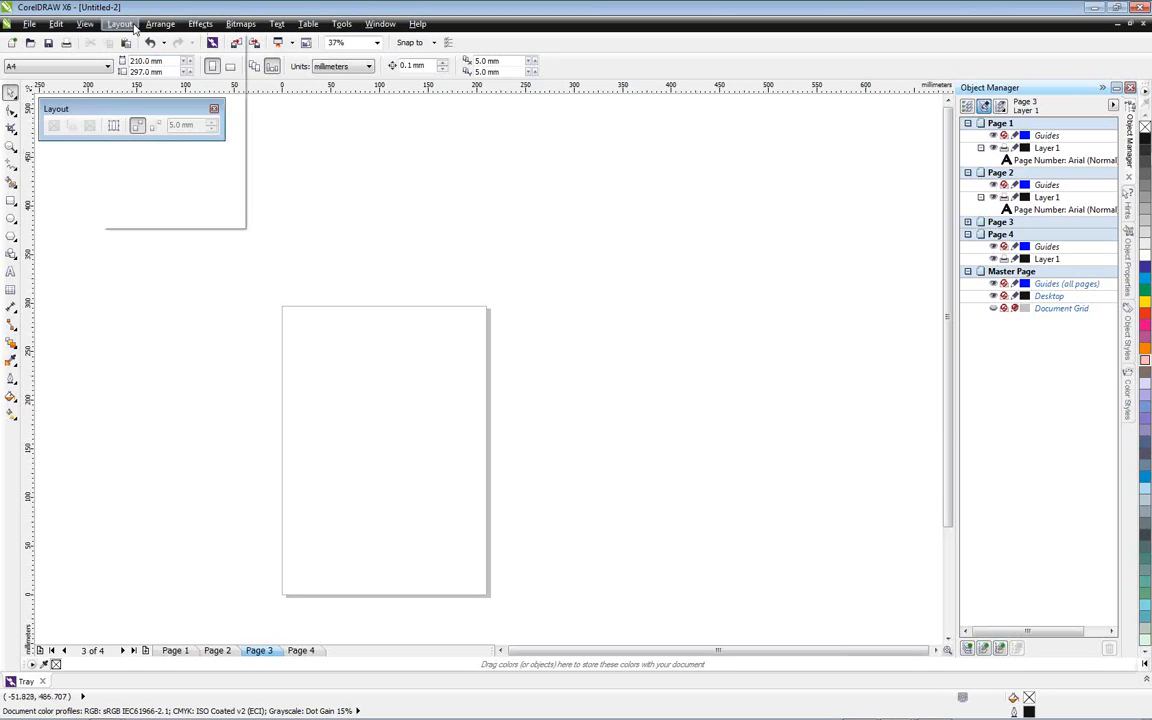
{"action": "left_click", "coordinate": [160, 197]}
{"action": "left_click", "coordinate": [578, 253]}
{"action": "left_click", "coordinate": [633, 254]}
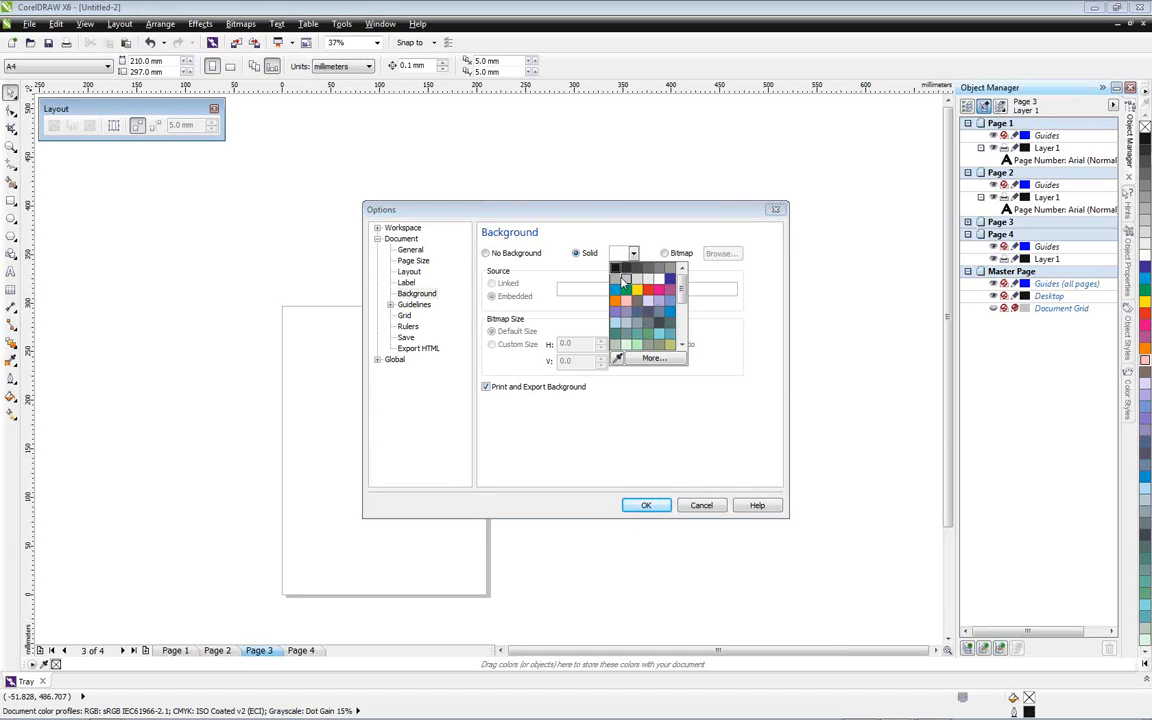
{"action": "left_click", "coordinate": [625, 281]}
{"action": "left_click", "coordinate": [636, 506]}
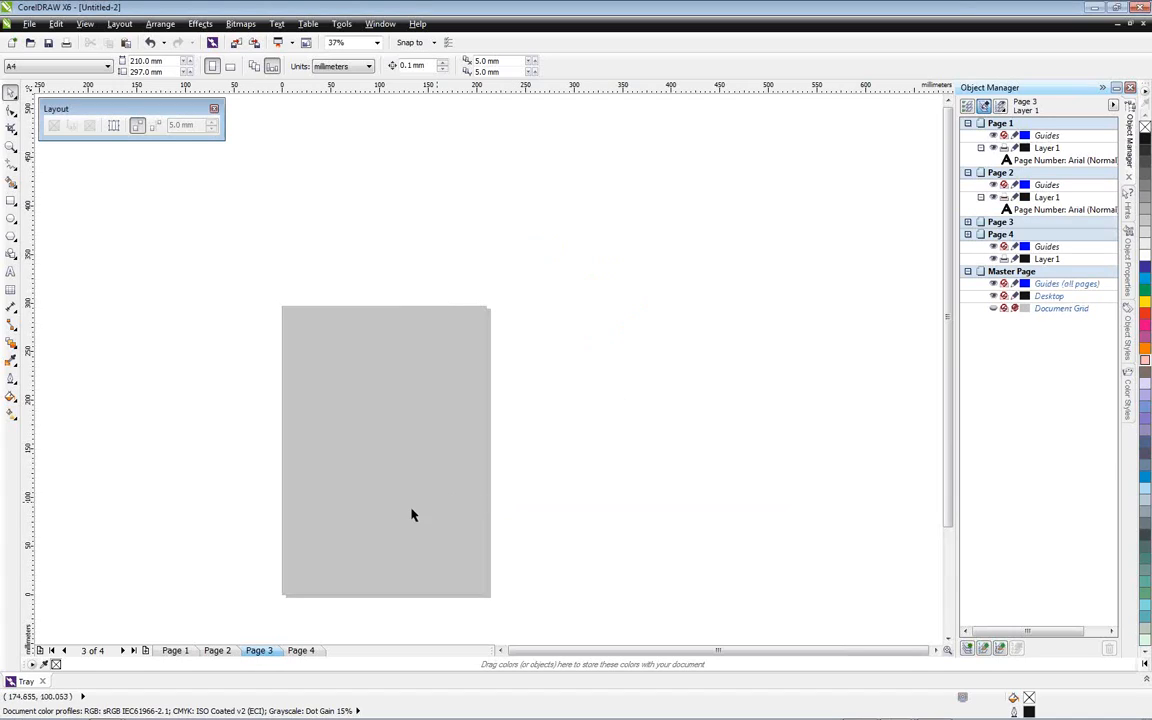
Display the baseline grid over the grey page
{"action": "scroll", "coordinate": [330, 511], "scroll_direction": "up", "scroll_amount": 2}
{"action": "left_click", "coordinate": [119, 23]}
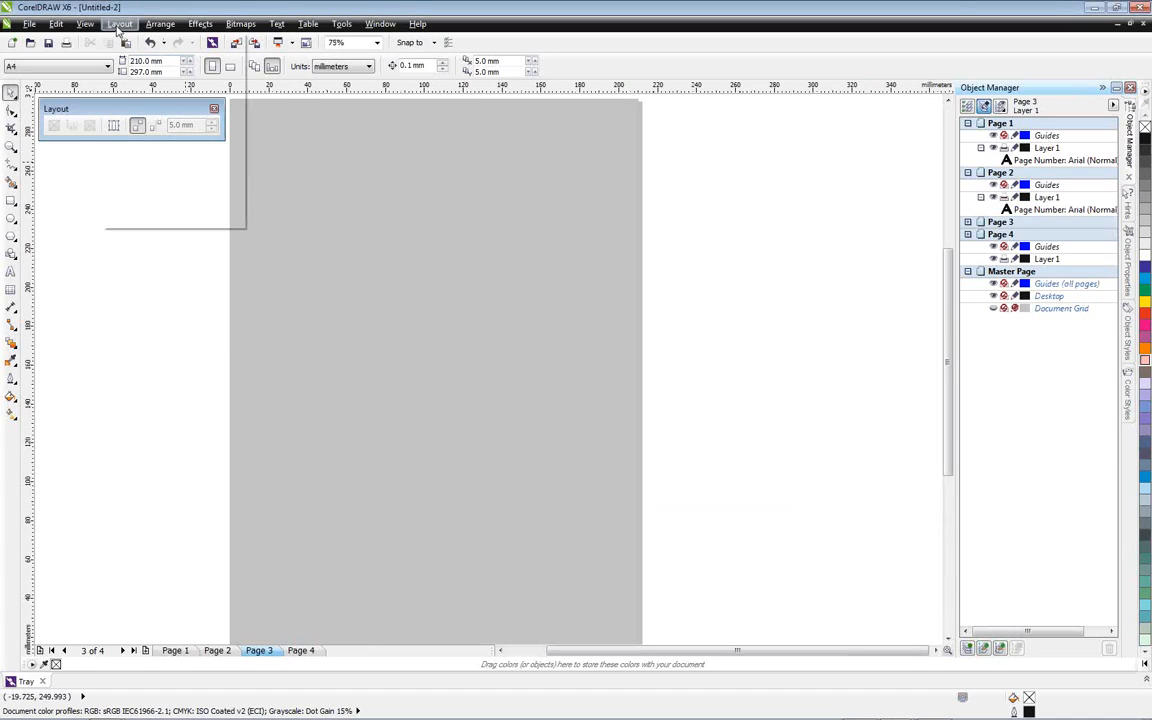
{"action": "mouse_move", "coordinate": [85, 23]}
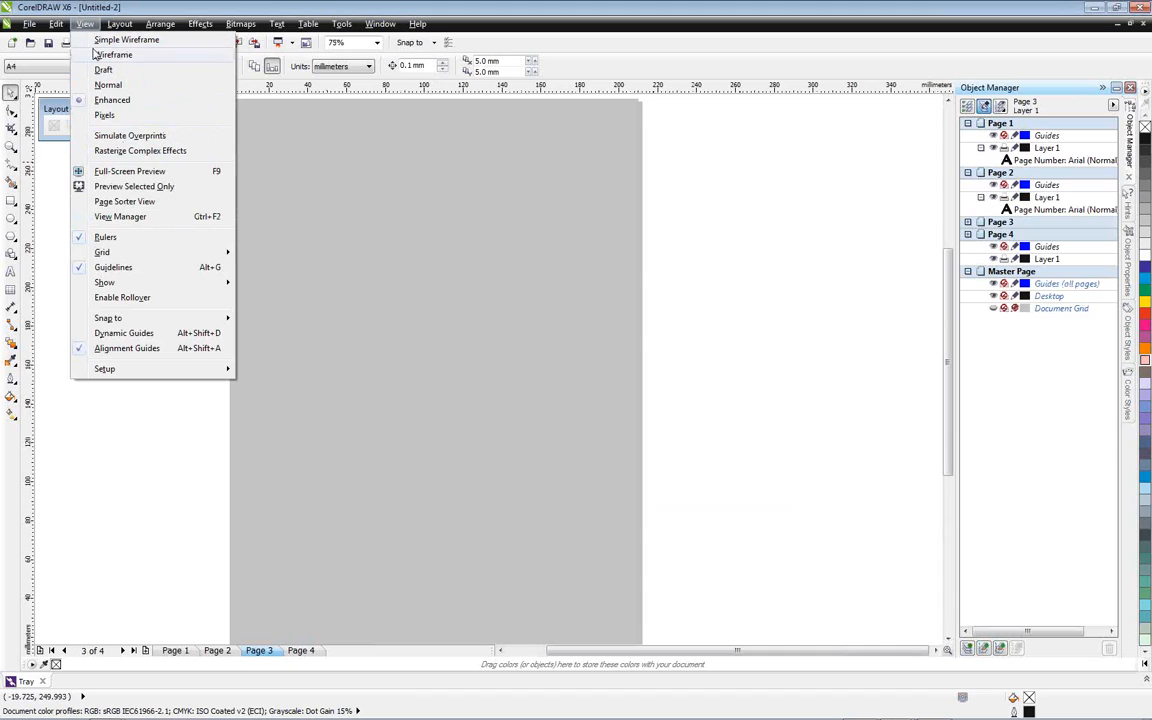
{"action": "mouse_move", "coordinate": [116, 254]}
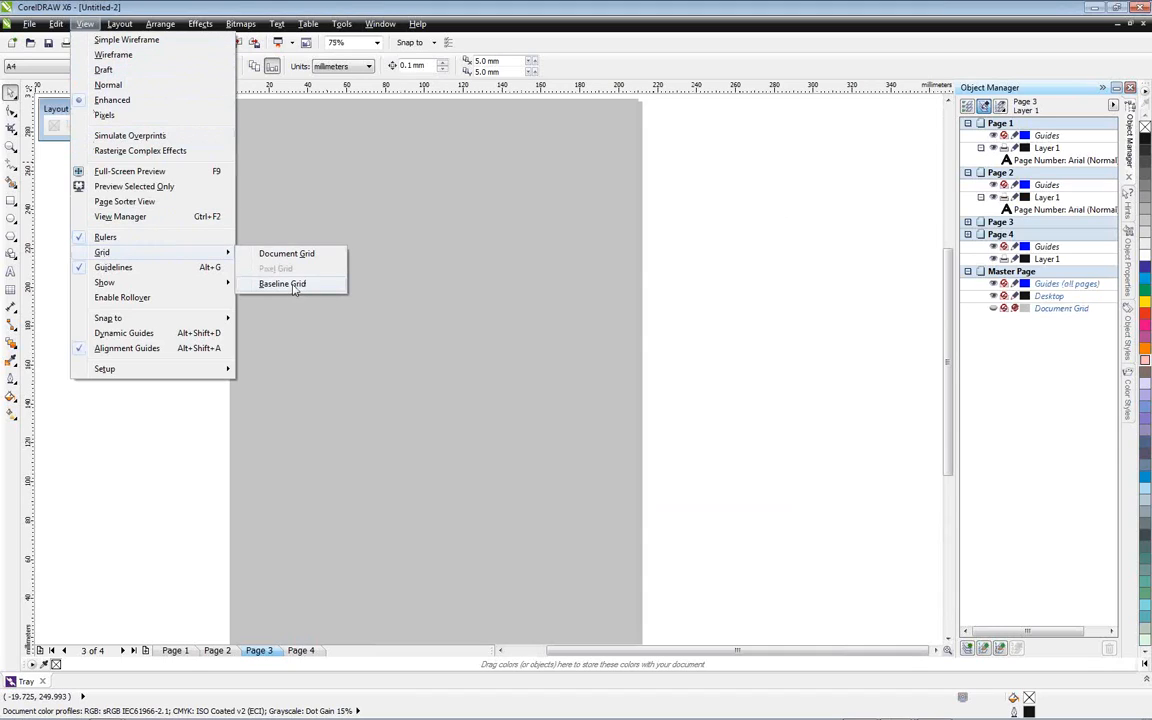
{"action": "left_click", "coordinate": [272, 283]}
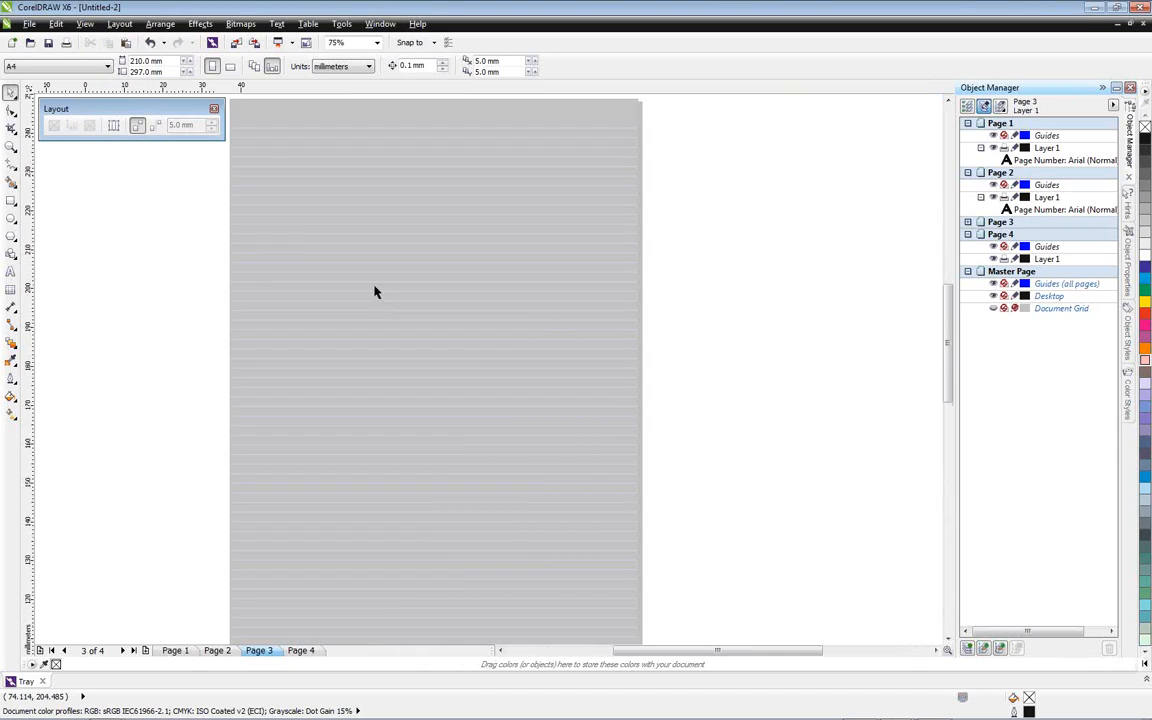
Draw a paragraph text frame about 94 by 82 mm on Page 3, show the object properties, and fill the frame with placeholder text
{"action": "scroll", "coordinate": [440, 290], "scroll_direction": "up", "scroll_amount": 2}
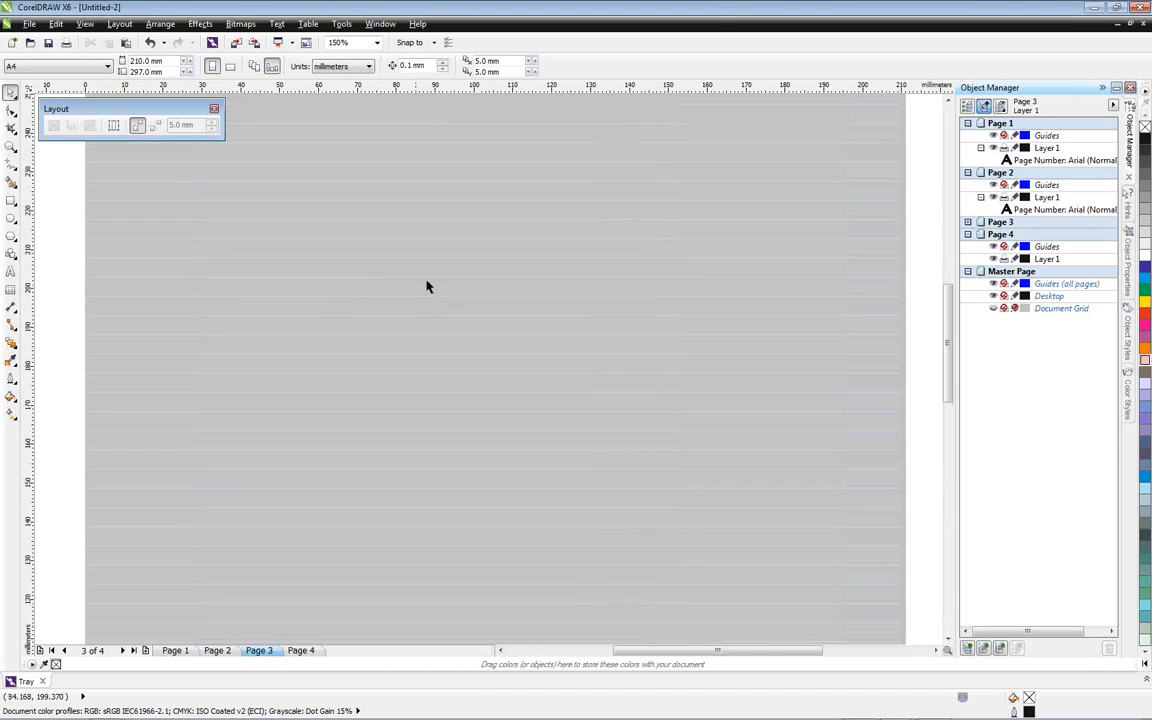
{"action": "left_click", "coordinate": [10, 271]}
{"action": "left_click_drag", "start_coordinate": [330, 201], "coordinate": [698, 522]}
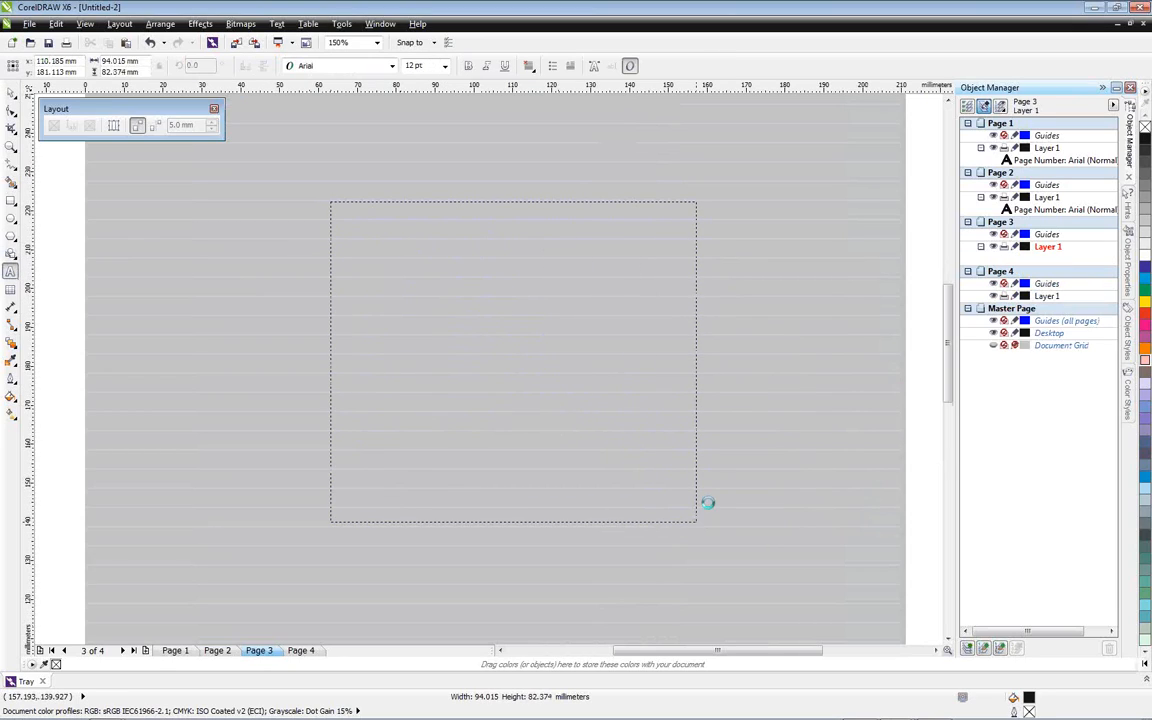
{"action": "left_click", "coordinate": [1125, 278]}
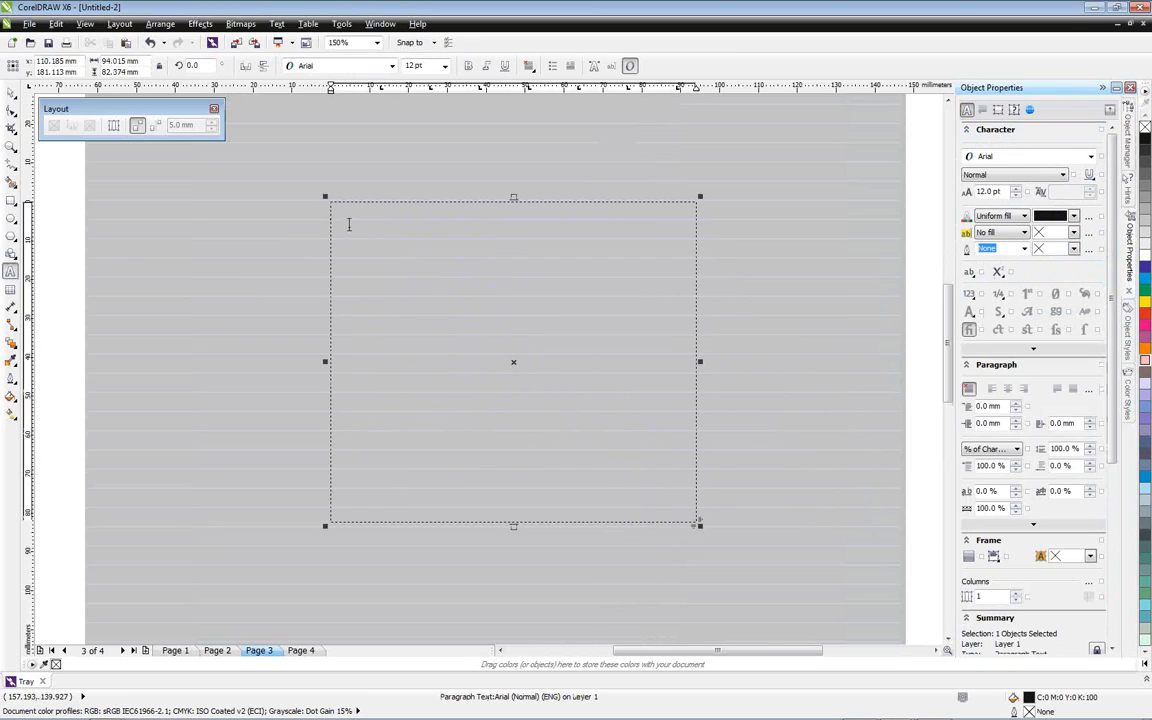
{"action": "right_click", "coordinate": [337, 219]}
{"action": "left_click", "coordinate": [378, 242]}
{"action": "left_click", "coordinate": [12, 93]}
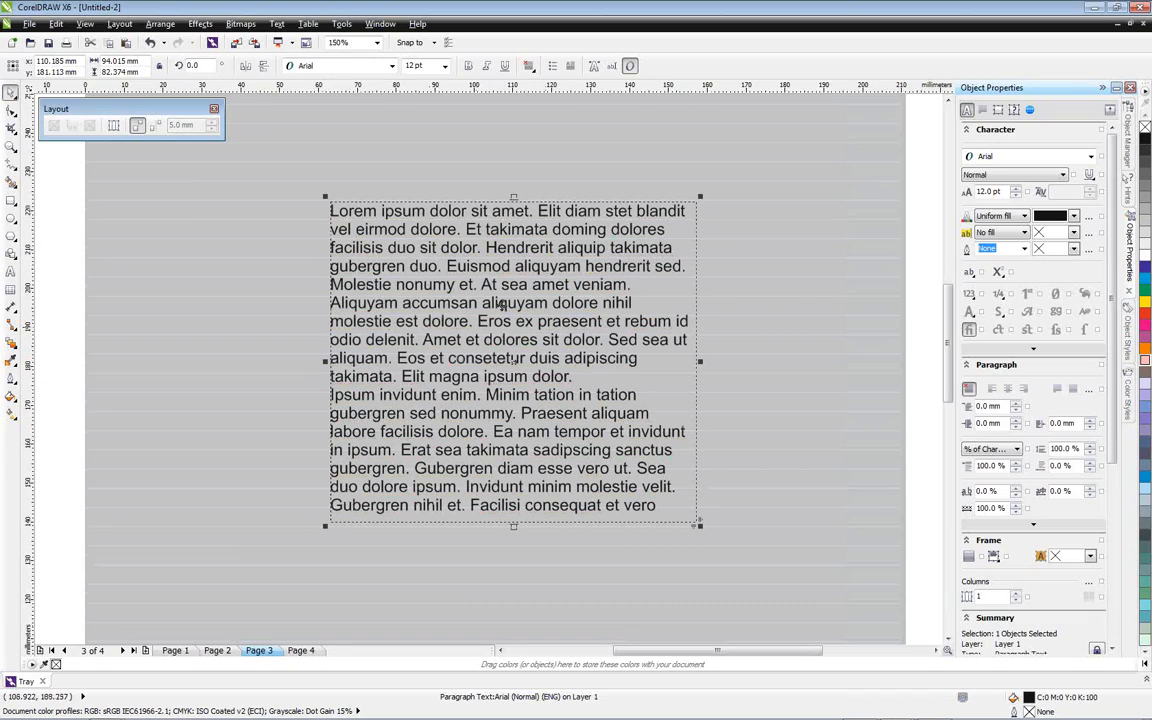
Reduce the placeholder text's font size to 7 pt and bring it back up to 12 pt
{"action": "left_click", "coordinate": [1015, 194]}
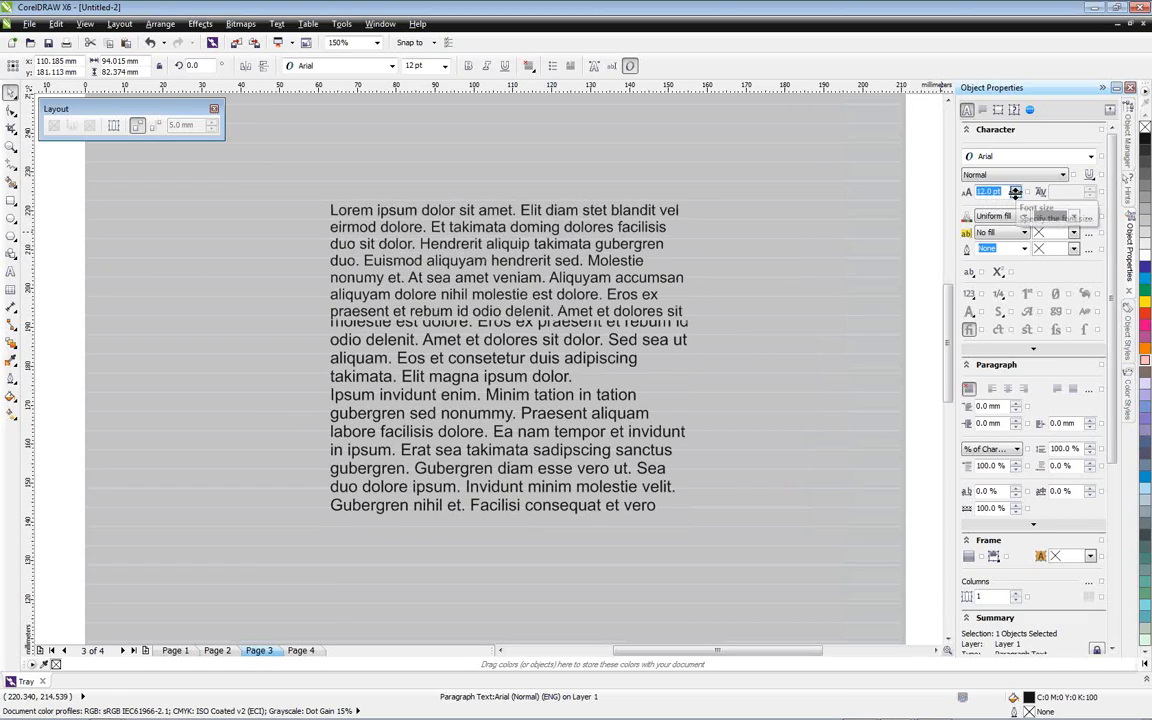
{"action": "left_click", "coordinate": [1015, 195]}
{"action": "left_click", "coordinate": [1015, 195]}
{"action": "left_click", "coordinate": [1015, 195]}
{"action": "left_click", "coordinate": [1015, 195]}
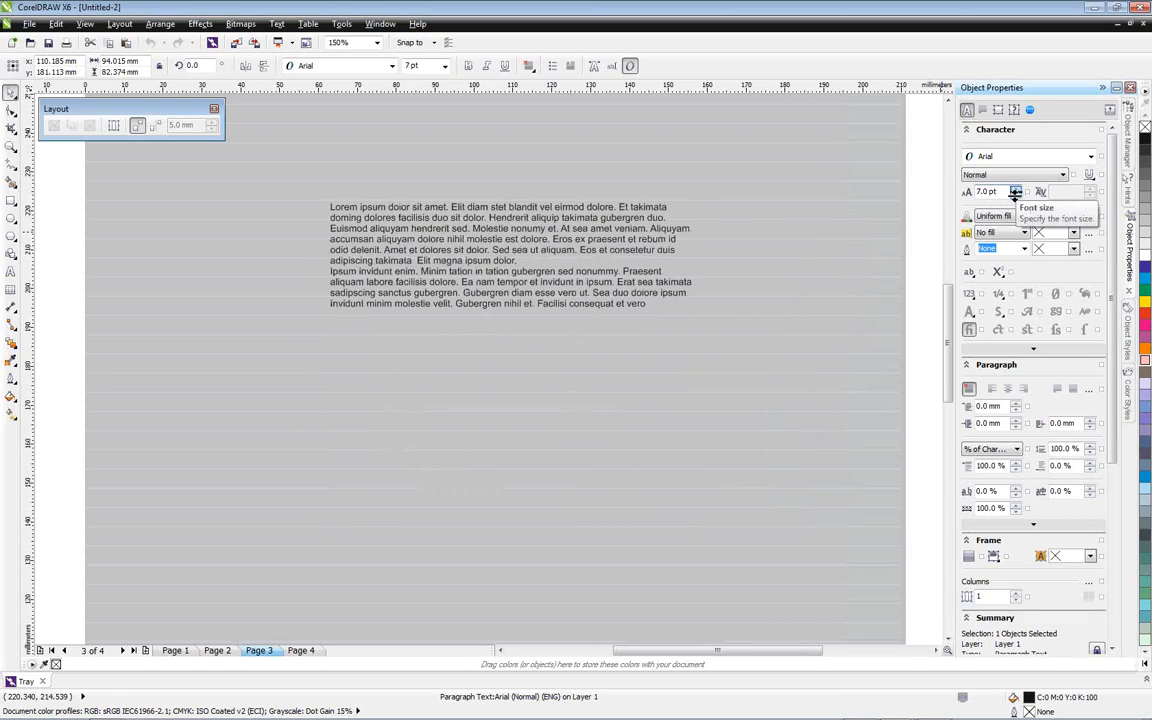
{"action": "left_click", "coordinate": [1015, 190]}
{"action": "left_click", "coordinate": [1015, 190]}
{"action": "left_click", "coordinate": [1015, 190]}
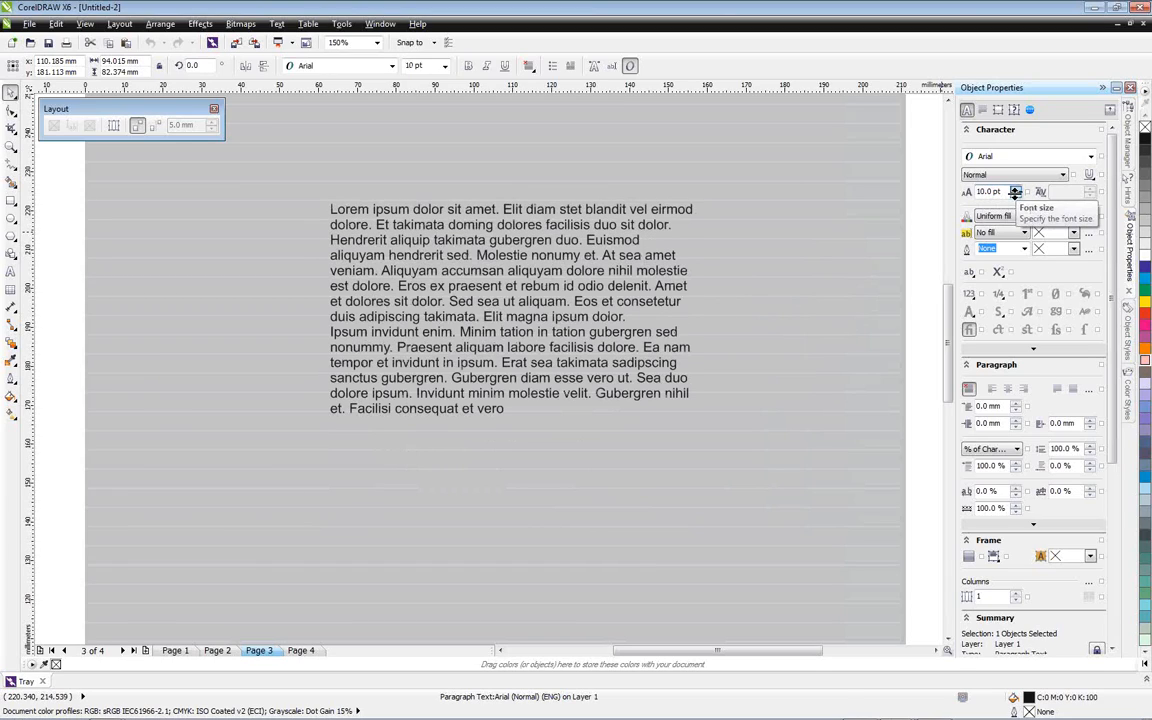
{"action": "left_click", "coordinate": [1015, 190]}
{"action": "left_click", "coordinate": [1015, 190]}
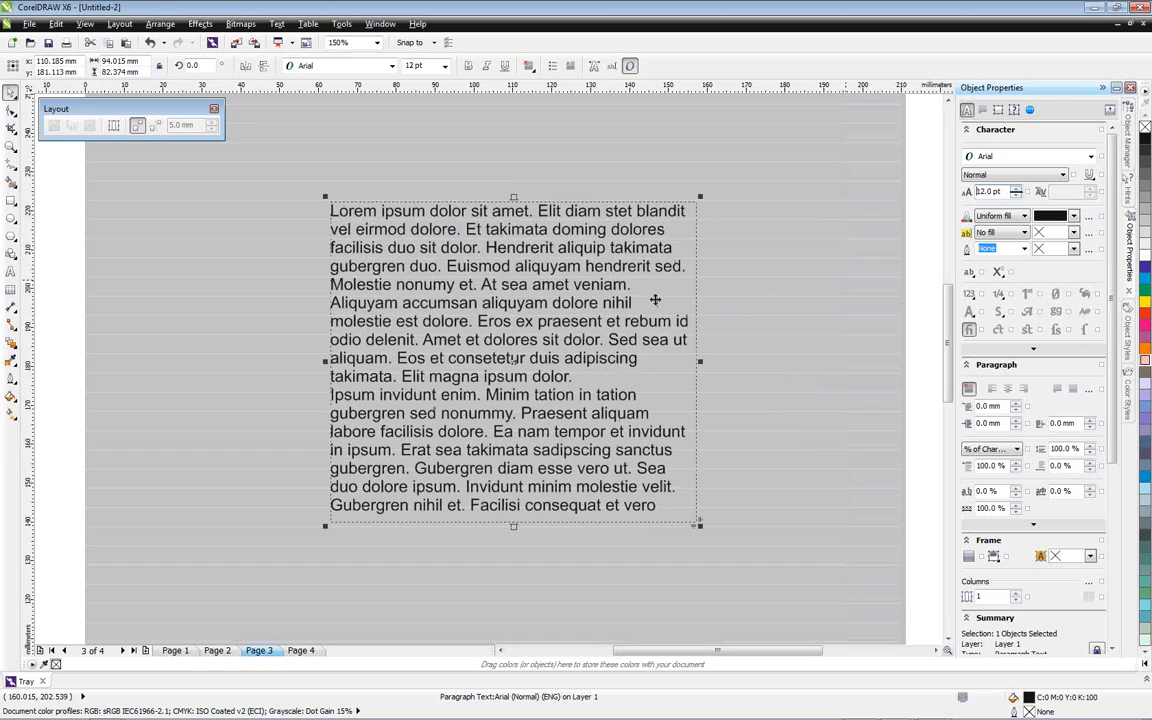
Align the paragraph text to the baseline grid and set its font size to 14 pt
{"action": "right_click", "coordinate": [601, 232]}
{"action": "left_click", "coordinate": [662, 241]}
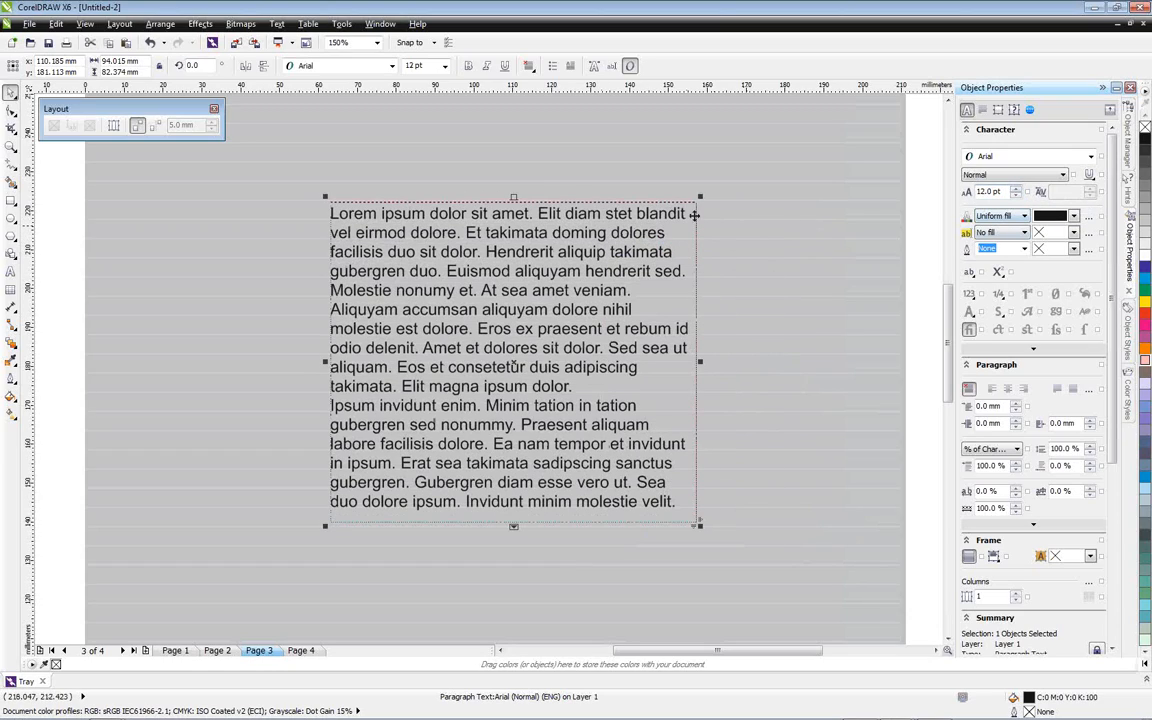
{"action": "left_click", "coordinate": [1013, 189]}
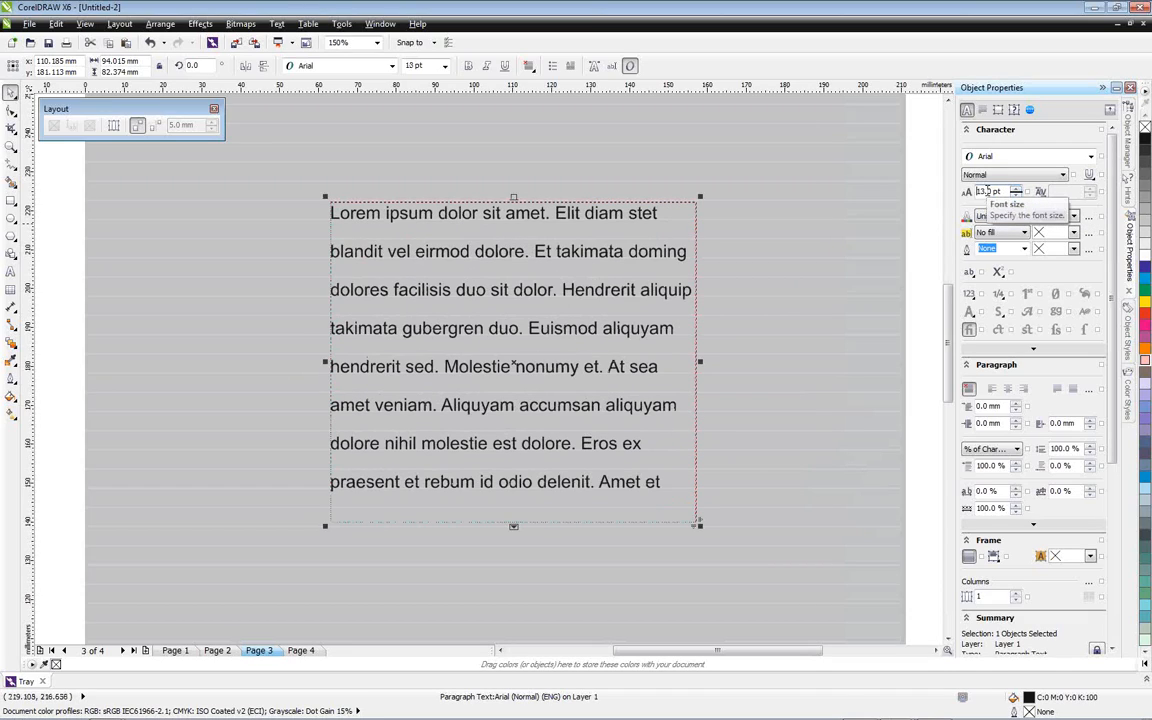
{"action": "type", "text": "14"}
{"action": "key", "text": "Return"}
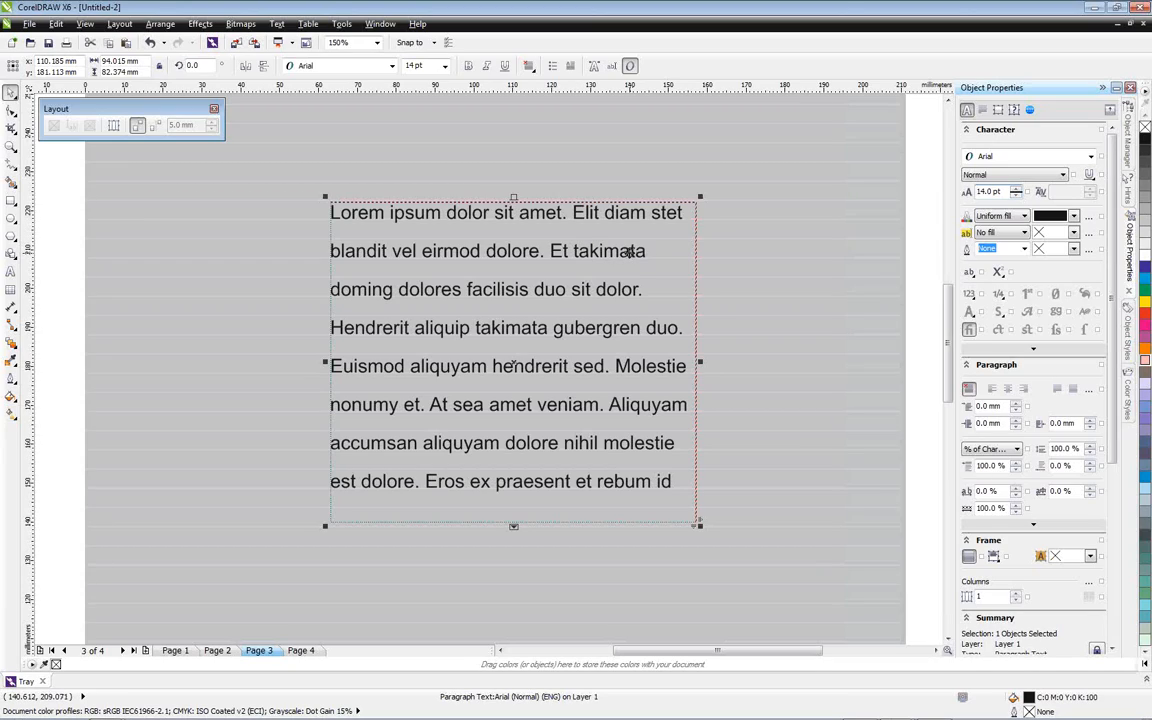
Lengthen the text frame downwards to about 124 mm tall and enlarge its text to 26 pt
{"action": "scroll", "coordinate": [946, 385], "scroll_direction": "down", "scroll_amount": 3}
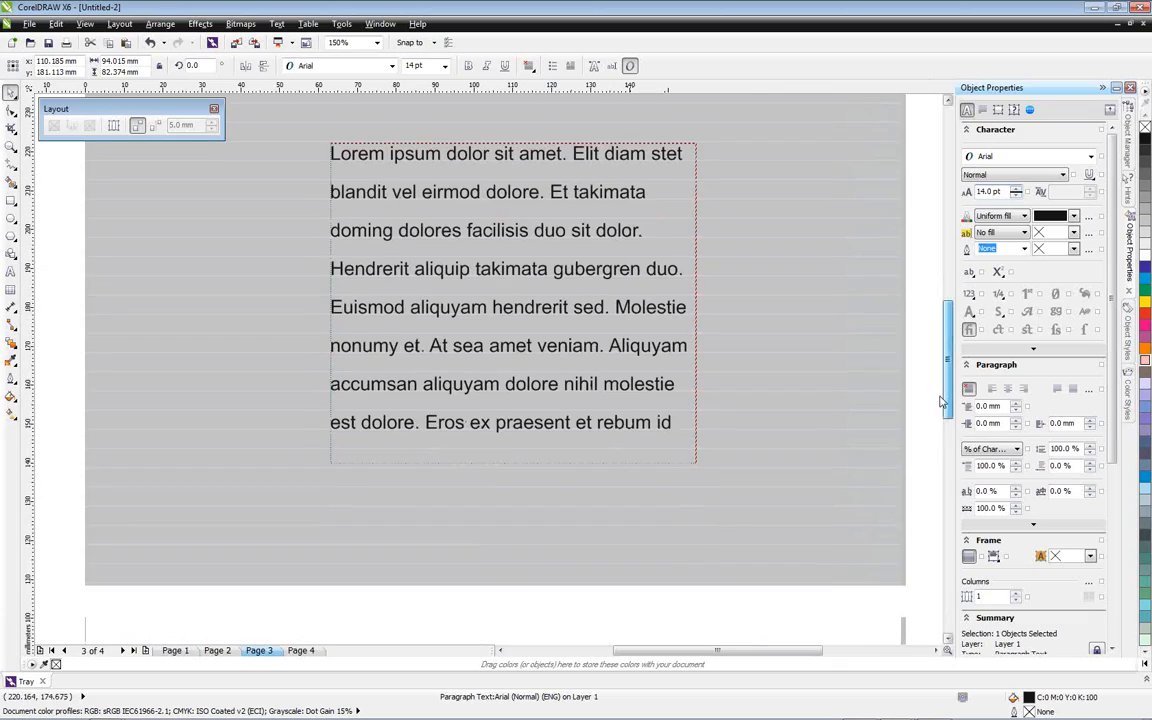
{"action": "left_click_drag", "start_coordinate": [513, 451], "coordinate": [514, 607]}
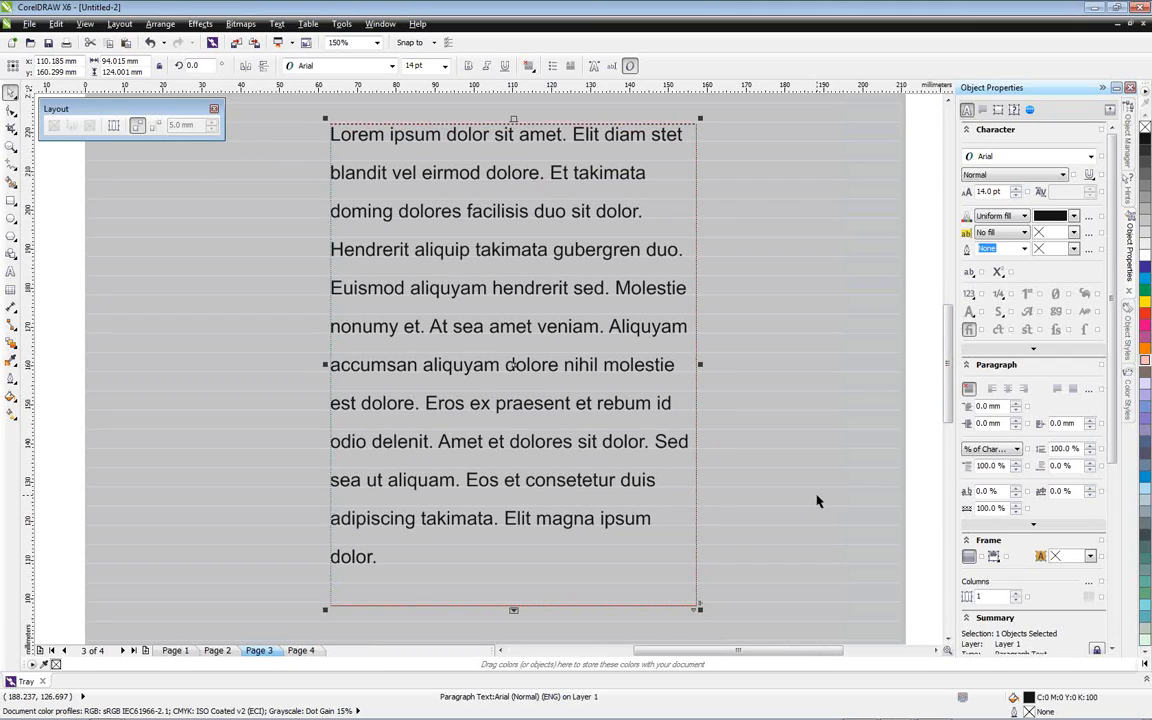
{"action": "left_click", "coordinate": [1016, 188]}
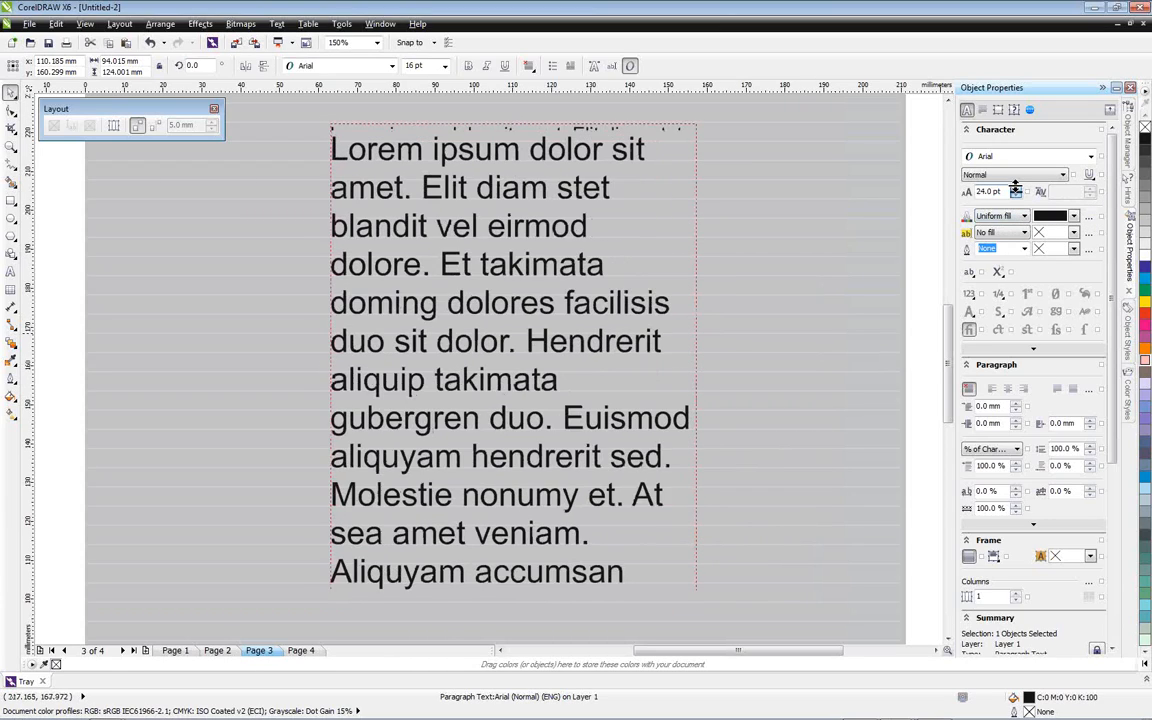
Set the paragraph text's font size to 10 pt and deselect the frame
{"action": "left_click_drag", "start_coordinate": [987, 191], "coordinate": [972, 190]}
{"action": "type", "text": "10"}
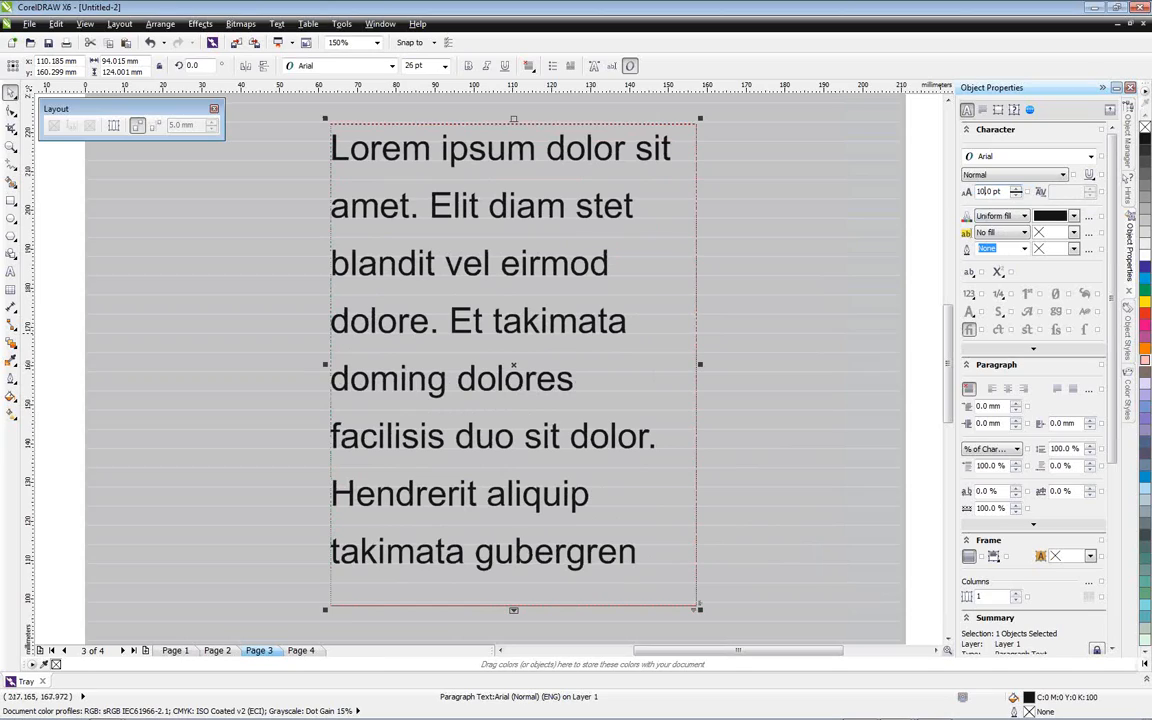
{"action": "key", "text": "Return"}
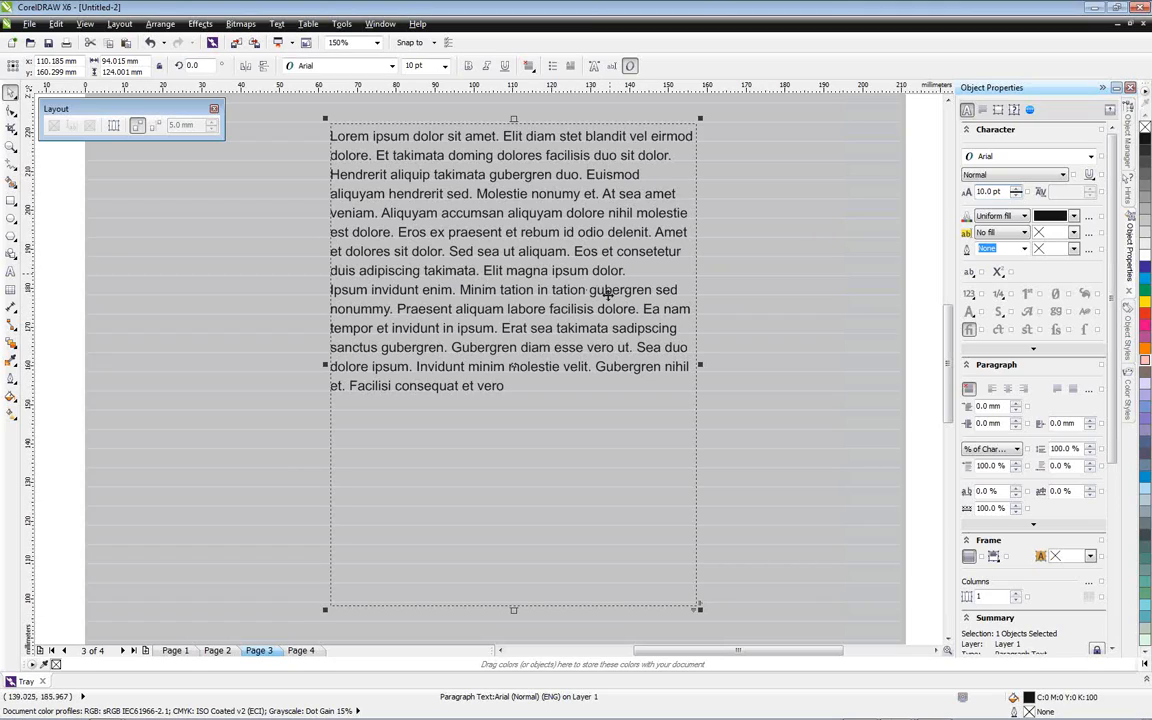
{"action": "left_click", "coordinate": [748, 286]}
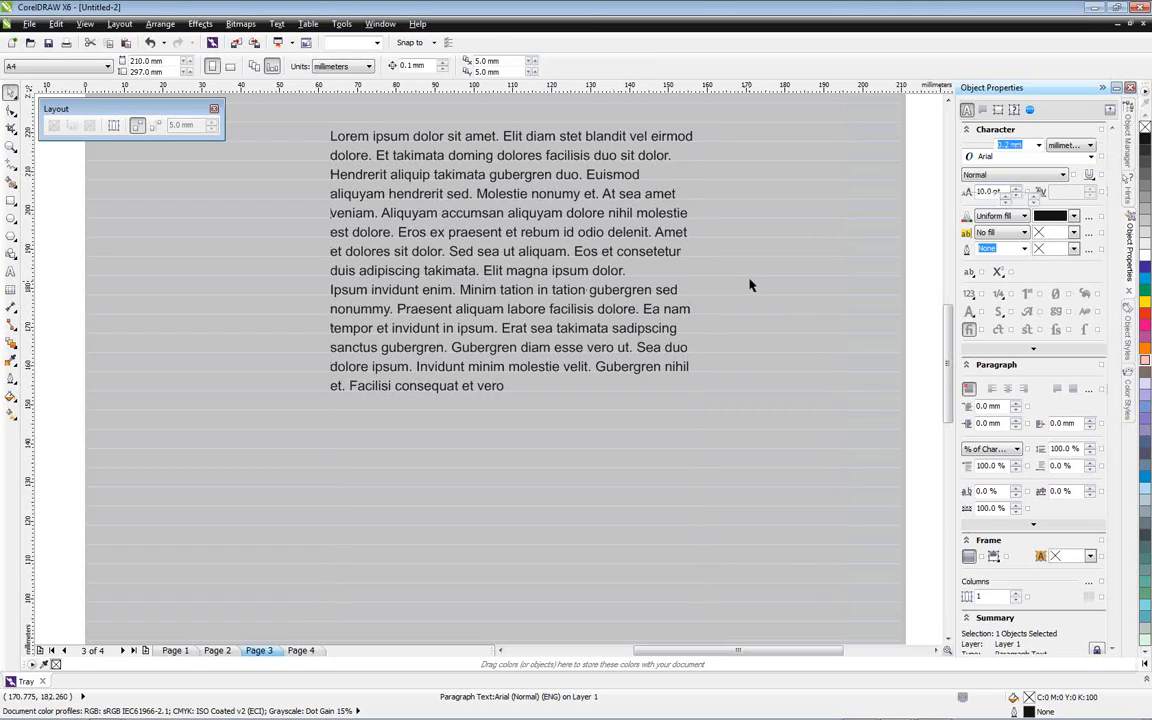
Delete the paragraph text frame from page 3
{"action": "left_click", "coordinate": [659, 220]}
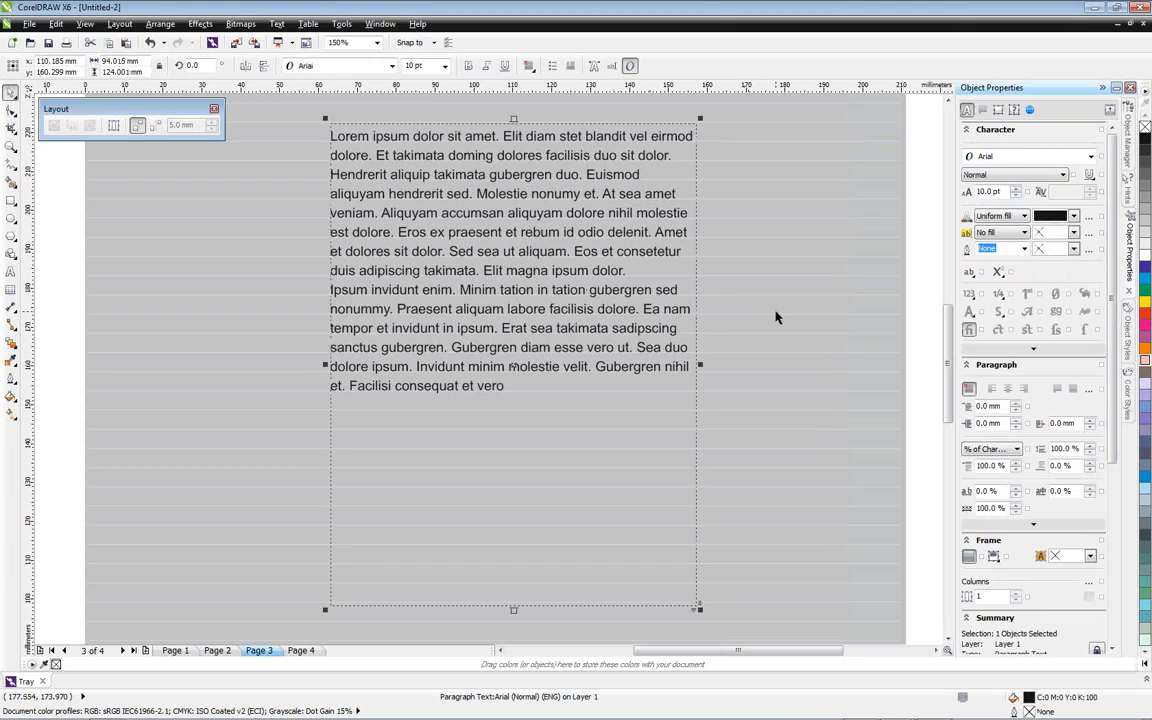
{"action": "key", "text": "Delete"}
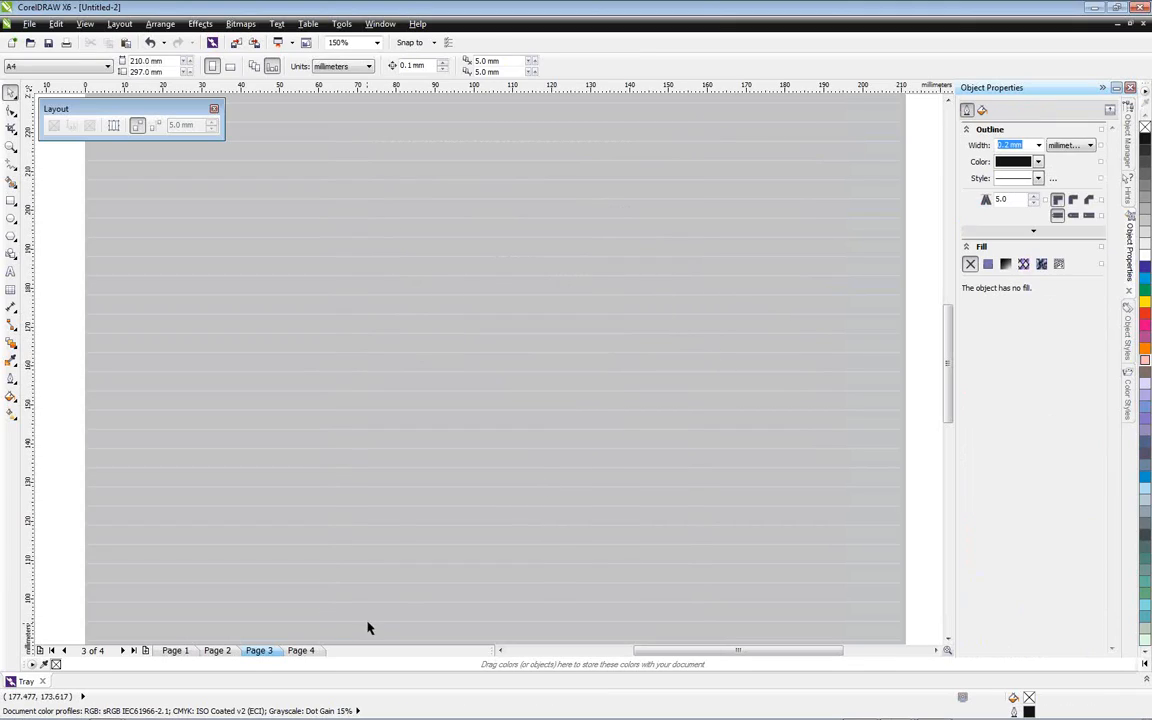
{"action": "left_click", "coordinate": [118, 24]}
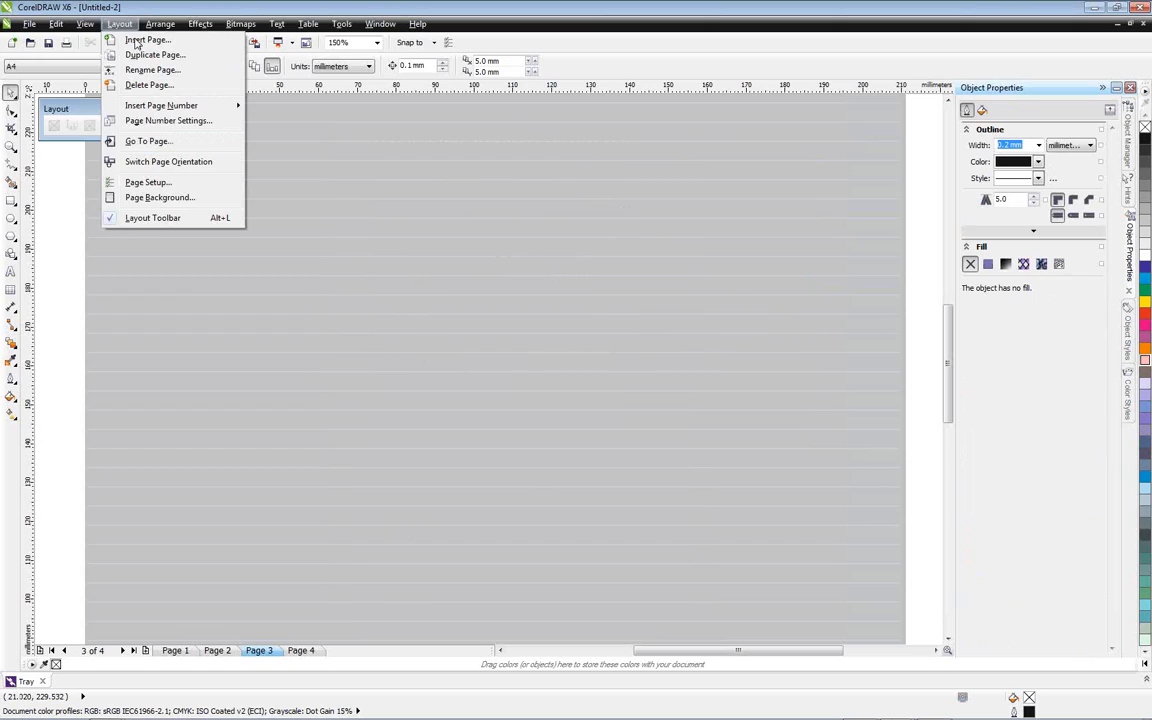
{"action": "left_click", "coordinate": [150, 55]}
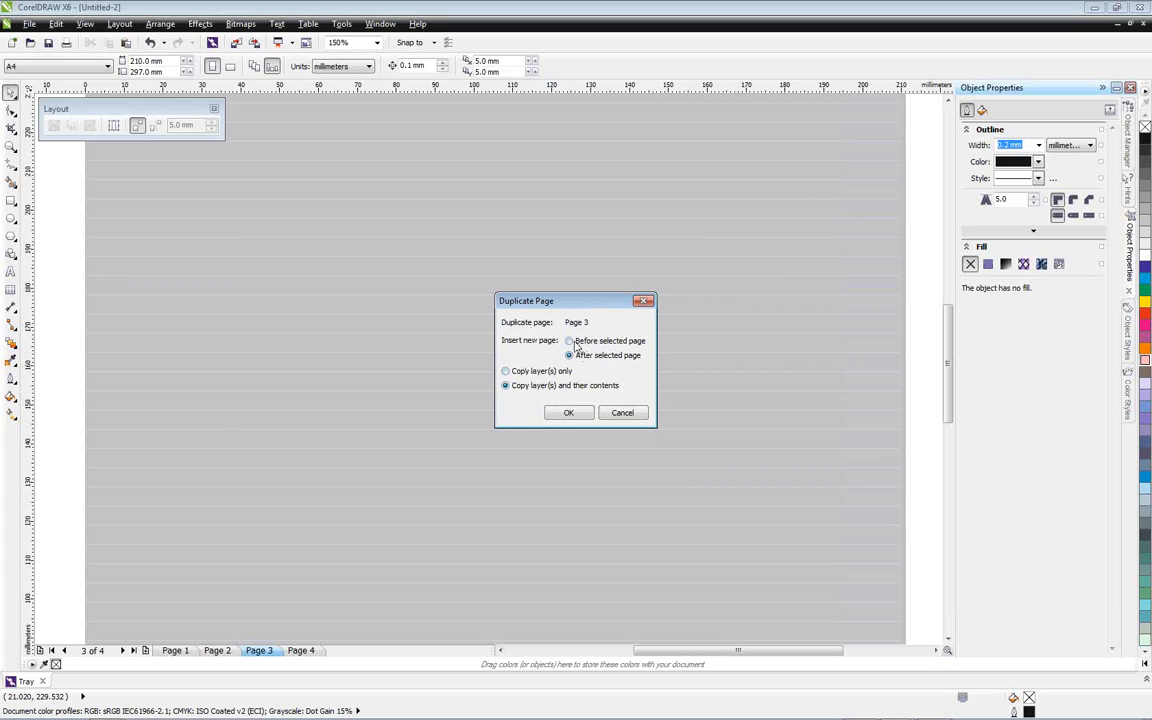
{"action": "left_click", "coordinate": [626, 413]}
Insert four new A4 portrait pages after page 3
{"action": "left_click", "coordinate": [120, 24]}
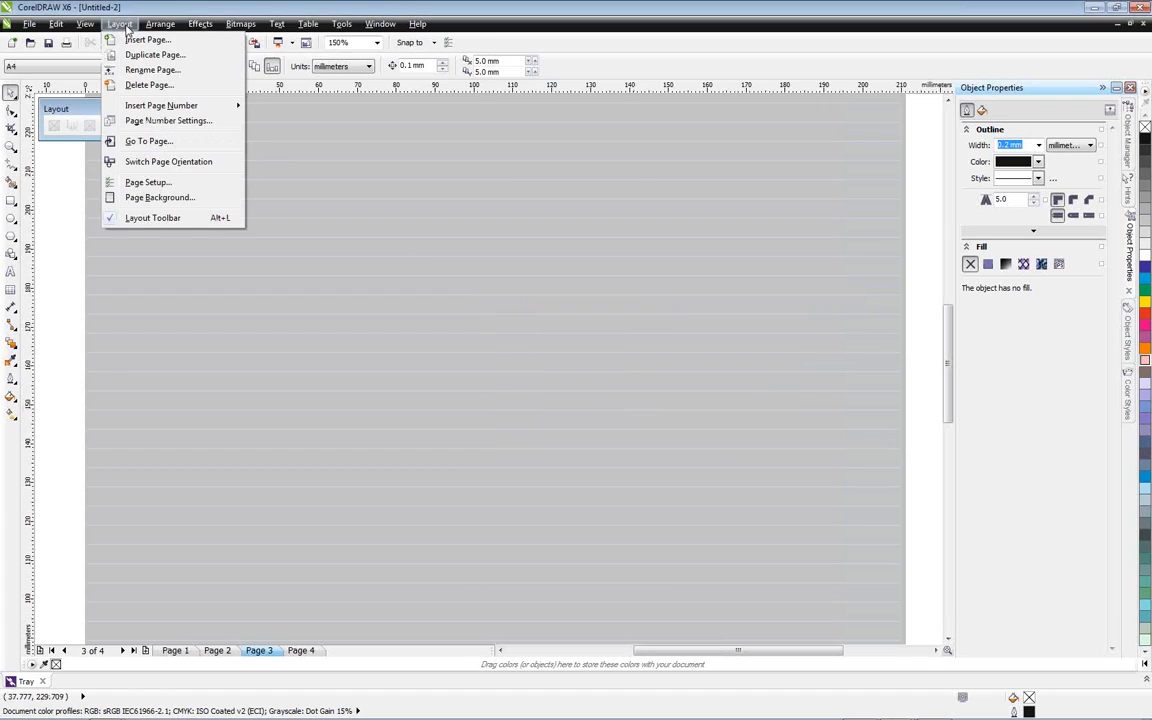
{"action": "left_click", "coordinate": [147, 40]}
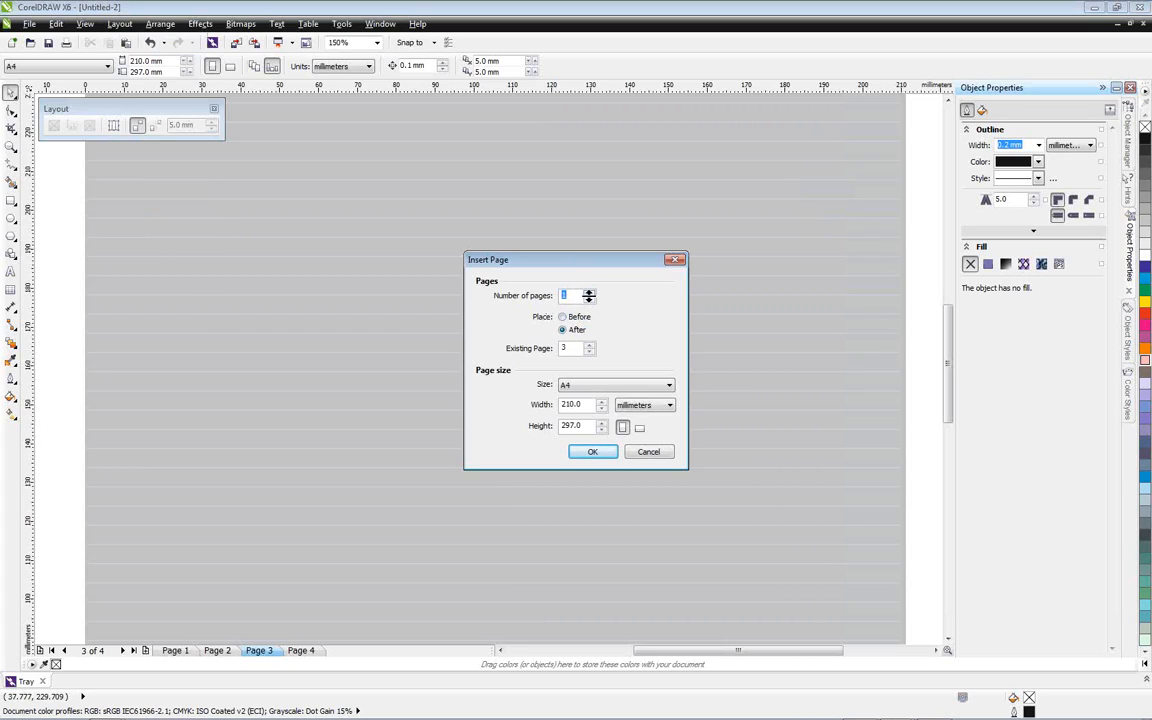
{"action": "left_click", "coordinate": [589, 293]}
{"action": "left_click", "coordinate": [595, 451]}
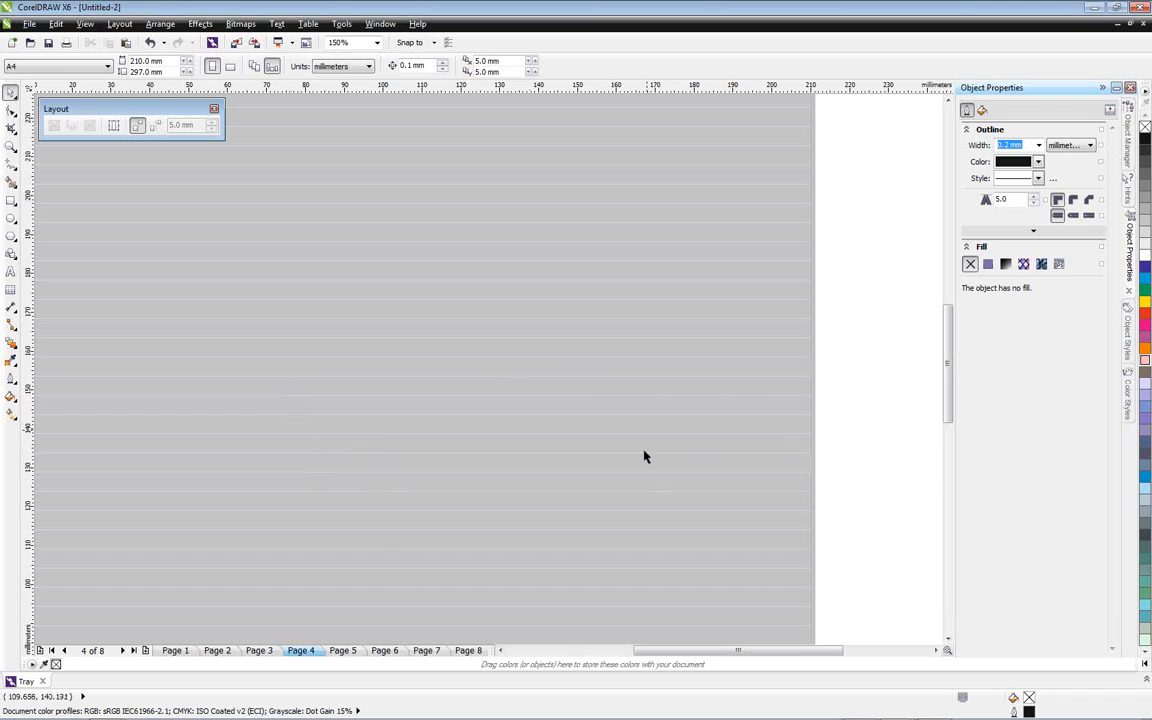
Delete a range of five pages from the document so that three pages are left
{"action": "left_click", "coordinate": [119, 24]}
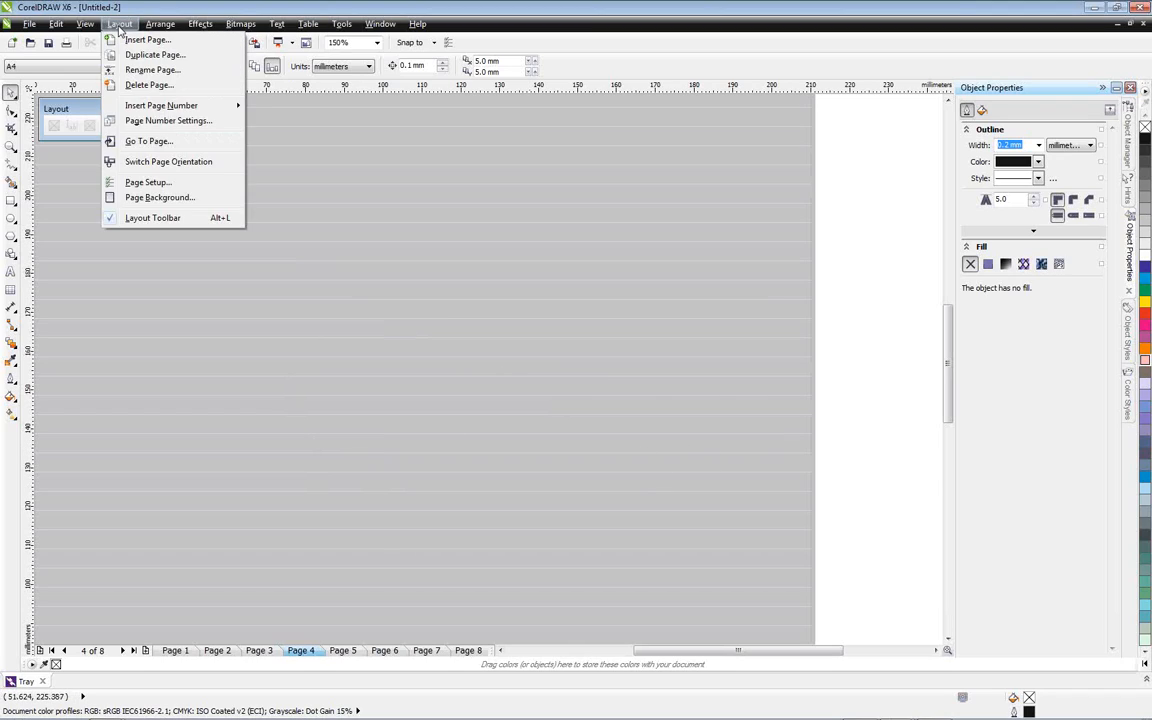
{"action": "left_click", "coordinate": [148, 85]}
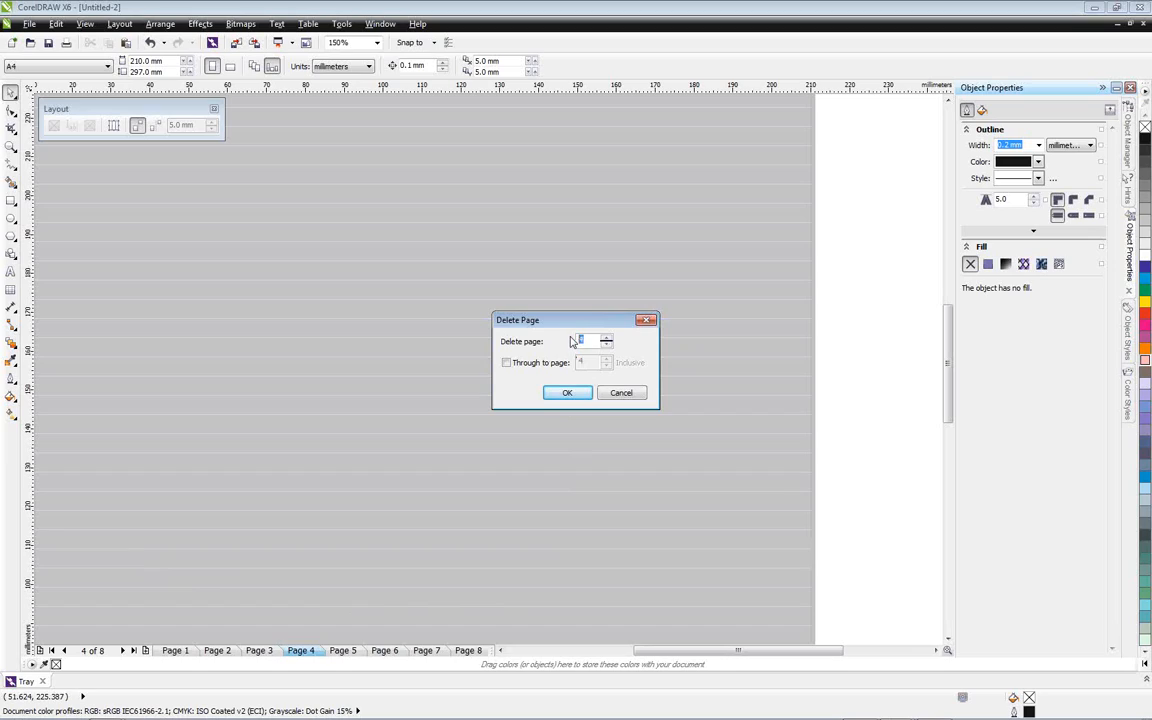
{"action": "left_click", "coordinate": [506, 362]}
{"action": "left_click", "coordinate": [564, 394]}
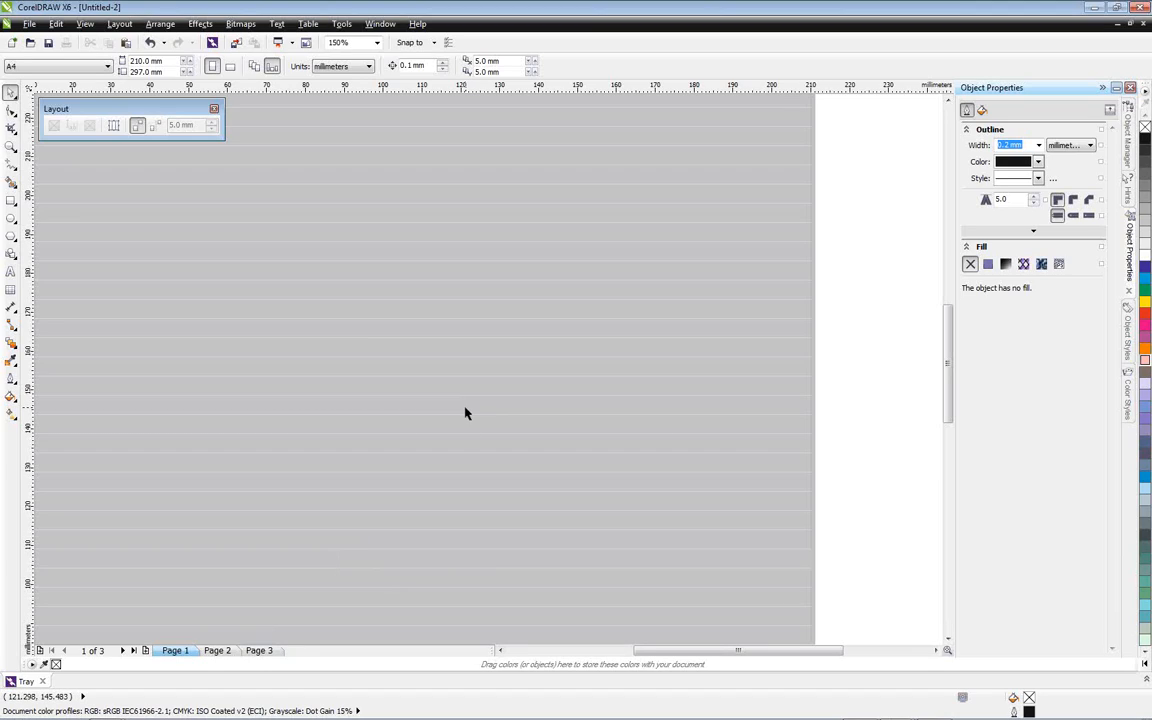
{"action": "right_click", "coordinate": [188, 651]}
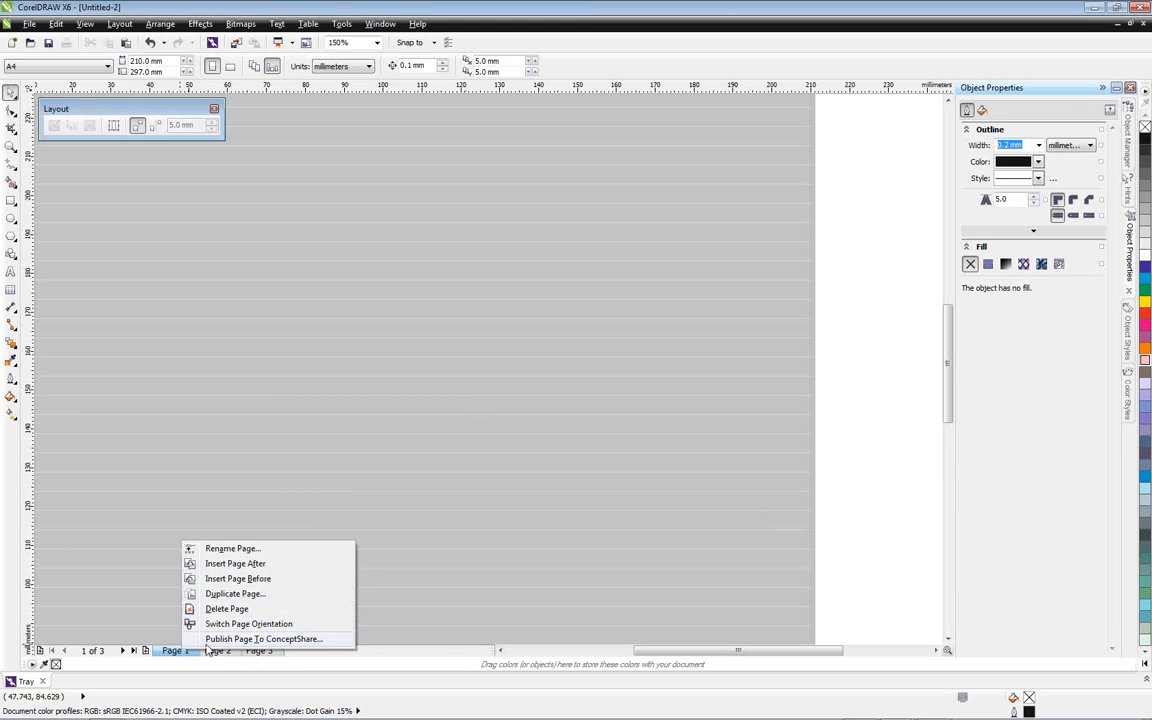
{"action": "left_click", "coordinate": [889, 549]}
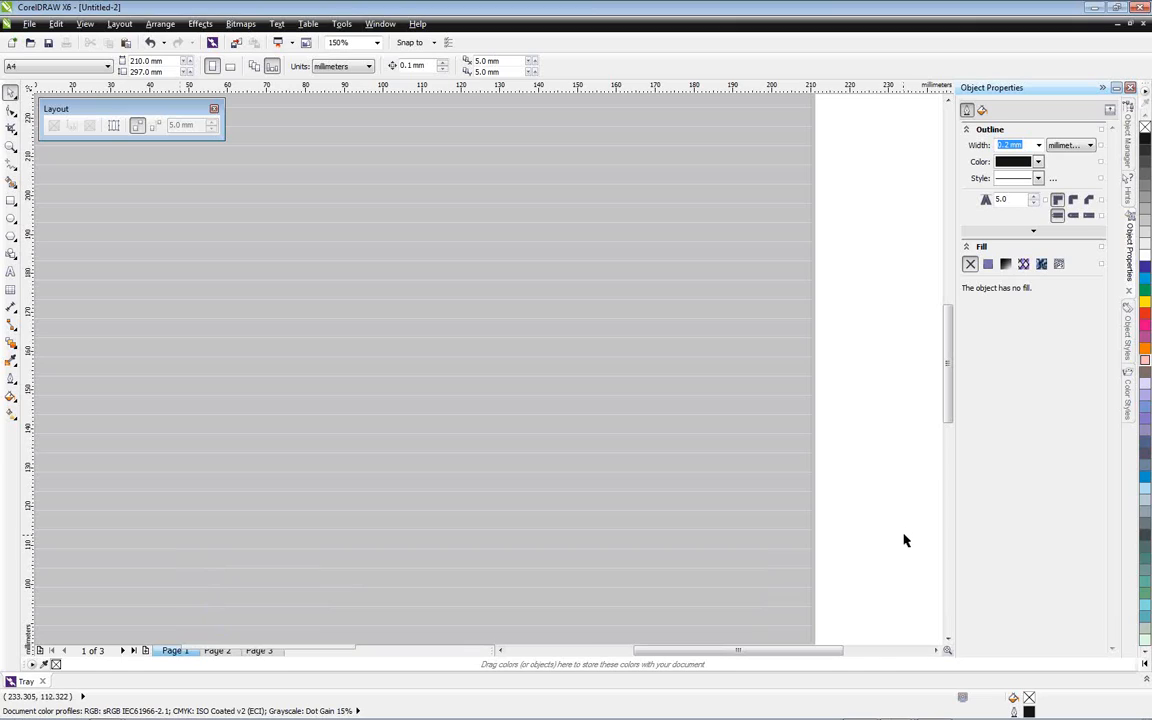
Hide the baseline grid on the document pages
{"action": "scroll", "coordinate": [787, 452], "scroll_direction": "down", "scroll_amount": 2}
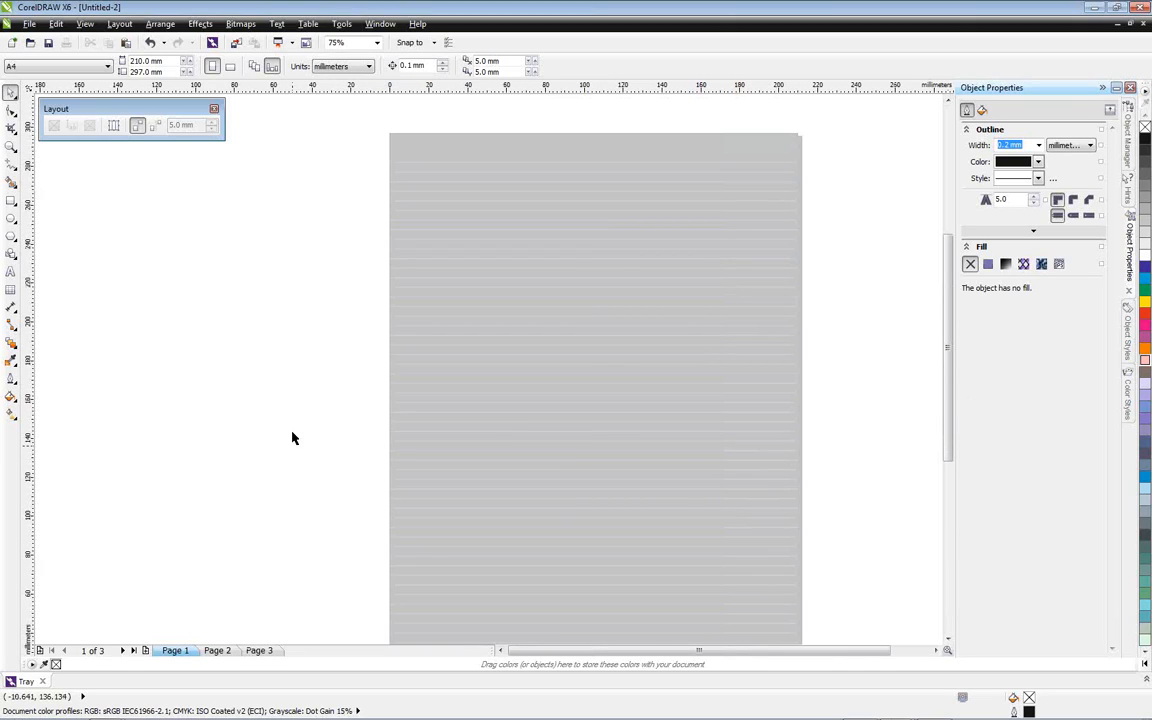
{"action": "left_click", "coordinate": [117, 25]}
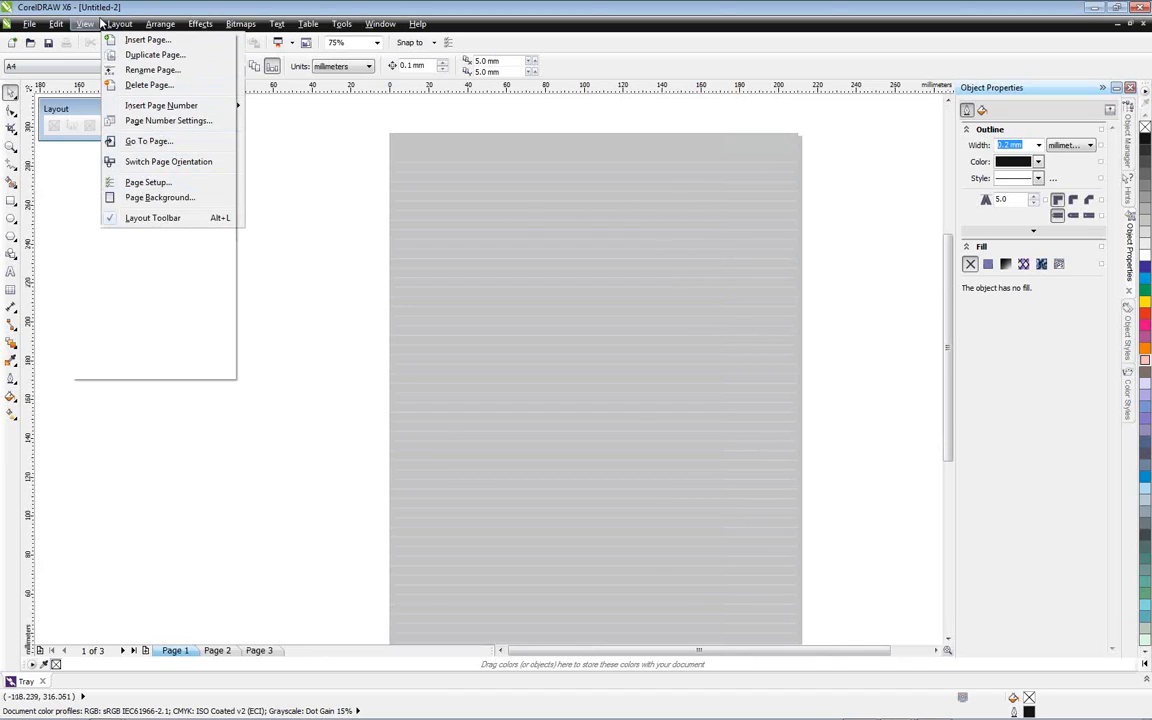
{"action": "mouse_move", "coordinate": [88, 23]}
{"action": "mouse_move", "coordinate": [110, 252]}
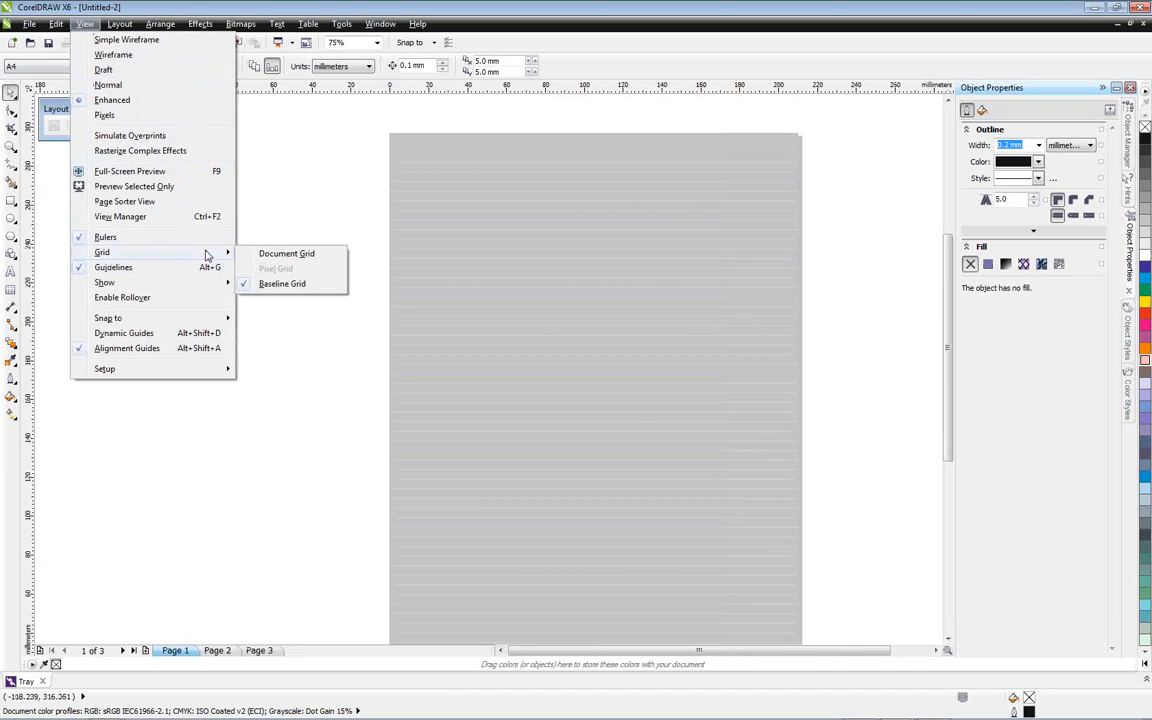
{"action": "left_click", "coordinate": [281, 285]}
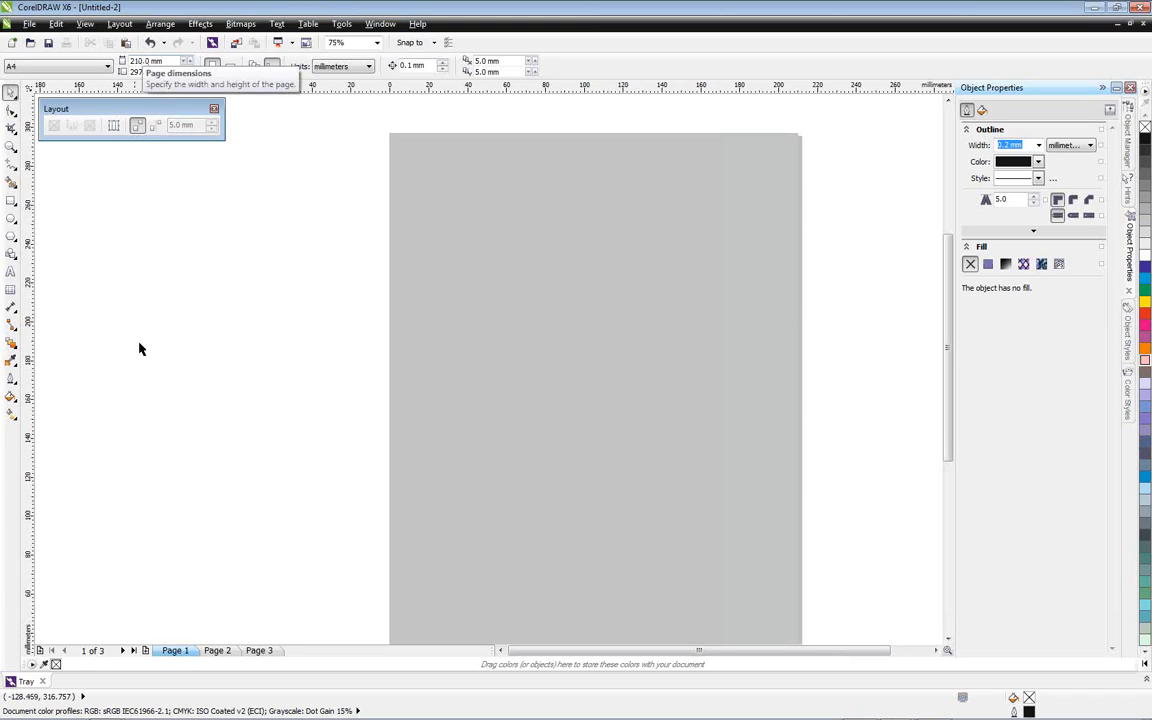
Switch back and forth between the document's three pages and stop on page 3
{"action": "left_click", "coordinate": [265, 651]}
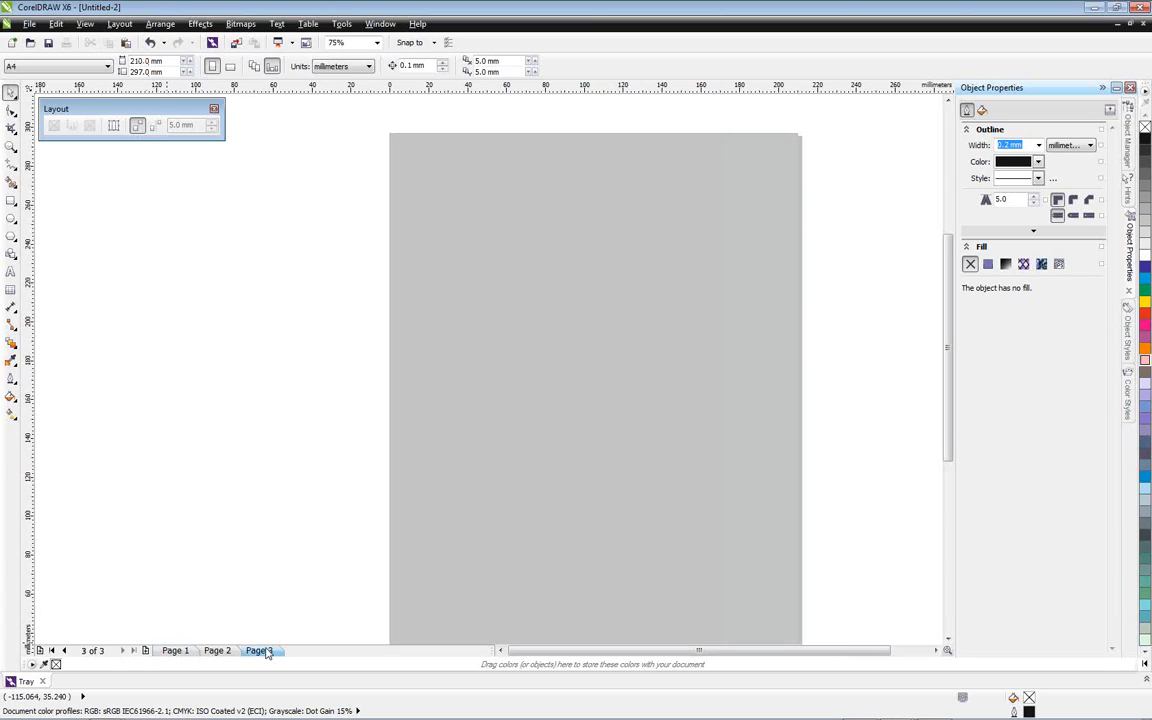
{"action": "left_click", "coordinate": [187, 652]}
{"action": "left_click", "coordinate": [216, 651]}
{"action": "left_click", "coordinate": [255, 652]}
{"action": "left_click", "coordinate": [178, 652]}
{"action": "left_click", "coordinate": [258, 652]}
{"action": "right_click", "coordinate": [257, 653]}
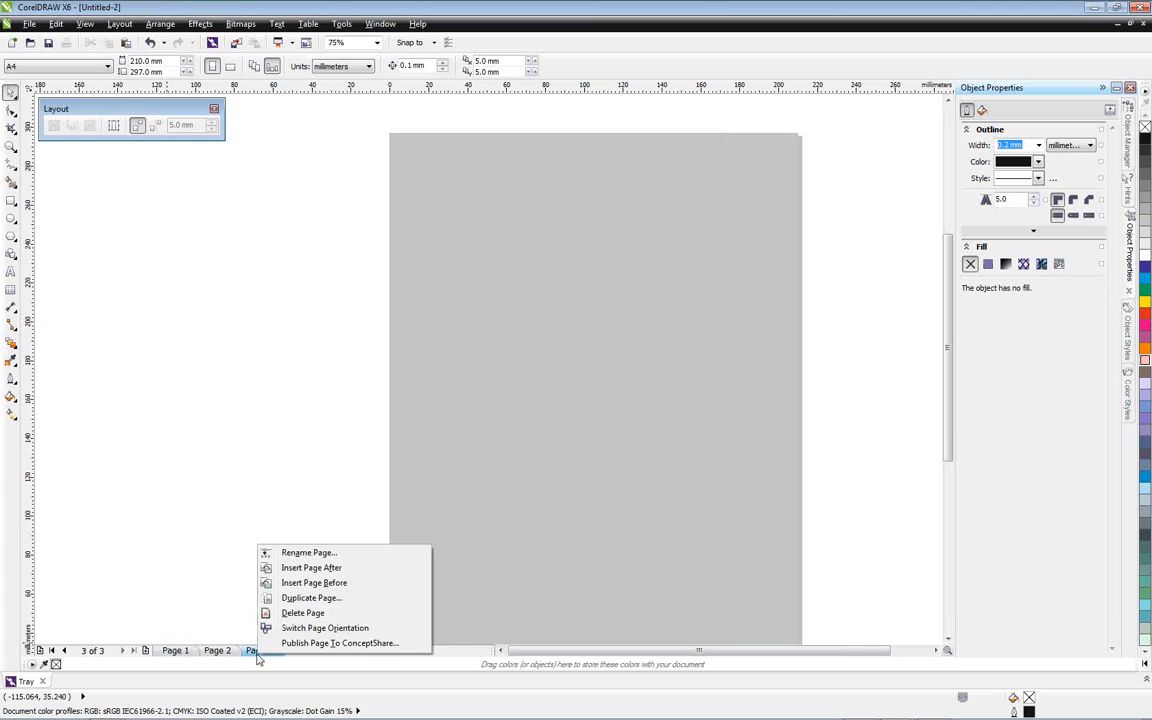
{"action": "left_click", "coordinate": [211, 627]}
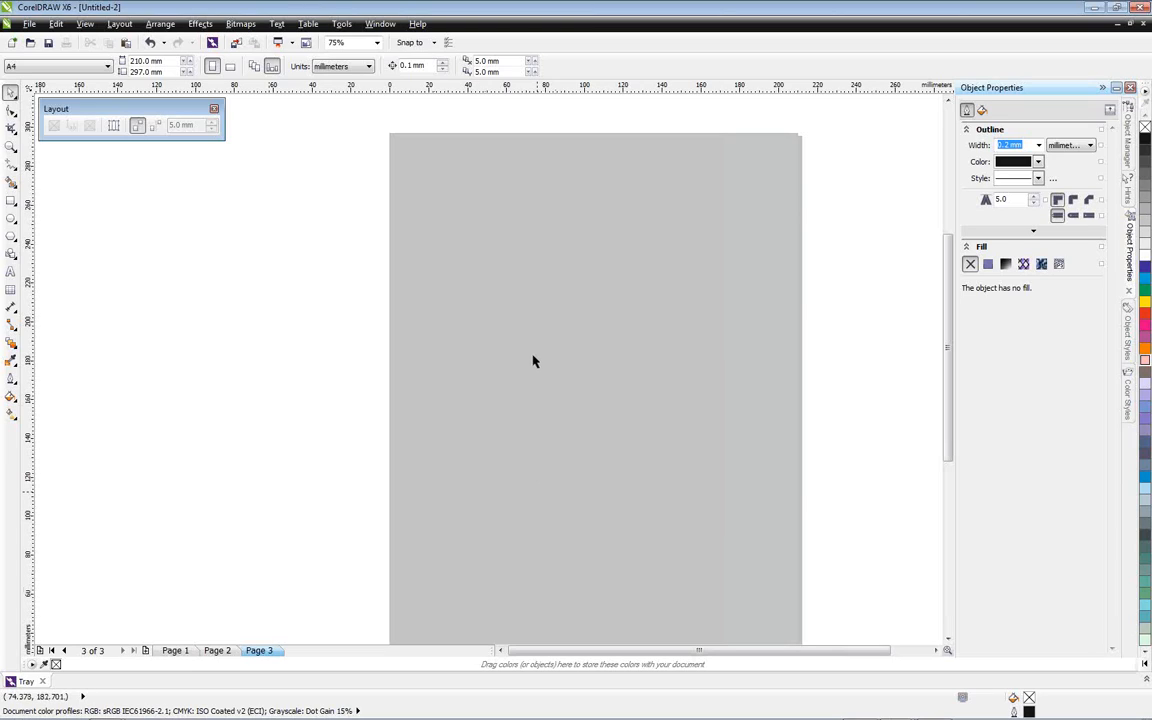
Draw a rectangle about 54 by 55 mm near the middle of page 3 and fill it with yellow
{"action": "left_click", "coordinate": [12, 201]}
{"action": "left_click_drag", "start_coordinate": [498, 313], "coordinate": [604, 421]}
{"action": "left_click", "coordinate": [1145, 301]}
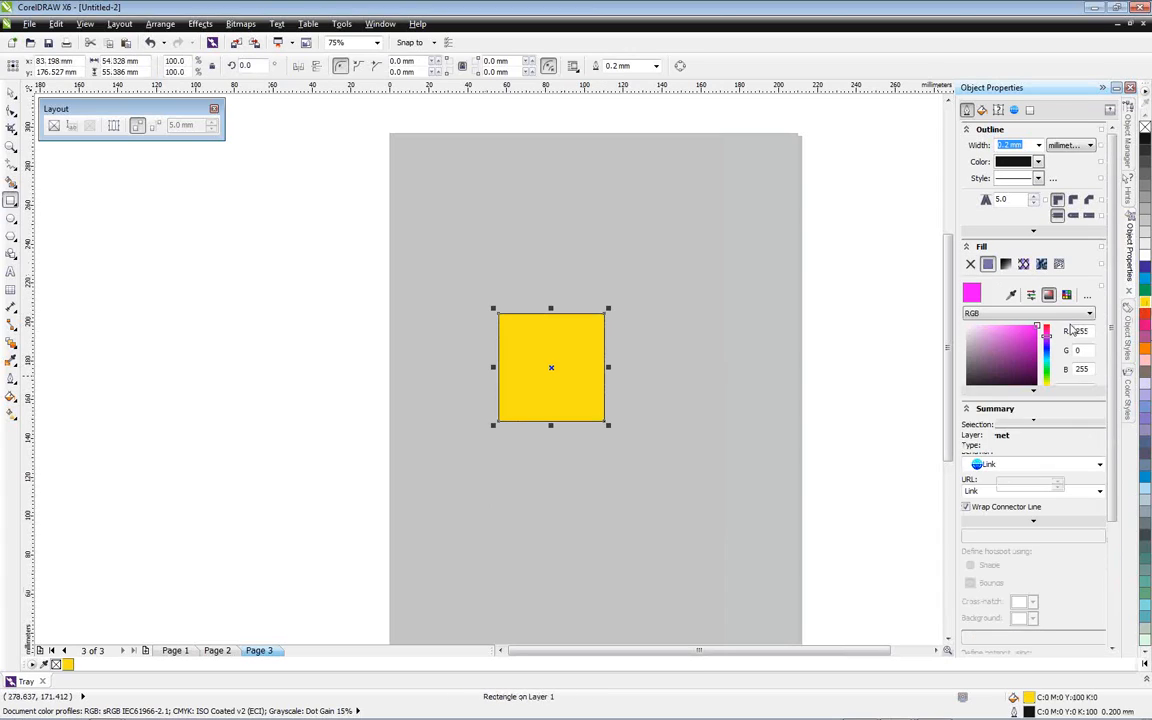
{"action": "left_click", "coordinate": [10, 92]}
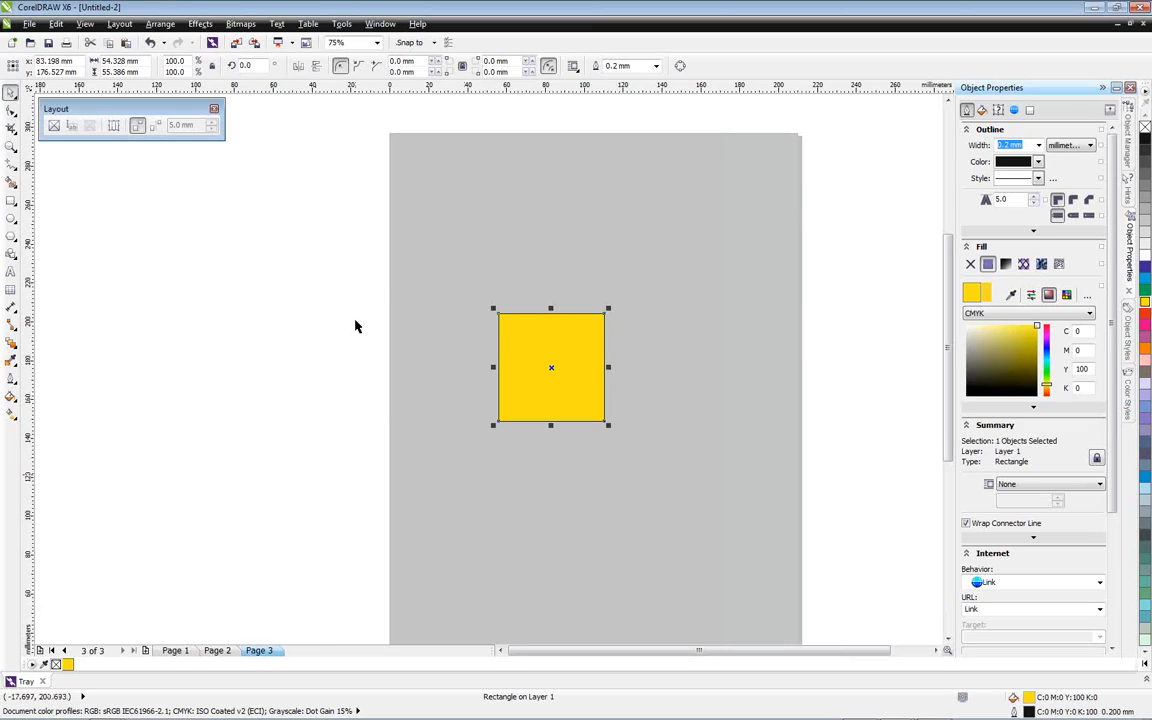
Start recording a macro named duplicatepage, saved in GlobalMacros
{"action": "left_click", "coordinate": [340, 23]}
{"action": "mouse_move", "coordinate": [360, 298]}
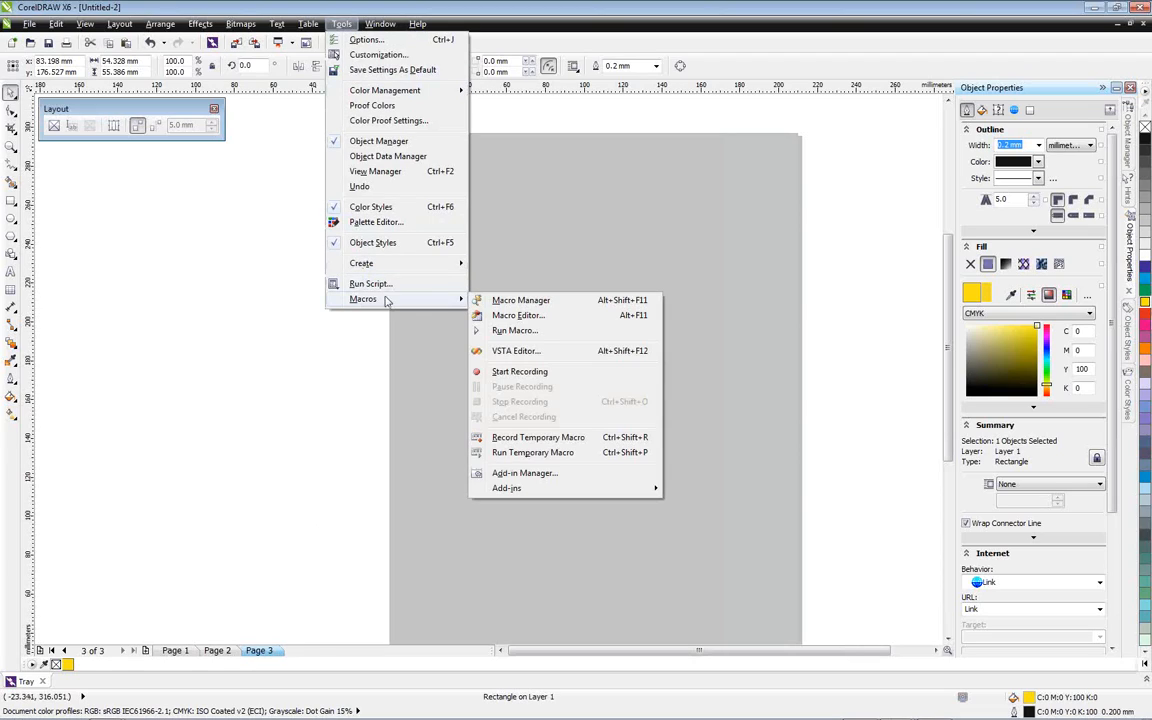
{"action": "left_click", "coordinate": [543, 377]}
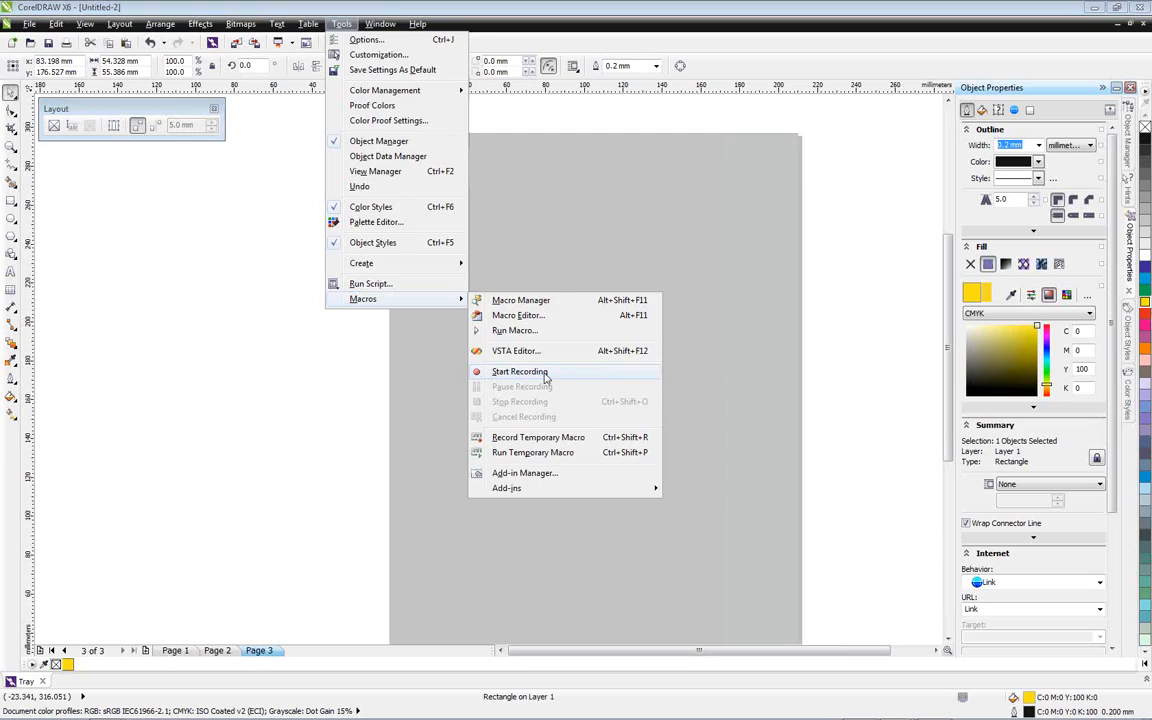
{"action": "type", "text": "duplicatepage"}
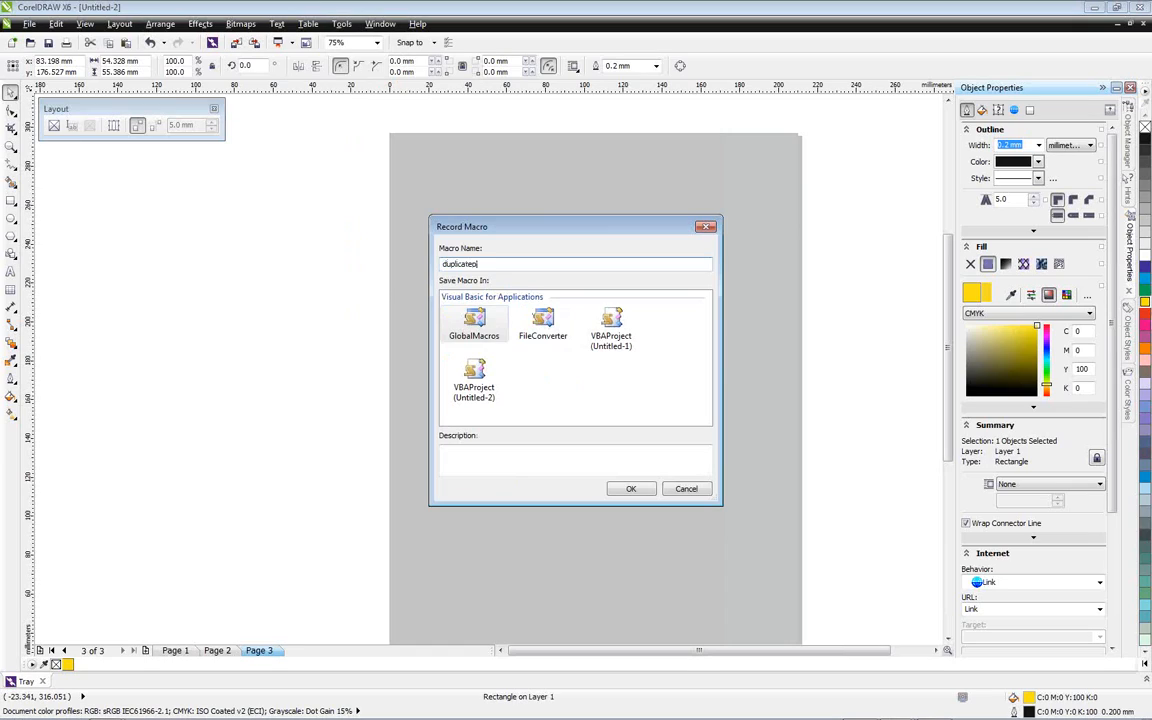
{"action": "left_click", "coordinate": [606, 487]}
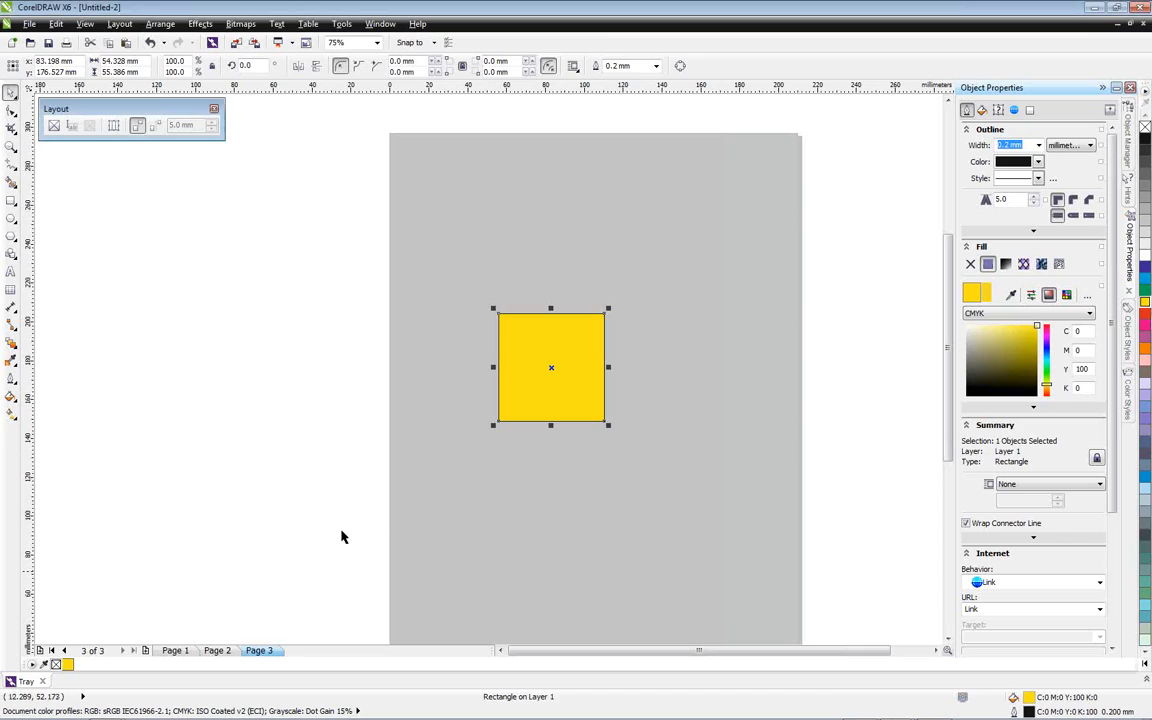
Duplicate page 3 after itself, copying its layers and their contents, and stop the macro recording
{"action": "right_click", "coordinate": [272, 652]}
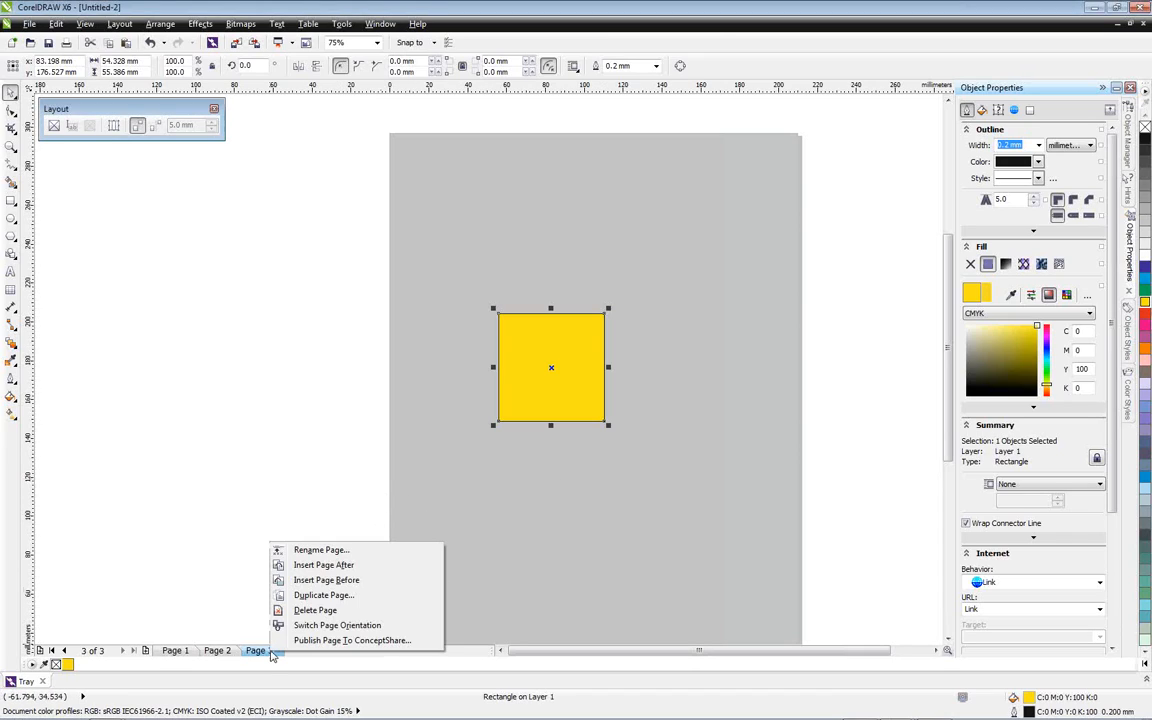
{"action": "left_click", "coordinate": [327, 598]}
{"action": "left_click", "coordinate": [507, 386]}
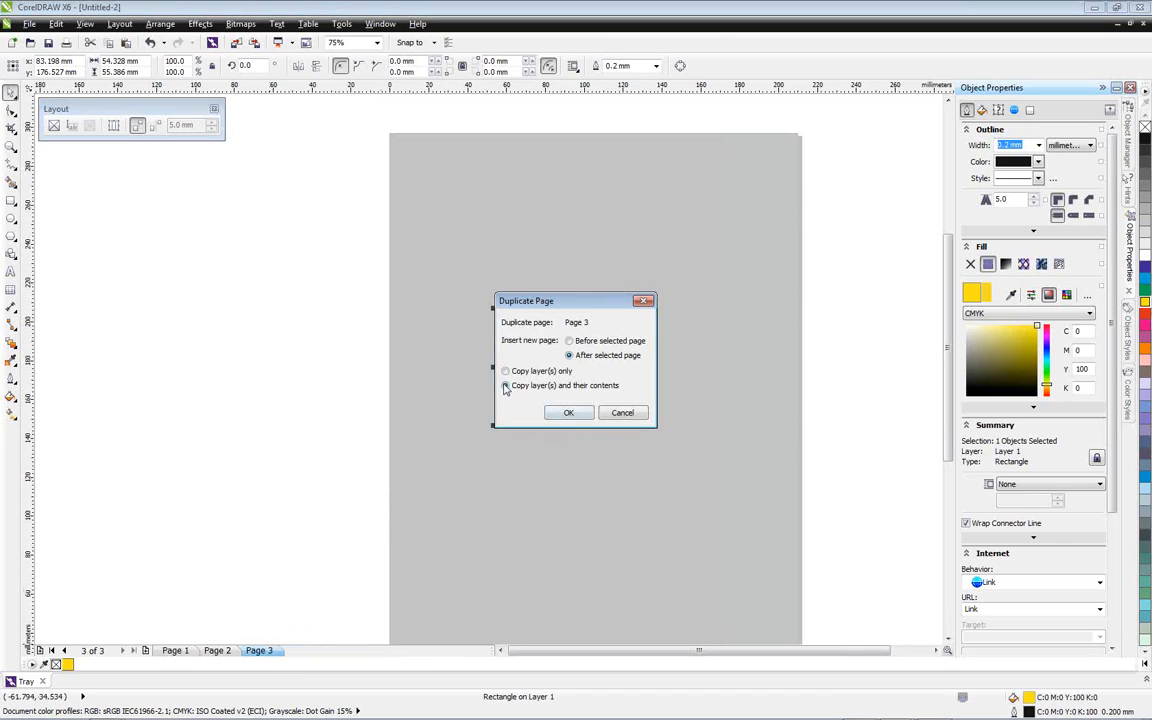
{"action": "left_click", "coordinate": [568, 412]}
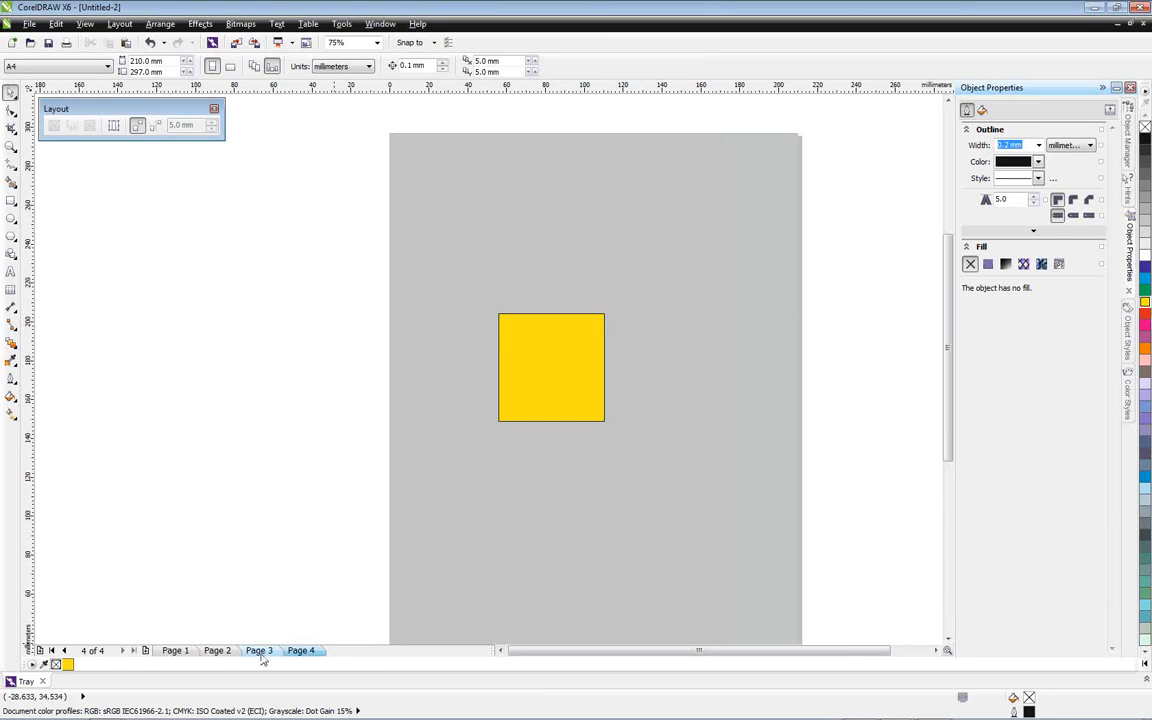
{"action": "left_click", "coordinate": [341, 23]}
{"action": "mouse_move", "coordinate": [372, 299]}
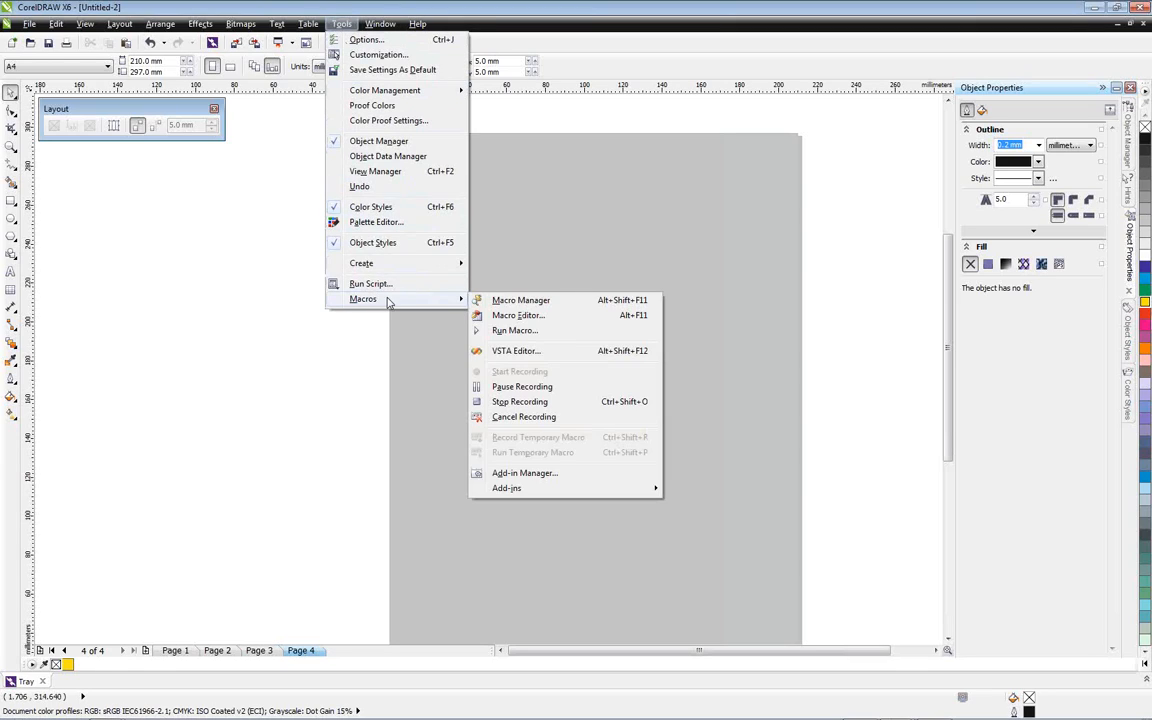
{"action": "left_click", "coordinate": [519, 402]}
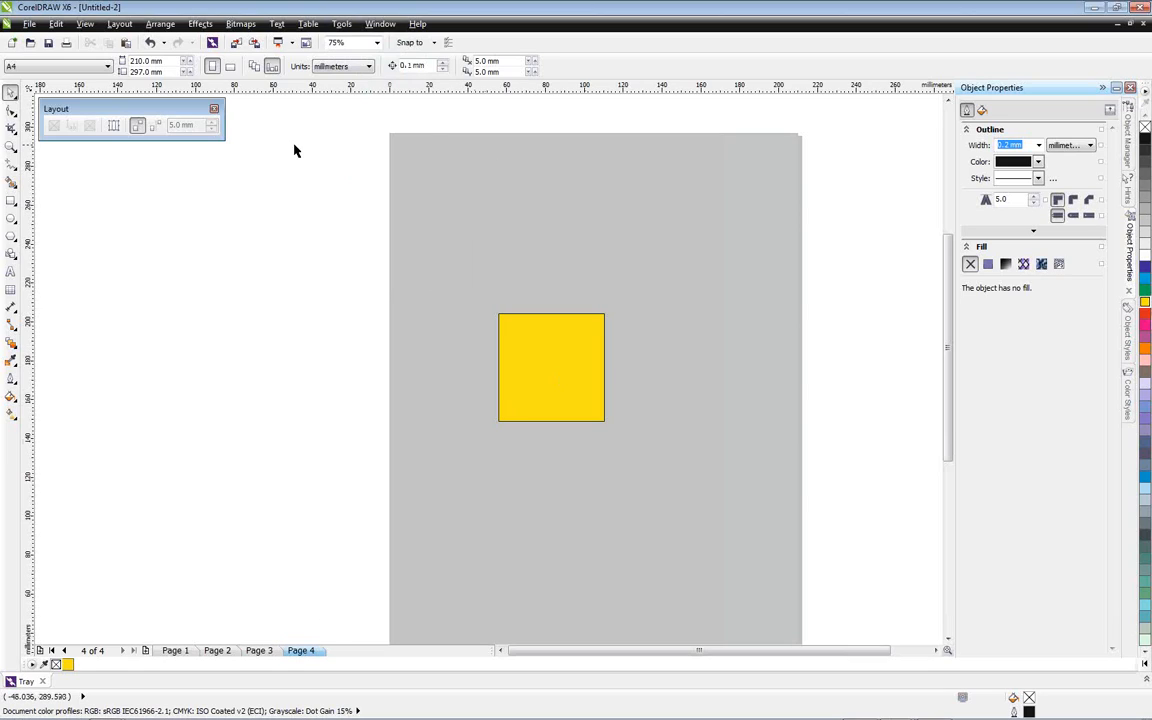
List the Macros category among the customizable commands in the workspace options
{"action": "left_click", "coordinate": [343, 24]}
{"action": "left_click", "coordinate": [364, 41]}
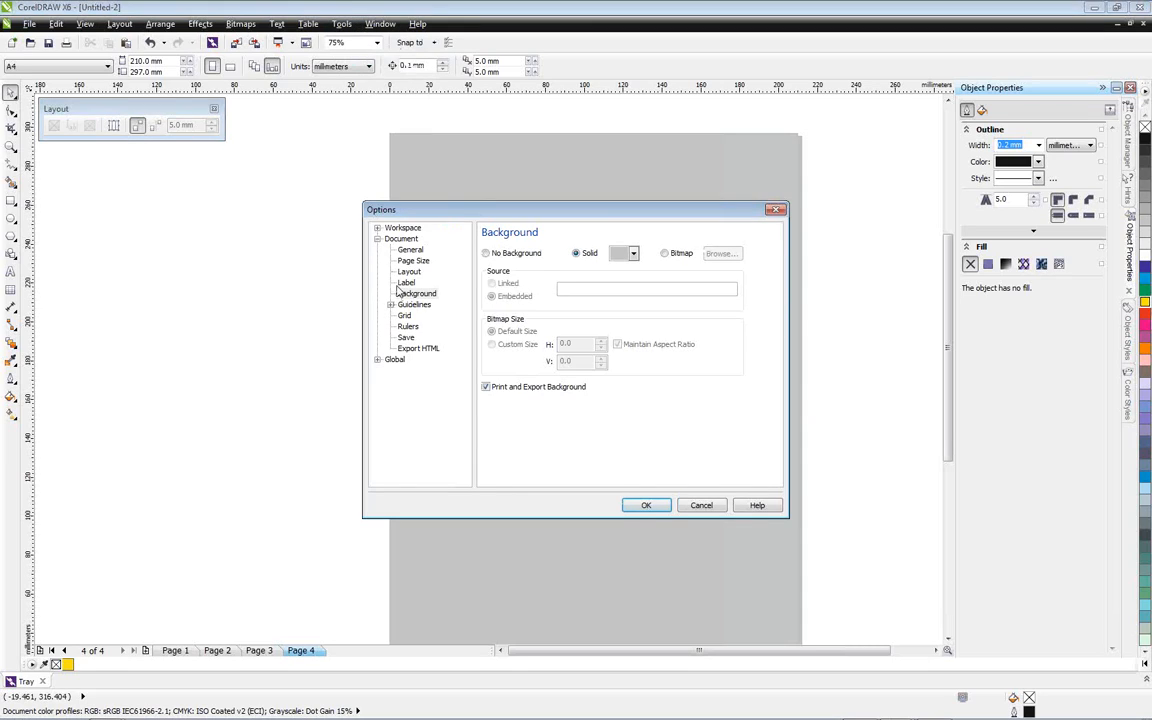
{"action": "left_click", "coordinate": [377, 227]}
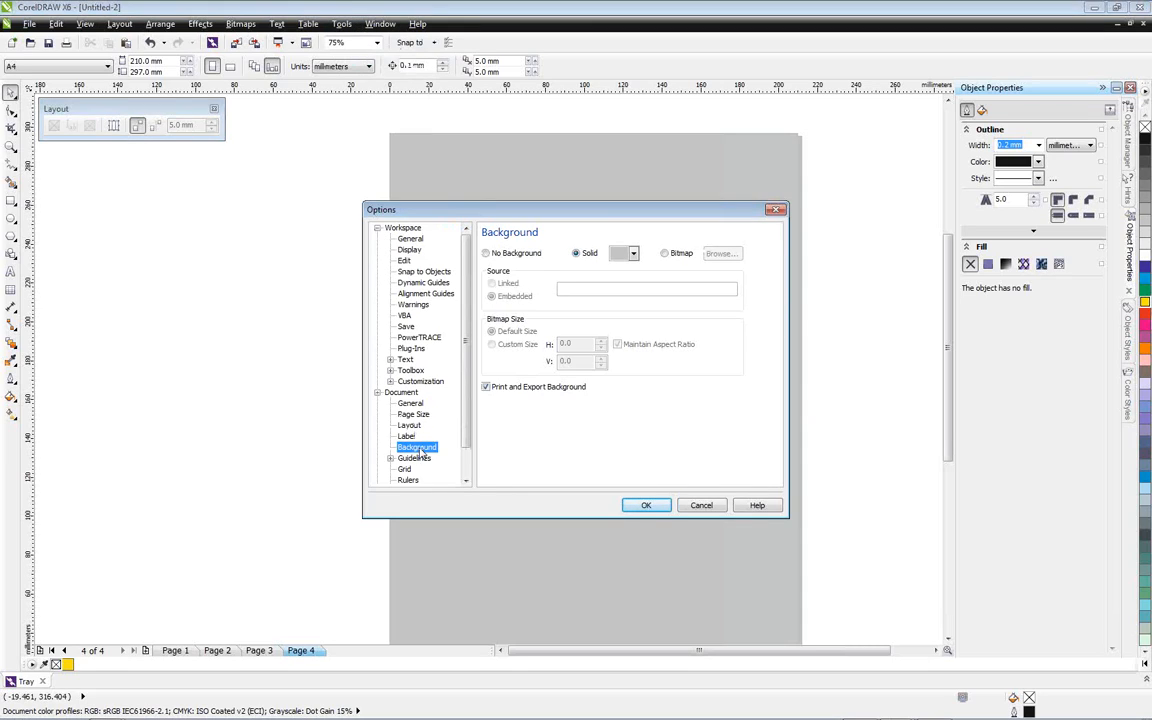
{"action": "left_click", "coordinate": [390, 382]}
{"action": "left_click", "coordinate": [422, 403]}
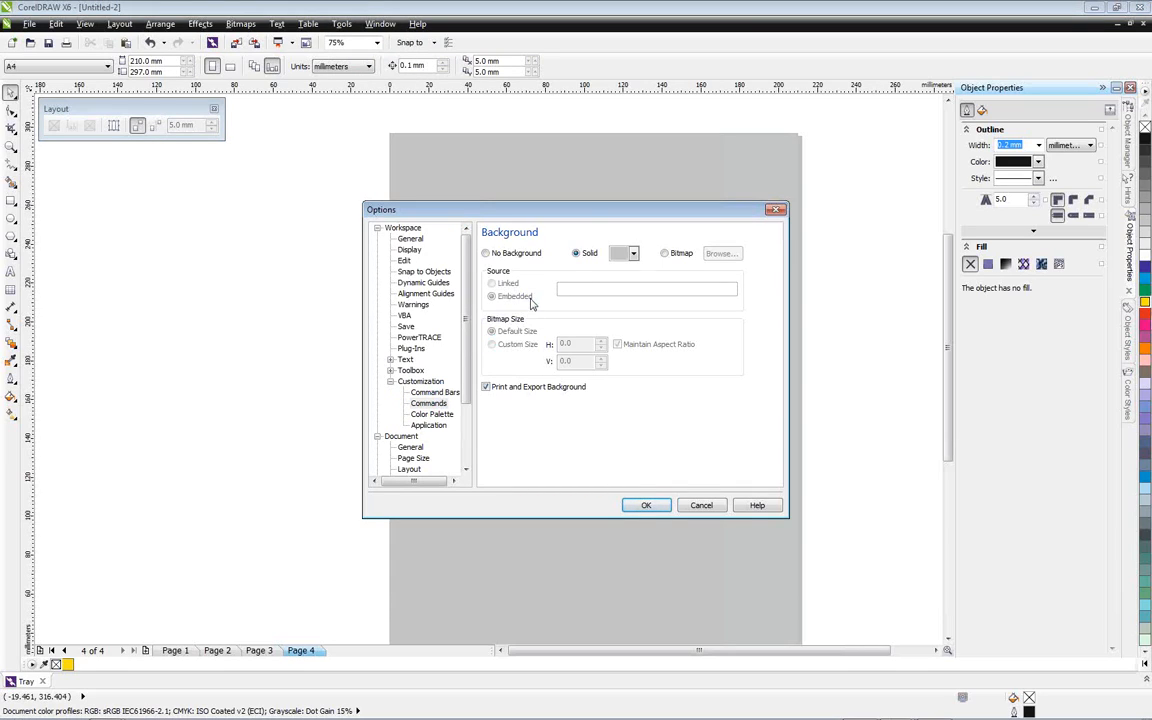
{"action": "left_click", "coordinate": [527, 252]}
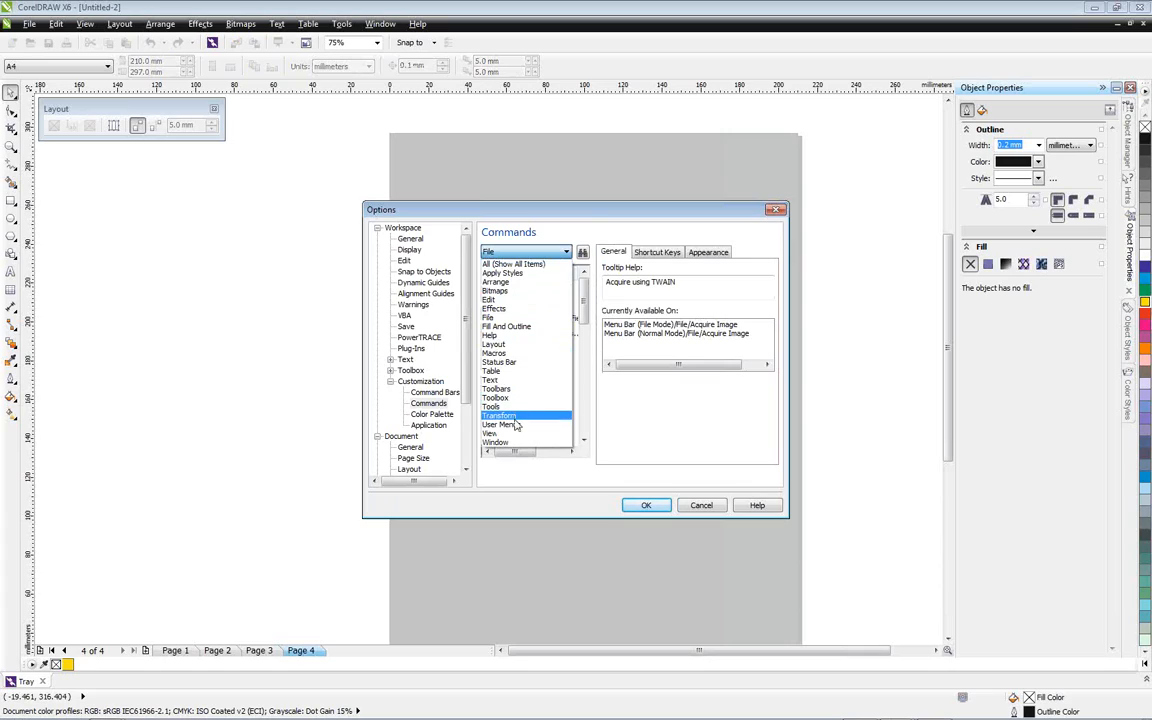
{"action": "left_click", "coordinate": [522, 355]}
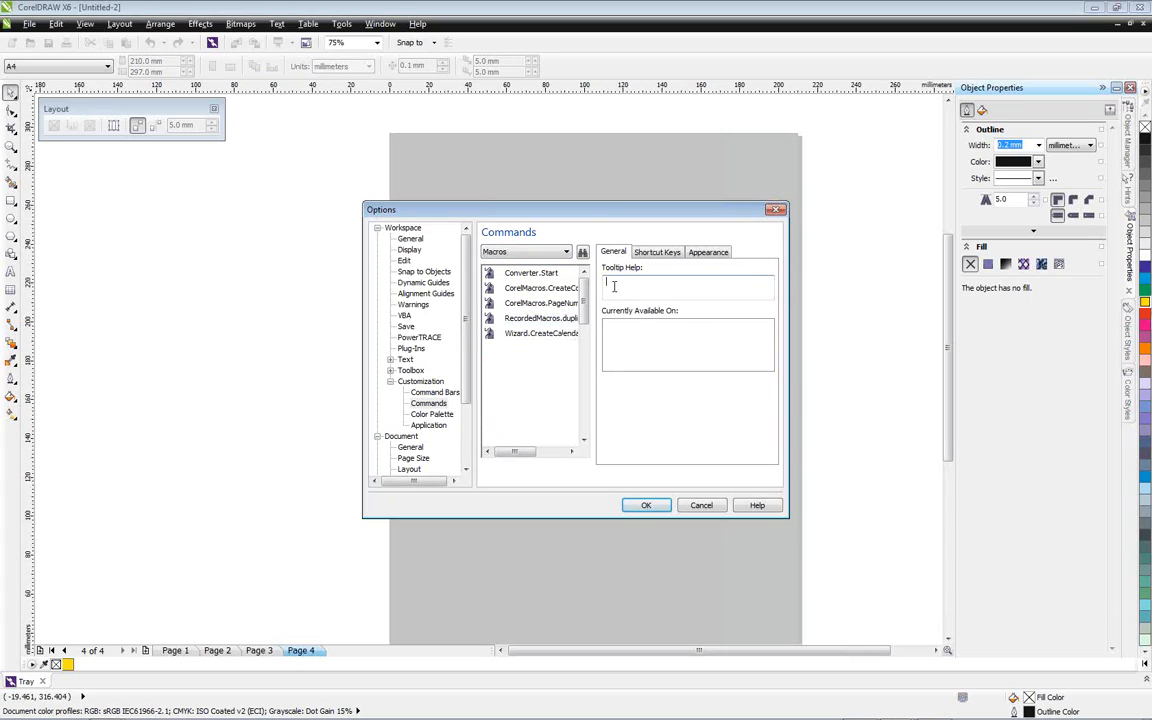
Assign the shortcut Alt+K to the recorded duplicatepage macro in the Main shortcut table and accept the options
{"action": "left_click", "coordinate": [656, 252]}
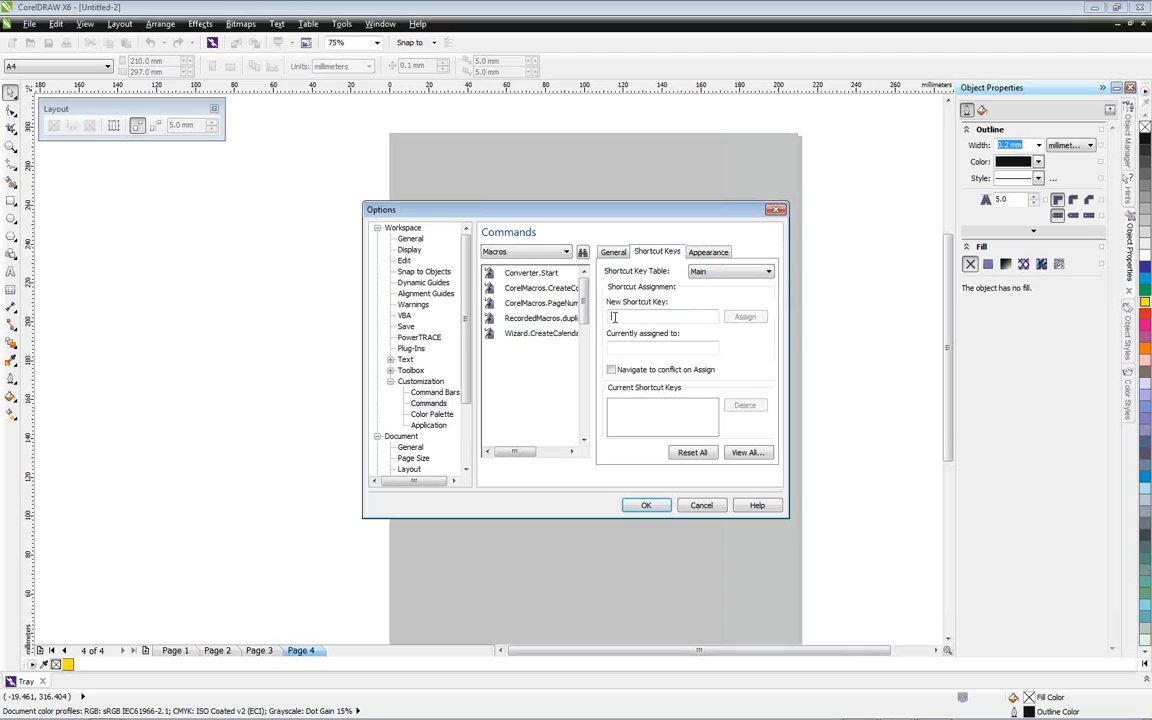
{"action": "left_click", "coordinate": [614, 317]}
{"action": "key", "text": "alt+k"}
{"action": "left_click", "coordinate": [757, 318]}
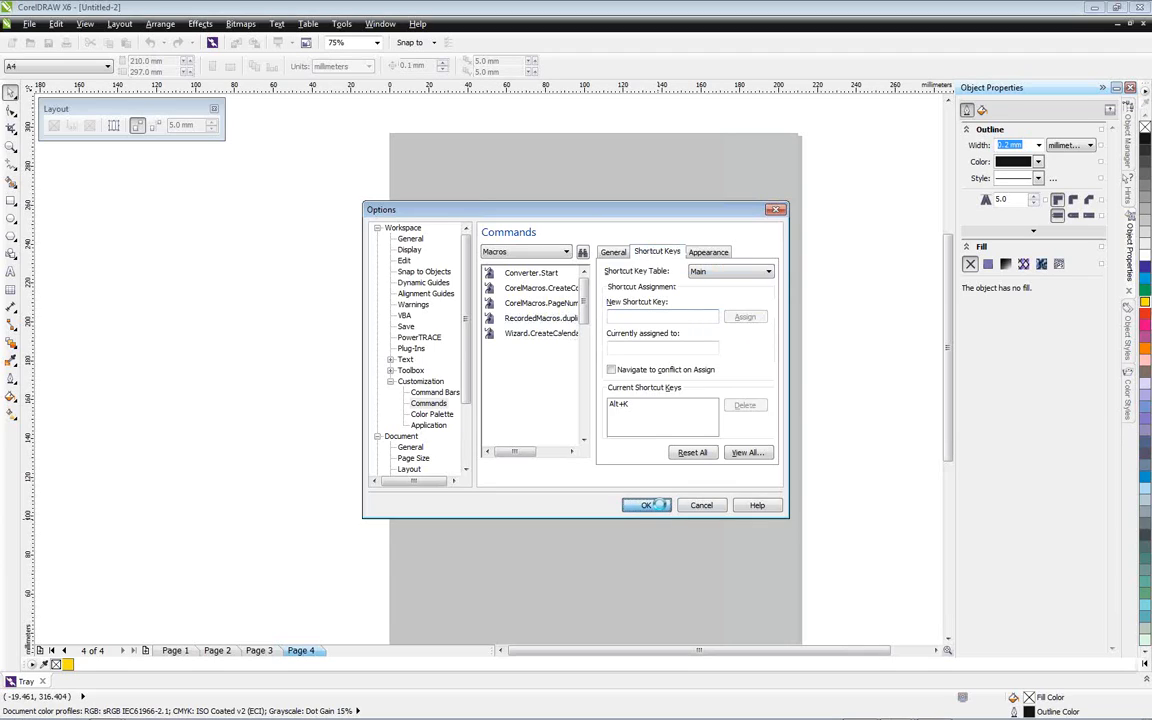
{"action": "left_click", "coordinate": [656, 505]}
Recolour the square on page 4 from yellow to purple, compare it with page 3, and return to page 4
{"action": "left_click", "coordinate": [568, 368]}
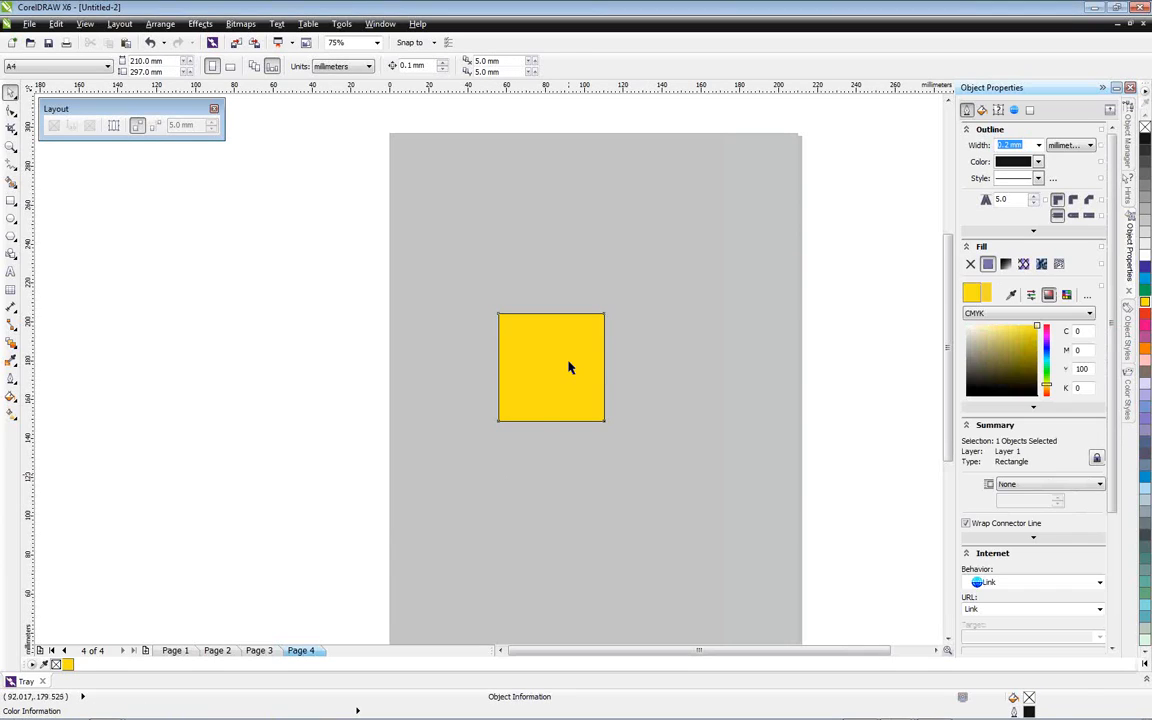
{"action": "left_click", "coordinate": [1145, 343]}
{"action": "left_click", "coordinate": [317, 604]}
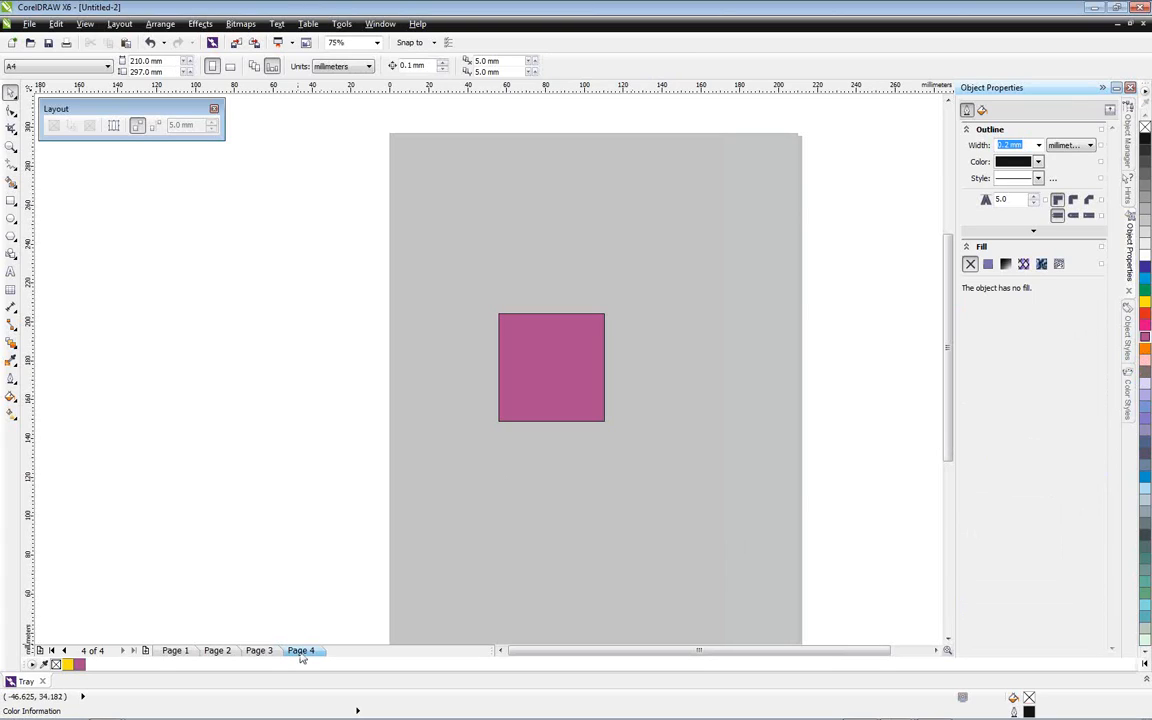
{"action": "left_click", "coordinate": [262, 650]}
{"action": "left_click", "coordinate": [311, 651]}
Delete the purple square from page 4
{"action": "left_click", "coordinate": [536, 398]}
{"action": "key", "text": "Delete"}
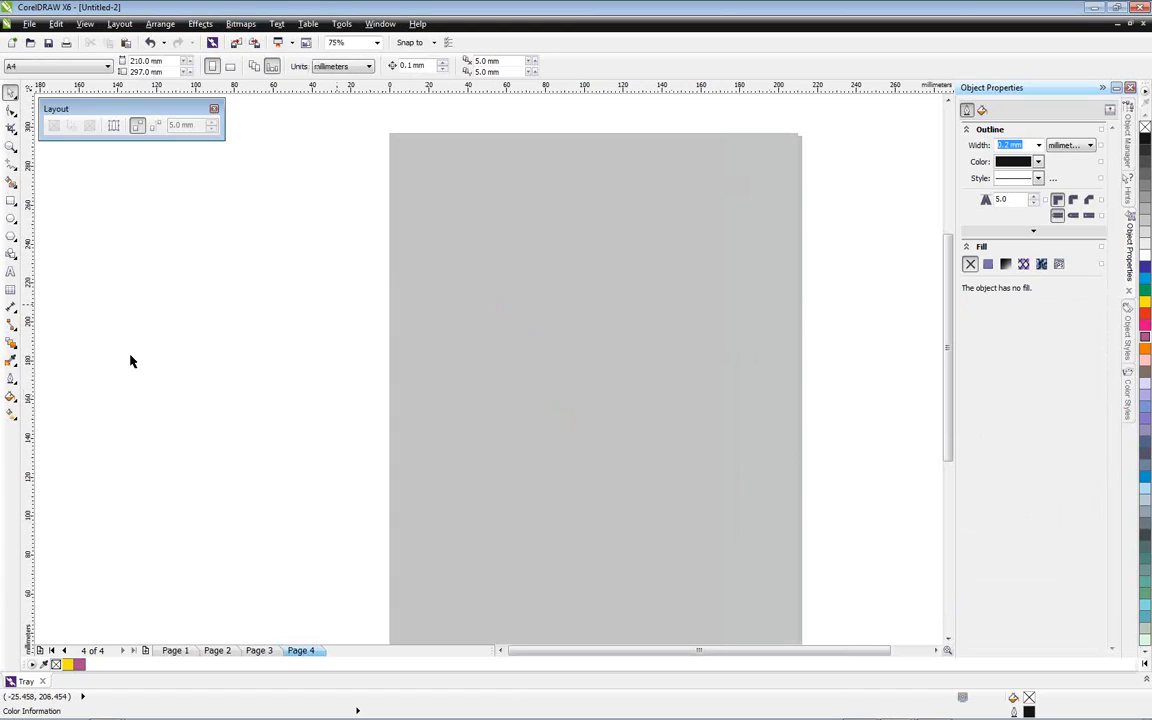
Add the artistic text "opentype" in Arial on the upper part of page 4 and enlarge it to about 82 pt
{"action": "left_click", "coordinate": [10, 271]}
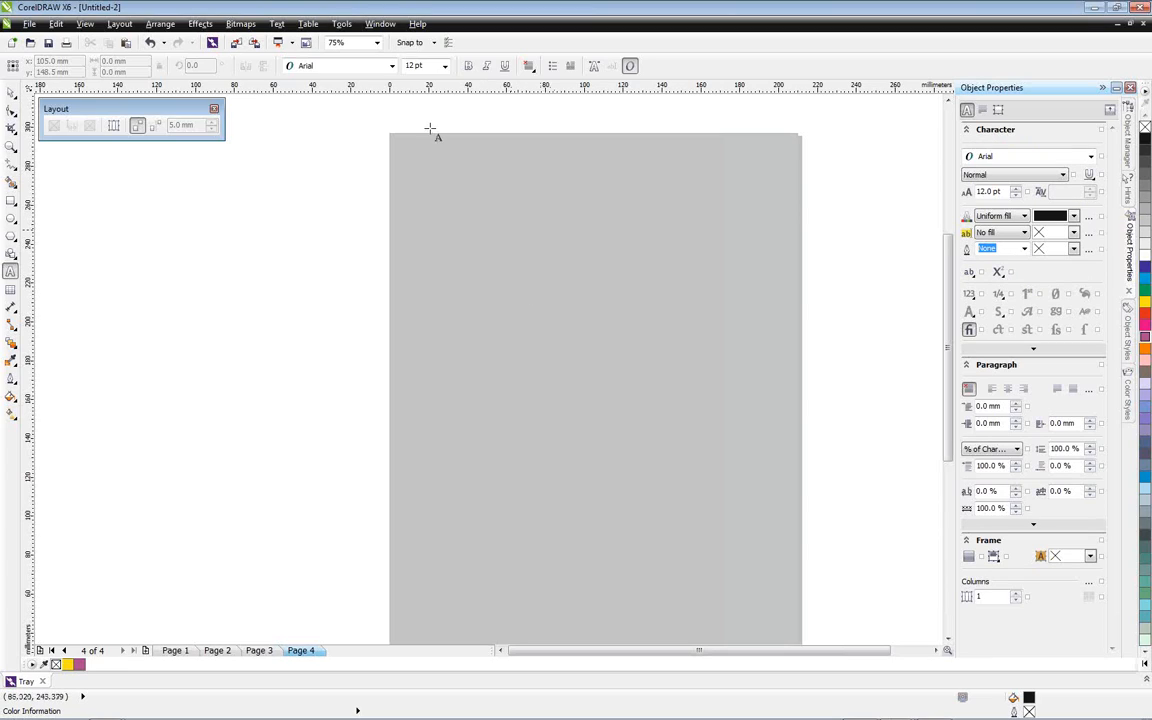
{"action": "left_click", "coordinate": [392, 66]}
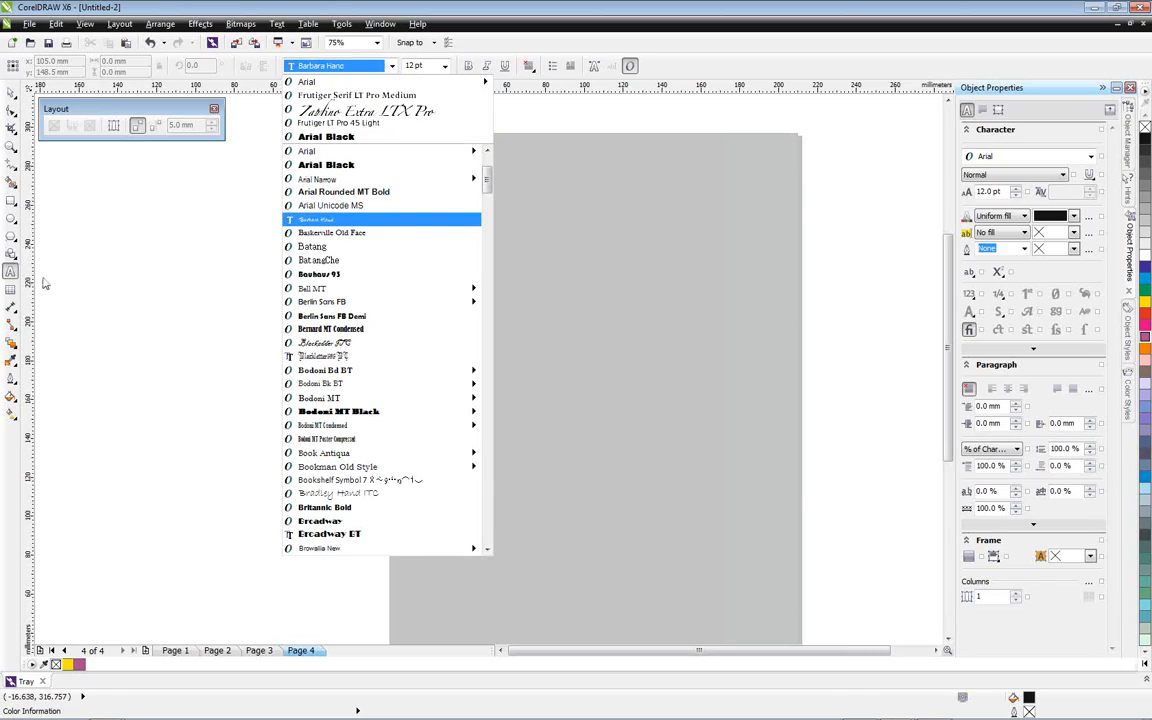
{"action": "left_click", "coordinate": [11, 273]}
{"action": "left_click", "coordinate": [467, 262]}
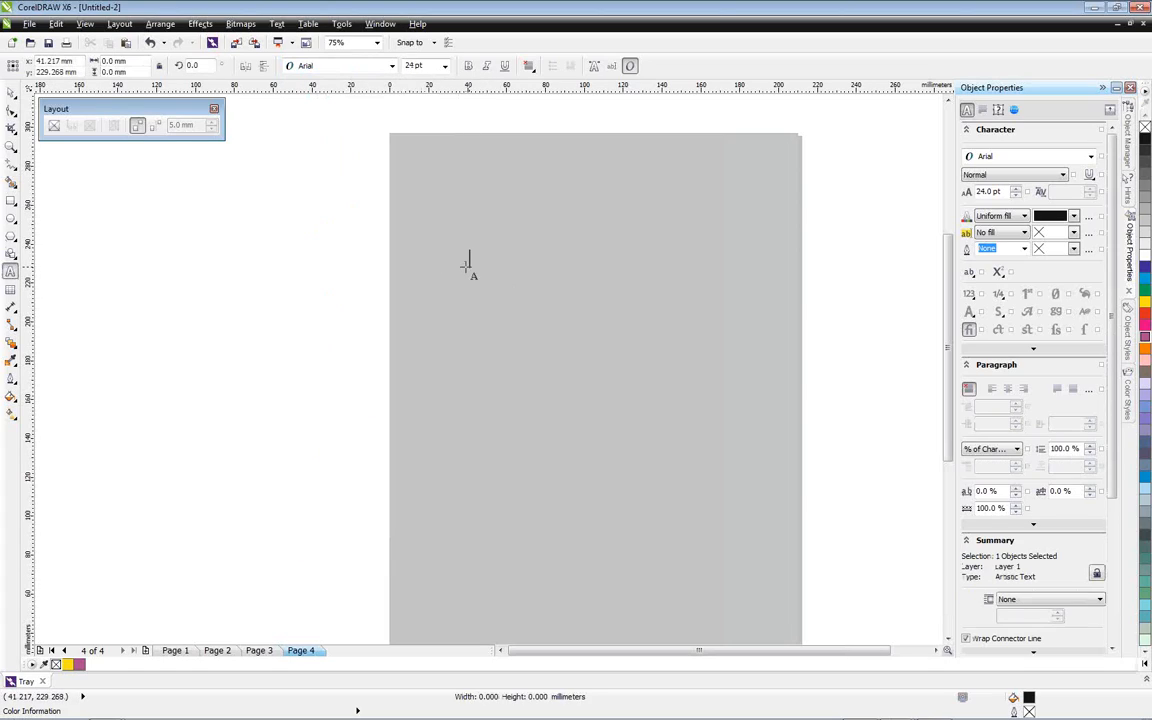
{"action": "type", "text": "open"}
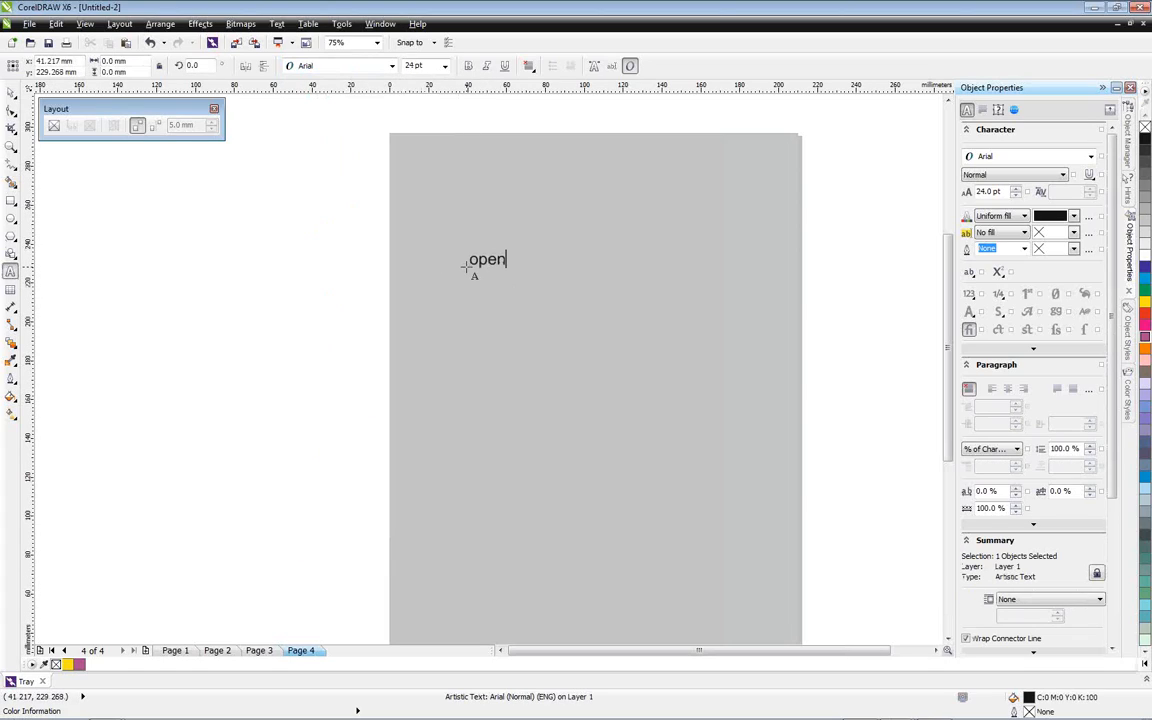
{"action": "type", "text": "type"}
{"action": "left_click_drag", "start_coordinate": [543, 272], "coordinate": [694, 332]}
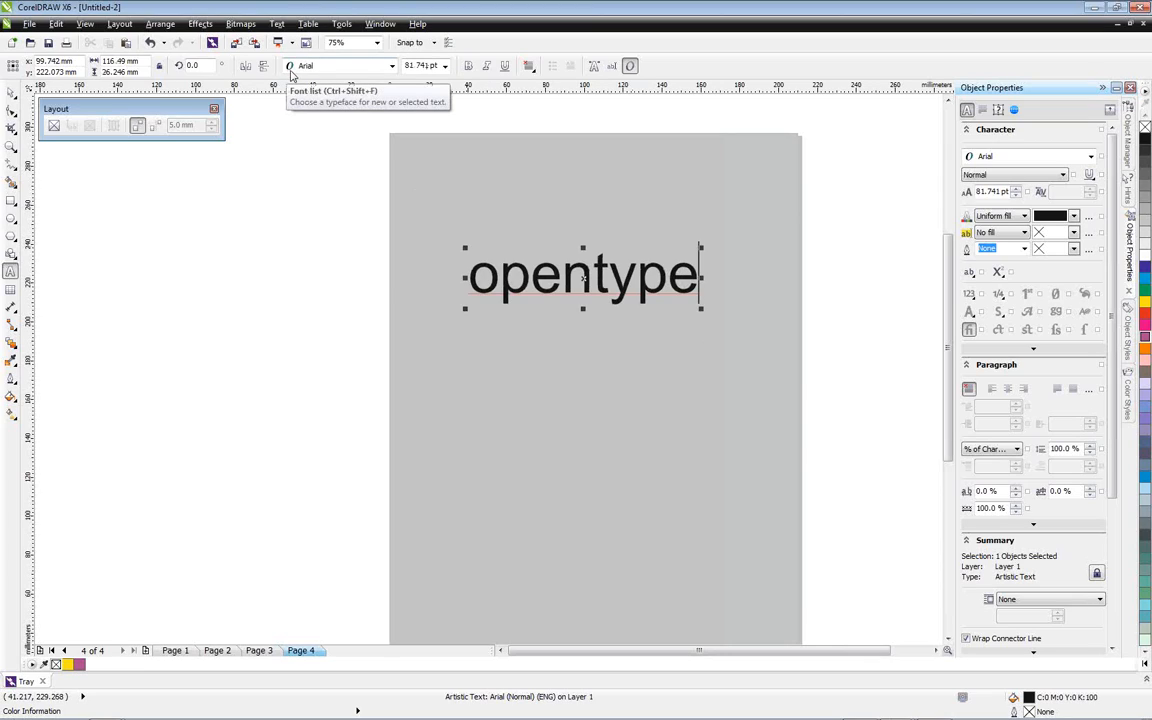
Change the "opentype" text to the Barbara Hand font and enlarge it to about 185 pt
{"action": "left_click", "coordinate": [291, 71]}
{"action": "left_click", "coordinate": [290, 73]}
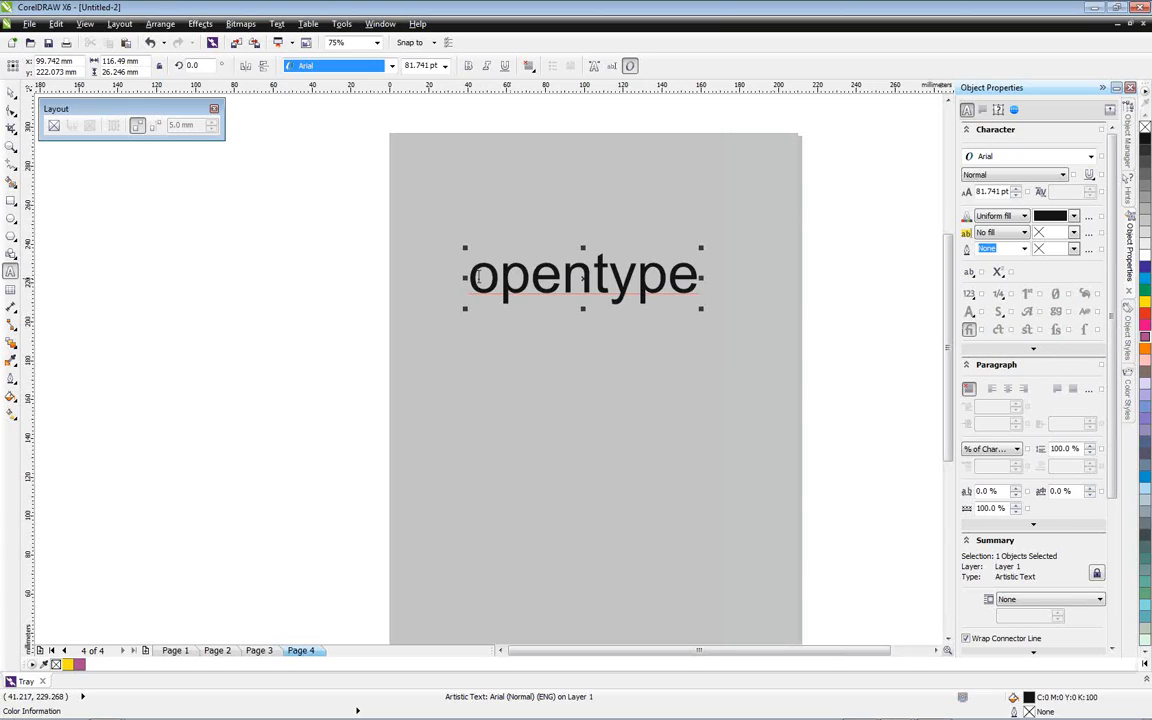
{"action": "left_click_drag", "start_coordinate": [470, 277], "coordinate": [690, 287]}
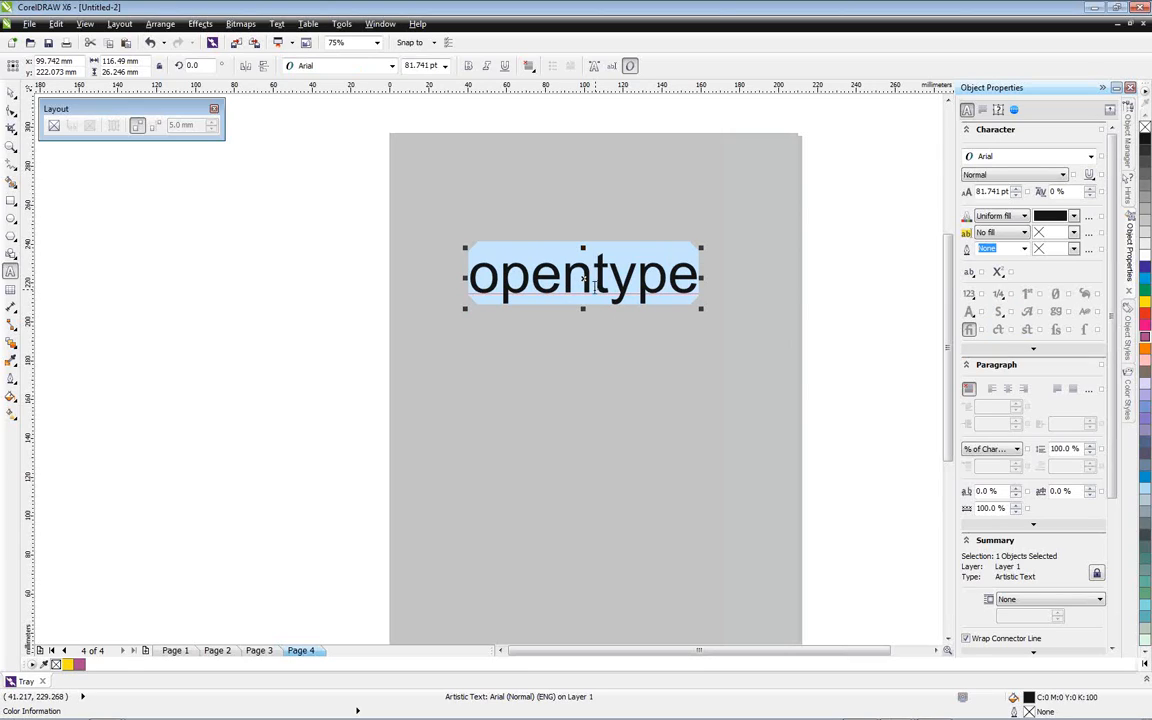
{"action": "left_click", "coordinate": [11, 91]}
{"action": "left_click", "coordinate": [388, 64]}
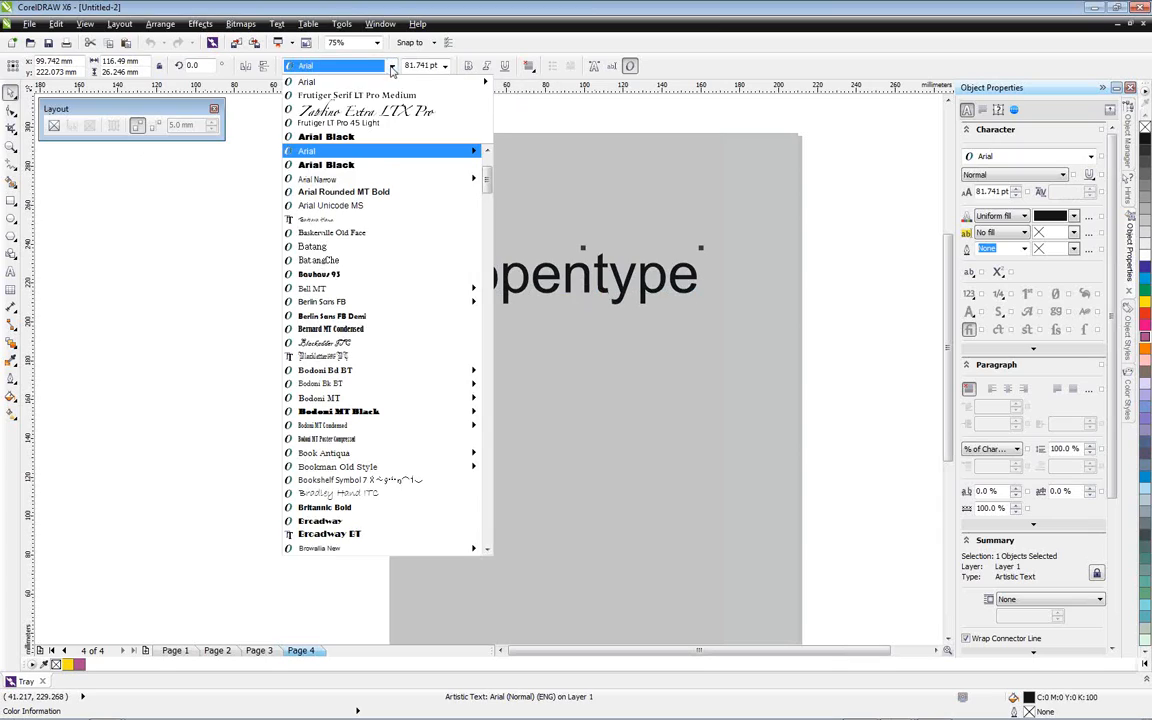
{"action": "left_click", "coordinate": [318, 219]}
{"action": "left_click_drag", "start_coordinate": [591, 309], "coordinate": [740, 350]}
Highlight all the characters of the Barbara Hand text to check whether OpenType alternatives are offered
{"action": "double_click", "coordinate": [497, 301]}
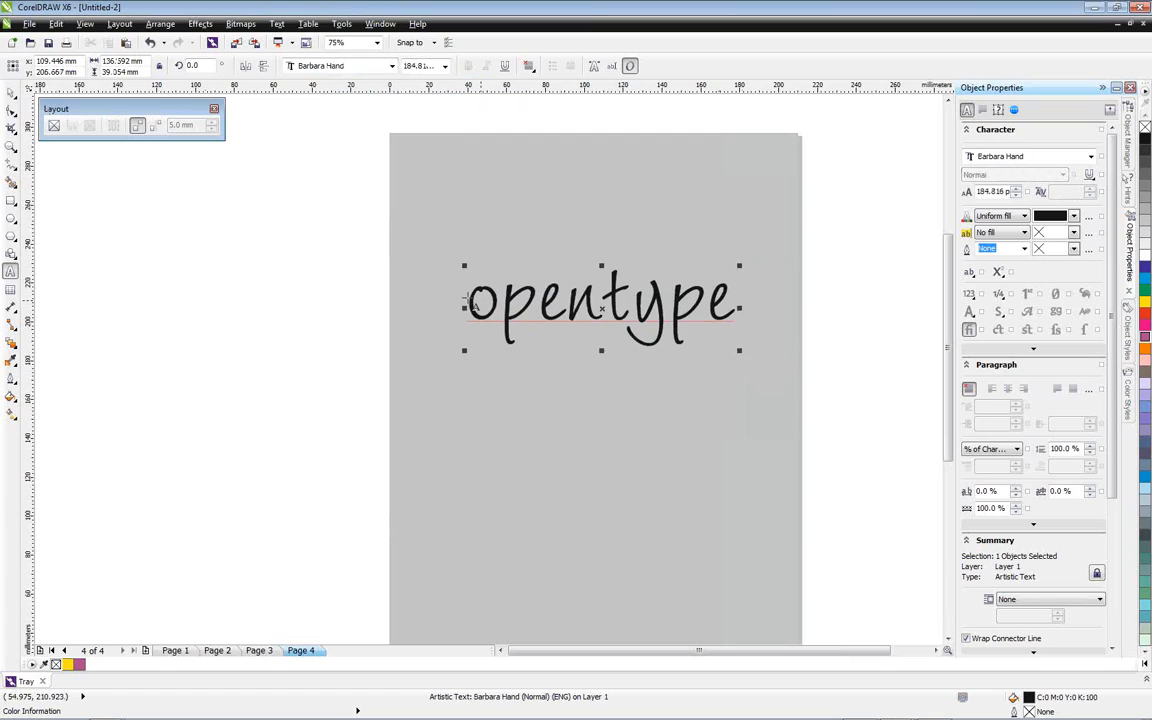
{"action": "left_click_drag", "start_coordinate": [470, 298], "coordinate": [519, 299]}
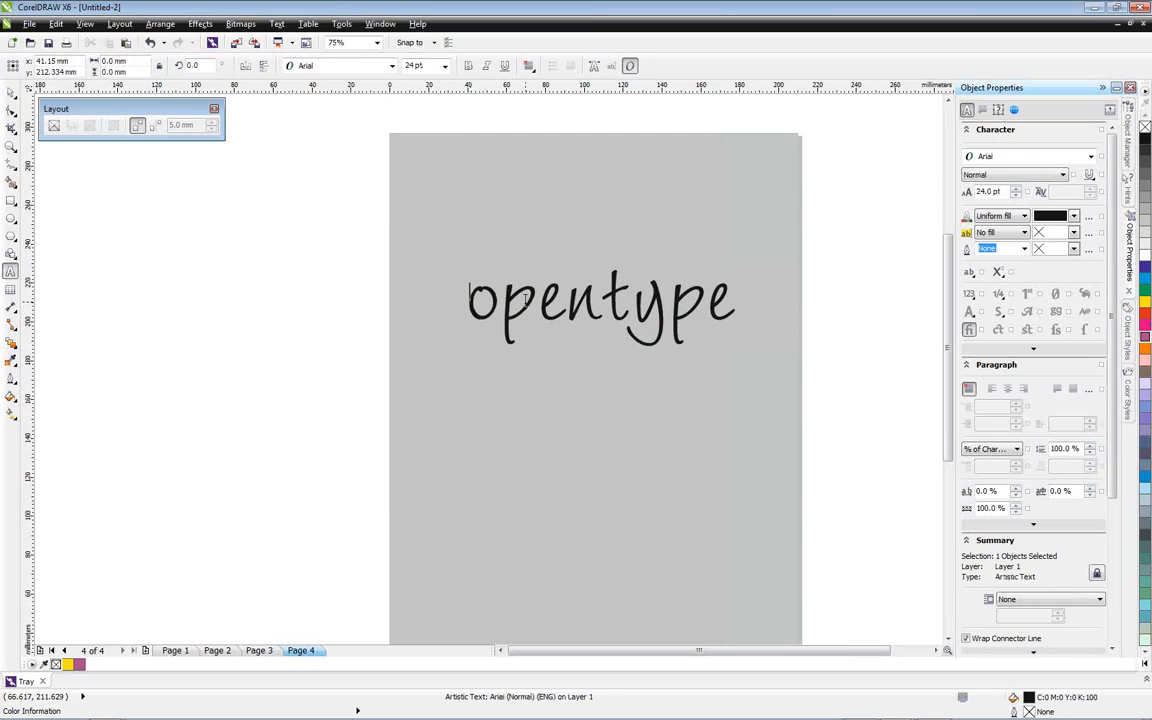
{"action": "double_click", "coordinate": [491, 301]}
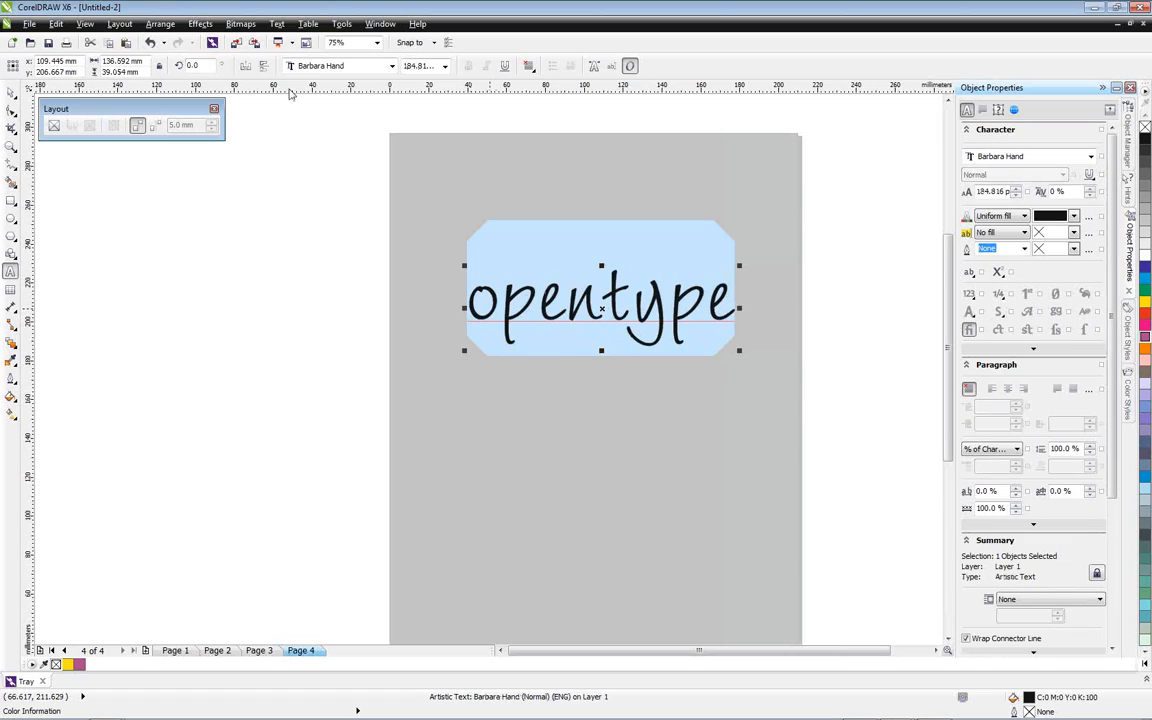
{"action": "left_click", "coordinate": [11, 91]}
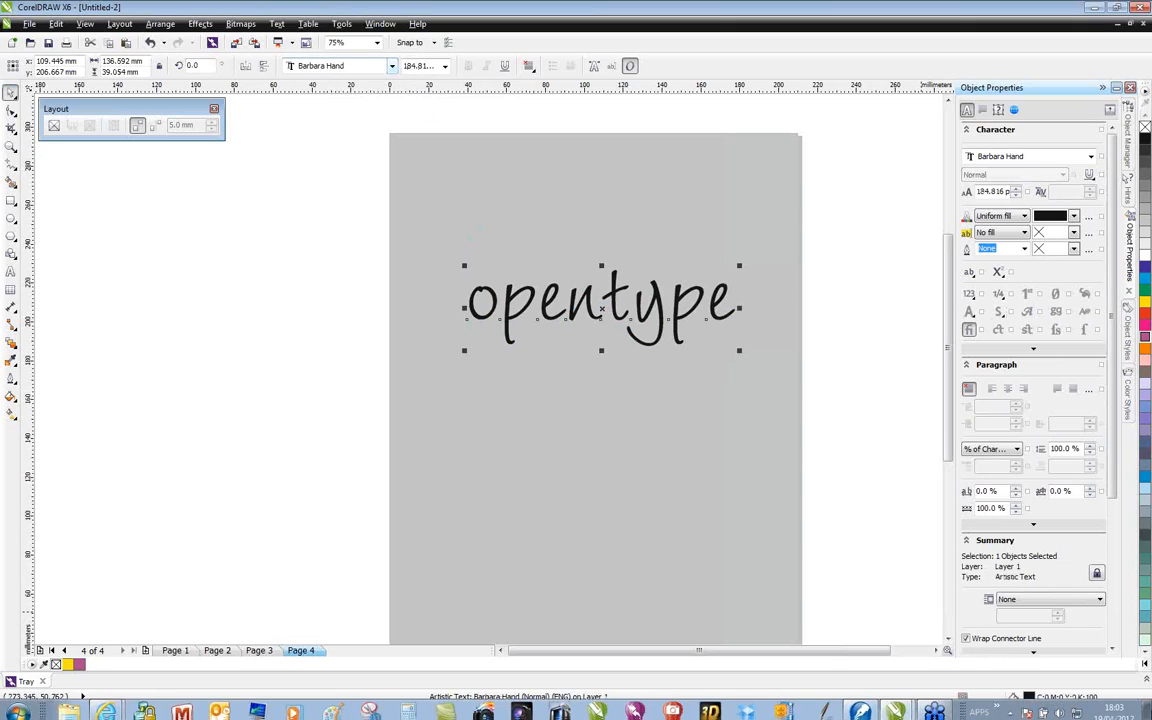
Set the text in Copperplate Gothic Light and move it so its centre lies at about X 80 mm, Y 233 mm
{"action": "left_click", "coordinate": [393, 66]}
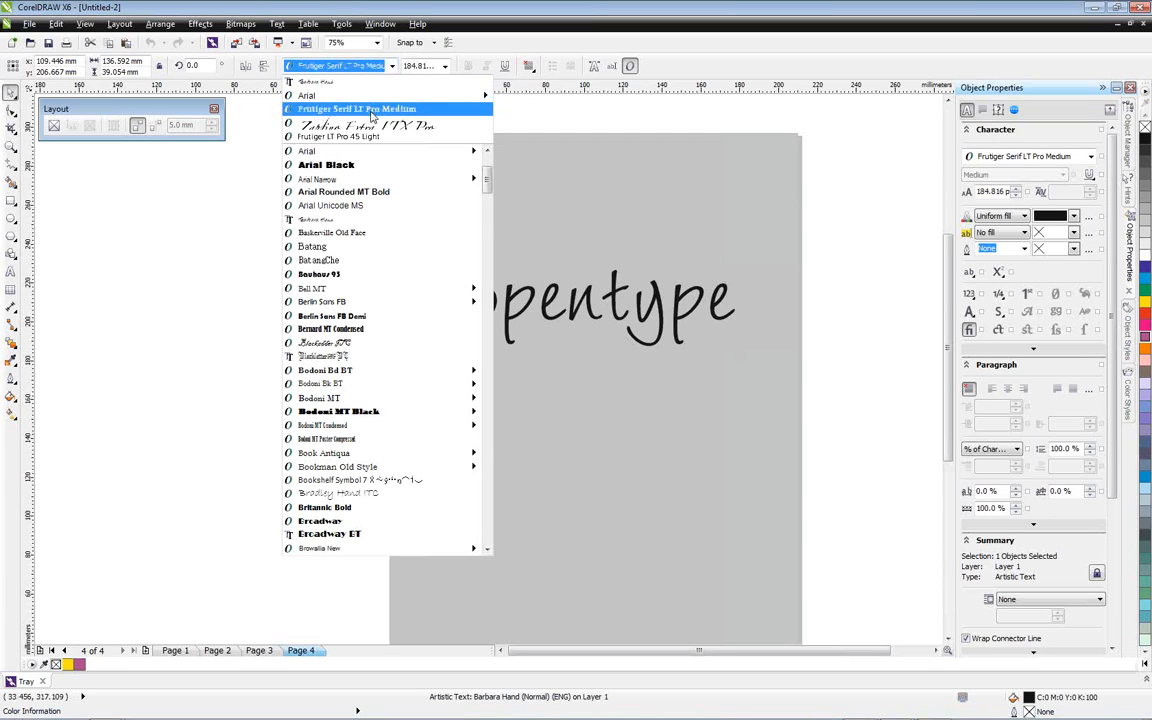
{"action": "left_click_drag", "start_coordinate": [486, 180], "coordinate": [484, 227]}
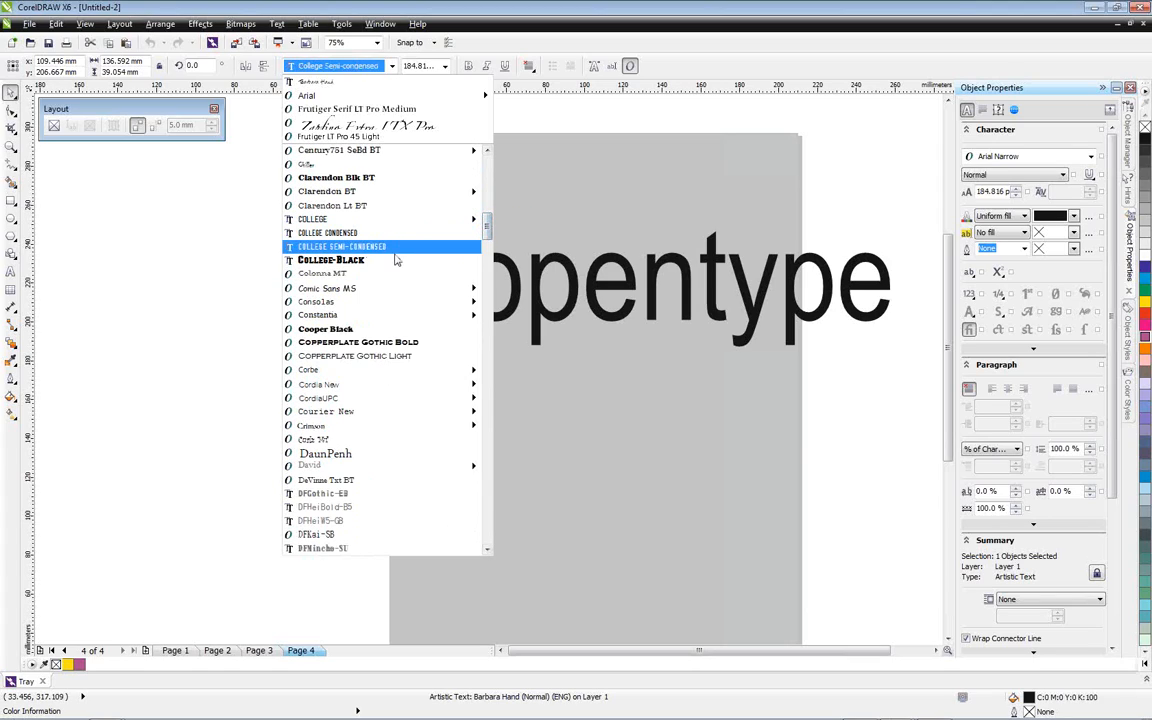
{"action": "left_click", "coordinate": [388, 363]}
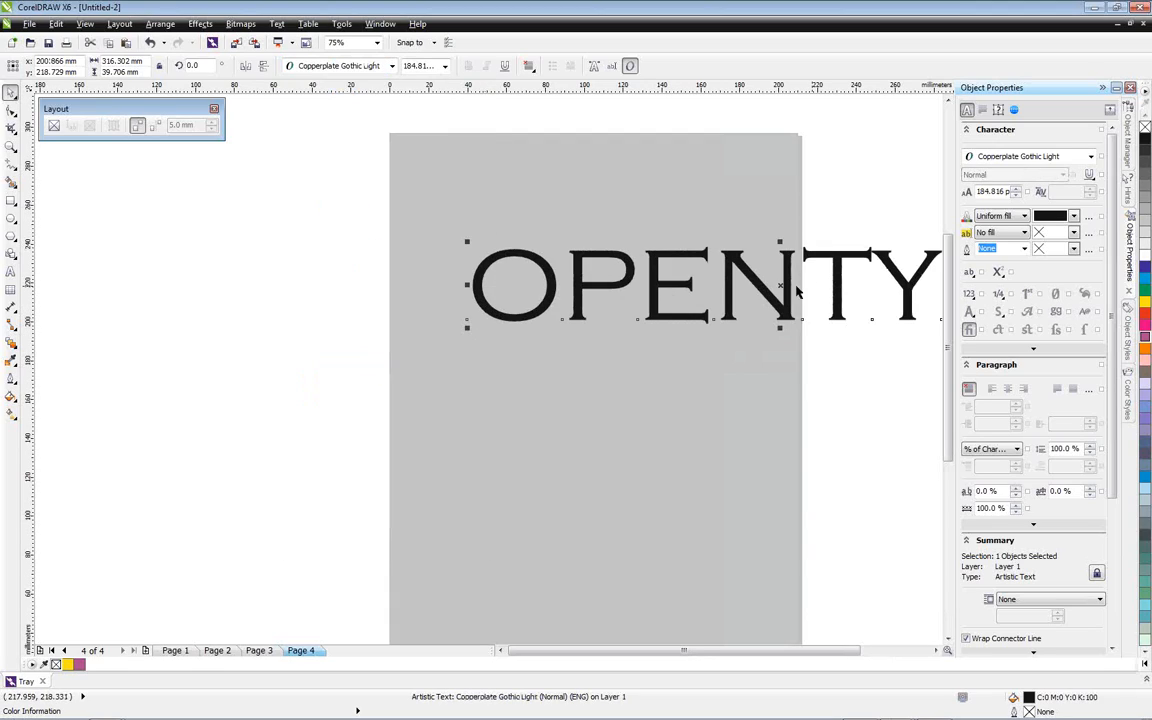
{"action": "left_click_drag", "start_coordinate": [701, 255], "coordinate": [528, 251]}
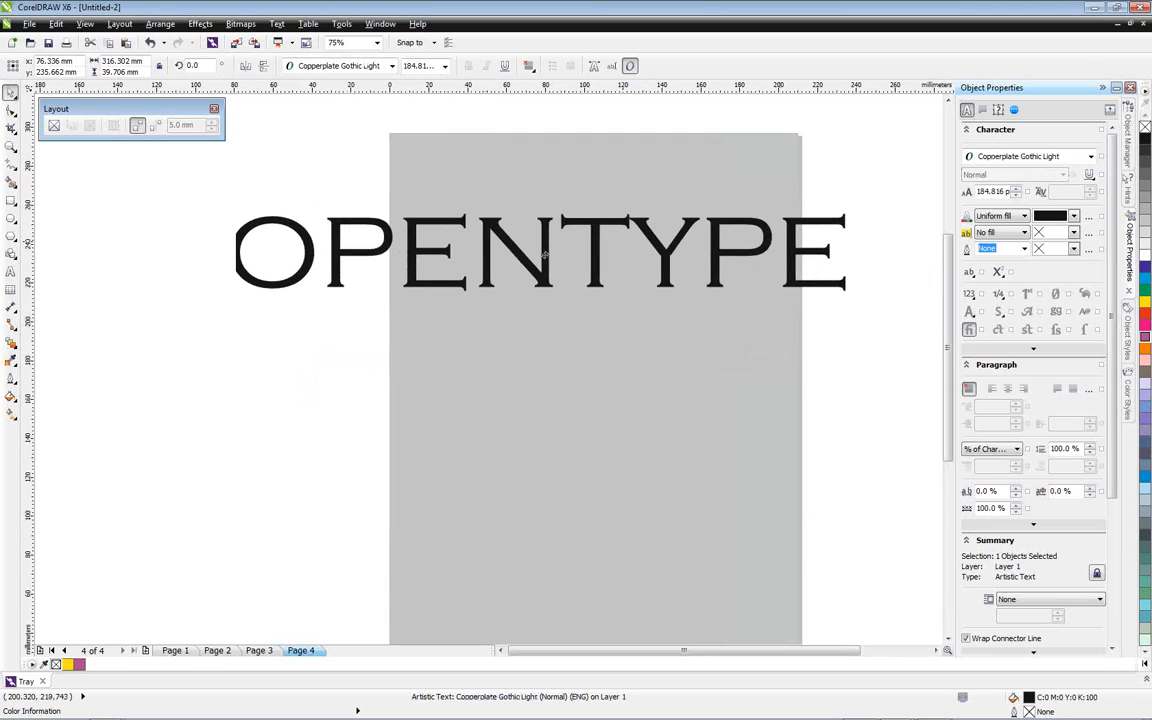
Apply Frutiger Serif LT Pro Medium to the whole word, preview its Small Caps alternative, and choose the Original form
{"action": "double_click", "coordinate": [238, 250]}
{"action": "left_click_drag", "start_coordinate": [236, 250], "coordinate": [828, 280]}
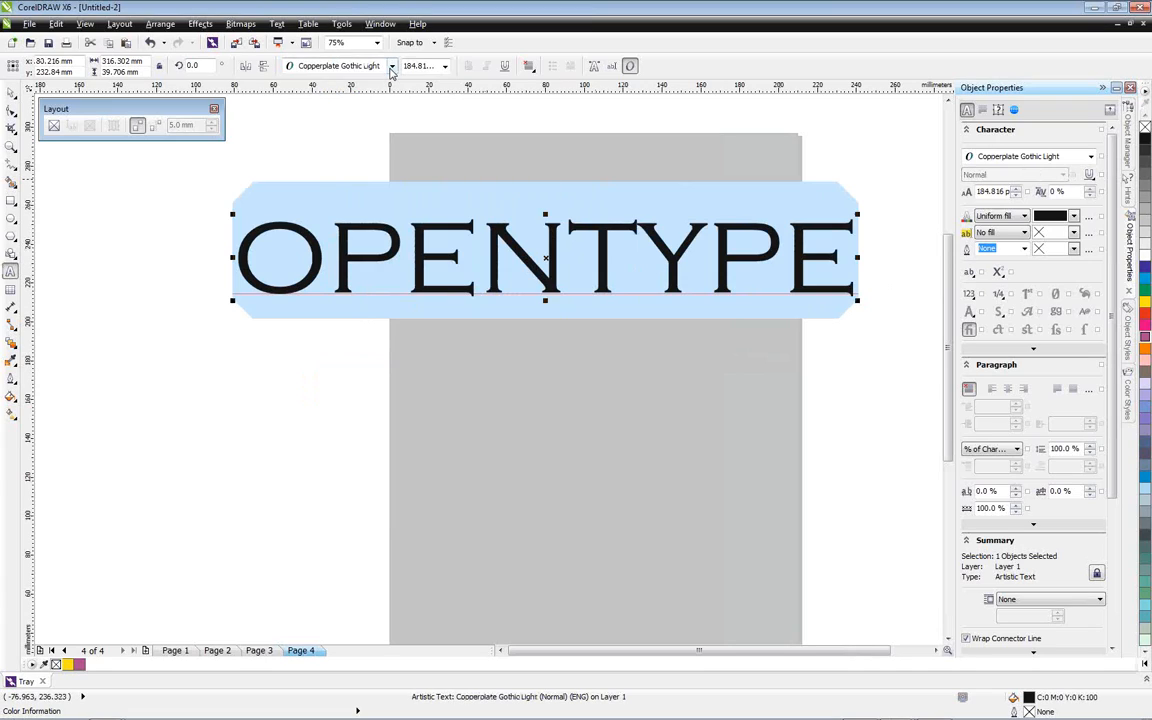
{"action": "left_click", "coordinate": [350, 65]}
{"action": "left_click", "coordinate": [357, 122]}
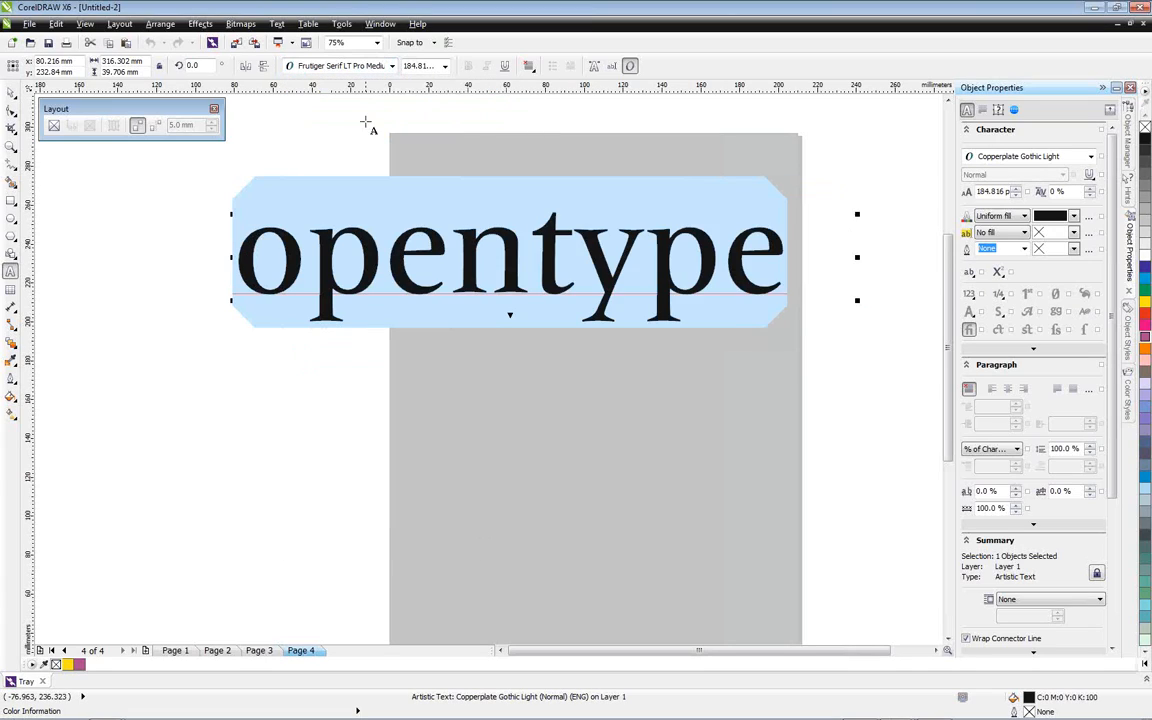
{"action": "left_click", "coordinate": [510, 317]}
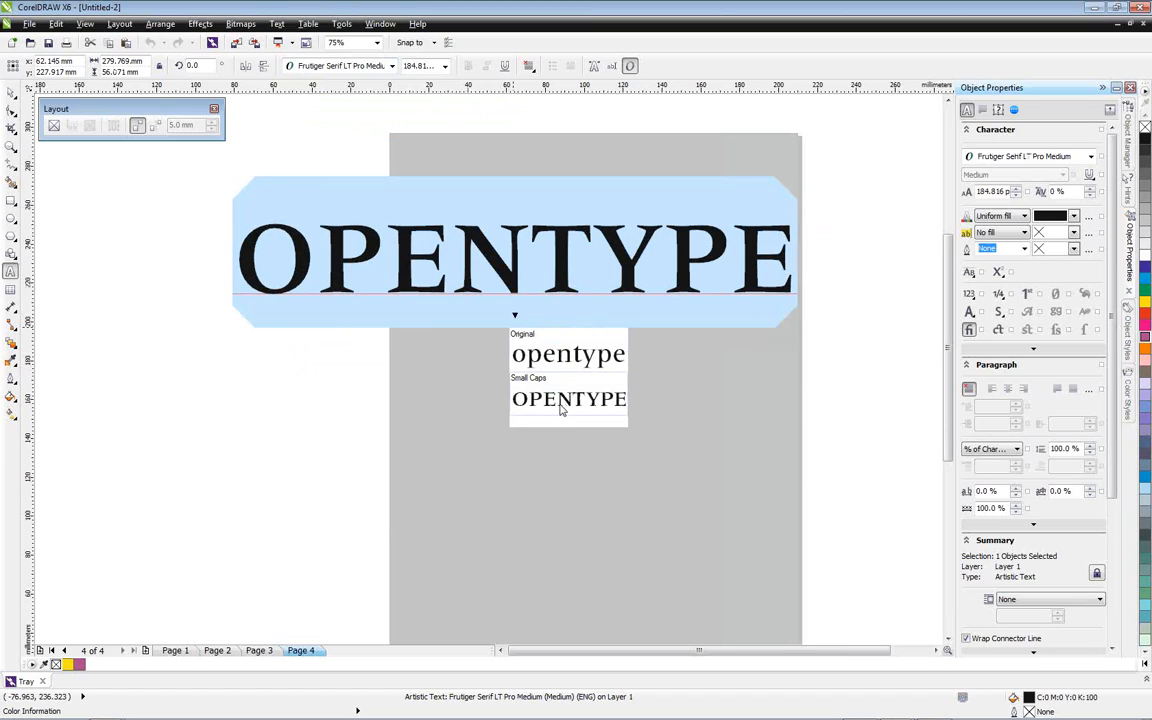
{"action": "left_click", "coordinate": [558, 363]}
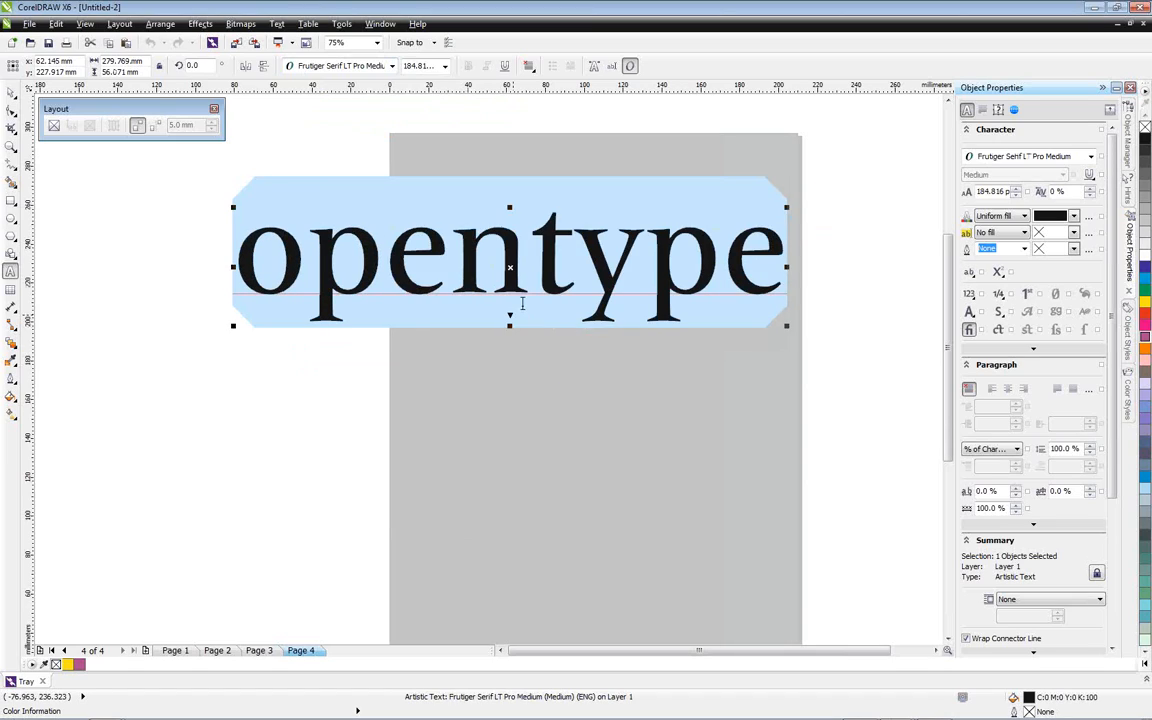
Set the word in Zapfino Extra LTX Pro, reduce its size to about 115 pt, and clear the character selection
{"action": "left_click", "coordinate": [392, 66]}
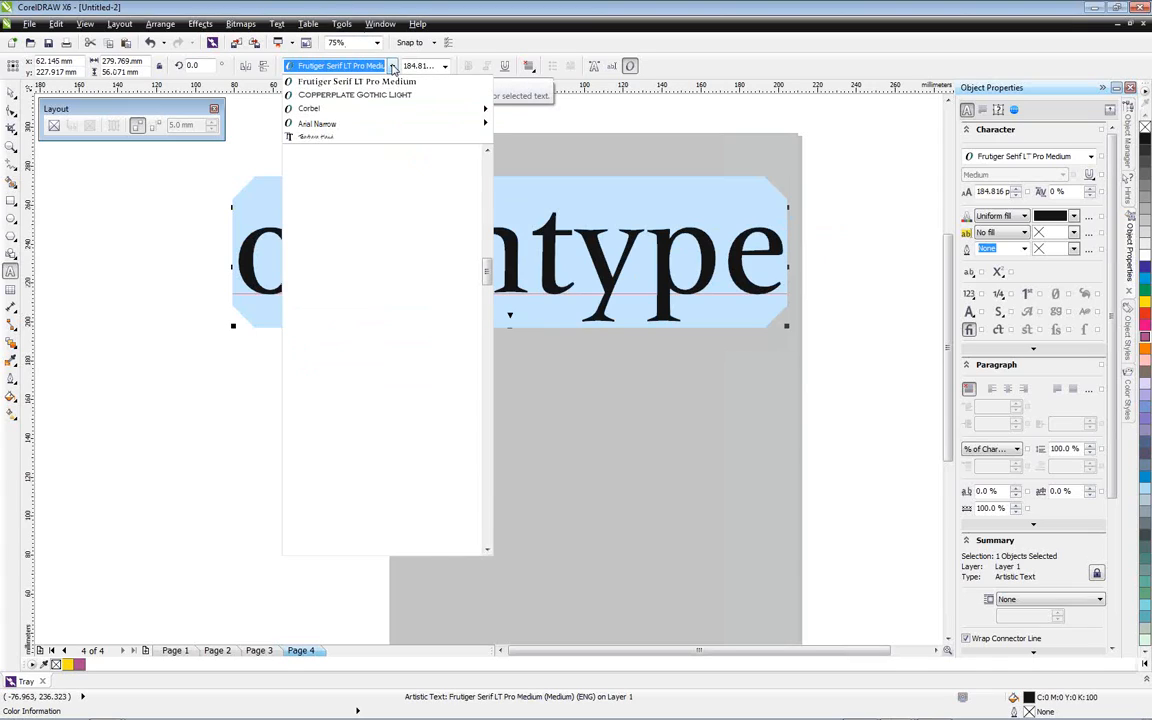
{"action": "left_click_drag", "start_coordinate": [487, 272], "coordinate": [489, 523]}
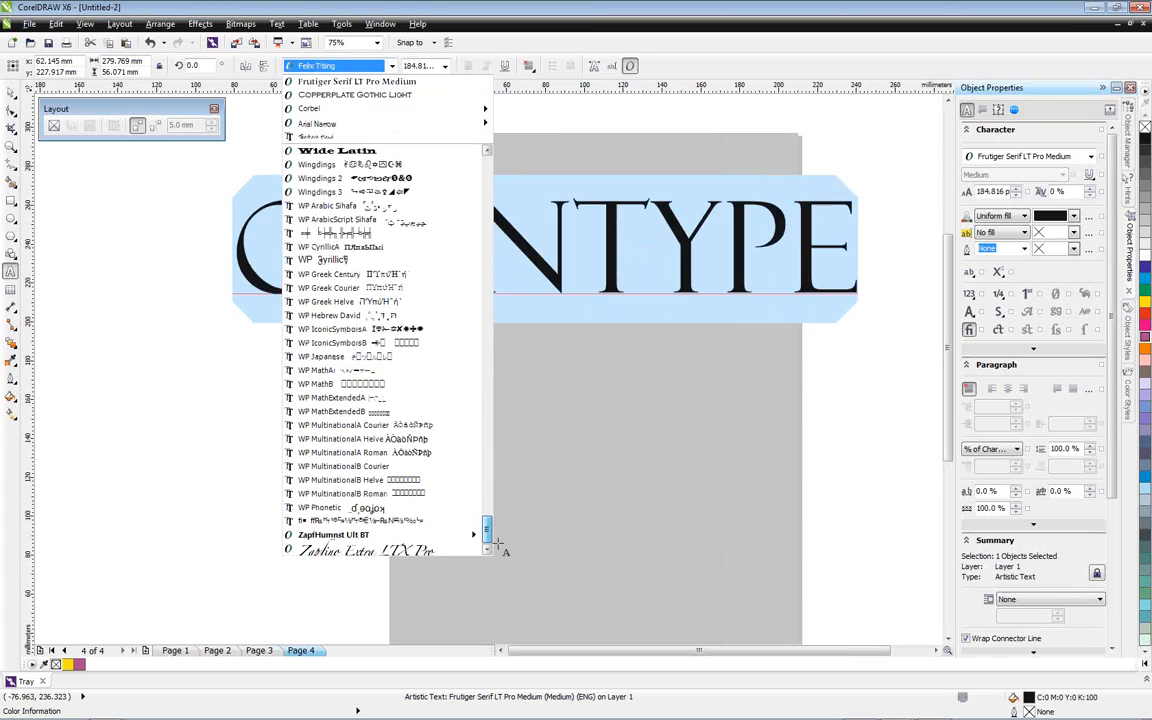
{"action": "left_click", "coordinate": [418, 551]}
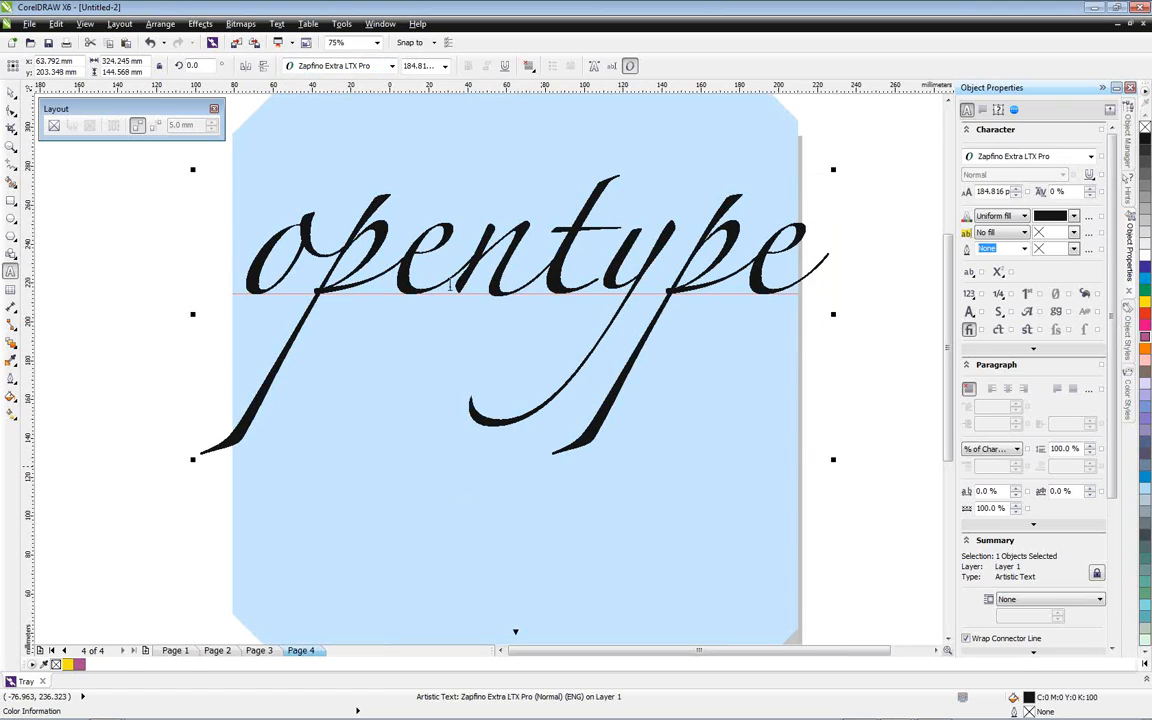
{"action": "left_click_drag", "start_coordinate": [1016, 191], "coordinate": [1008, 241]}
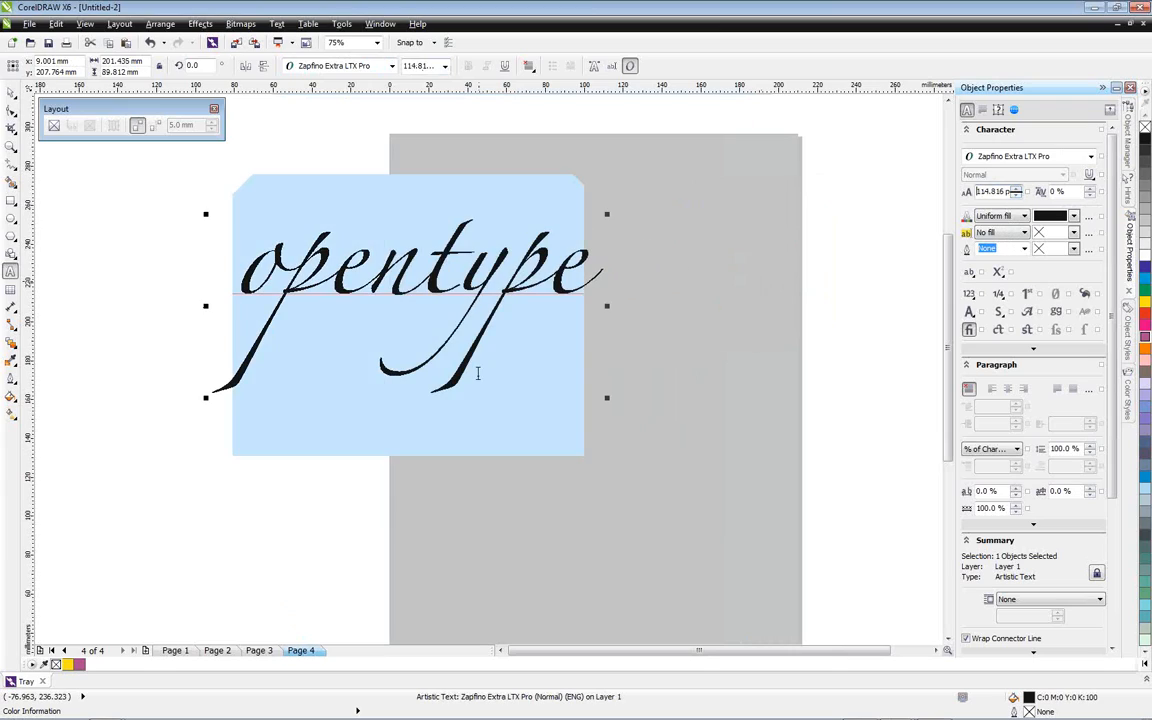
{"action": "left_click", "coordinate": [387, 249]}
{"action": "left_click", "coordinate": [255, 266]}
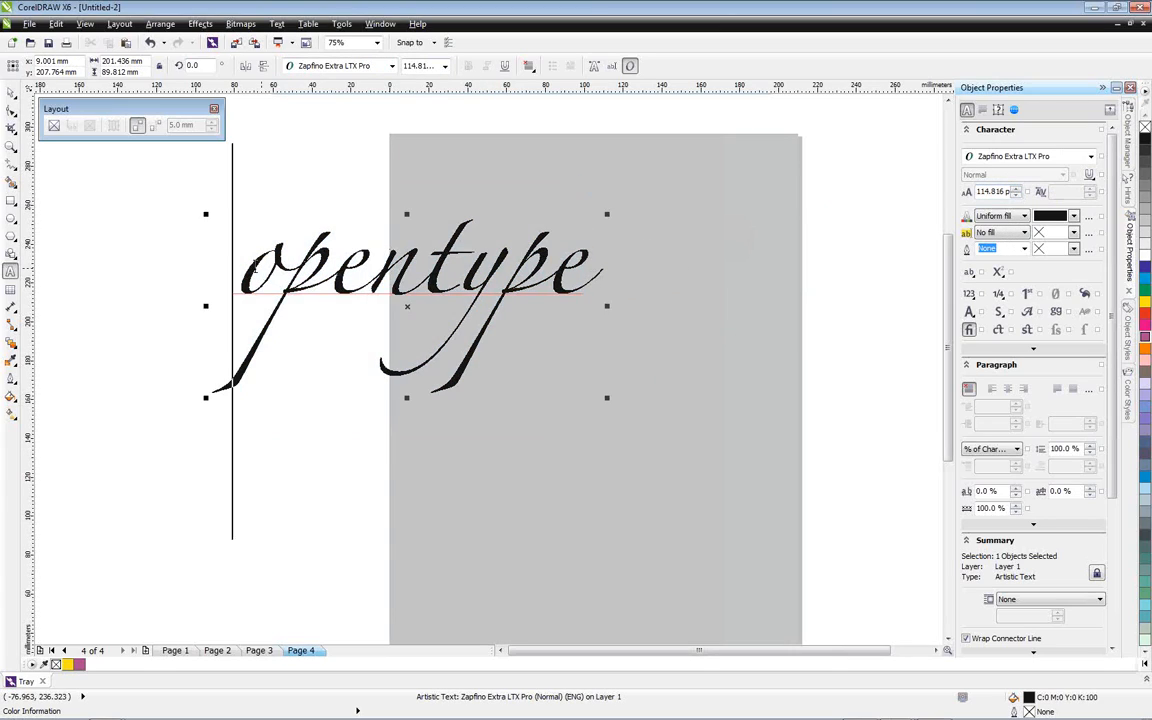
Preview the OpenType alternatives for the whole Zapfino word, apply the Small Caps version, and deselect the text
{"action": "key", "text": "ctrl+a"}
{"action": "left_click", "coordinate": [408, 506]}
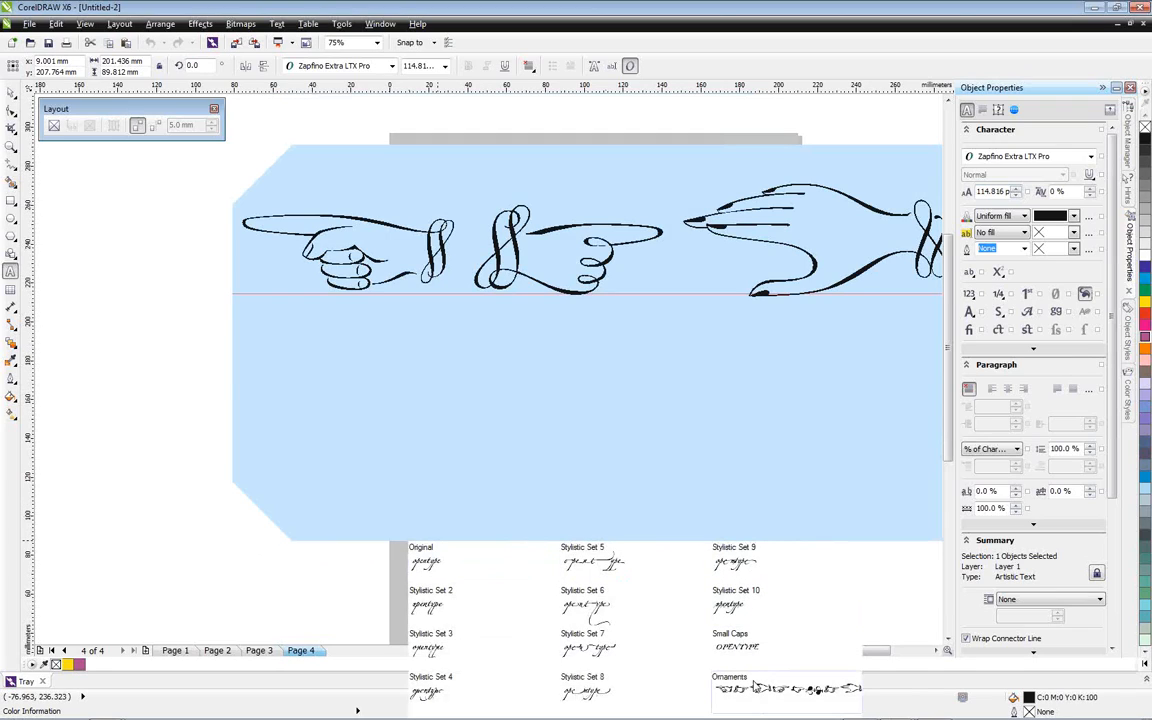
{"action": "left_click", "coordinate": [407, 505]}
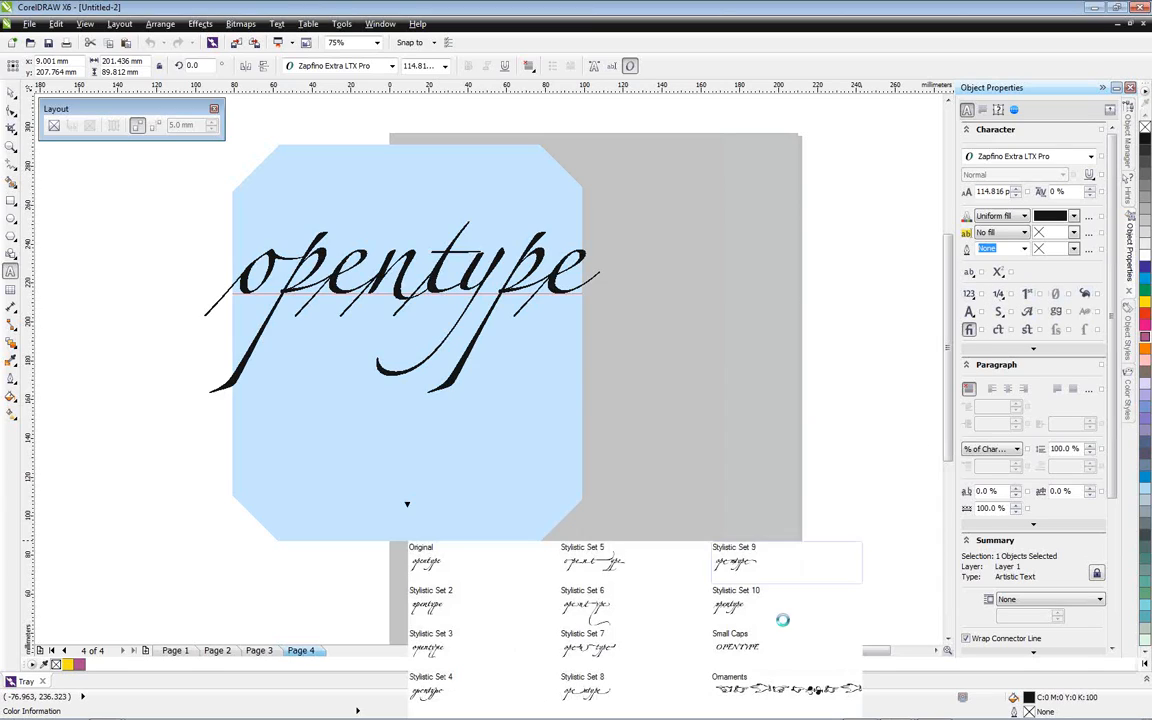
{"action": "left_click", "coordinate": [742, 648]}
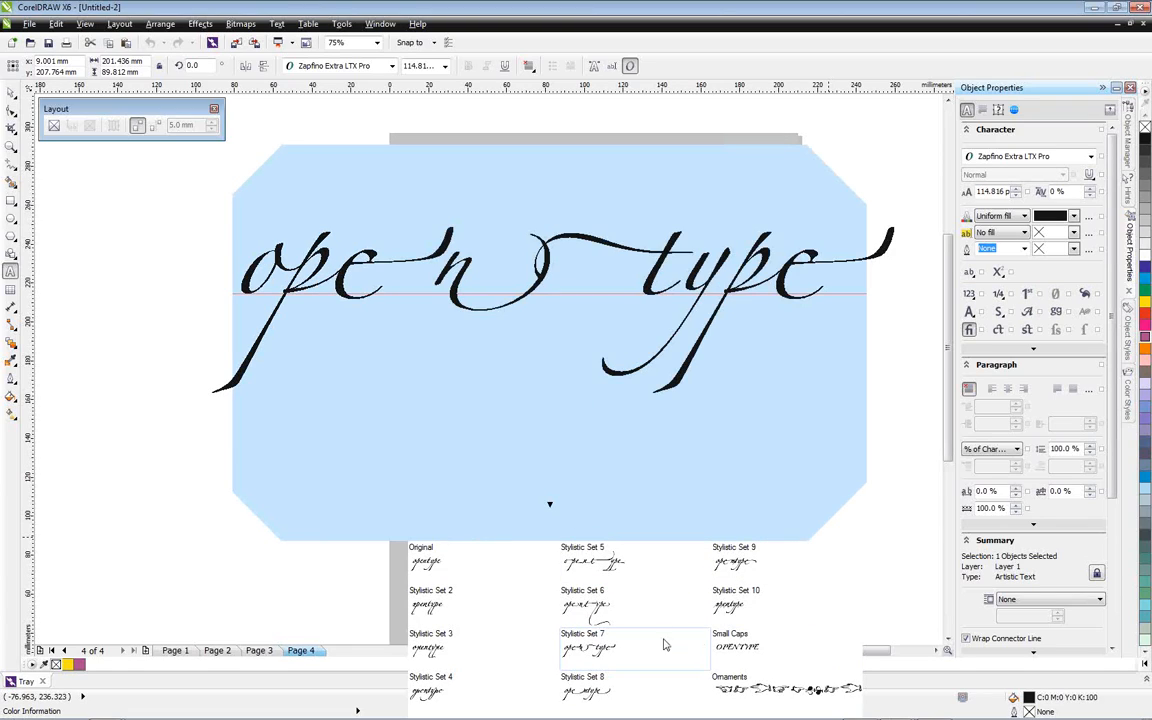
{"action": "left_click", "coordinate": [718, 645]}
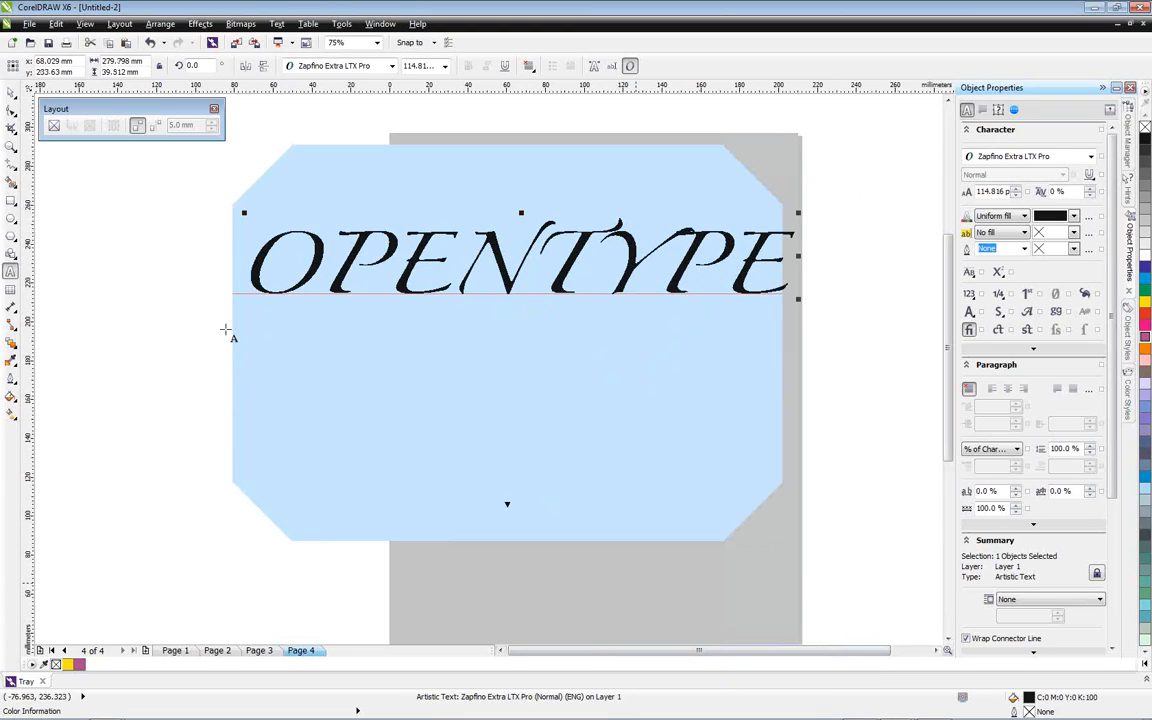
{"action": "left_click", "coordinate": [11, 95]}
{"action": "left_click", "coordinate": [121, 191]}
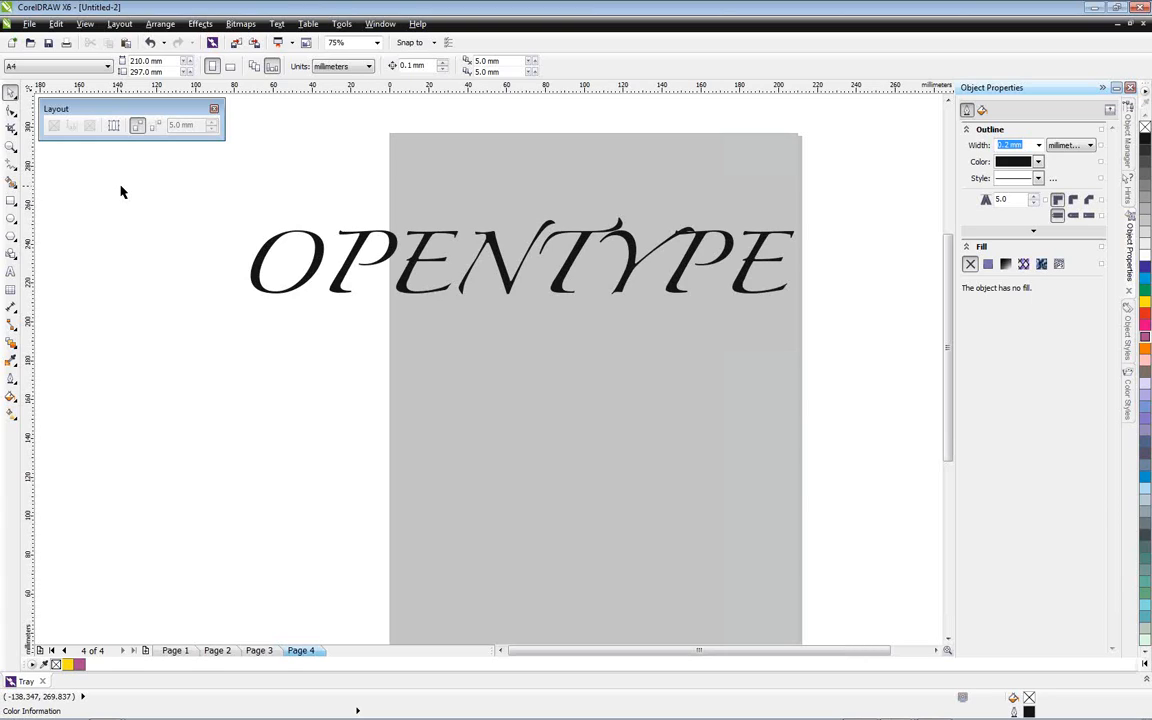
Delete the sample word and draw two side-by-side rectangles, about 49 × 55 mm and 55 × 55 mm, near the top of Page 4
{"action": "mouse_move", "coordinate": [1118, 714]}
{"action": "left_click", "coordinate": [698, 259]}
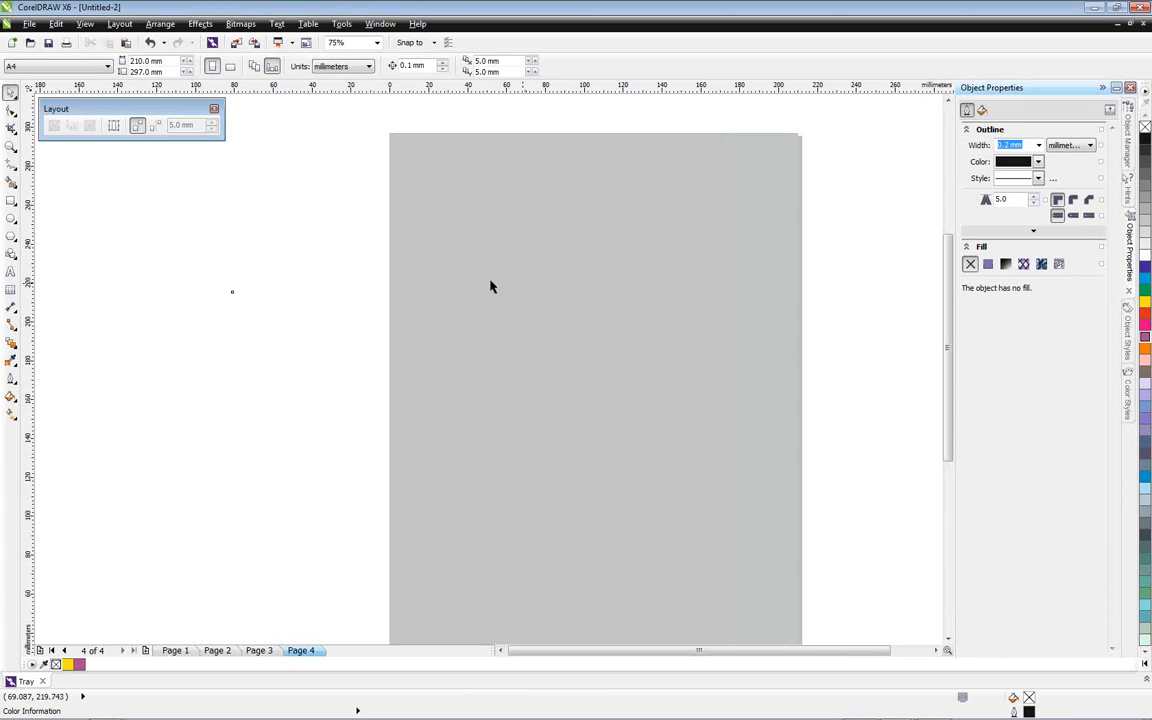
{"action": "left_click", "coordinate": [12, 203]}
{"action": "left_click_drag", "start_coordinate": [435, 194], "coordinate": [532, 299]}
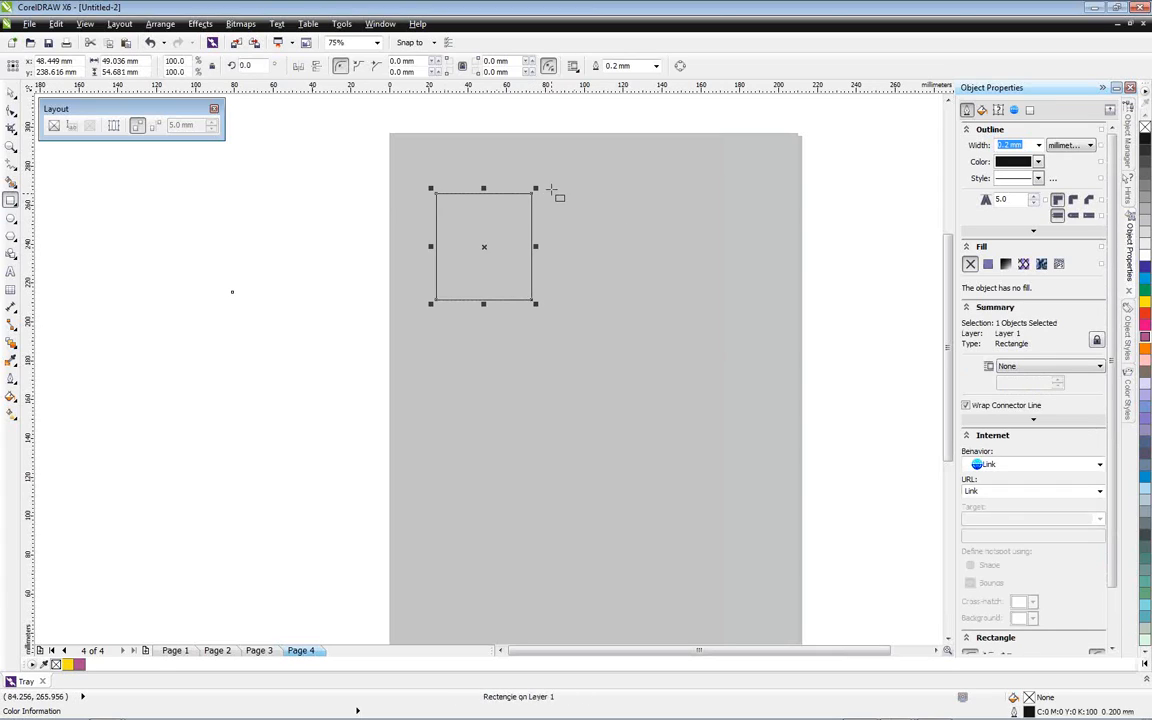
{"action": "left_click_drag", "start_coordinate": [576, 194], "coordinate": [685, 299]}
Convert the 55 mm wide rectangle to an empty PowerClip frame and remove its frame type again
{"action": "left_click", "coordinate": [10, 91]}
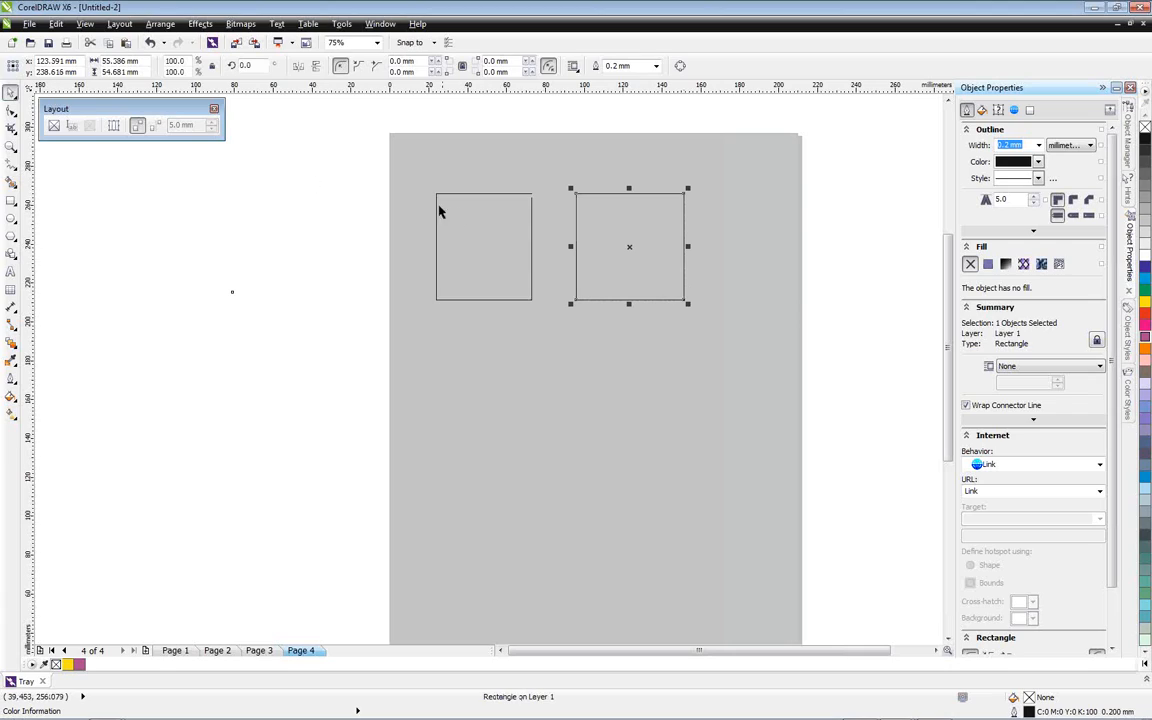
{"action": "left_click", "coordinate": [54, 125]}
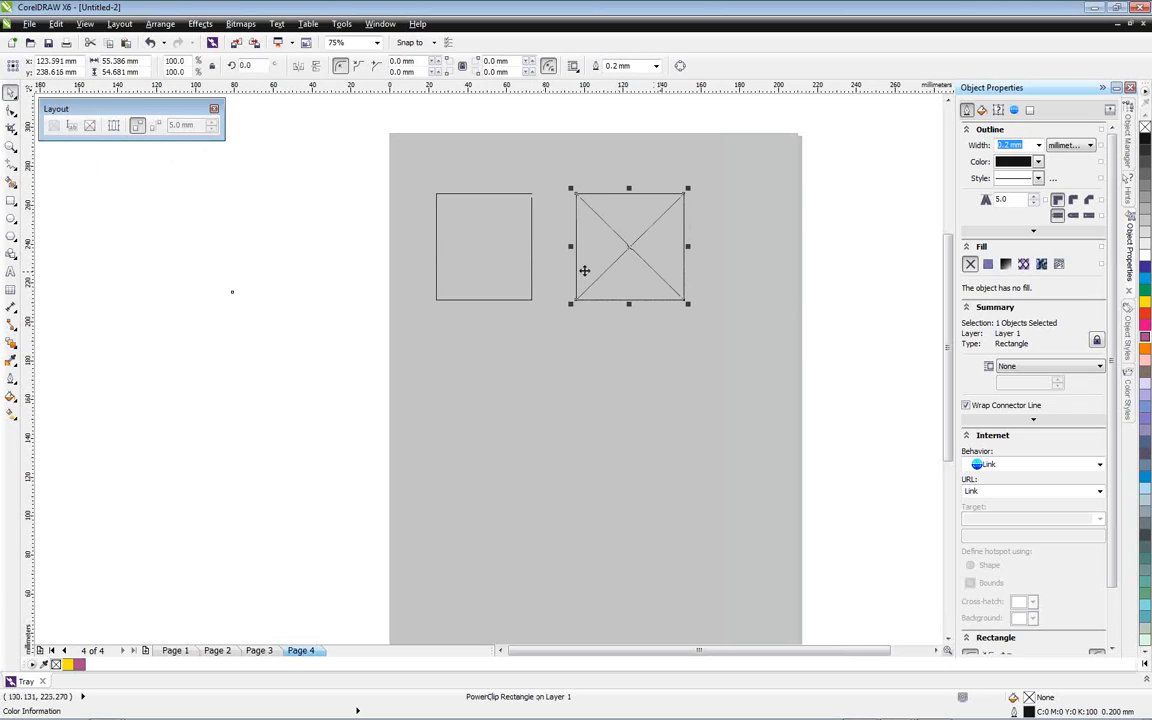
{"action": "left_click", "coordinate": [90, 127]}
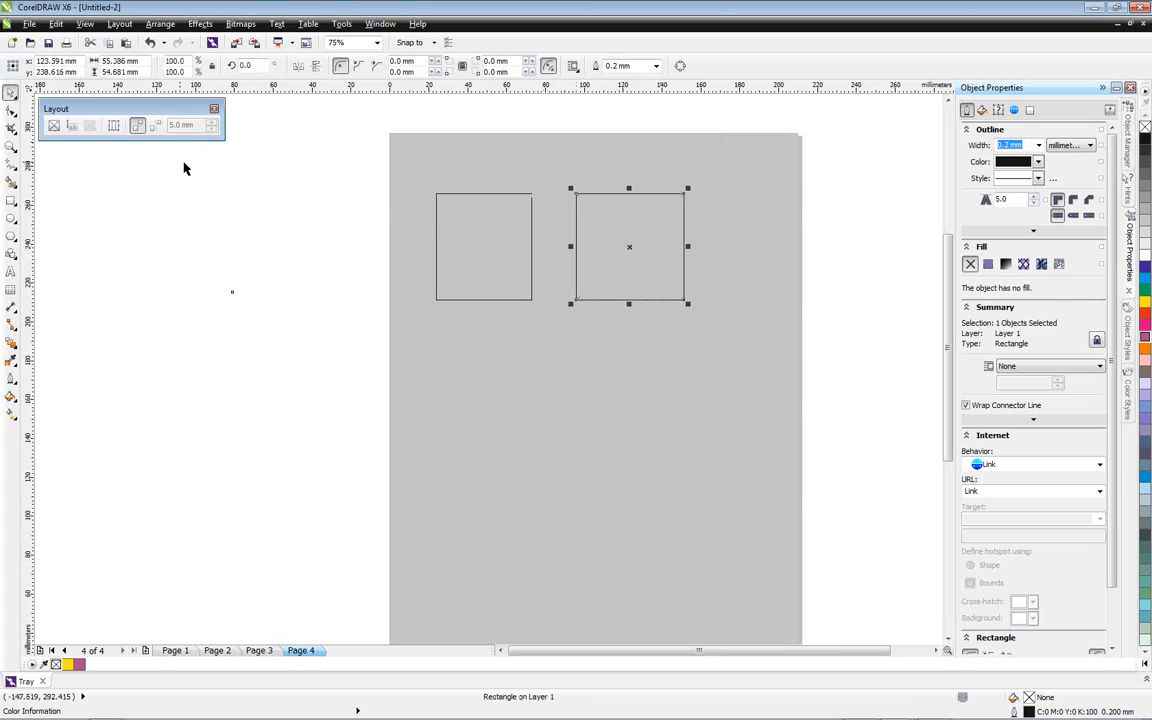
Try to make a PowerClip frame from both rectangles as a group, and undo the framing and grouping
{"action": "left_click_drag", "start_coordinate": [347, 157], "coordinate": [751, 347]}
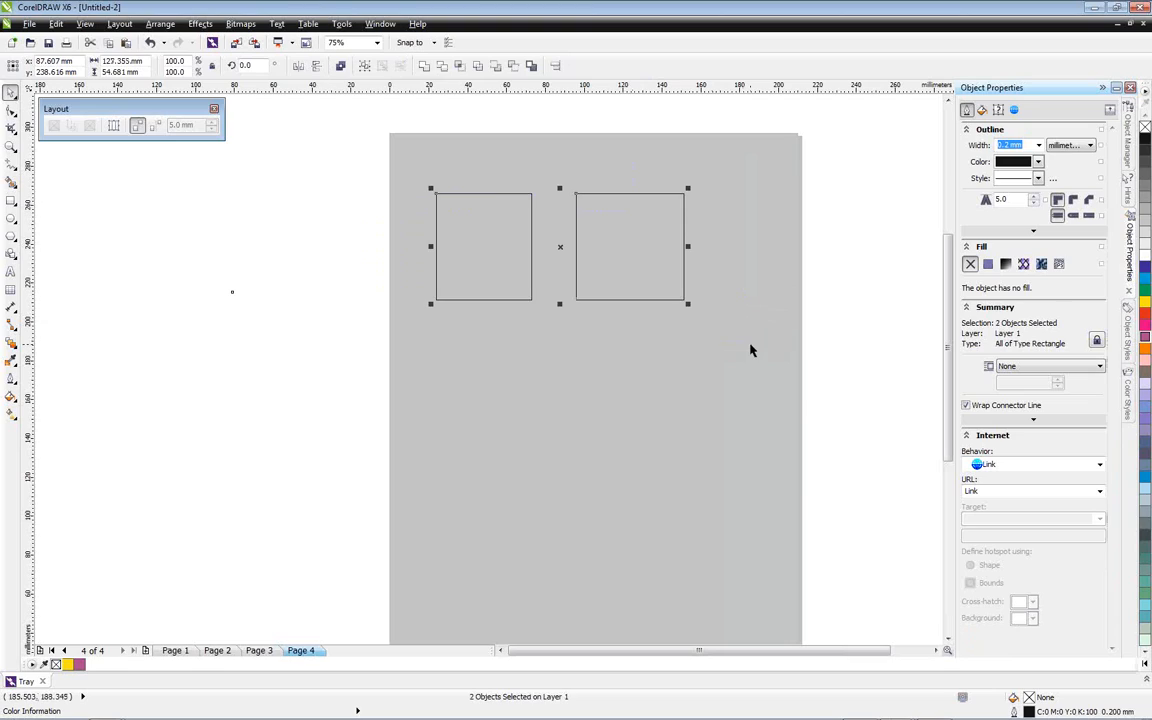
{"action": "key", "text": "ctrl+g"}
{"action": "left_click", "coordinate": [54, 128]}
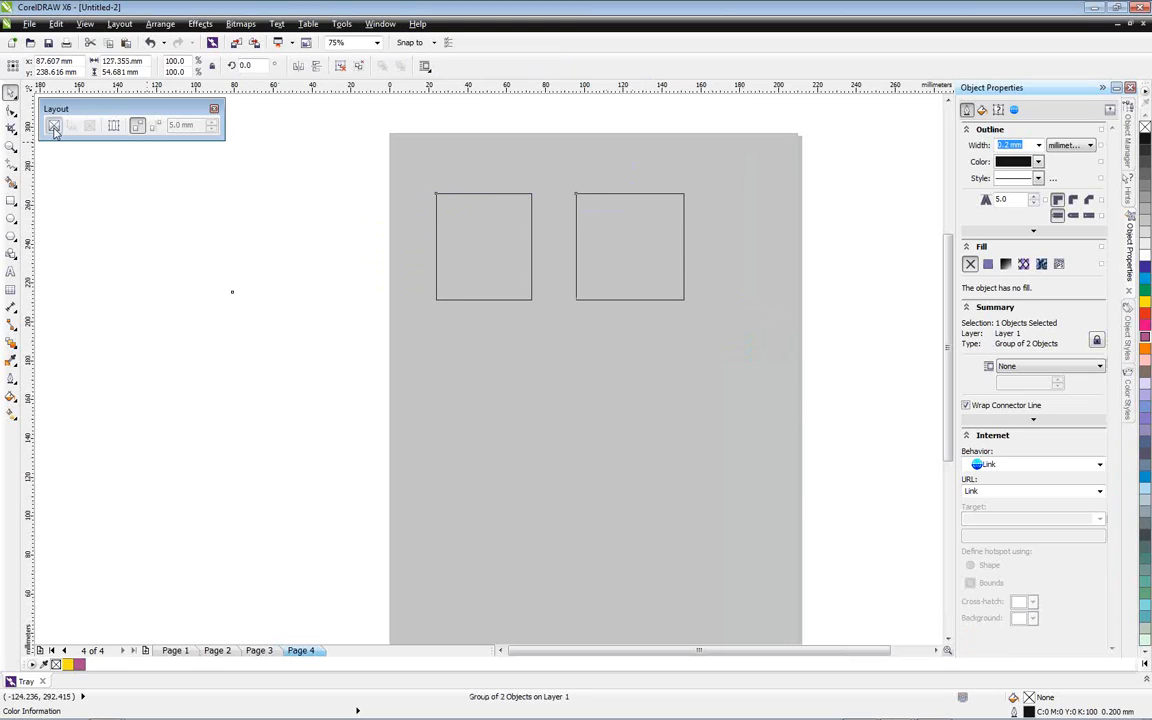
{"action": "mouse_move", "coordinate": [560, 245]}
{"action": "left_mouse_down"}
{"action": "mouse_move", "coordinate": [572, 240]}
{"action": "mouse_move", "coordinate": [561, 243]}
{"action": "left_mouse_up"}
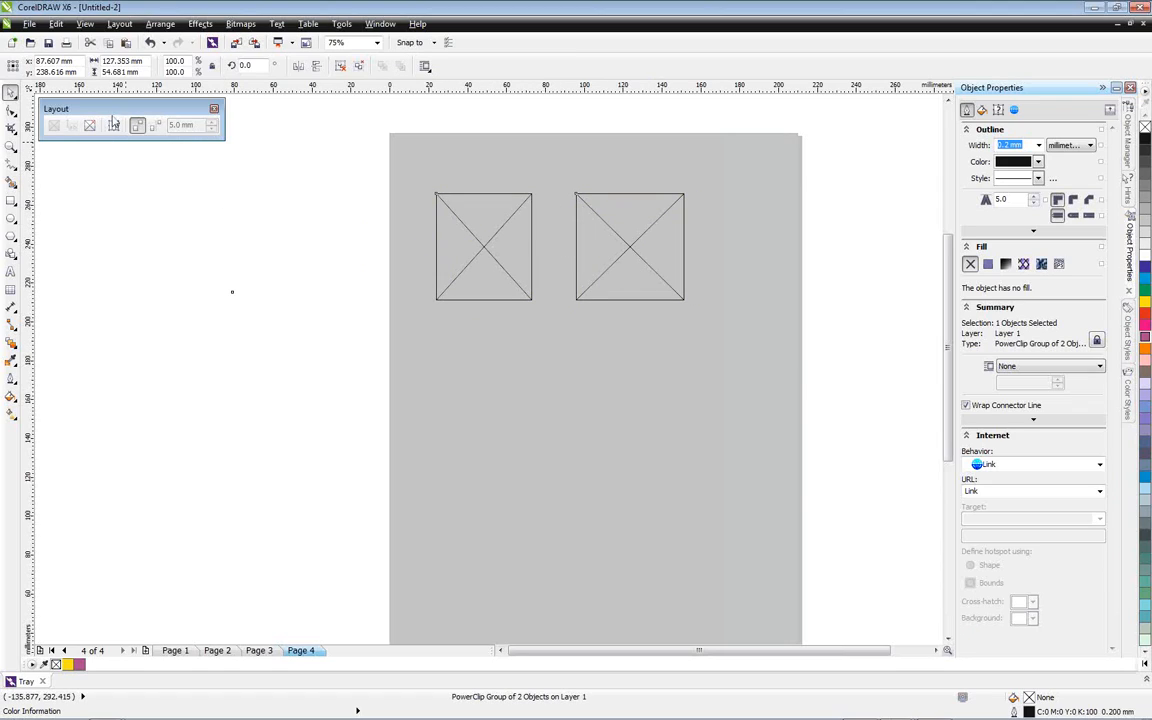
{"action": "left_click", "coordinate": [149, 42]}
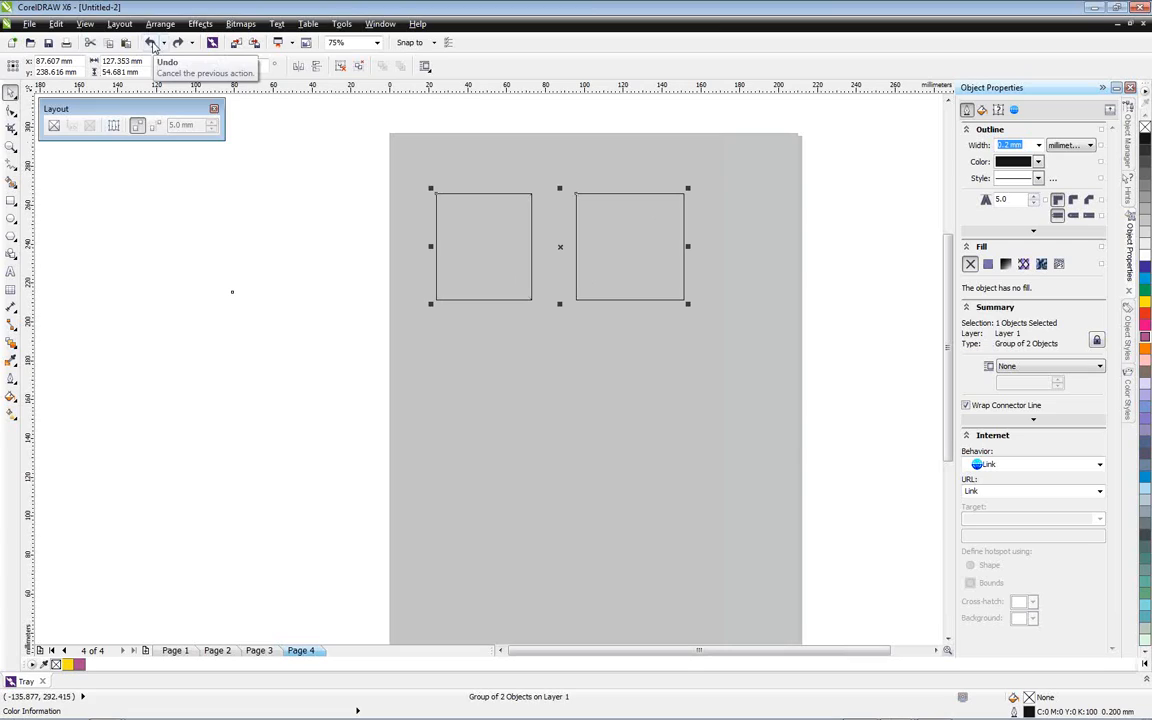
{"action": "left_click", "coordinate": [149, 42]}
Combine the two rectangles into a single curve and convert it to an empty PowerClip frame
{"action": "left_click_drag", "start_coordinate": [389, 167], "coordinate": [766, 341]}
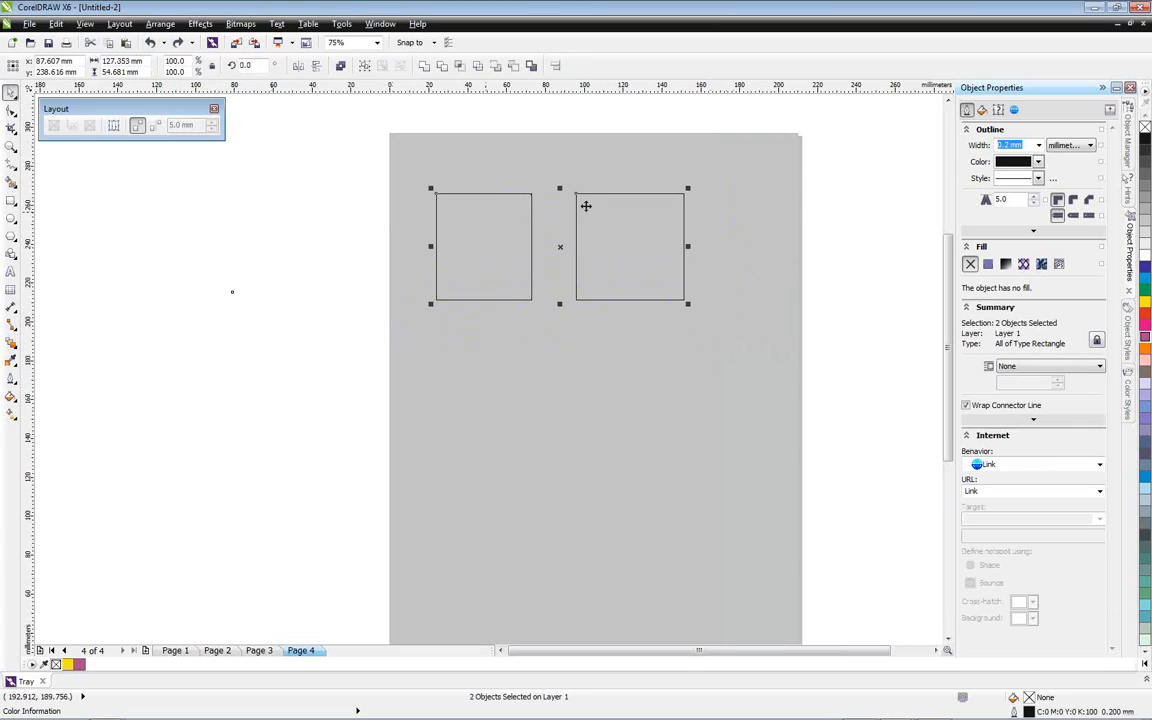
{"action": "left_click", "coordinate": [159, 24]}
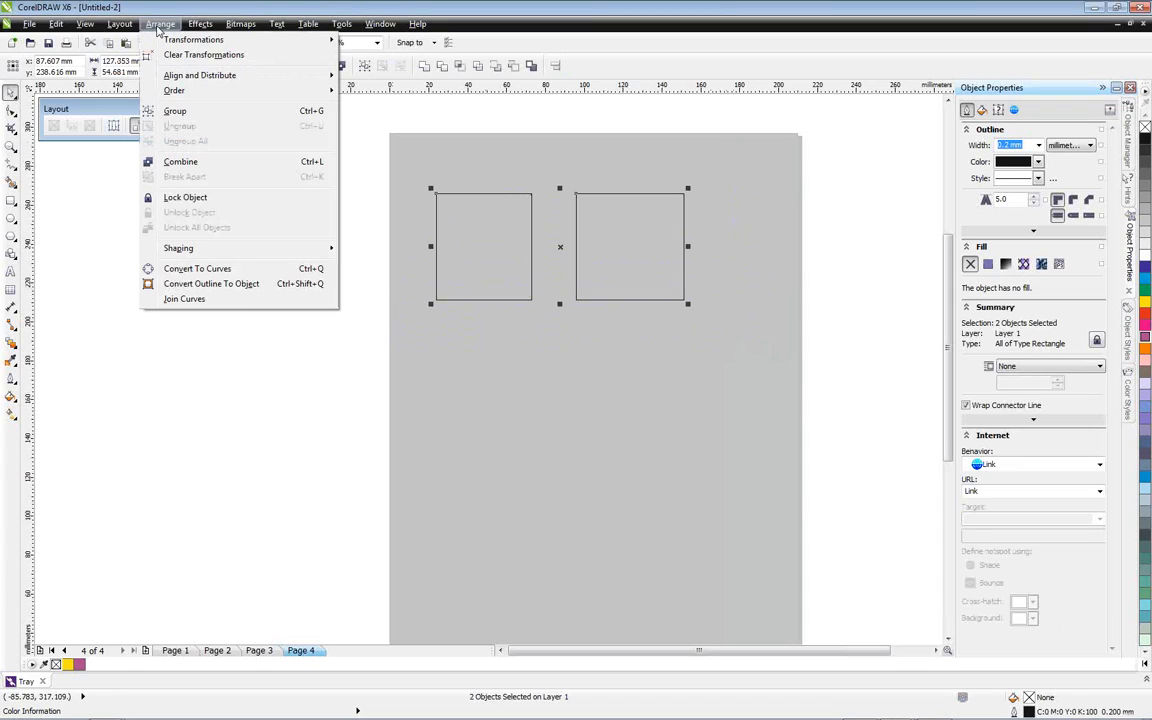
{"action": "left_click", "coordinate": [189, 166]}
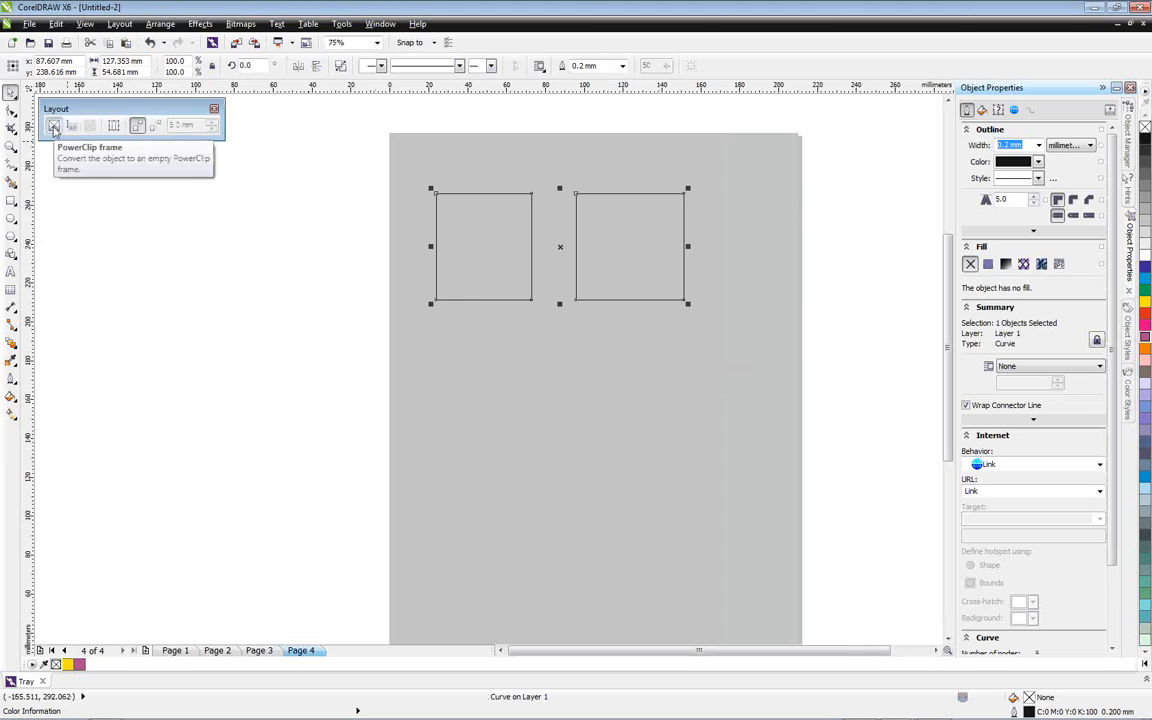
{"action": "left_click", "coordinate": [54, 127]}
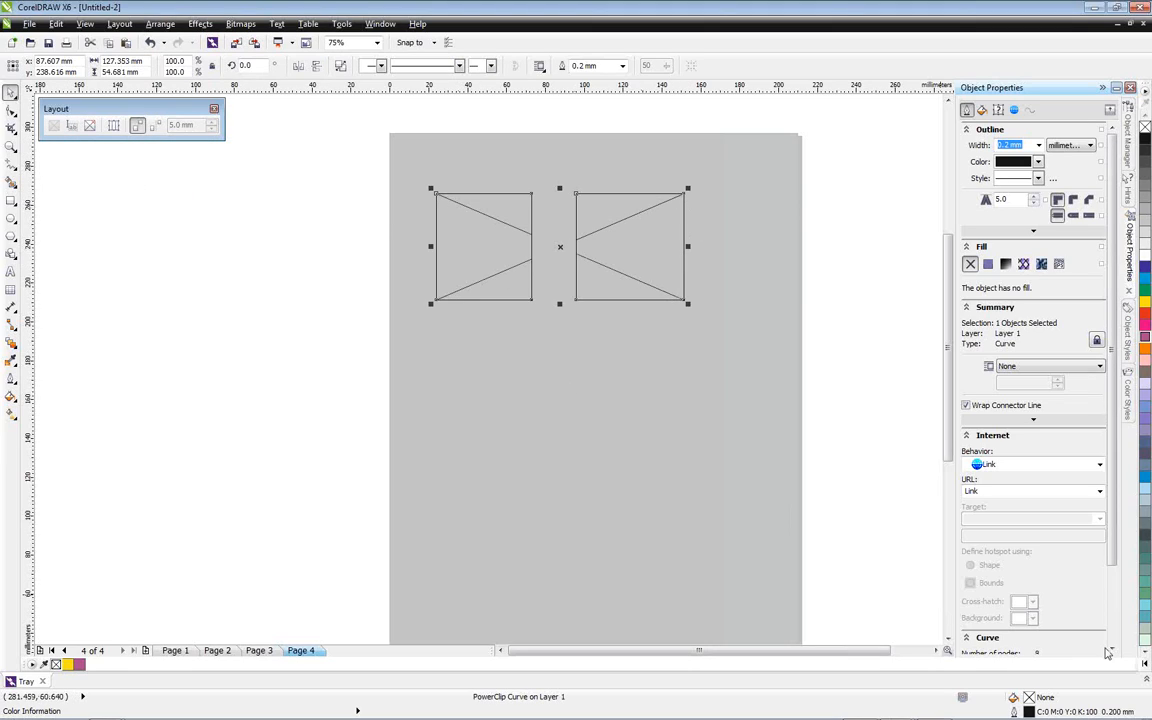
Place ISS_2374_02482.jpg in the two-part frame and edit its contents, scaling the photo to about 87.9% and rotating it about 10.5°
{"action": "left_click", "coordinate": [1146, 680]}
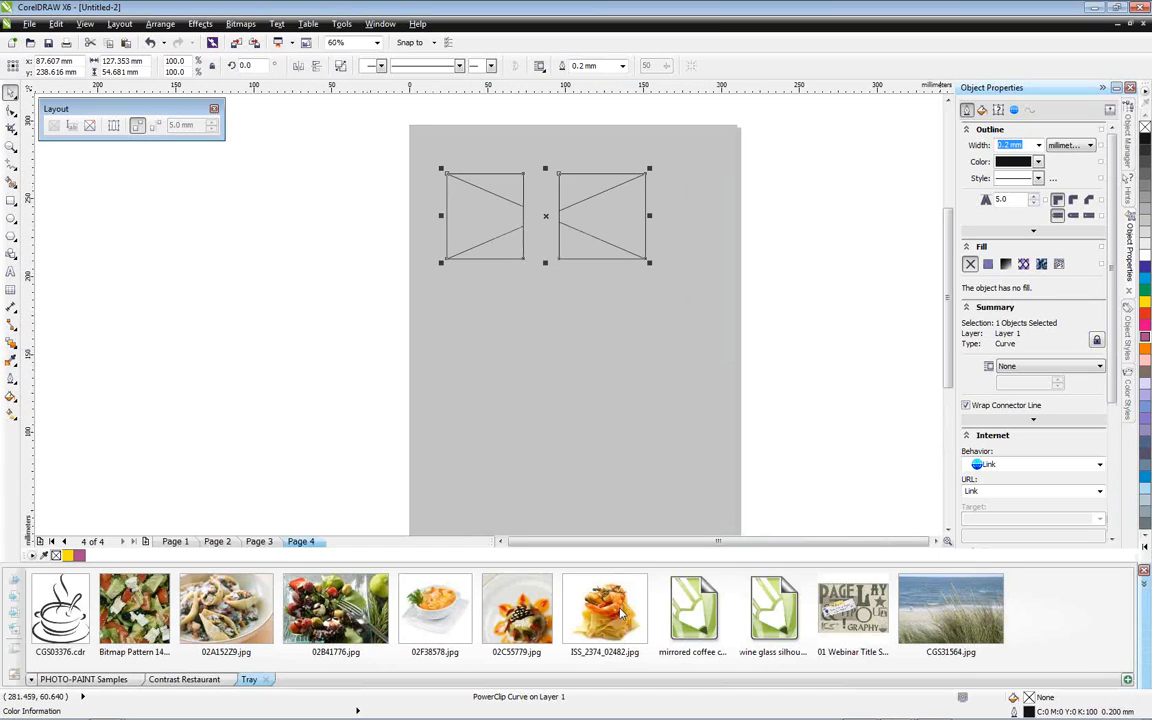
{"action": "left_click_drag", "start_coordinate": [607, 622], "coordinate": [506, 253]}
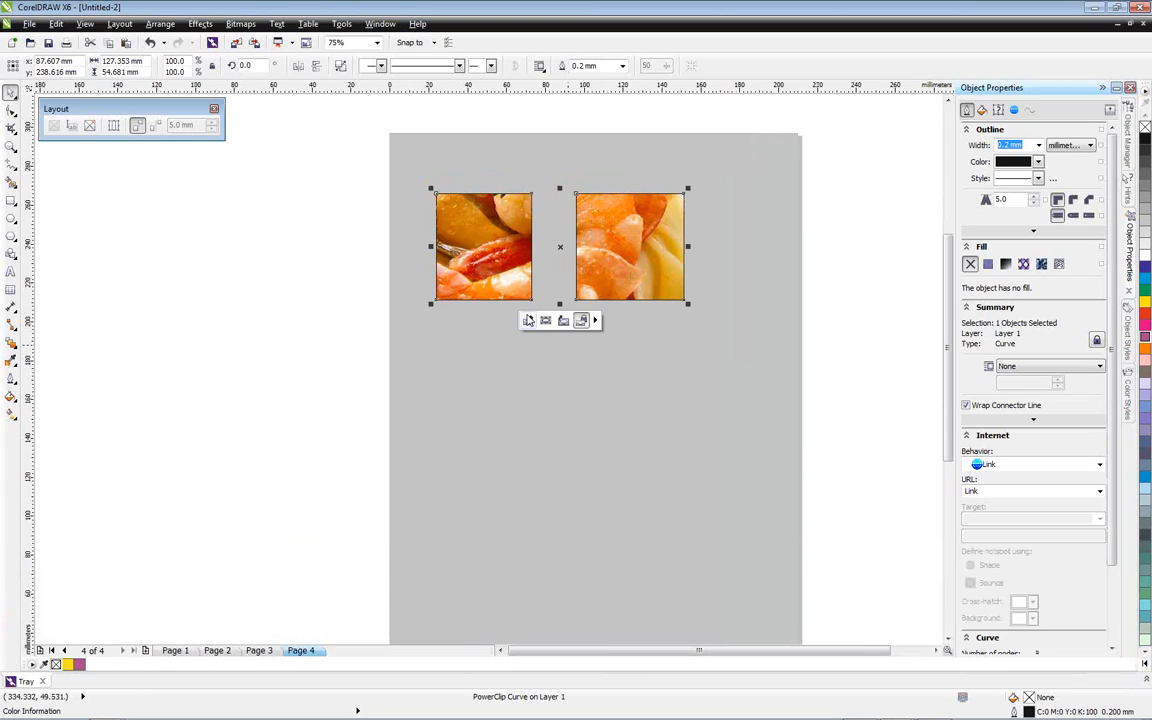
{"action": "left_click", "coordinate": [527, 323]}
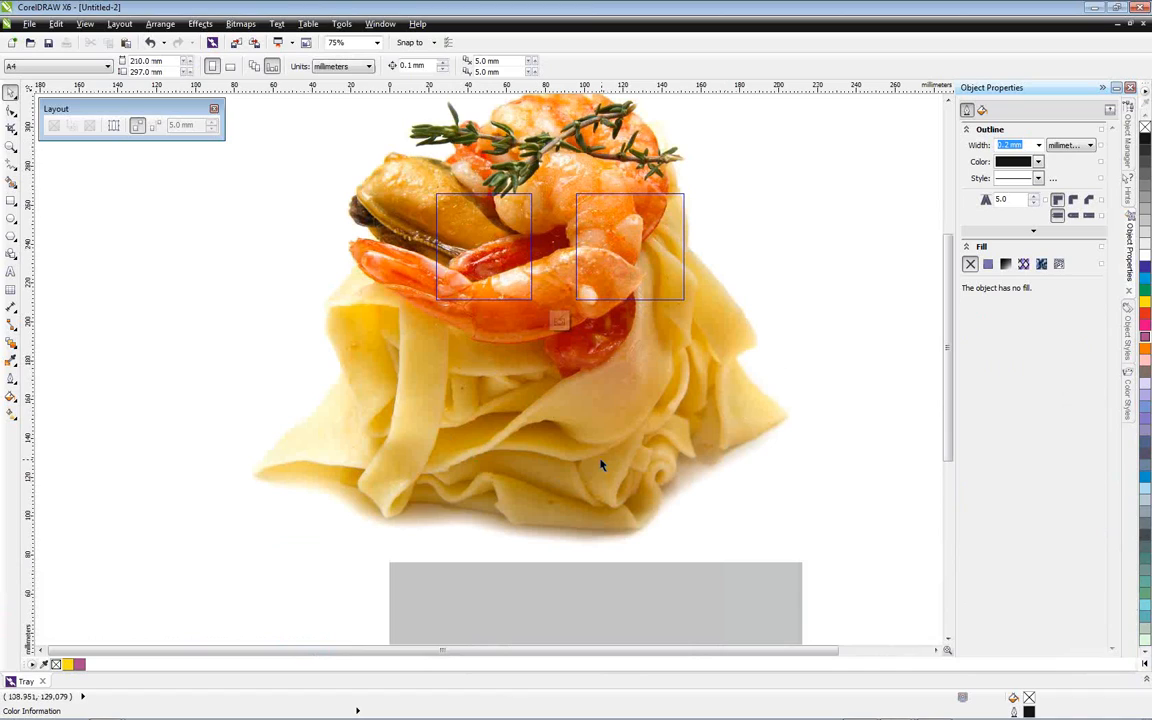
{"action": "scroll", "coordinate": [678, 434], "scroll_direction": "down", "scroll_amount": 2}
{"action": "left_click", "coordinate": [678, 434]}
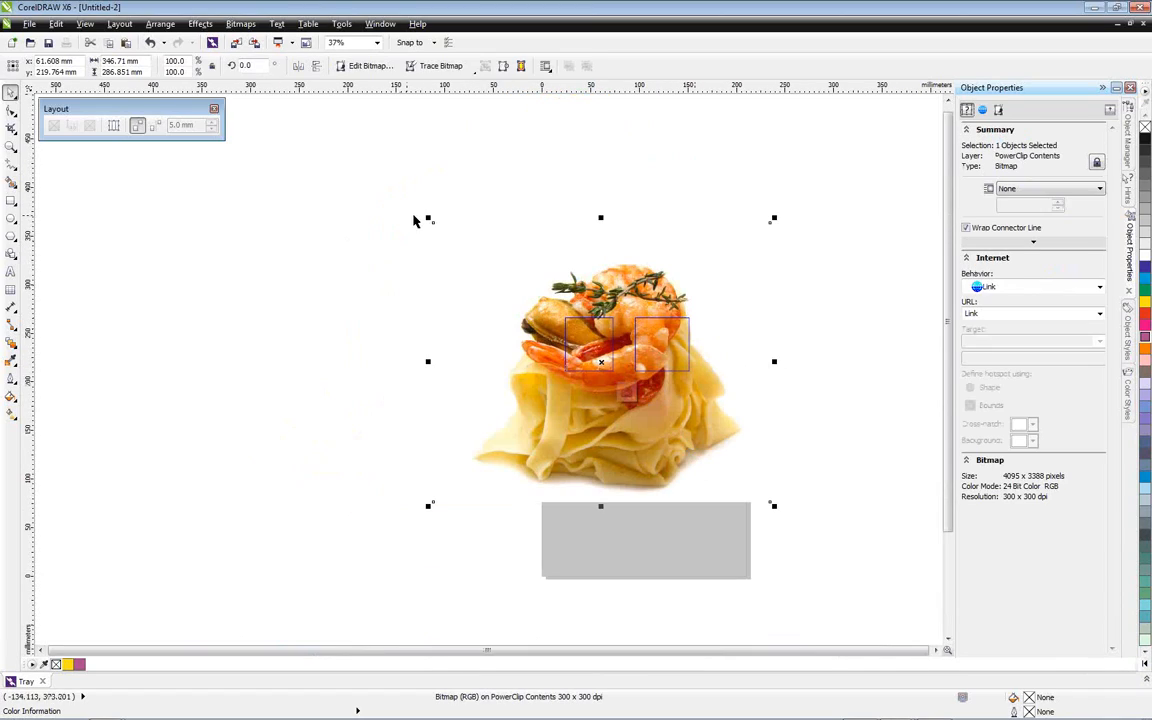
{"action": "left_click_drag", "start_coordinate": [432, 221], "coordinate": [455, 288]}
{"action": "left_click", "coordinate": [506, 275]}
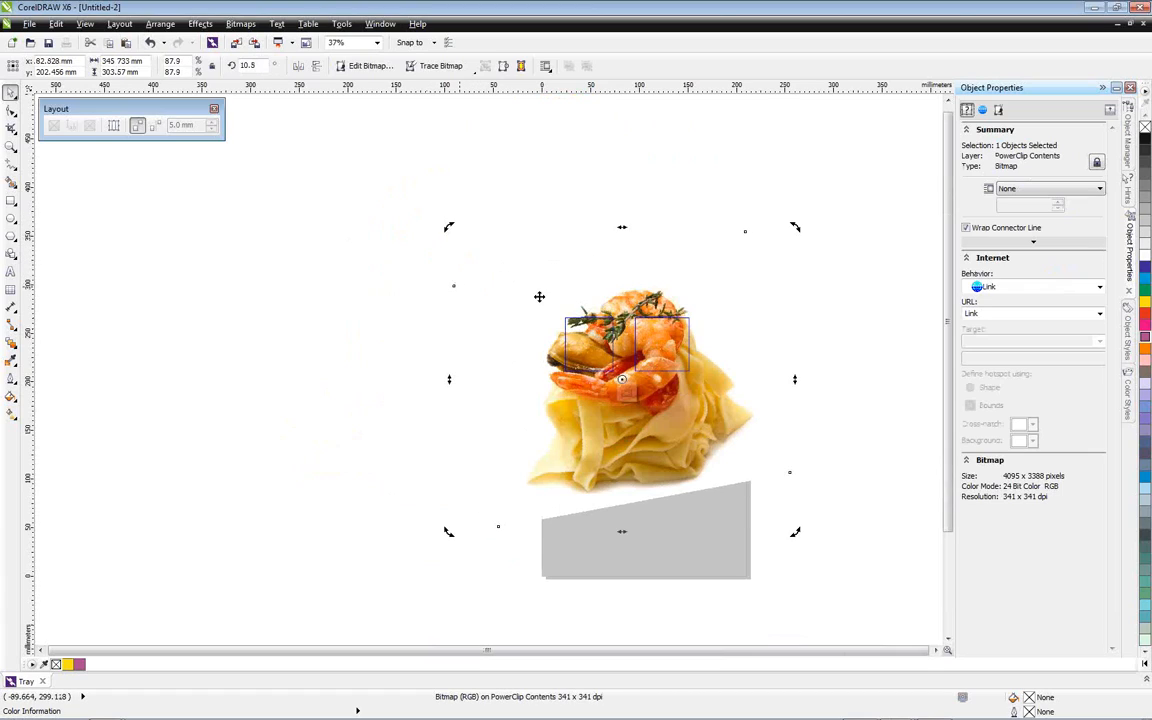
{"action": "left_click", "coordinate": [626, 393]}
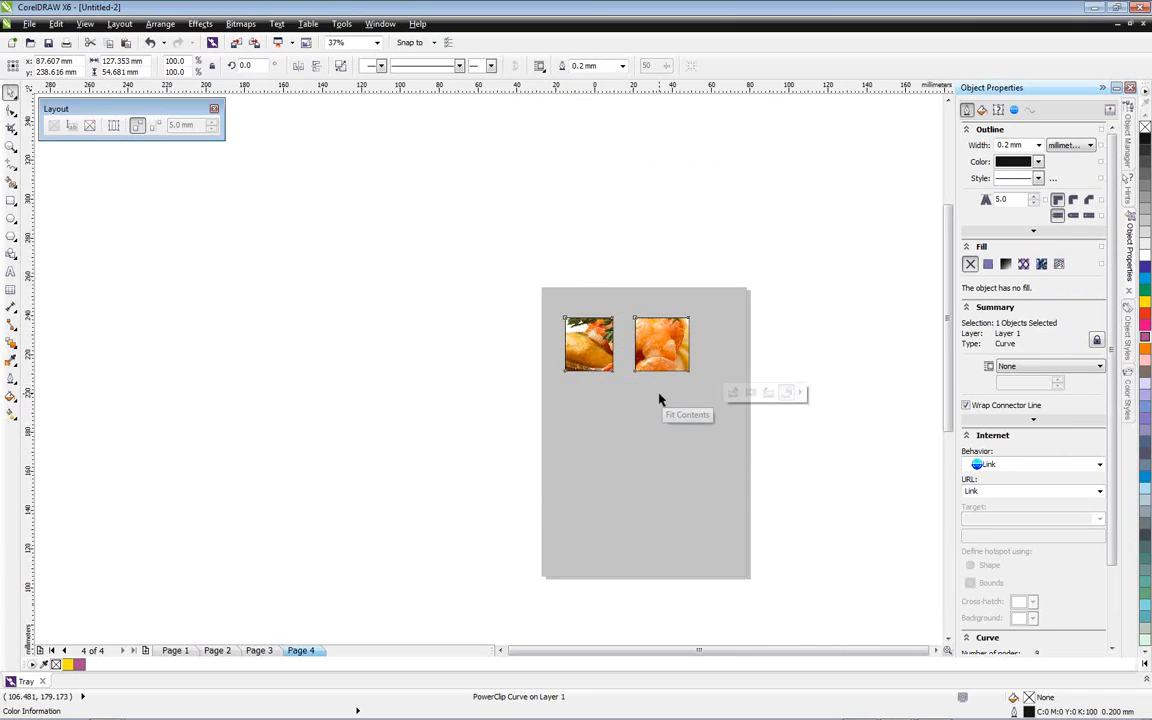
Try Fill Frame Proportionally and Fit Contents Proportionally on the pasta photo, and settle on Stretch Contents to Fill Frame
{"action": "scroll", "coordinate": [659, 399], "scroll_direction": "up", "scroll_amount": 1}
{"action": "left_click", "coordinate": [800, 393]}
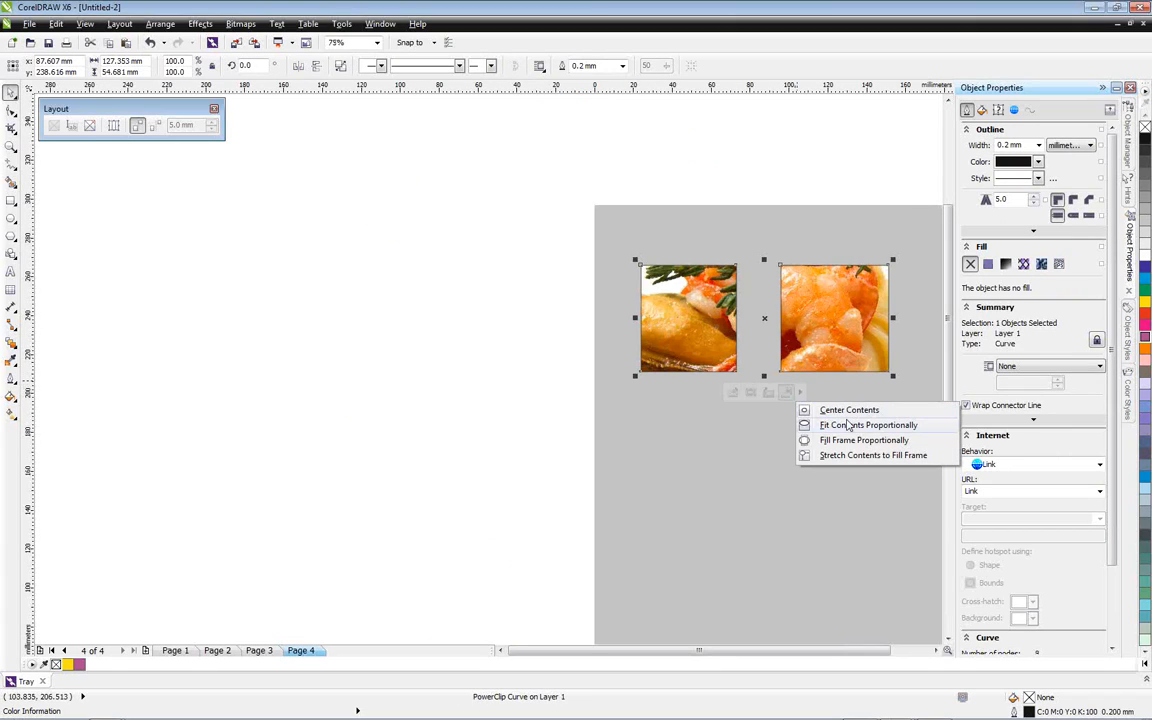
{"action": "left_click", "coordinate": [849, 424]}
{"action": "left_click", "coordinate": [800, 393]}
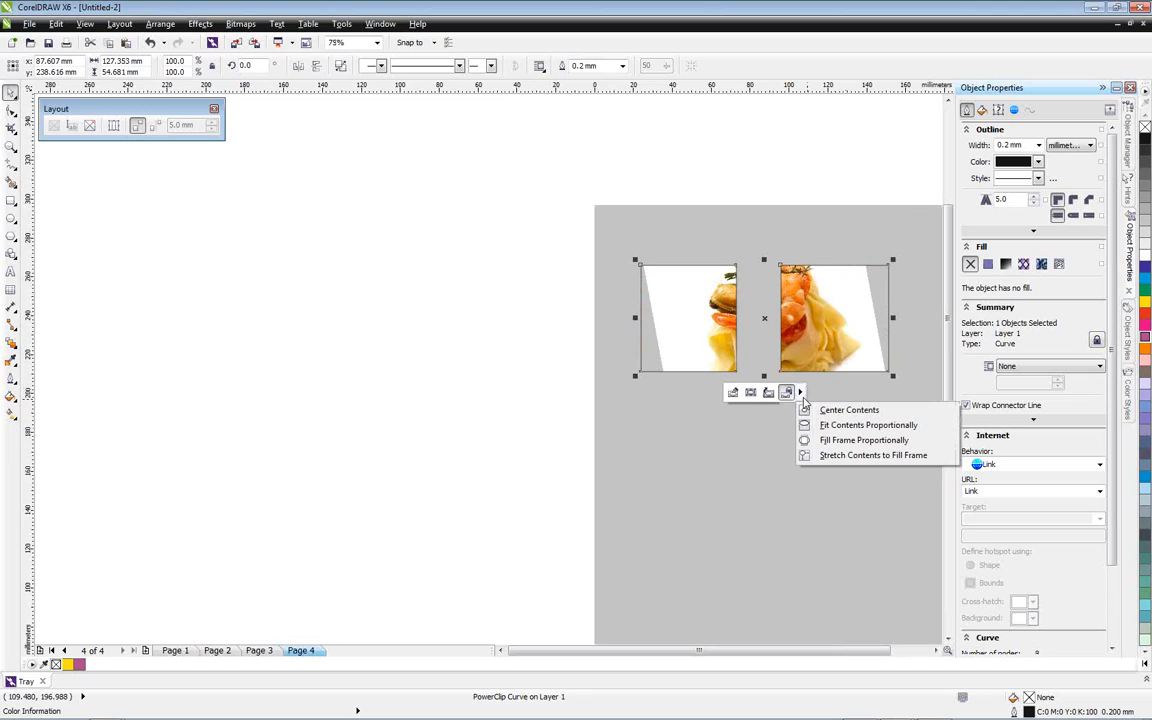
{"action": "left_click", "coordinate": [805, 425]}
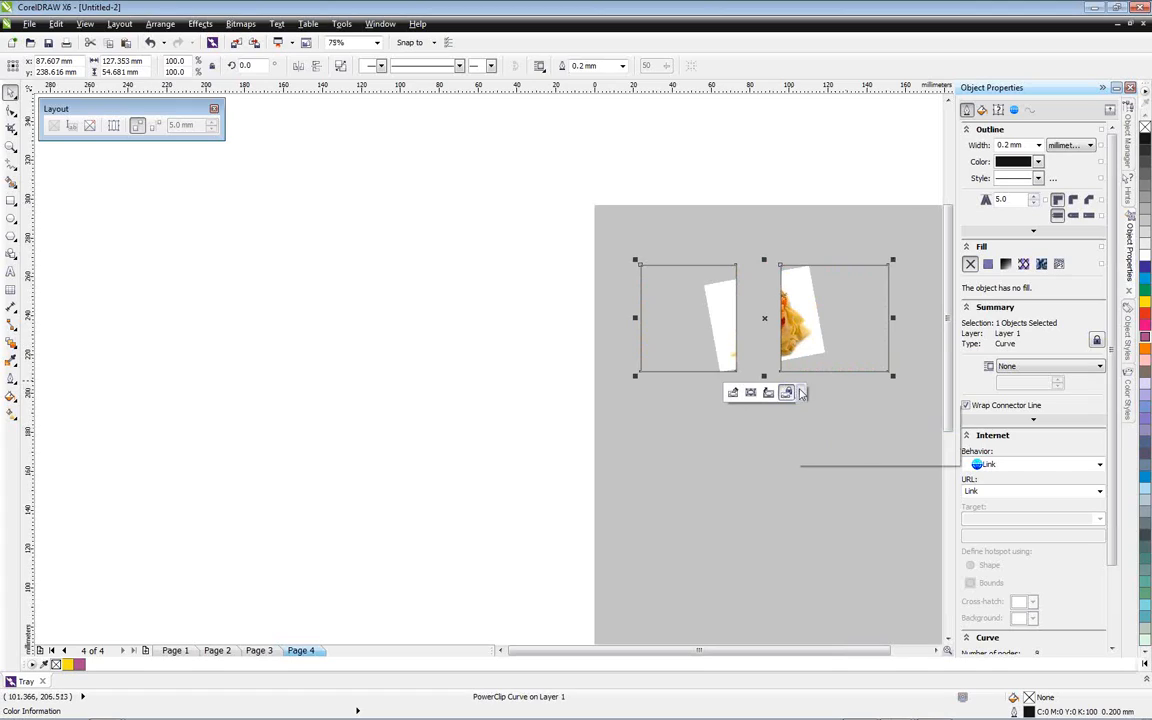
{"action": "left_click", "coordinate": [801, 393]}
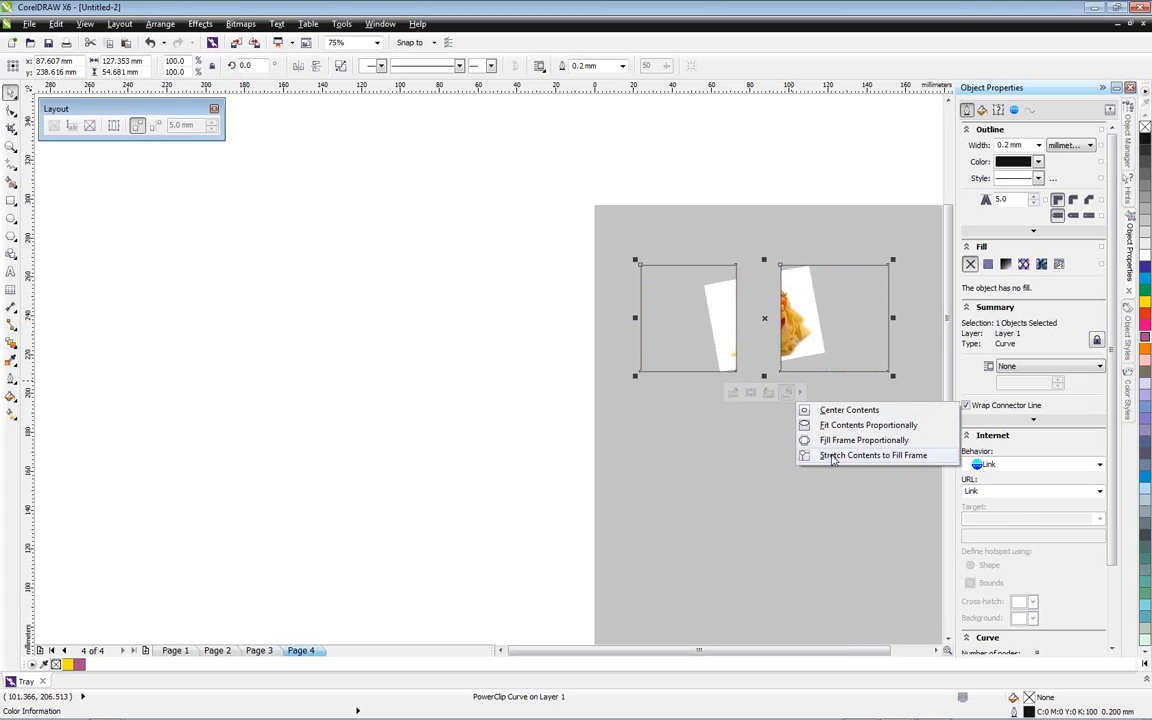
{"action": "left_click", "coordinate": [835, 456]}
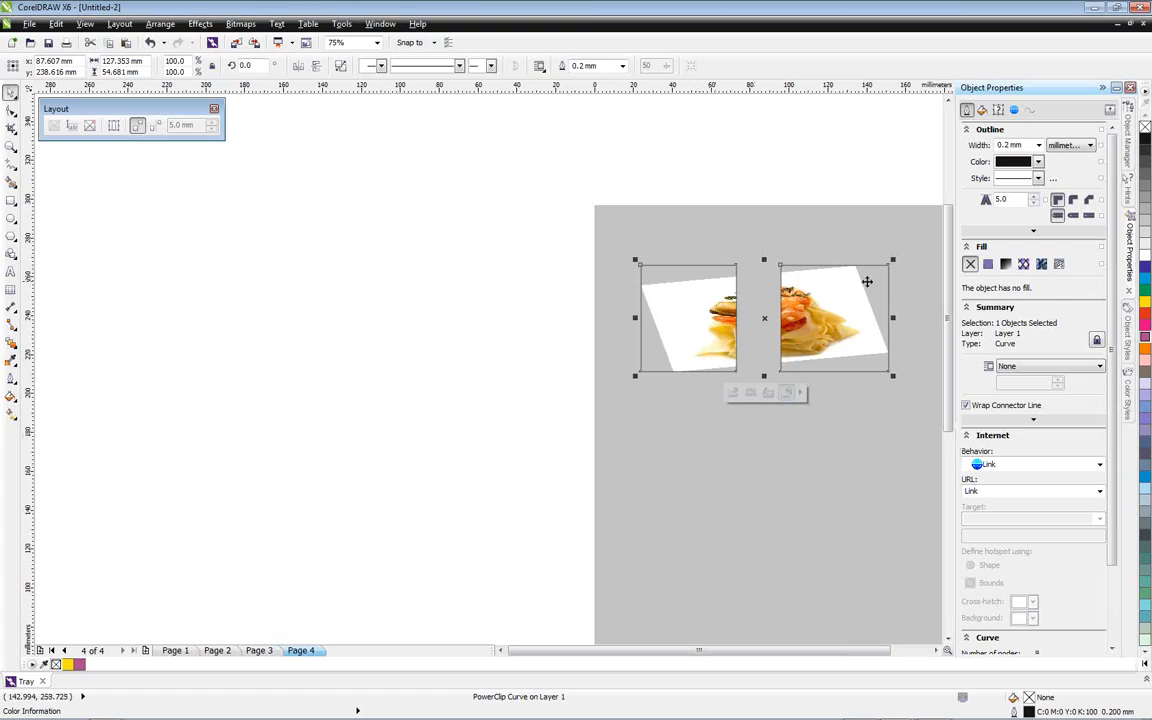
Draw one large ellipse and two smaller ones beside it, below the photo frame, the lowest small one about 37 × 33 mm
{"action": "scroll", "coordinate": [800, 653], "scroll_direction": "left", "scroll_amount": 3}
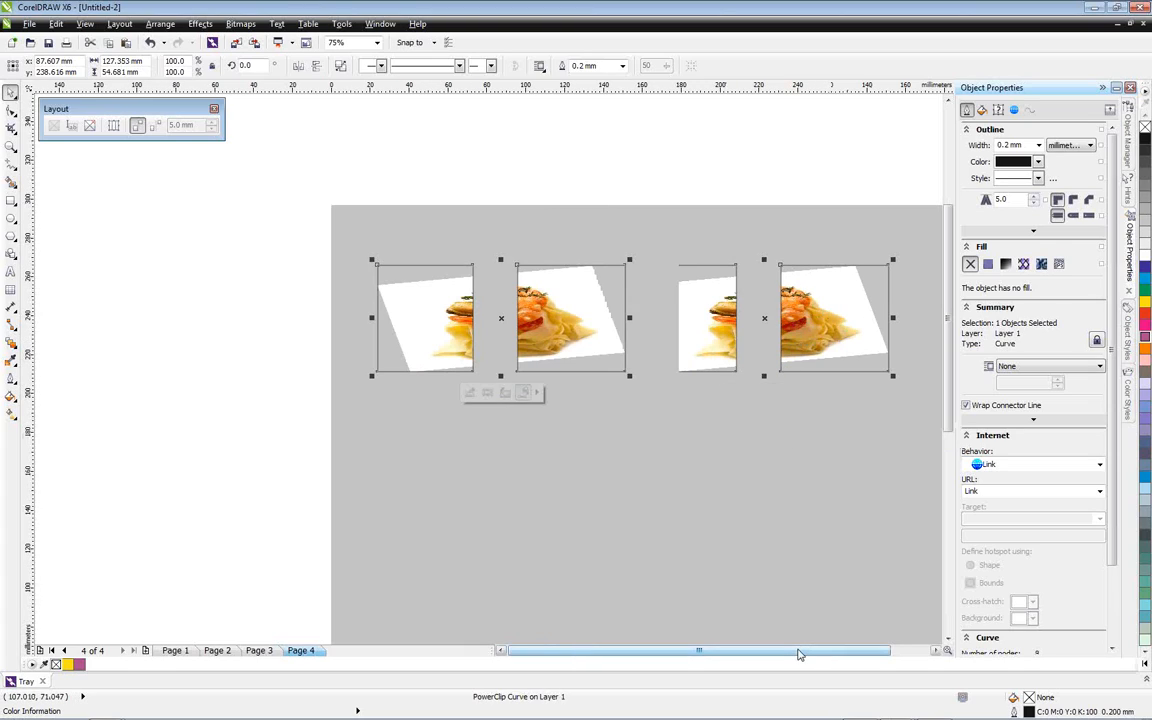
{"action": "left_click", "coordinate": [11, 218]}
{"action": "left_click_drag", "start_coordinate": [416, 453], "coordinate": [555, 582]}
{"action": "left_click_drag", "start_coordinate": [556, 428], "coordinate": [652, 584]}
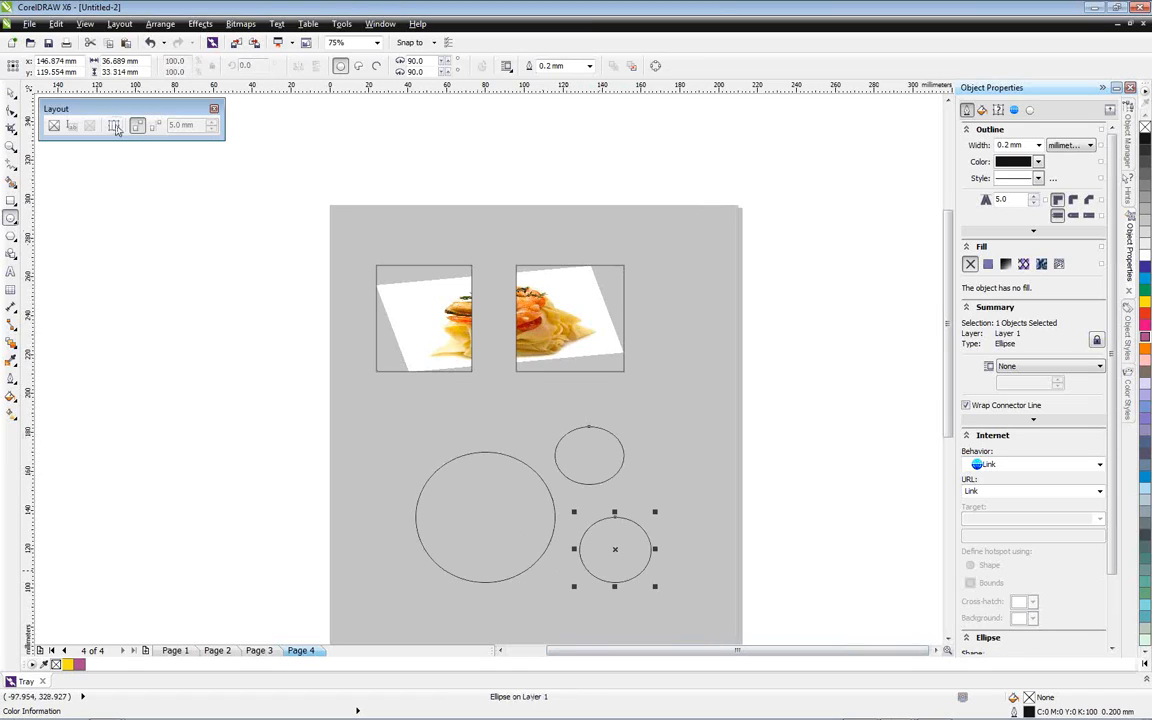
Combine the three ellipses into a single curve and convert it to an empty PowerClip frame
{"action": "left_click", "coordinate": [14, 92]}
{"action": "left_click_drag", "start_coordinate": [353, 392], "coordinate": [697, 625]}
{"action": "left_click", "coordinate": [160, 23]}
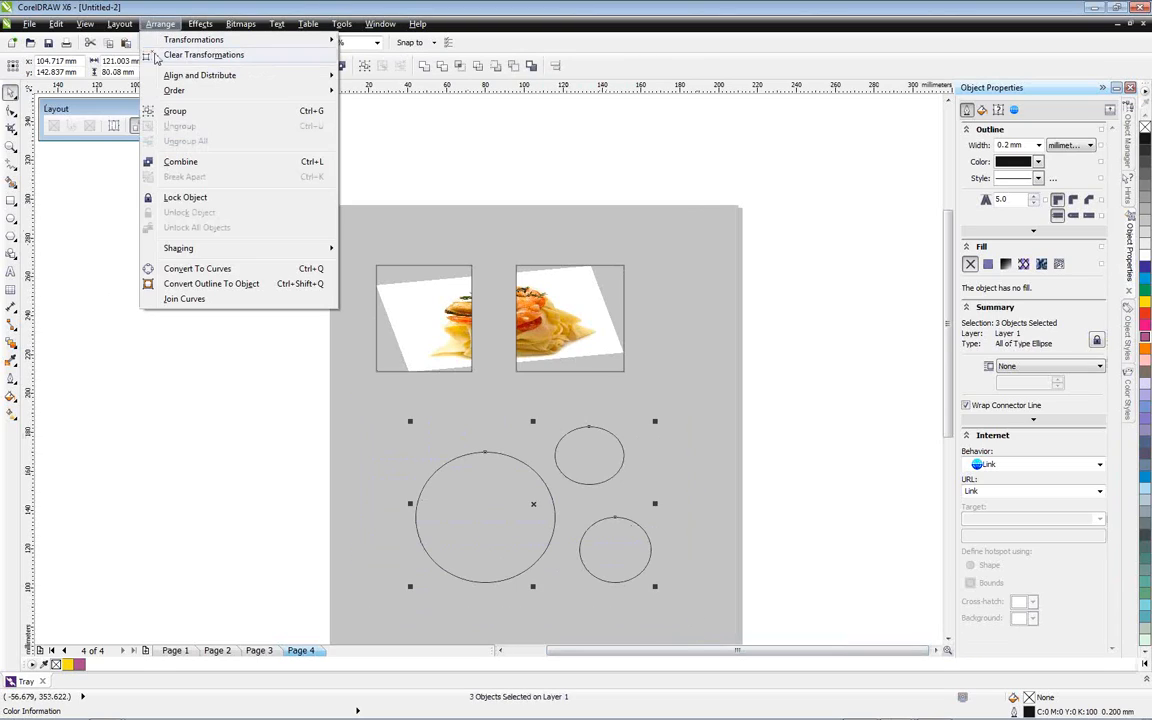
{"action": "left_click", "coordinate": [174, 168]}
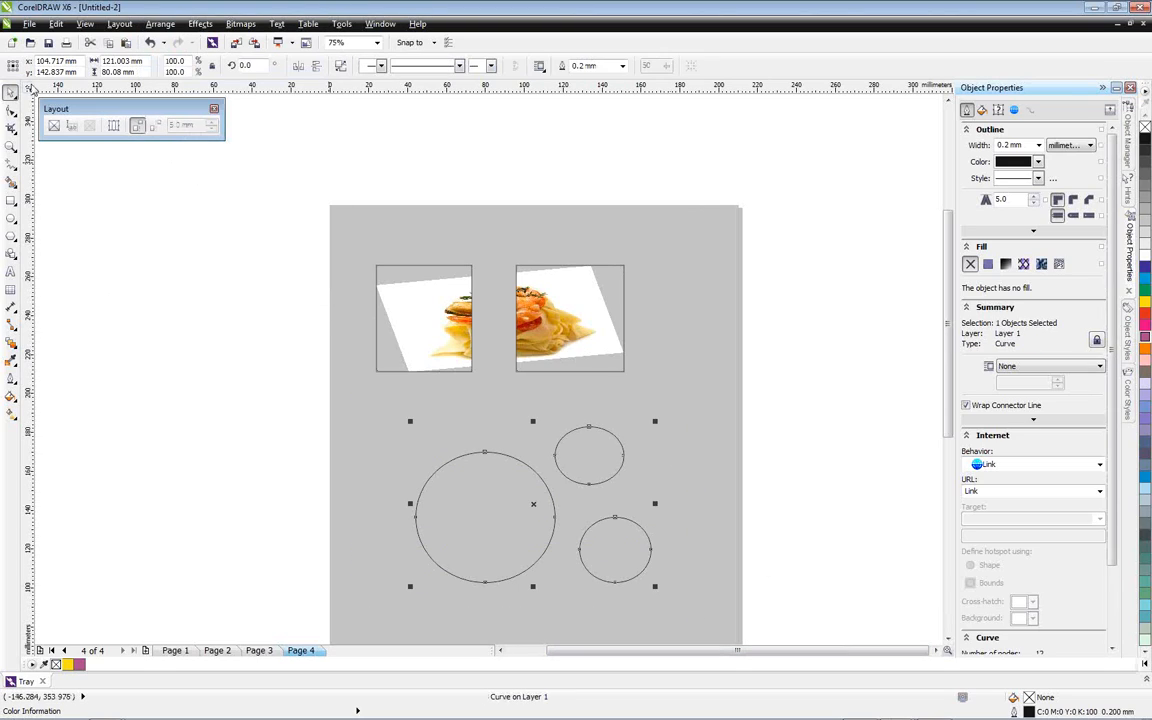
{"action": "left_click", "coordinate": [55, 126]}
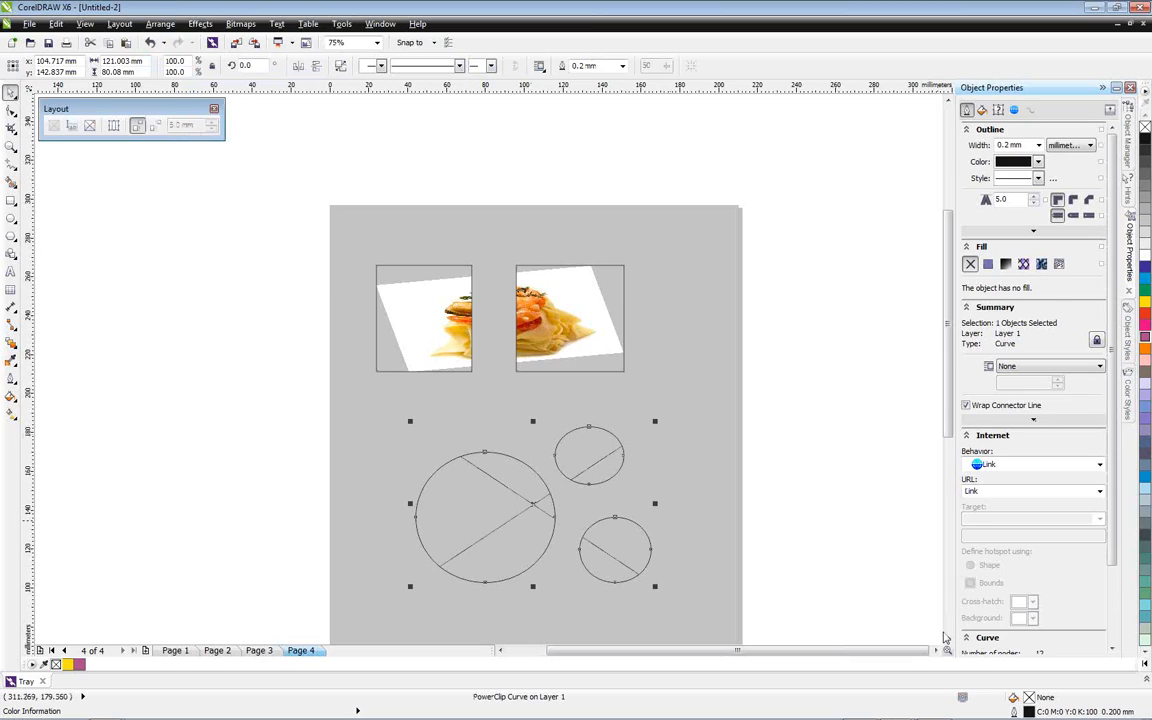
Place 02B41776.jpg in the three-ellipse frame and fit it with Fill Frame Proportionally
{"action": "left_click", "coordinate": [1146, 683]}
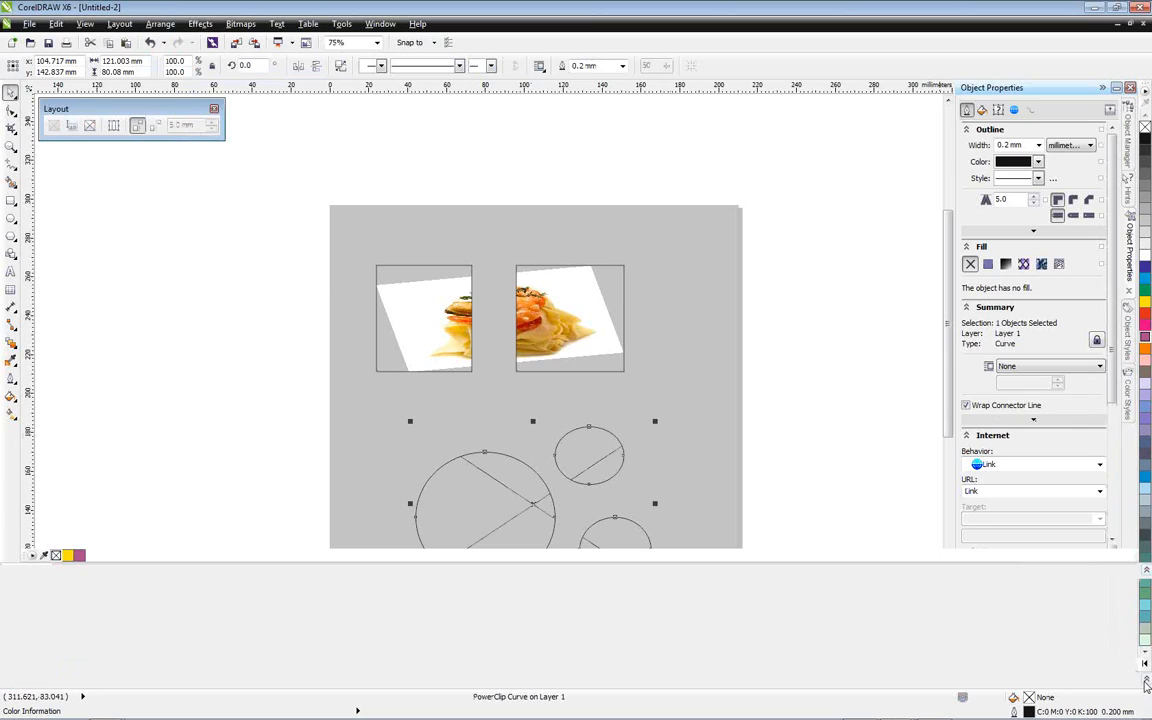
{"action": "left_click_drag", "start_coordinate": [335, 610], "coordinate": [418, 441]}
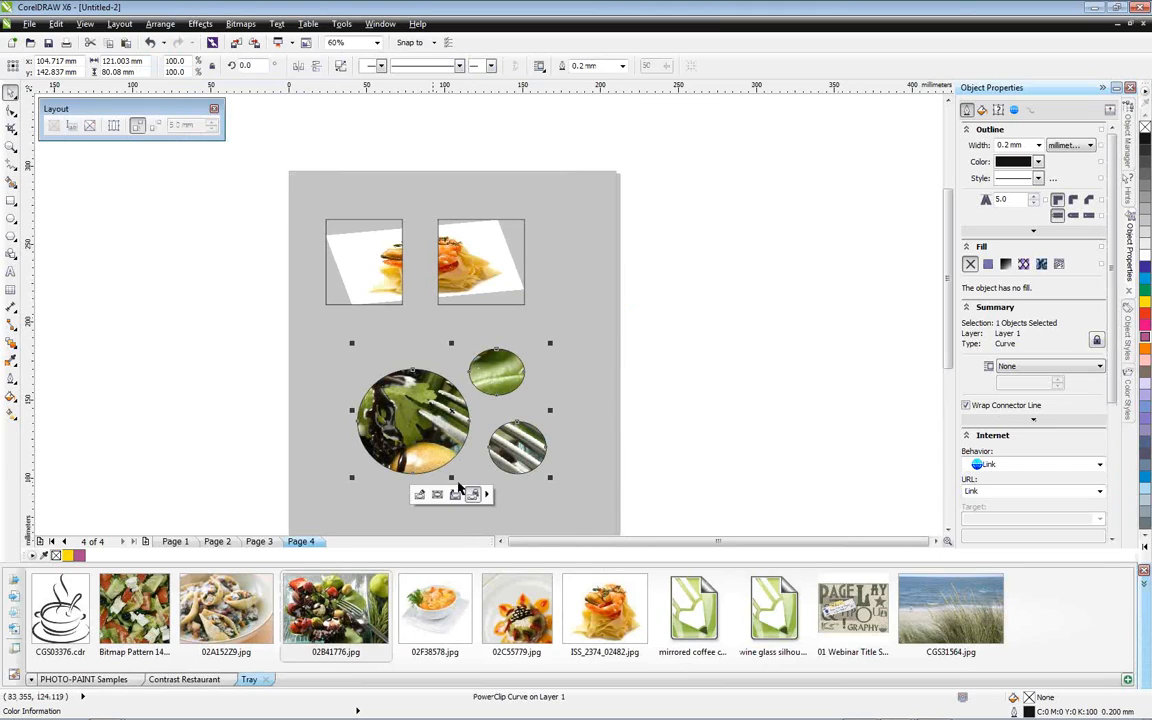
{"action": "left_click", "coordinate": [640, 400]}
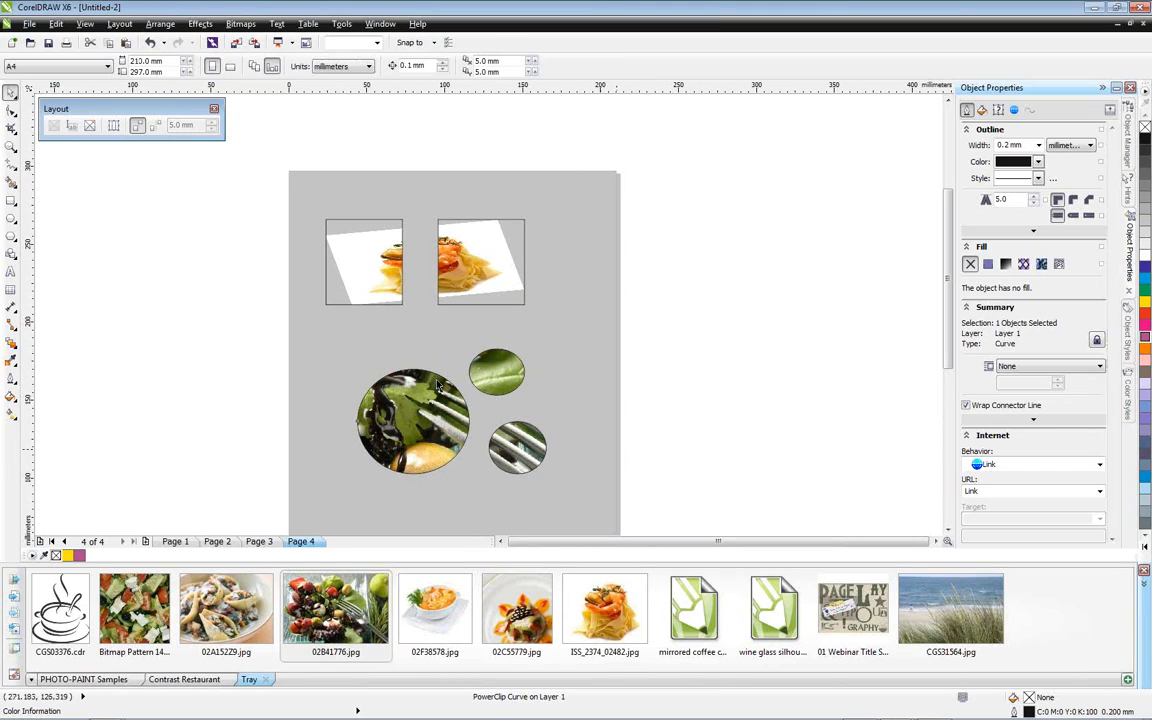
{"action": "left_click", "coordinate": [478, 460]}
{"action": "left_click", "coordinate": [486, 494]}
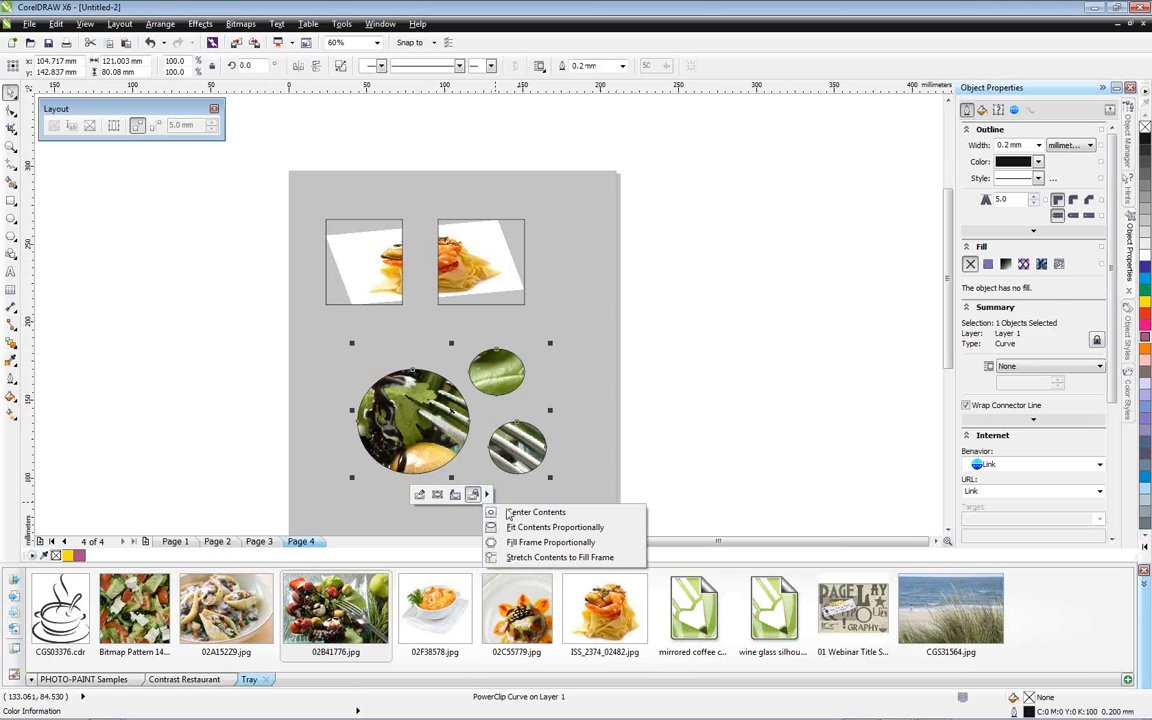
{"action": "left_click", "coordinate": [541, 543]}
{"action": "left_click", "coordinate": [710, 440]}
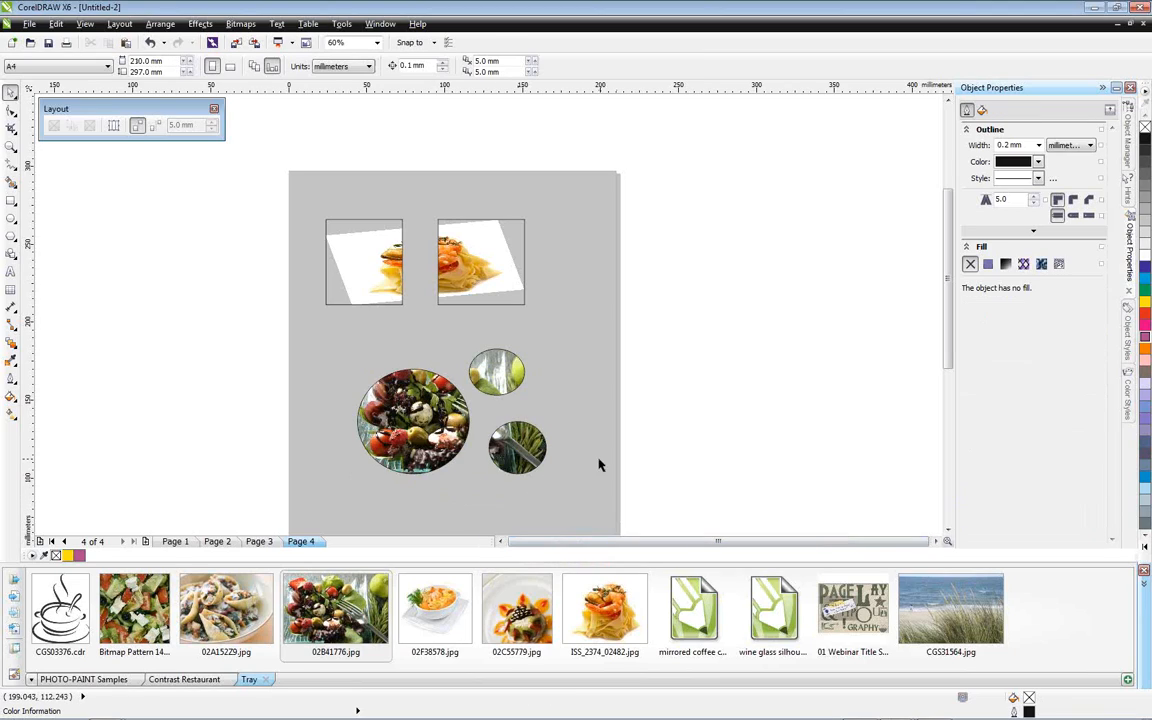
{"action": "scroll", "coordinate": [409, 438], "scroll_direction": "up", "scroll_amount": 2}
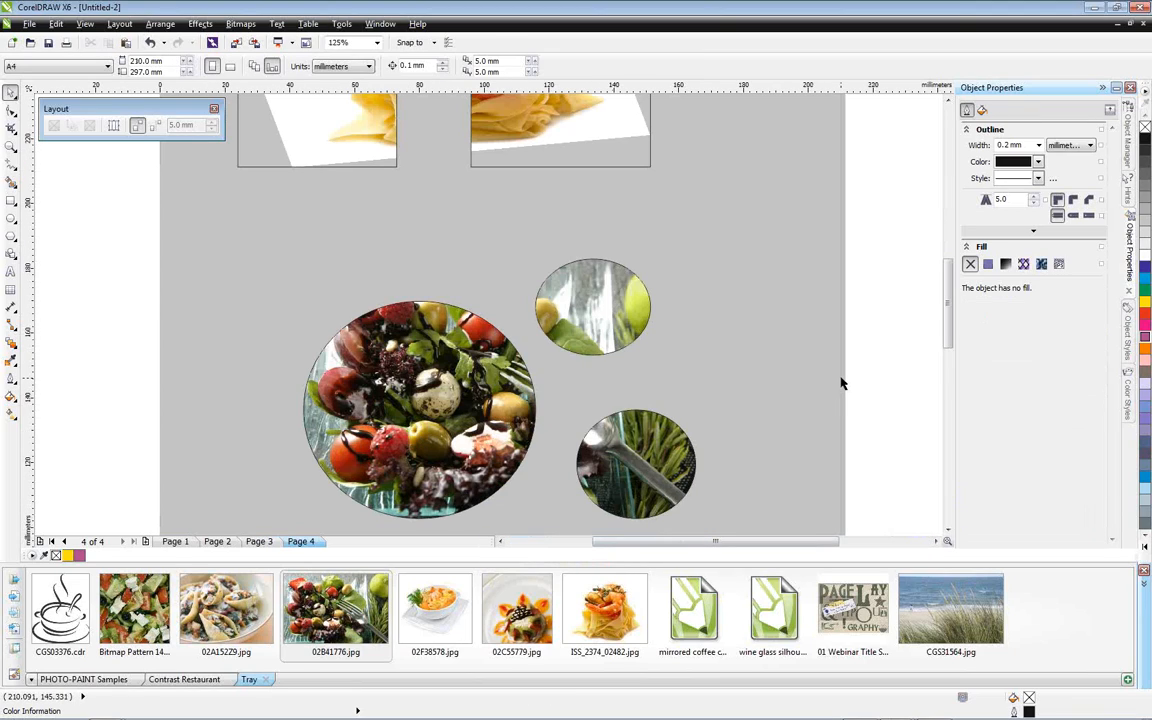